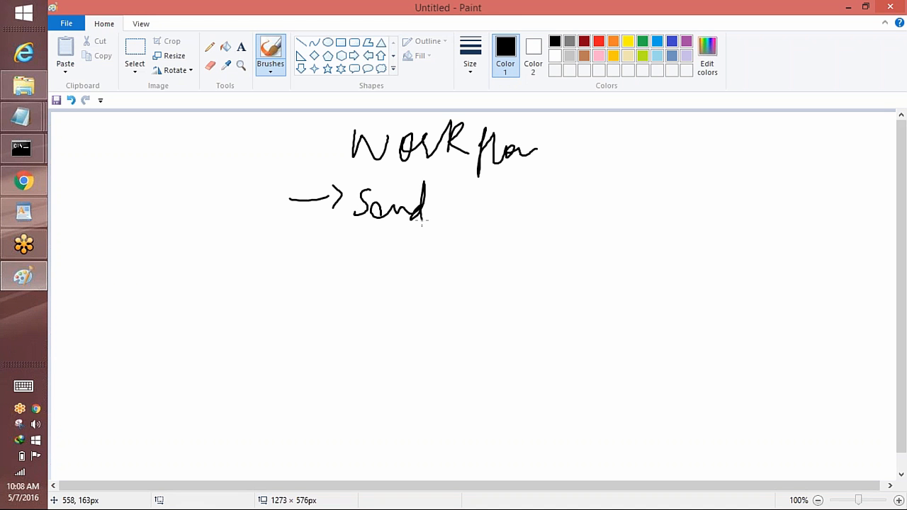
# Handwrite arrowed items under Workflow: 'new email', 'Send an update' with 'an update' underlined, and 'Task'.
pyautogui.moveTo(291, 251)
pyautogui.mouseDown()
pyautogui.moveTo(330, 259)
pyautogui.moveTo(486, 235)
pyautogui.moveTo(576, 250)
pyautogui.mouseUp()
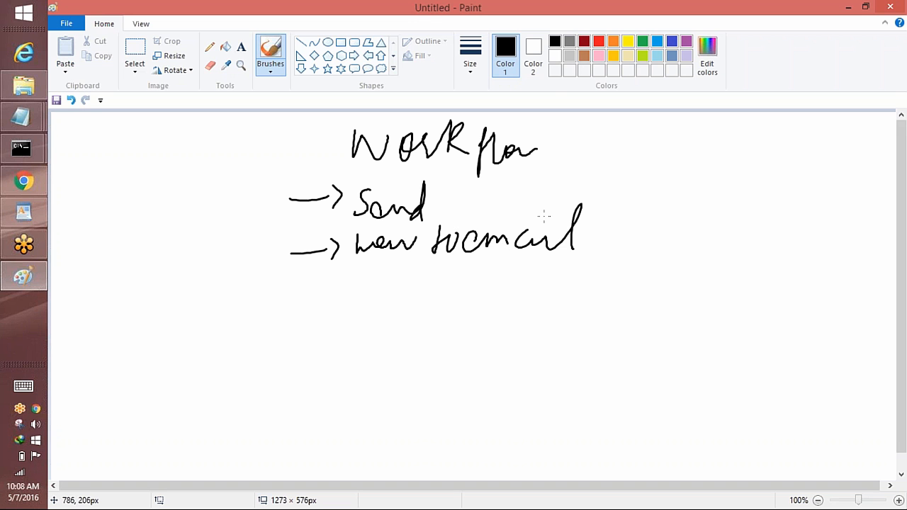
pyautogui.click(544, 216)
pyautogui.moveTo(464, 195)
pyautogui.mouseDown()
pyautogui.moveTo(447, 208)
pyautogui.moveTo(527, 197)
pyautogui.moveTo(540, 210)
pyautogui.moveTo(569, 161)
pyautogui.moveTo(583, 202)
pyautogui.moveTo(615, 205)
pyautogui.mouseUp()
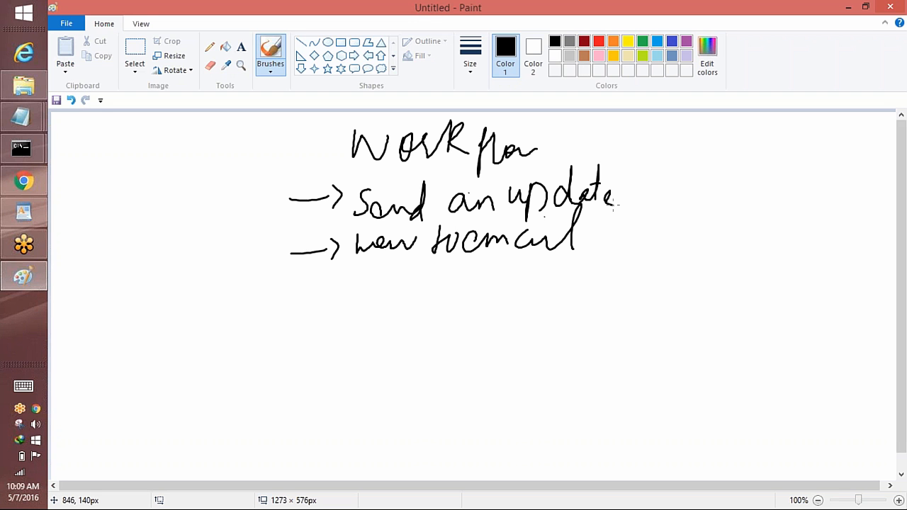
pyautogui.moveTo(614, 207); pyautogui.dragTo(459, 213)
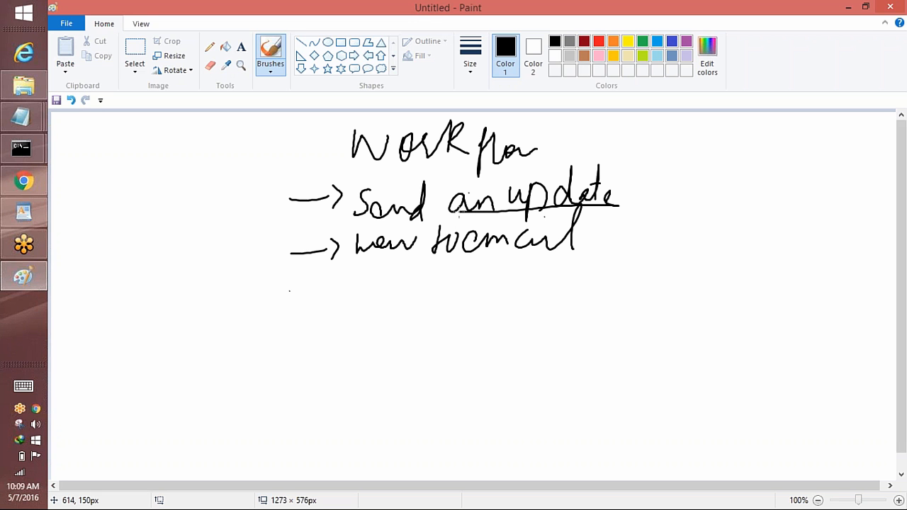
pyautogui.moveTo(289, 290)
pyautogui.mouseDown()
pyautogui.moveTo(333, 290)
pyautogui.moveTo(322, 297)
pyautogui.mouseUp()
pyautogui.moveTo(389, 275)
pyautogui.mouseDown()
pyautogui.moveTo(378, 284)
pyautogui.moveTo(395, 278)
pyautogui.mouseUp()
pyautogui.moveTo(389, 277)
pyautogui.mouseDown()
pyautogui.moveTo(388, 307)
pyautogui.moveTo(433, 282)
pyautogui.moveTo(438, 297)
pyautogui.moveTo(462, 296)
pyautogui.mouseUp()
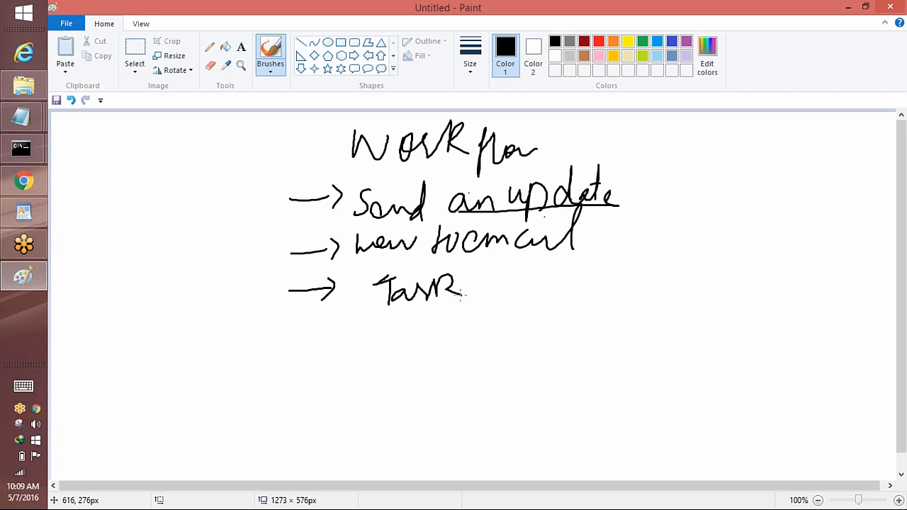
# Finish writing 'Task Cre' and circle the task item with an ellipse.
pyautogui.moveTo(381, 306); pyautogui.dragTo(433, 304)
pyautogui.moveTo(488, 269)
pyautogui.mouseDown()
pyautogui.moveTo(505, 286)
pyautogui.moveTo(525, 286)
pyautogui.mouseUp()
pyautogui.moveTo(428, 304); pyautogui.dragTo(481, 302)
pyautogui.moveTo(533, 281)
pyautogui.mouseDown()
pyautogui.moveTo(358, 302)
pyautogui.moveTo(542, 287)
pyautogui.mouseUp()
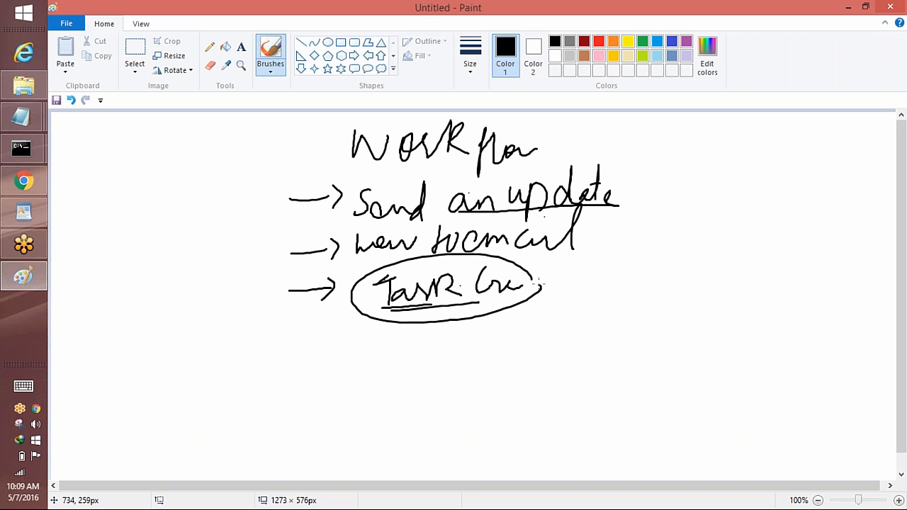
# Add a fourth arrow with the word 'Outbound' and underline it.
pyautogui.moveTo(285, 331); pyautogui.dragTo(326, 331)
pyautogui.moveTo(318, 323)
pyautogui.mouseDown()
pyautogui.moveTo(327, 331)
pyautogui.moveTo(309, 349)
pyautogui.mouseUp()
pyautogui.moveTo(352, 331)
pyautogui.mouseDown()
pyautogui.moveTo(348, 341)
pyautogui.moveTo(388, 344)
pyautogui.mouseUp()
pyautogui.moveTo(395, 326)
pyautogui.mouseDown()
pyautogui.moveTo(398, 347)
pyautogui.moveTo(405, 333)
pyautogui.mouseUp()
pyautogui.moveTo(407, 324)
pyautogui.mouseDown()
pyautogui.moveTo(418, 344)
pyautogui.moveTo(461, 343)
pyautogui.mouseUp()
pyautogui.moveTo(468, 316); pyautogui.dragTo(467, 354)
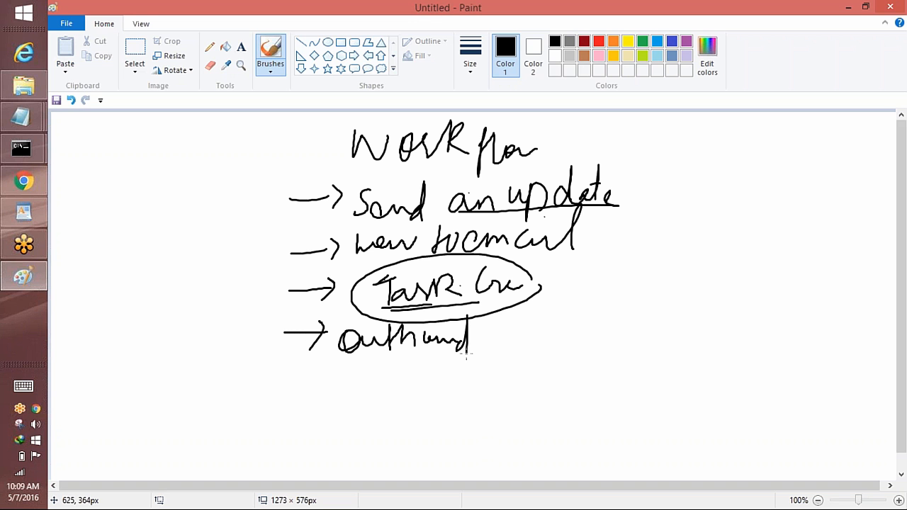
pyautogui.moveTo(350, 358); pyautogui.dragTo(468, 351)
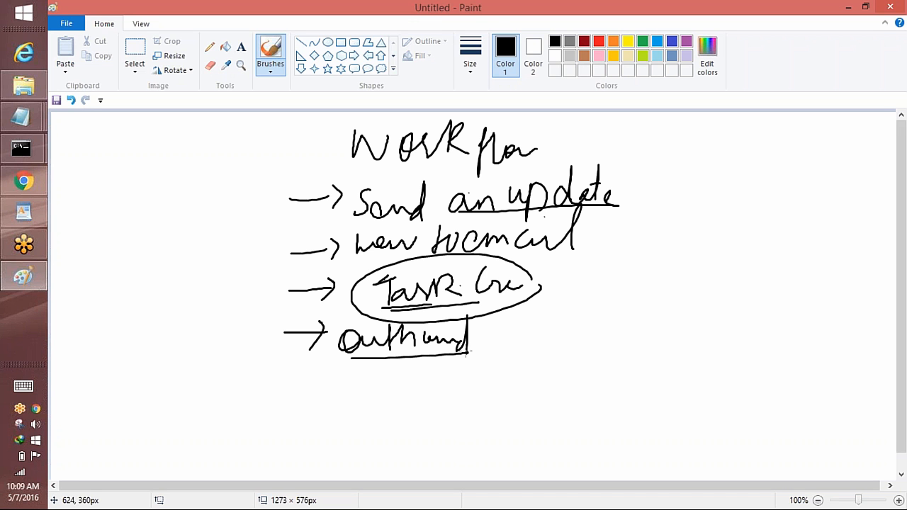
# Bracket 'Outbound', tick the Send an update and Task arrows, and write 'Approval' below.
pyautogui.moveTo(513, 309); pyautogui.dragTo(527, 350)
pyautogui.moveTo(603, 295)
pyautogui.mouseDown()
pyautogui.moveTo(613, 333)
pyautogui.moveTo(590, 347)
pyautogui.mouseUp()
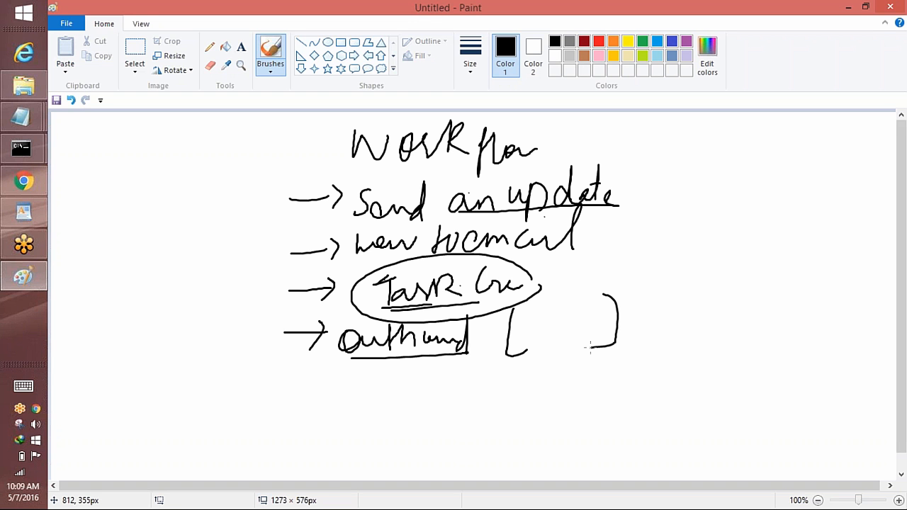
pyautogui.moveTo(286, 203); pyautogui.dragTo(348, 187)
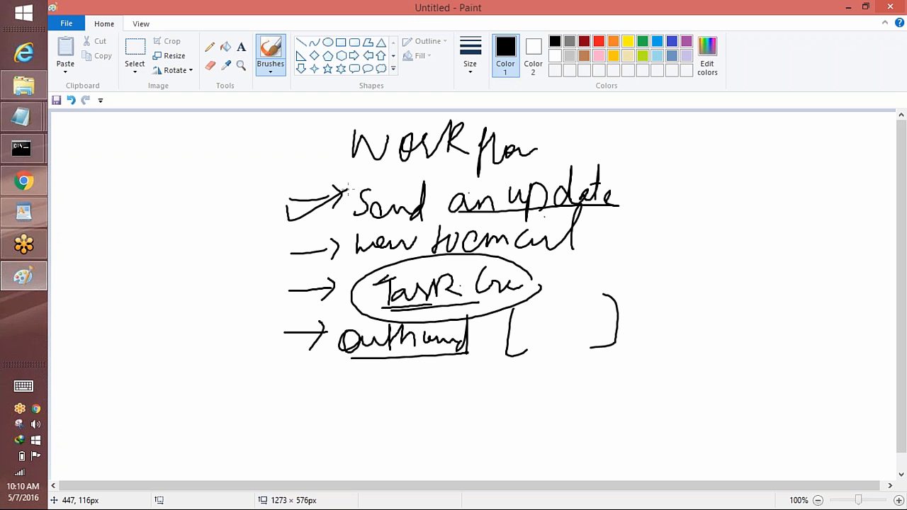
pyautogui.moveTo(286, 295)
pyautogui.mouseDown()
pyautogui.moveTo(283, 307)
pyautogui.moveTo(337, 277)
pyautogui.mouseUp()
pyautogui.moveTo(162, 370)
pyautogui.mouseDown()
pyautogui.moveTo(162, 401)
pyautogui.moveTo(188, 382)
pyautogui.moveTo(196, 399)
pyautogui.moveTo(216, 377)
pyautogui.moveTo(267, 375)
pyautogui.moveTo(295, 393)
pyautogui.mouseUp()
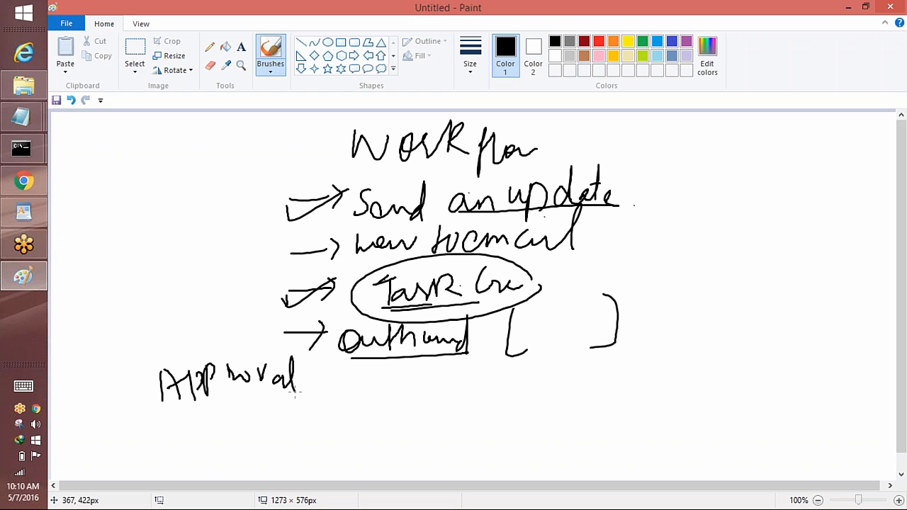
# Underline 'Approval' and write a 'P' beside it, then switch to the browser.
pyautogui.moveTo(175, 416); pyautogui.dragTo(286, 402)
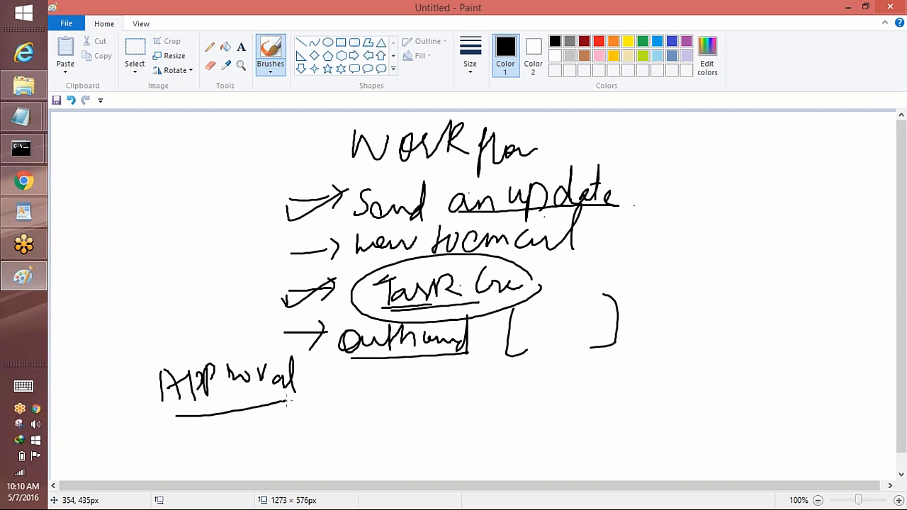
pyautogui.moveTo(321, 392)
pyautogui.mouseDown()
pyautogui.moveTo(319, 358)
pyautogui.moveTo(322, 378)
pyautogui.mouseUp()
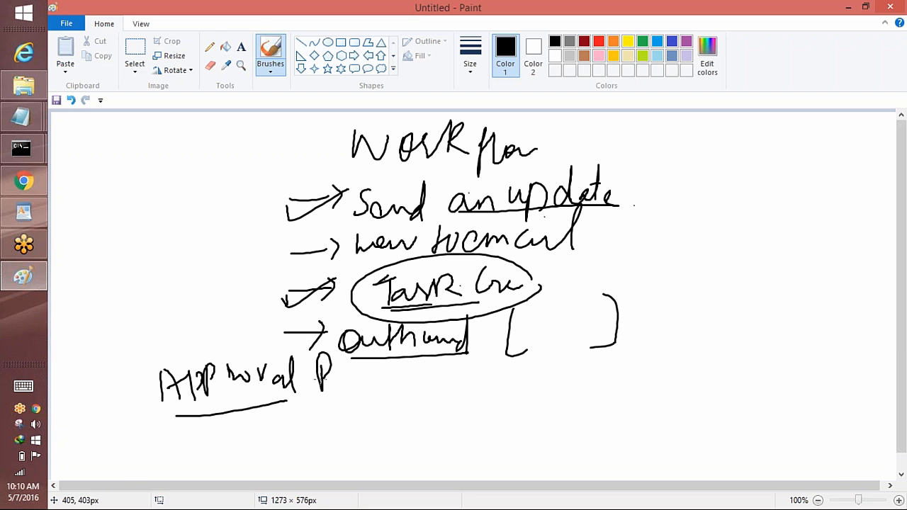
pyautogui.click(24, 180)
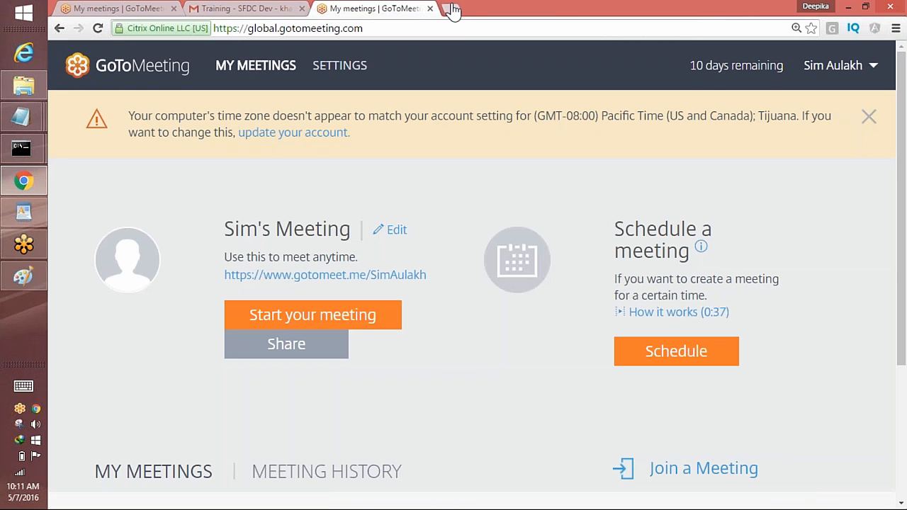
# Open login.salesforce.com in a new tab and log in to Salesforce.
pyautogui.click(451, 8)
pyautogui.write('login.s')
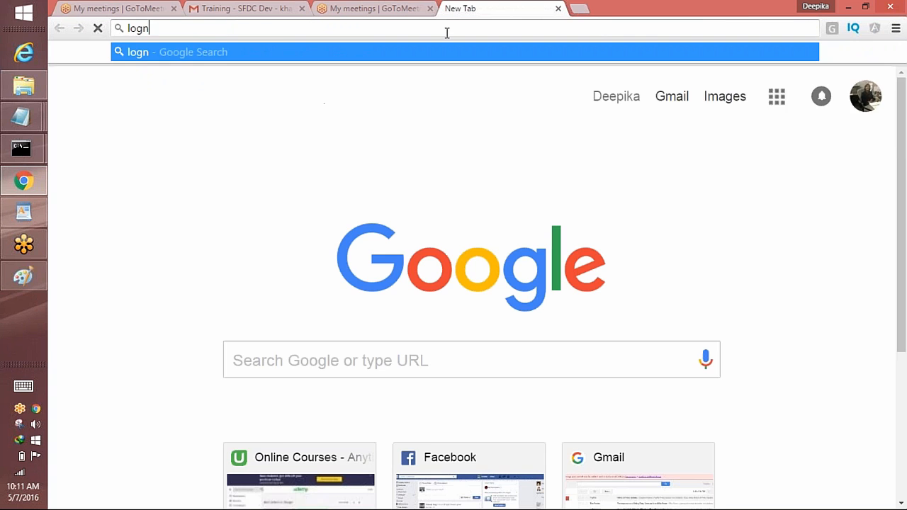
pyautogui.press('Return')
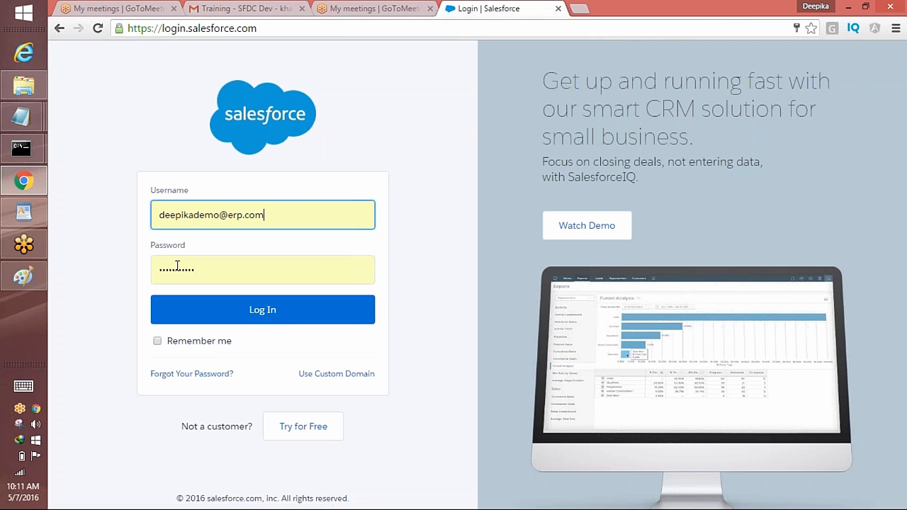
pyautogui.press('Return')
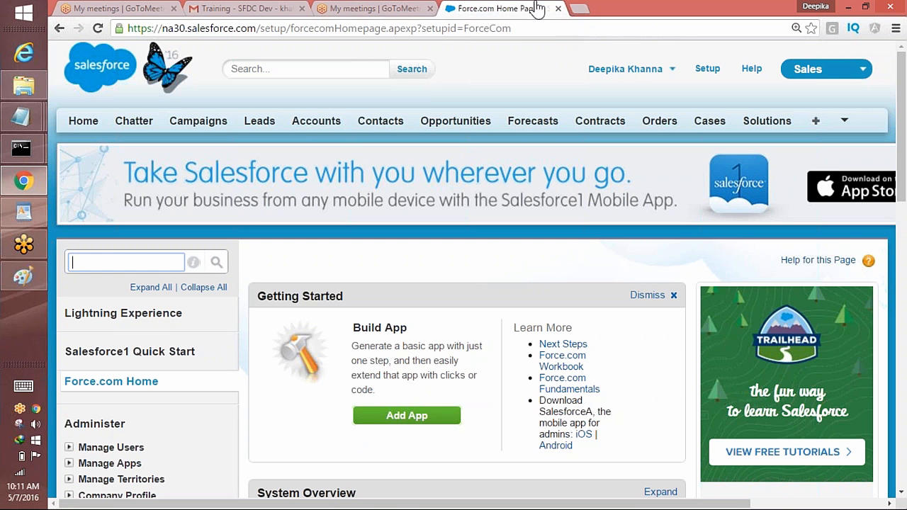
# Search 'workflow' in Setup Quick Find to list the Workflow & Approvals options.
pyautogui.write('workflow')
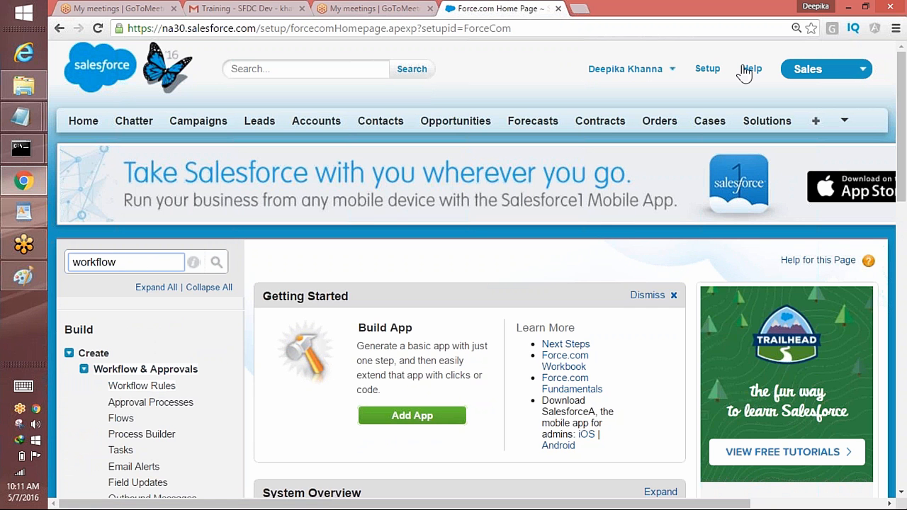
pyautogui.click(707, 68)
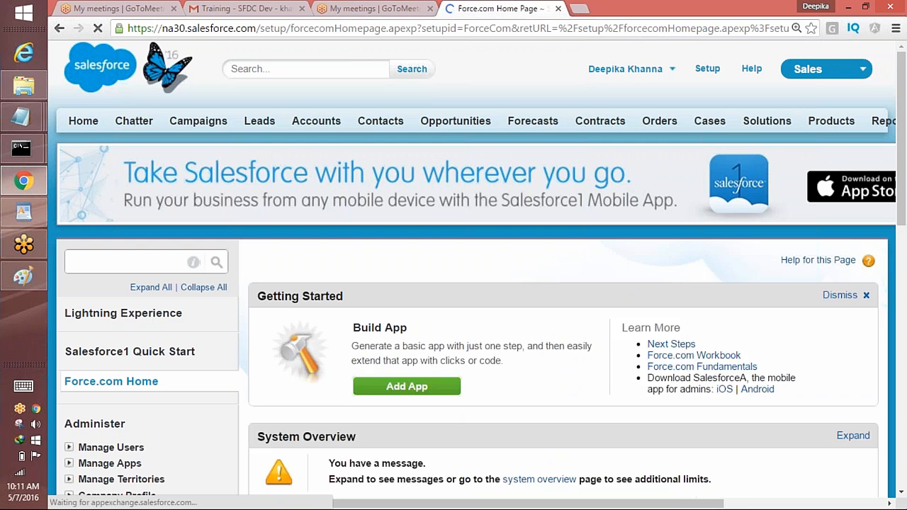
pyautogui.click(115, 260)
pyautogui.write('work')
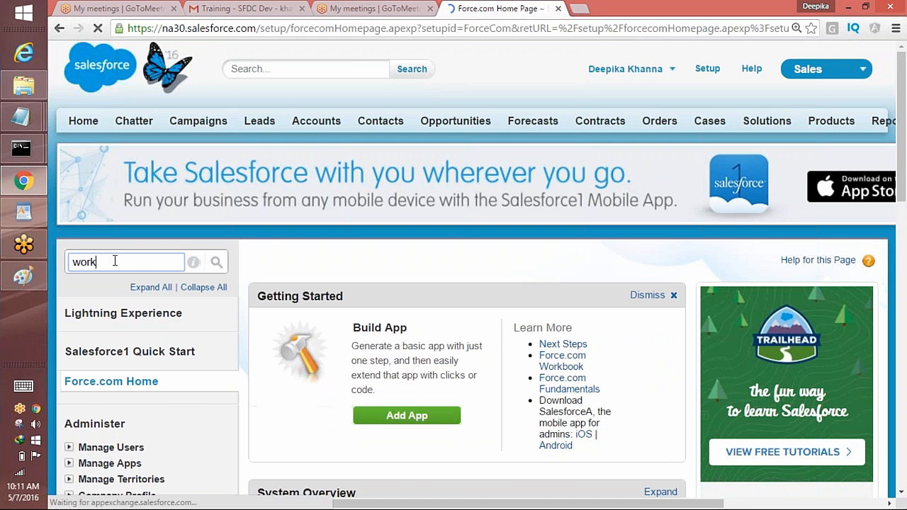
pyautogui.write('flow')
pyautogui.press('BackSpace')
pyautogui.press('BackSpace')
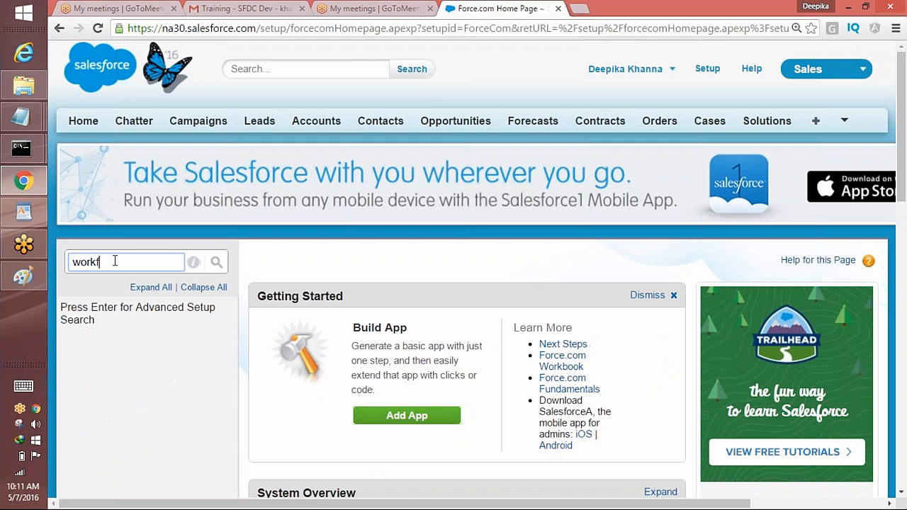
pyautogui.write('low')
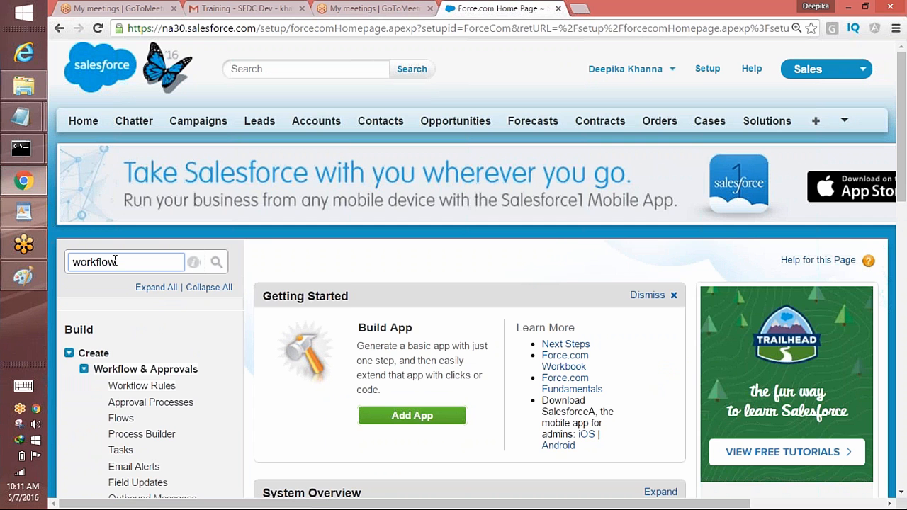
# Open Workflow Rules and continue past the overview page to the rules list.
pyautogui.click(142, 386)
pyautogui.scroll(-1, 903, 149)
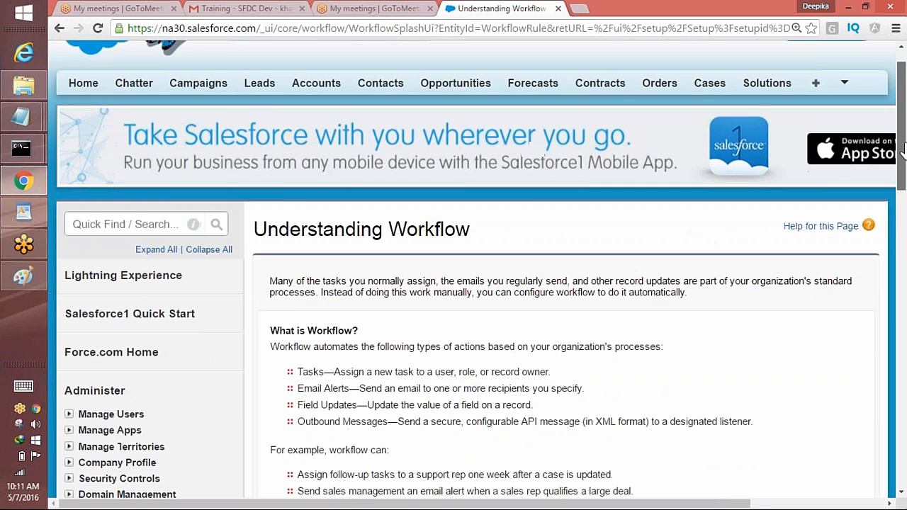
pyautogui.scroll(-3, 903, 149)
pyautogui.scroll(1, 903, 172)
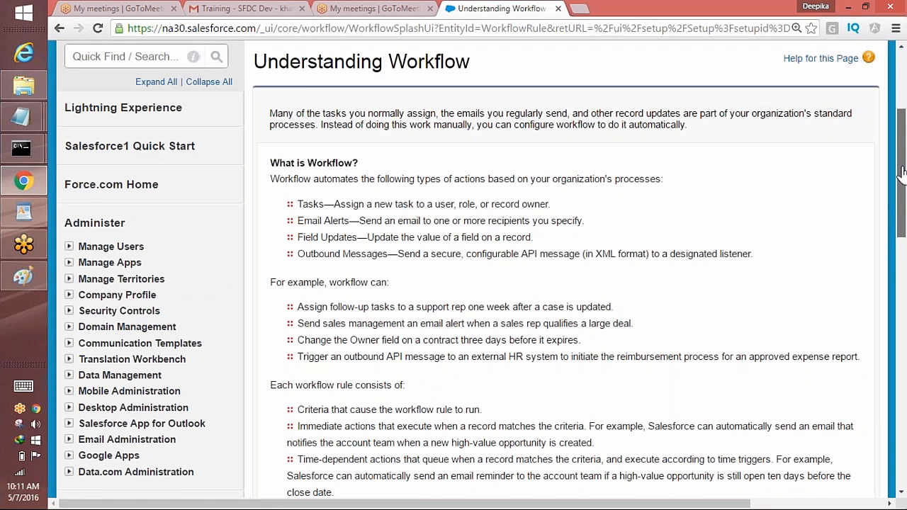
pyautogui.moveTo(903, 172); pyautogui.dragTo(903, 207)
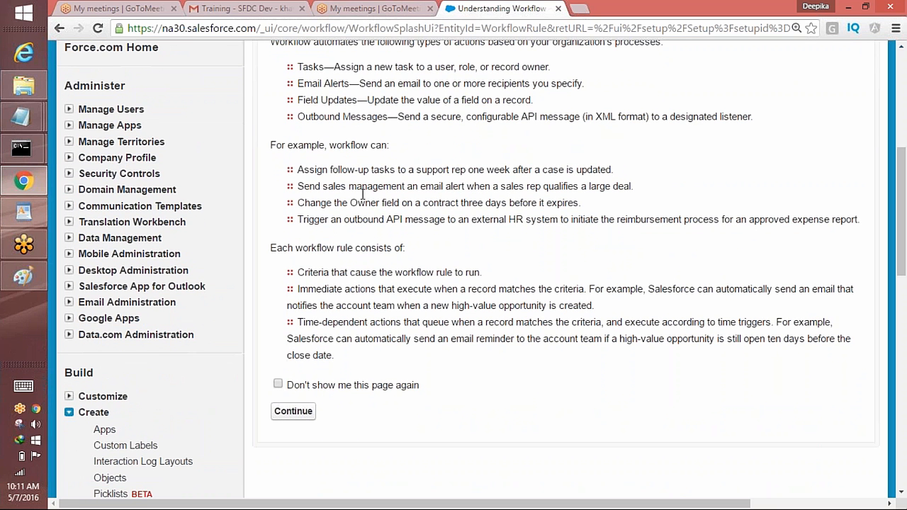
pyautogui.moveTo(298, 100); pyautogui.dragTo(514, 100)
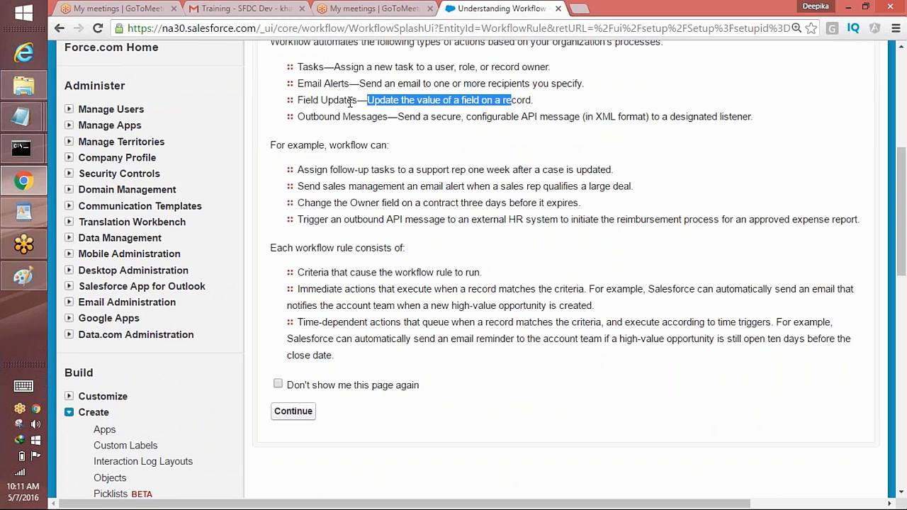
pyautogui.click(293, 411)
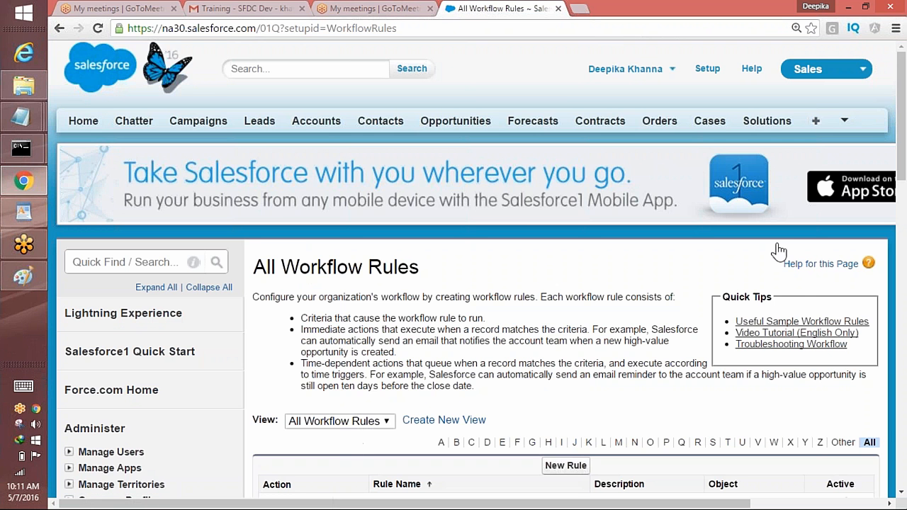
pyautogui.scroll(-2, 904, 204)
pyautogui.scroll(-4, 903, 204)
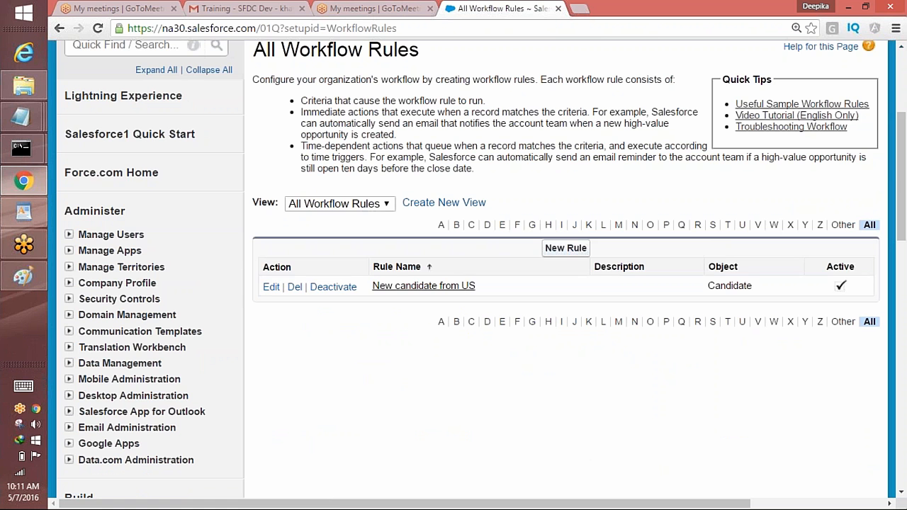
# Start a new workflow rule, view the Object list without choosing, and open a new tab.
pyautogui.click(565, 247)
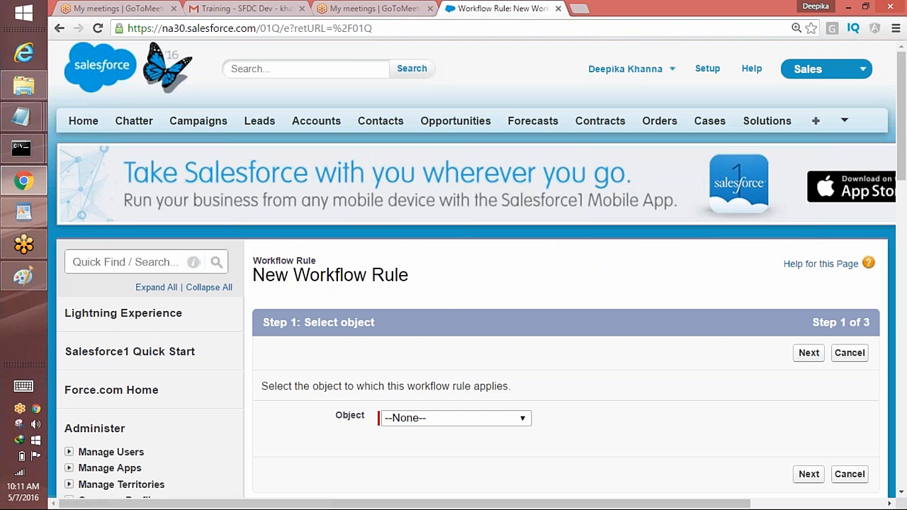
pyautogui.scroll(-3, 904, 170)
pyautogui.scroll(2, 903, 167)
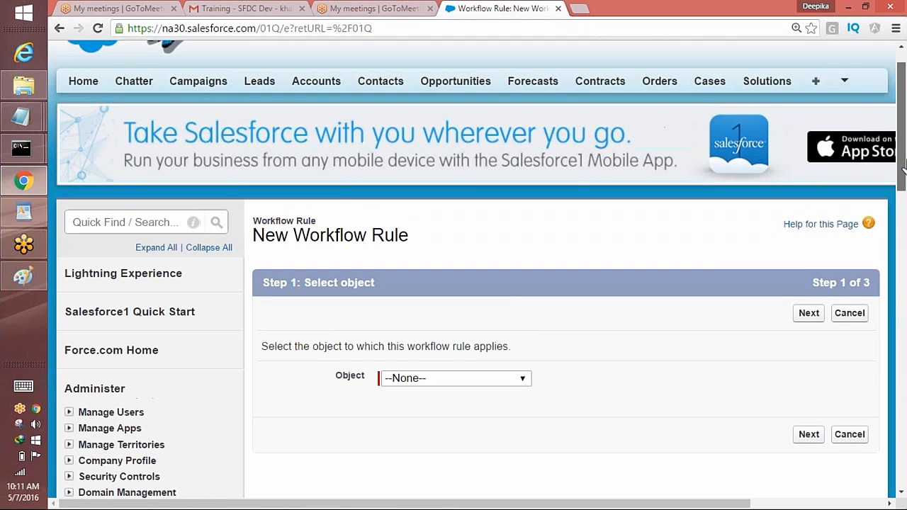
pyautogui.click(461, 386)
pyautogui.scroll(-1, 776, 189)
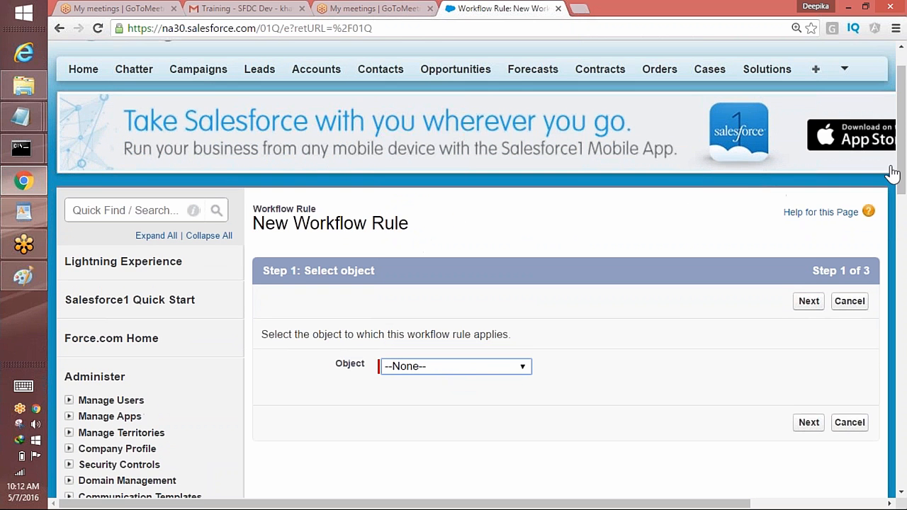
pyautogui.scroll(-1, 892, 174)
pyautogui.click(467, 325)
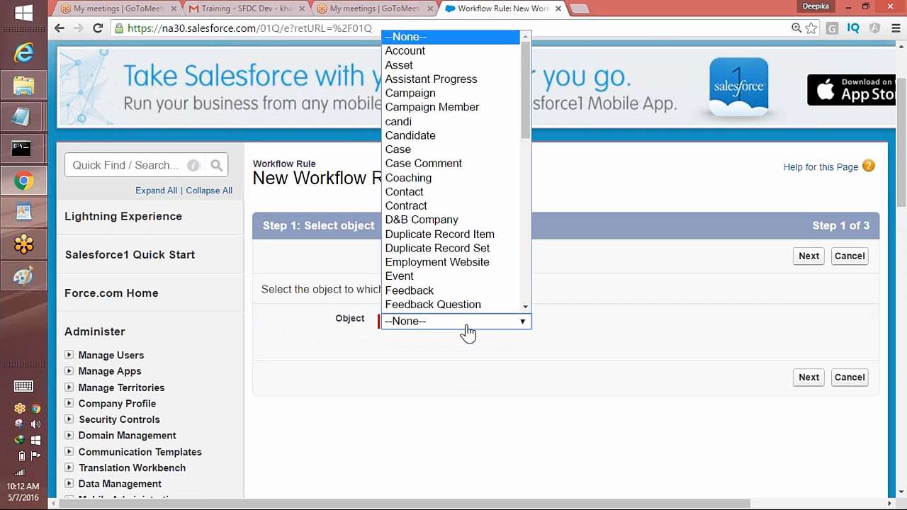
pyautogui.moveTo(524, 115); pyautogui.dragTo(524, 135)
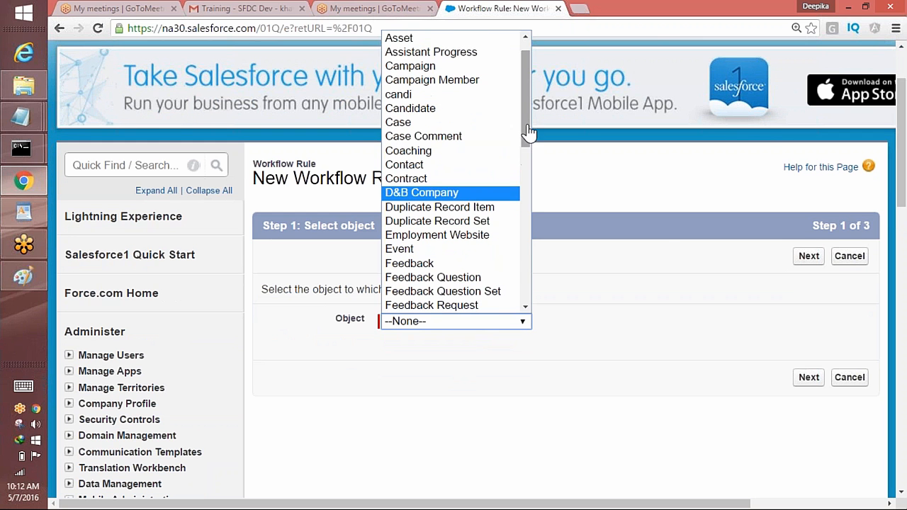
pyautogui.click(664, 233)
pyautogui.click(580, 8)
# Log in through login.salesforce.com and switch to the Recruiting app.
pyautogui.write('lo')
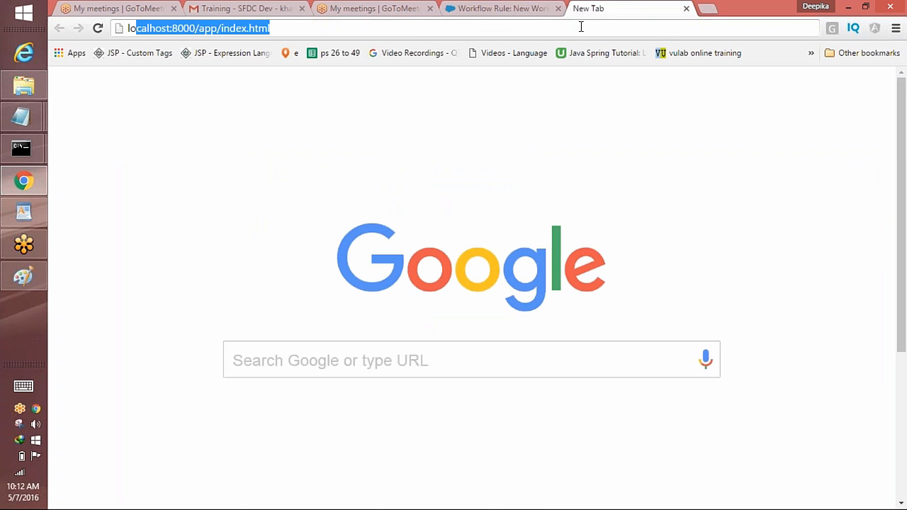
pyautogui.write('gin')
pyautogui.press('Return')
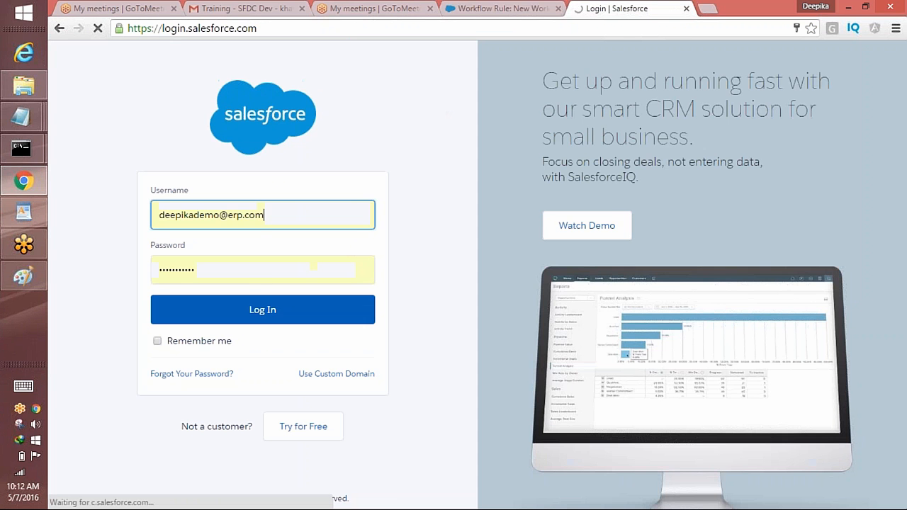
pyautogui.press('Return')
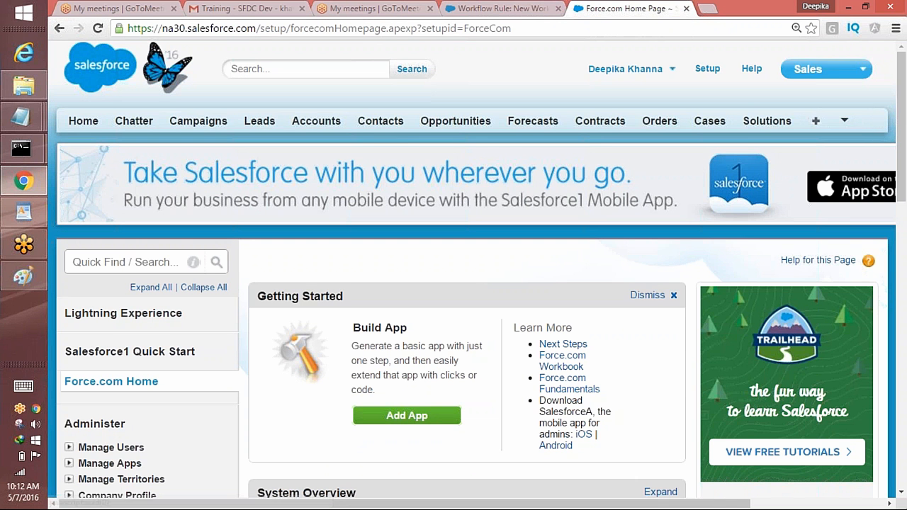
pyautogui.click(826, 69)
pyautogui.click(741, 231)
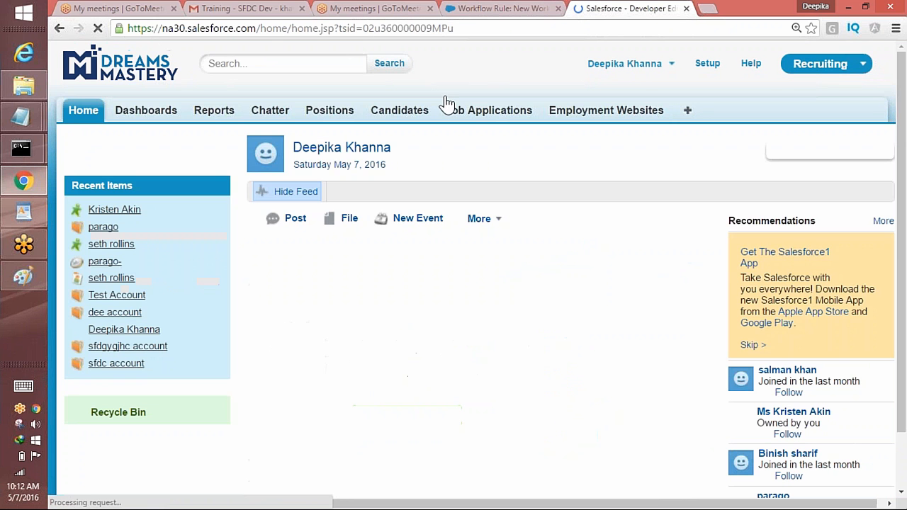
# Open a New Candidate form from Candidates, then close that tab.
pyautogui.click(330, 110)
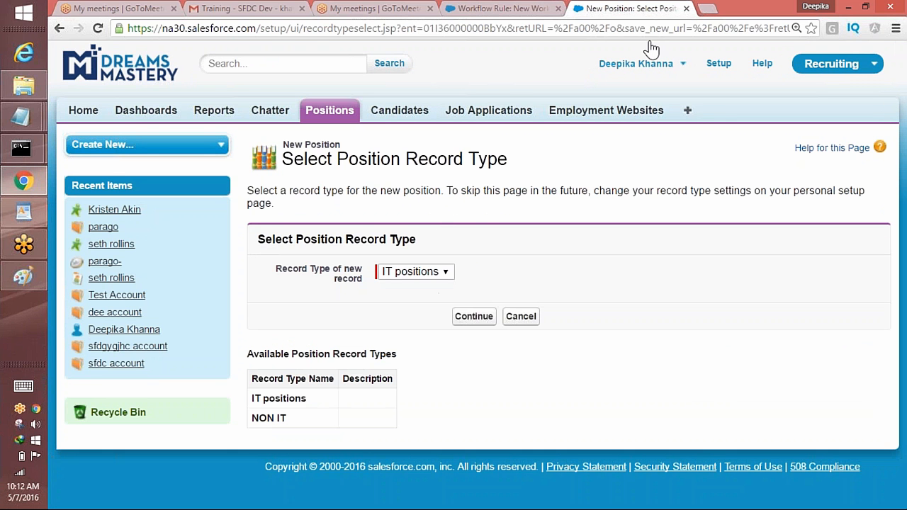
pyautogui.click(407, 112)
pyautogui.click(461, 233)
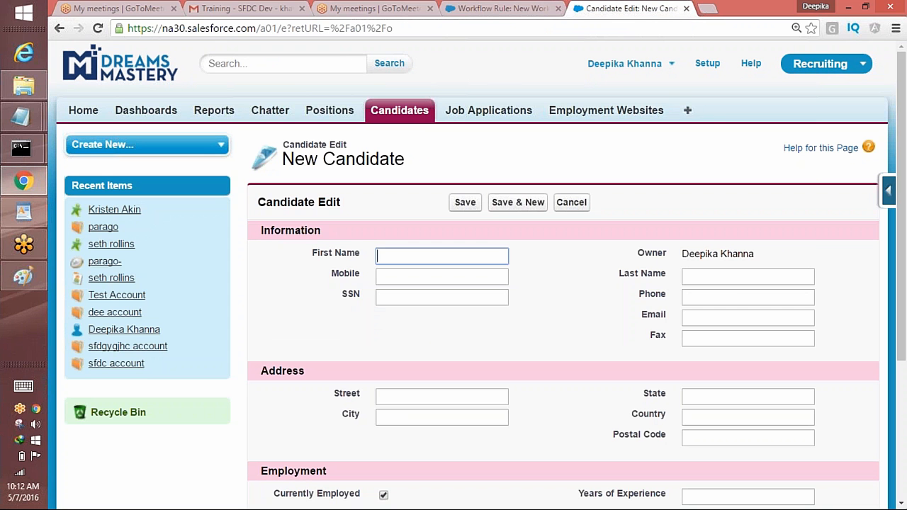
pyautogui.click(577, 21)
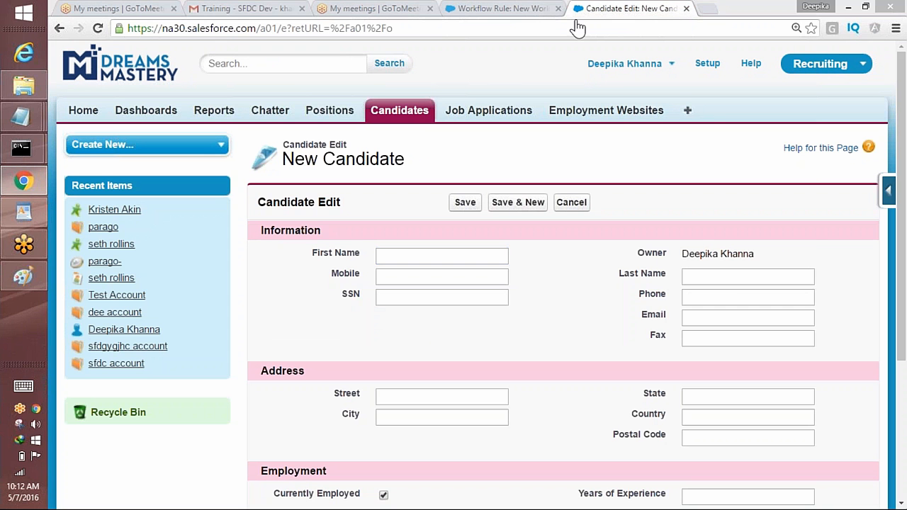
pyautogui.click(686, 9)
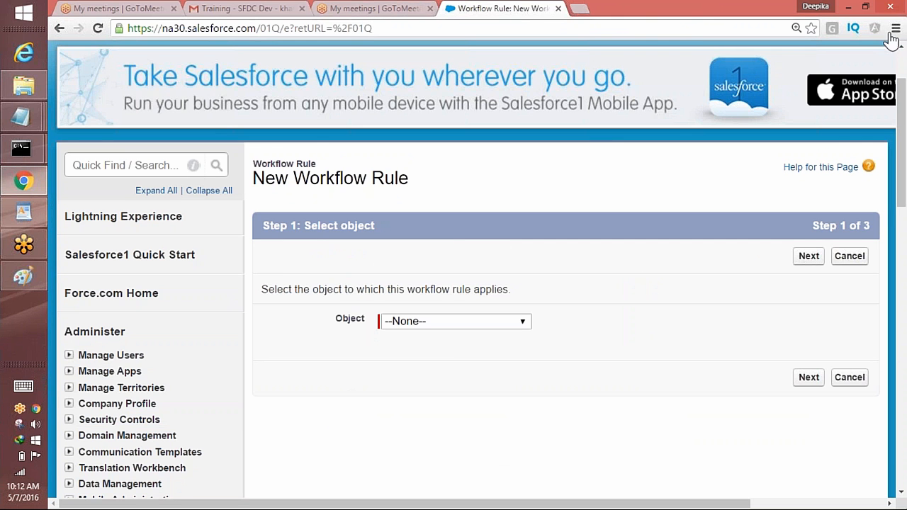
# Set the rule's object to Candidate and enter the rule name 'Update the Email'.
pyautogui.click(449, 325)
pyautogui.click(428, 139)
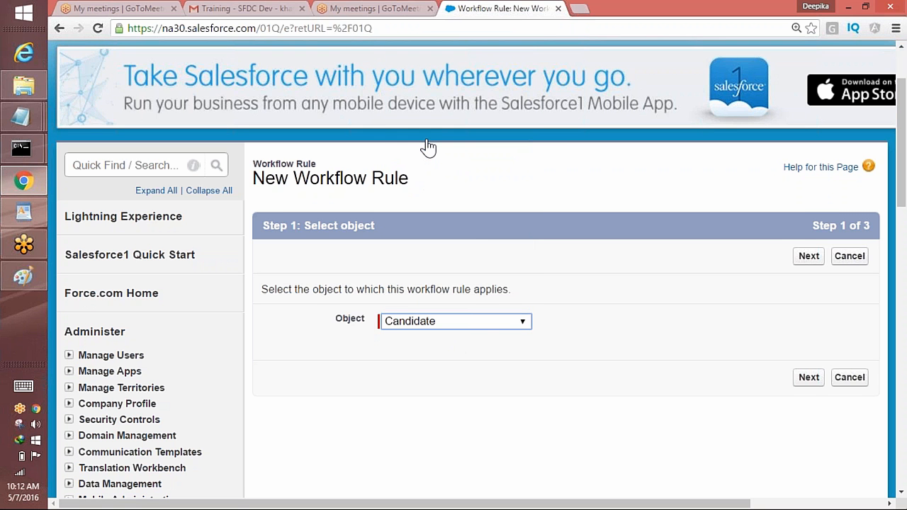
pyautogui.click(809, 377)
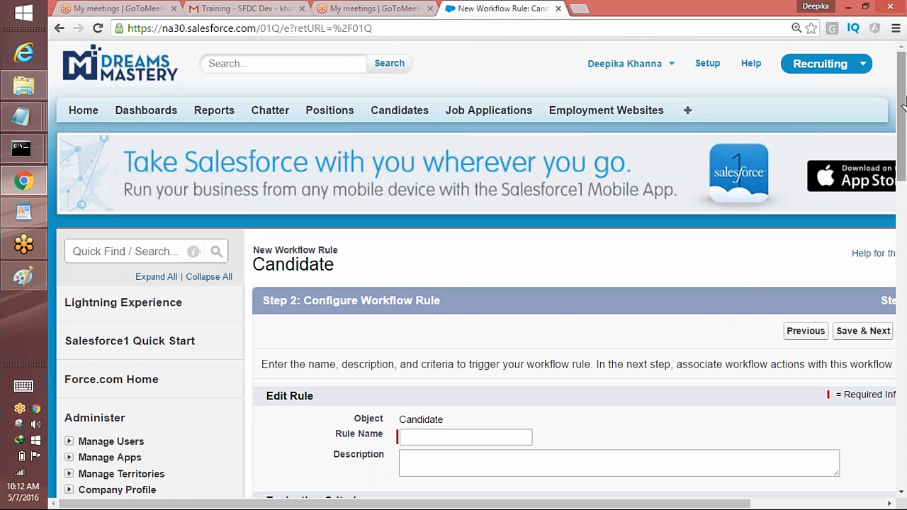
pyautogui.scroll(-3, 903, 110)
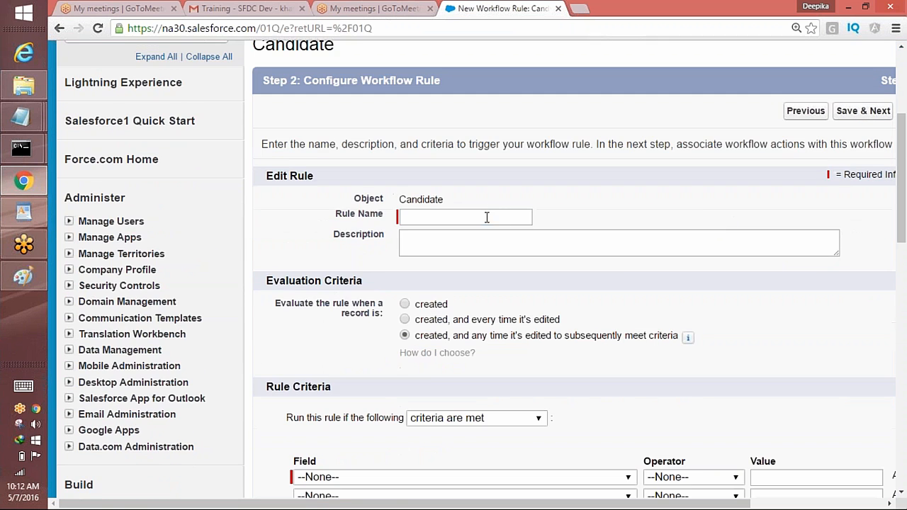
pyautogui.click(487, 218)
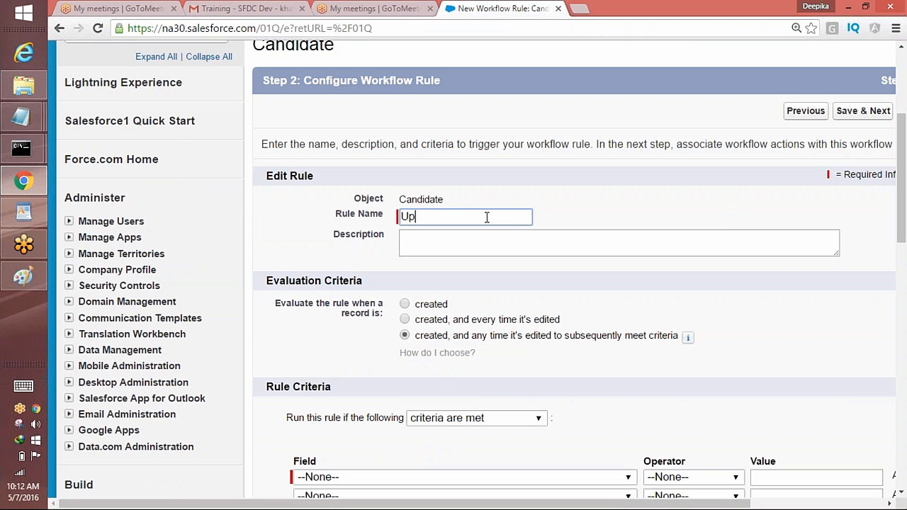
pyautogui.write('Update the Email')
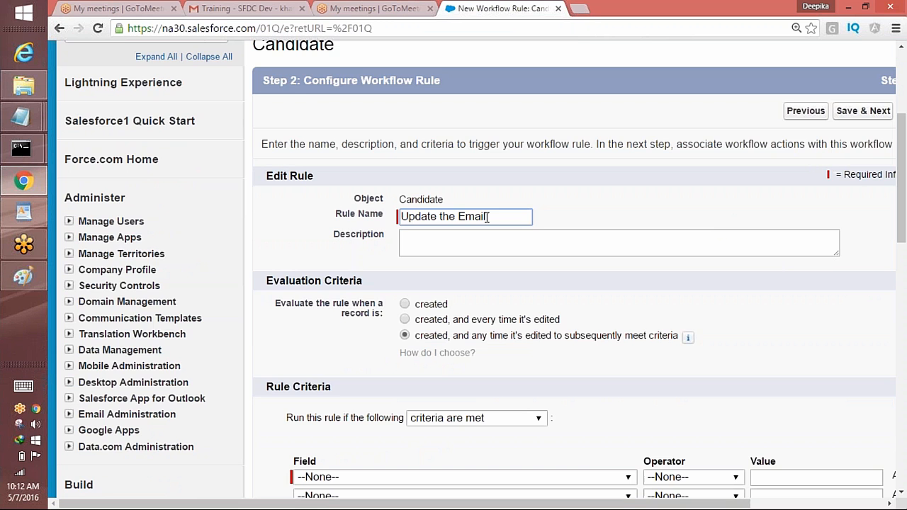
# Log in to Salesforce again in a new browser tab.
pyautogui.click(579, 8)
pyautogui.write('login.salesforce.com')
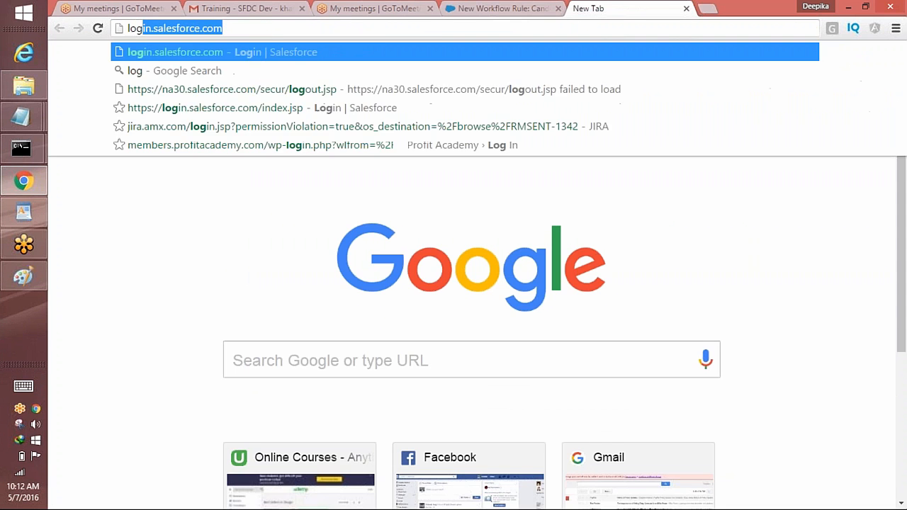
pyautogui.press('Return')
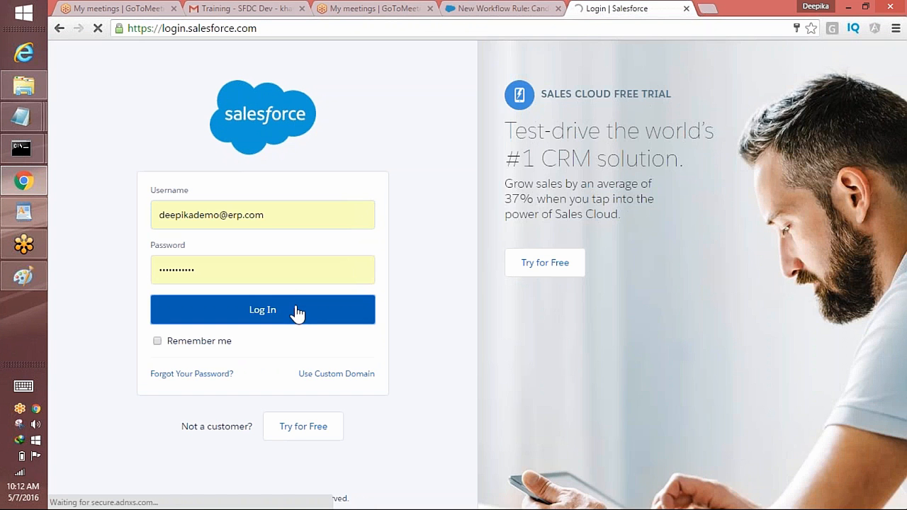
pyautogui.click(297, 312)
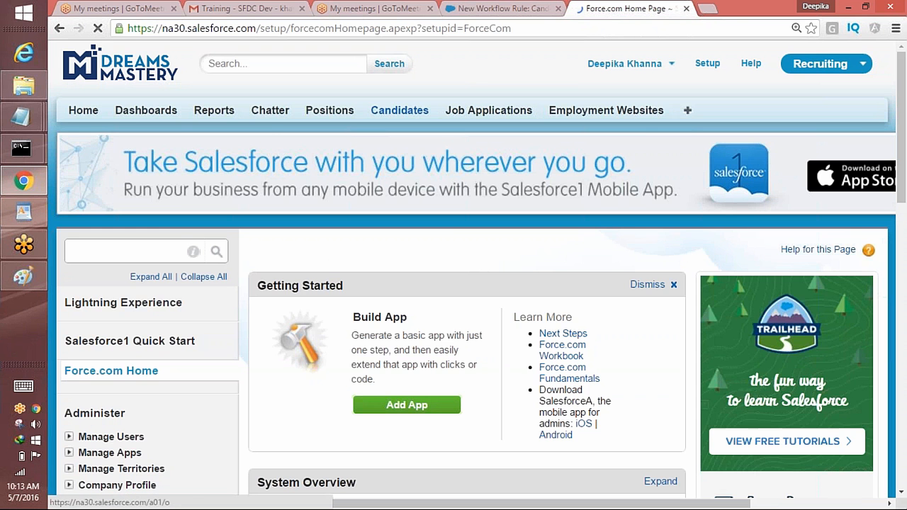
# Open a New Candidate form, check its State and Country fields, and return to the rule.
pyautogui.click(398, 124)
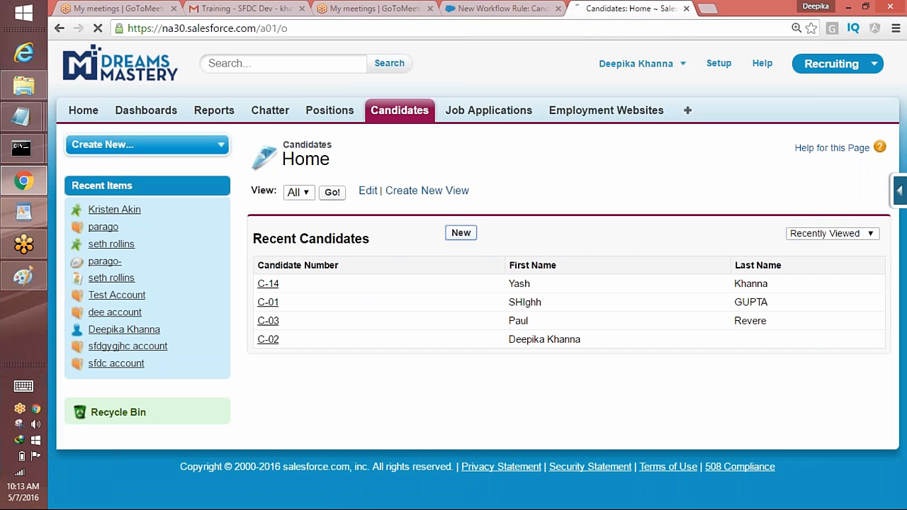
pyautogui.click(461, 233)
pyautogui.scroll(-3, 287, 178)
pyautogui.scroll(-1, 356, 294)
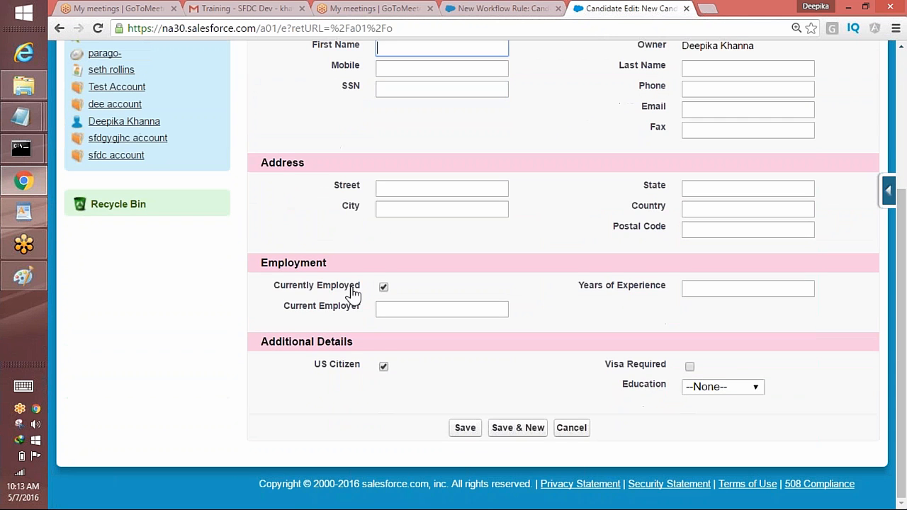
pyautogui.click(737, 189)
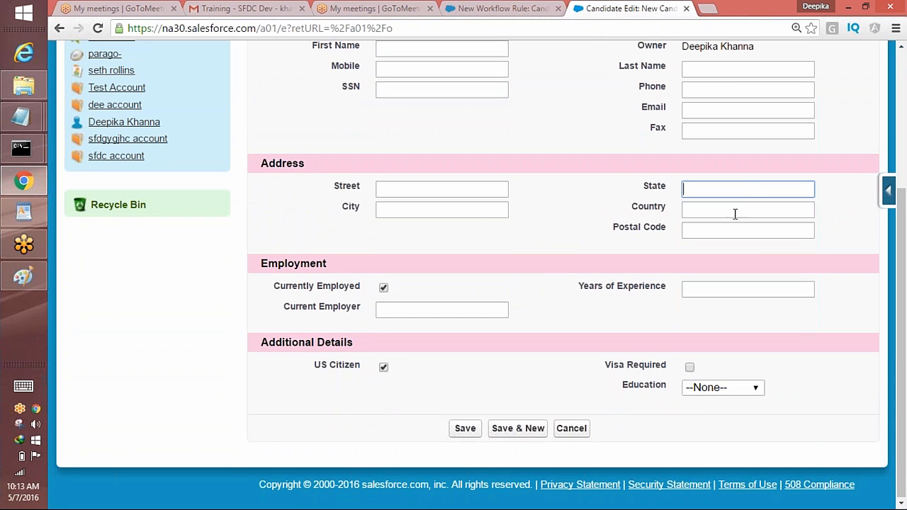
pyautogui.click(732, 213)
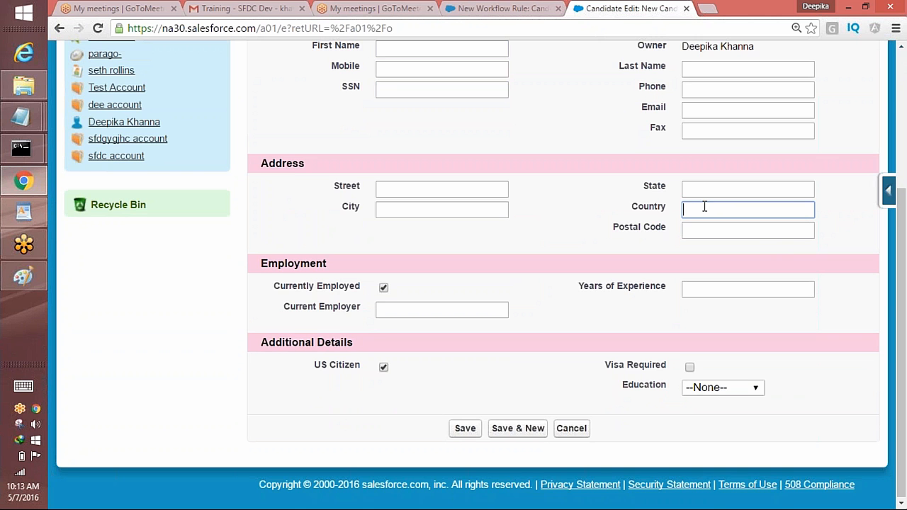
pyautogui.scroll(2, 704, 206)
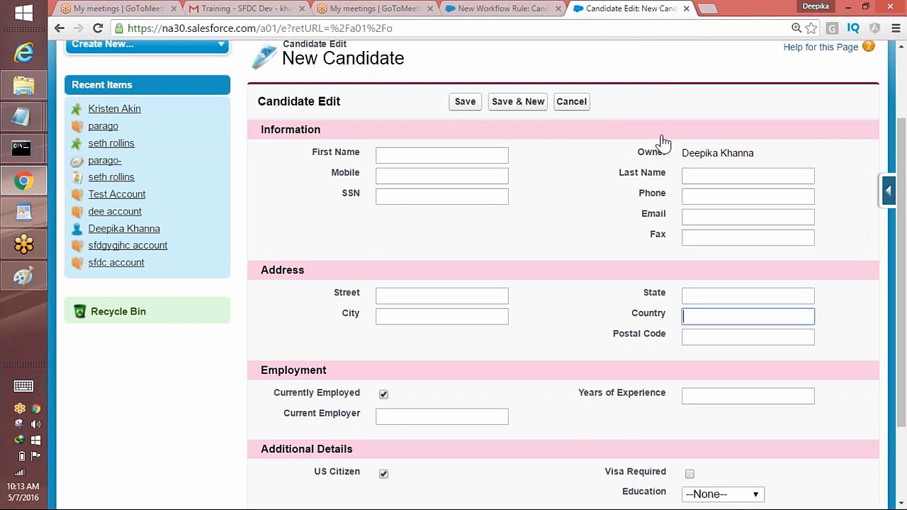
pyautogui.click(550, 18)
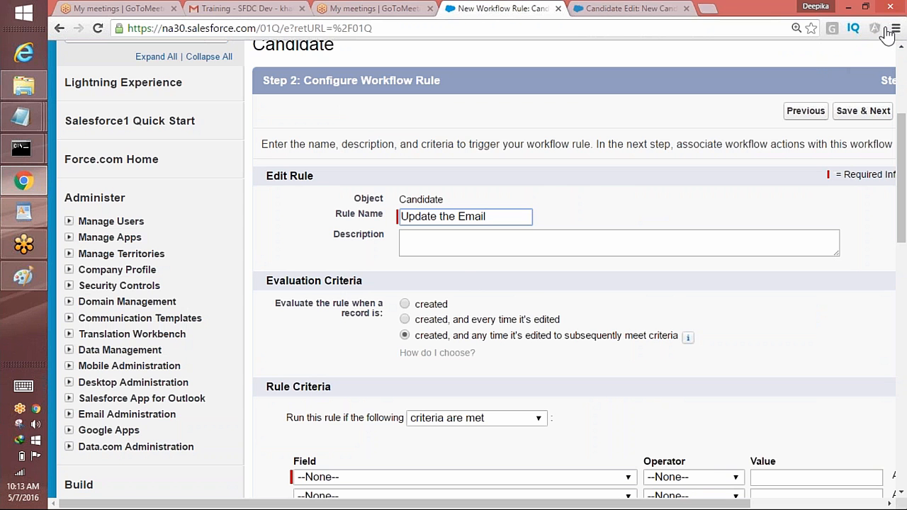
# Replace 'Email' with 'Country' in the rule name and open the first criterion's Field picklist.
pyautogui.moveTo(493, 217); pyautogui.dragTo(460, 219)
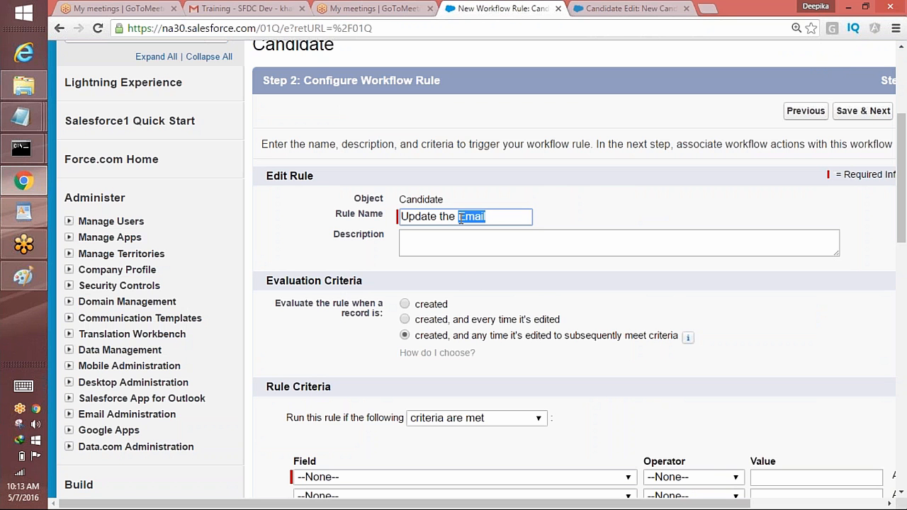
pyautogui.write('Country')
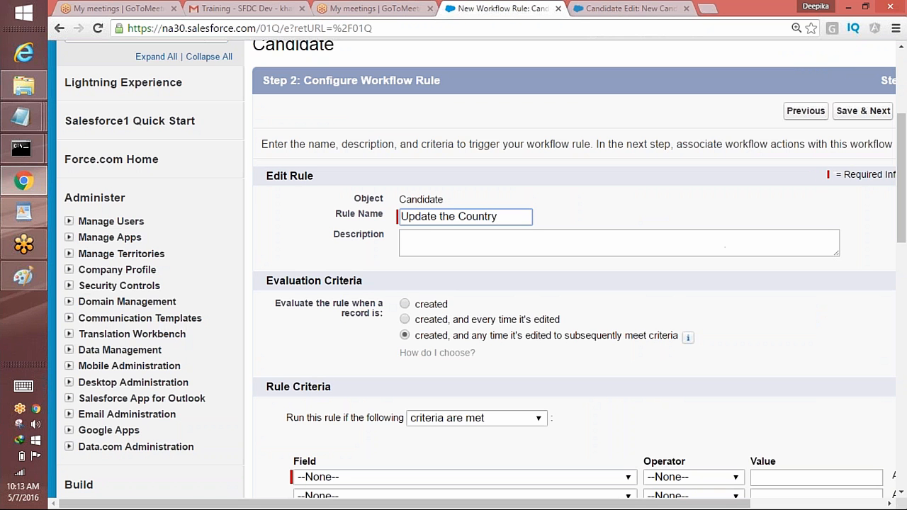
pyautogui.scroll(-2, 903, 245)
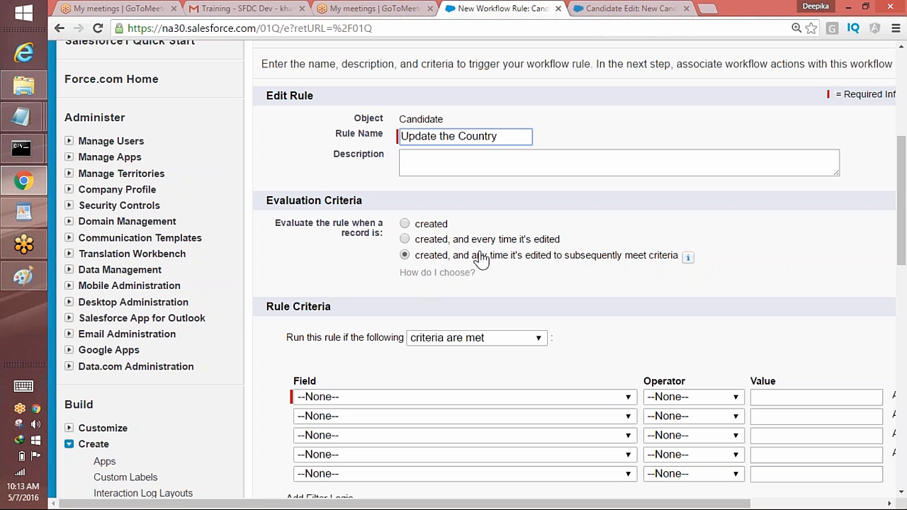
pyautogui.scroll(-1, 624, 163)
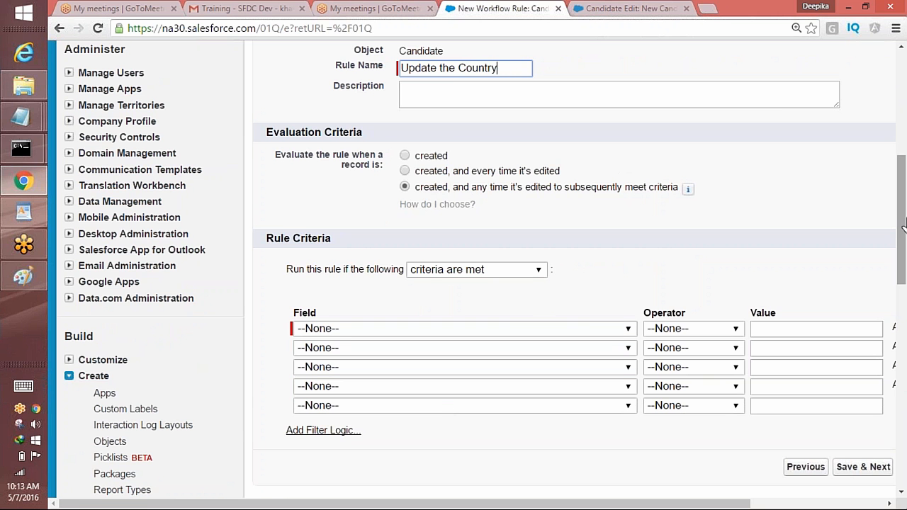
pyautogui.moveTo(904, 227); pyautogui.dragTo(903, 238)
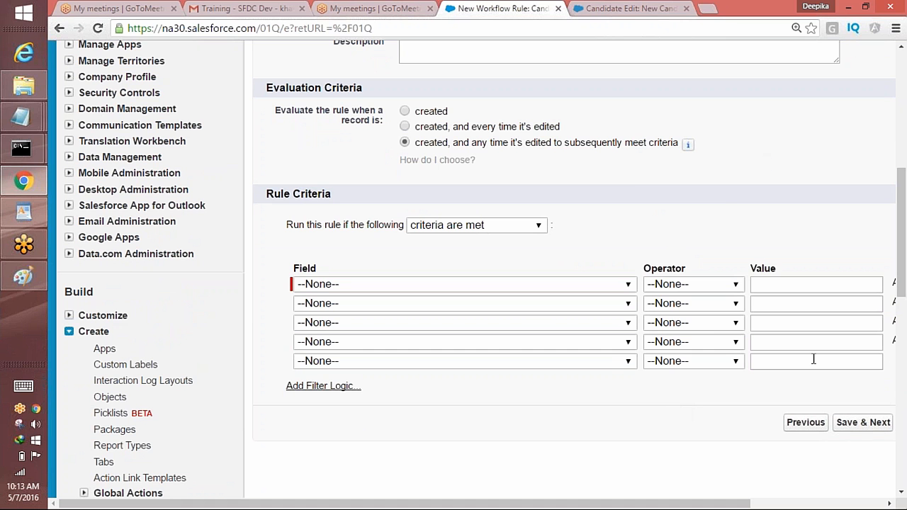
pyautogui.moveTo(904, 201); pyautogui.dragTo(904, 200)
pyautogui.click(368, 290)
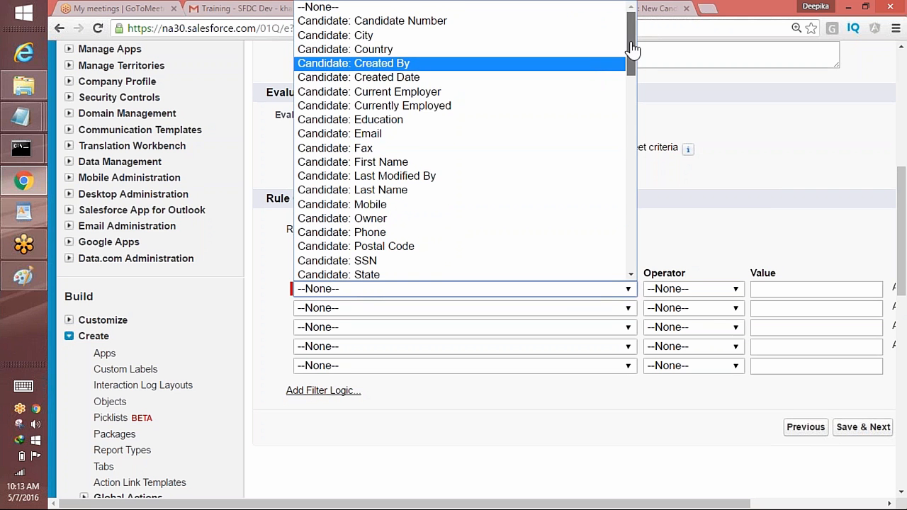
# Set the first criterion to Candidate: Country equals, leaving the value blank.
pyautogui.click(387, 51)
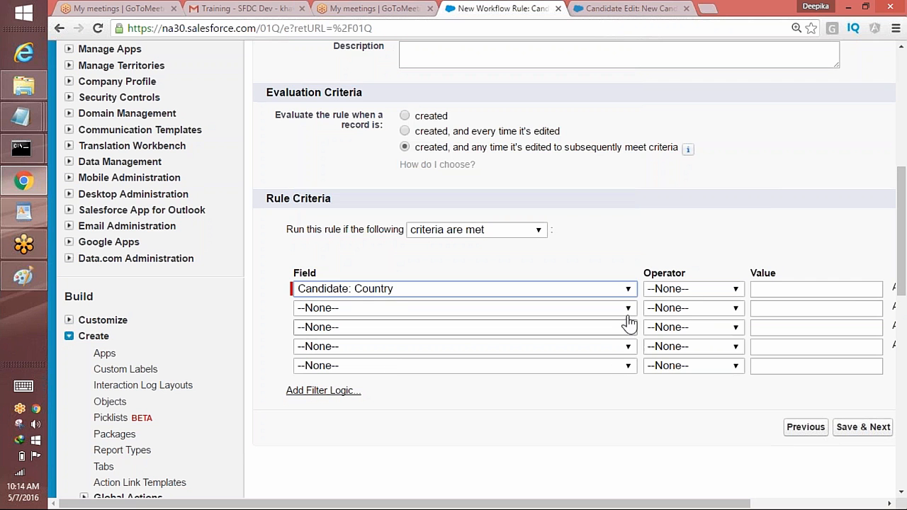
pyautogui.click(703, 291)
pyautogui.click(689, 319)
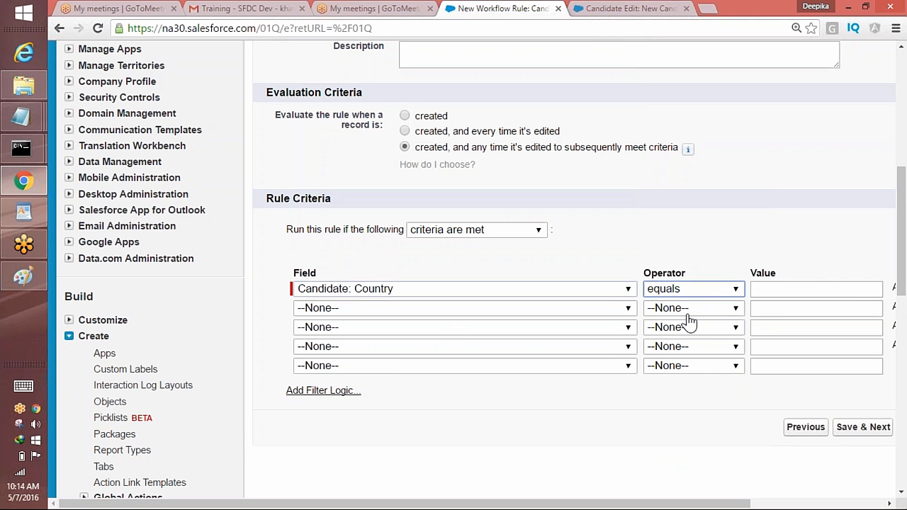
pyautogui.click(789, 286)
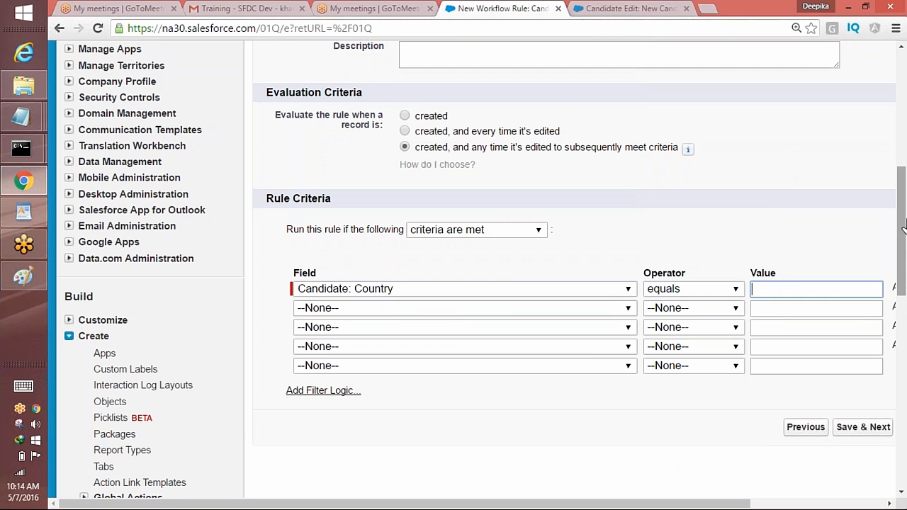
# Save the criteria and resubmit after the Invalid Data error to reach the next step.
pyautogui.moveTo(903, 225); pyautogui.dragTo(807, 270)
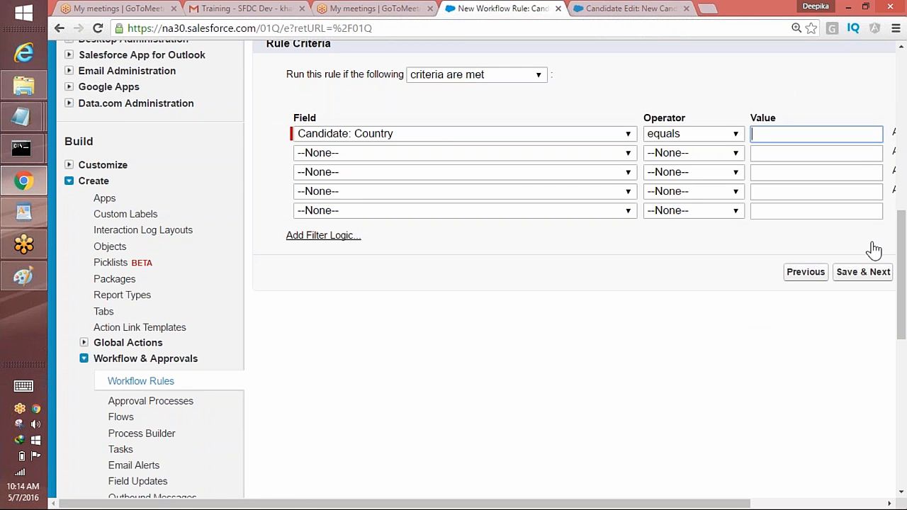
pyautogui.moveTo(903, 259); pyautogui.dragTo(903, 240)
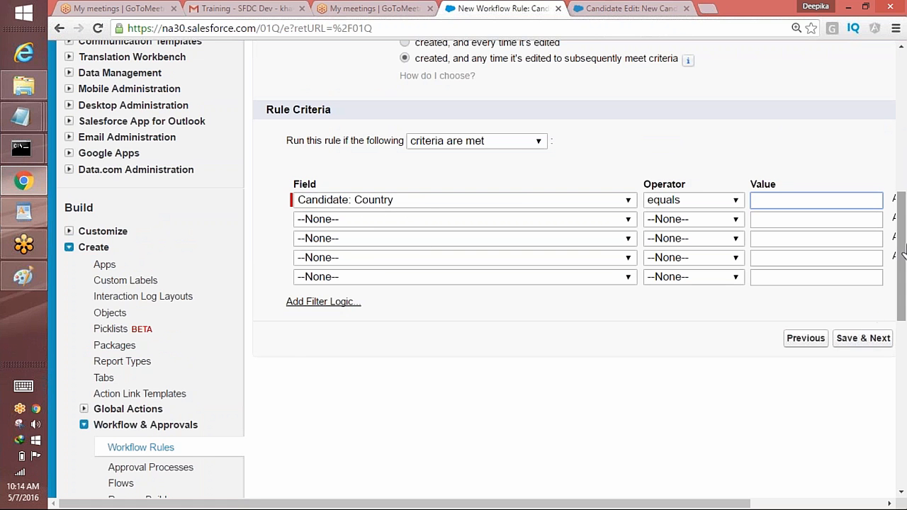
pyautogui.moveTo(902, 252)
pyautogui.mouseDown()
pyautogui.moveTo(903, 185)
pyautogui.moveTo(903, 248)
pyautogui.mouseUp()
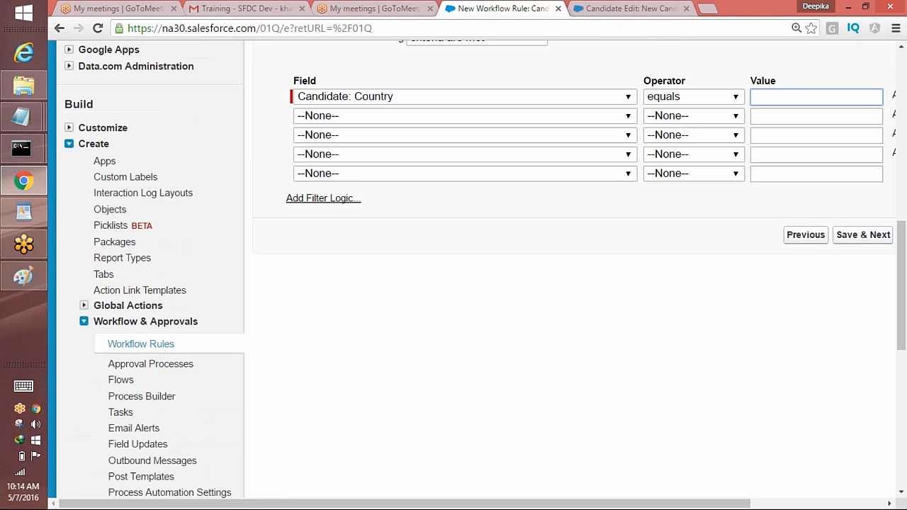
pyautogui.click(858, 236)
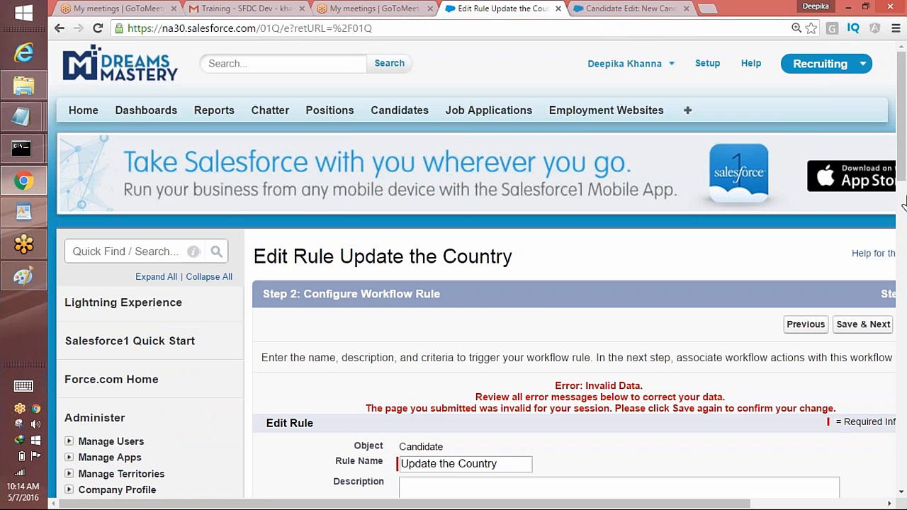
pyautogui.moveTo(903, 140); pyautogui.dragTo(902, 306)
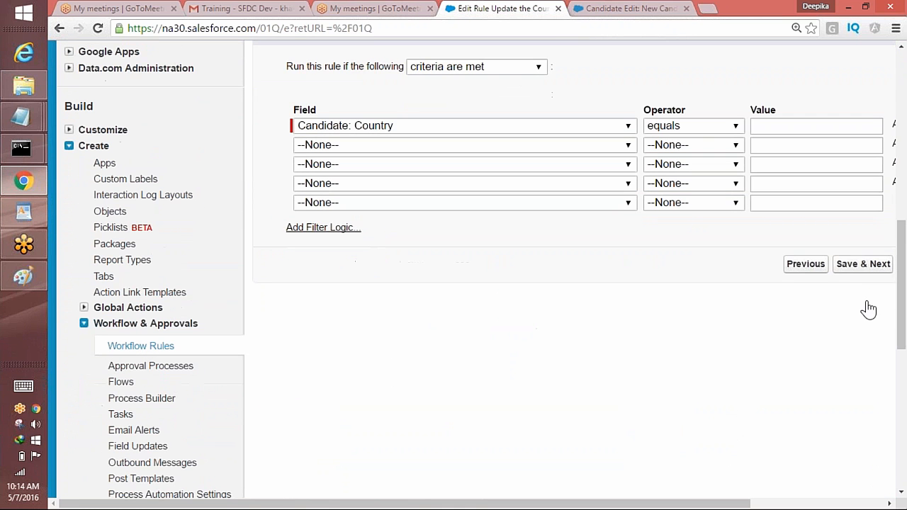
pyautogui.click(847, 268)
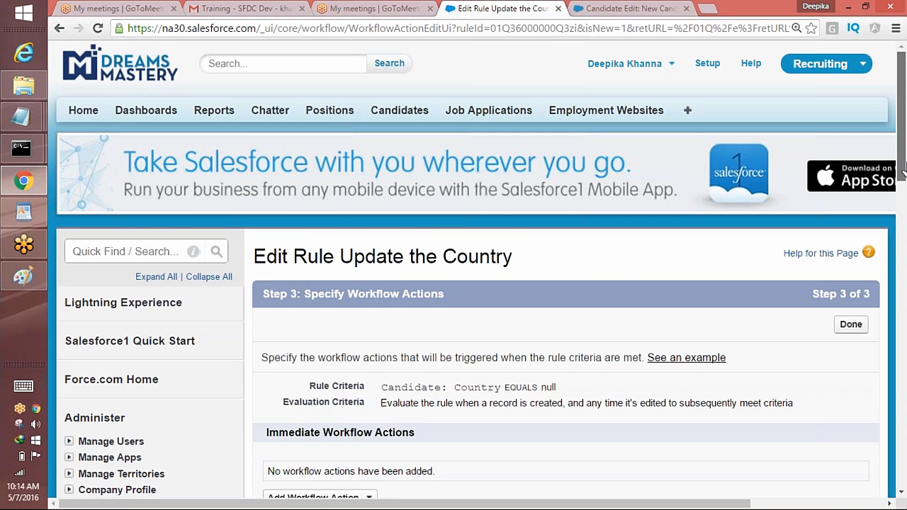
# On Step 3 for Update the Country, highlight the rule criteria and list the immediate workflow action types.
pyautogui.moveTo(903, 170); pyautogui.dragTo(900, 195)
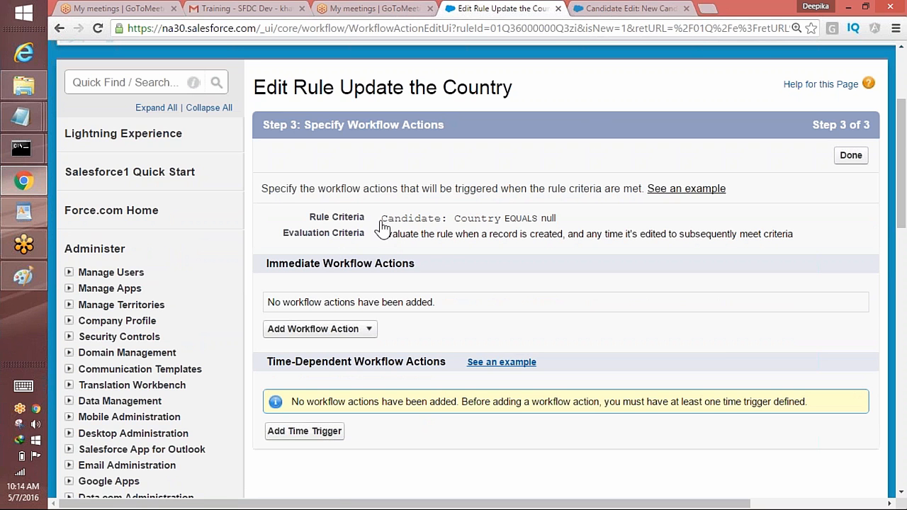
pyautogui.moveTo(384, 219); pyautogui.dragTo(557, 219)
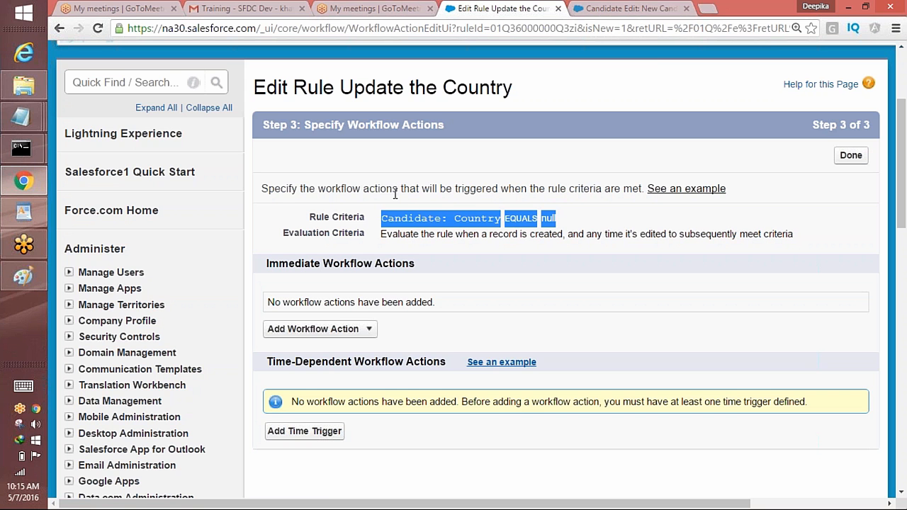
pyautogui.click(329, 338)
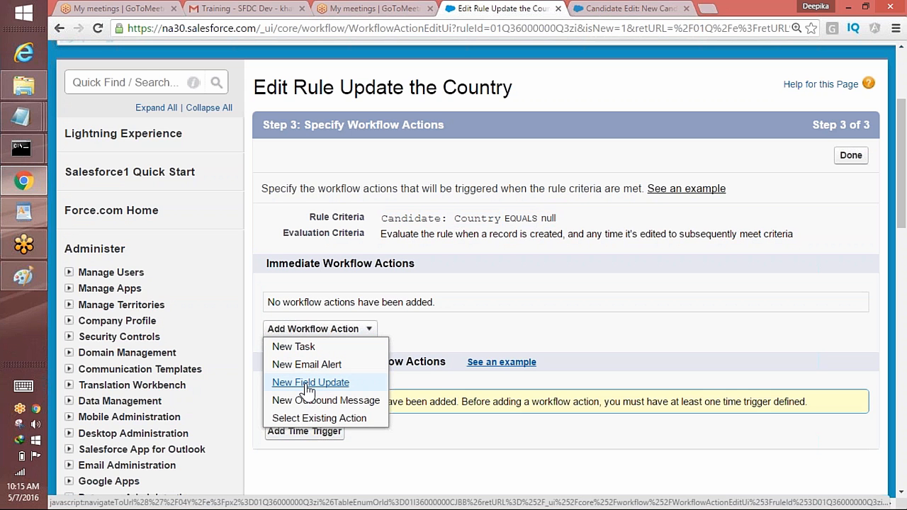
# Start a New Field Update for Candidate with Country as the field to update.
pyautogui.click(307, 391)
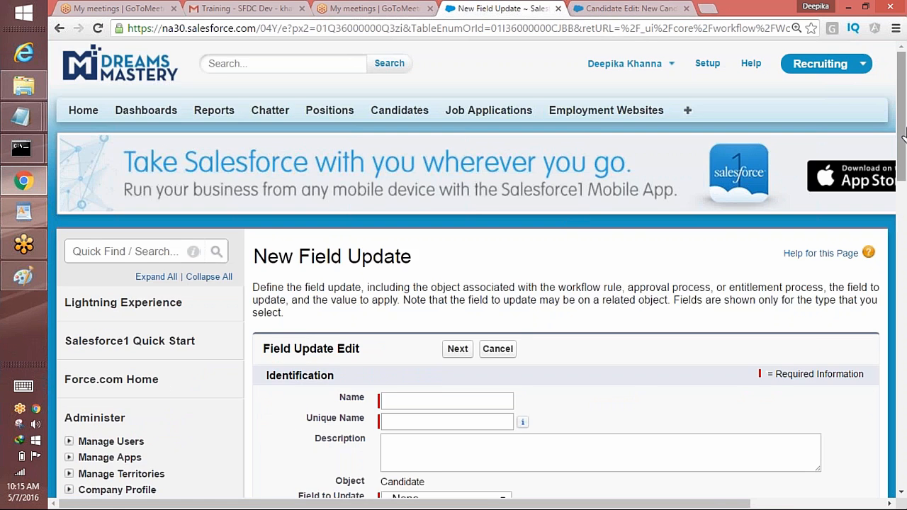
pyautogui.moveTo(903, 153); pyautogui.dragTo(902, 197)
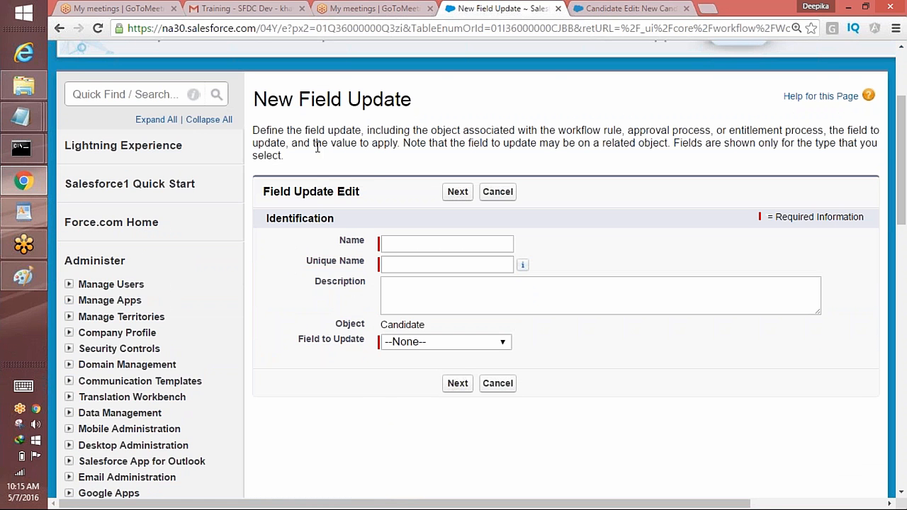
pyautogui.click(390, 243)
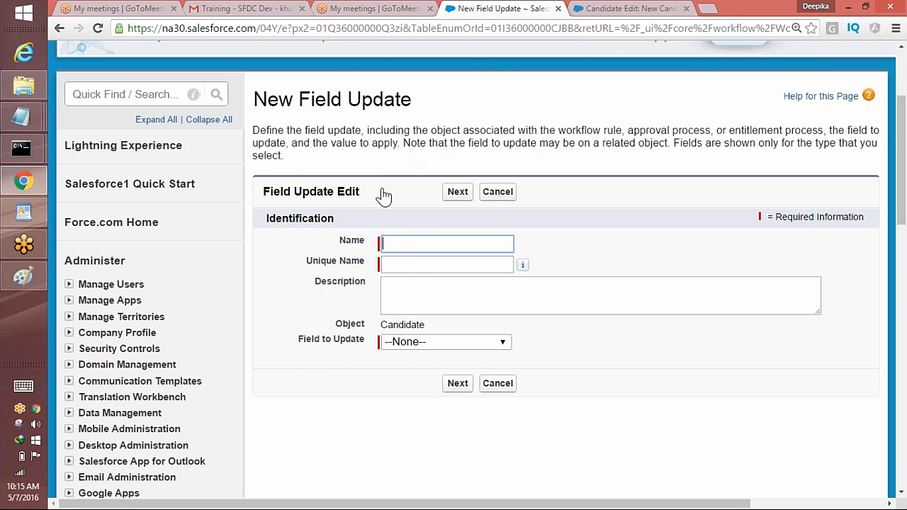
pyautogui.click(417, 347)
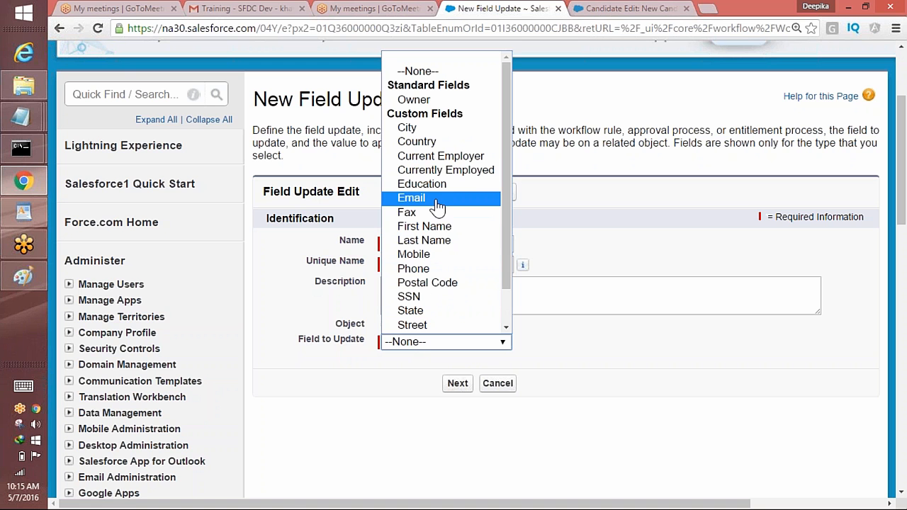
pyautogui.click(434, 142)
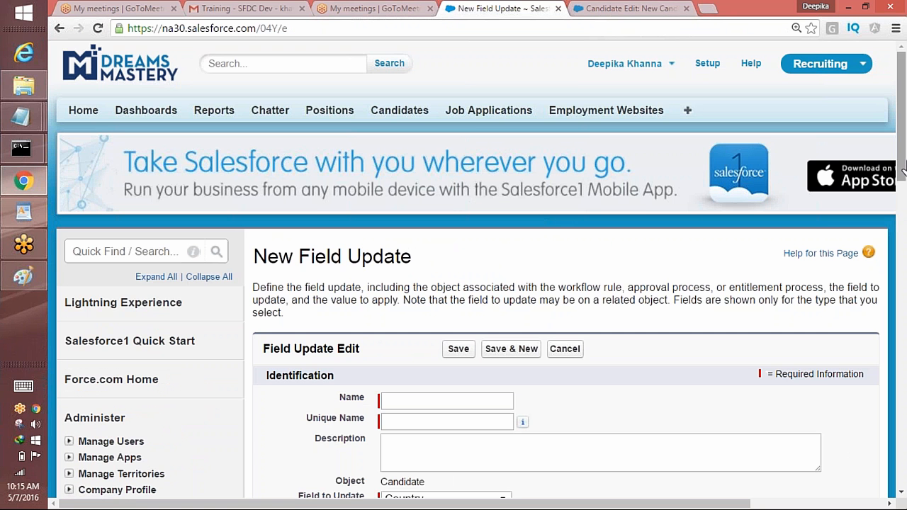
# Name the field update 'Update the Country', accepting the suggested name and generated unique name.
pyautogui.scroll(-3, 903, 170)
pyautogui.click(426, 212)
pyautogui.write('U')
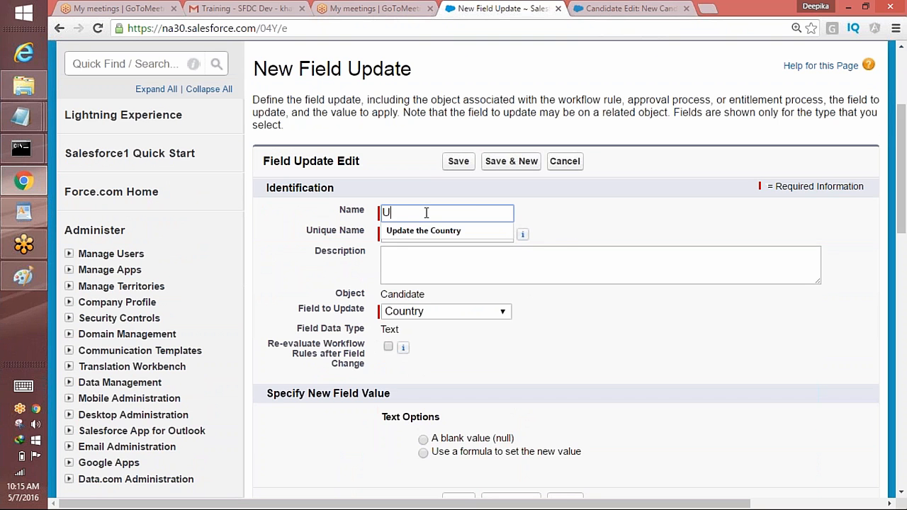
pyautogui.write('pd')
pyautogui.press('Down')
pyautogui.press('Tab')
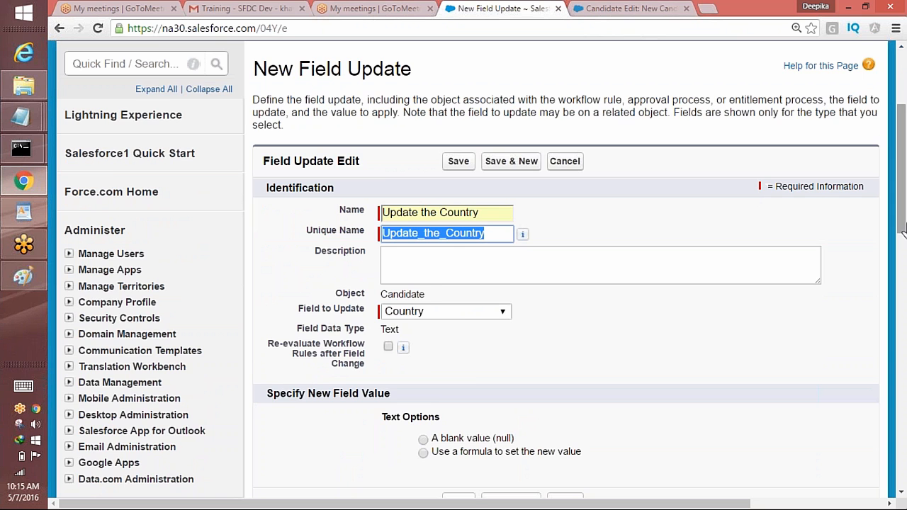
# Set the new Country value with a formula whose text is "United States".
pyautogui.moveTo(902, 214); pyautogui.dragTo(902, 267)
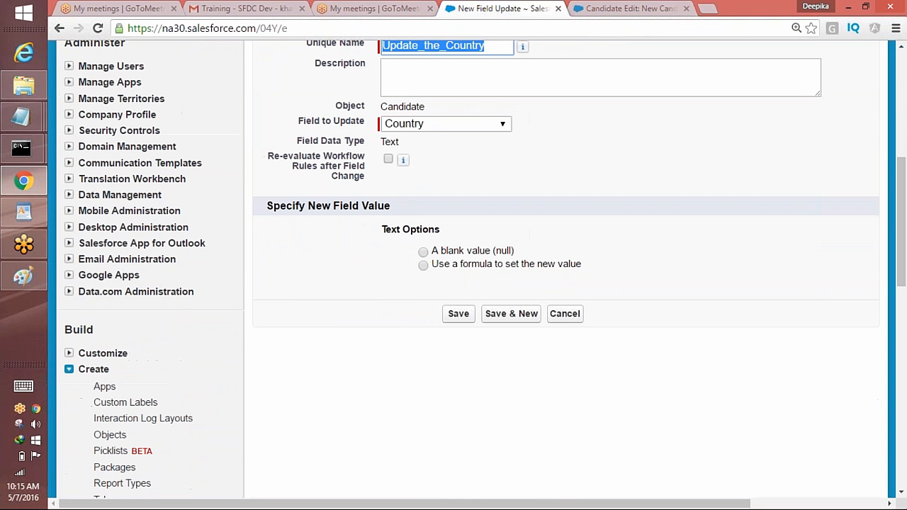
pyautogui.click(424, 265)
pyautogui.click(427, 291)
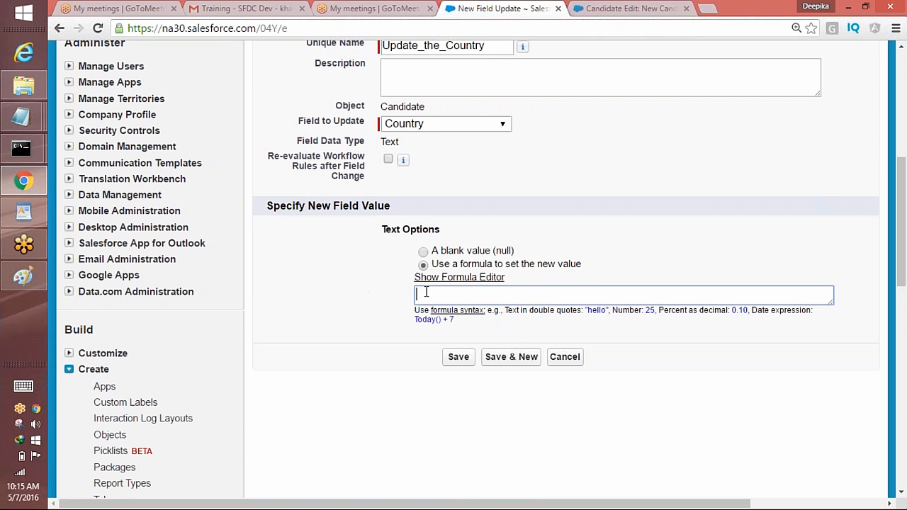
pyautogui.write('"I')
pyautogui.write('nited Sta')
pyautogui.write('tes')
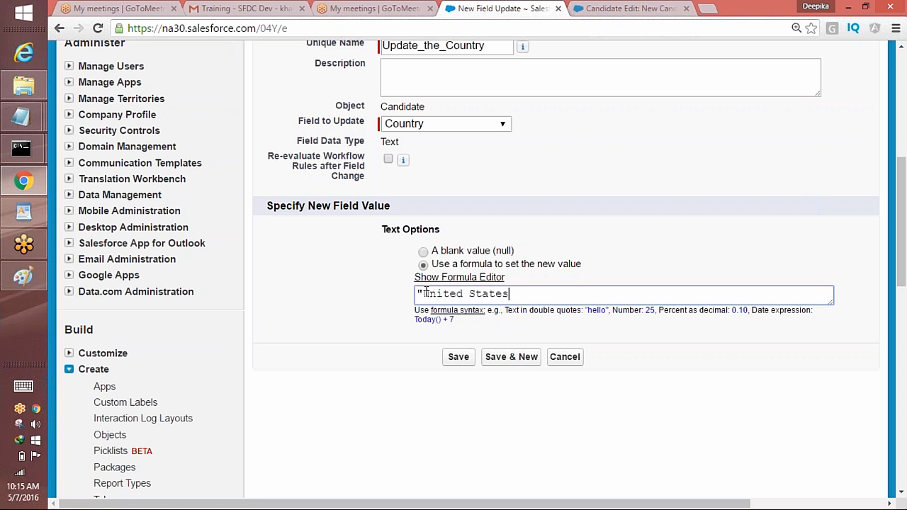
pyautogui.write('"')
pyautogui.moveTo(530, 292); pyautogui.dragTo(412, 293)
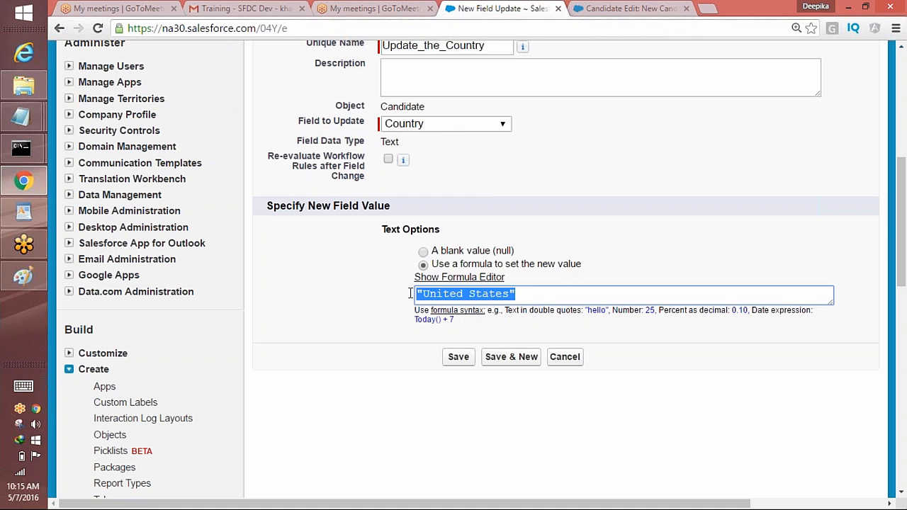
pyautogui.scroll(2, 562, 292)
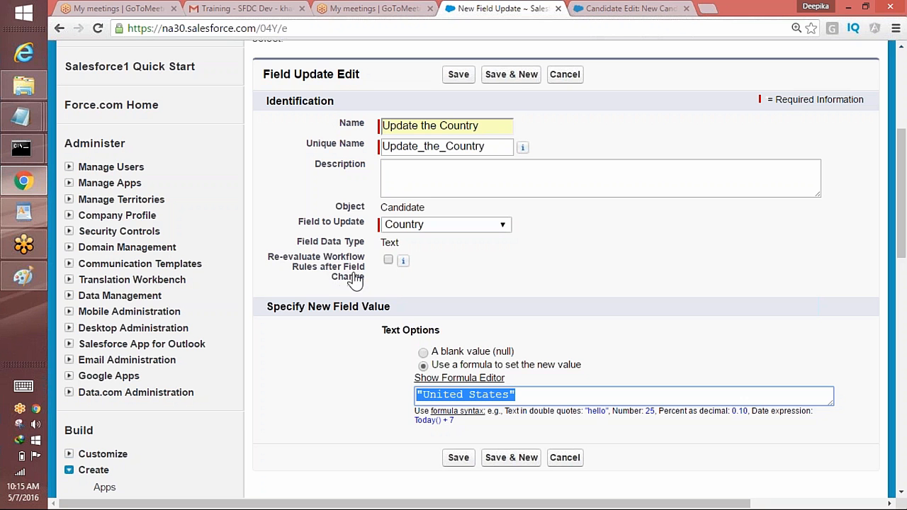
# Launch Microsoft Paint on a blank canvas using the mspaint command in the Run box.
pyautogui.moveTo(368, 281); pyautogui.dragTo(309, 278)
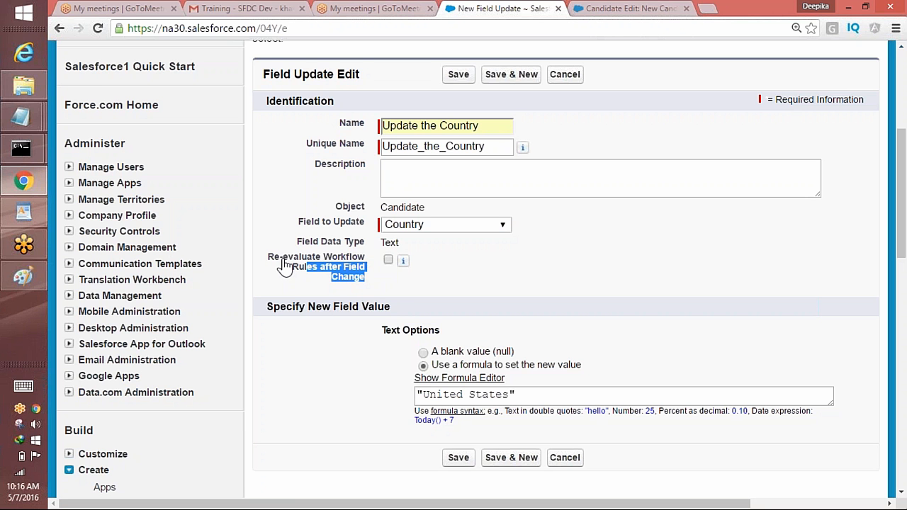
pyautogui.press('super+r')
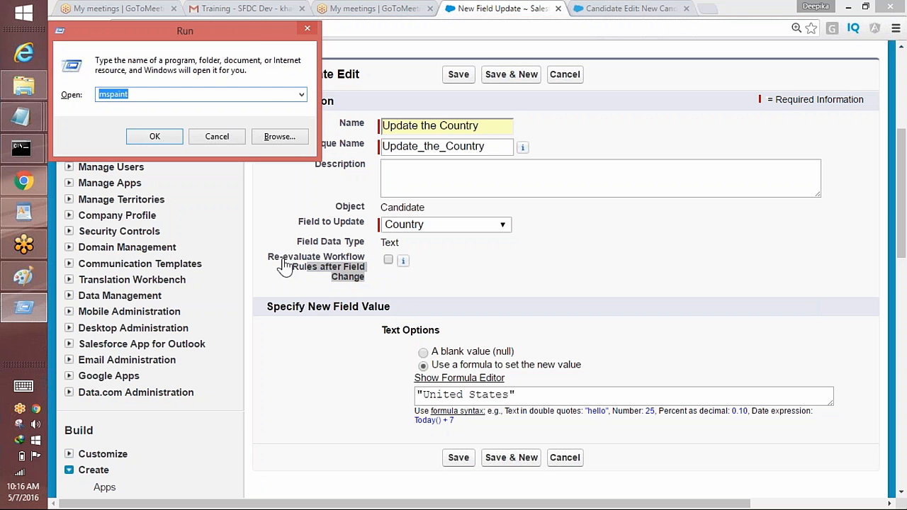
pyautogui.write('n')
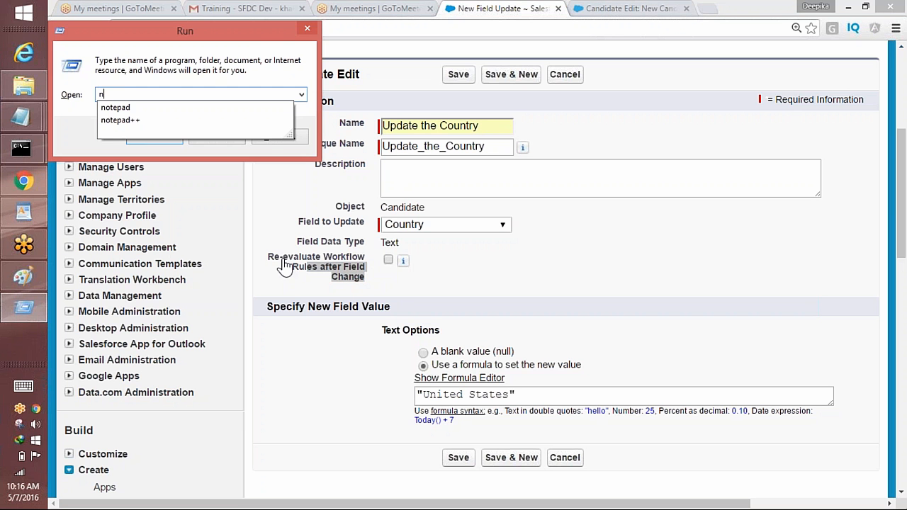
pyautogui.press('BackSpace')
pyautogui.write('mspai')
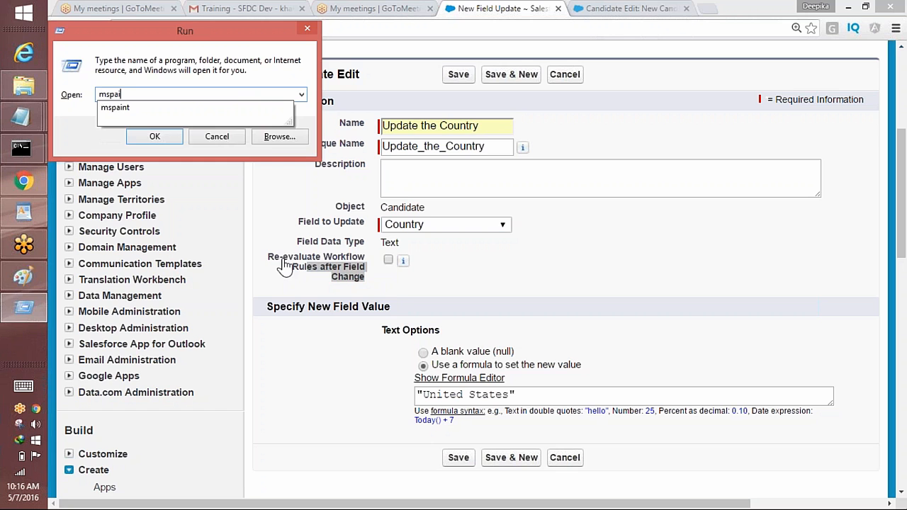
pyautogui.write('nt')
pyautogui.press('Return')
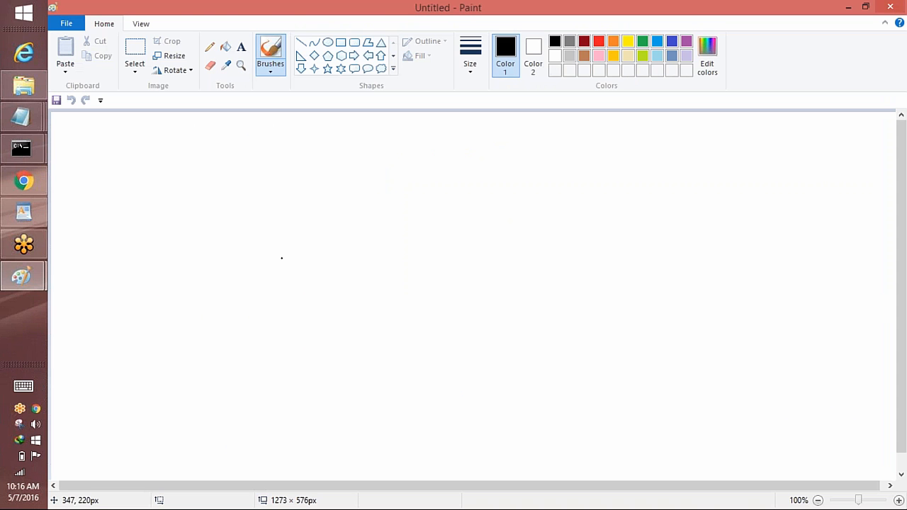
# Draw two freehand boxes, label the first 'Country', and start an arrow from it.
pyautogui.moveTo(352, 186)
pyautogui.mouseDown()
pyautogui.moveTo(458, 144)
pyautogui.moveTo(355, 197)
pyautogui.mouseUp()
pyautogui.moveTo(615, 182)
pyautogui.mouseDown()
pyautogui.moveTo(616, 157)
pyautogui.moveTo(632, 147)
pyautogui.moveTo(662, 173)
pyautogui.moveTo(706, 179)
pyautogui.mouseUp()
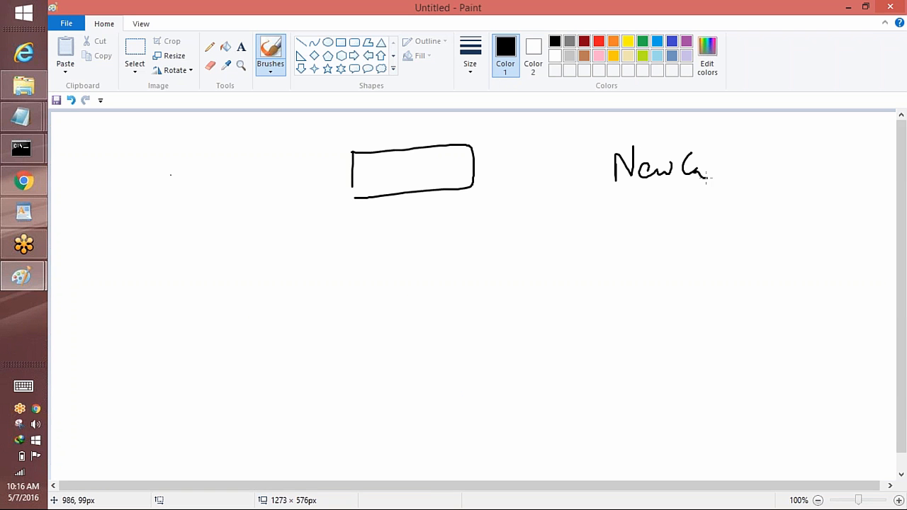
pyautogui.moveTo(170, 175)
pyautogui.mouseDown()
pyautogui.moveTo(195, 185)
pyautogui.moveTo(260, 187)
pyautogui.mouseUp()
pyautogui.moveTo(352, 153)
pyautogui.mouseDown()
pyautogui.moveTo(355, 193)
pyautogui.moveTo(471, 186)
pyautogui.moveTo(426, 144)
pyautogui.moveTo(349, 189)
pyautogui.mouseUp()
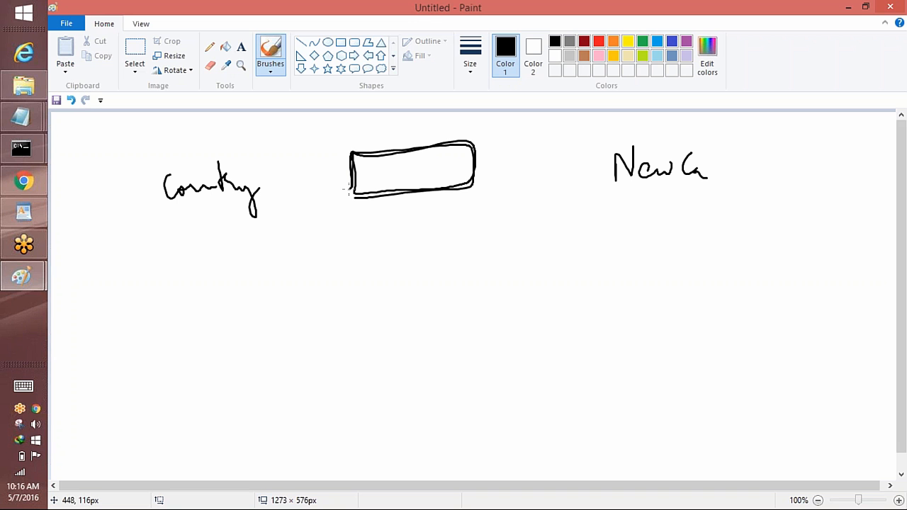
pyautogui.moveTo(416, 191)
pyautogui.mouseDown()
pyautogui.moveTo(447, 241)
pyautogui.moveTo(512, 225)
pyautogui.moveTo(506, 216)
pyautogui.mouseUp()
pyautogui.moveTo(532, 207)
pyautogui.mouseDown()
pyautogui.moveTo(536, 221)
pyautogui.moveTo(588, 209)
pyautogui.moveTo(635, 237)
pyautogui.moveTo(673, 211)
pyautogui.moveTo(682, 225)
pyautogui.mouseUp()
# Handwrite 'Action field' and 'United States' along the arrow, with a down-arrow beneath.
pyautogui.moveTo(445, 189)
pyautogui.mouseDown()
pyautogui.moveTo(520, 259)
pyautogui.moveTo(510, 265)
pyautogui.mouseUp()
pyautogui.moveTo(540, 241)
pyautogui.mouseDown()
pyautogui.moveTo(592, 264)
pyautogui.moveTo(604, 246)
pyautogui.mouseUp()
pyautogui.moveTo(610, 258); pyautogui.dragTo(628, 258)
pyautogui.moveTo(688, 238)
pyautogui.mouseDown()
pyautogui.moveTo(677, 239)
pyautogui.moveTo(669, 263)
pyautogui.mouseUp()
pyautogui.moveTo(698, 238)
pyautogui.mouseDown()
pyautogui.moveTo(699, 261)
pyautogui.moveTo(711, 248)
pyautogui.mouseUp()
pyautogui.moveTo(718, 241); pyautogui.dragTo(724, 256)
pyautogui.moveTo(728, 228)
pyautogui.mouseDown()
pyautogui.moveTo(730, 258)
pyautogui.moveTo(753, 257)
pyautogui.mouseUp()
pyautogui.moveTo(766, 240); pyautogui.dragTo(754, 260)
pyautogui.moveTo(598, 263)
pyautogui.mouseDown()
pyautogui.moveTo(597, 293)
pyautogui.moveTo(613, 286)
pyautogui.mouseUp()
pyautogui.moveTo(585, 291); pyautogui.dragTo(626, 286)
# Draw a long lower box, a curved line back to the first box, and small side boxes.
pyautogui.moveTo(565, 353)
pyautogui.mouseDown()
pyautogui.moveTo(688, 302)
pyautogui.moveTo(542, 370)
pyautogui.mouseUp()
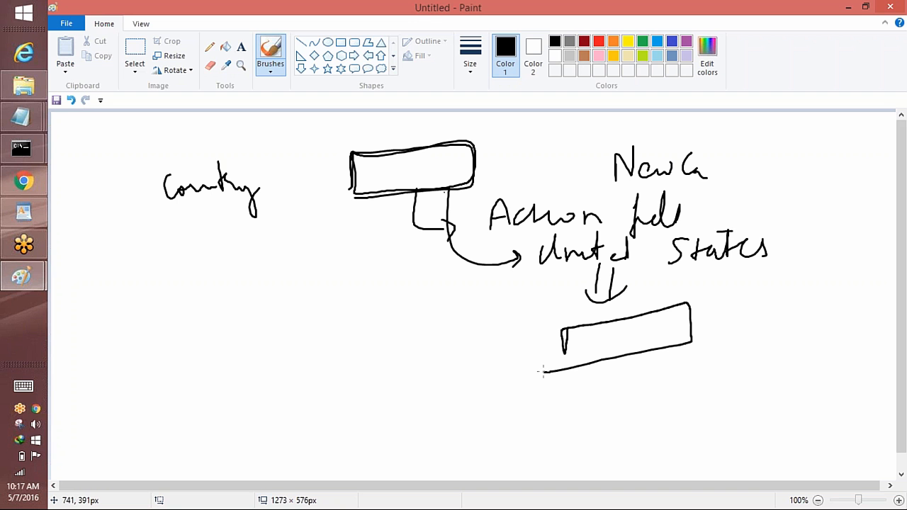
pyautogui.moveTo(587, 342); pyautogui.dragTo(413, 305)
pyautogui.moveTo(403, 241); pyautogui.dragTo(413, 305)
pyautogui.moveTo(221, 287); pyautogui.dragTo(230, 319)
pyautogui.moveTo(601, 334)
pyautogui.mouseDown()
pyautogui.moveTo(472, 364)
pyautogui.moveTo(413, 244)
pyautogui.moveTo(428, 242)
pyautogui.mouseUp()
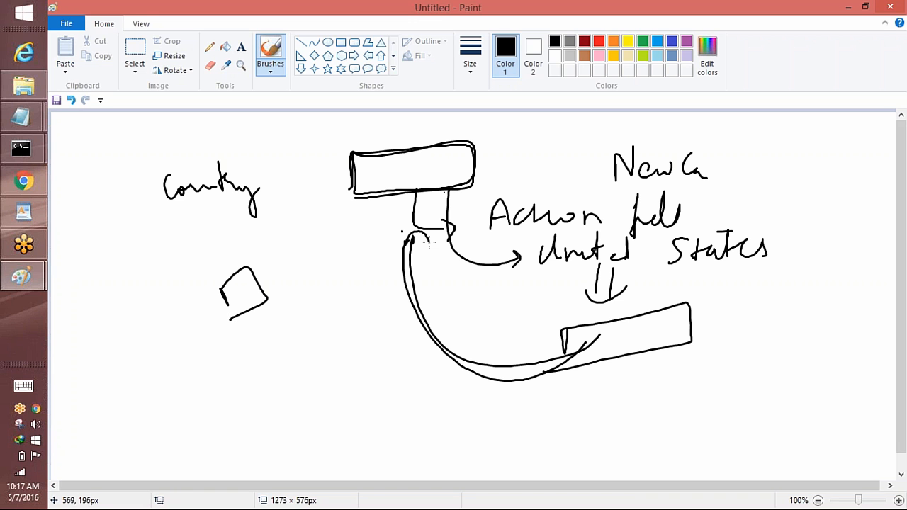
pyautogui.moveTo(810, 244); pyautogui.dragTo(814, 278)
pyautogui.moveTo(812, 245); pyautogui.dragTo(814, 281)
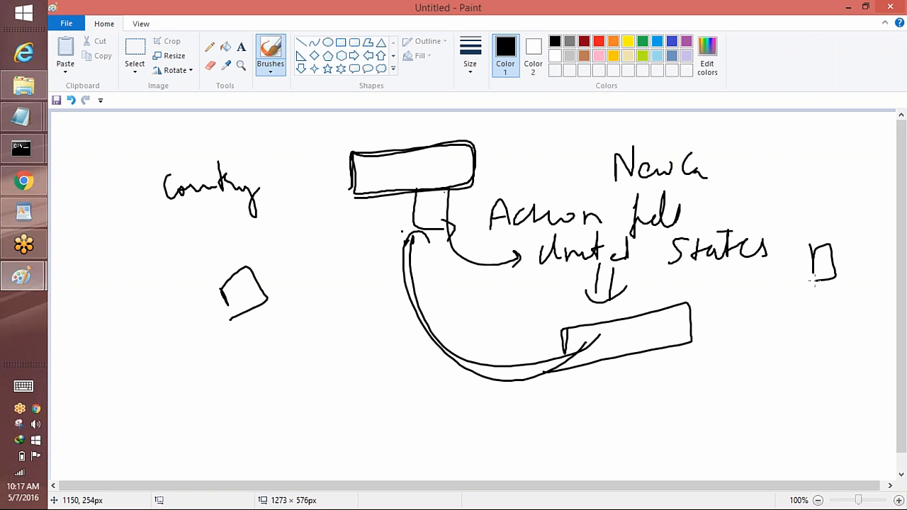
pyautogui.moveTo(212, 394)
pyautogui.mouseDown()
pyautogui.moveTo(207, 421)
pyautogui.moveTo(220, 394)
pyautogui.mouseUp()
pyautogui.moveTo(565, 358)
pyautogui.mouseDown()
pyautogui.moveTo(561, 335)
pyautogui.moveTo(697, 330)
pyautogui.moveTo(603, 360)
pyautogui.moveTo(424, 226)
pyautogui.moveTo(629, 358)
pyautogui.moveTo(614, 353)
pyautogui.mouseUp()
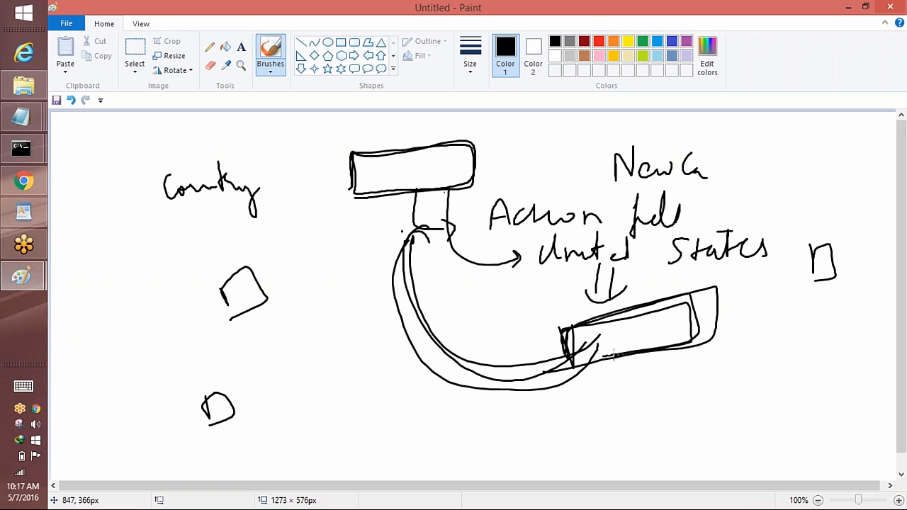
# Back in Salesforce, enable 'Re-evaluate Workflow Rules after Field Change' and save the Update the Country field update.
pyautogui.click(848, 7)
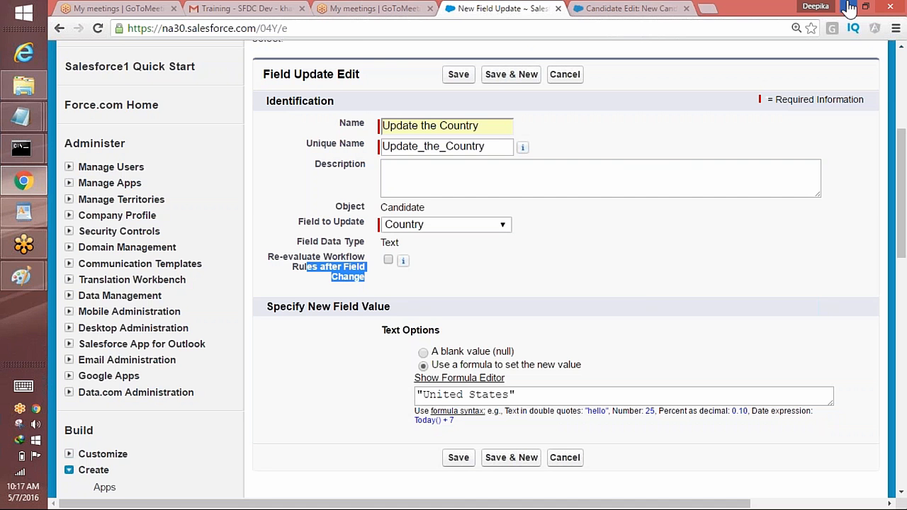
pyautogui.scroll(-2, 646, 241)
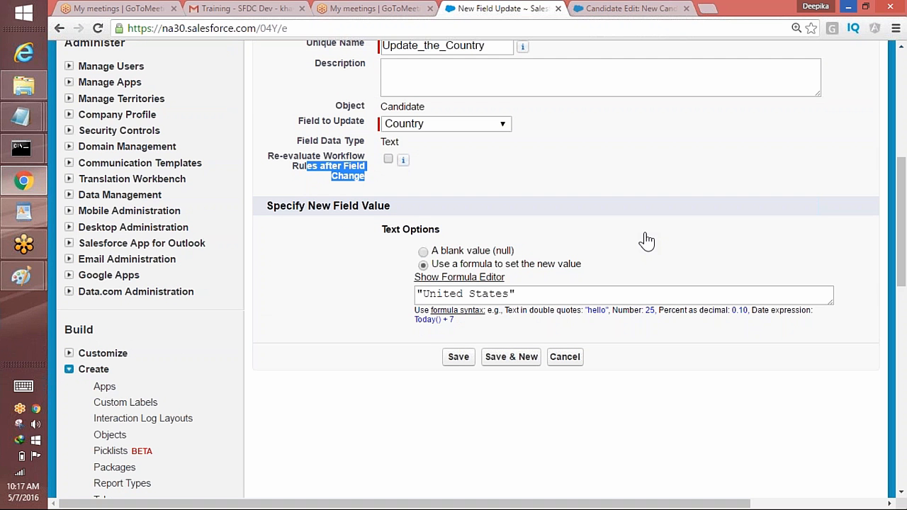
pyautogui.click(388, 159)
pyautogui.scroll(1, 625, 255)
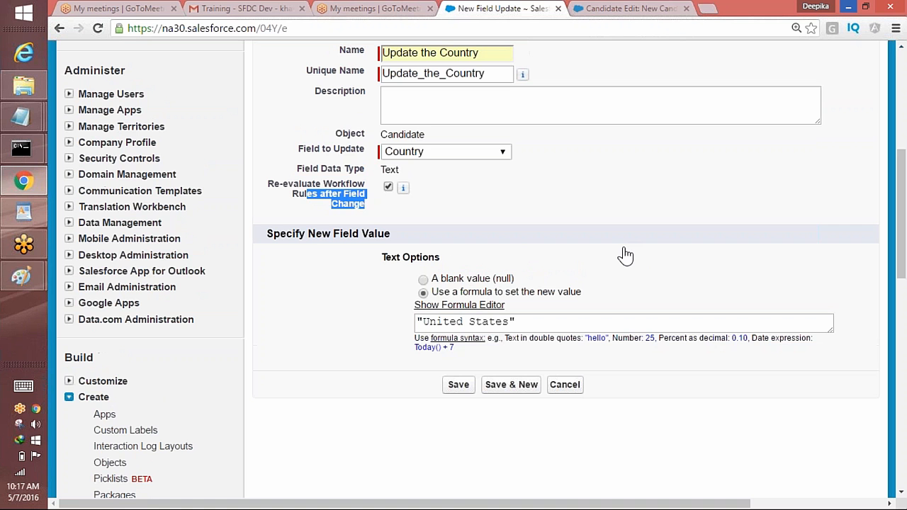
pyautogui.click(458, 387)
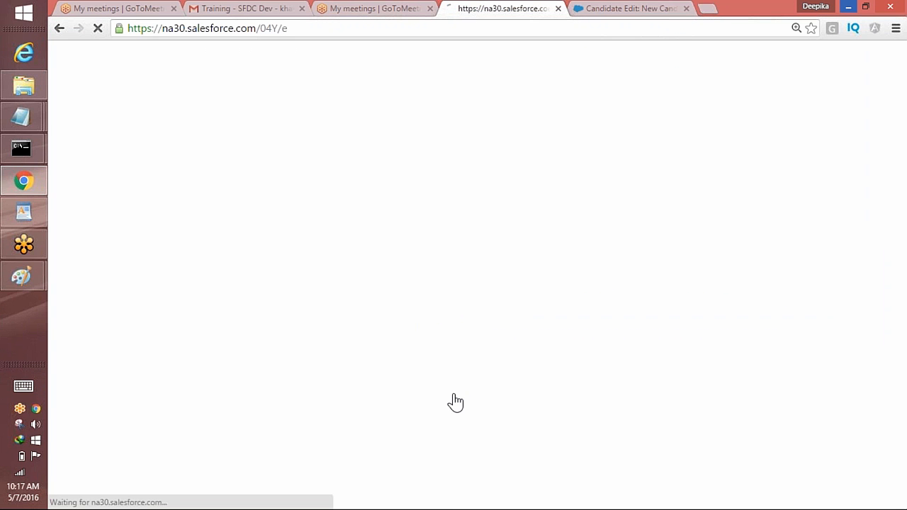
pyautogui.scroll(-3, 617, 168)
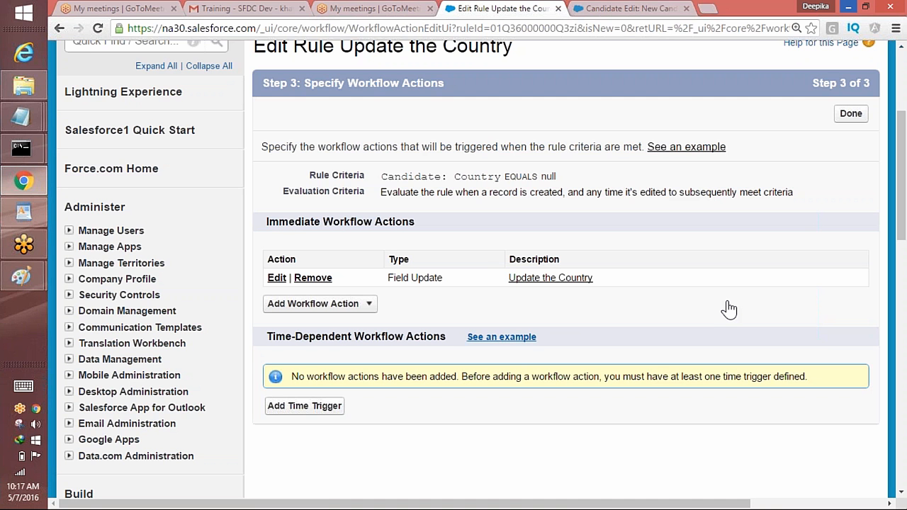
# Finish the workflow actions step and activate the Update the Country rule.
pyautogui.click(854, 115)
pyautogui.scroll(-1, 699, 298)
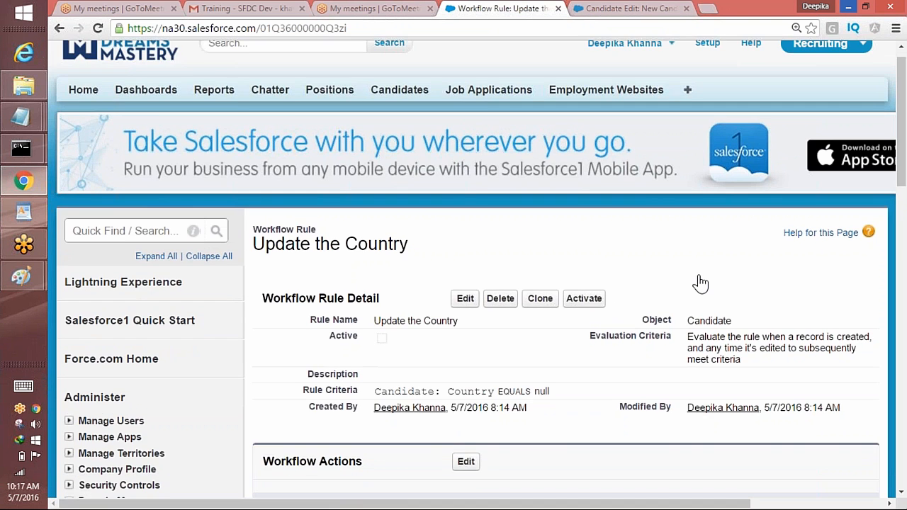
pyautogui.click(585, 299)
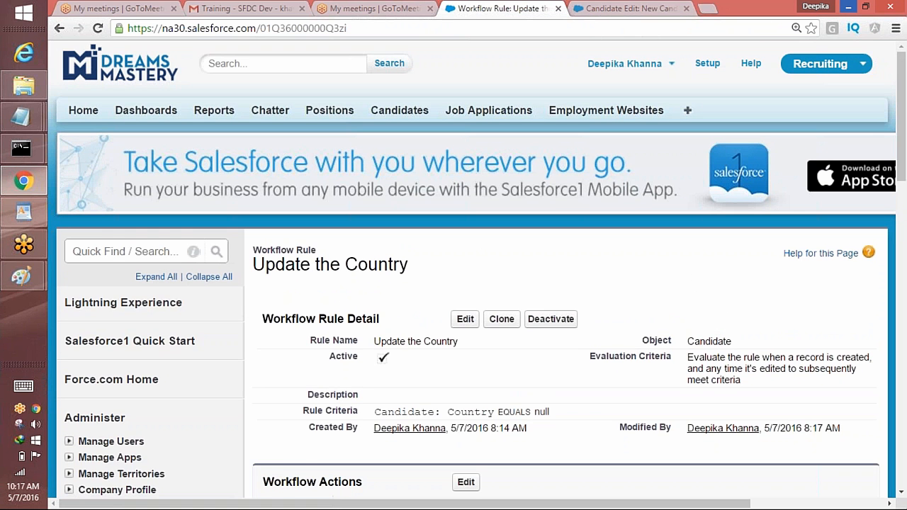
pyautogui.scroll(-1, 676, 255)
pyautogui.scroll(1, 569, 390)
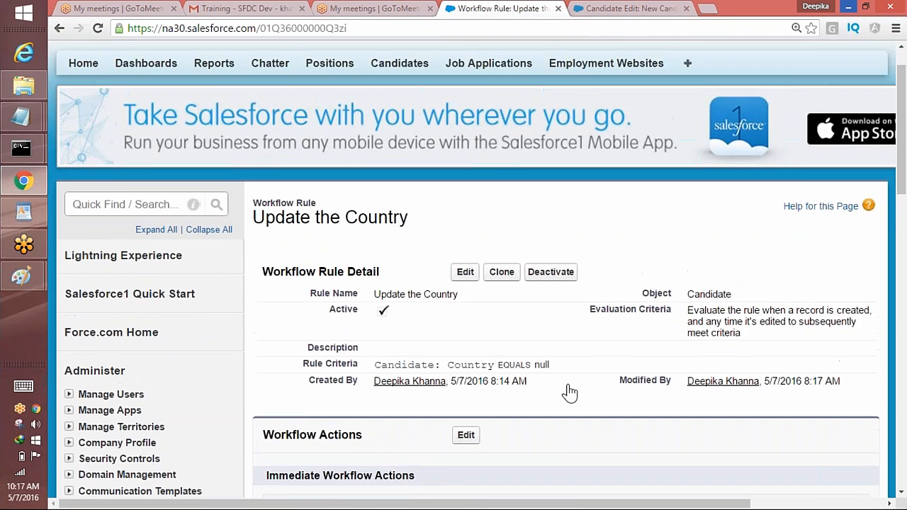
# Switch to the Candidate Edit tab and go to the Setup home page.
pyautogui.hotkey('ctrl', 'Tab')
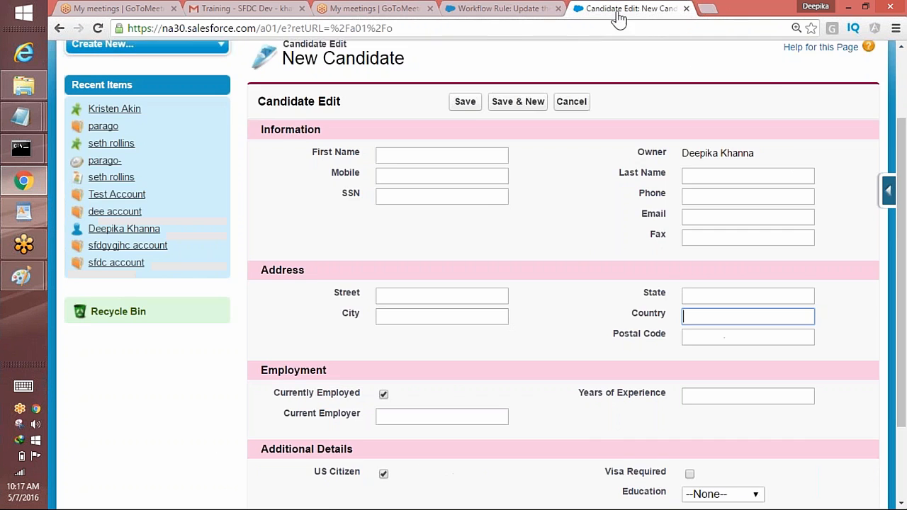
pyautogui.scroll(2, 571, 411)
pyautogui.click(707, 66)
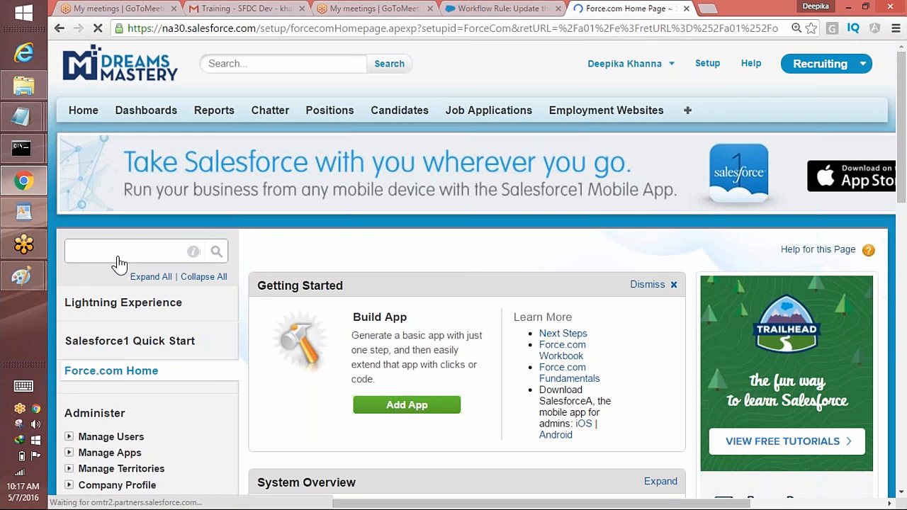
# Search Quick Find for 'workflo', open Workflow Rules, and continue past the Understanding Workflow page.
pyautogui.click(115, 257)
pyautogui.press('BackSpace')
pyautogui.press('BackSpace')
pyautogui.press('BackSpace')
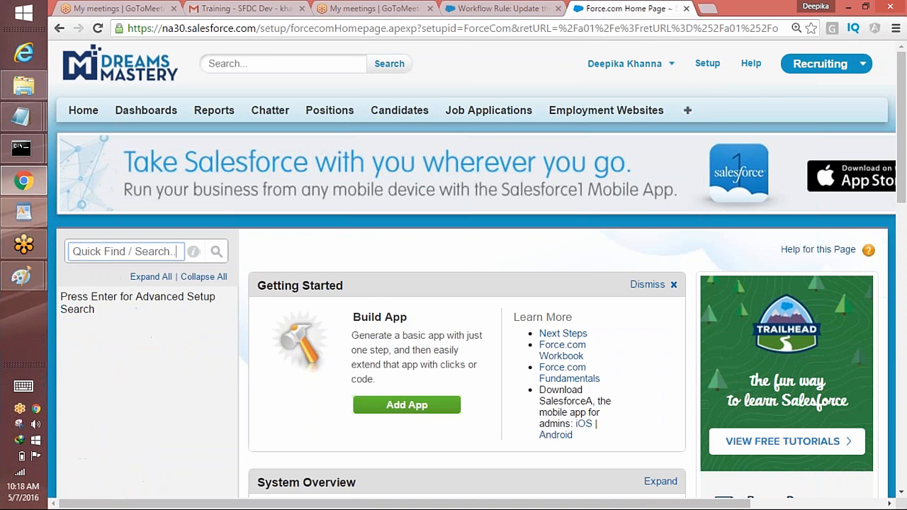
pyautogui.press('BackSpace')
pyautogui.press('BackSpace')
pyautogui.press('BackSpace')
pyautogui.press('BackSpace')
pyautogui.press('BackSpace')
pyautogui.press('BackSpace')
pyautogui.press('BackSpace')
pyautogui.press('BackSpace')
pyautogui.press('BackSpace')
pyautogui.press('BackSpace')
pyautogui.press('BackSpace')
pyautogui.press('BackSpace')
pyautogui.press('BackSpace')
pyautogui.press('BackSpace')
pyautogui.press('BackSpace')
pyautogui.press('BackSpace')
pyautogui.press('BackSpace')
pyautogui.press('BackSpace')
pyautogui.press('BackSpace')
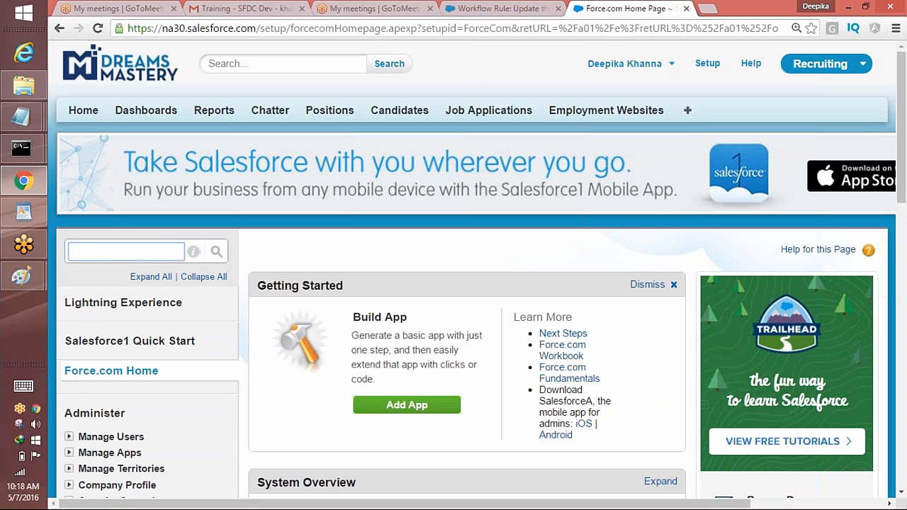
pyautogui.write('work')
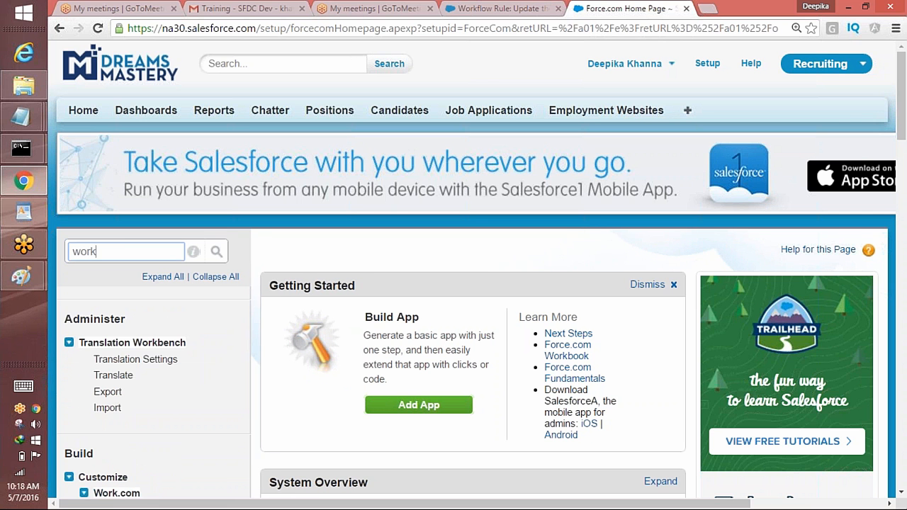
pyautogui.write('flo')
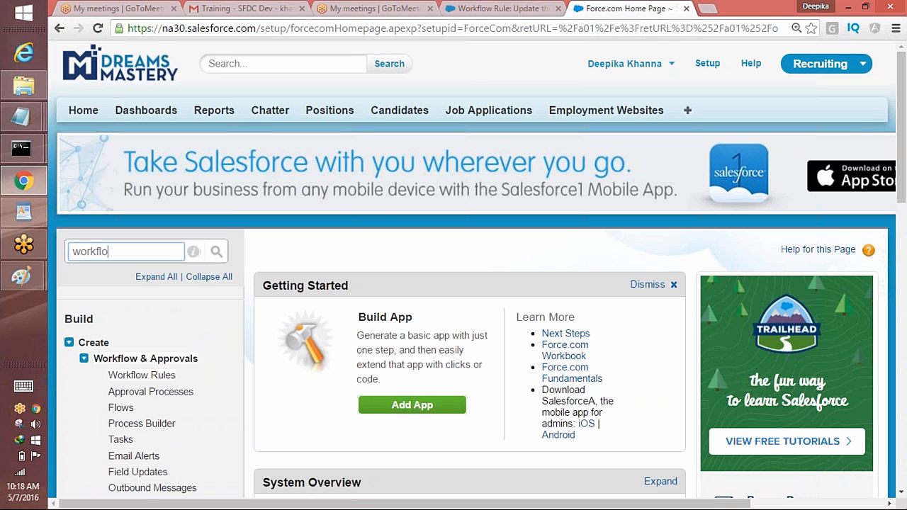
pyautogui.click(149, 375)
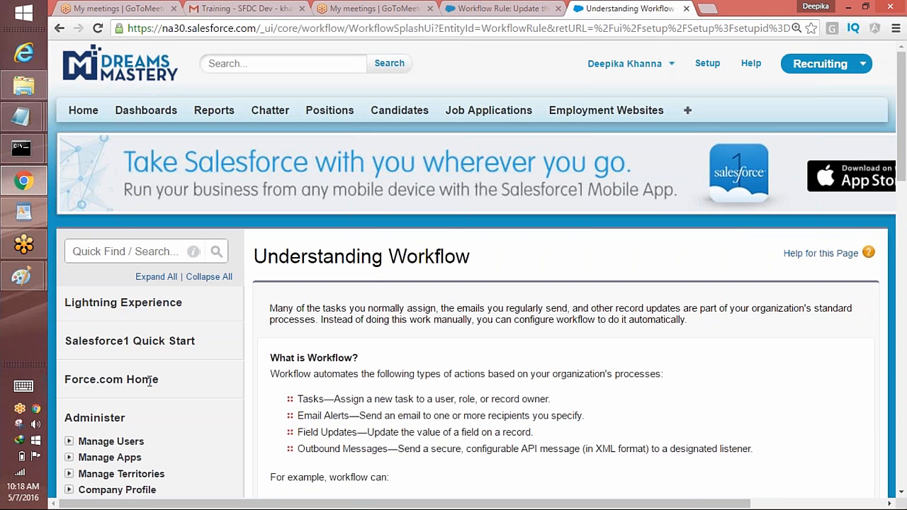
pyautogui.scroll(-6, 593, 300)
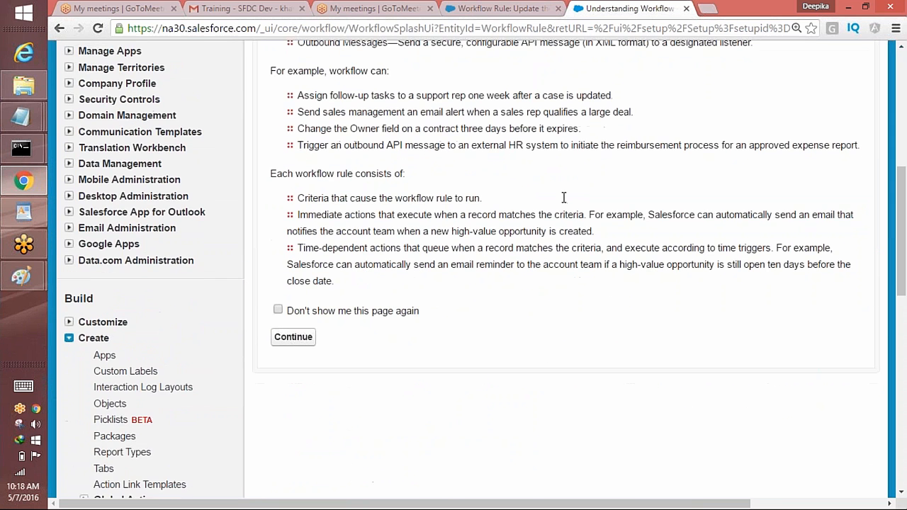
pyautogui.click(301, 337)
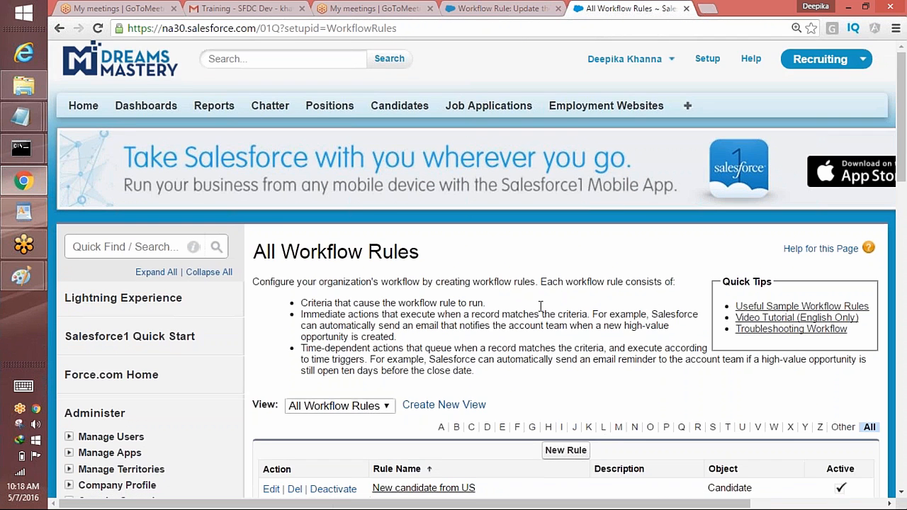
# Create a new workflow rule on the Candidate object and advance to Step 2.
pyautogui.scroll(-2, 545, 255)
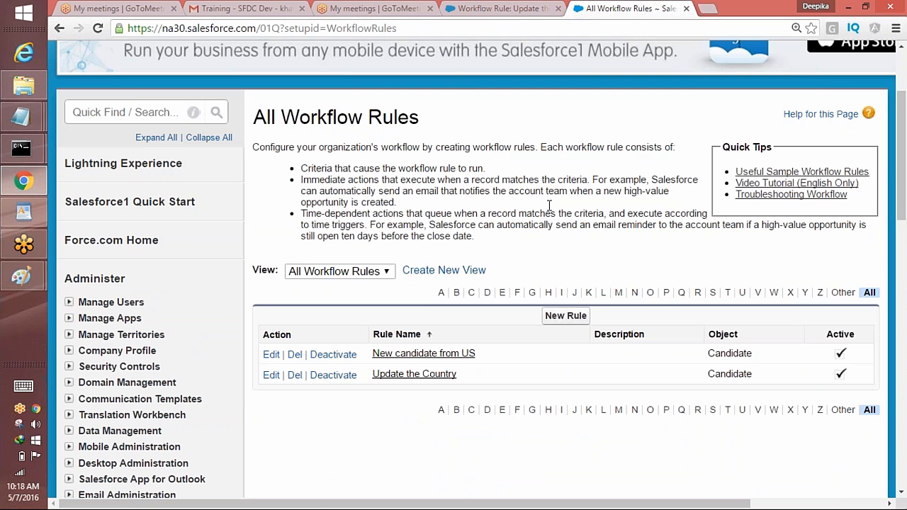
pyautogui.click(566, 315)
pyautogui.scroll(-1, 526, 236)
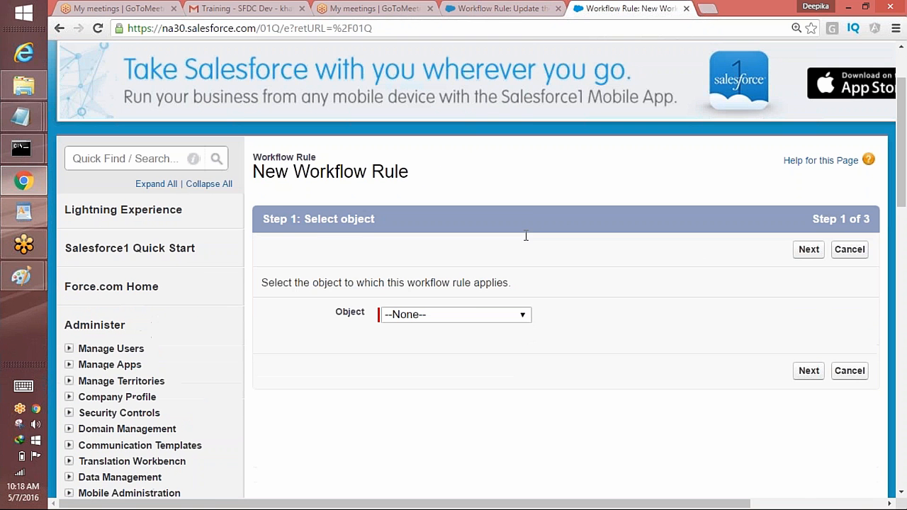
pyautogui.click(476, 316)
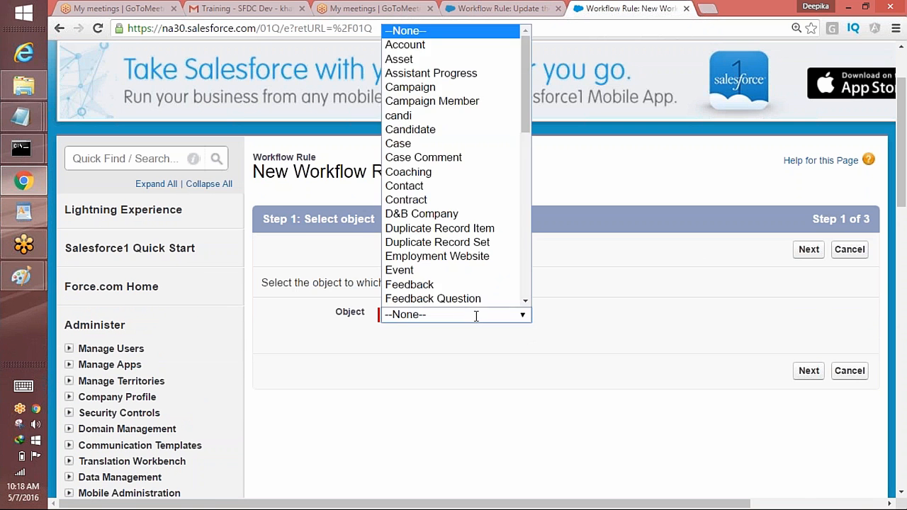
pyautogui.click(427, 132)
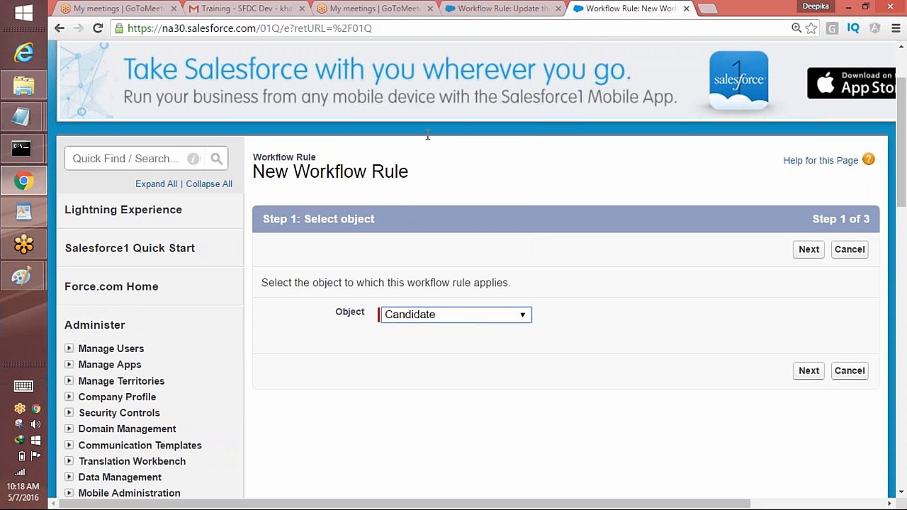
pyautogui.click(809, 371)
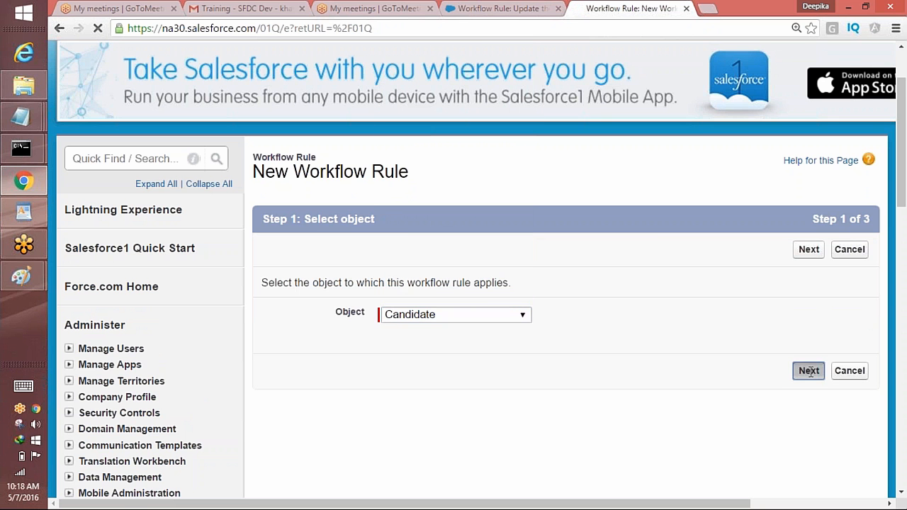
# Set the first rule criterion's field to Candidate: Country and select its value box.
pyautogui.scroll(-3, 558, 330)
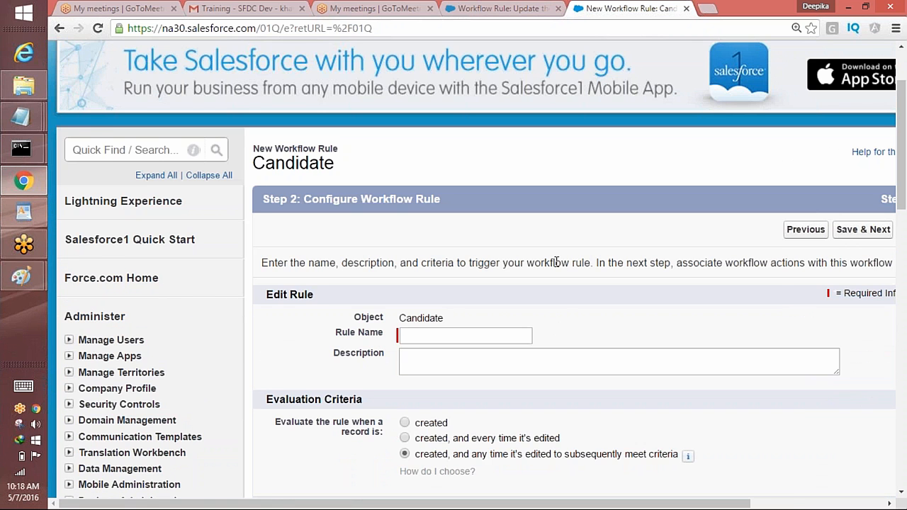
pyautogui.hscroll(2, 504, 366)
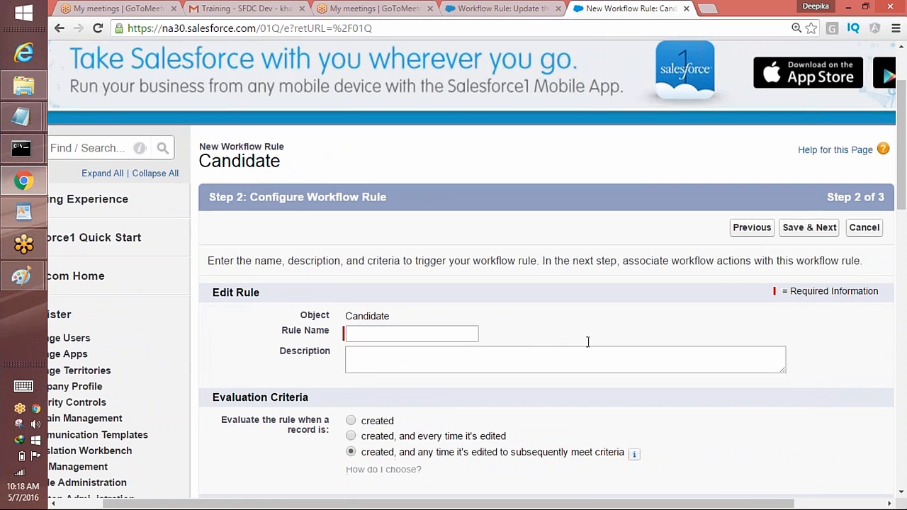
pyautogui.scroll(-2, 587, 342)
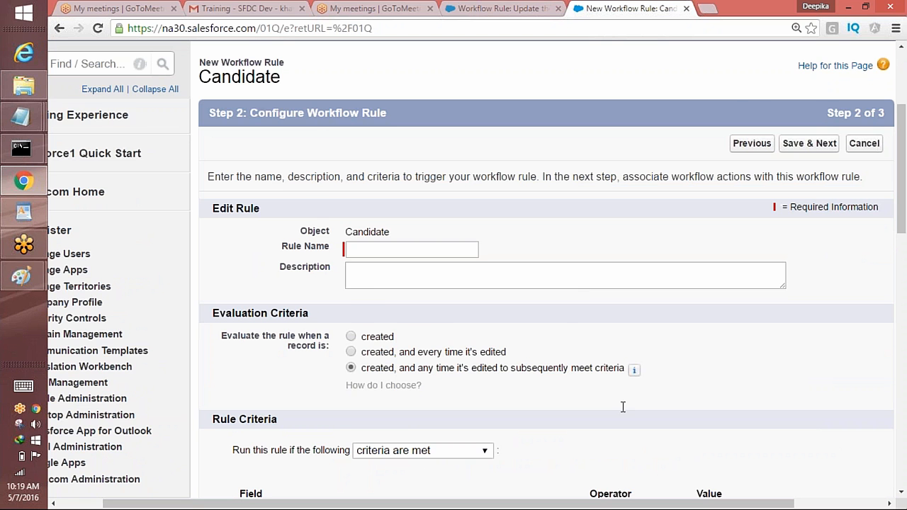
pyautogui.scroll(-3, 621, 405)
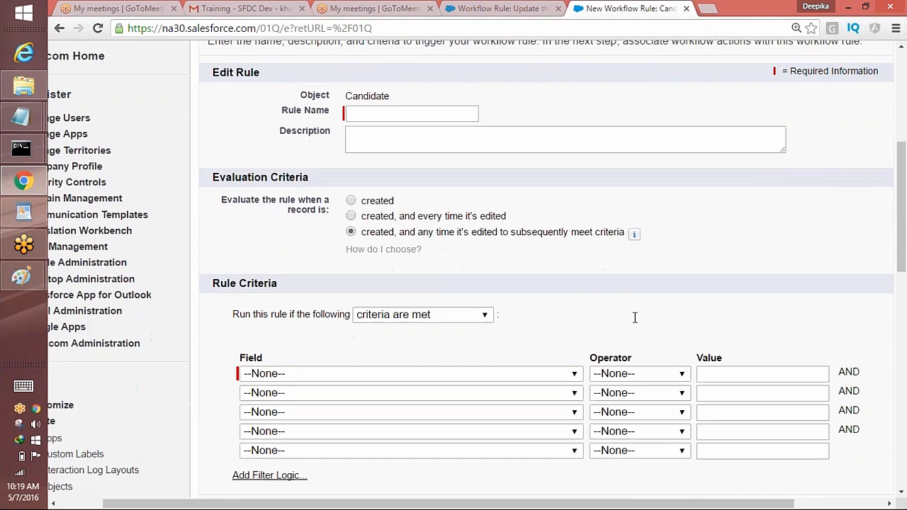
pyautogui.click(451, 374)
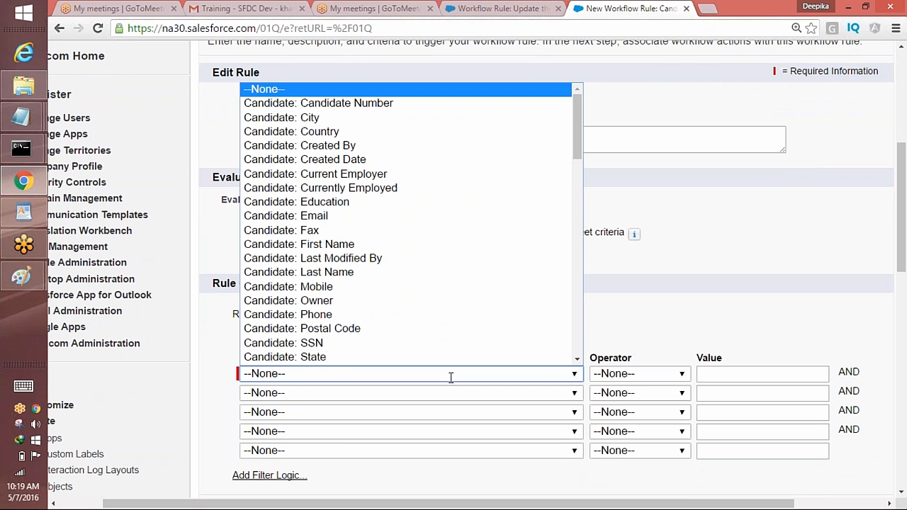
pyautogui.click(331, 137)
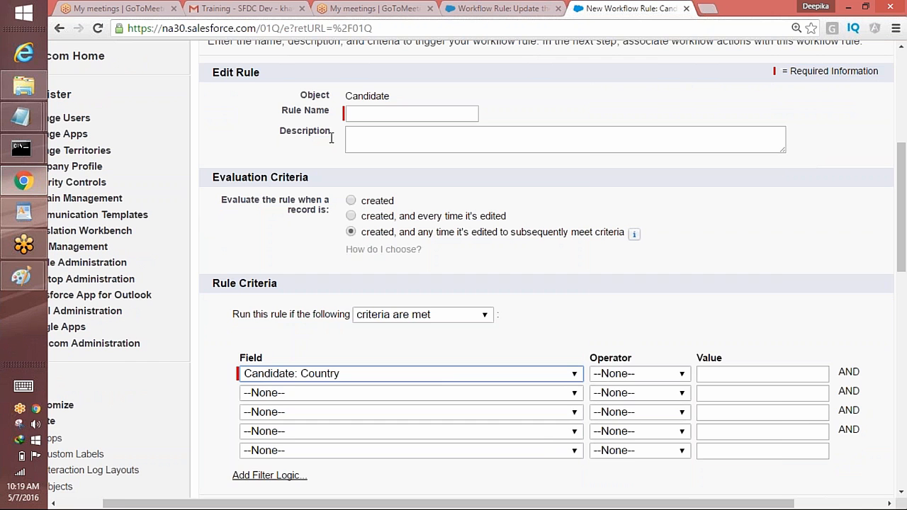
pyautogui.click(729, 373)
pyautogui.click(765, 329)
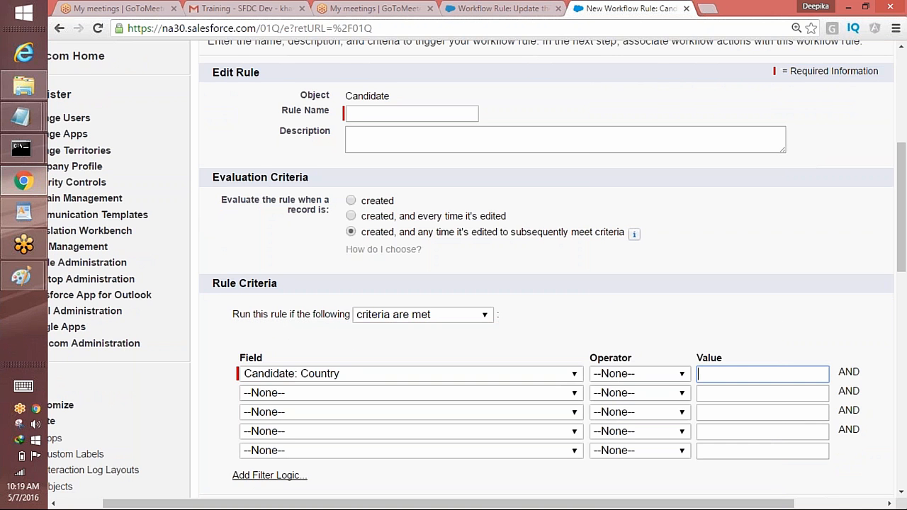
pyautogui.scroll(3, 634, 399)
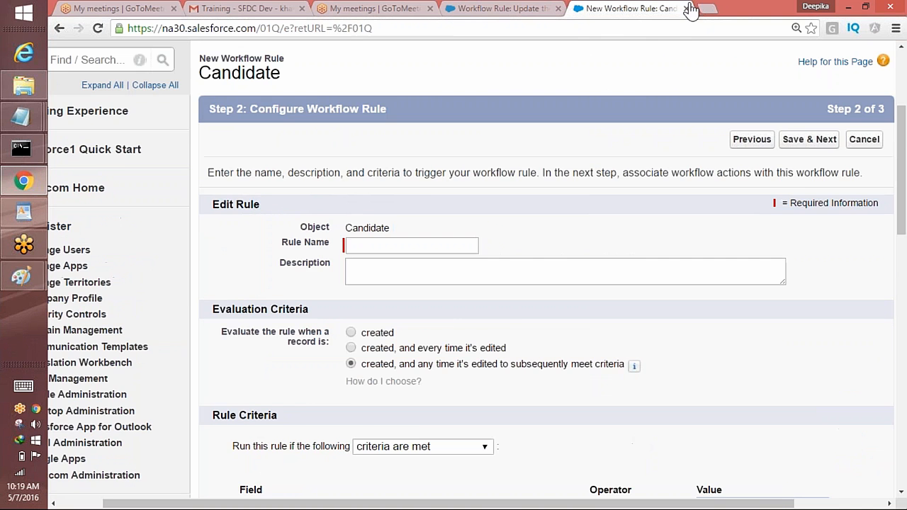
pyautogui.click(686, 8)
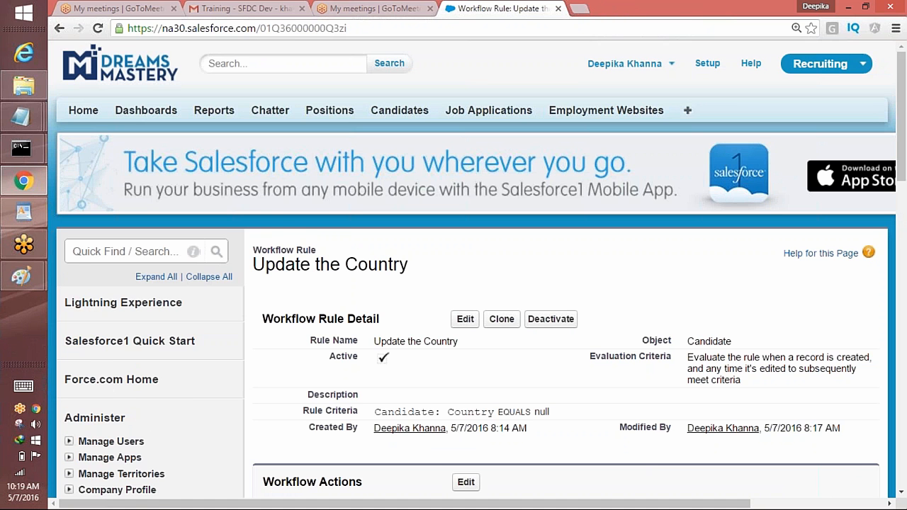
pyautogui.scroll(-3, 678, 245)
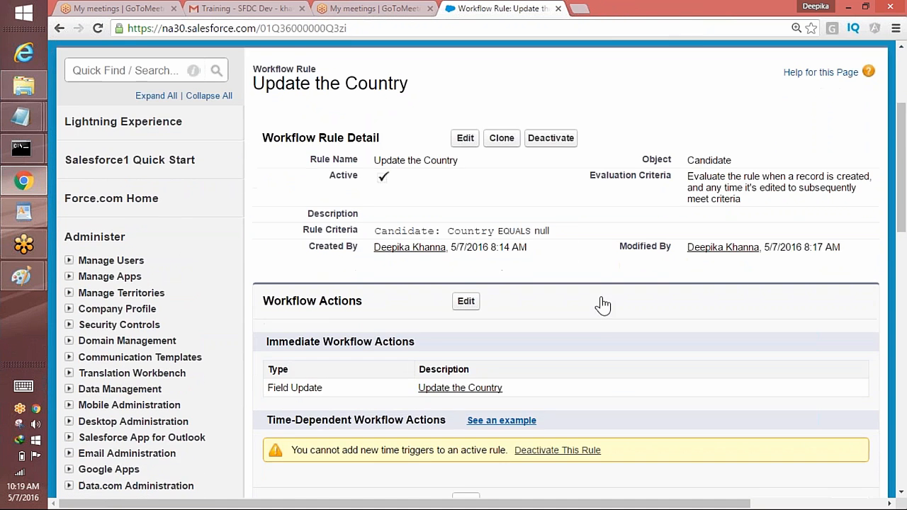
pyautogui.scroll(1, 602, 305)
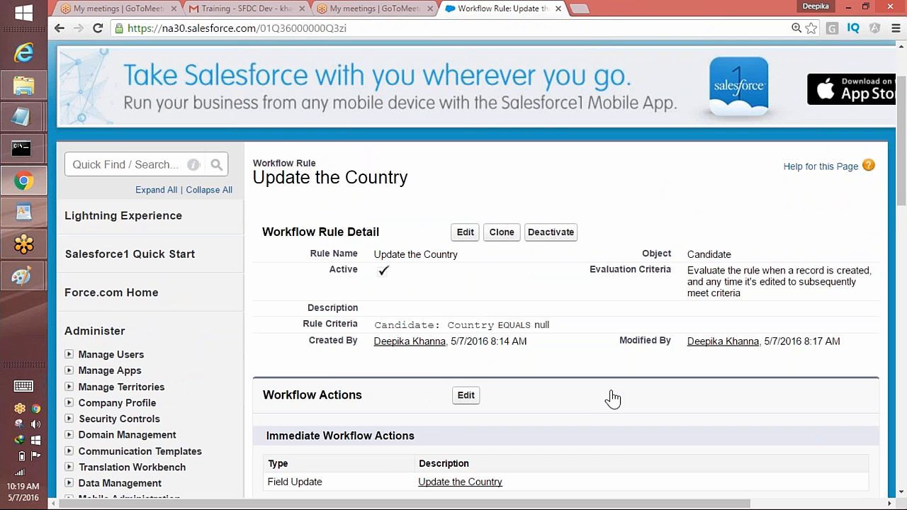
pyautogui.scroll(-2, 611, 397)
pyautogui.scroll(3, 677, 306)
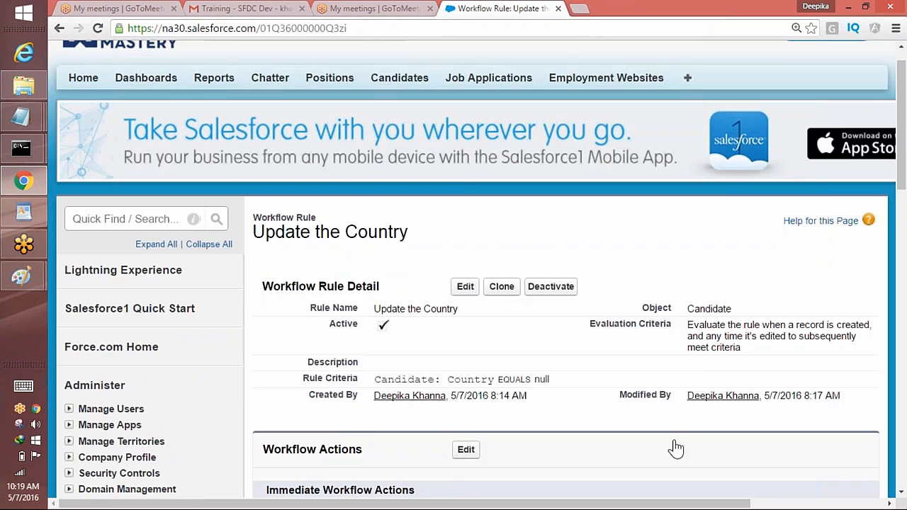
# Search Quick Find for 'workflow', open Workflow Rules, and continue to the All Workflow Rules list.
pyautogui.click(119, 253)
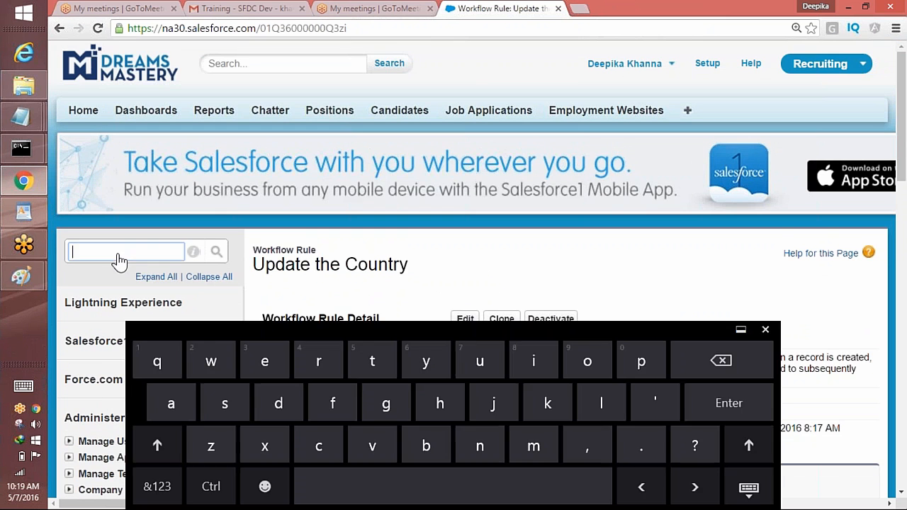
pyautogui.write('wo')
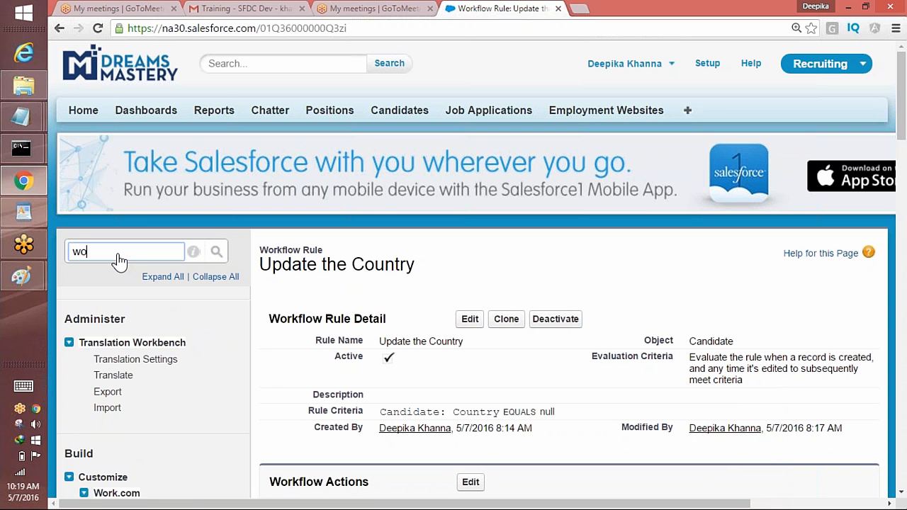
pyautogui.write('rkflow')
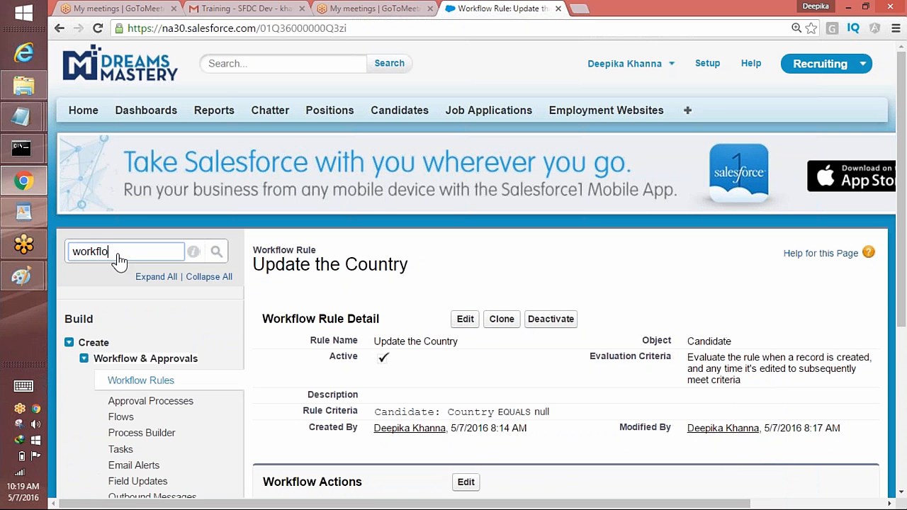
pyautogui.click(160, 381)
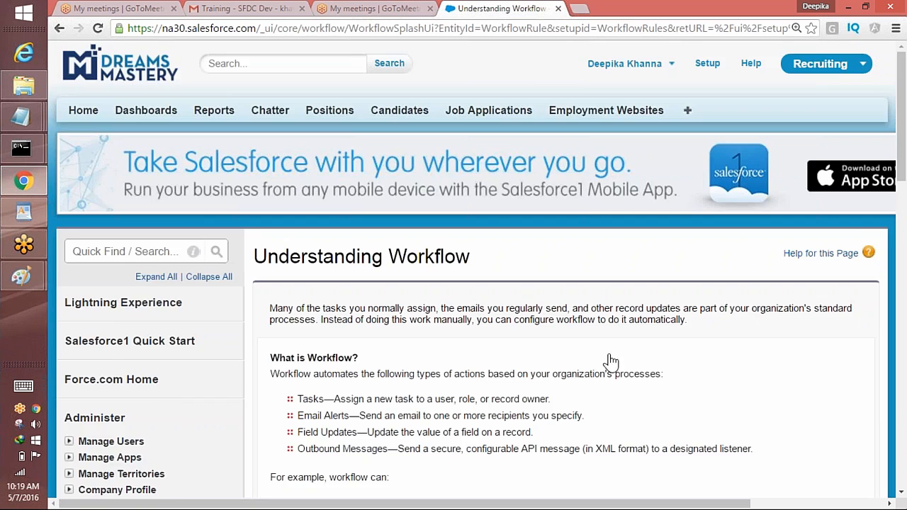
pyautogui.scroll(-3, 607, 361)
pyautogui.scroll(-3, 584, 265)
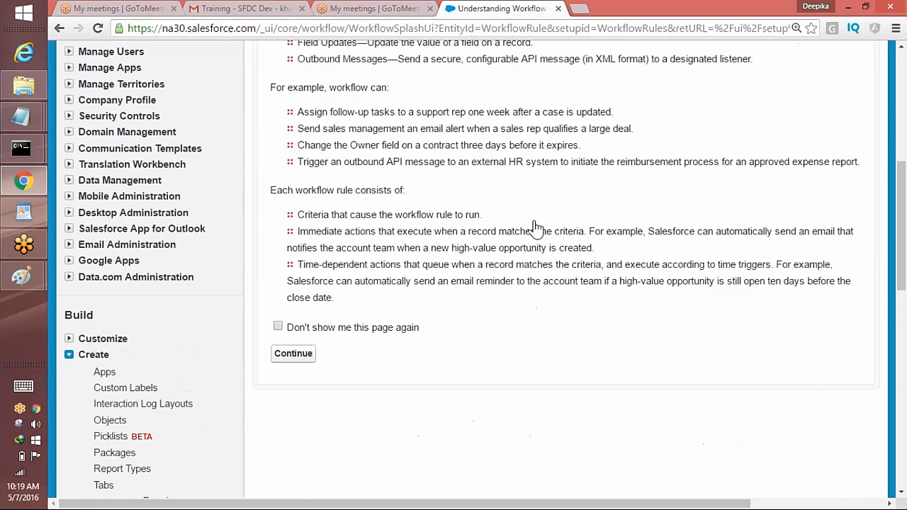
pyautogui.click(308, 360)
pyautogui.scroll(-3, 570, 249)
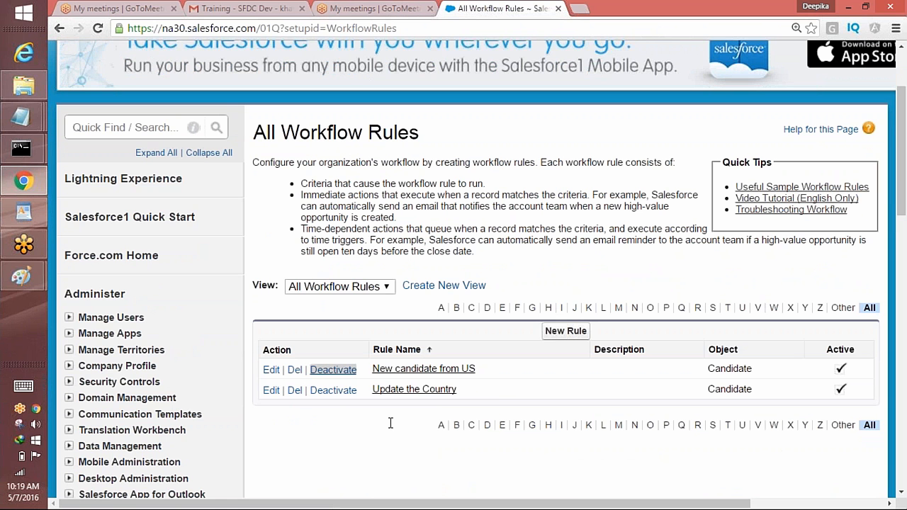
# Deactivate the 'New candidate from US' rule, leaving only 'Update the Country' active.
pyautogui.click(333, 370)
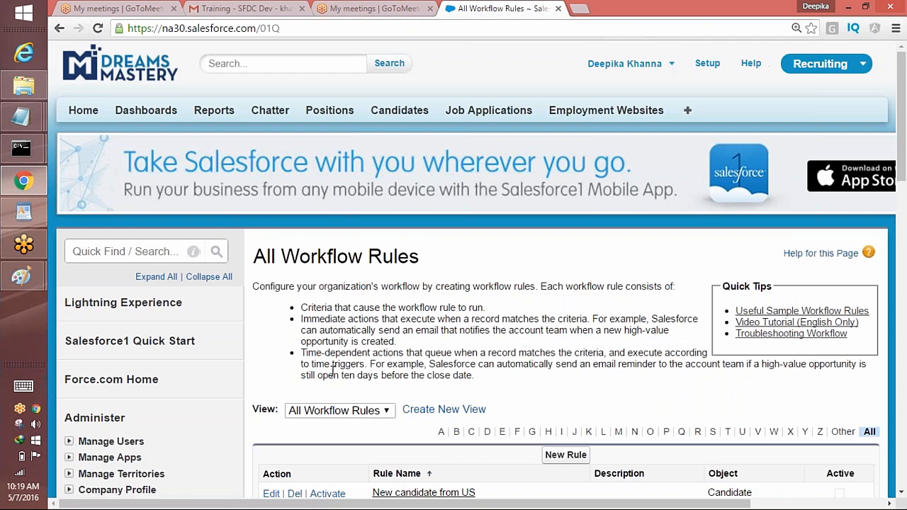
pyautogui.scroll(-3, 566, 165)
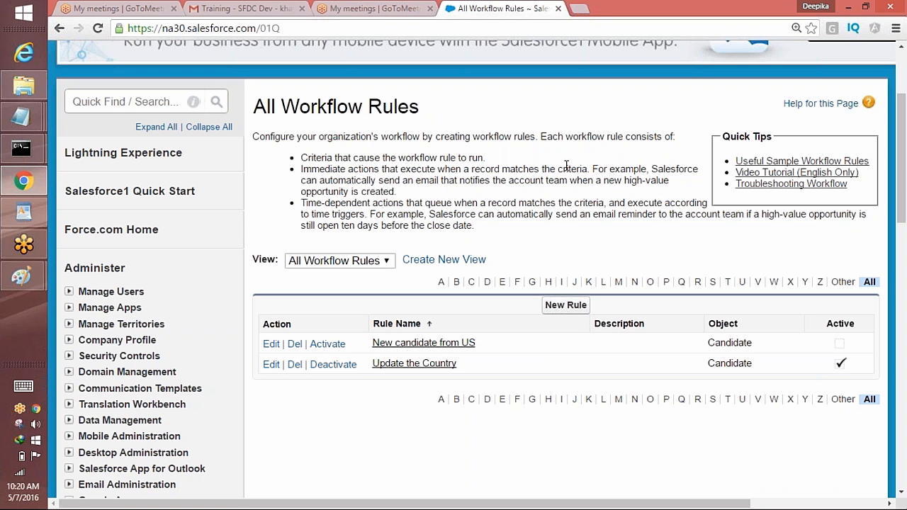
pyautogui.scroll(2, 650, 248)
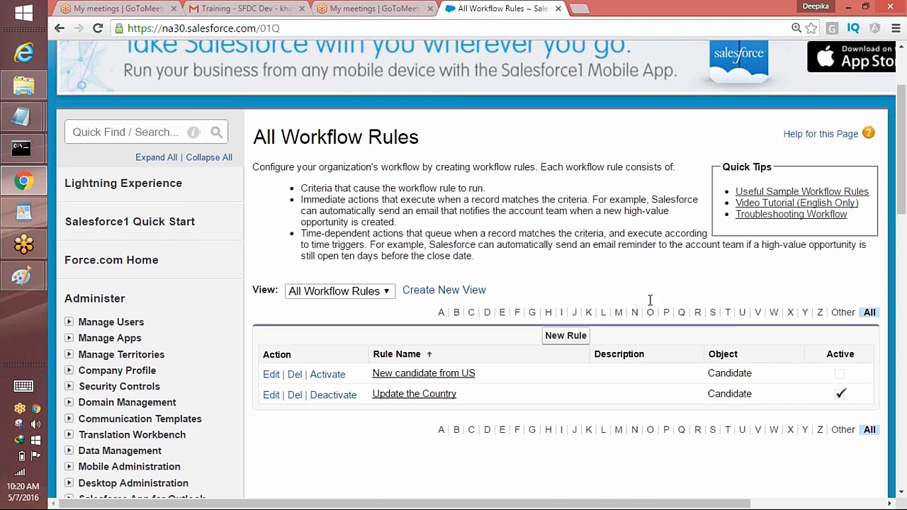
# Start a new candidate record from the Candidates Home page.
pyautogui.click(399, 110)
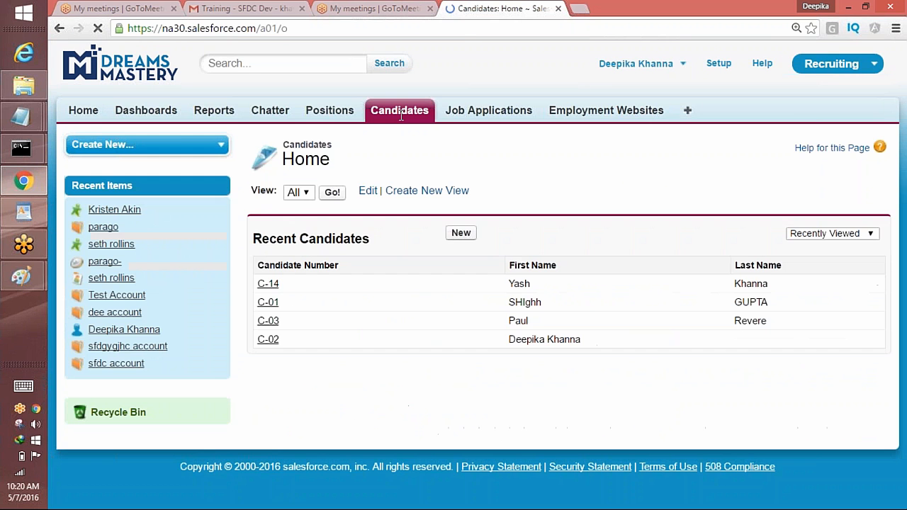
pyautogui.click(460, 233)
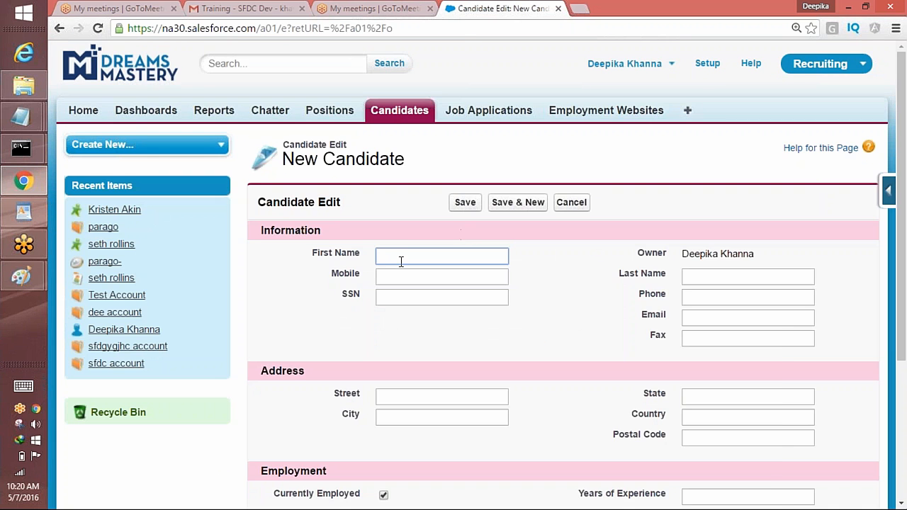
pyautogui.click(401, 262)
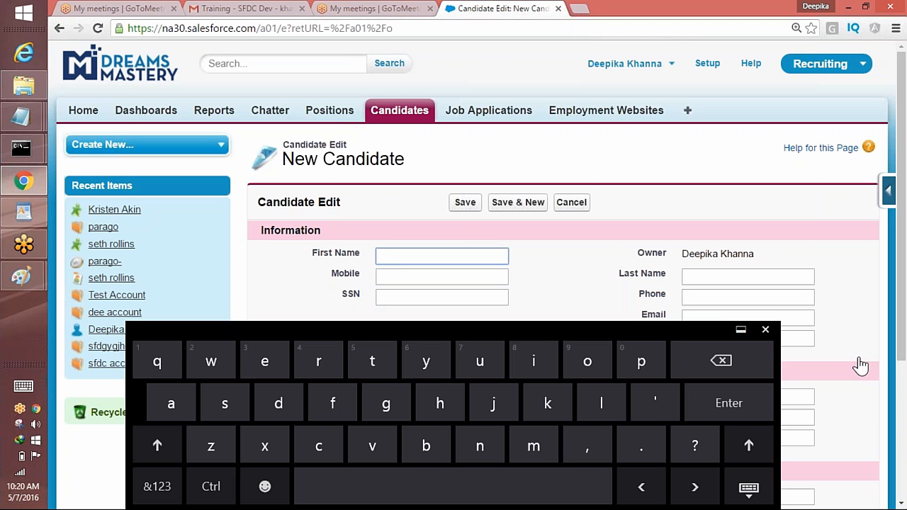
pyautogui.click(766, 330)
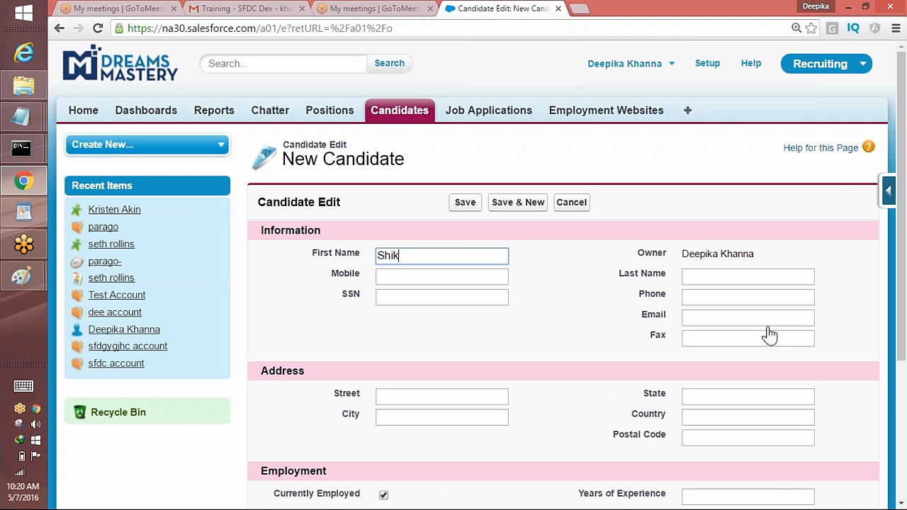
# Enter the candidate's first name, last name, phone number and e-mail address.
pyautogui.press('Tab')
pyautogui.press('Tab')
pyautogui.press('Tab')
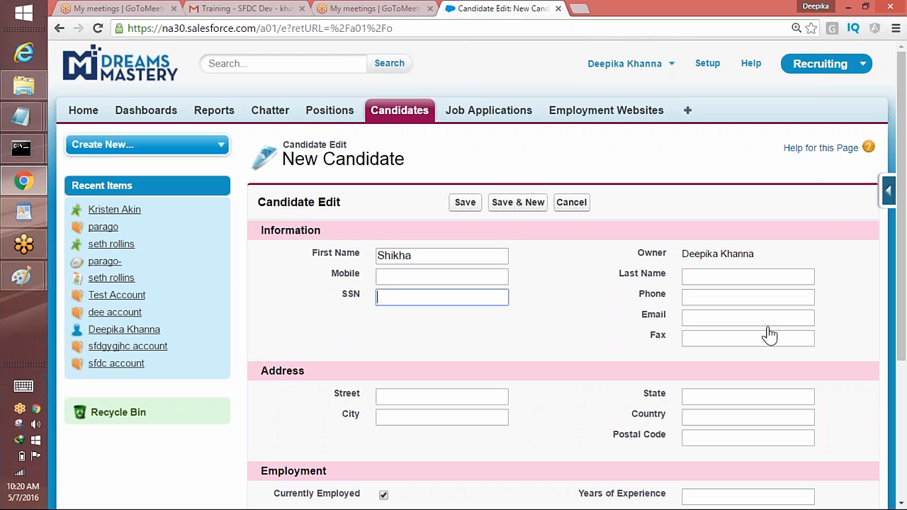
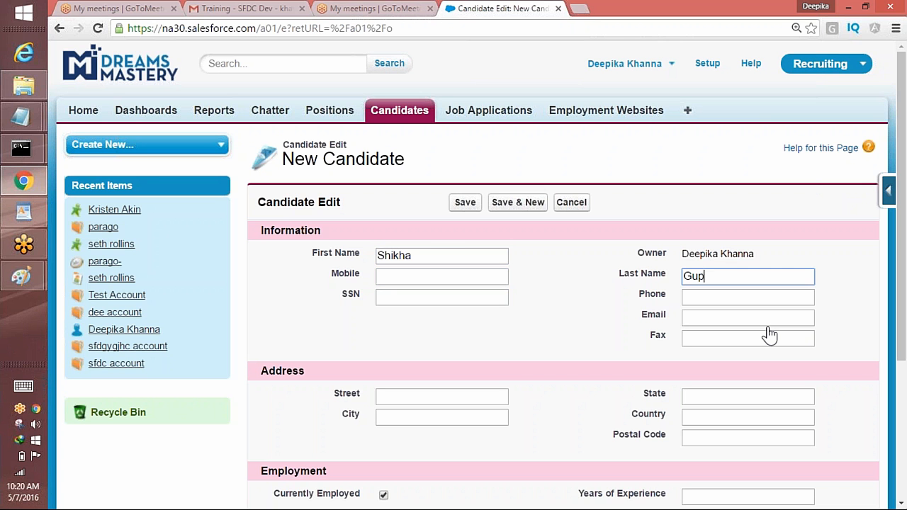
pyautogui.press('Tab')
pyautogui.write('23613')
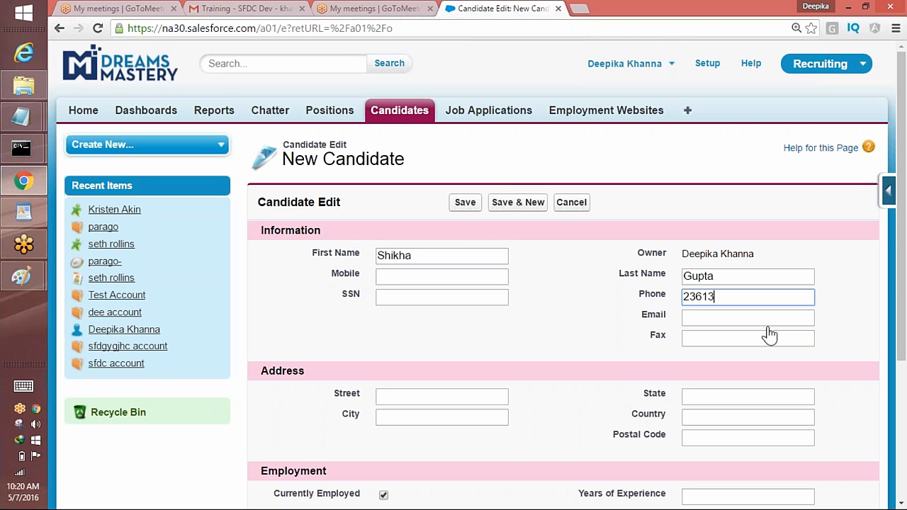
pyautogui.press('Tab')
pyautogui.write('1351')
pyautogui.press('BackSpace')
pyautogui.press('BackSpace')
pyautogui.press('BackSpace')
pyautogui.press('BackSpace')
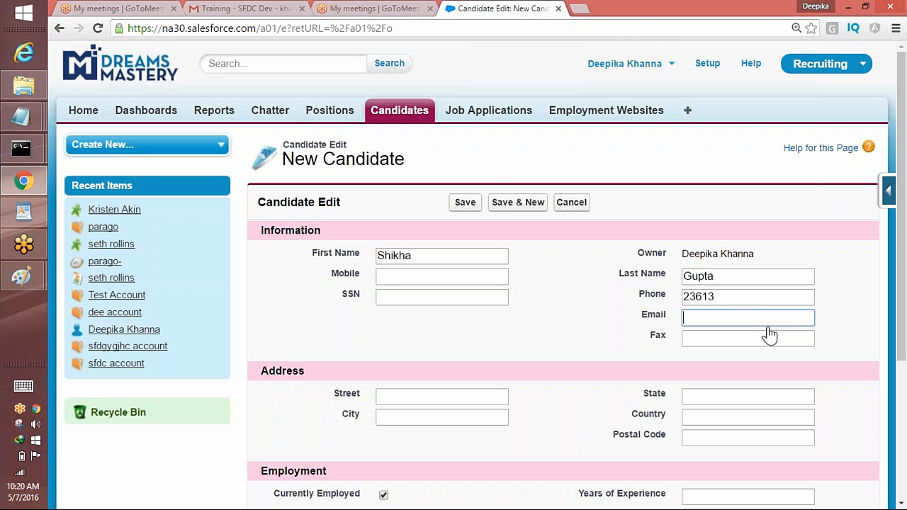
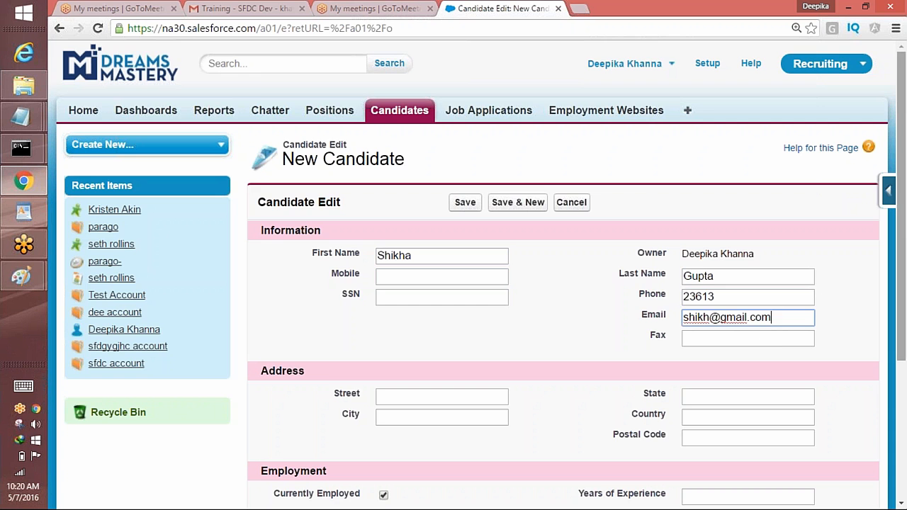
# Save the new candidate record, creating C-15.
pyautogui.scroll(-1, 903, 319)
pyautogui.scroll(-1, 902, 319)
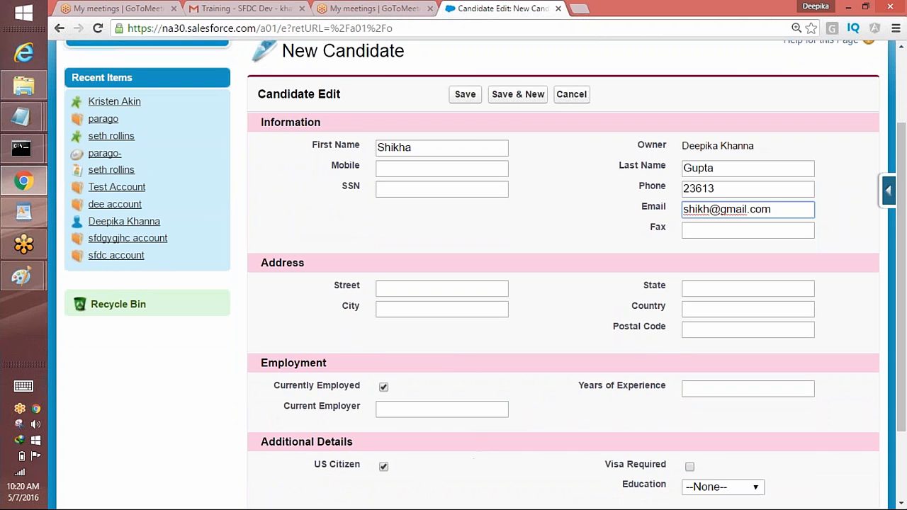
pyautogui.click(688, 307)
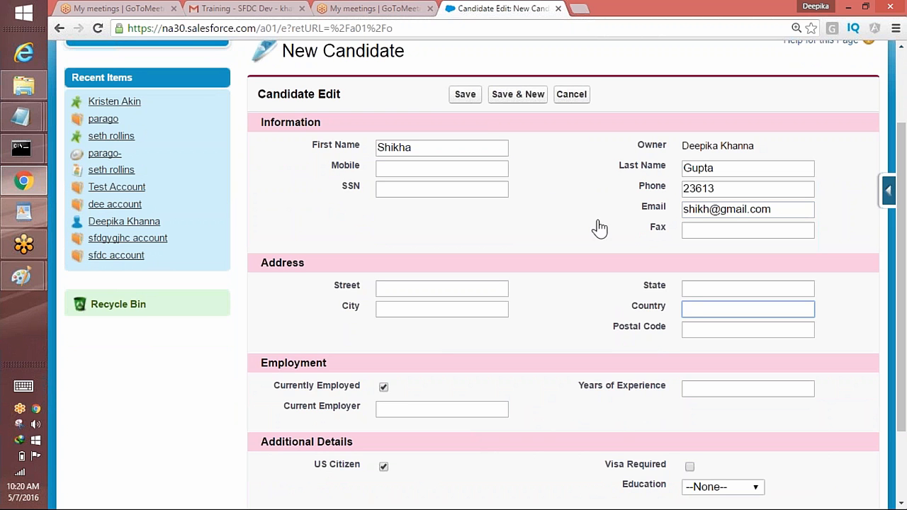
pyautogui.press('Return')
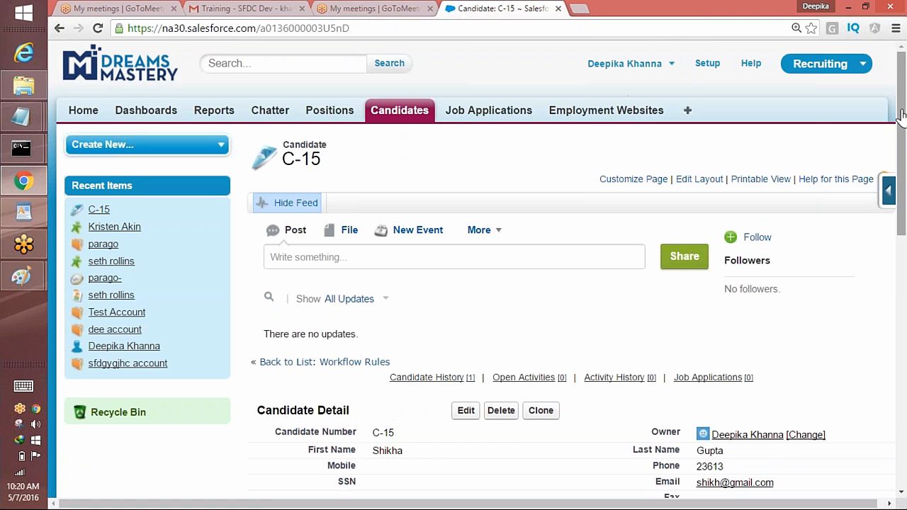
# Check that C-15's Country was auto-filled to United States, then return to Candidates Home.
pyautogui.moveTo(900, 118); pyautogui.dragTo(899, 201)
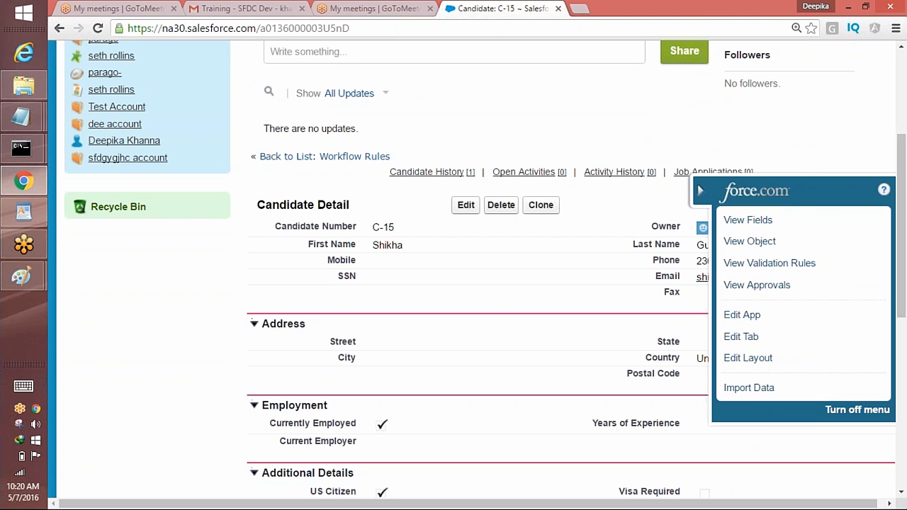
pyautogui.click(697, 201)
pyautogui.doubleClick(691, 360)
pyautogui.moveTo(696, 360); pyautogui.dragTo(759, 360)
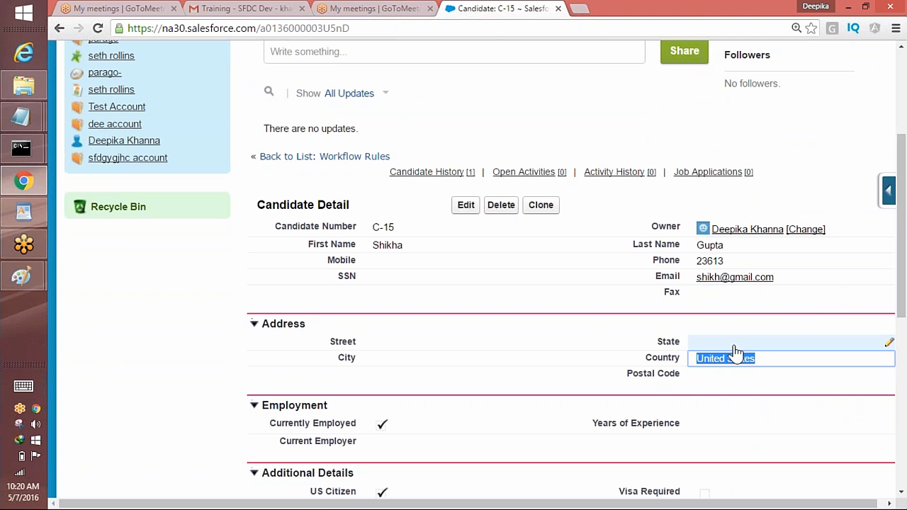
pyautogui.scroll(3, 563, 64)
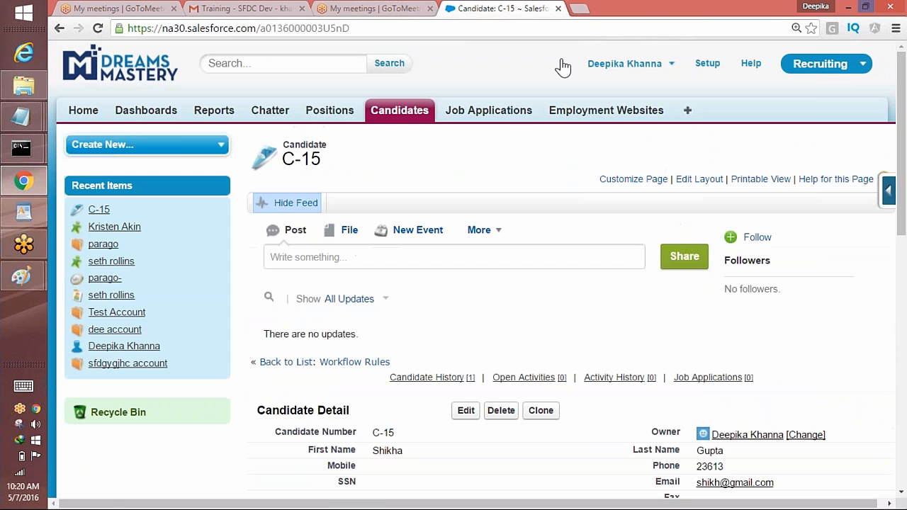
pyautogui.click(414, 107)
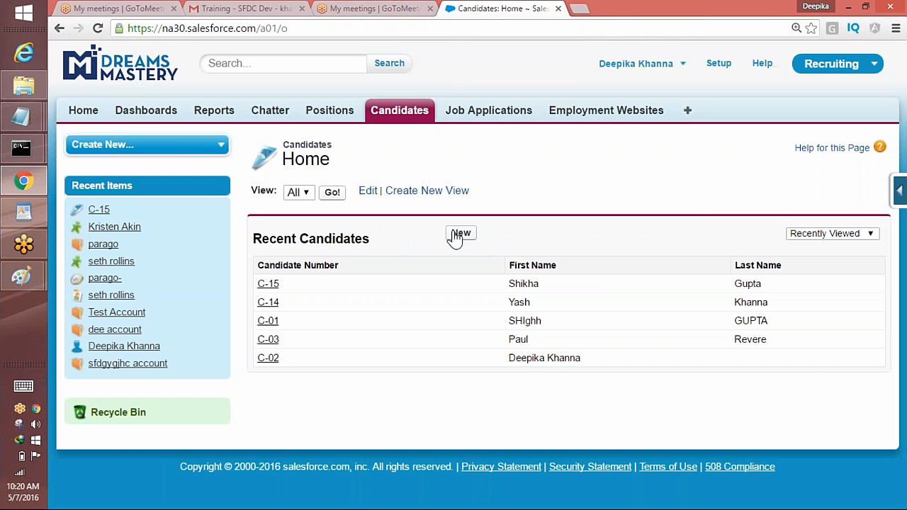
# Start another candidate and enter the first name, last name, phone and e-mail.
pyautogui.click(461, 233)
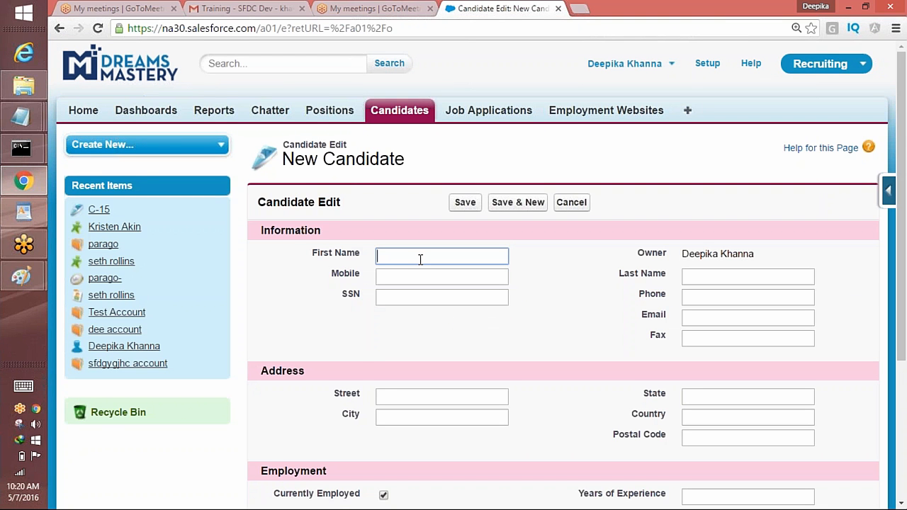
pyautogui.press('Tab')
pyautogui.press('Tab')
pyautogui.press('Tab')
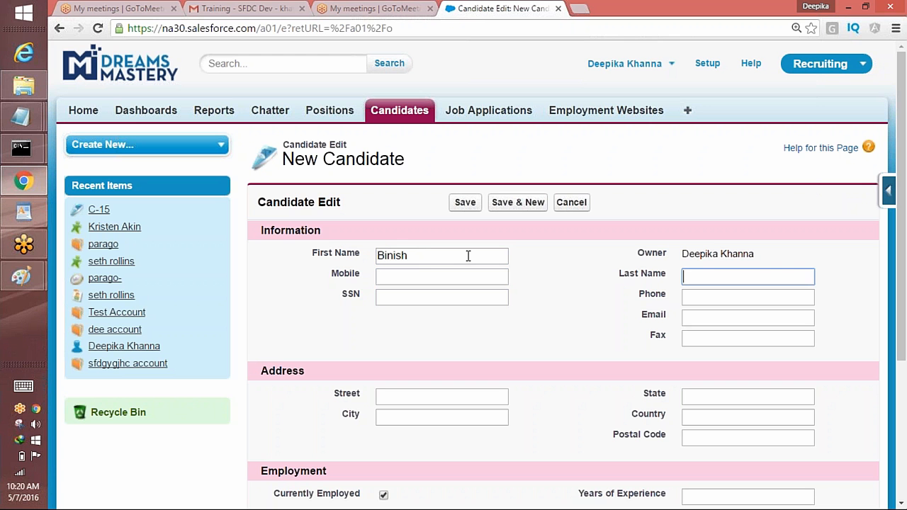
pyautogui.press('Tab')
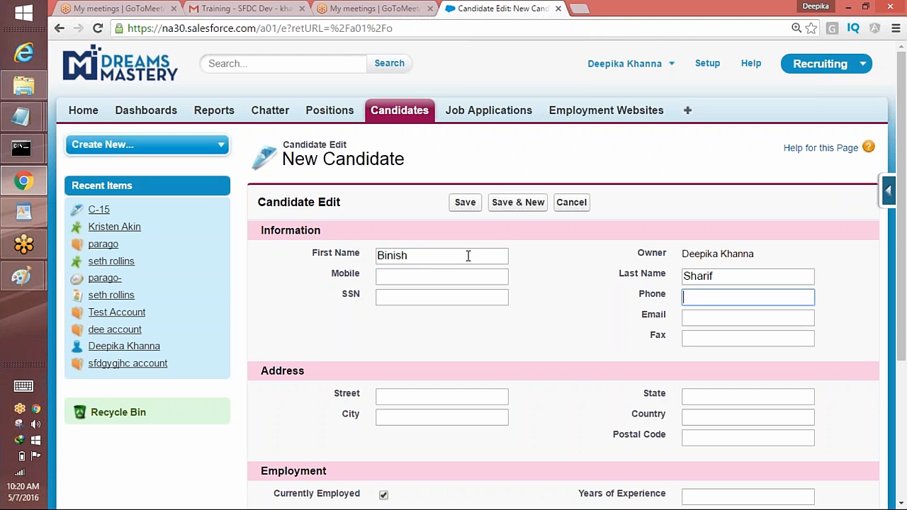
pyautogui.write('281783')
pyautogui.press('Tab')
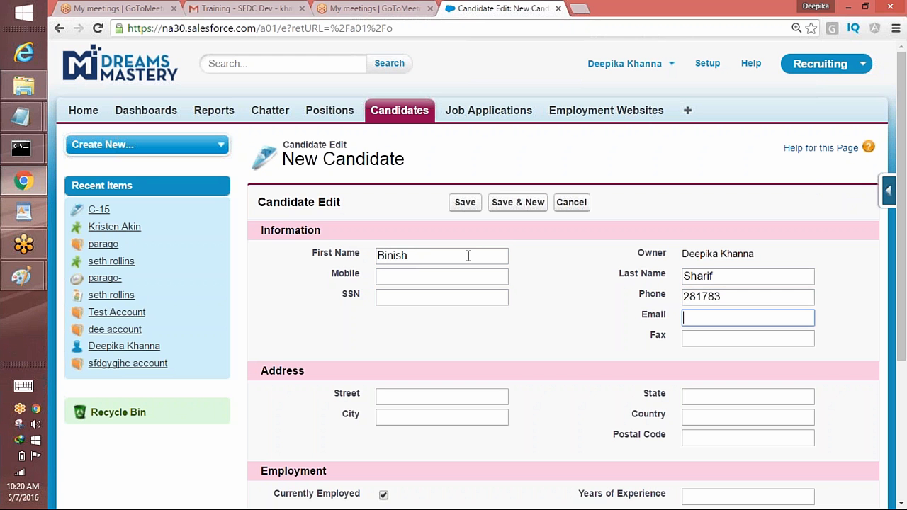
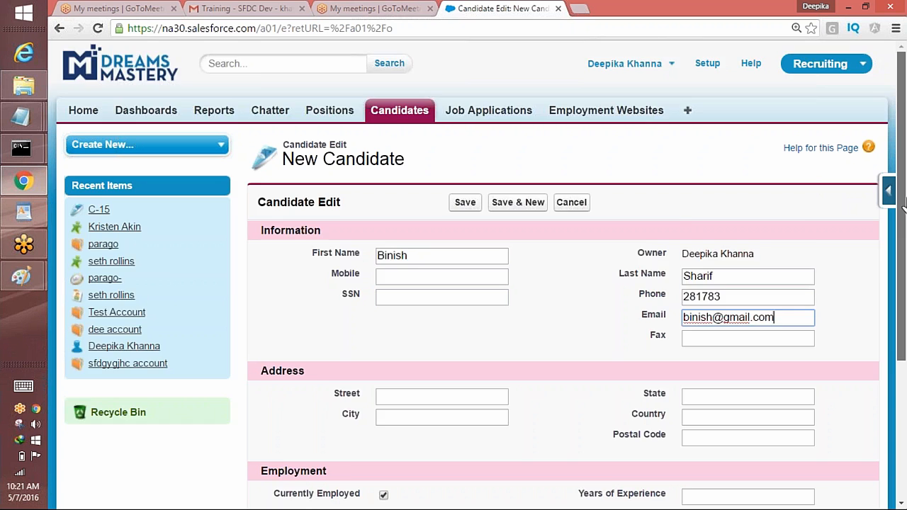
# Set the candidate's Country to France and save, creating C-16.
pyautogui.scroll(-1, 694, 359)
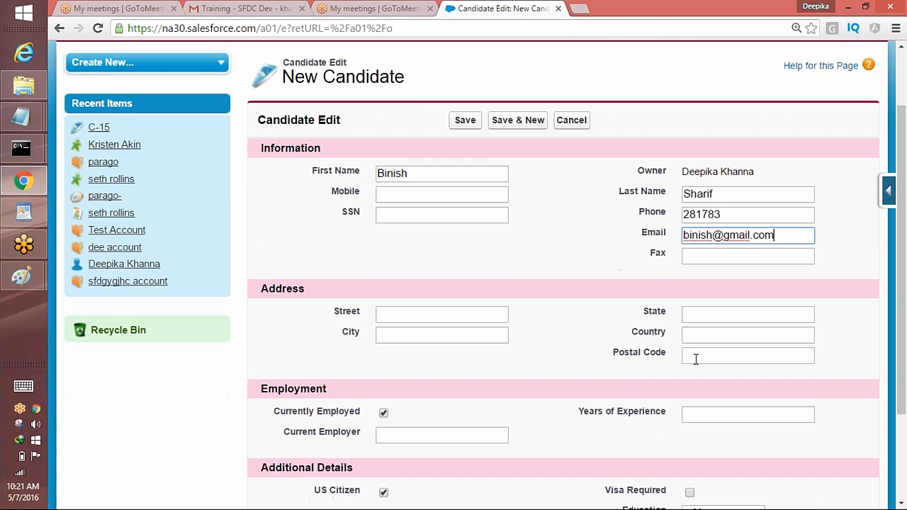
pyautogui.click(709, 340)
pyautogui.write('France')
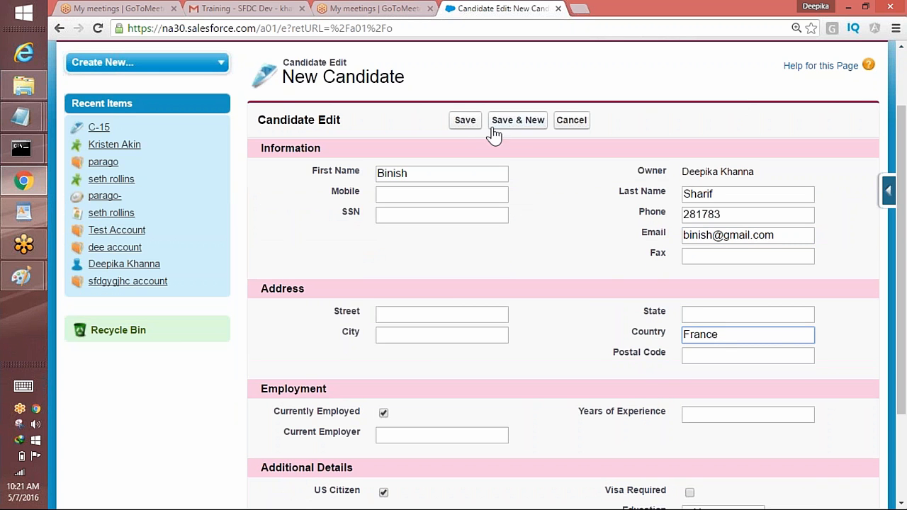
pyautogui.click(466, 120)
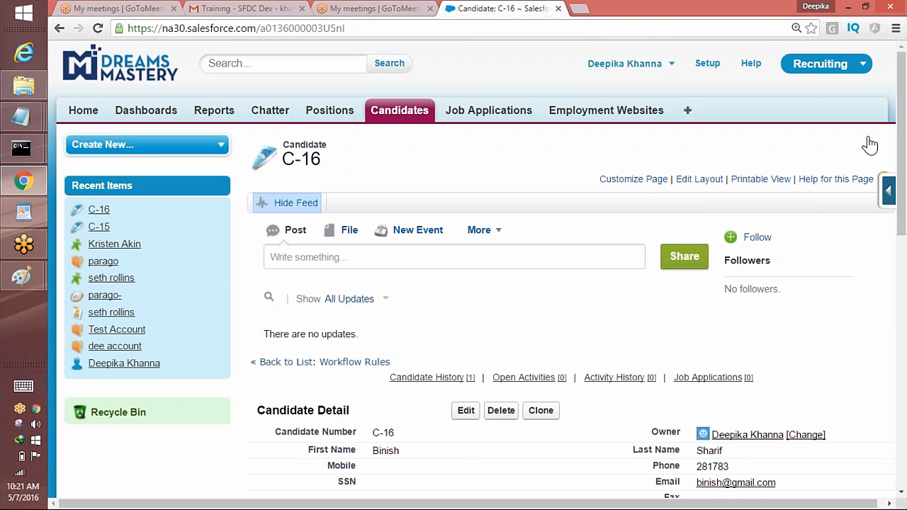
# Highlight the France Country value on C-16's detail page.
pyautogui.scroll(-3, 904, 134)
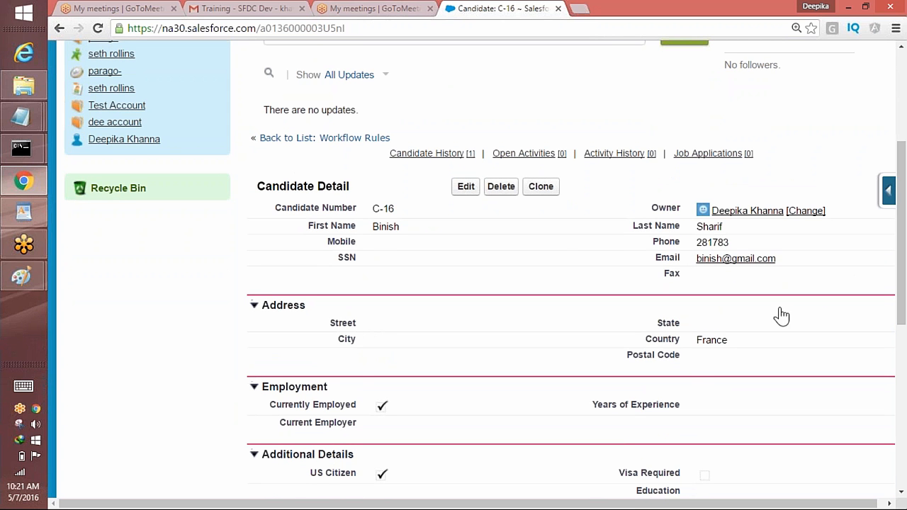
pyautogui.moveTo(644, 343); pyautogui.dragTo(765, 331)
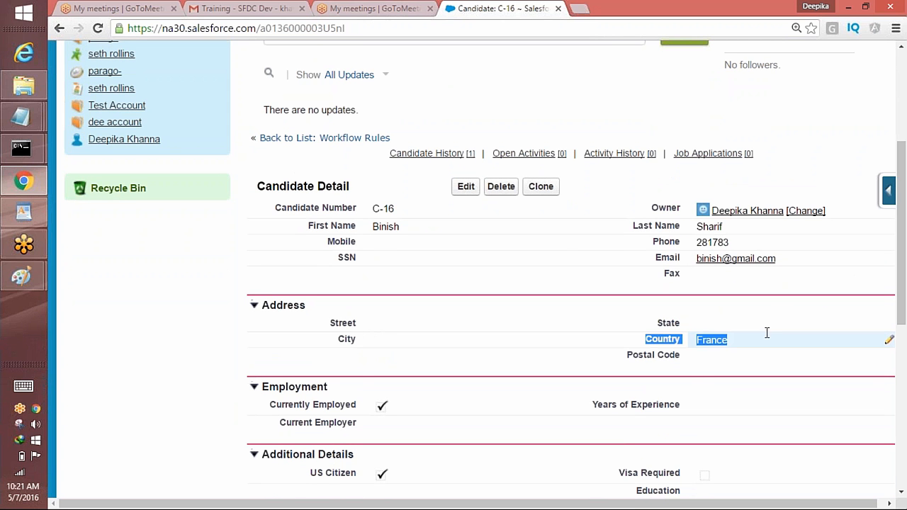
pyautogui.moveTo(902, 223)
pyautogui.mouseDown()
pyautogui.moveTo(902, 204)
pyautogui.moveTo(901, 229)
pyautogui.mouseUp()
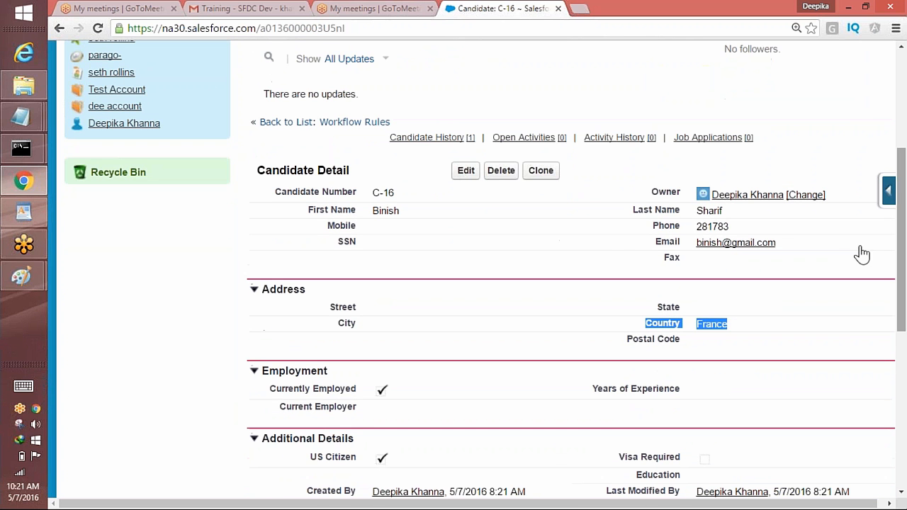
pyautogui.click(890, 327)
pyautogui.doubleClick(784, 329)
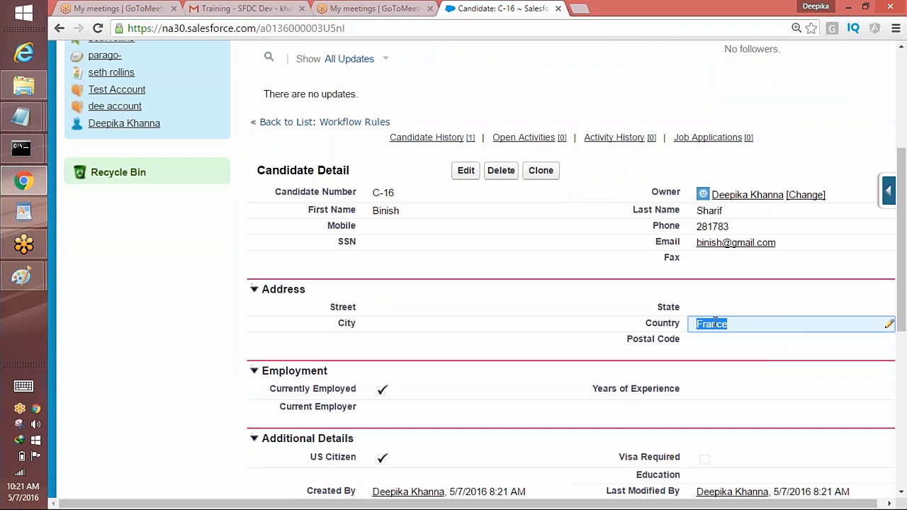
# Edit C-16, delete France from the Country field, and save.
pyautogui.click(468, 171)
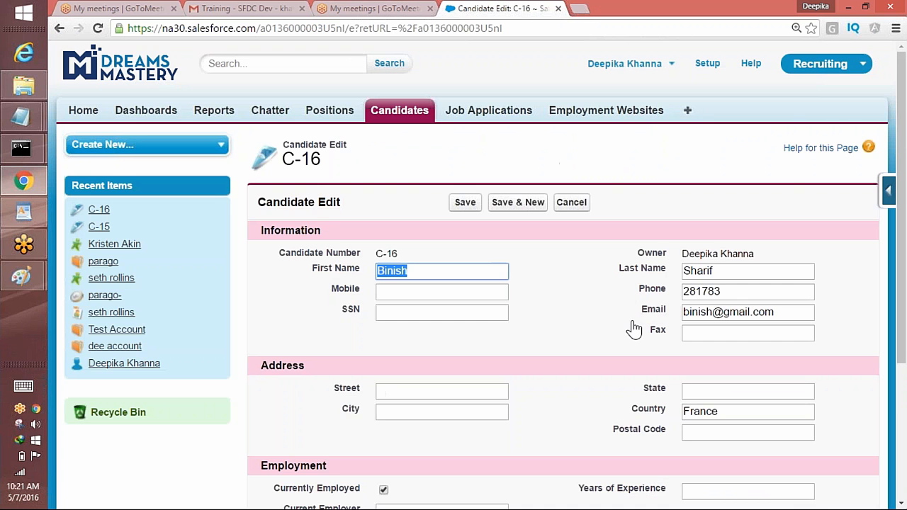
pyautogui.doubleClick(750, 411)
pyautogui.press('BackSpace')
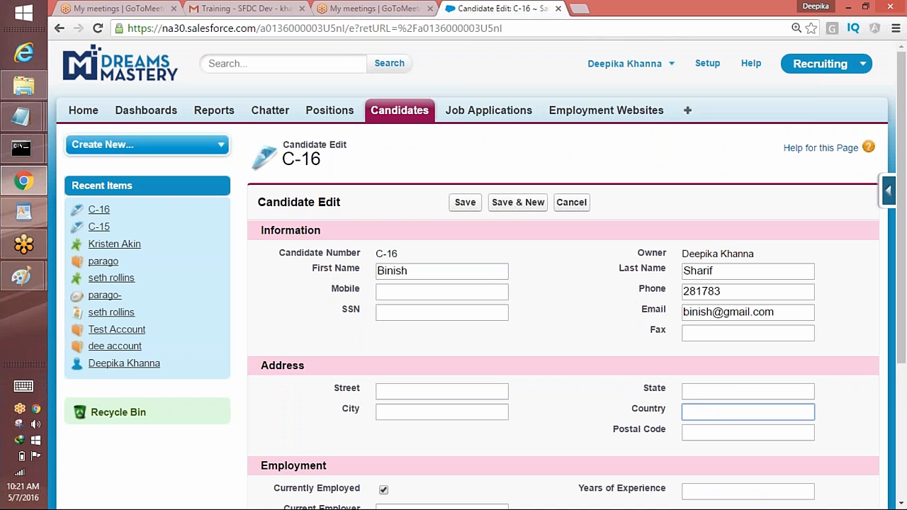
pyautogui.click(464, 204)
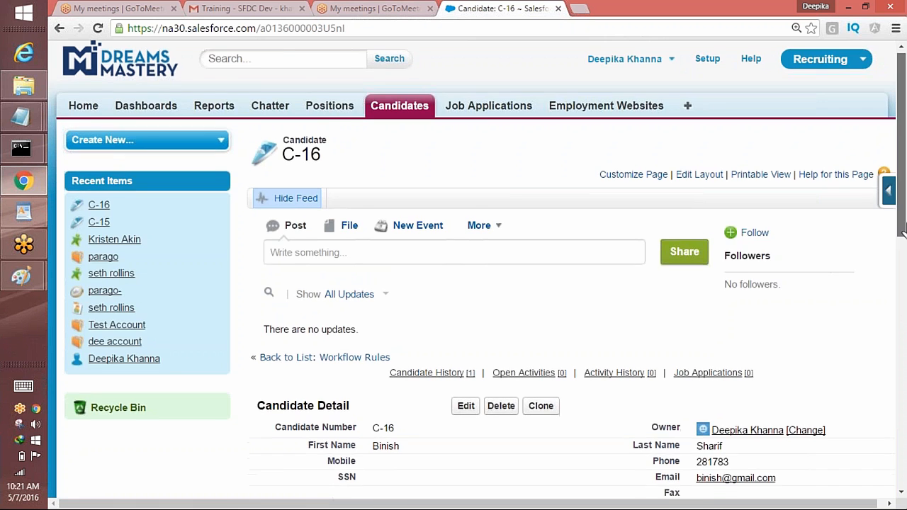
# Scroll through C-16's details, then go to the Force.com Setup area.
pyautogui.scroll(-3, 902, 230)
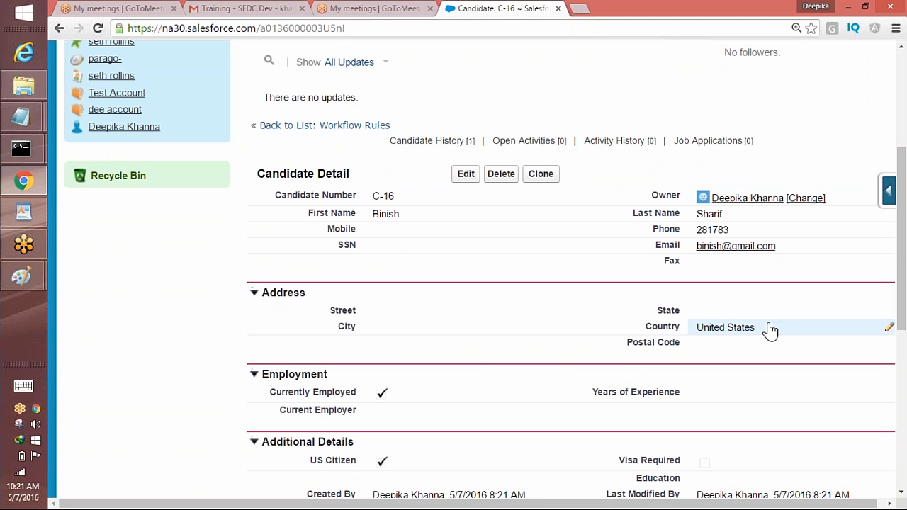
pyautogui.click(903, 99)
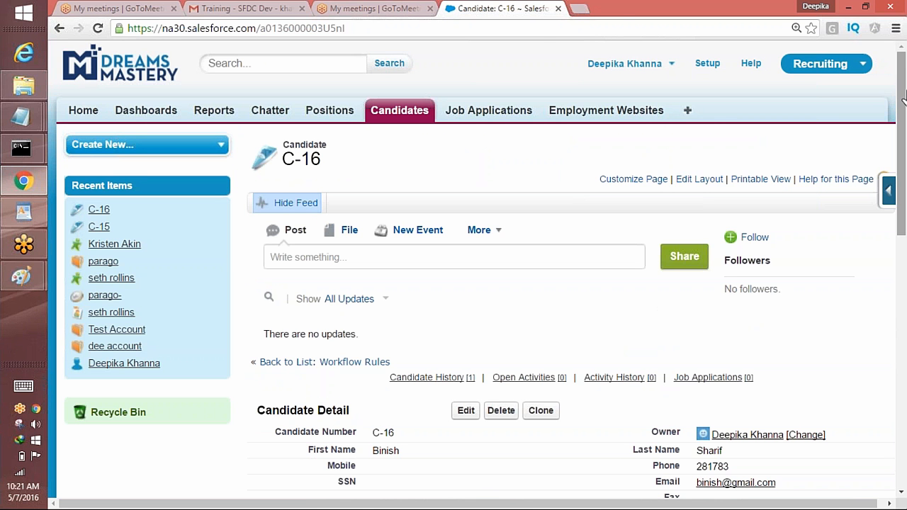
pyautogui.click(545, 20)
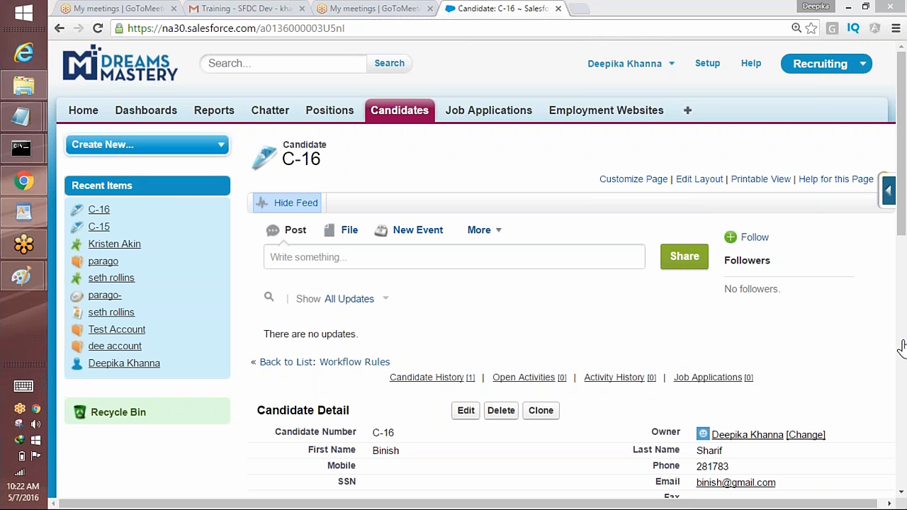
pyautogui.scroll(-2, 591, 130)
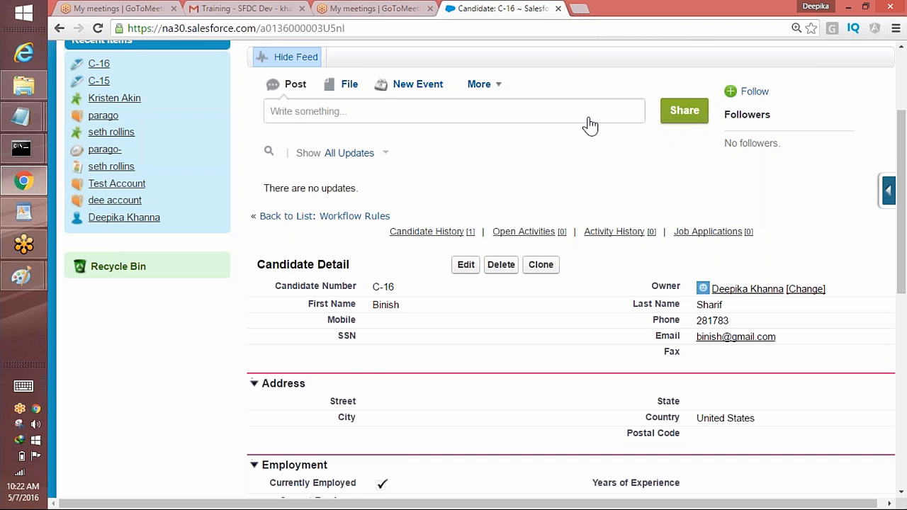
pyautogui.scroll(2, 575, 457)
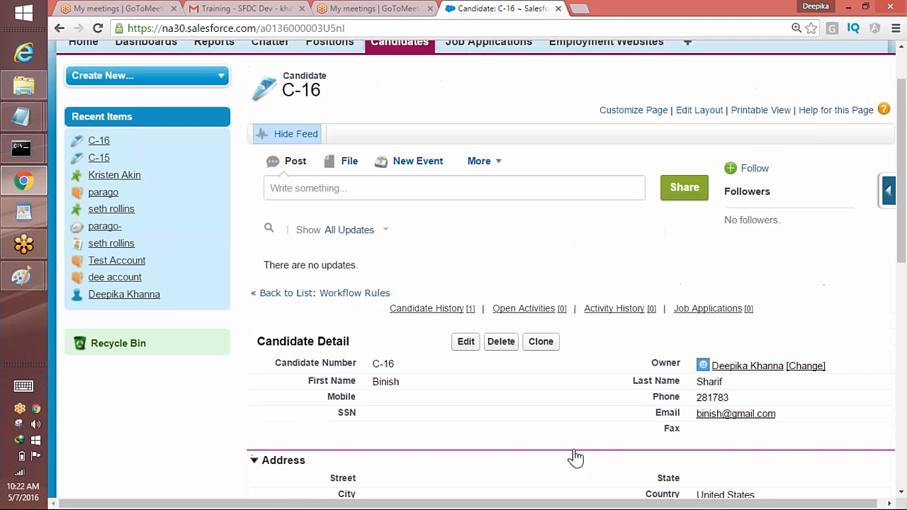
pyautogui.click(881, 39)
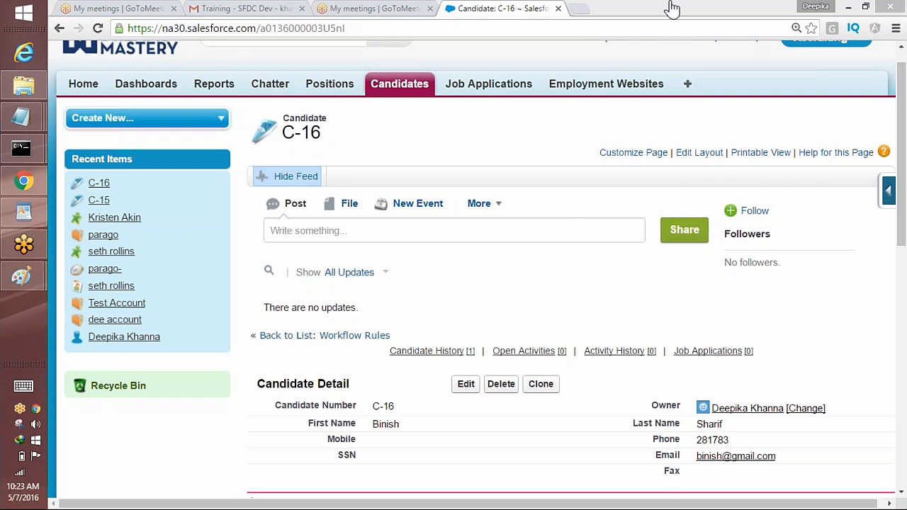
pyautogui.moveTo(900, 126); pyautogui.dragTo(897, 98)
pyautogui.click(706, 63)
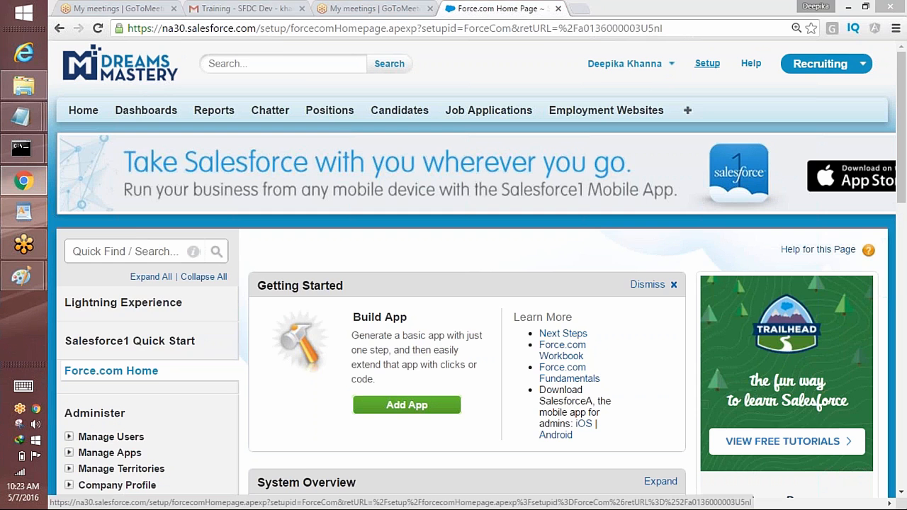
# Switch to Paint and start a new blank image, discarding the old sketch unsaved.
pyautogui.moveTo(21, 276)
pyautogui.click(158, 347)
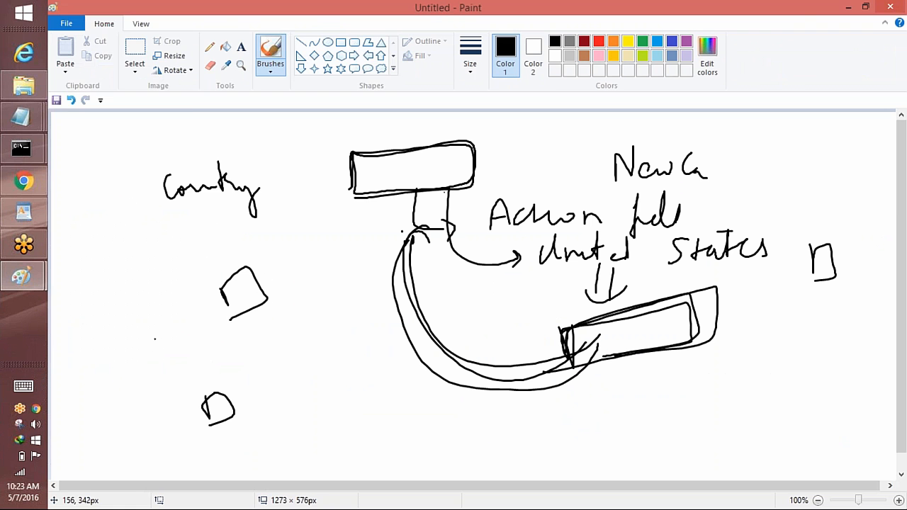
pyautogui.click(71, 26)
pyautogui.click(71, 26)
pyautogui.click(71, 26)
pyautogui.click(93, 49)
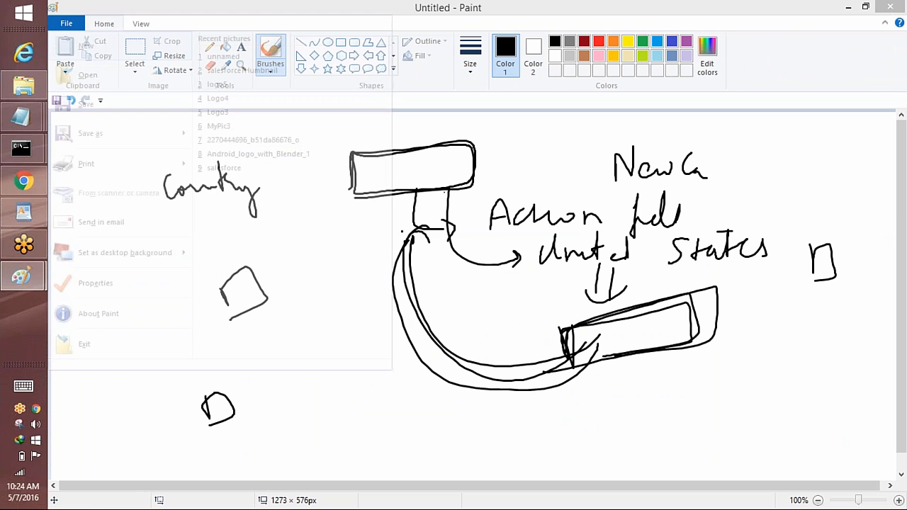
pyautogui.click(486, 262)
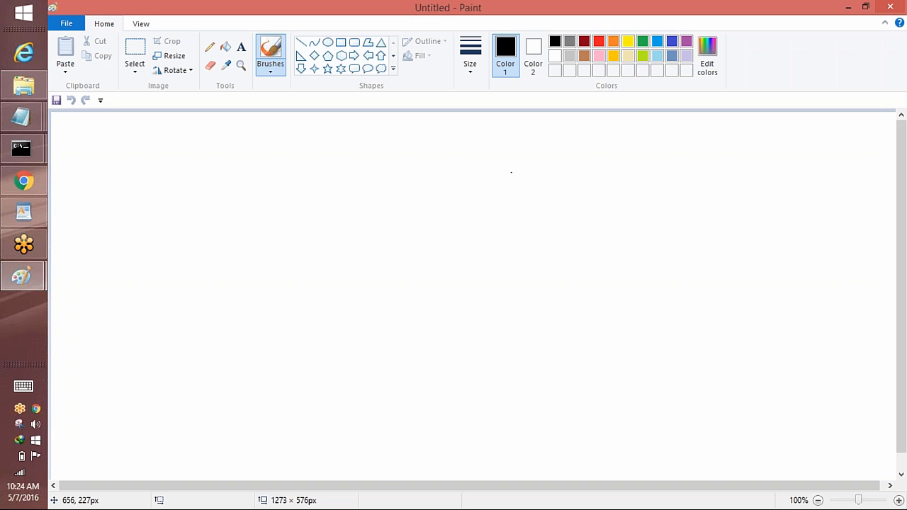
# Sketch Candidate and Task circled and linked by a curve, with a brace beside Candidate.
pyautogui.moveTo(511, 172)
pyautogui.mouseDown()
pyautogui.moveTo(521, 196)
pyautogui.moveTo(547, 202)
pyautogui.moveTo(627, 210)
pyautogui.moveTo(652, 206)
pyautogui.moveTo(656, 188)
pyautogui.moveTo(677, 204)
pyautogui.mouseUp()
pyautogui.moveTo(476, 232); pyautogui.dragTo(693, 209)
pyautogui.moveTo(583, 170); pyautogui.dragTo(579, 179)
pyautogui.moveTo(547, 229)
pyautogui.mouseDown()
pyautogui.moveTo(467, 269)
pyautogui.moveTo(457, 287)
pyautogui.mouseUp()
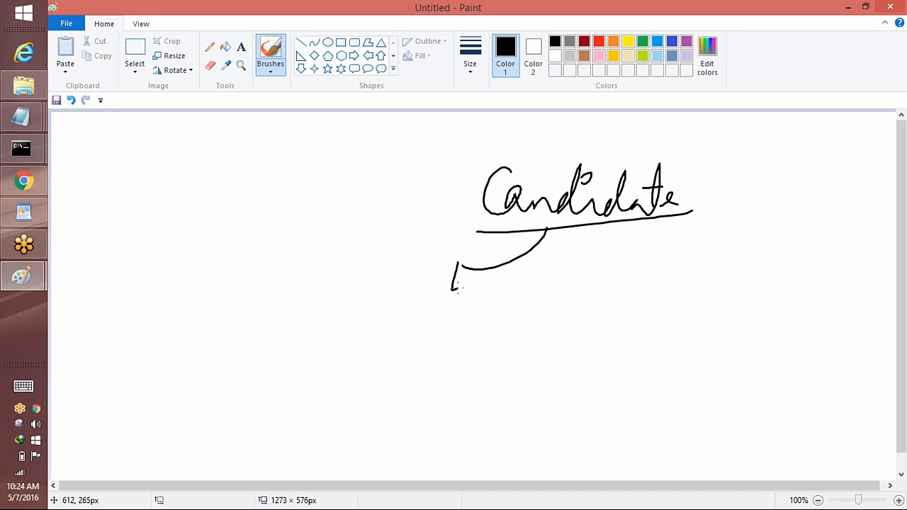
pyautogui.moveTo(720, 170)
pyautogui.mouseDown()
pyautogui.moveTo(720, 210)
pyautogui.moveTo(735, 219)
pyautogui.mouseUp()
pyautogui.moveTo(425, 300)
pyautogui.mouseDown()
pyautogui.moveTo(456, 290)
pyautogui.moveTo(440, 322)
pyautogui.mouseUp()
pyautogui.moveTo(459, 306)
pyautogui.mouseDown()
pyautogui.moveTo(462, 319)
pyautogui.moveTo(482, 298)
pyautogui.moveTo(503, 298)
pyautogui.moveTo(524, 314)
pyautogui.mouseUp()
pyautogui.moveTo(510, 268)
pyautogui.mouseDown()
pyautogui.moveTo(496, 359)
pyautogui.moveTo(475, 260)
pyautogui.mouseUp()
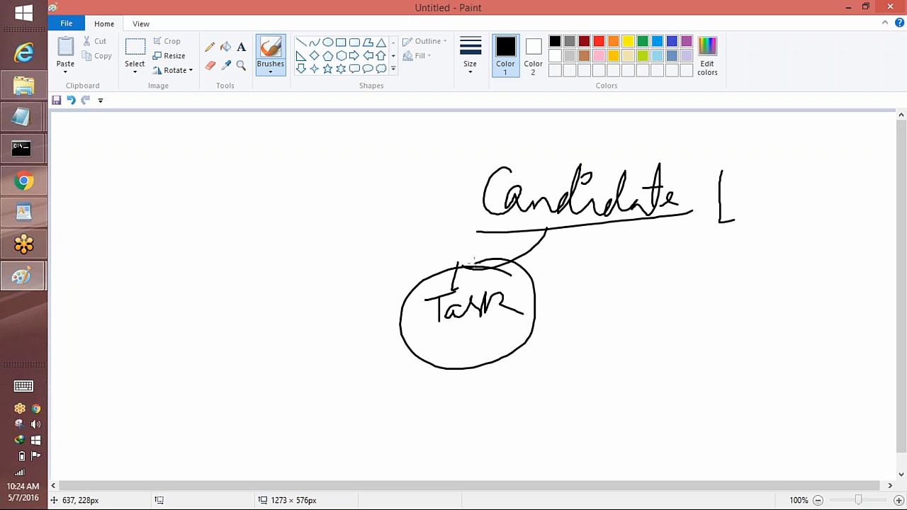
pyautogui.moveTo(641, 144)
pyautogui.mouseDown()
pyautogui.moveTo(494, 150)
pyautogui.moveTo(655, 155)
pyautogui.moveTo(631, 148)
pyautogui.mouseUp()
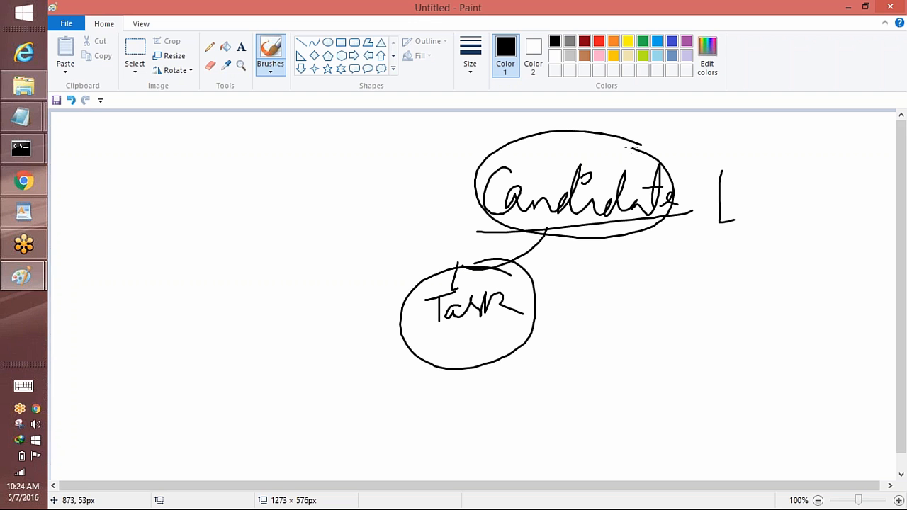
pyautogui.moveTo(756, 125); pyautogui.dragTo(760, 189)
pyautogui.moveTo(798, 130)
pyautogui.mouseDown()
pyautogui.moveTo(822, 128)
pyautogui.moveTo(835, 146)
pyautogui.mouseUp()
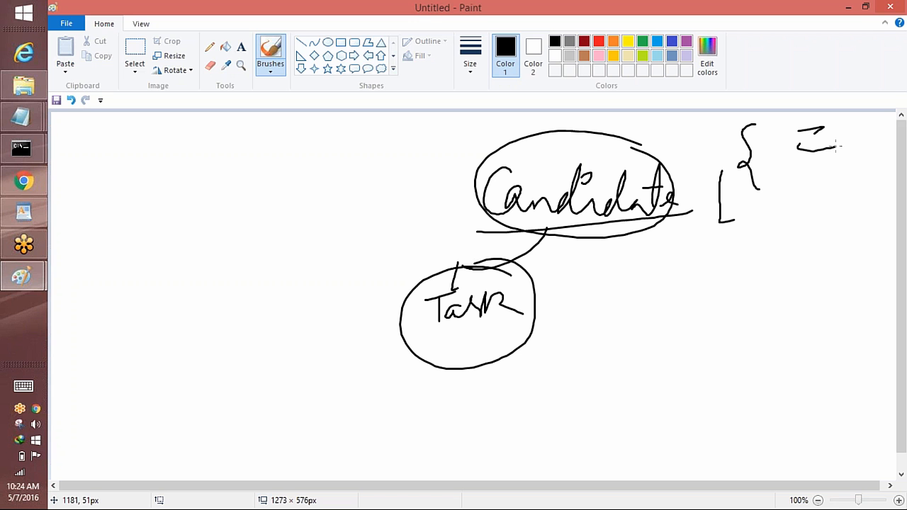
# Sketch a candidate with Dallas, an arrow to a task note, and arrows to the assignee.
pyautogui.moveTo(124, 174)
pyautogui.mouseDown()
pyautogui.moveTo(121, 217)
pyautogui.moveTo(131, 204)
pyautogui.moveTo(188, 203)
pyautogui.moveTo(212, 185)
pyautogui.moveTo(221, 193)
pyautogui.moveTo(403, 149)
pyautogui.moveTo(375, 174)
pyautogui.moveTo(147, 234)
pyautogui.mouseUp()
pyautogui.moveTo(425, 129)
pyautogui.mouseDown()
pyautogui.moveTo(278, 124)
pyautogui.moveTo(326, 202)
pyautogui.moveTo(406, 163)
pyautogui.mouseUp()
pyautogui.moveTo(126, 339)
pyautogui.mouseDown()
pyautogui.moveTo(146, 310)
pyautogui.moveTo(146, 340)
pyautogui.mouseUp()
pyautogui.moveTo(154, 316)
pyautogui.mouseDown()
pyautogui.moveTo(170, 289)
pyautogui.moveTo(202, 287)
pyautogui.moveTo(205, 312)
pyautogui.mouseUp()
pyautogui.moveTo(144, 367); pyautogui.dragTo(274, 260)
pyautogui.moveTo(307, 237)
pyautogui.mouseDown()
pyautogui.moveTo(310, 256)
pyautogui.moveTo(333, 225)
pyautogui.mouseUp()
pyautogui.moveTo(340, 218); pyautogui.dragTo(359, 235)
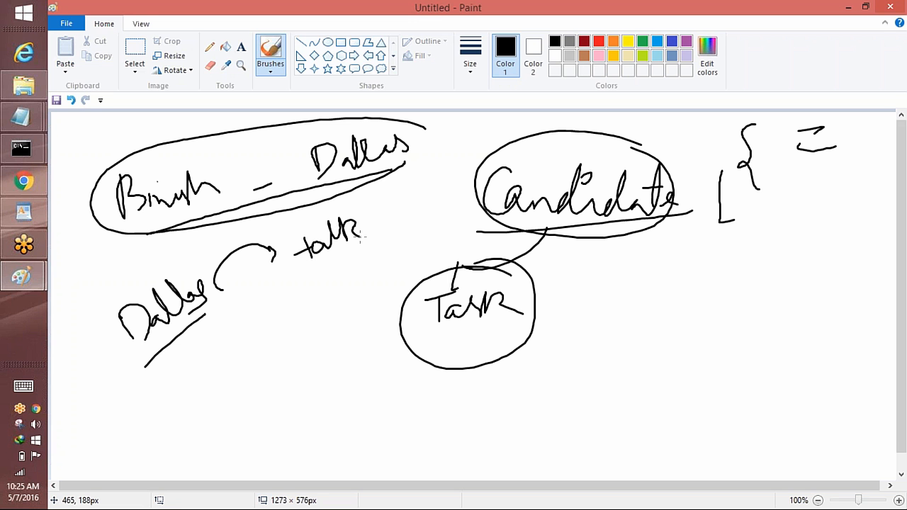
pyautogui.moveTo(210, 263)
pyautogui.mouseDown()
pyautogui.moveTo(106, 312)
pyautogui.moveTo(197, 351)
pyautogui.mouseUp()
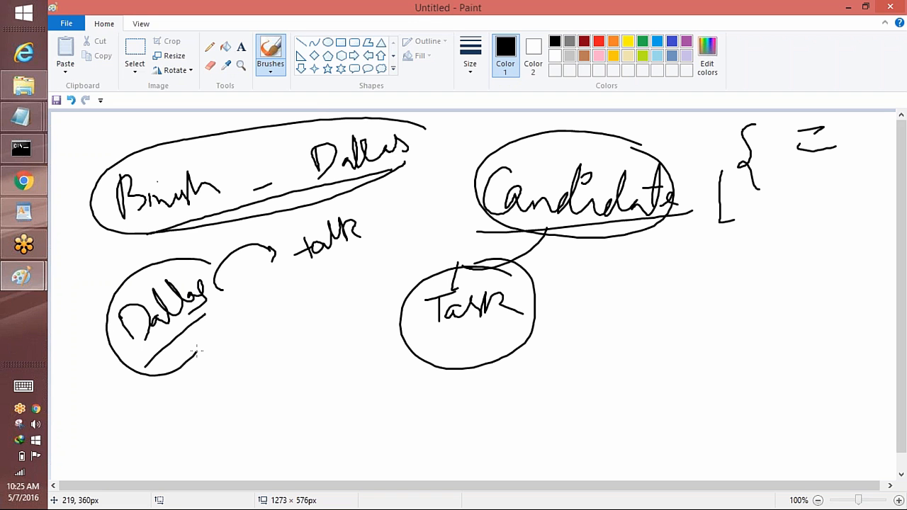
pyautogui.moveTo(315, 239)
pyautogui.mouseDown()
pyautogui.moveTo(188, 226)
pyautogui.moveTo(152, 231)
pyautogui.moveTo(170, 237)
pyautogui.mouseUp()
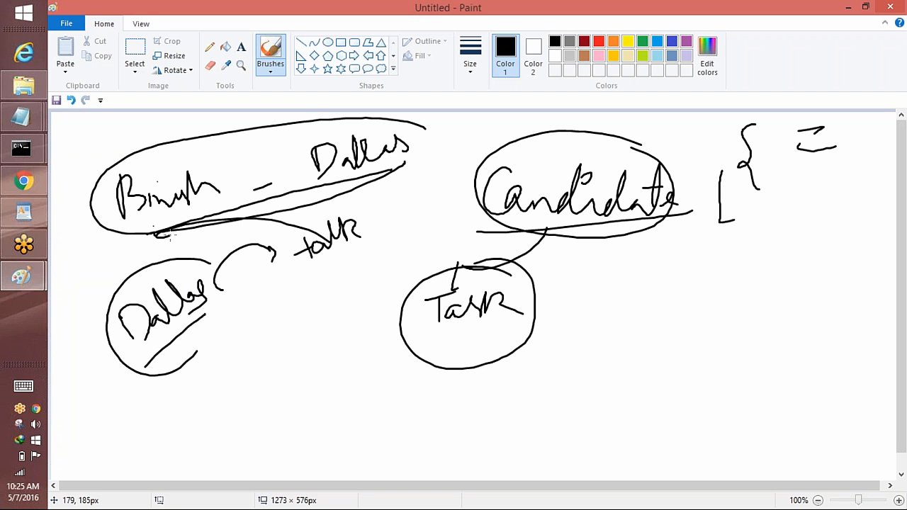
pyautogui.moveTo(271, 257); pyautogui.dragTo(250, 345)
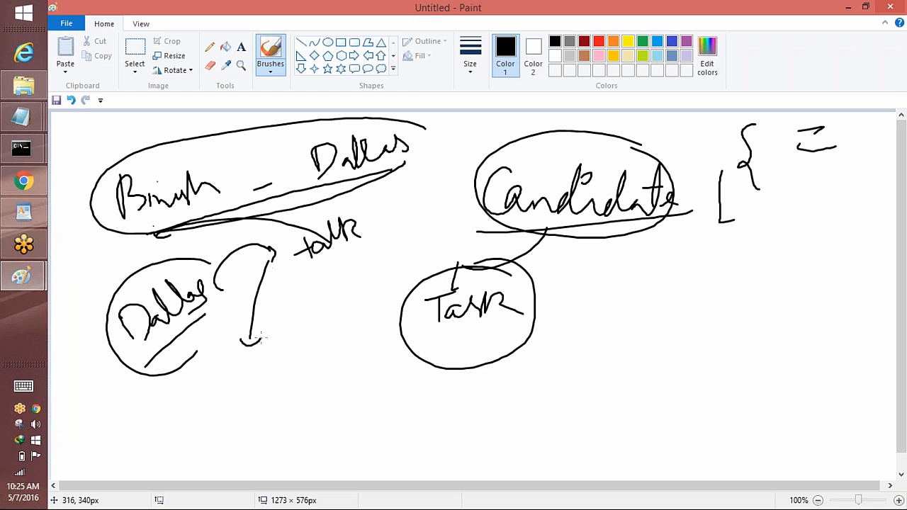
pyautogui.moveTo(226, 380)
pyautogui.mouseDown()
pyautogui.moveTo(238, 411)
pyautogui.moveTo(287, 376)
pyautogui.mouseUp()
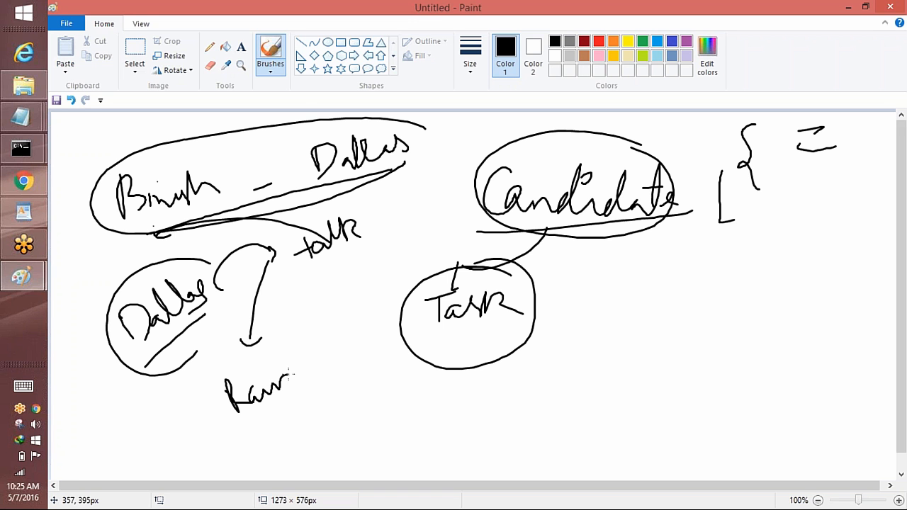
pyautogui.moveTo(306, 262); pyautogui.dragTo(271, 364)
pyautogui.moveTo(263, 348)
pyautogui.mouseDown()
pyautogui.moveTo(271, 364)
pyautogui.moveTo(295, 347)
pyautogui.mouseUp()
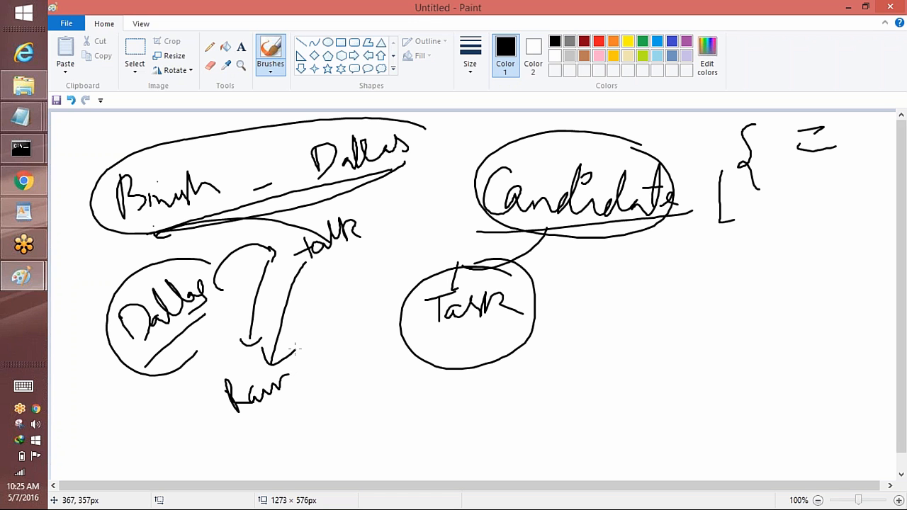
# Add an oval-enclosed Queue, circle the assignee, and write Create beside the bracket.
pyautogui.moveTo(635, 278); pyautogui.dragTo(634, 312)
pyautogui.moveTo(635, 271); pyautogui.dragTo(688, 307)
pyautogui.moveTo(649, 333)
pyautogui.mouseDown()
pyautogui.moveTo(651, 366)
pyautogui.moveTo(693, 344)
pyautogui.moveTo(737, 346)
pyautogui.moveTo(756, 316)
pyautogui.mouseUp()
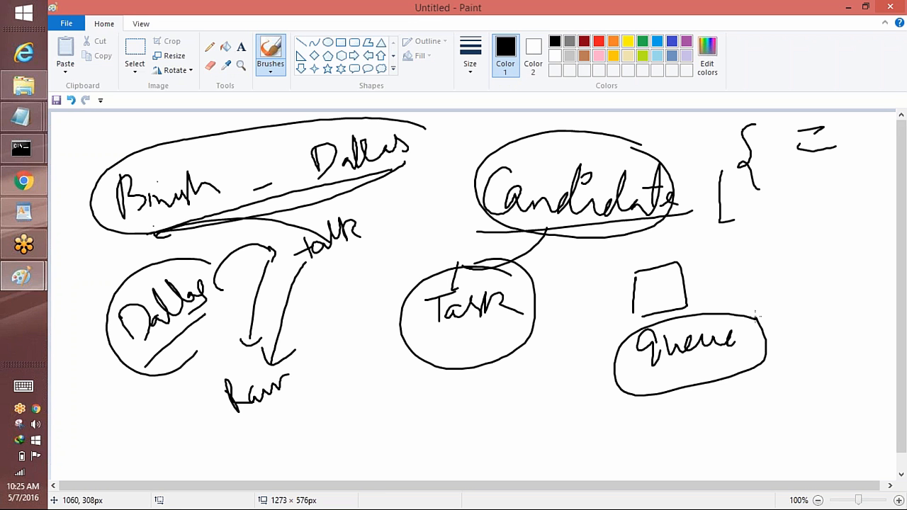
pyautogui.moveTo(207, 401); pyautogui.dragTo(306, 378)
pyautogui.moveTo(253, 354)
pyautogui.mouseDown()
pyautogui.moveTo(236, 355)
pyautogui.moveTo(193, 387)
pyautogui.moveTo(282, 353)
pyautogui.moveTo(269, 349)
pyautogui.mouseUp()
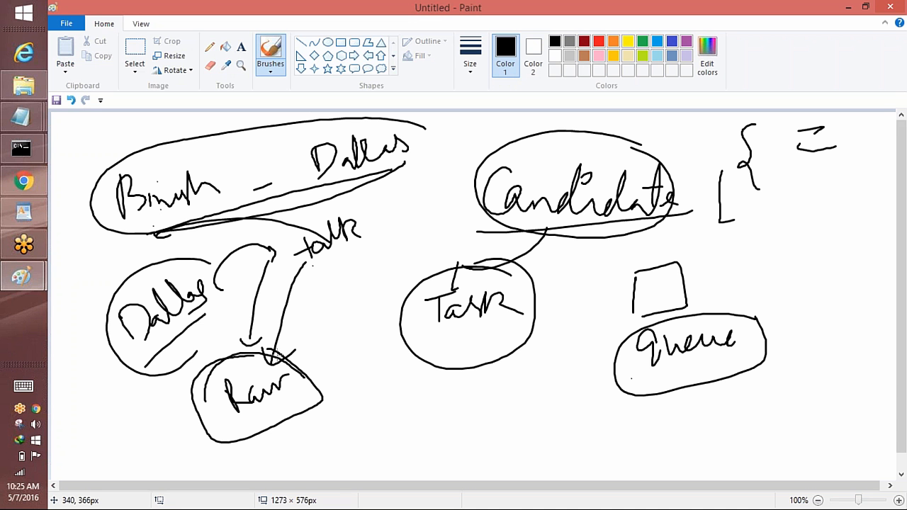
pyautogui.moveTo(311, 385); pyautogui.dragTo(219, 418)
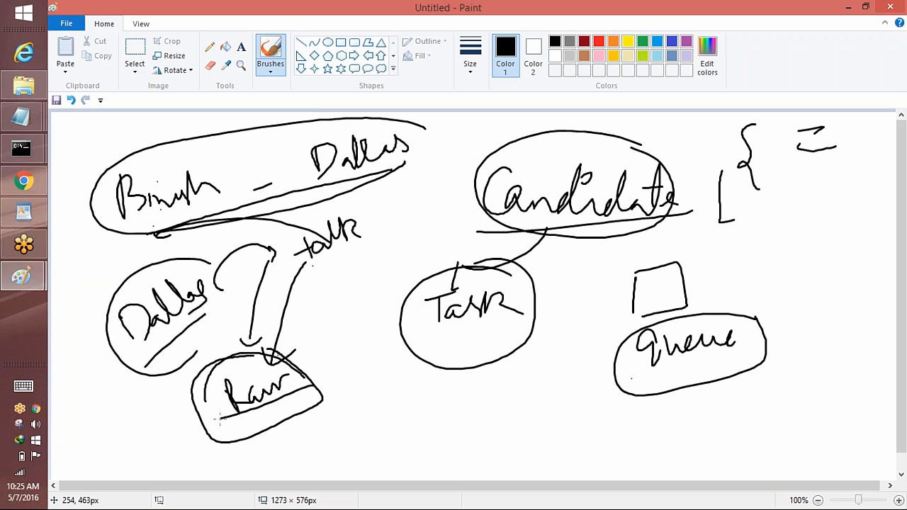
pyautogui.moveTo(756, 223)
pyautogui.mouseDown()
pyautogui.moveTo(764, 244)
pyautogui.moveTo(813, 238)
pyautogui.moveTo(852, 249)
pyautogui.mouseUp()
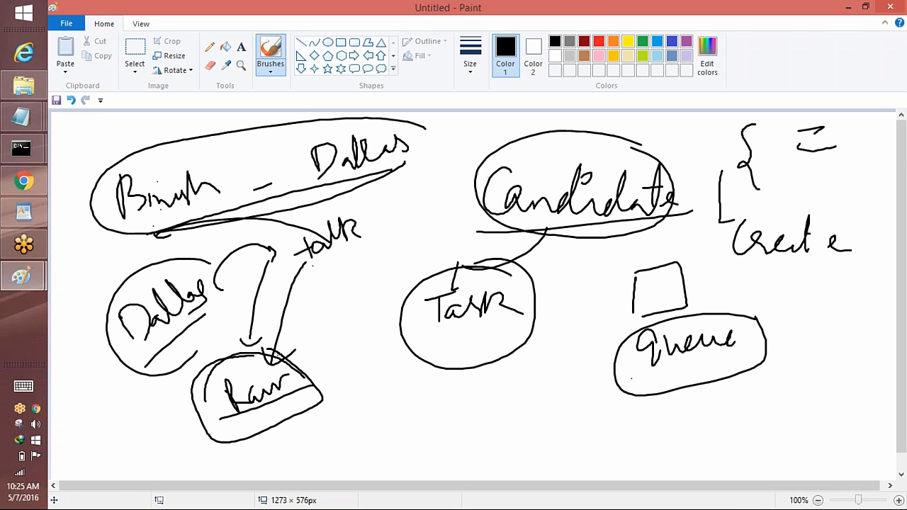
pyautogui.click(847, 7)
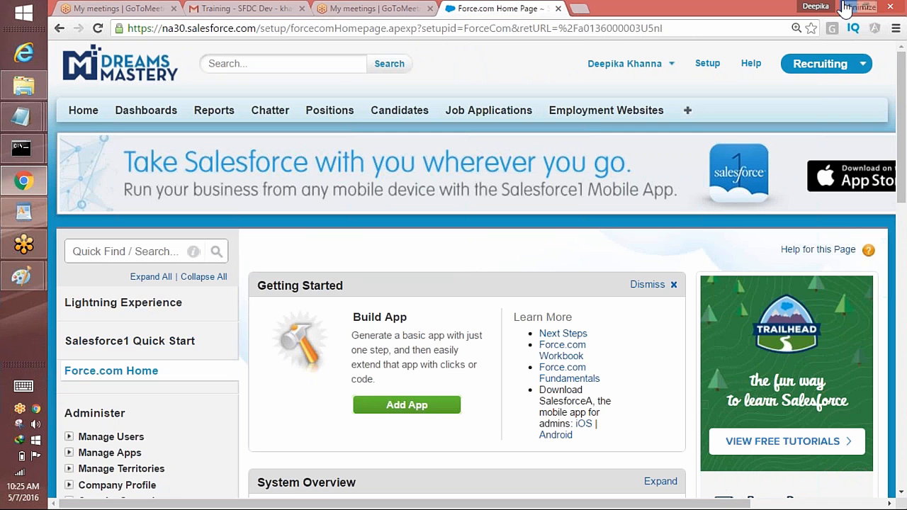
# Search 'workflo' in Setup Quick Find and open Workflow Rules' Understanding Workflow page.
pyautogui.click(710, 73)
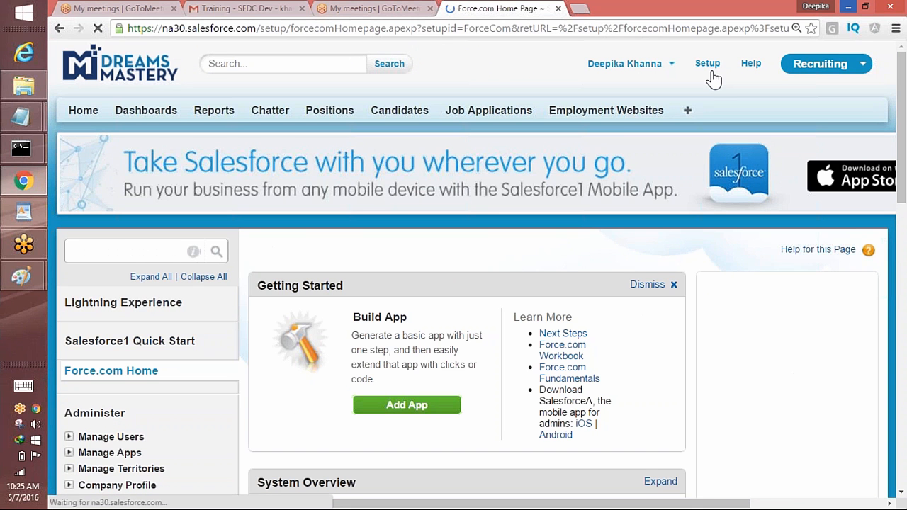
pyautogui.click(116, 253)
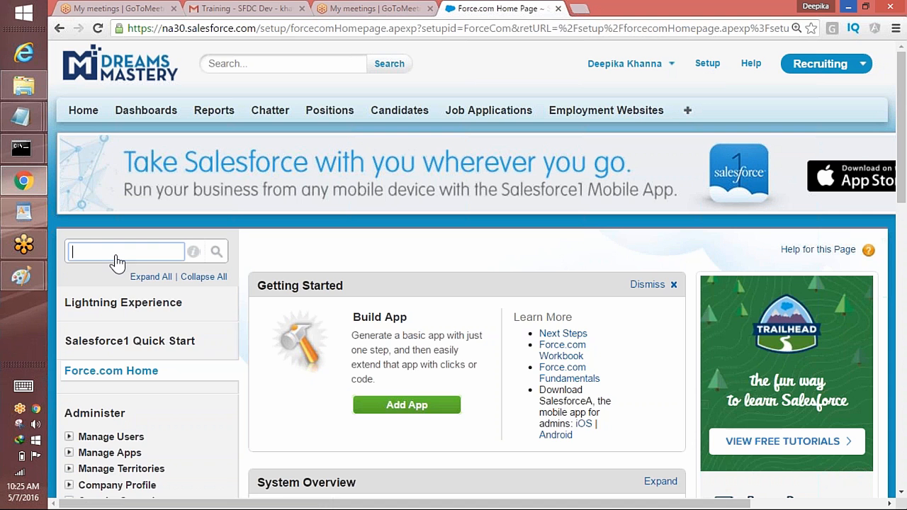
pyautogui.write('work')
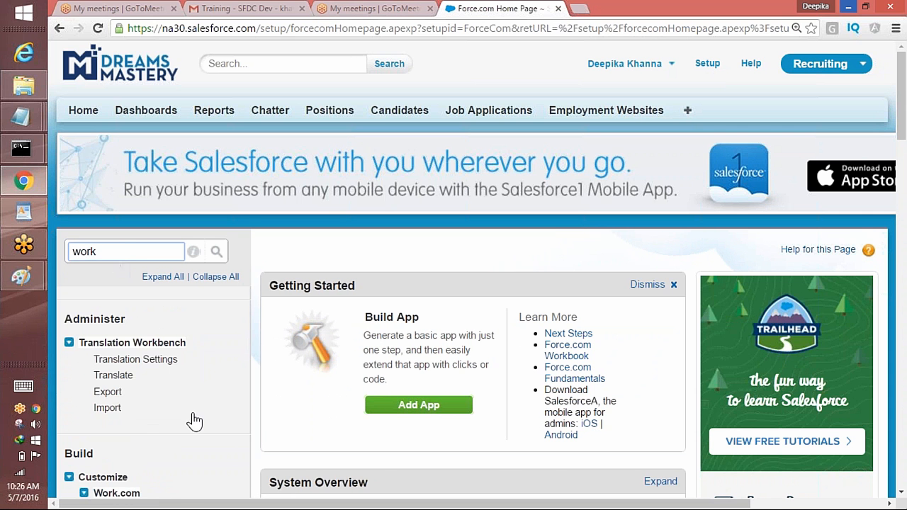
pyautogui.scroll(-2, 192, 421)
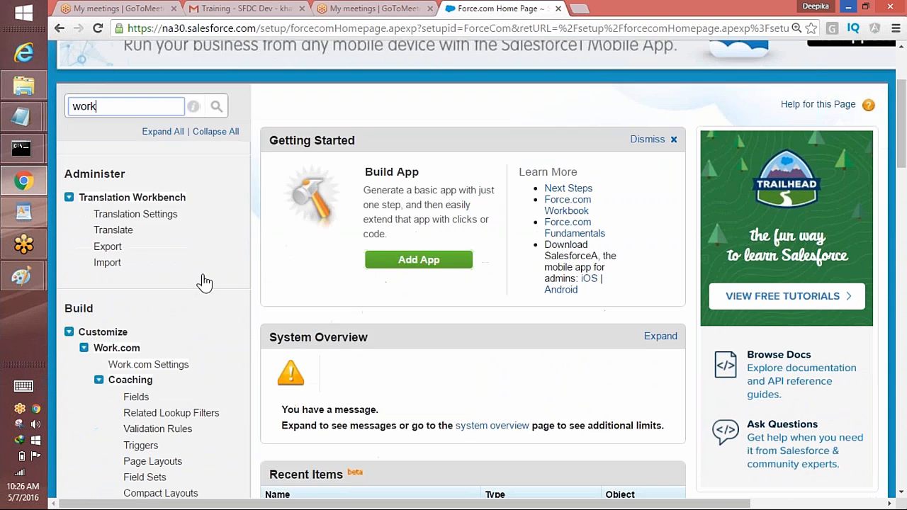
pyautogui.scroll(1, 212, 393)
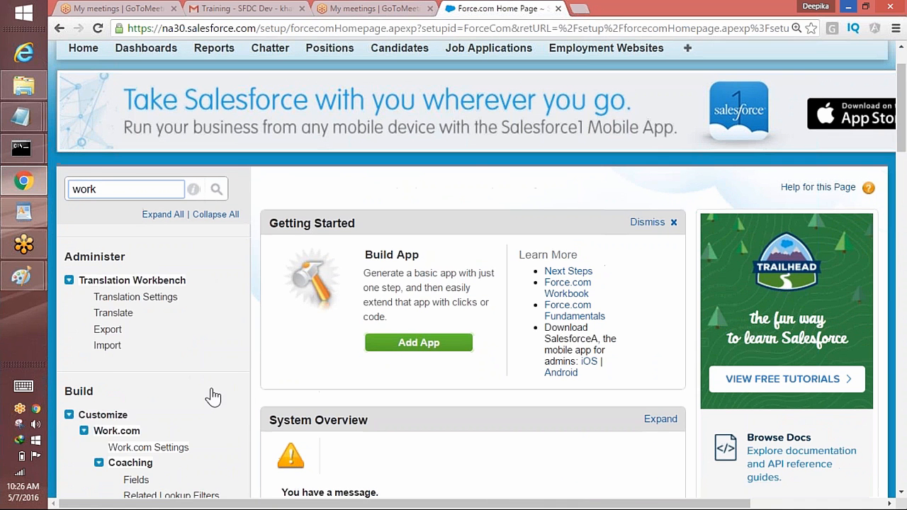
pyautogui.write('flo')
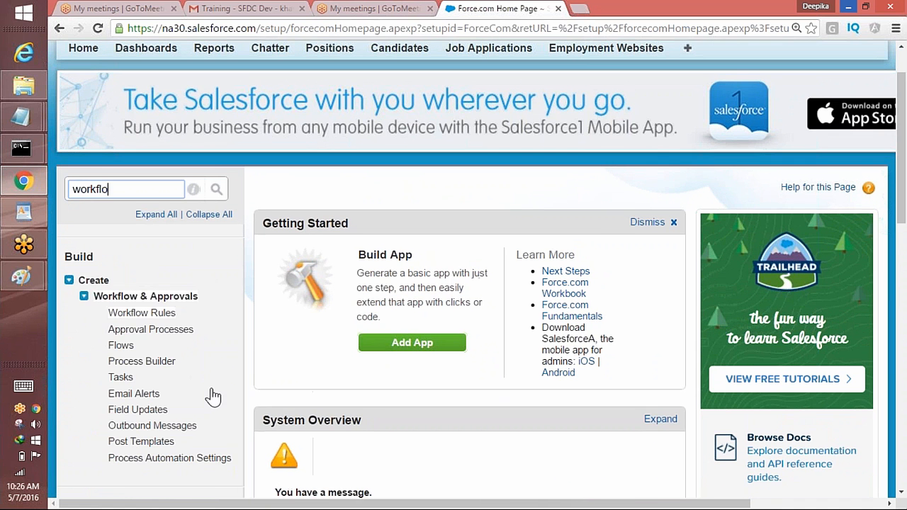
pyautogui.scroll(1, 170, 354)
pyautogui.click(157, 353)
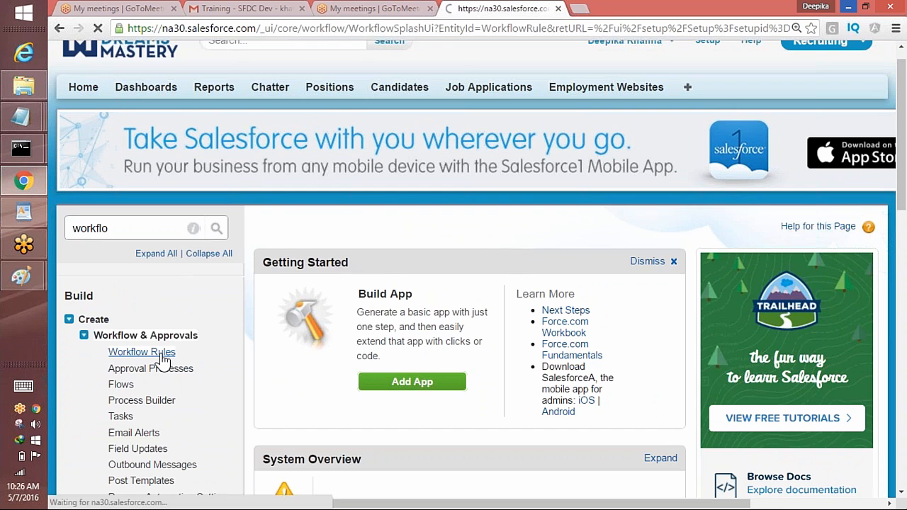
pyautogui.scroll(-4, 546, 395)
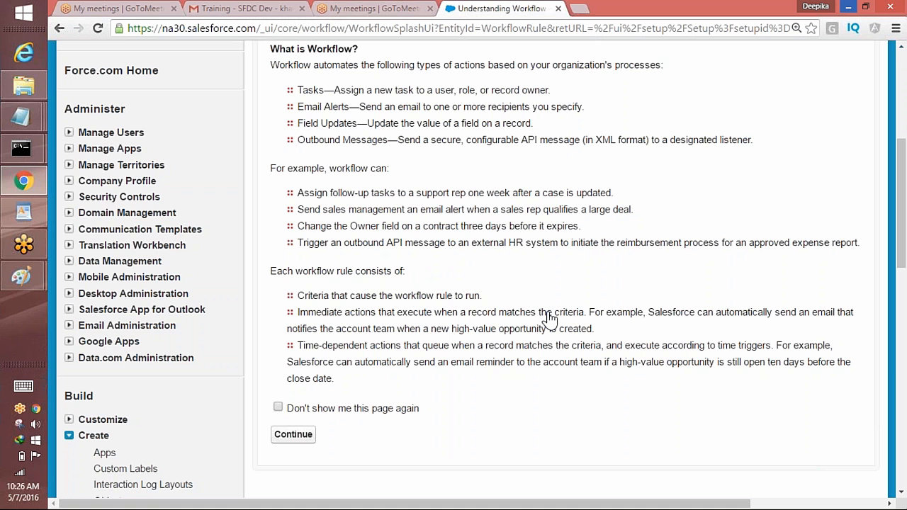
# Continue past the introduction and deactivate the 'Update the Country' rule.
pyautogui.click(294, 434)
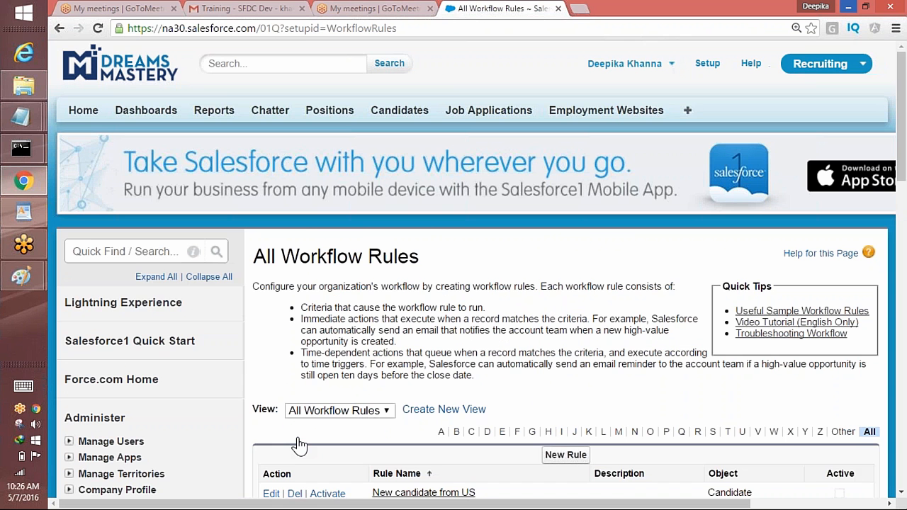
pyautogui.scroll(-2, 532, 229)
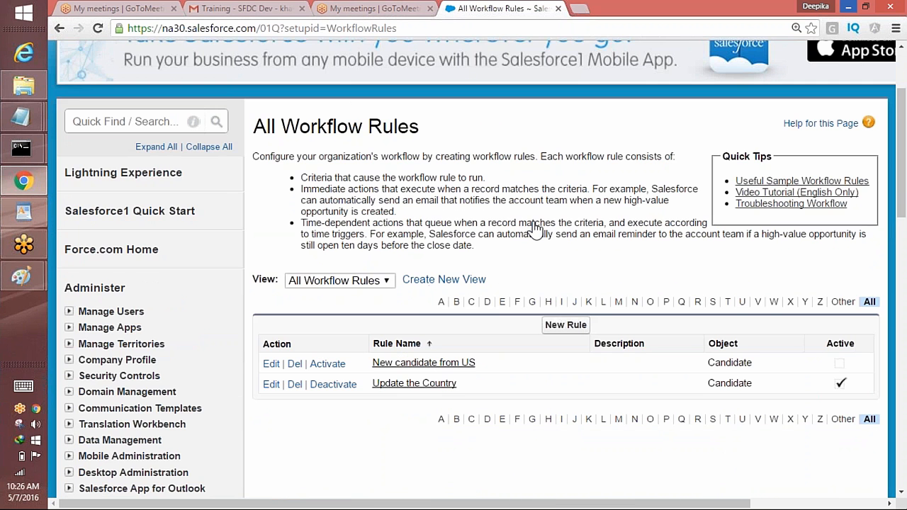
pyautogui.click(333, 384)
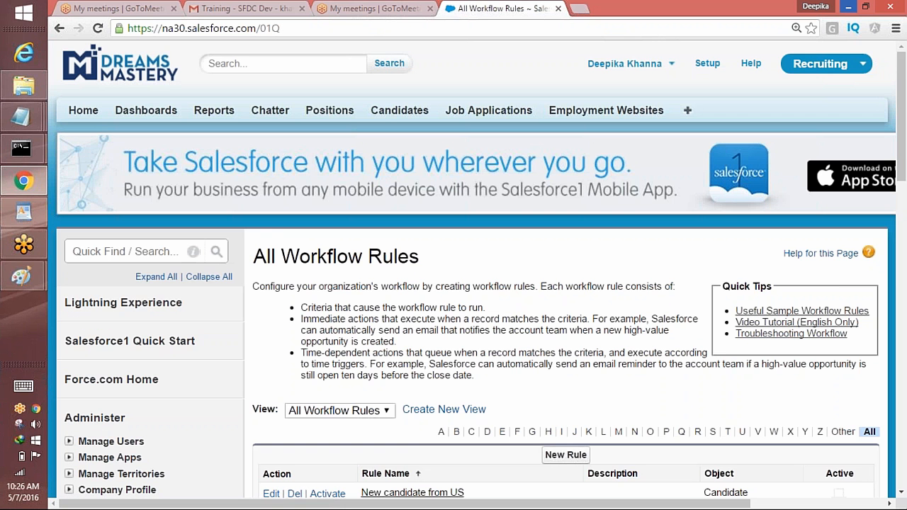
pyautogui.scroll(-2, 334, 385)
# Start a new workflow rule on the Candidate object.
pyautogui.click(565, 328)
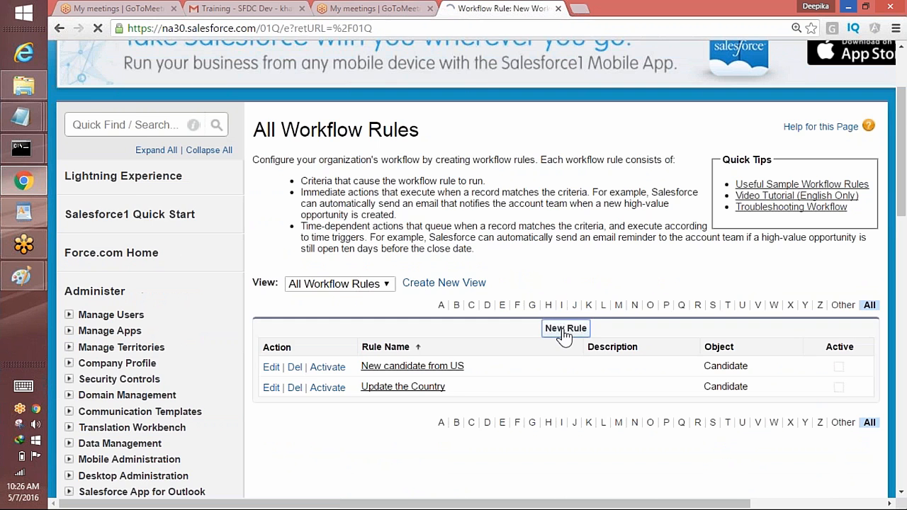
pyautogui.scroll(-1, 564, 337)
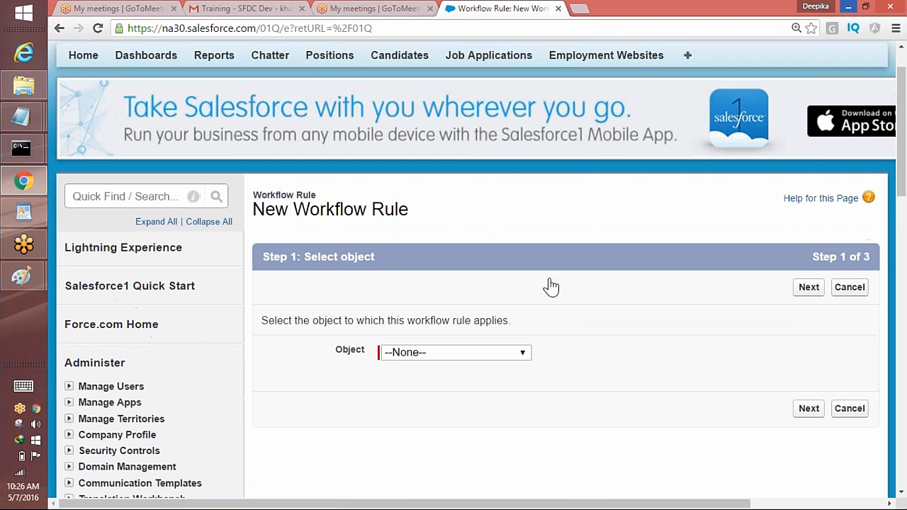
pyautogui.click(432, 342)
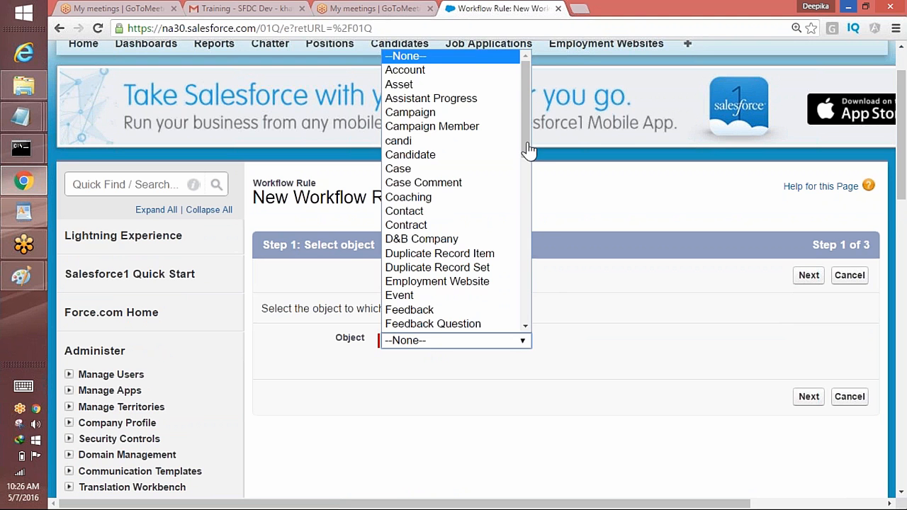
pyautogui.click(434, 155)
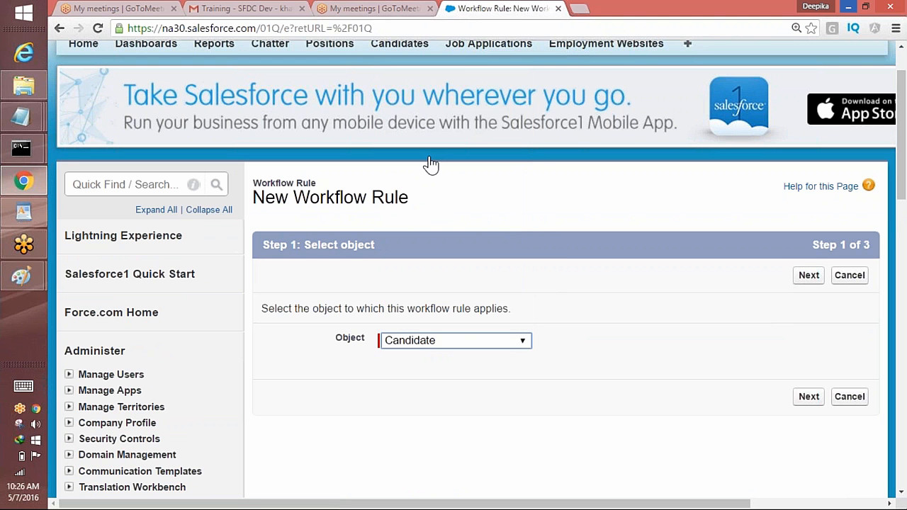
pyautogui.click(809, 399)
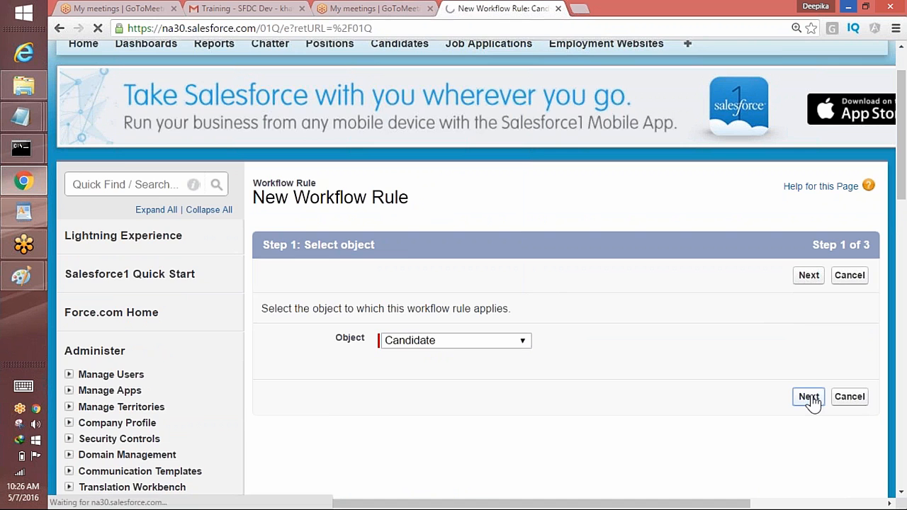
# Name the rule 'Assign a task for user'.
pyautogui.scroll(-2, 553, 297)
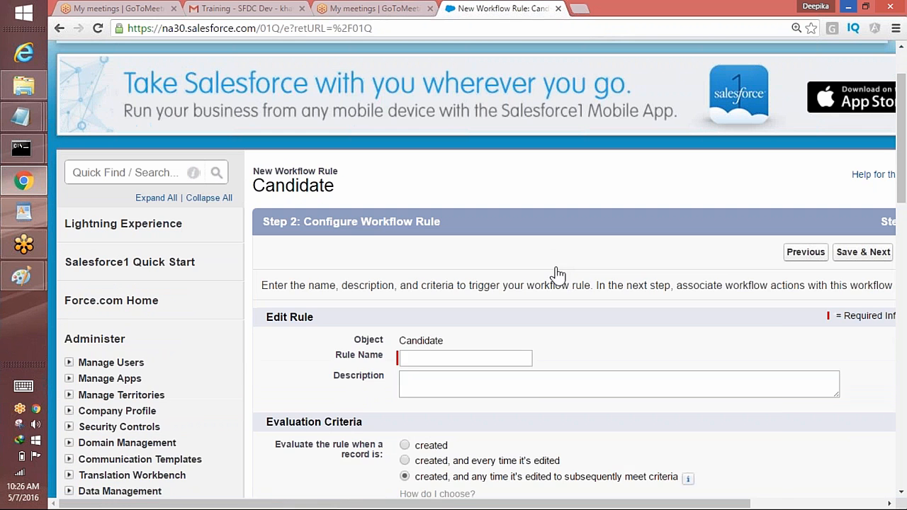
pyautogui.click(425, 360)
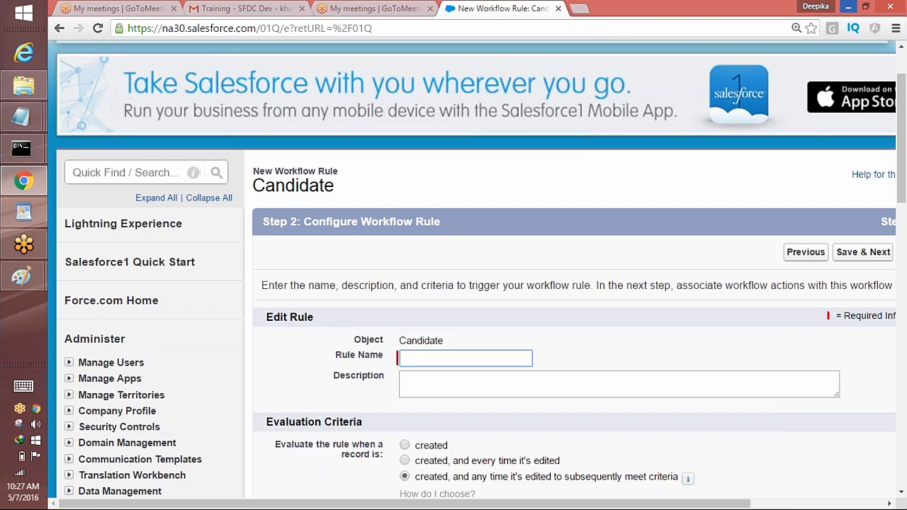
pyautogui.click(425, 360)
pyautogui.click(765, 329)
pyautogui.scroll(-2, 666, 206)
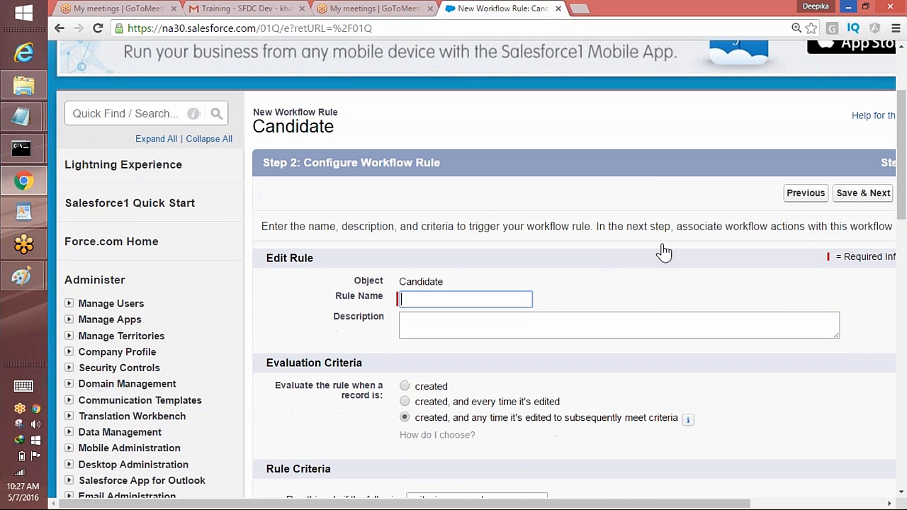
pyautogui.write('E')
pyautogui.press('BackSpace')
pyautogui.write('When a candid')
pyautogui.press('BackSpace')
pyautogui.press('BackSpace')
pyautogui.press('BackSpace')
pyautogui.press('BackSpace')
pyautogui.press('BackSpace')
pyautogui.press('BackSpace')
pyautogui.press('BackSpace')
pyautogui.press('BackSpace')
pyautogui.press('BackSpace')
pyautogui.press('BackSpace')
pyautogui.press('BackSpace')
pyautogui.press('BackSpace')
pyautogui.press('BackSpace')
pyautogui.write('Assign a taks')
pyautogui.press('BackSpace')
pyautogui.press('BackSpace')
pyautogui.press('BackSpace')
pyautogui.write('sk fr')
pyautogui.press('BackSpace')
pyautogui.write('or user')
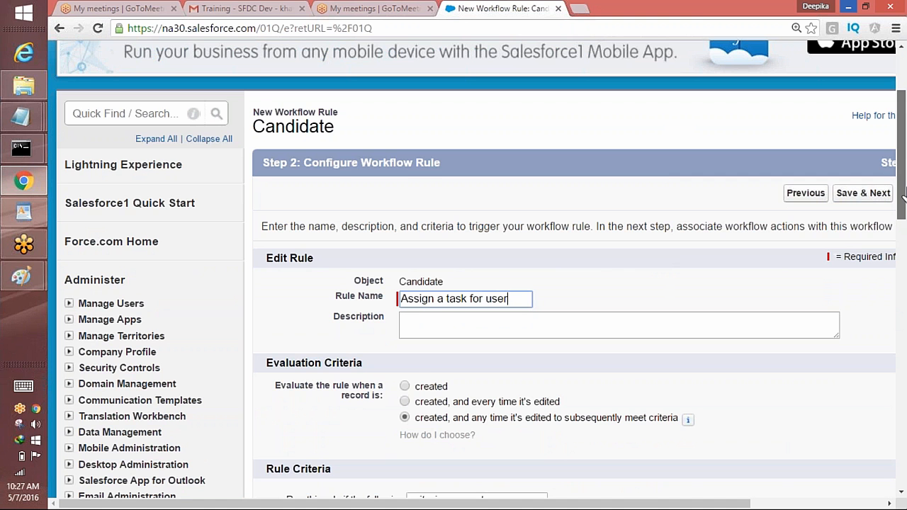
# Set the rule criterion to Candidate: State equals Texas.
pyautogui.scroll(-4, 894, 212)
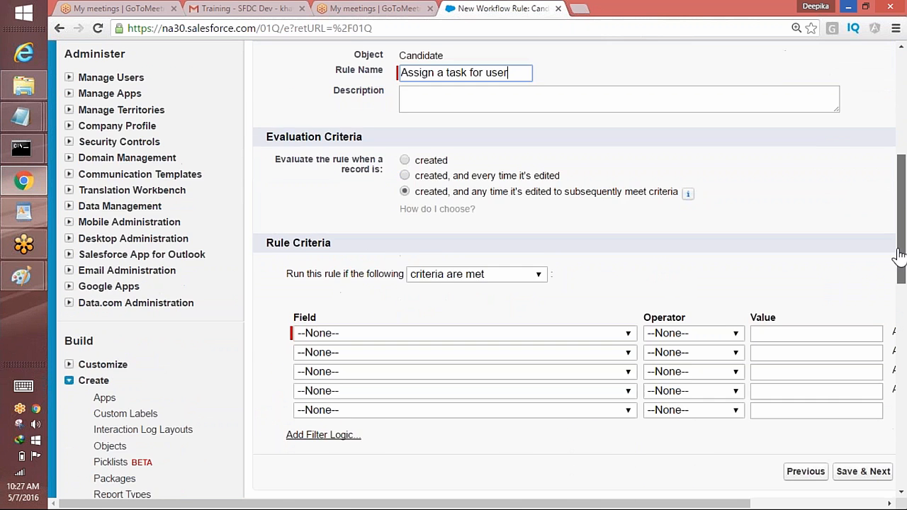
pyautogui.click(399, 297)
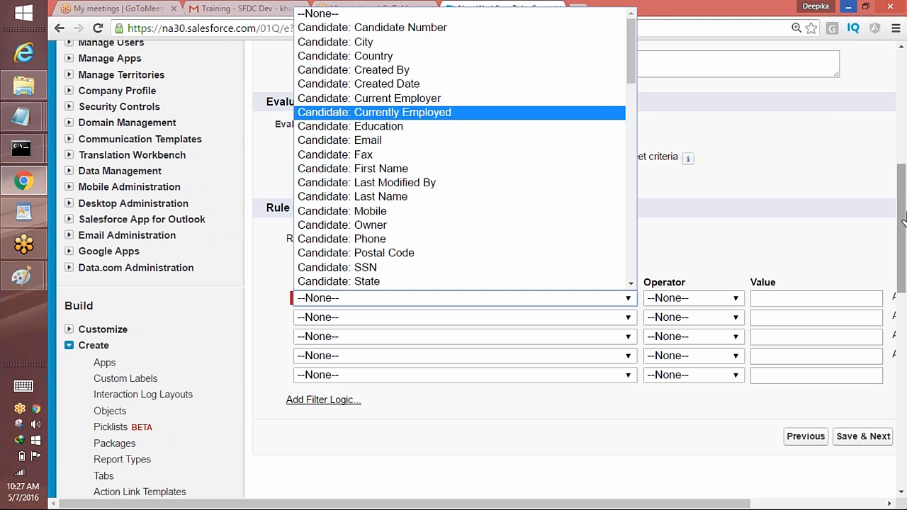
pyautogui.scroll(1, 885, 206)
pyautogui.click(532, 383)
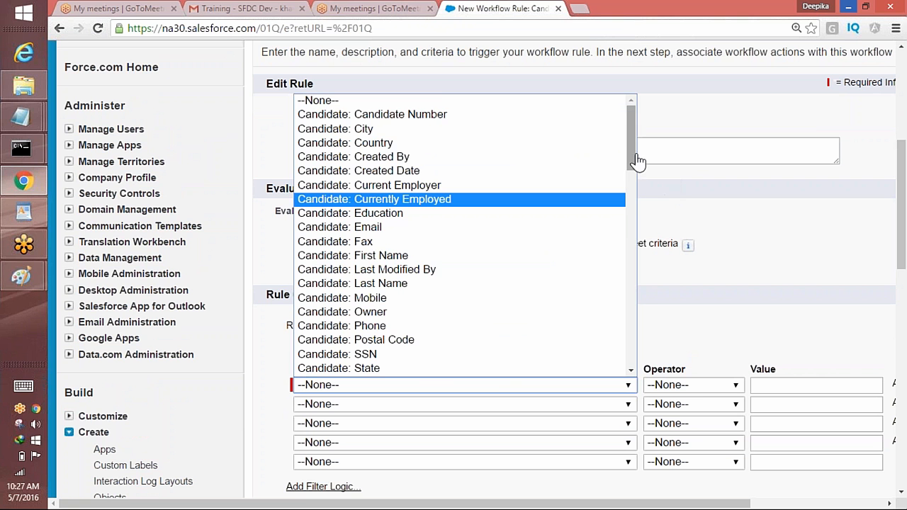
pyautogui.moveTo(633, 157); pyautogui.dragTo(636, 200)
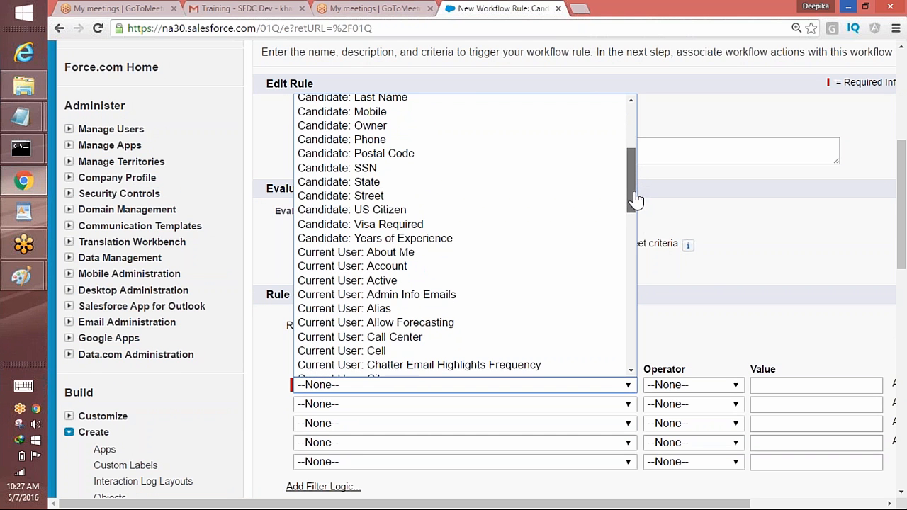
pyautogui.click(342, 186)
pyautogui.click(703, 386)
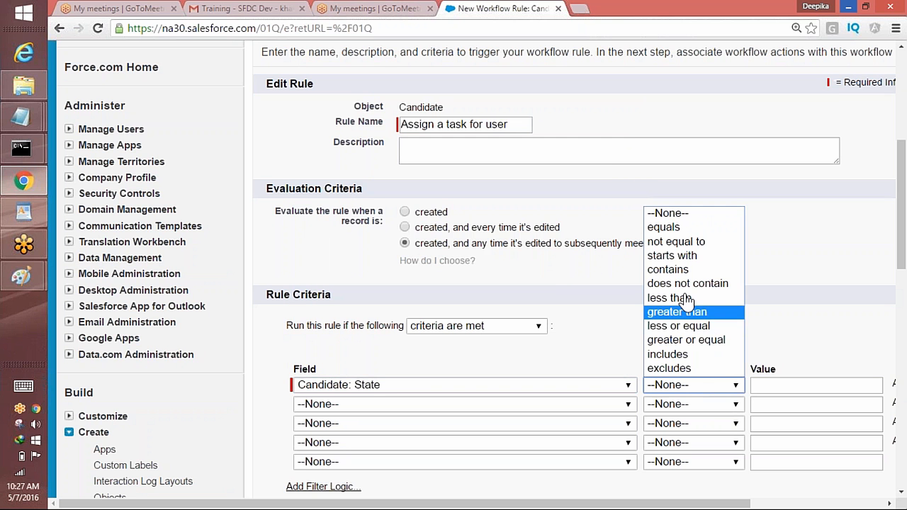
pyautogui.click(679, 228)
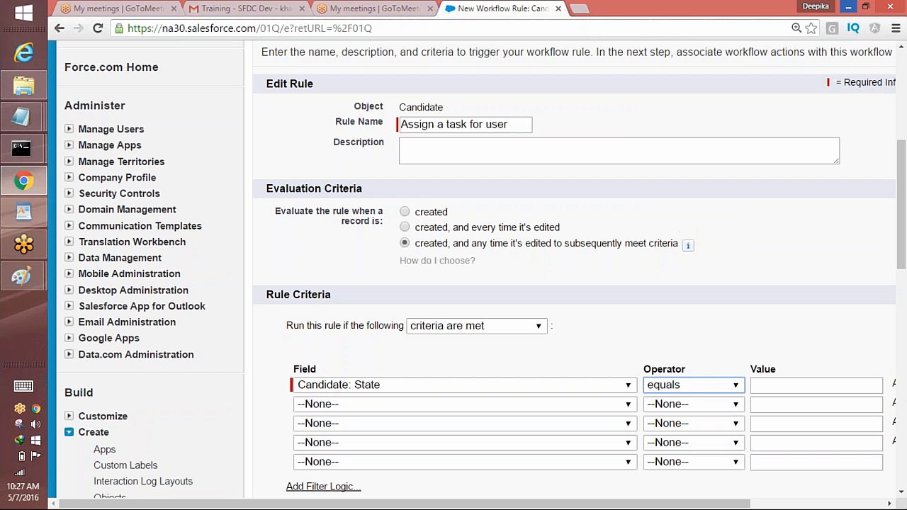
pyautogui.click(764, 384)
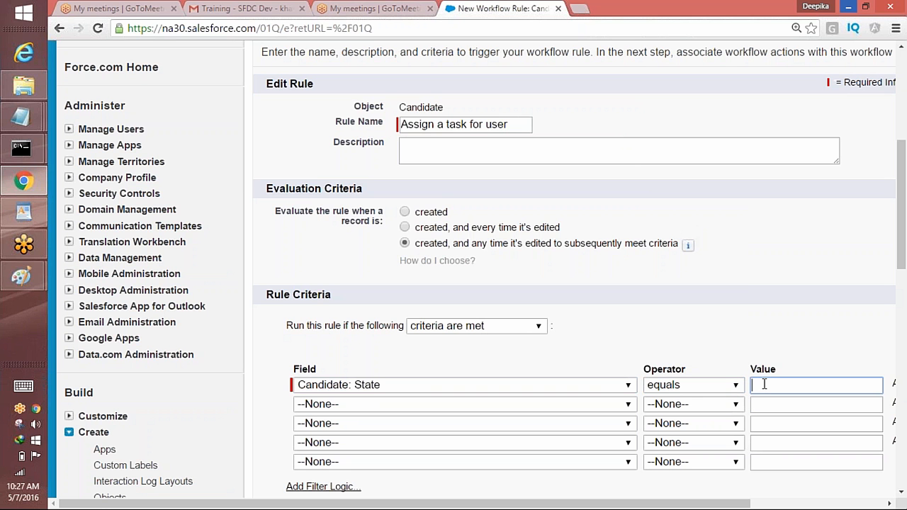
pyautogui.write('Texas')
pyautogui.scroll(-3, 836, 358)
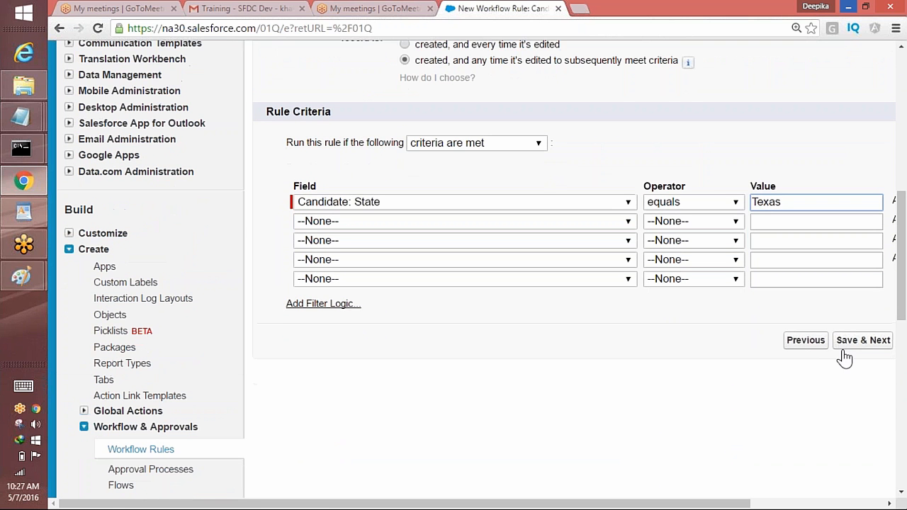
# Save the rule, check its State EQUALS Texas criteria, and add a New Task immediate action.
pyautogui.click(856, 345)
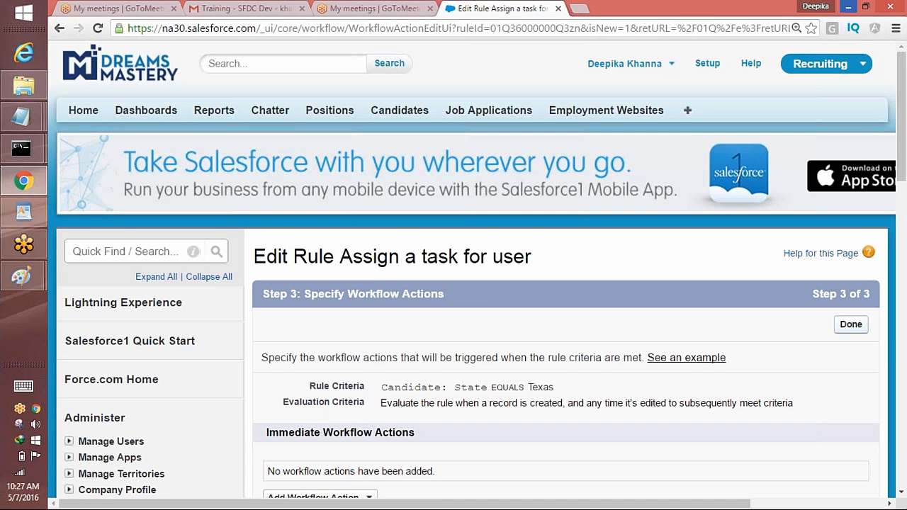
pyautogui.moveTo(900, 142); pyautogui.dragTo(900, 212)
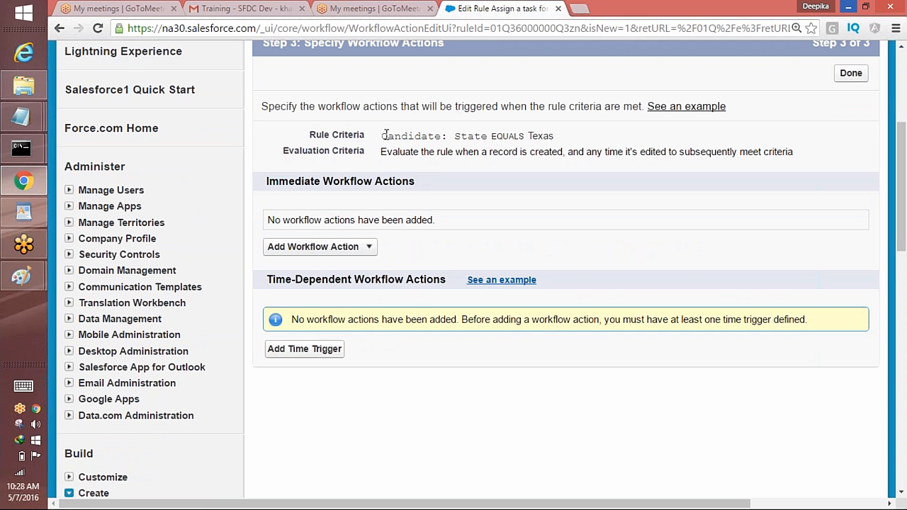
pyautogui.moveTo(386, 135); pyautogui.dragTo(558, 135)
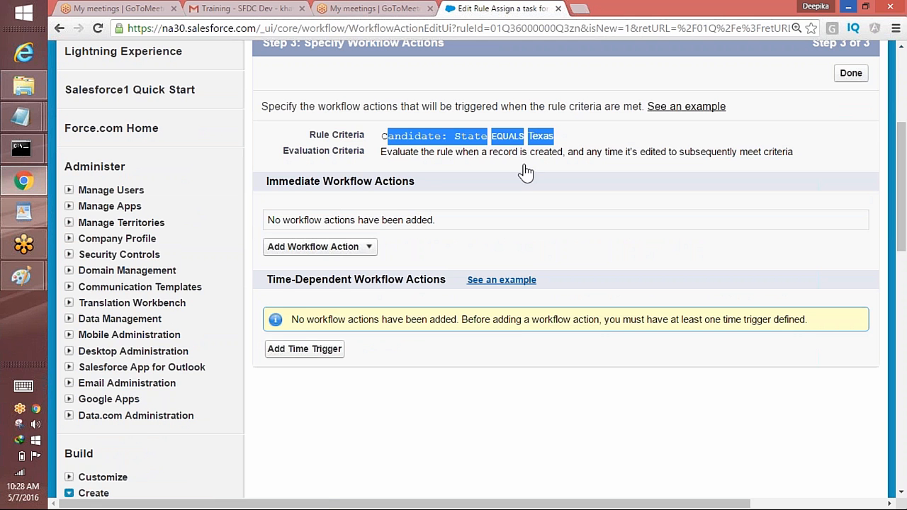
pyautogui.click(365, 246)
pyautogui.click(298, 265)
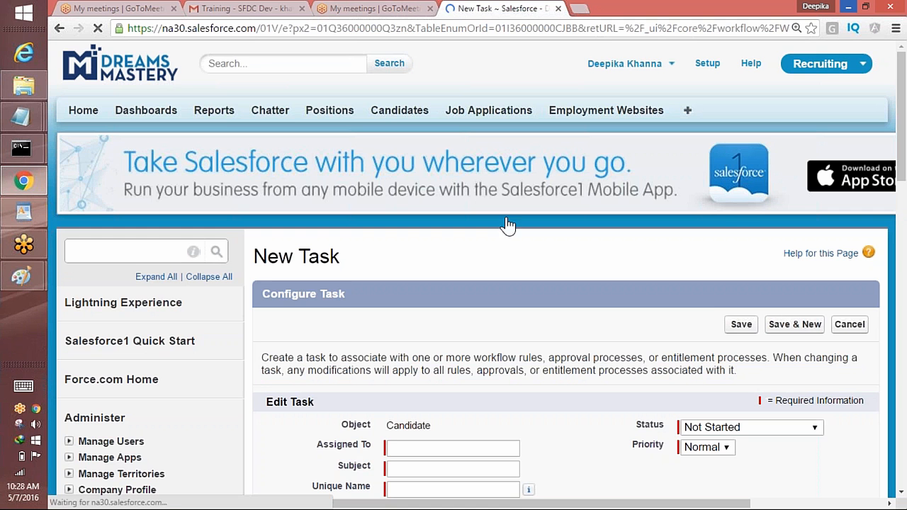
# Browse the Assigned To lookup's User, Role and Owner lists, then assign the task to a user.
pyautogui.moveTo(904, 152); pyautogui.dragTo(903, 247)
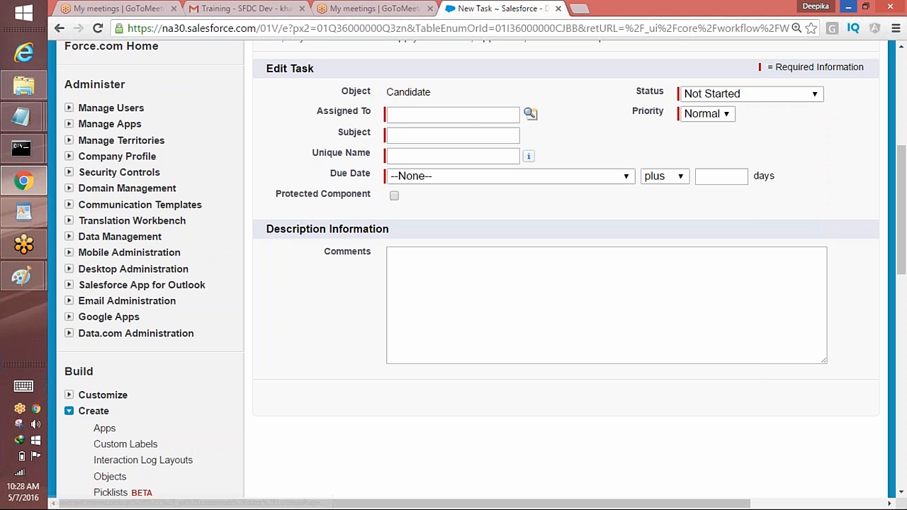
pyautogui.click(416, 116)
pyautogui.click(530, 114)
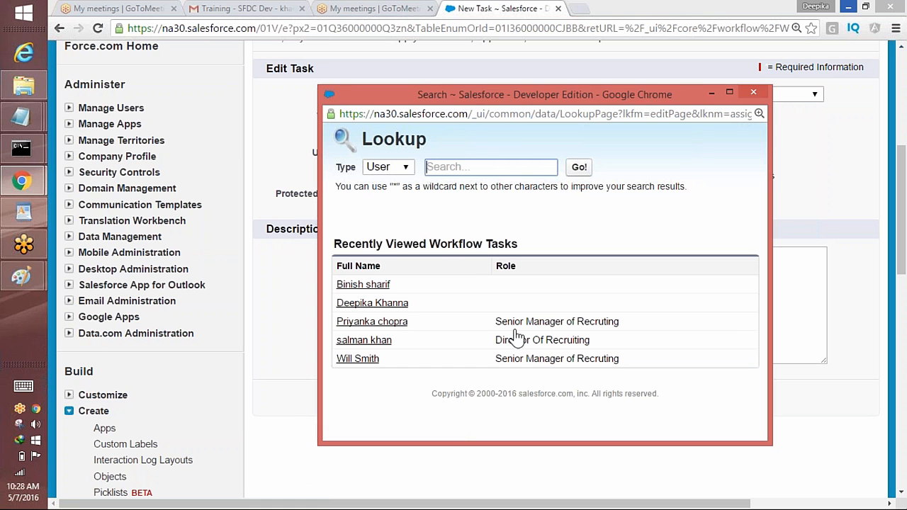
pyautogui.click(388, 167)
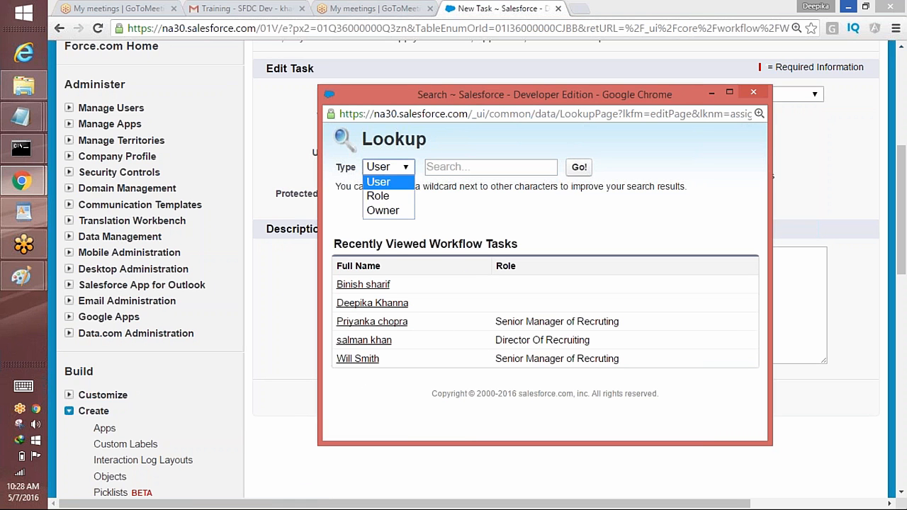
pyautogui.click(377, 196)
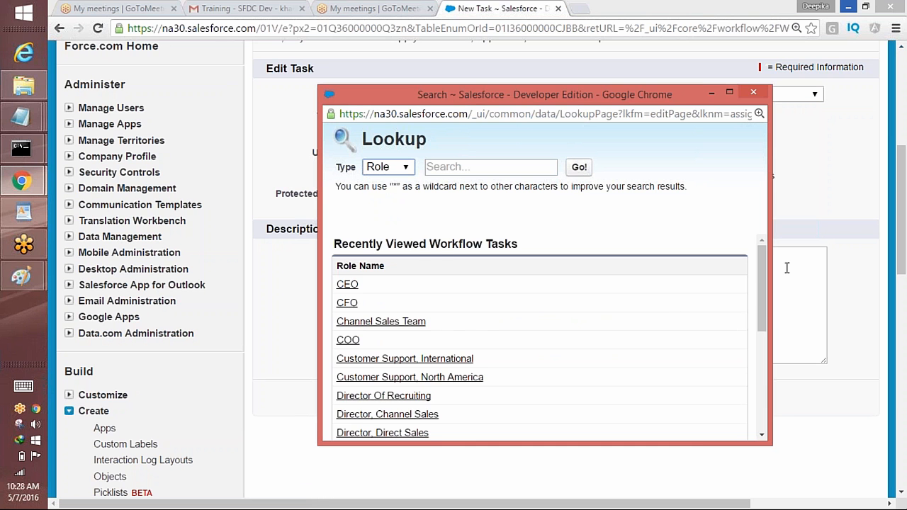
pyautogui.moveTo(762, 290)
pyautogui.mouseDown()
pyautogui.moveTo(754, 348)
pyautogui.moveTo(762, 280)
pyautogui.mouseUp()
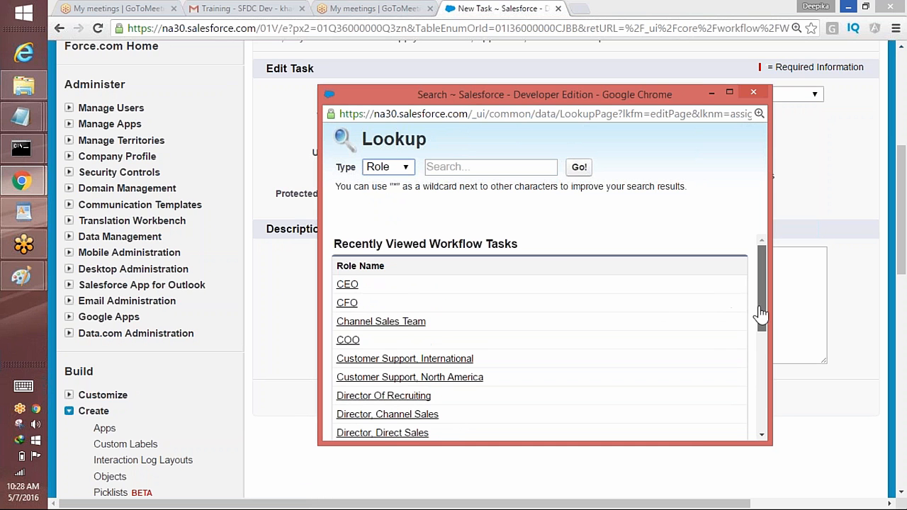
pyautogui.moveTo(764, 324); pyautogui.dragTo(756, 408)
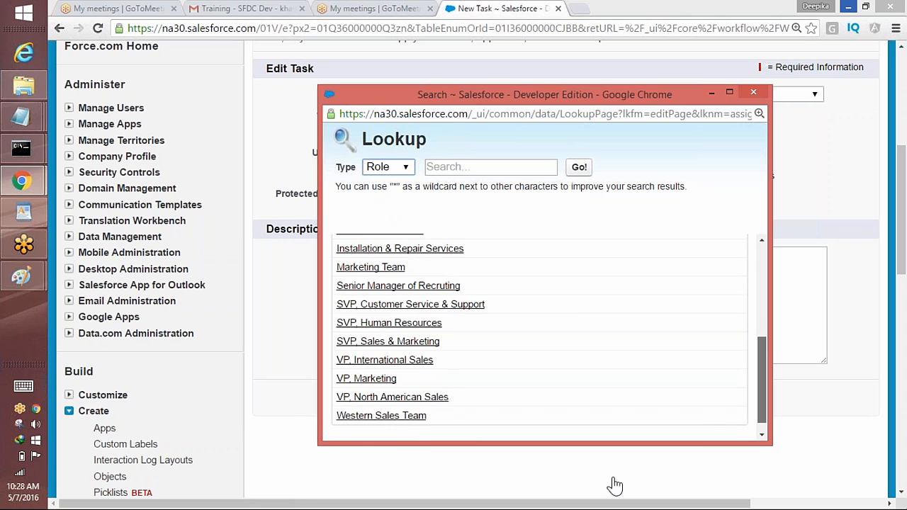
pyautogui.click(389, 170)
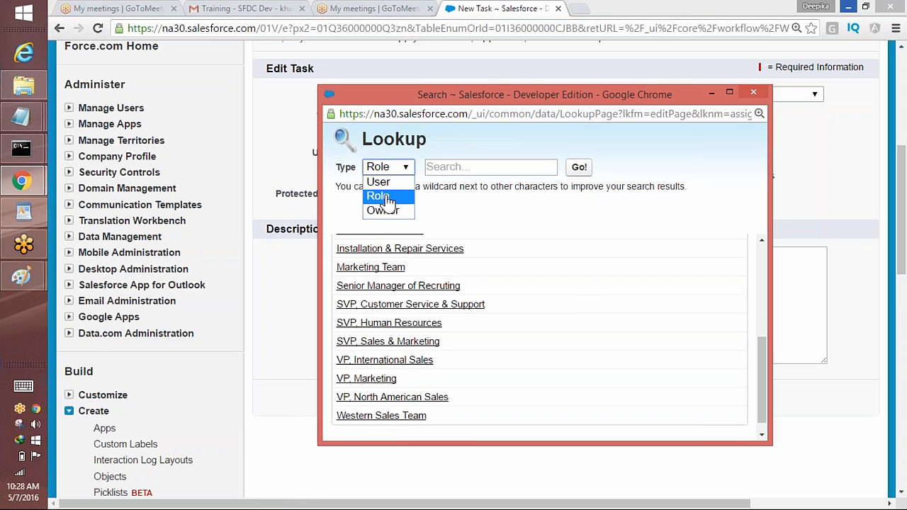
pyautogui.click(386, 210)
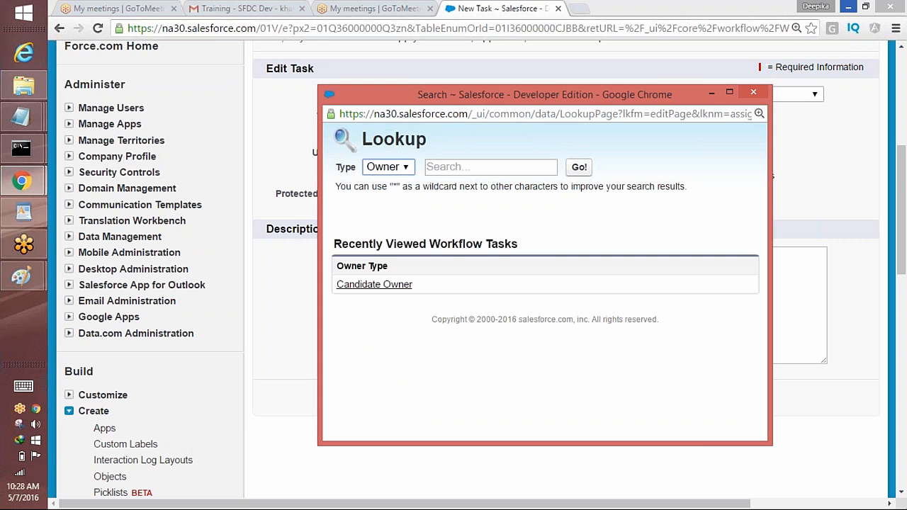
pyautogui.click(394, 170)
pyautogui.click(383, 184)
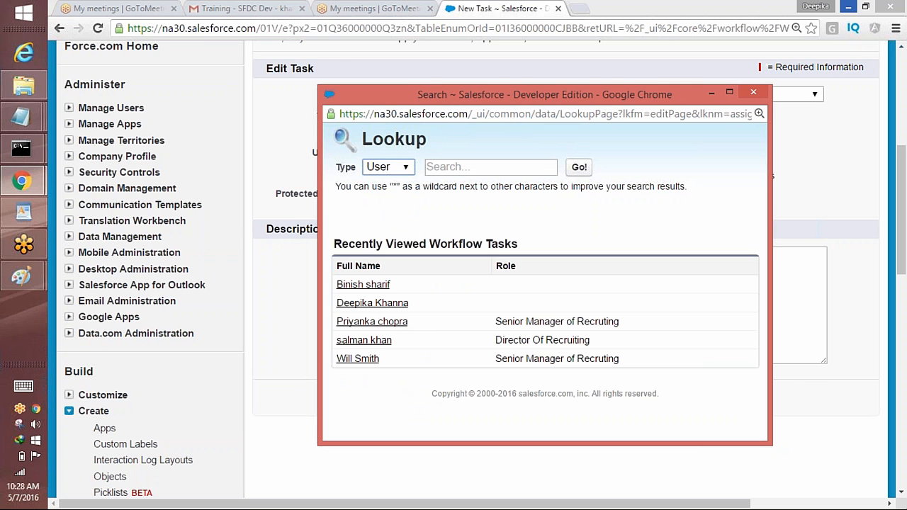
pyautogui.click(372, 321)
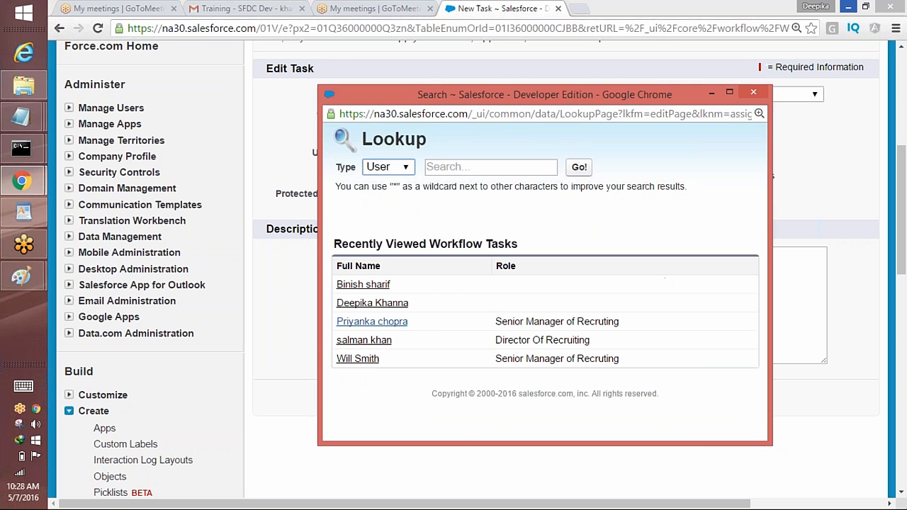
pyautogui.click(396, 327)
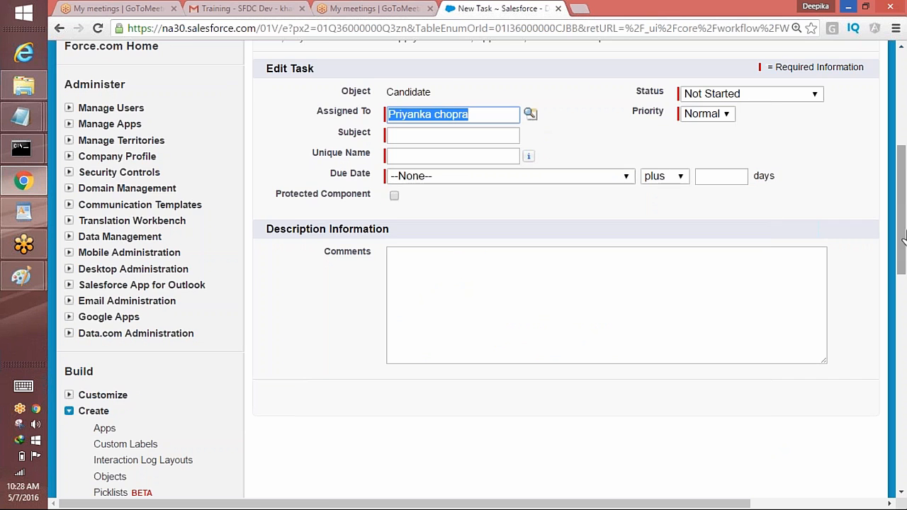
# Enter the subject 'Communicate with the candidate over phone' so the Unique Name auto-fills.
pyautogui.moveTo(903, 266); pyautogui.dragTo(904, 198)
pyautogui.scroll(-2, 488, 265)
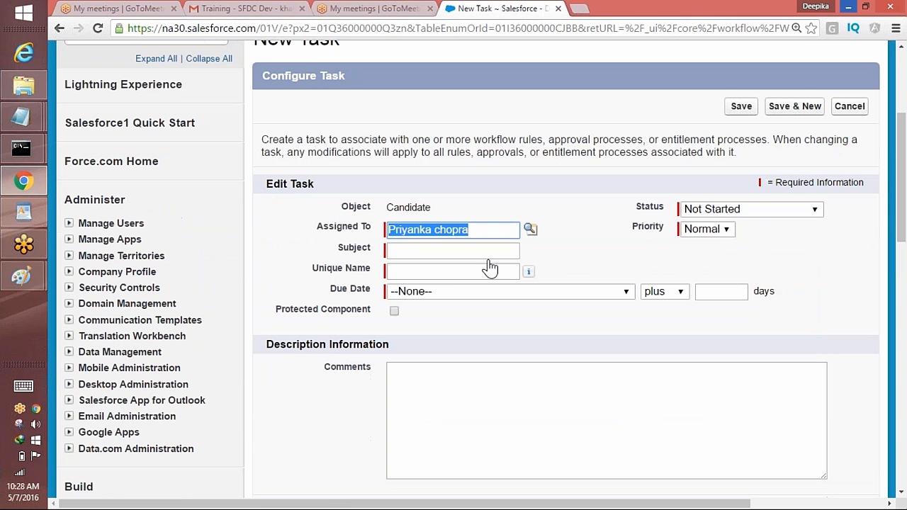
pyautogui.click(414, 249)
pyautogui.click(445, 251)
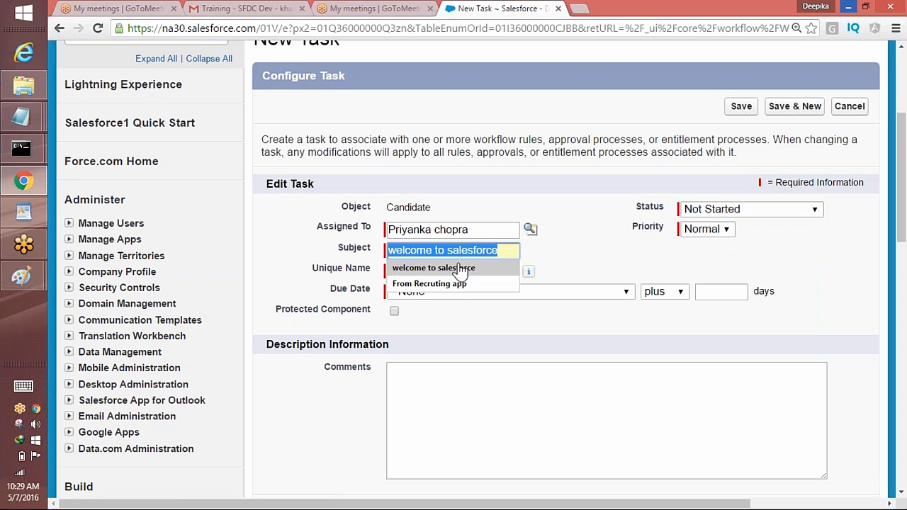
pyautogui.press('Escape')
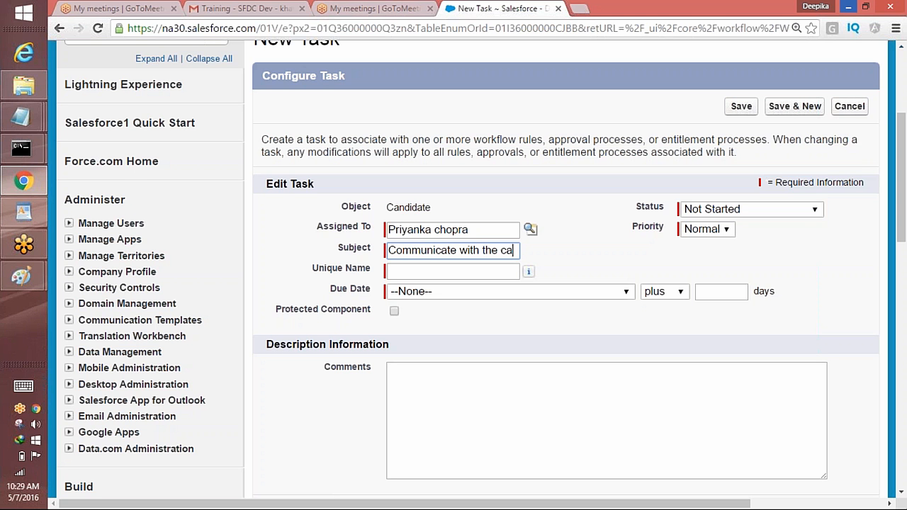
pyautogui.write('ndidate o')
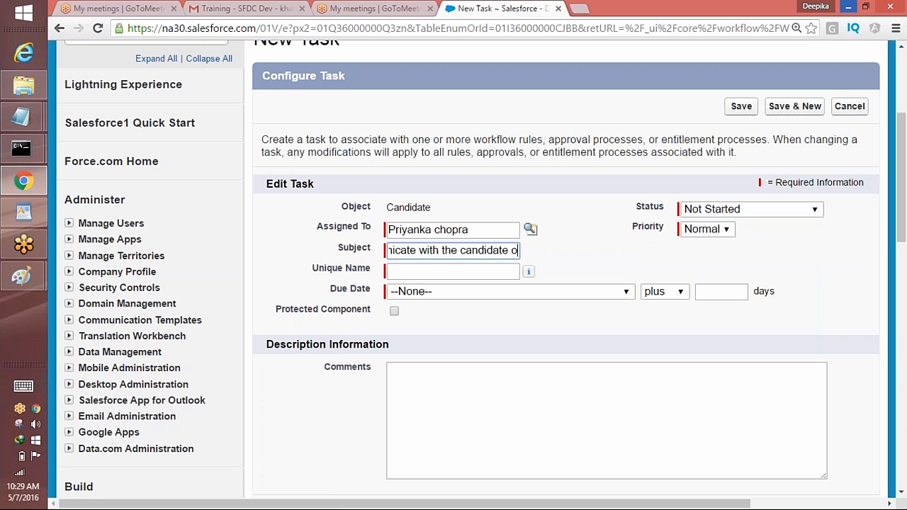
pyautogui.write('ver phone')
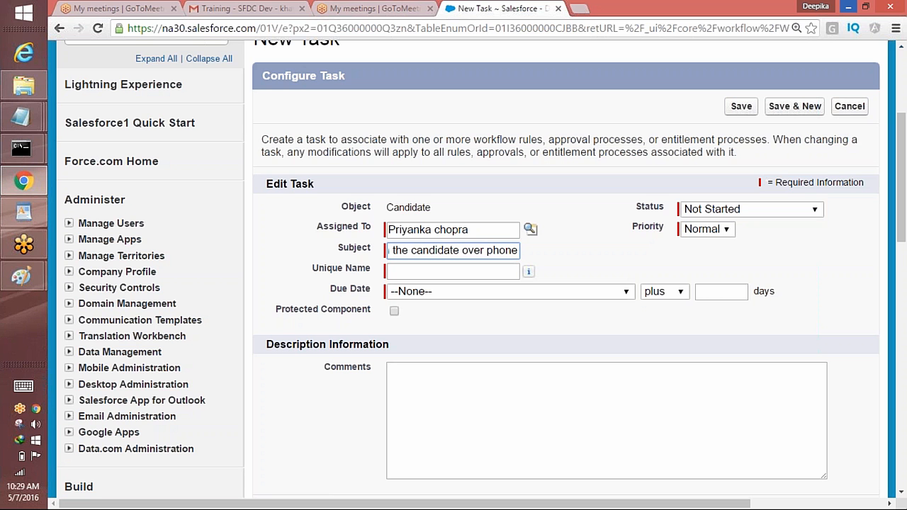
pyautogui.press('Tab')
# Set the due date to Candidate: Created Date plus 5 days.
pyautogui.click(472, 293)
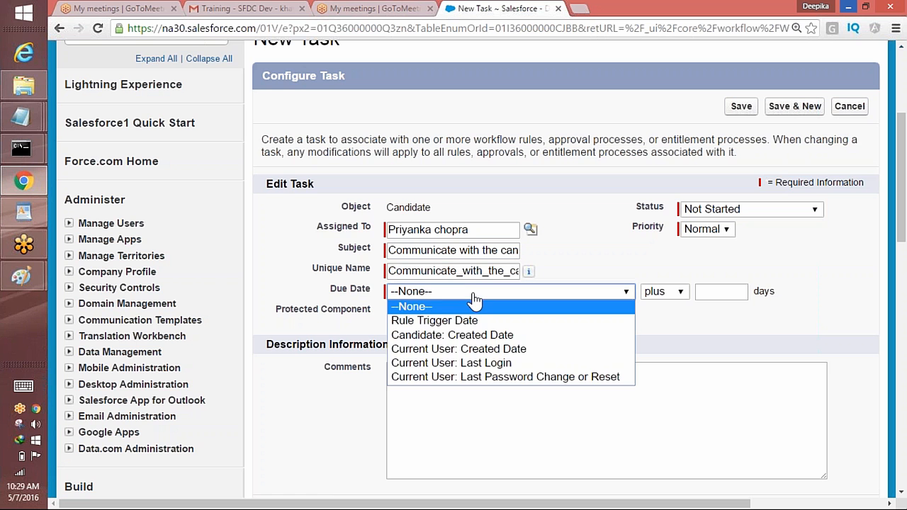
pyautogui.click(489, 338)
pyautogui.click(712, 290)
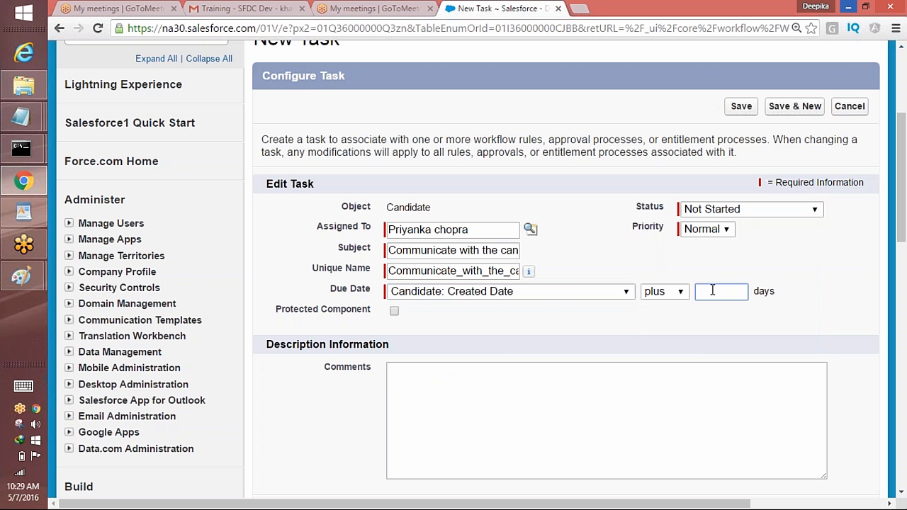
pyautogui.click(696, 348)
# Leave the task at Normal priority with status Not Started.
pyautogui.click(798, 213)
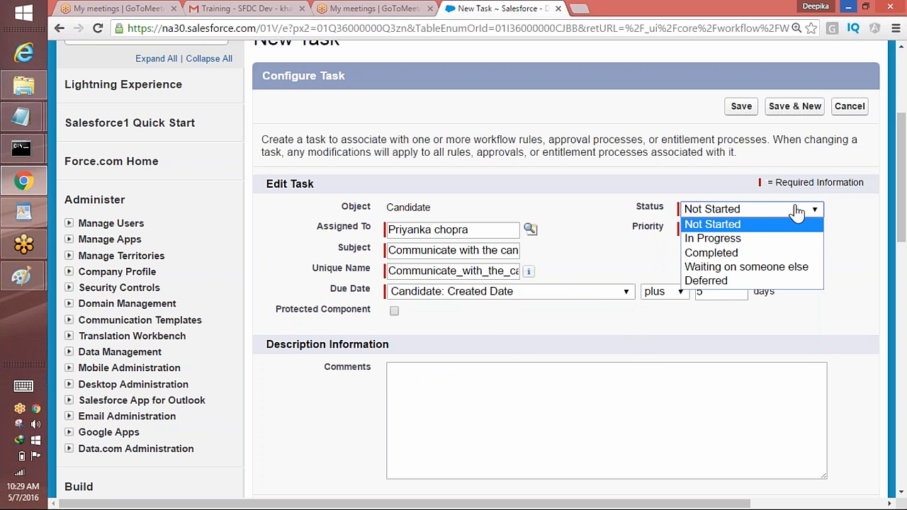
pyautogui.click(739, 238)
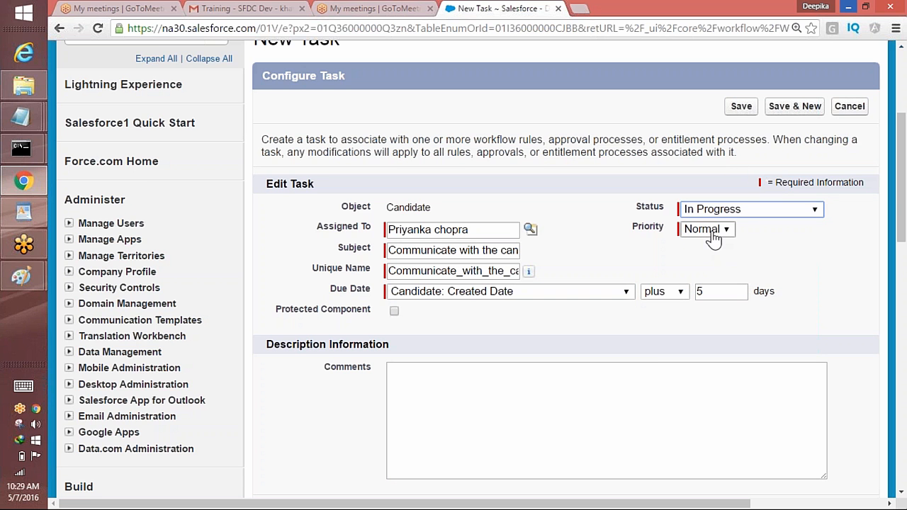
pyautogui.click(716, 231)
pyautogui.click(705, 261)
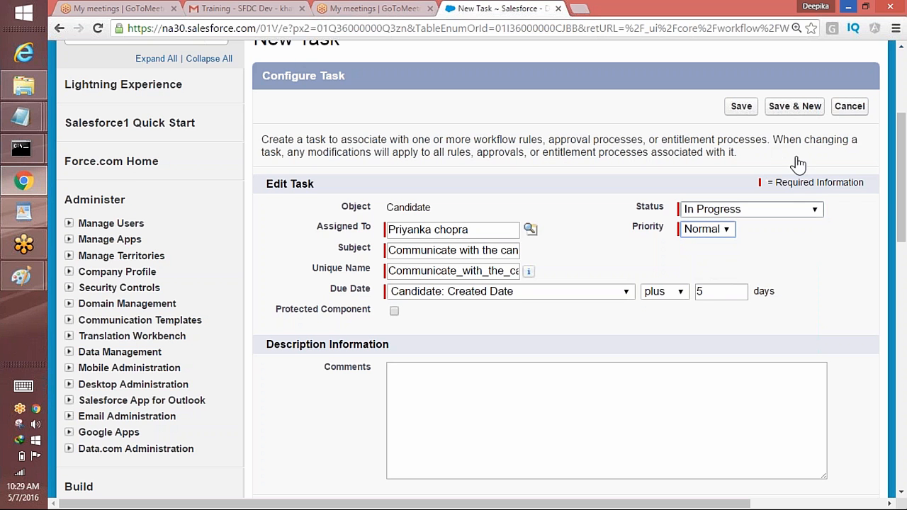
pyautogui.click(779, 209)
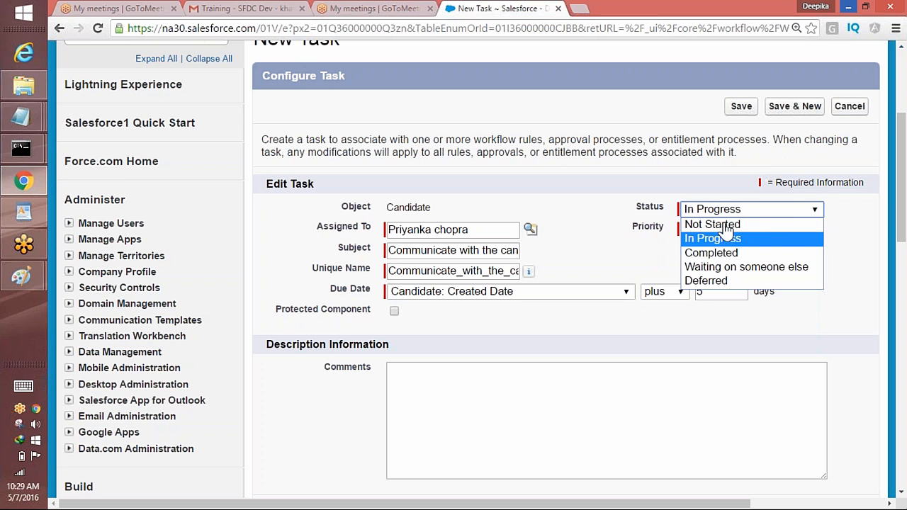
pyautogui.click(709, 221)
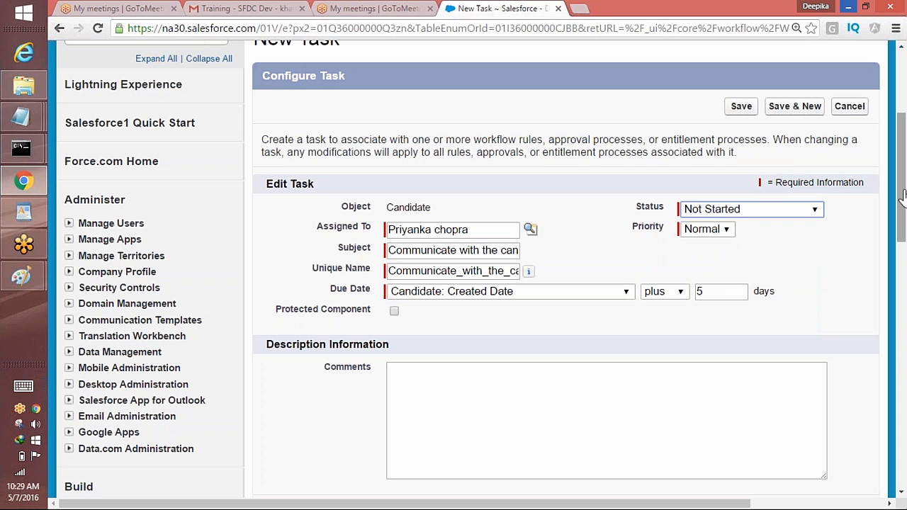
pyautogui.moveTo(901, 197); pyautogui.dragTo(901, 135)
# Save the phone-call task and review the rule's State EQUALS Texas criteria on Step 3.
pyautogui.click(743, 176)
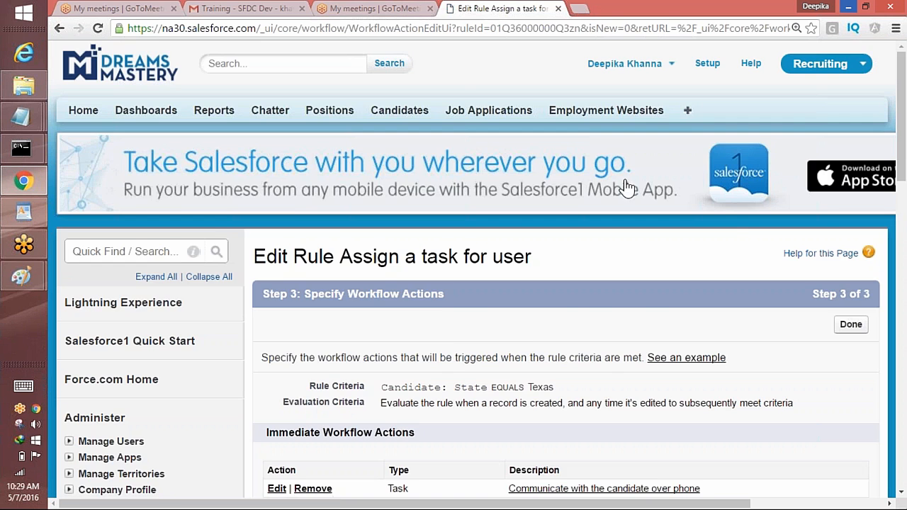
pyautogui.moveTo(904, 122); pyautogui.dragTo(903, 185)
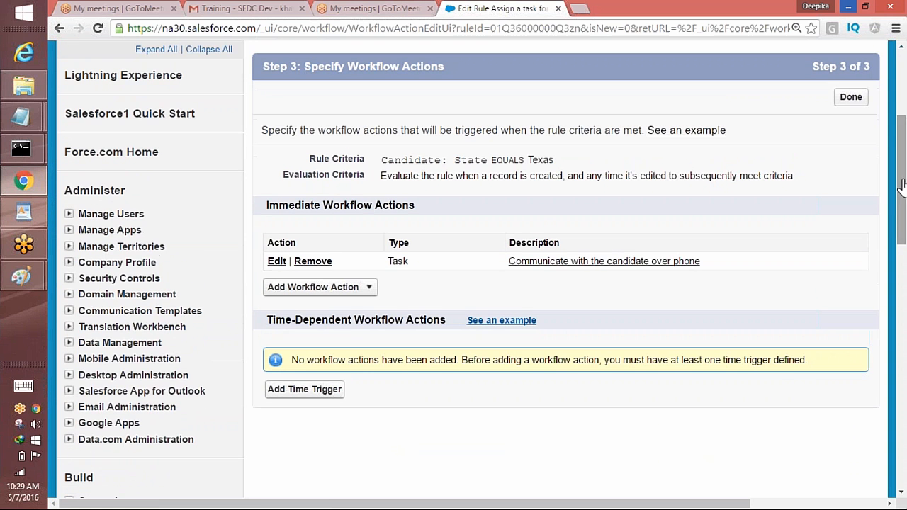
pyautogui.moveTo(460, 152); pyautogui.dragTo(518, 160)
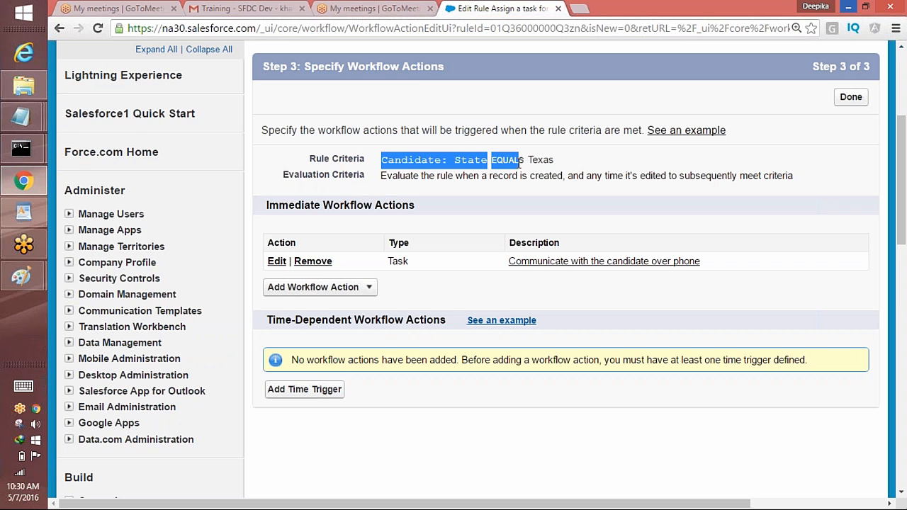
pyautogui.moveTo(454, 160); pyautogui.dragTo(540, 160)
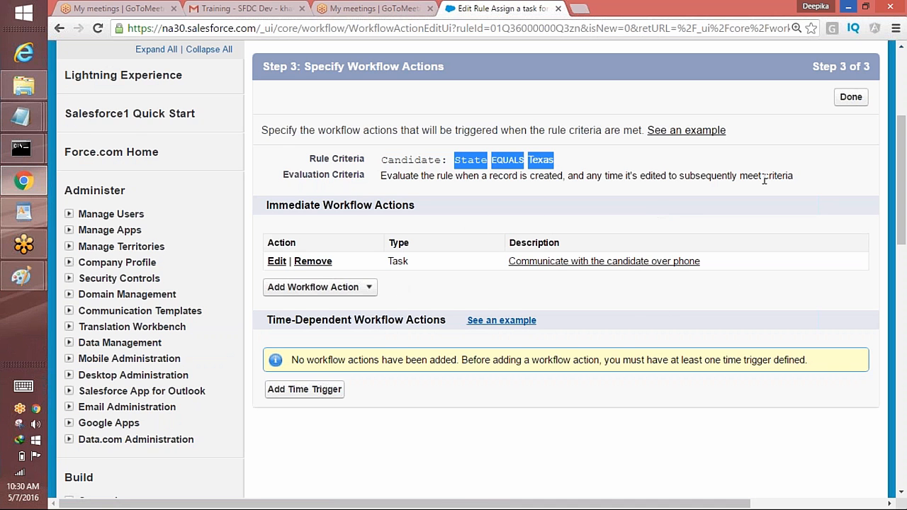
# Finish Step 3 and activate the 'Assign a task for user' workflow rule, reviewing its detail page.
pyautogui.click(851, 96)
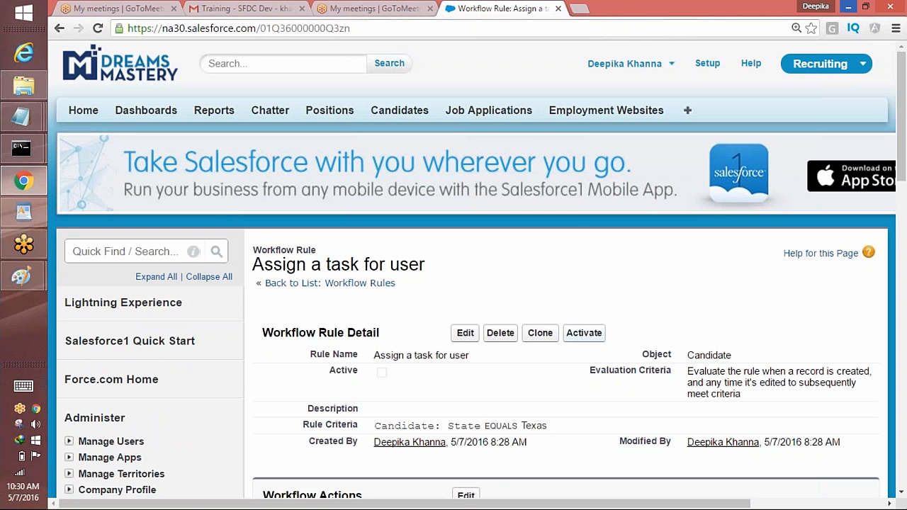
pyautogui.click(584, 333)
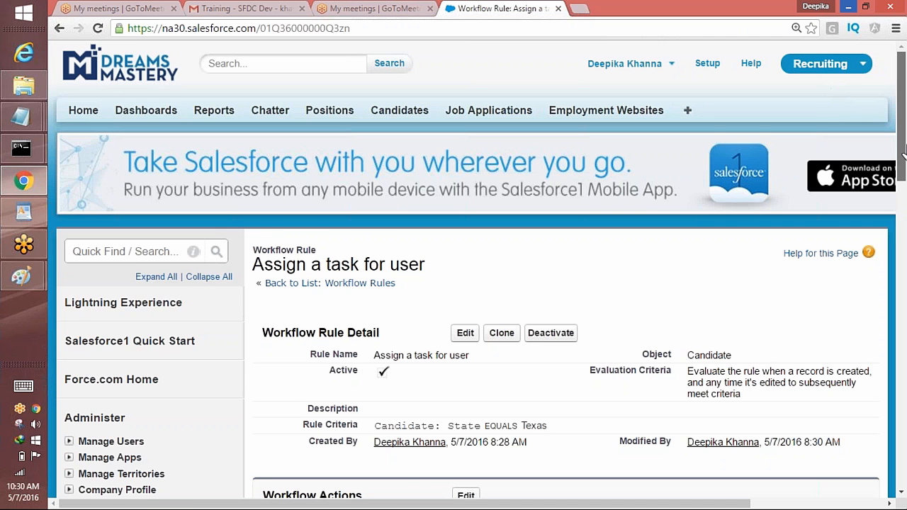
pyautogui.scroll(-2, 898, 165)
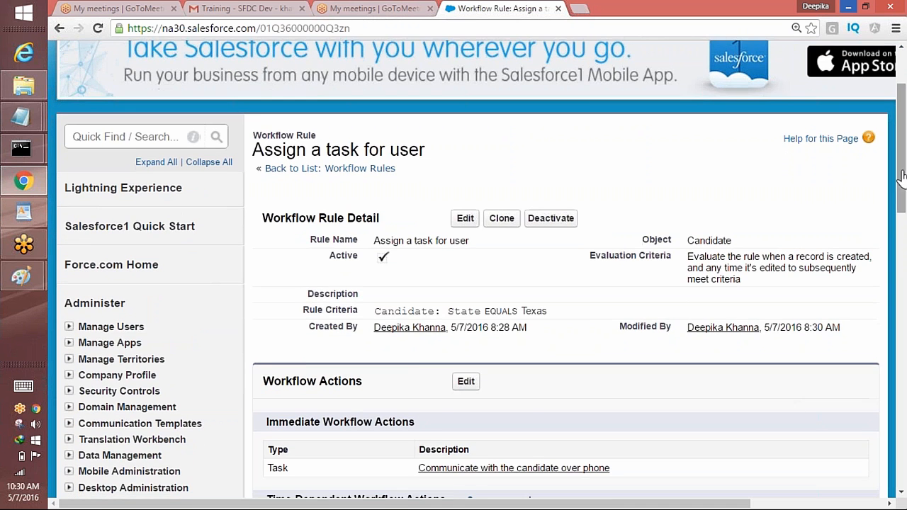
pyautogui.moveTo(897, 162); pyautogui.dragTo(900, 205)
pyautogui.scroll(4, 902, 205)
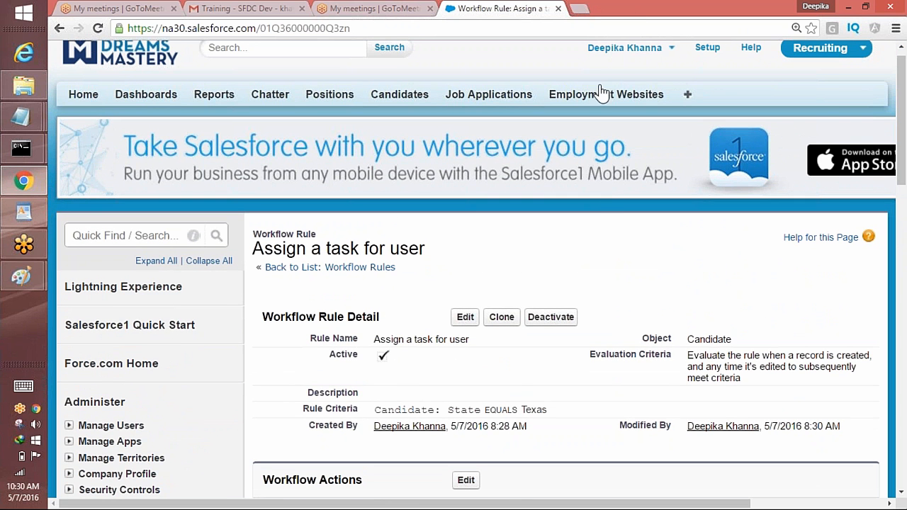
# Load login.salesforce.com in a new tab, fill a different saved username, then close that tab unused.
pyautogui.click(580, 9)
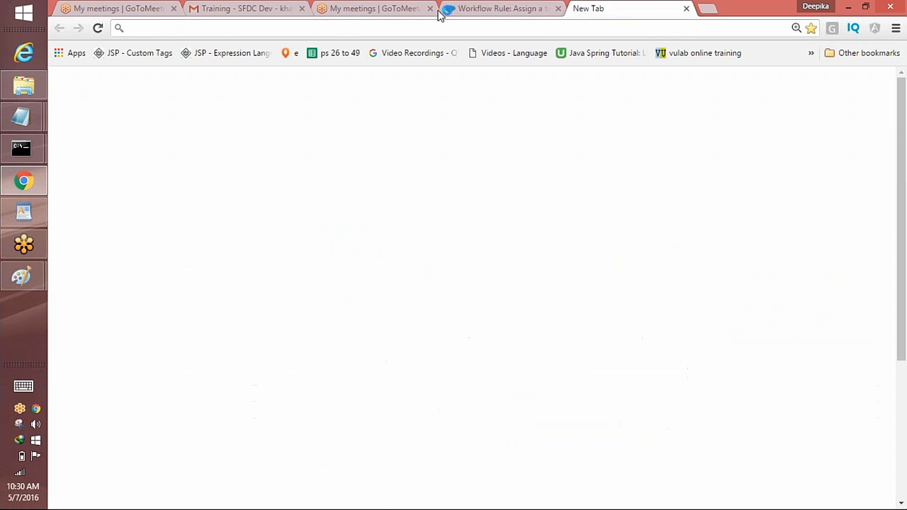
pyautogui.write('login.salesforce.com')
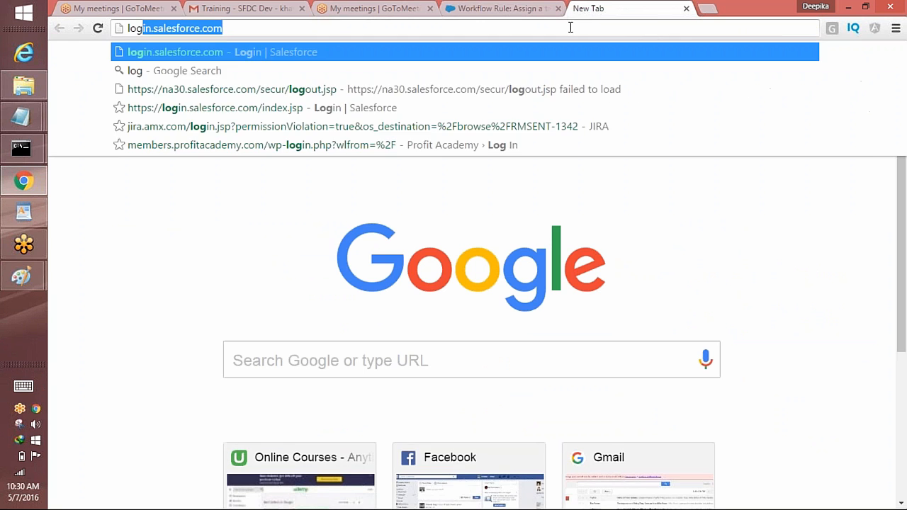
pyautogui.press('Return')
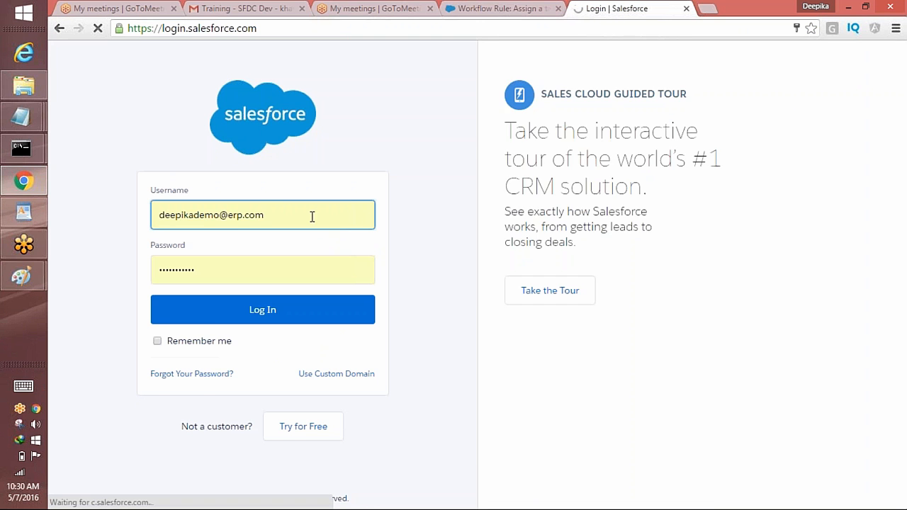
pyautogui.moveTo(312, 216); pyautogui.dragTo(148, 232)
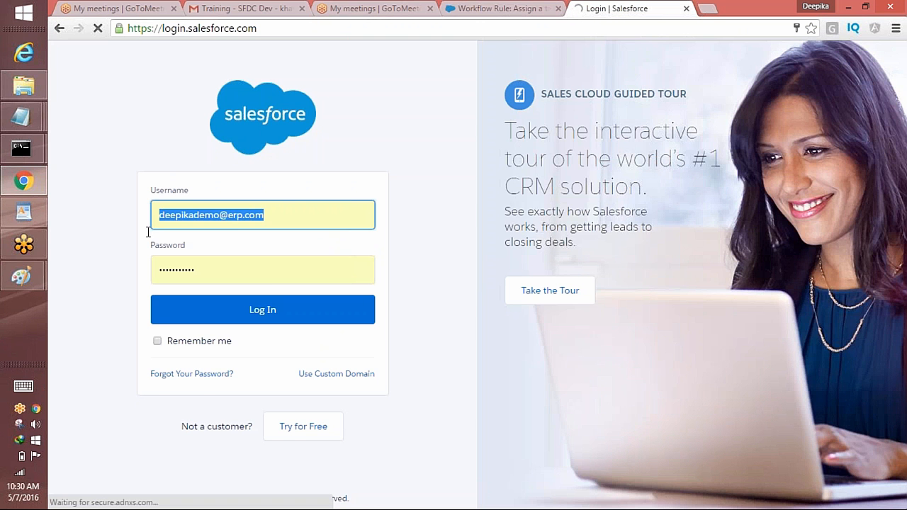
pyautogui.click(298, 214)
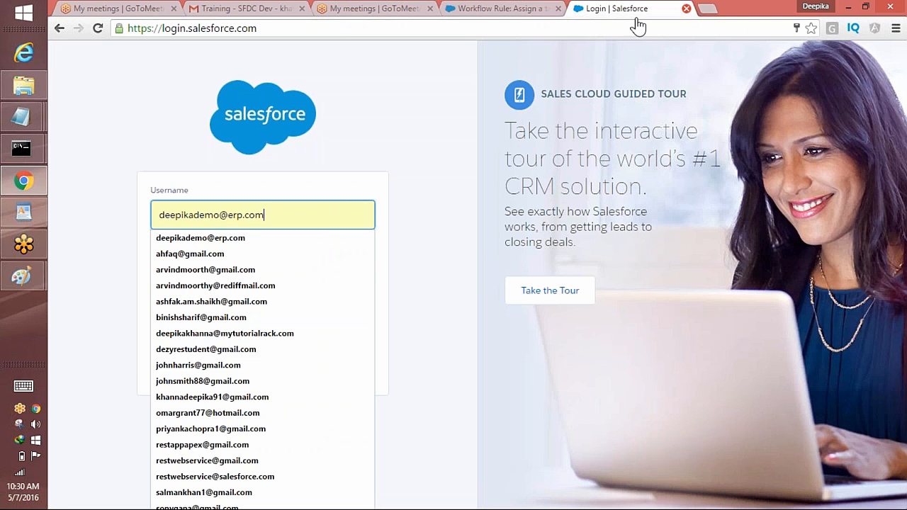
pyautogui.write('r')
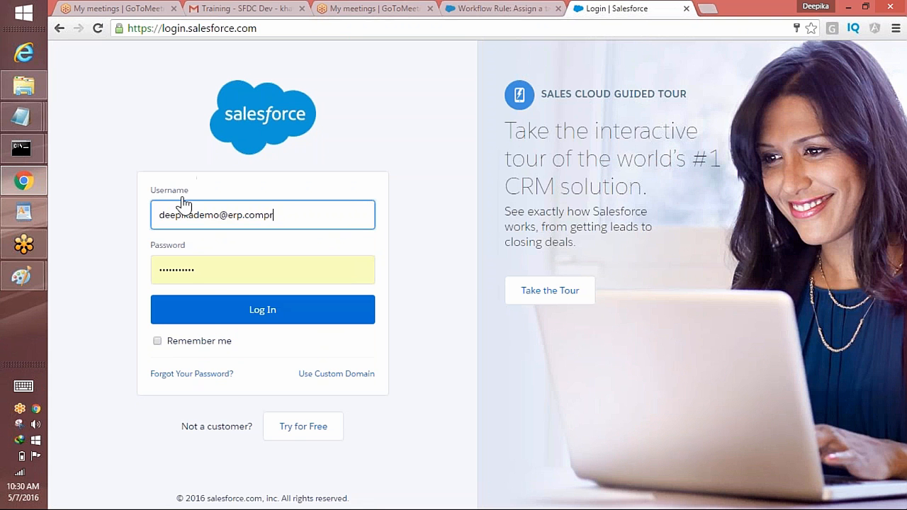
pyautogui.moveTo(273, 214); pyautogui.dragTo(157, 215)
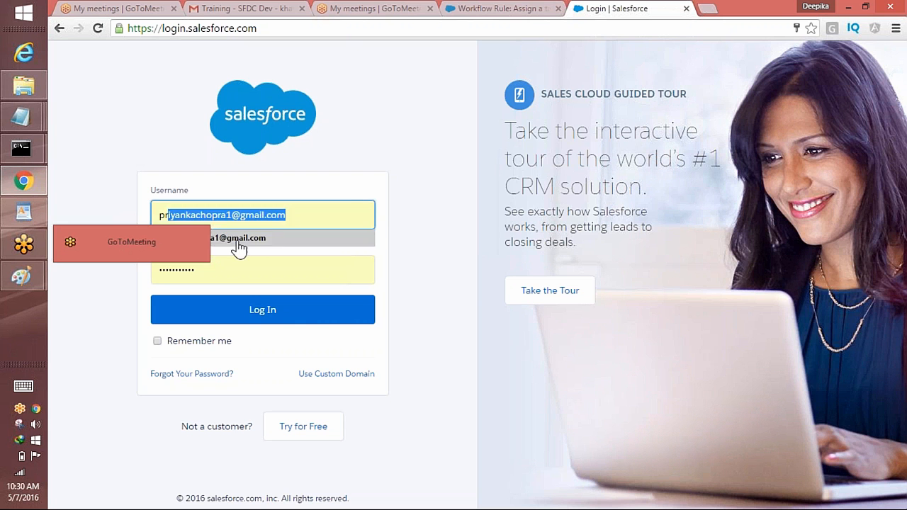
pyautogui.click(236, 239)
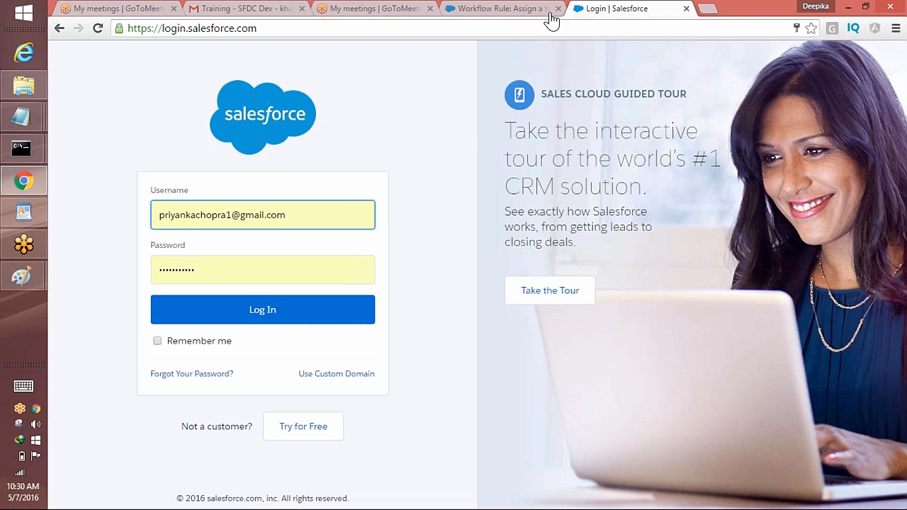
pyautogui.click(686, 8)
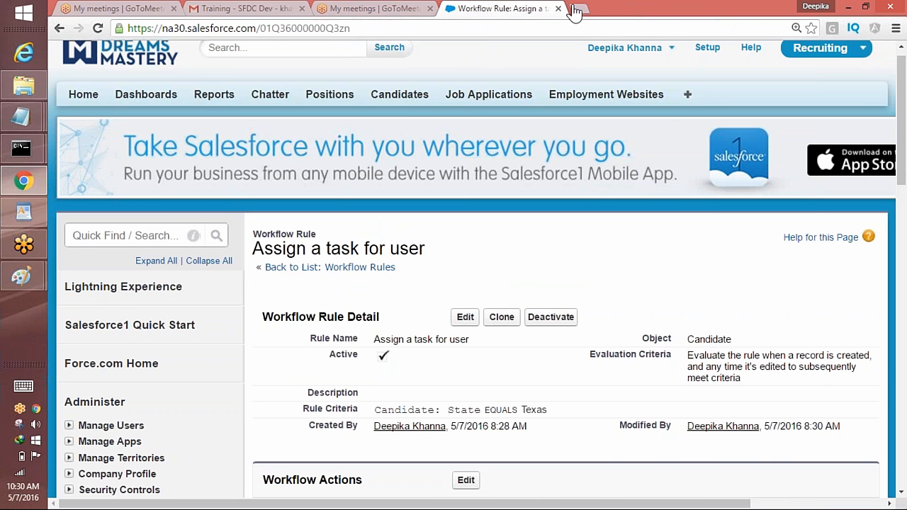
# Start a new candidate record and enter the candidate's first and last name.
pyautogui.click(400, 95)
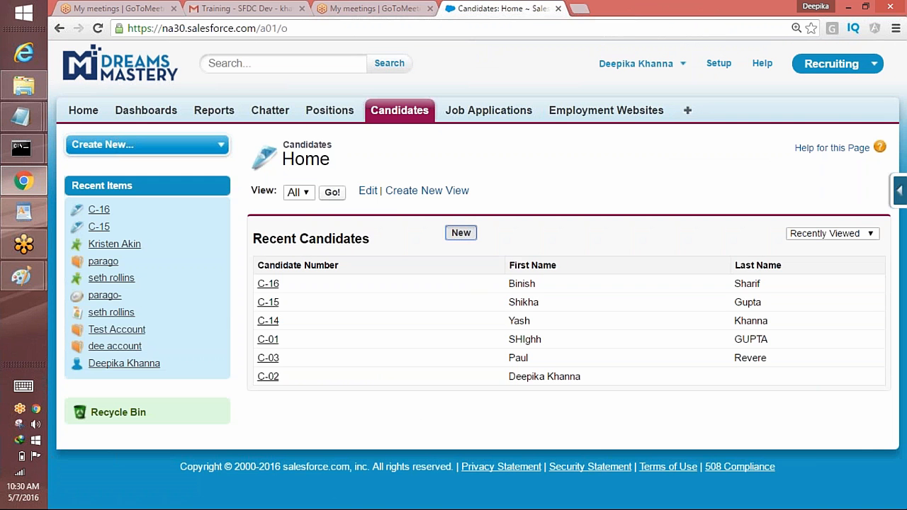
pyautogui.click(461, 232)
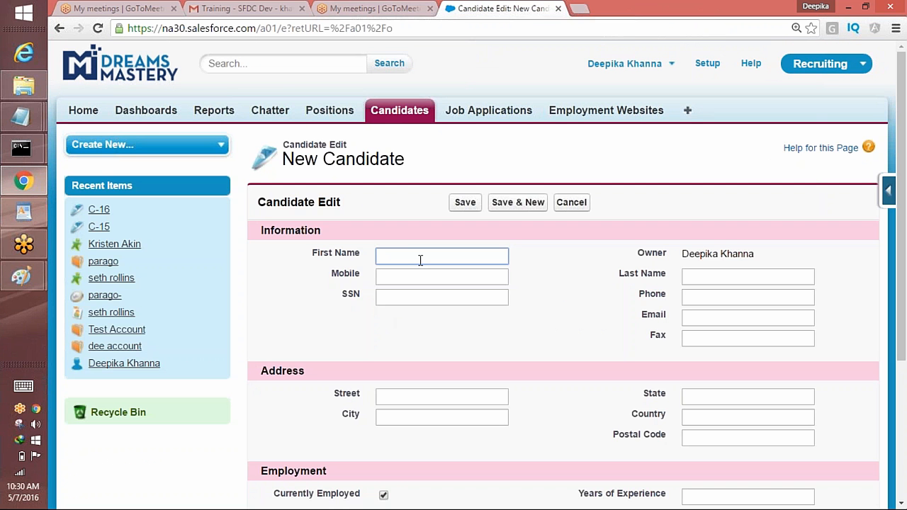
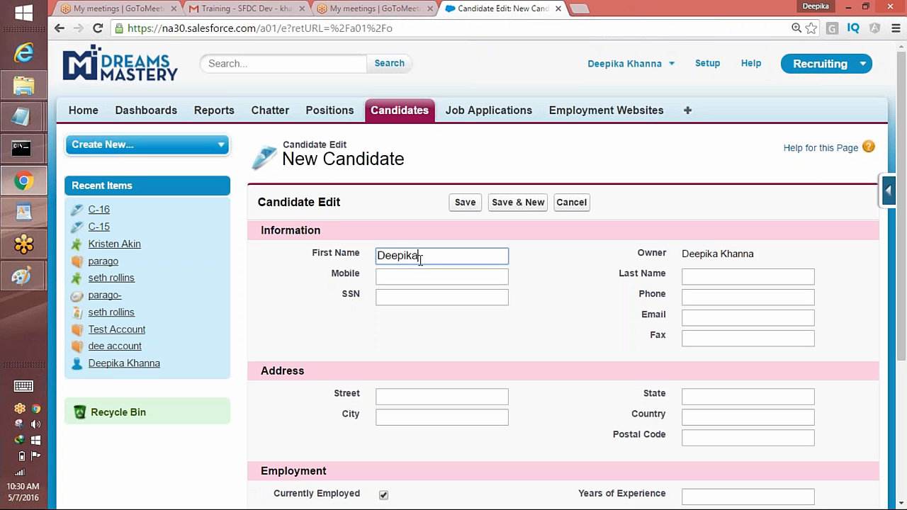
pyautogui.press('Tab')
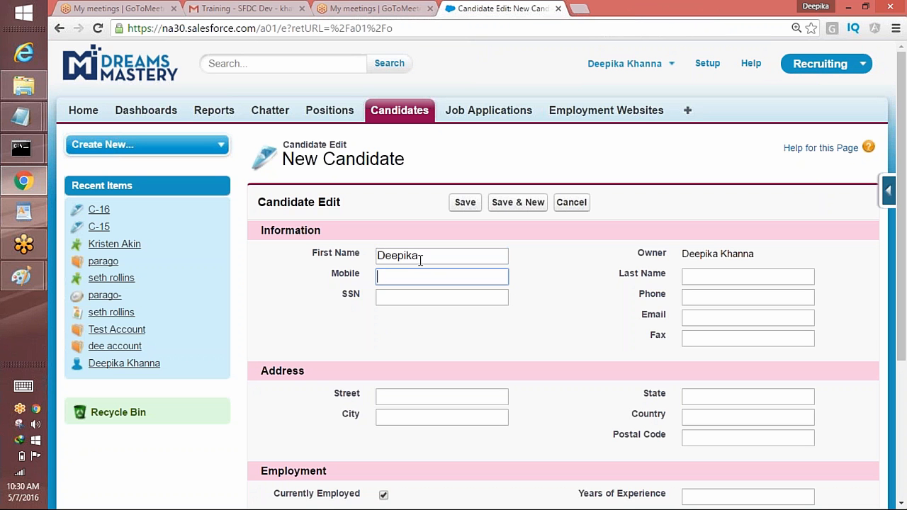
pyautogui.click(698, 278)
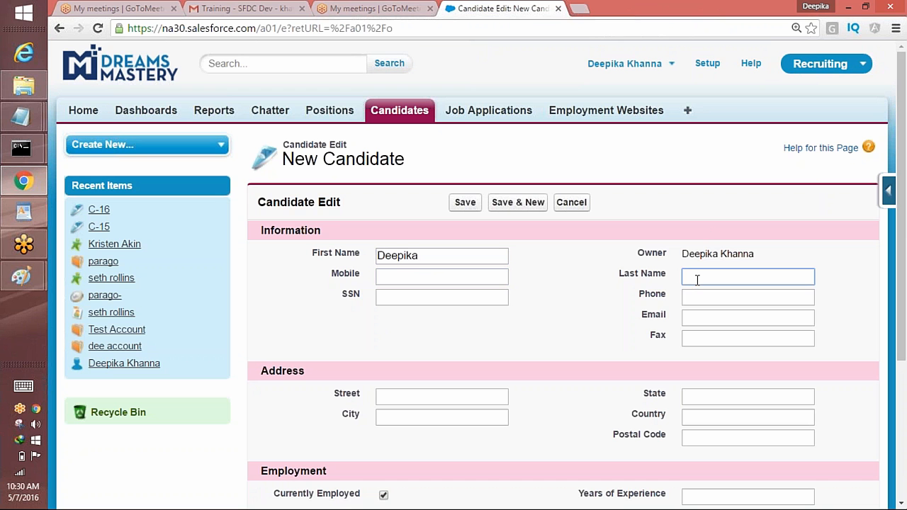
pyautogui.write('S')
pyautogui.press('BackSpace')
# Fill in the candidate's phone number and e-mail address.
pyautogui.press('Tab')
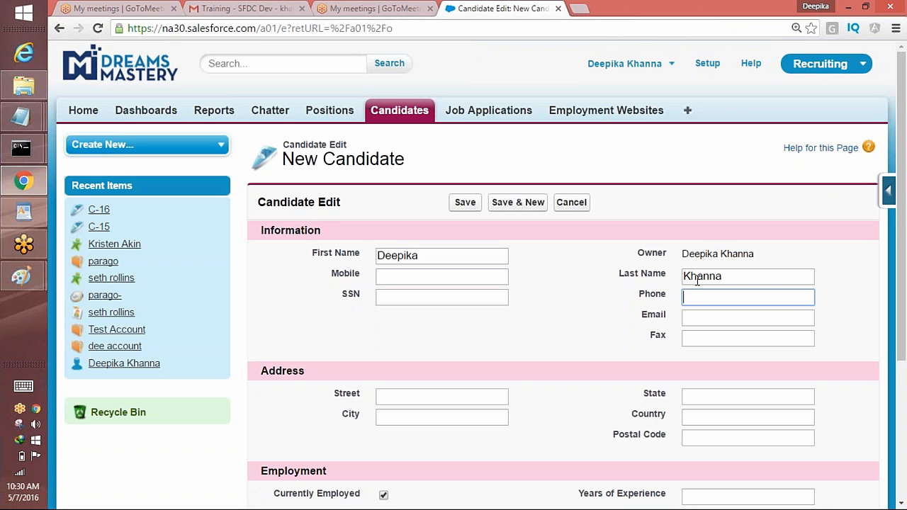
pyautogui.write('452121')
pyautogui.press('Tab')
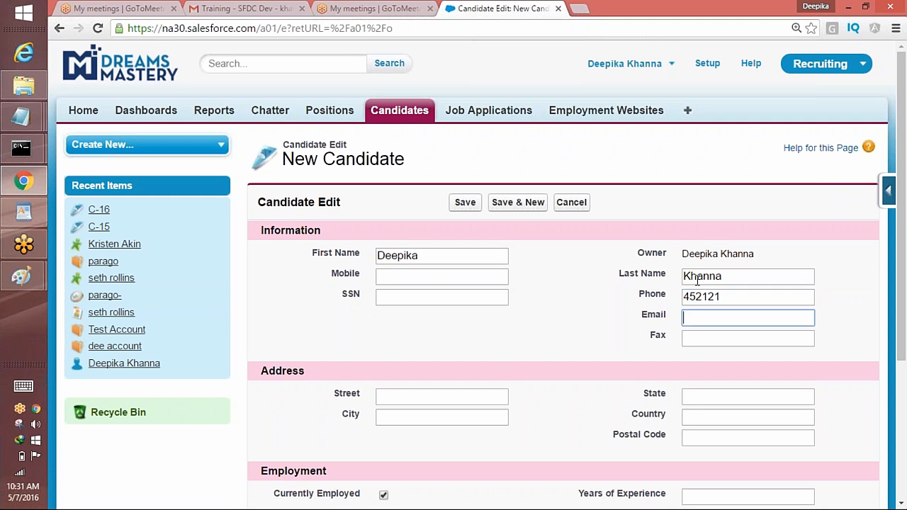
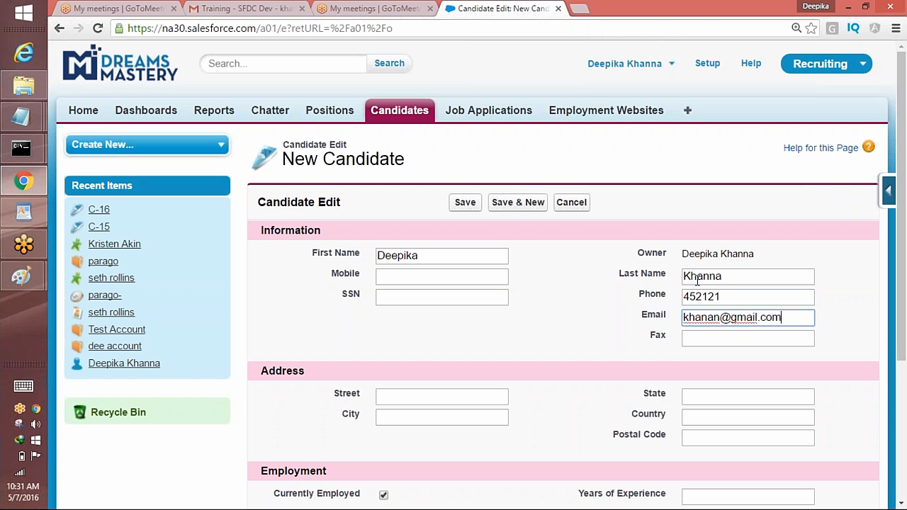
pyautogui.press('Tab')
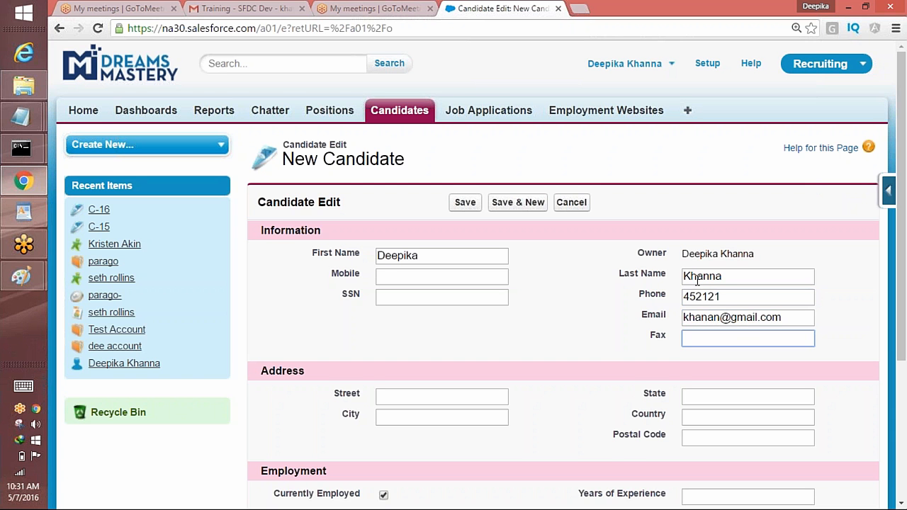
pyautogui.moveTo(902, 211); pyautogui.dragTo(902, 244)
# Set State to Texas and Education to BA/BS, then save the candidate.
pyautogui.click(733, 345)
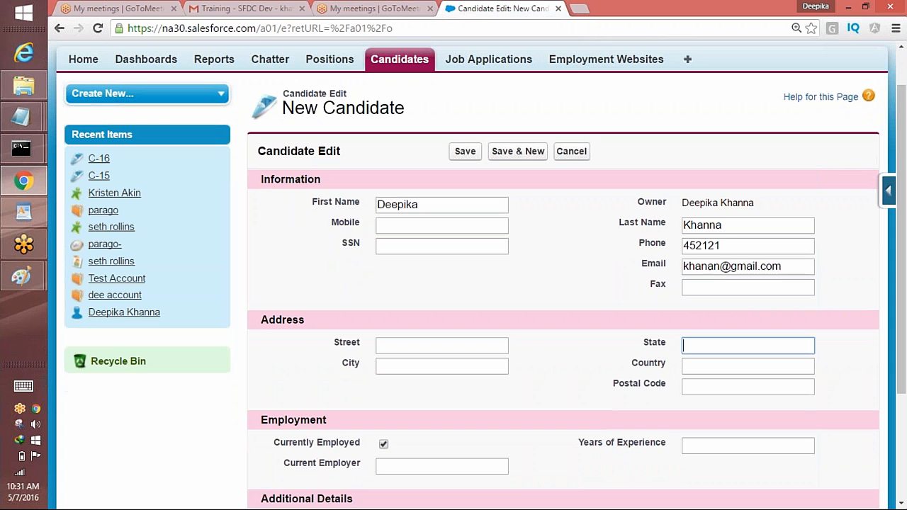
pyautogui.write('Texas')
pyautogui.scroll(-1, 690, 324)
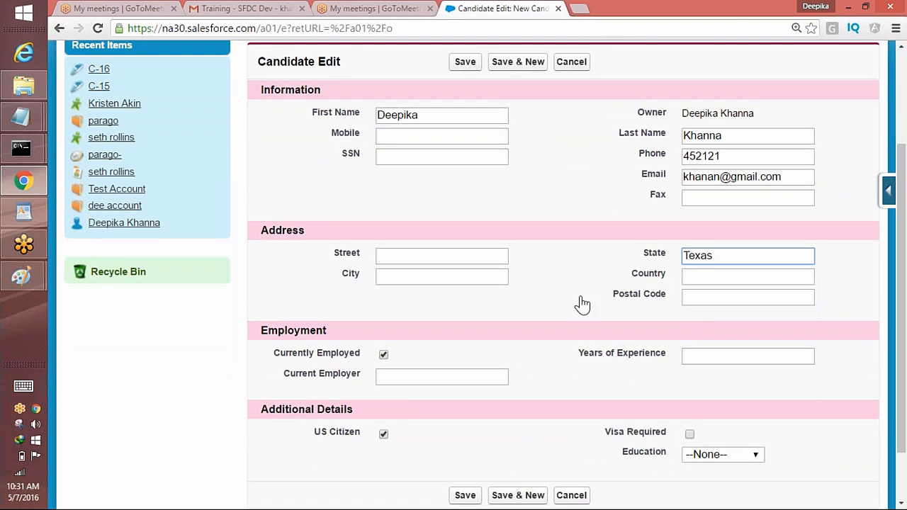
pyautogui.click(730, 454)
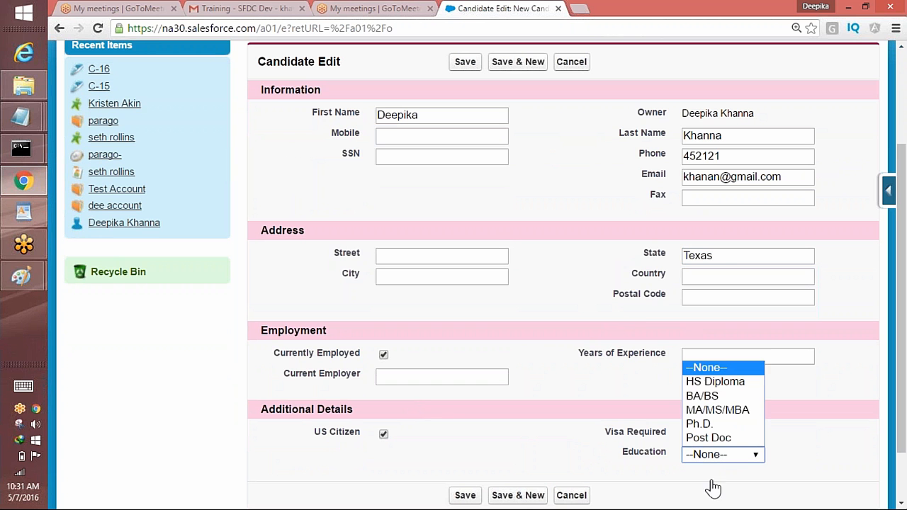
pyautogui.click(712, 396)
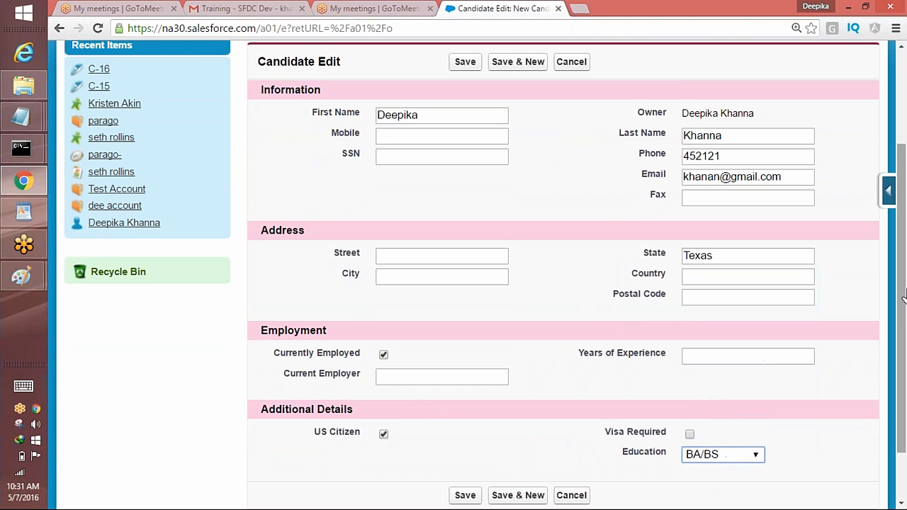
pyautogui.scroll(-1, 903, 321)
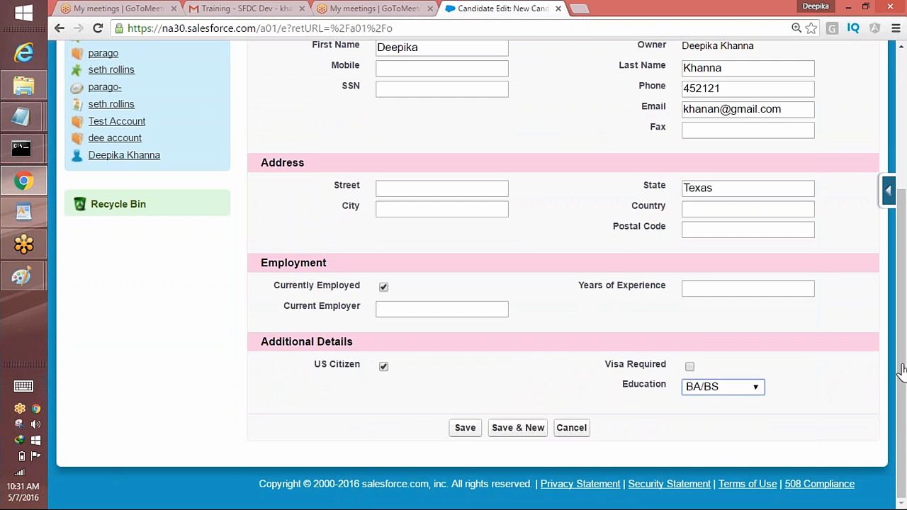
pyautogui.click(468, 428)
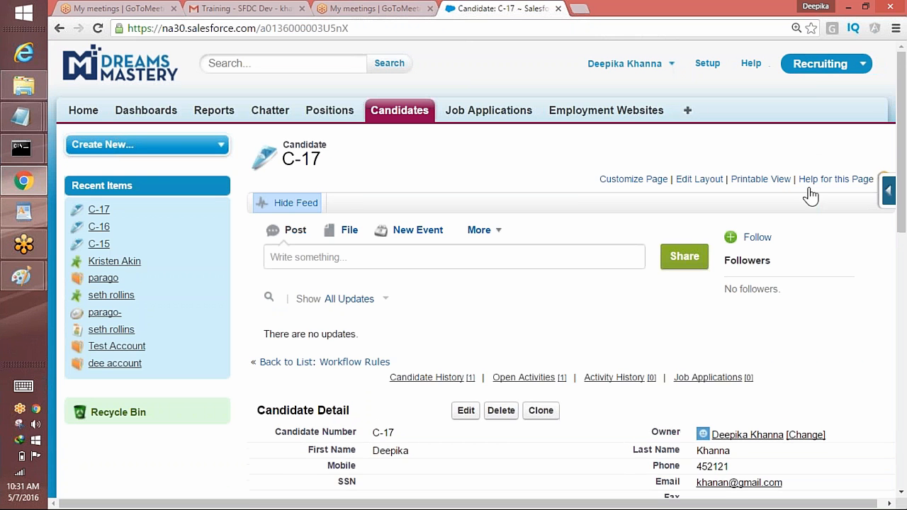
pyautogui.scroll(-8, 886, 262)
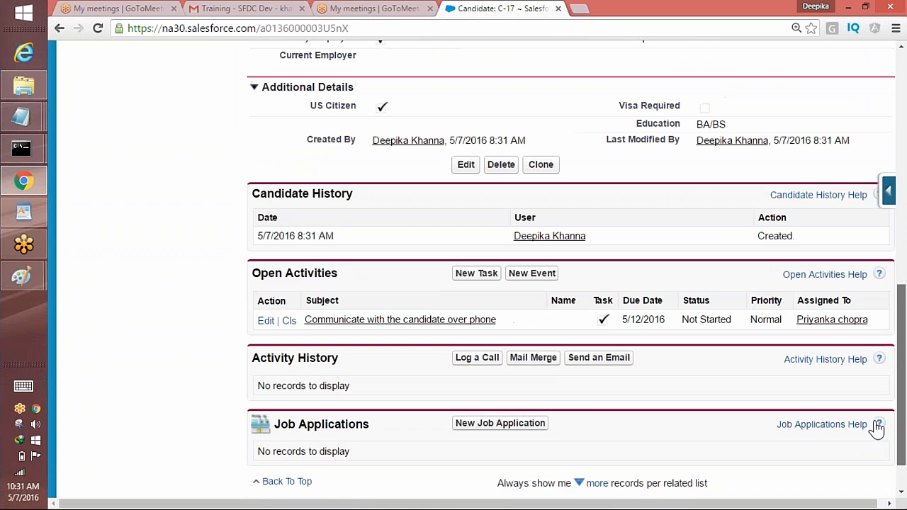
pyautogui.moveTo(371, 283); pyautogui.dragTo(250, 276)
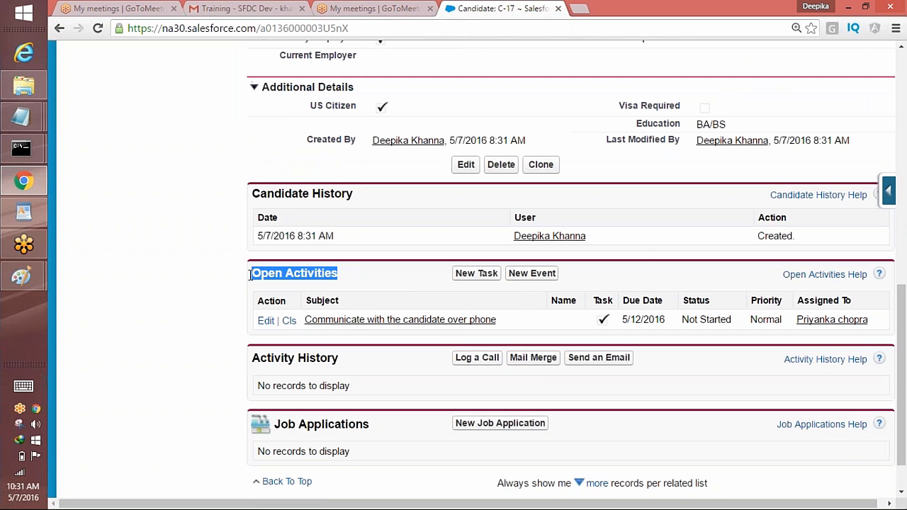
pyautogui.moveTo(904, 383); pyautogui.dragTo(901, 404)
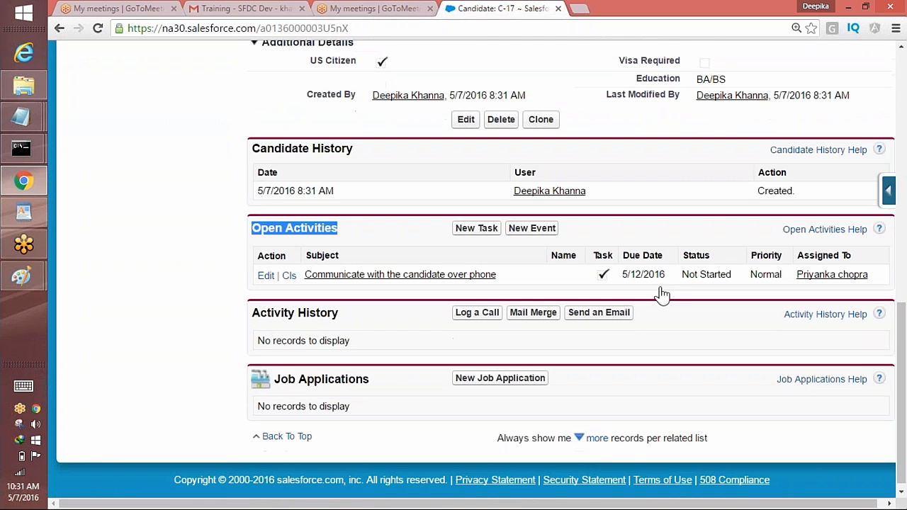
pyautogui.moveTo(682, 275); pyautogui.dragTo(730, 275)
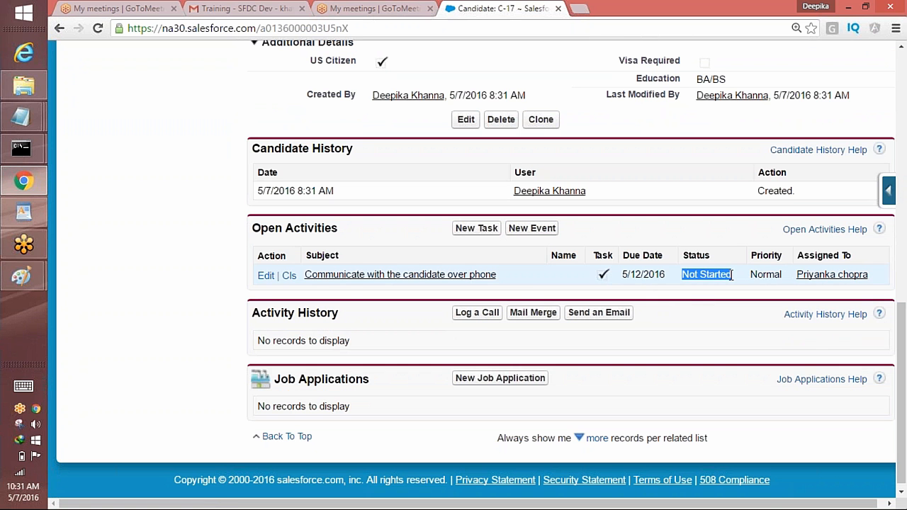
pyautogui.click(732, 275)
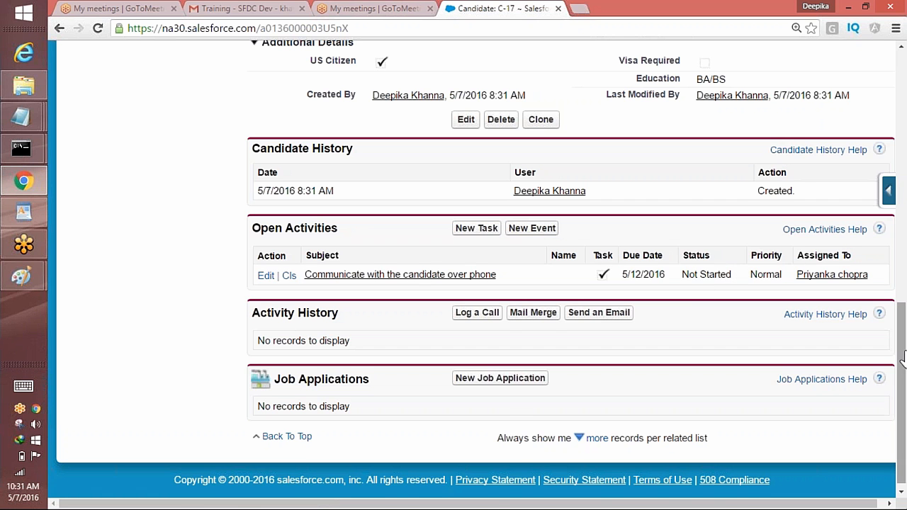
pyautogui.moveTo(902, 390); pyautogui.dragTo(903, 145)
pyautogui.moveTo(903, 208); pyautogui.dragTo(898, 421)
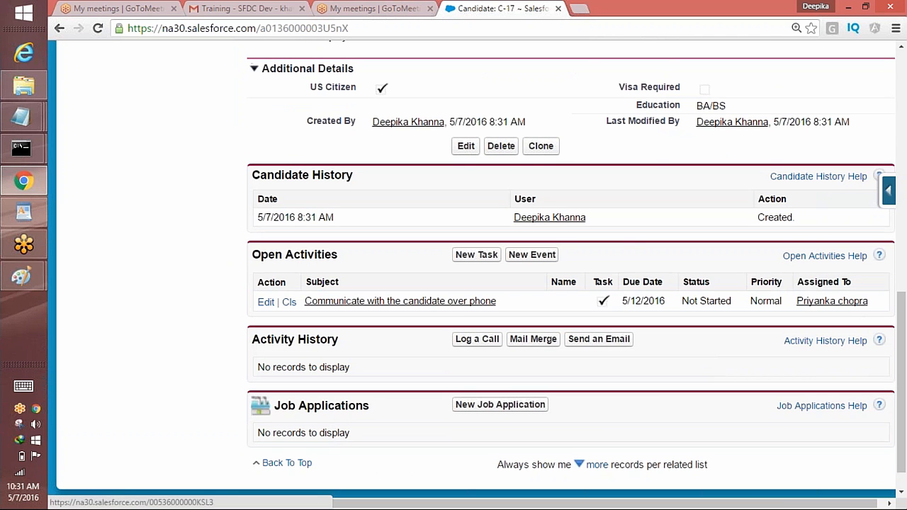
pyautogui.moveTo(902, 370); pyautogui.dragTo(894, 158)
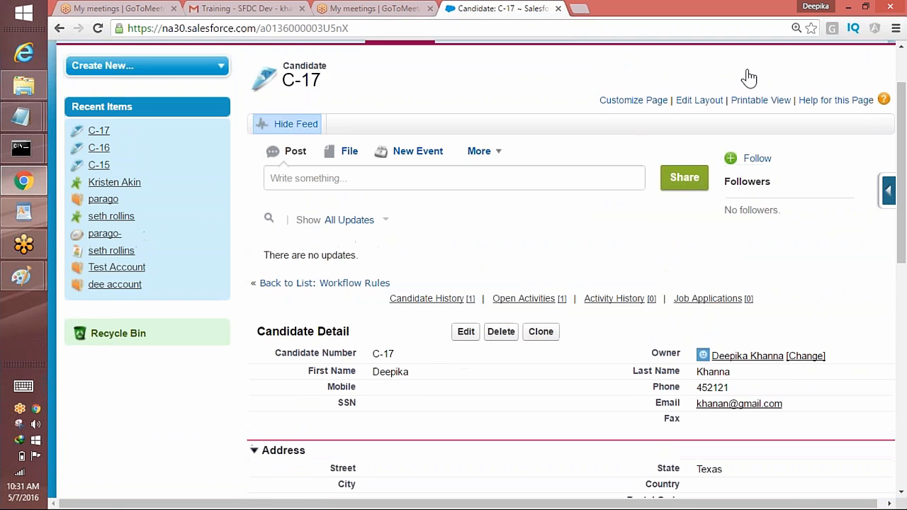
pyautogui.moveTo(902, 111); pyautogui.dragTo(904, 79)
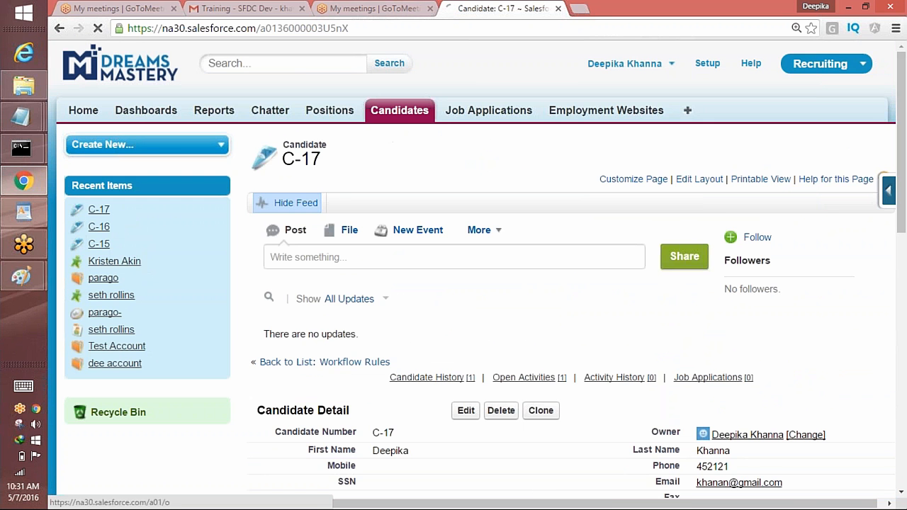
# Start a new candidate record and enter the candidate's first and last name.
pyautogui.click(406, 114)
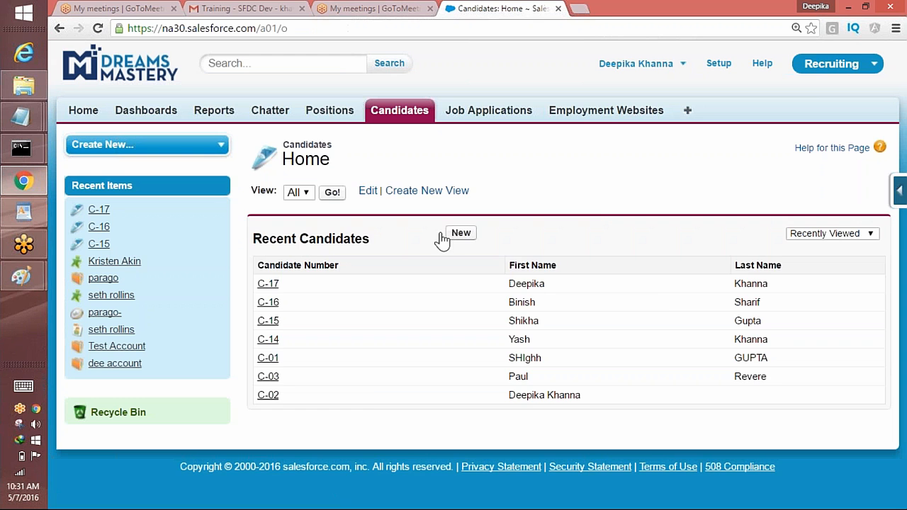
pyautogui.click(459, 234)
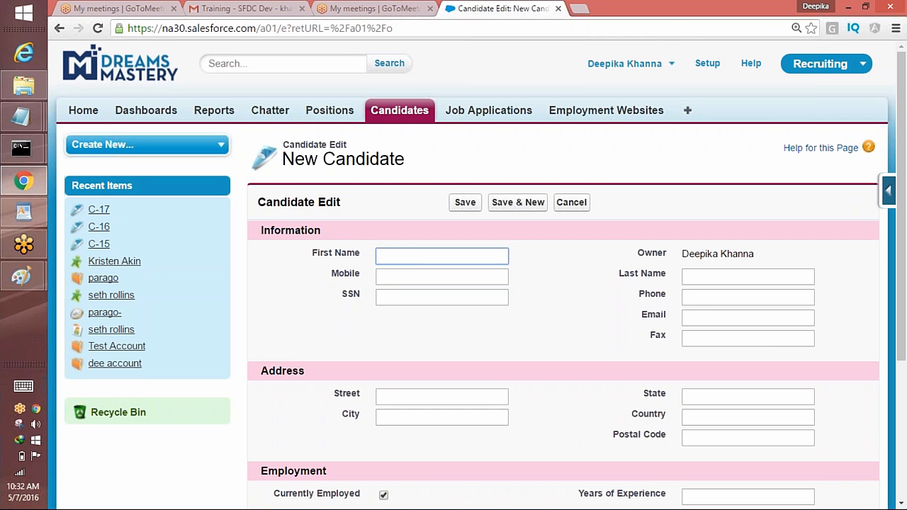
pyautogui.press('Tab')
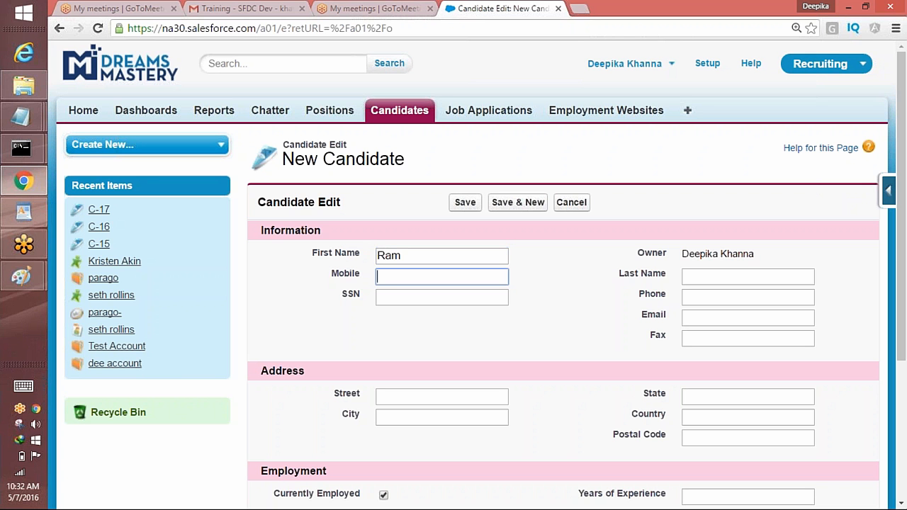
pyautogui.press('Tab')
pyautogui.click(699, 277)
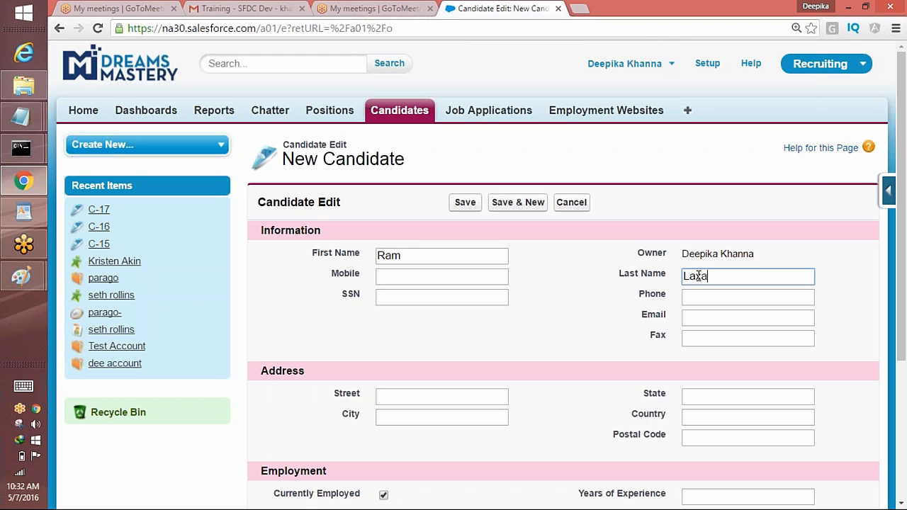
pyautogui.write('Laxman')
pyautogui.press('Tab')
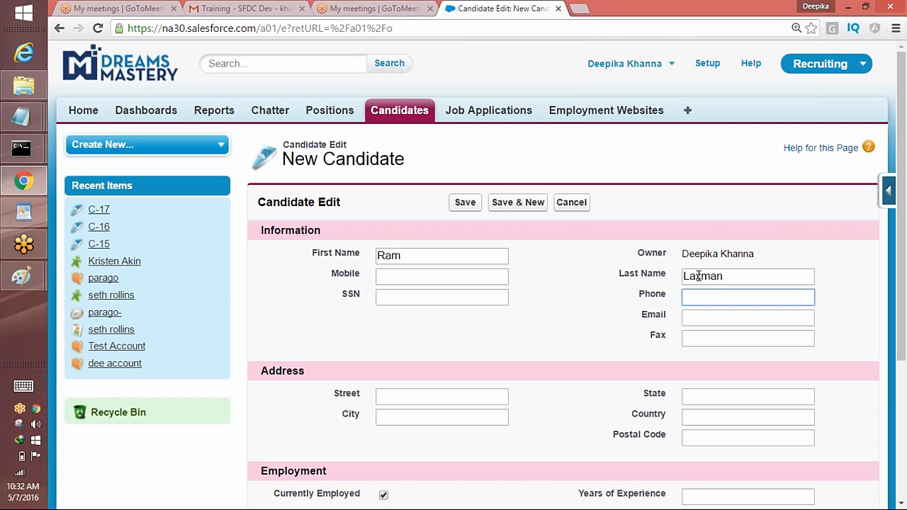
# Set State to Maryland and Education to BA/BS, save candidate C-18, and open a blank tab.
pyautogui.scroll(-1, 864, 162)
pyautogui.click(712, 332)
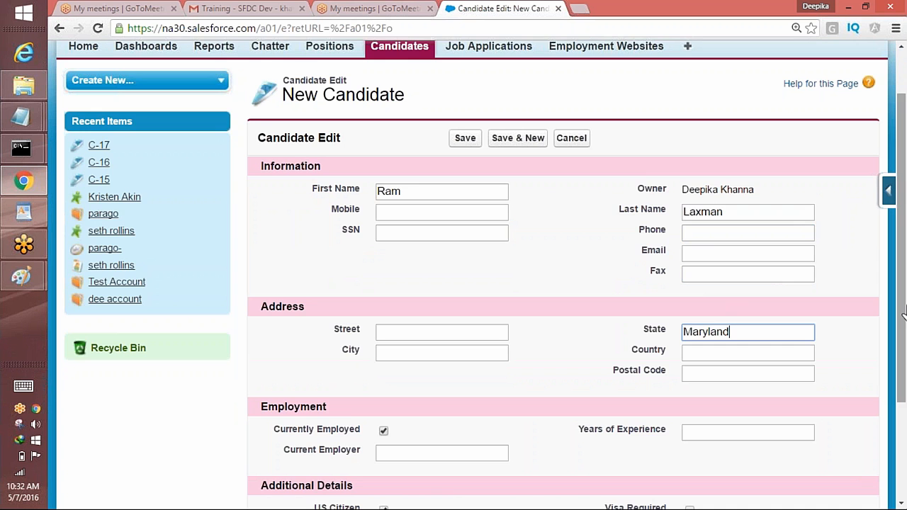
pyautogui.moveTo(901, 326); pyautogui.dragTo(900, 420)
pyautogui.click(713, 389)
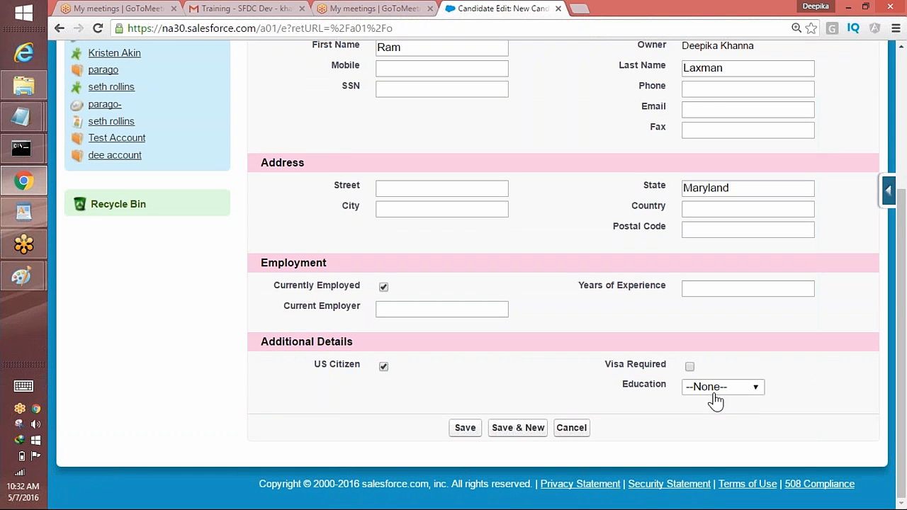
pyautogui.click(716, 432)
pyautogui.click(468, 429)
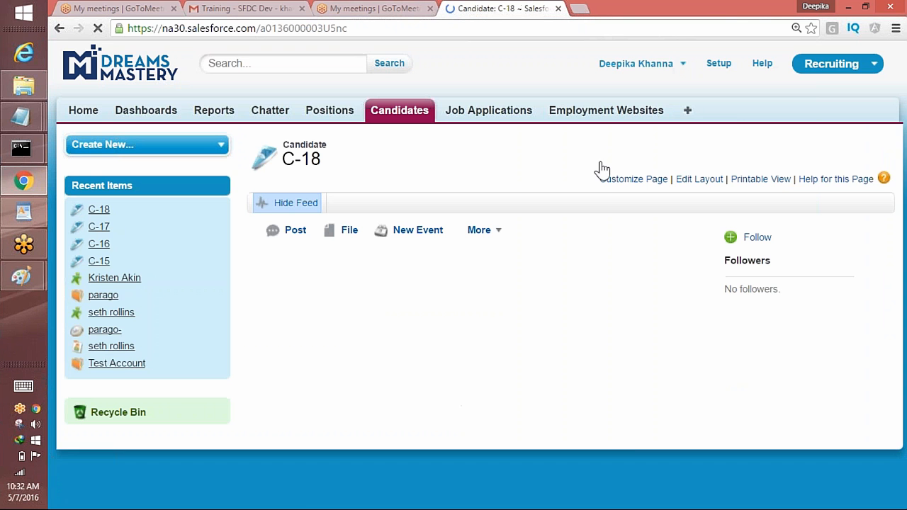
pyautogui.moveTo(903, 174); pyautogui.dragTo(875, 385)
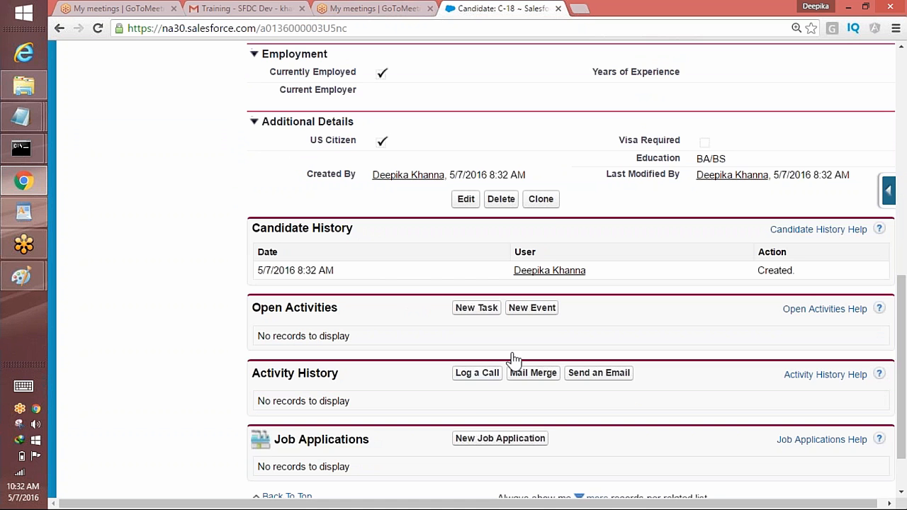
pyautogui.moveTo(903, 361); pyautogui.dragTo(904, 117)
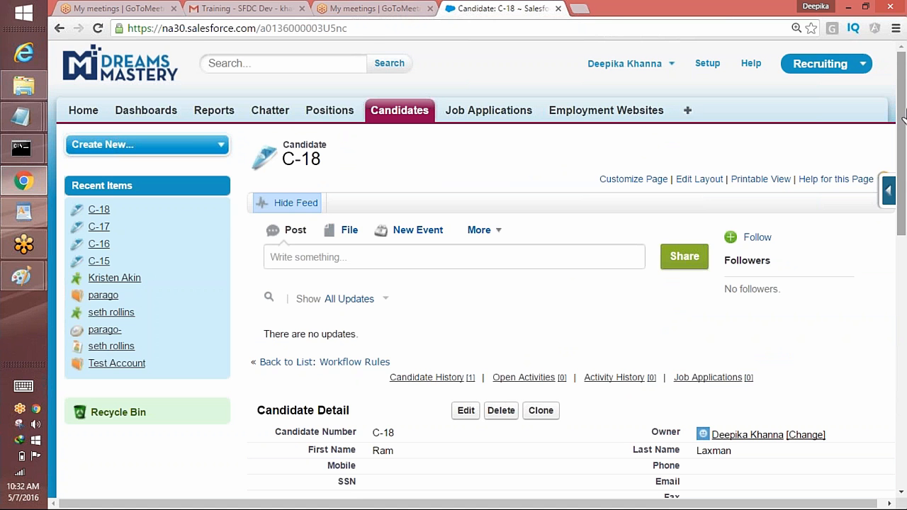
pyautogui.click(574, 9)
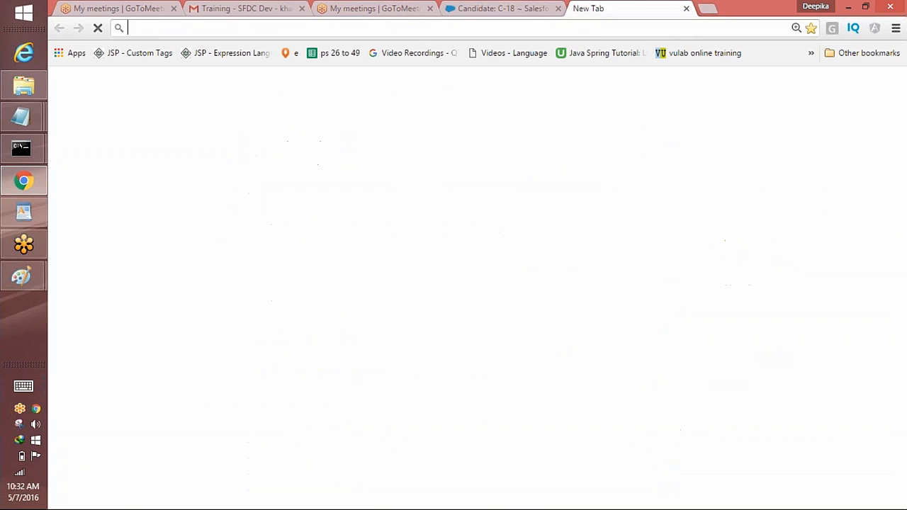
# Close the C-18 tab and log in at login.salesforce.com as the other saved user.
pyautogui.click(558, 10)
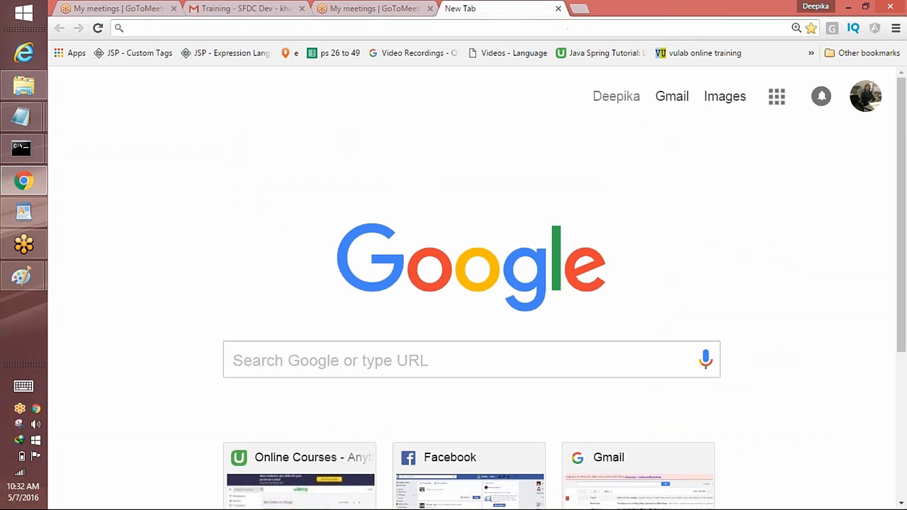
pyautogui.write('lo')
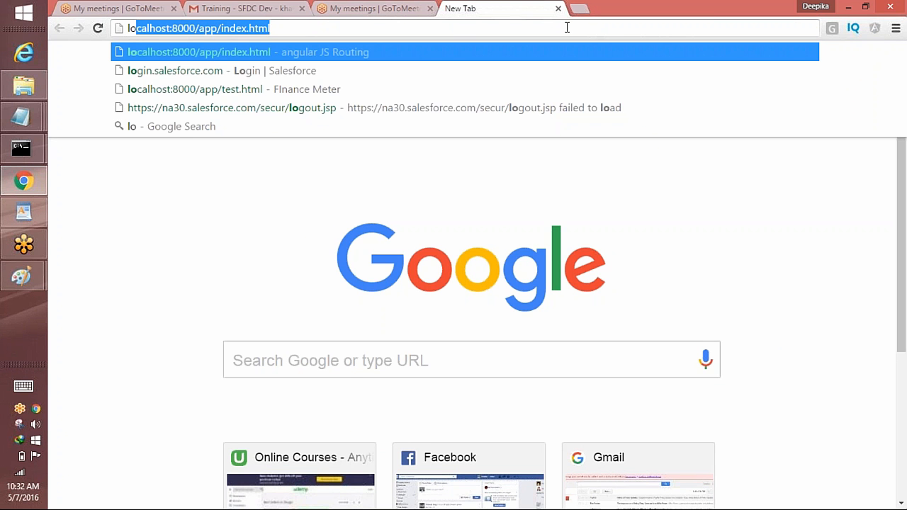
pyautogui.write('go')
pyautogui.press('BackSpace')
pyautogui.write('in.salesforce.com')
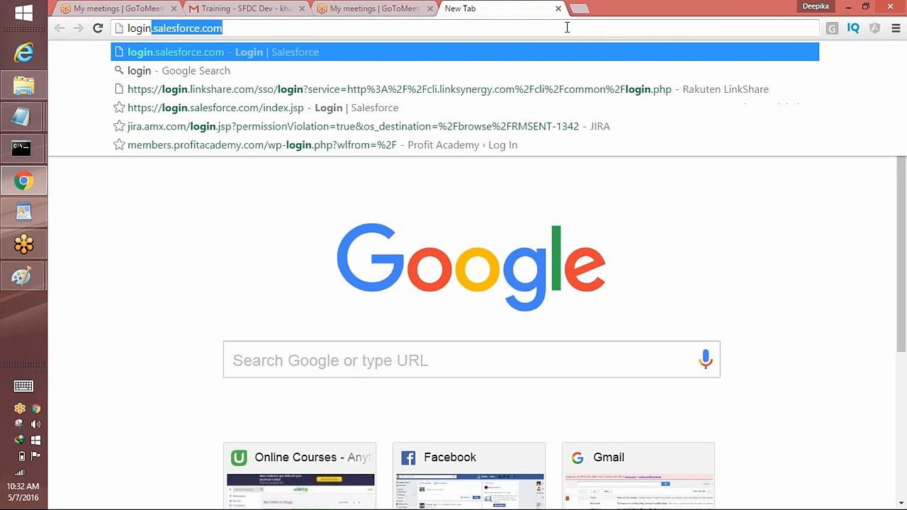
pyautogui.press('Return')
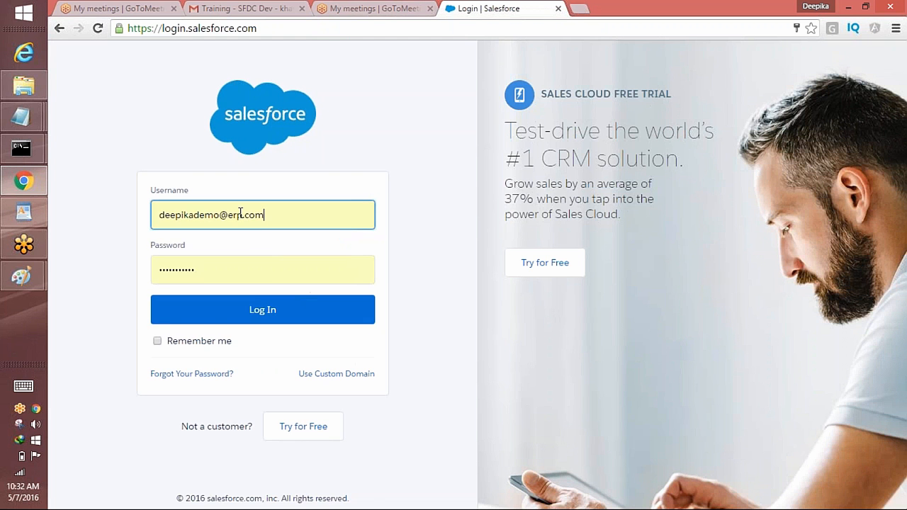
pyautogui.tripleClick(241, 214)
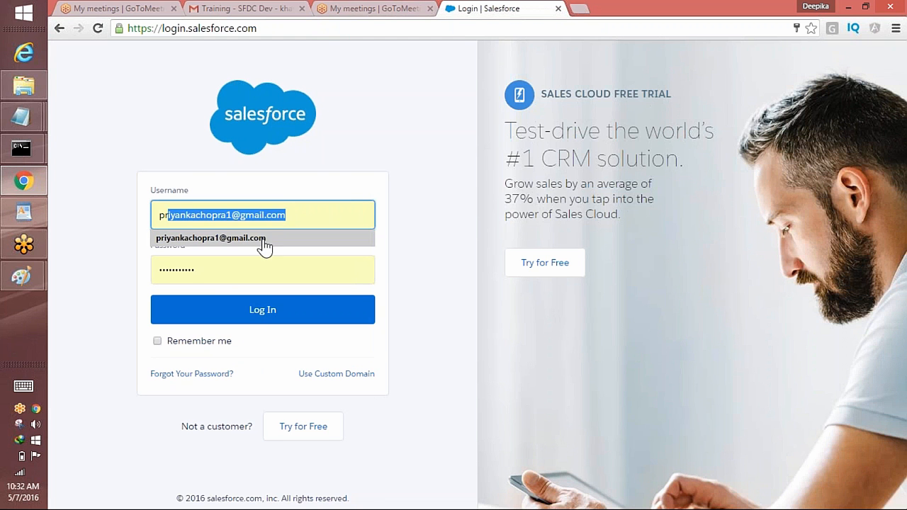
pyautogui.click(263, 240)
pyautogui.click(258, 312)
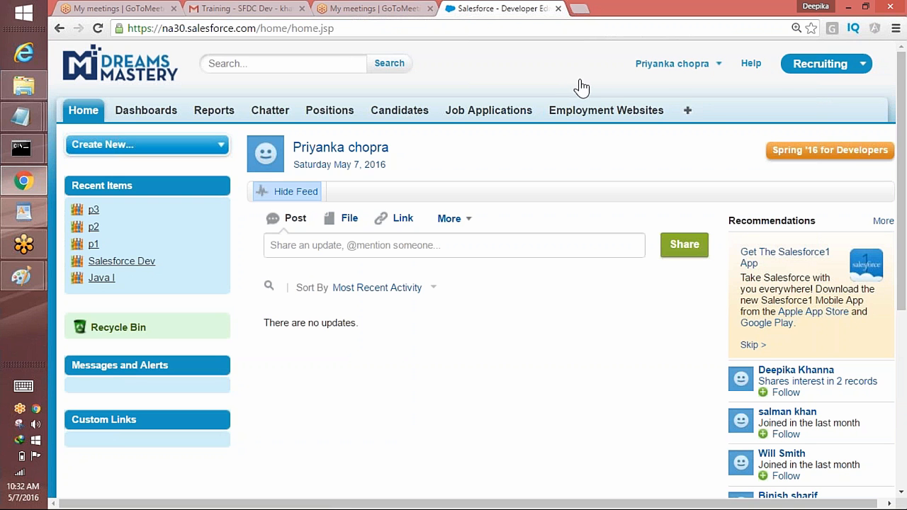
# Browse the new user's Home page, including the calendar's activity list.
pyautogui.click(674, 70)
pyautogui.scroll(-1, 897, 239)
pyautogui.click(126, 81)
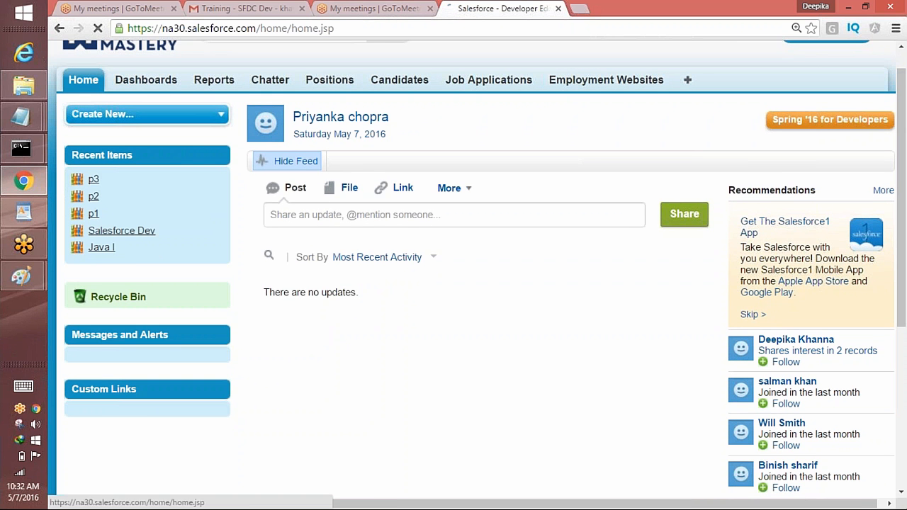
pyautogui.scroll(1, 382, 128)
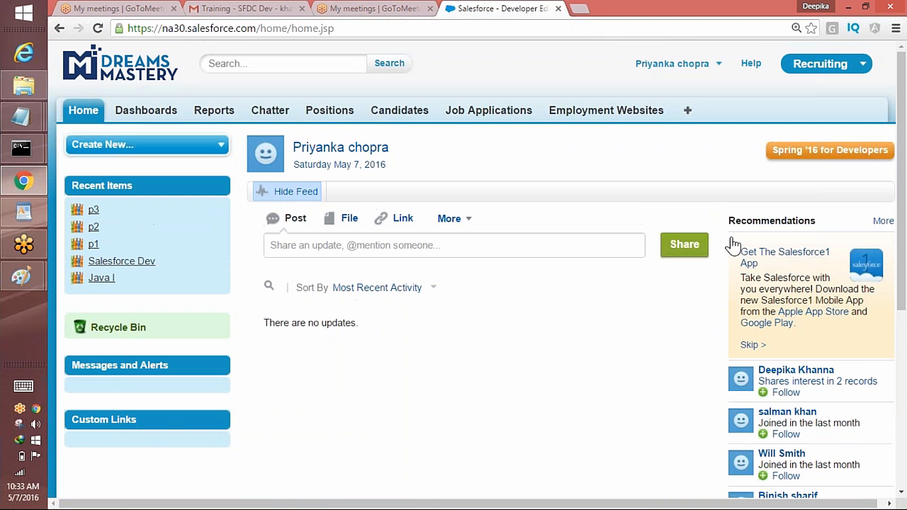
pyautogui.moveTo(902, 242); pyautogui.dragTo(902, 421)
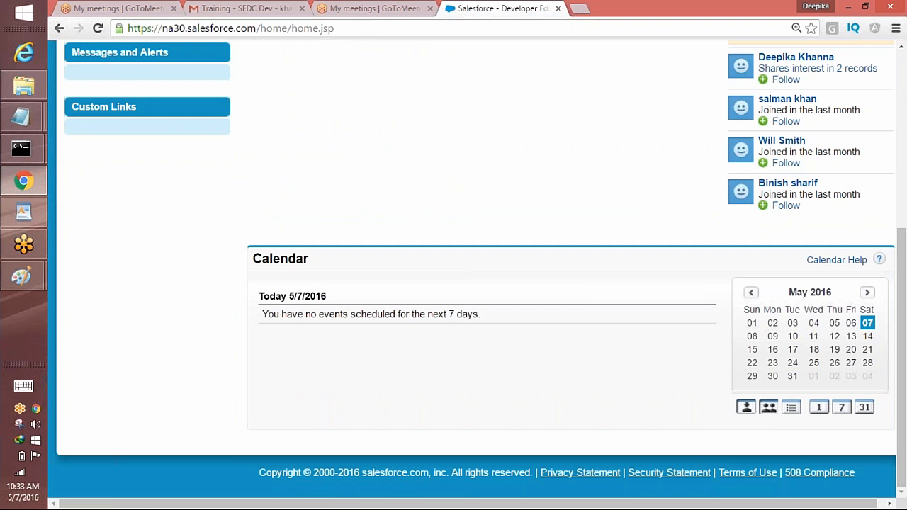
pyautogui.click(791, 411)
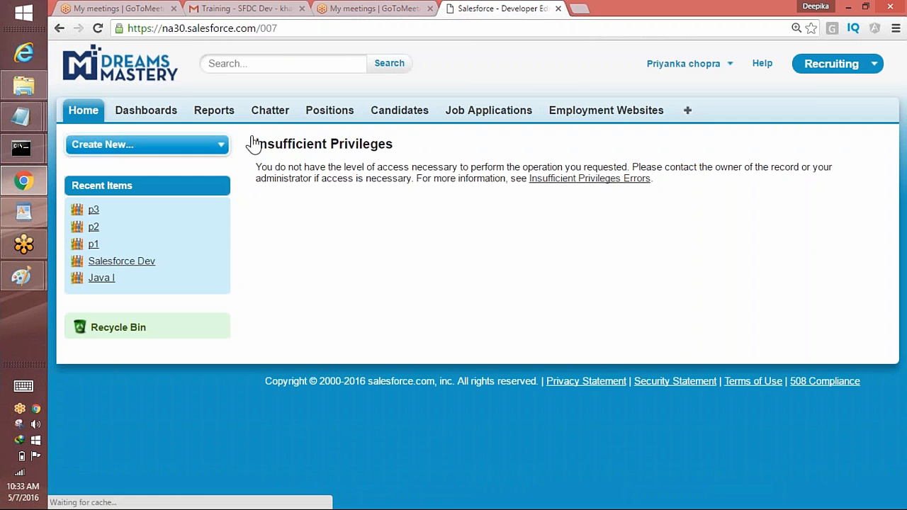
pyautogui.click(83, 110)
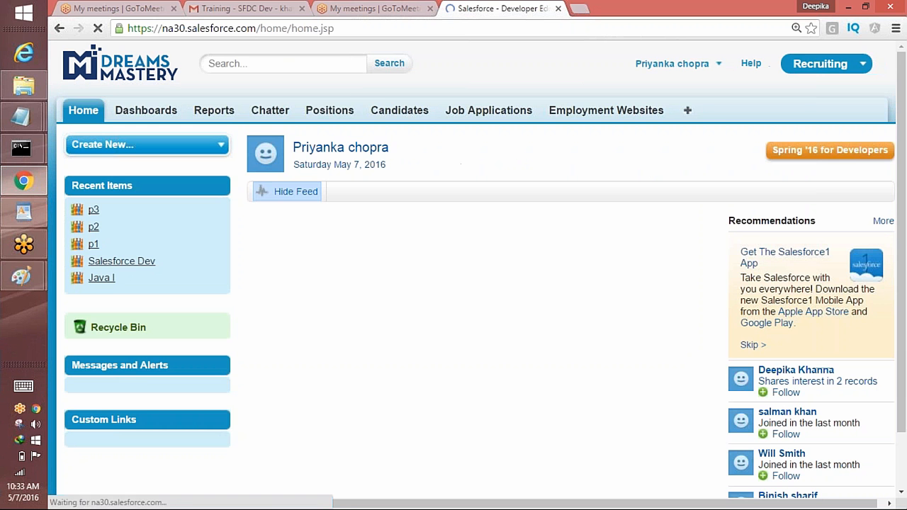
# View all Positions and the full Candidates list through C-18, then switch to Gmail.
pyautogui.click(330, 111)
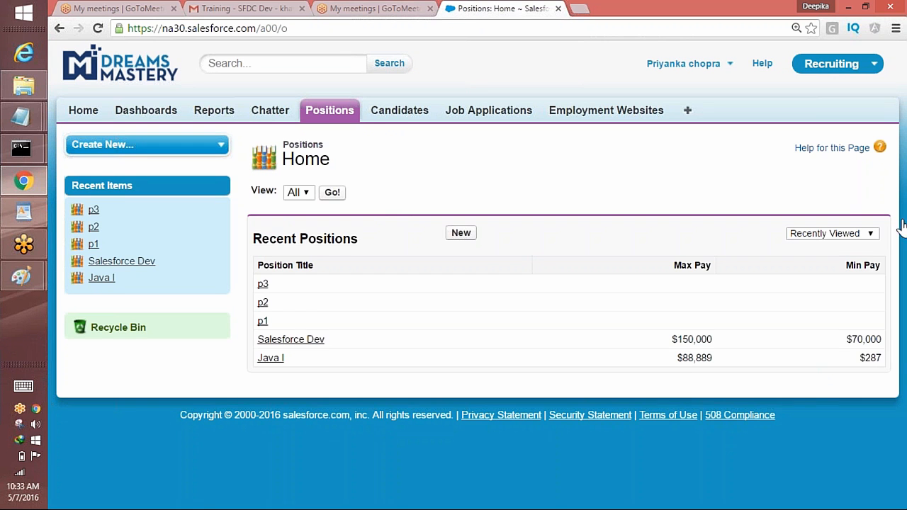
pyautogui.click(333, 192)
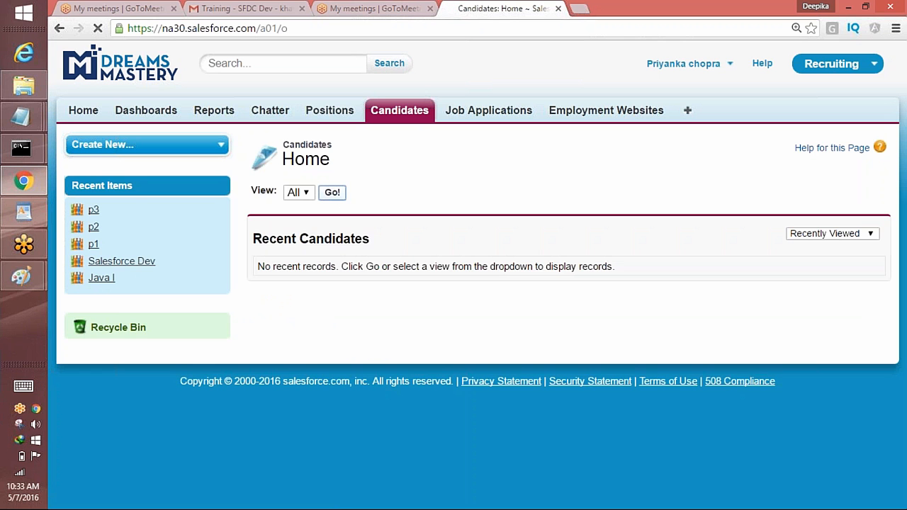
pyautogui.click(332, 192)
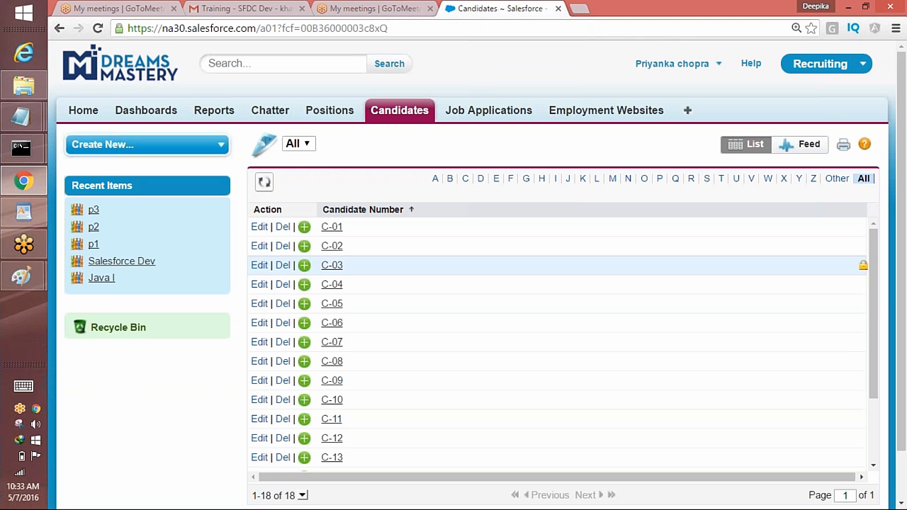
pyautogui.moveTo(879, 300); pyautogui.dragTo(844, 387)
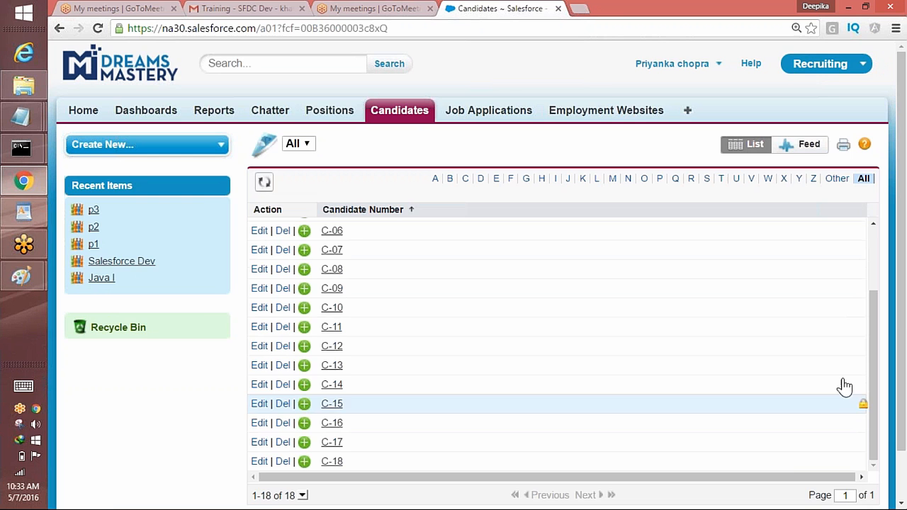
pyautogui.click(220, 8)
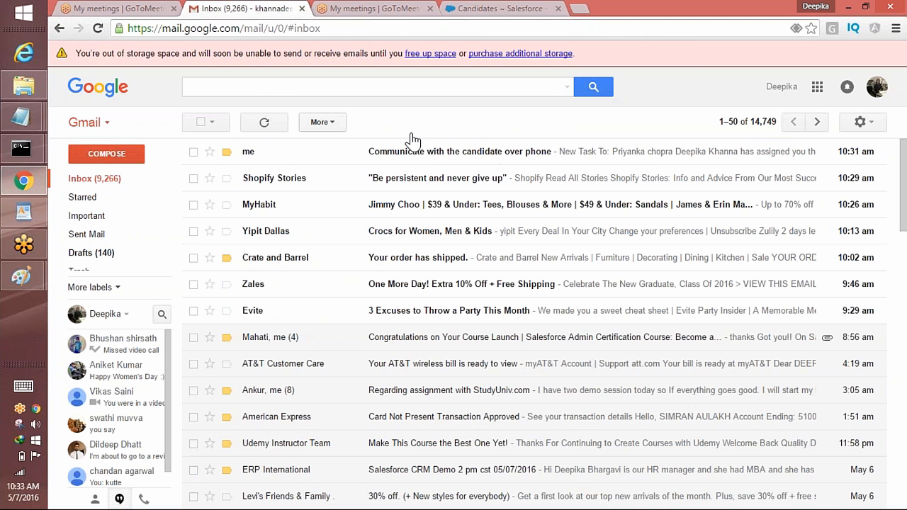
# Read the 'Communicate with the candidate over phone' e-mail for C-17, then return to Candidates.
pyautogui.click(472, 162)
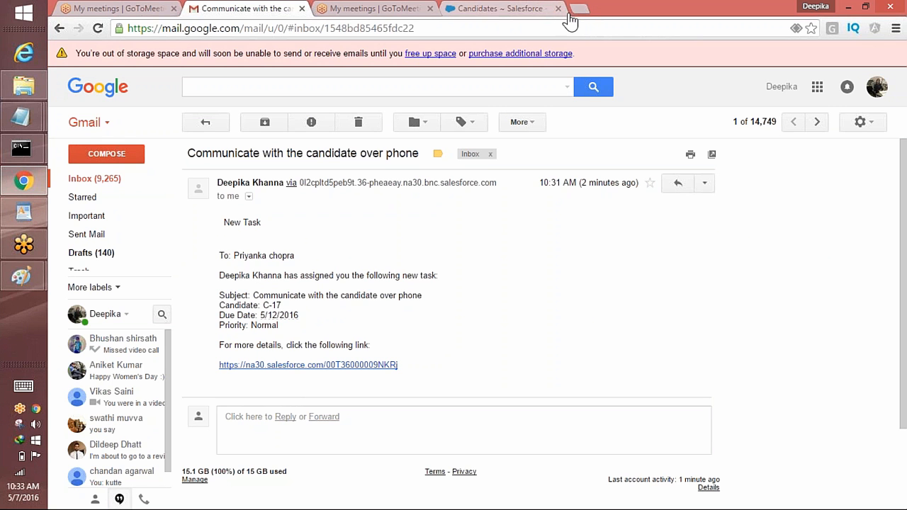
pyautogui.click(509, 10)
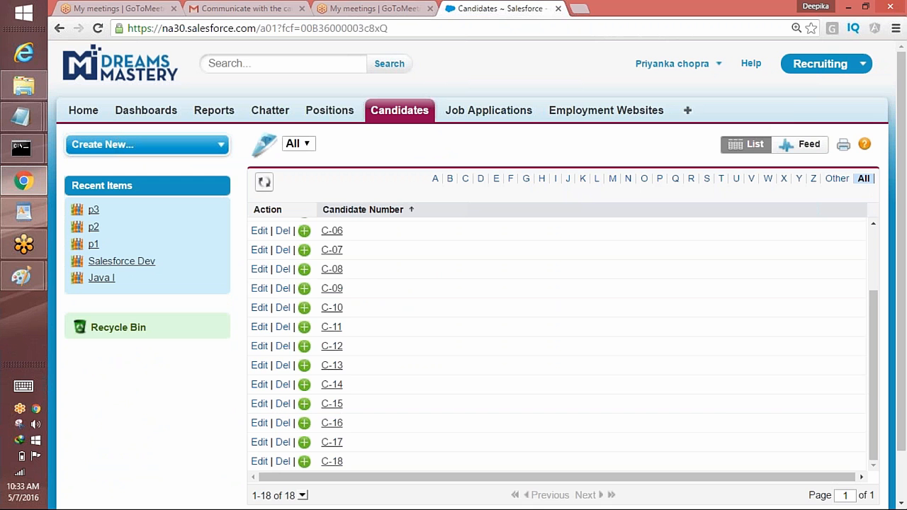
# Back on Home, check the calendar activity list and sort the feed by Latest Posts.
pyautogui.click(78, 112)
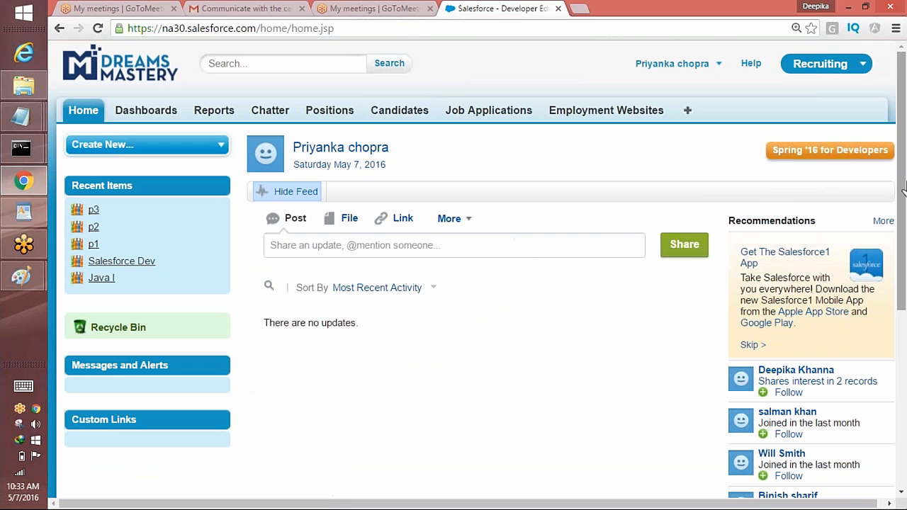
pyautogui.scroll(-5, 797, 394)
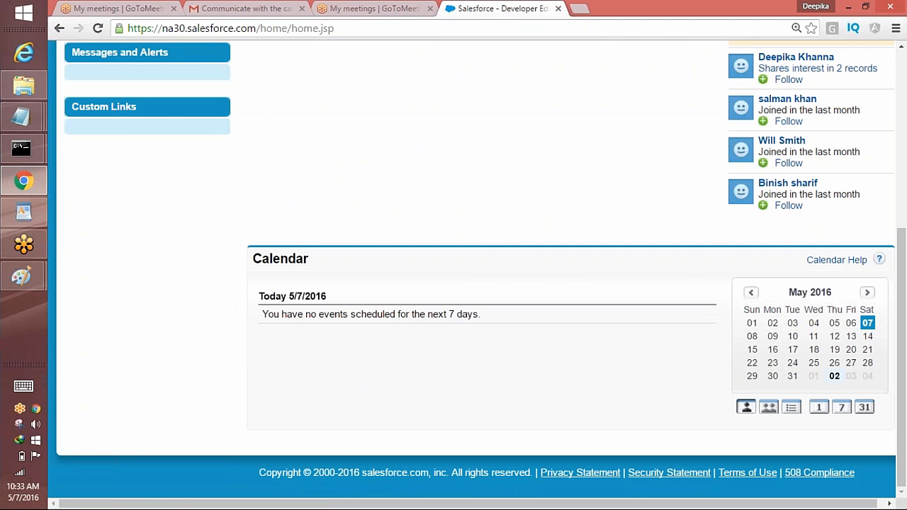
pyautogui.click(792, 409)
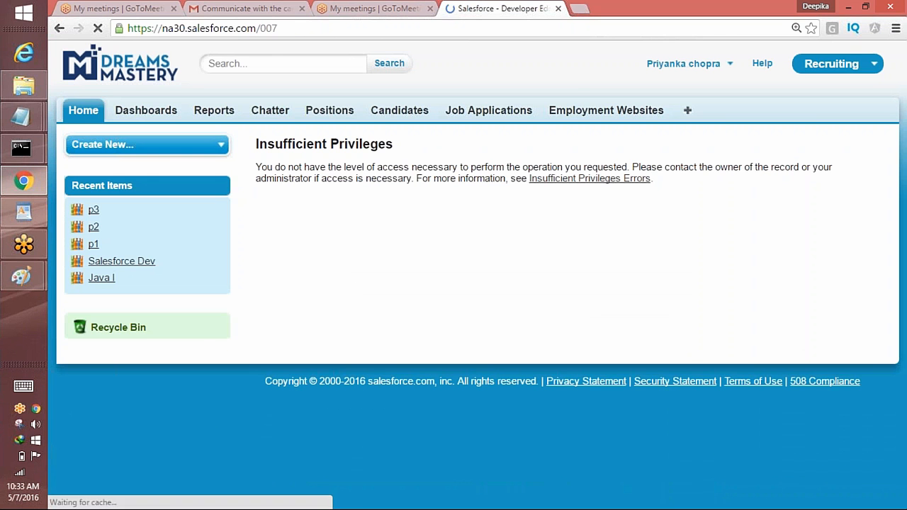
pyautogui.click(83, 109)
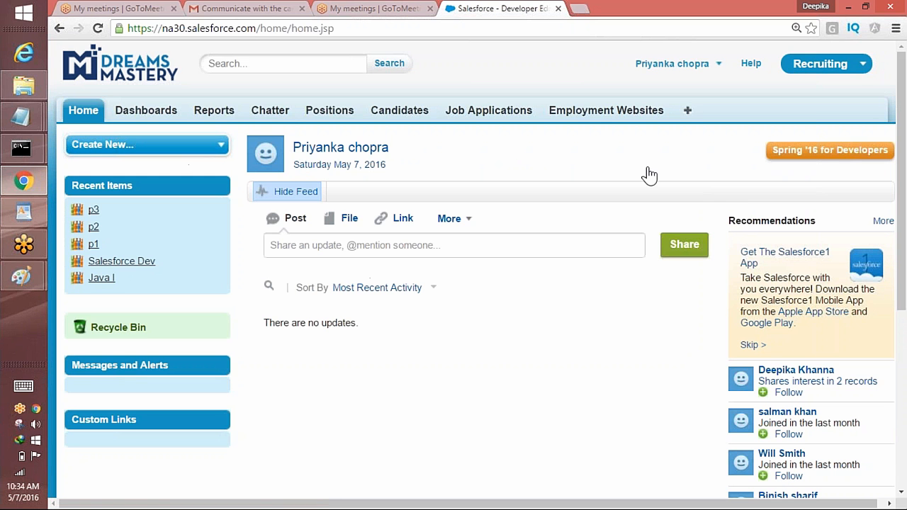
pyautogui.moveTo(902, 267); pyautogui.dragTo(902, 453)
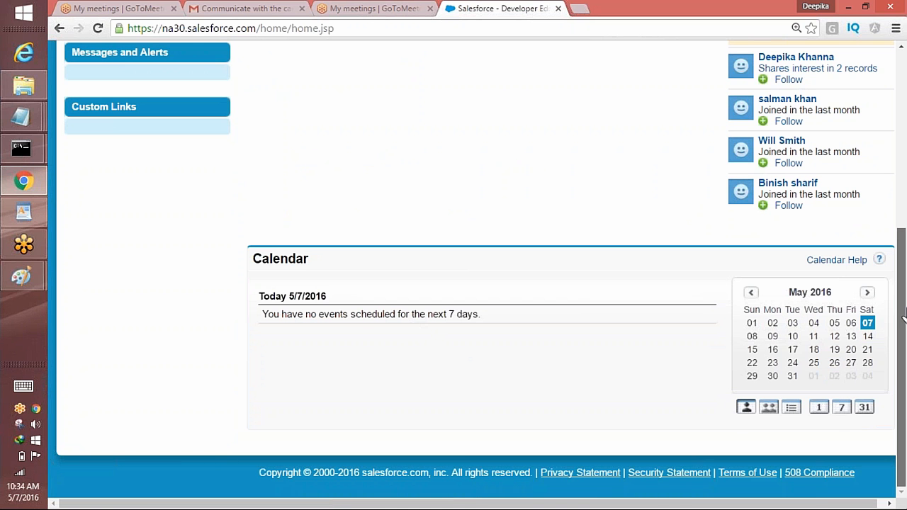
pyautogui.moveTo(897, 394); pyautogui.dragTo(904, 204)
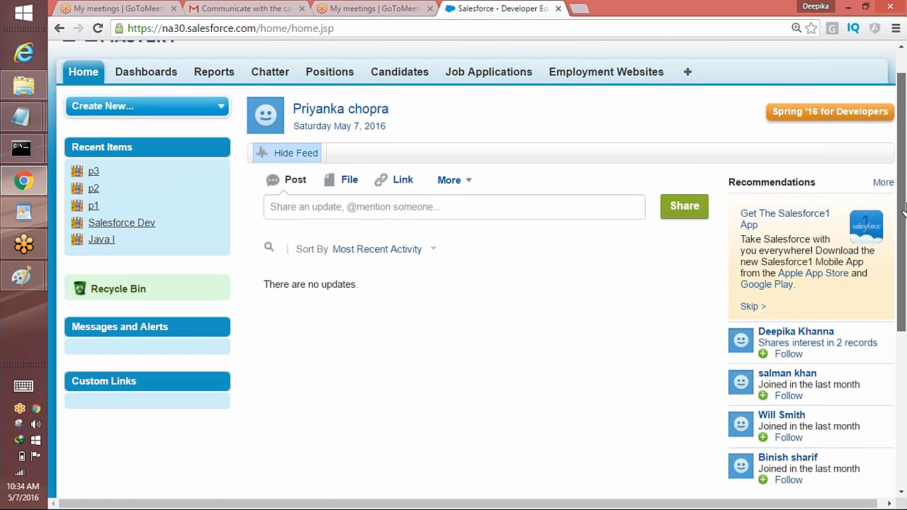
pyautogui.click(433, 249)
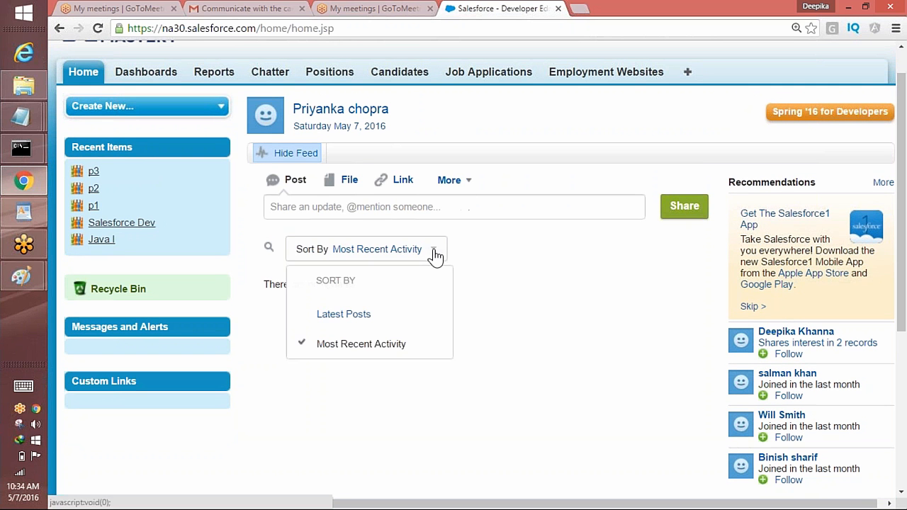
pyautogui.click(356, 316)
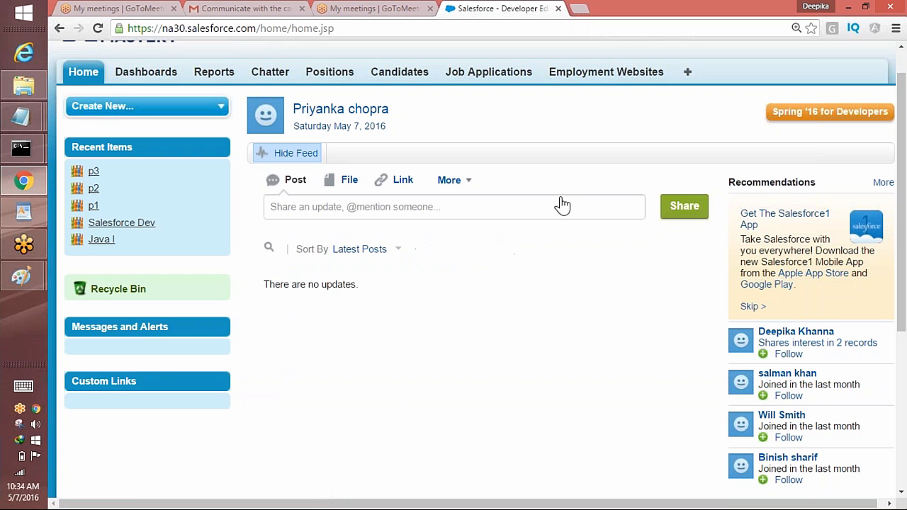
# Hide the feed to show the calendar, then follow the task link in the Gmail e-mail.
pyautogui.scroll(1, 691, 165)
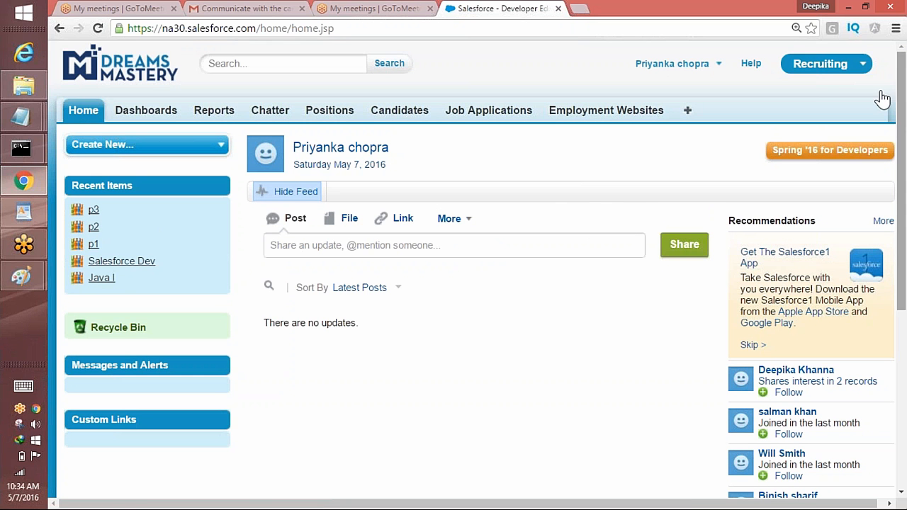
pyautogui.click(101, 113)
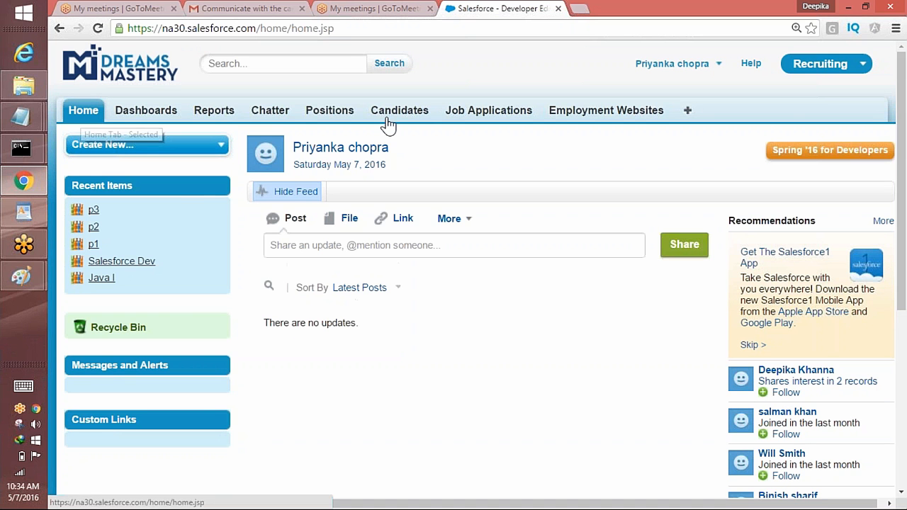
pyautogui.scroll(-1, 759, 181)
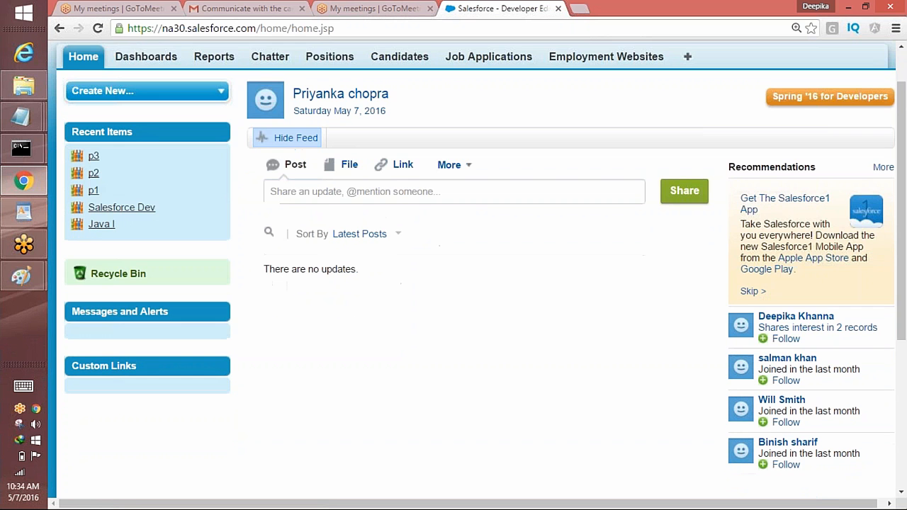
pyautogui.click(293, 142)
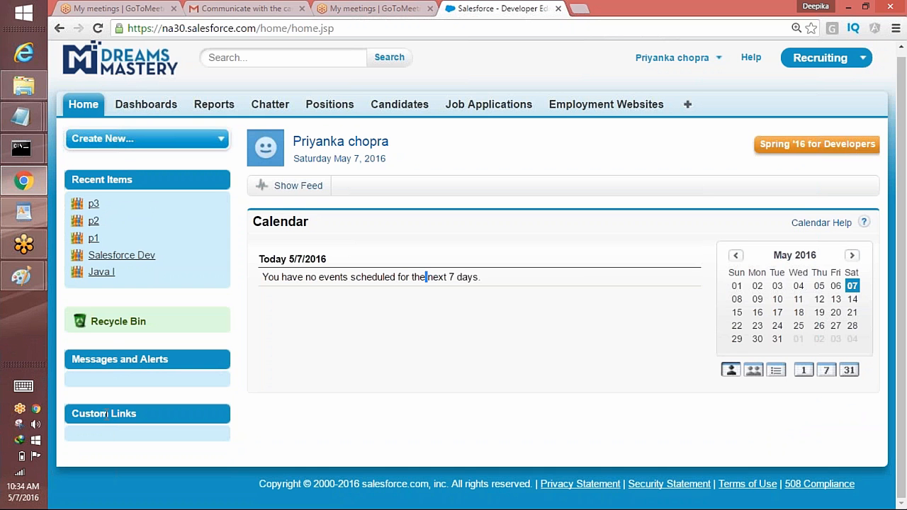
pyautogui.click(125, 141)
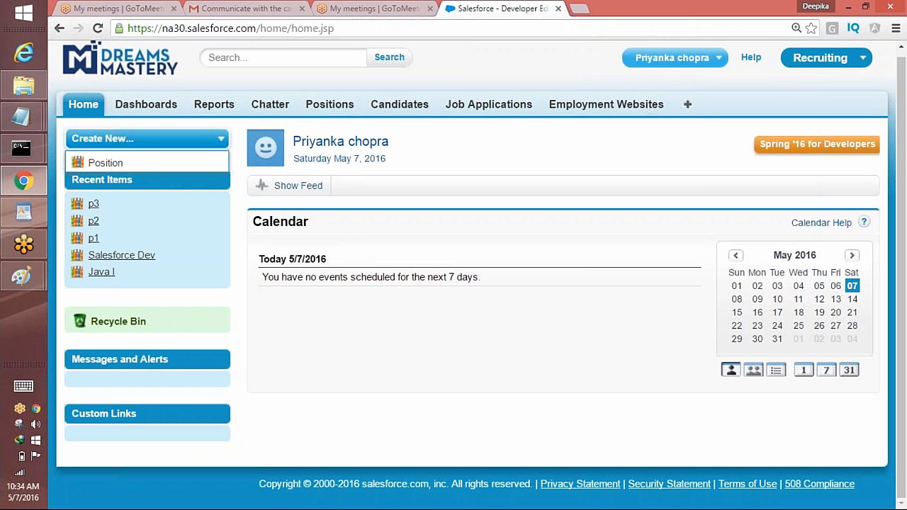
pyautogui.moveTo(902, 176); pyautogui.dragTo(901, 150)
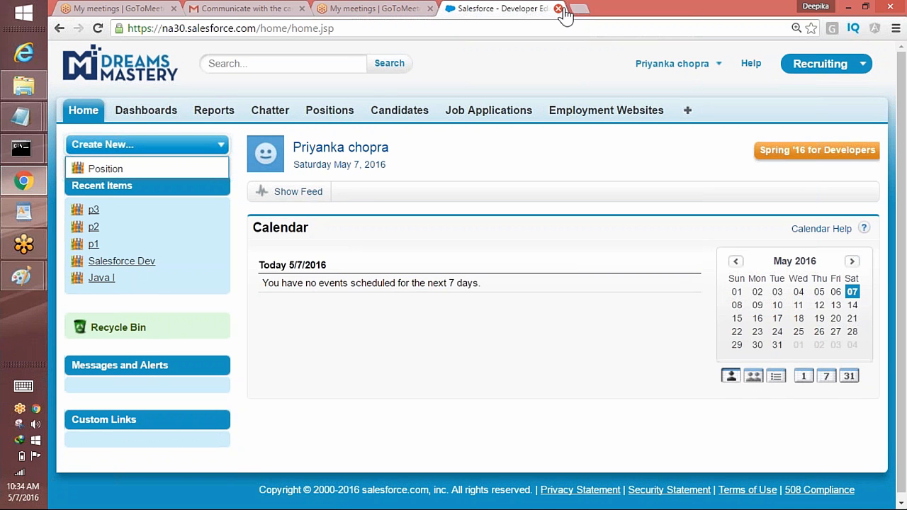
pyautogui.click(206, 9)
pyautogui.click(284, 365)
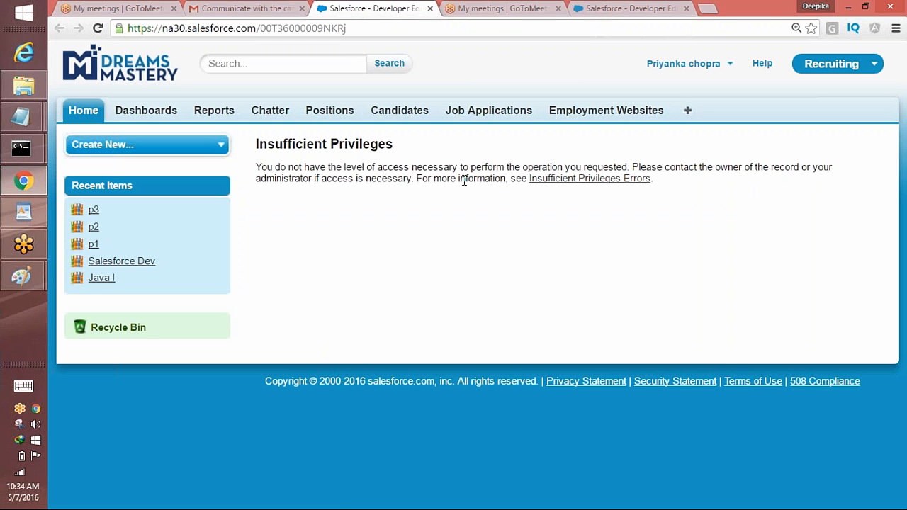
# Check the insufficient-privileges help article, then open candidate C-17 from the full Candidates list.
pyautogui.click(598, 179)
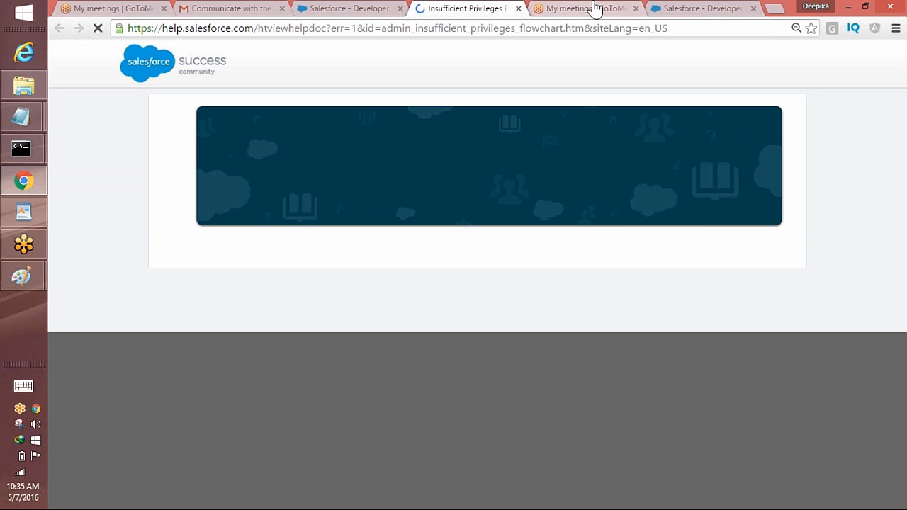
pyautogui.click(322, 13)
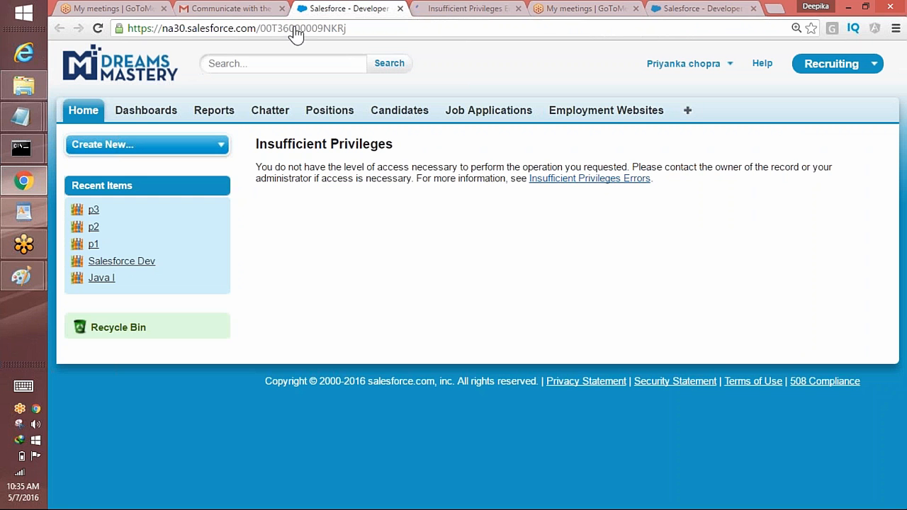
pyautogui.click(91, 115)
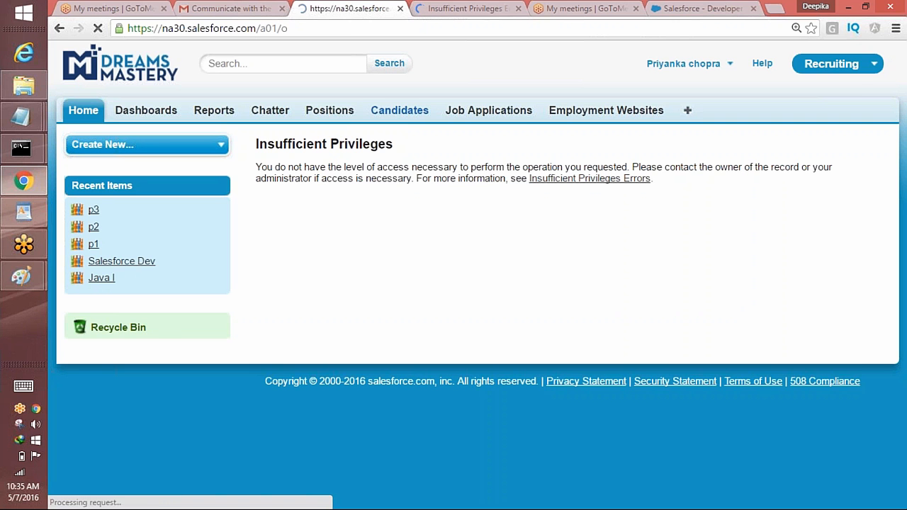
pyautogui.click(335, 192)
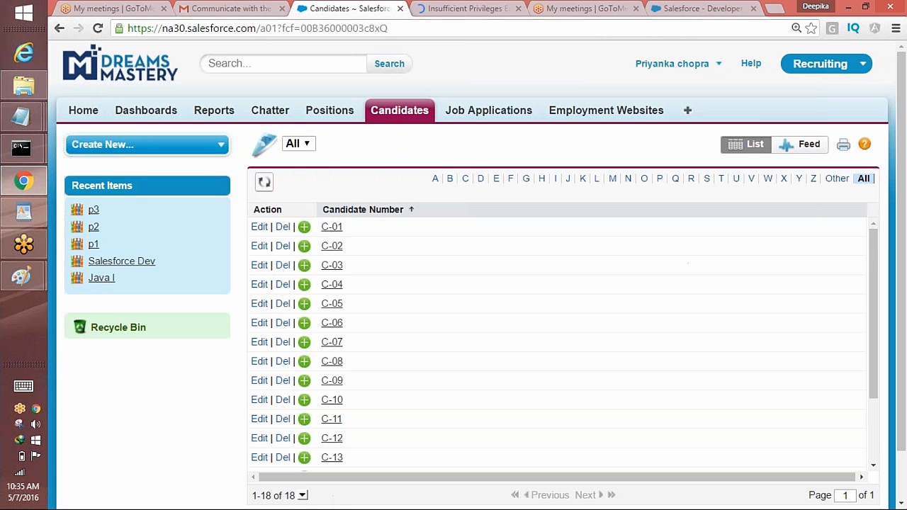
pyautogui.moveTo(876, 280); pyautogui.dragTo(404, 501)
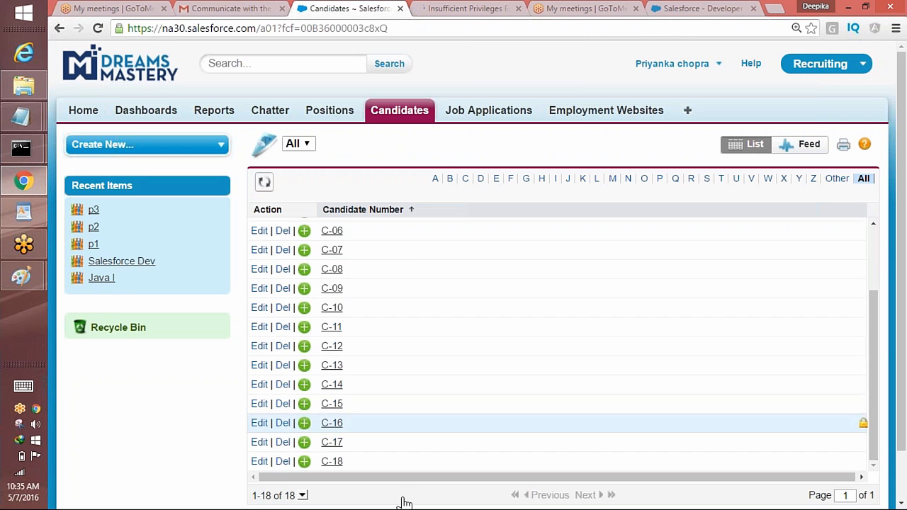
pyautogui.click(335, 443)
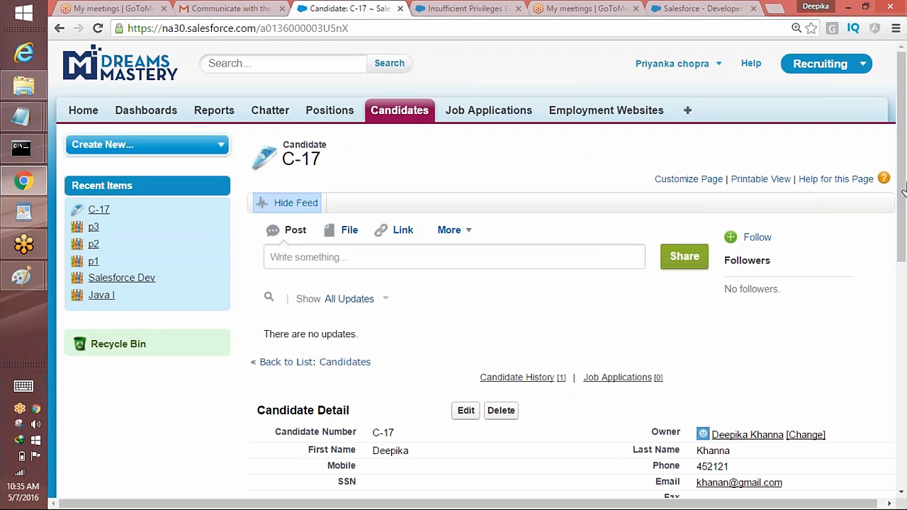
# Scroll through C-17's related lists and view its Candidate History entries.
pyautogui.moveTo(904, 294); pyautogui.dragTo(903, 192)
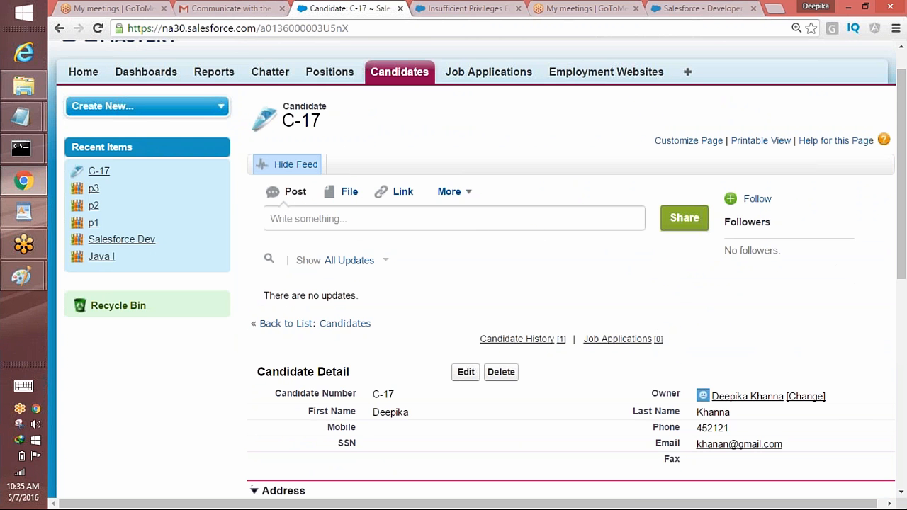
pyautogui.scroll(-5, 867, 341)
pyautogui.scroll(-2, 869, 354)
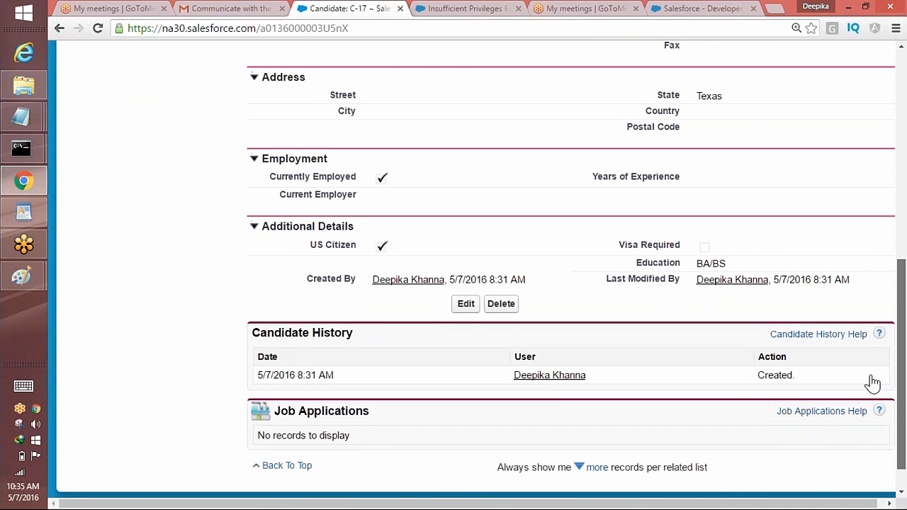
pyautogui.scroll(-1, 872, 397)
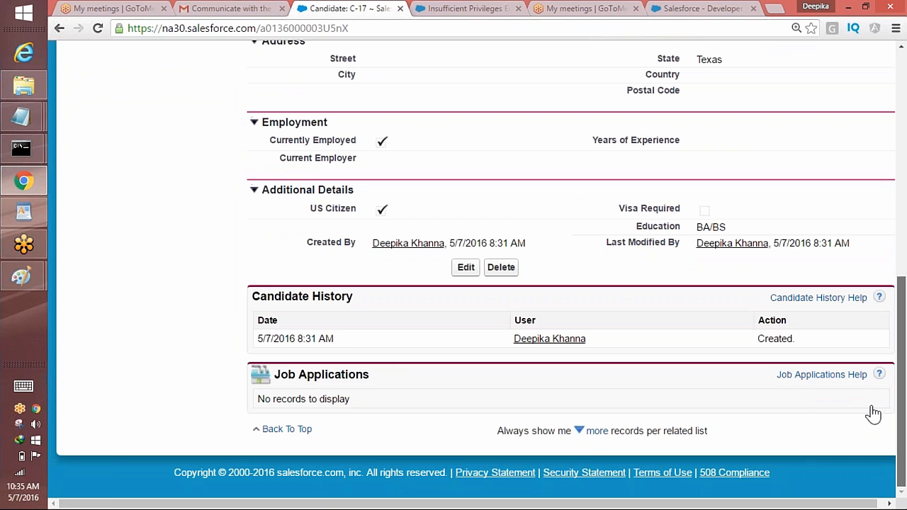
pyautogui.click(592, 432)
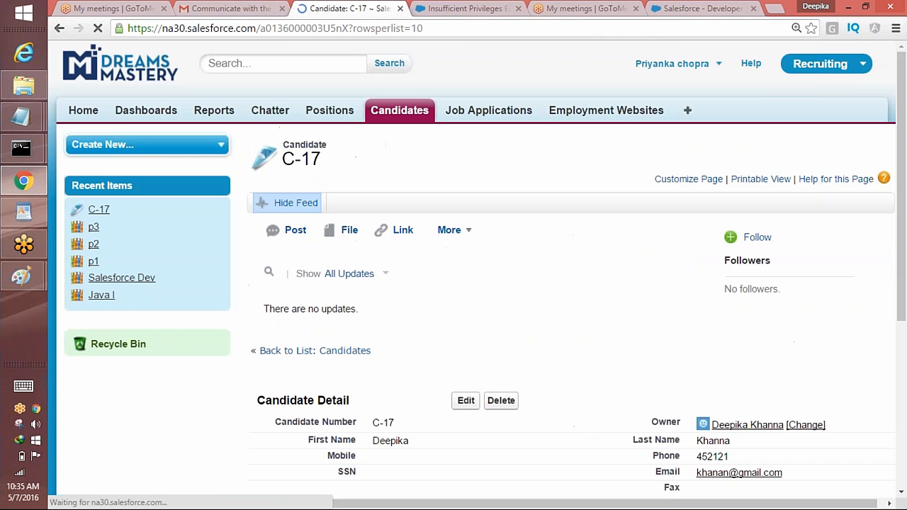
pyautogui.scroll(-3, 903, 255)
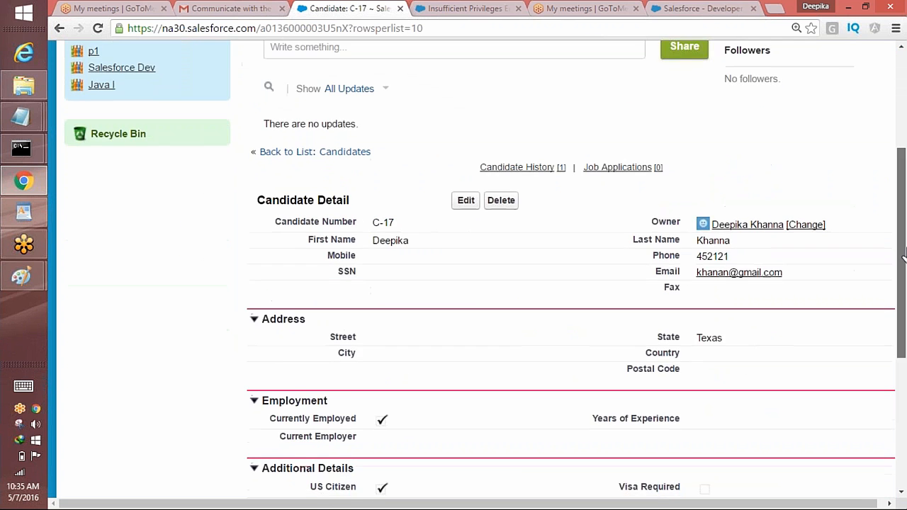
pyautogui.moveTo(902, 255); pyautogui.dragTo(902, 363)
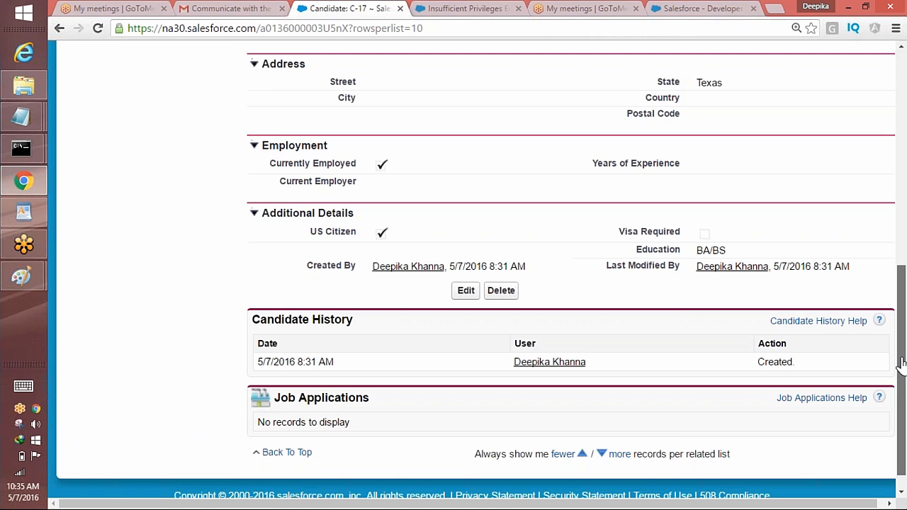
pyautogui.moveTo(902, 363); pyautogui.dragTo(903, 60)
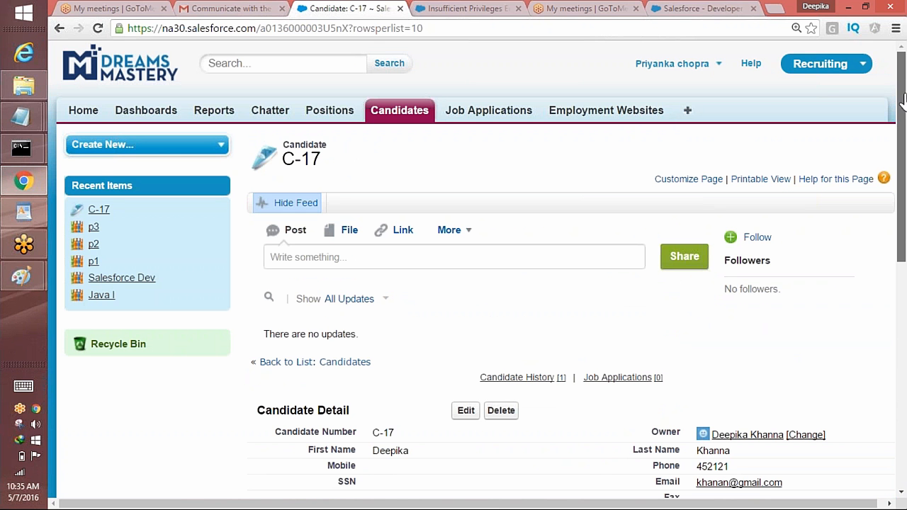
pyautogui.click(333, 363)
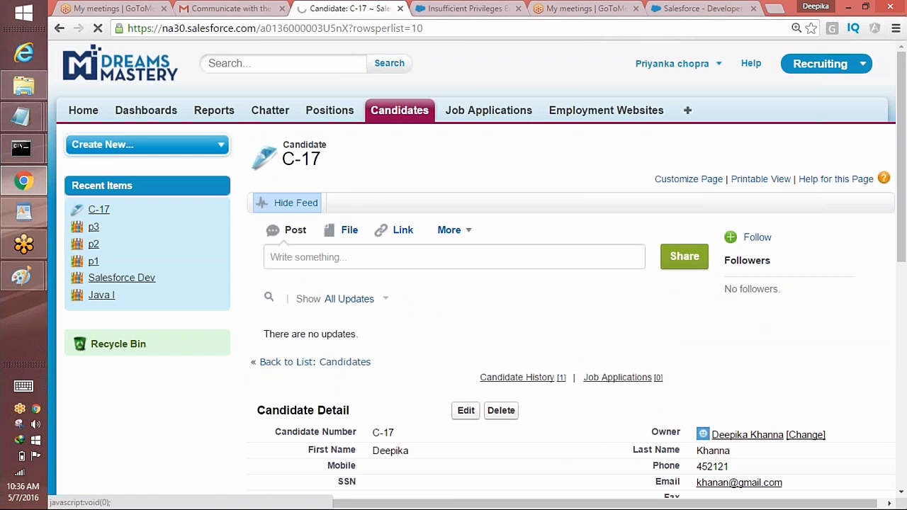
pyautogui.click(507, 377)
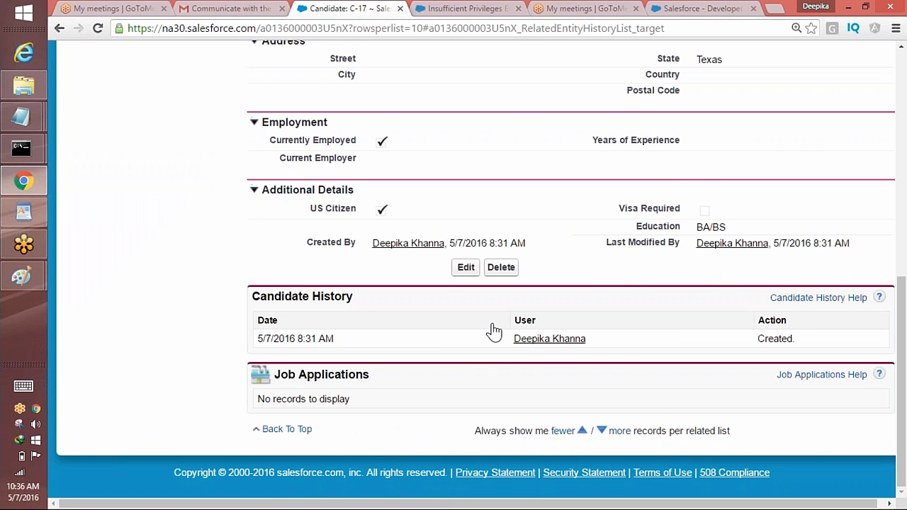
pyautogui.moveTo(901, 330); pyautogui.dragTo(903, 95)
# Go to the Positions home page and bring up the user's account menu.
pyautogui.click(330, 110)
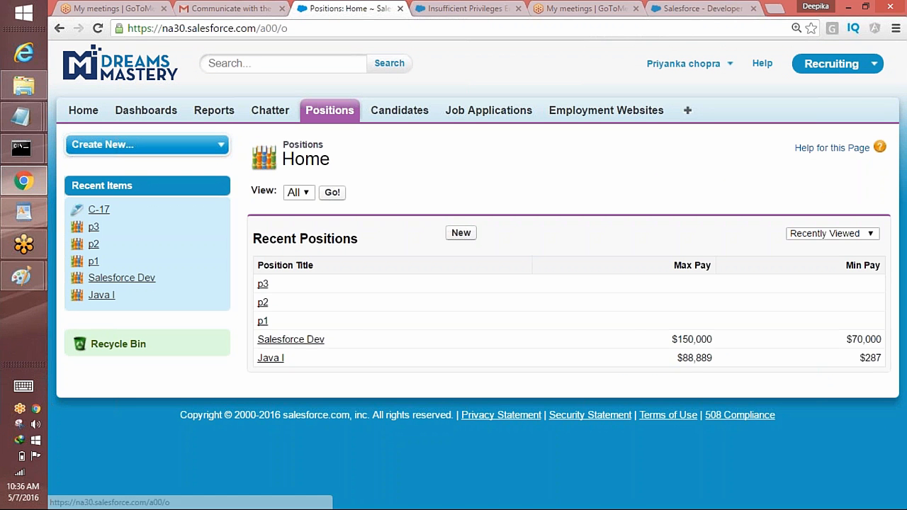
pyautogui.click(399, 110)
pyautogui.click(324, 116)
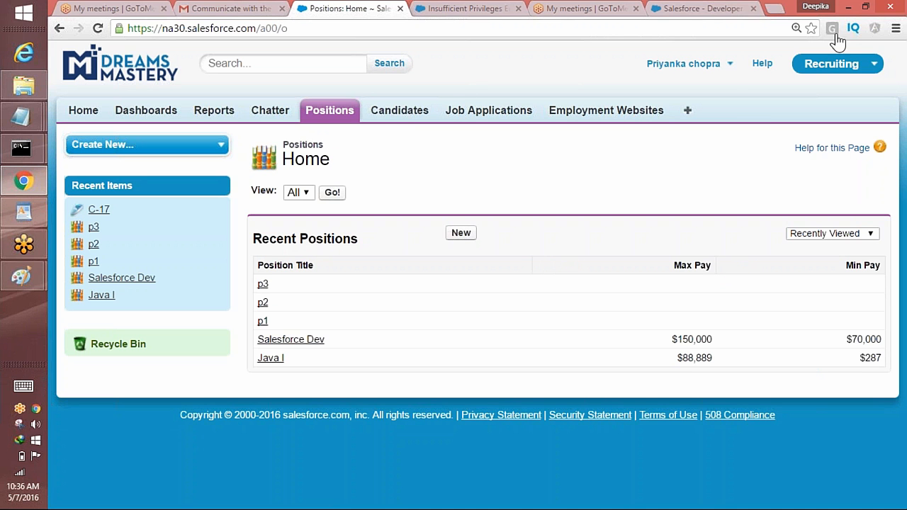
pyautogui.click(729, 65)
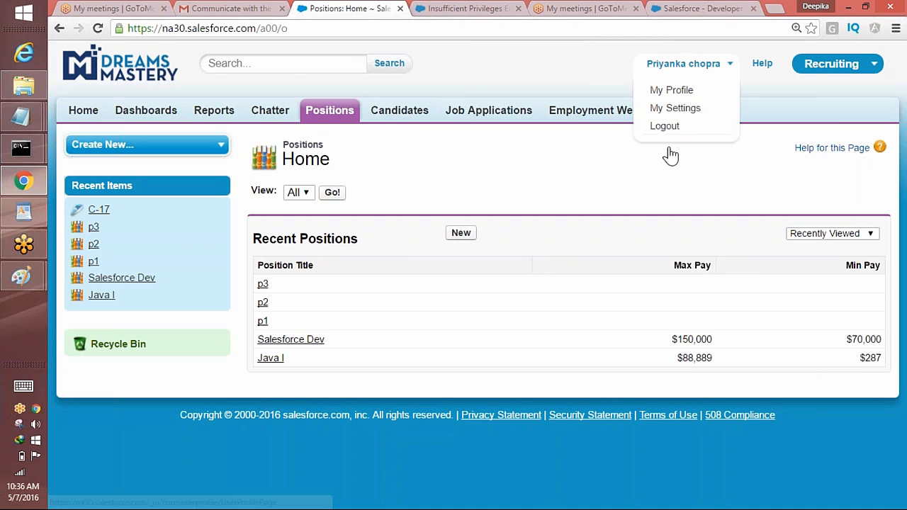
# Log out and sign back in with a different saved username.
pyautogui.click(665, 126)
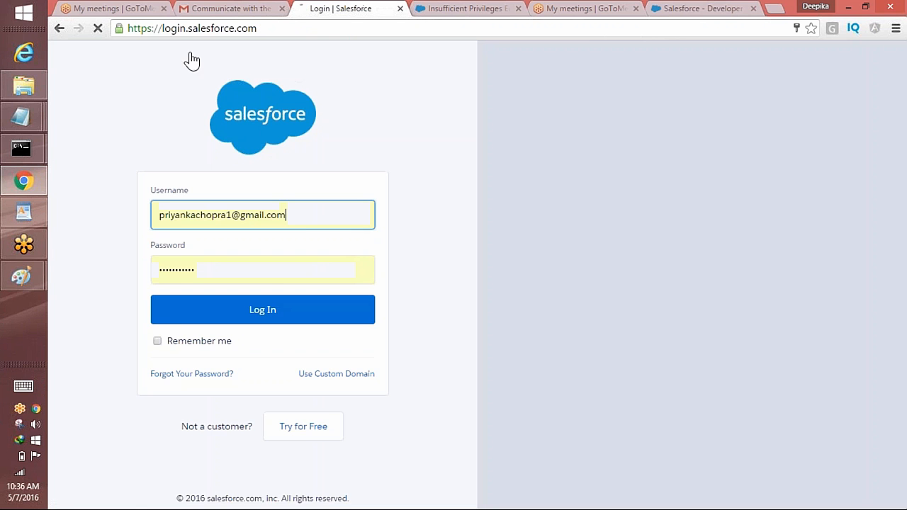
pyautogui.moveTo(304, 225); pyautogui.dragTo(117, 210)
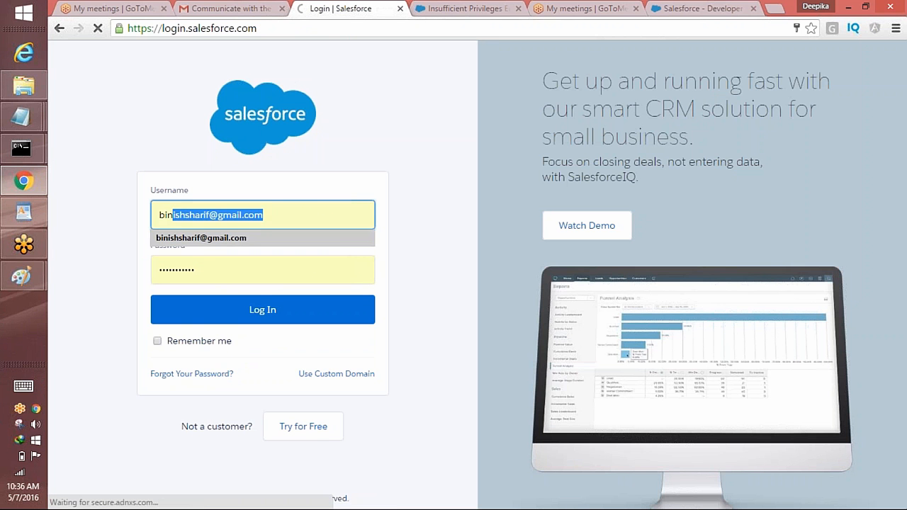
pyautogui.click(177, 238)
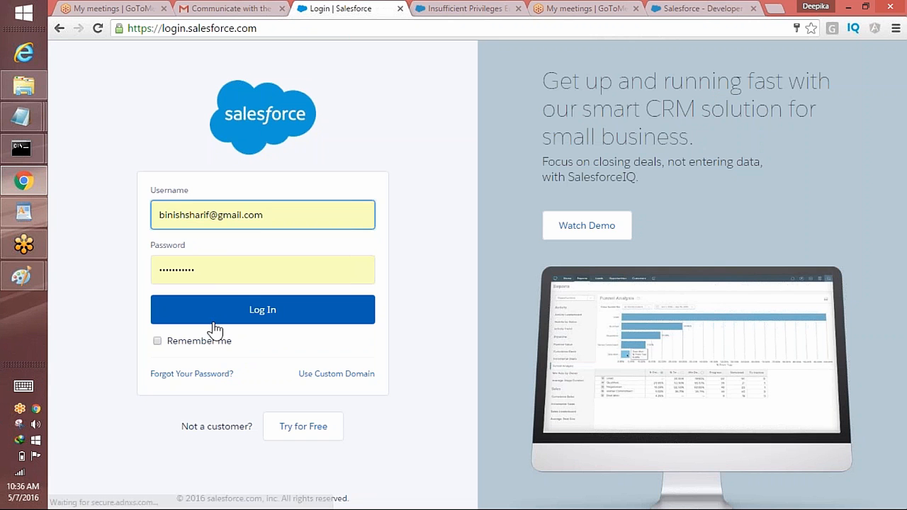
pyautogui.click(214, 320)
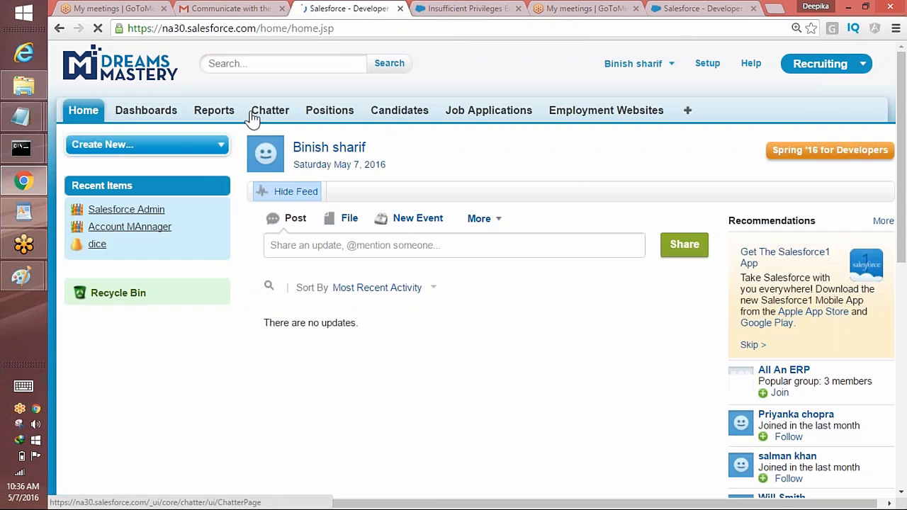
# Scroll the home page to confirm My Tasks has no open tasks, then log out.
pyautogui.moveTo(901, 191); pyautogui.dragTo(897, 414)
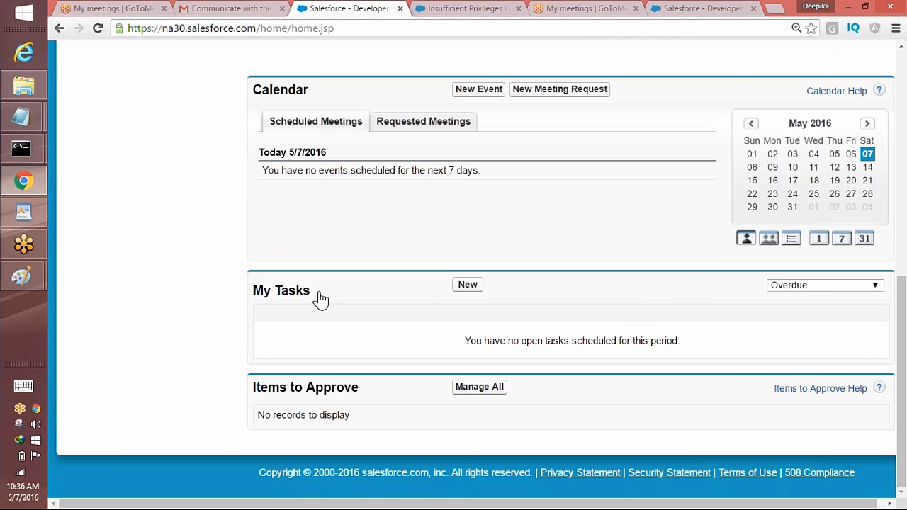
pyautogui.moveTo(316, 293); pyautogui.dragTo(247, 296)
pyautogui.click(856, 335)
pyautogui.scroll(7, 903, 396)
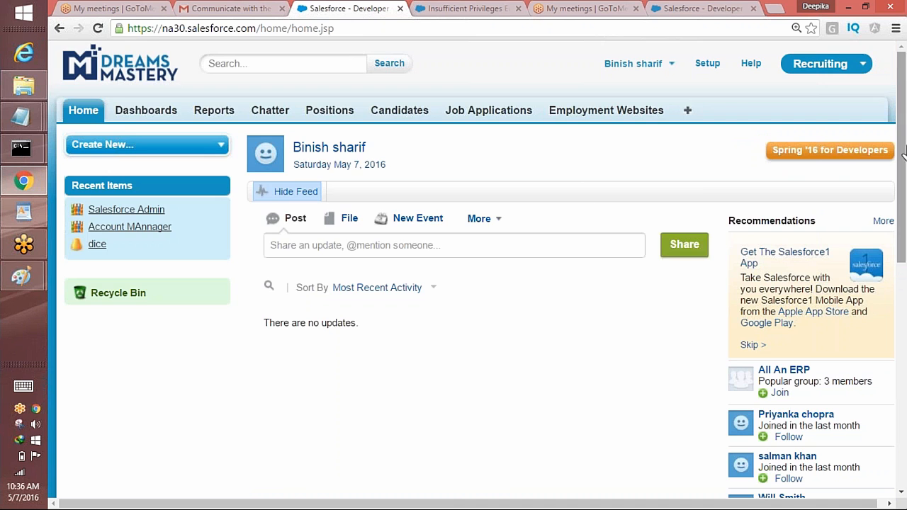
pyautogui.scroll(-10, 589, 213)
pyautogui.scroll(10, 560, 163)
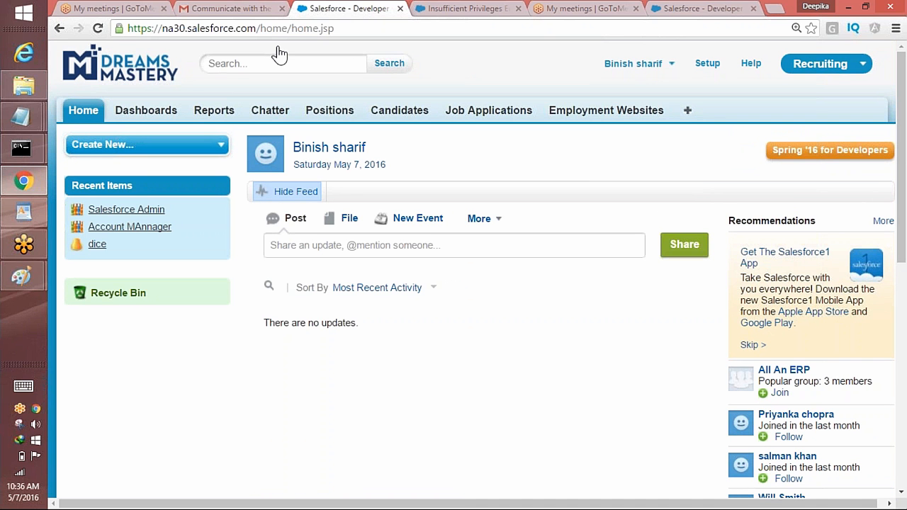
pyautogui.scroll(-5, 467, 276)
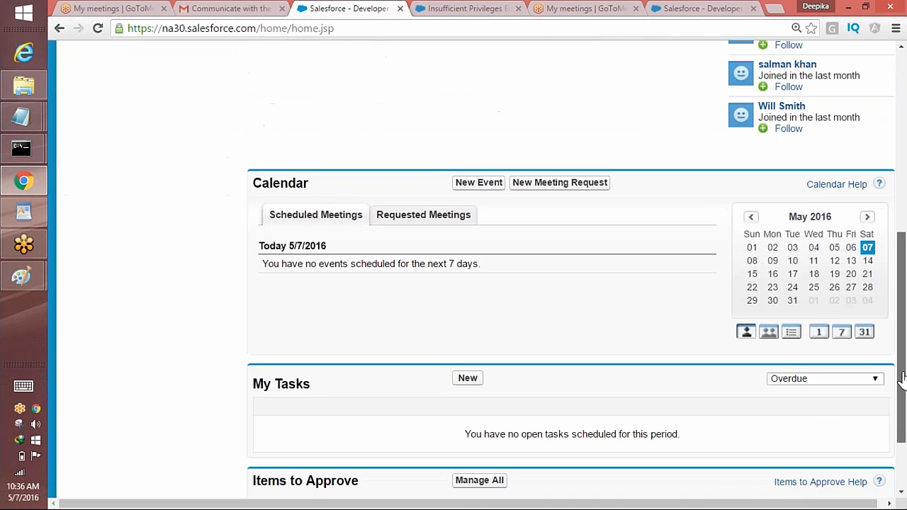
pyautogui.scroll(-2, 466, 276)
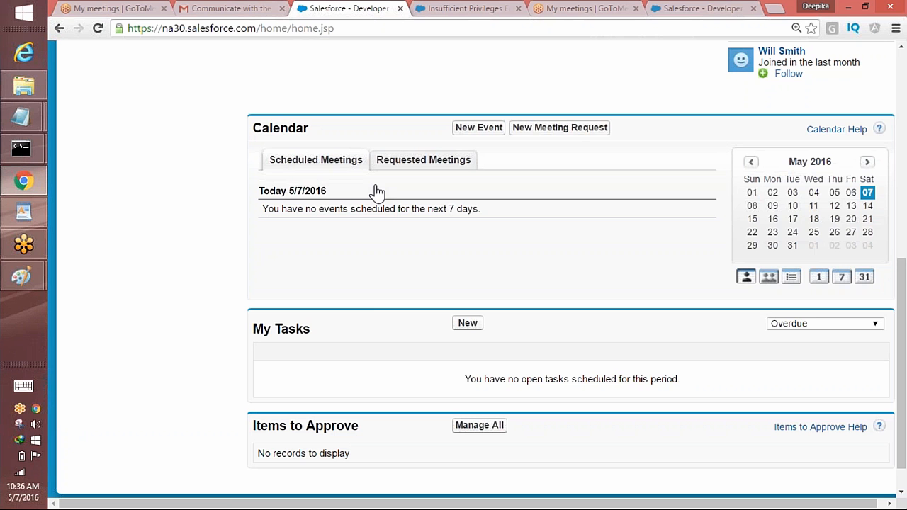
pyautogui.scroll(-1, 377, 253)
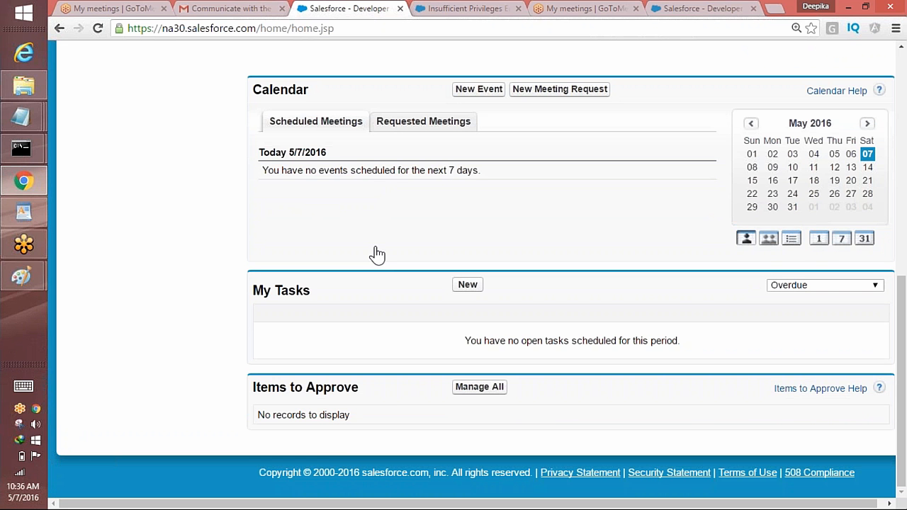
pyautogui.moveTo(903, 375); pyautogui.dragTo(901, 100)
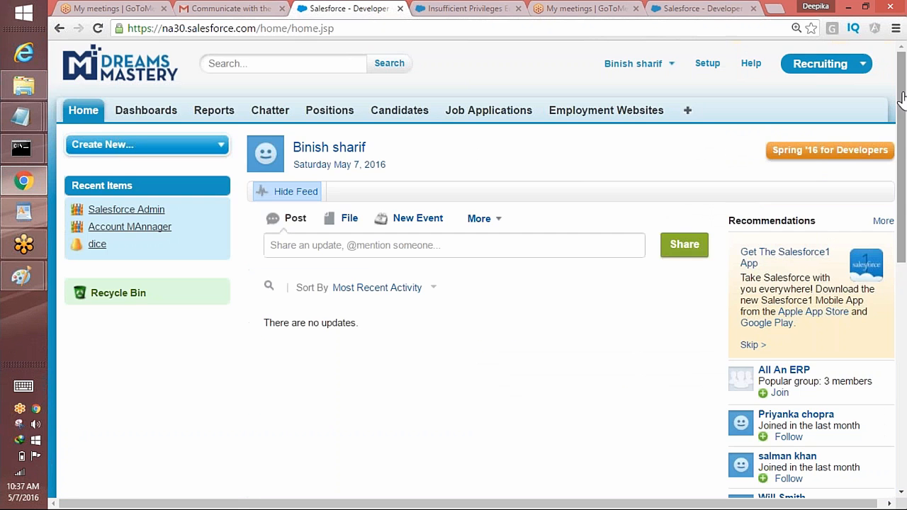
pyautogui.click(642, 68)
pyautogui.click(617, 127)
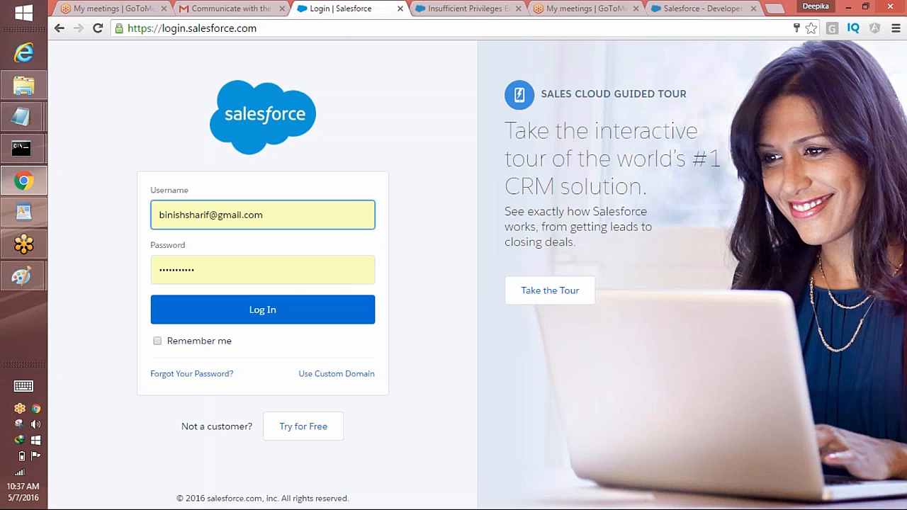
# Sign in to Salesforce with the saved demo account's username.
pyautogui.moveTo(271, 228); pyautogui.dragTo(111, 222)
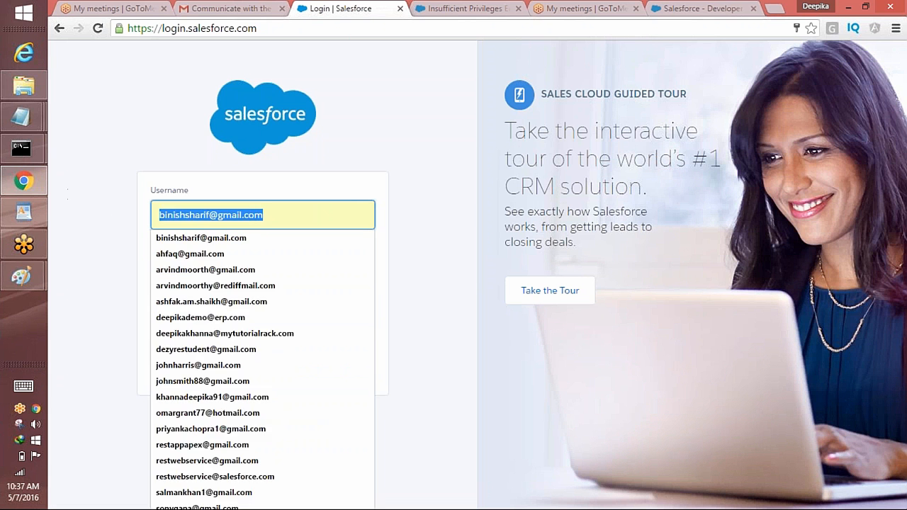
pyautogui.write('k')
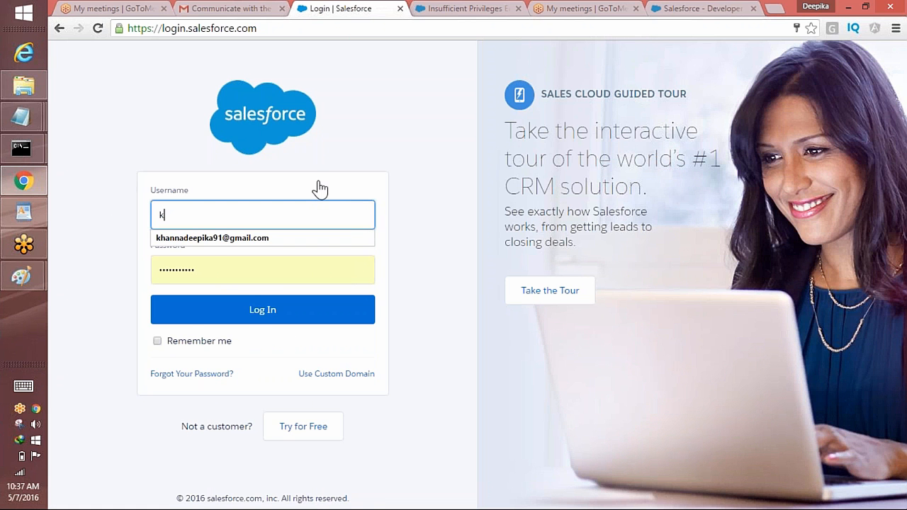
pyautogui.press('BackSpace')
pyautogui.write('de')
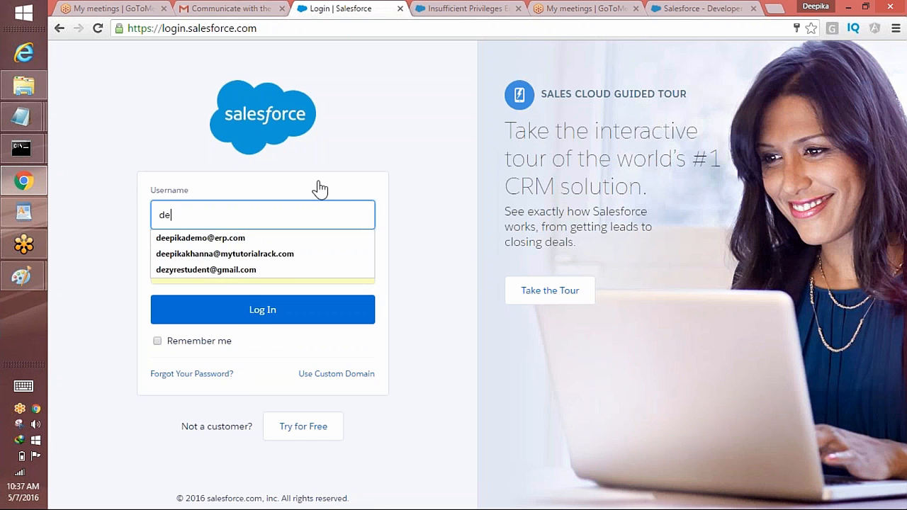
pyautogui.click(215, 238)
pyautogui.click(267, 319)
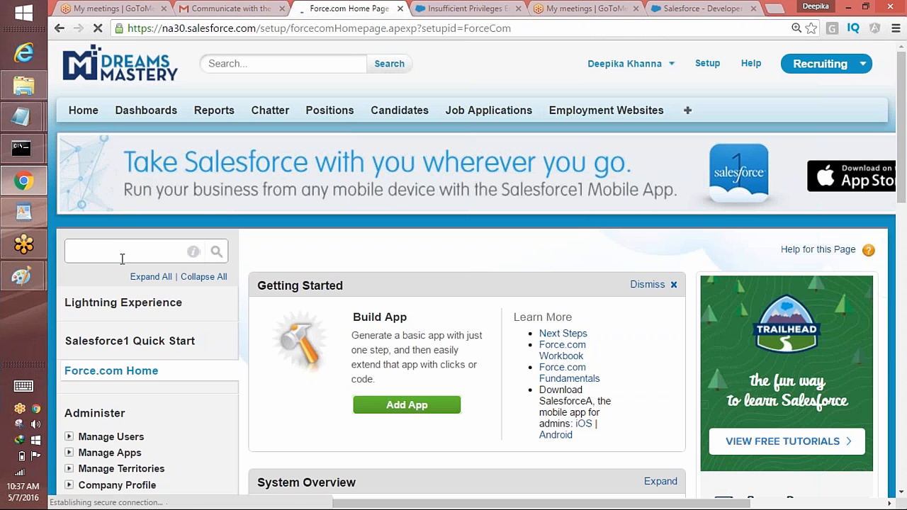
# Filter Setup by 'workflow' and open the 'Assign a task for user' workflow rule.
pyautogui.click(122, 259)
pyautogui.write('wor')
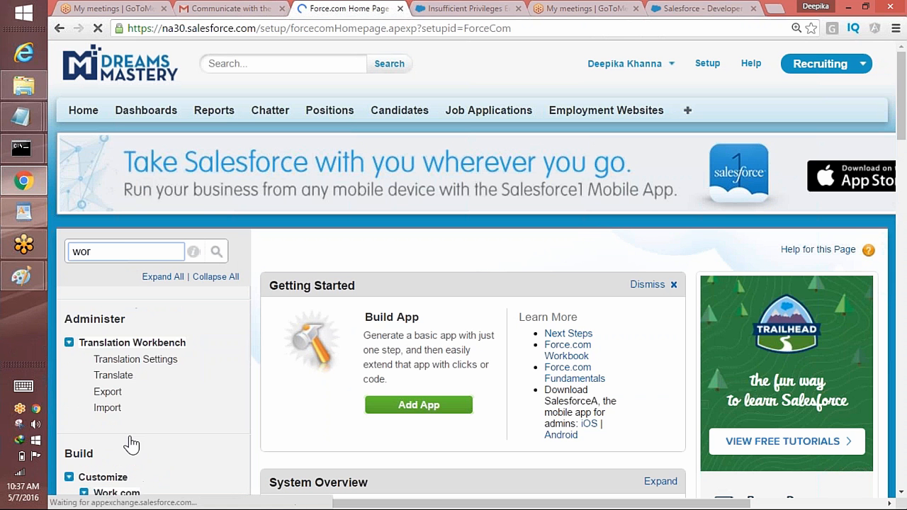
pyautogui.write('kflow')
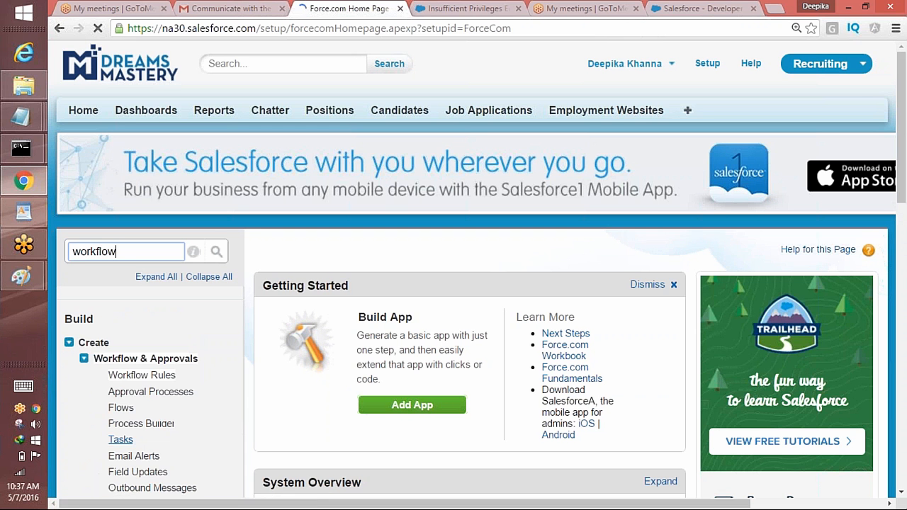
pyautogui.click(147, 375)
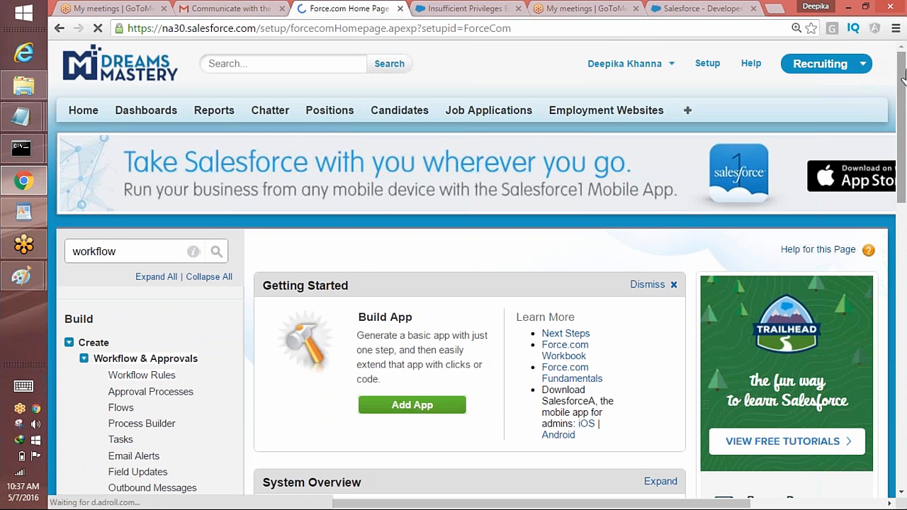
pyautogui.scroll(-7, 903, 130)
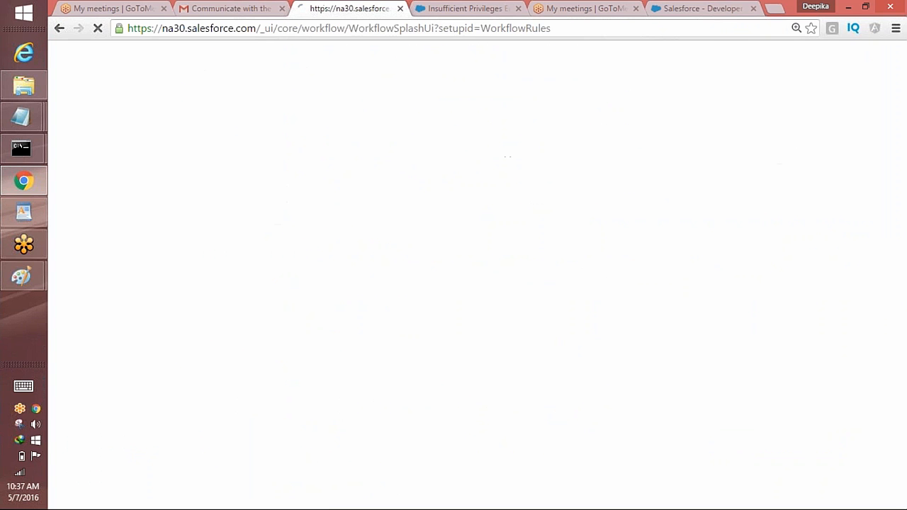
pyautogui.scroll(-4, 904, 125)
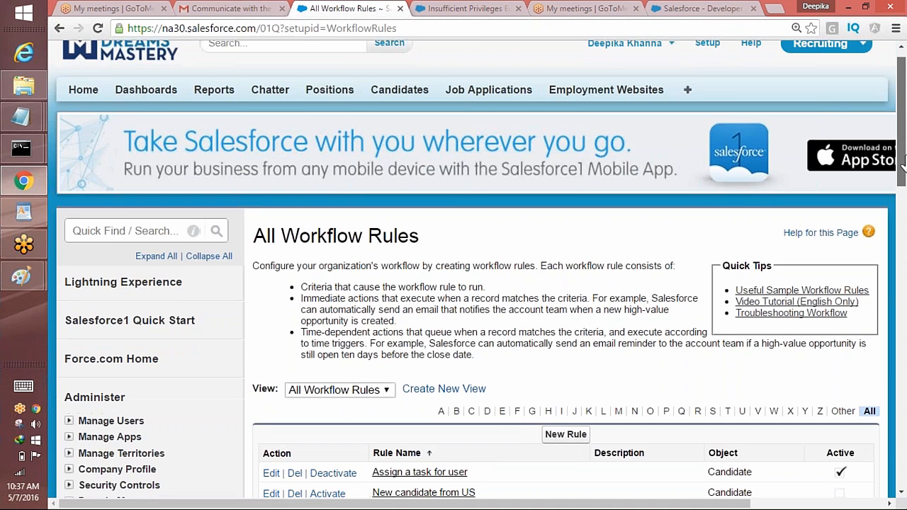
pyautogui.click(419, 185)
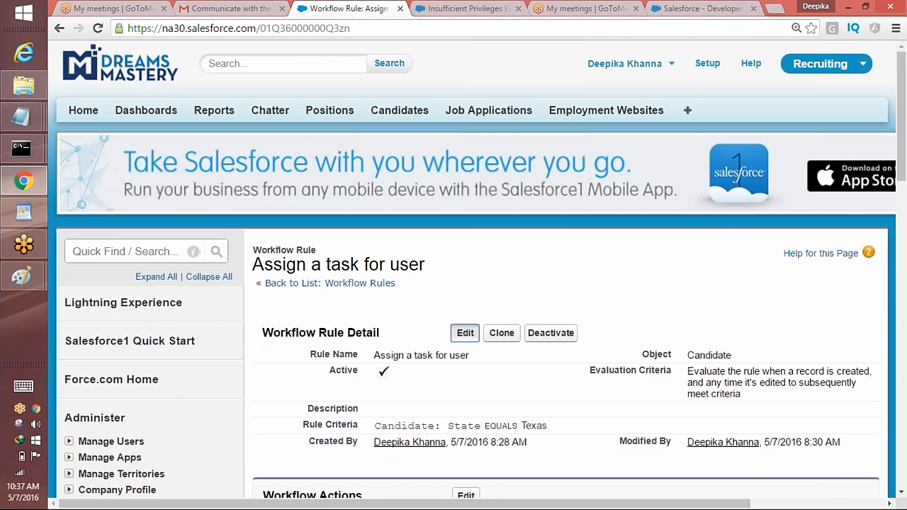
# Save the 'Assign a task for user' rule with its State equals Texas criteria.
pyautogui.click(465, 333)
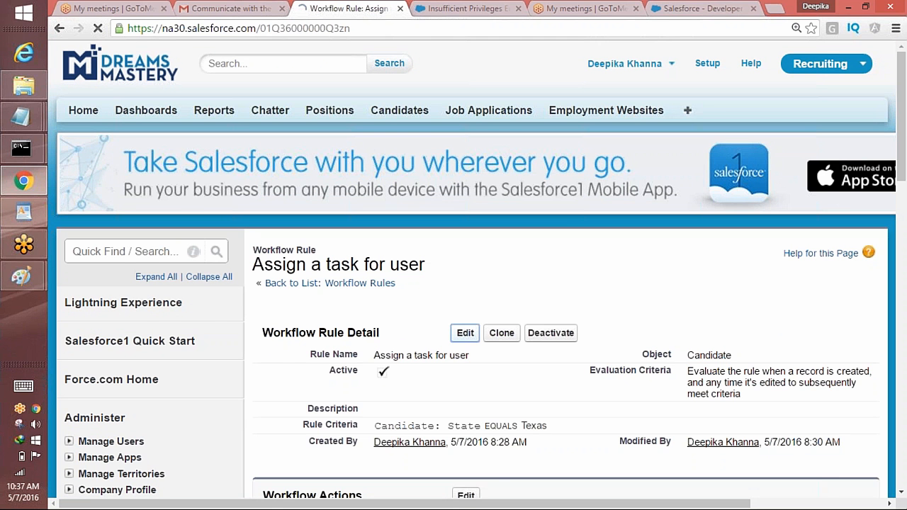
pyautogui.scroll(-5, 900, 241)
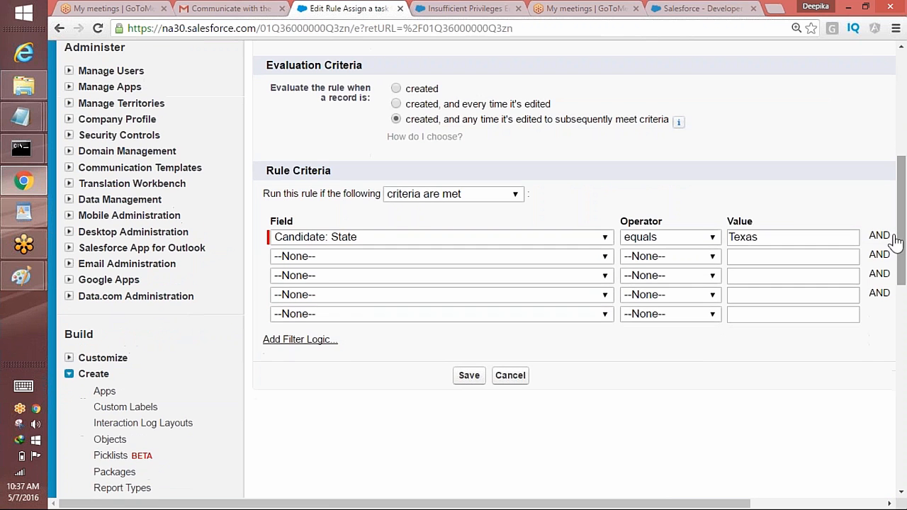
pyautogui.click(469, 377)
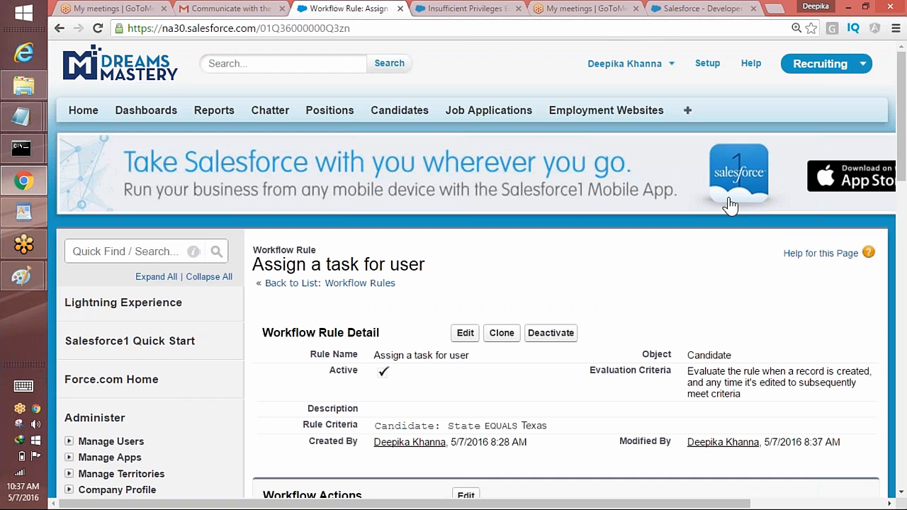
# Reassign the 'Communicate with the candidate over phone' task to a different user and save.
pyautogui.moveTo(902, 131); pyautogui.dragTo(903, 206)
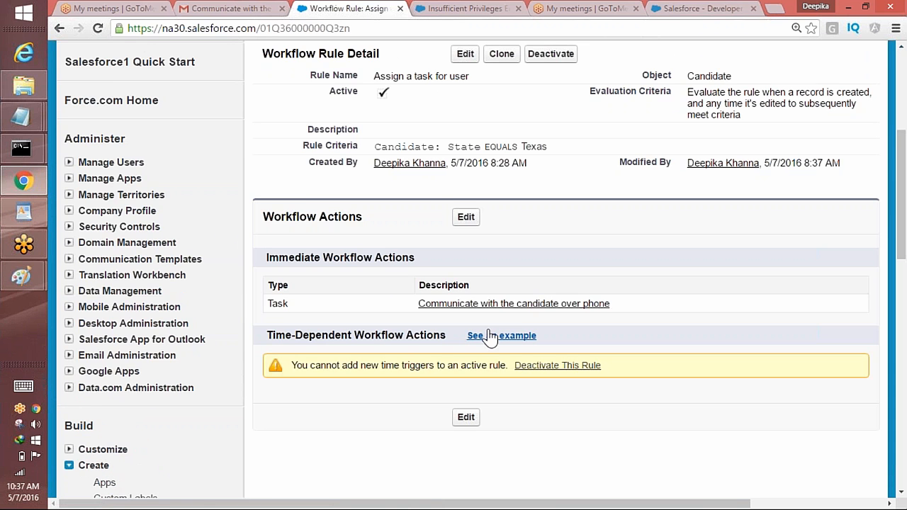
pyautogui.click(515, 305)
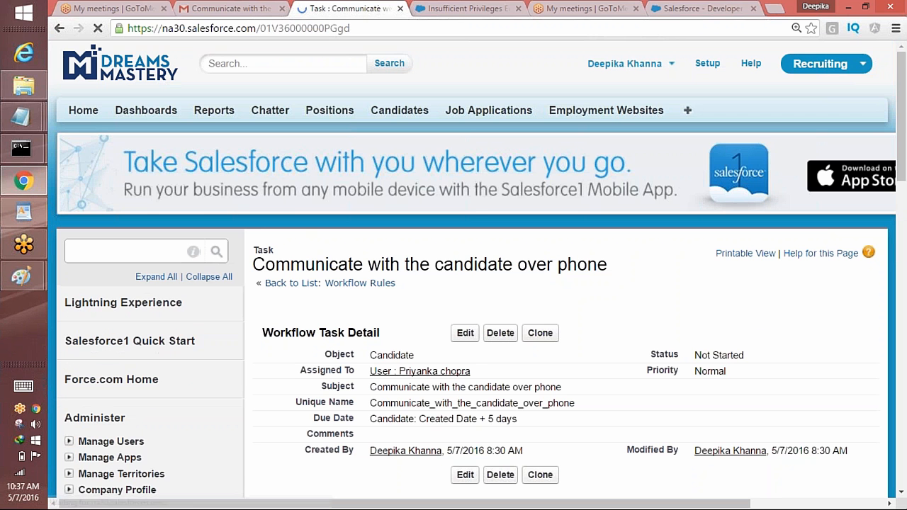
pyautogui.click(465, 332)
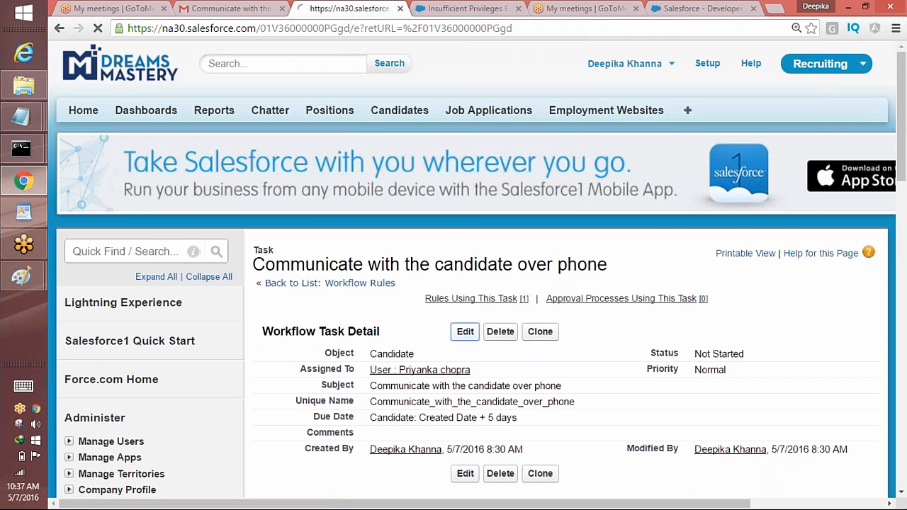
pyautogui.click(525, 393)
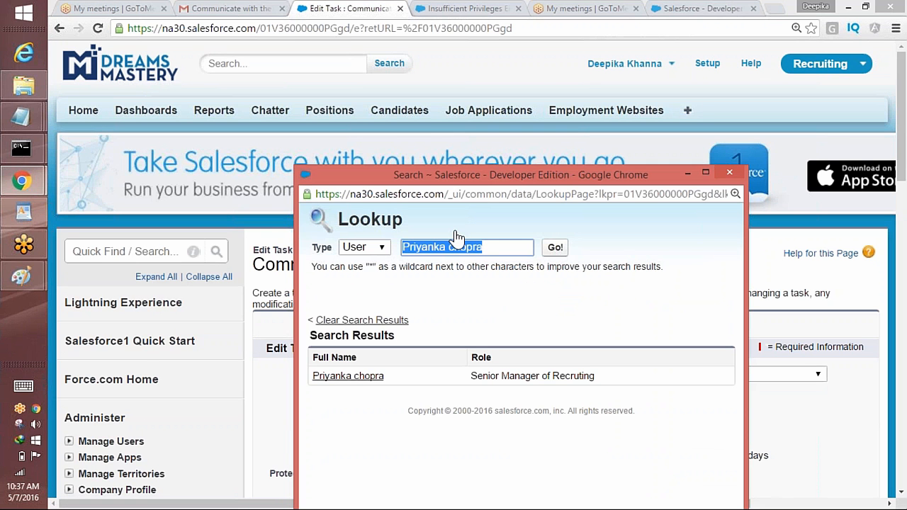
pyautogui.press('BackSpace')
pyautogui.click(555, 247)
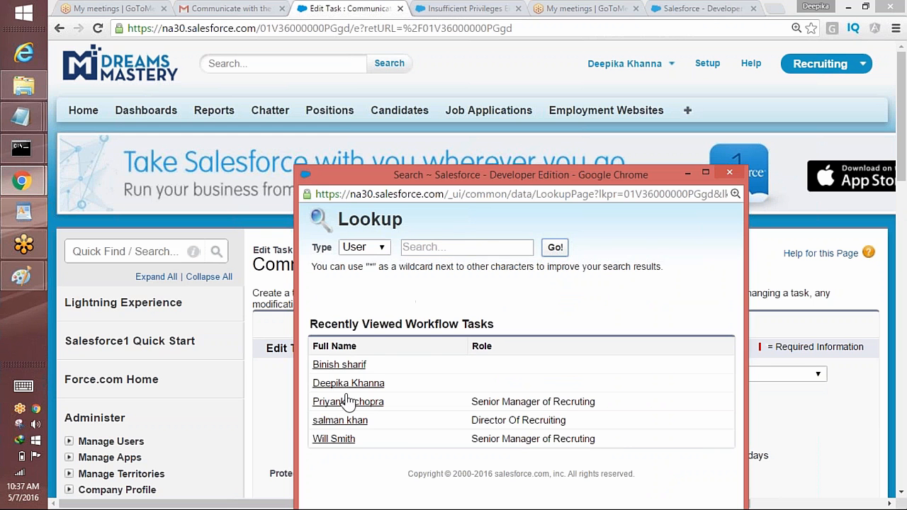
pyautogui.click(325, 366)
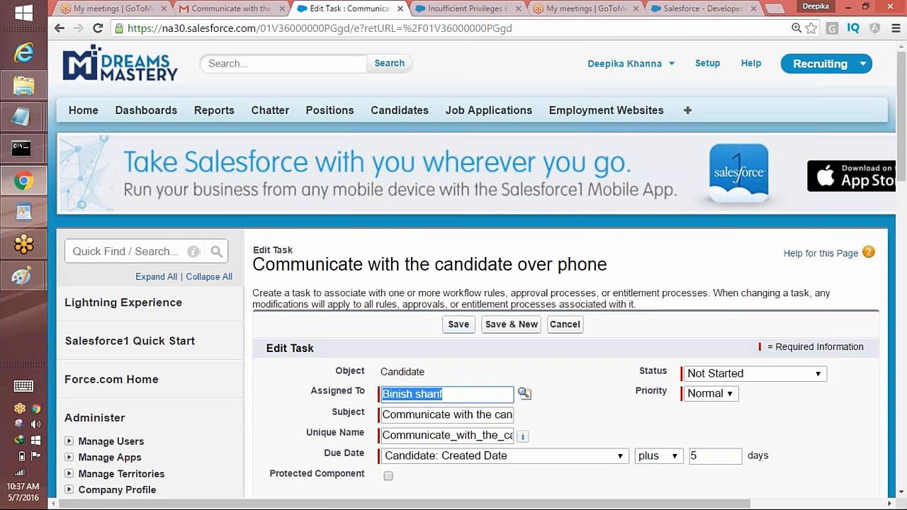
pyautogui.press('Return')
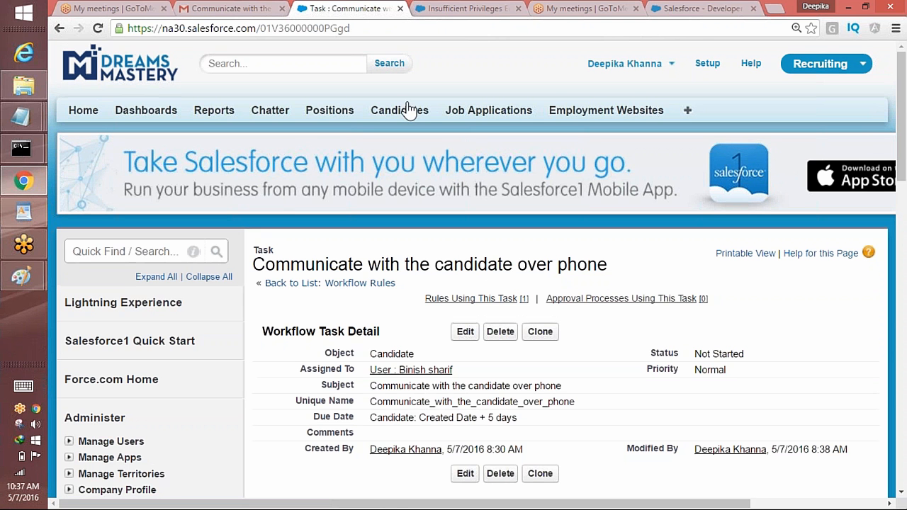
# Start a new candidate record and enter the candidate's last name.
pyautogui.click(407, 109)
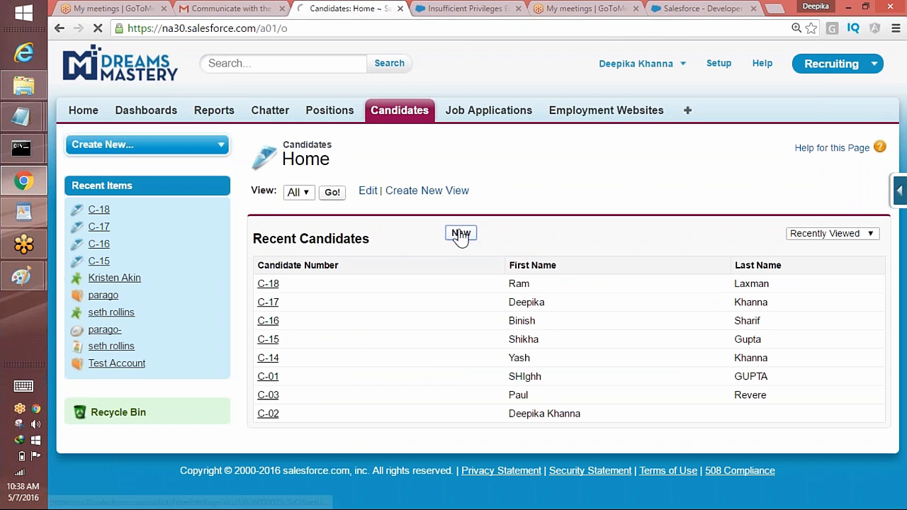
pyautogui.click(461, 234)
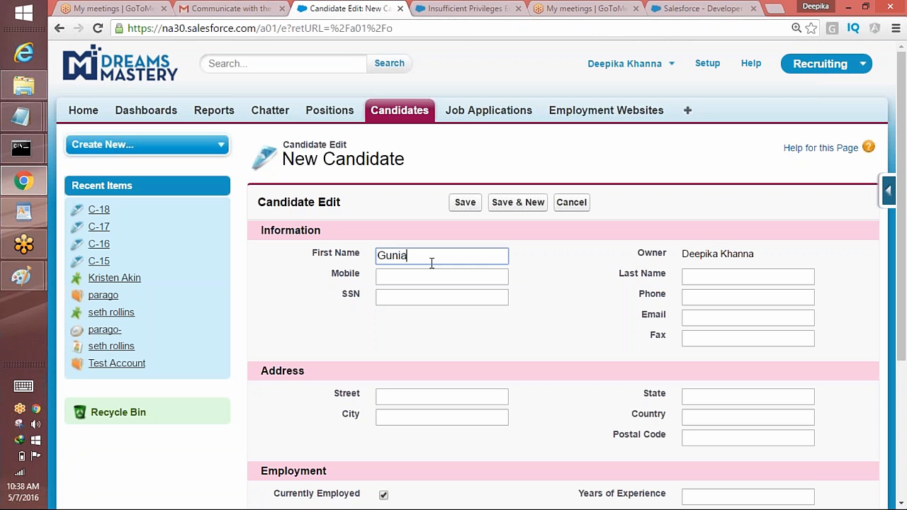
pyautogui.press('Tab')
pyautogui.press('Tab')
pyautogui.press('Tab')
pyautogui.write('khanna')
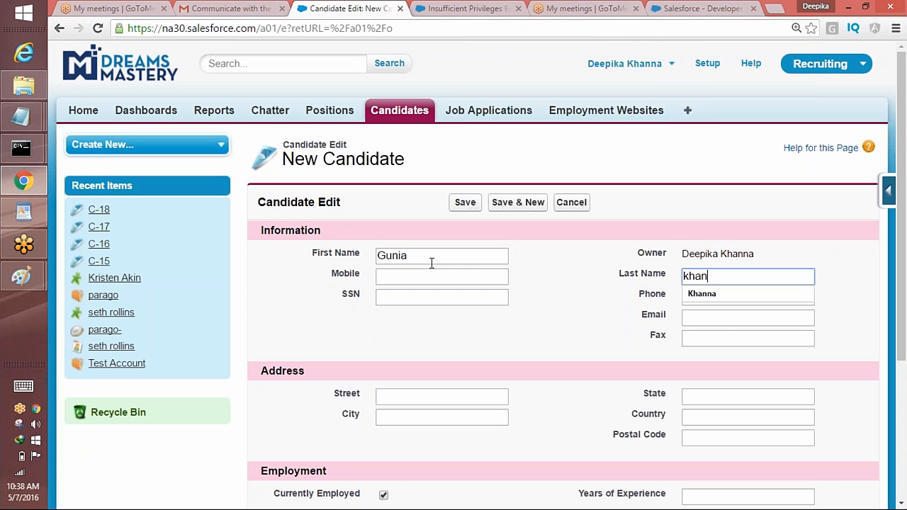
pyautogui.press('Tab')
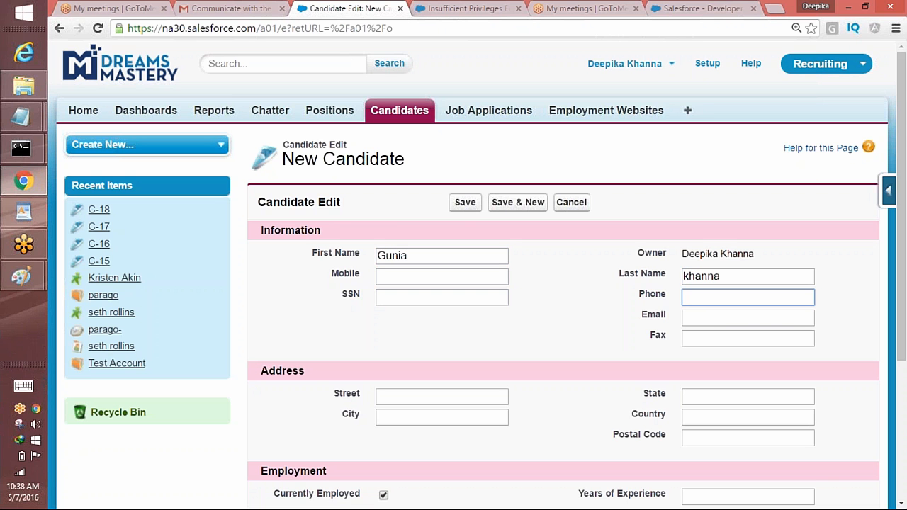
pyautogui.press('Tab')
pyautogui.press('Tab')
# Fill in the candidate's email and state Texas, then save the record as C-19.
pyautogui.click(711, 319)
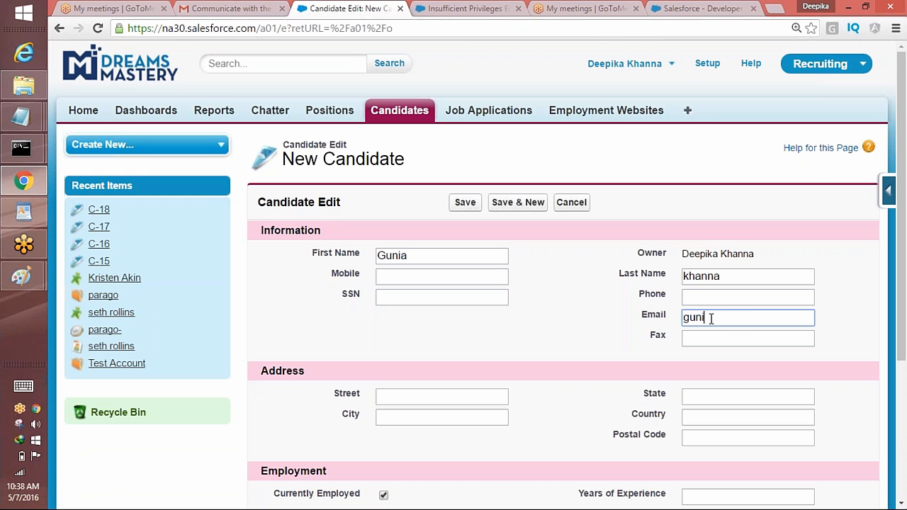
pyautogui.press('Tab')
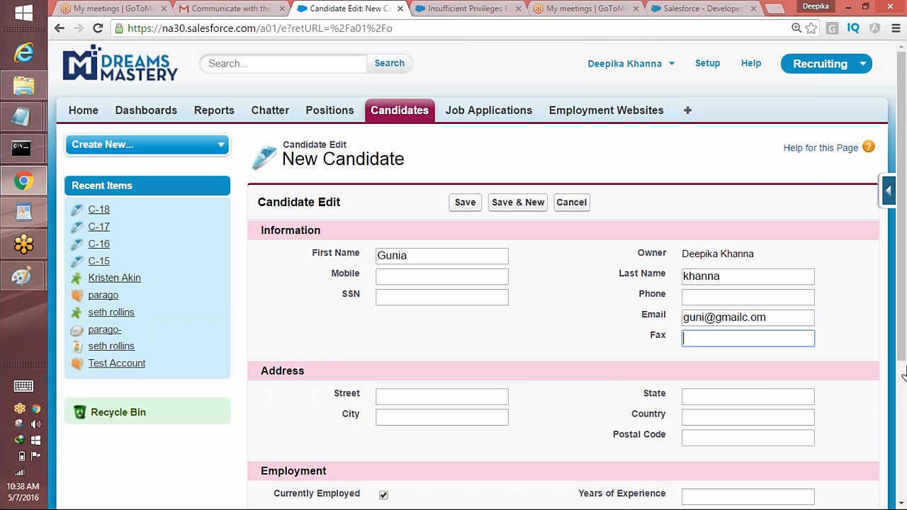
pyautogui.scroll(-1, 903, 369)
pyautogui.click(702, 341)
pyautogui.write('Texas')
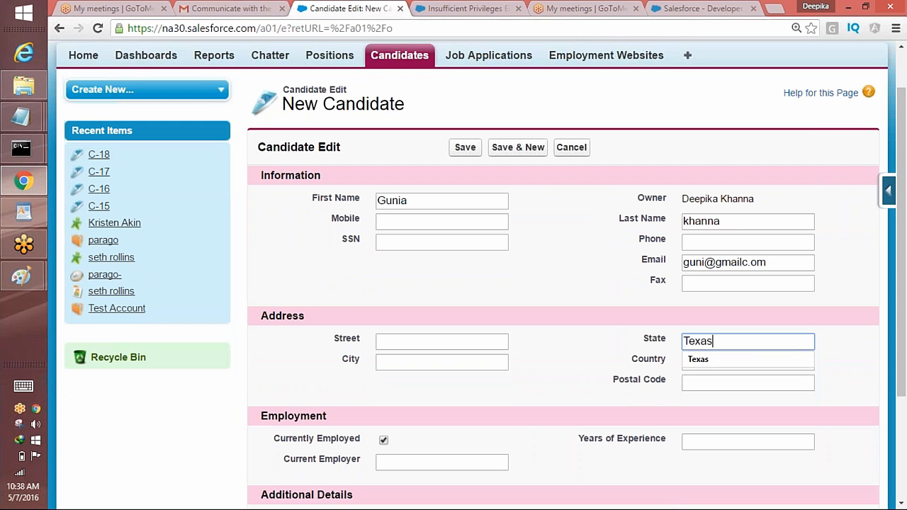
pyautogui.press('Return')
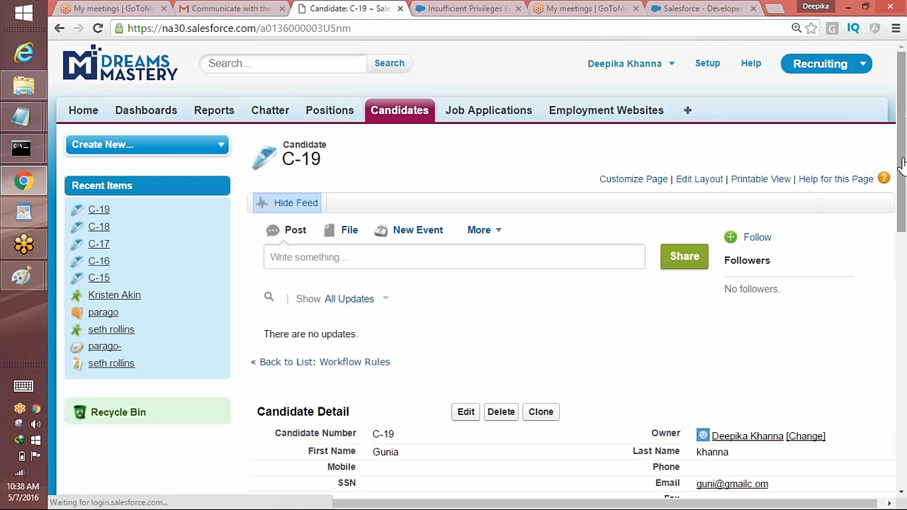
# Review the new candidate's record, then return to the Gmail inbox.
pyautogui.moveTo(903, 114); pyautogui.dragTo(899, 307)
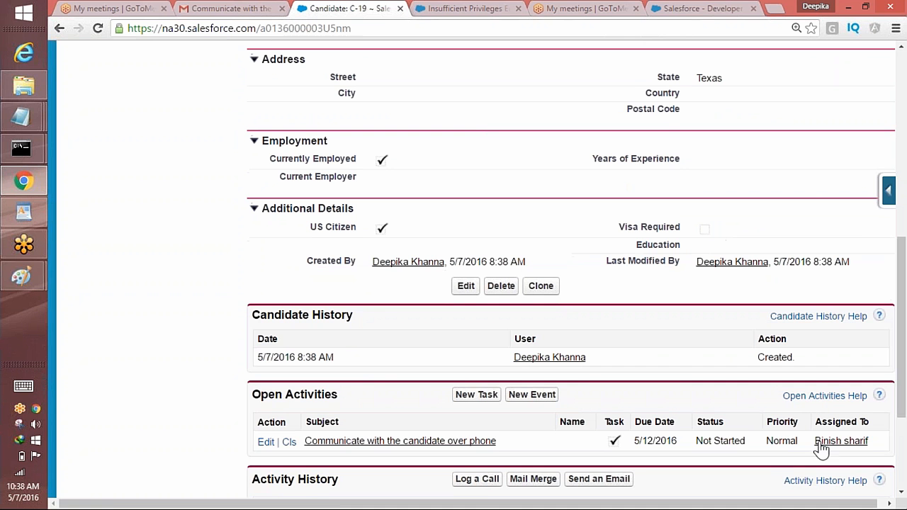
pyautogui.click(235, 8)
pyautogui.click(84, 180)
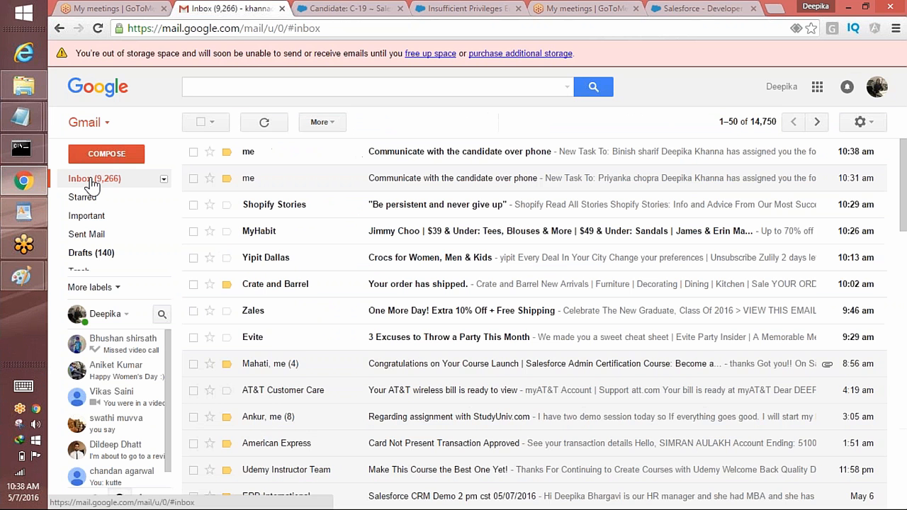
# Open the 'Communicate with the candidate over phone' email and follow its Salesforce task link.
pyautogui.click(411, 157)
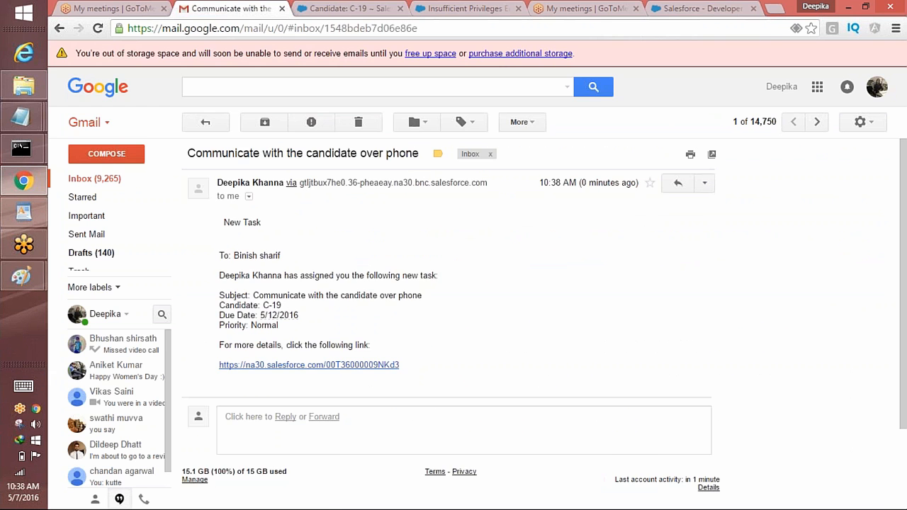
pyautogui.click(283, 310)
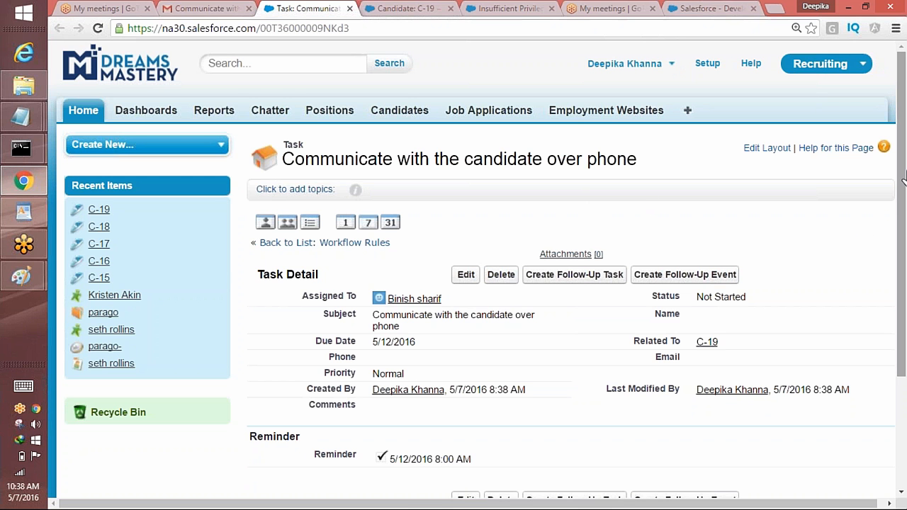
# Change the phone-call task's status to Completed and save it.
pyautogui.scroll(-3, 903, 180)
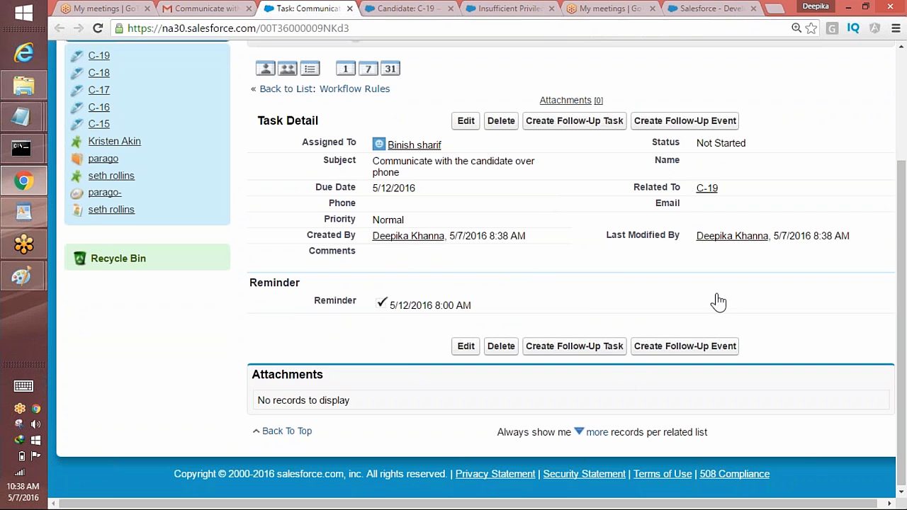
pyautogui.click(465, 121)
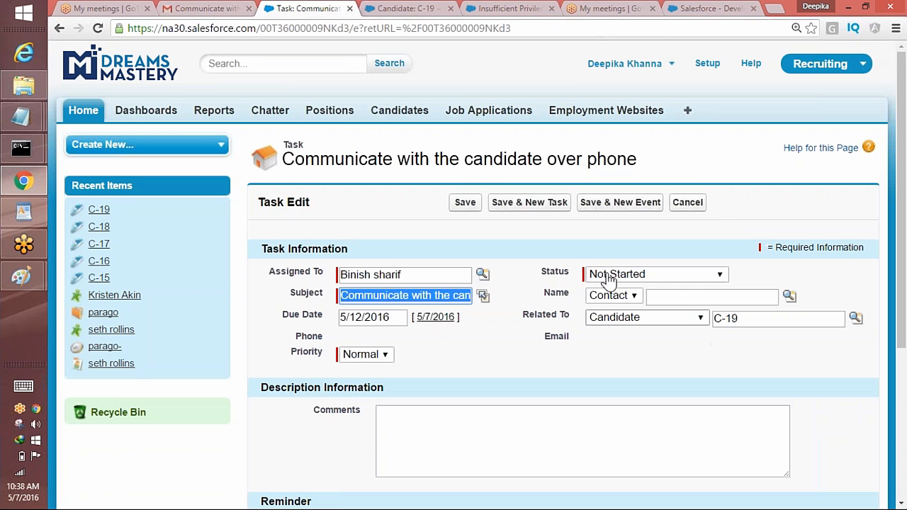
pyautogui.click(697, 276)
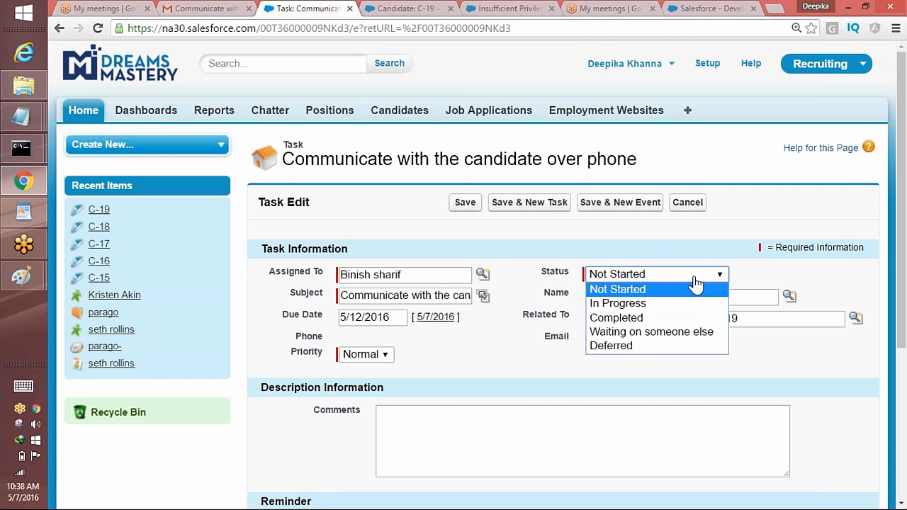
pyautogui.click(631, 320)
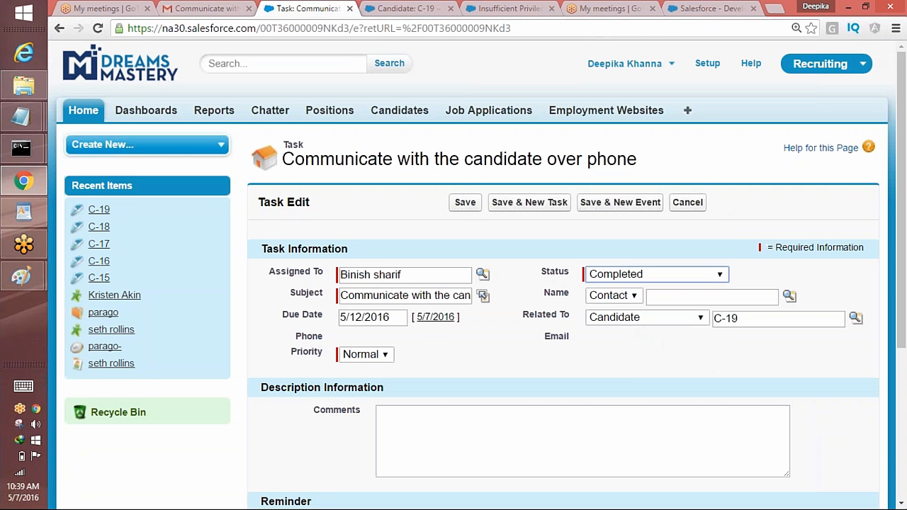
pyautogui.click(465, 203)
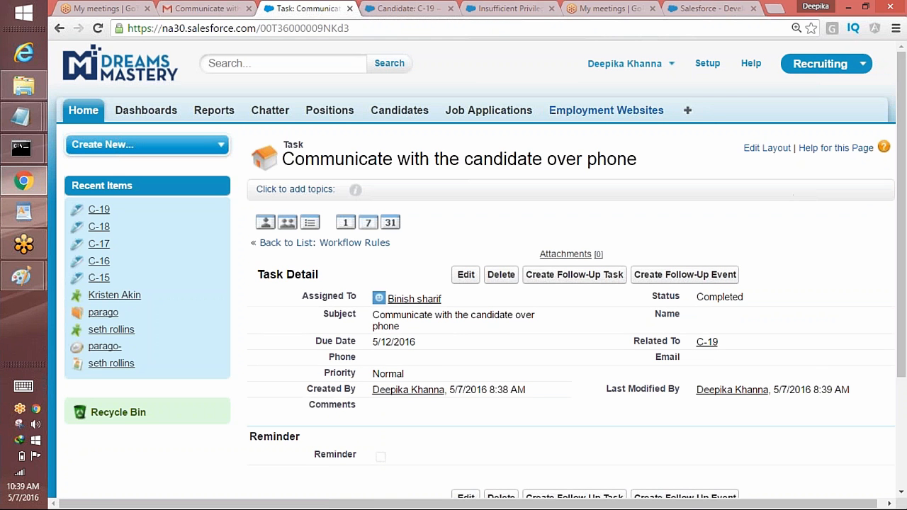
# Reopen the task from candidate C-19's activity history to confirm it reads Completed.
pyautogui.click(404, 113)
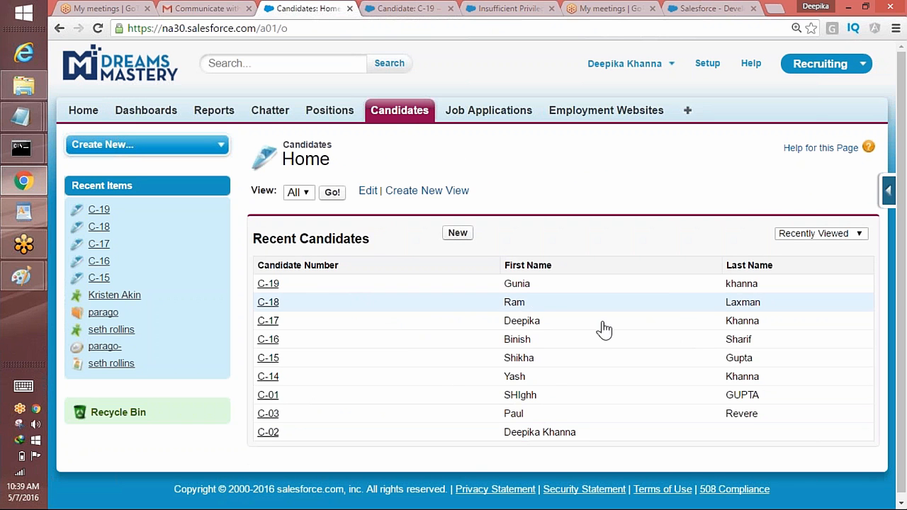
pyautogui.click(268, 283)
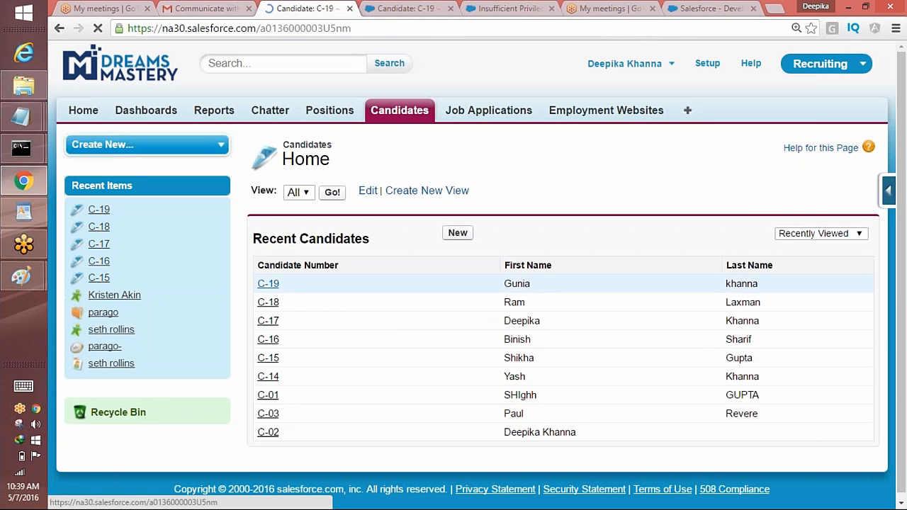
pyautogui.scroll(-1, 900, 234)
pyautogui.scroll(-10, 900, 234)
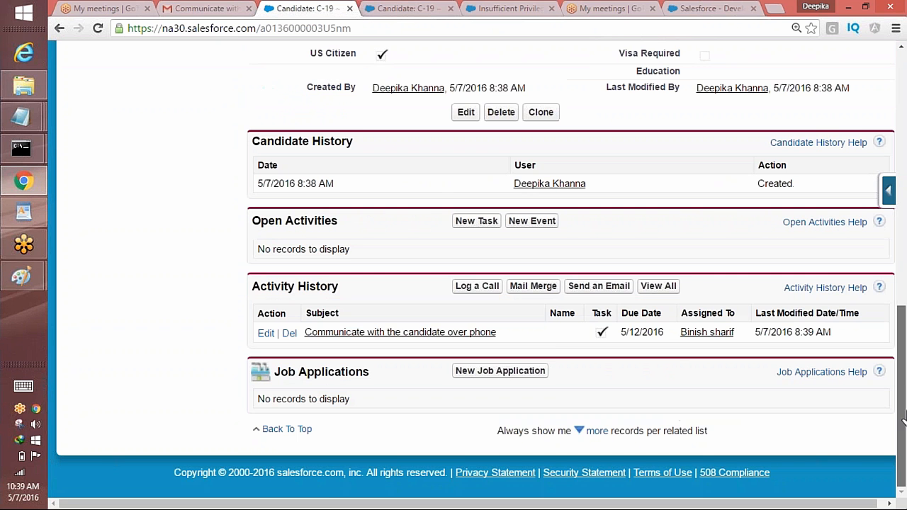
pyautogui.click(468, 333)
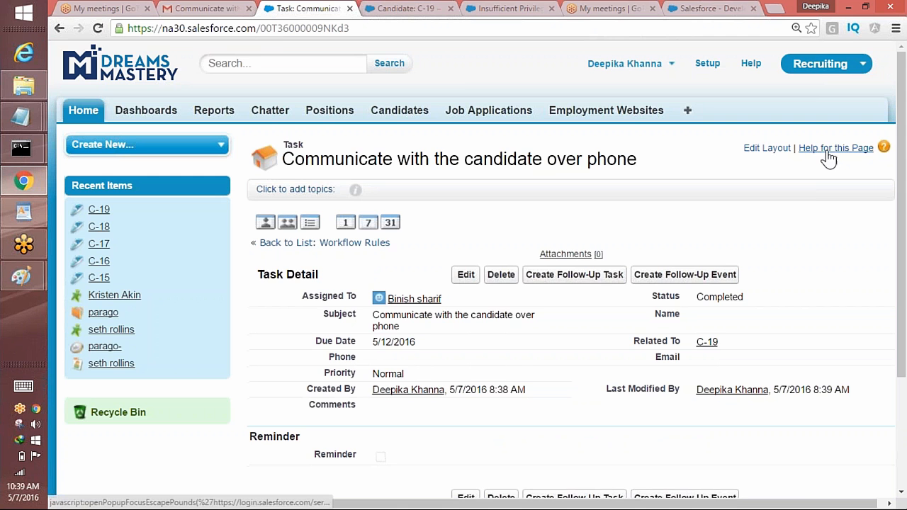
pyautogui.scroll(-3, 900, 234)
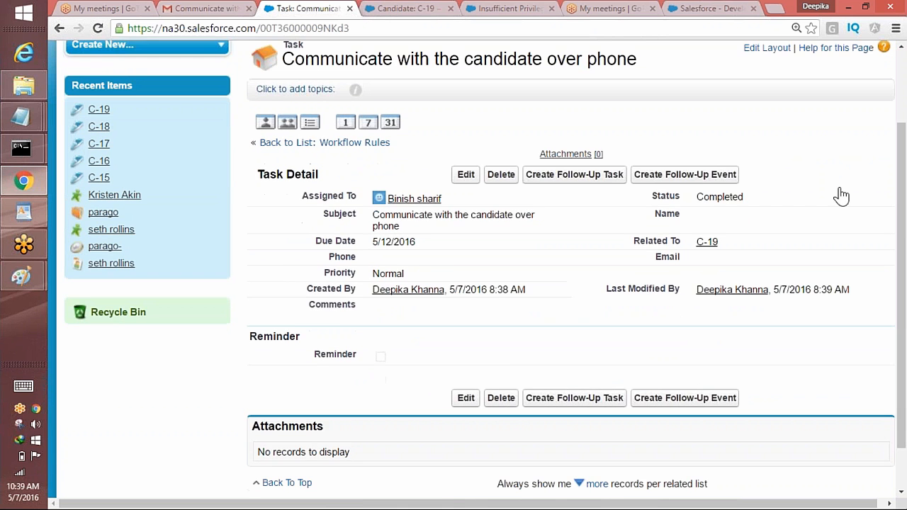
pyautogui.scroll(3, 815, 156)
pyautogui.click(641, 67)
# Log out and sign back in as the other user with their saved username.
pyautogui.click(578, 150)
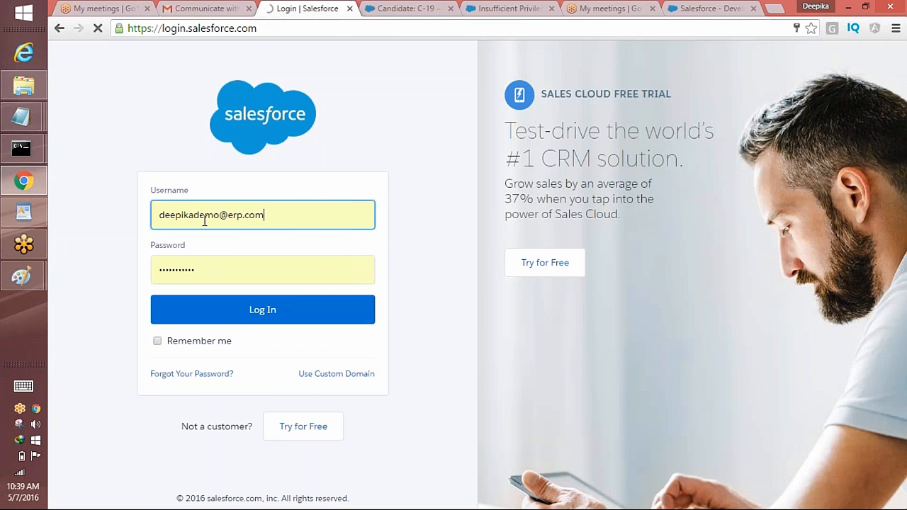
pyautogui.tripleClick(206, 217)
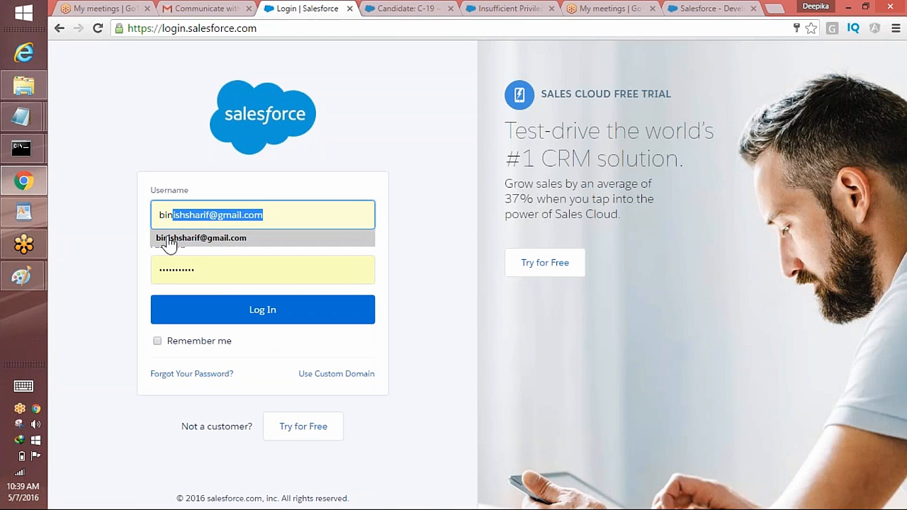
pyautogui.click(170, 240)
pyautogui.click(270, 310)
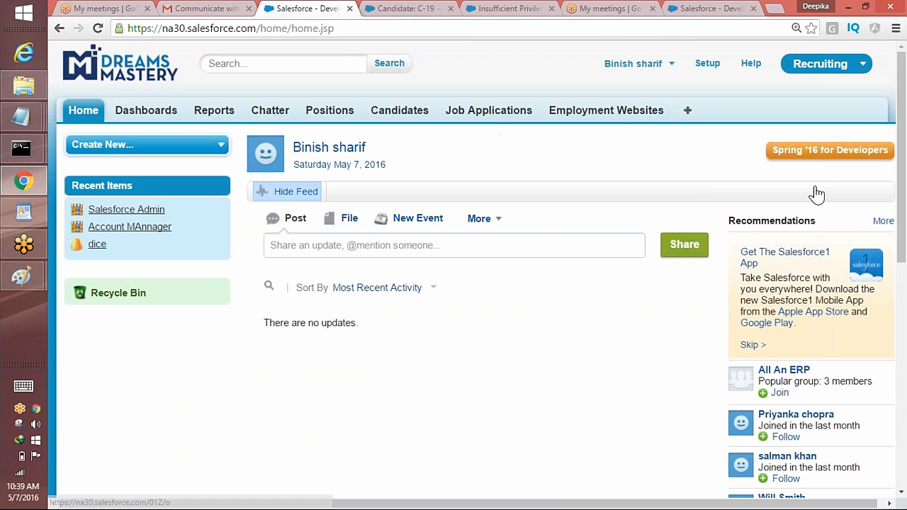
# Filter My Tasks to This Month, then to All Open.
pyautogui.scroll(-6, 830, 344)
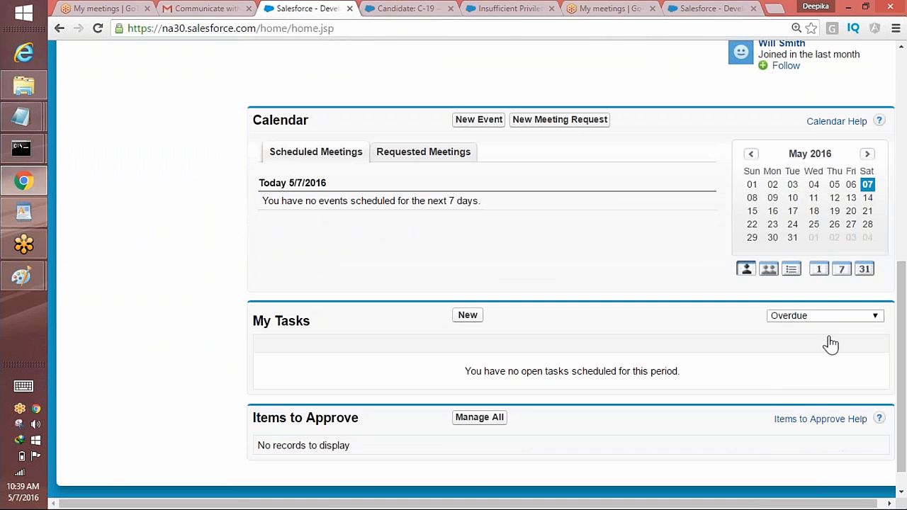
pyautogui.click(824, 318)
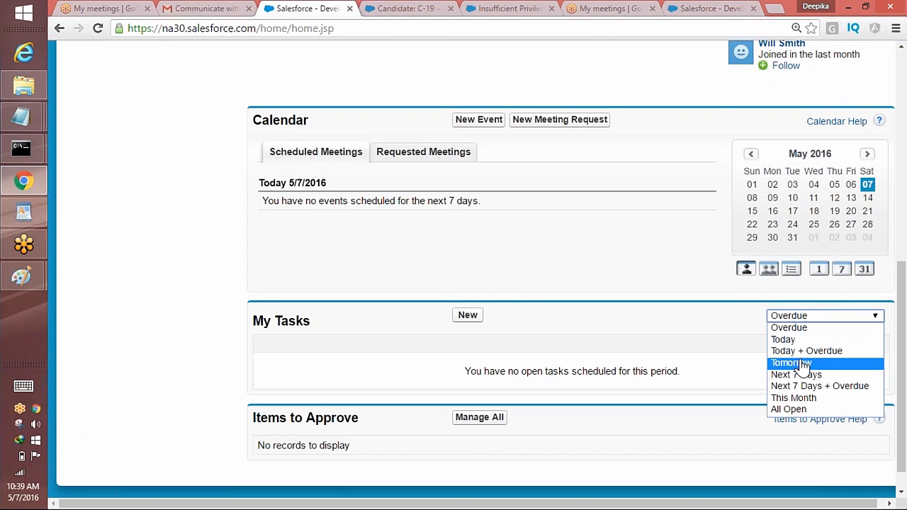
pyautogui.click(795, 398)
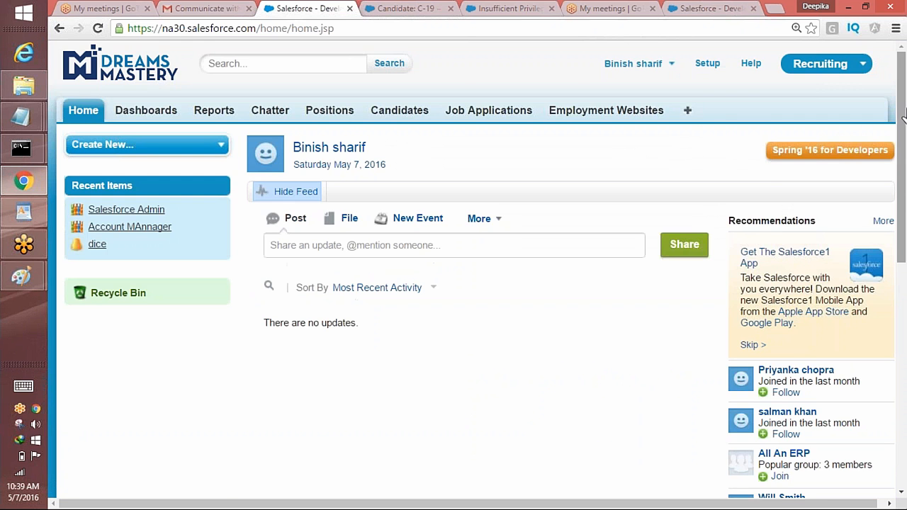
pyautogui.moveTo(901, 134); pyautogui.dragTo(897, 353)
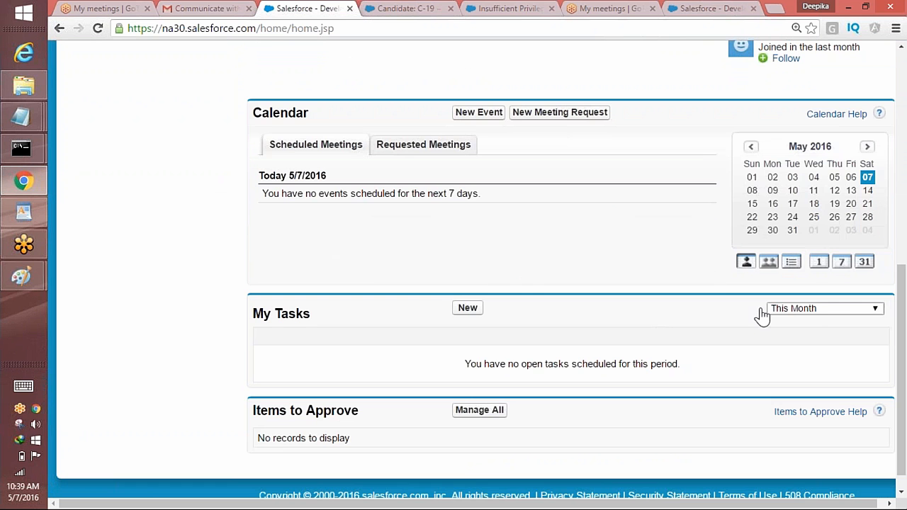
pyautogui.click(845, 312)
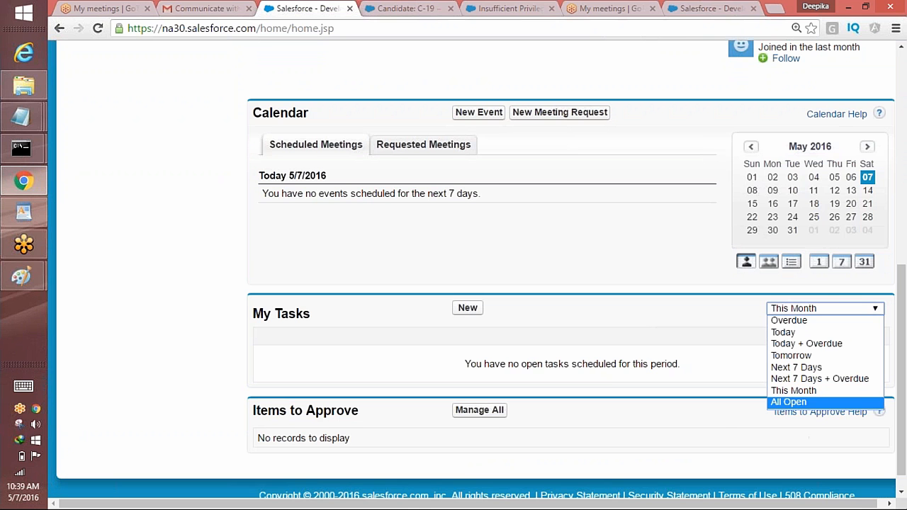
pyautogui.click(789, 402)
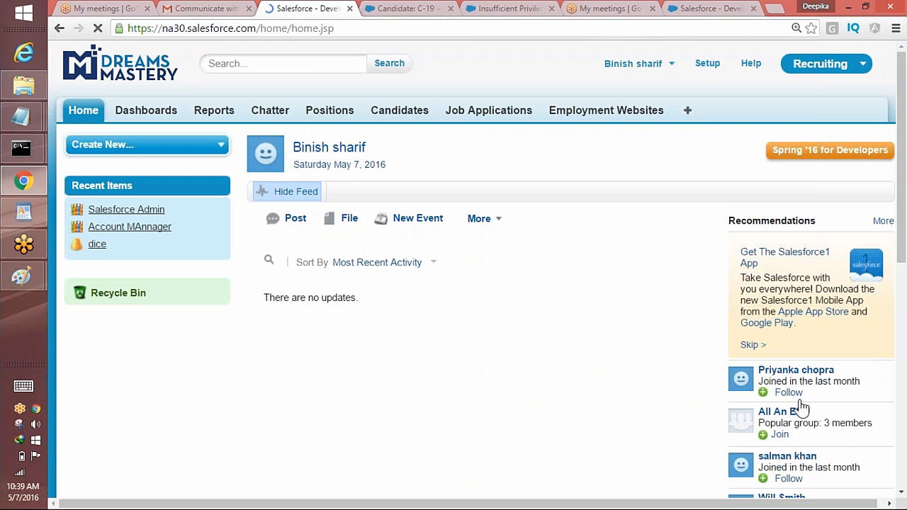
pyautogui.moveTo(901, 141); pyautogui.dragTo(900, 325)
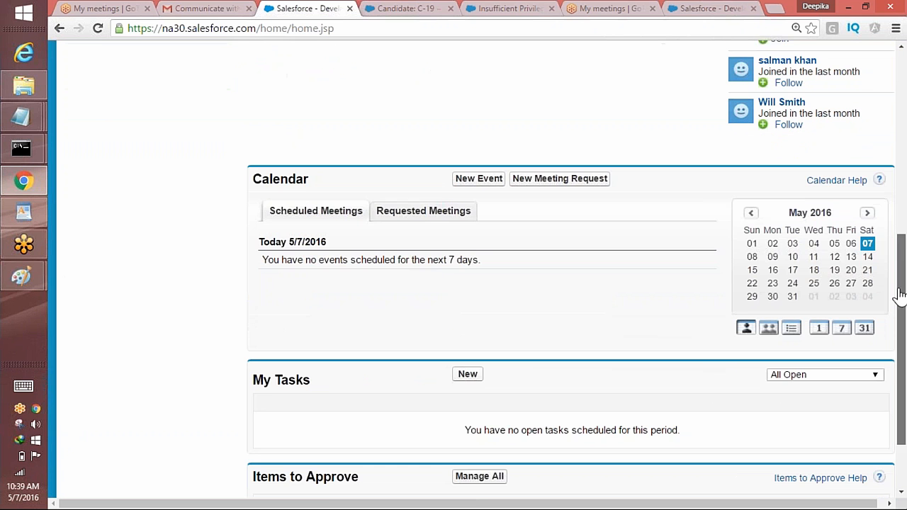
# View requested meetings and re-filter My Tasks to Today, then This Month.
pyautogui.click(423, 210)
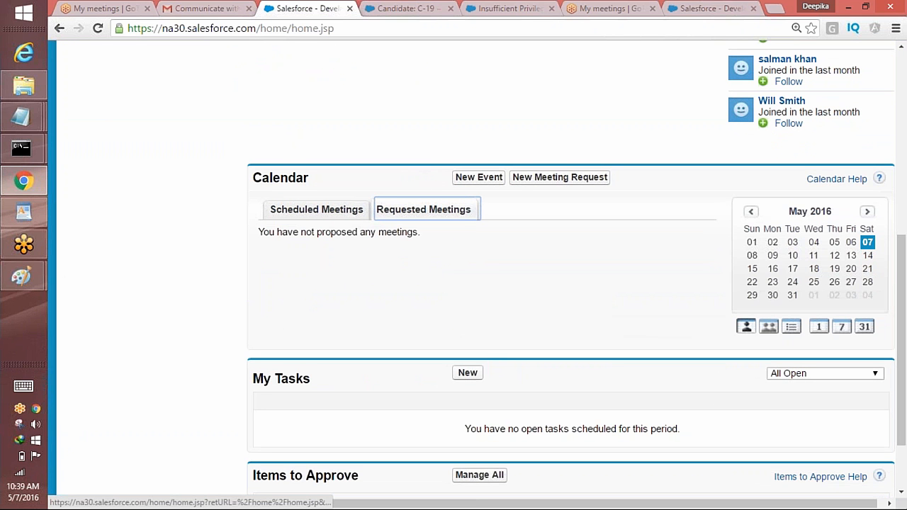
pyautogui.scroll(-2, 878, 324)
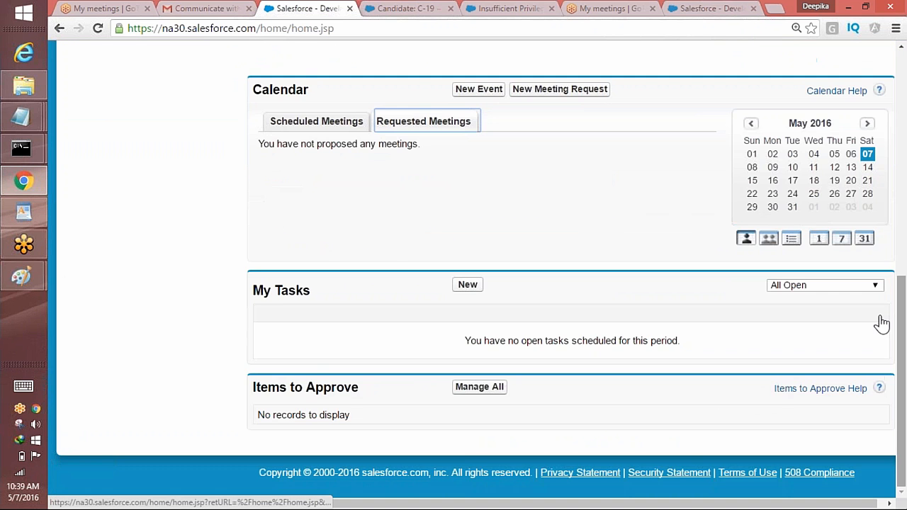
pyautogui.click(826, 291)
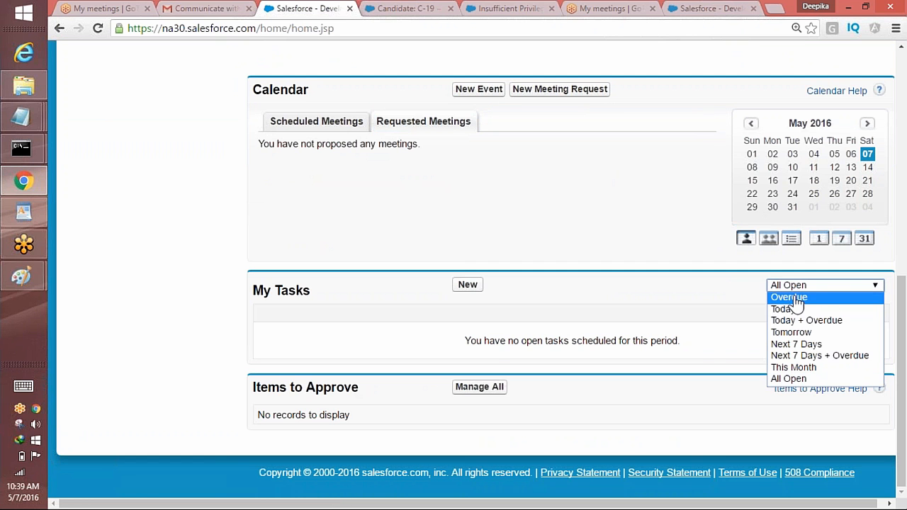
pyautogui.click(794, 313)
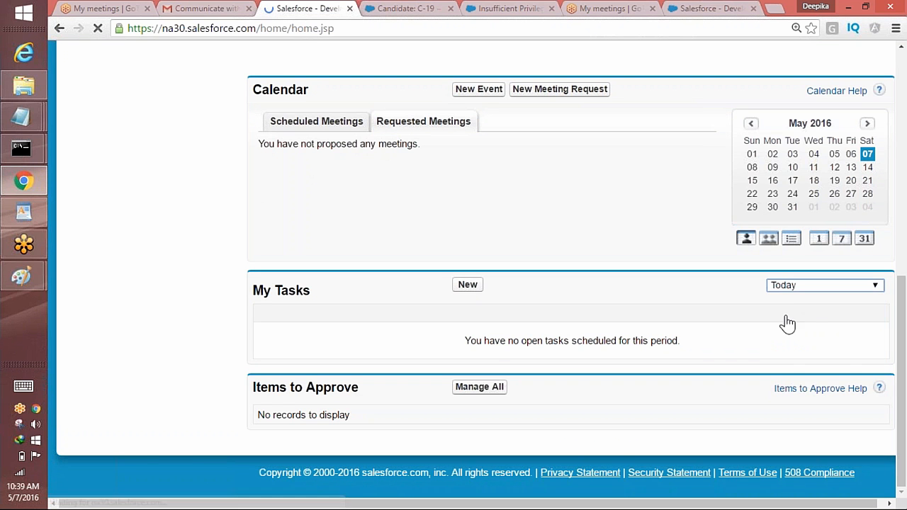
pyautogui.scroll(-5, 893, 369)
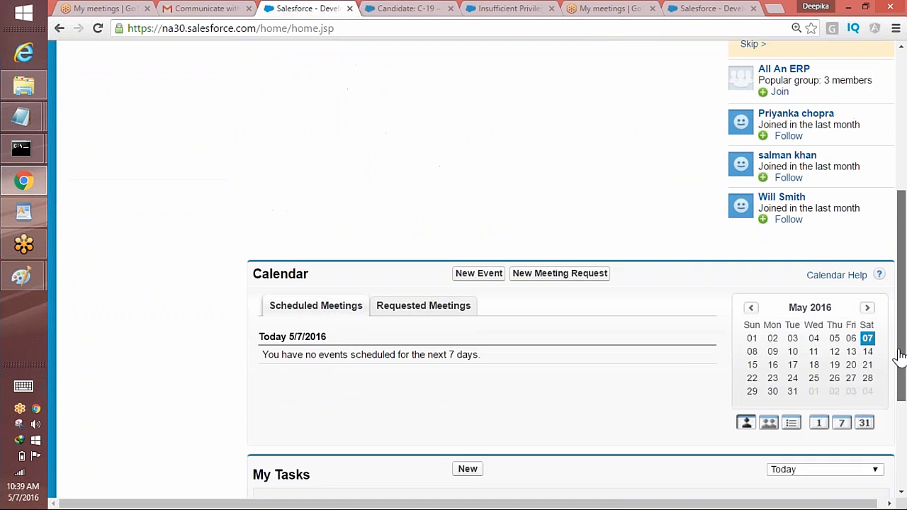
pyautogui.scroll(-2, 890, 383)
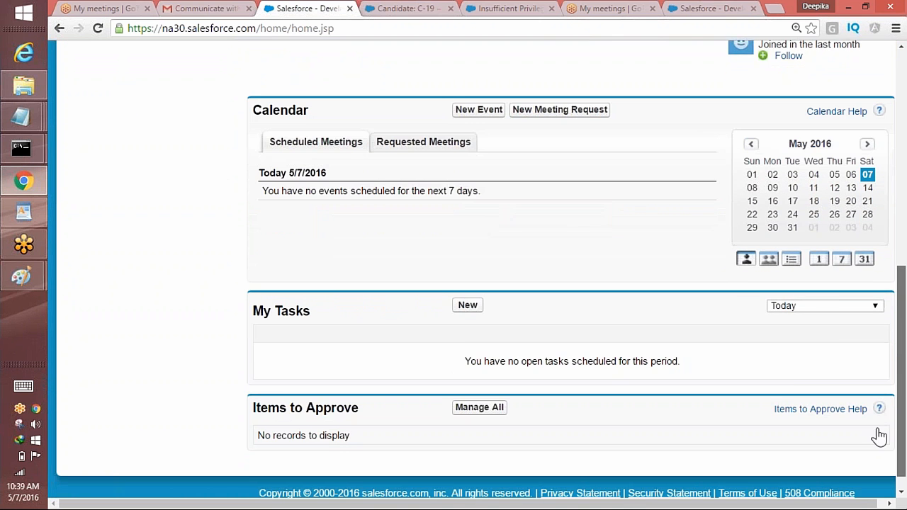
pyautogui.click(832, 286)
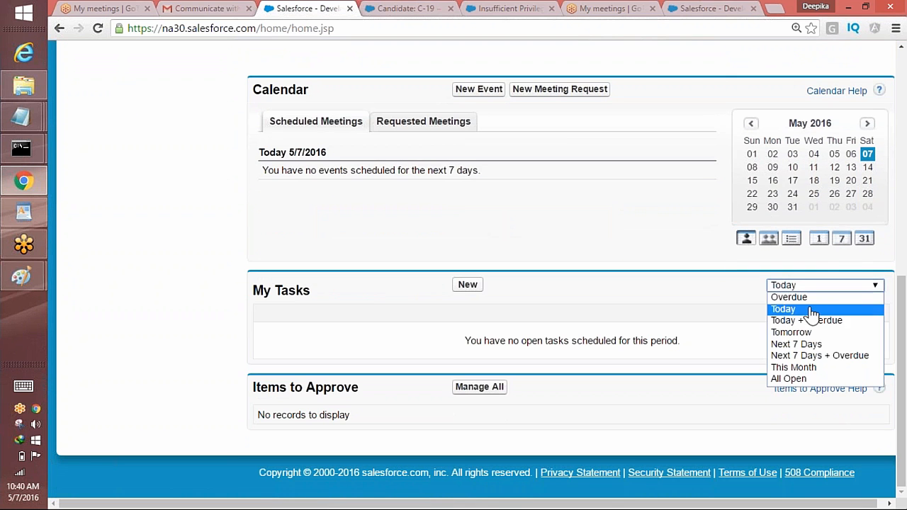
pyautogui.click(794, 367)
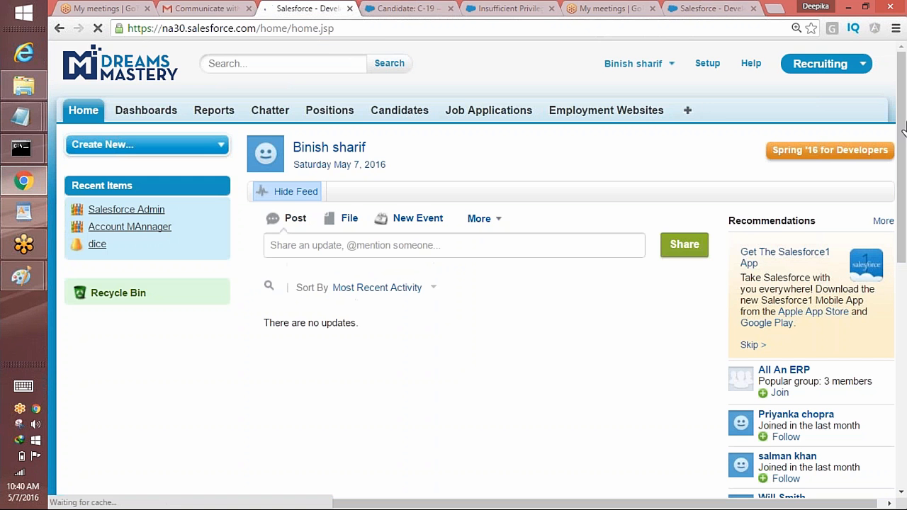
pyautogui.moveTo(903, 78); pyautogui.dragTo(844, 362)
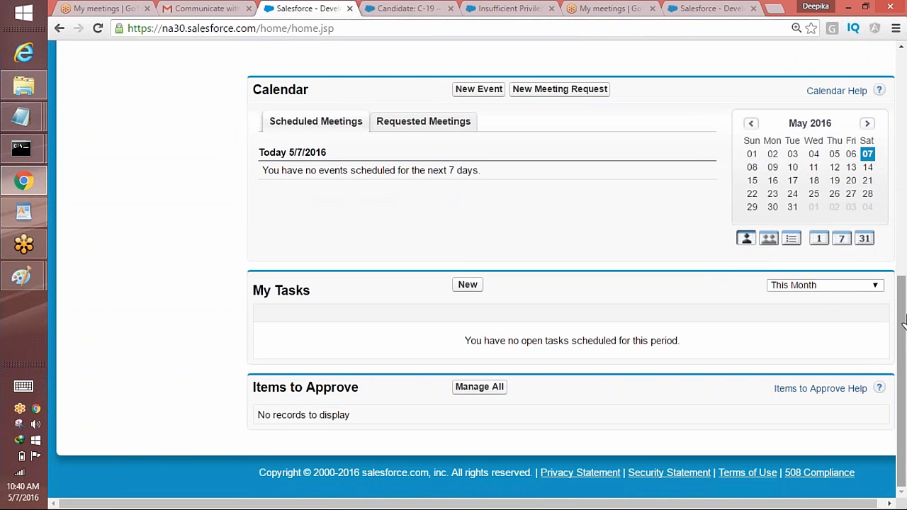
pyautogui.scroll(5, 417, 378)
# Try Dashboards and Reports, then list all candidates with View All.
pyautogui.click(138, 117)
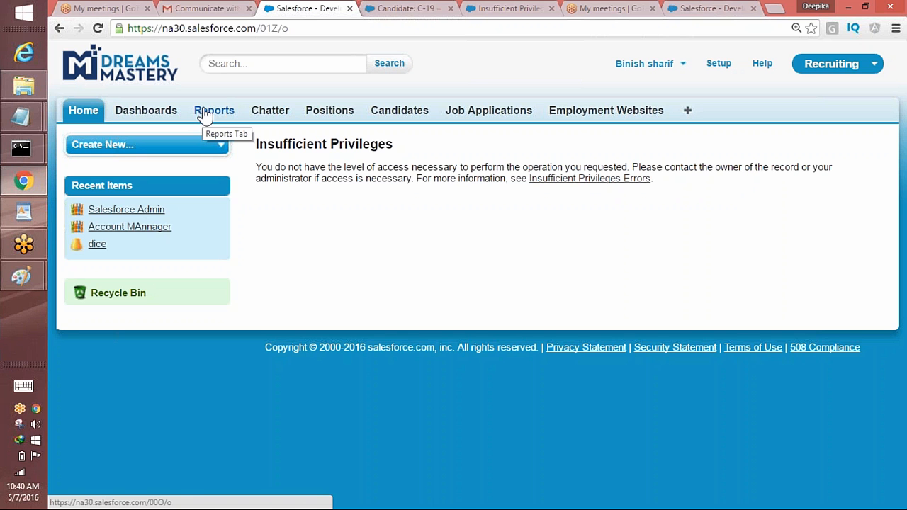
pyautogui.moveTo(204, 113); pyautogui.dragTo(239, 13)
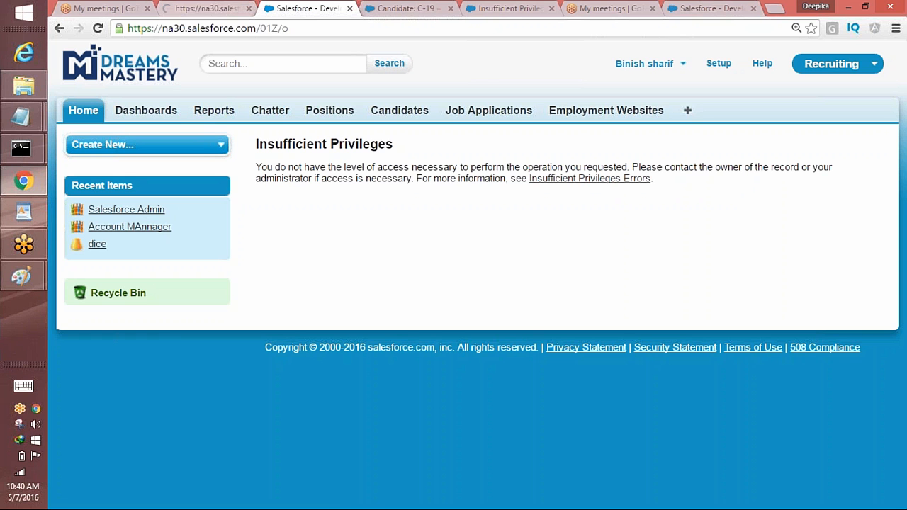
pyautogui.click(320, 113)
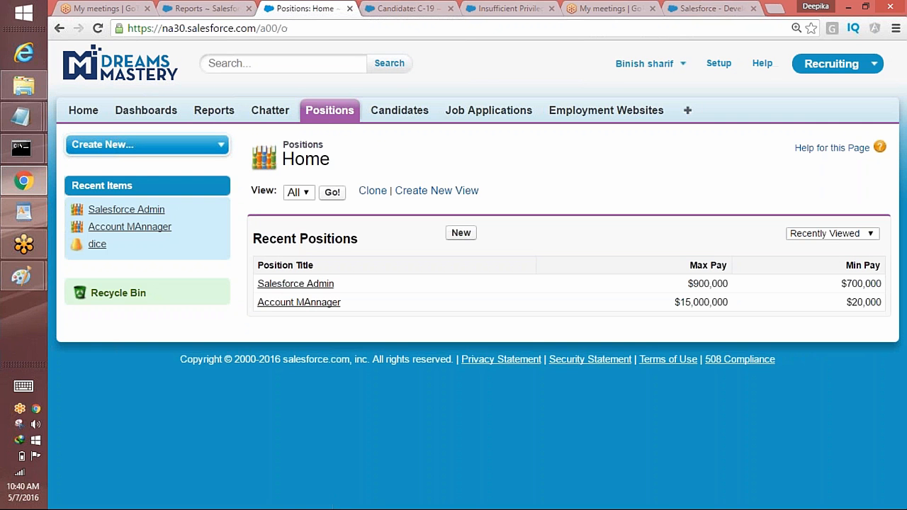
pyautogui.click(401, 114)
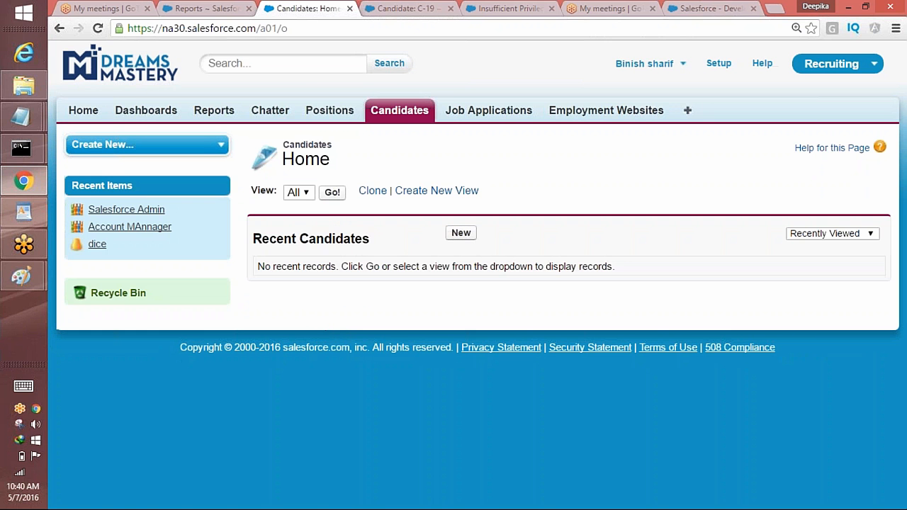
pyautogui.click(333, 192)
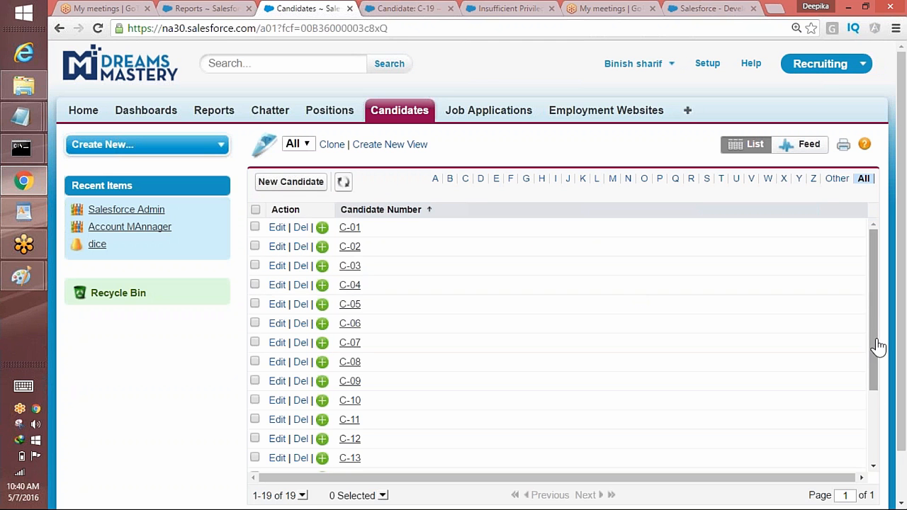
# Open candidate C-19's phone-call task and highlight its Completed status.
pyautogui.moveTo(877, 348); pyautogui.dragTo(751, 407)
pyautogui.click(354, 463)
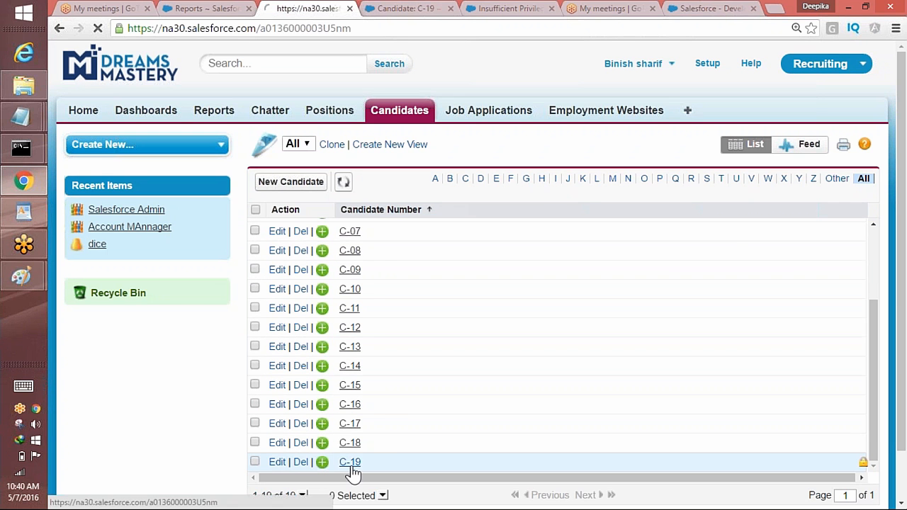
pyautogui.moveTo(903, 133); pyautogui.dragTo(890, 391)
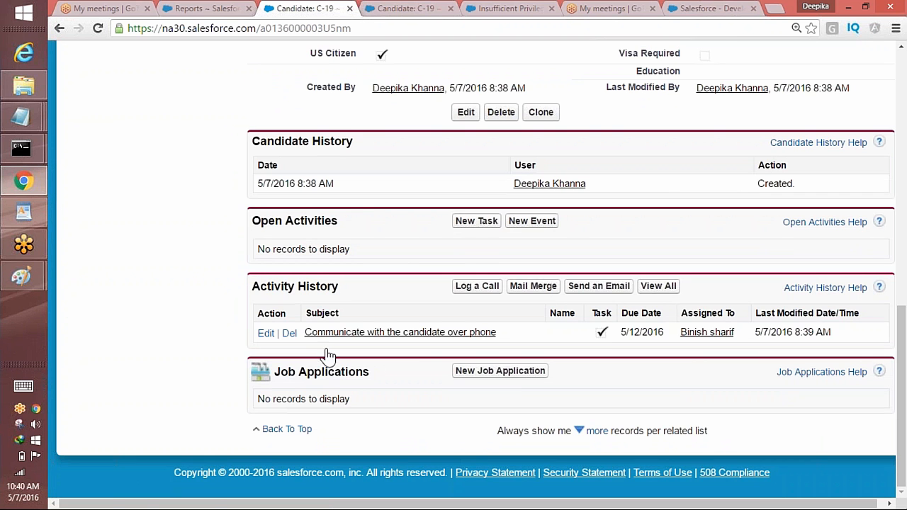
pyautogui.click(366, 332)
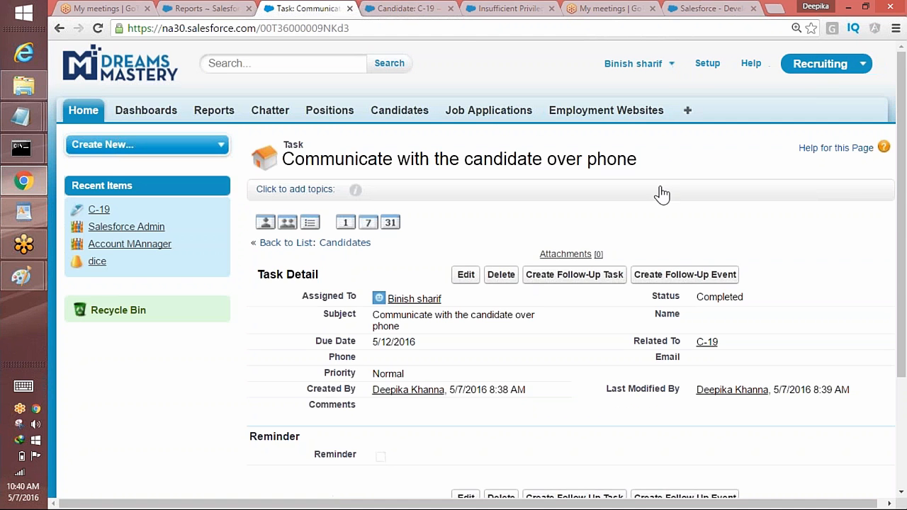
pyautogui.moveTo(903, 199); pyautogui.dragTo(902, 261)
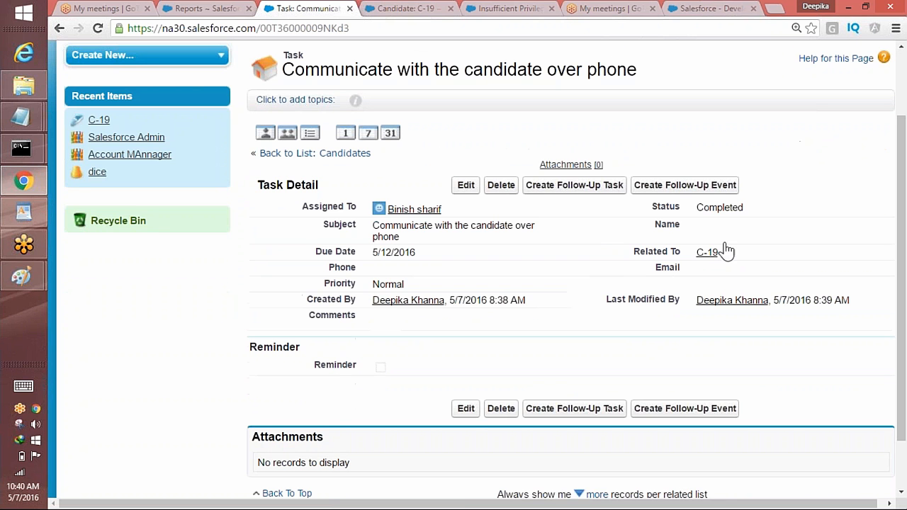
pyautogui.moveTo(689, 210); pyautogui.dragTo(763, 204)
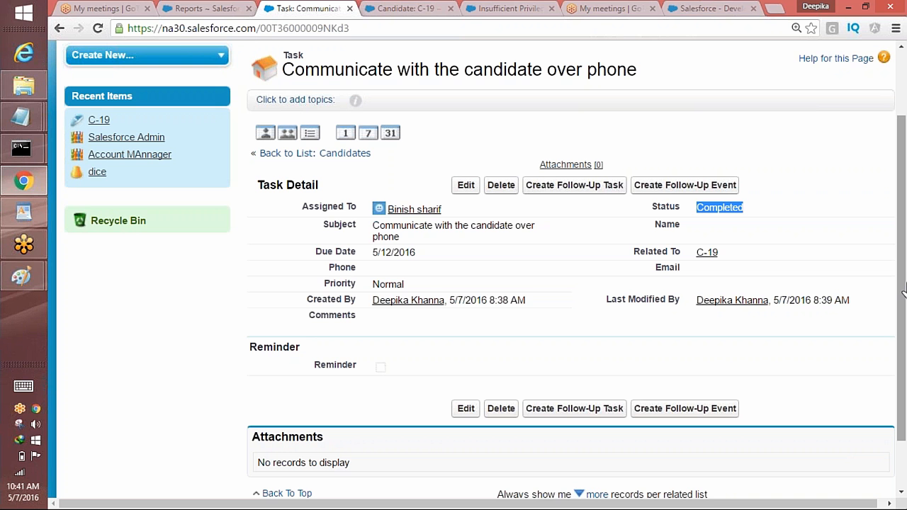
pyautogui.scroll(2, 903, 255)
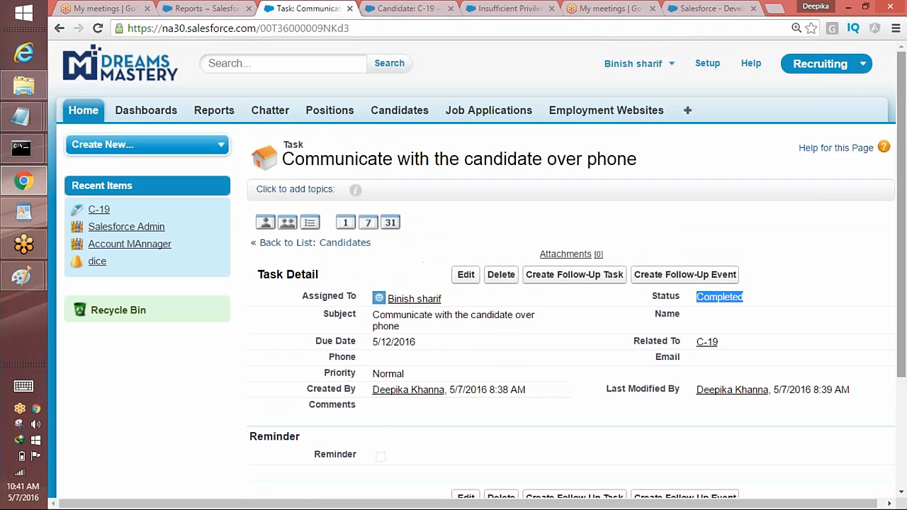
# Log out and sign back in with the saved admin account.
pyautogui.click(666, 65)
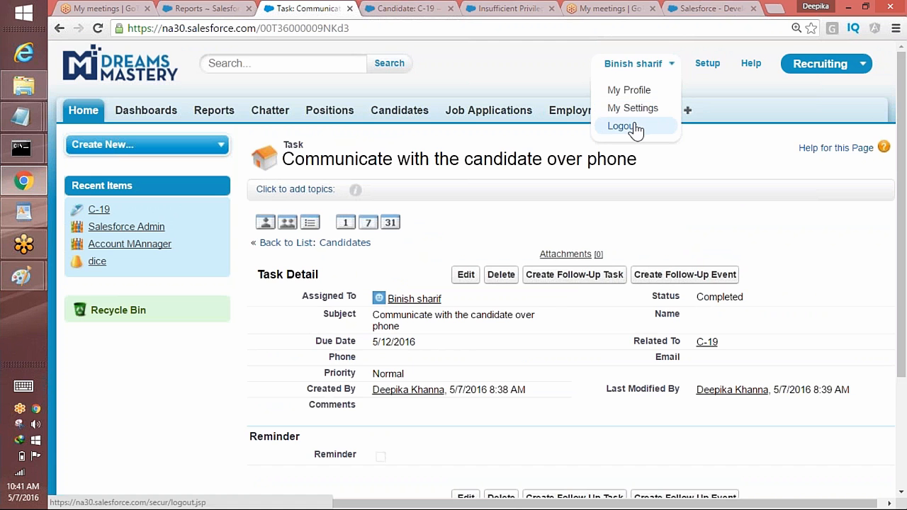
pyautogui.click(630, 127)
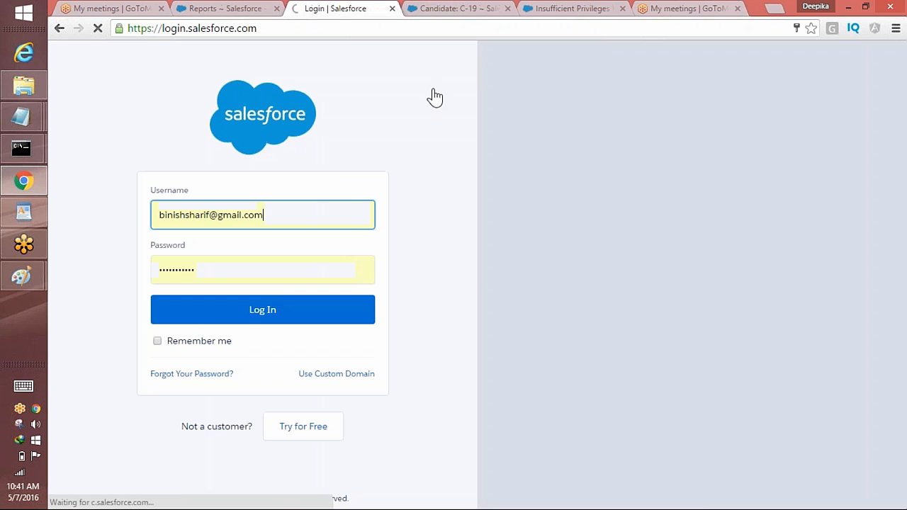
pyautogui.hotkey('ctrl', 'a')
pyautogui.write('de')
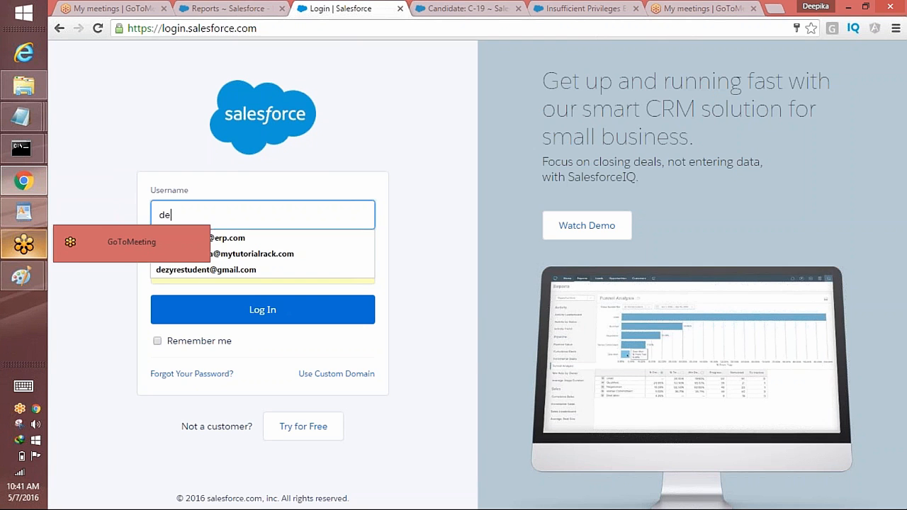
pyautogui.click(264, 240)
pyautogui.click(255, 310)
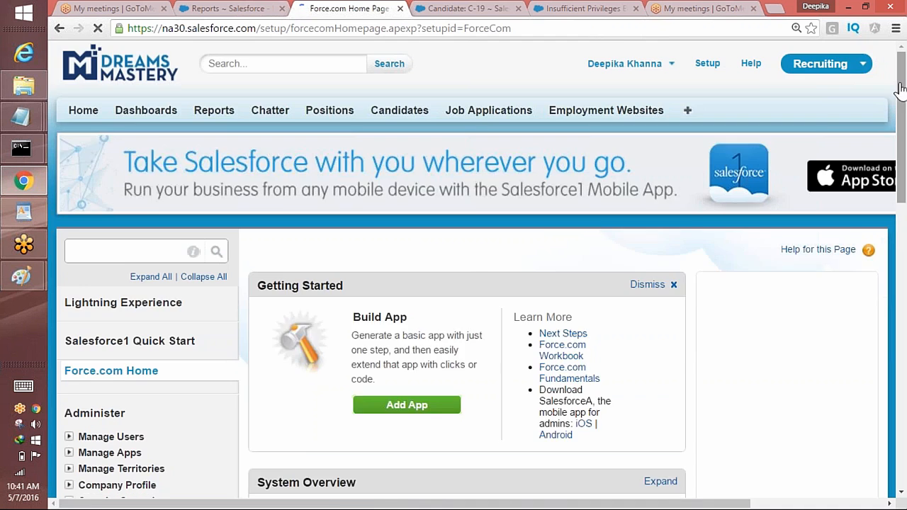
# Open System Overview to review license usage, showing 2 of 2 in use.
pyautogui.moveTo(901, 106); pyautogui.dragTo(900, 209)
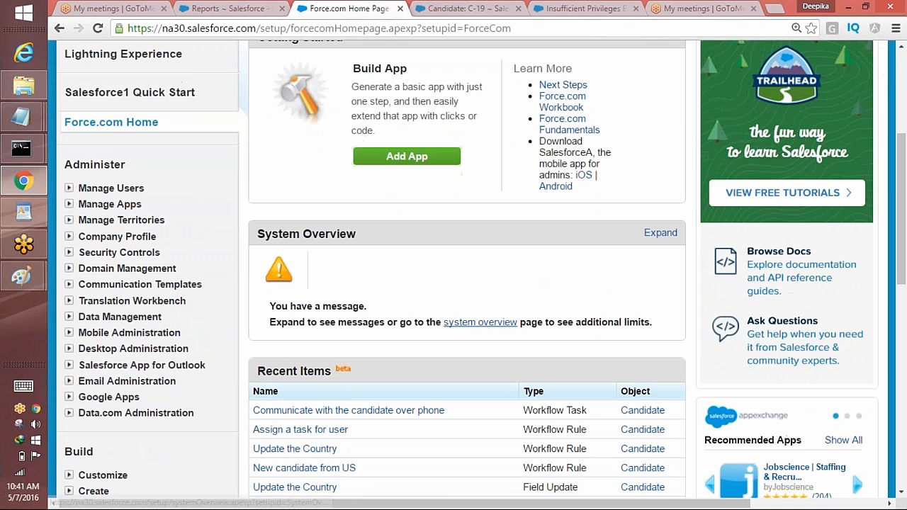
pyautogui.click(494, 324)
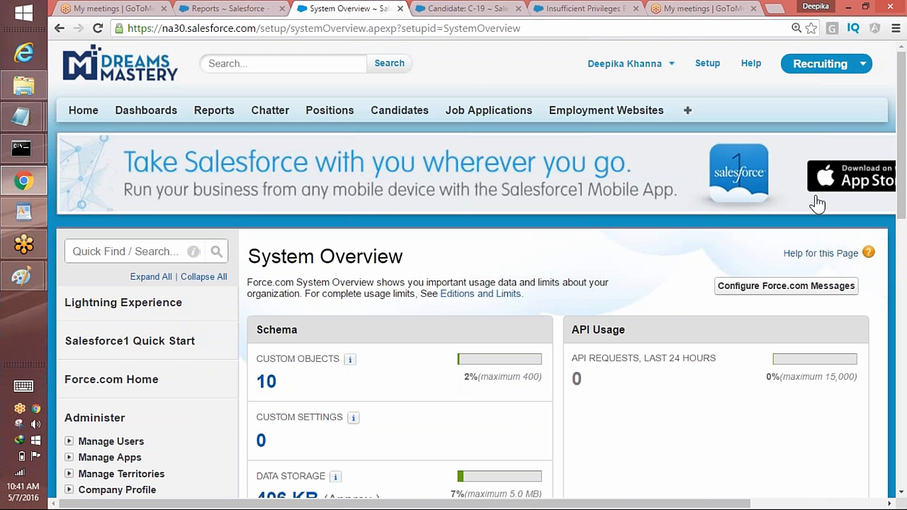
pyautogui.moveTo(902, 106); pyautogui.dragTo(884, 432)
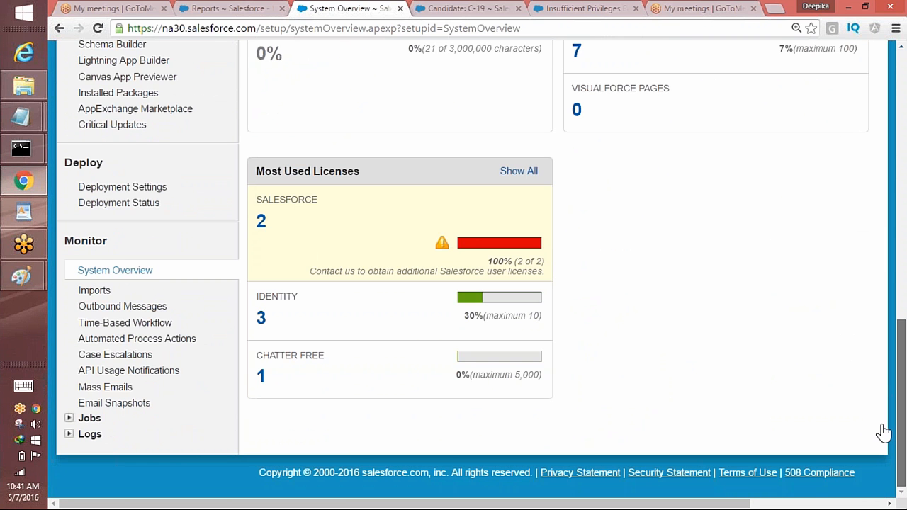
pyautogui.moveTo(883, 430); pyautogui.dragTo(898, 153)
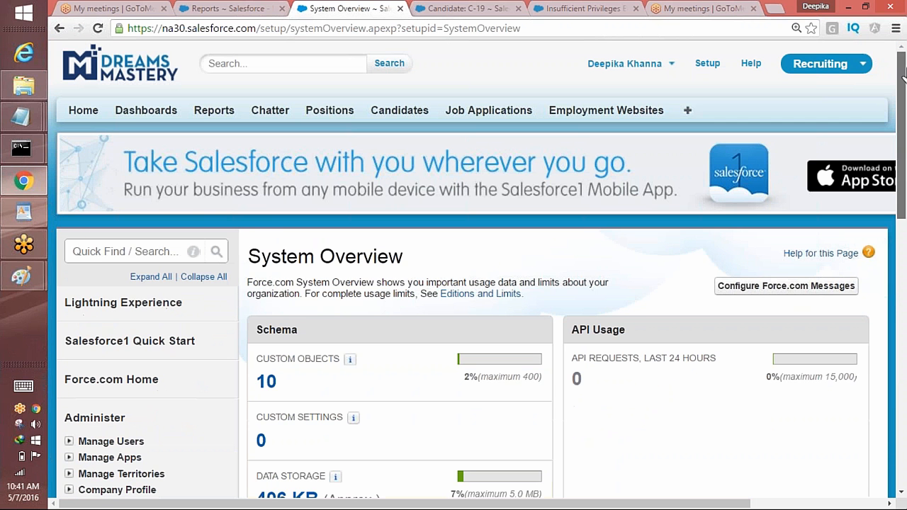
# Search the setup menu for 'workflow' in Quick Find.
pyautogui.click(107, 246)
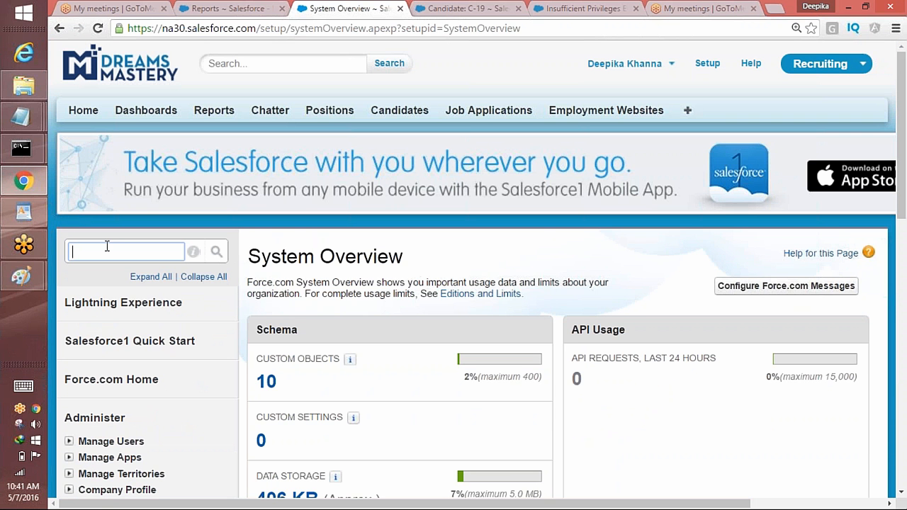
pyautogui.press('BackSpace')
pyautogui.write('w')
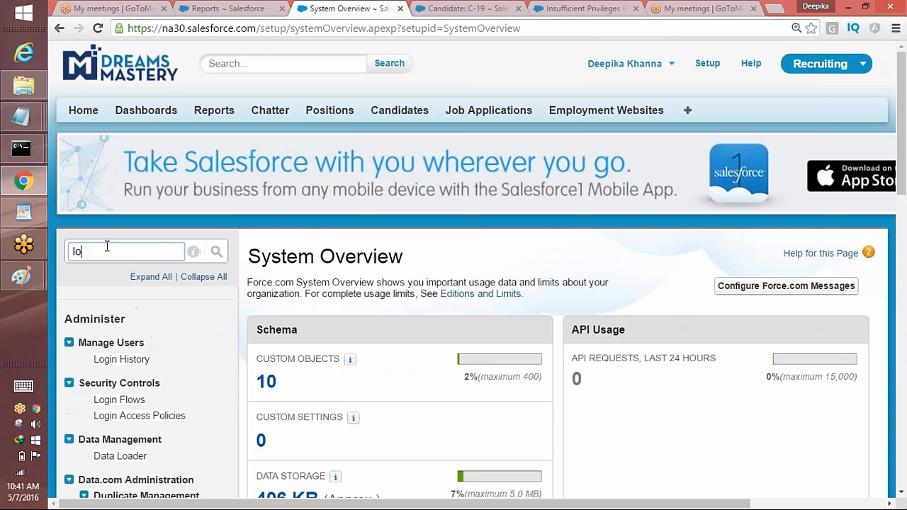
pyautogui.press('BackSpace')
pyautogui.write('wo')
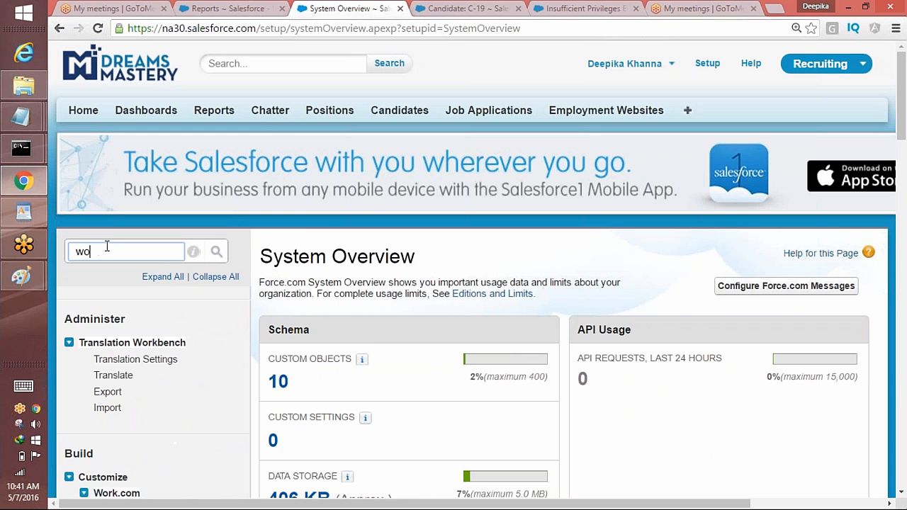
pyautogui.write('rkworkflow')
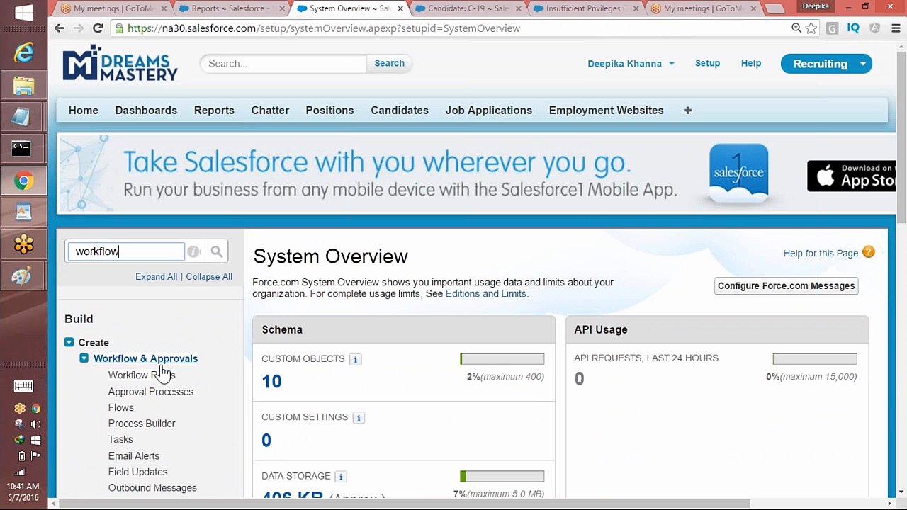
# On Workflow Rules, deactivate 'Assign a task for user' and begin a new rule.
pyautogui.click(141, 375)
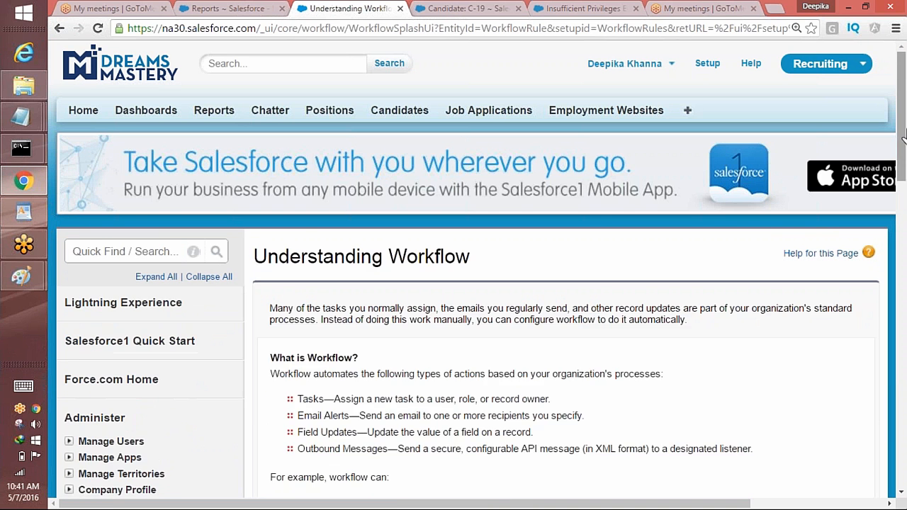
pyautogui.scroll(-5, 339, 345)
pyautogui.click(298, 361)
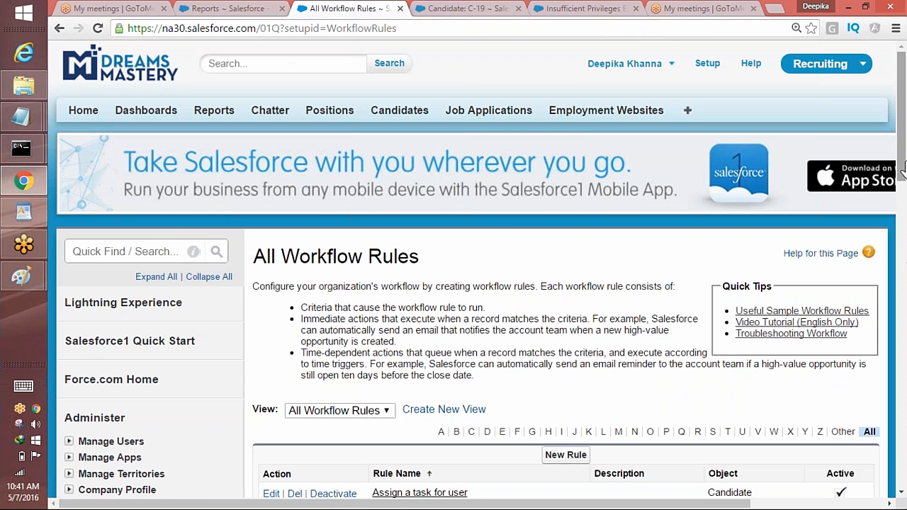
pyautogui.scroll(-4, 567, 284)
pyautogui.click(333, 223)
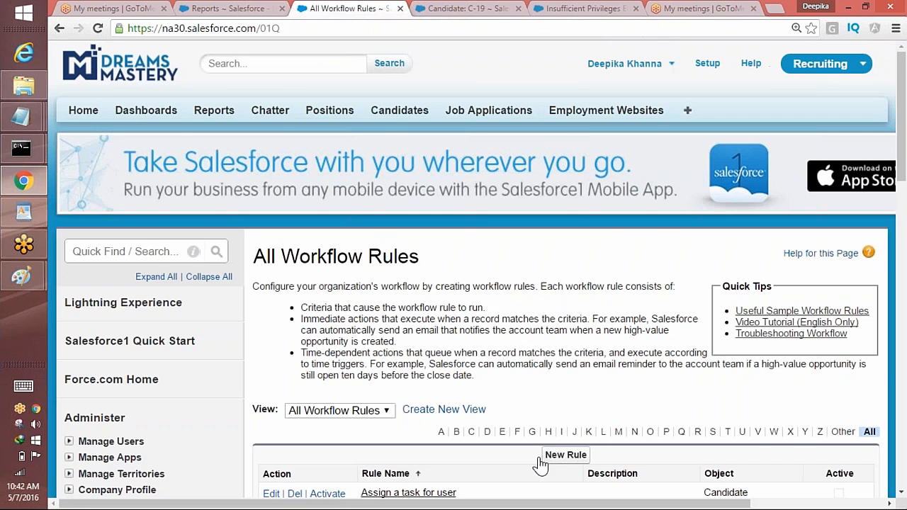
pyautogui.click(540, 462)
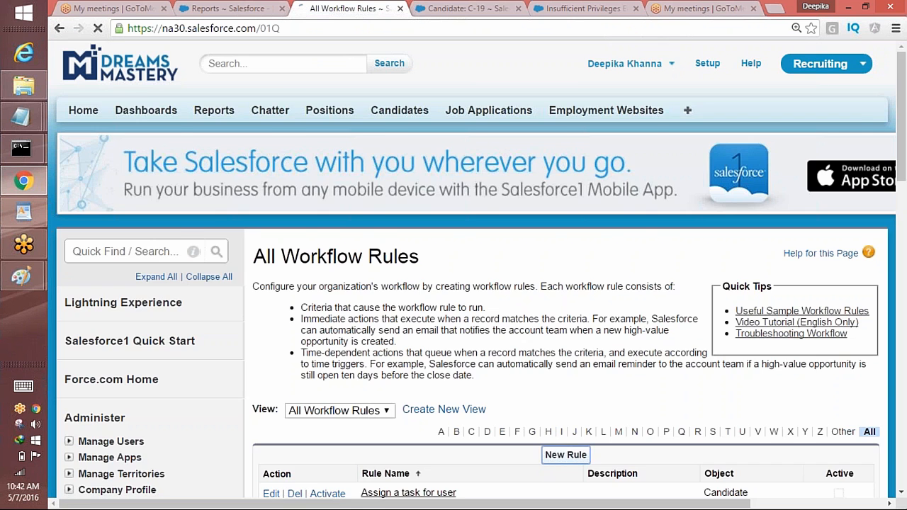
pyautogui.scroll(-1, 902, 138)
# Choose Employment Website as the new rule's object and continue past Step 1.
pyautogui.scroll(-1, 902, 138)
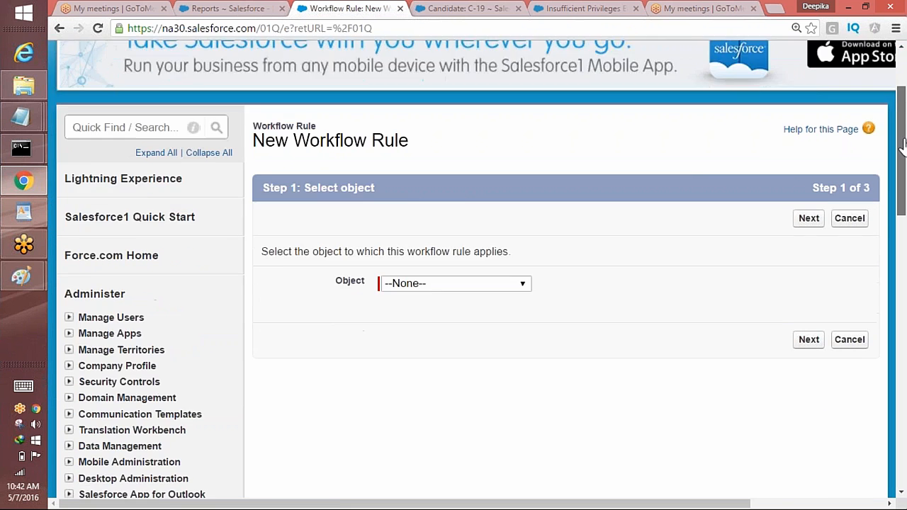
pyautogui.scroll(3, 902, 139)
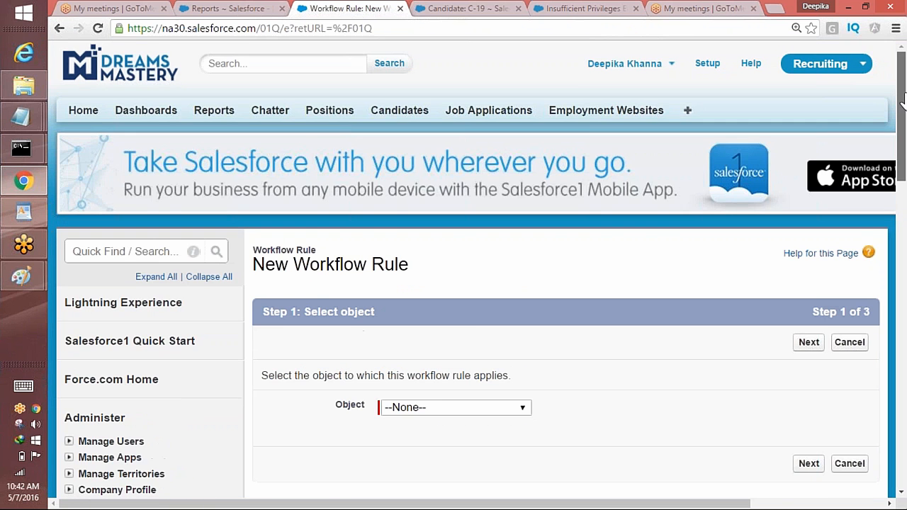
pyautogui.click(430, 423)
pyautogui.scroll(-1, 903, 113)
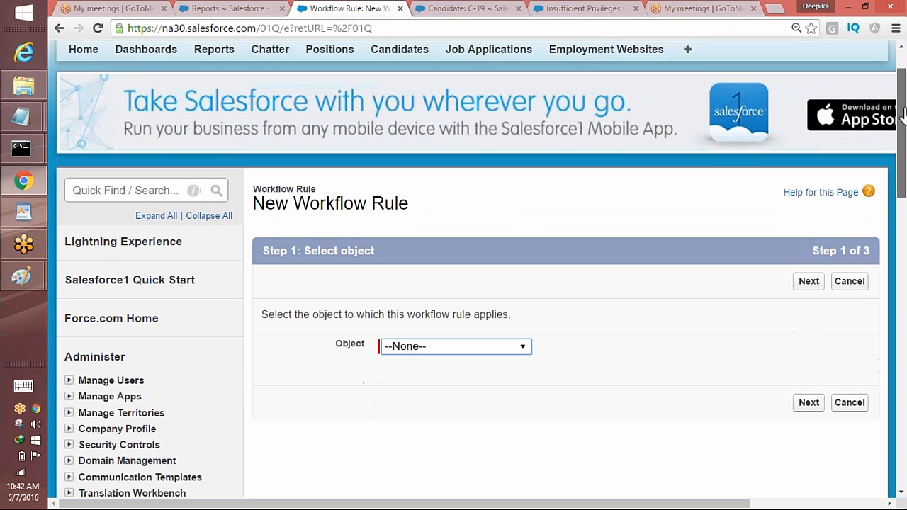
pyautogui.scroll(-1, 904, 114)
pyautogui.click(481, 340)
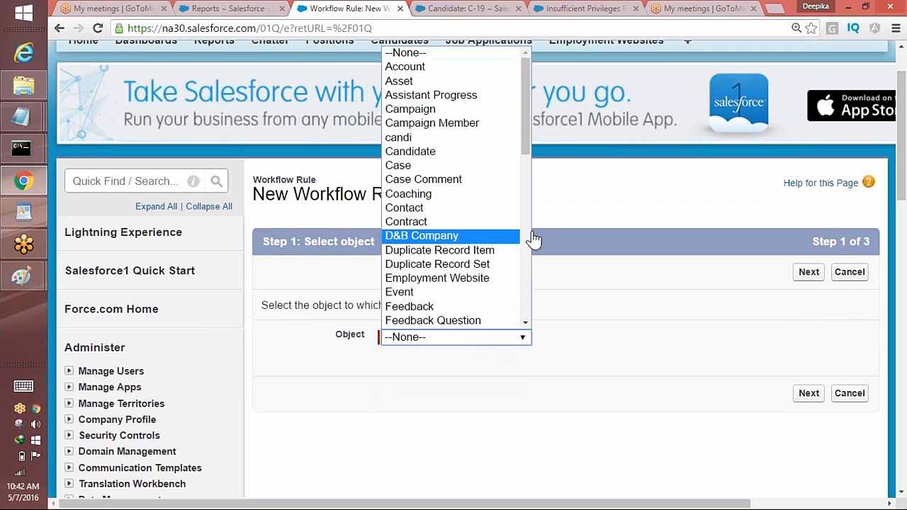
pyautogui.moveTo(527, 142); pyautogui.dragTo(519, 326)
pyautogui.moveTo(519, 320); pyautogui.dragTo(524, 200)
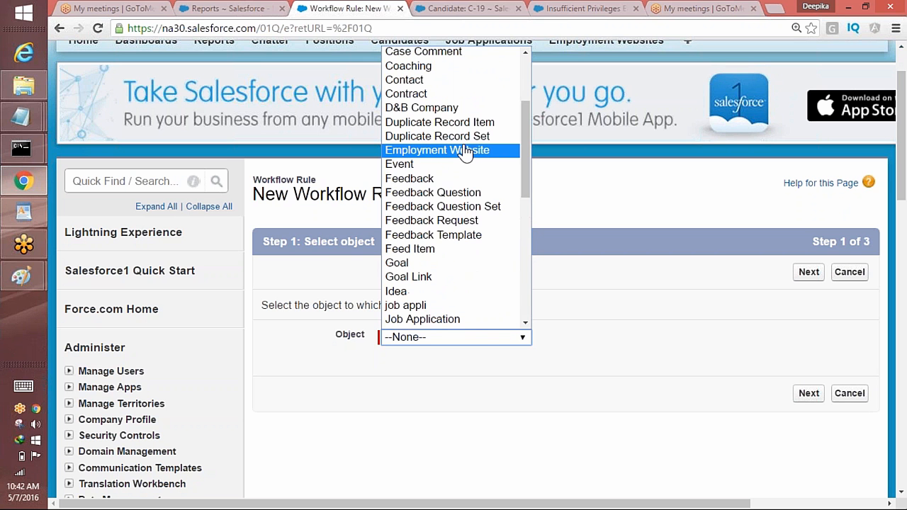
pyautogui.click(465, 150)
pyautogui.click(809, 394)
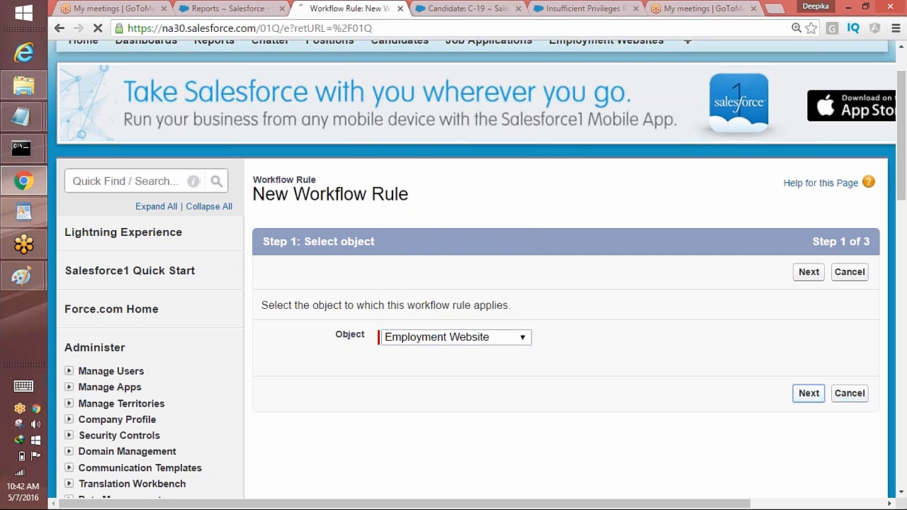
# Name the new workflow rule 'post new positions'.
pyautogui.scroll(-3, 903, 204)
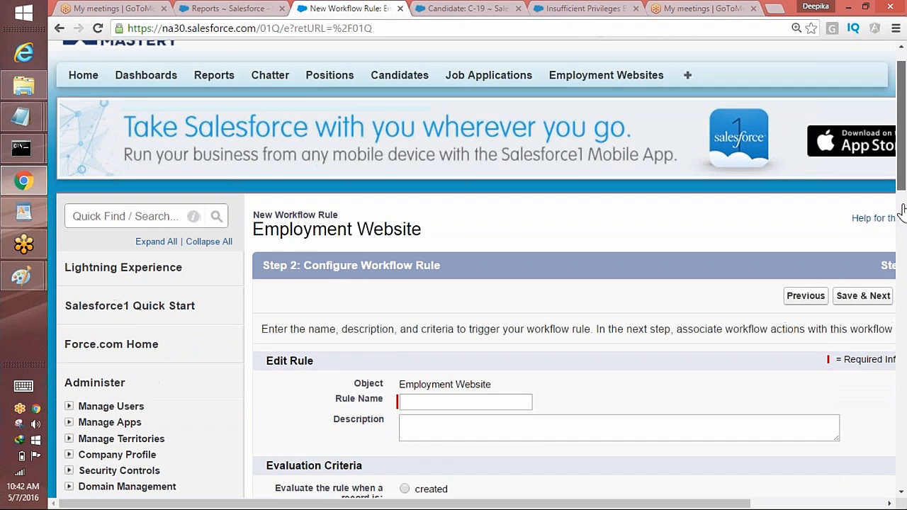
pyautogui.click(483, 260)
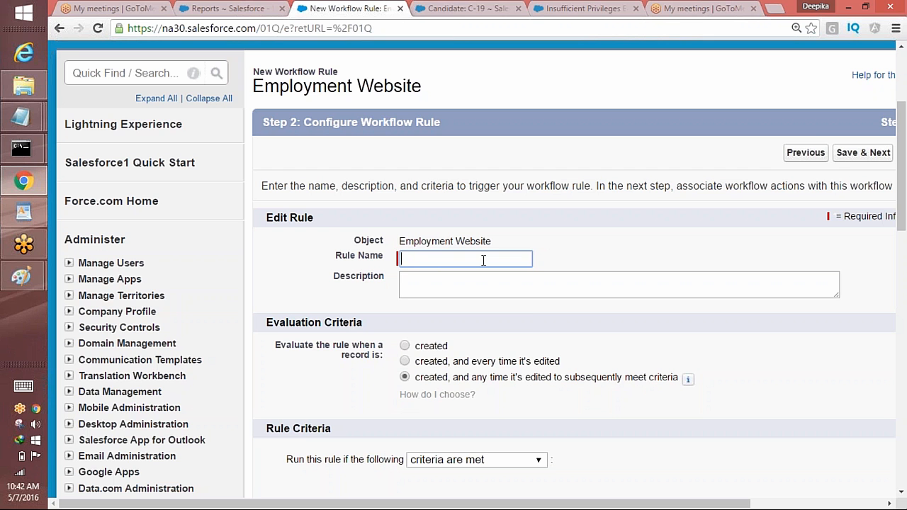
pyautogui.write('post new positions')
# Set the rule criterion to Employment Website: Web Address equals, leaving the value blank.
pyautogui.scroll(-2, 484, 260)
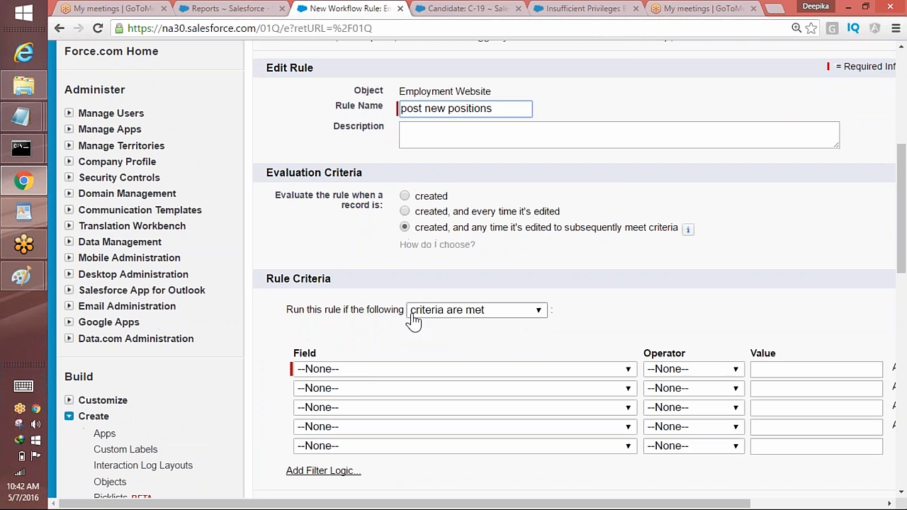
pyautogui.click(369, 368)
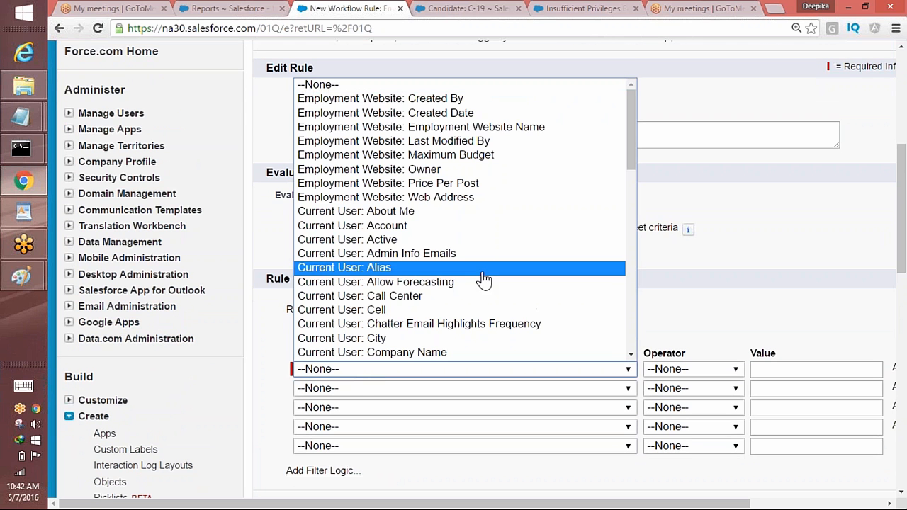
pyautogui.moveTo(634, 125); pyautogui.dragTo(634, 123)
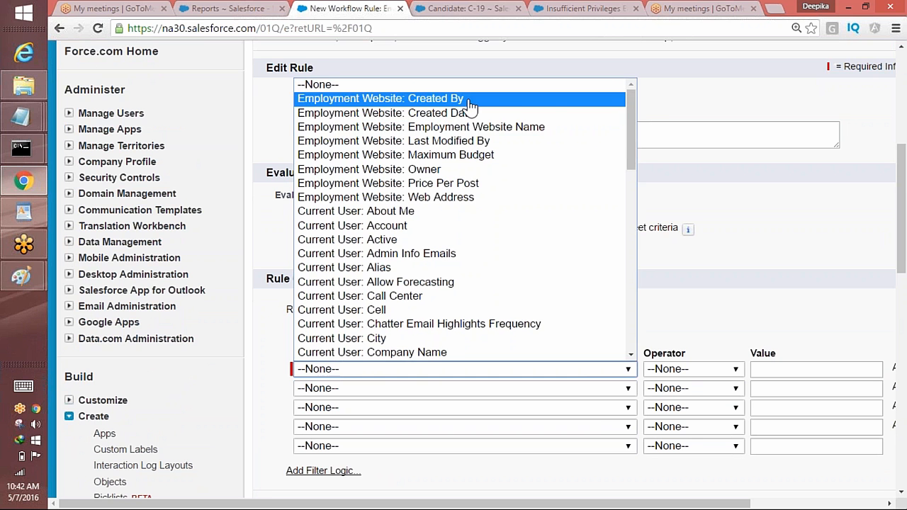
pyautogui.click(471, 105)
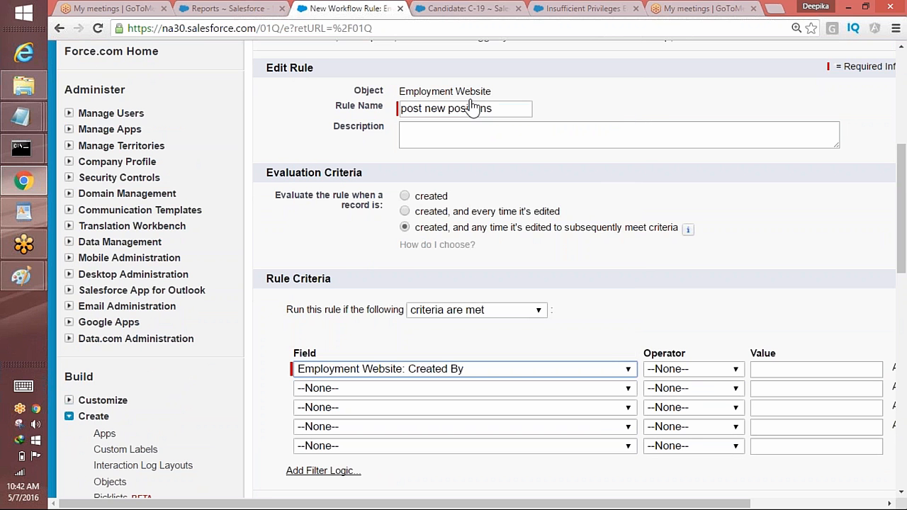
pyautogui.click(698, 375)
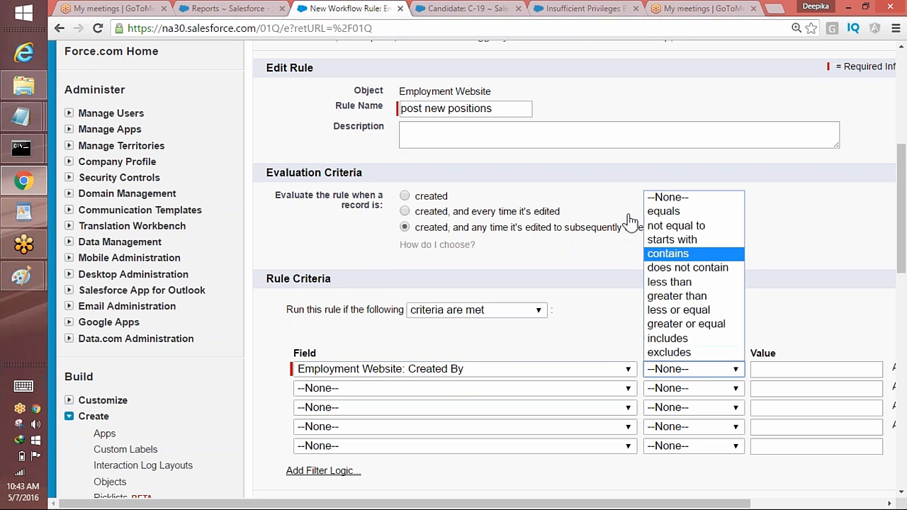
pyautogui.click(476, 374)
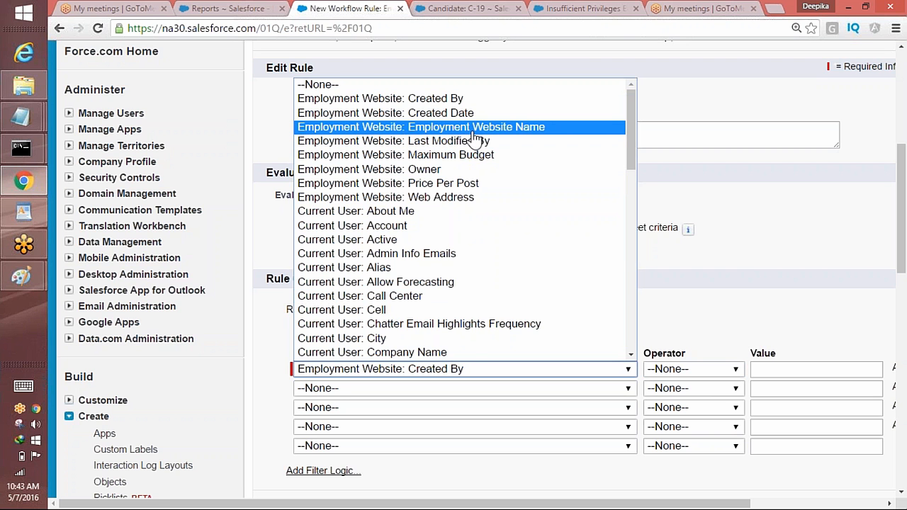
pyautogui.click(459, 198)
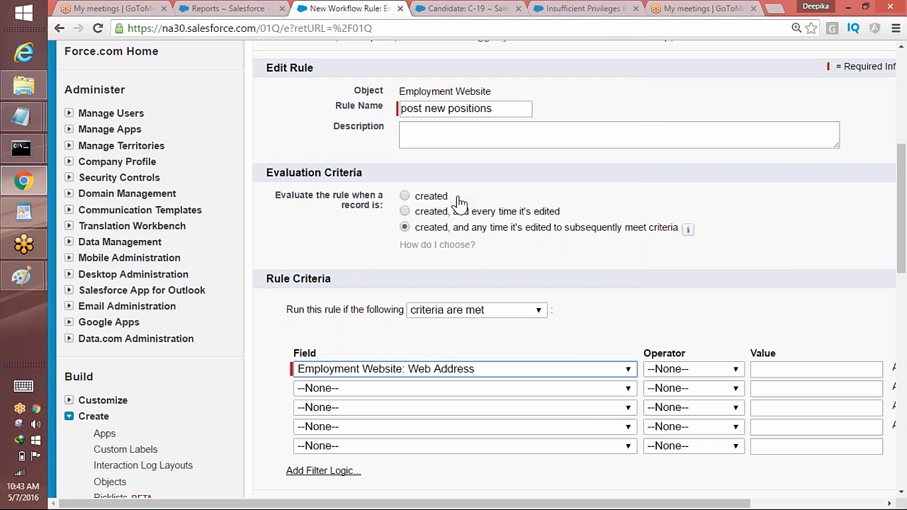
pyautogui.click(701, 369)
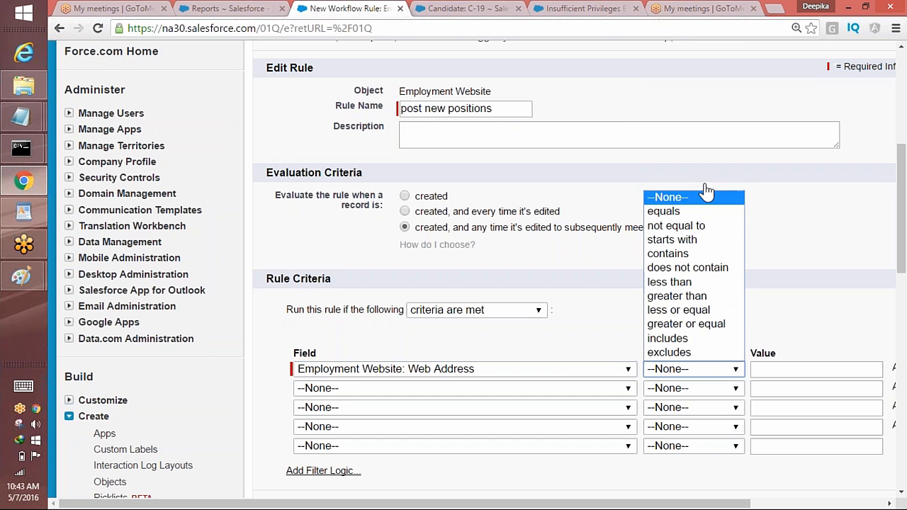
pyautogui.click(697, 211)
pyautogui.click(774, 376)
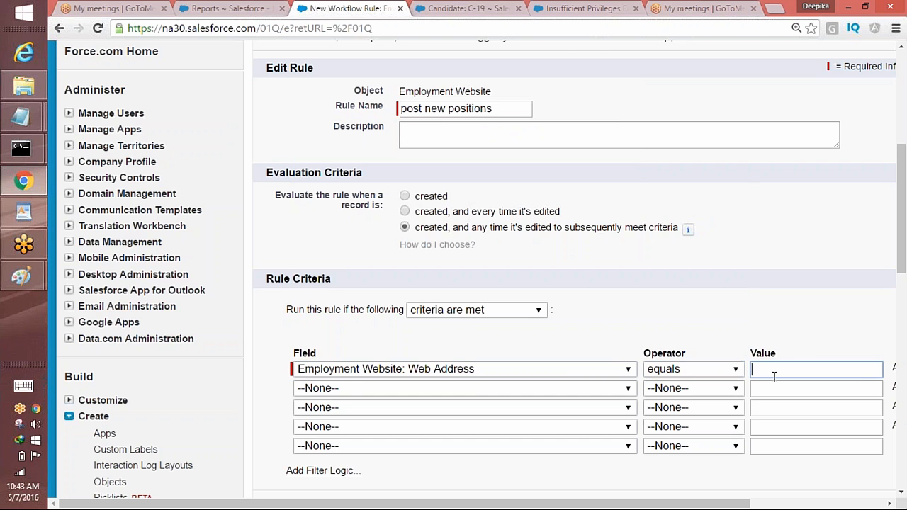
pyautogui.moveTo(902, 241); pyautogui.dragTo(902, 154)
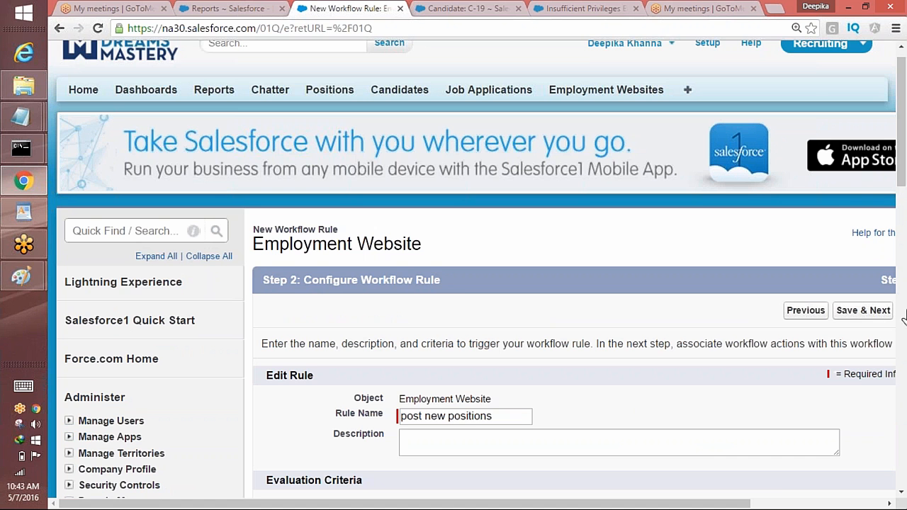
pyautogui.moveTo(766, 501); pyautogui.dragTo(894, 502)
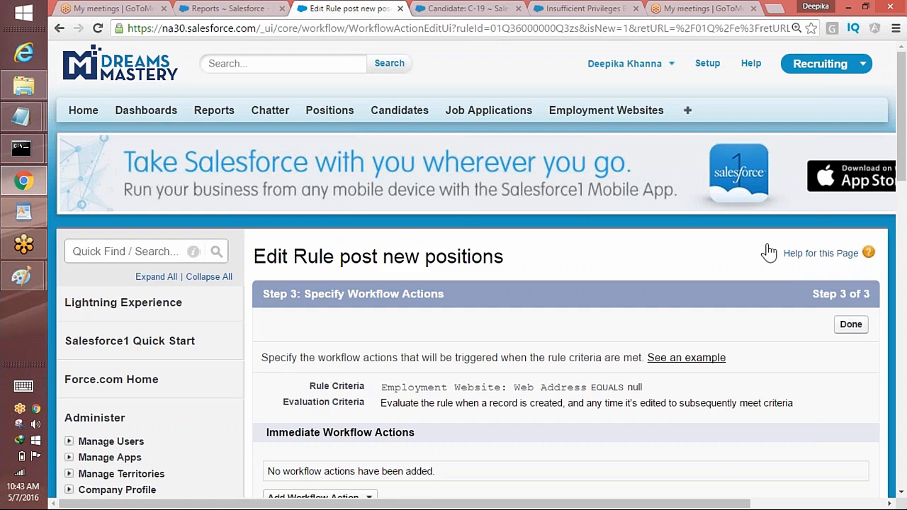
# Start a new task workflow action and assign it to a user from the lookup.
pyautogui.scroll(-5, 903, 99)
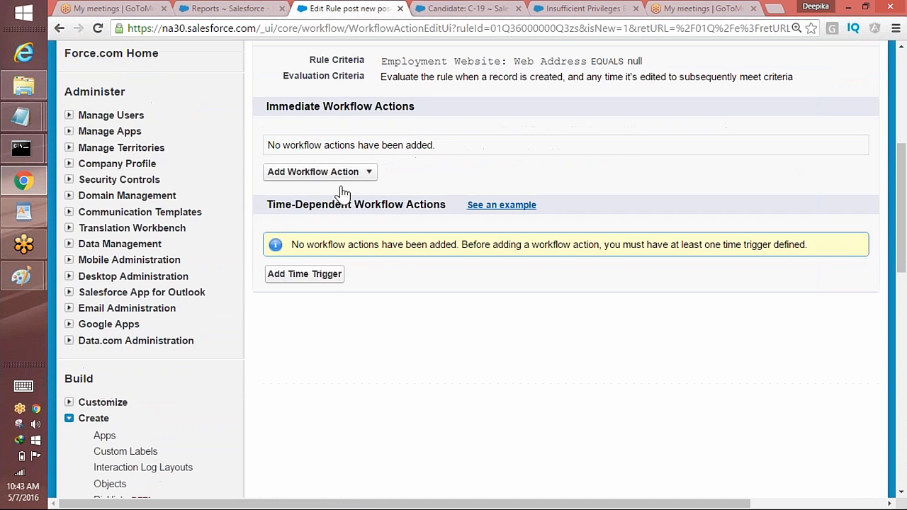
pyautogui.click(354, 178)
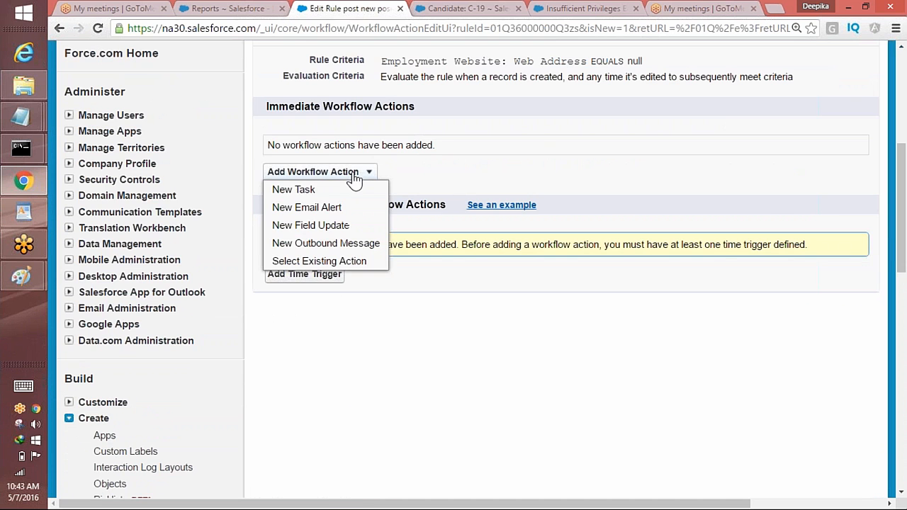
pyautogui.click(298, 189)
pyautogui.scroll(-3, 508, 247)
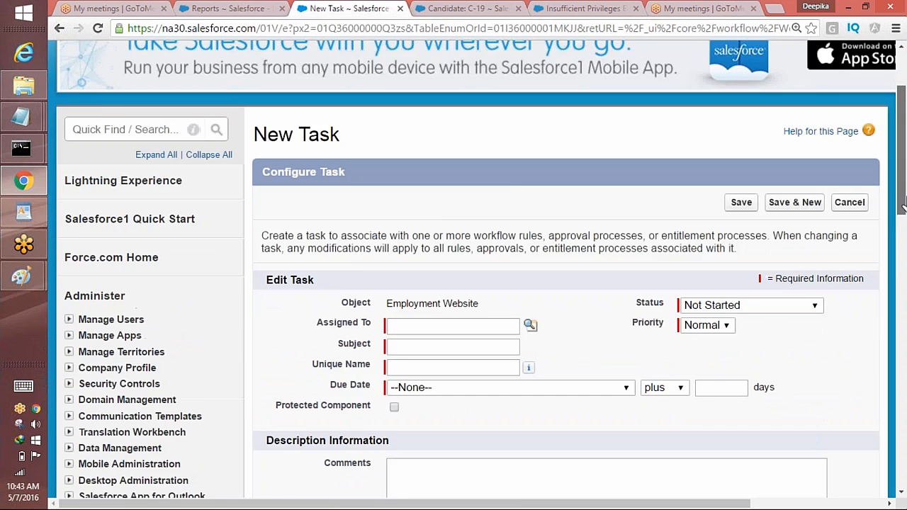
pyautogui.click(530, 233)
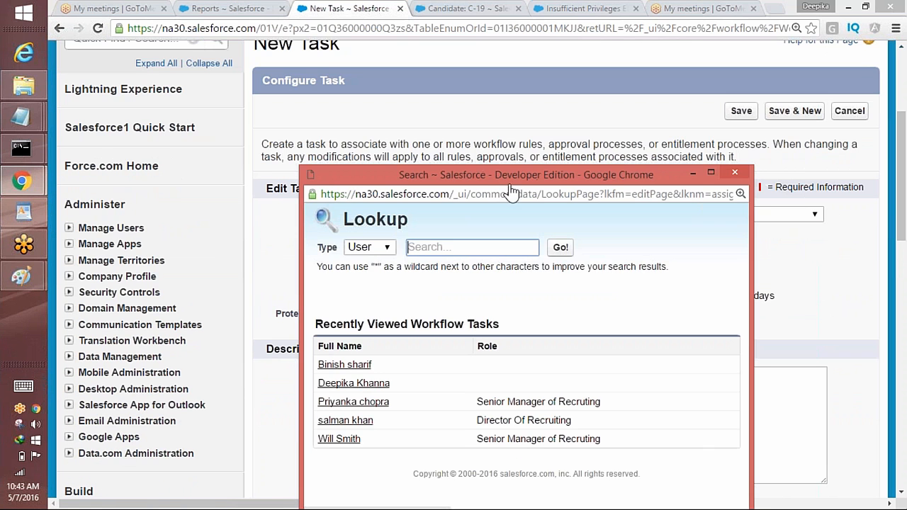
pyautogui.click(356, 338)
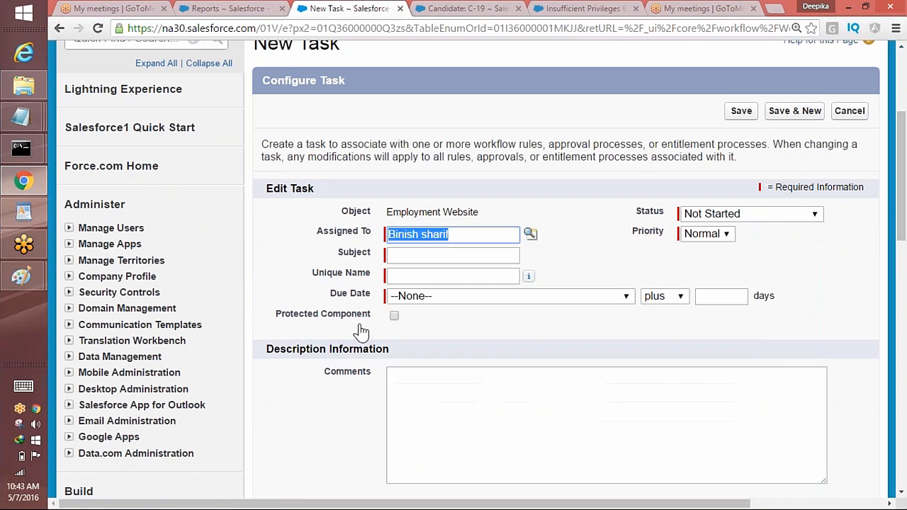
# Give the task subject 'post new job postings', due Created Date plus 10 days, and save.
pyautogui.click(440, 254)
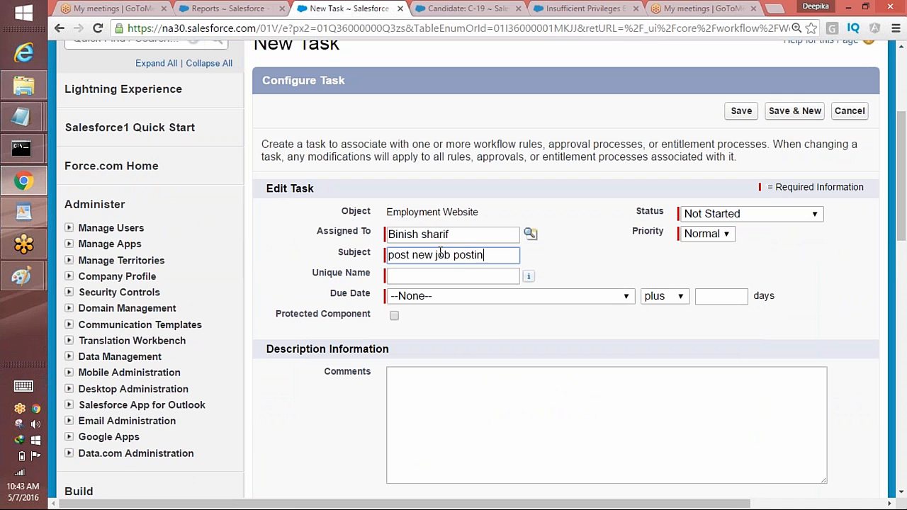
pyautogui.press('Tab')
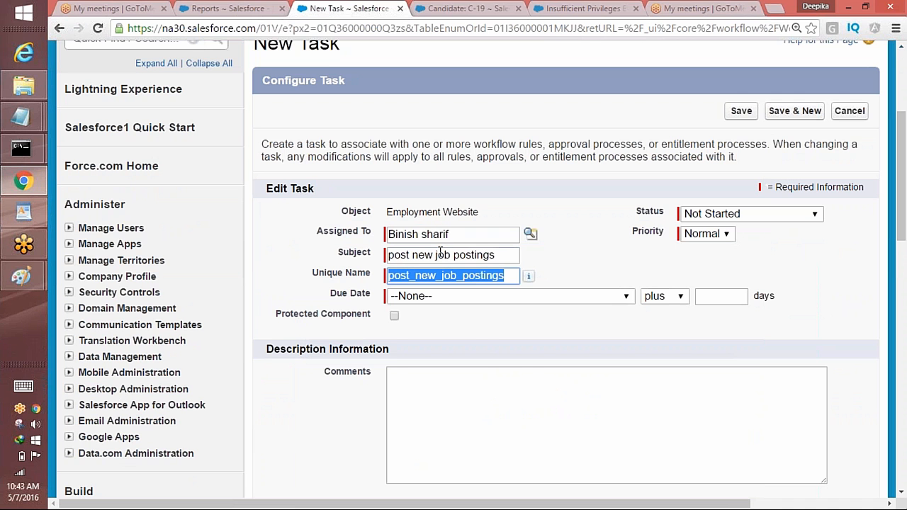
pyautogui.click(495, 299)
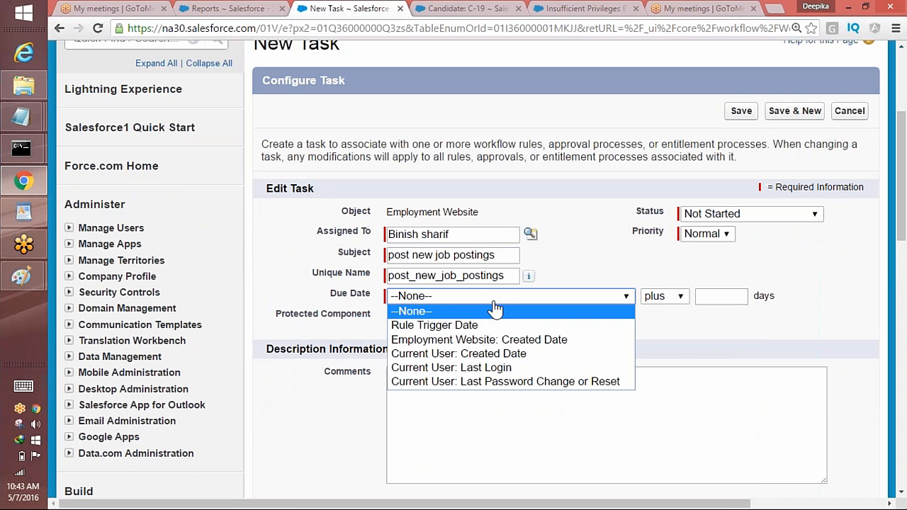
pyautogui.click(471, 341)
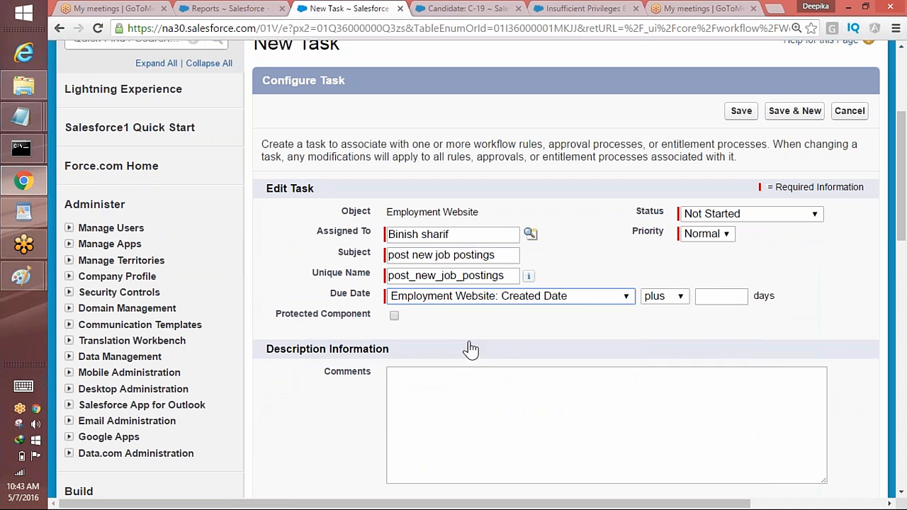
pyautogui.click(710, 296)
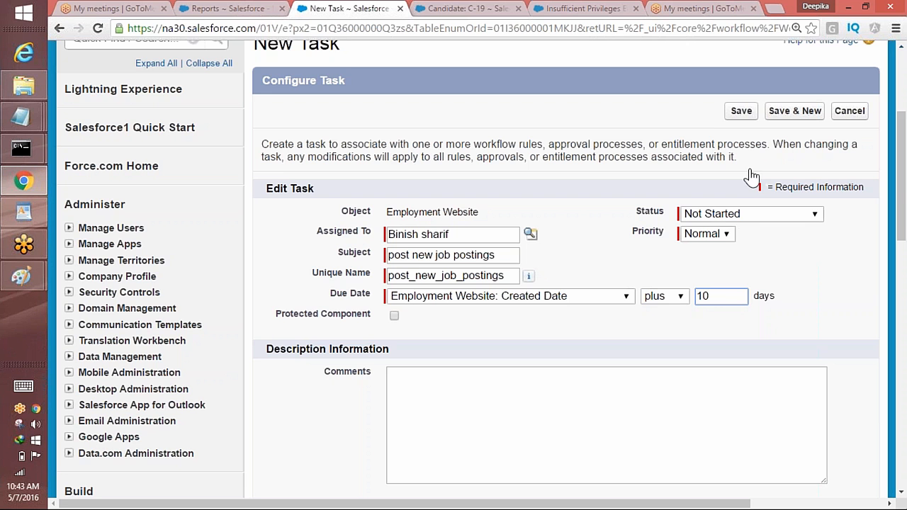
pyautogui.moveTo(903, 204); pyautogui.dragTo(904, 221)
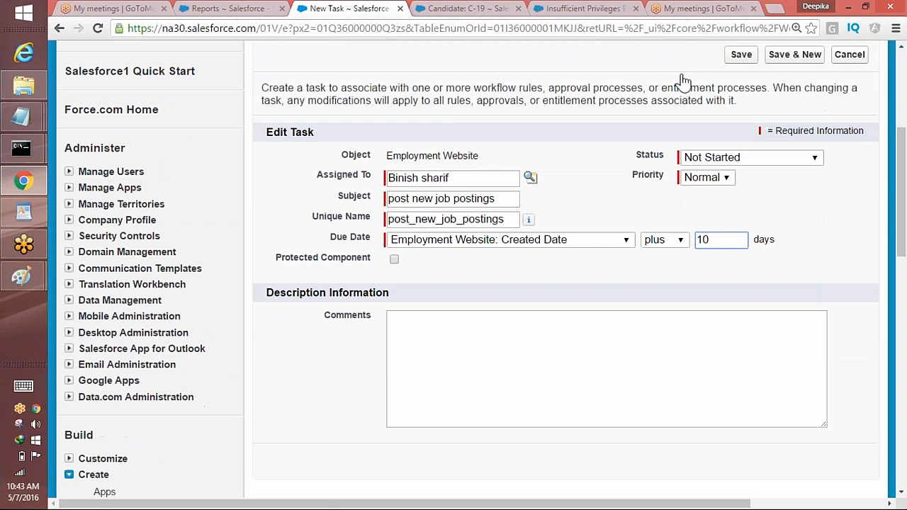
pyautogui.click(740, 56)
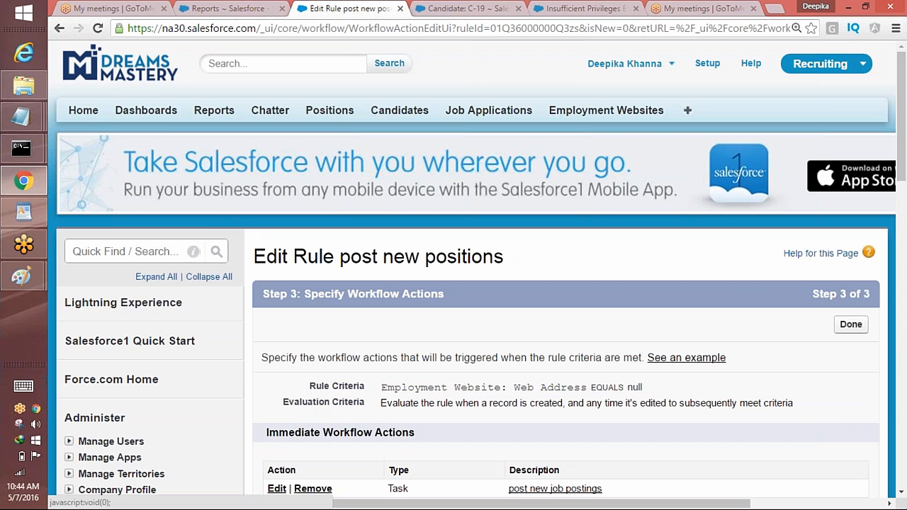
# Finish the workflow actions and activate the 'post new positions' rule.
pyautogui.scroll(-4, 458, 152)
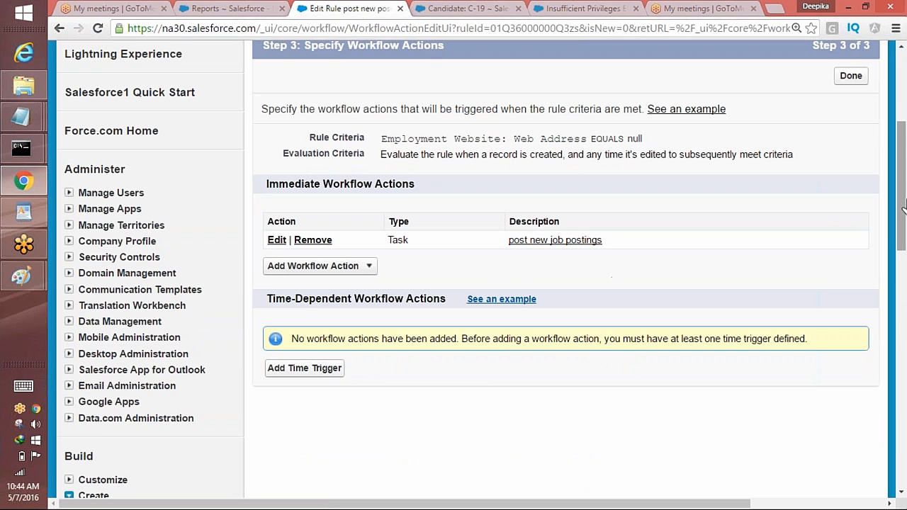
pyautogui.scroll(-1, 681, 232)
pyautogui.scroll(3, 901, 241)
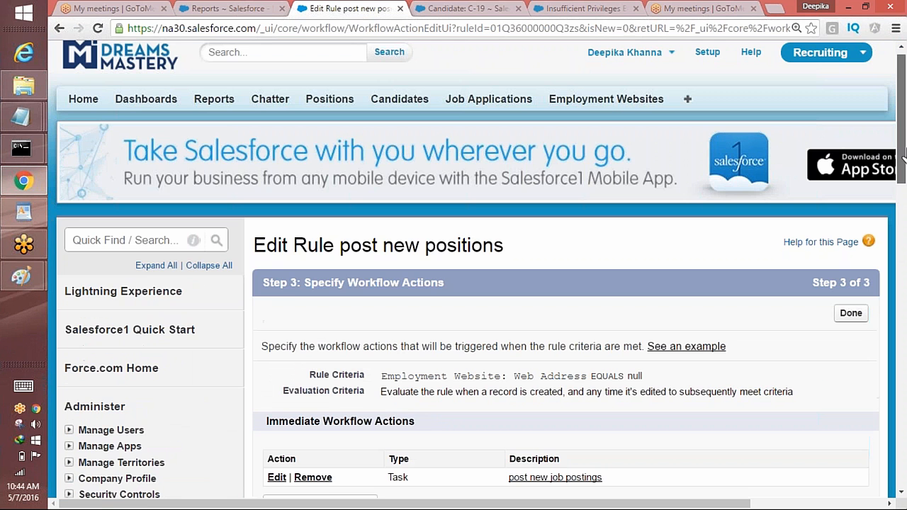
pyautogui.click(853, 314)
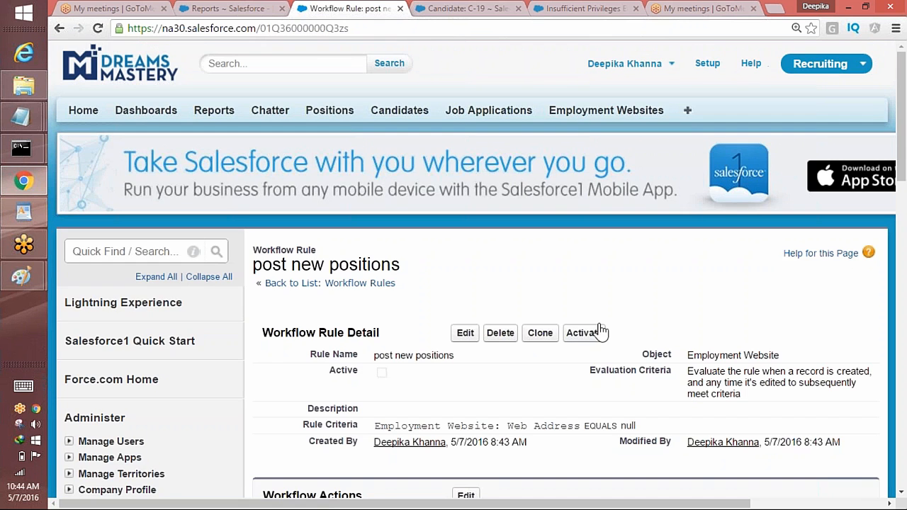
pyautogui.click(582, 333)
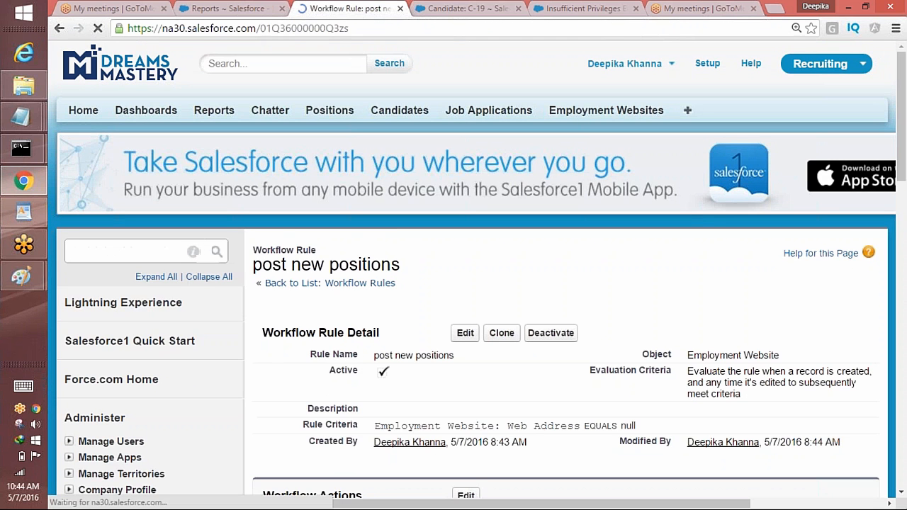
# Review the 'post new job postings' task details, then go to the Employment Websites home.
pyautogui.scroll(-2, 900, 190)
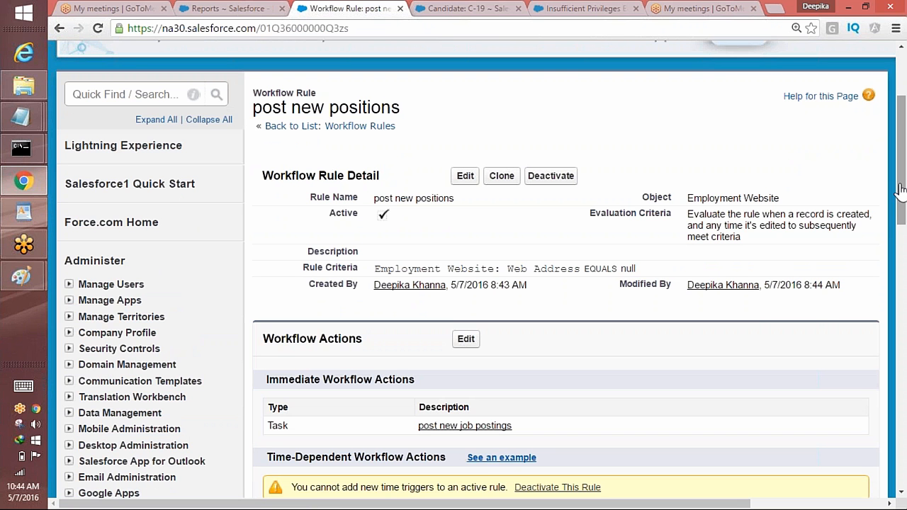
pyautogui.scroll(-2, 818, 321)
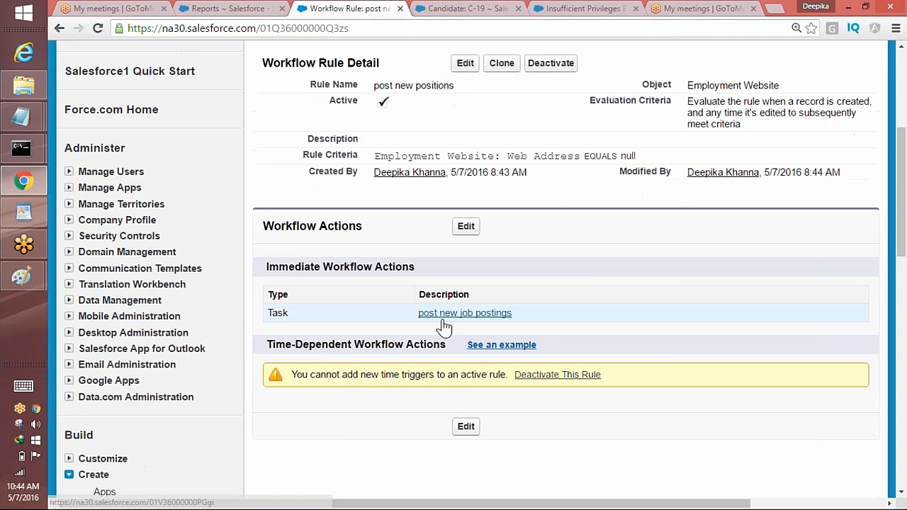
pyautogui.click(441, 320)
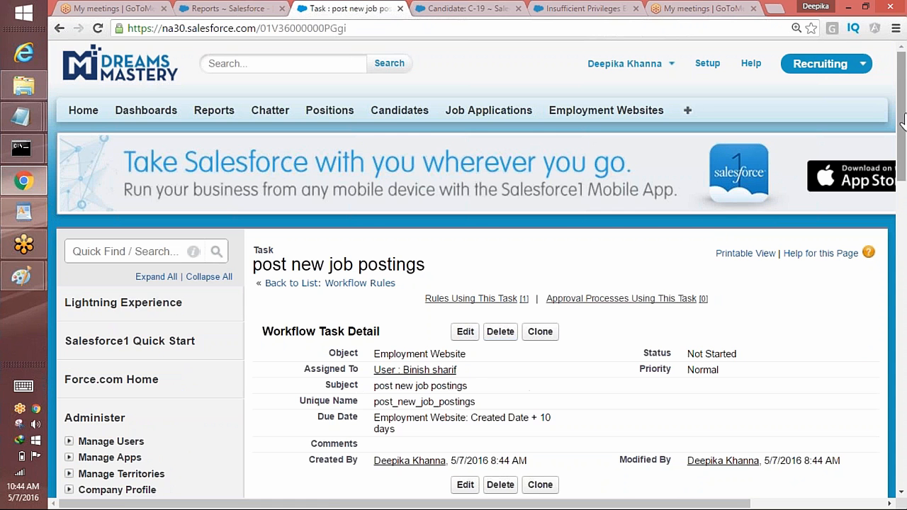
pyautogui.click(560, 117)
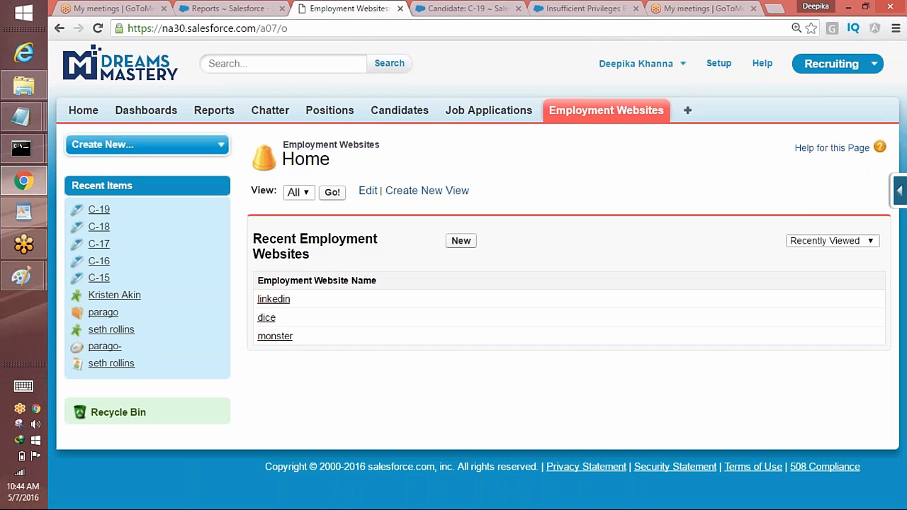
# Create and save a new Employment Website record named 'google.com'.
pyautogui.click(461, 240)
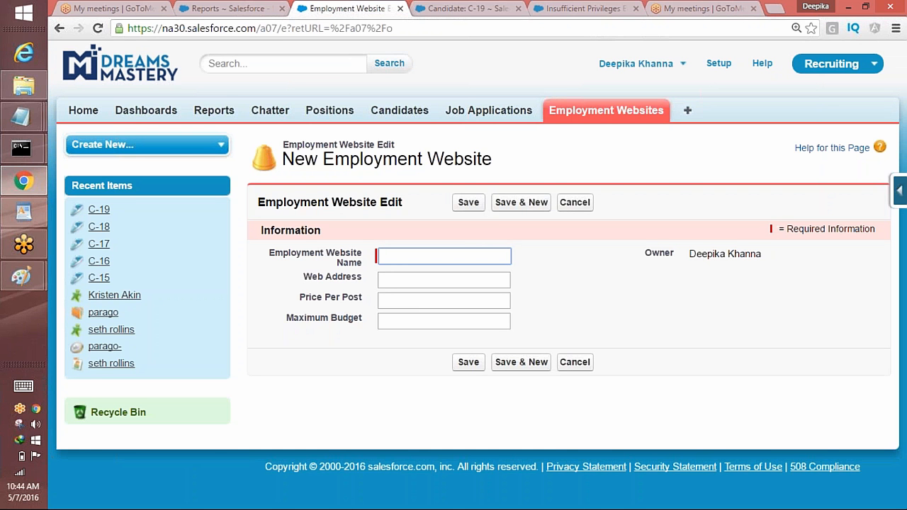
pyautogui.write('google.com')
pyautogui.click(468, 362)
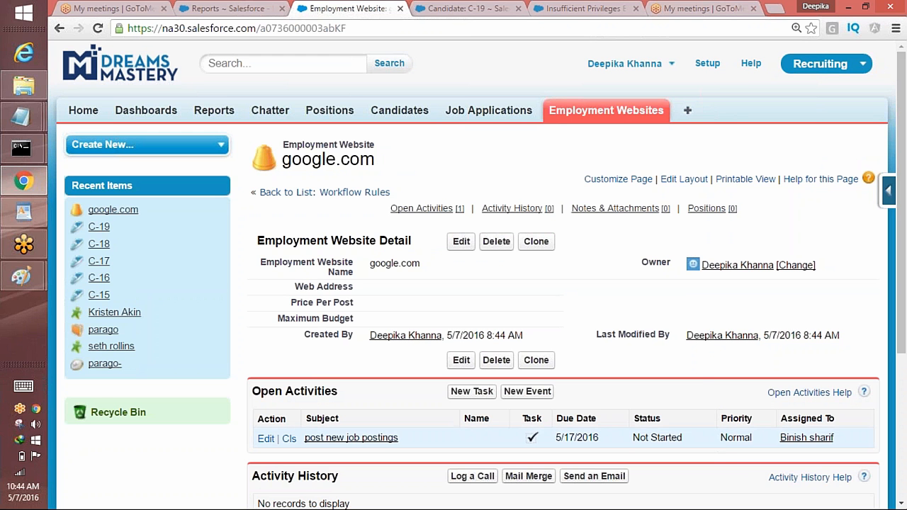
# Read the 'post new job postings' task email in Gmail, then return to the Salesforce record.
pyautogui.click(585, 7)
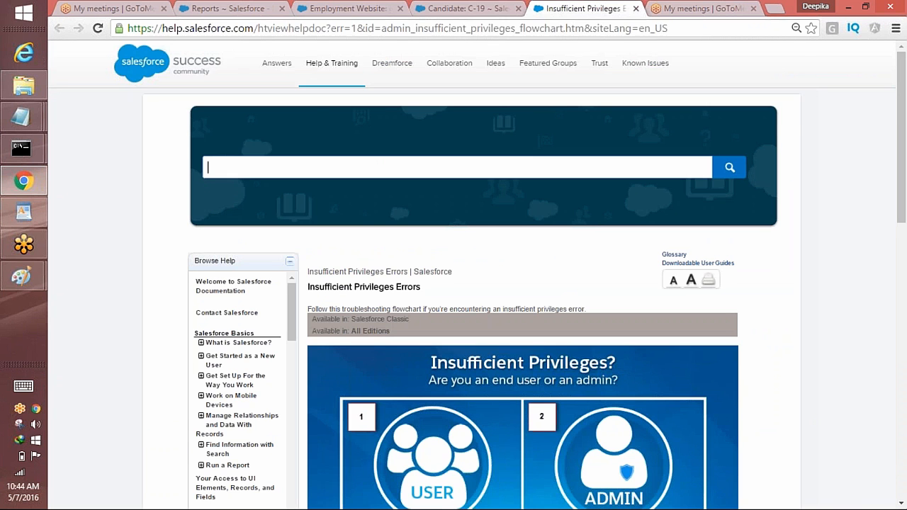
pyautogui.click(411, 29)
pyautogui.write('gmail.com')
pyautogui.press('Return')
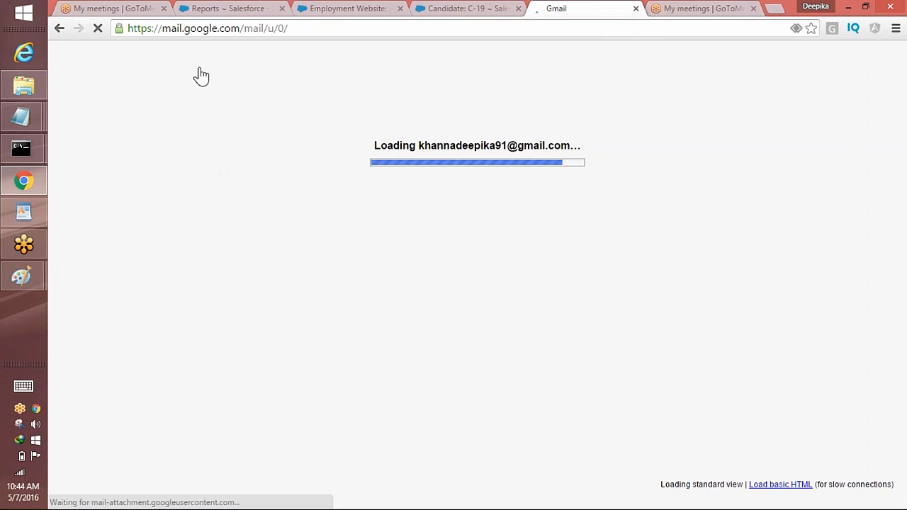
pyautogui.click(277, 154)
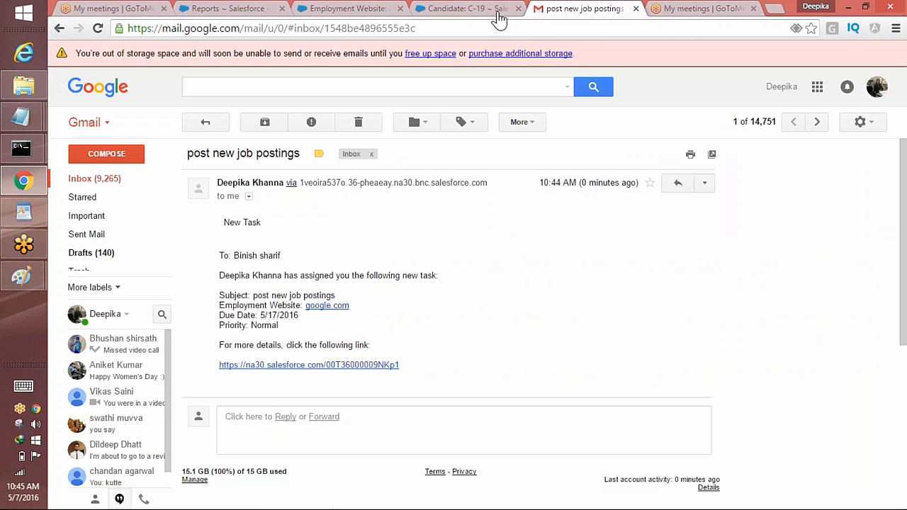
pyautogui.click(323, 7)
# Log out and sign back in with the task assignee's saved login.
pyautogui.click(671, 63)
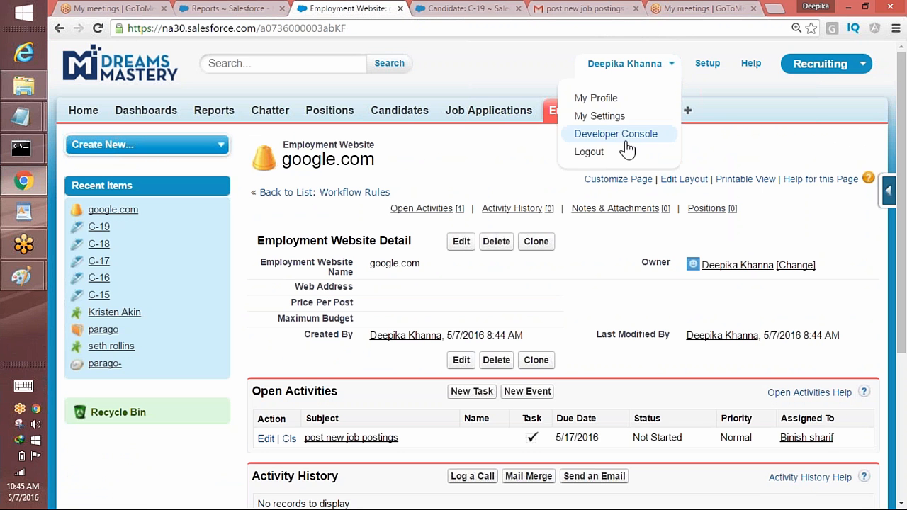
pyautogui.click(641, 153)
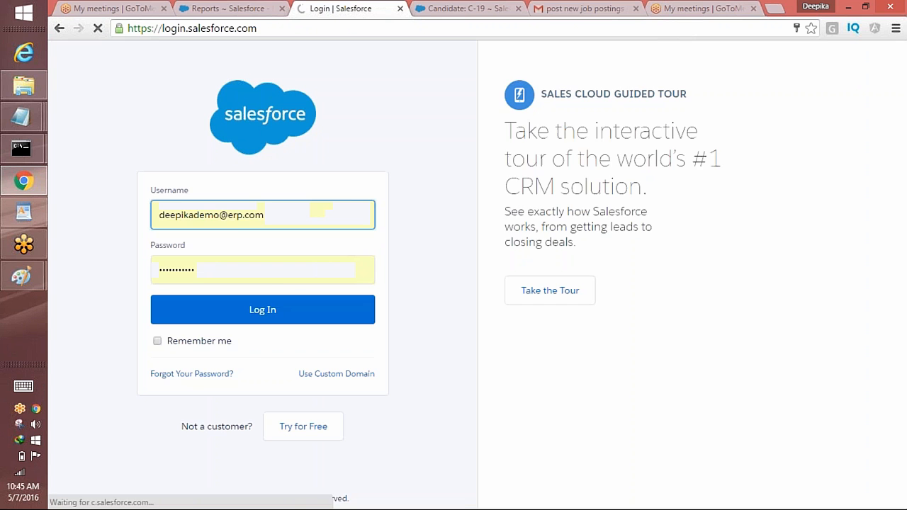
pyautogui.moveTo(319, 212); pyautogui.dragTo(96, 216)
pyautogui.write('bi')
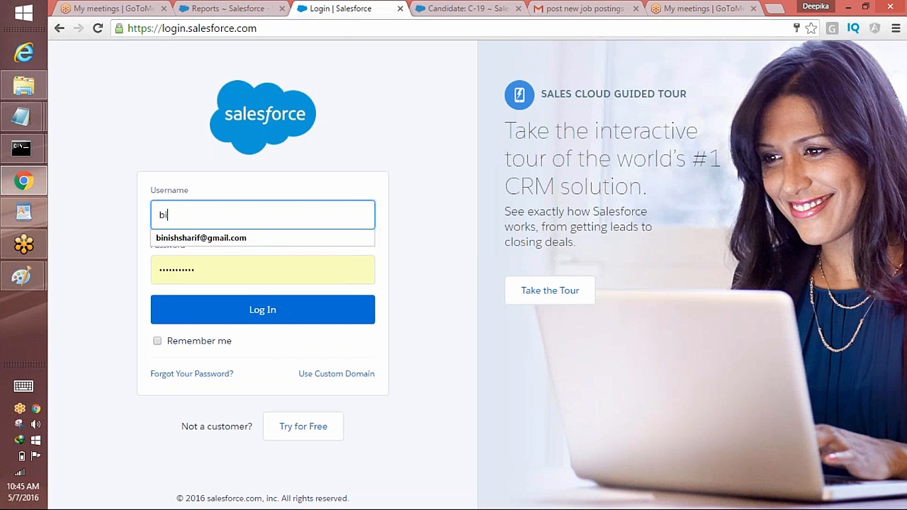
pyautogui.click(224, 240)
pyautogui.click(228, 312)
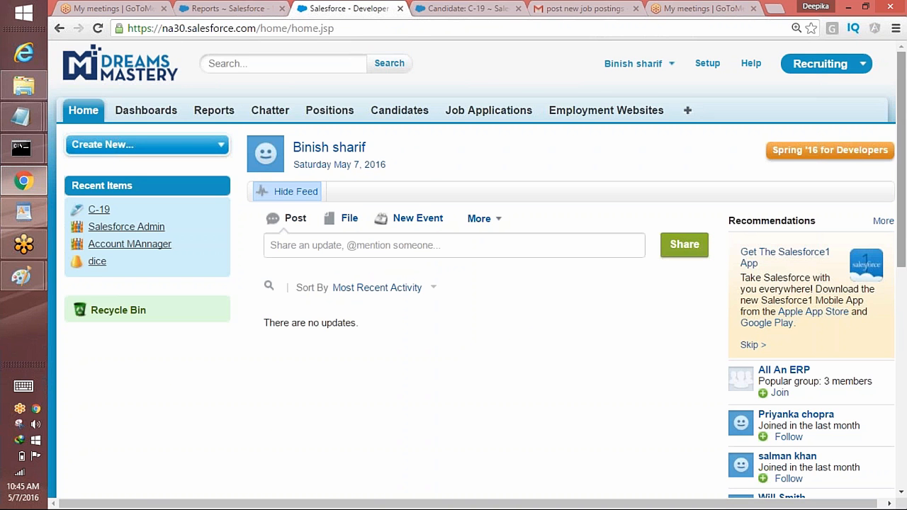
# Open the 'post new job postings' task from My Tasks and put it in edit mode.
pyautogui.moveTo(902, 165); pyautogui.dragTo(903, 391)
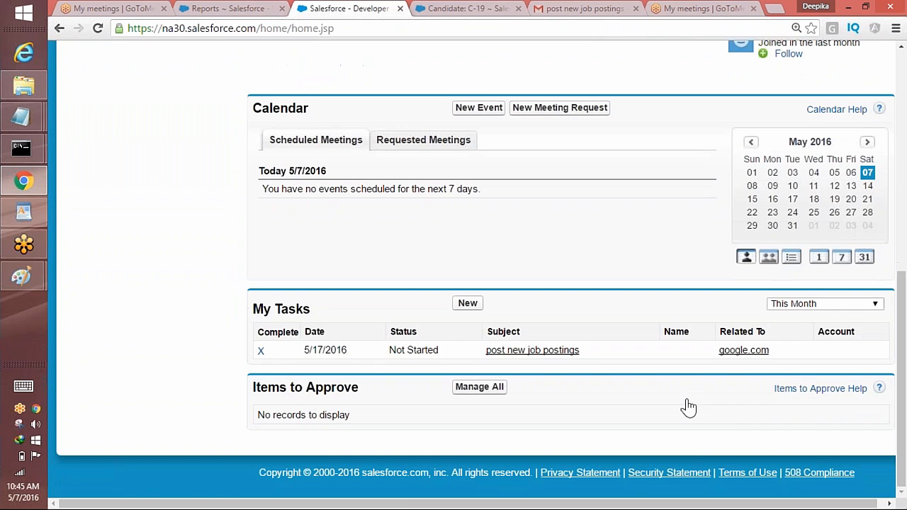
pyautogui.doubleClick(291, 326)
pyautogui.moveTo(270, 310); pyautogui.dragTo(255, 309)
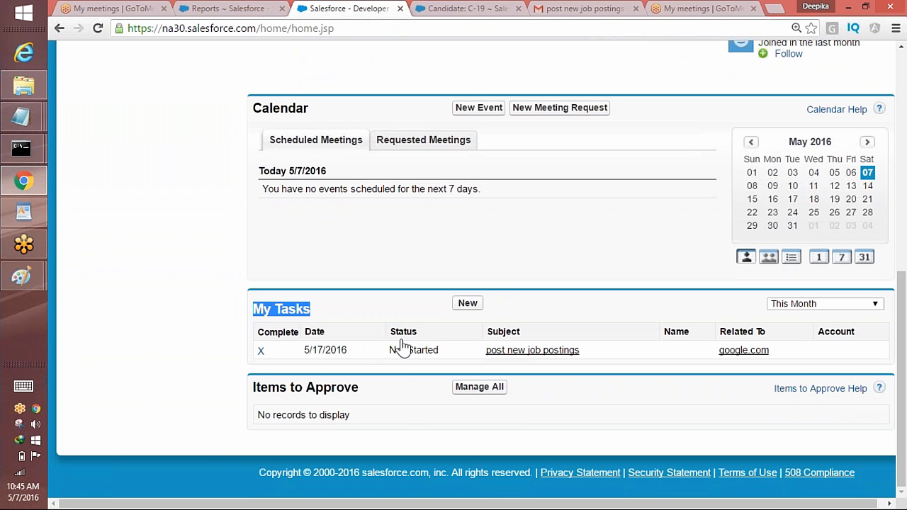
pyautogui.moveTo(899, 284); pyautogui.dragTo(895, 65)
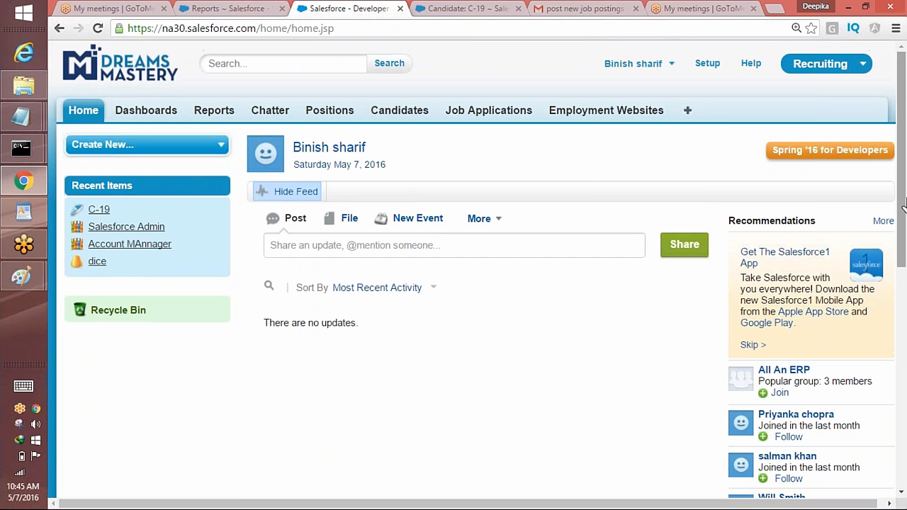
pyautogui.moveTo(903, 205); pyautogui.dragTo(901, 411)
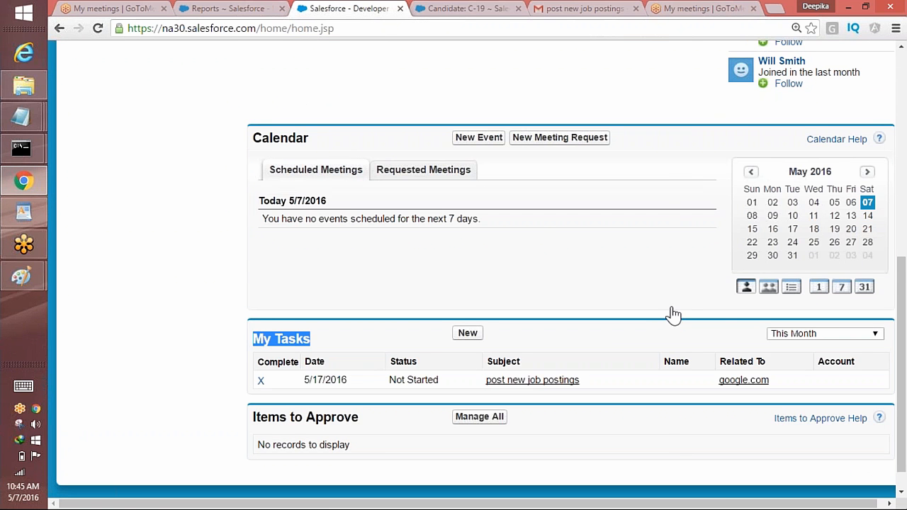
pyautogui.click(508, 382)
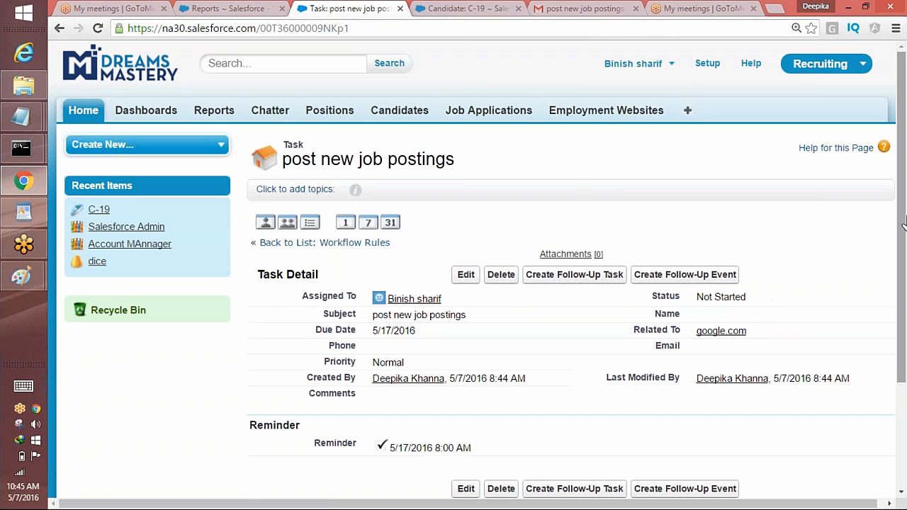
pyautogui.scroll(-1, 602, 263)
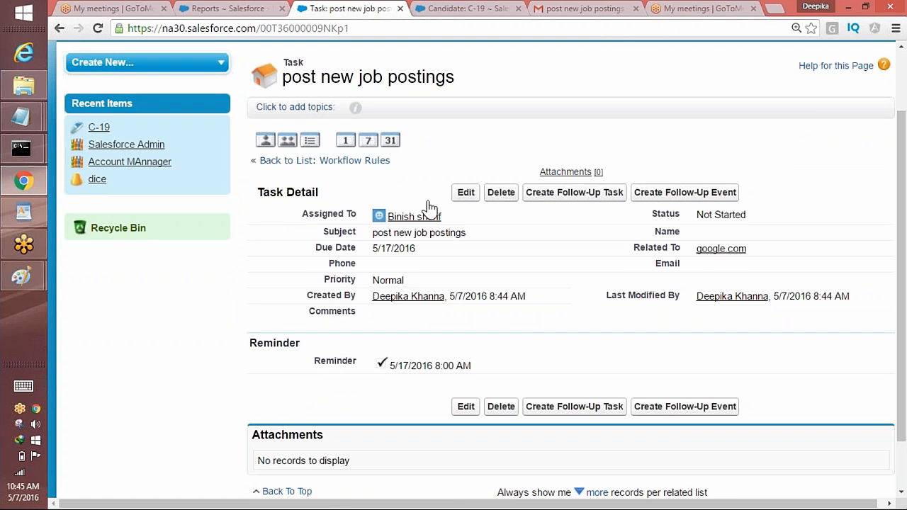
pyautogui.click(464, 193)
# Change the task's Status from Not Started to In Progress and save it.
pyautogui.click(646, 280)
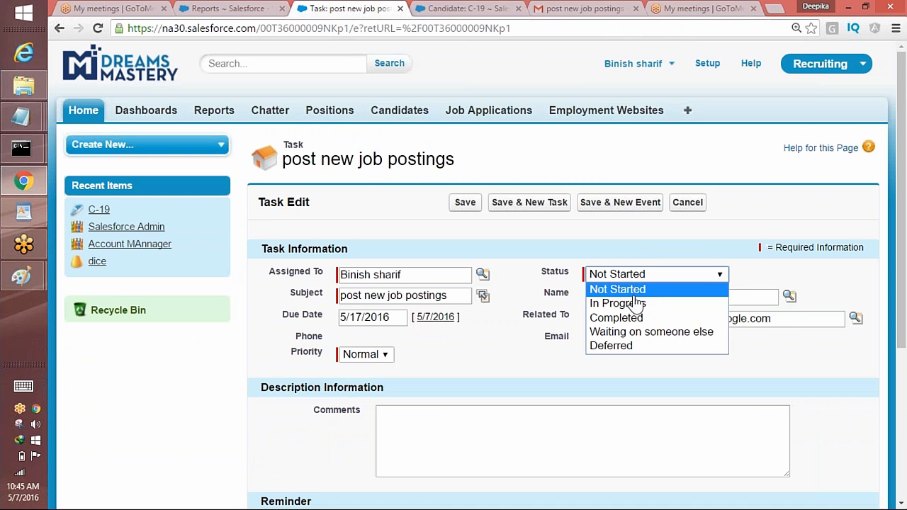
pyautogui.click(633, 304)
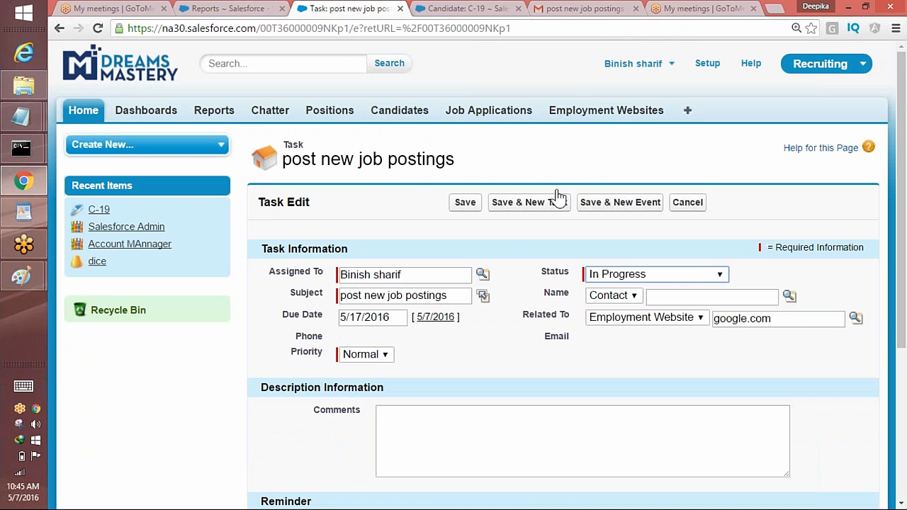
pyautogui.click(467, 207)
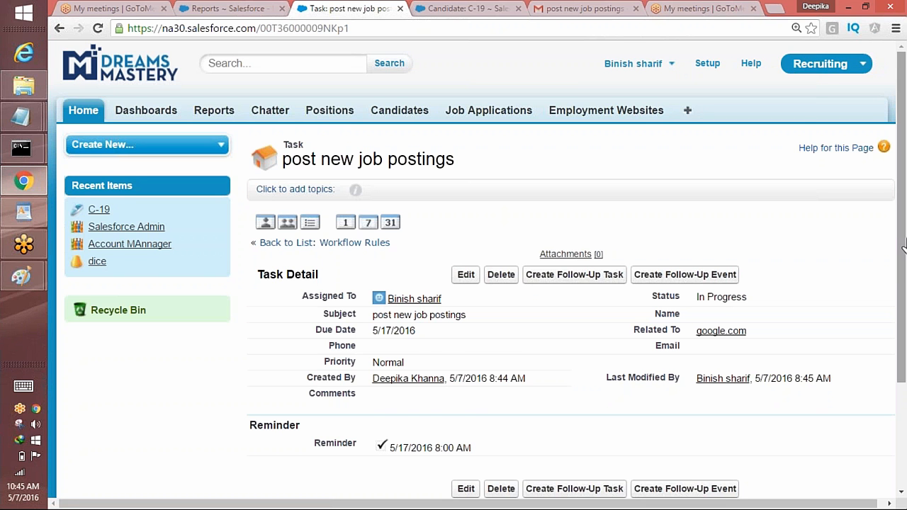
pyautogui.moveTo(902, 241); pyautogui.dragTo(901, 281)
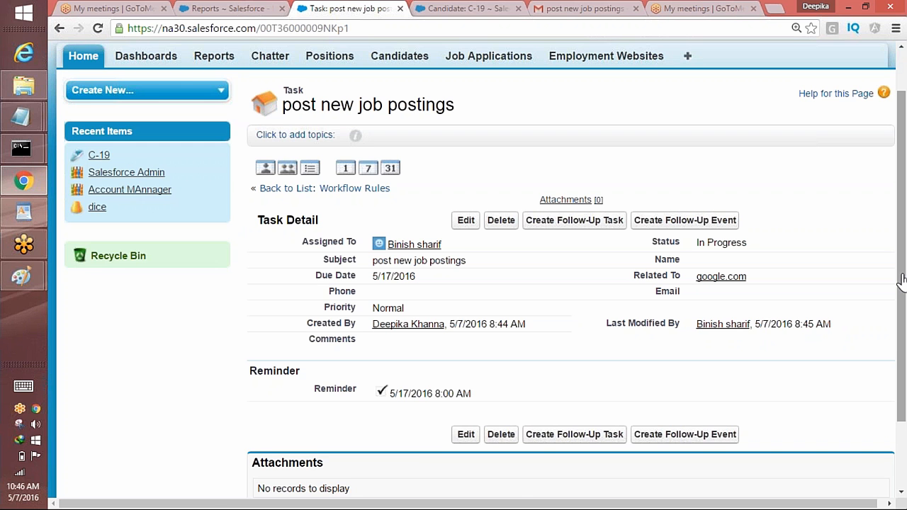
pyautogui.scroll(2, 207, 420)
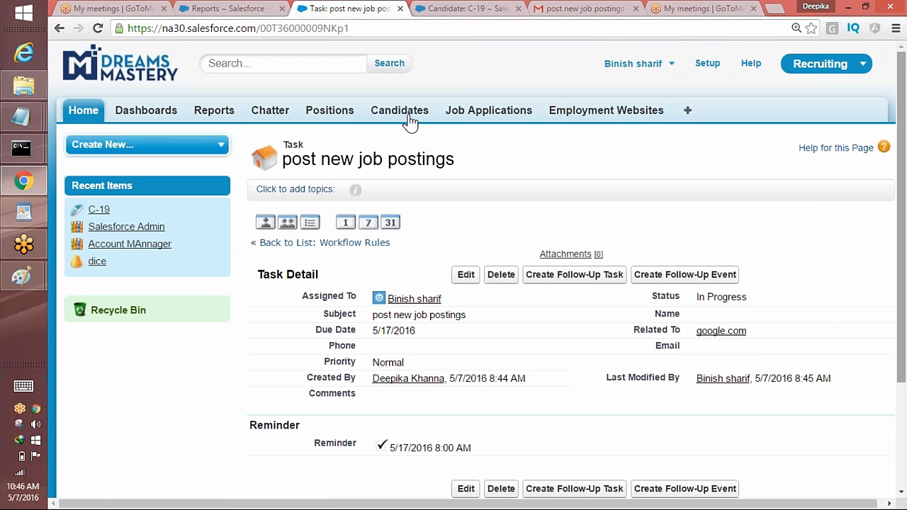
# Open candidate C-19's record from the full candidates list.
pyautogui.click(410, 121)
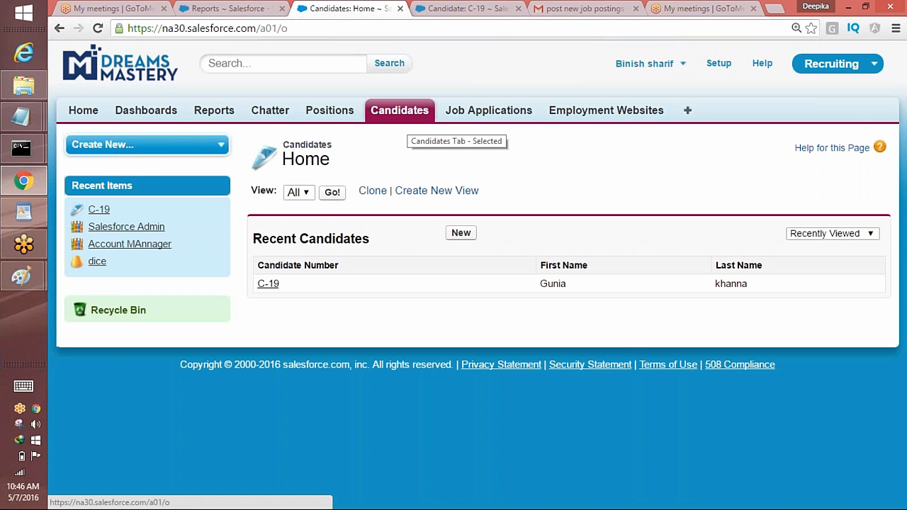
pyautogui.click(334, 197)
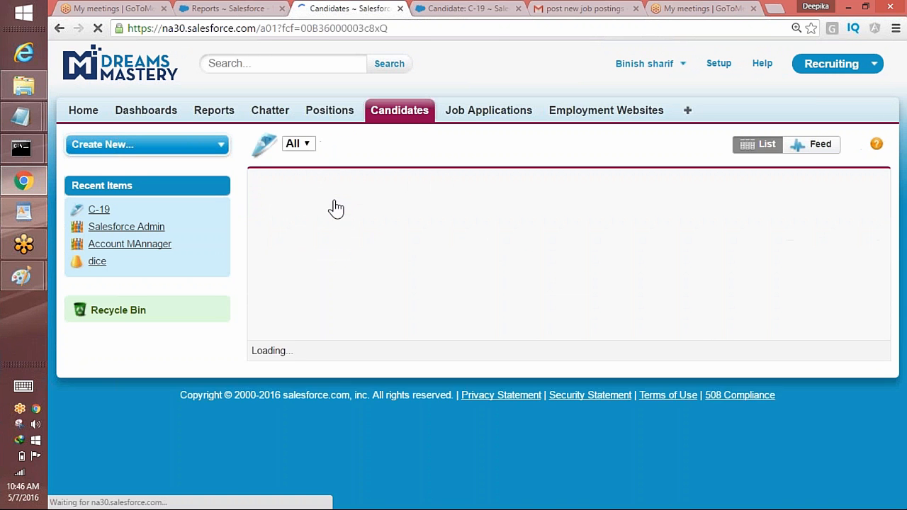
pyautogui.scroll(-3, 371, 354)
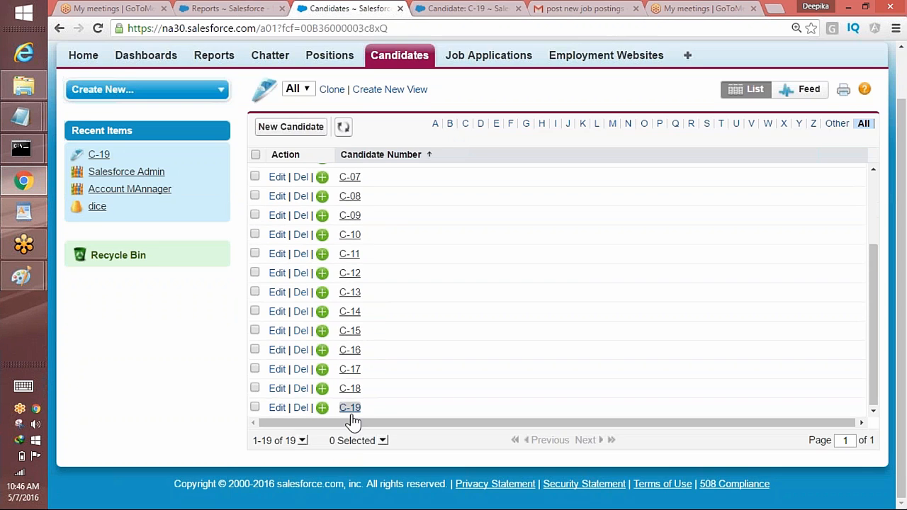
pyautogui.click(352, 407)
# Open the google.com employment website record and check its task shows In Progress.
pyautogui.click(590, 117)
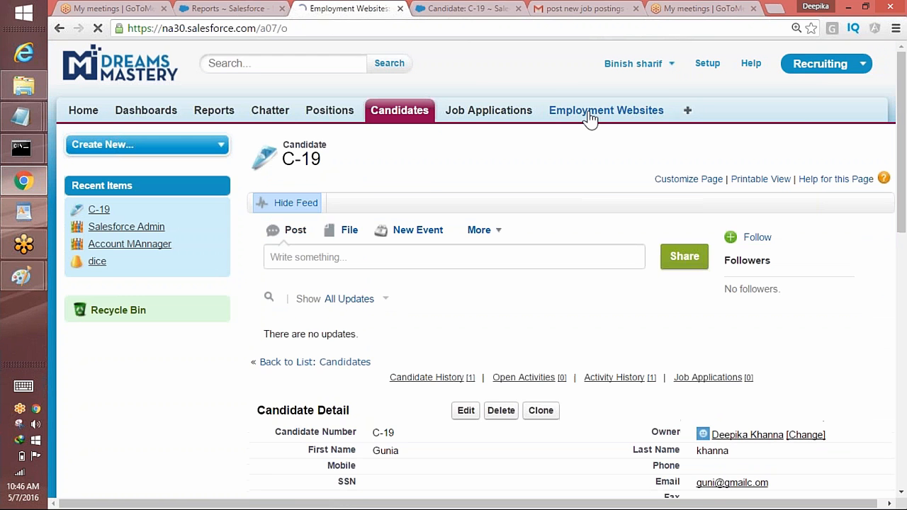
pyautogui.click(337, 198)
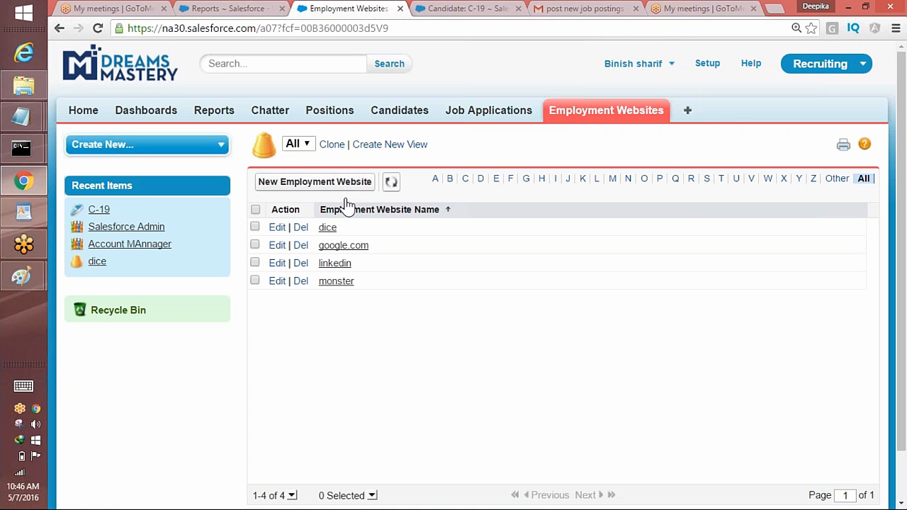
pyautogui.click(347, 247)
pyautogui.scroll(-1, 536, 317)
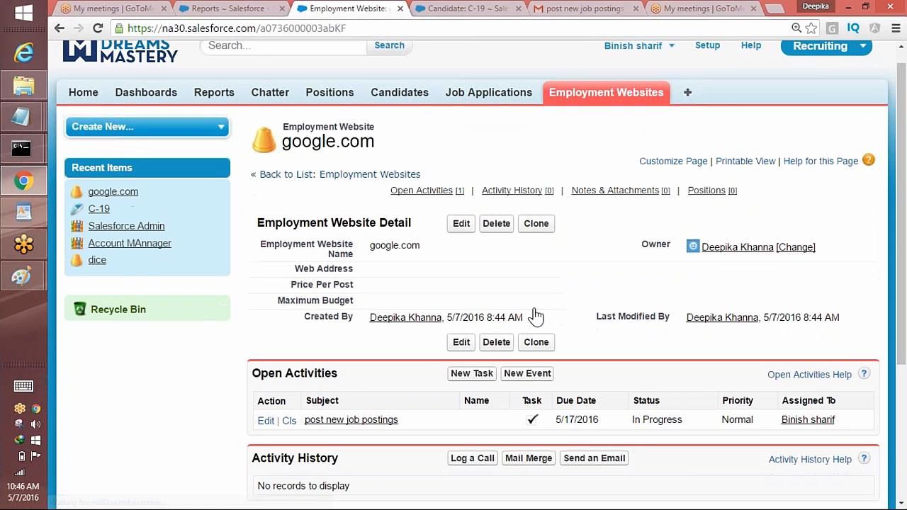
pyautogui.scroll(-3, 536, 316)
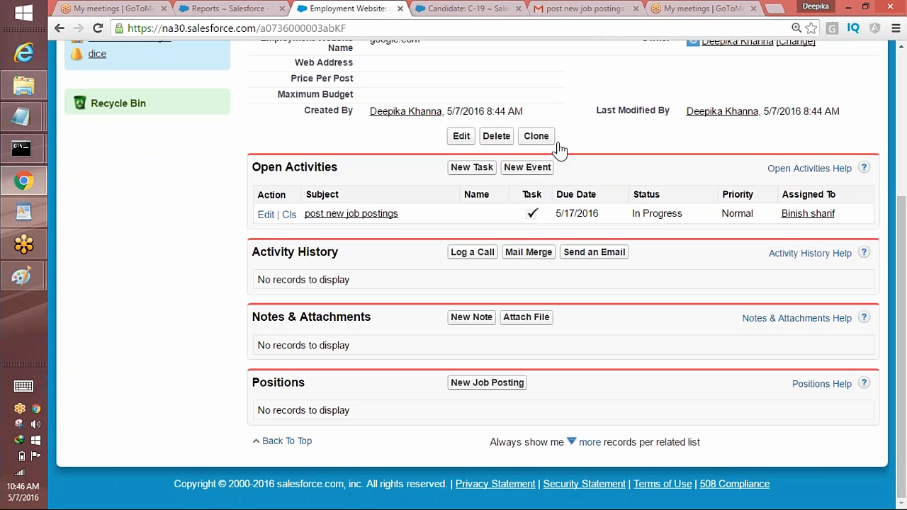
pyautogui.scroll(5, 560, 148)
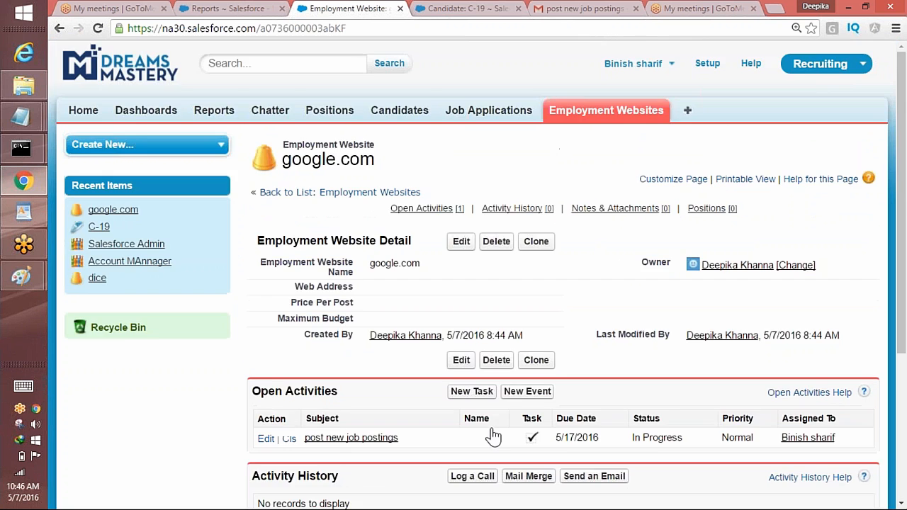
# Go to the Salesforce Home page and look over the empty feed and recent items.
pyautogui.click(75, 113)
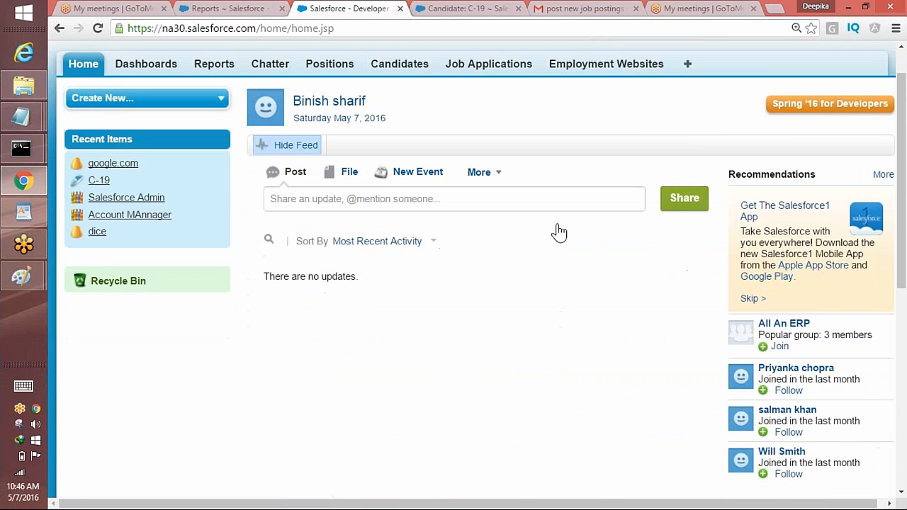
pyautogui.scroll(-4, 558, 230)
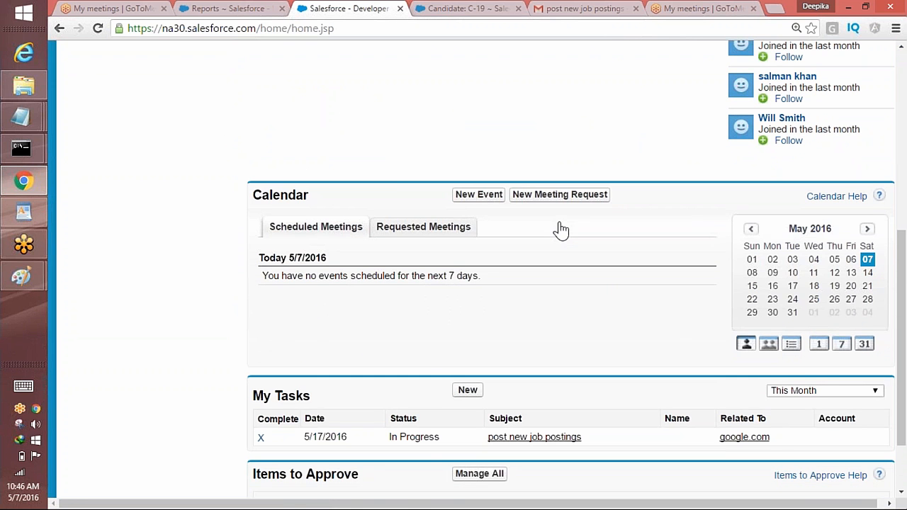
pyautogui.scroll(5, 435, 333)
pyautogui.scroll(-3, 435, 308)
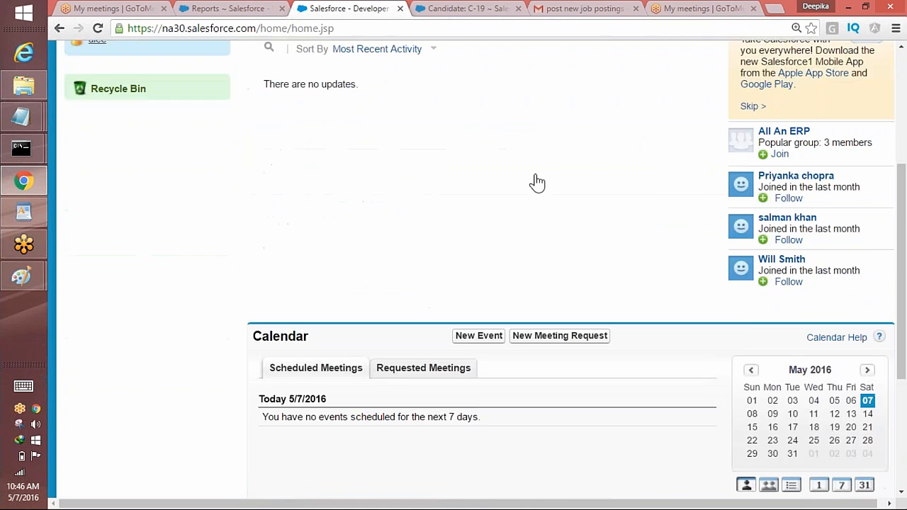
pyautogui.scroll(-2, 542, 160)
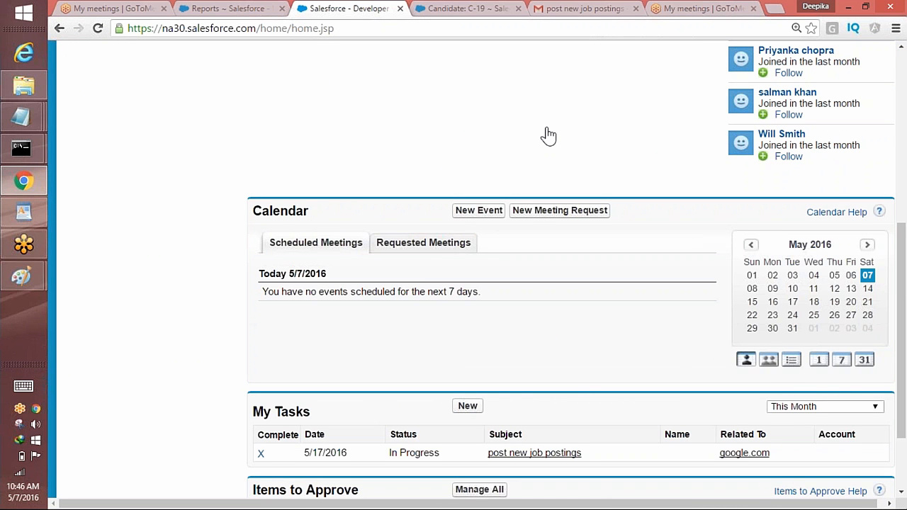
pyautogui.scroll(5, 535, 397)
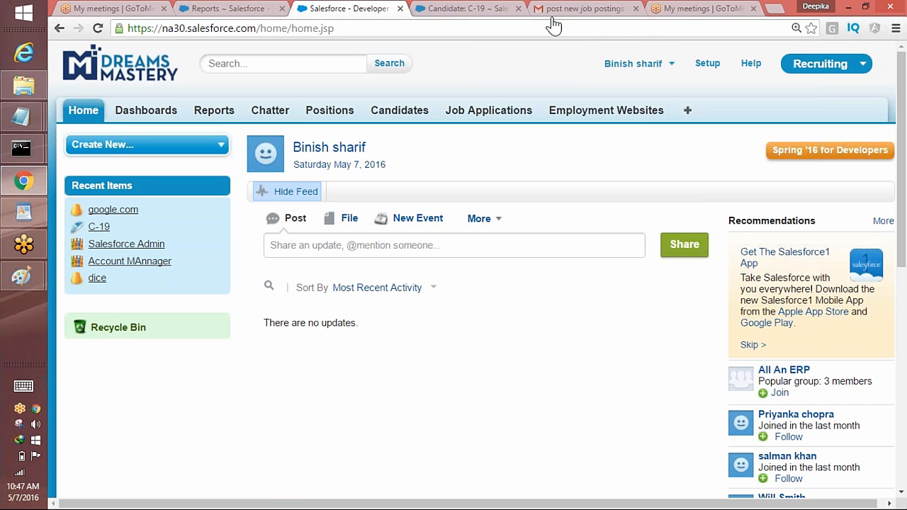
pyautogui.click(833, 235)
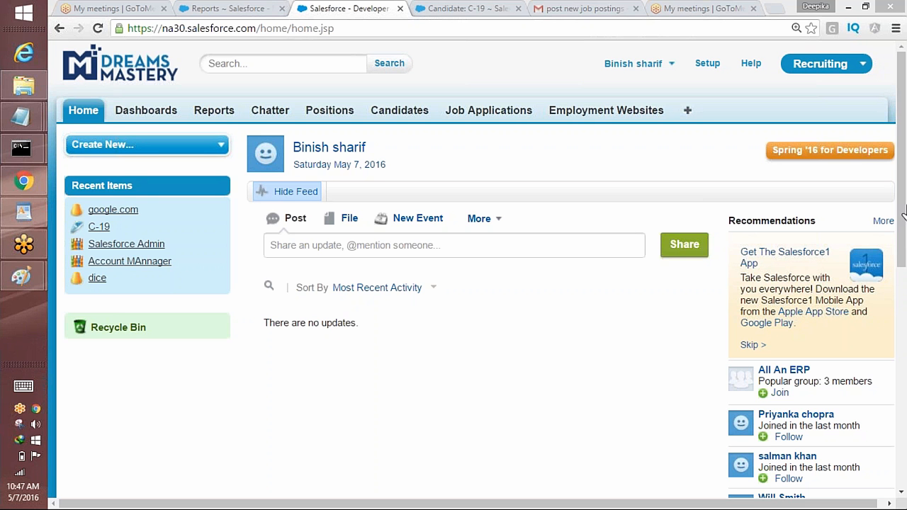
# Log out, sign in with a different saved account, and bring up the earlier Paint drawing.
pyautogui.click(650, 68)
pyautogui.click(604, 125)
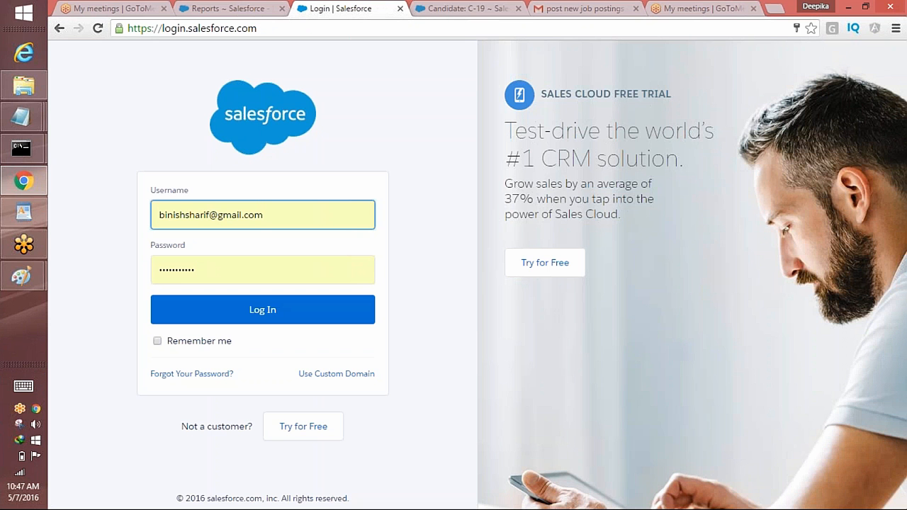
pyautogui.moveTo(313, 213); pyautogui.dragTo(130, 199)
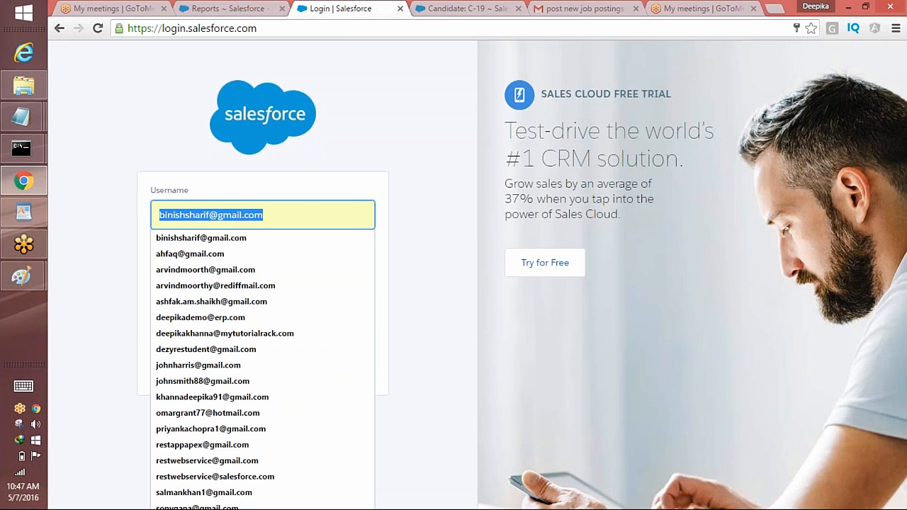
pyautogui.write('de')
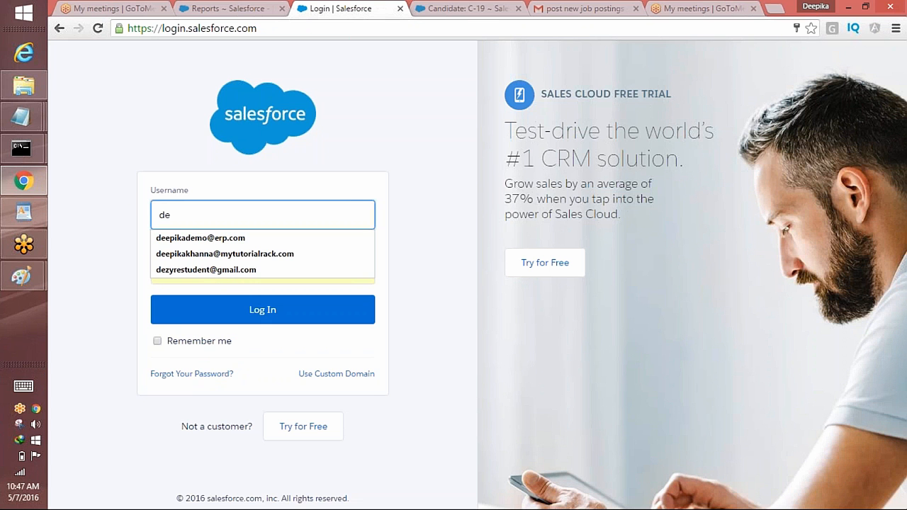
pyautogui.click(218, 239)
pyautogui.click(250, 311)
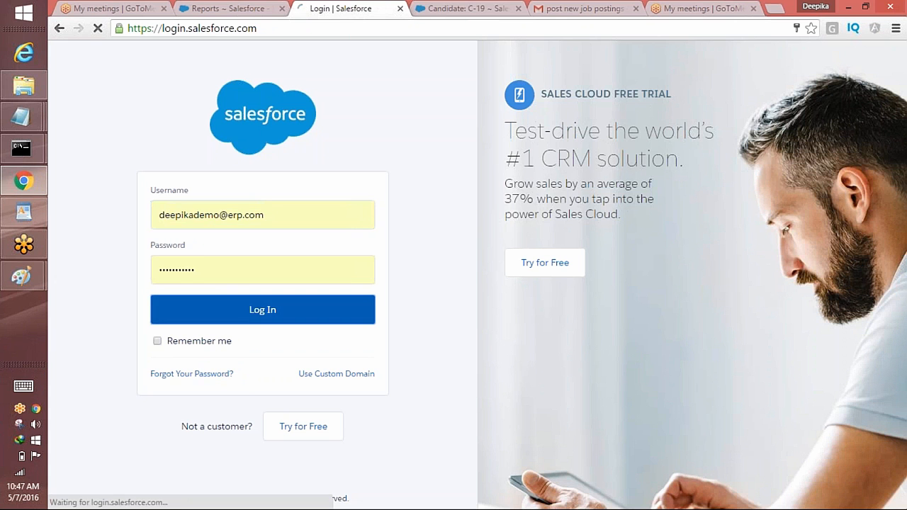
pyautogui.click(26, 279)
pyautogui.click(132, 360)
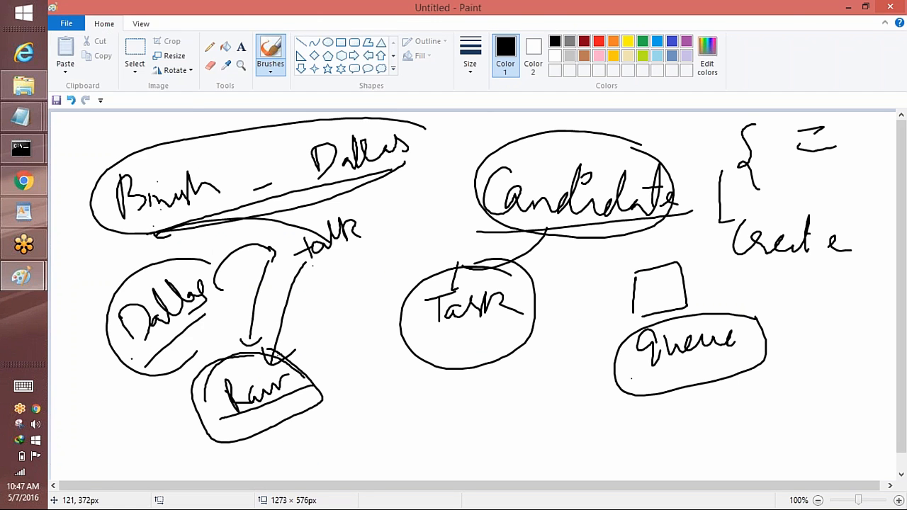
# Start a new blank Paint picture, discarding the old sketch without saving.
pyautogui.click(66, 24)
pyautogui.click(85, 44)
pyautogui.click(508, 262)
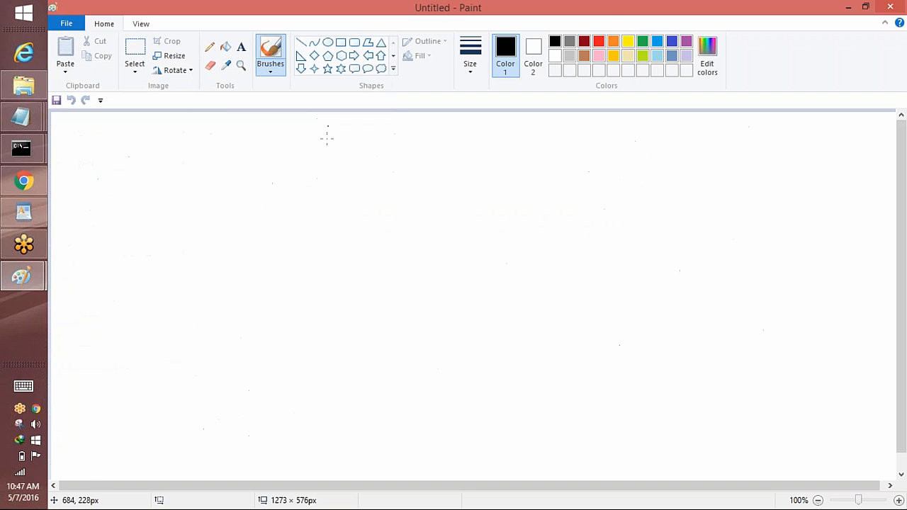
# Handwrite the 'Approval Process' title, underline it, and draw a small box below it.
pyautogui.moveTo(327, 138)
pyautogui.mouseDown()
pyautogui.moveTo(344, 172)
pyautogui.moveTo(394, 145)
pyautogui.moveTo(438, 160)
pyautogui.moveTo(464, 149)
pyautogui.moveTo(477, 163)
pyautogui.moveTo(517, 172)
pyautogui.moveTo(539, 150)
pyautogui.moveTo(557, 164)
pyautogui.moveTo(597, 152)
pyautogui.moveTo(627, 174)
pyautogui.moveTo(649, 155)
pyautogui.mouseUp()
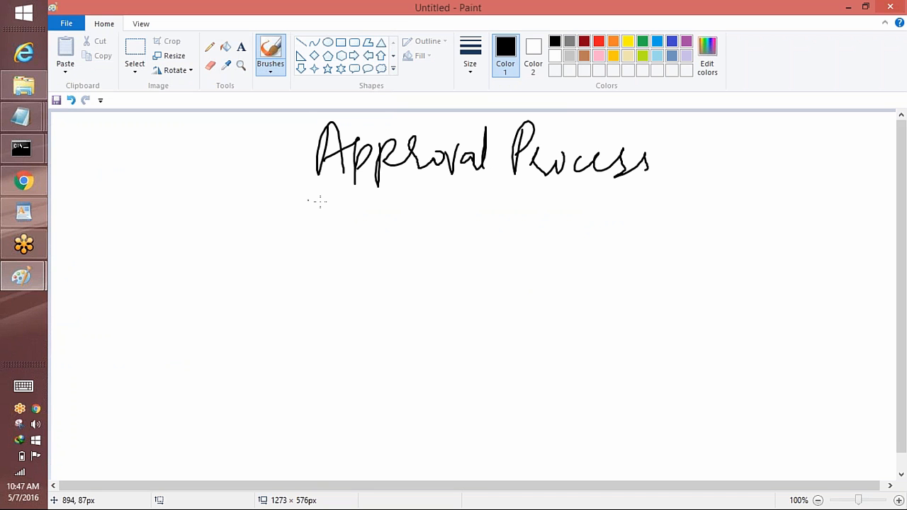
pyautogui.moveTo(307, 202); pyautogui.dragTo(659, 177)
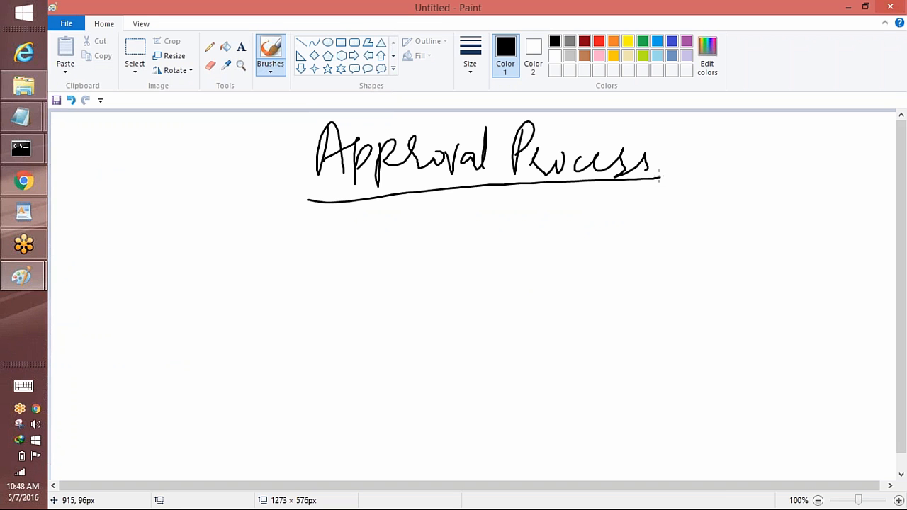
pyautogui.moveTo(469, 219)
pyautogui.mouseDown()
pyautogui.moveTo(458, 221)
pyautogui.moveTo(453, 240)
pyautogui.moveTo(503, 250)
pyautogui.moveTo(453, 213)
pyautogui.moveTo(445, 245)
pyautogui.moveTo(504, 224)
pyautogui.moveTo(501, 213)
pyautogui.mouseUp()
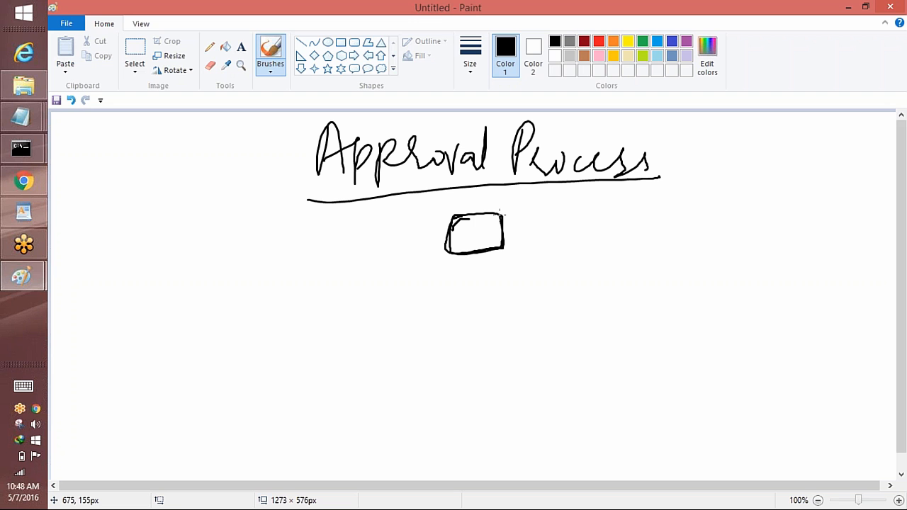
# Add a >10000 note beside the title and an arrow from the box down to a condition diamond.
pyautogui.moveTo(662, 181)
pyautogui.mouseDown()
pyautogui.moveTo(696, 190)
pyautogui.moveTo(683, 204)
pyautogui.moveTo(710, 204)
pyautogui.moveTo(723, 193)
pyautogui.moveTo(796, 188)
pyautogui.moveTo(804, 177)
pyautogui.mouseUp()
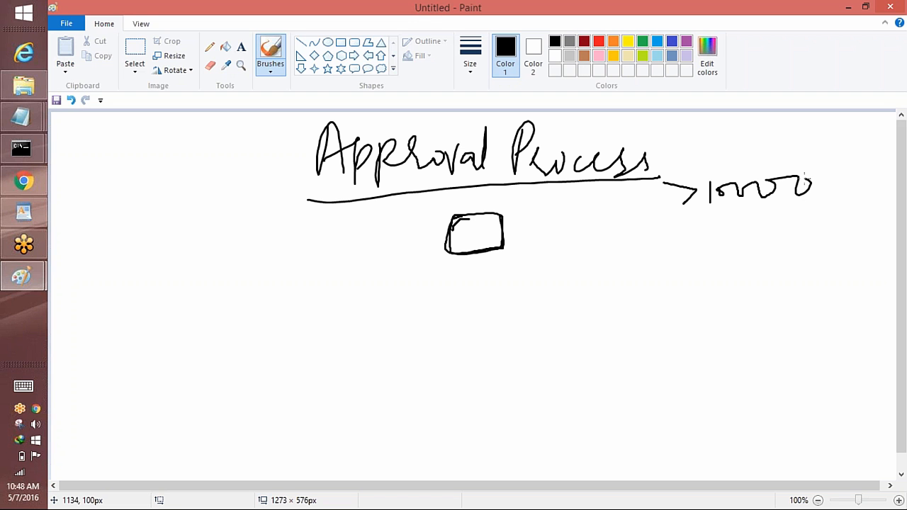
pyautogui.moveTo(471, 254)
pyautogui.mouseDown()
pyautogui.moveTo(467, 295)
pyautogui.moveTo(480, 275)
pyautogui.moveTo(440, 299)
pyautogui.moveTo(469, 347)
pyautogui.mouseUp()
pyautogui.moveTo(472, 291)
pyautogui.mouseDown()
pyautogui.moveTo(530, 310)
pyautogui.moveTo(477, 353)
pyautogui.mouseUp()
pyautogui.moveTo(453, 312)
pyautogui.mouseDown()
pyautogui.moveTo(465, 323)
pyautogui.moveTo(515, 317)
pyautogui.mouseUp()
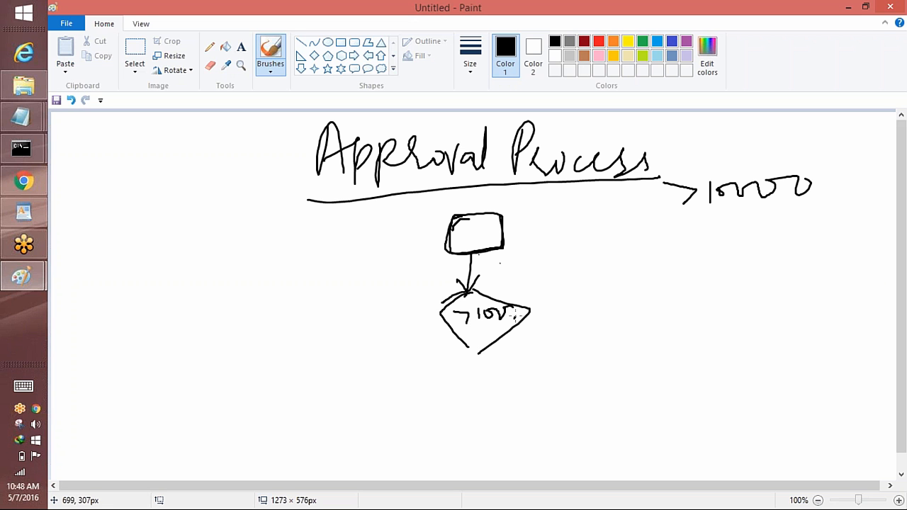
# Draw a rectangle labelled Mar joined below the diamond.
pyautogui.moveTo(475, 351); pyautogui.dragTo(476, 386)
pyautogui.moveTo(902, 349); pyautogui.dragTo(905, 365)
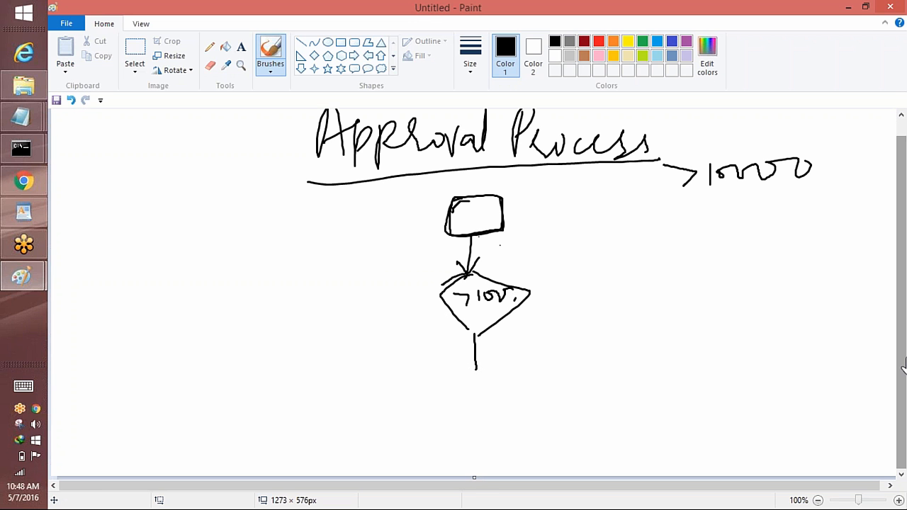
pyautogui.moveTo(476, 361)
pyautogui.mouseDown()
pyautogui.moveTo(531, 357)
pyautogui.moveTo(444, 424)
pyautogui.moveTo(533, 357)
pyautogui.mouseUp()
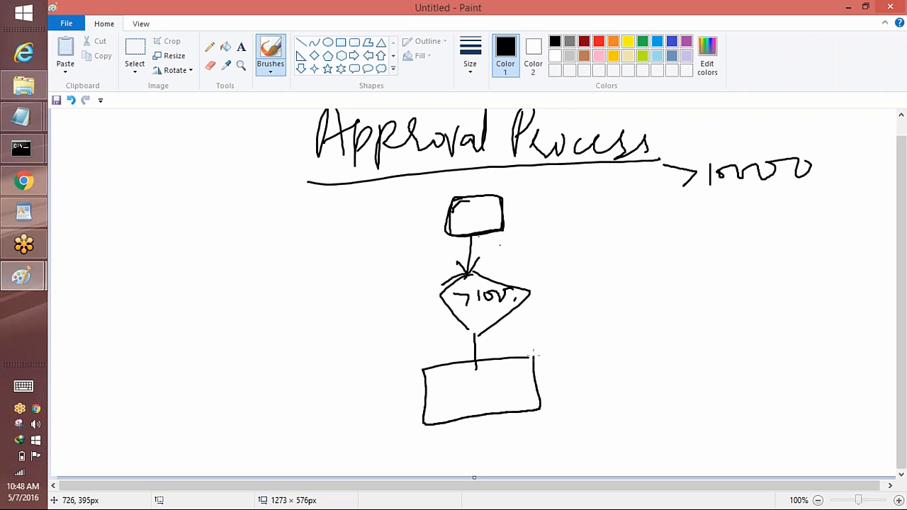
pyautogui.moveTo(448, 378)
pyautogui.mouseDown()
pyautogui.moveTo(447, 402)
pyautogui.moveTo(493, 401)
pyautogui.mouseUp()
pyautogui.moveTo(495, 402); pyautogui.dragTo(503, 388)
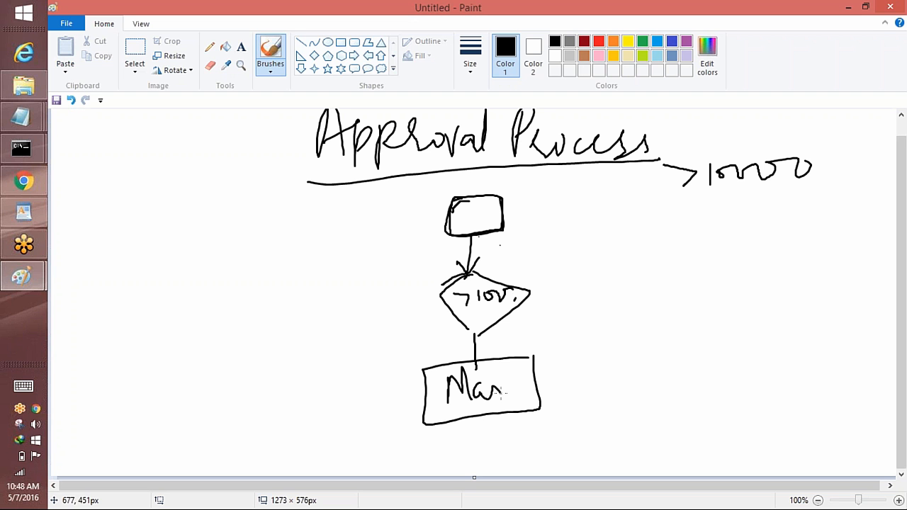
# Draw branch lines left and right of the Mar box, labelled Appr and Reject.
pyautogui.moveTo(421, 389); pyautogui.dragTo(313, 410)
pyautogui.moveTo(536, 376); pyautogui.dragTo(678, 360)
pyautogui.moveTo(601, 328)
pyautogui.mouseDown()
pyautogui.moveTo(603, 354)
pyautogui.moveTo(625, 350)
pyautogui.moveTo(647, 367)
pyautogui.moveTo(678, 349)
pyautogui.mouseUp()
pyautogui.moveTo(662, 335); pyautogui.dragTo(686, 330)
pyautogui.moveTo(319, 363)
pyautogui.mouseDown()
pyautogui.moveTo(328, 388)
pyautogui.moveTo(338, 387)
pyautogui.moveTo(383, 348)
pyautogui.mouseUp()
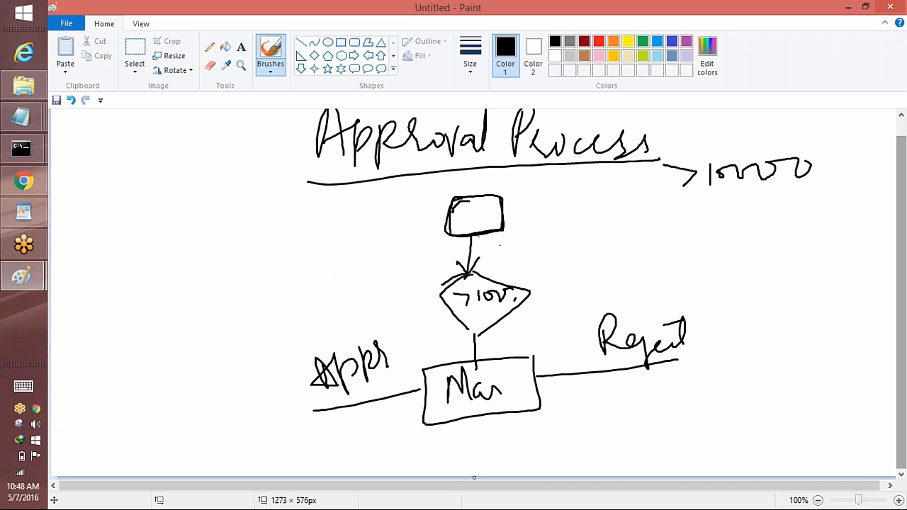
# Write 'Submit' beneath the >10000 note.
pyautogui.moveTo(738, 213)
pyautogui.mouseDown()
pyautogui.moveTo(720, 234)
pyautogui.moveTo(761, 232)
pyautogui.mouseUp()
pyautogui.moveTo(761, 221); pyautogui.dragTo(812, 227)
pyautogui.moveTo(816, 192)
pyautogui.mouseDown()
pyautogui.moveTo(815, 231)
pyautogui.moveTo(823, 205)
pyautogui.mouseUp()
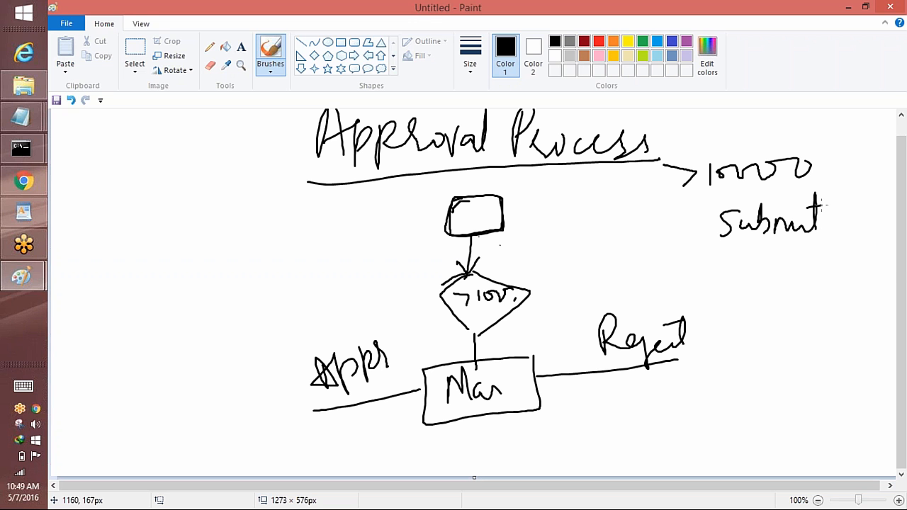
# Write 'for Appr' under Submit, add a box below the Appr branch, and a downward arrow under Reject.
pyautogui.moveTo(761, 243)
pyautogui.mouseDown()
pyautogui.moveTo(769, 286)
pyautogui.moveTo(770, 256)
pyautogui.moveTo(820, 238)
pyautogui.moveTo(835, 248)
pyautogui.moveTo(852, 238)
pyautogui.moveTo(862, 260)
pyautogui.mouseUp()
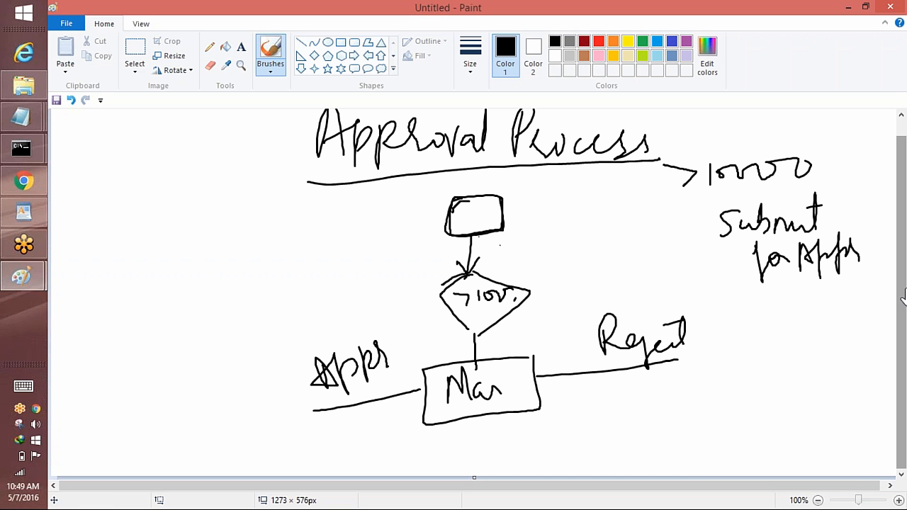
pyautogui.moveTo(687, 201)
pyautogui.mouseDown()
pyautogui.moveTo(688, 223)
pyautogui.moveTo(701, 216)
pyautogui.mouseUp()
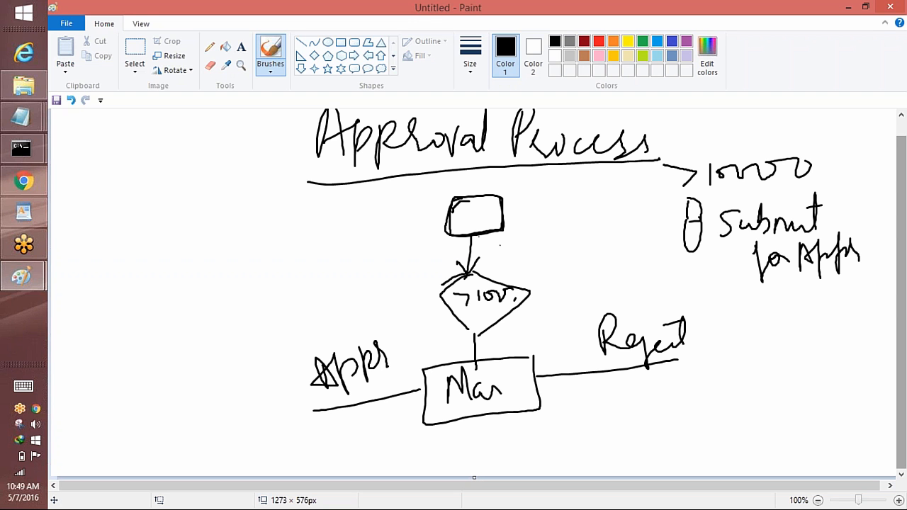
pyautogui.moveTo(315, 411)
pyautogui.mouseDown()
pyautogui.moveTo(328, 445)
pyautogui.moveTo(343, 438)
pyautogui.mouseUp()
pyautogui.moveTo(296, 458)
pyautogui.mouseDown()
pyautogui.moveTo(362, 448)
pyautogui.moveTo(311, 447)
pyautogui.mouseUp()
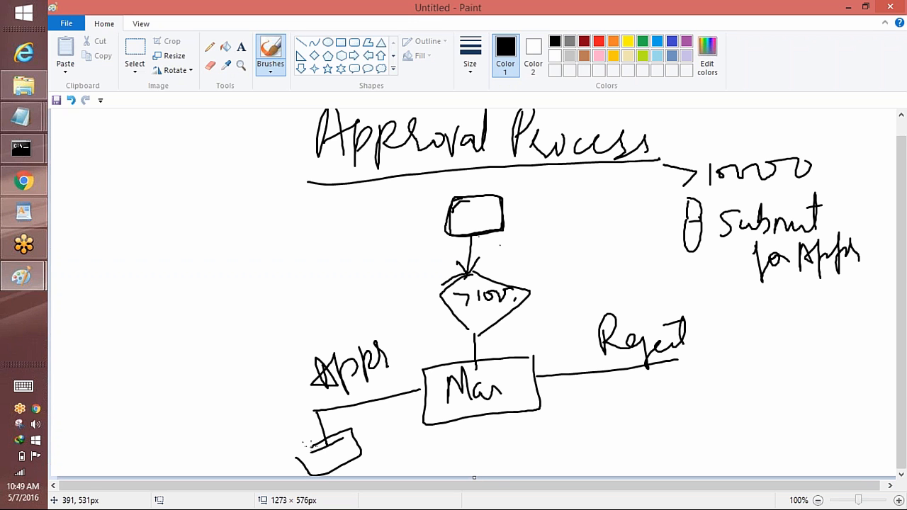
pyautogui.moveTo(684, 363)
pyautogui.mouseDown()
pyautogui.moveTo(686, 391)
pyautogui.moveTo(700, 387)
pyautogui.mouseUp()
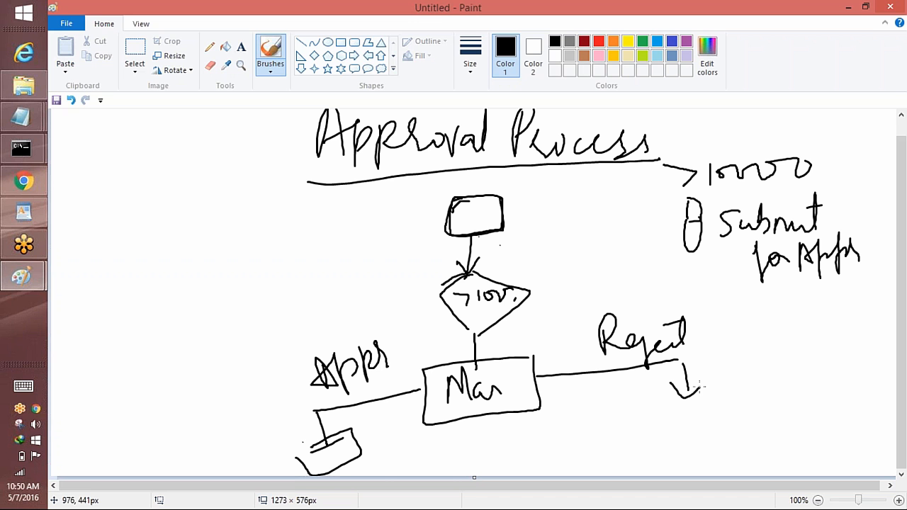
# Draw an arrow and a labelled box below Mar, and circle the Mar box.
pyautogui.moveTo(333, 452); pyautogui.dragTo(346, 477)
pyautogui.moveTo(384, 476)
pyautogui.mouseDown()
pyautogui.moveTo(419, 468)
pyautogui.moveTo(421, 476)
pyautogui.moveTo(519, 424)
pyautogui.moveTo(560, 476)
pyautogui.mouseUp()
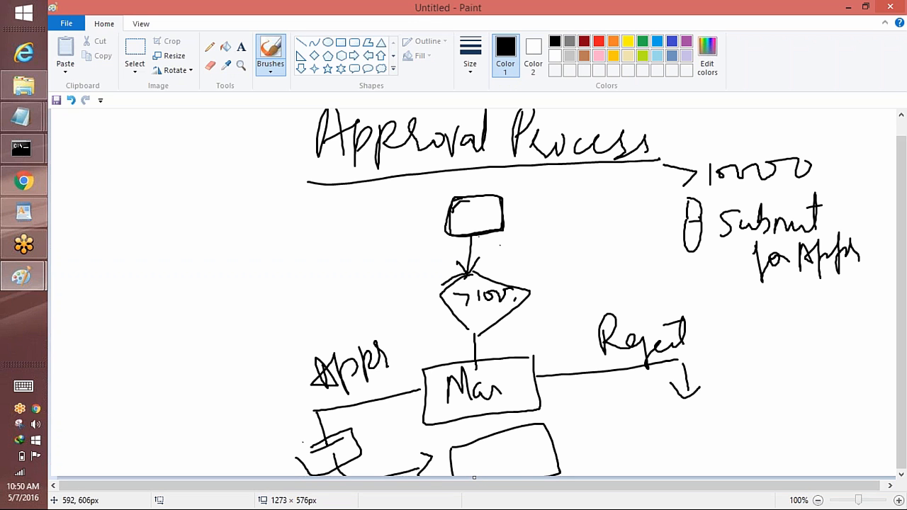
pyautogui.moveTo(483, 454)
pyautogui.mouseDown()
pyautogui.moveTo(478, 470)
pyautogui.moveTo(541, 462)
pyautogui.mouseUp()
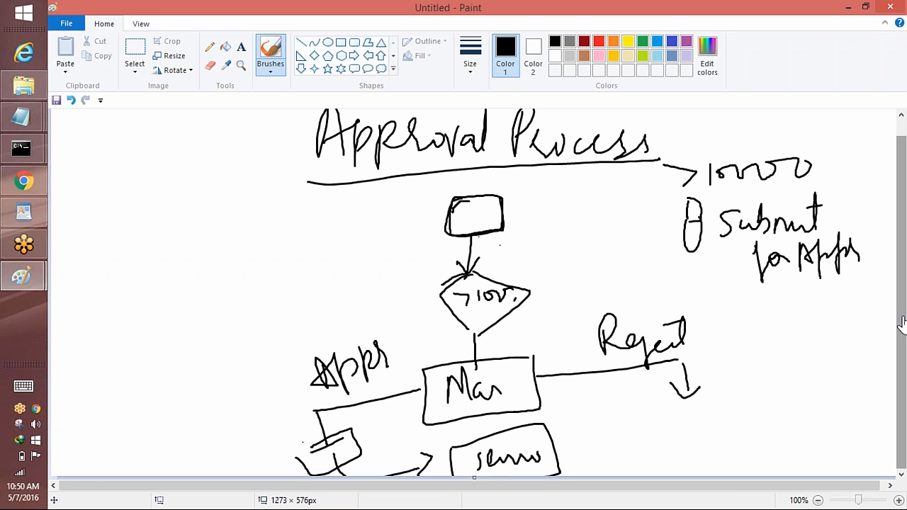
pyautogui.moveTo(513, 357)
pyautogui.mouseDown()
pyautogui.moveTo(505, 422)
pyautogui.moveTo(530, 361)
pyautogui.mouseUp()
# Write '> 150,000' beside the lower boxes and underline the bottom box.
pyautogui.moveTo(545, 404); pyautogui.dragTo(545, 443)
pyautogui.moveTo(534, 444)
pyautogui.mouseDown()
pyautogui.moveTo(560, 435)
pyautogui.moveTo(585, 455)
pyautogui.mouseUp()
pyautogui.moveTo(624, 419)
pyautogui.mouseDown()
pyautogui.moveTo(627, 443)
pyautogui.moveTo(668, 426)
pyautogui.moveTo(681, 435)
pyautogui.mouseUp()
pyautogui.moveTo(693, 420); pyautogui.dragTo(741, 415)
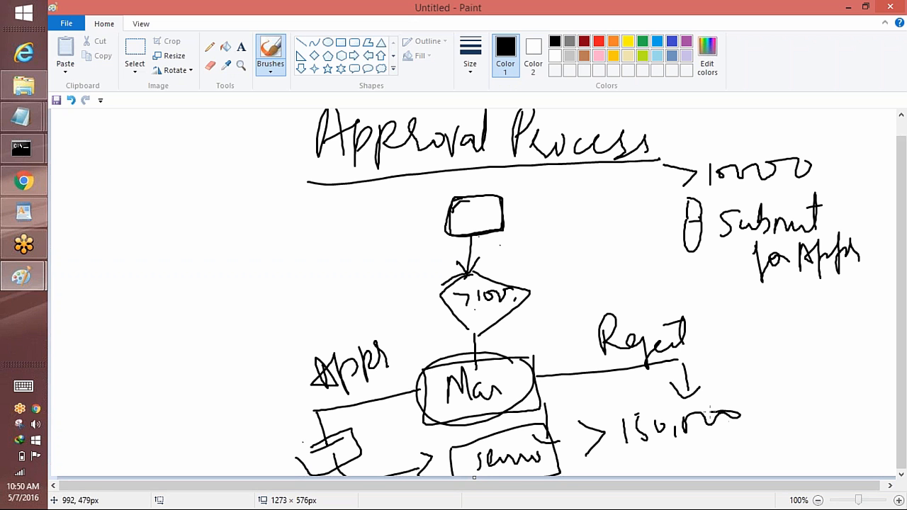
pyautogui.moveTo(571, 466); pyautogui.dragTo(505, 474)
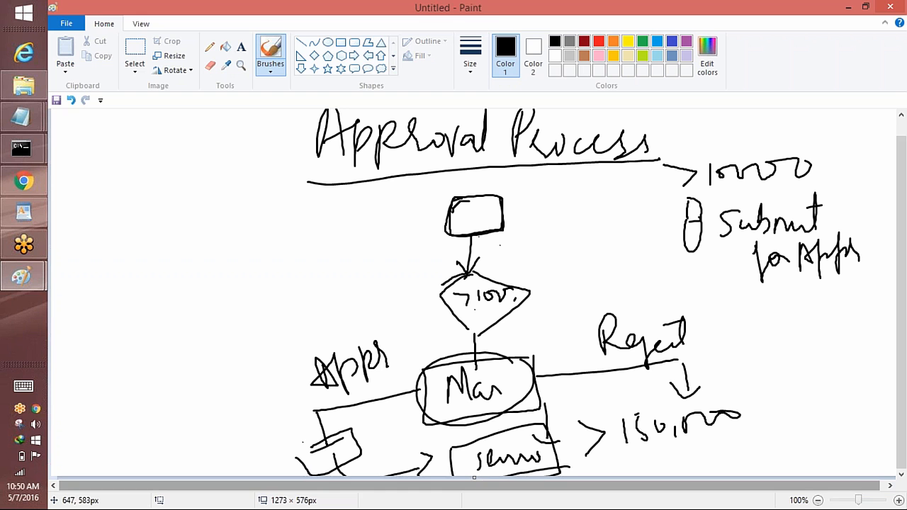
pyautogui.click(500, 18)
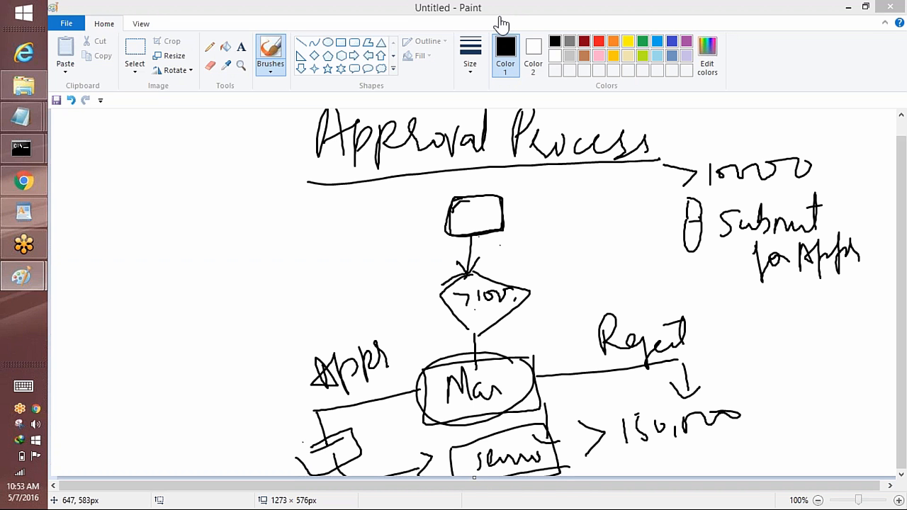
# In Chrome's Setup, search Quick Find for 'approval process' and open Approval Processes.
pyautogui.click(23, 182)
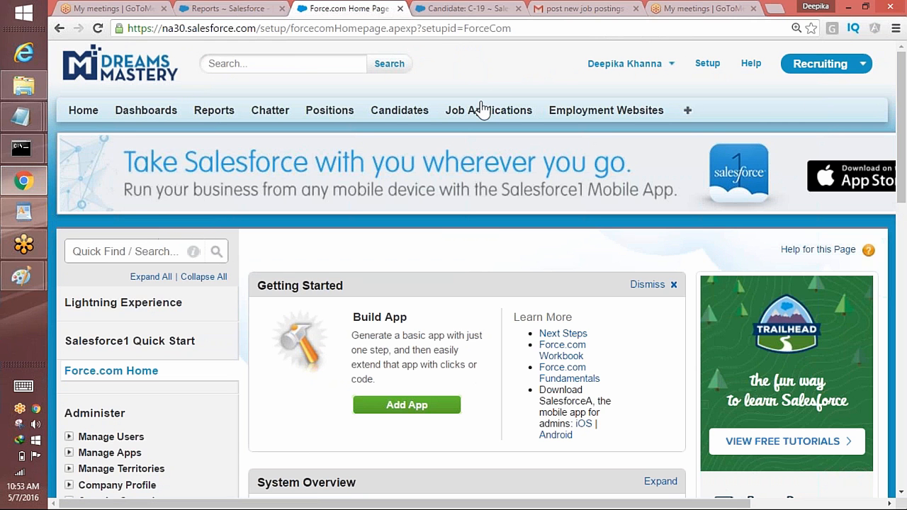
pyautogui.click(722, 64)
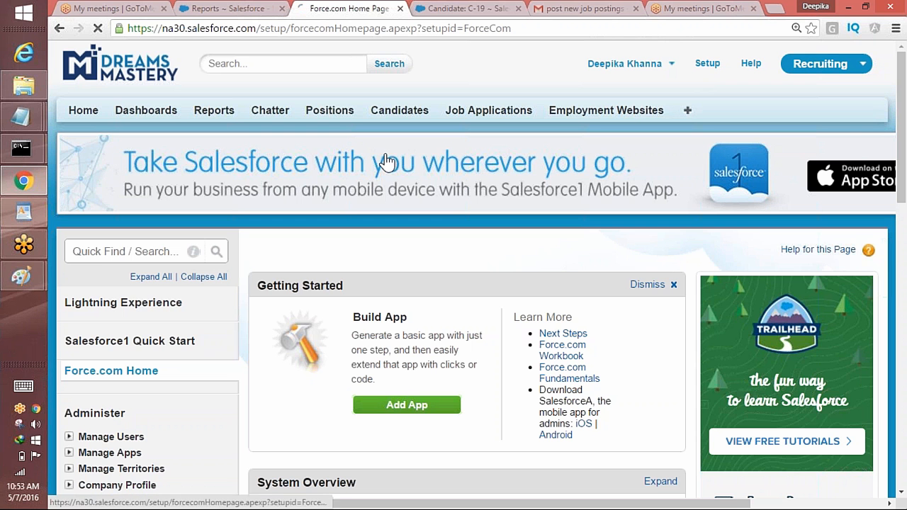
pyautogui.click(110, 256)
pyautogui.write('a')
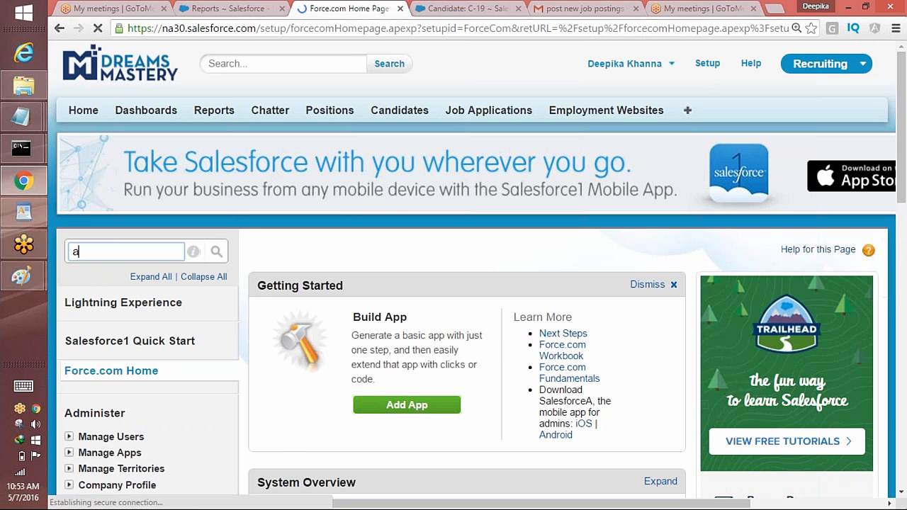
pyautogui.write('pproval ')
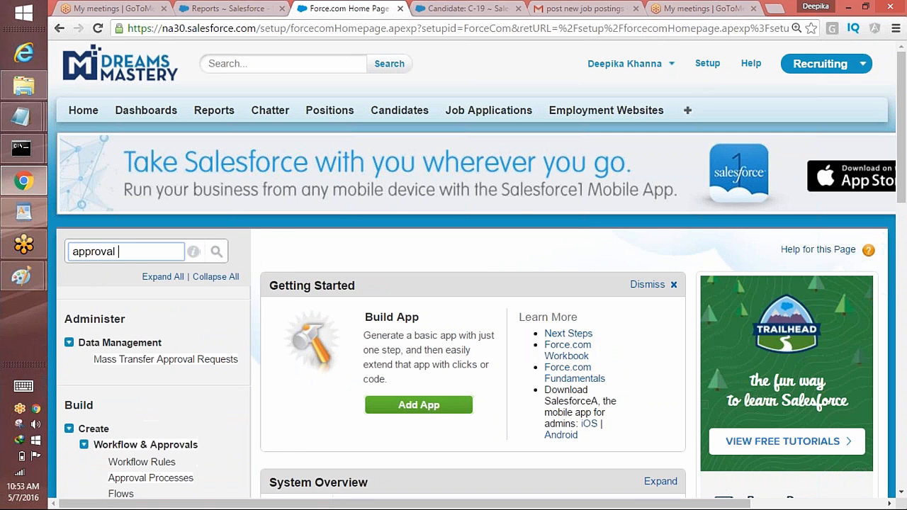
pyautogui.write('process')
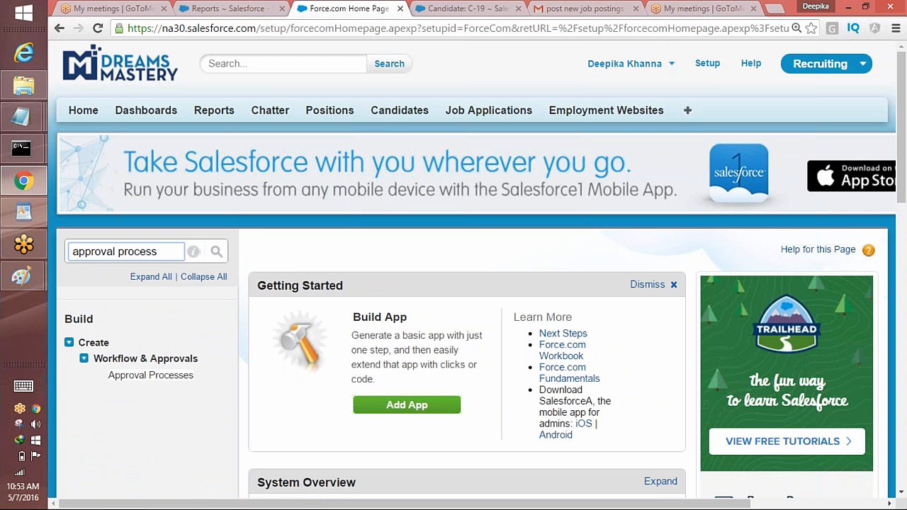
pyautogui.click(150, 375)
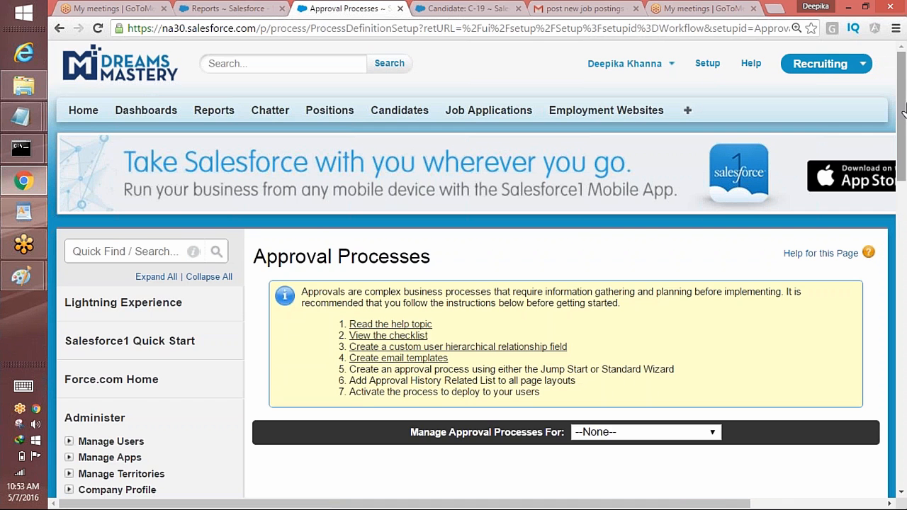
pyautogui.moveTo(904, 110); pyautogui.dragTo(902, 157)
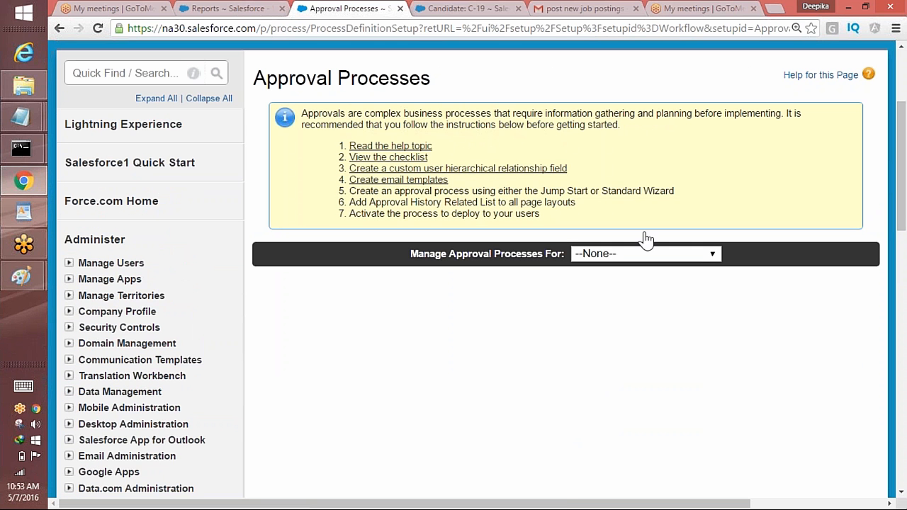
pyautogui.click(639, 256)
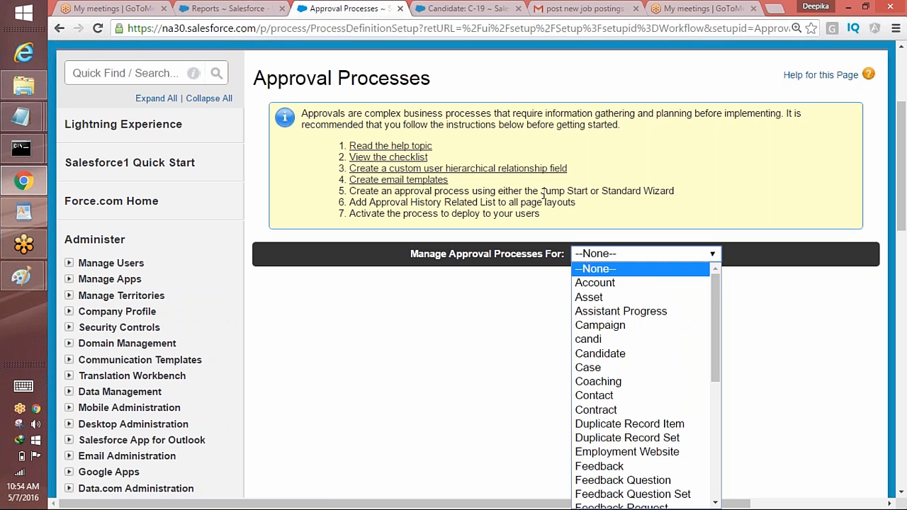
pyautogui.moveTo(540, 190); pyautogui.dragTo(663, 203)
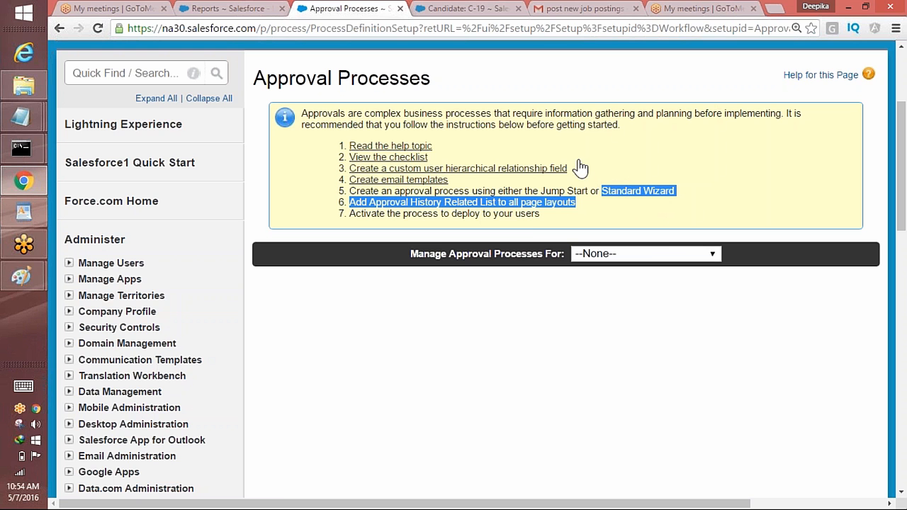
pyautogui.click(439, 243)
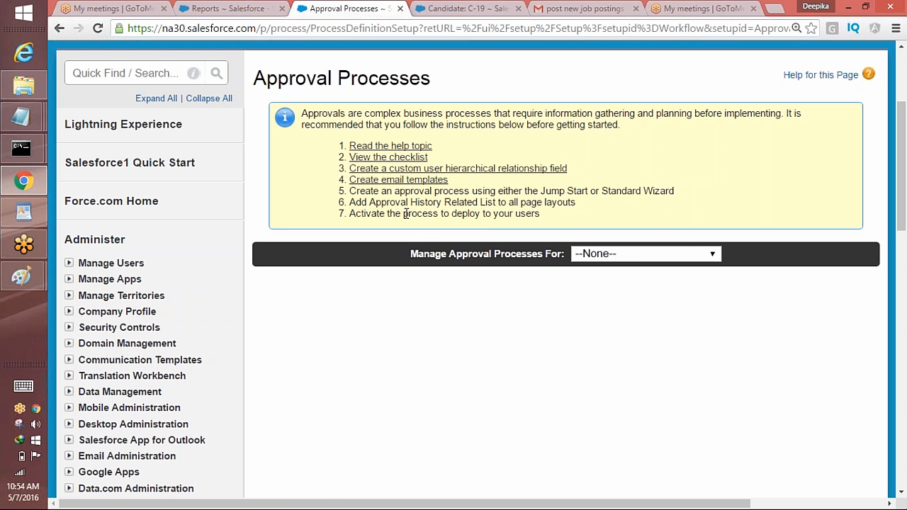
pyautogui.click(621, 255)
pyautogui.moveTo(902, 178); pyautogui.dragTo(880, 243)
pyautogui.scroll(2, 638, 192)
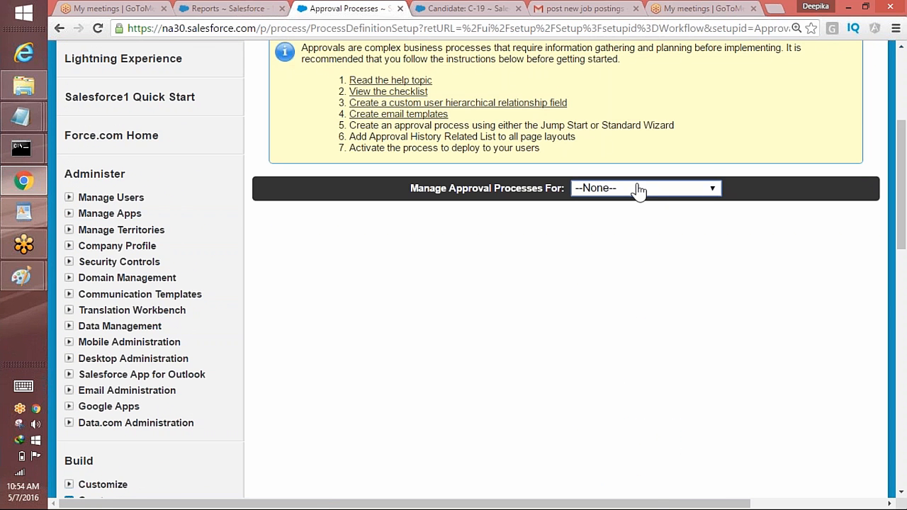
pyautogui.click(642, 190)
pyautogui.scroll(-1, 712, 312)
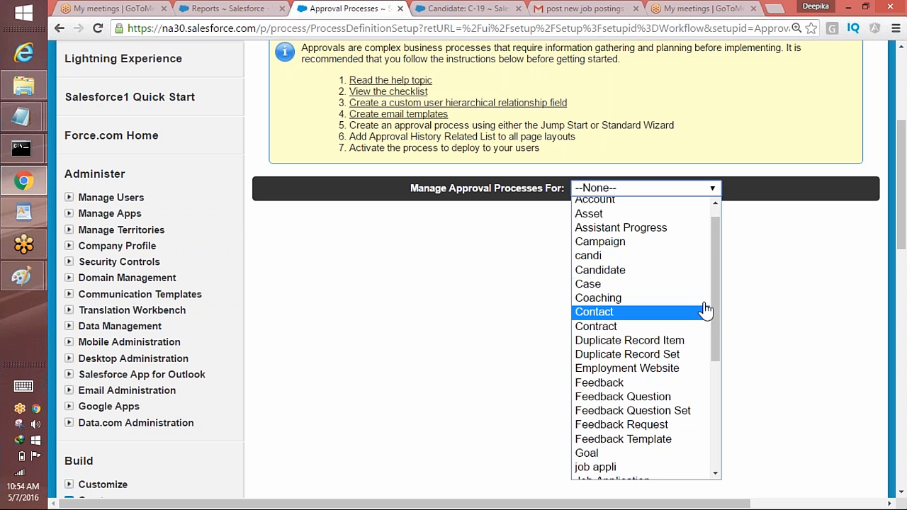
pyautogui.scroll(1, 716, 264)
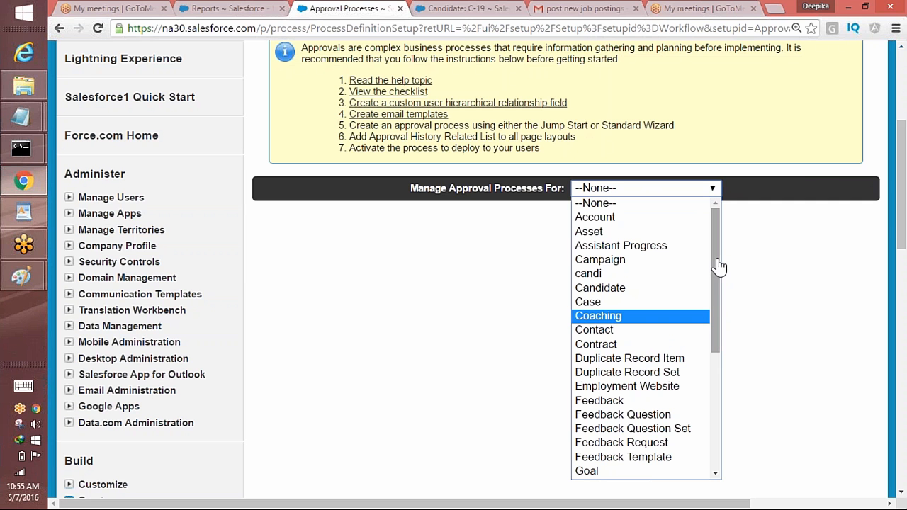
pyautogui.click(902, 193)
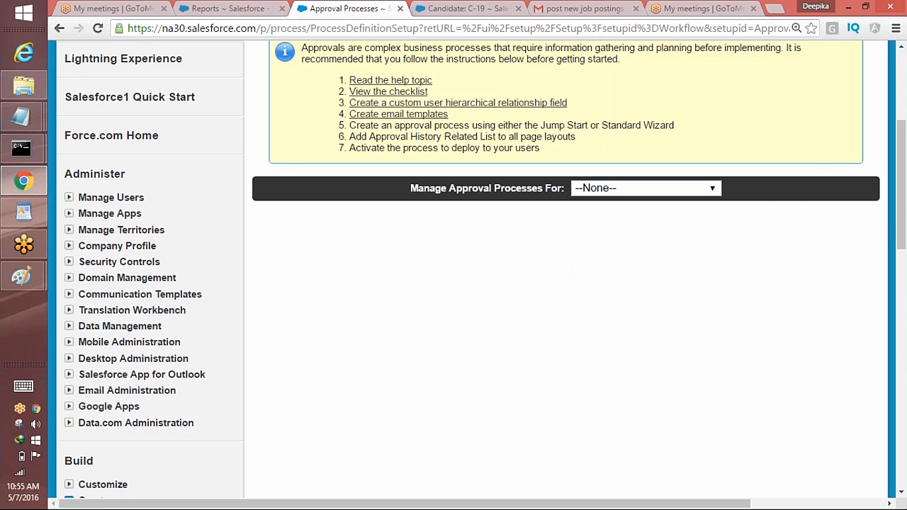
pyautogui.moveTo(902, 193); pyautogui.dragTo(902, 91)
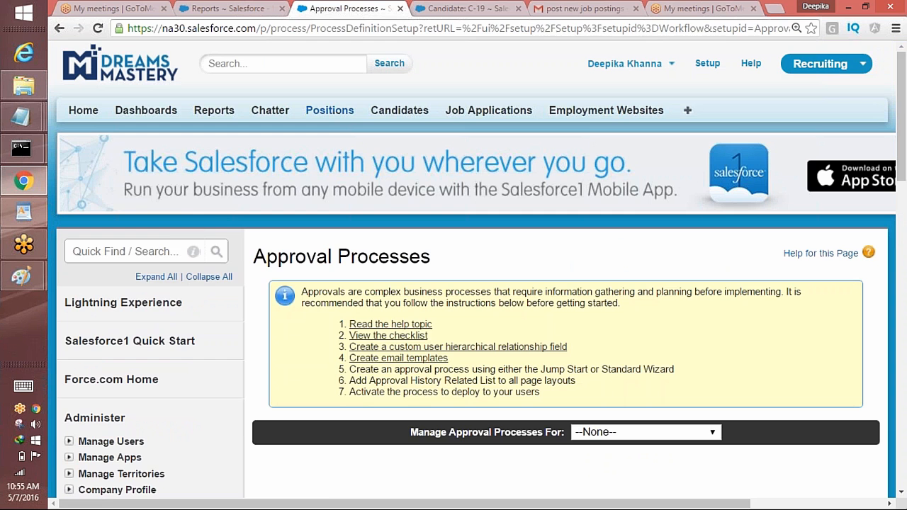
# Open the Positions tab and start a new Position record.
pyautogui.click(330, 110)
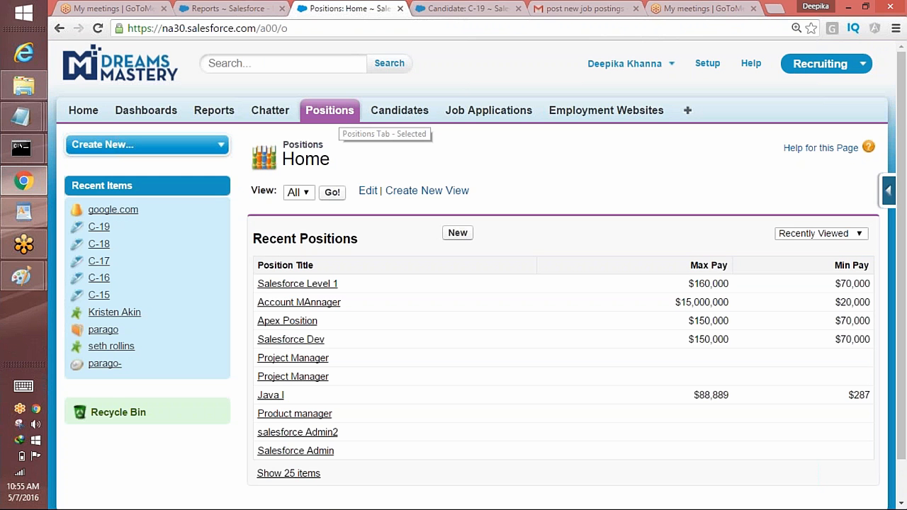
pyautogui.click(346, 116)
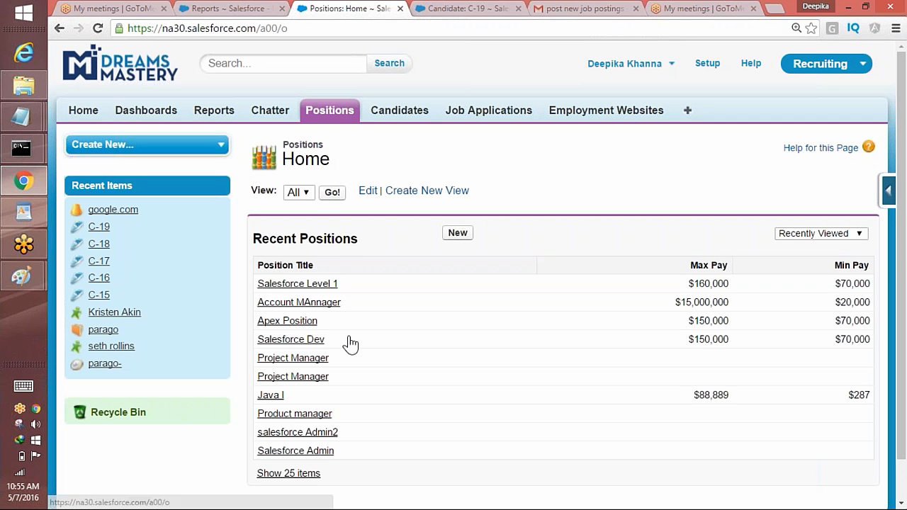
pyautogui.click(458, 234)
# Switch the Record Type from NON IT back to IT positions, then return to Setup.
pyautogui.click(406, 274)
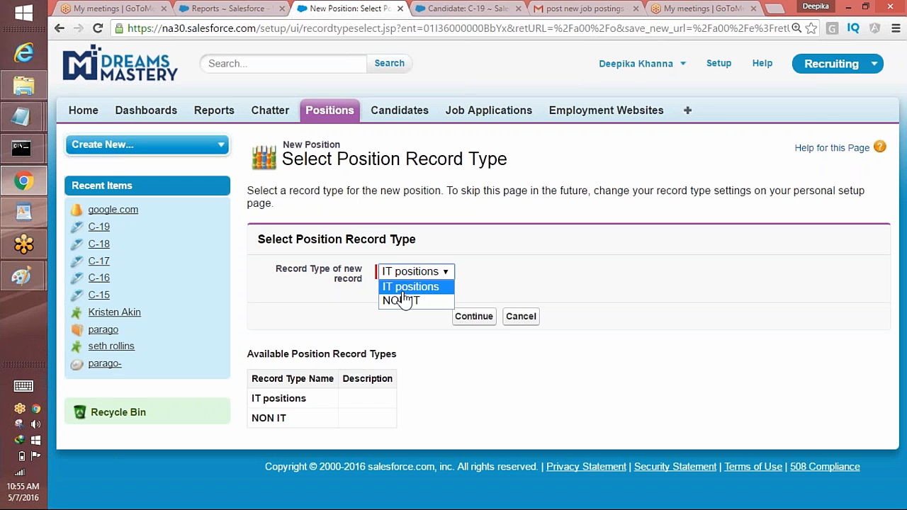
pyautogui.click(406, 303)
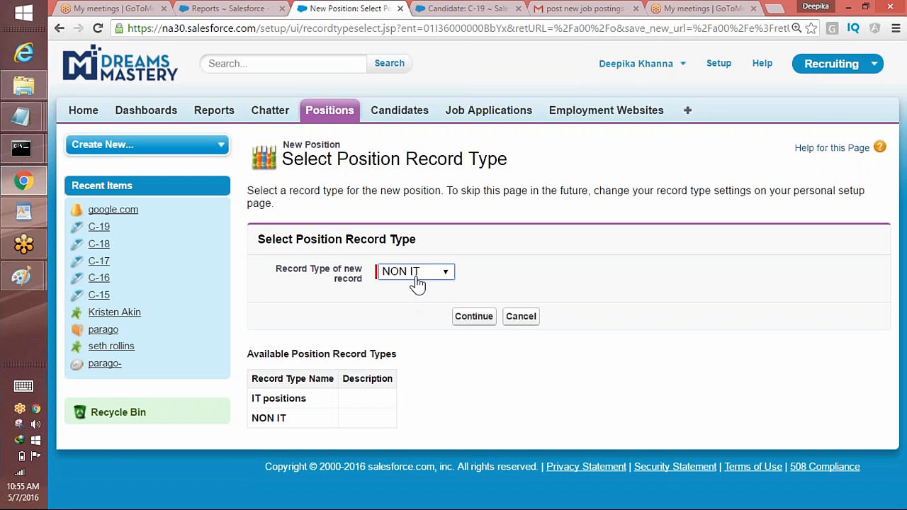
pyautogui.click(416, 274)
pyautogui.click(418, 287)
pyautogui.click(718, 63)
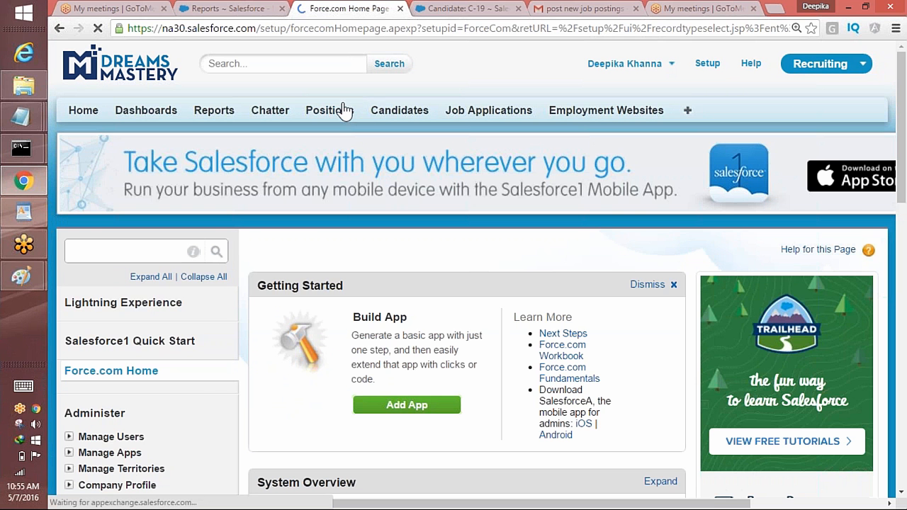
# Open the Position object's definition page and scroll to its IT positions and NON IT record types.
pyautogui.click(343, 114)
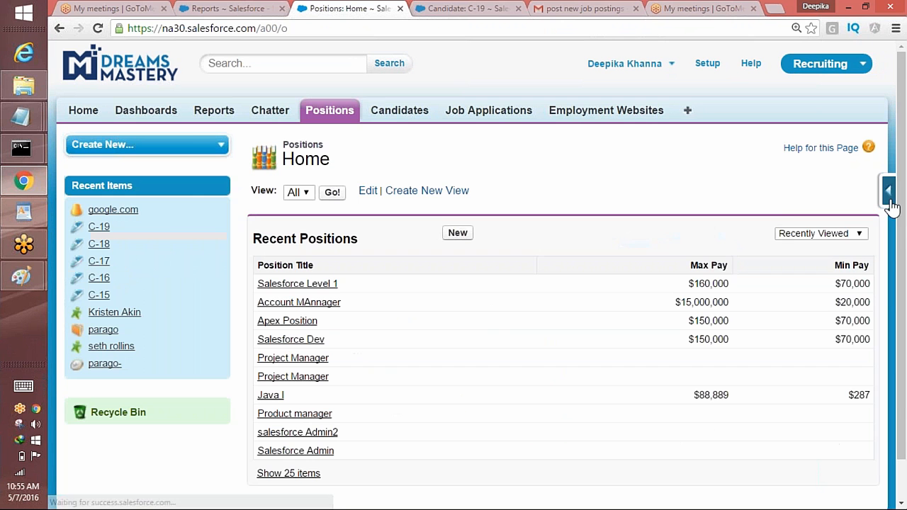
pyautogui.click(886, 191)
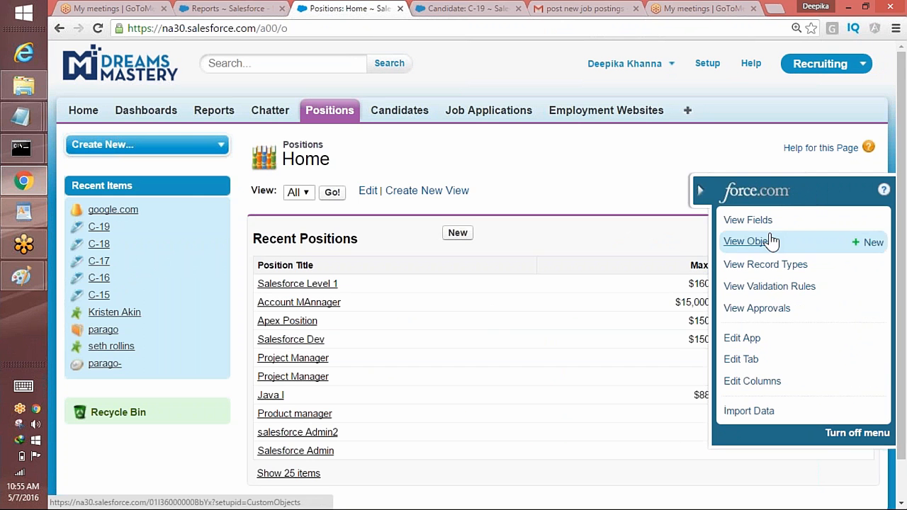
pyautogui.click(765, 248)
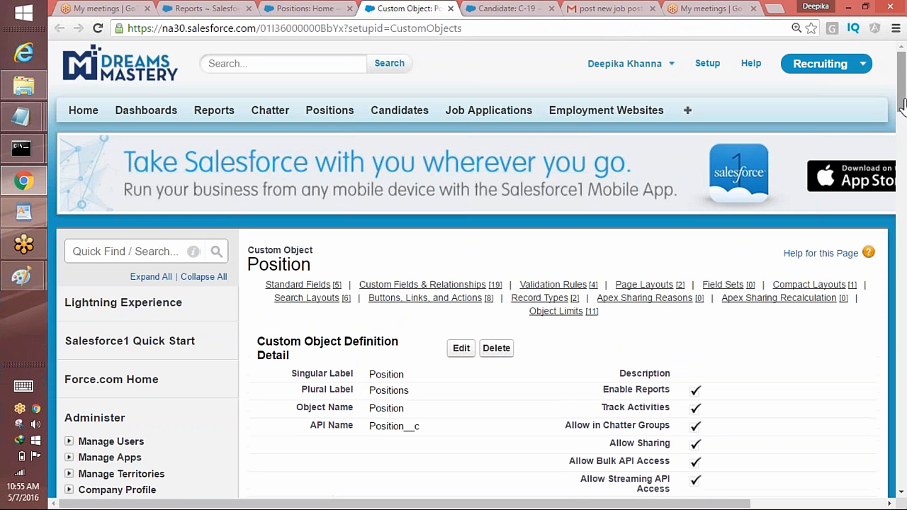
pyautogui.moveTo(901, 94); pyautogui.dragTo(900, 94)
pyautogui.moveTo(903, 82); pyautogui.dragTo(877, 297)
pyautogui.scroll(-9, 877, 298)
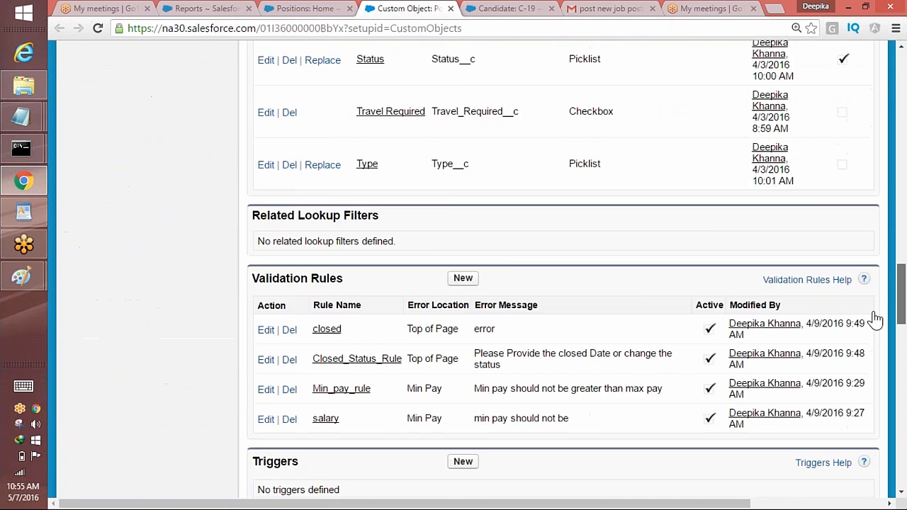
pyautogui.scroll(-8, 868, 373)
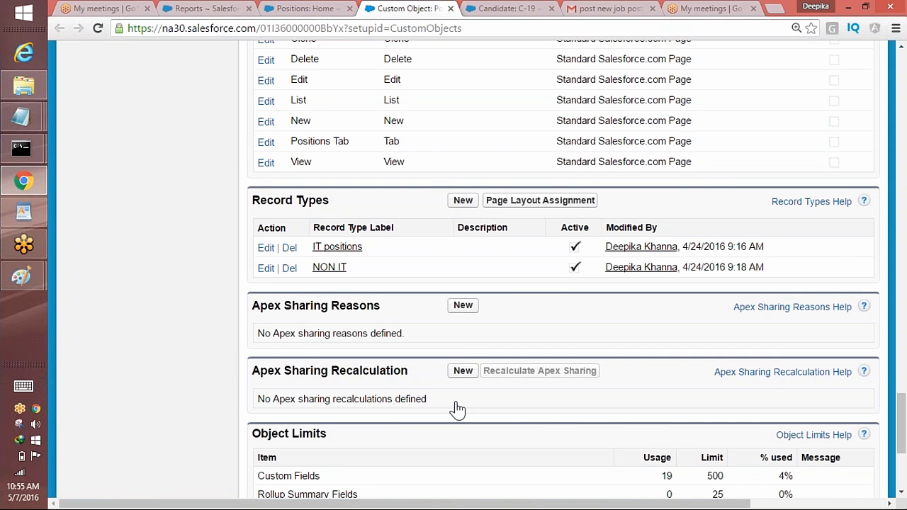
# Attempt to delete the IT positions record type and read the profile-default refusal.
pyautogui.click(297, 249)
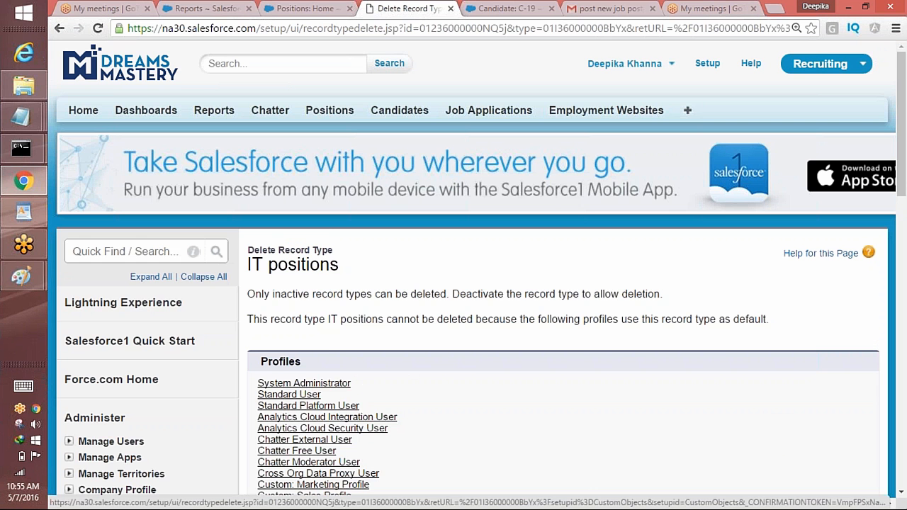
pyautogui.moveTo(903, 128); pyautogui.dragTo(902, 146)
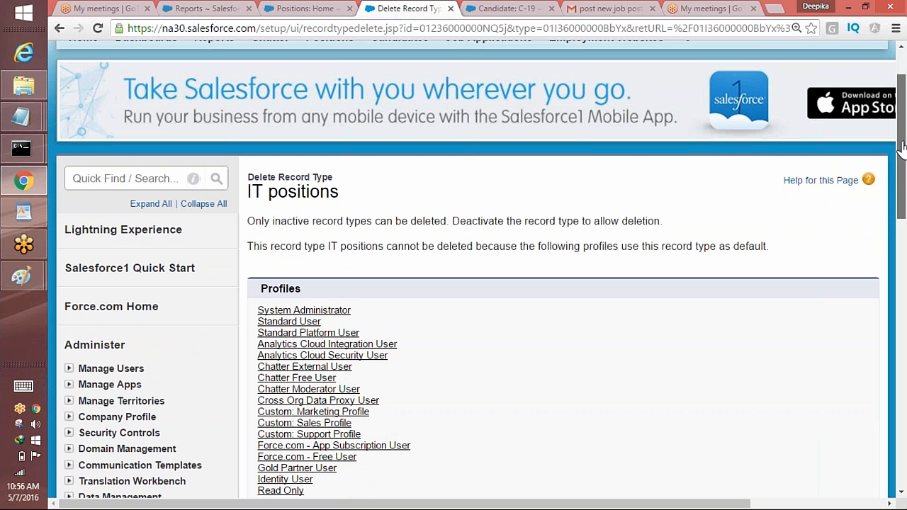
pyautogui.moveTo(902, 146); pyautogui.dragTo(902, 124)
# Type 'rec' into Quick Find to look for record settings, then open the user menu.
pyautogui.click(85, 251)
pyautogui.write('reco')
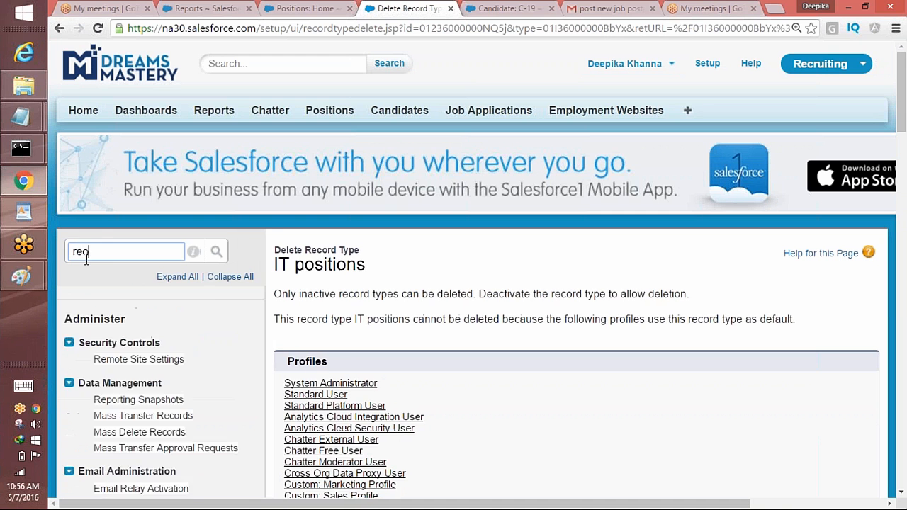
pyautogui.press('BackSpace')
pyautogui.press('BackSpace')
pyautogui.write('c')
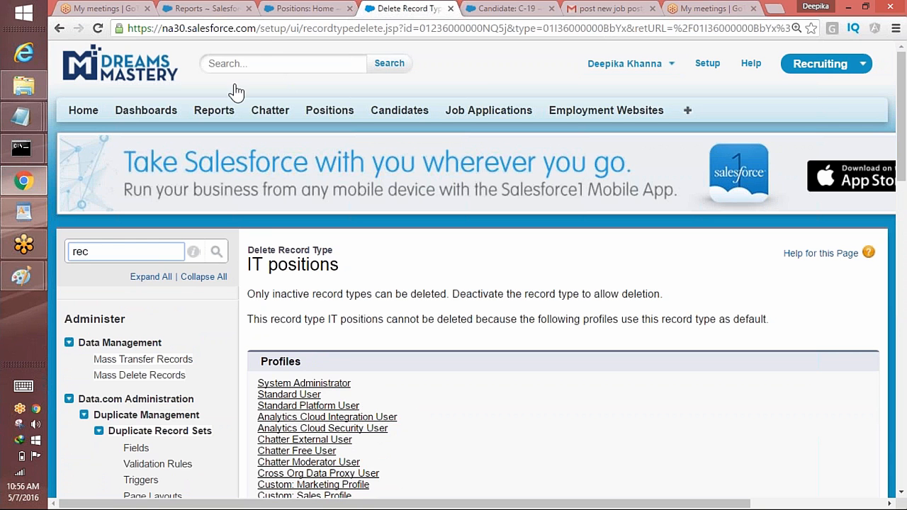
pyautogui.click(276, 53)
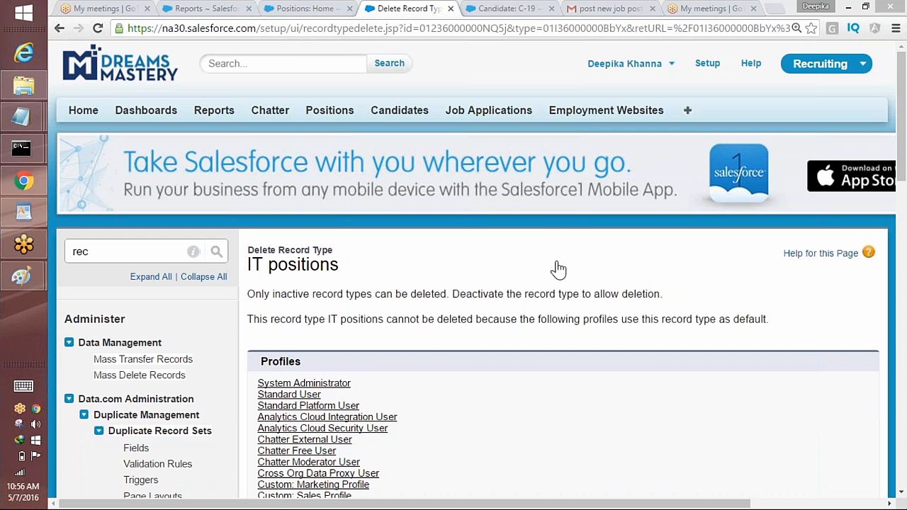
pyautogui.click(855, 65)
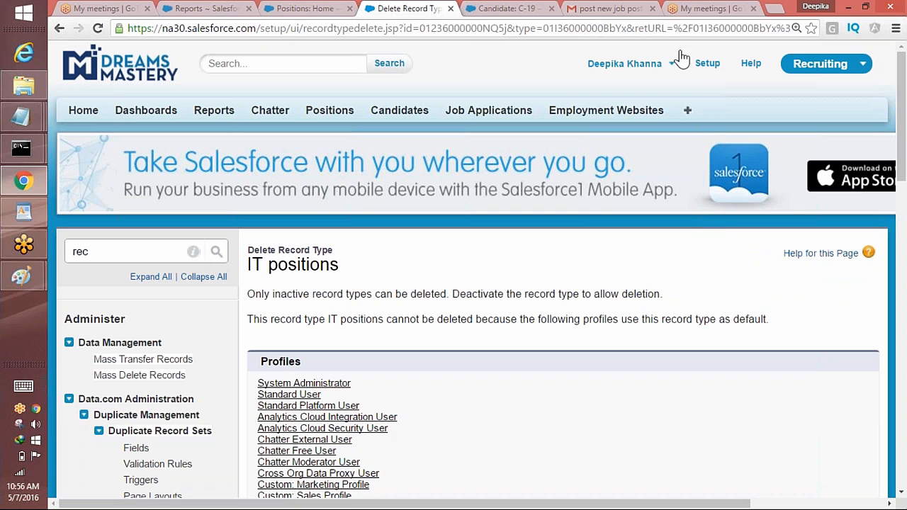
# Log out and clear the saved username and autofilled password on the login page.
pyautogui.click(666, 71)
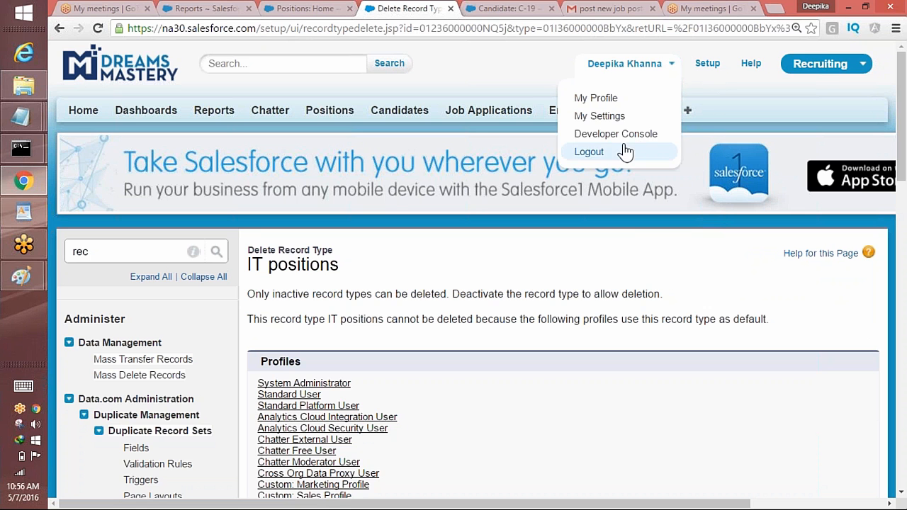
pyautogui.click(626, 148)
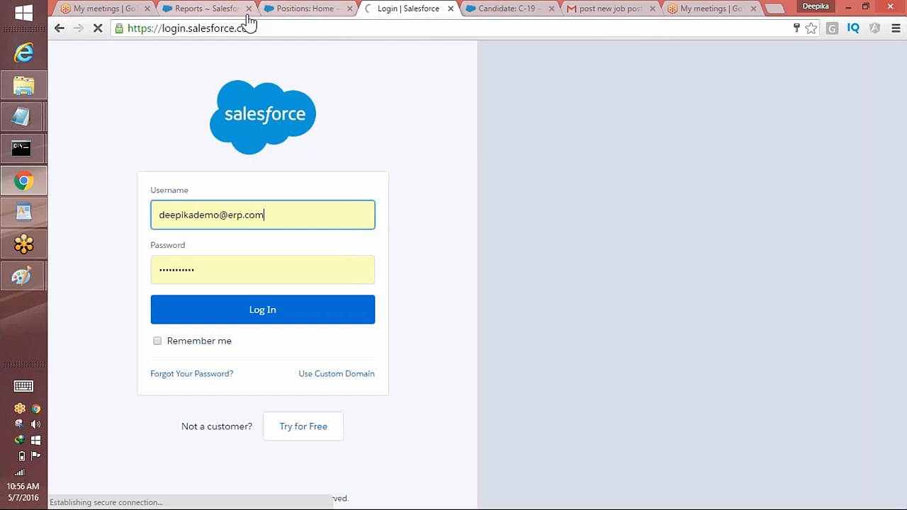
pyautogui.click(176, 221)
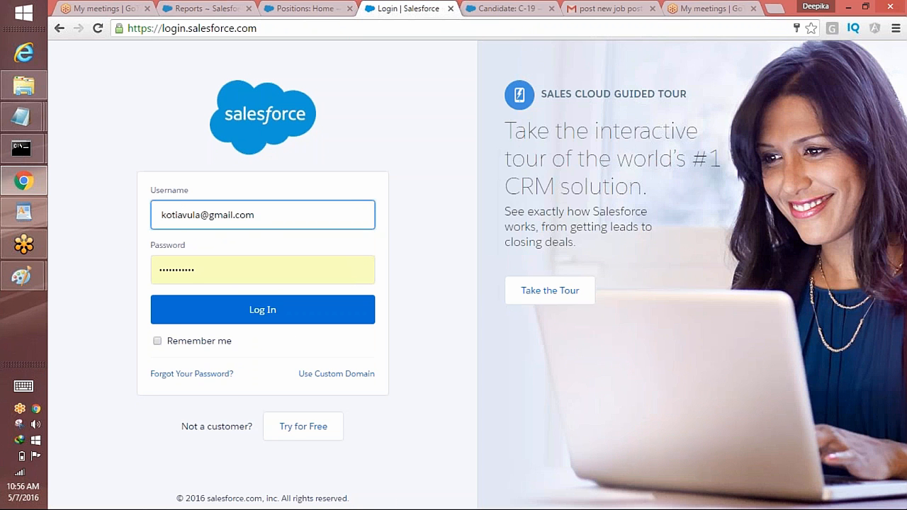
pyautogui.doubleClick(221, 267)
pyautogui.press('BackSpace')
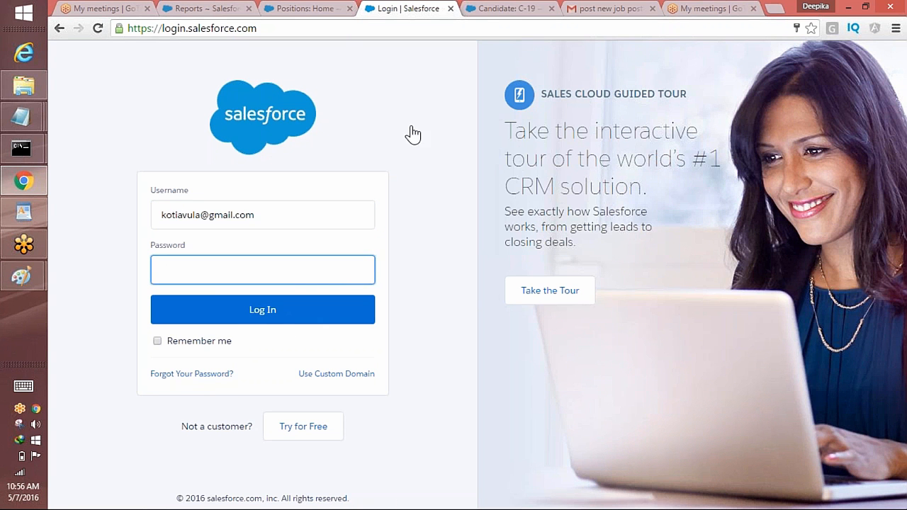
pyautogui.click(508, 14)
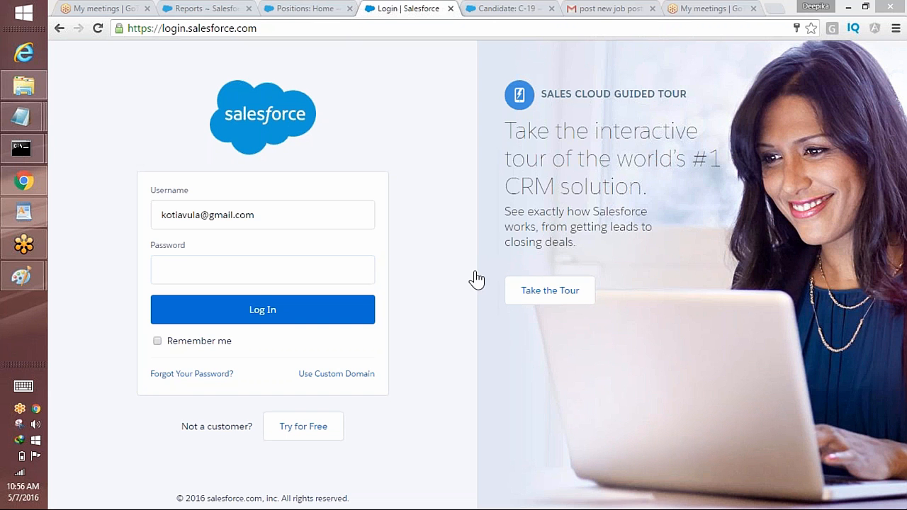
# Enter the other user's password with Remember me checked and attempt to log in.
pyautogui.click(260, 269)
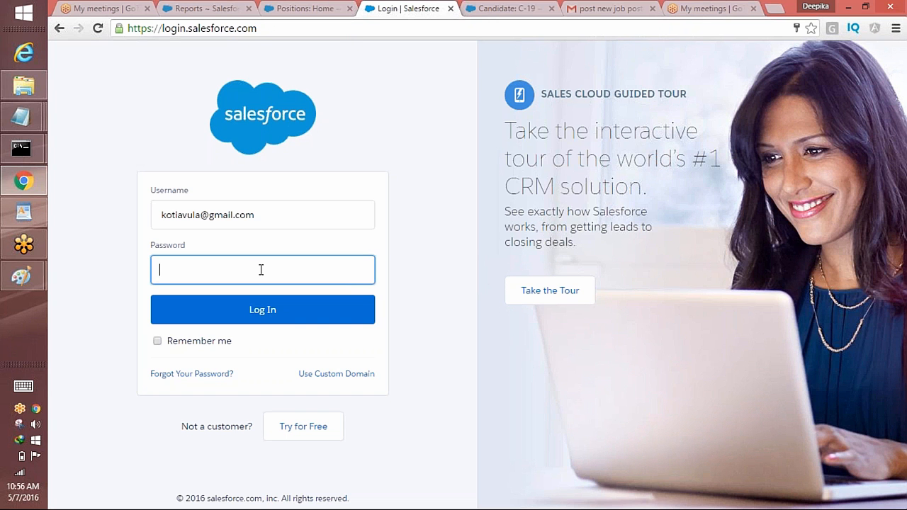
pyautogui.write('***********')
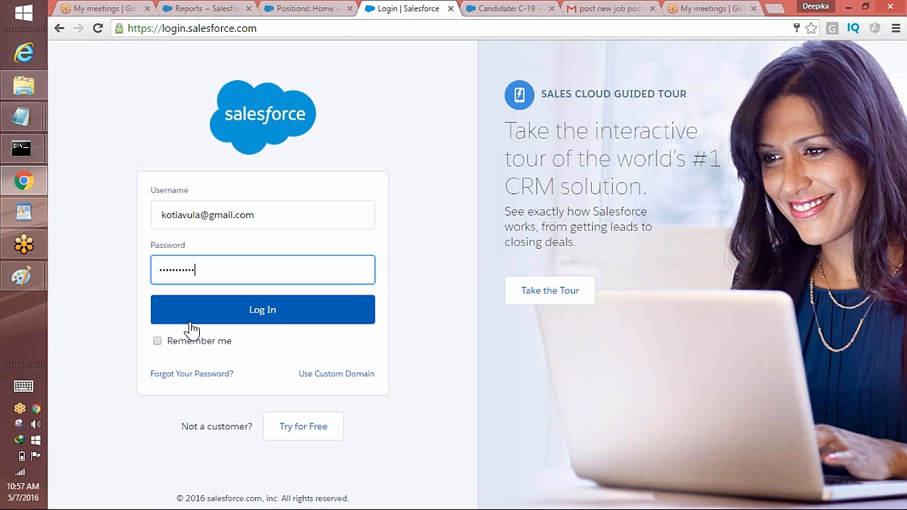
pyautogui.click(159, 343)
pyautogui.click(212, 312)
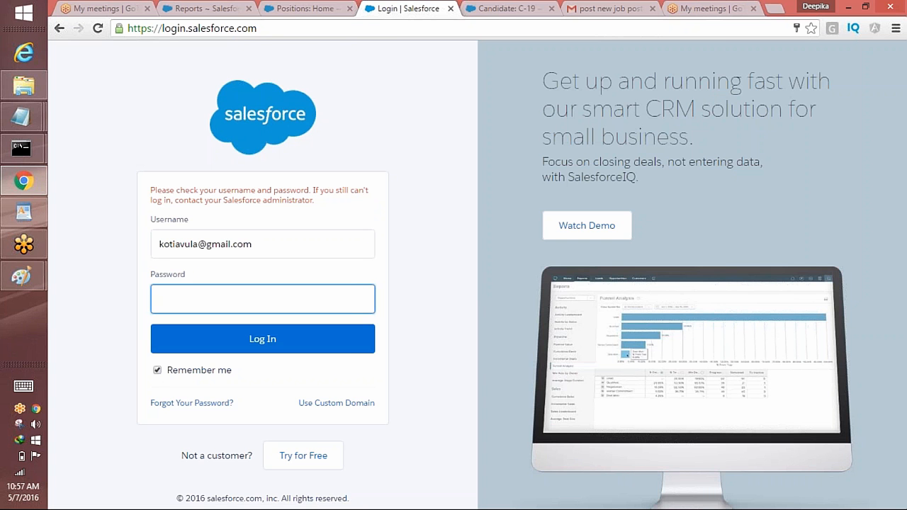
# Close the leftover Positions, Reports and Candidate C-19 tabs and go to Forgot Your Password.
pyautogui.click(297, 9)
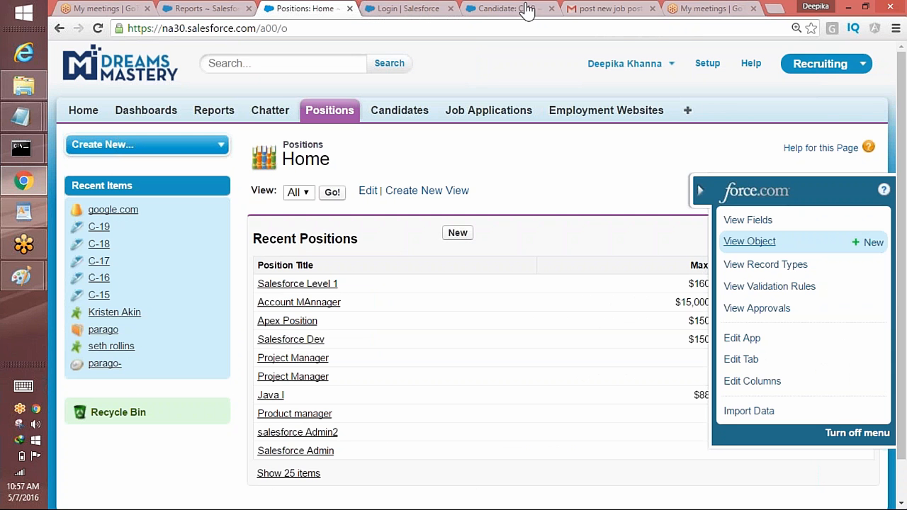
pyautogui.click(350, 8)
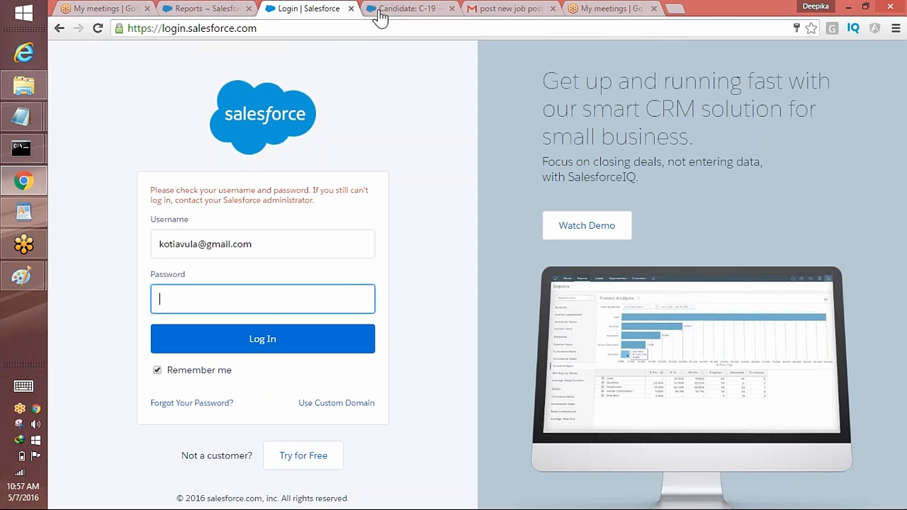
pyautogui.click(249, 9)
pyautogui.click(353, 7)
pyautogui.click(348, 8)
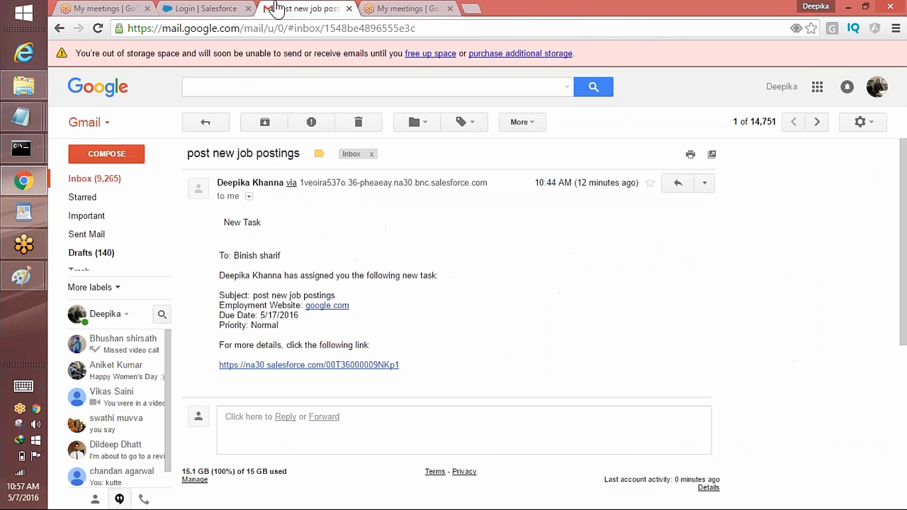
pyautogui.click(212, 9)
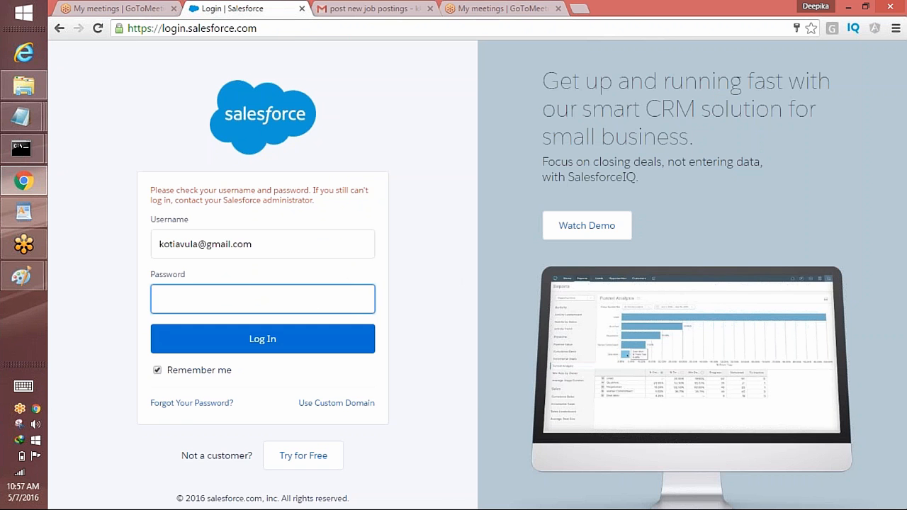
pyautogui.click(191, 403)
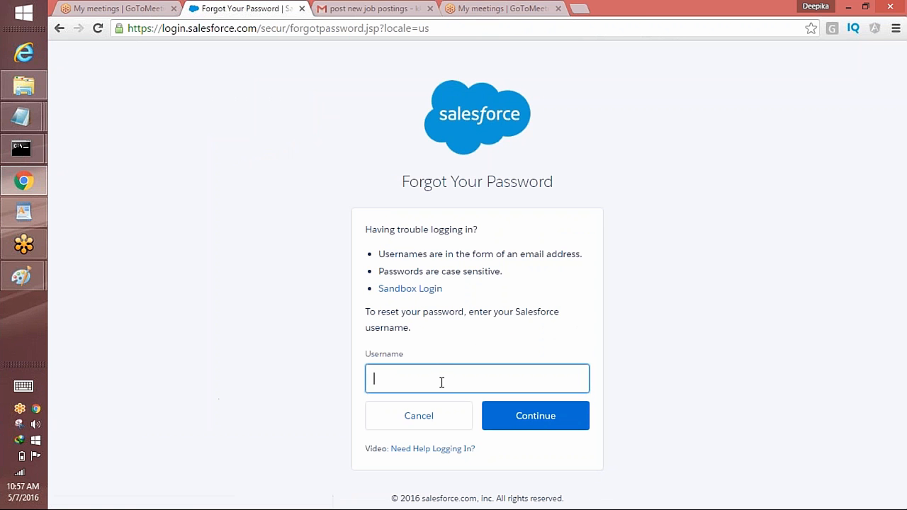
# Paste the account username, continue, and highlight the Check Your Email confirmation.
pyautogui.hotkey('ctrl', 'v')
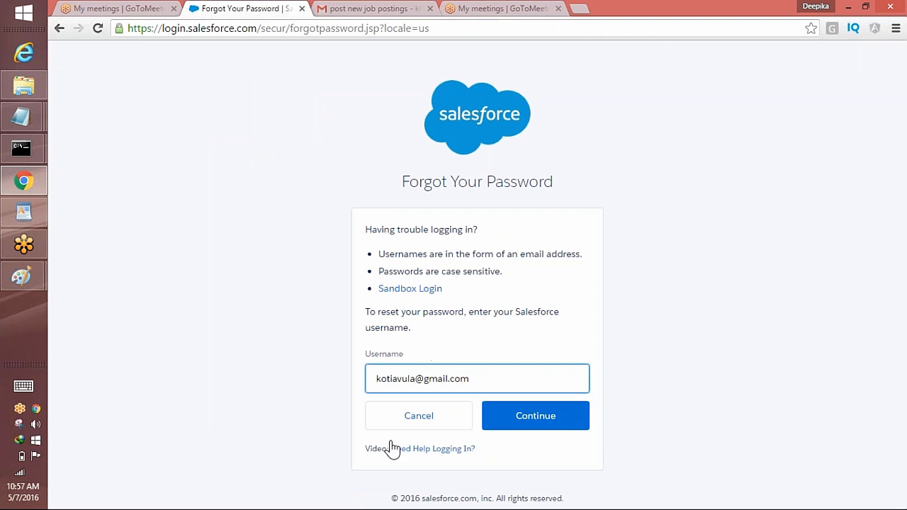
pyautogui.click(553, 417)
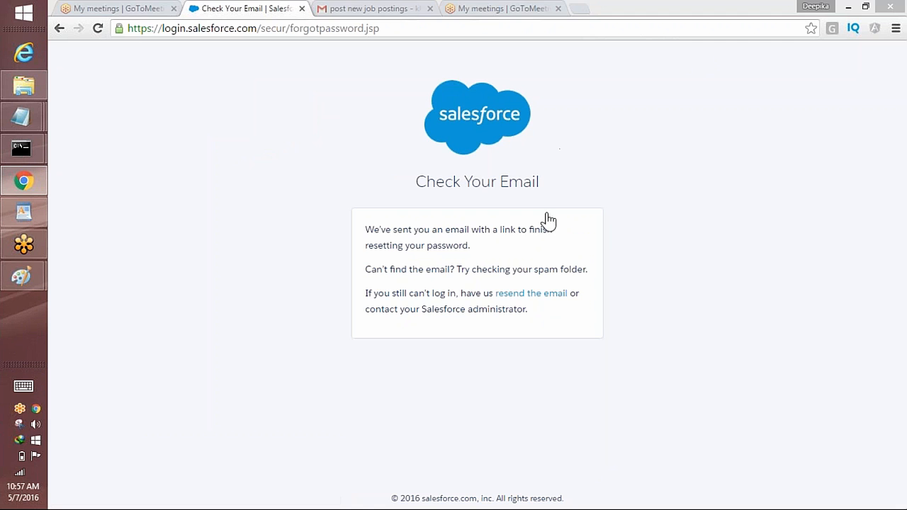
pyautogui.moveTo(550, 228); pyautogui.dragTo(546, 152)
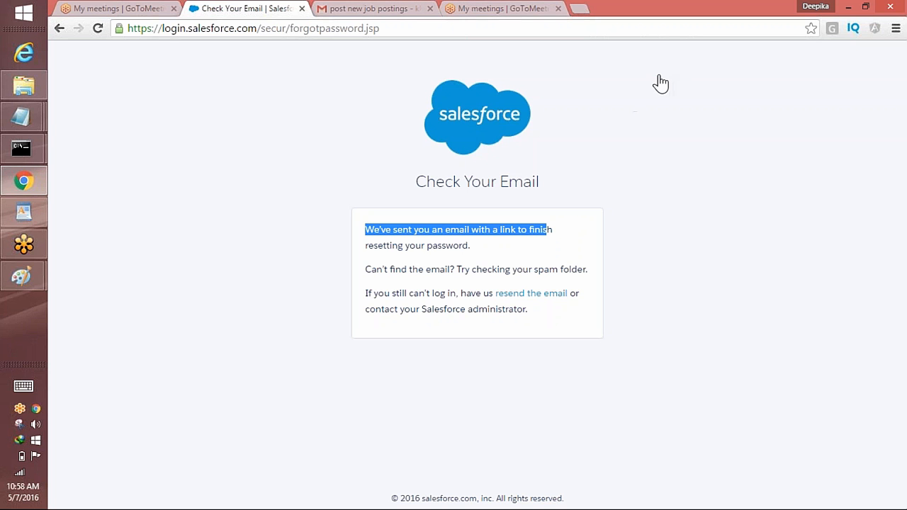
# Return to the login page via 'log' in the address bar and log in with the account password.
pyautogui.click(371, 31)
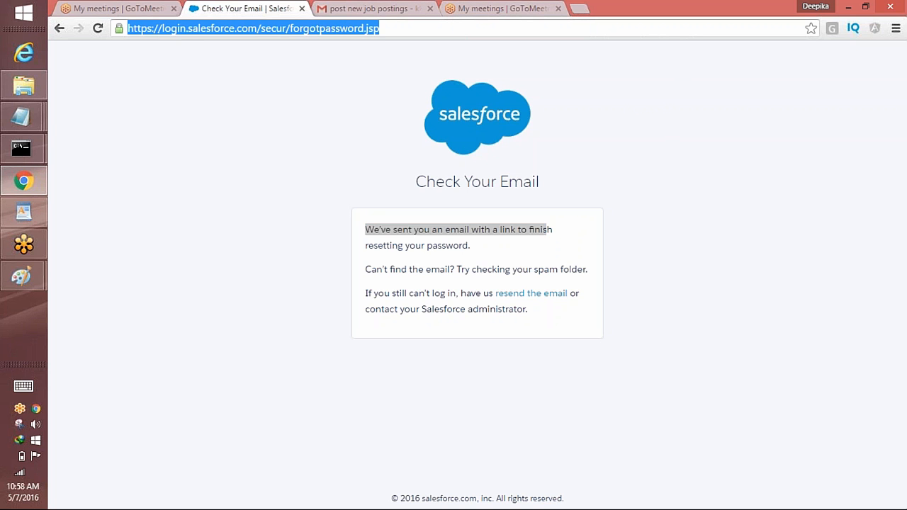
pyautogui.write('log')
pyautogui.press('Return')
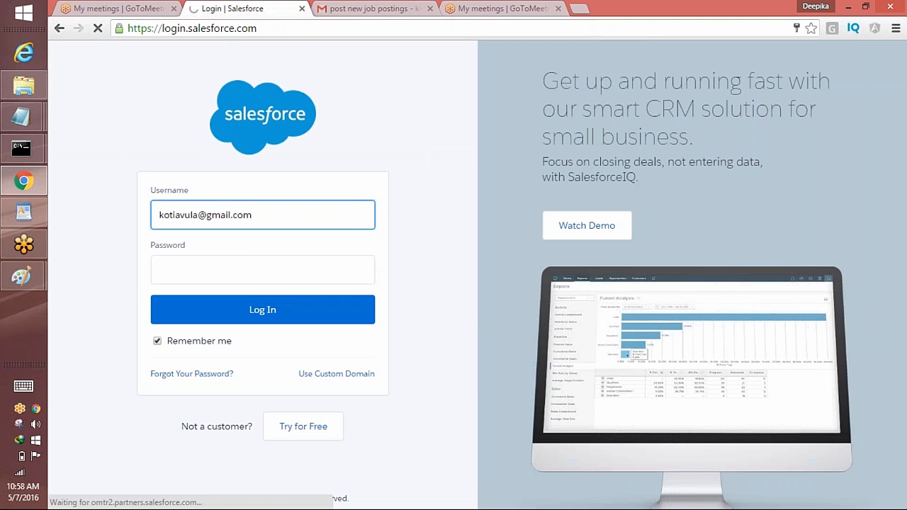
pyautogui.click(210, 269)
pyautogui.write('*******')
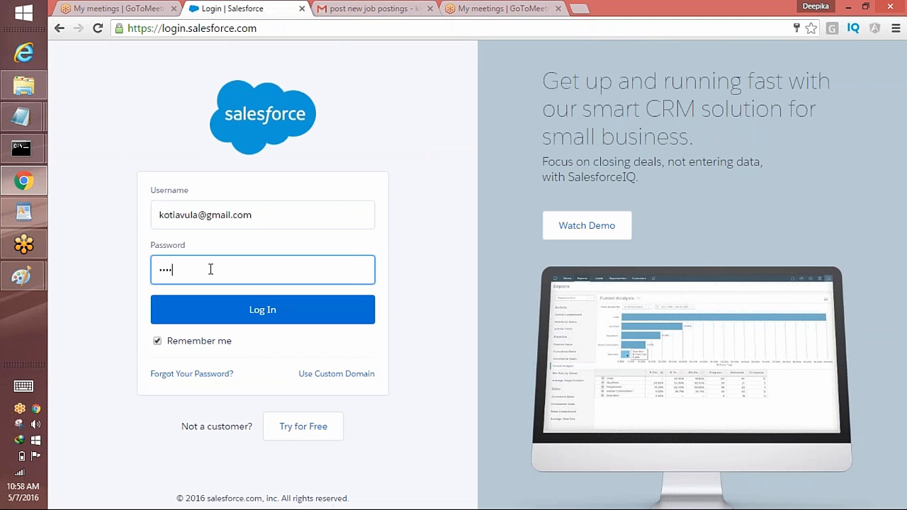
pyautogui.write('****')
pyautogui.press('Return')
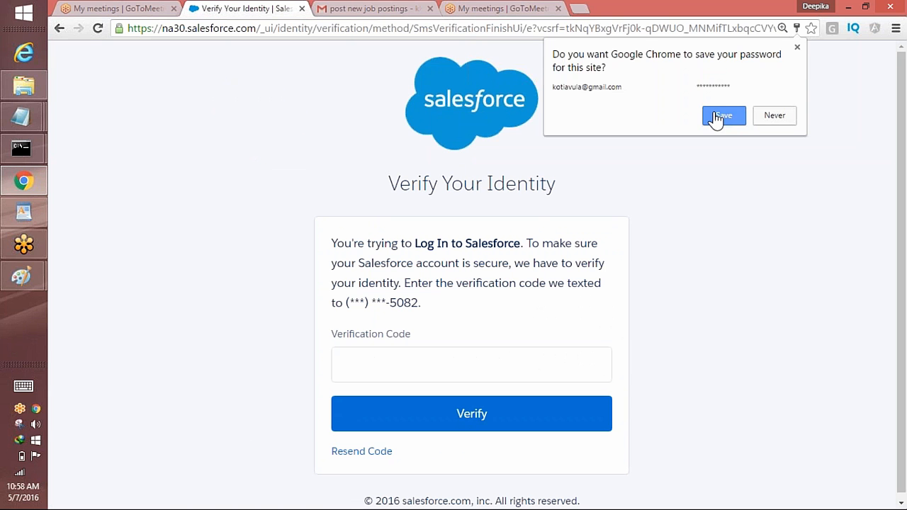
pyautogui.click(717, 119)
# Enter the texted verification code and verify it to finish logging in.
pyautogui.click(441, 352)
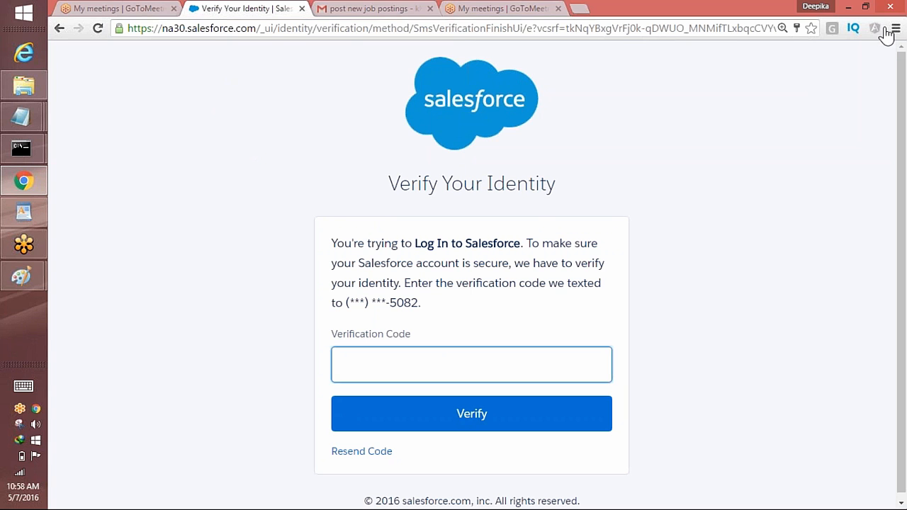
pyautogui.click(433, 369)
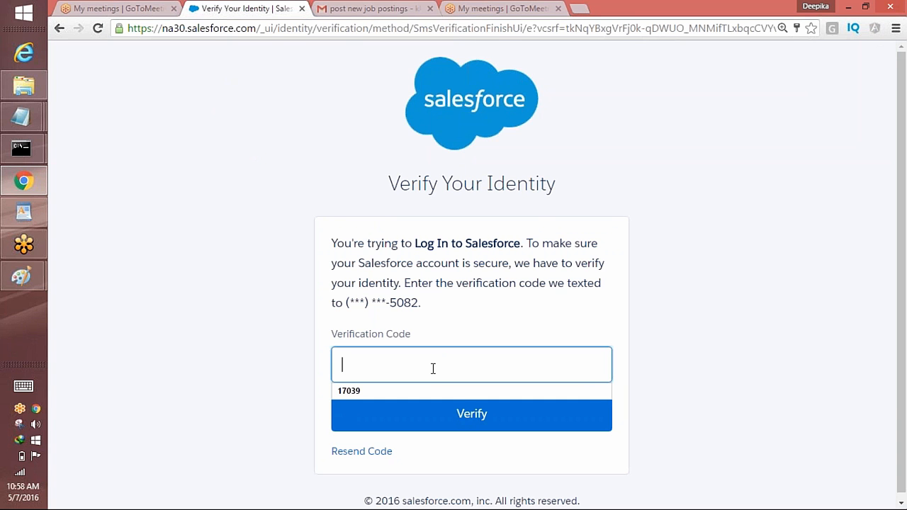
pyautogui.click(503, 15)
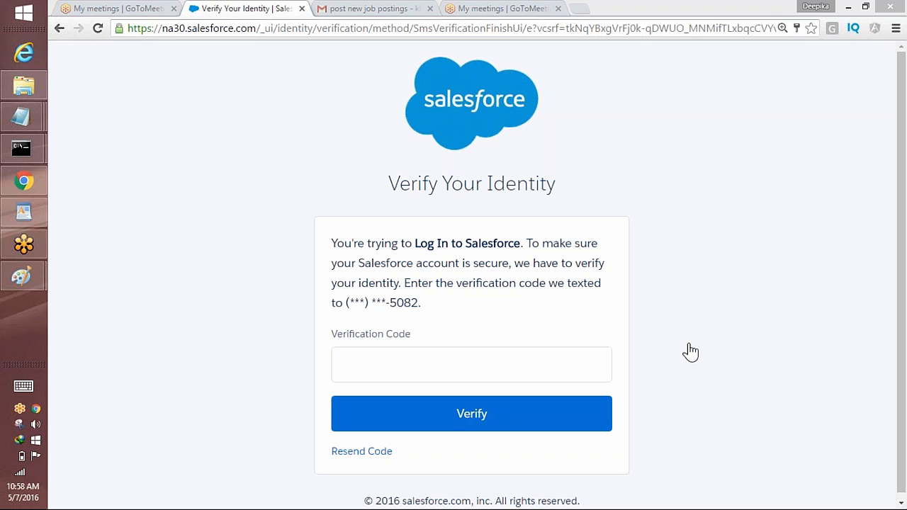
pyautogui.click(464, 363)
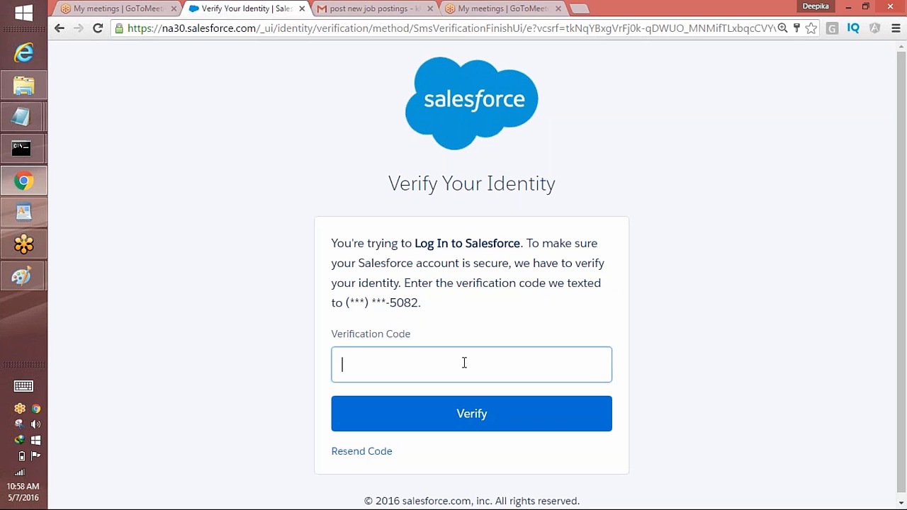
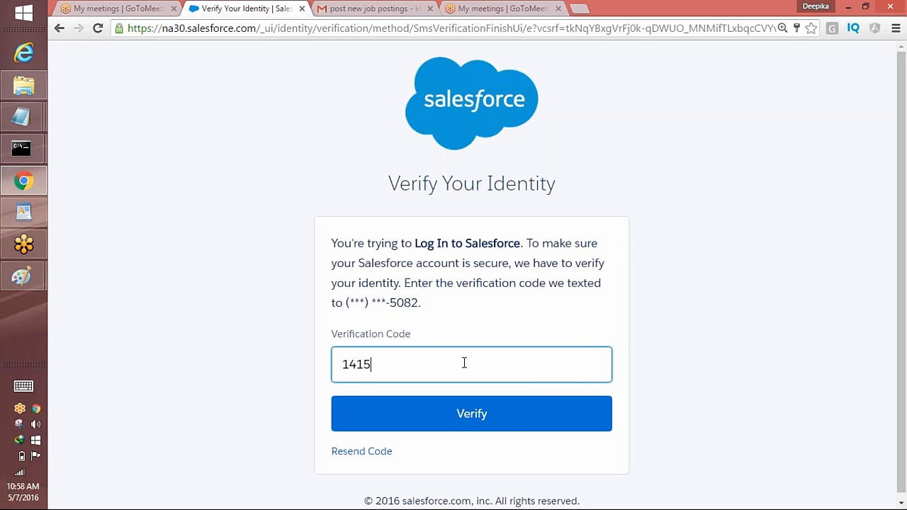
pyautogui.press('BackSpace')
pyautogui.click(465, 423)
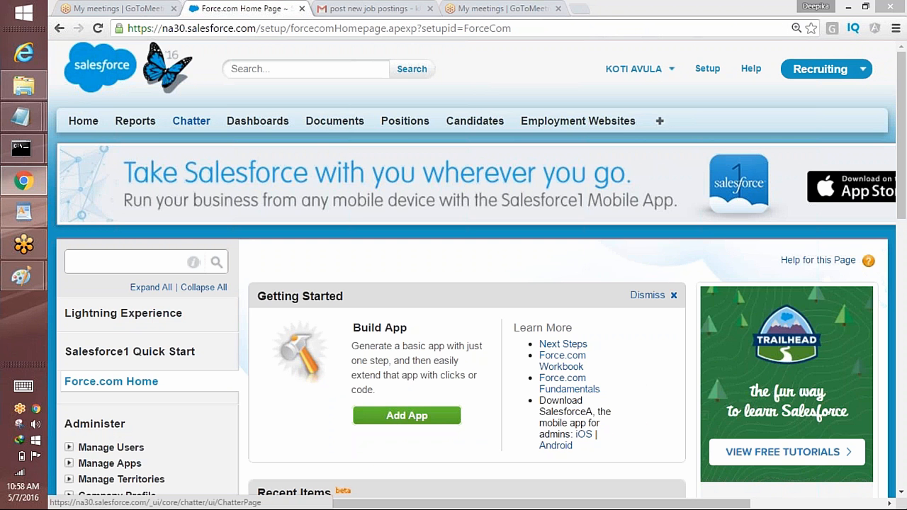
# Open the Positions tab, start a new position, then head to Setup.
pyautogui.click(408, 121)
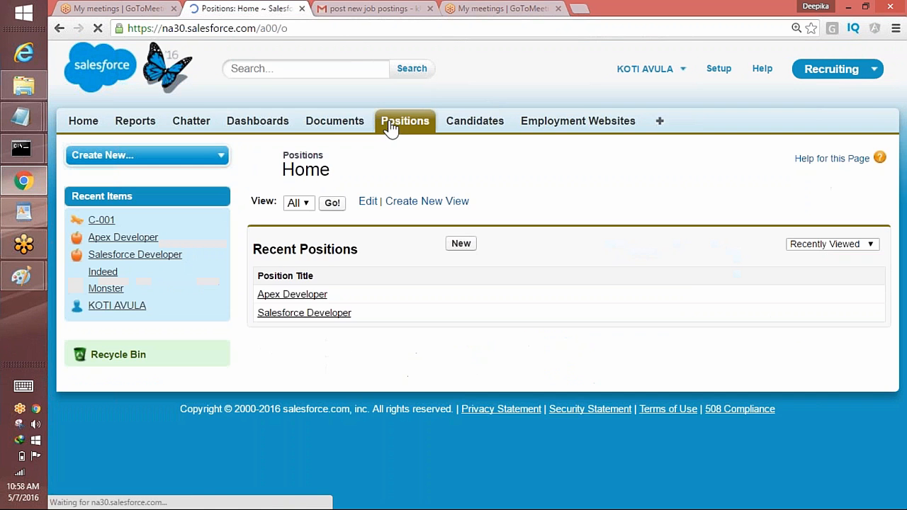
pyautogui.click(462, 243)
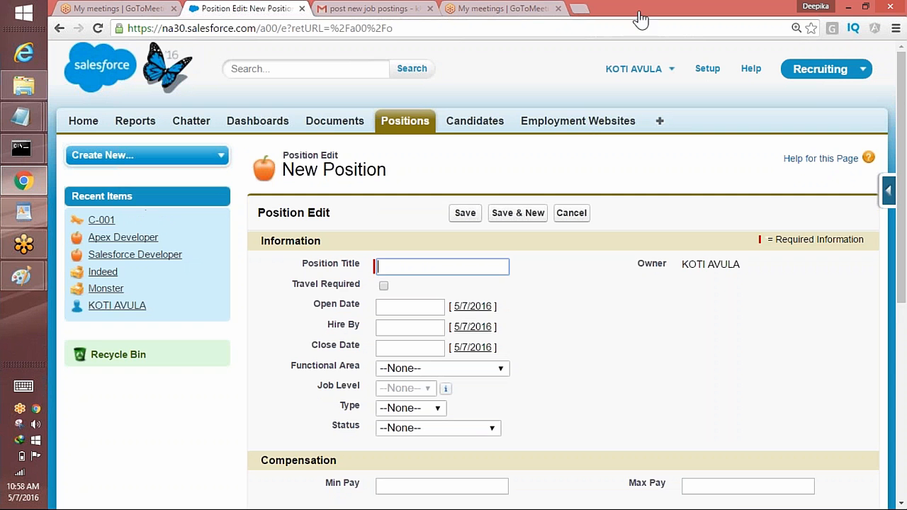
pyautogui.click(709, 69)
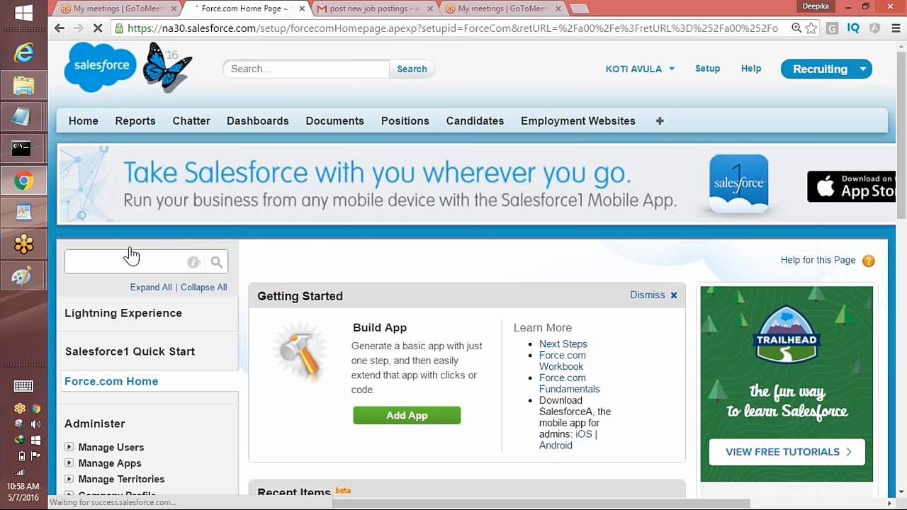
# Search Quick Find for 'users' and open the All Users list.
pyautogui.click(125, 263)
pyautogui.write('use')
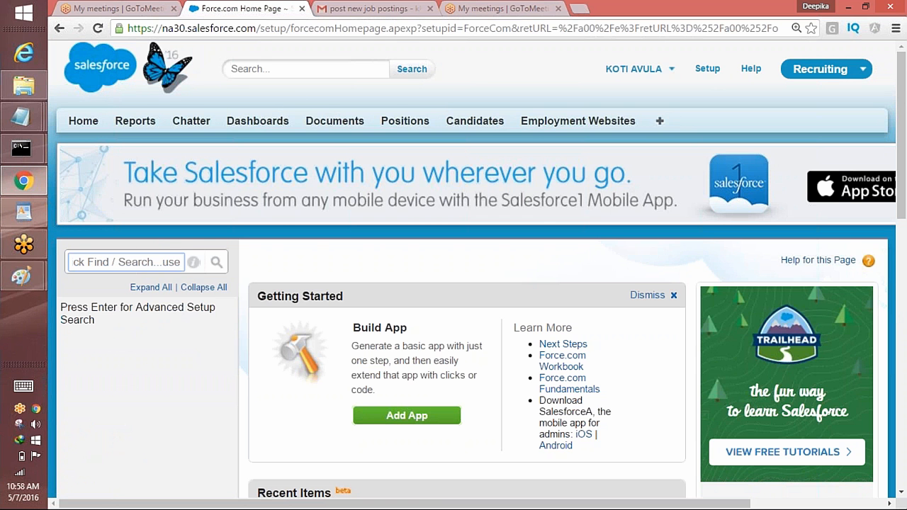
pyautogui.hotkey('ctrl', 'a')
pyautogui.write('use')
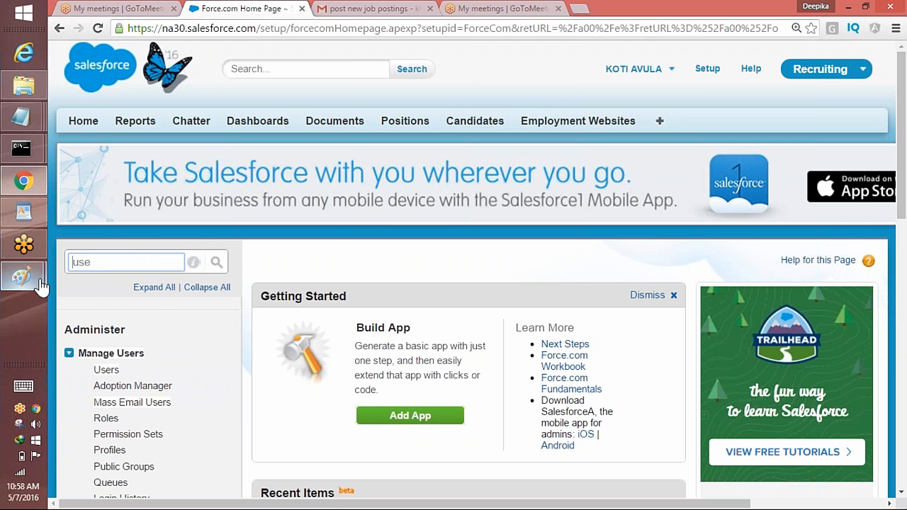
pyautogui.write('rs')
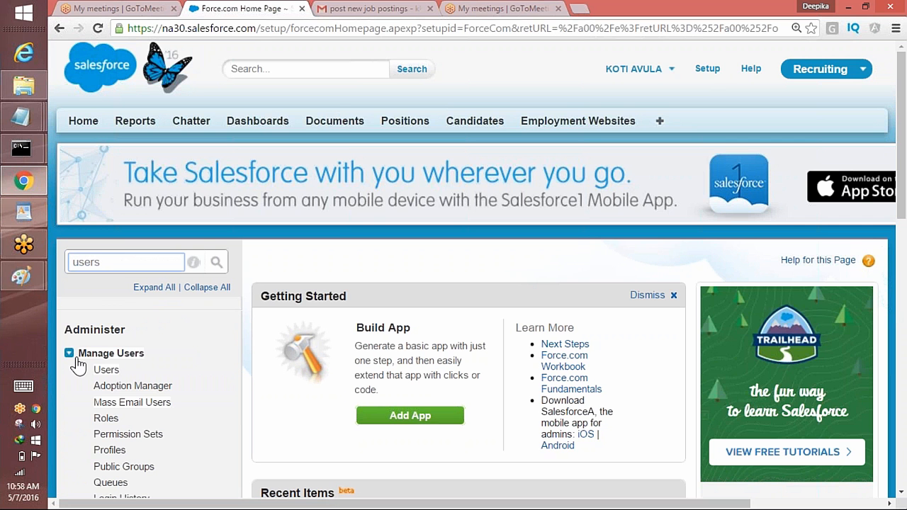
pyautogui.click(106, 370)
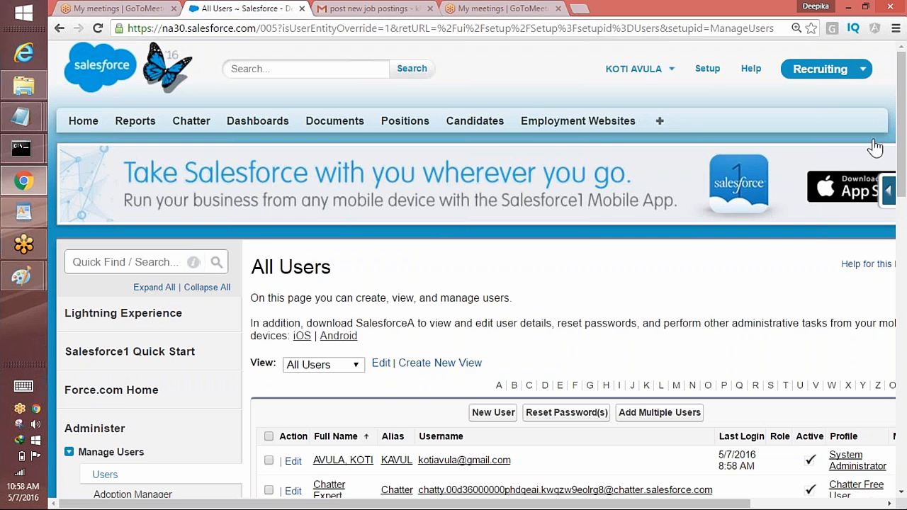
pyautogui.scroll(-5, 884, 248)
pyautogui.scroll(3, 885, 243)
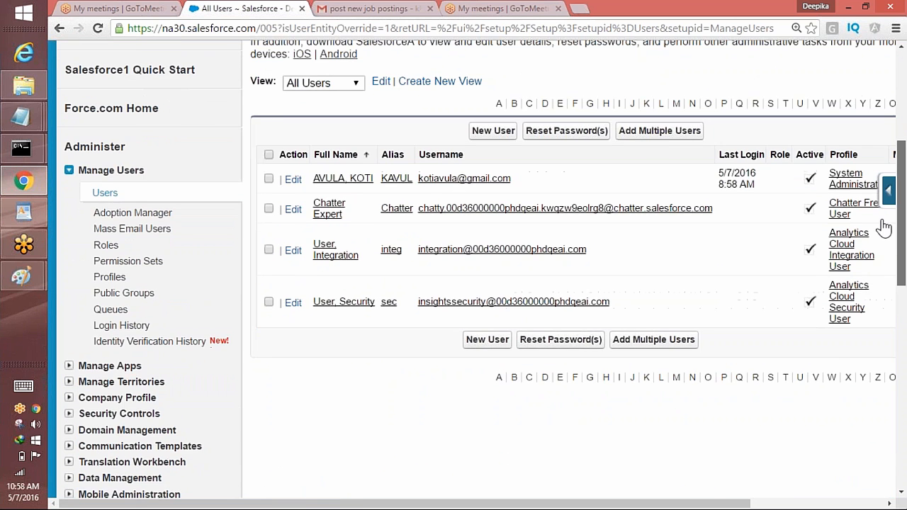
# Start a new user with the Salesforce user licence and Standard User profile.
pyautogui.click(493, 168)
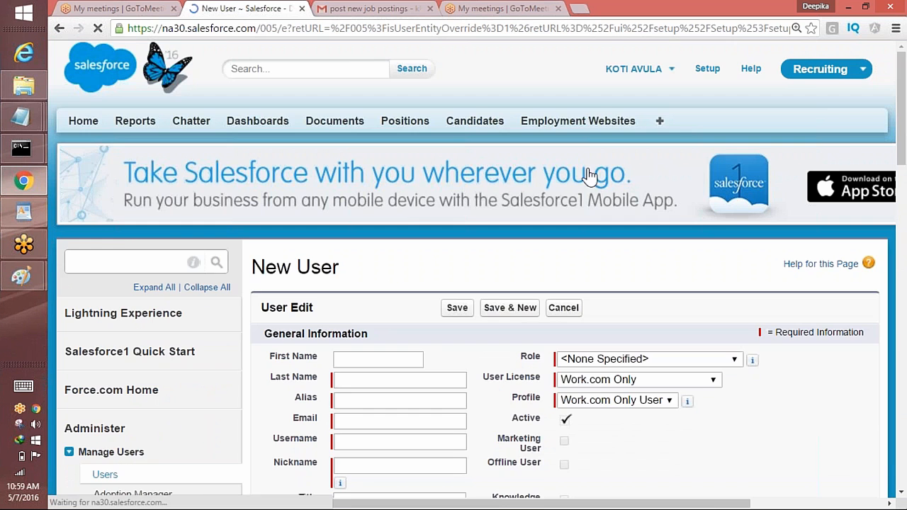
pyautogui.moveTo(895, 145); pyautogui.dragTo(904, 200)
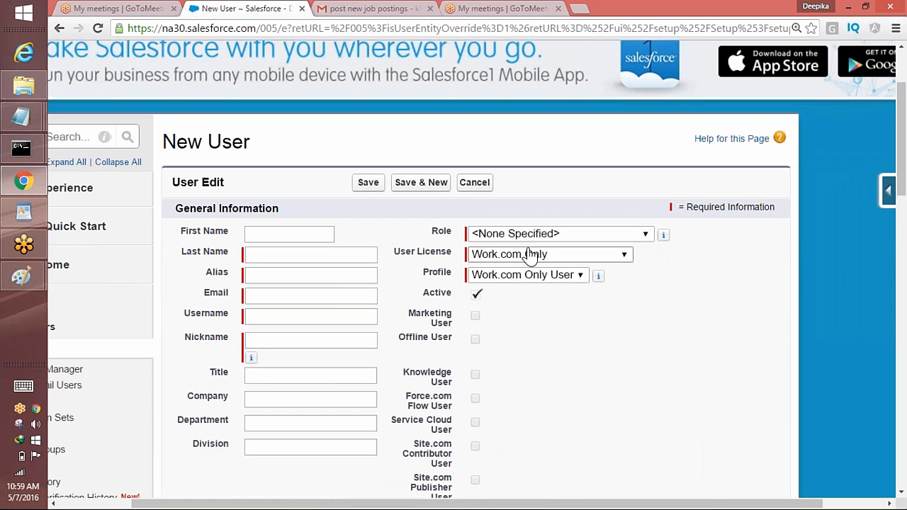
pyautogui.click(530, 253)
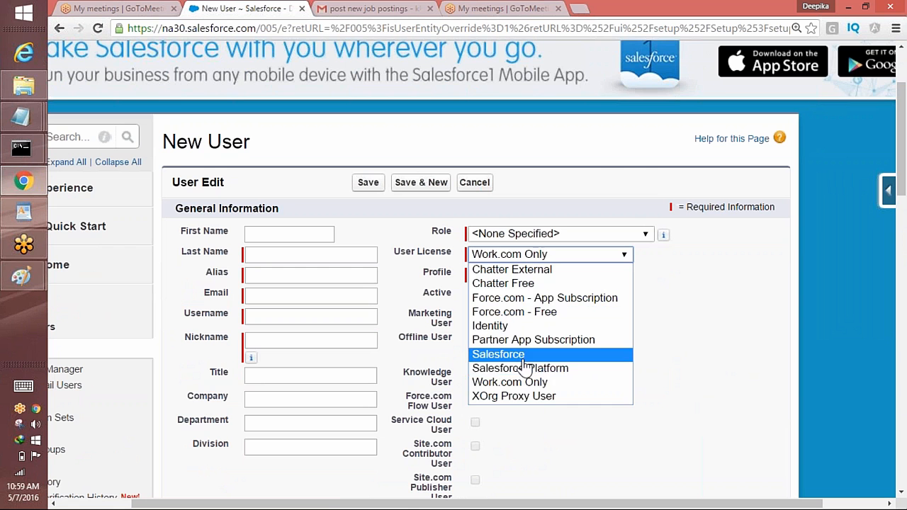
pyautogui.click(503, 353)
pyautogui.moveTo(904, 160); pyautogui.dragTo(903, 175)
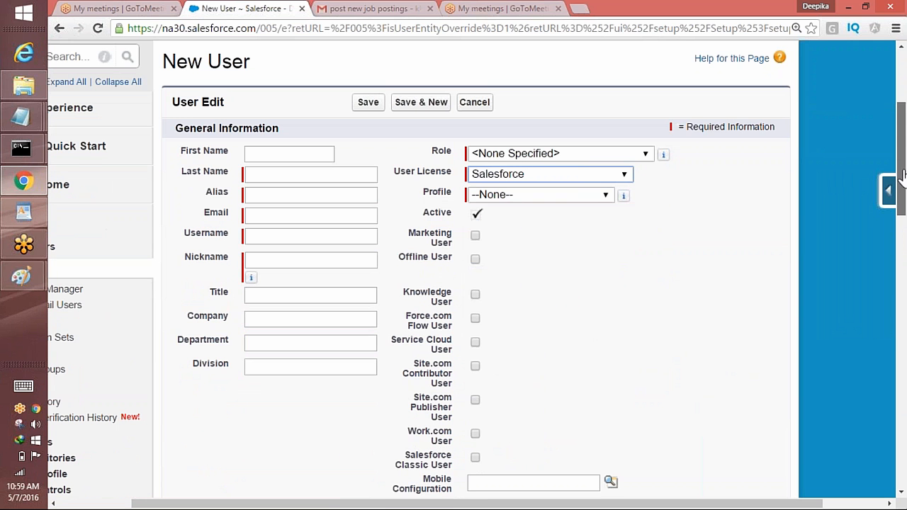
pyautogui.click(574, 195)
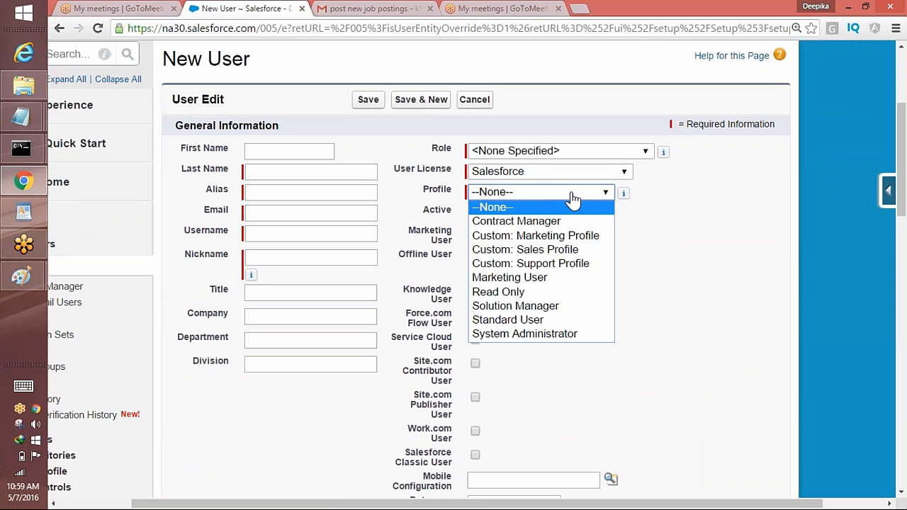
pyautogui.click(543, 319)
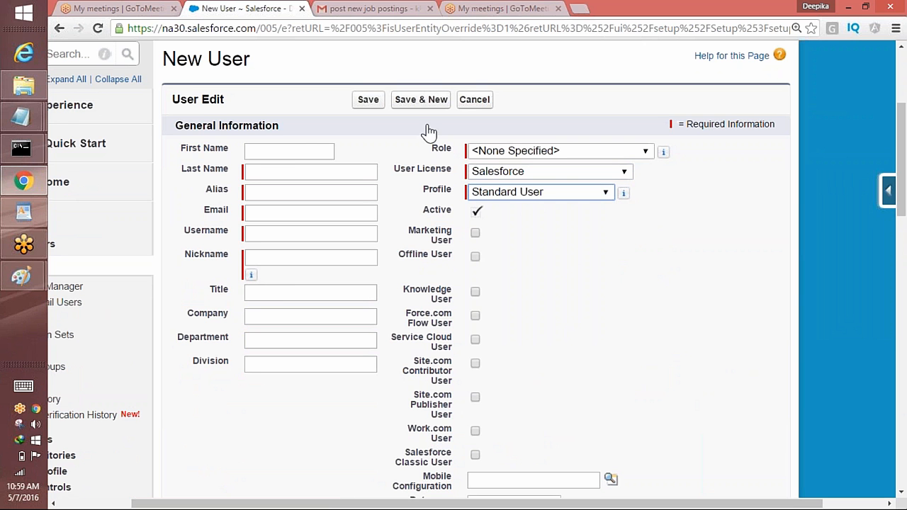
# Enter the new user's first and last name, correcting the first-name typo.
pyautogui.click(288, 150)
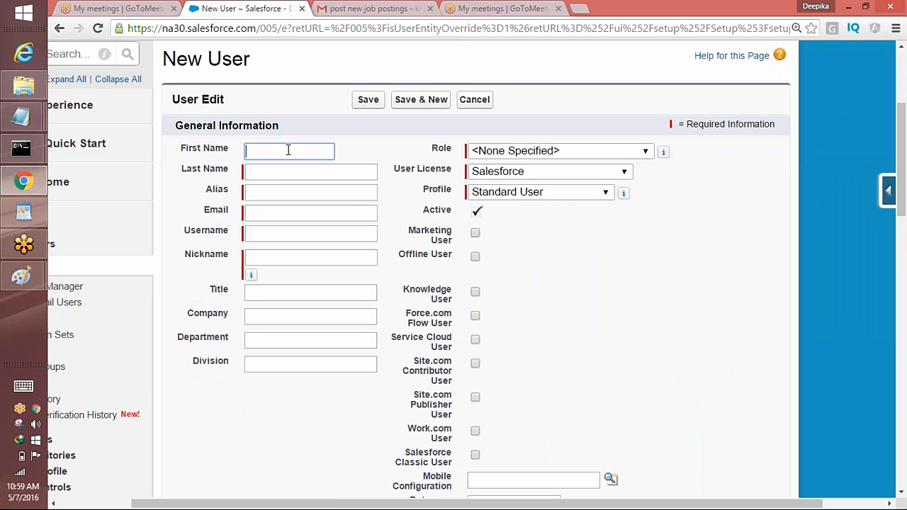
pyautogui.press('Tab')
pyautogui.moveTo(293, 153); pyautogui.dragTo(268, 153)
pyautogui.write('ika')
pyautogui.press('Tab')
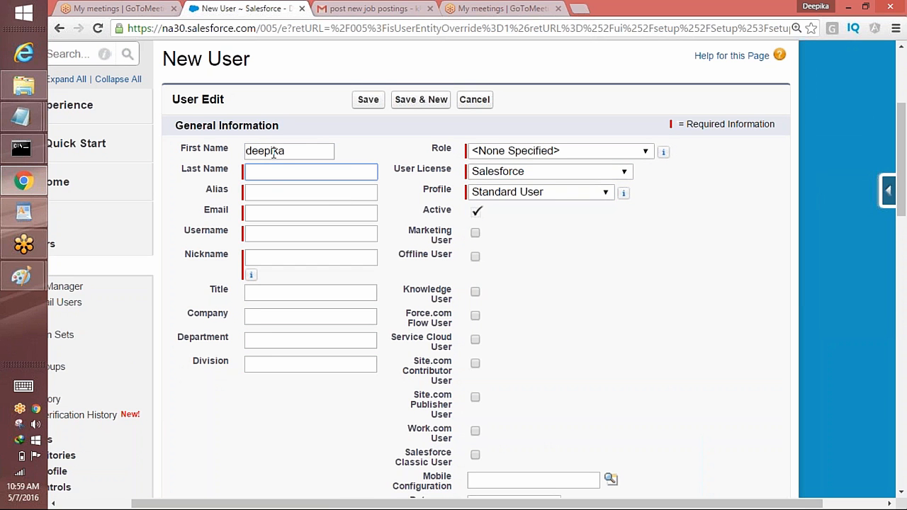
# Paste the user's email address and replace the username prefix with the user's name.
pyautogui.press('Tab')
pyautogui.press('Tab')
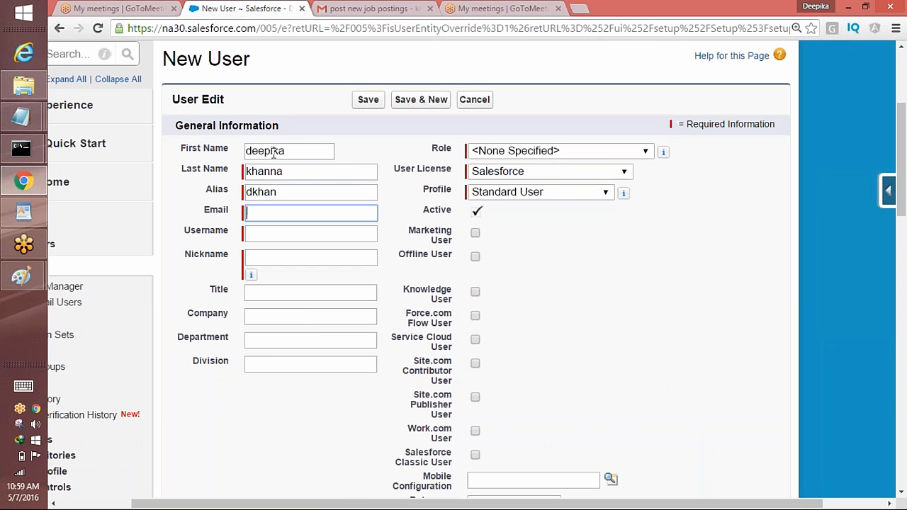
pyautogui.write('ko')
pyautogui.press('BackSpace')
pyautogui.press('BackSpace')
pyautogui.hotkey('ctrl', 'v')
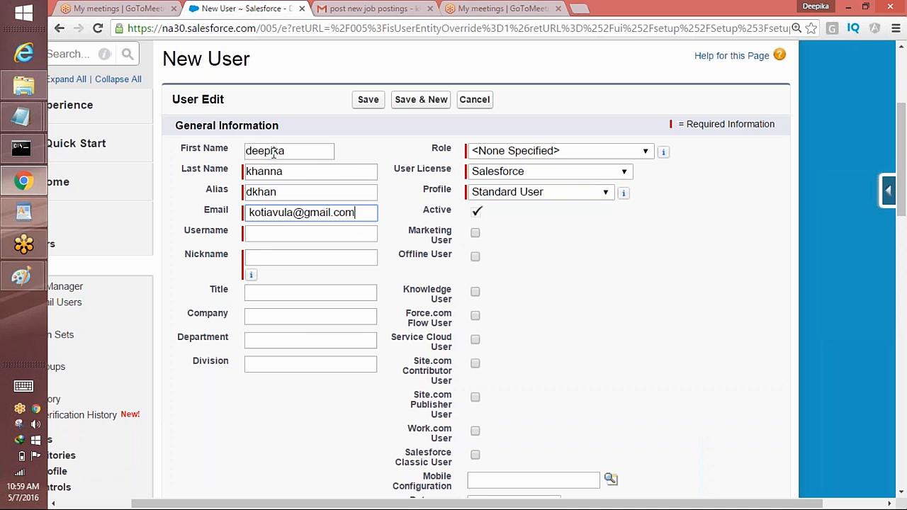
pyautogui.click(272, 235)
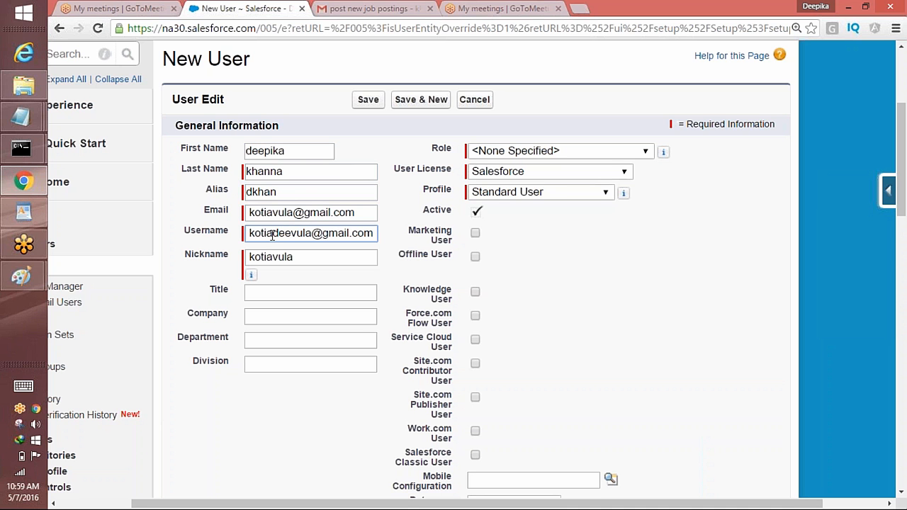
pyautogui.moveTo(313, 234); pyautogui.dragTo(246, 234)
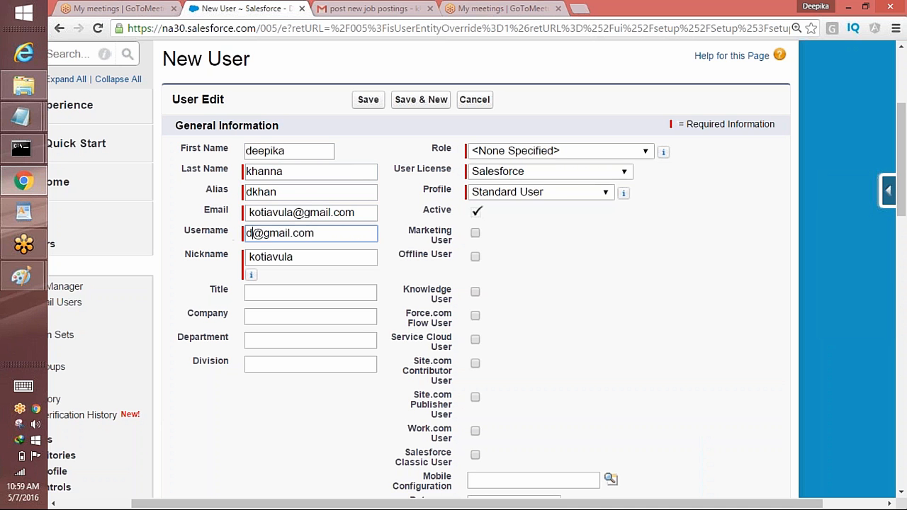
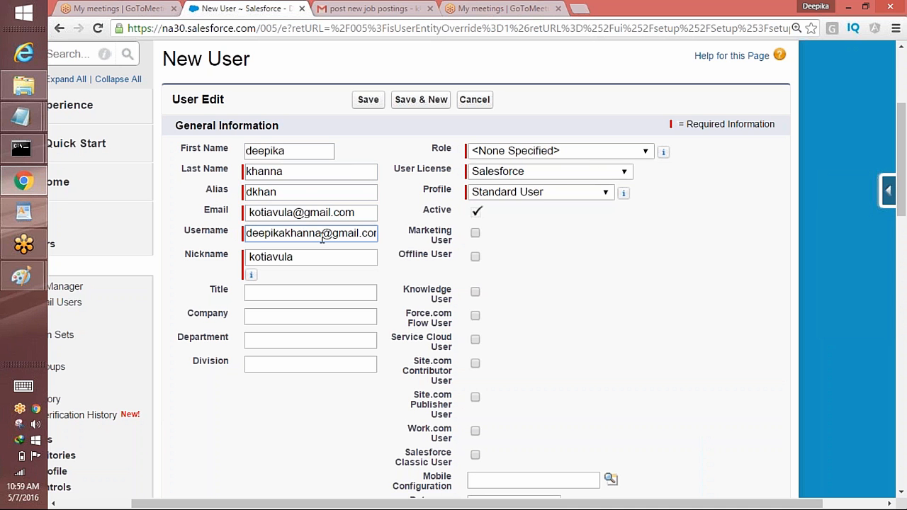
# Copy the new username into the Nickname field and save the user.
pyautogui.moveTo(322, 234); pyautogui.dragTo(212, 245)
pyautogui.hotkey('ctrl', 'c')
pyautogui.moveTo(299, 259); pyautogui.dragTo(246, 257)
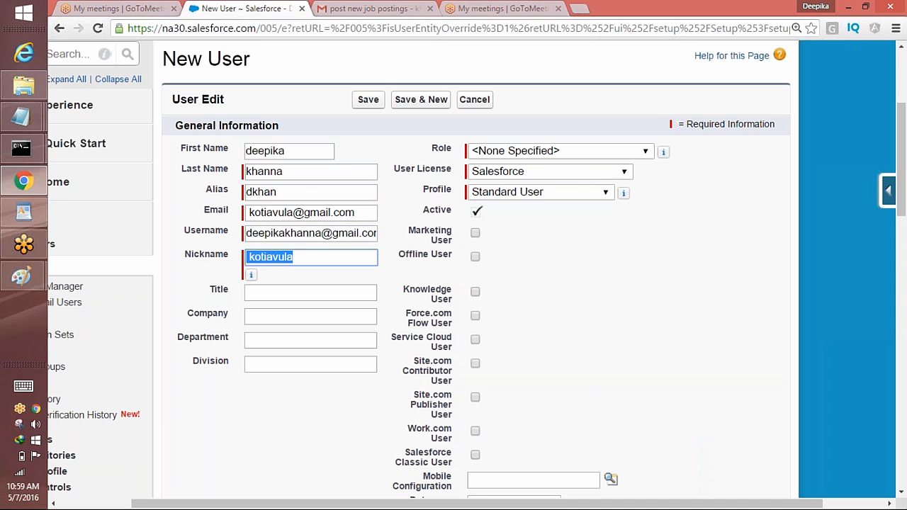
pyautogui.hotkey('ctrl', 'v')
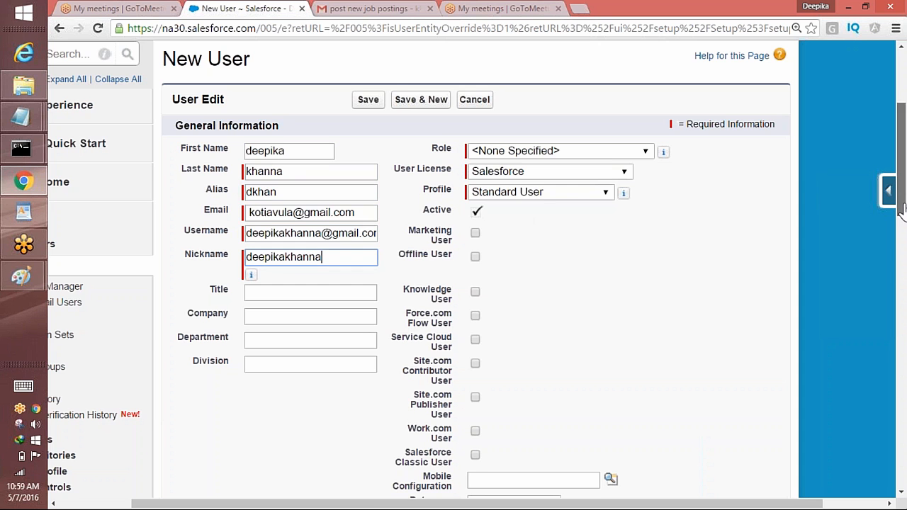
pyautogui.moveTo(901, 214); pyautogui.dragTo(871, 449)
pyautogui.scroll(-2, 719, 354)
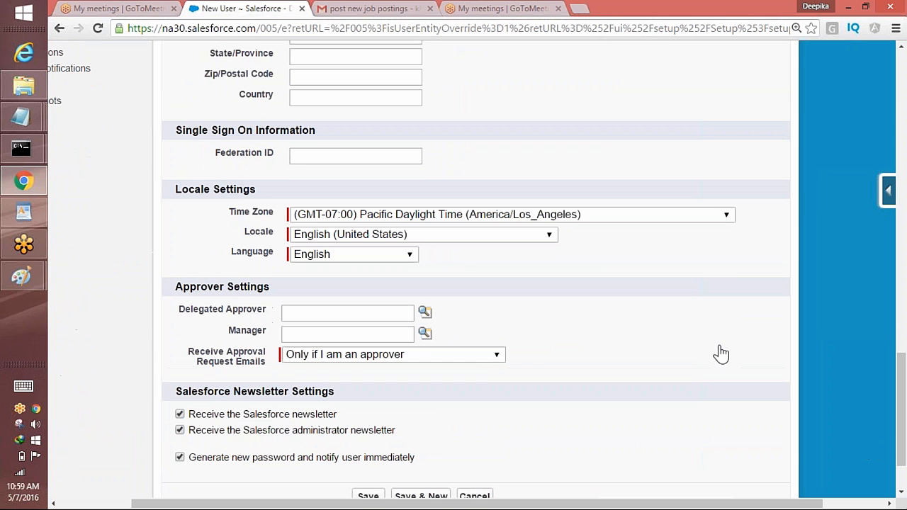
pyautogui.click(365, 493)
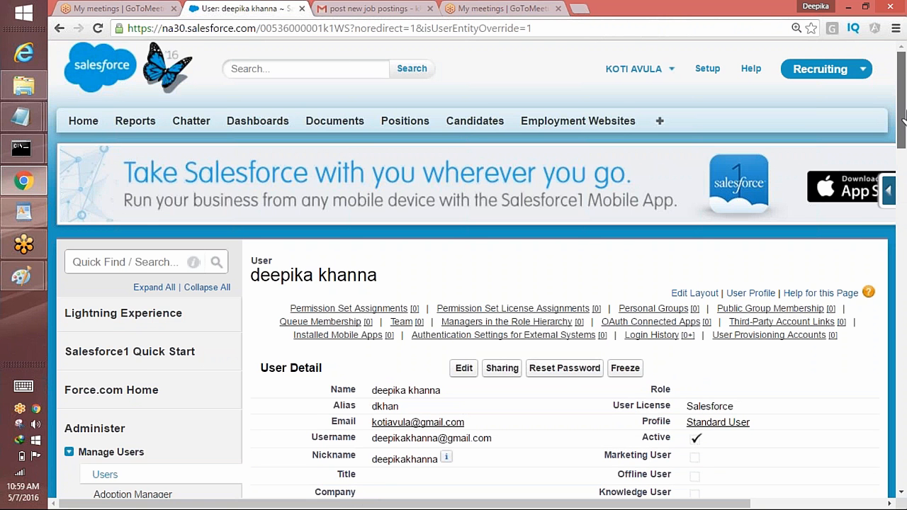
# Review the new user's username and email on the user detail page.
pyautogui.moveTo(902, 106); pyautogui.dragTo(895, 131)
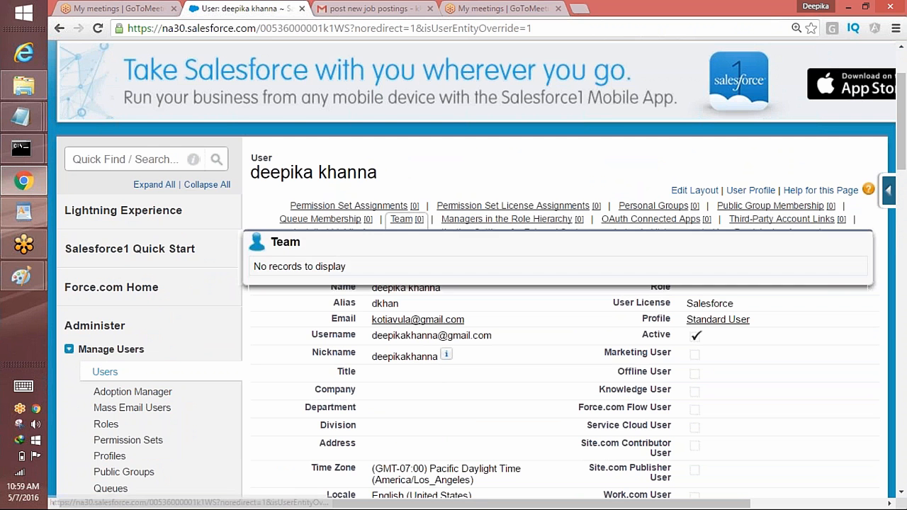
pyautogui.scroll(-1, 680, 186)
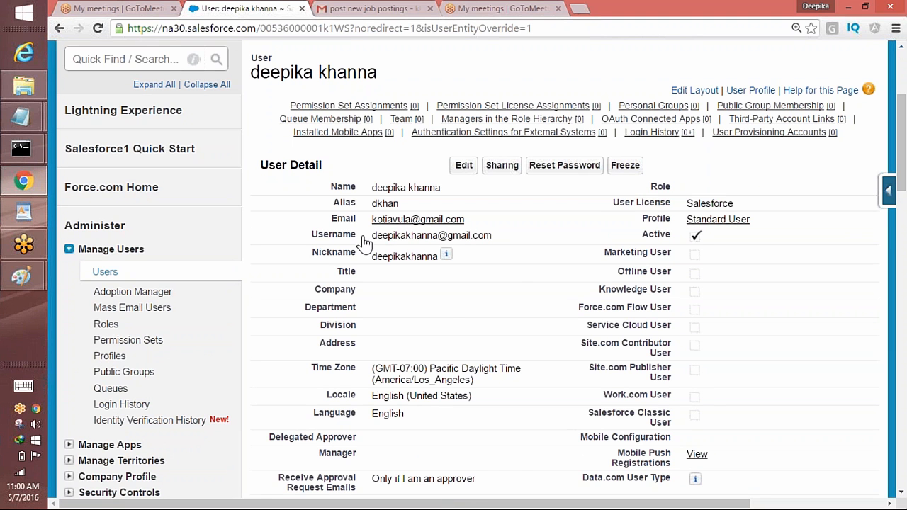
pyautogui.moveTo(371, 236); pyautogui.dragTo(493, 234)
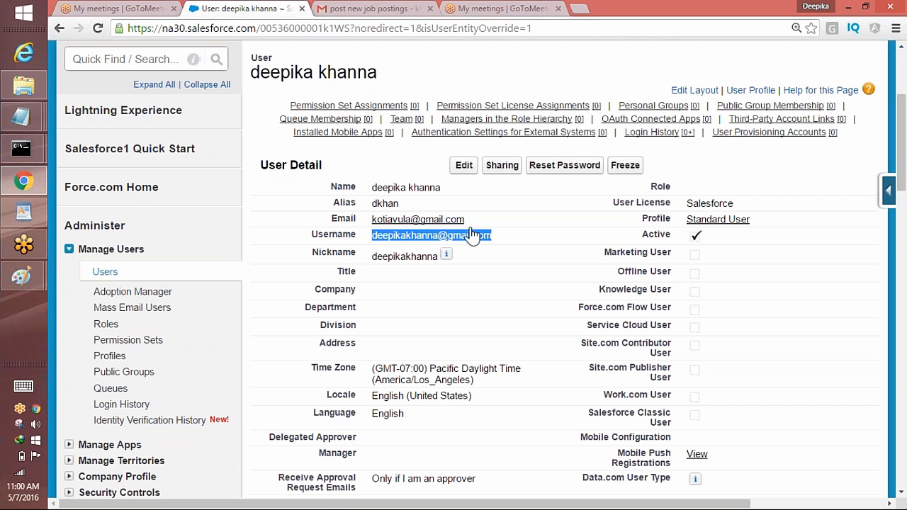
pyautogui.moveTo(468, 222); pyautogui.dragTo(379, 226)
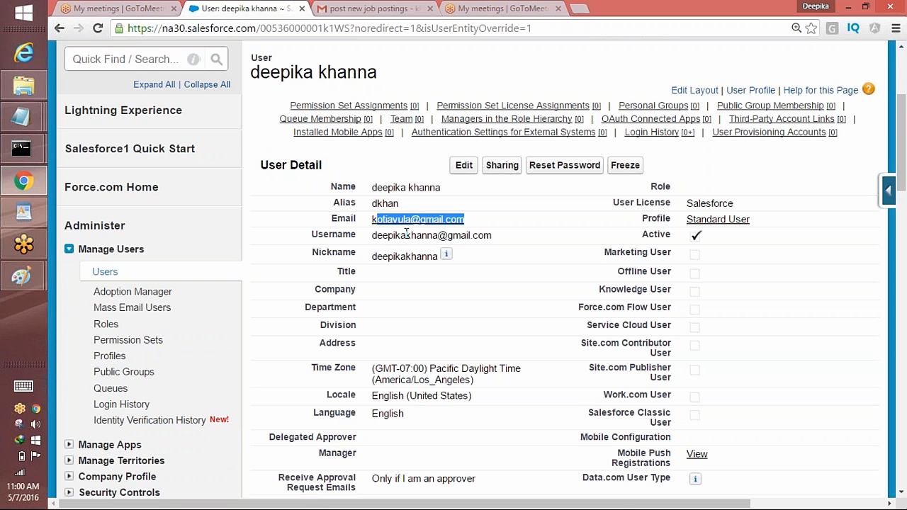
pyautogui.moveTo(902, 104); pyautogui.dragTo(902, 60)
pyautogui.click(644, 83)
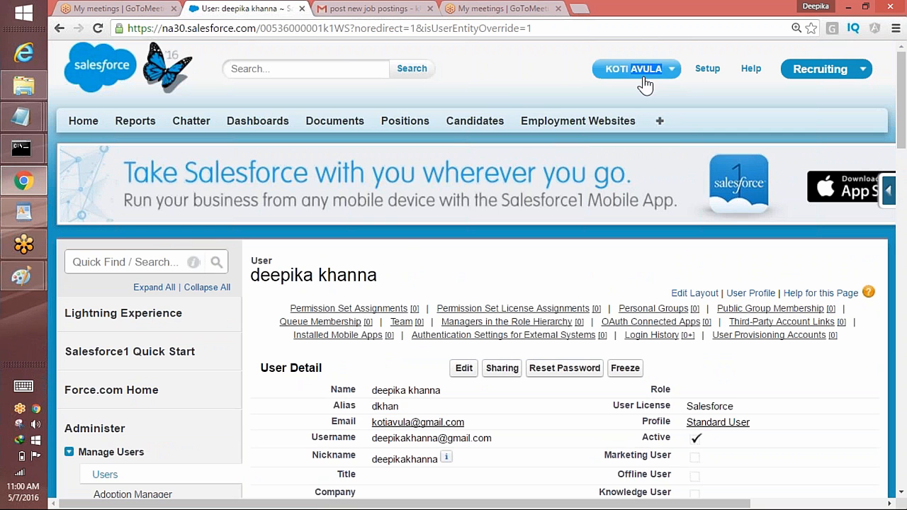
pyautogui.click(520, 73)
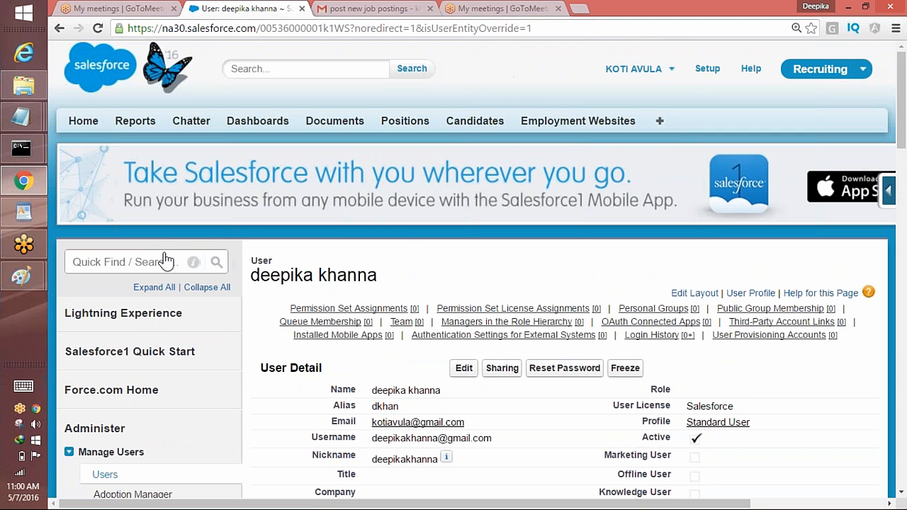
# Open Approval Processes through a Quick Find search for 'approv', then return to Paint.
pyautogui.click(140, 263)
pyautogui.write('appro')
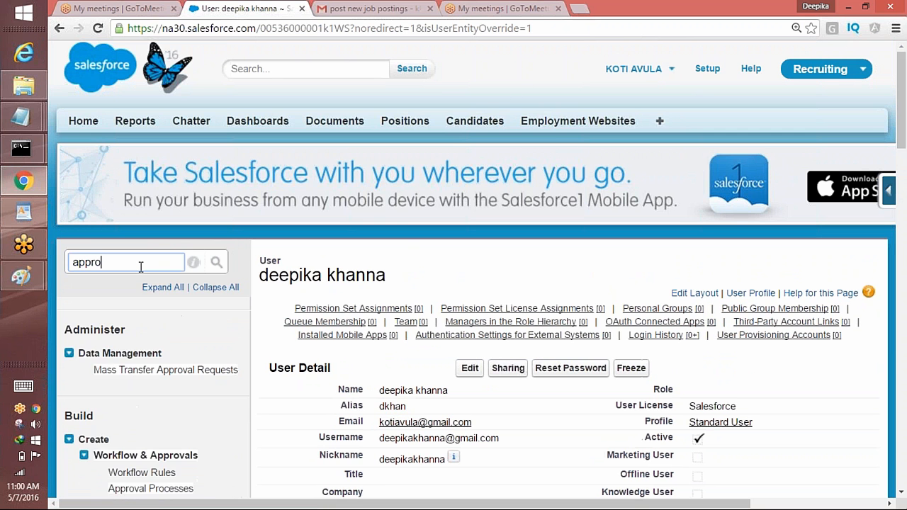
pyautogui.write('v')
pyautogui.click(150, 488)
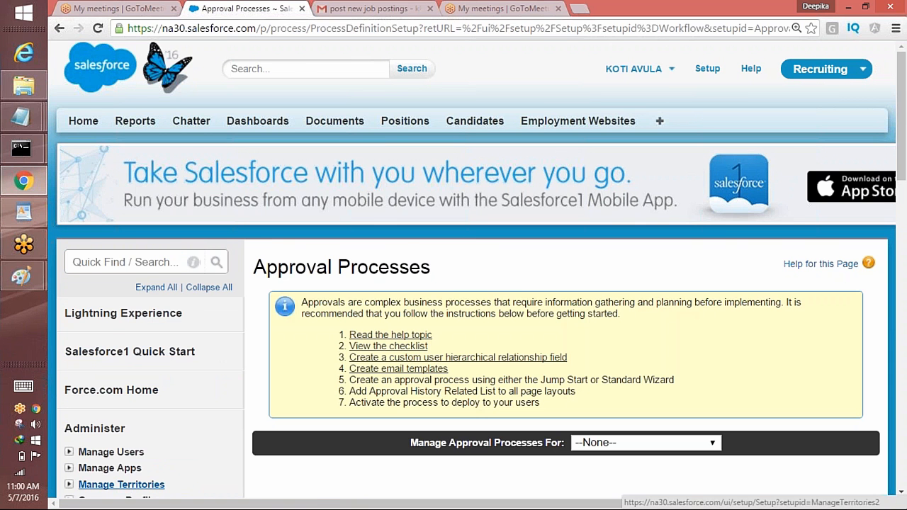
pyautogui.click(24, 276)
pyautogui.click(132, 348)
# On a fresh unsaved canvas, handwrite the rule 'Position > 150,000 → Manager'.
pyautogui.click(66, 24)
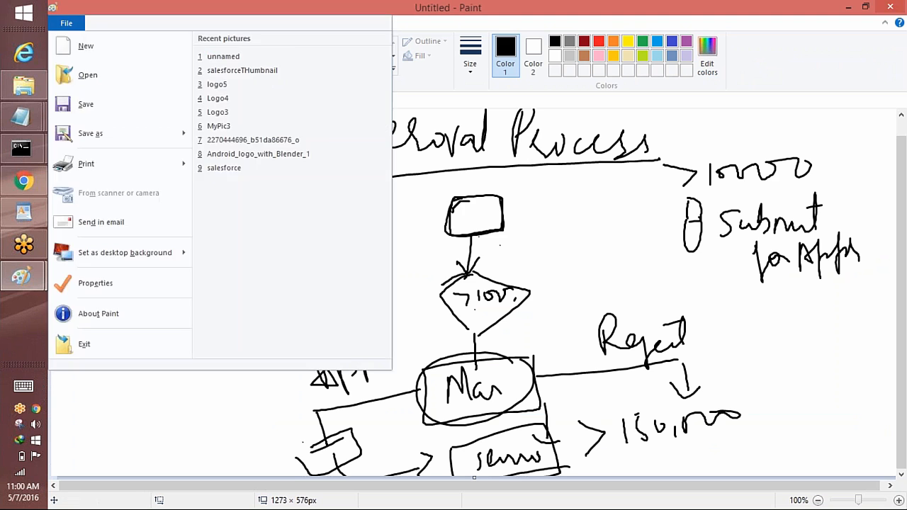
pyautogui.click(86, 49)
pyautogui.click(496, 263)
pyautogui.moveTo(324, 156)
pyautogui.mouseDown()
pyautogui.moveTo(331, 145)
pyautogui.moveTo(370, 149)
pyautogui.mouseUp()
pyautogui.moveTo(379, 183)
pyautogui.mouseDown()
pyautogui.moveTo(379, 204)
pyautogui.moveTo(383, 190)
pyautogui.moveTo(426, 200)
pyautogui.moveTo(457, 190)
pyautogui.moveTo(476, 201)
pyautogui.mouseUp()
pyautogui.moveTo(503, 172)
pyautogui.mouseDown()
pyautogui.moveTo(527, 182)
pyautogui.moveTo(504, 200)
pyautogui.mouseUp()
pyautogui.moveTo(546, 169); pyautogui.dragTo(546, 195)
pyautogui.moveTo(558, 173)
pyautogui.mouseDown()
pyautogui.moveTo(577, 168)
pyautogui.moveTo(555, 197)
pyautogui.moveTo(573, 177)
pyautogui.moveTo(588, 195)
pyautogui.mouseUp()
pyautogui.moveTo(608, 177); pyautogui.dragTo(612, 176)
pyautogui.moveTo(622, 176); pyautogui.dragTo(644, 173)
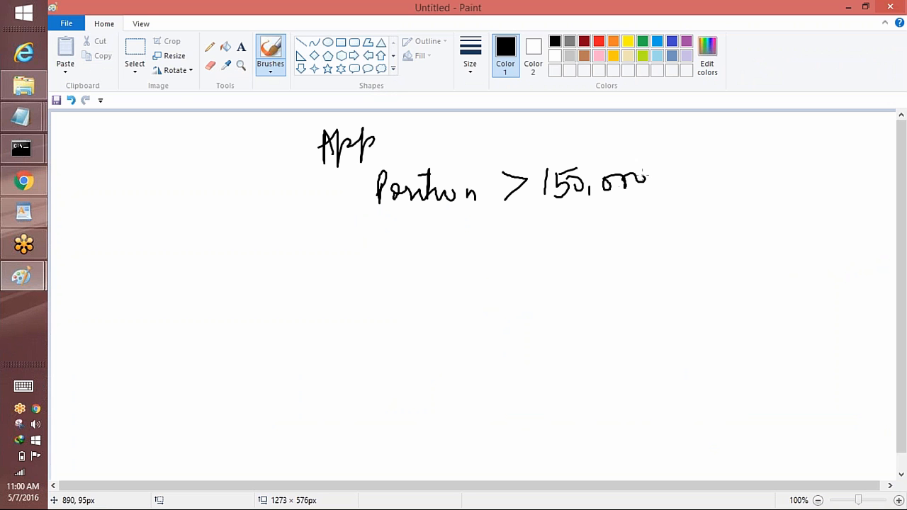
pyautogui.moveTo(469, 216)
pyautogui.mouseDown()
pyautogui.moveTo(489, 244)
pyautogui.moveTo(589, 223)
pyautogui.moveTo(679, 231)
pyautogui.mouseUp()
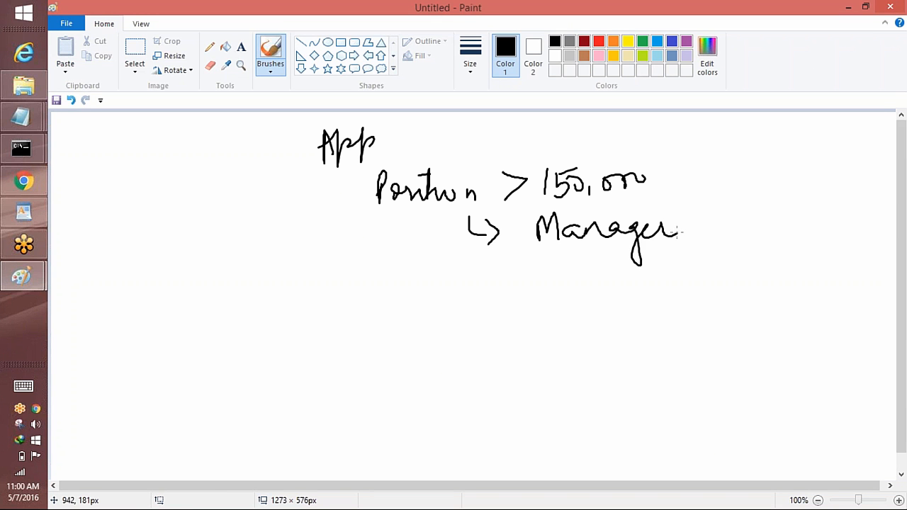
# Box the rule, underline Manager and 150,000, and write Submit beside it.
pyautogui.moveTo(548, 249); pyautogui.dragTo(666, 245)
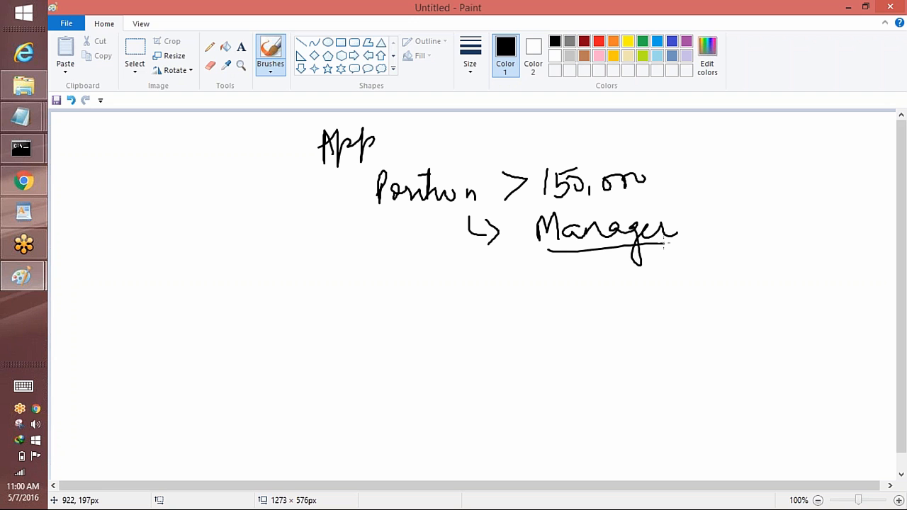
pyautogui.moveTo(358, 169)
pyautogui.mouseDown()
pyautogui.moveTo(366, 242)
pyautogui.moveTo(543, 151)
pyautogui.moveTo(687, 234)
pyautogui.moveTo(383, 267)
pyautogui.mouseUp()
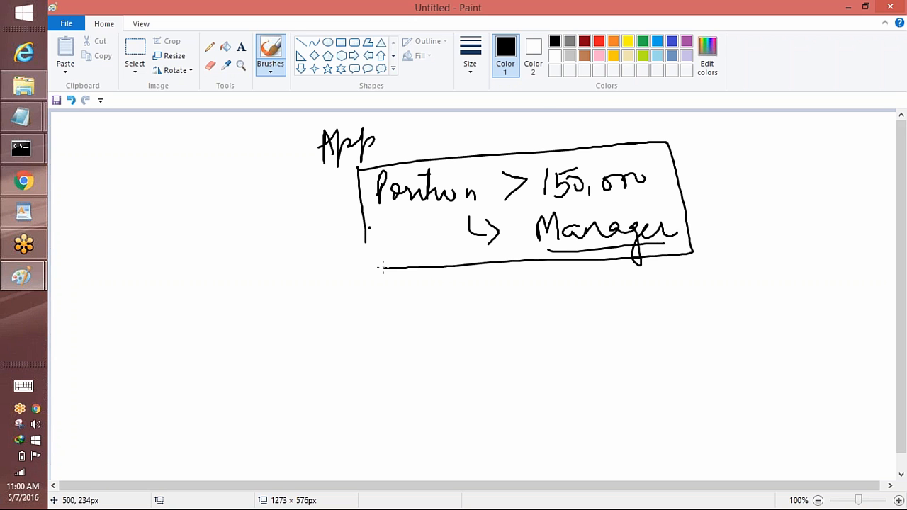
pyautogui.moveTo(367, 227); pyautogui.dragTo(378, 261)
pyautogui.moveTo(542, 206); pyautogui.dragTo(587, 201)
pyautogui.moveTo(603, 198); pyautogui.dragTo(646, 189)
pyautogui.moveTo(532, 259); pyautogui.dragTo(666, 242)
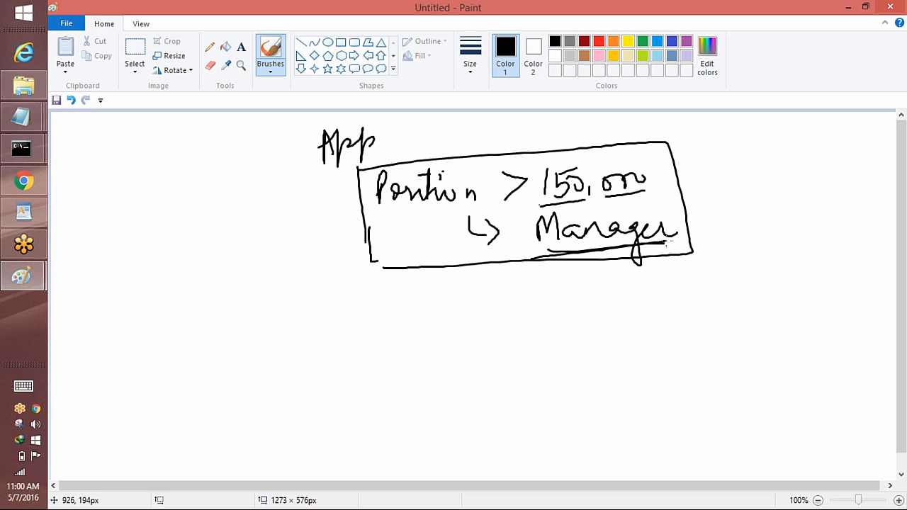
pyautogui.moveTo(755, 193)
pyautogui.mouseDown()
pyautogui.moveTo(744, 211)
pyautogui.moveTo(799, 206)
pyautogui.moveTo(847, 186)
pyautogui.mouseUp()
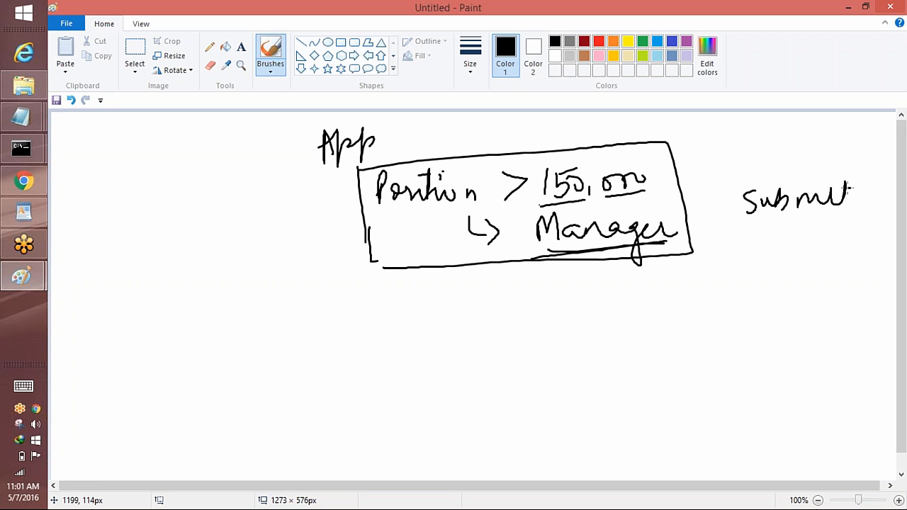
pyautogui.moveTo(614, 141)
pyautogui.mouseDown()
pyautogui.moveTo(614, 216)
pyautogui.moveTo(633, 158)
pyautogui.mouseUp()
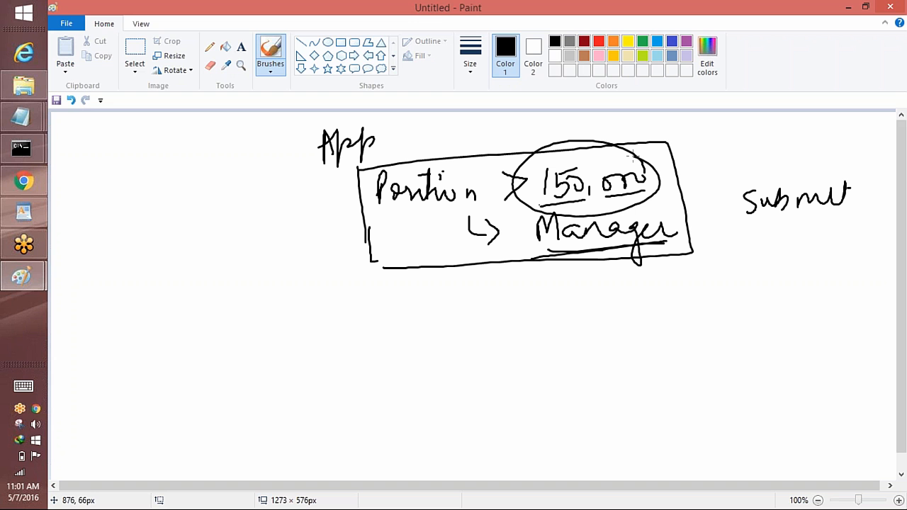
pyautogui.moveTo(543, 210); pyautogui.dragTo(637, 198)
# Add '>500 → A' under Submit, circle 150,000 again, draw divider lines, and minimize Paint.
pyautogui.moveTo(720, 247)
pyautogui.mouseDown()
pyautogui.moveTo(730, 268)
pyautogui.moveTo(812, 248)
pyautogui.moveTo(739, 285)
pyautogui.moveTo(804, 305)
pyautogui.moveTo(798, 315)
pyautogui.mouseUp()
pyautogui.moveTo(814, 318)
pyautogui.mouseDown()
pyautogui.moveTo(815, 293)
pyautogui.moveTo(831, 317)
pyautogui.mouseUp()
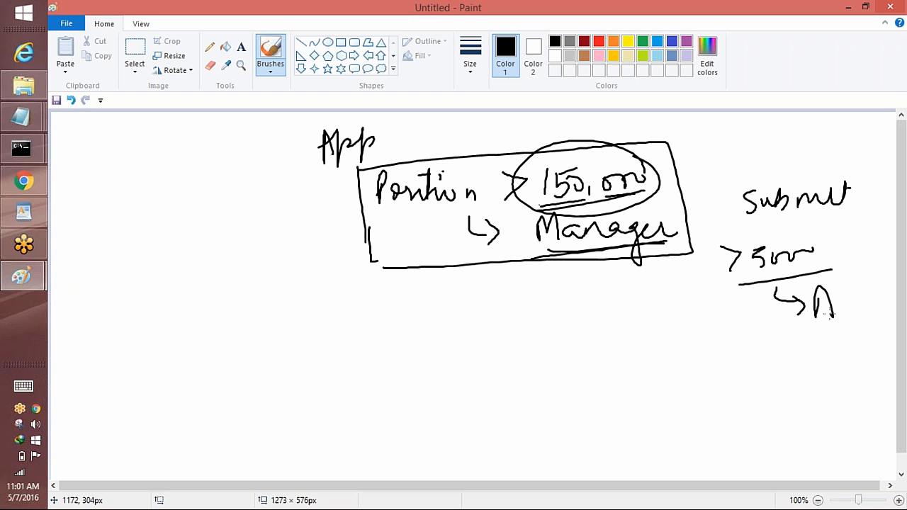
pyautogui.moveTo(642, 159)
pyautogui.mouseDown()
pyautogui.moveTo(546, 144)
pyautogui.moveTo(628, 207)
pyautogui.moveTo(652, 182)
pyautogui.mouseUp()
pyautogui.moveTo(608, 140)
pyautogui.mouseDown()
pyautogui.moveTo(599, 141)
pyautogui.moveTo(636, 191)
pyautogui.mouseUp()
pyautogui.moveTo(574, 285)
pyautogui.mouseDown()
pyautogui.moveTo(575, 320)
pyautogui.moveTo(599, 298)
pyautogui.moveTo(614, 303)
pyautogui.mouseUp()
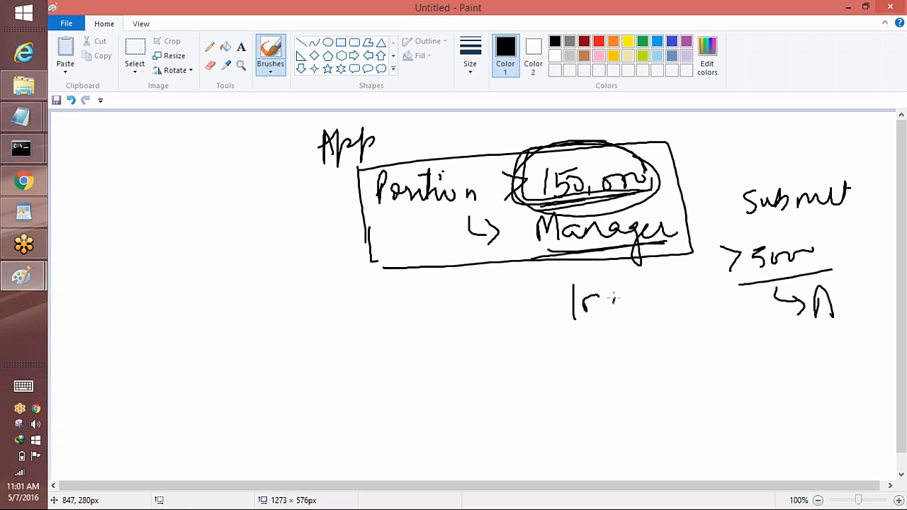
pyautogui.moveTo(528, 148)
pyautogui.mouseDown()
pyautogui.moveTo(527, 276)
pyautogui.moveTo(523, 193)
pyautogui.moveTo(525, 260)
pyautogui.mouseUp()
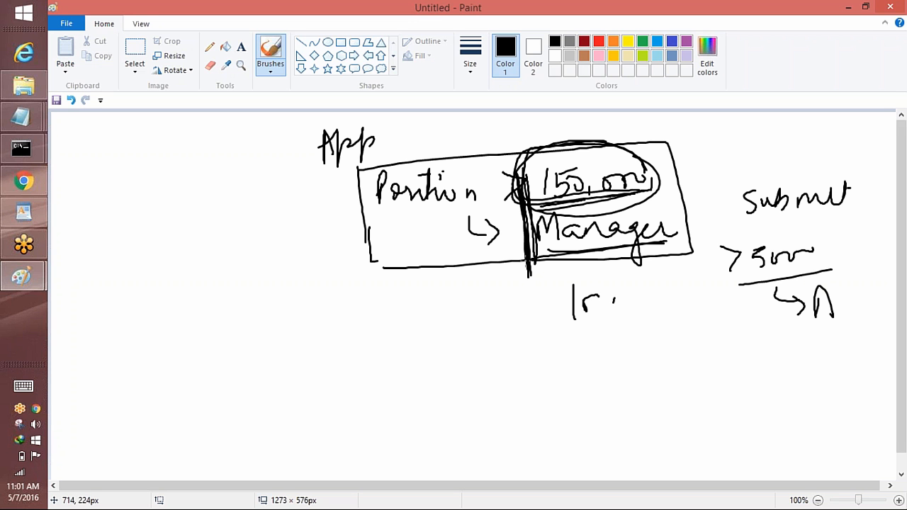
pyautogui.click(848, 7)
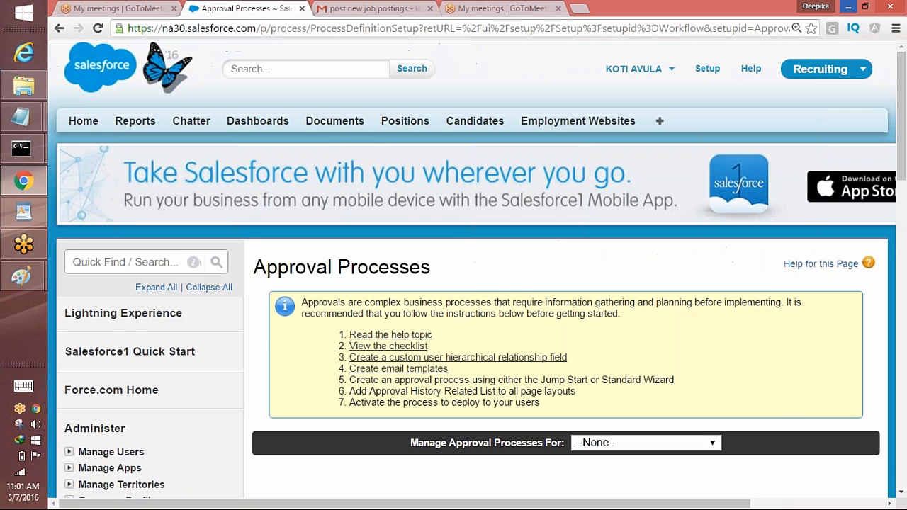
# Search Quick Find for 'approv' and open the Approval Processes page.
pyautogui.click(124, 264)
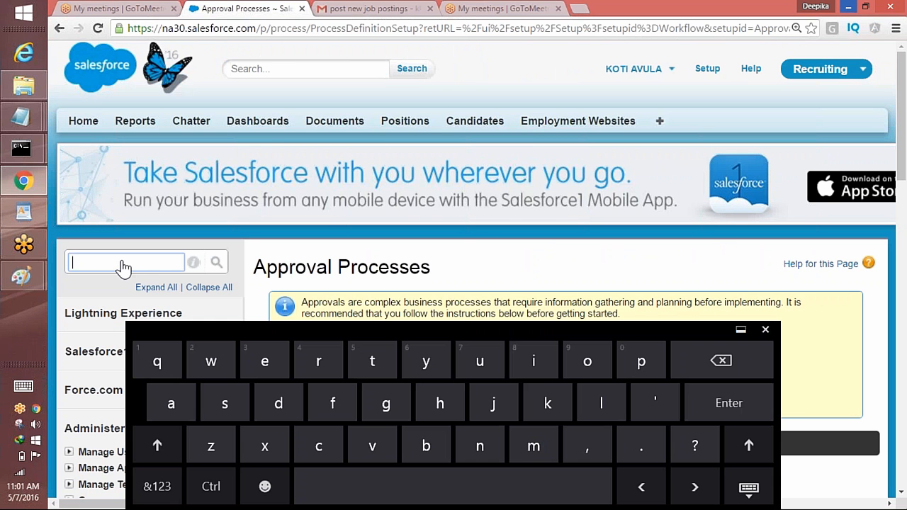
pyautogui.write('app')
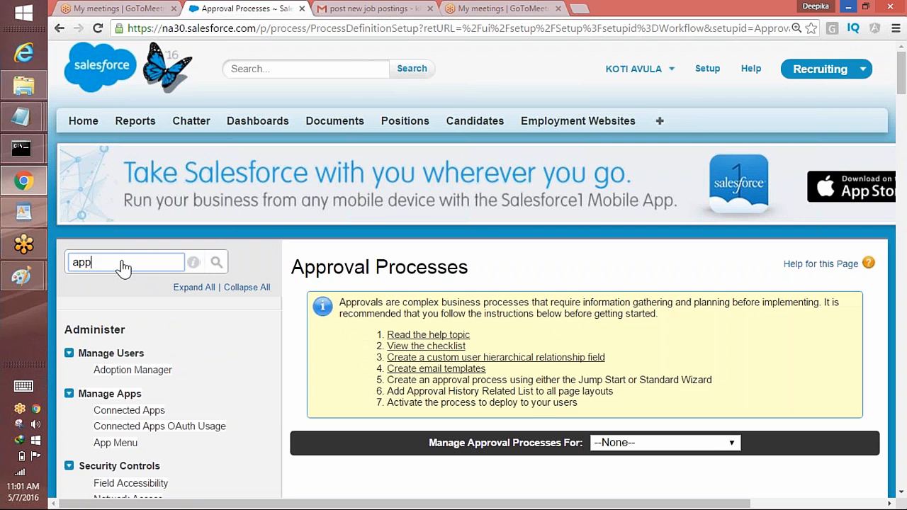
pyautogui.write('rov')
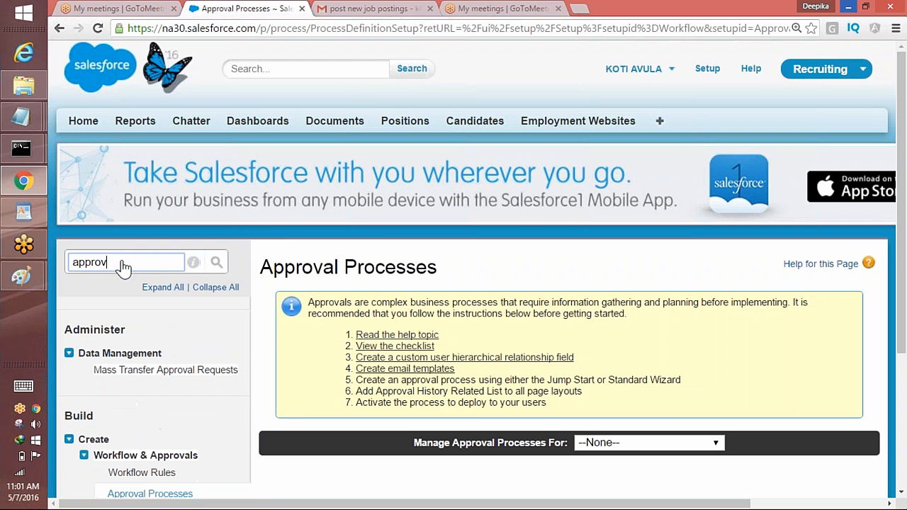
pyautogui.scroll(-3, 192, 290)
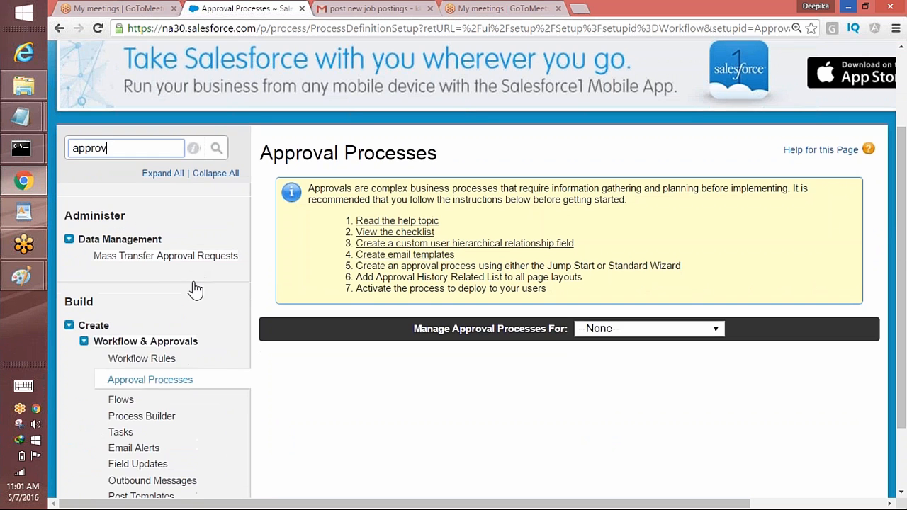
pyautogui.click(175, 389)
# Choose Position as the object and bring up the Create New Approval Process options.
pyautogui.scroll(-2, 557, 344)
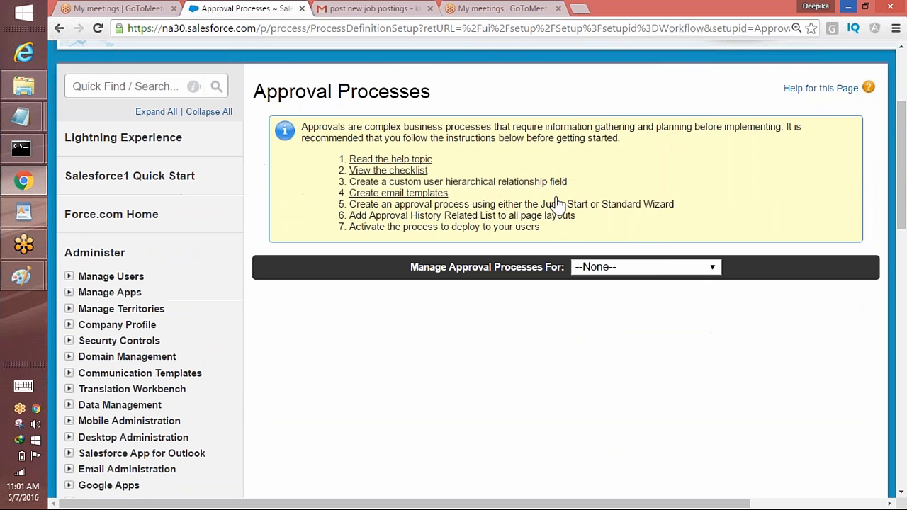
pyautogui.click(639, 269)
pyautogui.moveTo(719, 149); pyautogui.dragTo(720, 244)
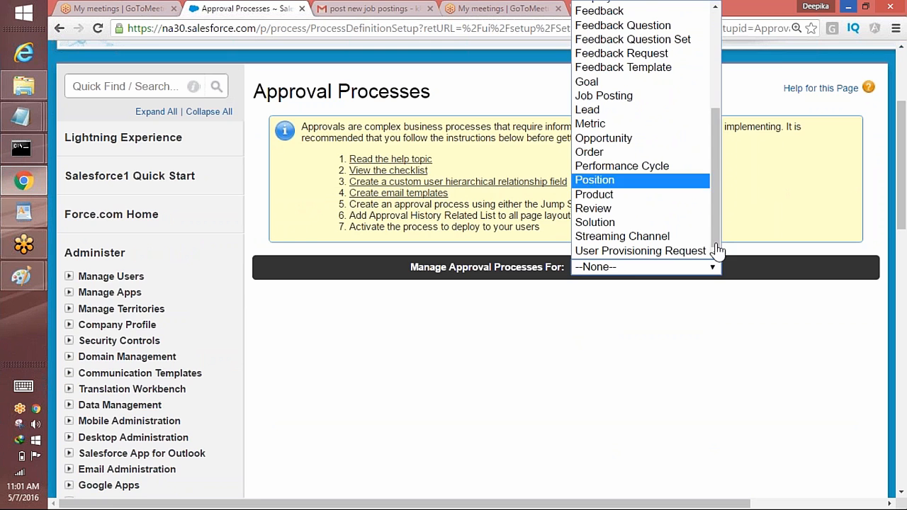
pyautogui.click(601, 182)
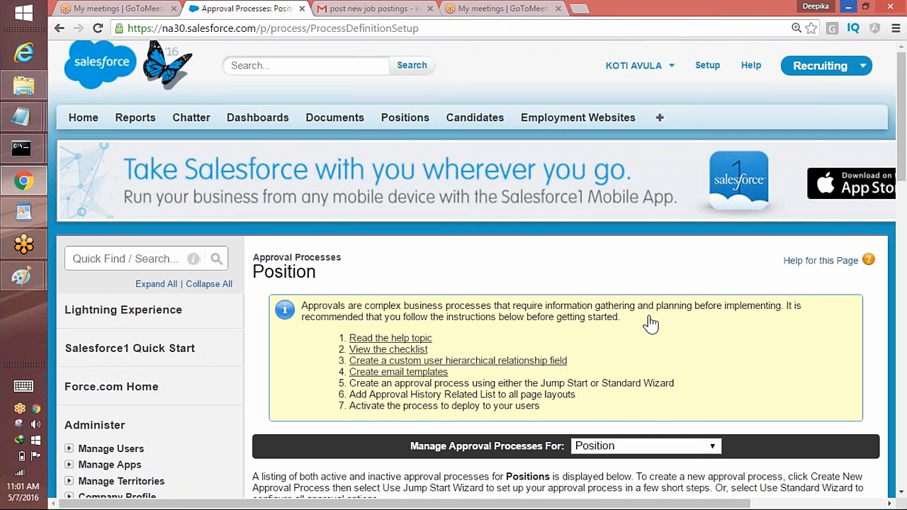
pyautogui.scroll(-4, 543, 381)
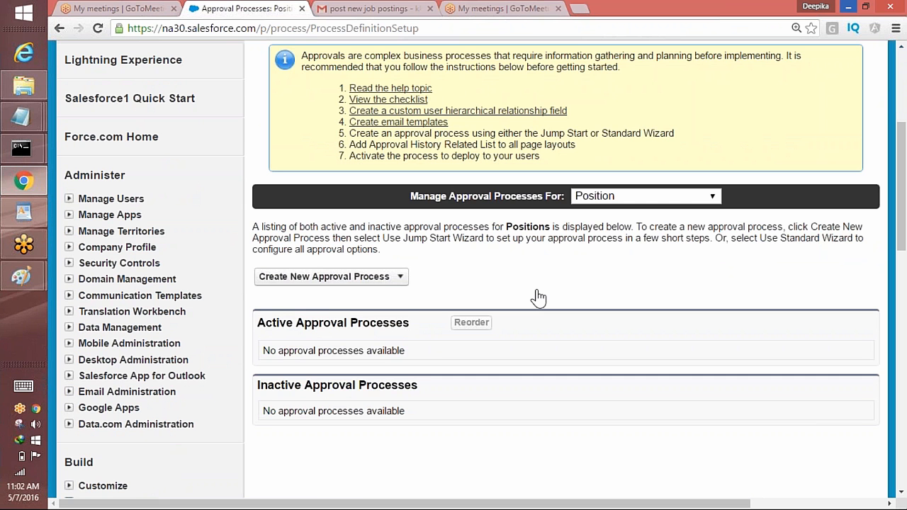
pyautogui.click(367, 279)
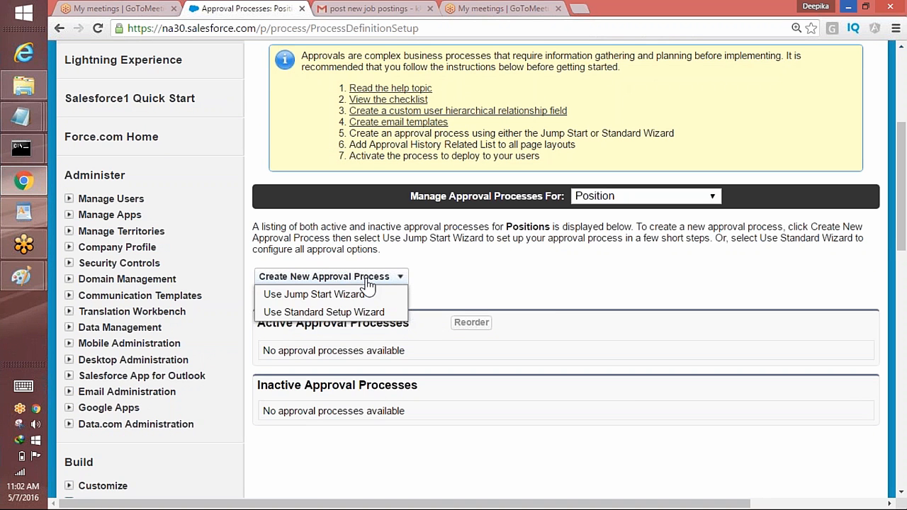
# Launch the Jump Start Wizard and name the process 'approval from' plus the user's first name.
pyautogui.click(352, 297)
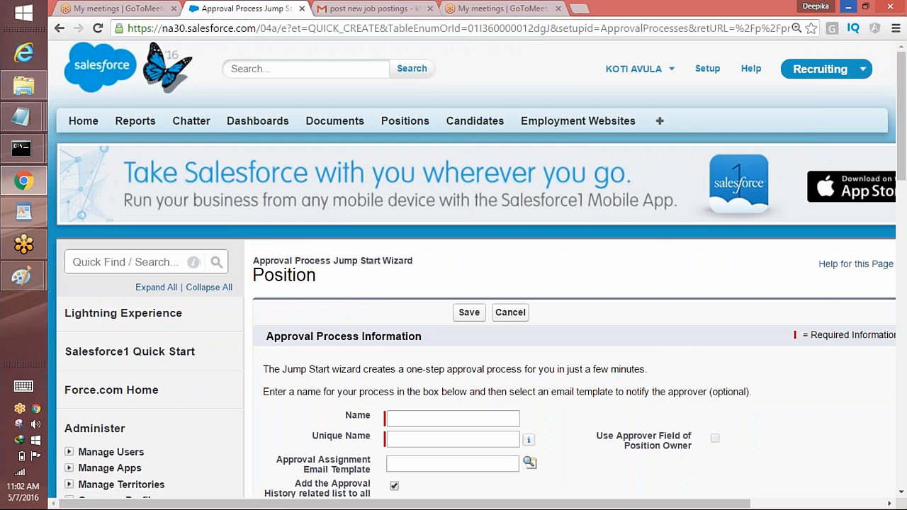
pyautogui.scroll(-2, 653, 162)
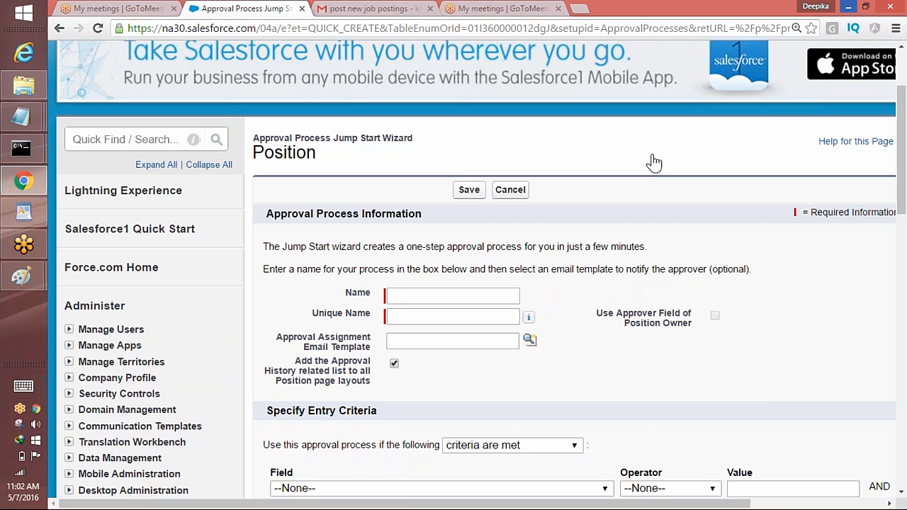
pyautogui.click(402, 299)
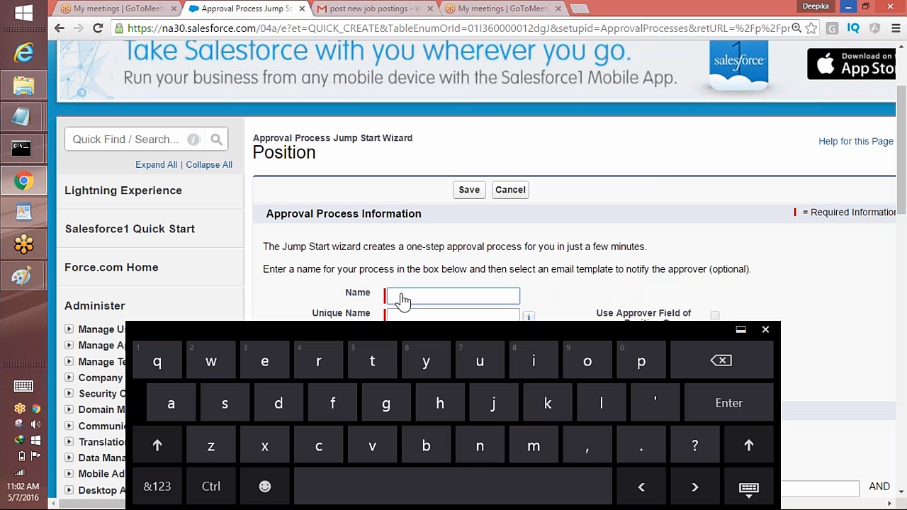
pyautogui.click(447, 299)
pyautogui.write('app')
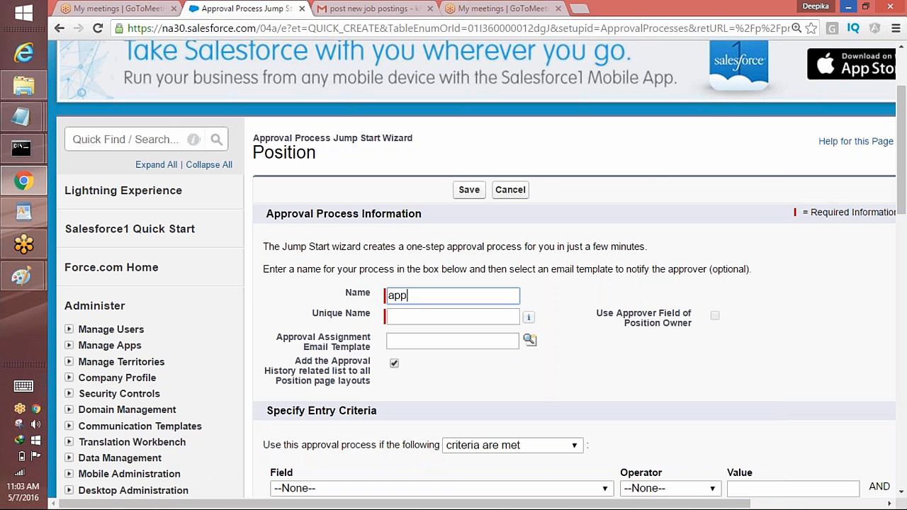
pyautogui.write('roval from deepika')
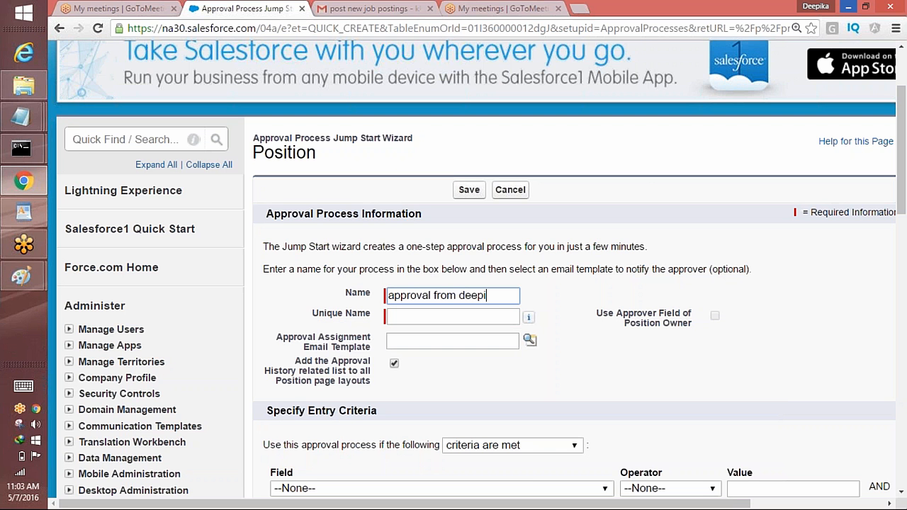
pyautogui.press('Tab')
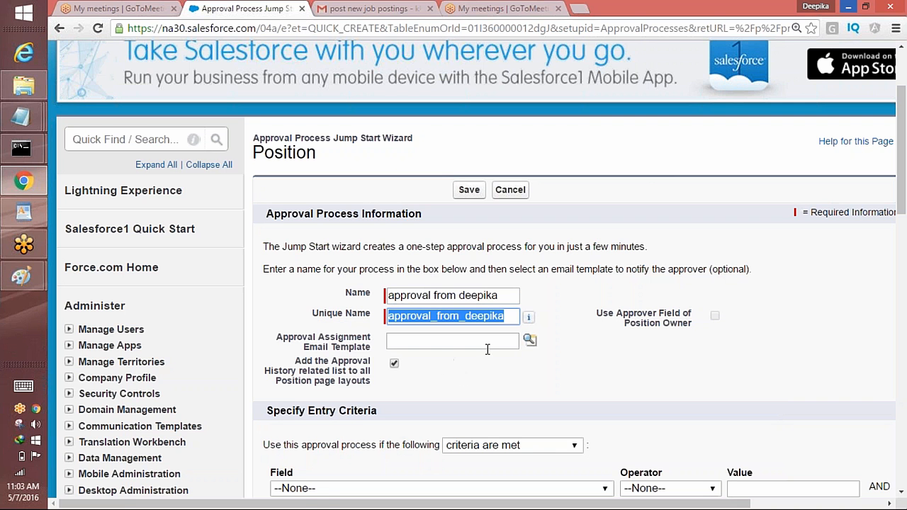
# Pick HTML Recruiting from the Email Templates Lookup as the approval assignment template.
pyautogui.click(530, 342)
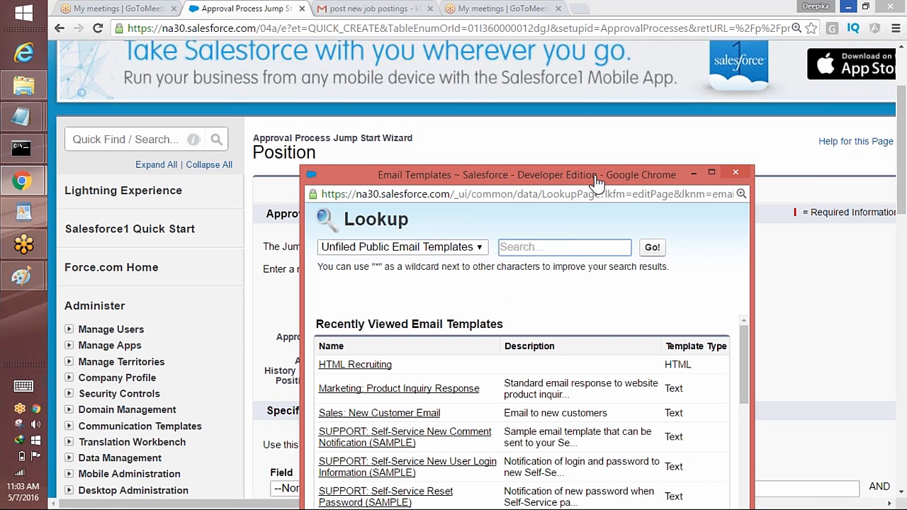
pyautogui.moveTo(597, 183); pyautogui.dragTo(624, 136)
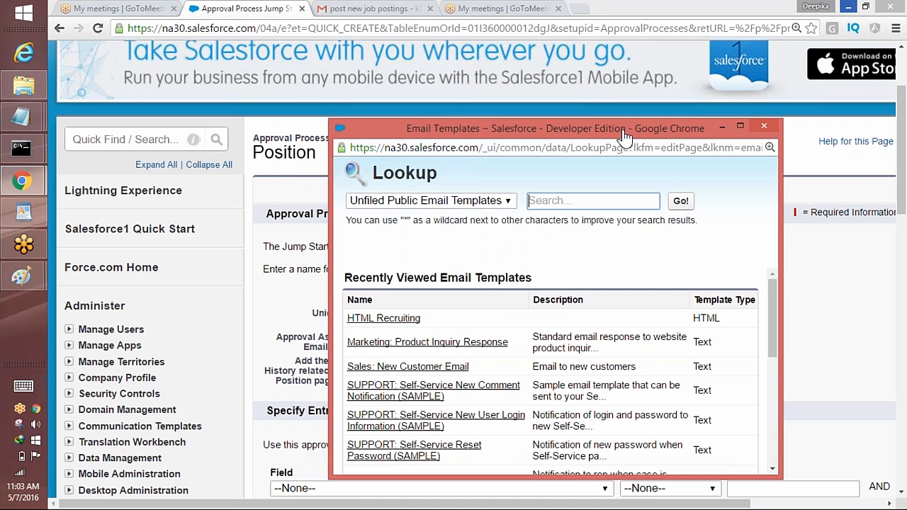
pyautogui.click(397, 318)
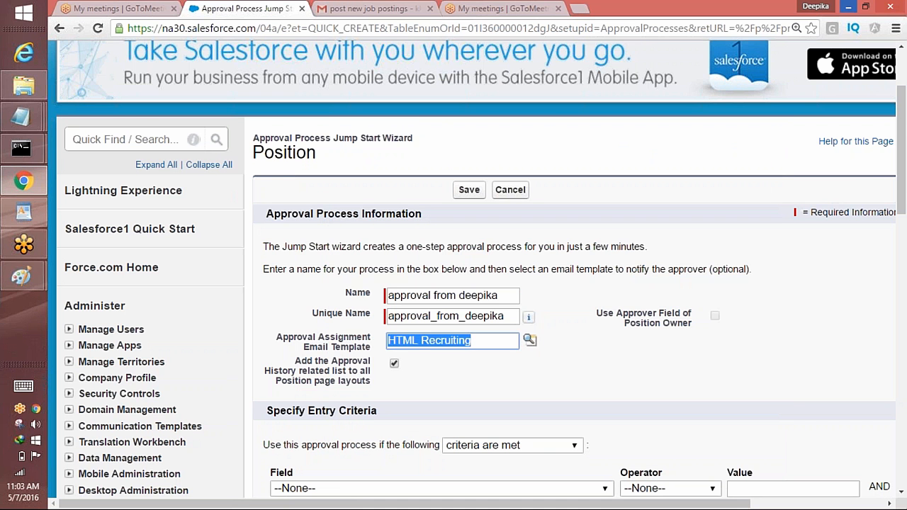
pyautogui.moveTo(902, 186); pyautogui.dragTo(903, 245)
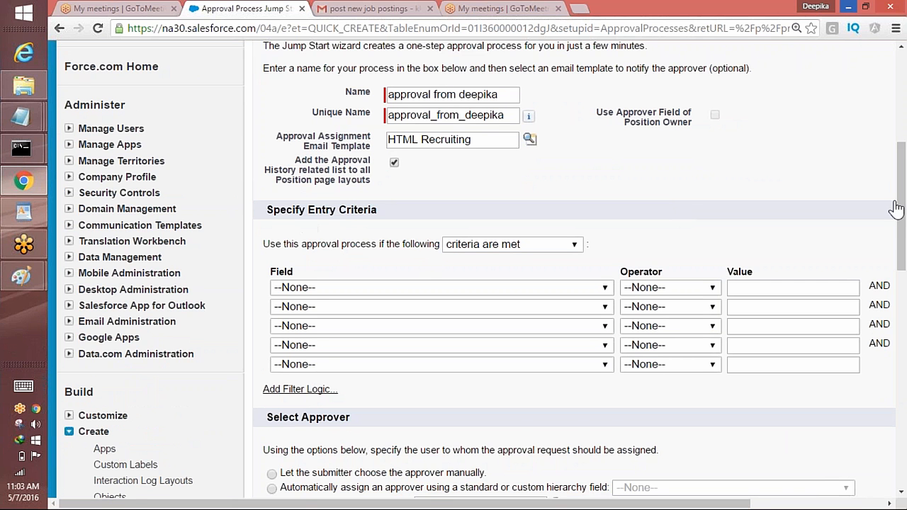
# Add the entry criterion Position: Max Pay greater than 50000.
pyautogui.moveTo(902, 207); pyautogui.dragTo(903, 230)
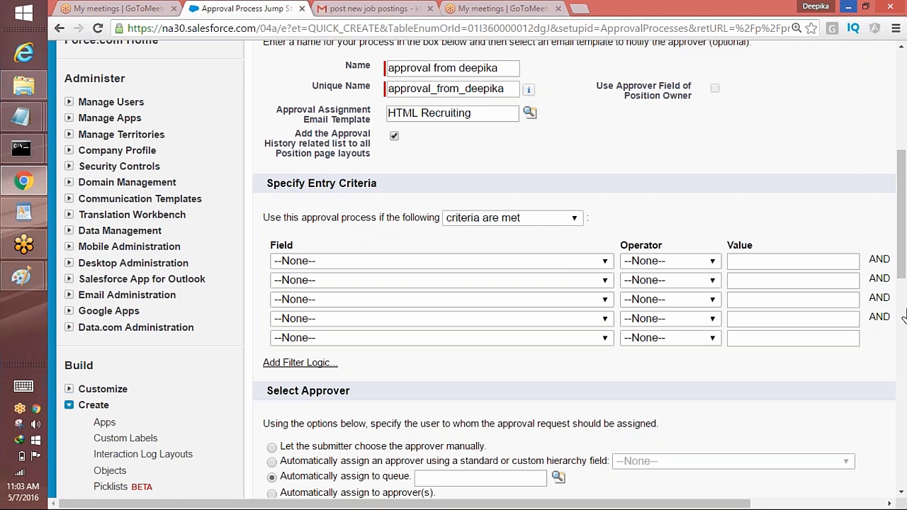
pyautogui.click(556, 261)
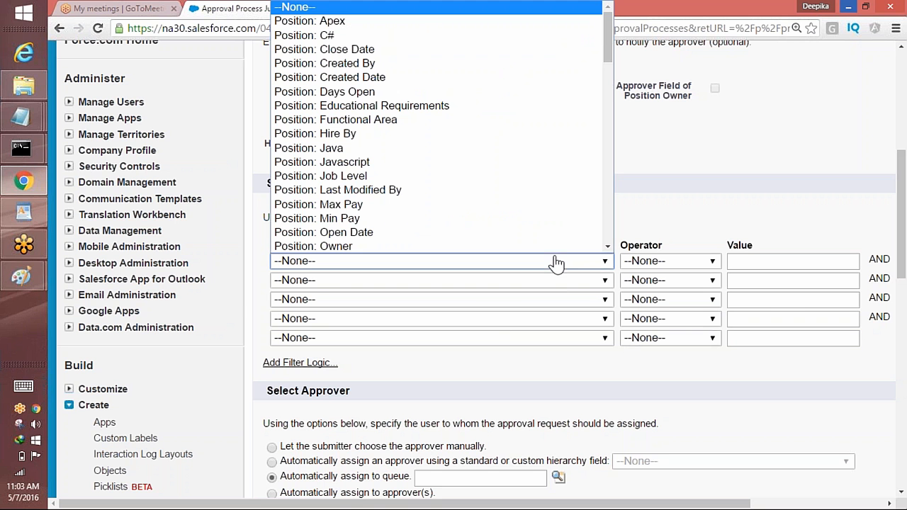
pyautogui.click(422, 206)
pyautogui.click(710, 262)
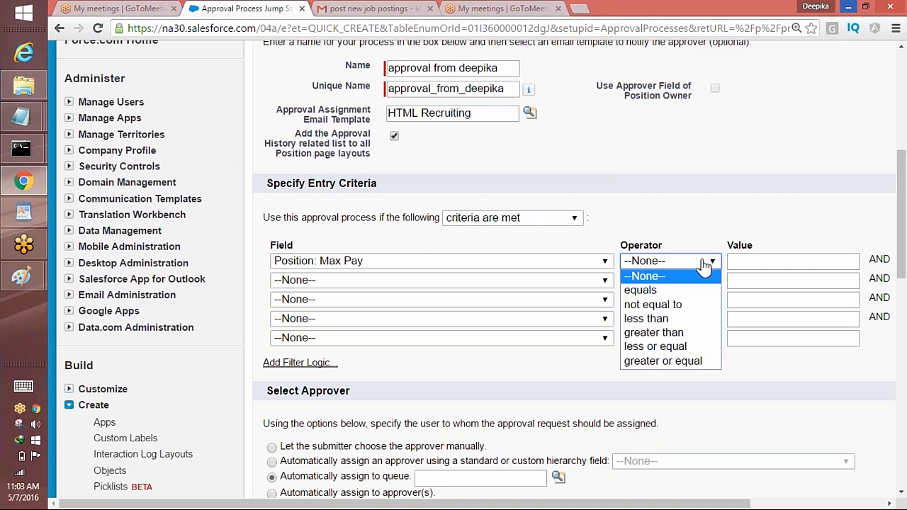
pyautogui.click(659, 333)
pyautogui.click(753, 264)
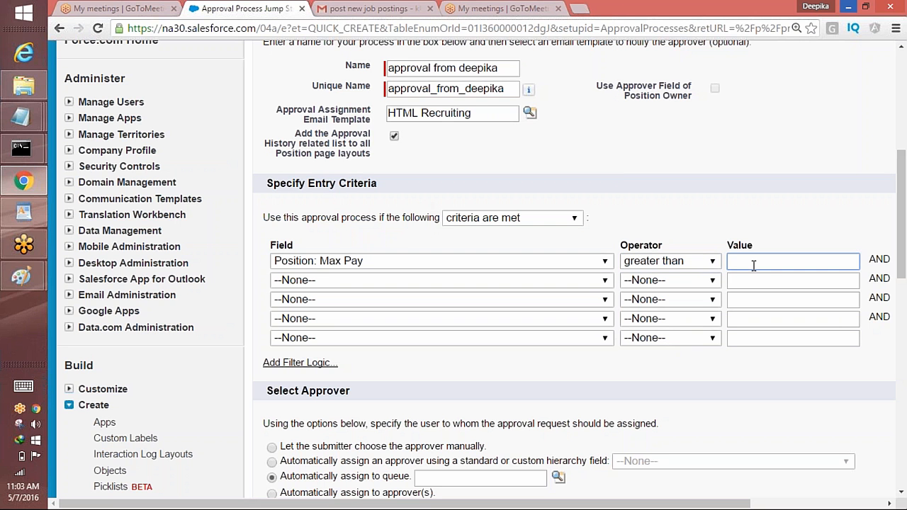
pyautogui.write('50000')
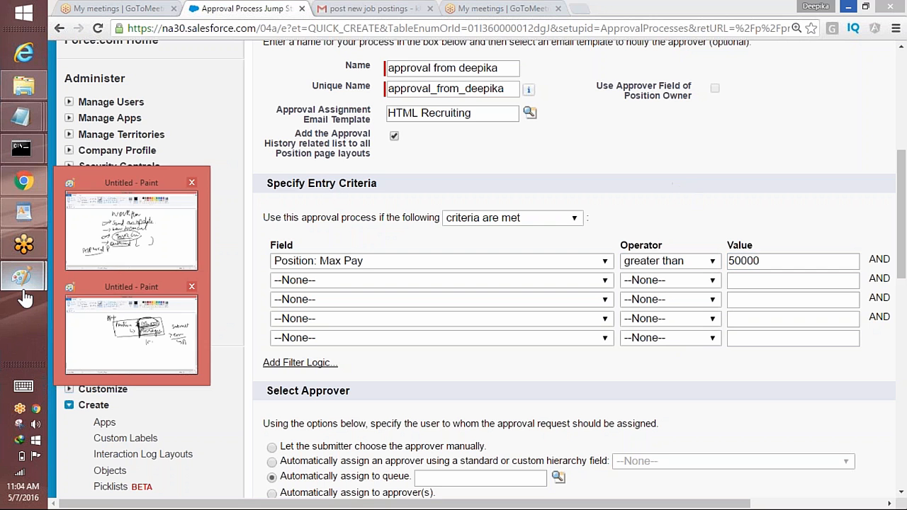
# Back in Paint, handwrite the '100 R' and '20 → amount' rows below the Position box.
pyautogui.moveTo(21, 277)
pyautogui.click(124, 284)
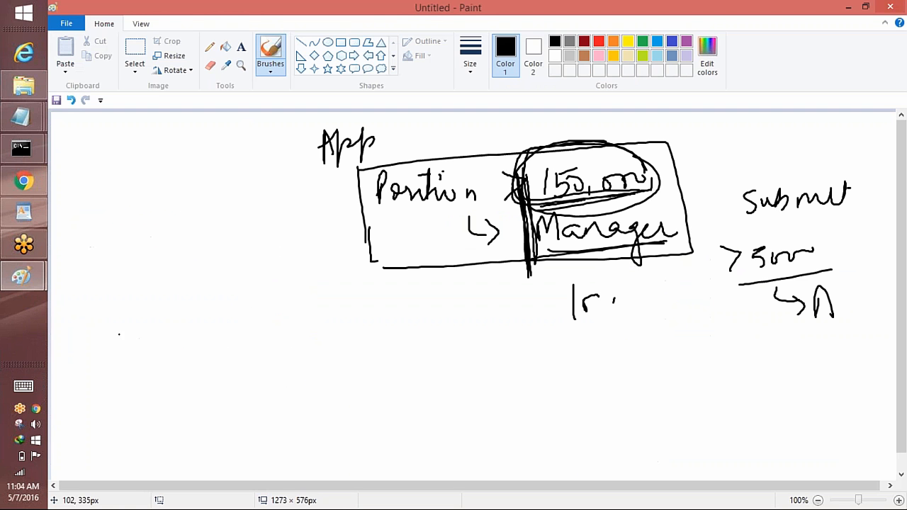
pyautogui.moveTo(286, 295)
pyautogui.mouseDown()
pyautogui.moveTo(288, 327)
pyautogui.moveTo(317, 296)
pyautogui.moveTo(344, 316)
pyautogui.mouseUp()
pyautogui.moveTo(342, 284); pyautogui.dragTo(369, 306)
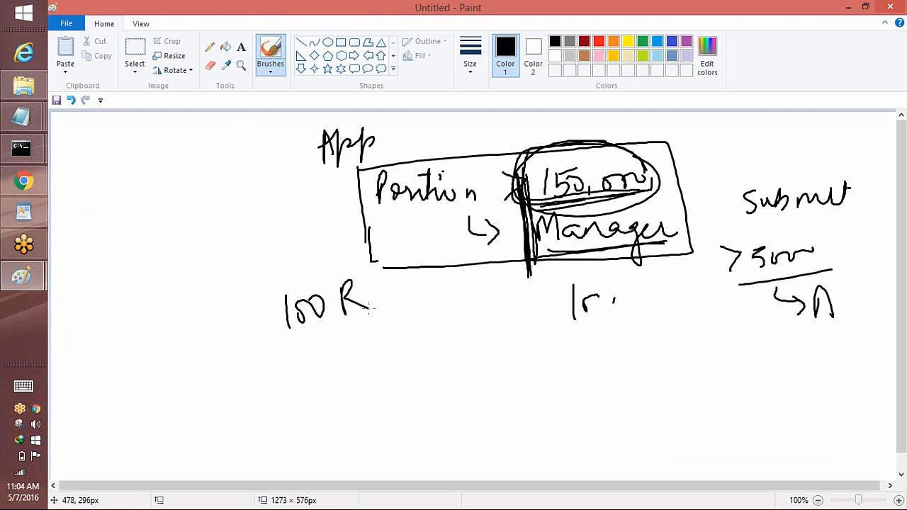
pyautogui.moveTo(271, 362)
pyautogui.mouseDown()
pyautogui.moveTo(290, 379)
pyautogui.moveTo(310, 356)
pyautogui.mouseUp()
pyautogui.moveTo(330, 358); pyautogui.dragTo(362, 340)
pyautogui.moveTo(348, 343); pyautogui.dragTo(355, 352)
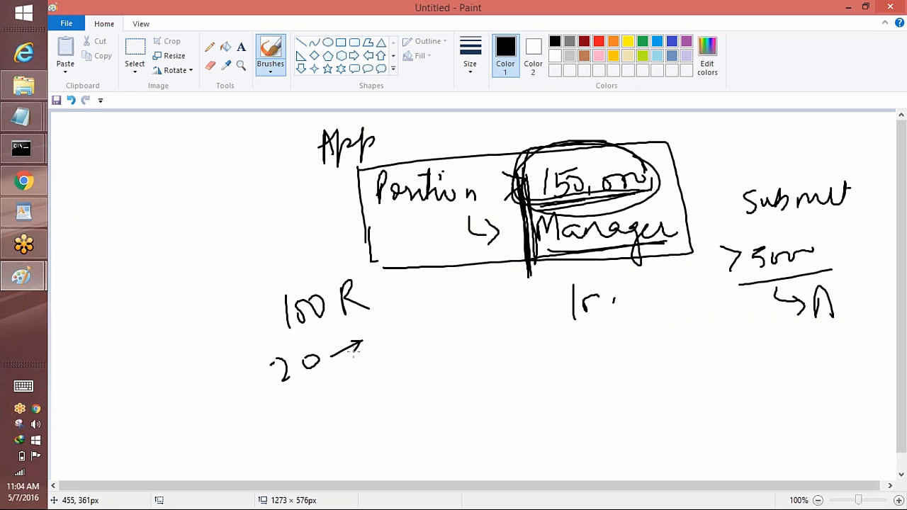
pyautogui.moveTo(384, 326); pyautogui.dragTo(394, 343)
pyautogui.moveTo(421, 310)
pyautogui.mouseDown()
pyautogui.moveTo(416, 341)
pyautogui.moveTo(404, 312)
pyautogui.moveTo(494, 298)
pyautogui.moveTo(487, 283)
pyautogui.mouseUp()
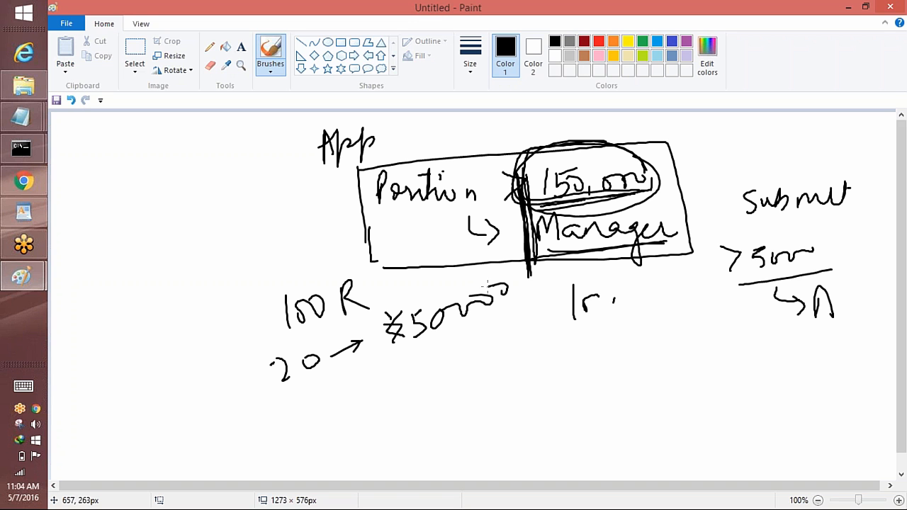
# Write the '30 – 50,000' and '50 – 100,000' rows and label them Entry.
pyautogui.moveTo(283, 402); pyautogui.dragTo(287, 422)
pyautogui.moveTo(330, 398)
pyautogui.mouseDown()
pyautogui.moveTo(318, 405)
pyautogui.moveTo(333, 397)
pyautogui.mouseUp()
pyautogui.moveTo(340, 394)
pyautogui.mouseDown()
pyautogui.moveTo(367, 379)
pyautogui.moveTo(405, 378)
pyautogui.mouseUp()
pyautogui.moveTo(432, 346)
pyautogui.mouseDown()
pyautogui.moveTo(429, 370)
pyautogui.moveTo(450, 351)
pyautogui.moveTo(462, 361)
pyautogui.moveTo(501, 342)
pyautogui.moveTo(503, 320)
pyautogui.mouseUp()
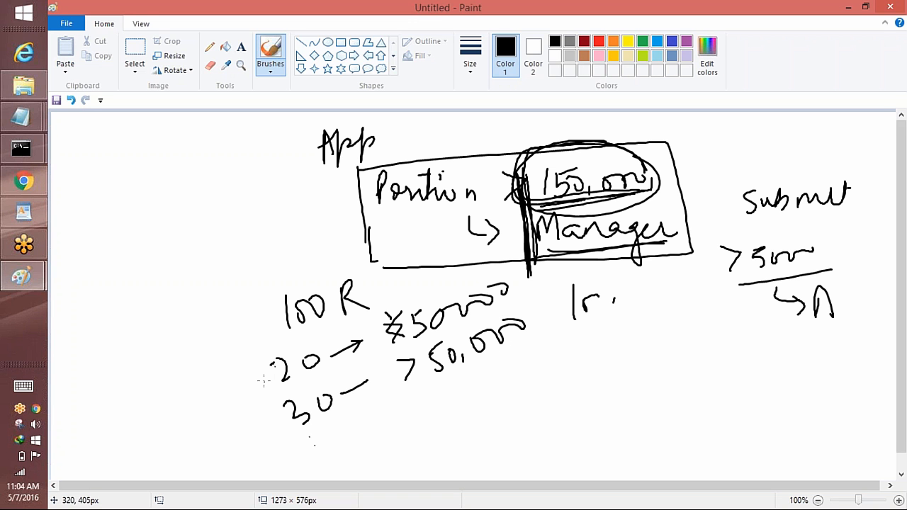
pyautogui.moveTo(339, 434)
pyautogui.mouseDown()
pyautogui.moveTo(333, 457)
pyautogui.moveTo(407, 418)
pyautogui.mouseUp()
pyautogui.moveTo(416, 406)
pyautogui.mouseDown()
pyautogui.moveTo(425, 405)
pyautogui.moveTo(428, 430)
pyautogui.mouseUp()
pyautogui.moveTo(446, 390)
pyautogui.mouseDown()
pyautogui.moveTo(465, 401)
pyautogui.moveTo(484, 388)
pyautogui.moveTo(499, 400)
pyautogui.mouseUp()
pyautogui.moveTo(504, 394)
pyautogui.mouseDown()
pyautogui.moveTo(517, 371)
pyautogui.moveTo(553, 354)
pyautogui.mouseUp()
pyautogui.moveTo(154, 244)
pyautogui.mouseDown()
pyautogui.moveTo(150, 289)
pyautogui.moveTo(180, 253)
pyautogui.moveTo(224, 276)
pyautogui.mouseUp()
pyautogui.moveTo(210, 247); pyautogui.dragTo(224, 263)
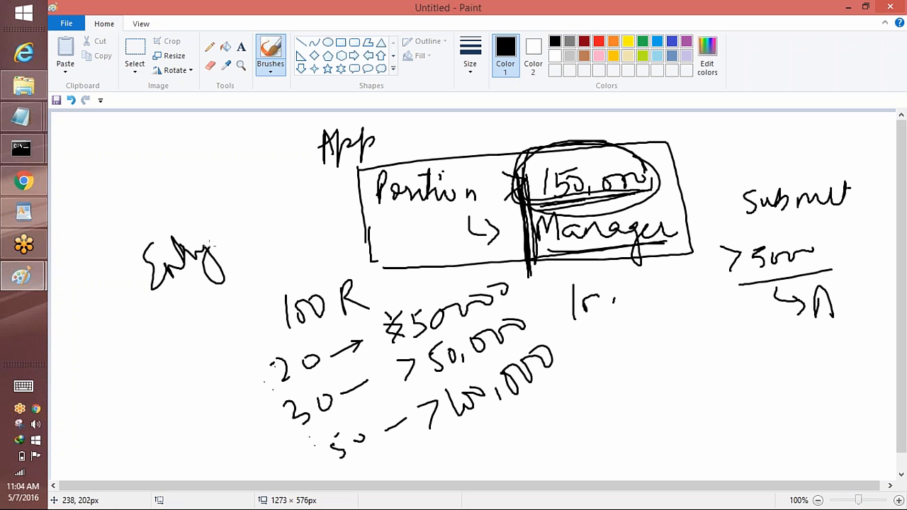
# Write a less-than 50,000 note and a second amount on the right side.
pyautogui.moveTo(658, 341)
pyautogui.mouseDown()
pyautogui.moveTo(634, 358)
pyautogui.moveTo(660, 364)
pyautogui.mouseUp()
pyautogui.moveTo(671, 337)
pyautogui.mouseDown()
pyautogui.moveTo(686, 335)
pyautogui.moveTo(679, 359)
pyautogui.moveTo(701, 360)
pyautogui.mouseUp()
pyautogui.moveTo(712, 353)
pyautogui.mouseDown()
pyautogui.moveTo(709, 364)
pyautogui.moveTo(720, 360)
pyautogui.mouseUp()
pyautogui.moveTo(635, 397)
pyautogui.mouseDown()
pyautogui.moveTo(664, 395)
pyautogui.moveTo(653, 427)
pyautogui.mouseUp()
pyautogui.moveTo(679, 392); pyautogui.dragTo(682, 415)
pyautogui.moveTo(696, 394)
pyautogui.mouseDown()
pyautogui.moveTo(726, 397)
pyautogui.moveTo(736, 379)
pyautogui.mouseUp()
pyautogui.moveTo(733, 383); pyautogui.dragTo(749, 375)
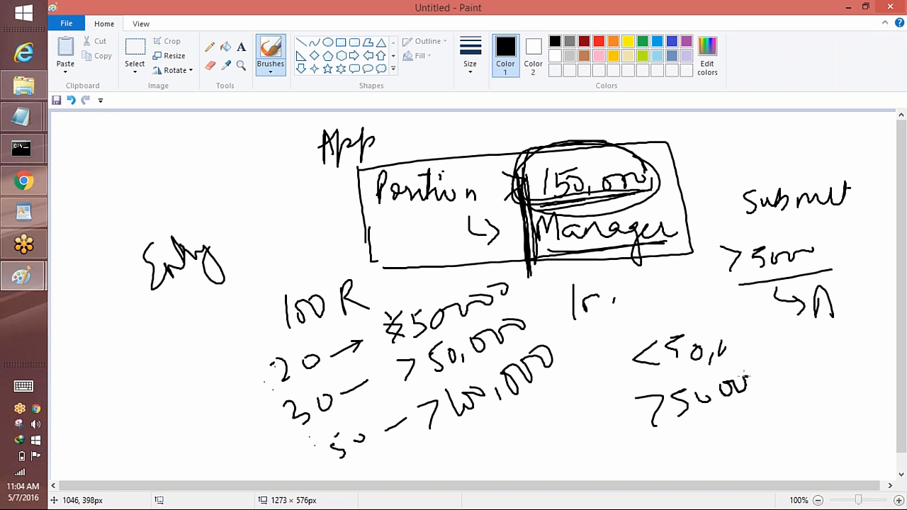
# Underline, box and circle the tier rows with linking strokes.
pyautogui.moveTo(508, 305); pyautogui.dragTo(479, 310)
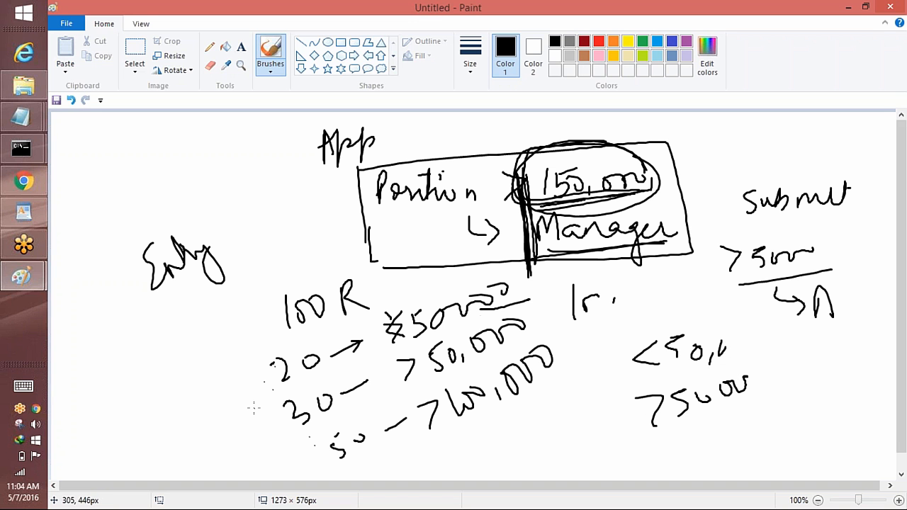
pyautogui.moveTo(268, 409)
pyautogui.mouseDown()
pyautogui.moveTo(298, 461)
pyautogui.moveTo(525, 321)
pyautogui.moveTo(373, 461)
pyautogui.moveTo(323, 474)
pyautogui.mouseUp()
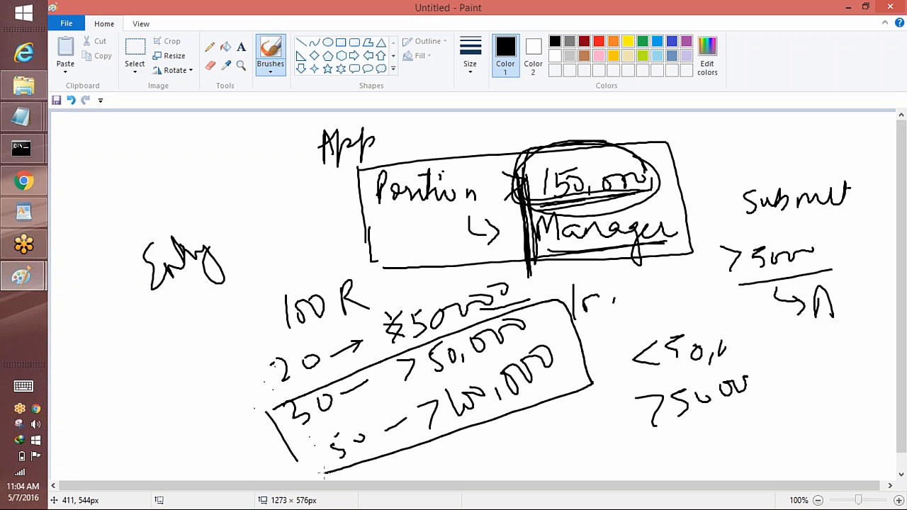
pyautogui.moveTo(277, 413)
pyautogui.mouseDown()
pyautogui.moveTo(304, 476)
pyautogui.moveTo(539, 310)
pyautogui.moveTo(310, 468)
pyautogui.mouseUp()
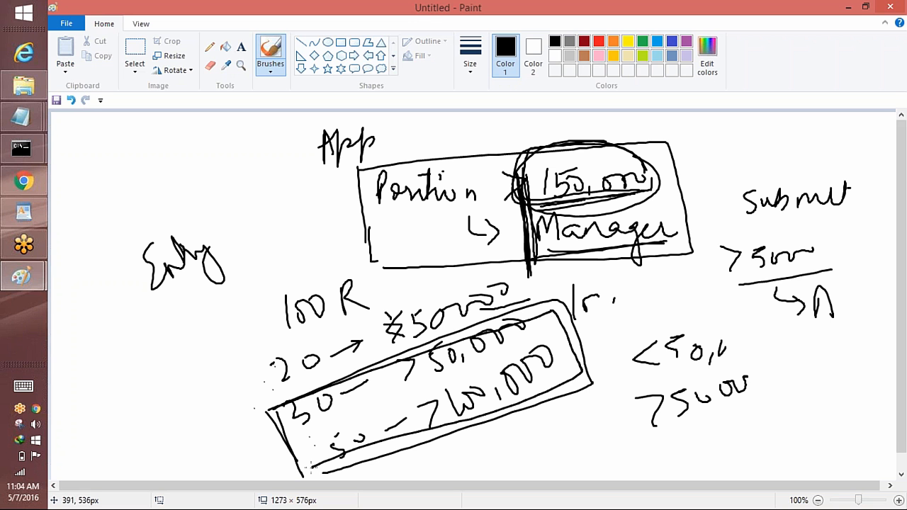
pyautogui.moveTo(289, 398); pyautogui.dragTo(391, 364)
pyautogui.moveTo(460, 331); pyautogui.dragTo(327, 378)
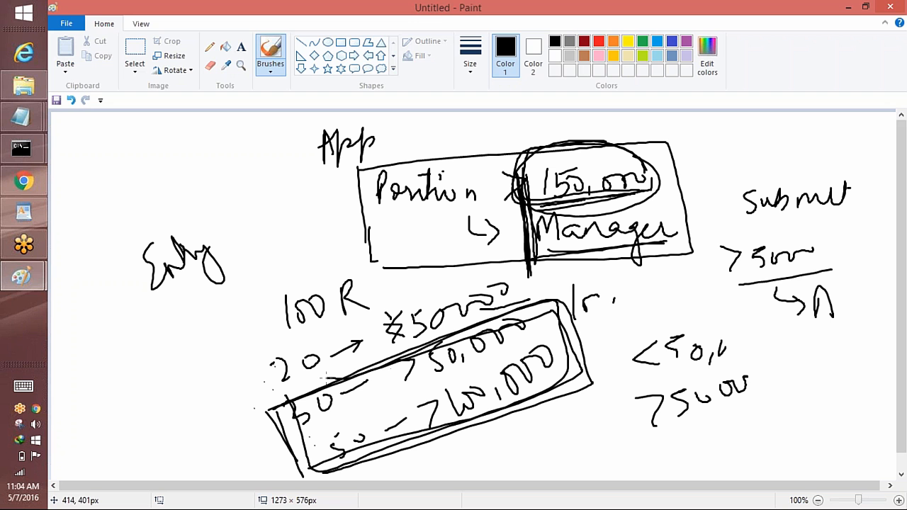
pyautogui.moveTo(531, 283)
pyautogui.mouseDown()
pyautogui.moveTo(356, 302)
pyautogui.moveTo(504, 300)
pyautogui.moveTo(434, 319)
pyautogui.mouseUp()
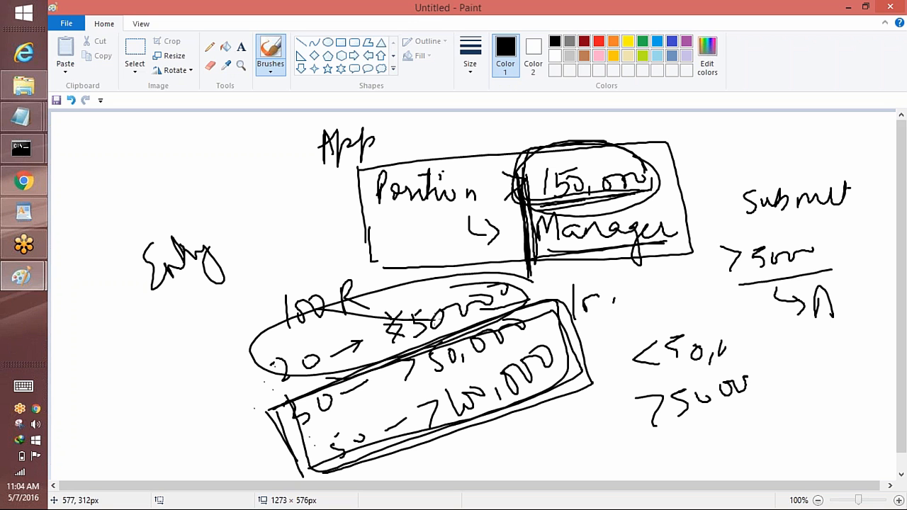
pyautogui.moveTo(414, 282); pyautogui.dragTo(319, 369)
pyautogui.moveTo(317, 320)
pyautogui.mouseDown()
pyautogui.moveTo(415, 329)
pyautogui.moveTo(349, 341)
pyautogui.mouseUp()
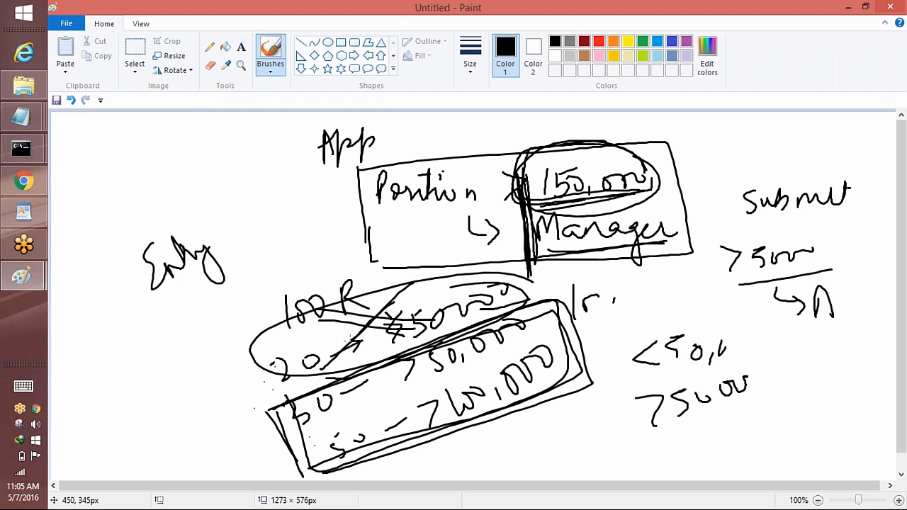
pyautogui.click(66, 23)
# Start a new unsaved canvas and write 'Entry' with an underlined '>50,000'.
pyautogui.click(81, 44)
pyautogui.click(501, 261)
pyautogui.moveTo(400, 144)
pyautogui.mouseDown()
pyautogui.moveTo(412, 139)
pyautogui.moveTo(438, 167)
pyautogui.moveTo(467, 163)
pyautogui.mouseUp()
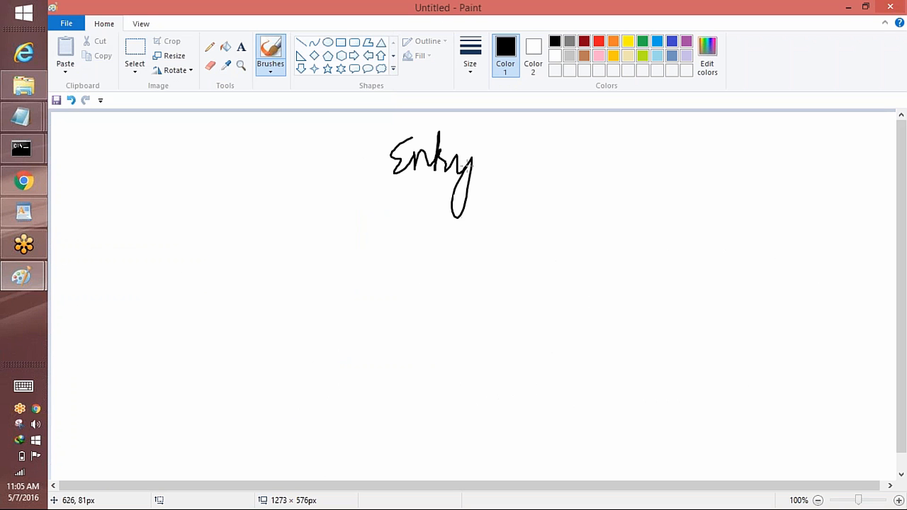
pyautogui.moveTo(429, 138); pyautogui.dragTo(450, 134)
pyautogui.moveTo(627, 170); pyautogui.dragTo(633, 189)
pyautogui.moveTo(682, 168)
pyautogui.mouseDown()
pyautogui.moveTo(662, 186)
pyautogui.moveTo(676, 201)
pyautogui.moveTo(703, 173)
pyautogui.moveTo(713, 193)
pyautogui.moveTo(744, 176)
pyautogui.mouseUp()
pyautogui.moveTo(756, 174)
pyautogui.mouseDown()
pyautogui.moveTo(762, 185)
pyautogui.moveTo(778, 172)
pyautogui.mouseUp()
pyautogui.moveTo(605, 211)
pyautogui.mouseDown()
pyautogui.moveTo(782, 190)
pyautogui.moveTo(790, 188)
pyautogui.moveTo(785, 170)
pyautogui.mouseUp()
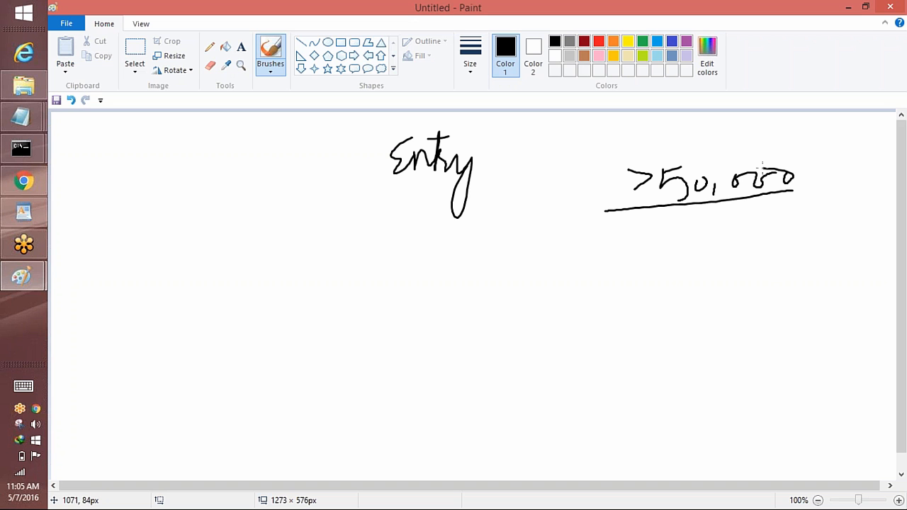
# Write and circle 80,000, add 1200 and an arrow, then switch back to Salesforce.
pyautogui.moveTo(604, 241)
pyautogui.mouseDown()
pyautogui.moveTo(595, 250)
pyautogui.moveTo(612, 253)
pyautogui.mouseUp()
pyautogui.moveTo(620, 261)
pyautogui.mouseDown()
pyautogui.moveTo(618, 269)
pyautogui.moveTo(637, 258)
pyautogui.mouseUp()
pyautogui.moveTo(646, 255)
pyautogui.mouseDown()
pyautogui.moveTo(680, 242)
pyautogui.moveTo(677, 251)
pyautogui.mouseUp()
pyautogui.moveTo(583, 285); pyautogui.dragTo(659, 270)
pyautogui.moveTo(700, 248)
pyautogui.mouseDown()
pyautogui.moveTo(729, 246)
pyautogui.moveTo(712, 259)
pyautogui.mouseUp()
pyautogui.moveTo(592, 312)
pyautogui.mouseDown()
pyautogui.moveTo(594, 338)
pyautogui.moveTo(658, 303)
pyautogui.moveTo(676, 306)
pyautogui.mouseUp()
pyautogui.moveTo(471, 293)
pyautogui.mouseDown()
pyautogui.moveTo(472, 320)
pyautogui.moveTo(517, 298)
pyautogui.moveTo(560, 292)
pyautogui.mouseUp()
pyautogui.moveTo(659, 226)
pyautogui.mouseDown()
pyautogui.moveTo(636, 279)
pyautogui.moveTo(651, 236)
pyautogui.moveTo(776, 211)
pyautogui.moveTo(767, 224)
pyautogui.mouseUp()
pyautogui.moveTo(791, 213); pyautogui.dragTo(870, 191)
pyautogui.hotkey('alt', 'Tab')
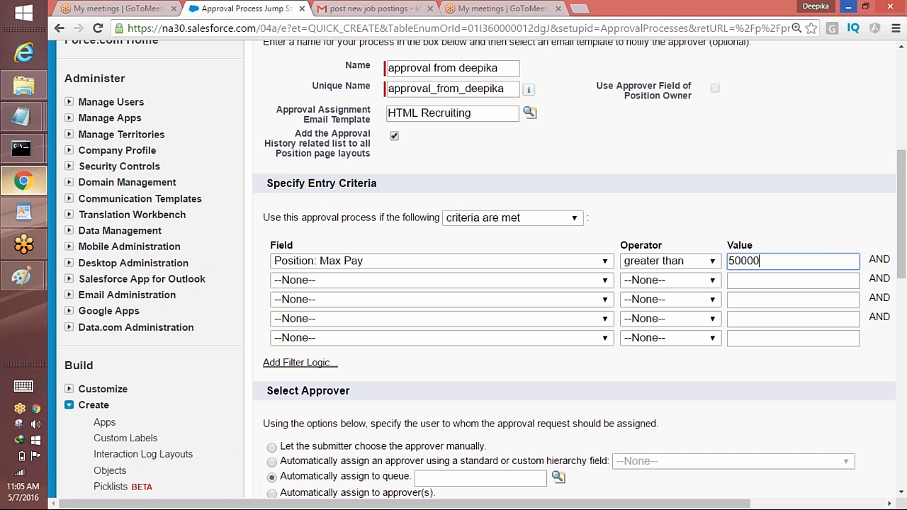
pyautogui.scroll(-1, 764, 331)
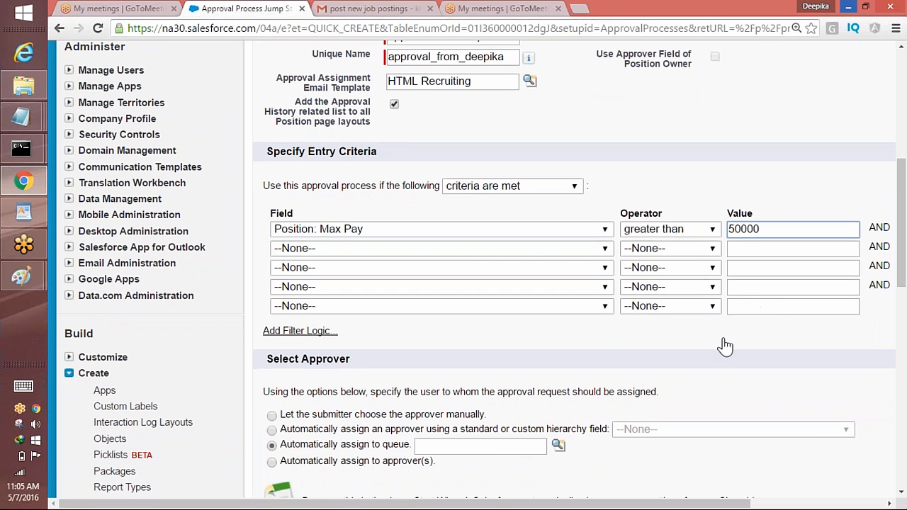
pyautogui.scroll(-1, 724, 346)
pyautogui.scroll(-2, 716, 326)
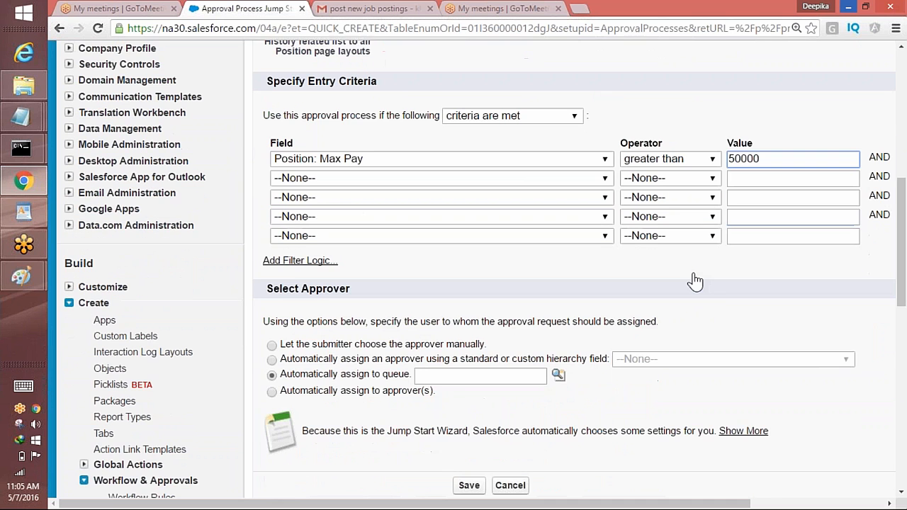
pyautogui.scroll(-1, 691, 281)
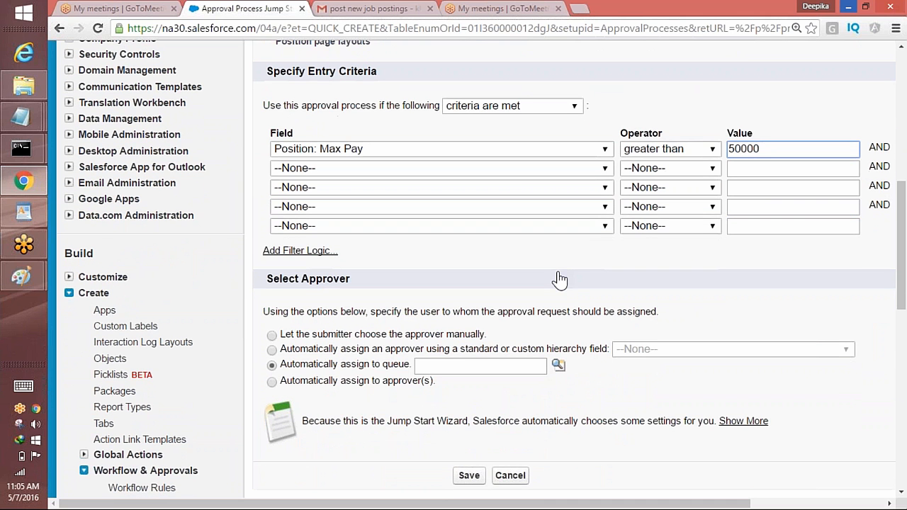
pyautogui.scroll(2, 739, 310)
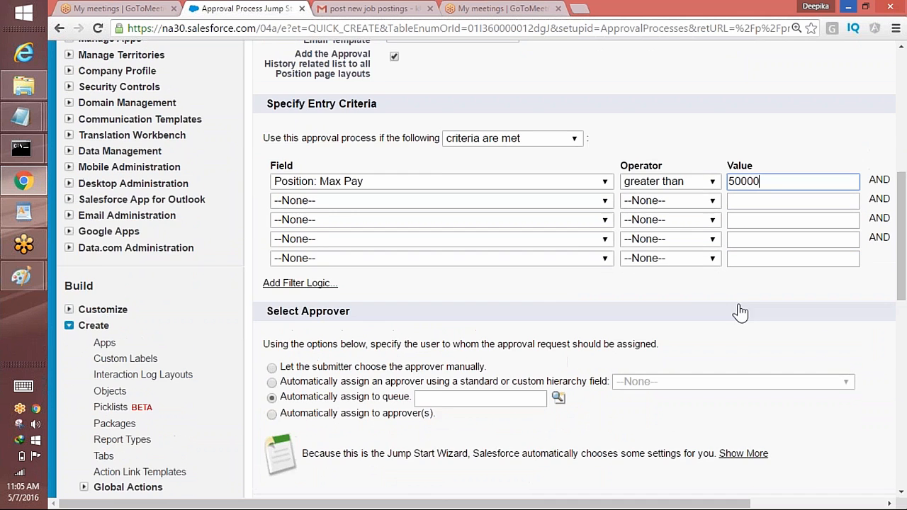
pyautogui.scroll(-3, 742, 363)
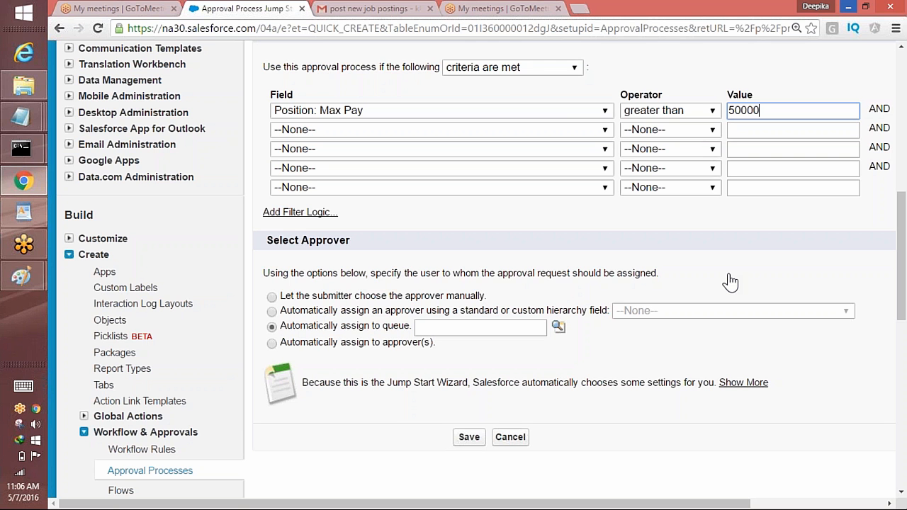
pyautogui.scroll(-1, 461, 318)
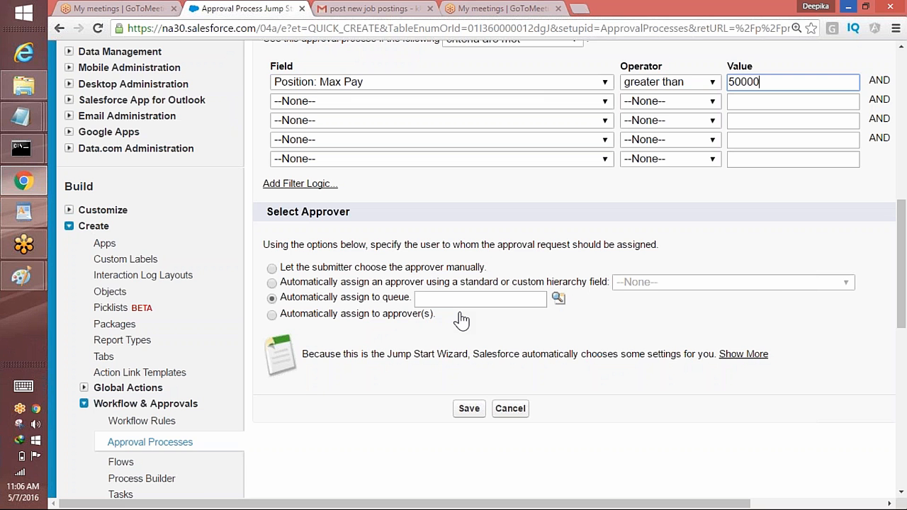
# Close the empty queue lookup and, after trying other options, select 'Automatically assign to approver(s)'.
pyautogui.click(559, 298)
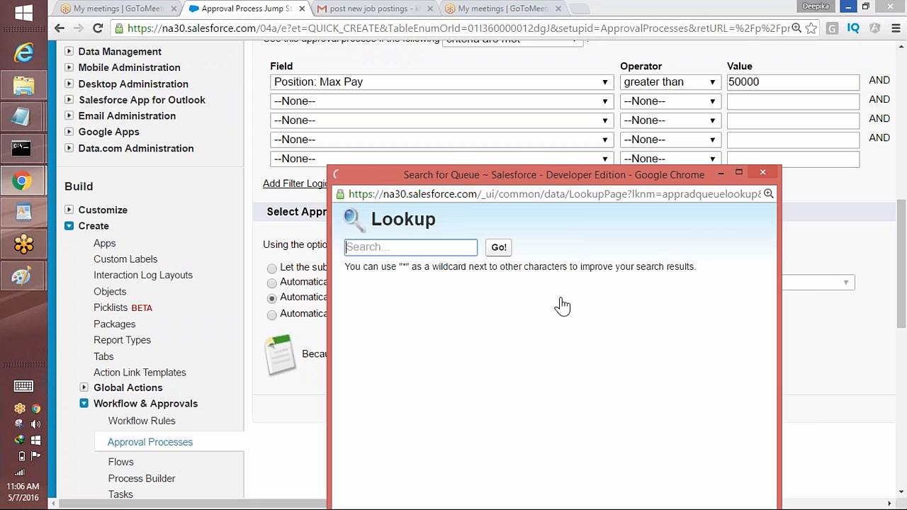
pyautogui.click(762, 172)
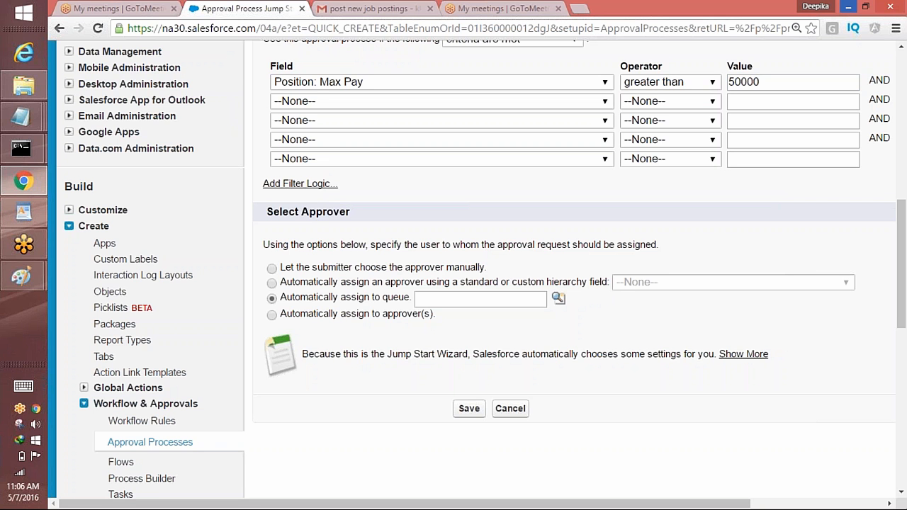
pyautogui.click(271, 315)
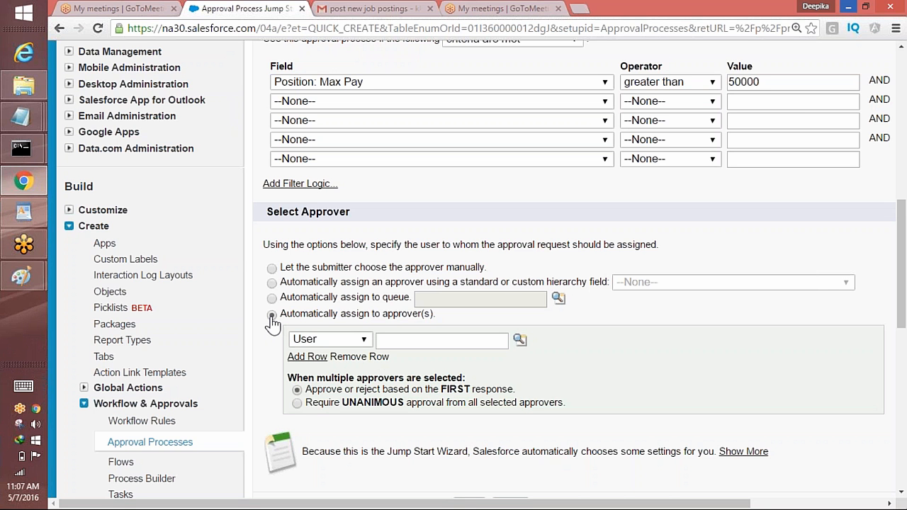
pyautogui.click(272, 269)
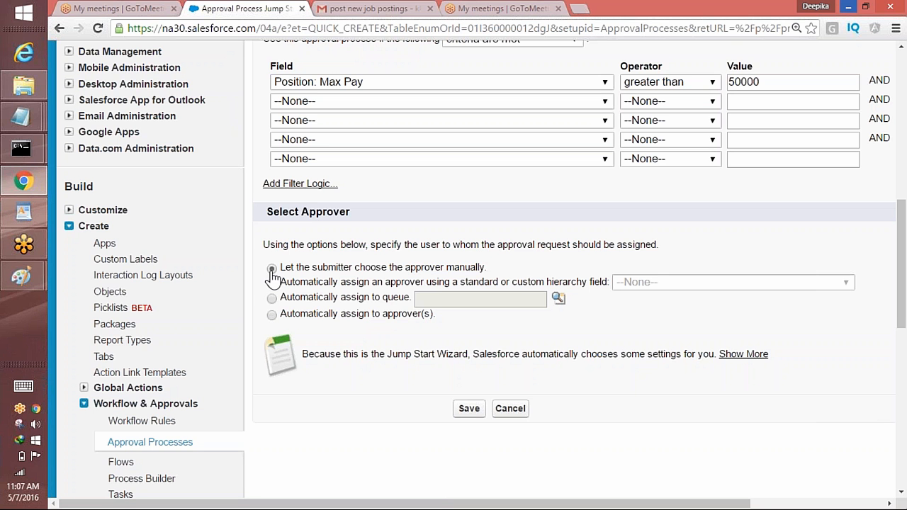
pyautogui.click(273, 283)
pyautogui.click(669, 284)
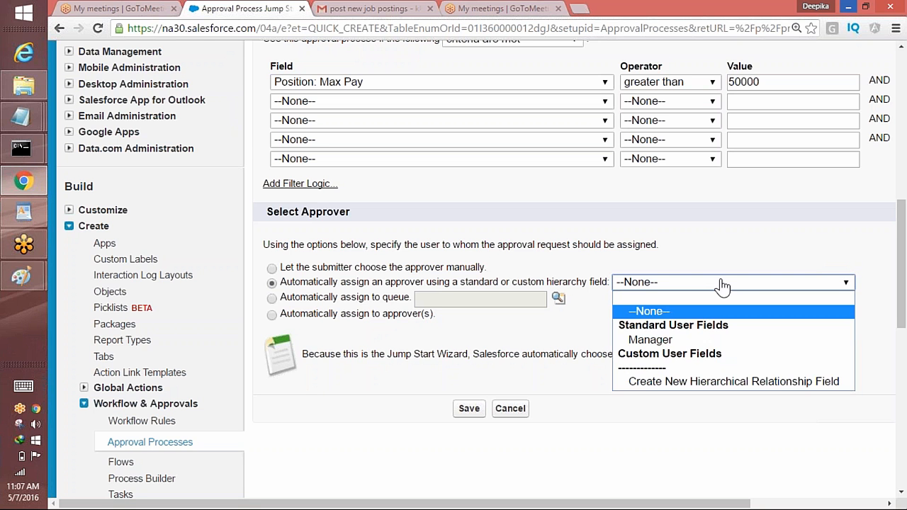
pyautogui.click(272, 298)
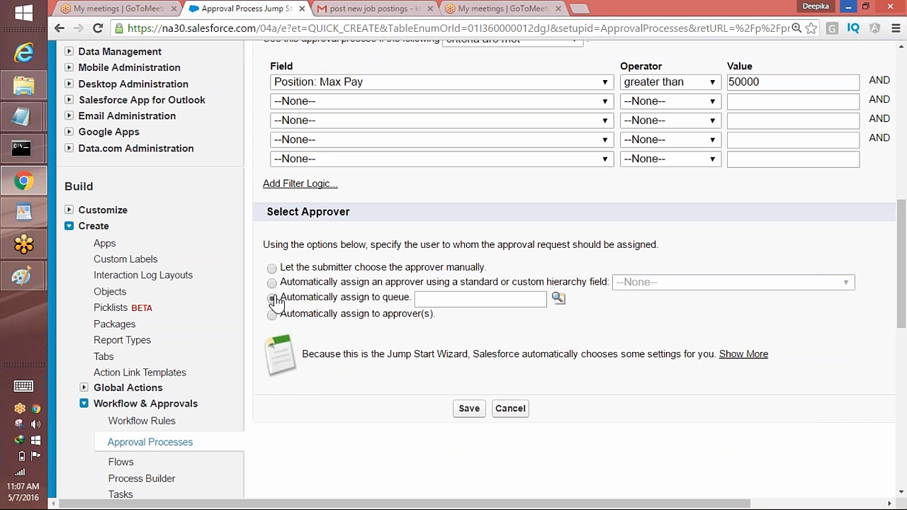
pyautogui.click(272, 315)
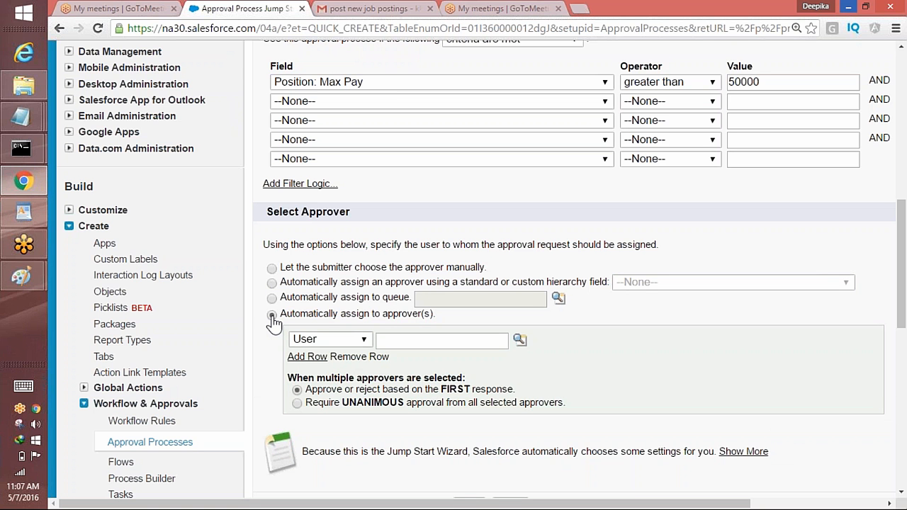
# Pick the recently viewed user as approver and keep first-response approval after trying Unanimous.
pyautogui.click(519, 340)
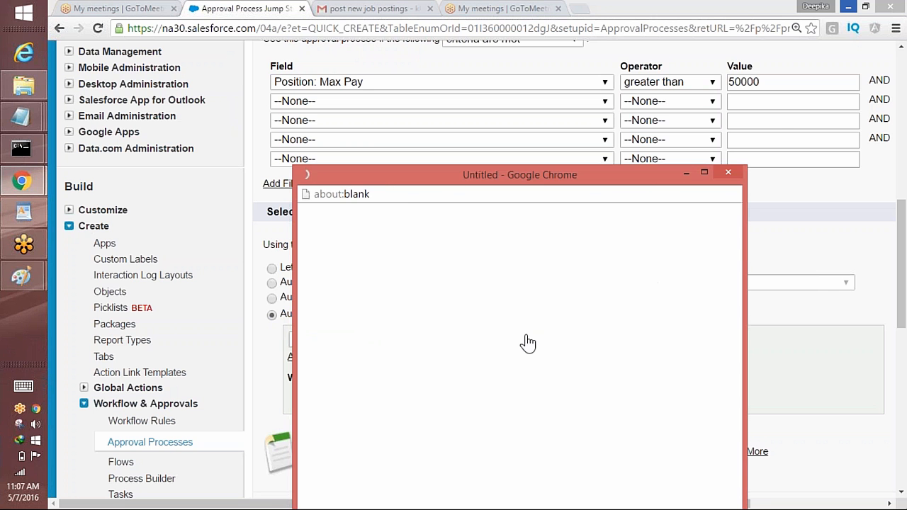
pyautogui.moveTo(582, 178); pyautogui.dragTo(617, 141)
pyautogui.click(408, 328)
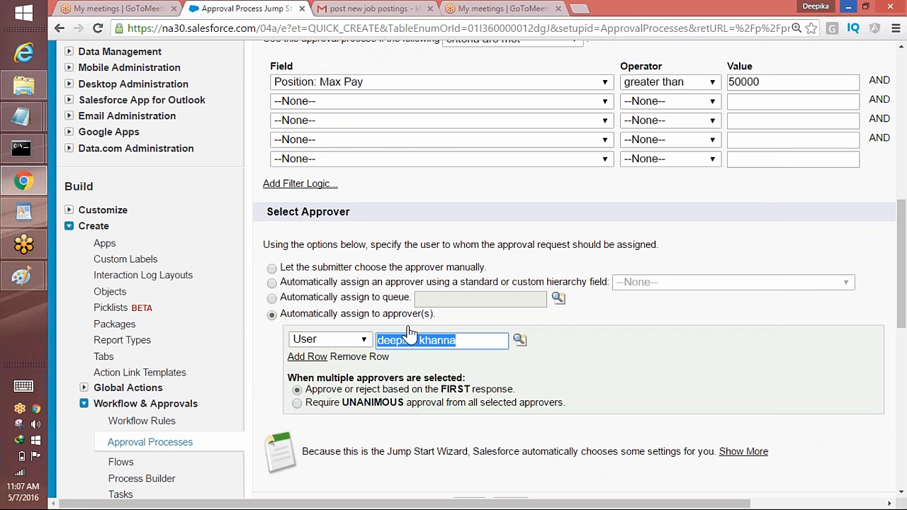
pyautogui.scroll(-2, 409, 333)
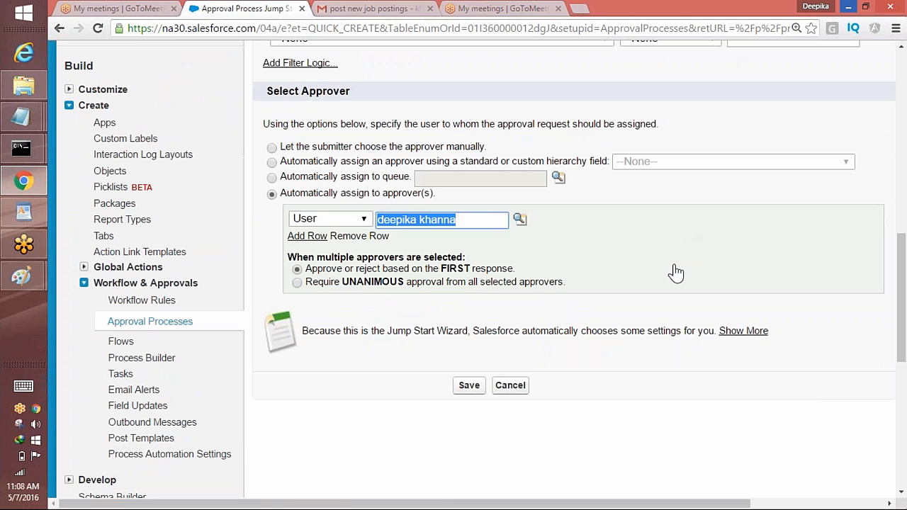
pyautogui.click(674, 272)
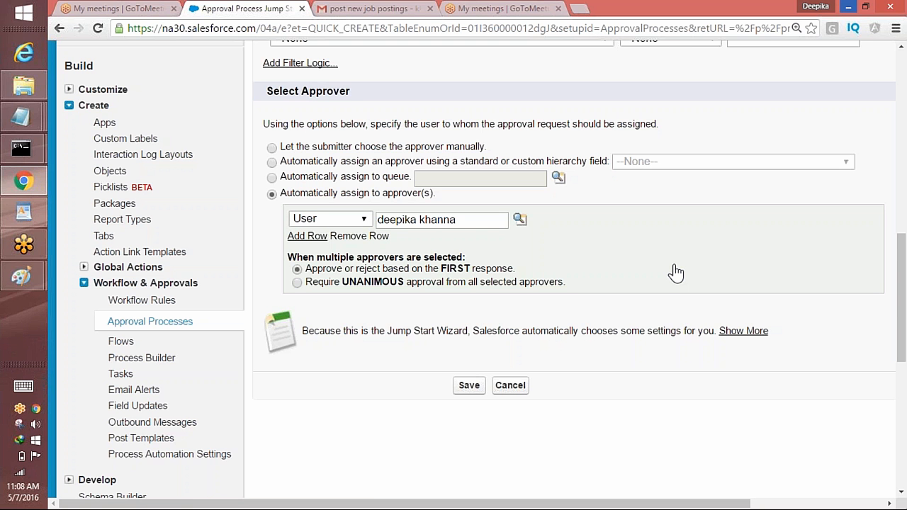
pyautogui.click(297, 283)
pyautogui.click(297, 269)
# Save the one-step Position approval process and acknowledge the activation reminder.
pyautogui.click(469, 386)
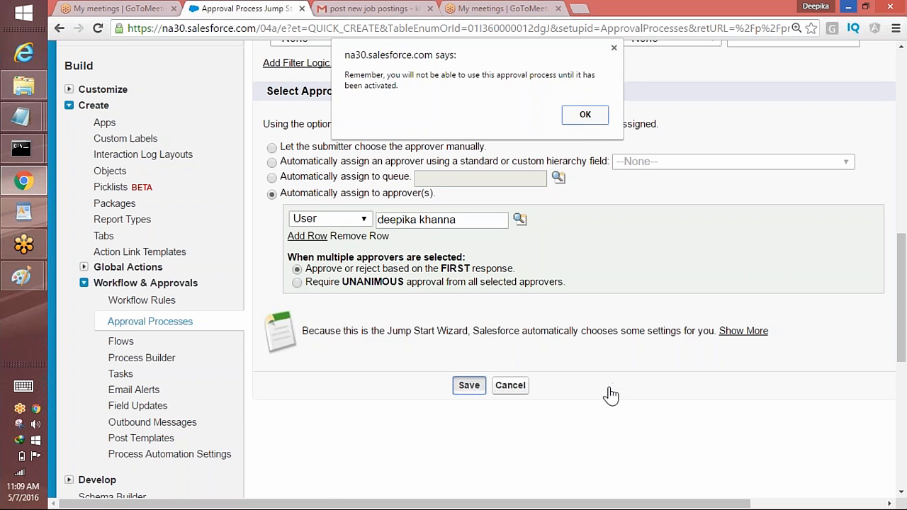
pyautogui.click(585, 118)
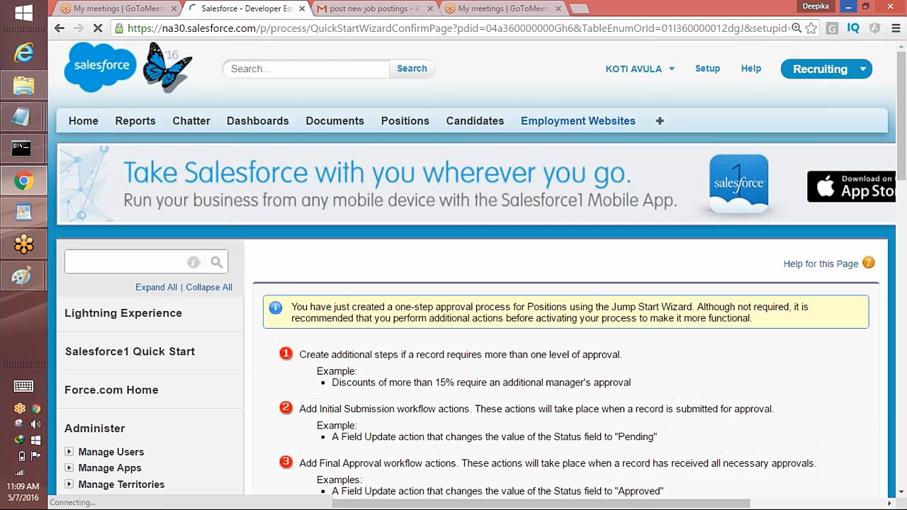
pyautogui.scroll(-3, 617, 297)
pyautogui.scroll(-2, 617, 217)
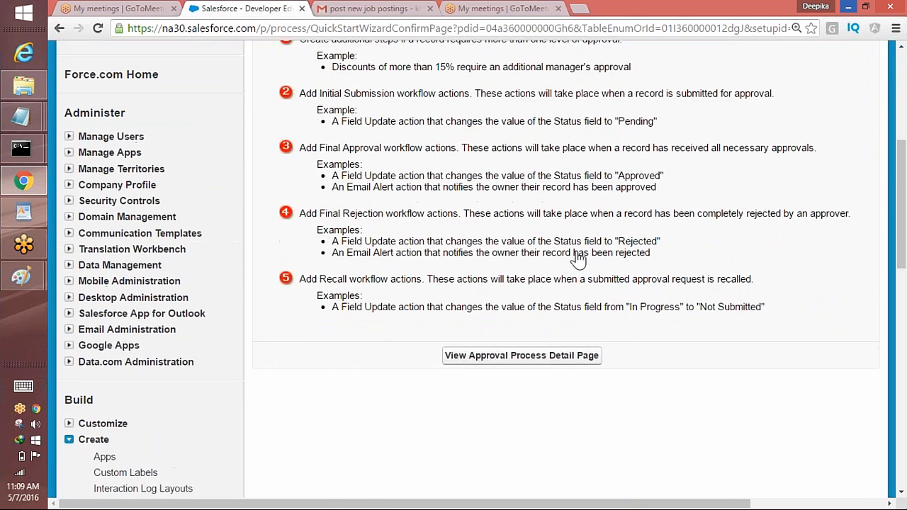
pyautogui.scroll(2, 570, 352)
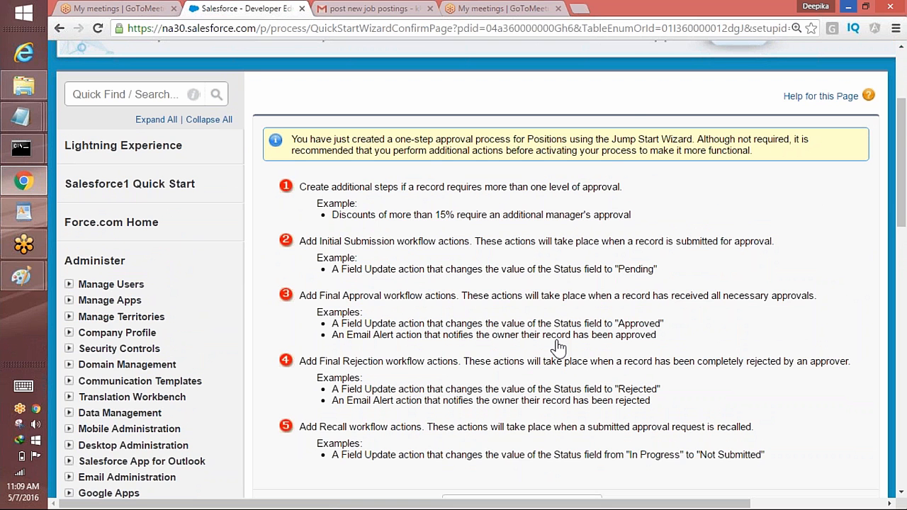
pyautogui.scroll(-2, 482, 355)
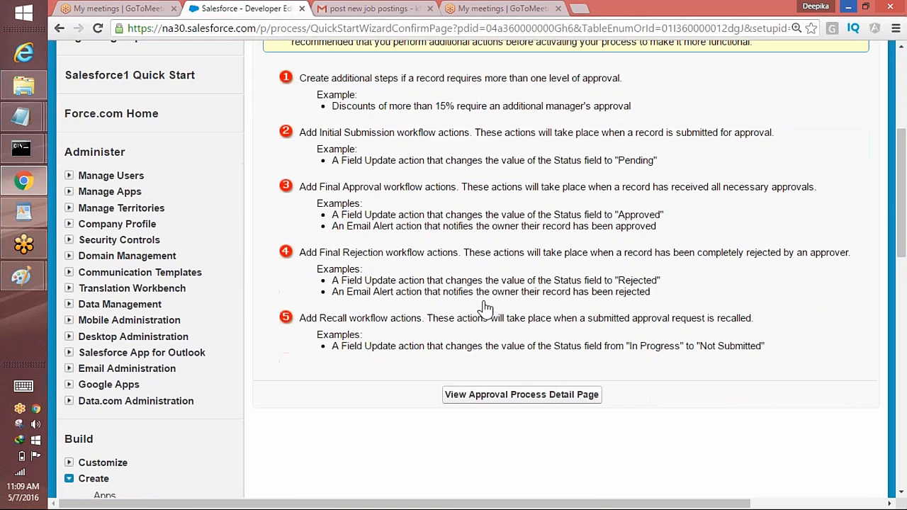
pyautogui.scroll(2, 521, 354)
pyautogui.scroll(1, 523, 368)
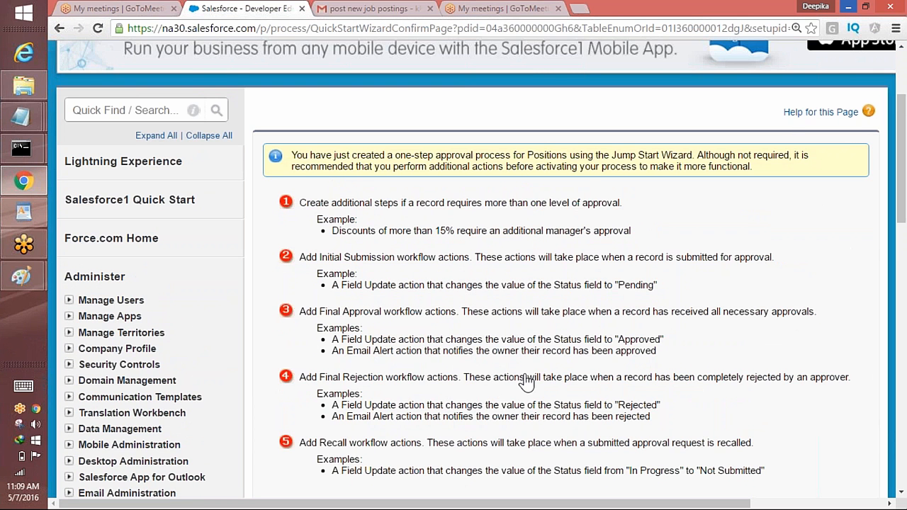
pyautogui.scroll(-1, 712, 304)
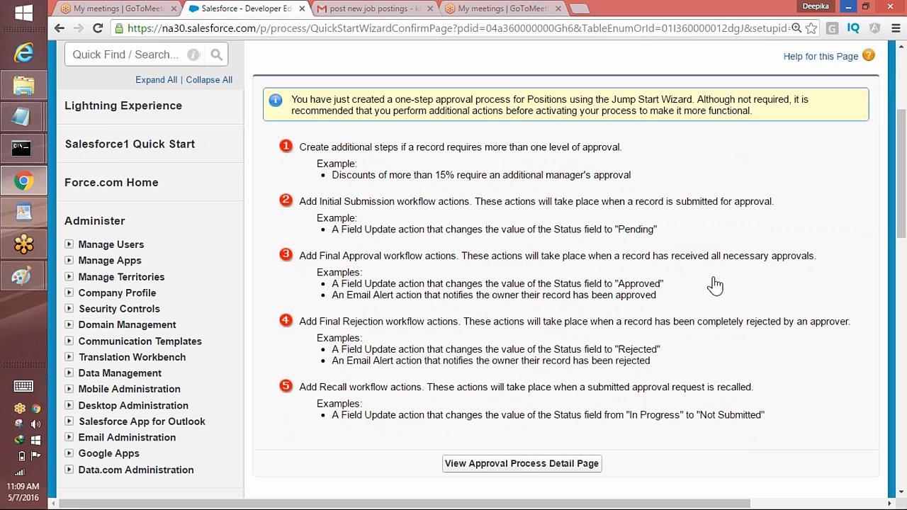
pyautogui.scroll(-2, 714, 283)
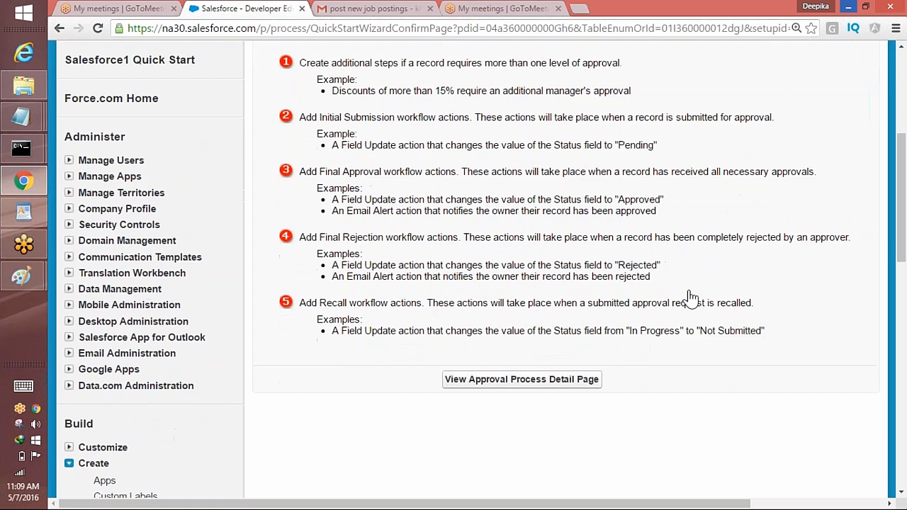
# Open the approval process detail page with its Max Pay > 50000 criteria and view its diagram.
pyautogui.click(530, 387)
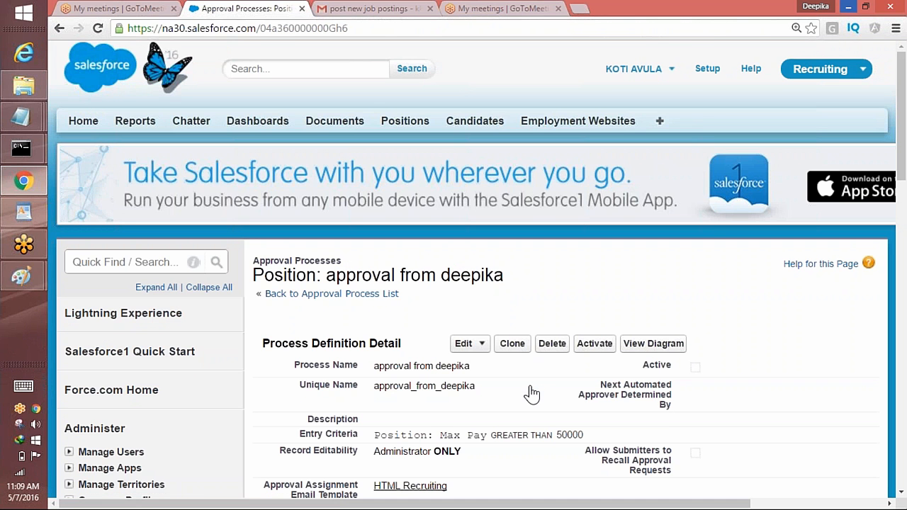
pyautogui.scroll(-1, 727, 287)
pyautogui.scroll(-5, 726, 287)
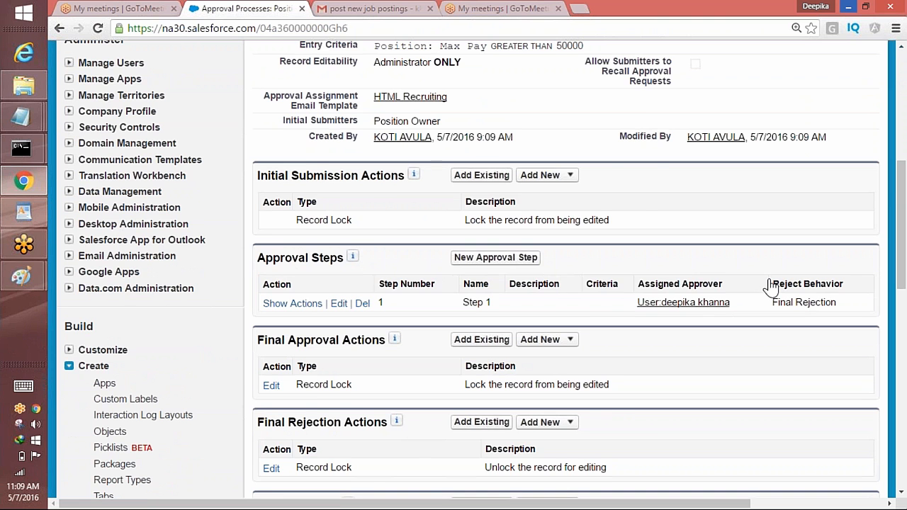
pyautogui.scroll(2, 627, 412)
pyautogui.scroll(1, 686, 321)
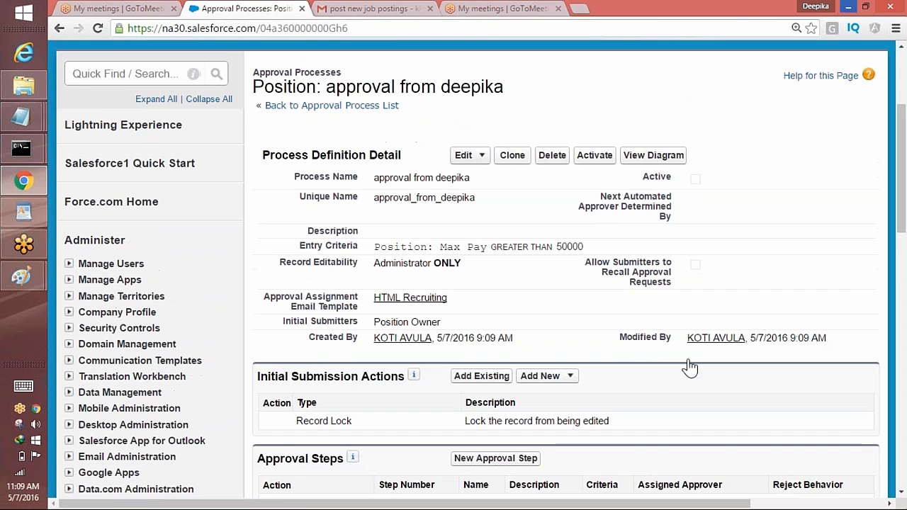
pyautogui.click(666, 162)
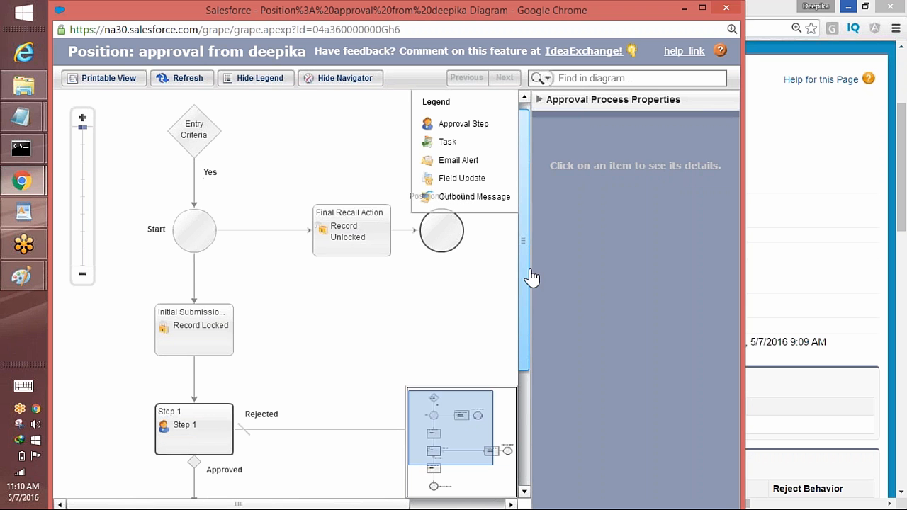
# Inspect the diagram's Initial Submission, Step 1 and Final Rejection actions, then close it.
pyautogui.moveTo(530, 279); pyautogui.dragTo(535, 343)
pyautogui.click(194, 224)
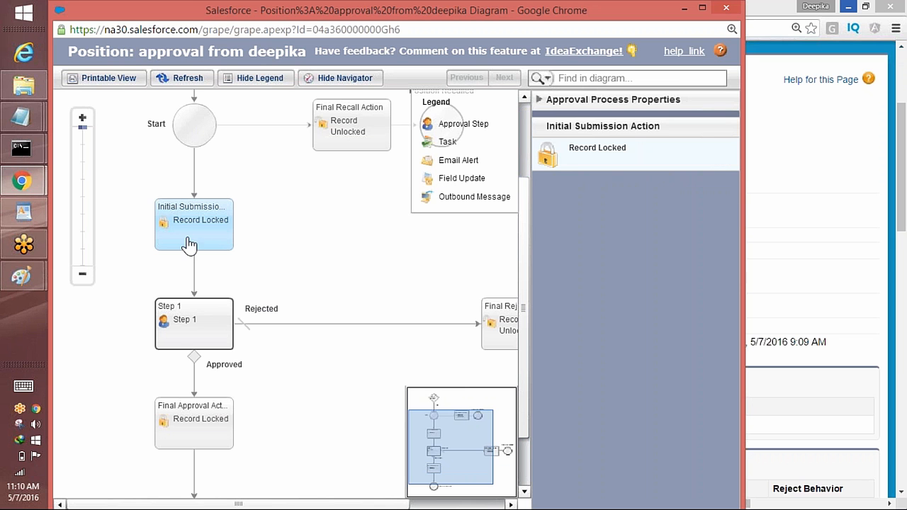
pyautogui.click(193, 330)
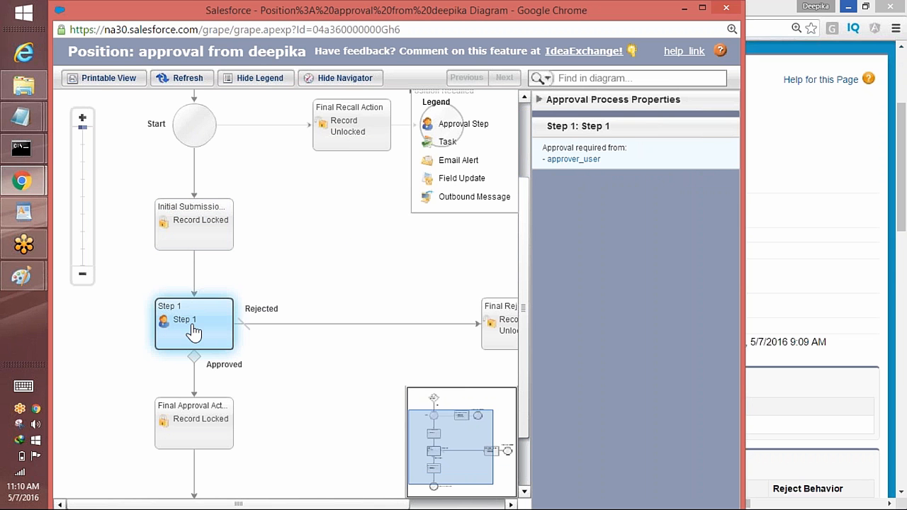
pyautogui.moveTo(525, 213); pyautogui.dragTo(530, 229)
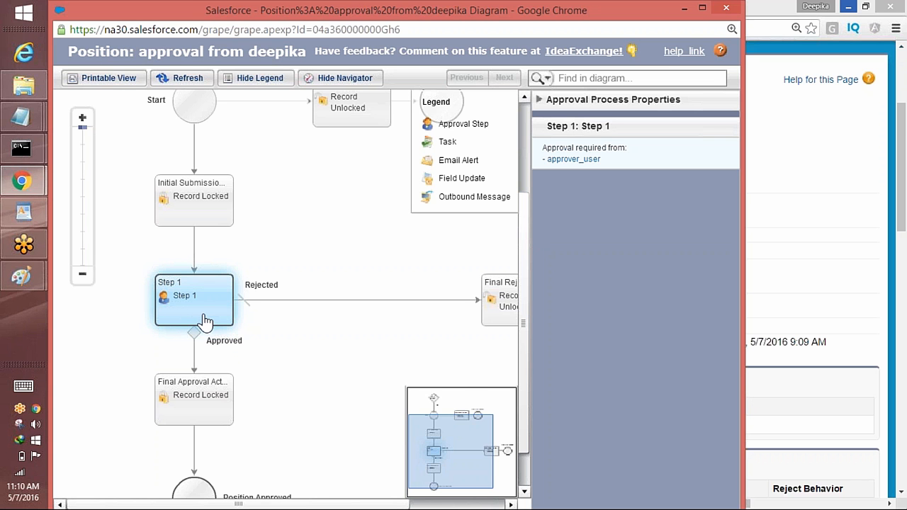
pyautogui.moveTo(268, 318); pyautogui.dragTo(227, 318)
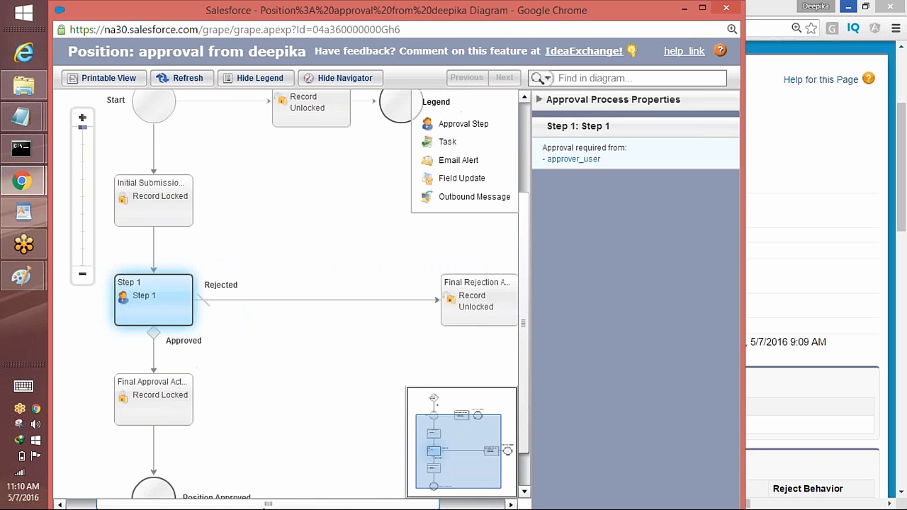
pyautogui.click(496, 305)
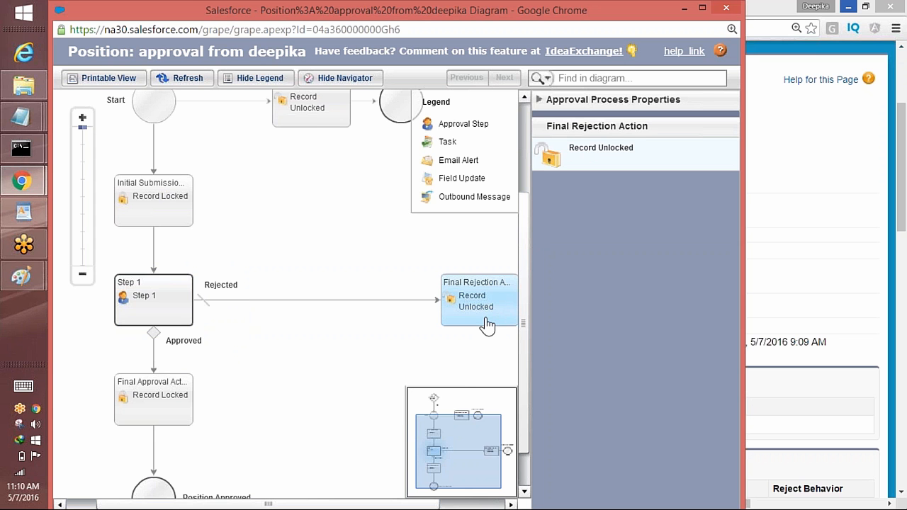
pyautogui.moveTo(526, 317); pyautogui.dragTo(529, 346)
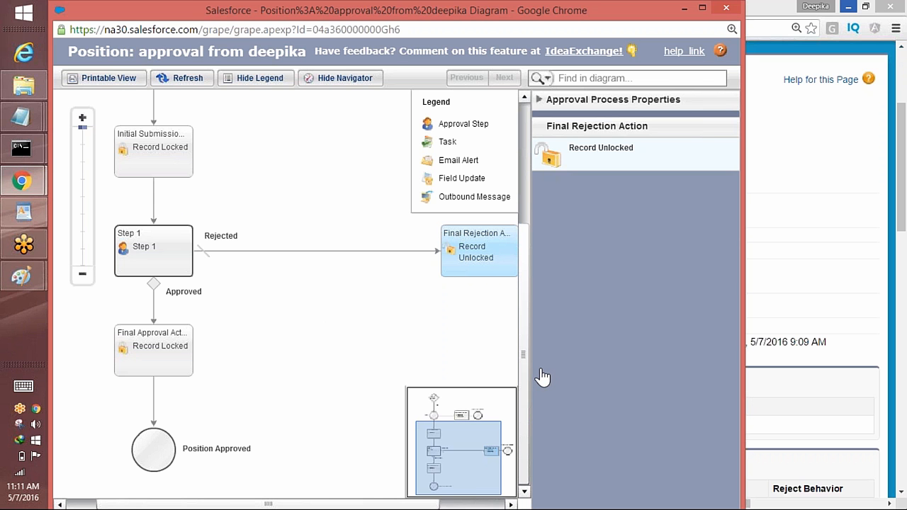
pyautogui.moveTo(527, 243); pyautogui.dragTo(532, 125)
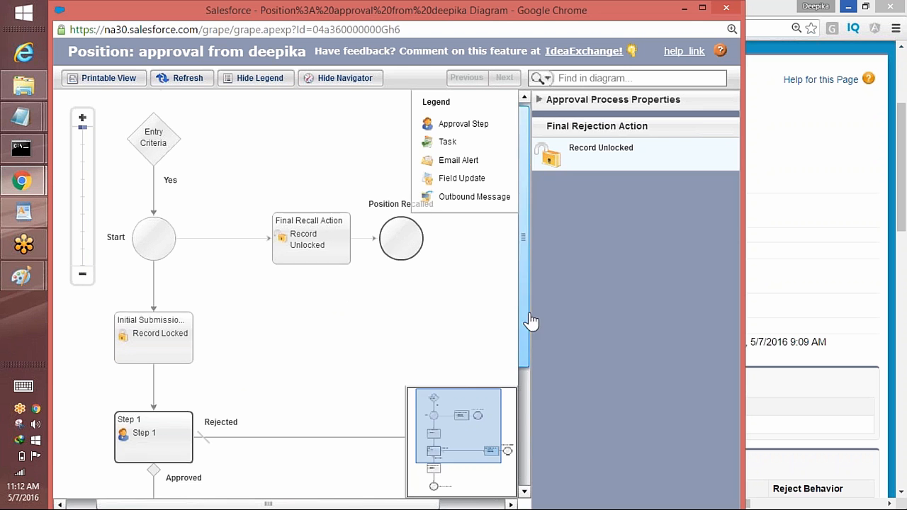
pyautogui.moveTo(532, 318); pyautogui.dragTo(532, 375)
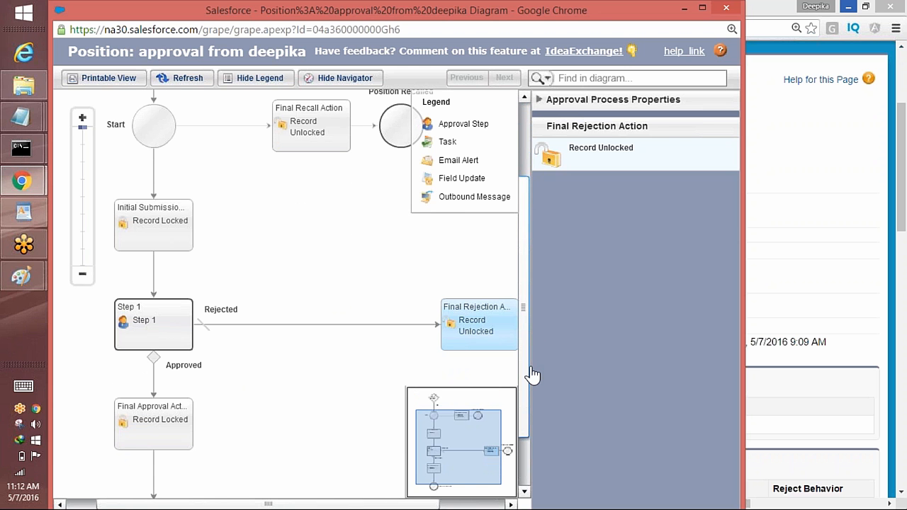
pyautogui.moveTo(532, 376); pyautogui.dragTo(523, 251)
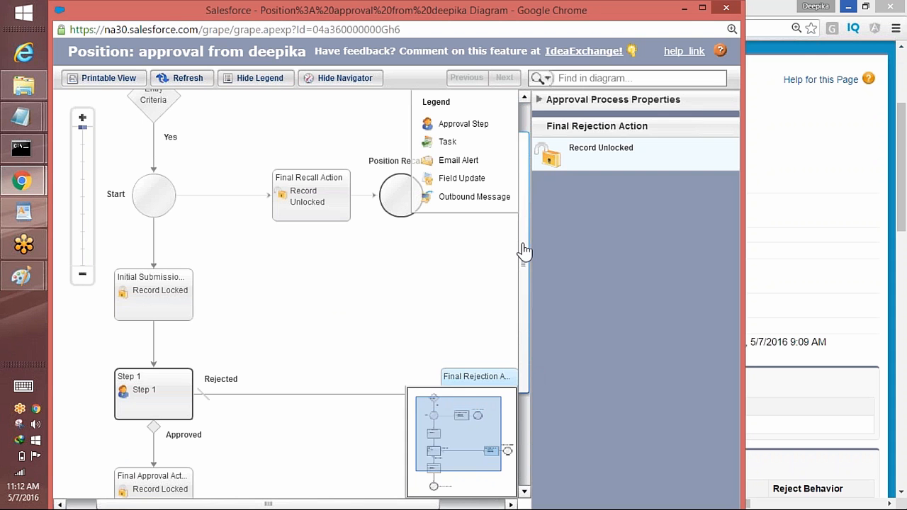
pyautogui.click(726, 7)
# Activate the Position approval process, confirm it, and go to the Positions home page.
pyautogui.scroll(-1, 710, 306)
pyautogui.scroll(-3, 698, 330)
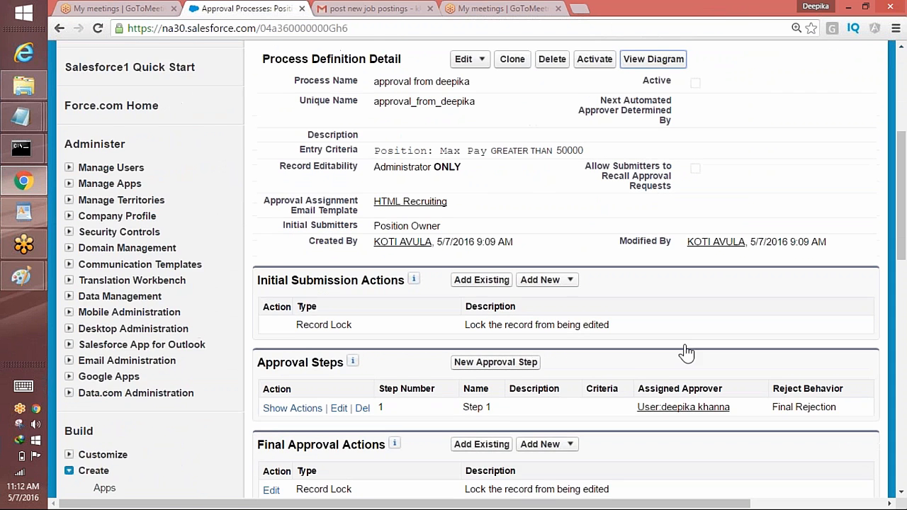
pyautogui.scroll(2, 666, 351)
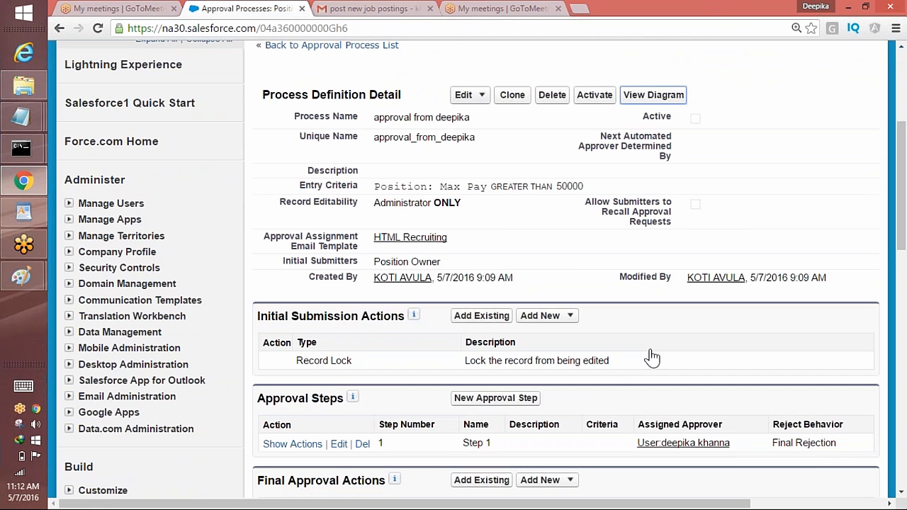
pyautogui.scroll(-1, 602, 326)
pyautogui.scroll(-2, 522, 369)
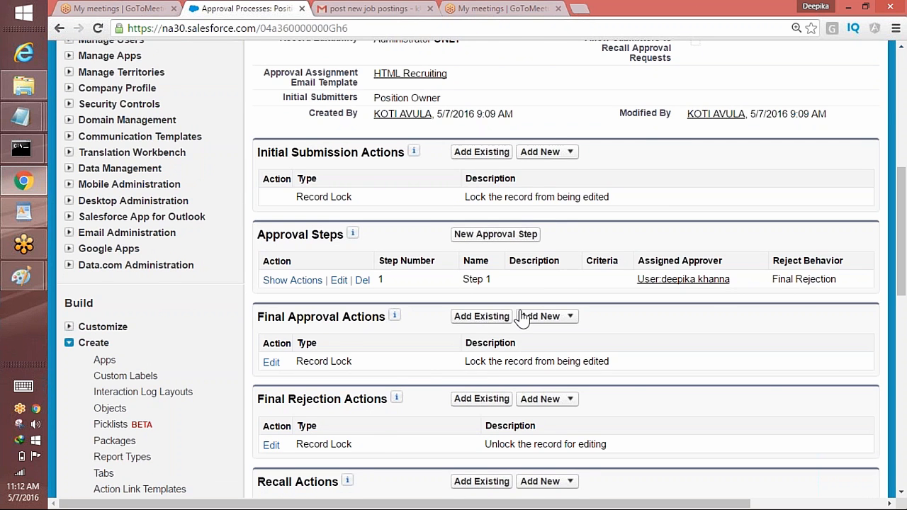
pyautogui.scroll(4, 624, 432)
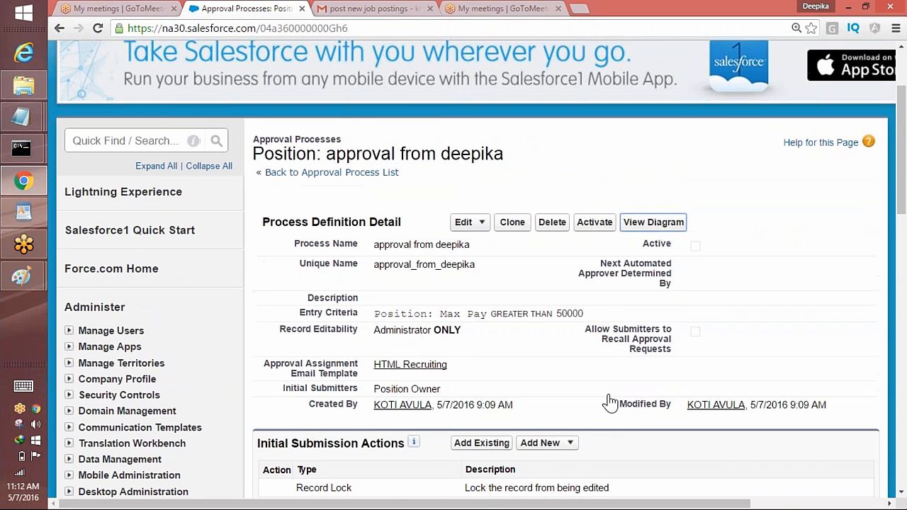
pyautogui.scroll(1, 609, 403)
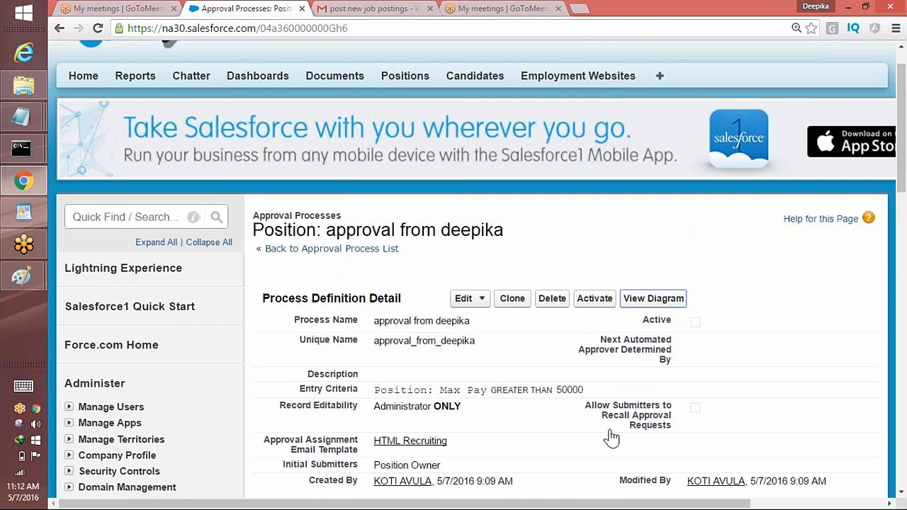
pyautogui.click(594, 299)
pyautogui.click(531, 114)
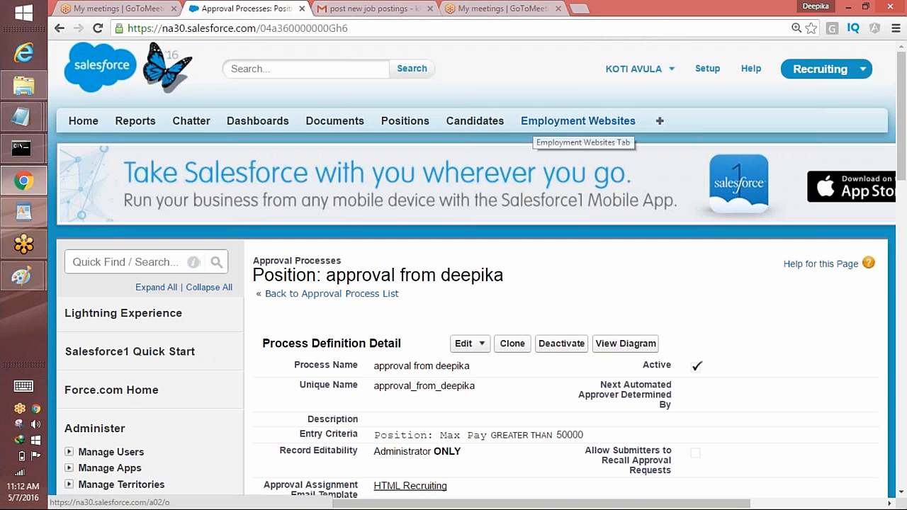
pyautogui.click(404, 125)
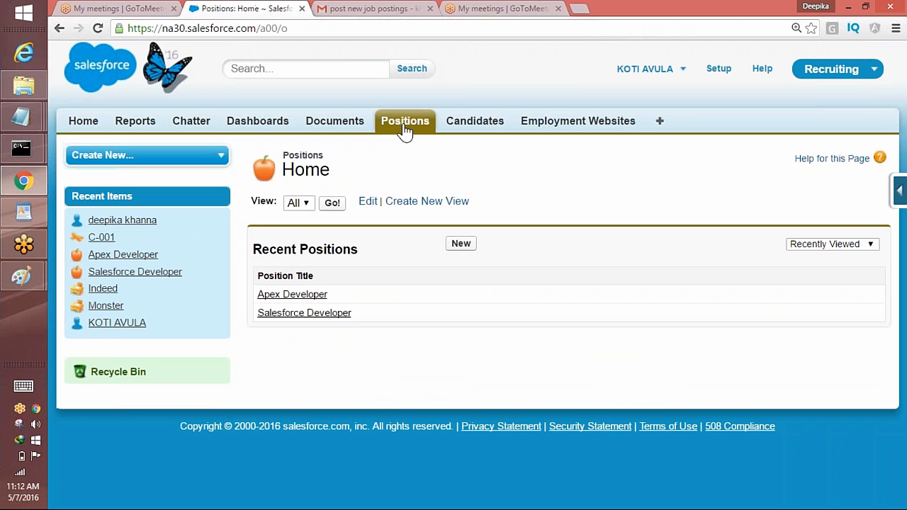
# Start a new position 'Salesforce cloud consultant' with travel required and Information Technology functional area.
pyautogui.click(461, 240)
pyautogui.click(422, 272)
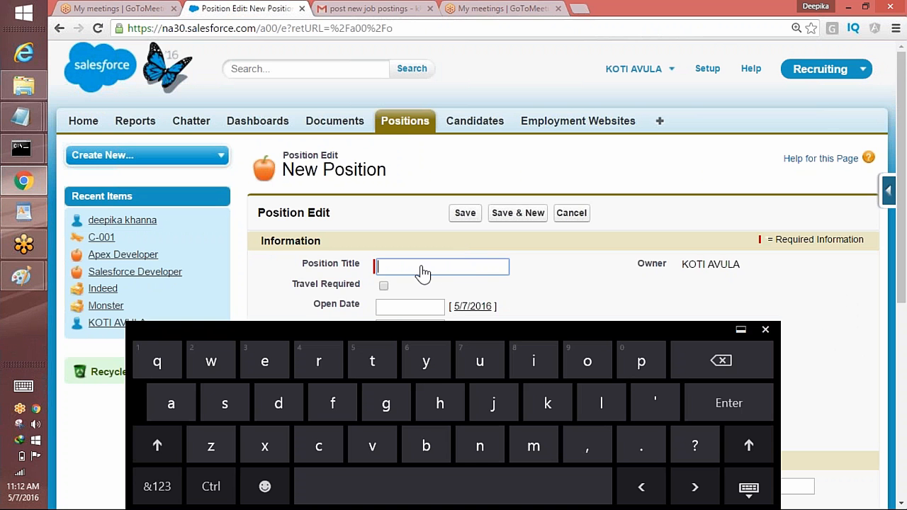
pyautogui.scroll(-2, 622, 250)
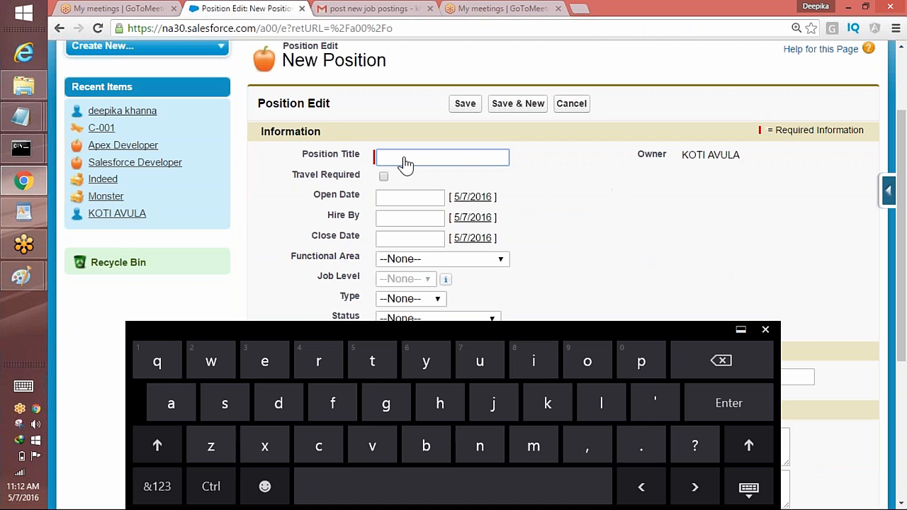
pyautogui.write('Sales')
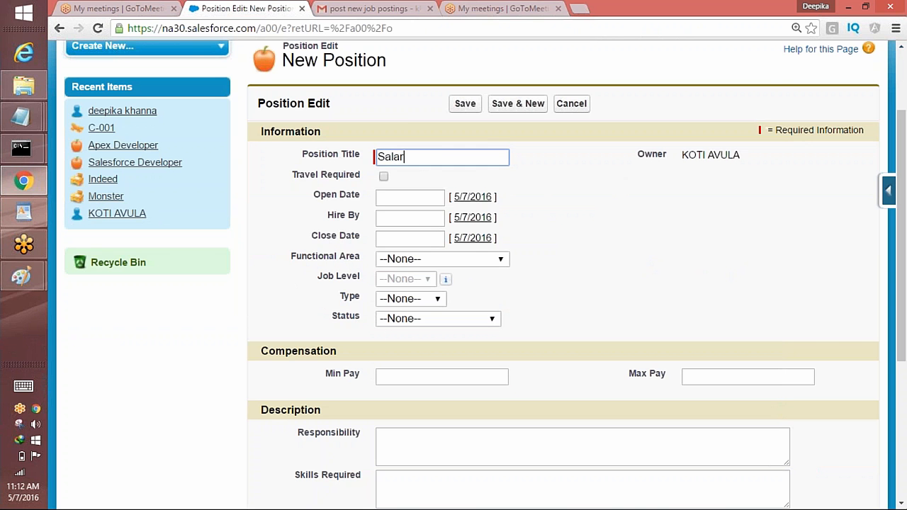
pyautogui.write('force cloud cons')
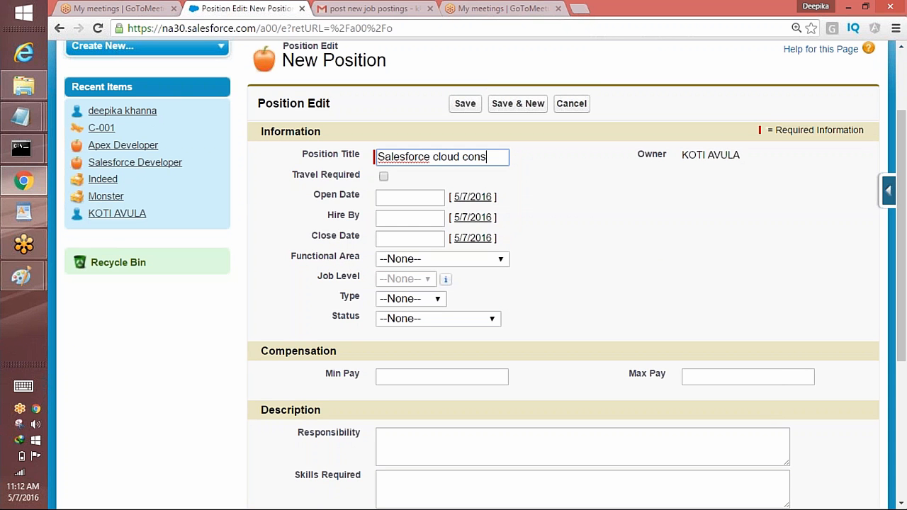
pyautogui.write('ultant')
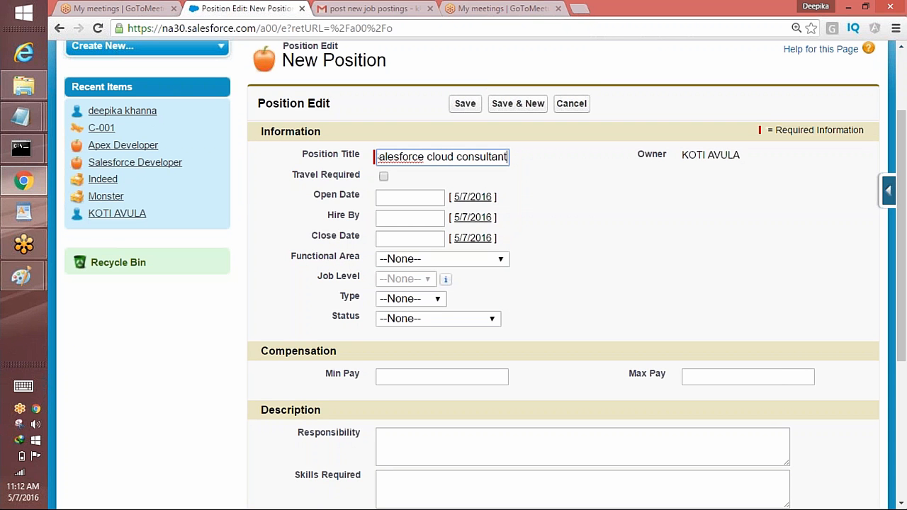
pyautogui.press('Tab')
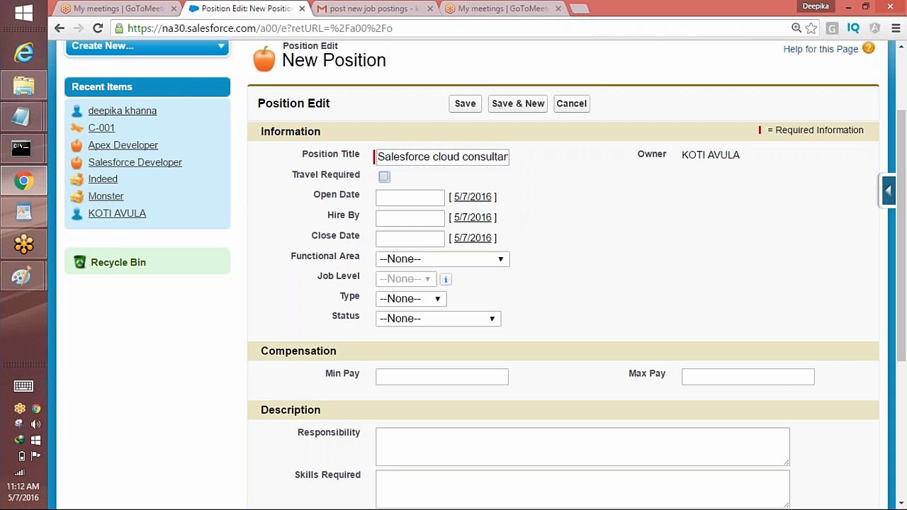
pyautogui.click(383, 176)
pyautogui.click(485, 261)
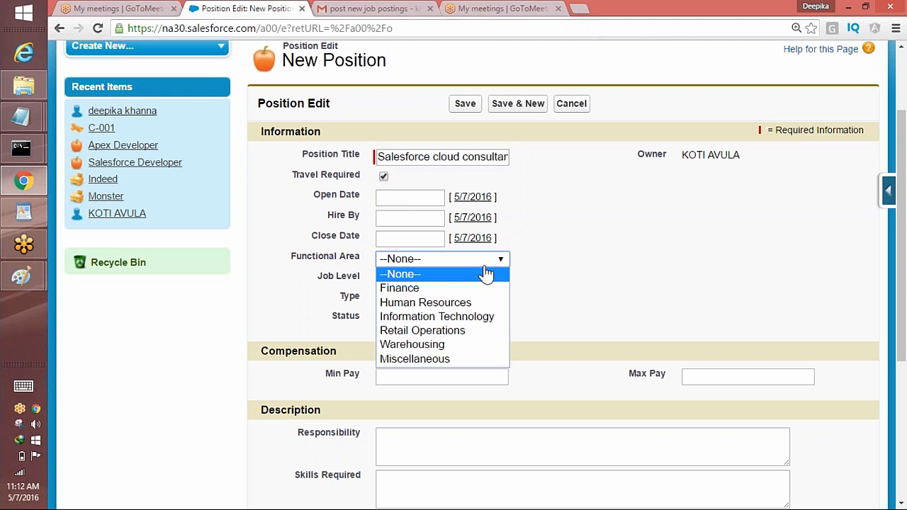
pyautogui.click(455, 317)
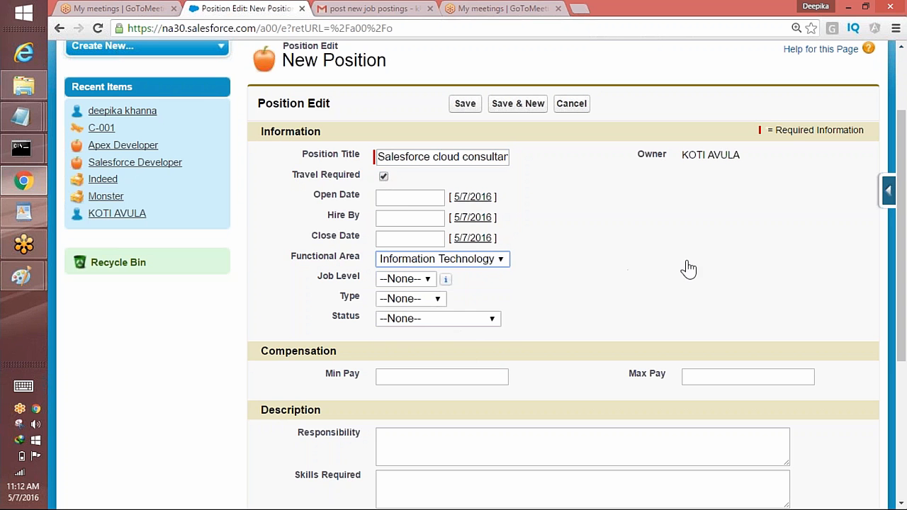
# Set status to New Position and Max Pay to 60000, then save the position.
pyautogui.scroll(-1, 904, 234)
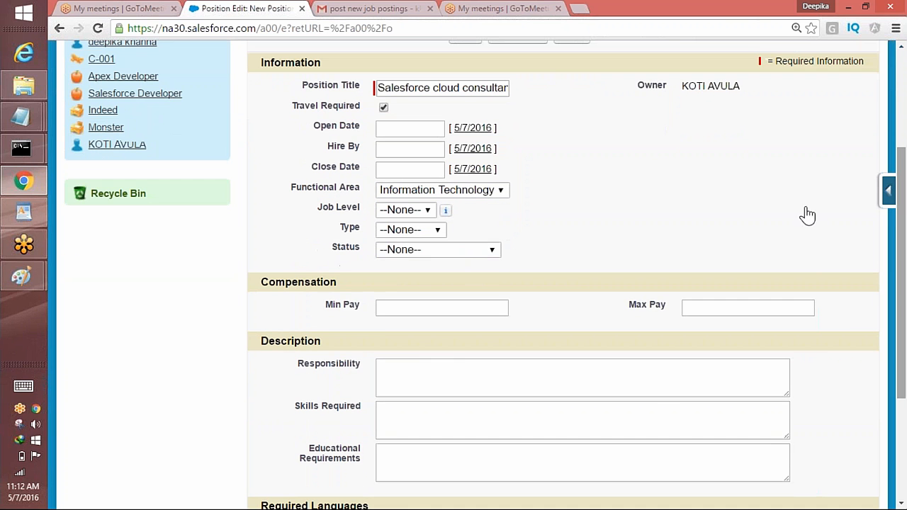
pyautogui.click(471, 252)
pyautogui.click(447, 277)
pyautogui.click(411, 307)
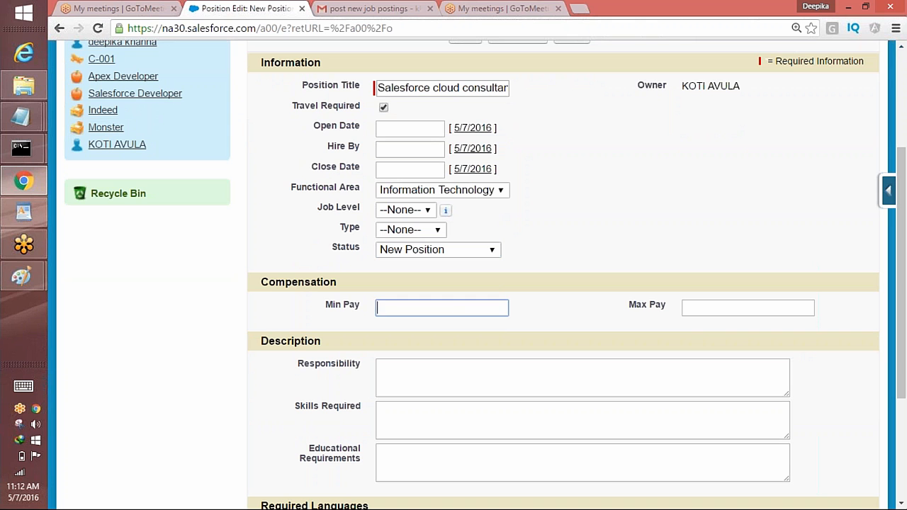
pyautogui.click(702, 310)
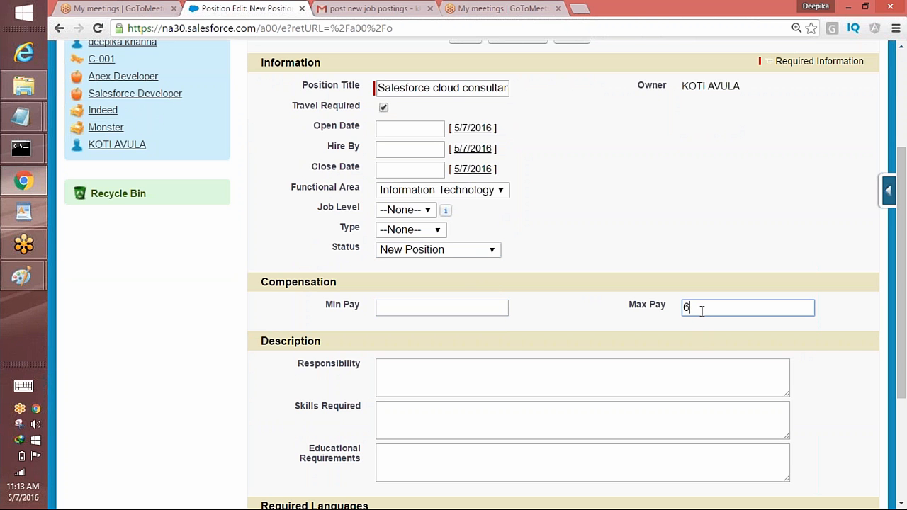
pyautogui.write('60000')
pyautogui.hotkey('ctrl', 'a')
pyautogui.scroll(3, 904, 238)
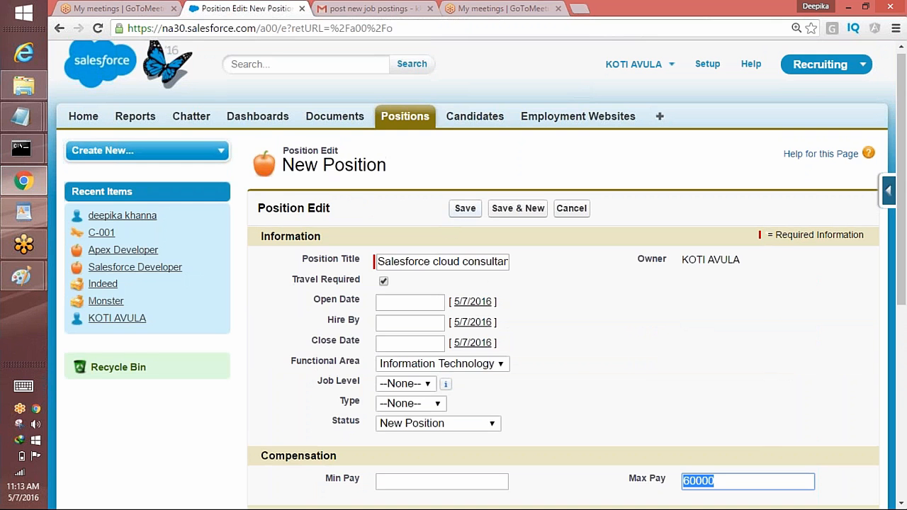
pyautogui.click(462, 207)
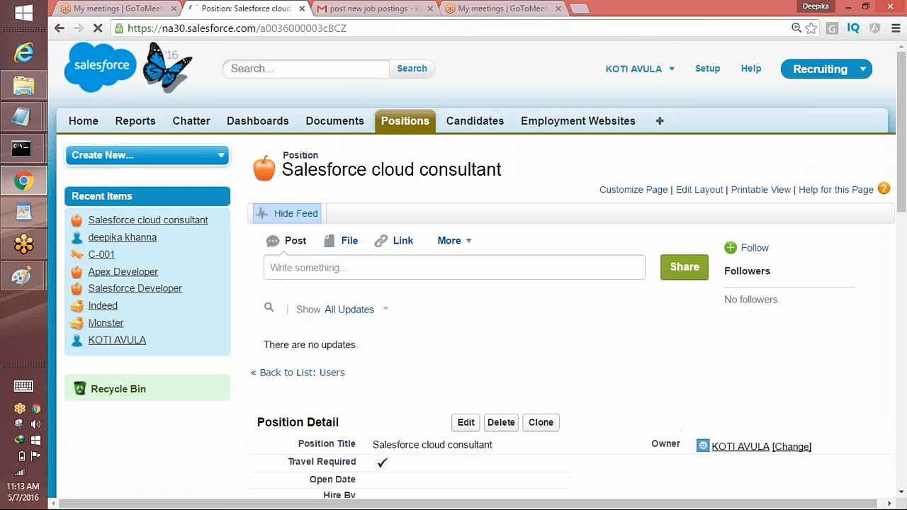
# Submit the Salesforce cloud consultant position for approval and check the pending Step 1 in Approval History.
pyautogui.moveTo(904, 151); pyautogui.dragTo(867, 440)
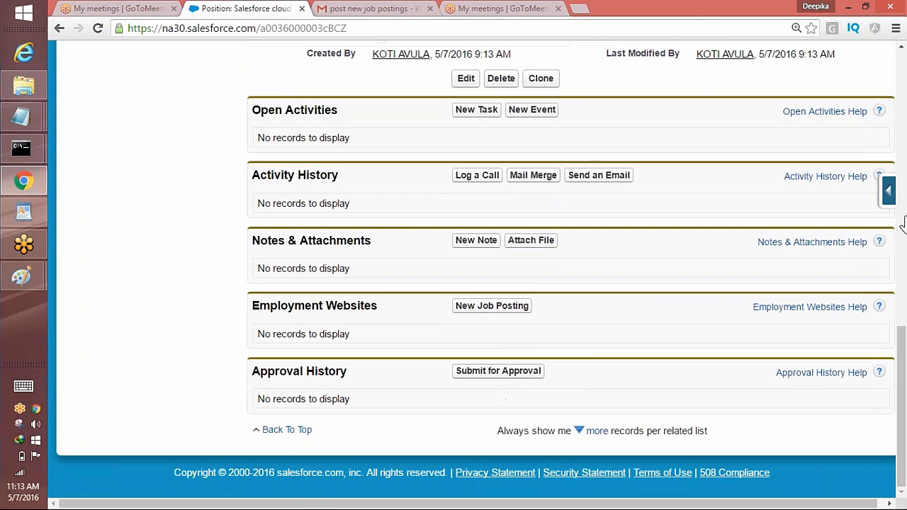
pyautogui.moveTo(904, 405); pyautogui.dragTo(904, 103)
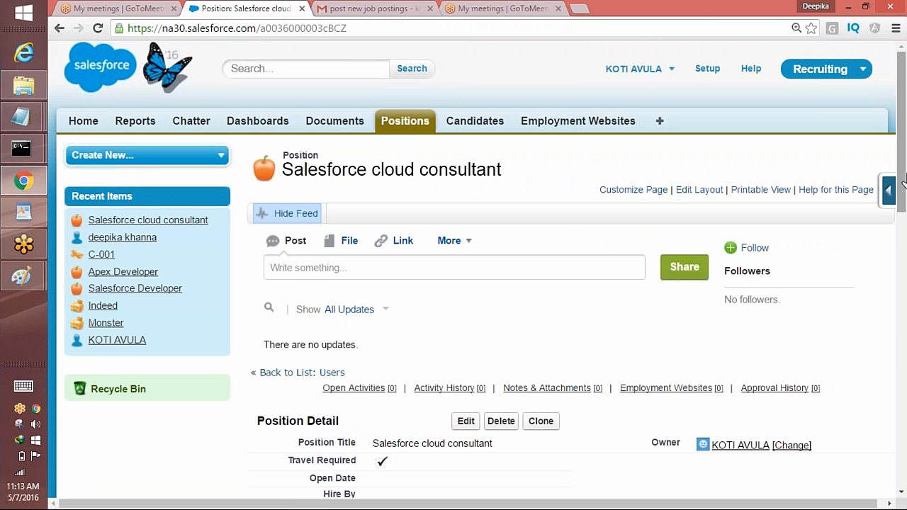
pyautogui.moveTo(904, 186); pyautogui.dragTo(898, 468)
pyautogui.click(524, 386)
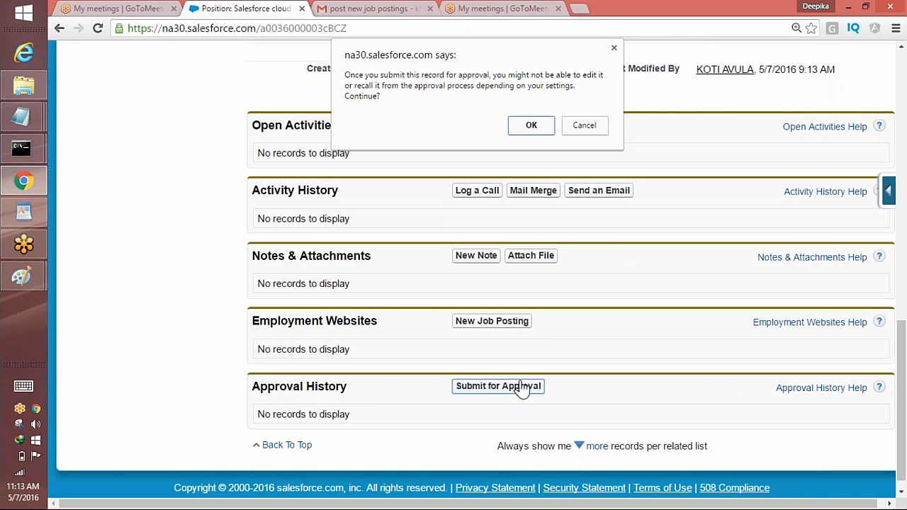
pyautogui.click(540, 132)
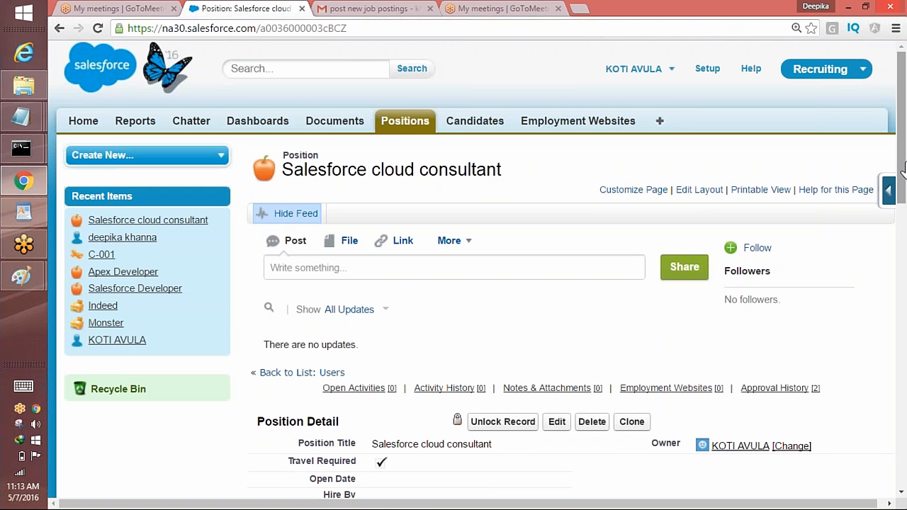
pyautogui.scroll(-10, 880, 417)
pyautogui.scroll(-3, 881, 417)
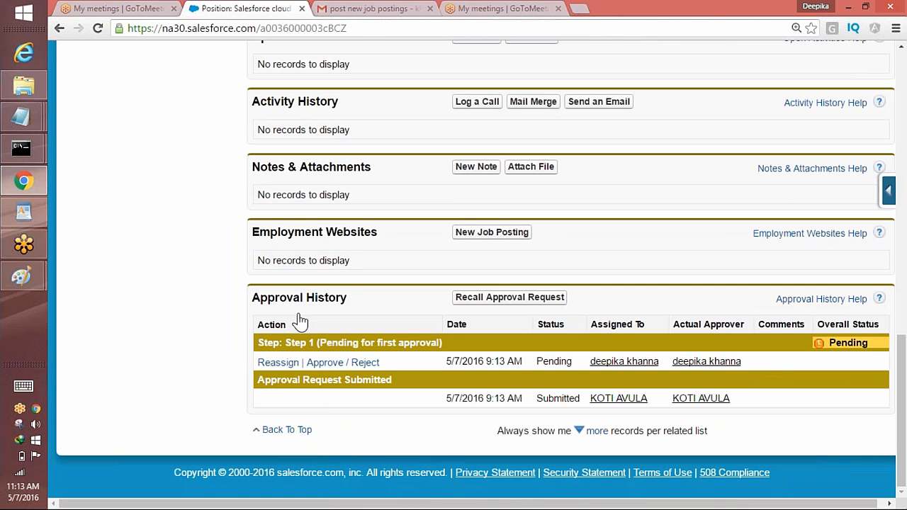
pyautogui.moveTo(350, 297); pyautogui.dragTo(243, 296)
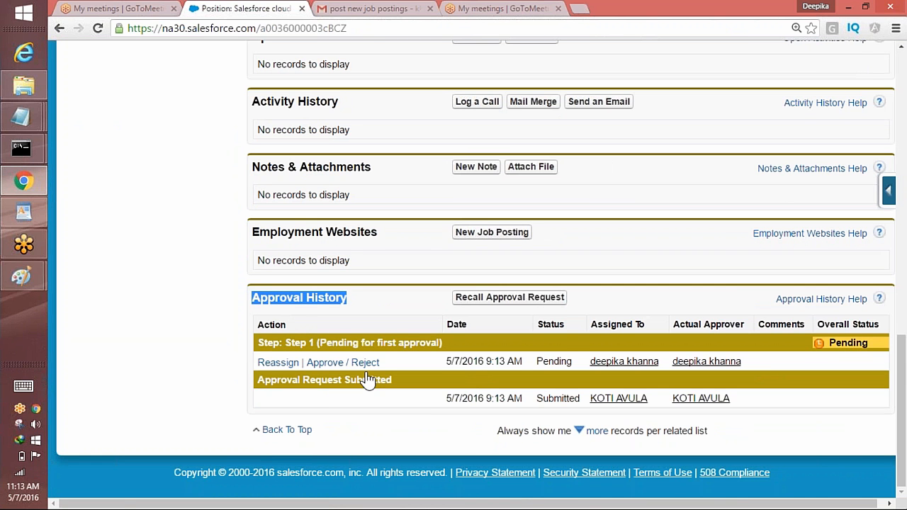
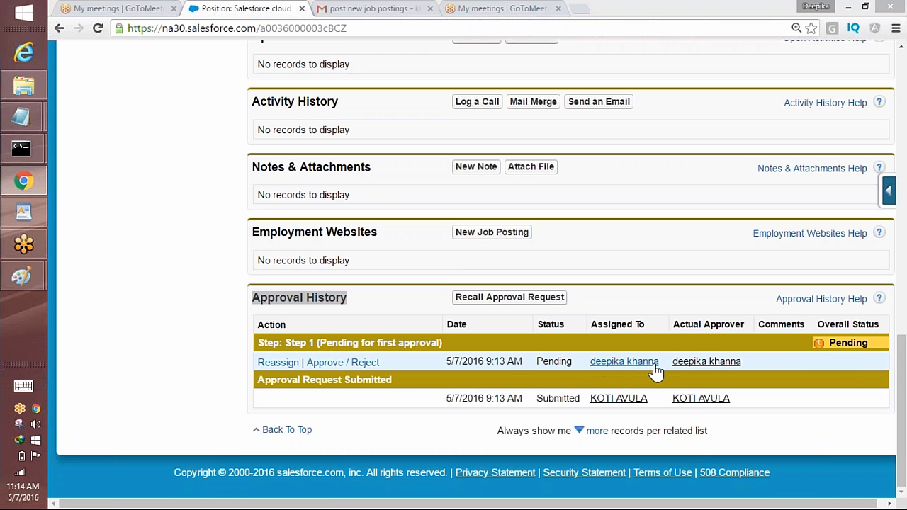
# Reopen the Salesforce cloud consultant position, cancel the edit, and return to recent positions.
pyautogui.moveTo(902, 382); pyautogui.dragTo(904, 96)
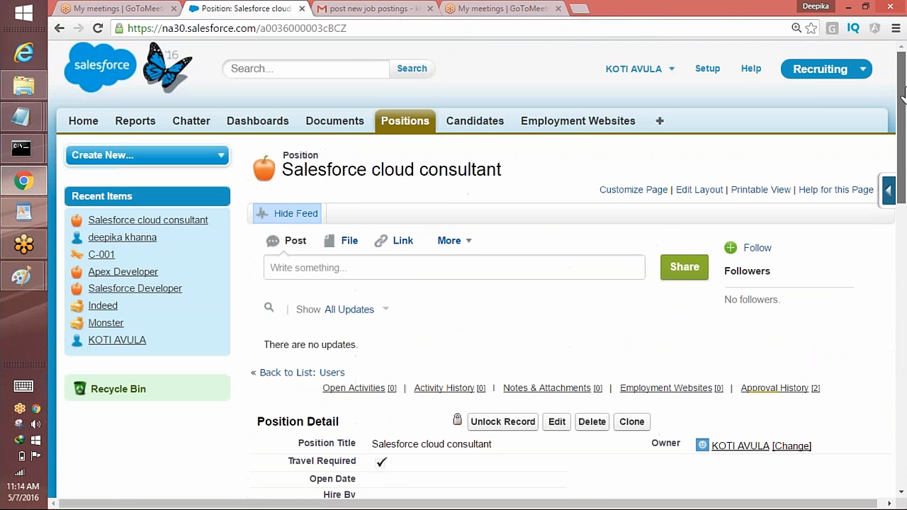
pyautogui.click(401, 122)
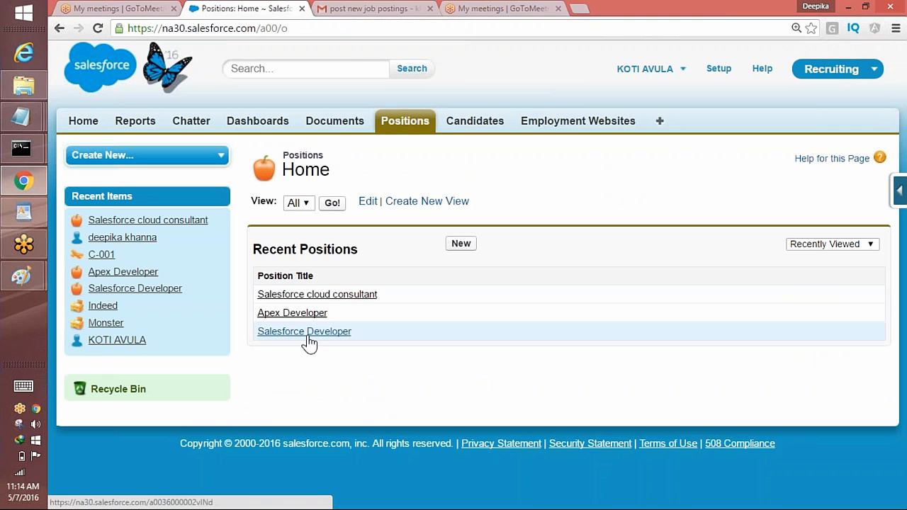
pyautogui.click(318, 294)
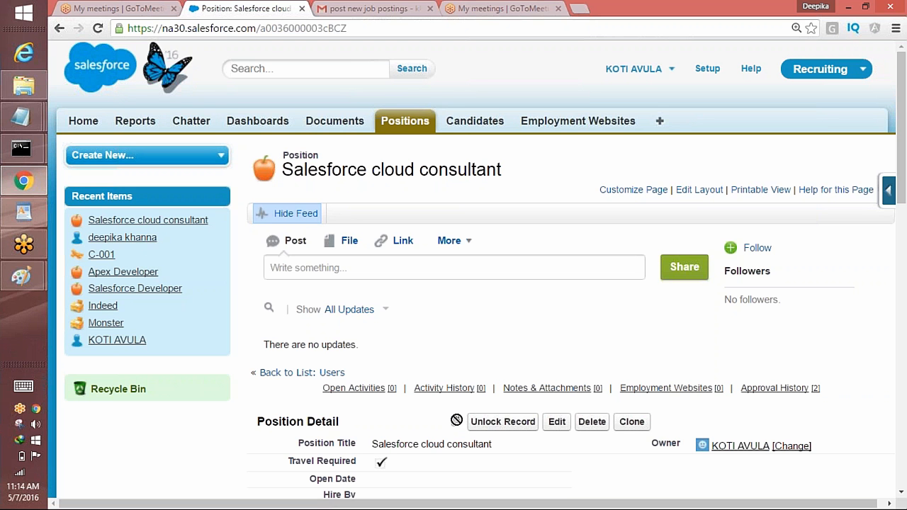
pyautogui.click(557, 421)
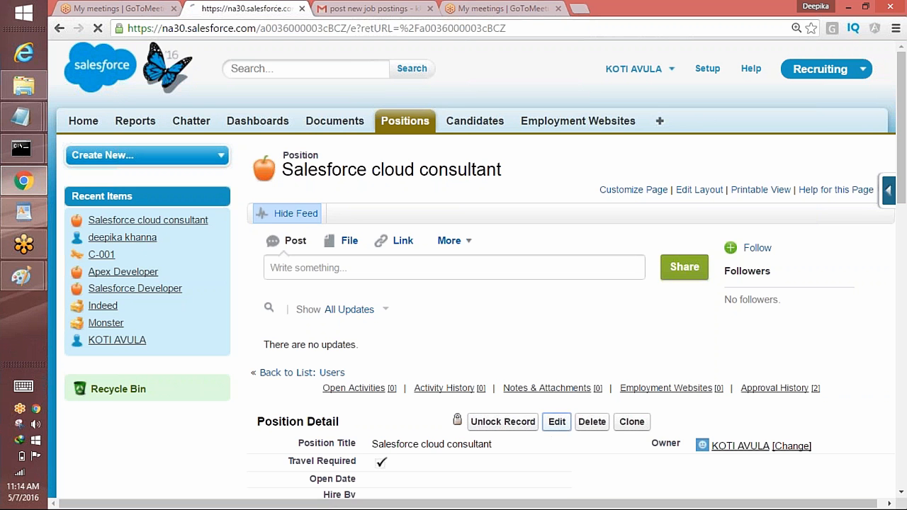
pyautogui.click(713, 365)
pyautogui.moveTo(900, 212); pyautogui.dragTo(737, 21)
pyautogui.click(576, 212)
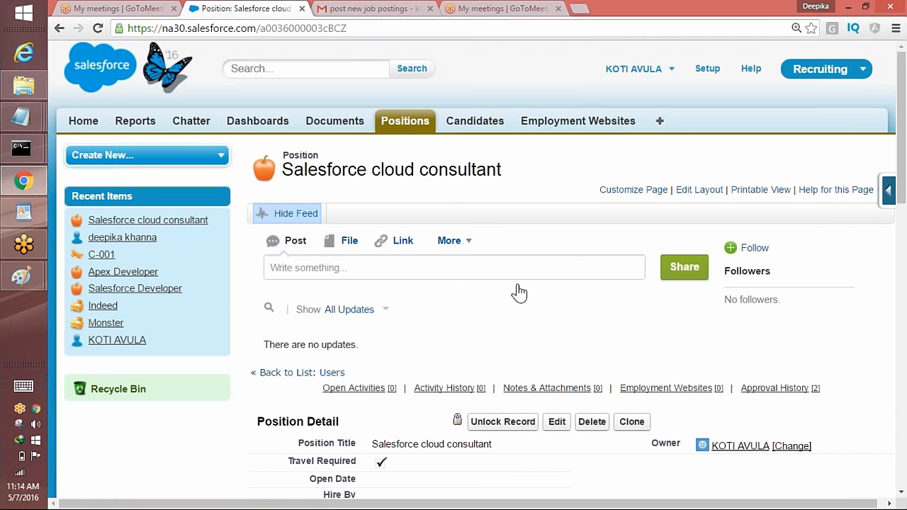
pyautogui.click(404, 126)
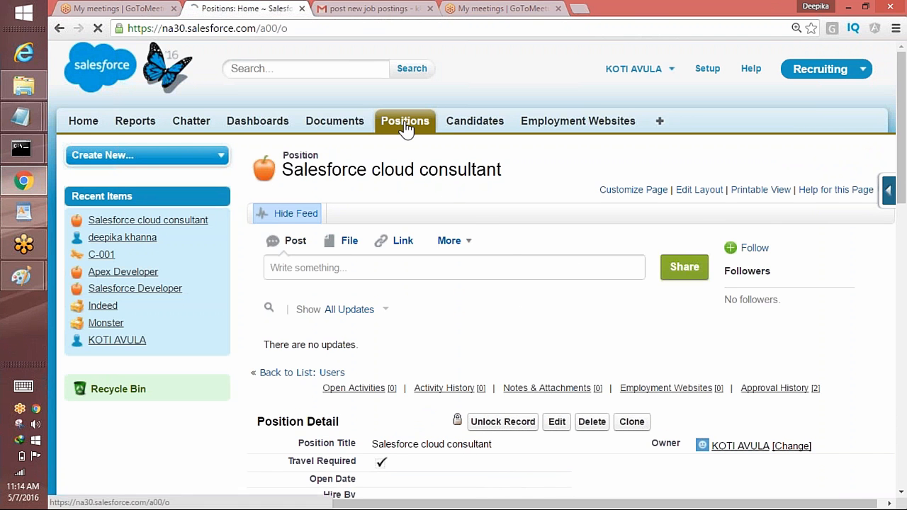
# Create and save position 'Service cloud consultant' with travel required and Max Pay 20000.
pyautogui.click(461, 243)
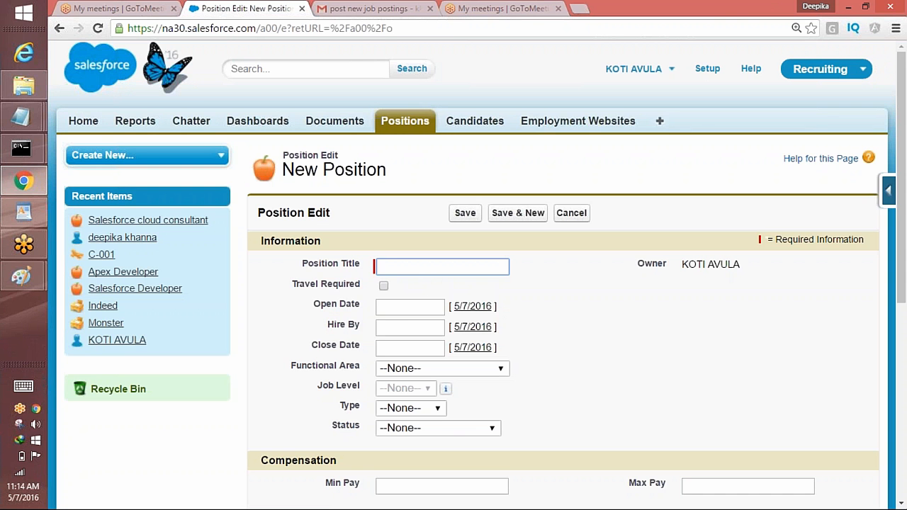
pyautogui.write('Service cloud consu')
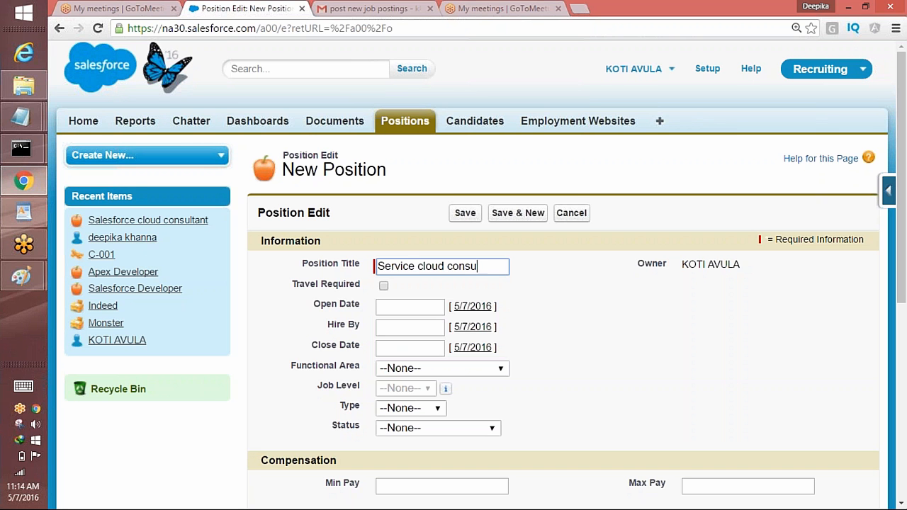
pyautogui.write('ltant')
pyautogui.press('Tab')
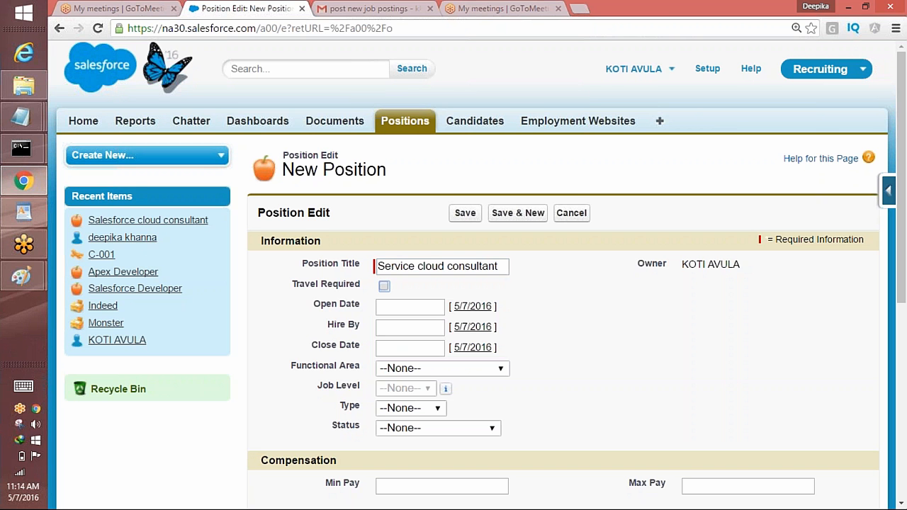
pyautogui.scroll(-2, 761, 217)
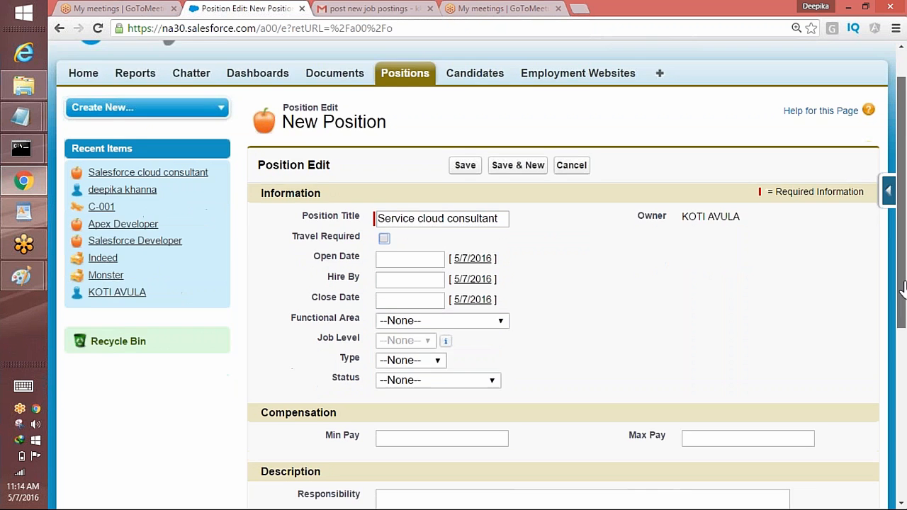
pyautogui.click(383, 184)
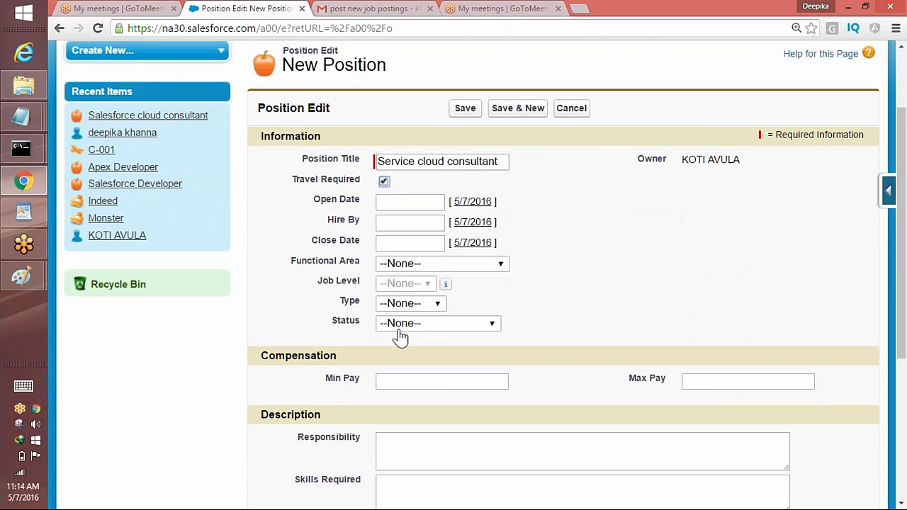
pyautogui.click(716, 382)
pyautogui.write('2')
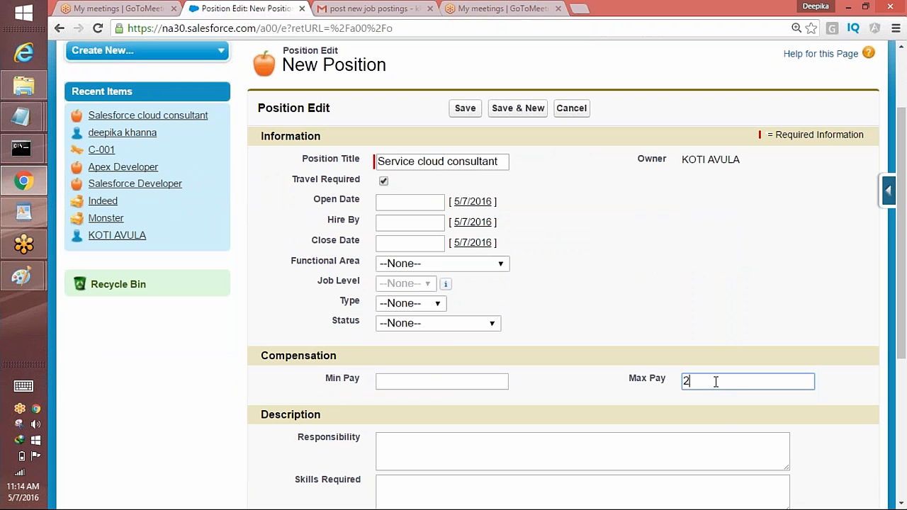
pyautogui.write('0000')
pyautogui.click(464, 109)
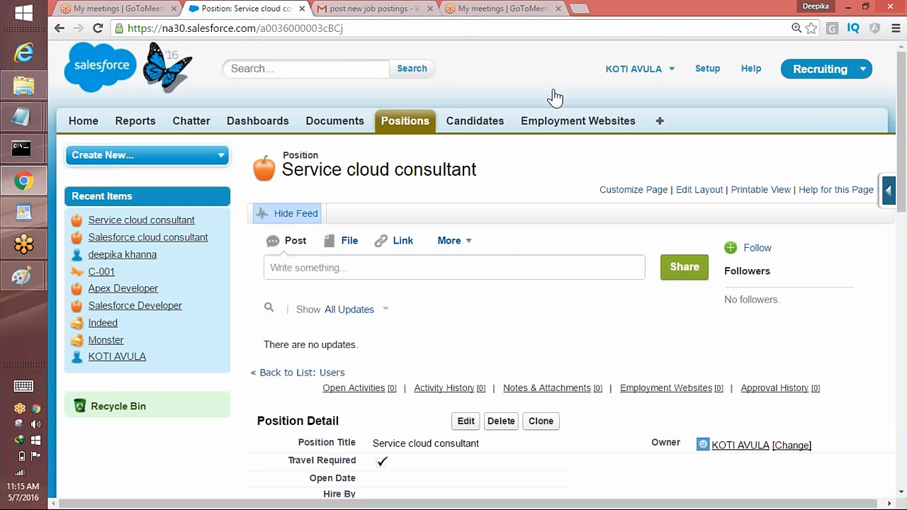
pyautogui.scroll(-8, 885, 383)
pyautogui.scroll(-3, 885, 388)
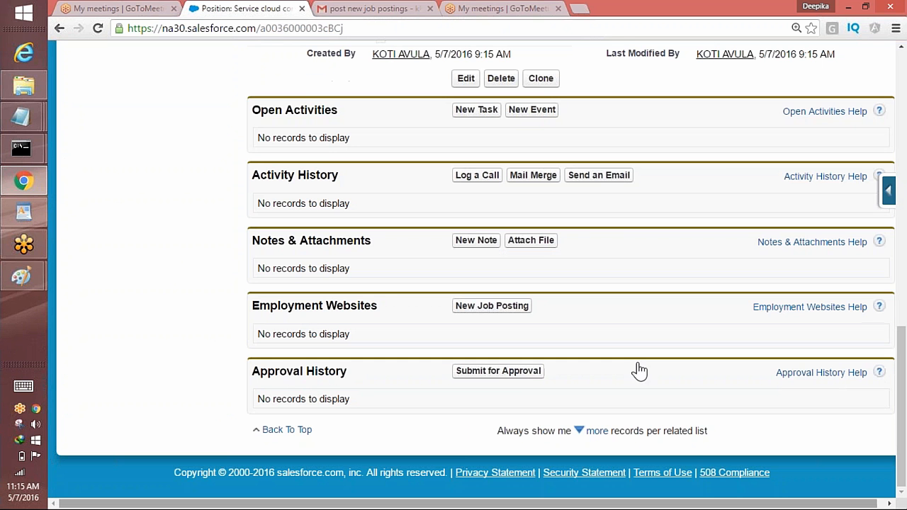
pyautogui.click(526, 377)
pyautogui.click(532, 125)
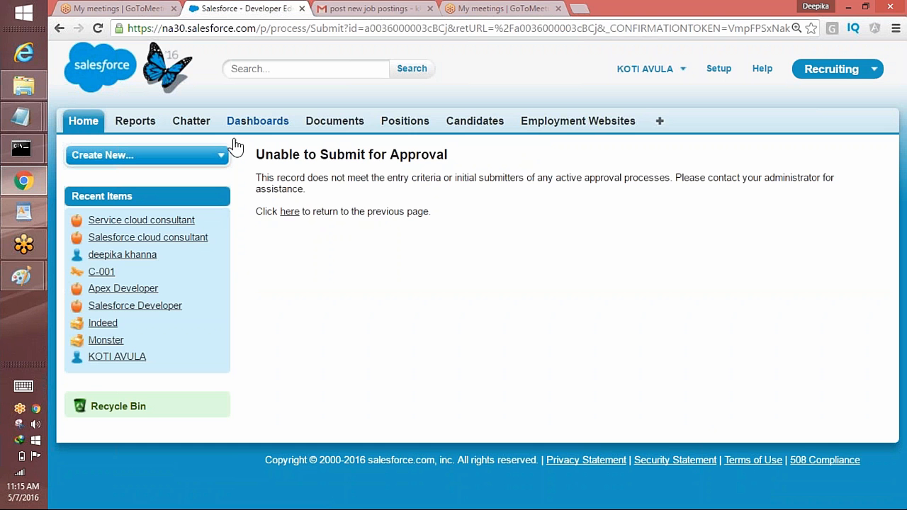
pyautogui.doubleClick(395, 177)
pyautogui.moveTo(425, 184); pyautogui.dragTo(589, 178)
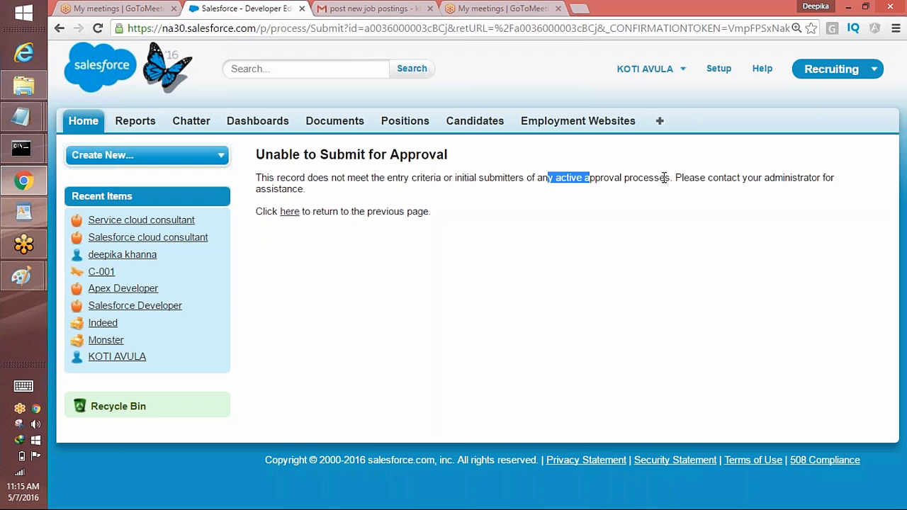
pyautogui.click(411, 126)
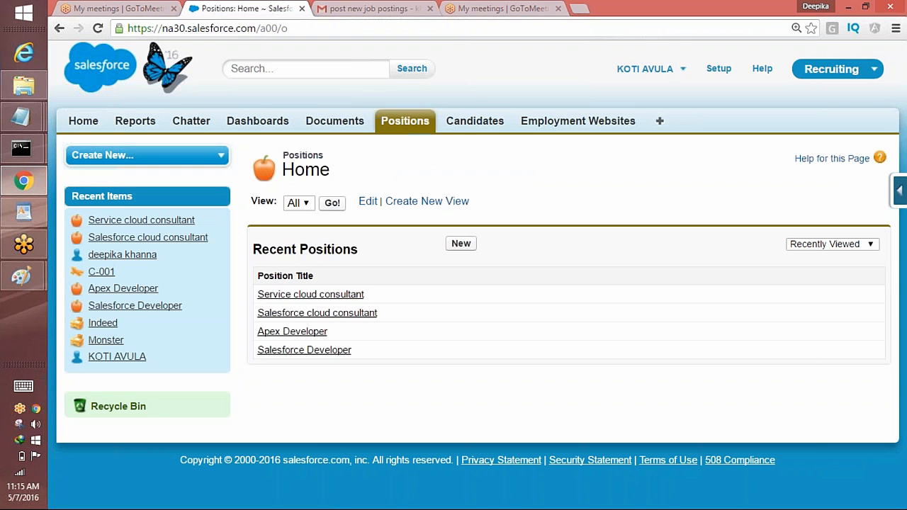
pyautogui.click(309, 302)
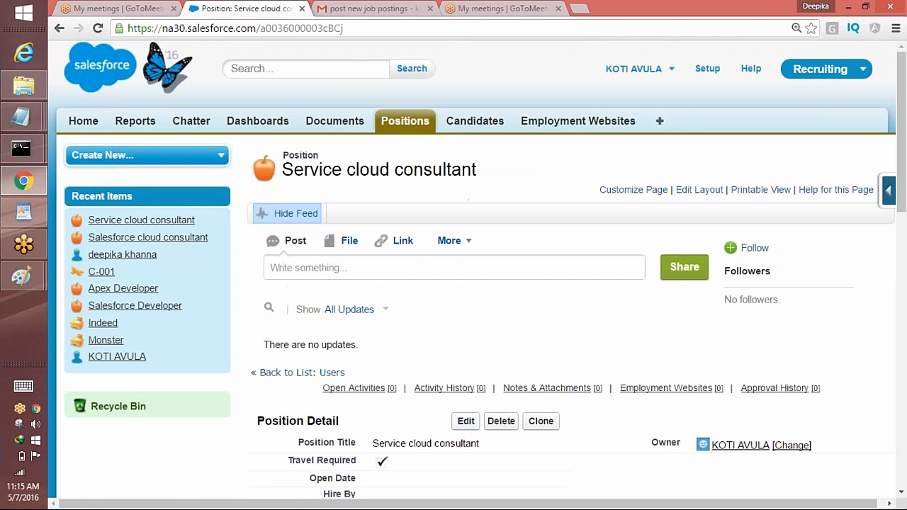
pyautogui.scroll(-5, 900, 207)
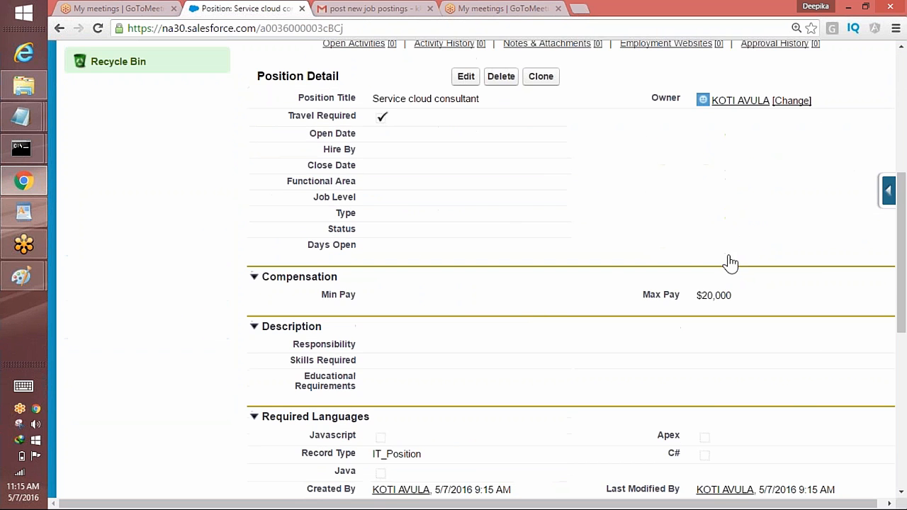
pyautogui.scroll(-6, 902, 282)
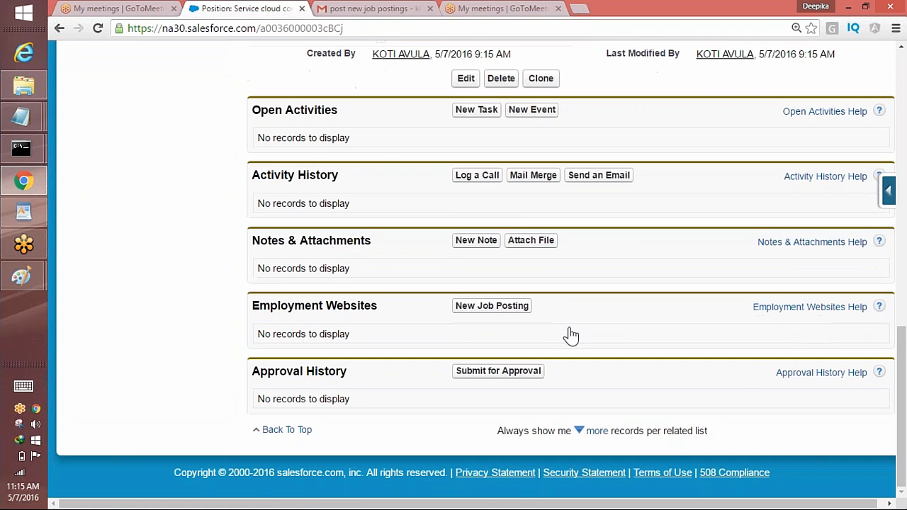
pyautogui.scroll(2, 902, 325)
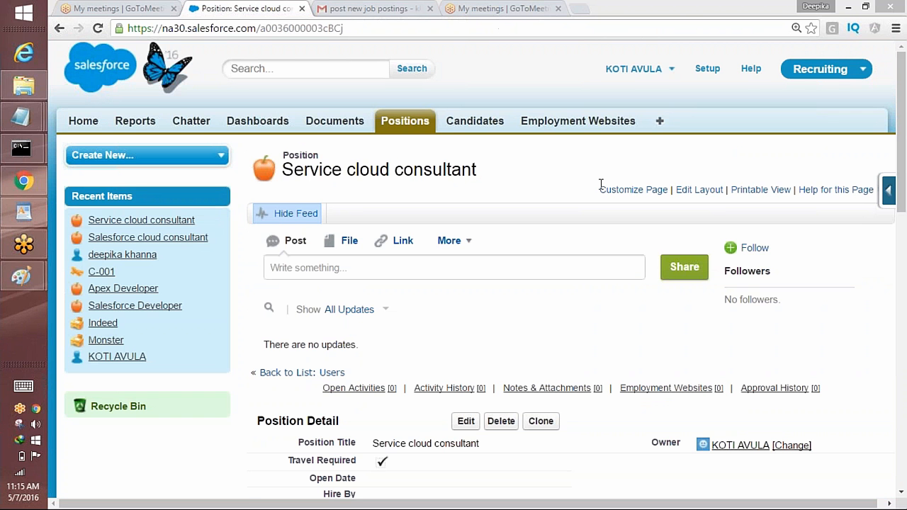
pyautogui.click(741, 175)
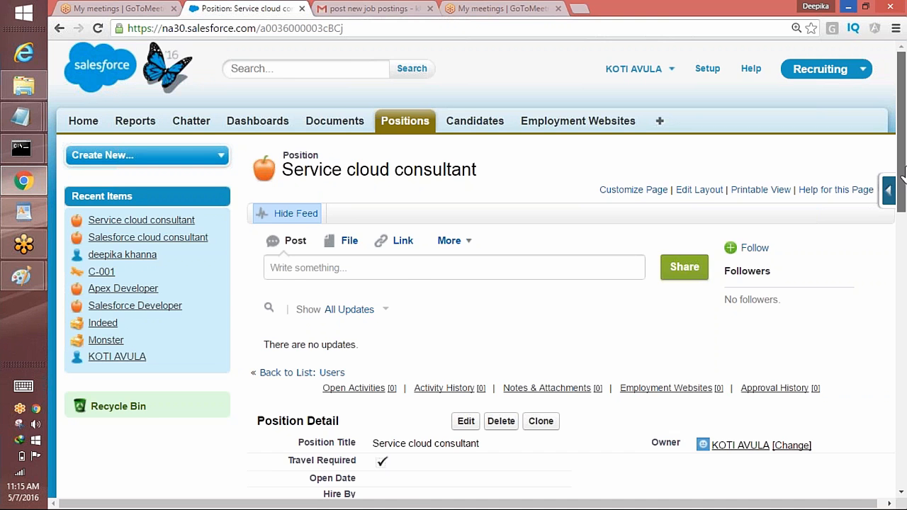
pyautogui.moveTo(900, 152)
pyautogui.mouseDown()
pyautogui.moveTo(898, 340)
pyautogui.moveTo(899, 150)
pyautogui.mouseUp()
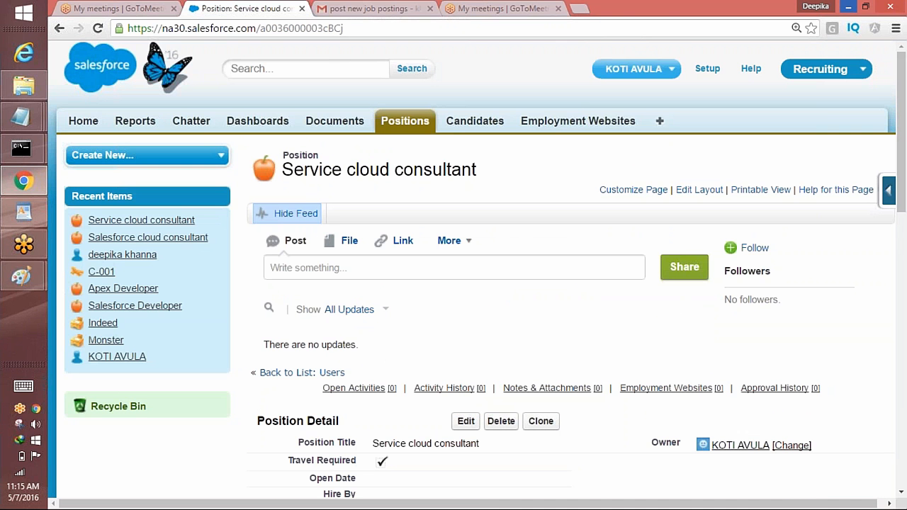
# Log out of the current user and reload the Salesforce login page.
pyautogui.click(633, 69)
pyautogui.click(591, 157)
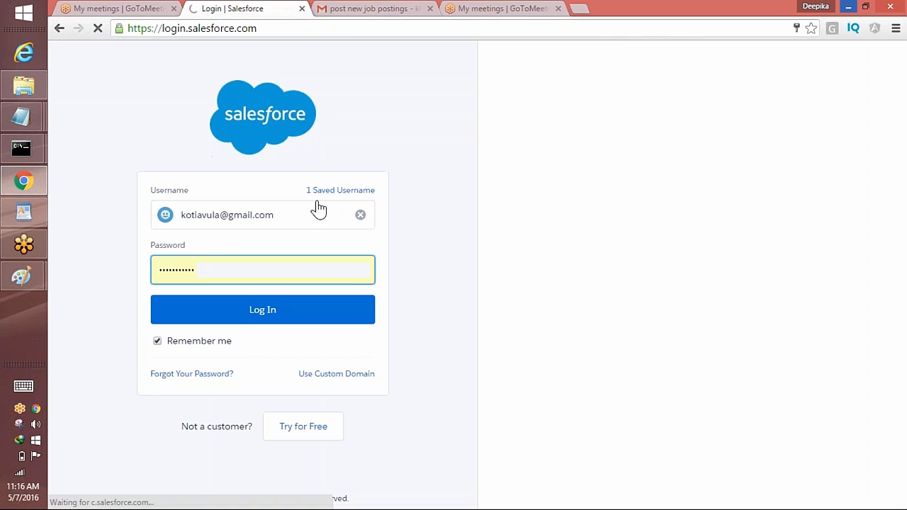
pyautogui.moveTo(266, 217); pyautogui.dragTo(177, 219)
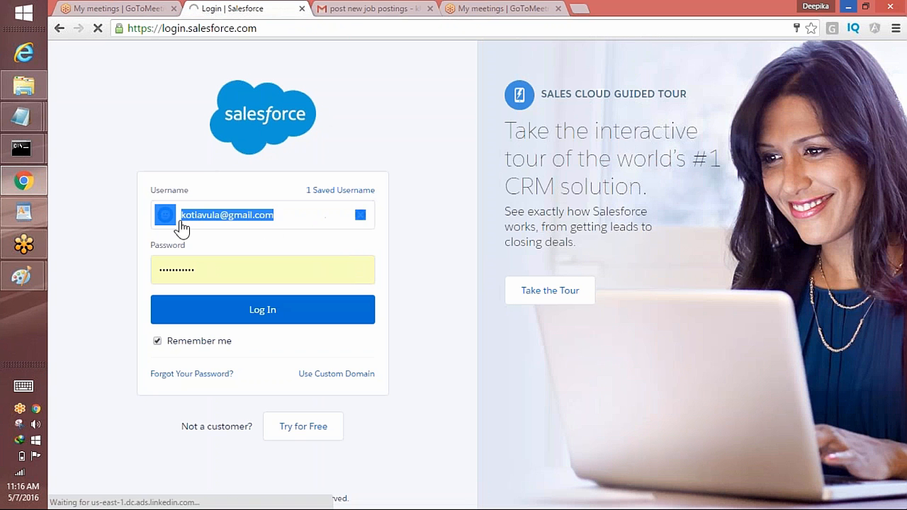
pyautogui.tripleClick(202, 215)
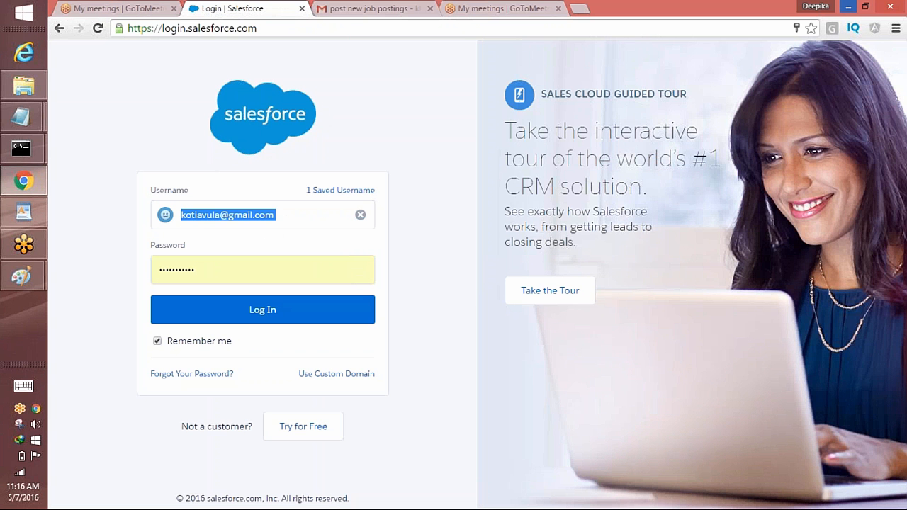
pyautogui.click(228, 219)
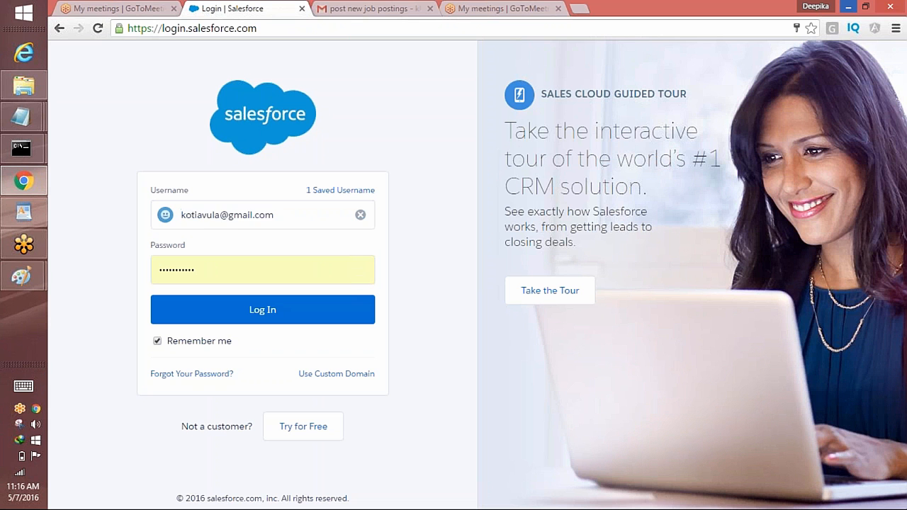
pyautogui.tripleClick(188, 224)
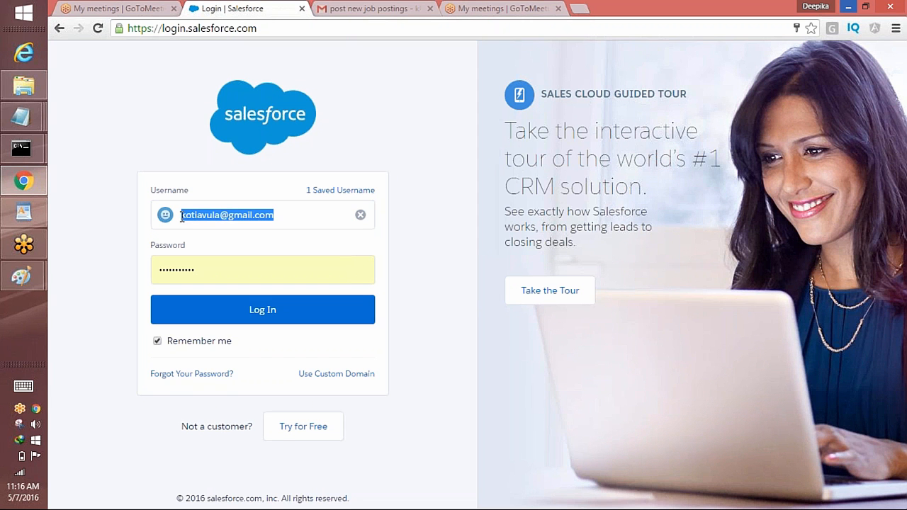
pyautogui.press('BackSpace')
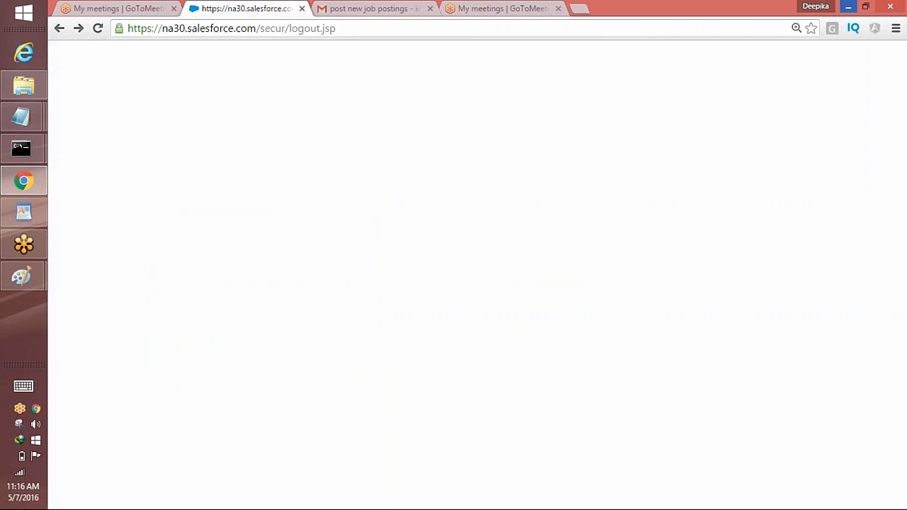
pyautogui.hotkey('ctrl', 'l')
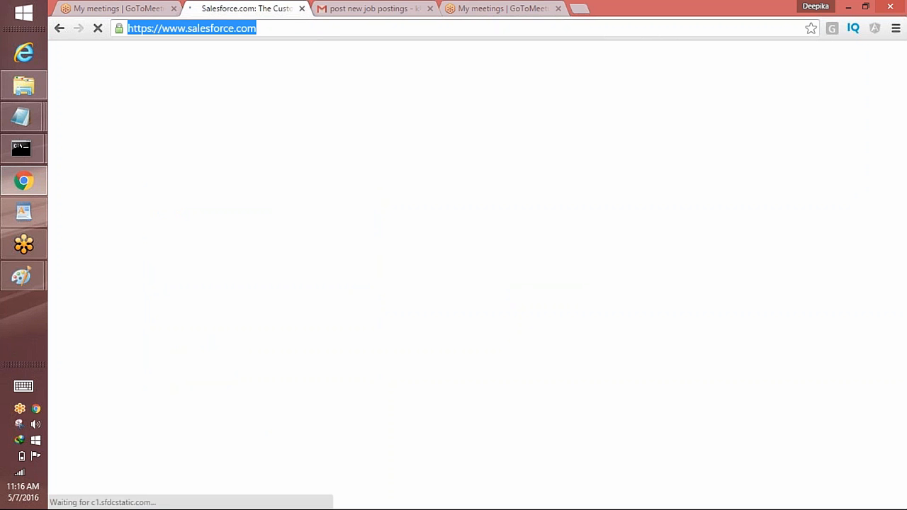
pyautogui.write('login')
pyautogui.press('Return')
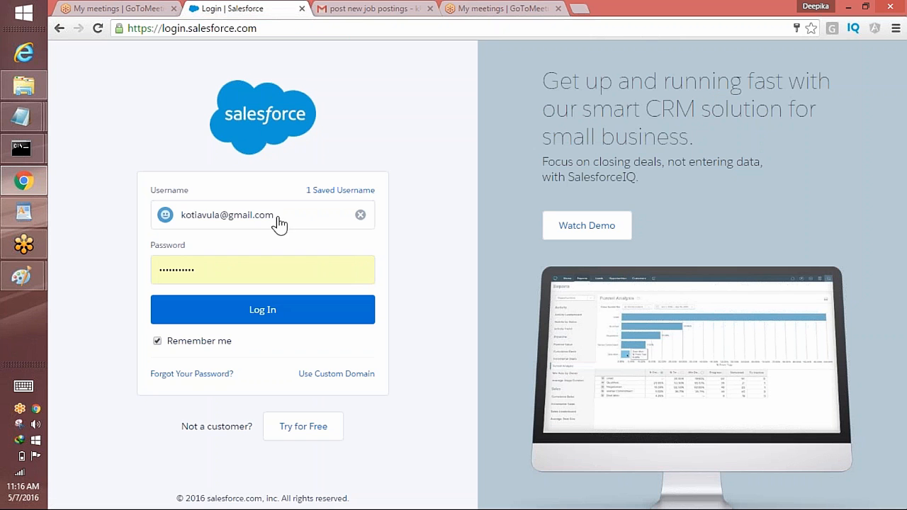
# Sign in with the second user's username and password, then enter the texted verification code.
pyautogui.click(360, 215)
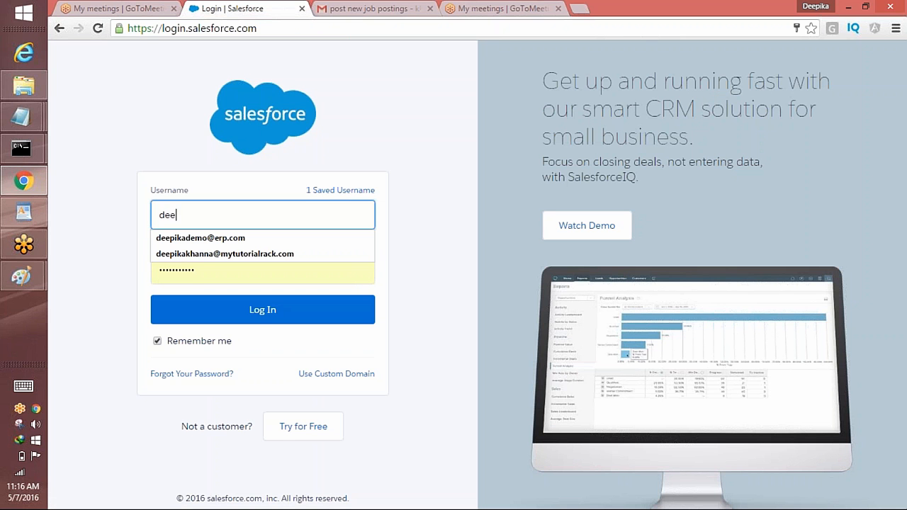
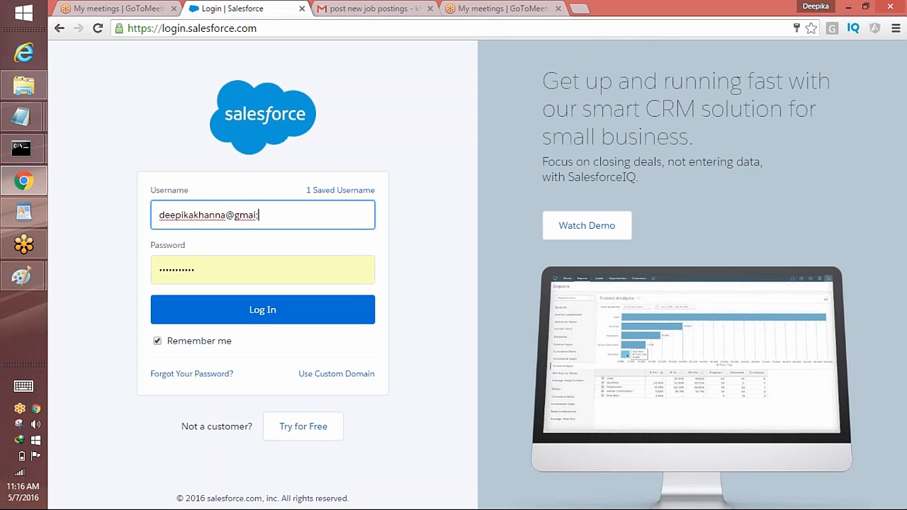
pyautogui.press('Tab')
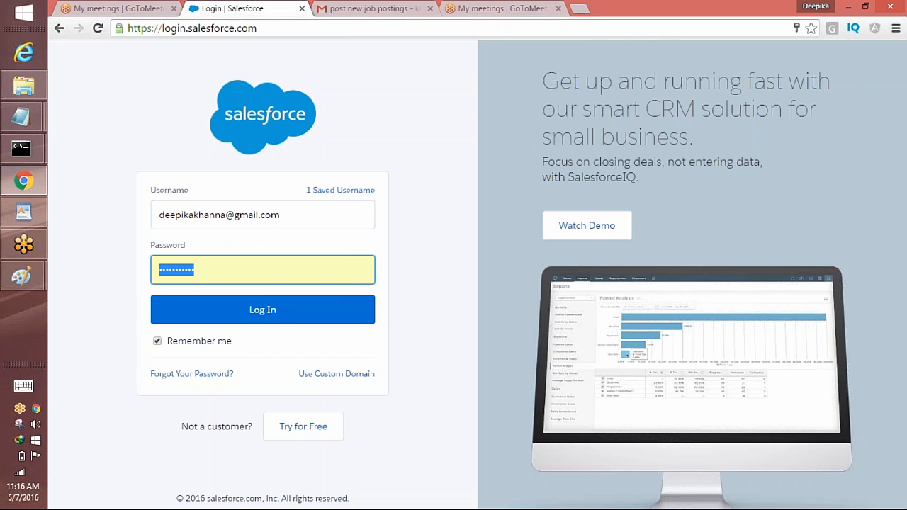
pyautogui.write('••••••••••')
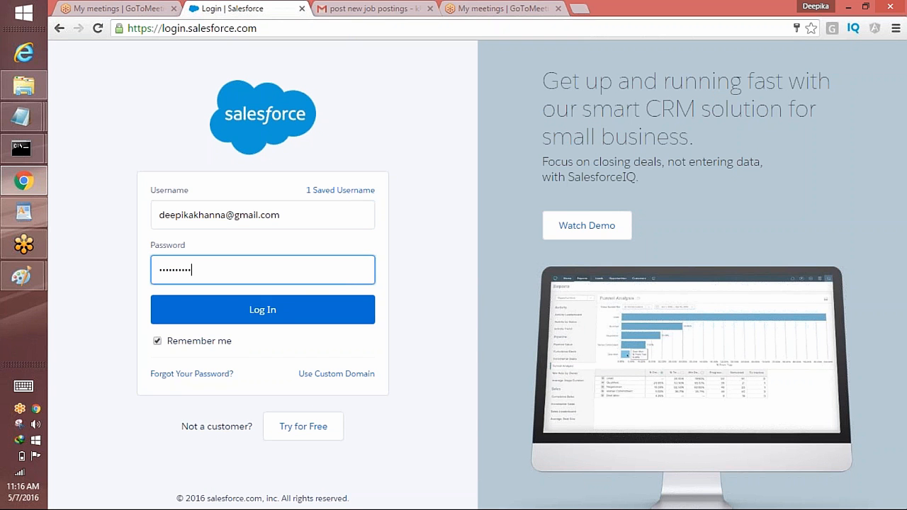
pyautogui.write('•')
pyautogui.press('Return')
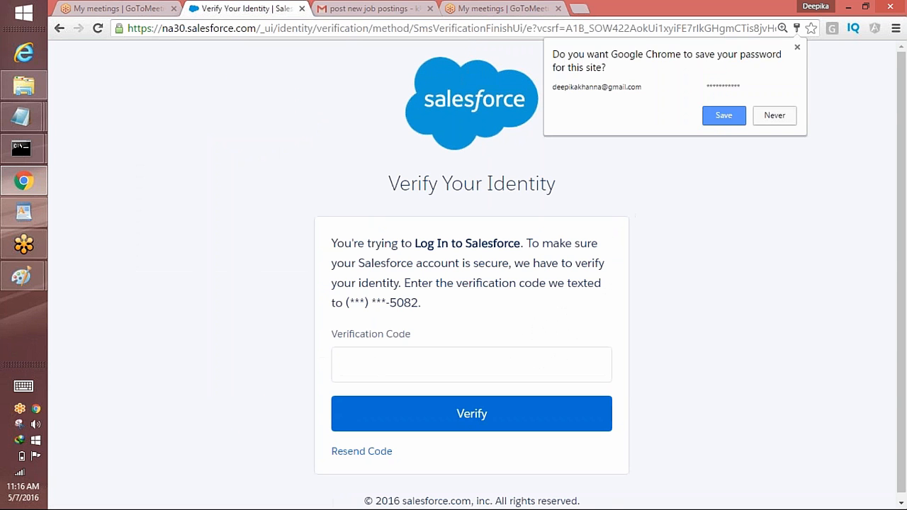
pyautogui.click(717, 117)
pyautogui.click(471, 365)
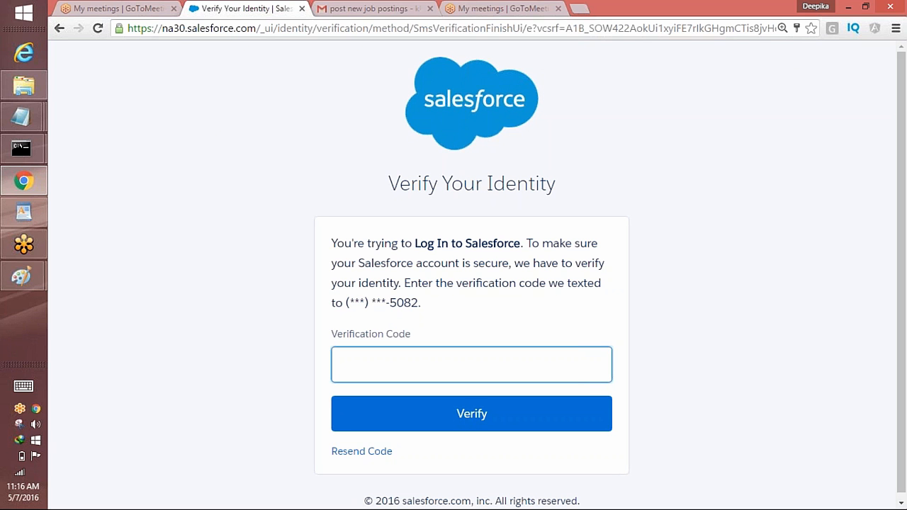
pyautogui.press('Return')
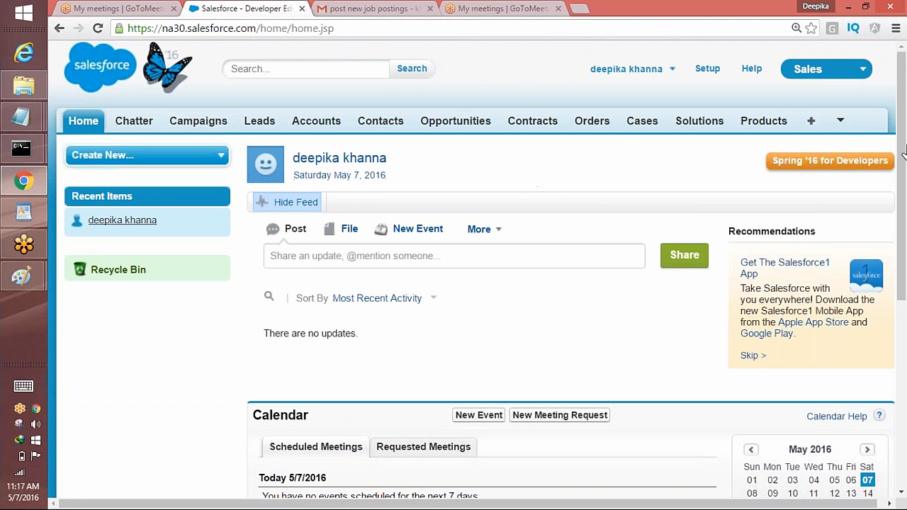
# Find Items to Approve and open the pending Salesforce cloud consultant position.
pyautogui.scroll(-5, 881, 324)
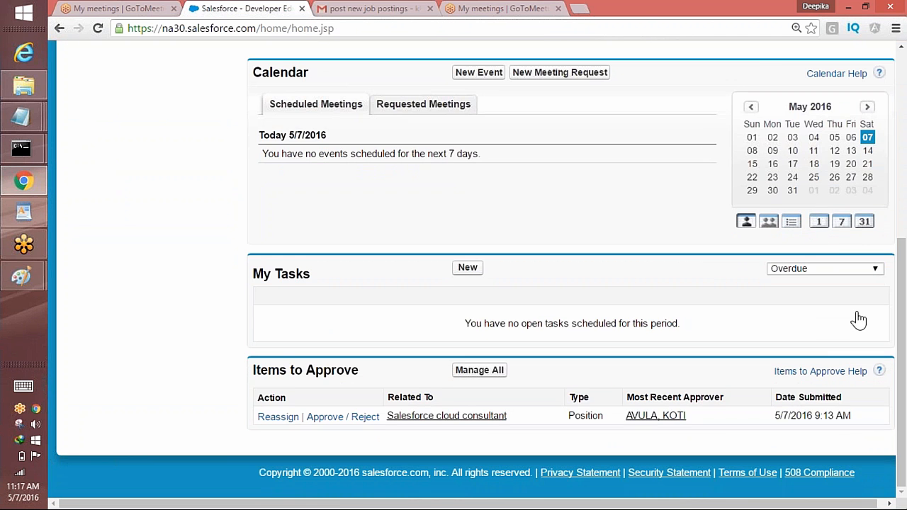
pyautogui.scroll(5, 899, 354)
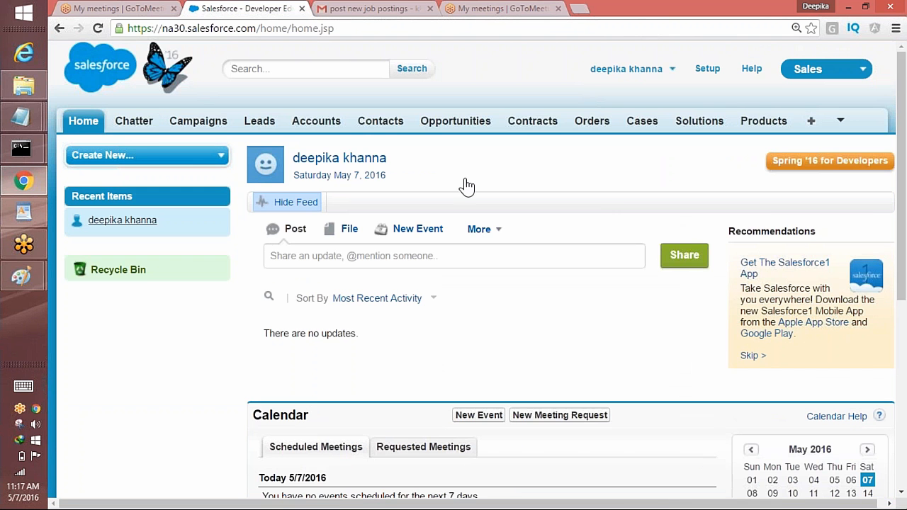
pyautogui.scroll(-3, 901, 281)
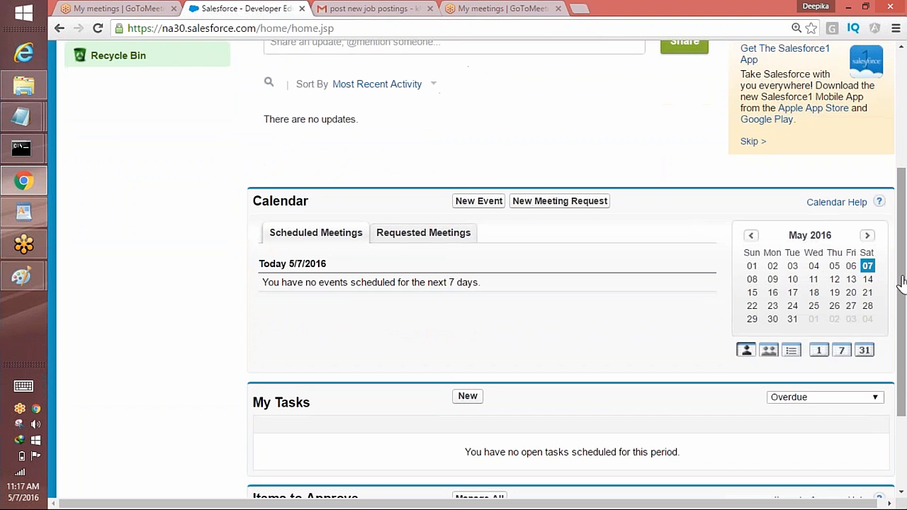
pyautogui.scroll(-2, 901, 281)
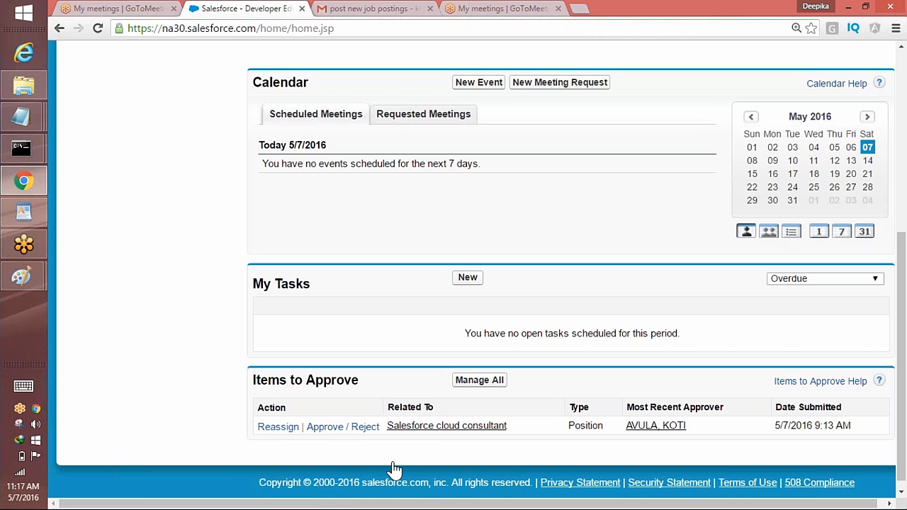
pyautogui.moveTo(902, 359); pyautogui.dragTo(902, 362)
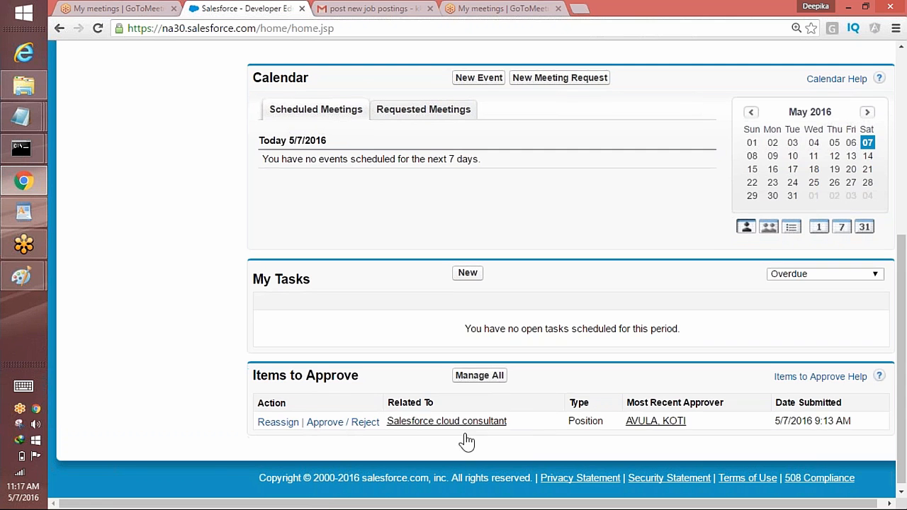
pyautogui.click(473, 425)
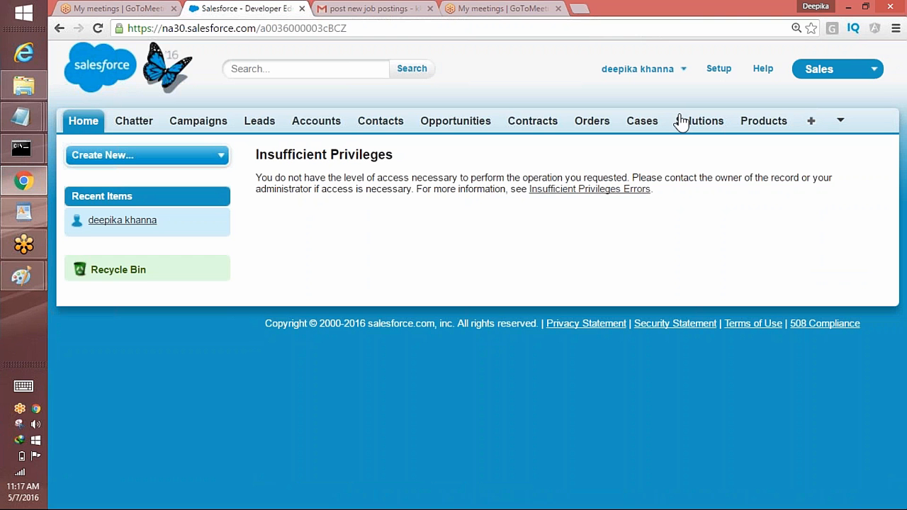
# Switch to the Recruiting app and look over its home page.
pyautogui.click(822, 68)
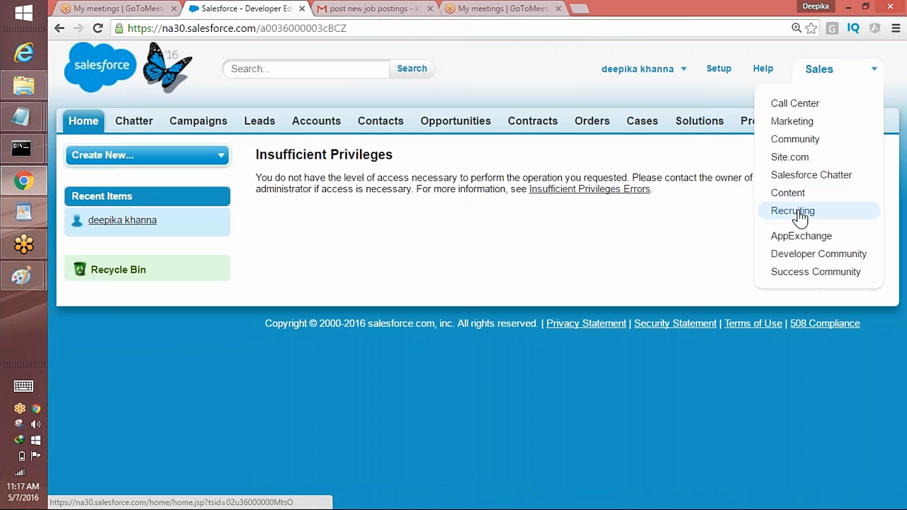
pyautogui.click(797, 212)
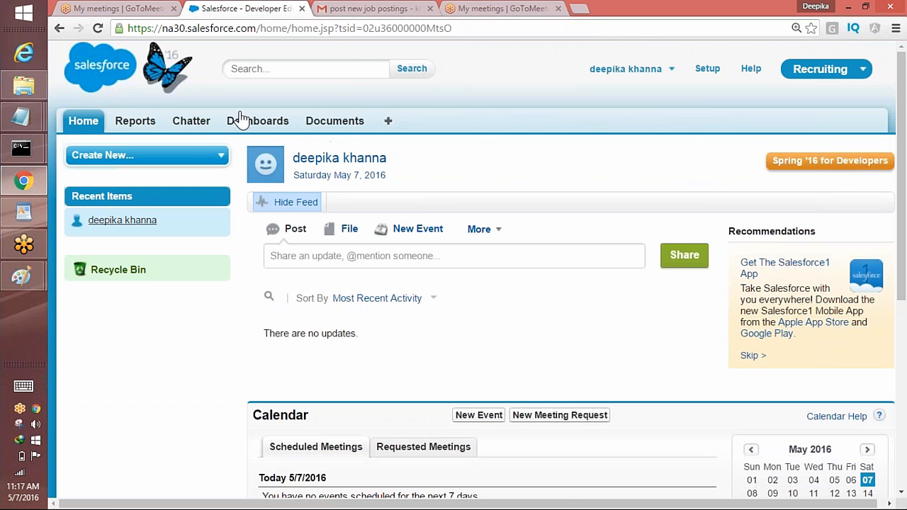
pyautogui.moveTo(902, 118); pyautogui.dragTo(902, 123)
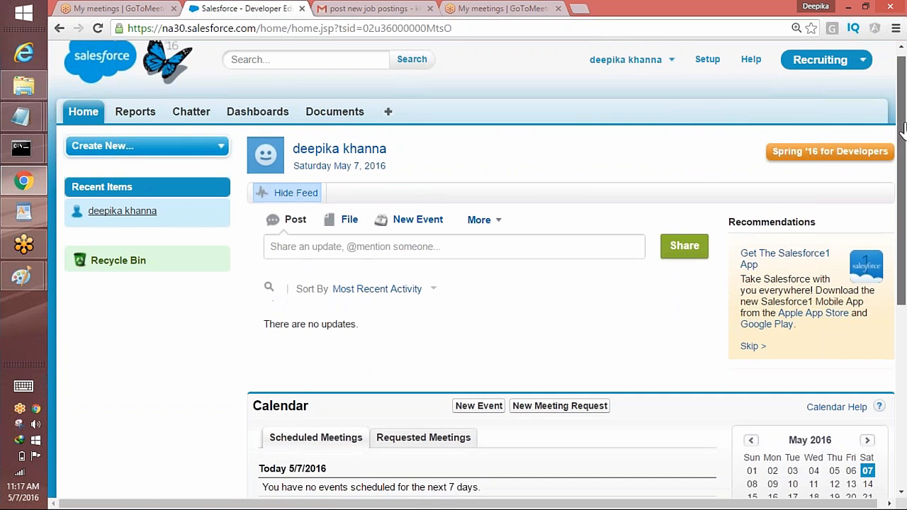
pyautogui.scroll(-5, 897, 226)
pyautogui.scroll(5, 894, 234)
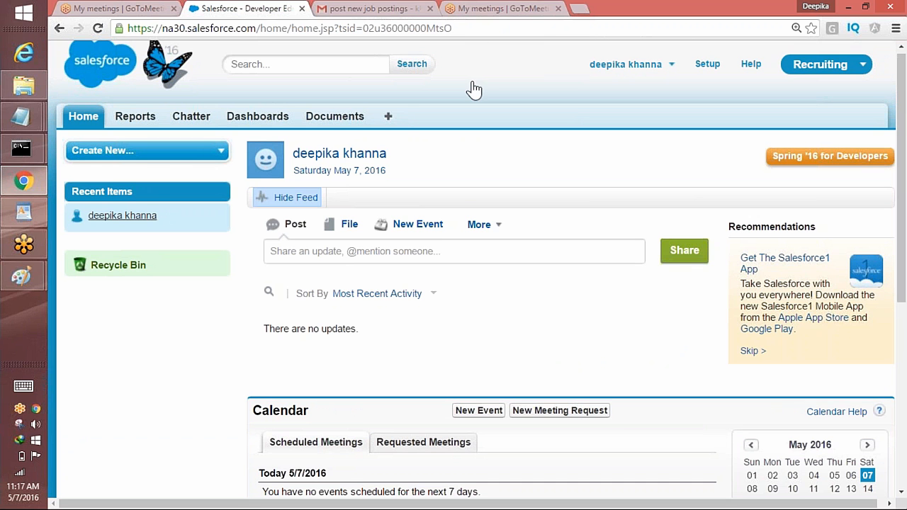
pyautogui.click(508, 18)
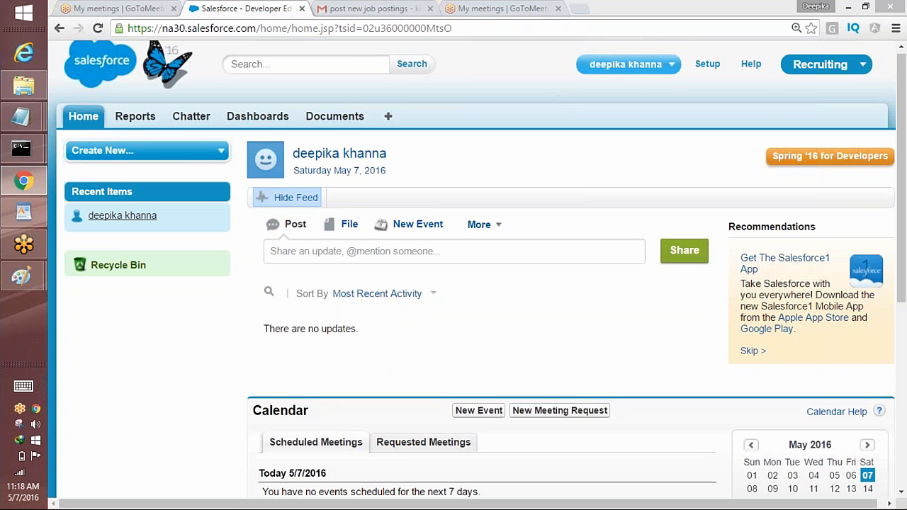
# Log back in with the other saved account and go to the Profiles setup page.
pyautogui.click(667, 69)
pyautogui.click(609, 125)
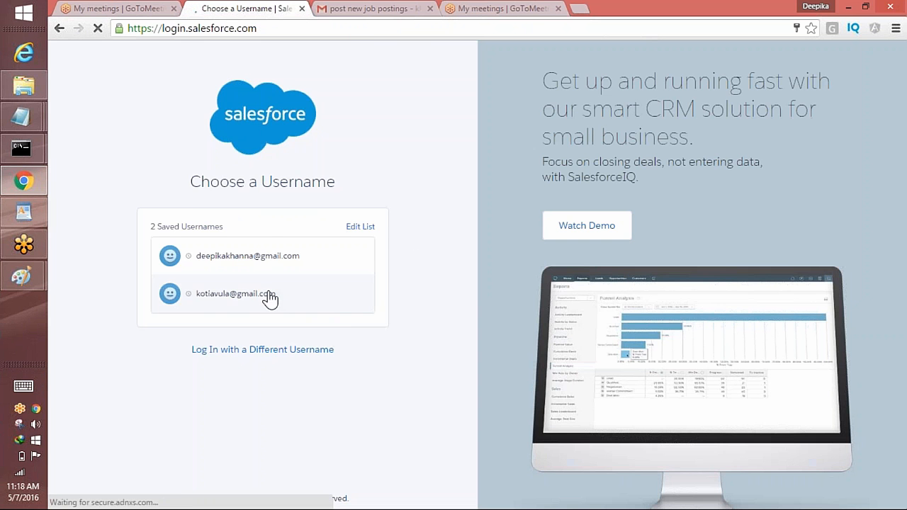
pyautogui.click(270, 299)
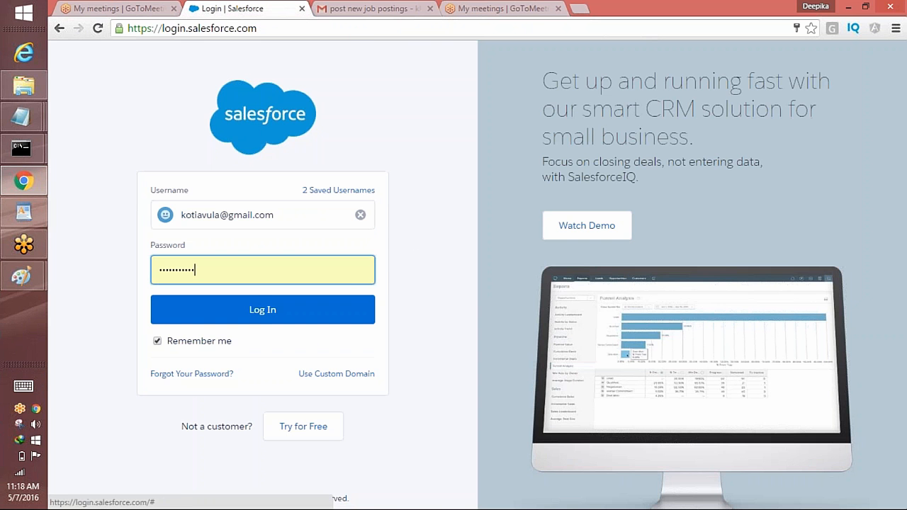
pyautogui.click(270, 303)
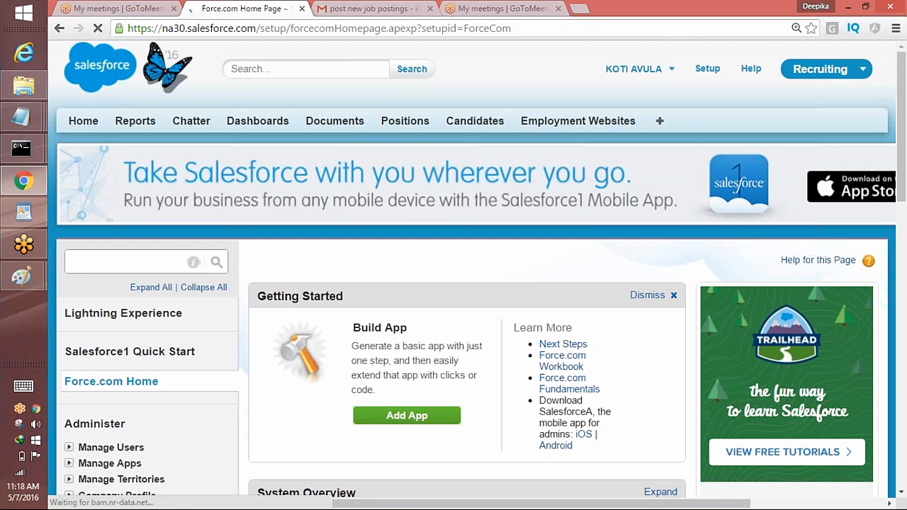
pyautogui.click(93, 259)
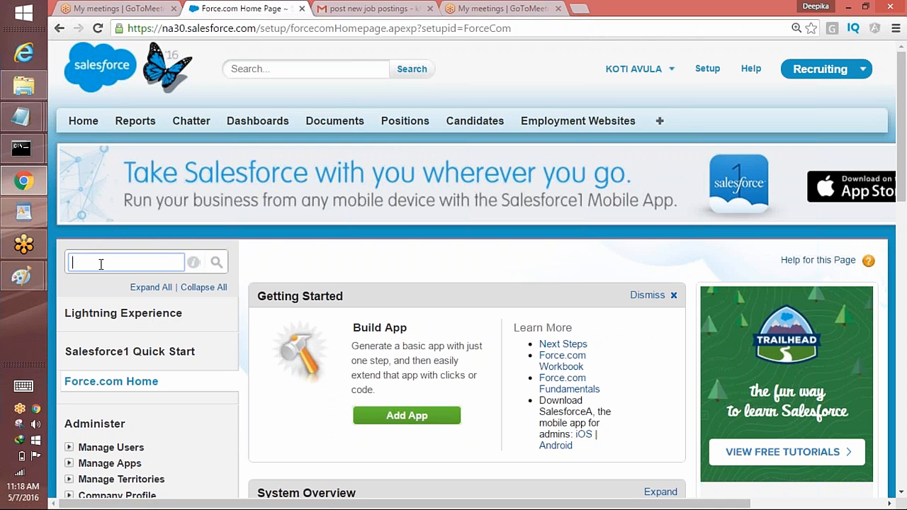
pyautogui.write('pro')
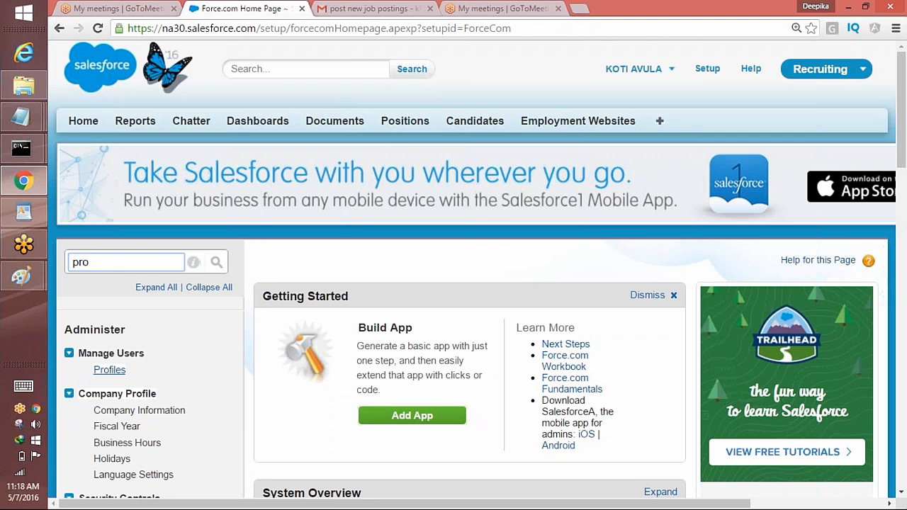
pyautogui.click(109, 370)
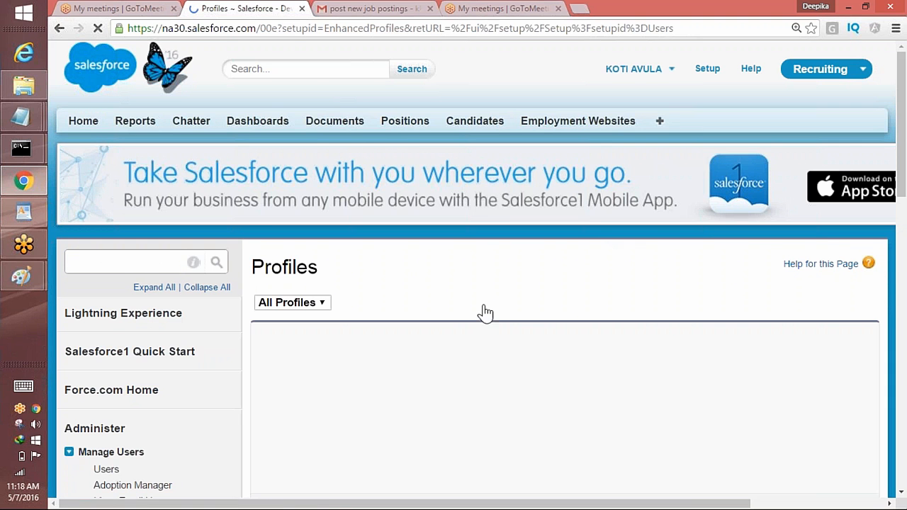
# Clone the Standard User profile as StandardUserRecruting and save it.
pyautogui.click(286, 334)
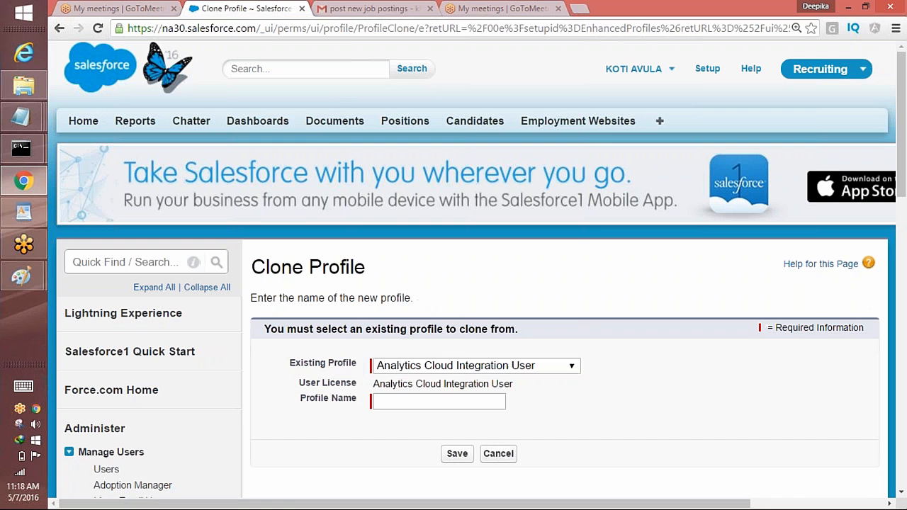
pyautogui.click(450, 367)
pyautogui.write('st')
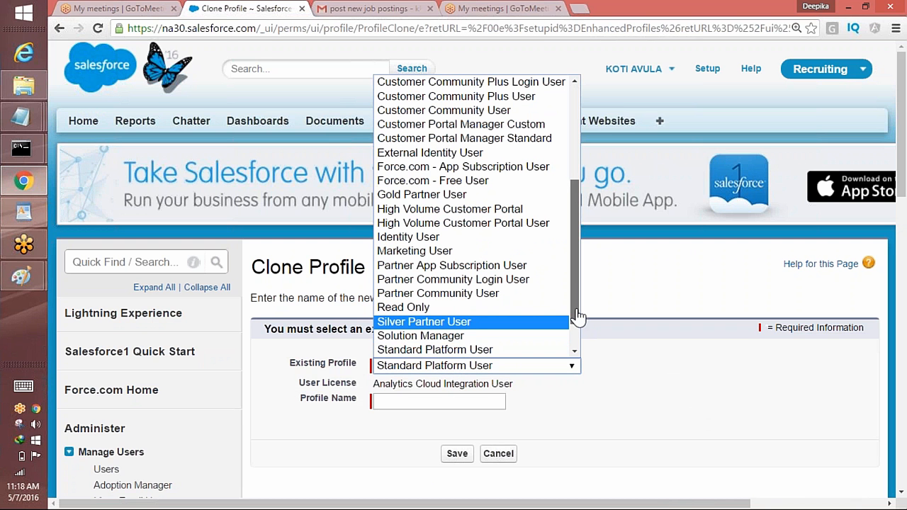
pyautogui.scroll(-1, 577, 319)
pyautogui.click(442, 336)
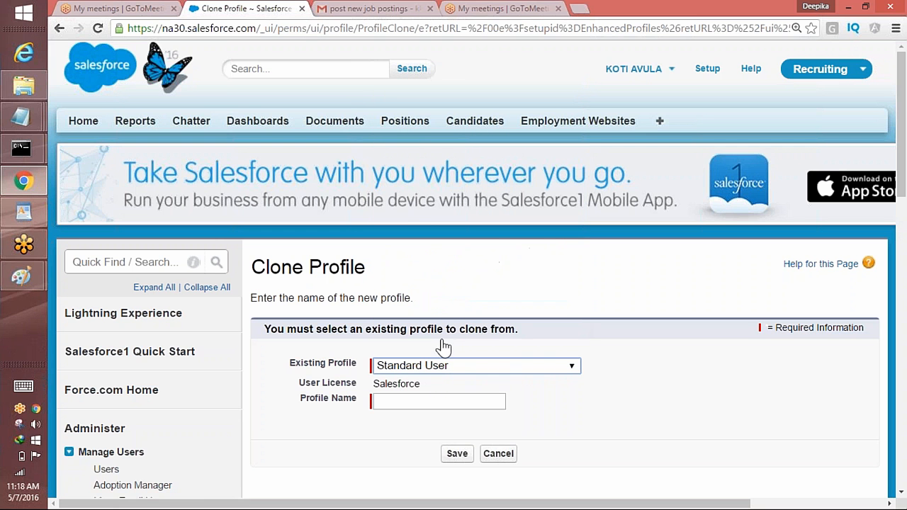
pyautogui.click(431, 401)
pyautogui.write('StandardUserRecruting')
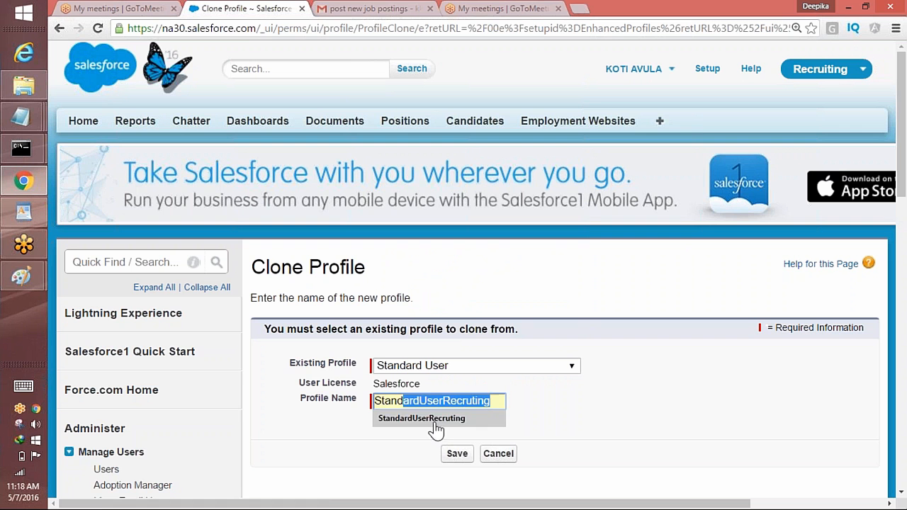
pyautogui.click(430, 420)
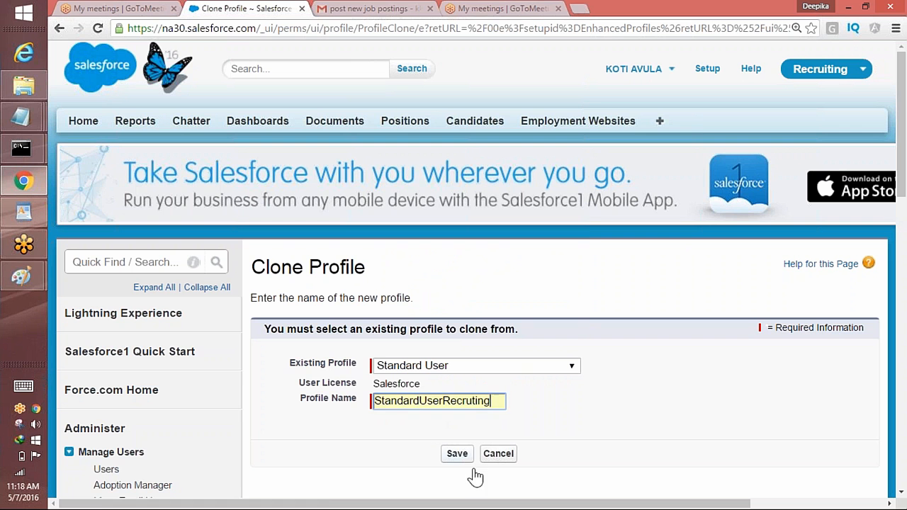
pyautogui.click(457, 453)
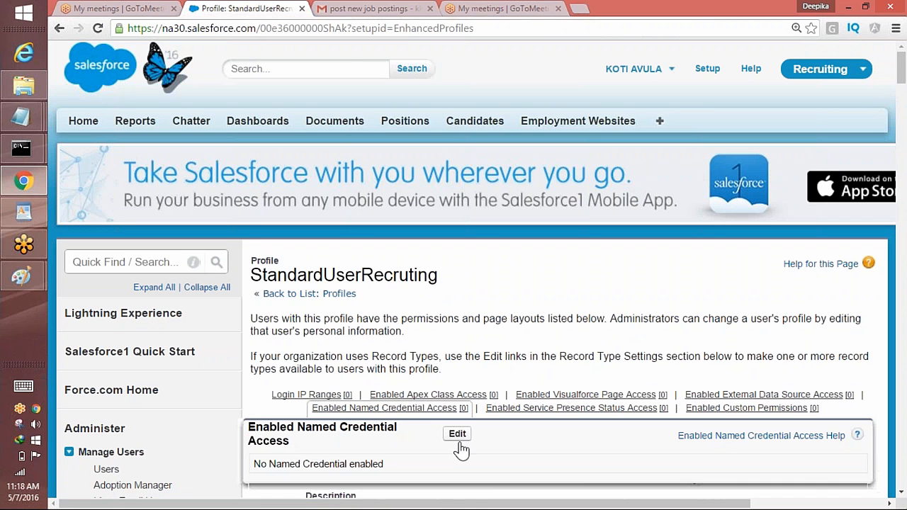
# Tick read, create, edit, delete, view-all and modify-all permissions for Candidates, Positions, Reviews and Employment Websites.
pyautogui.click(464, 441)
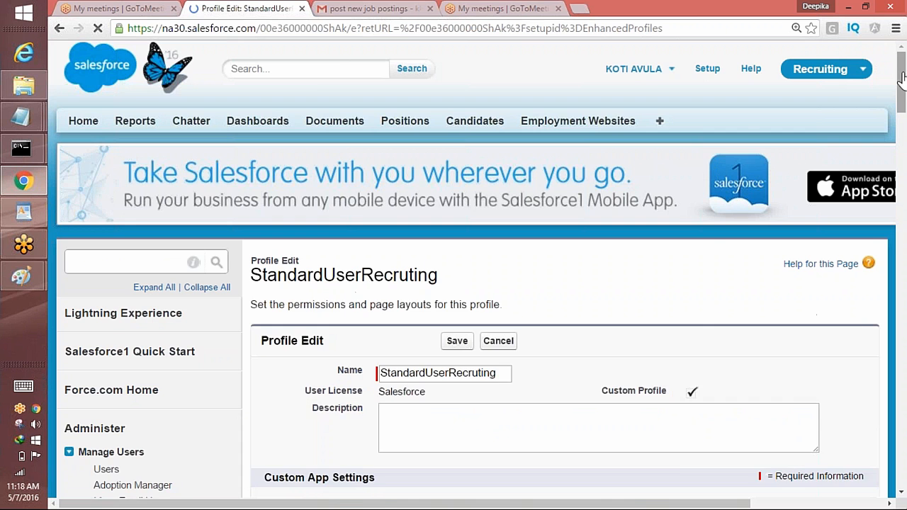
pyautogui.moveTo(901, 60); pyautogui.dragTo(902, 438)
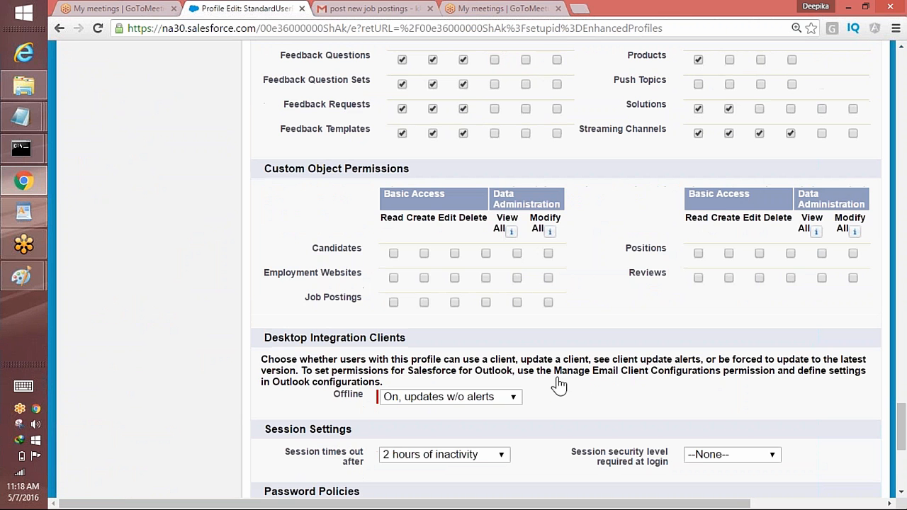
pyautogui.click(698, 254)
pyautogui.click(729, 259)
pyautogui.click(760, 256)
pyautogui.click(790, 260)
pyautogui.click(699, 279)
pyautogui.click(394, 255)
pyautogui.click(517, 255)
pyautogui.click(548, 255)
pyautogui.click(822, 255)
pyautogui.click(853, 255)
pyautogui.click(853, 278)
pyautogui.click(518, 278)
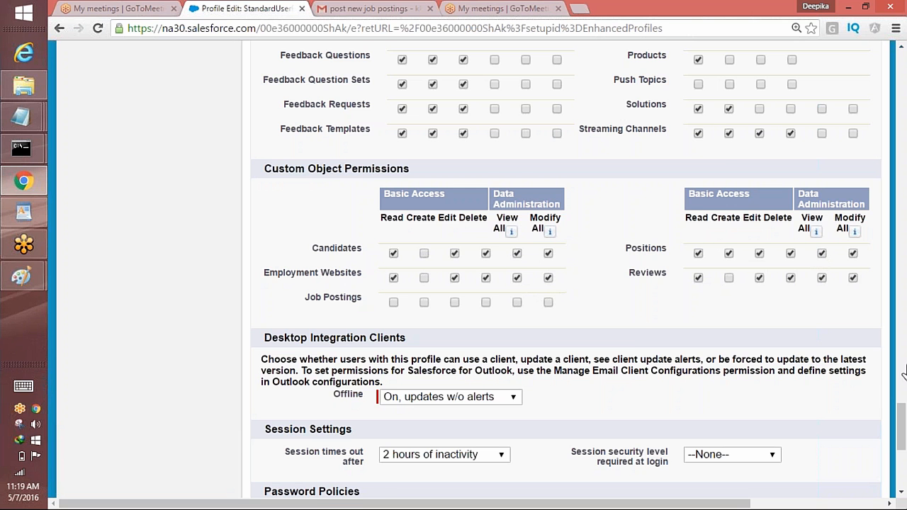
# Save the profile and review its updated detail page.
pyautogui.moveTo(903, 428); pyautogui.dragTo(902, 87)
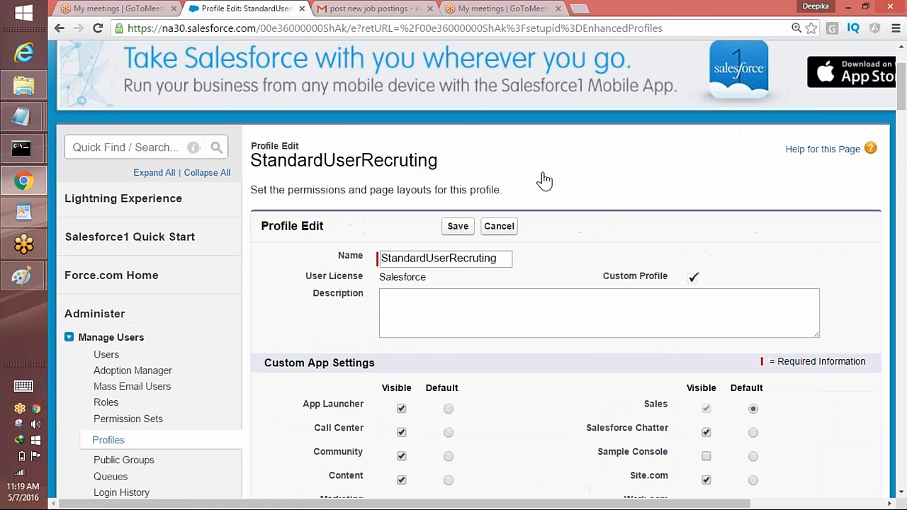
pyautogui.click(458, 226)
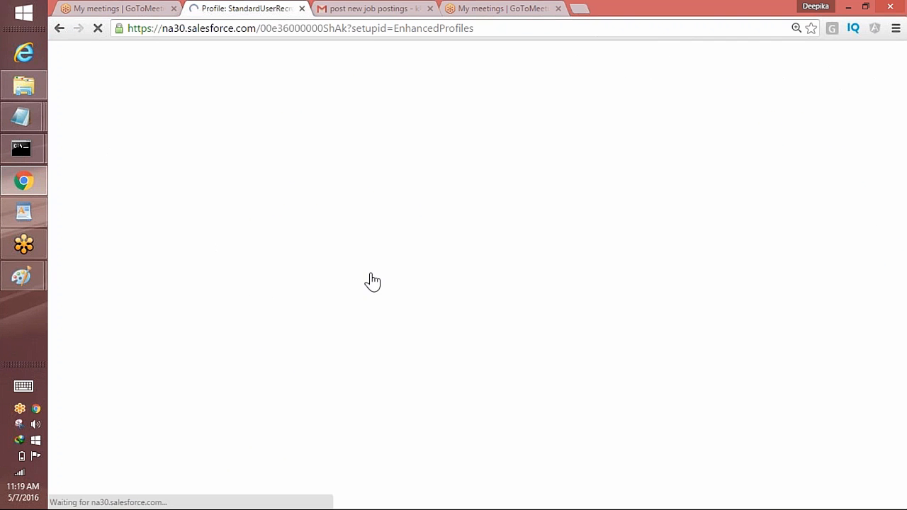
pyautogui.scroll(-5, 902, 95)
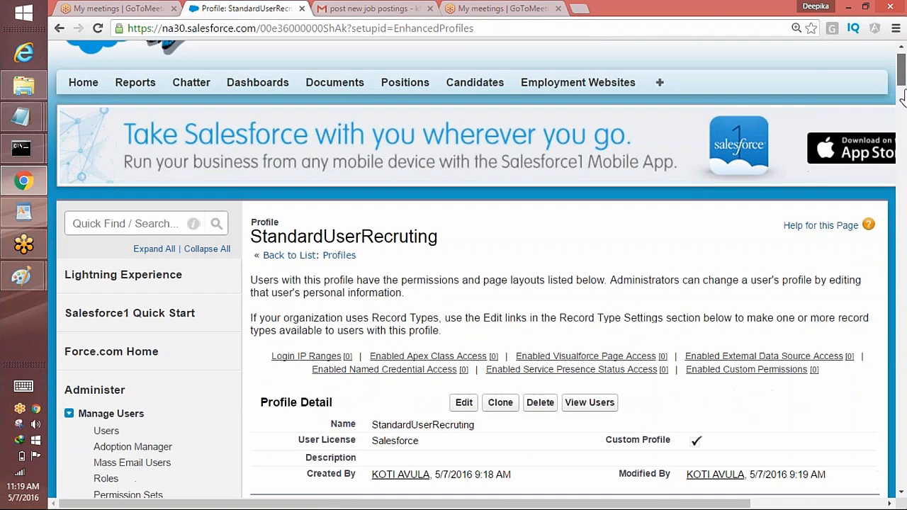
pyautogui.moveTo(428, 87)
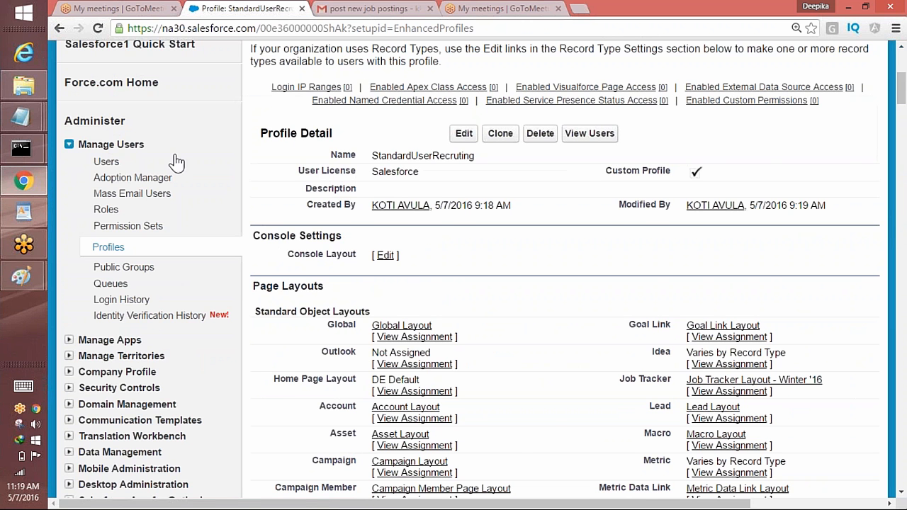
pyautogui.scroll(-6, 904, 99)
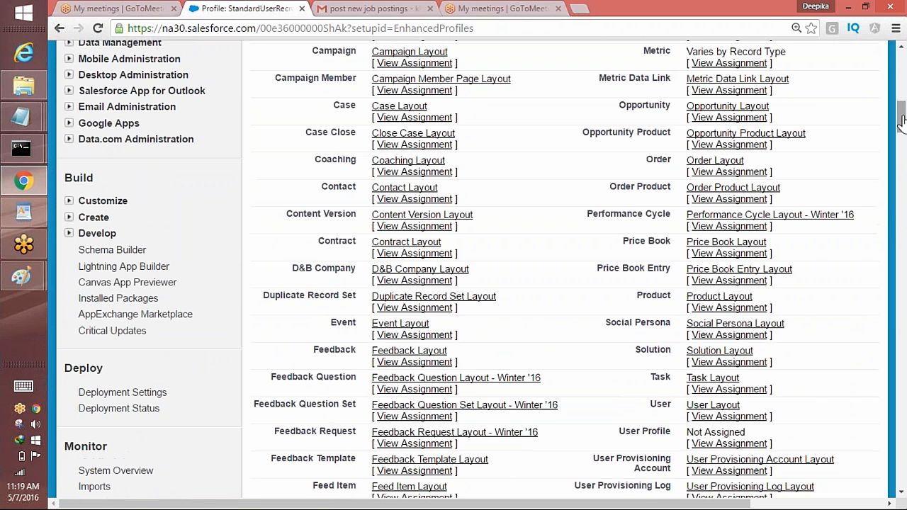
pyautogui.scroll(12, 904, 99)
# Find the approver in Users and save StandardUserRecruting as their profile.
pyautogui.click(118, 264)
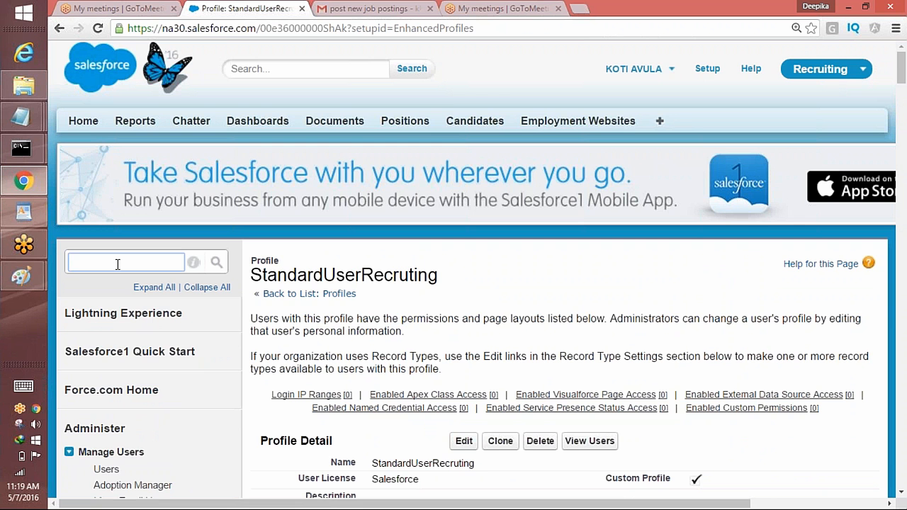
pyautogui.write('users')
pyautogui.press('BackSpace')
pyautogui.press('BackSpace')
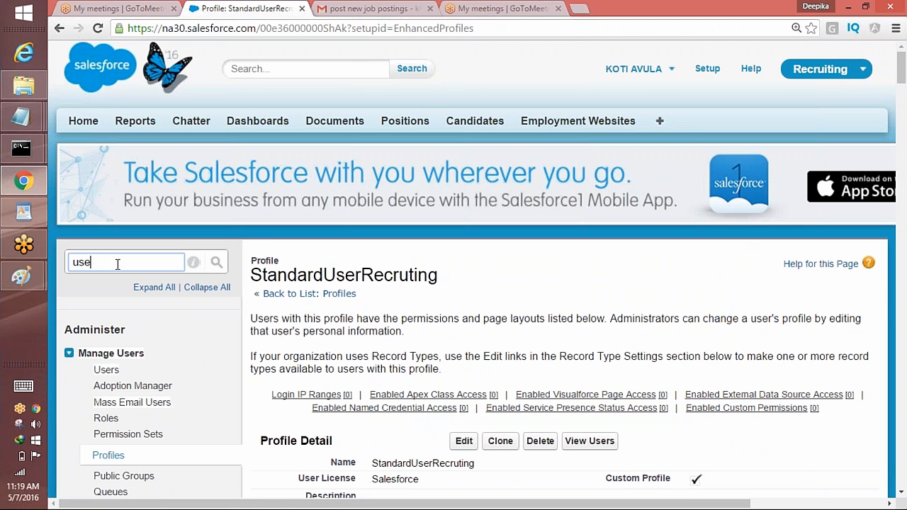
pyautogui.click(107, 370)
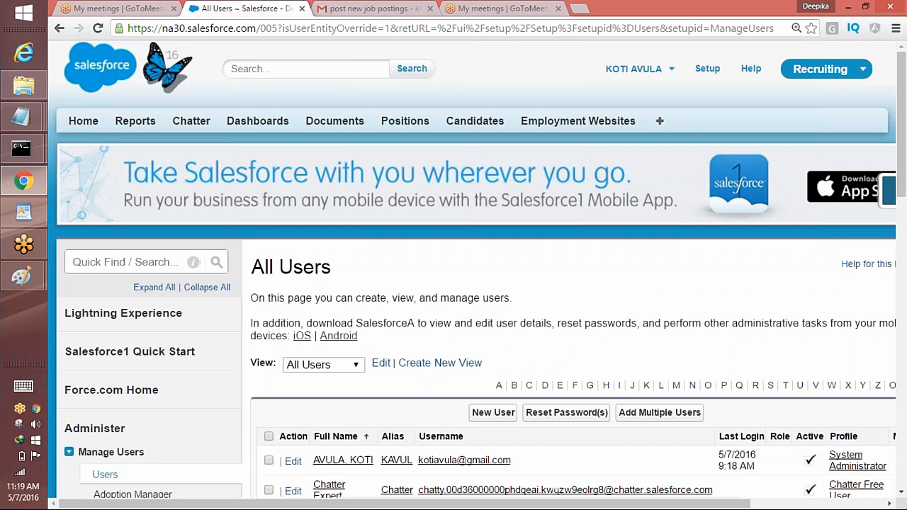
pyautogui.scroll(-3, 561, 282)
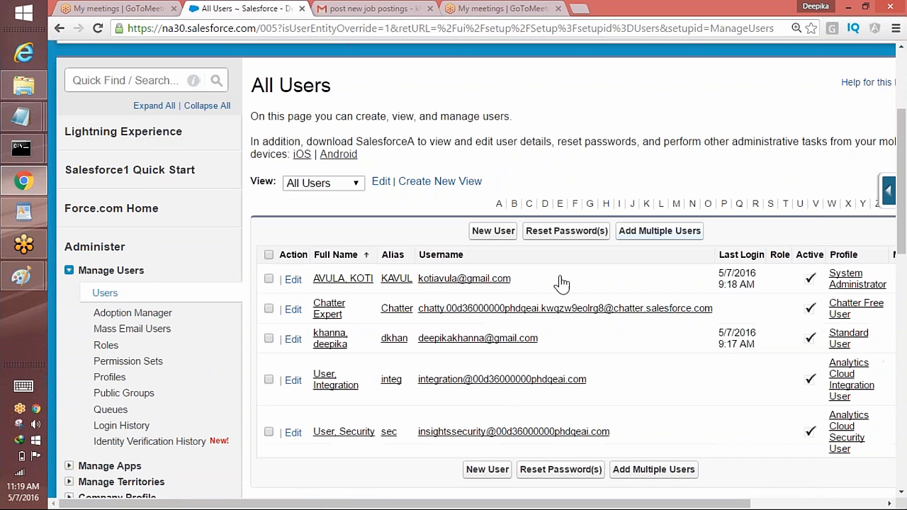
pyautogui.click(332, 343)
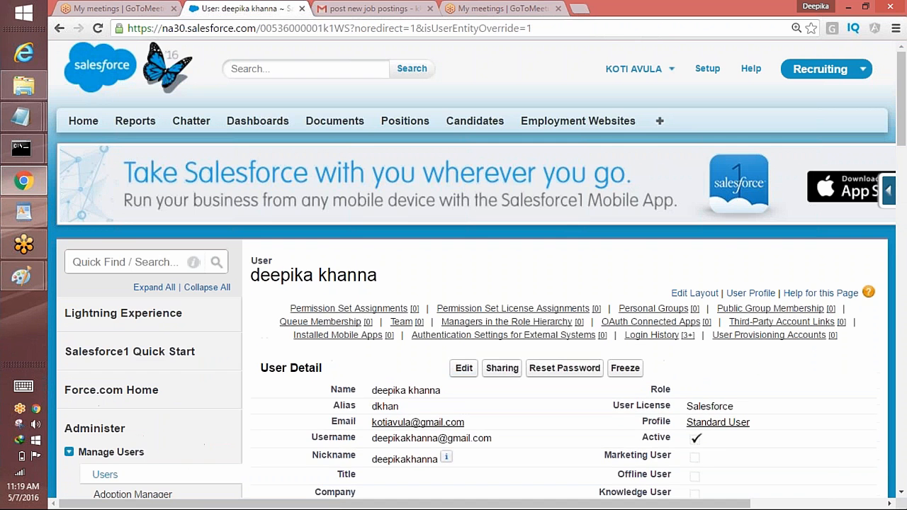
pyautogui.click(464, 368)
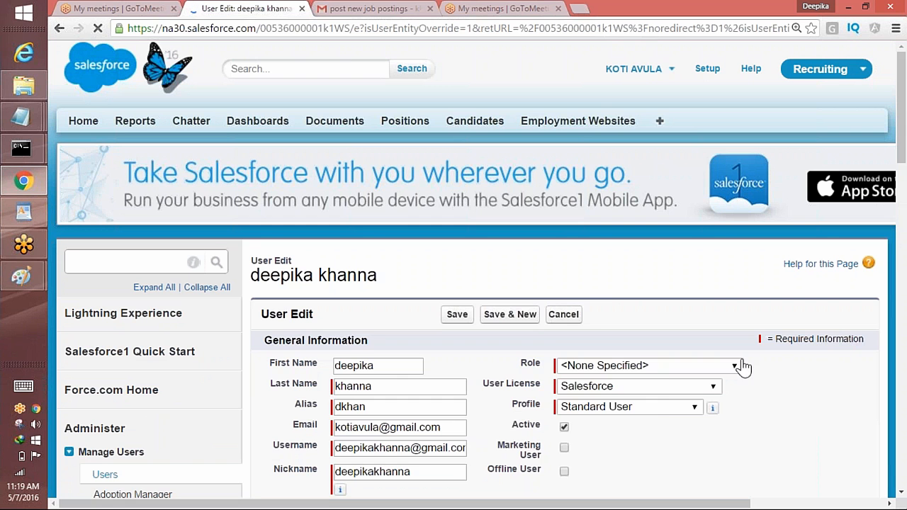
pyautogui.click(694, 407)
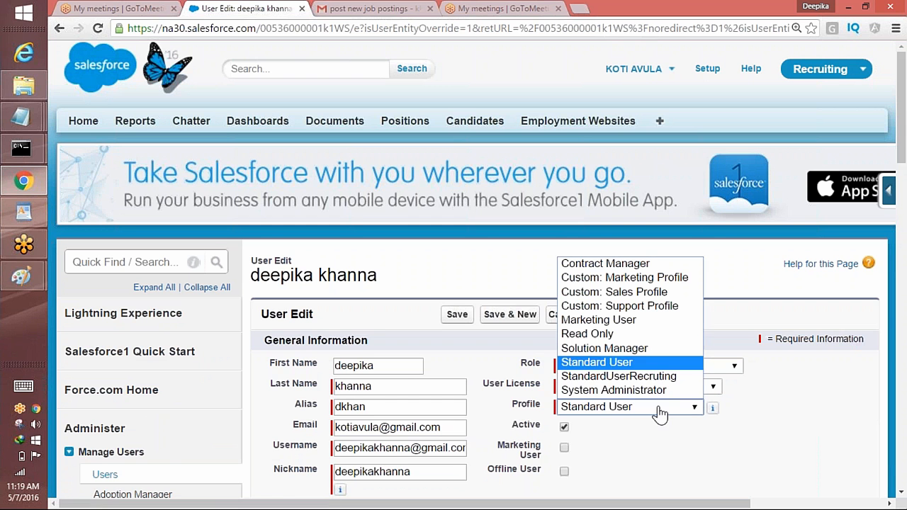
pyautogui.click(619, 376)
pyautogui.click(457, 313)
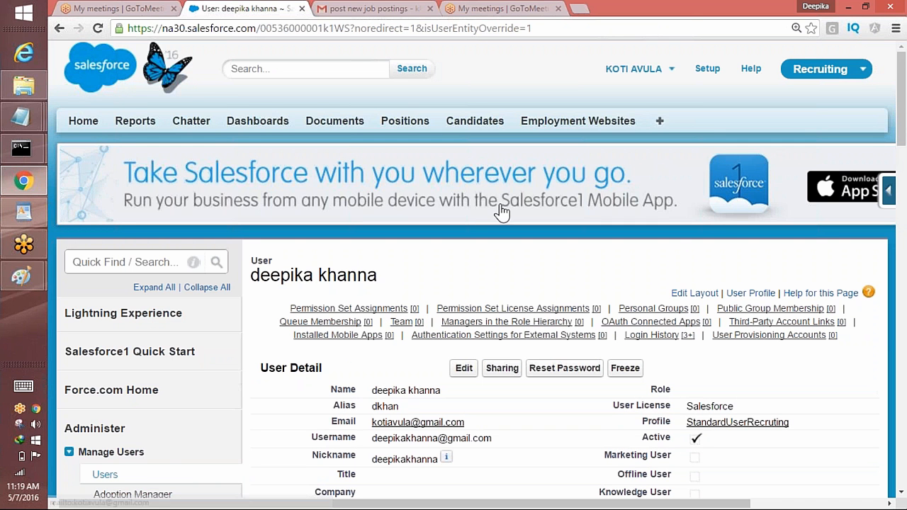
# Log out of the admin account and log in as the approver.
pyautogui.click(659, 69)
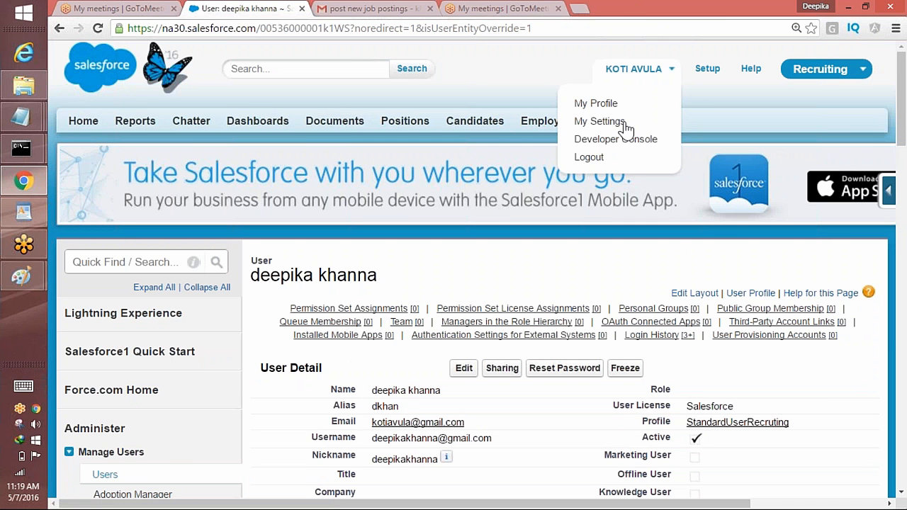
pyautogui.click(590, 156)
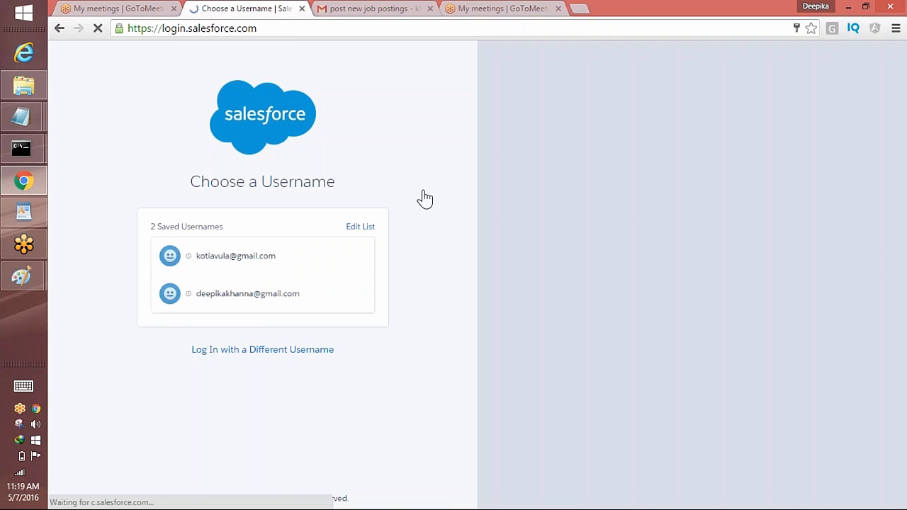
pyautogui.click(255, 298)
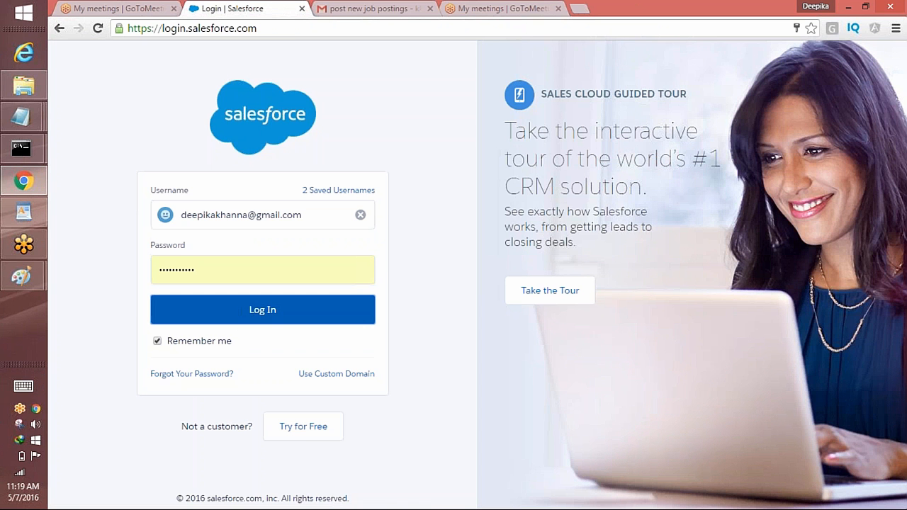
pyautogui.press('Return')
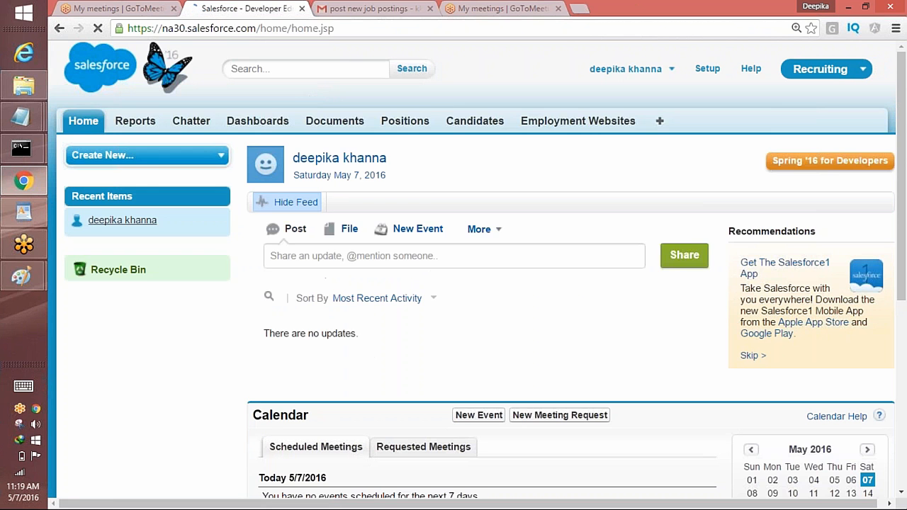
# List all positions and open Salesforce cloud consultant to see its pending approval.
pyautogui.click(413, 122)
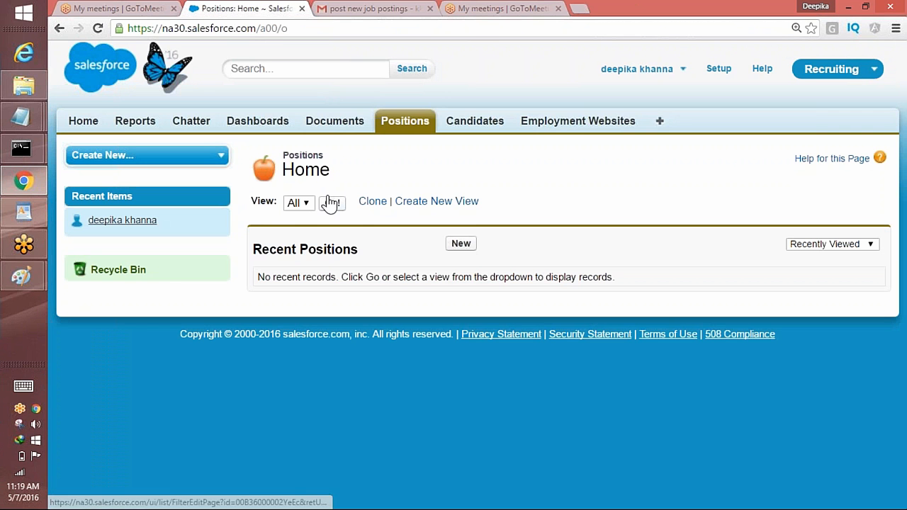
pyautogui.click(332, 203)
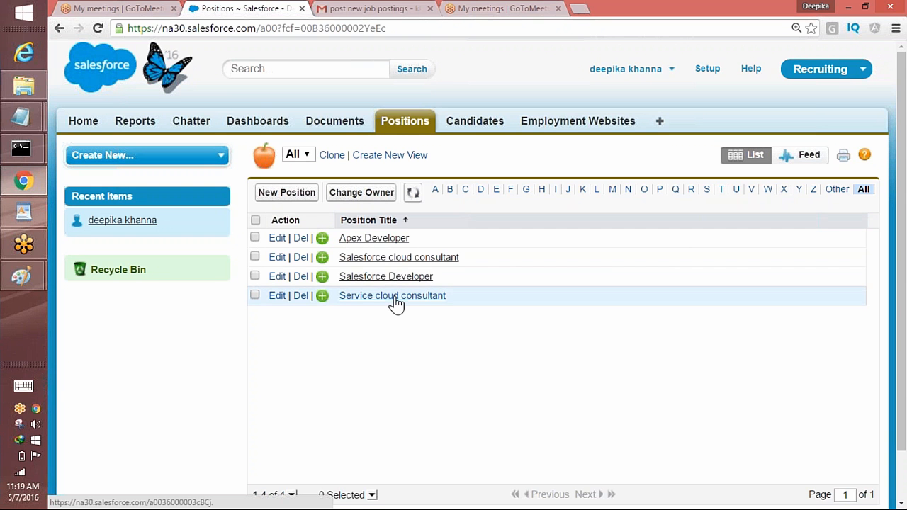
pyautogui.click(397, 257)
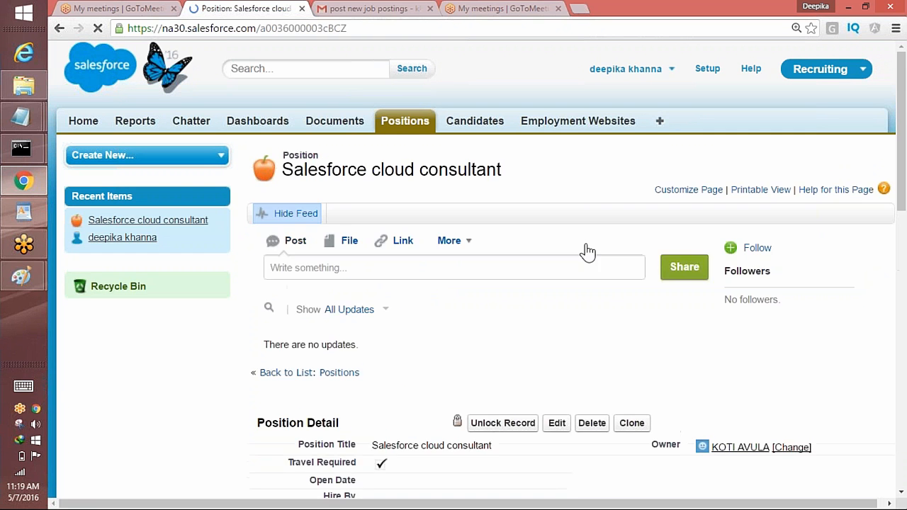
pyautogui.moveTo(902, 126); pyautogui.dragTo(903, 402)
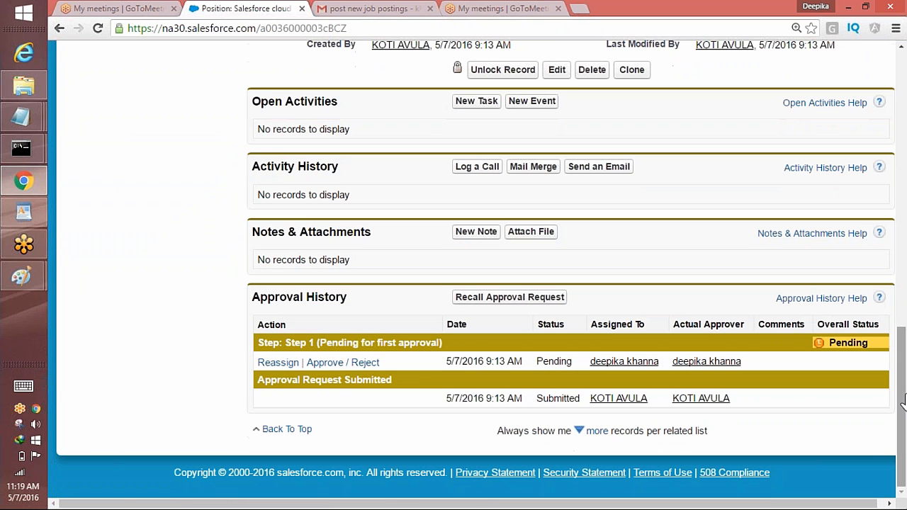
pyautogui.click(343, 362)
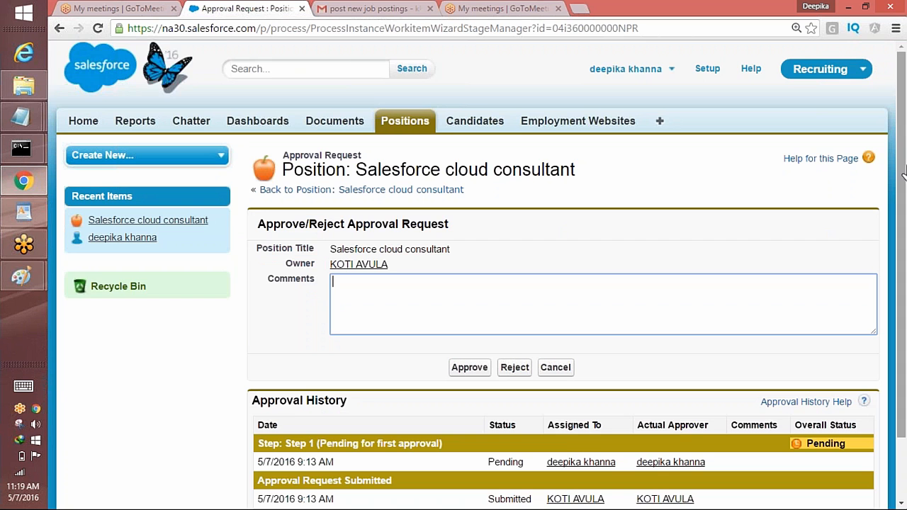
pyautogui.scroll(-2, 904, 174)
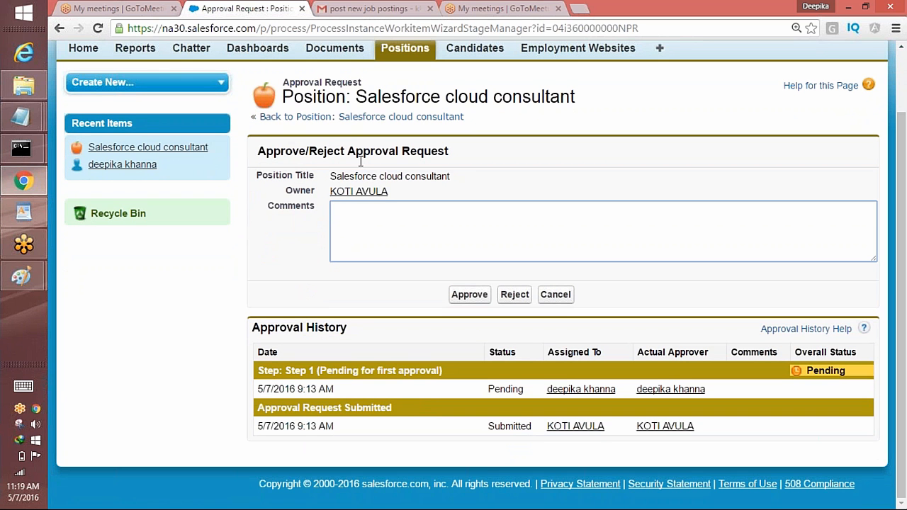
pyautogui.moveTo(330, 176); pyautogui.dragTo(456, 177)
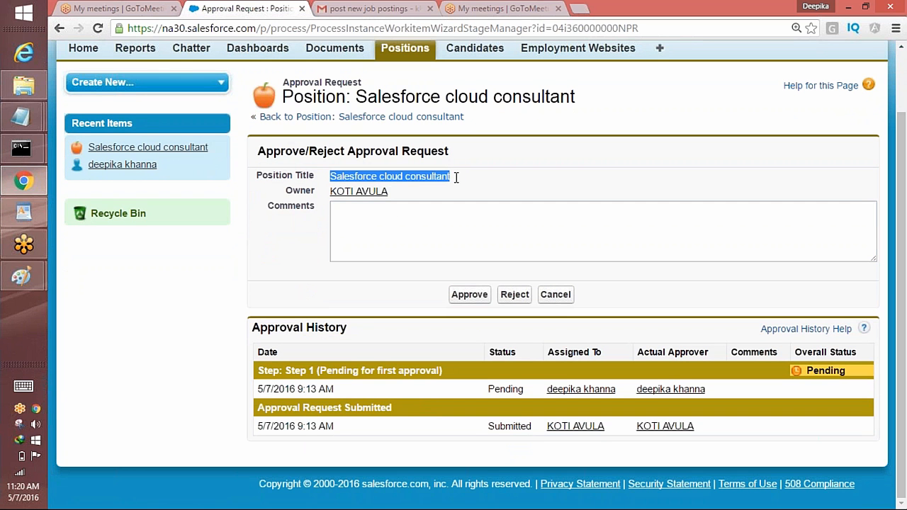
pyautogui.click(342, 219)
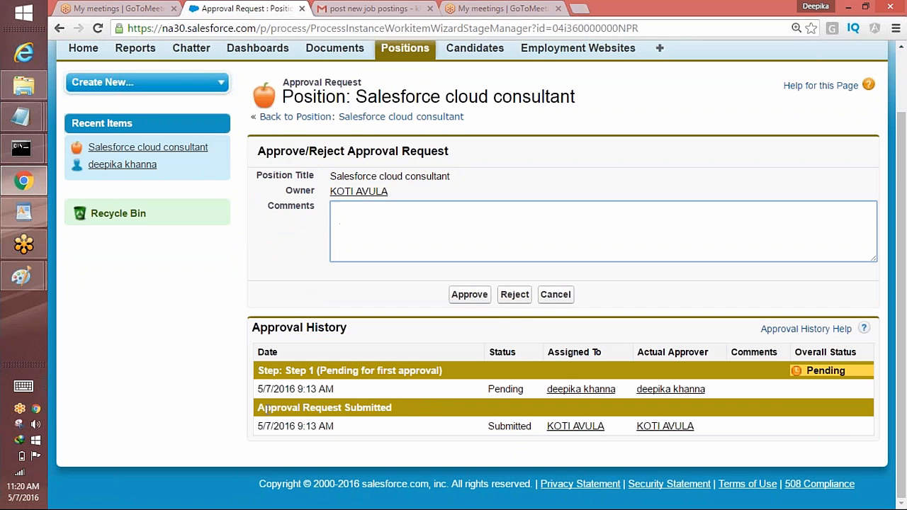
pyautogui.click(469, 294)
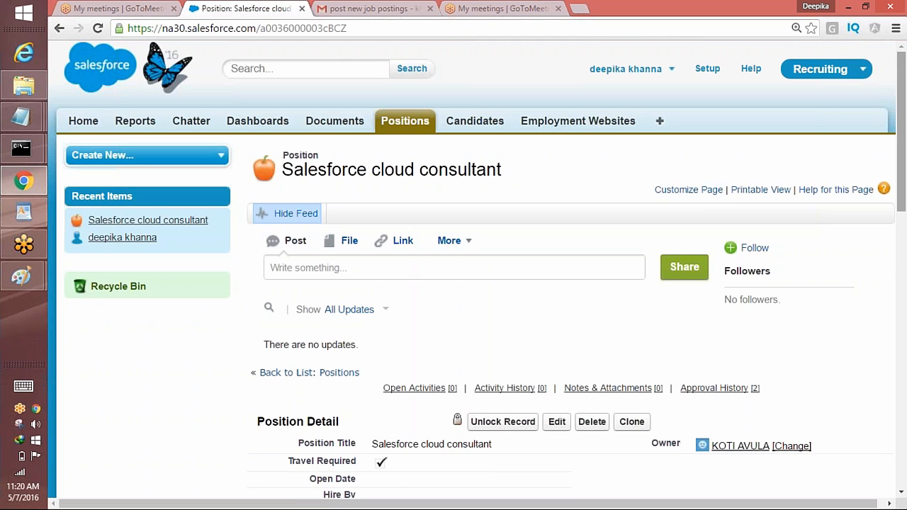
pyautogui.moveTo(900, 106); pyautogui.dragTo(900, 194)
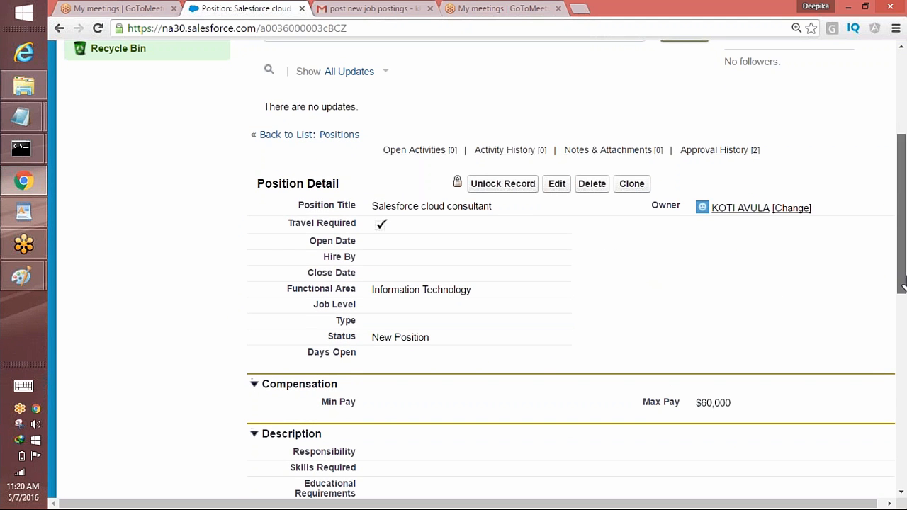
pyautogui.moveTo(903, 281); pyautogui.dragTo(900, 195)
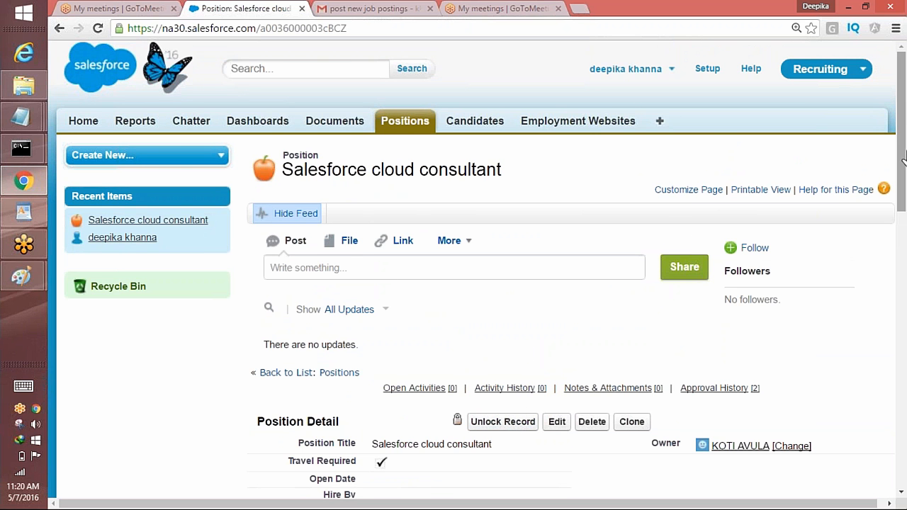
pyautogui.moveTo(903, 160); pyautogui.dragTo(893, 460)
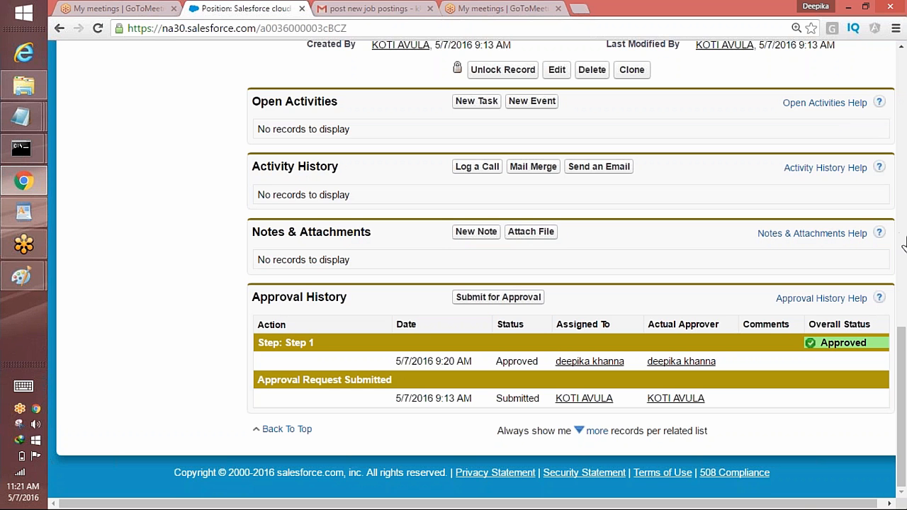
pyautogui.moveTo(903, 344); pyautogui.dragTo(817, 111)
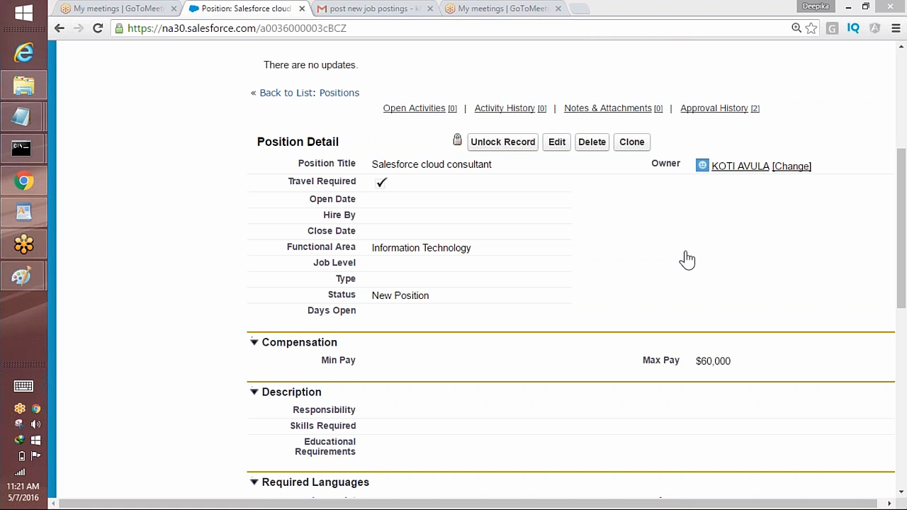
pyautogui.scroll(4, 761, 222)
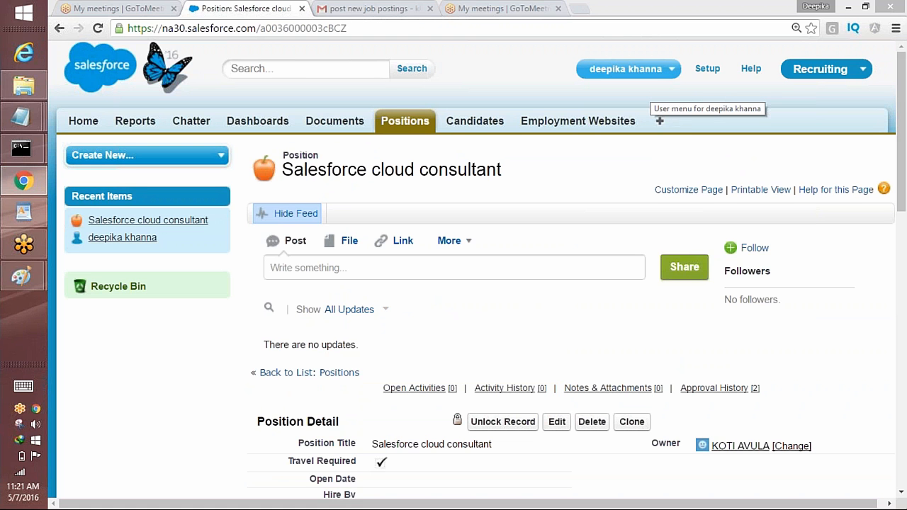
# Log out and sign back in as the other saved user.
pyautogui.click(652, 71)
pyautogui.click(604, 132)
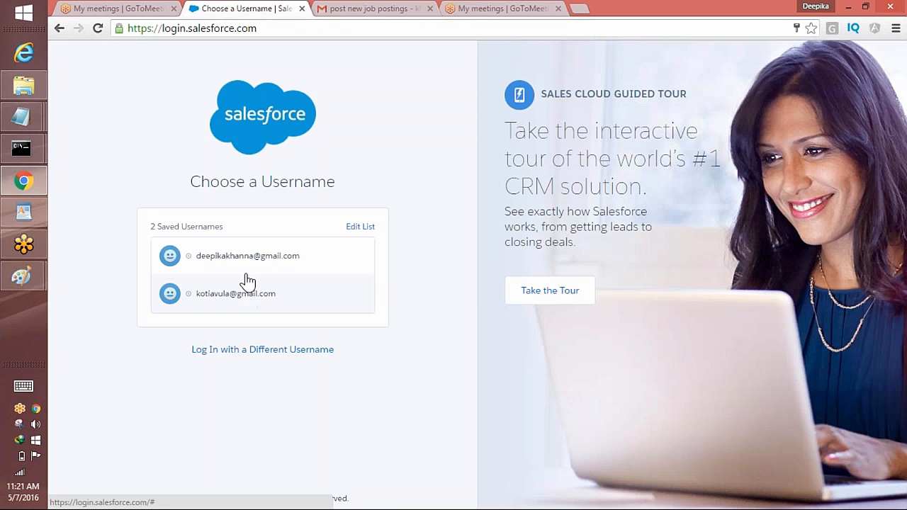
pyautogui.click(253, 299)
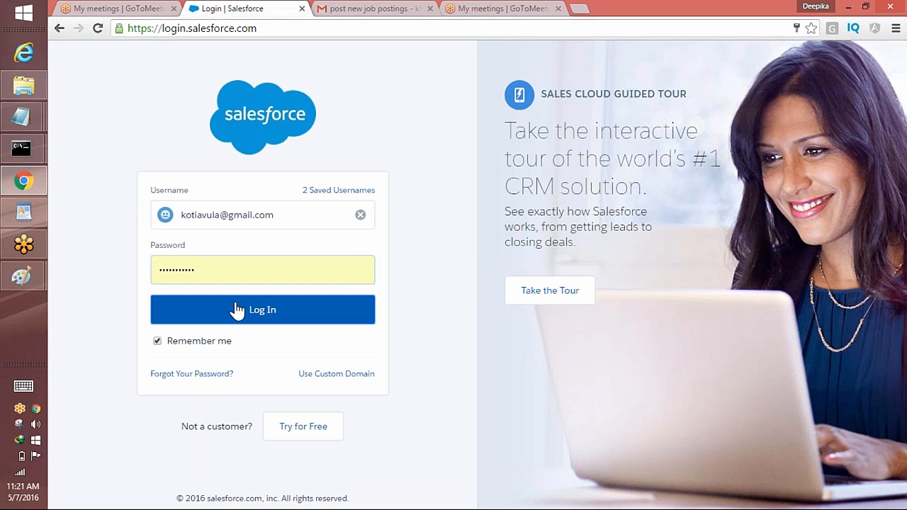
pyautogui.click(237, 309)
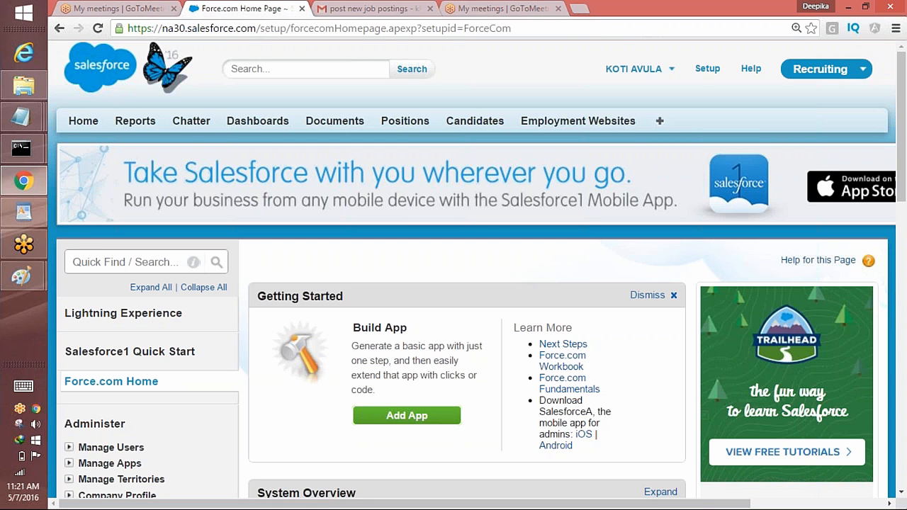
# Filter the Setup Quick Find to 'approv' to show approval settings.
pyautogui.click(78, 262)
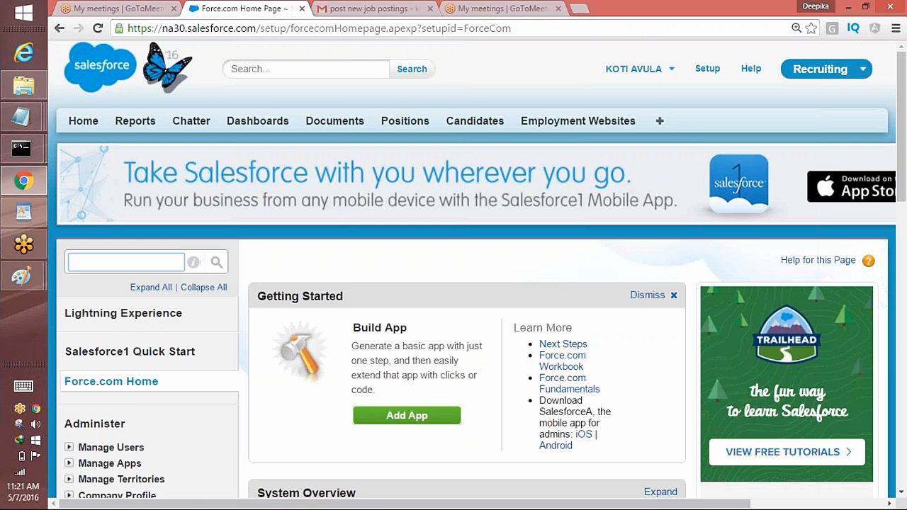
pyautogui.write('app')
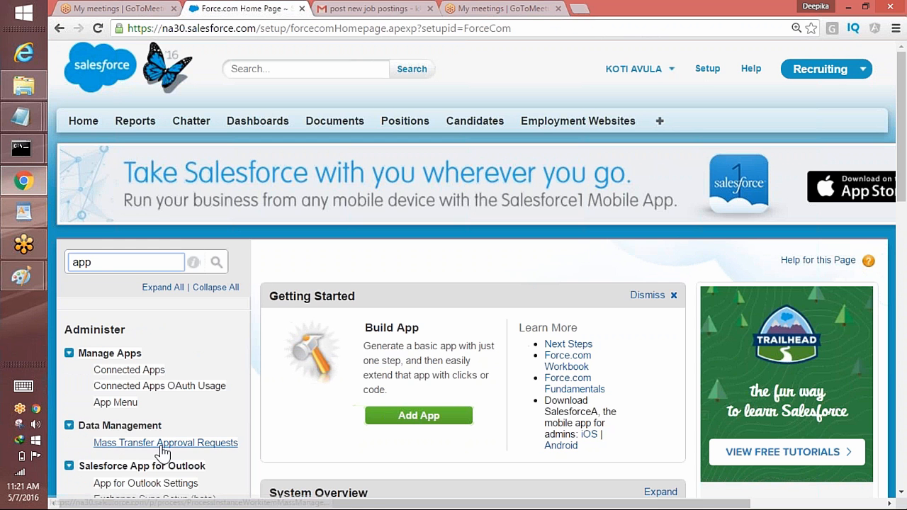
pyautogui.scroll(-2, 175, 340)
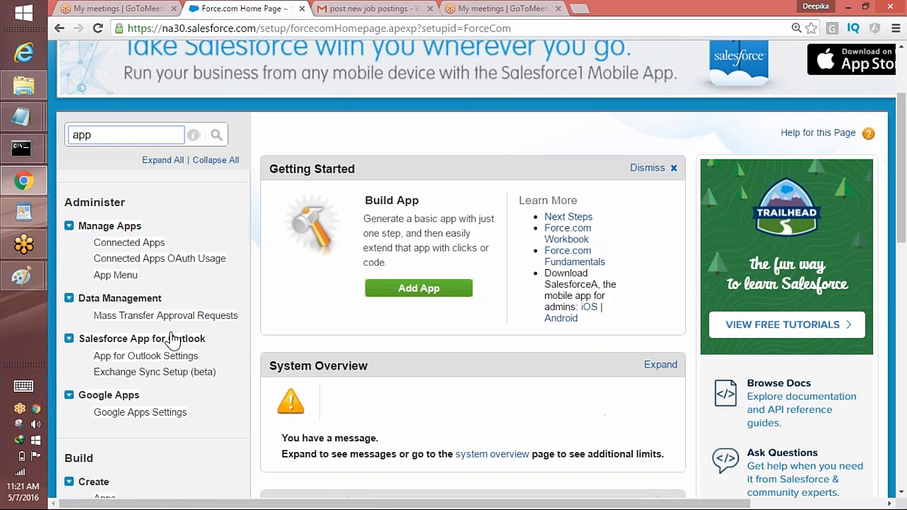
pyautogui.write('rov')
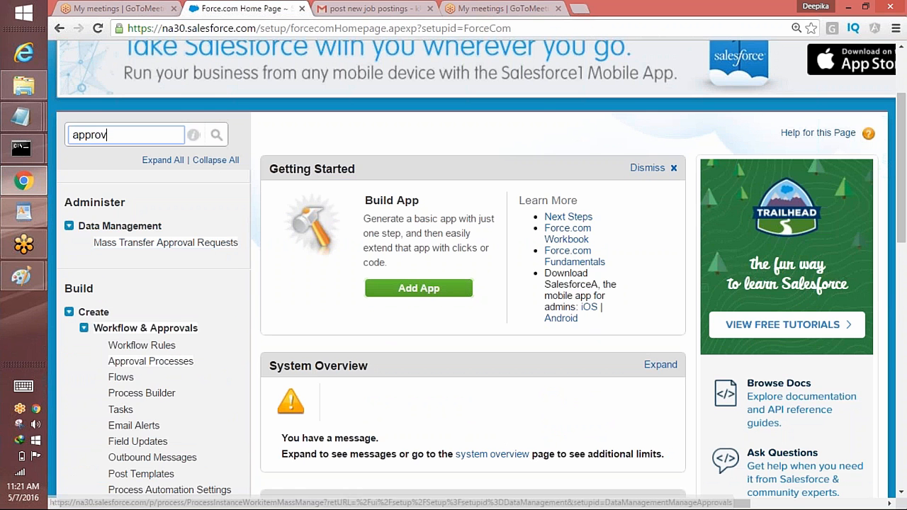
# Deactivate the currently active Position approval process.
pyautogui.click(153, 362)
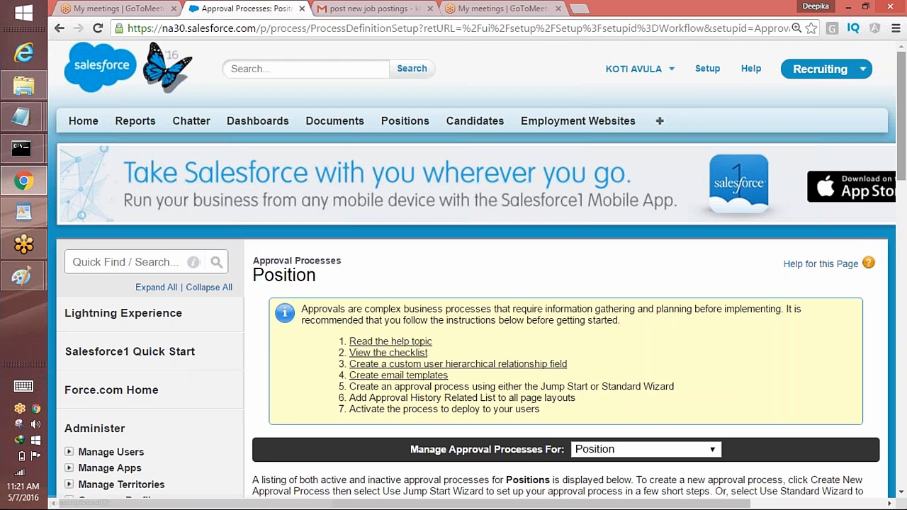
pyautogui.moveTo(902, 145); pyautogui.dragTo(903, 233)
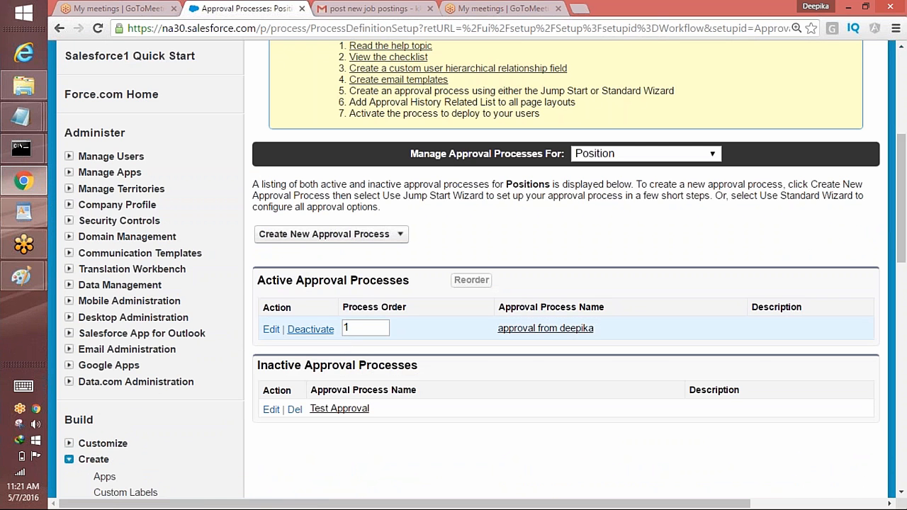
pyautogui.click(310, 329)
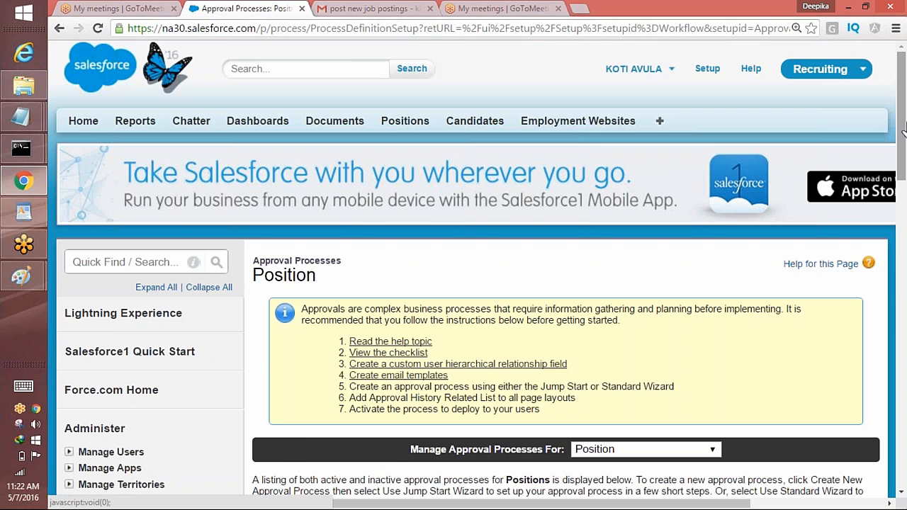
pyautogui.moveTo(897, 147); pyautogui.dragTo(897, 262)
pyautogui.scroll(3, 503, 269)
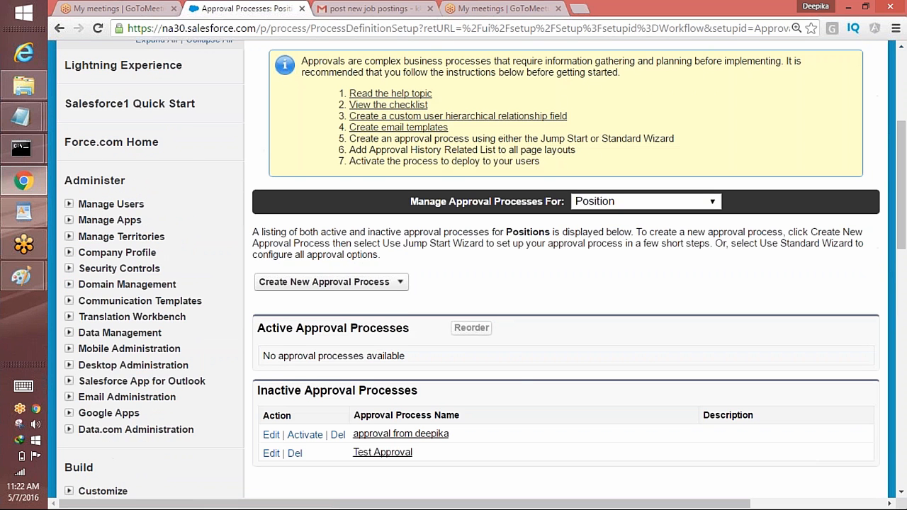
# Start a new approval process with the Standard Setup Wizard and enter a manager-approval process name.
pyautogui.click(347, 284)
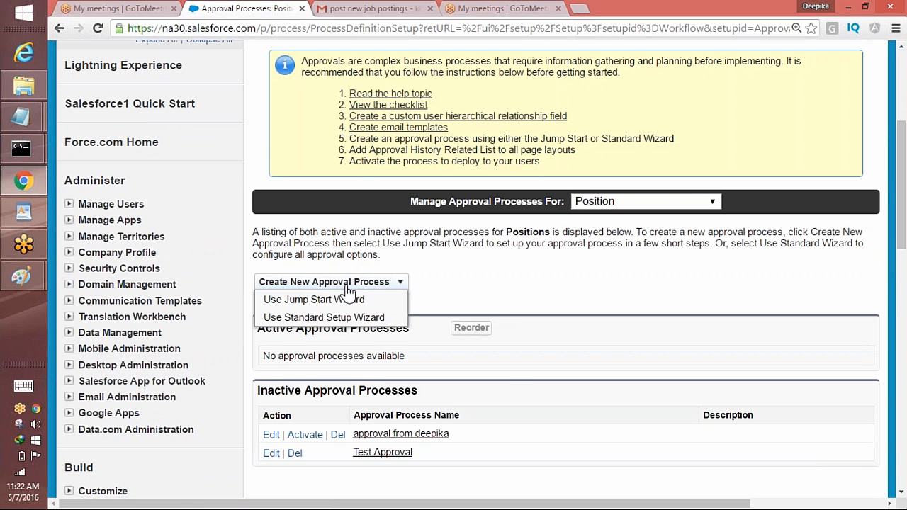
pyautogui.click(324, 317)
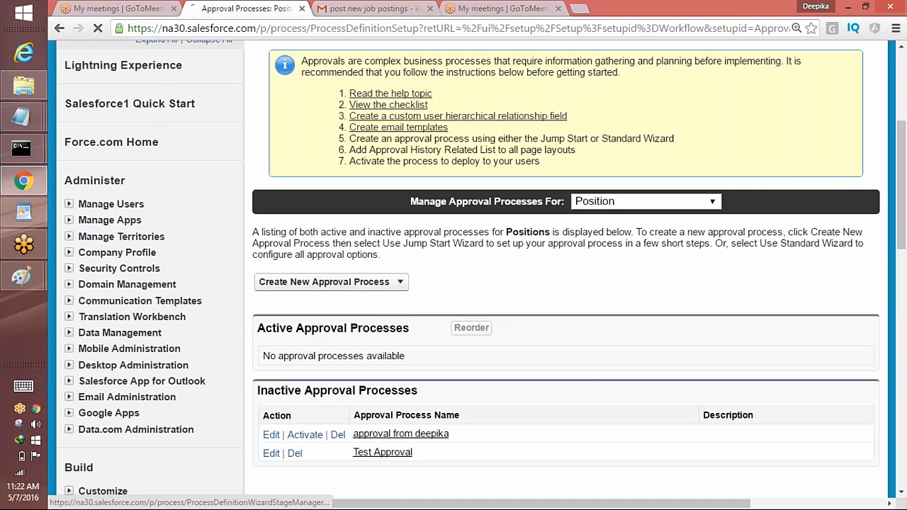
pyautogui.moveTo(900, 170); pyautogui.dragTo(893, 209)
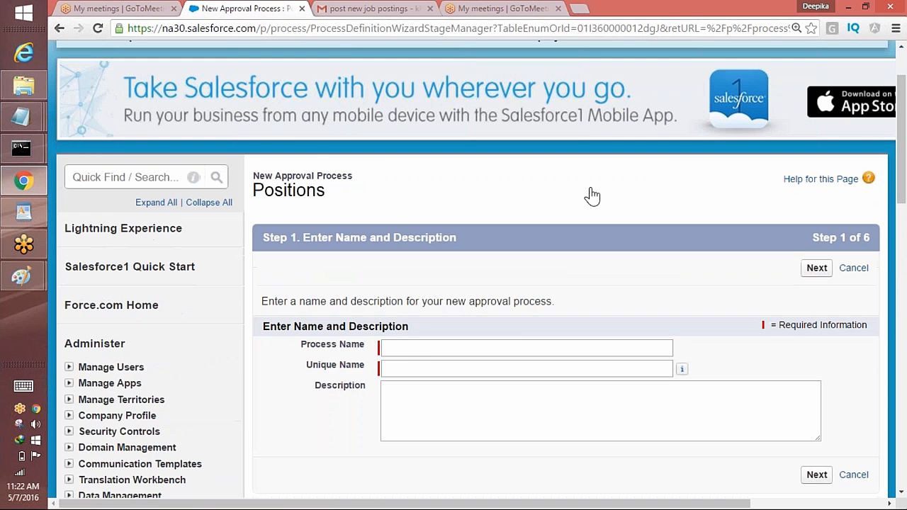
pyautogui.click(421, 348)
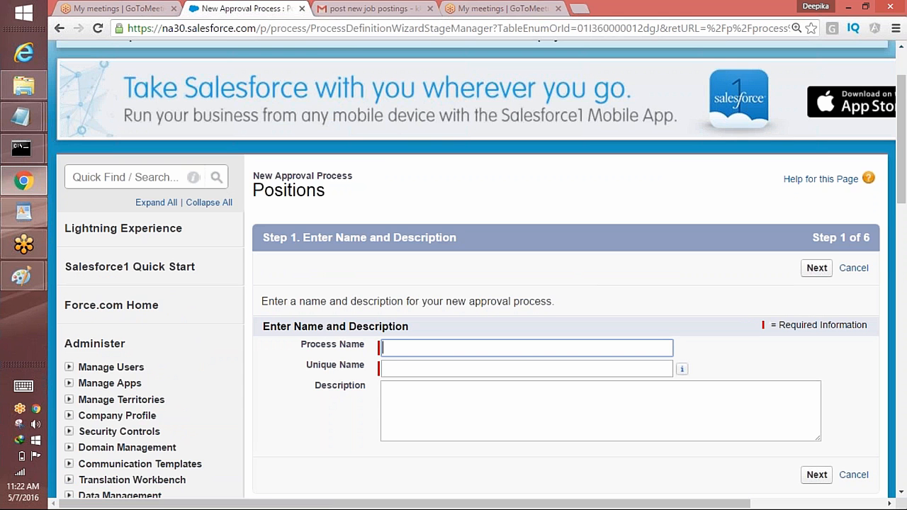
pyautogui.write('Appr')
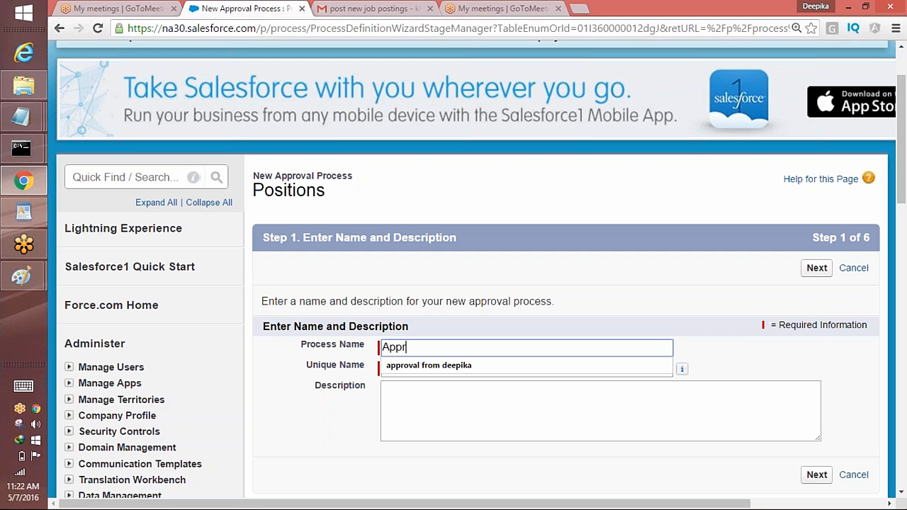
pyautogui.write('oval from ma')
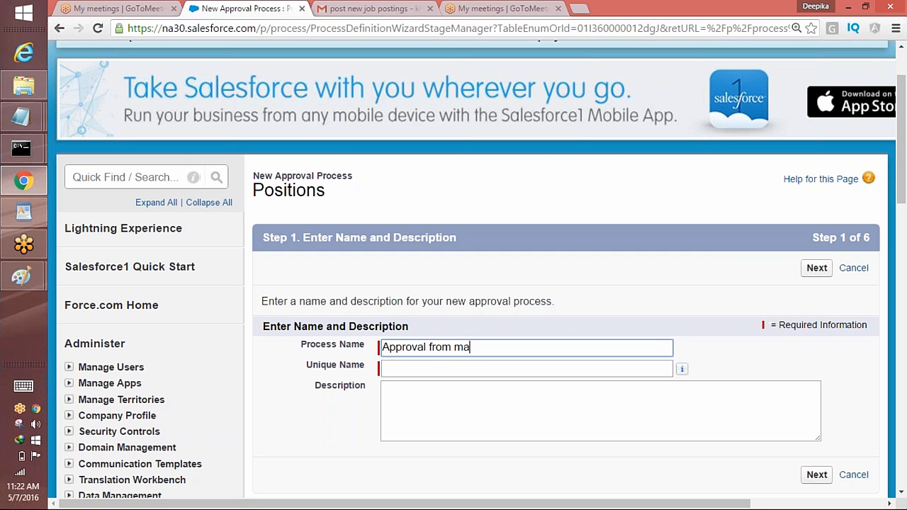
pyautogui.write('nager deeepika')
pyautogui.press('Tab')
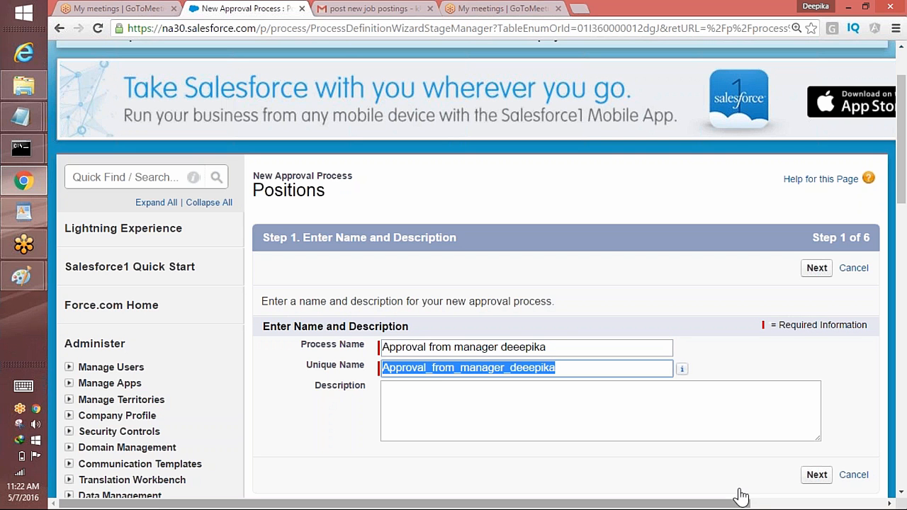
# Set a first entry criterion of Position: Status equals New Position.
pyautogui.click(816, 476)
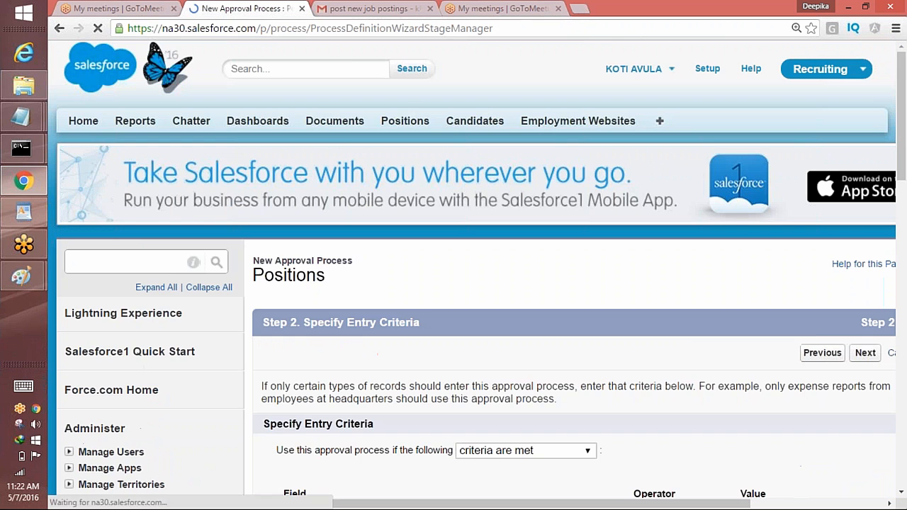
pyautogui.scroll(-2, 904, 131)
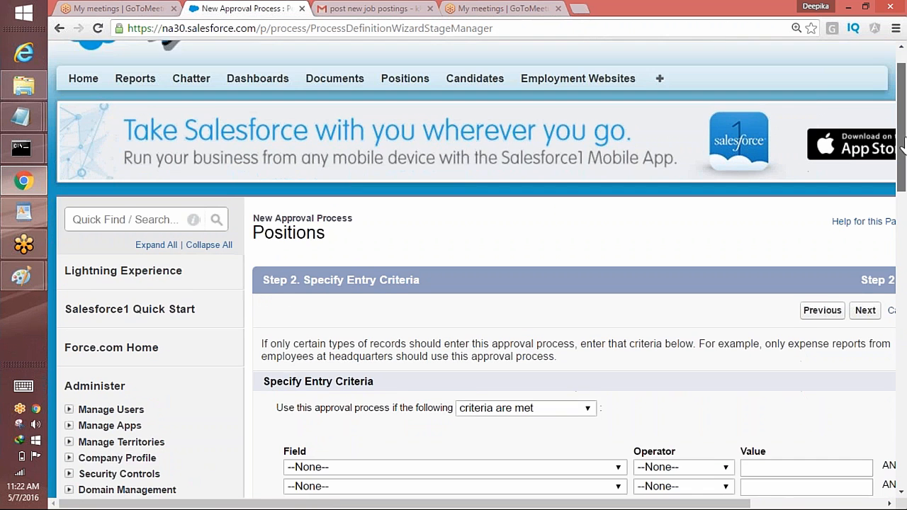
pyautogui.scroll(-1, 836, 191)
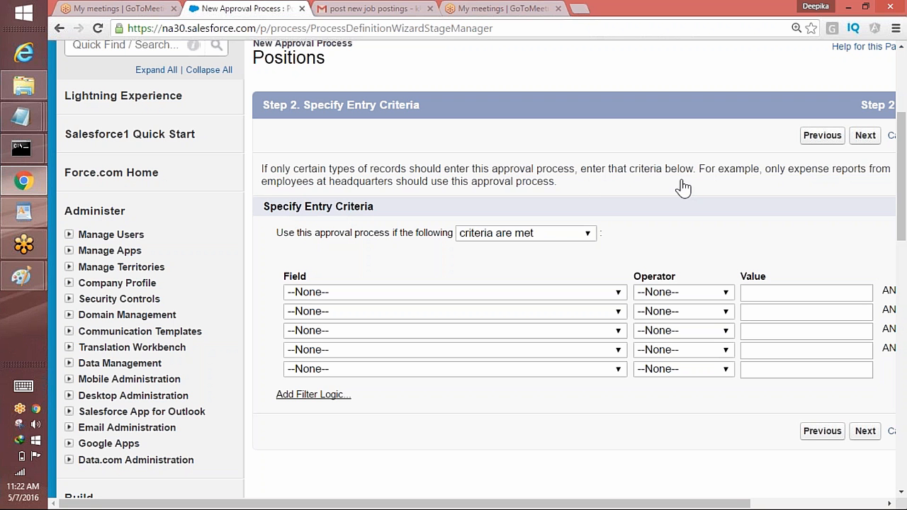
pyautogui.moveTo(794, 170); pyautogui.dragTo(857, 176)
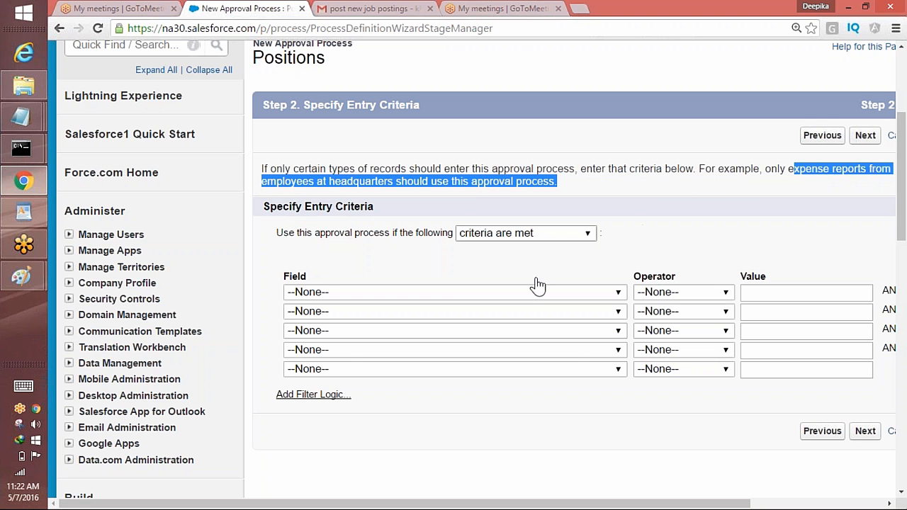
pyautogui.click(405, 294)
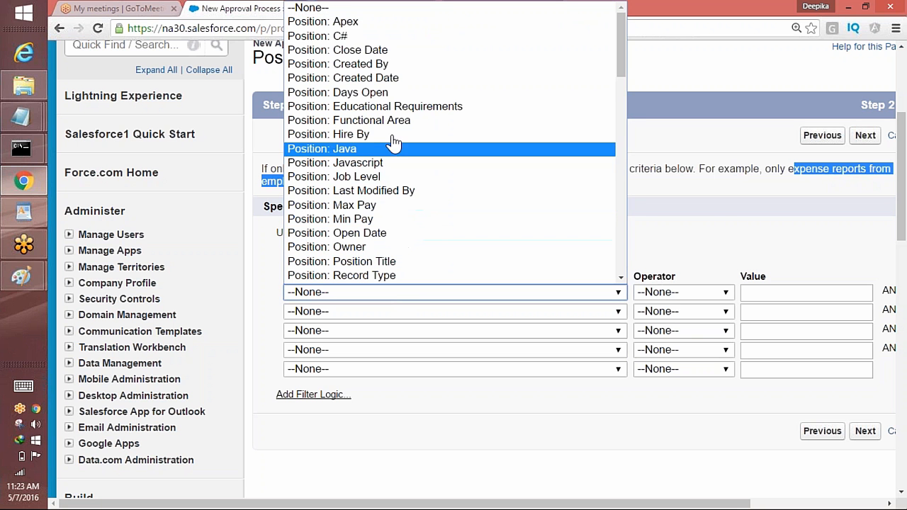
pyautogui.moveTo(623, 44); pyautogui.dragTo(620, 75)
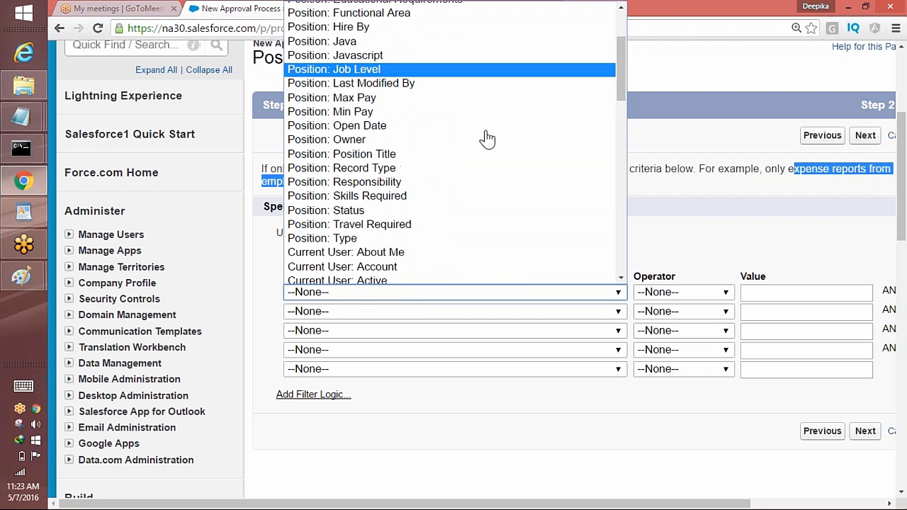
pyautogui.click(411, 207)
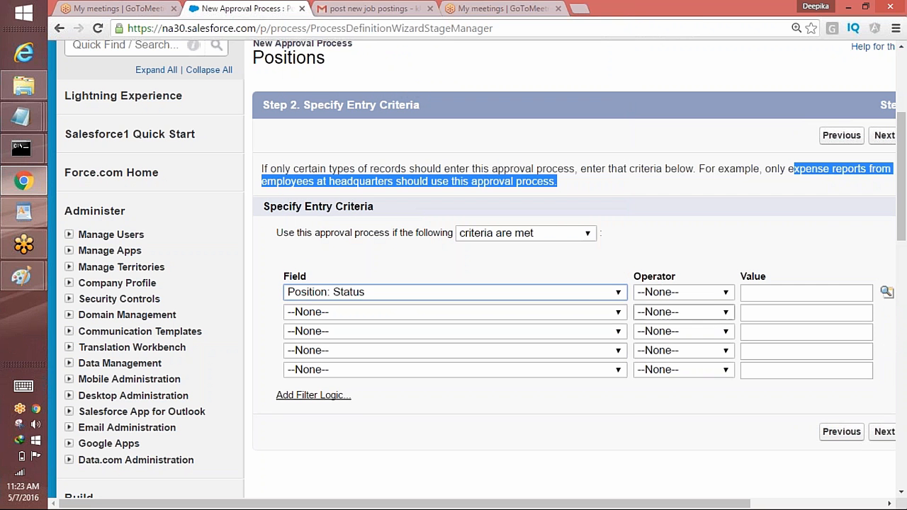
pyautogui.click(718, 292)
pyautogui.click(659, 320)
pyautogui.click(887, 292)
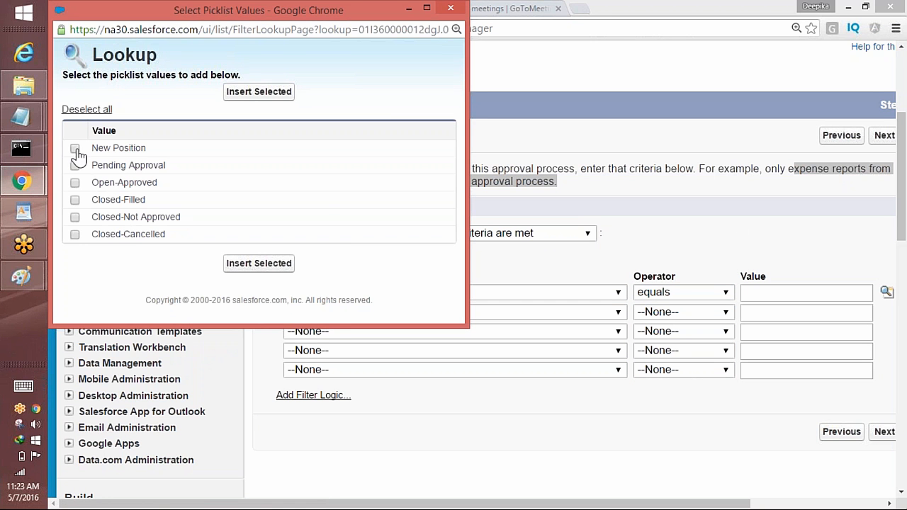
pyautogui.click(74, 148)
pyautogui.click(258, 264)
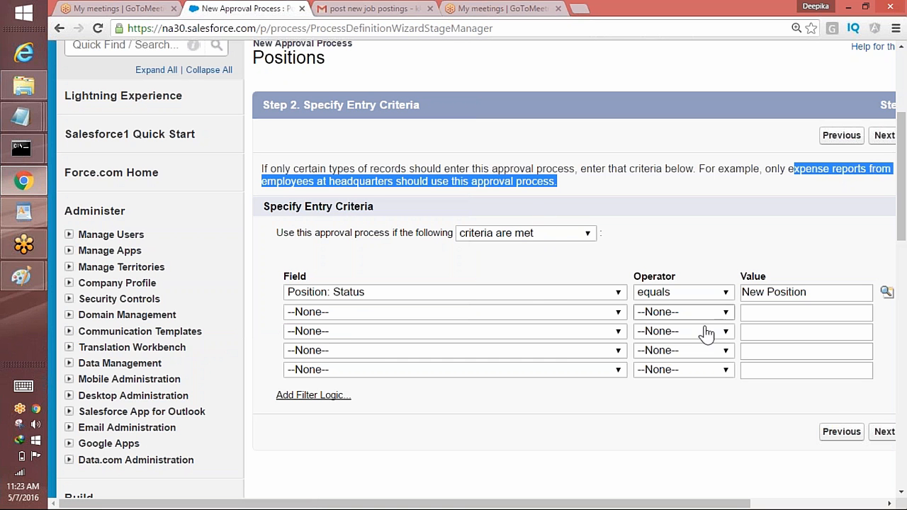
pyautogui.moveTo(695, 504); pyautogui.dragTo(807, 505)
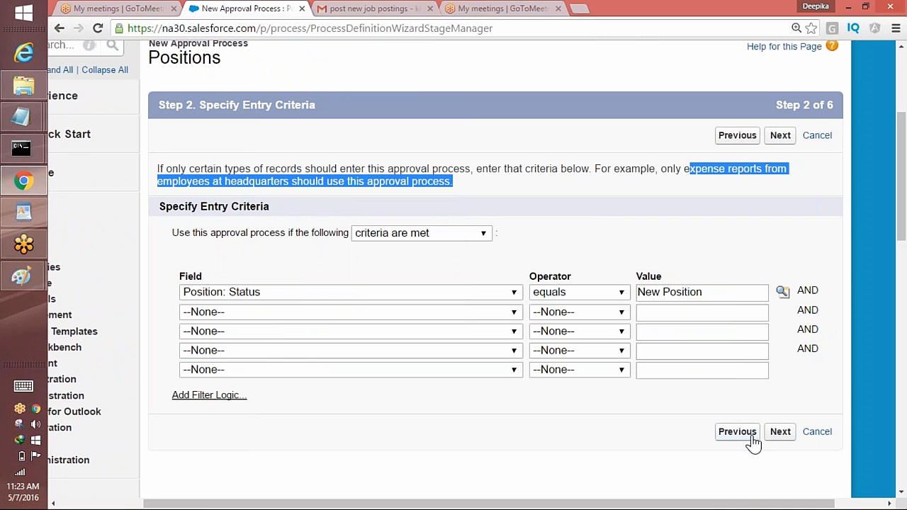
# Change the criterion to Position: Max Pay greater than 100000 and continue to Step 3.
pyautogui.click(514, 294)
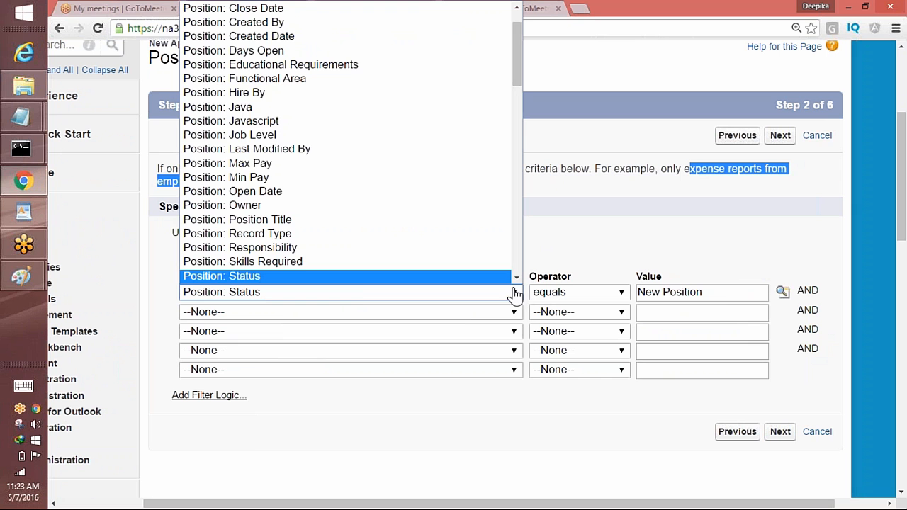
pyautogui.click(305, 163)
pyautogui.click(598, 294)
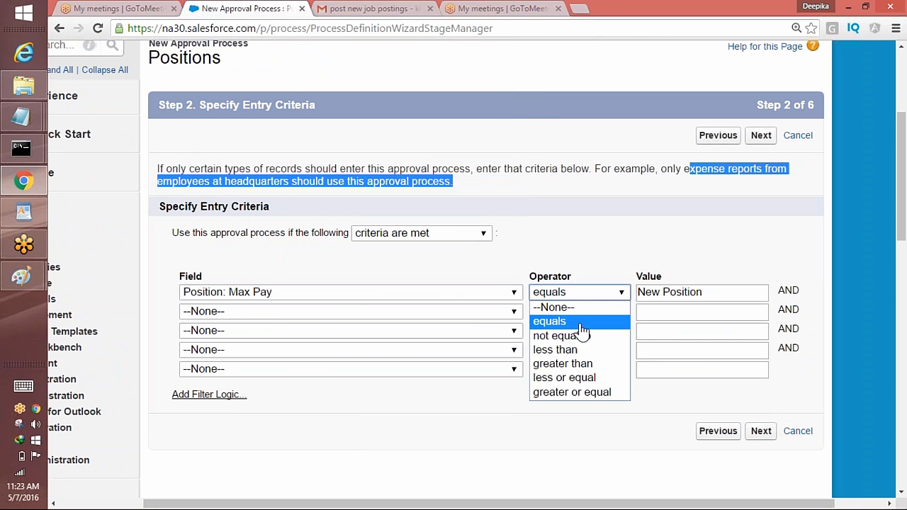
pyautogui.click(575, 362)
pyautogui.tripleClick(715, 296)
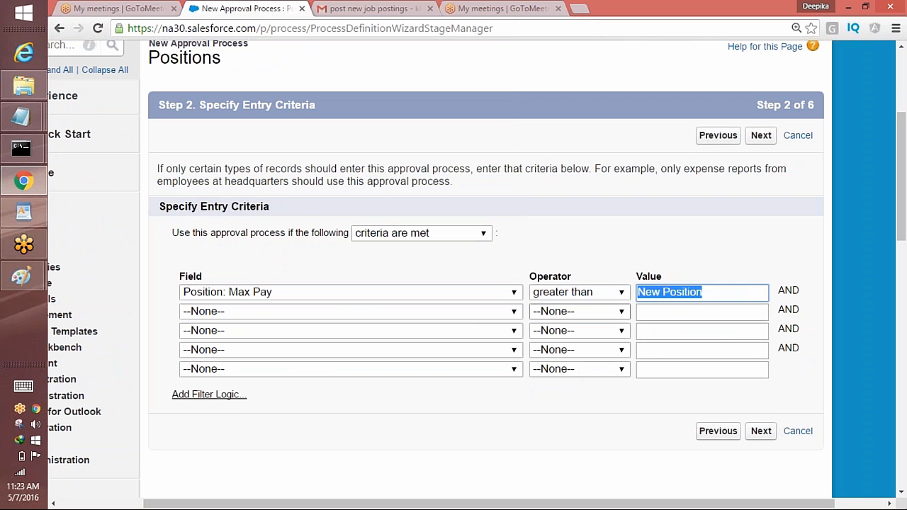
pyautogui.write('500')
pyautogui.press('BackSpace')
pyautogui.press('BackSpace')
pyautogui.press('BackSpace')
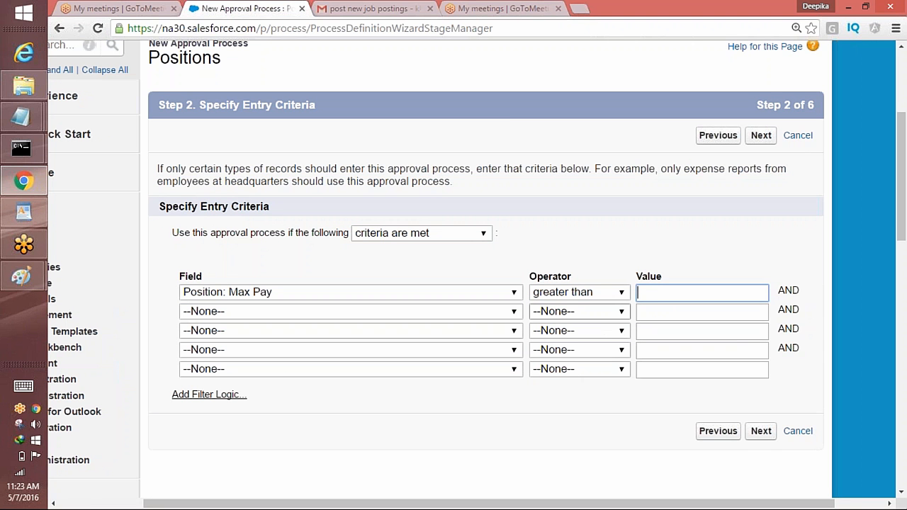
pyautogui.write('100000')
pyautogui.click(763, 434)
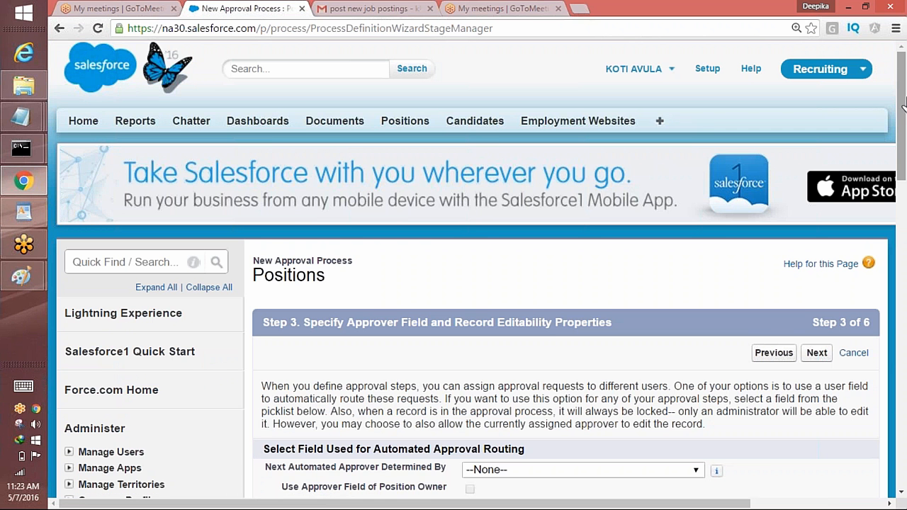
pyautogui.moveTo(902, 124); pyautogui.dragTo(891, 167)
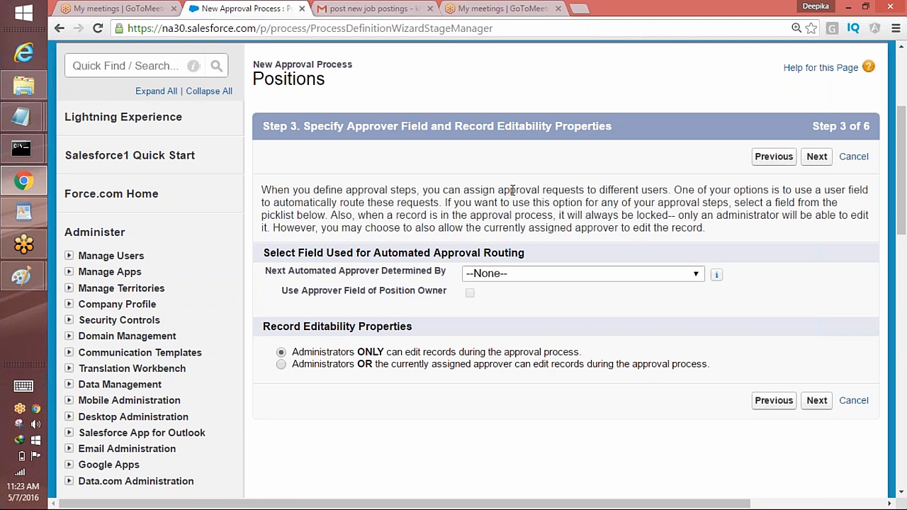
pyautogui.moveTo(510, 190); pyautogui.dragTo(668, 187)
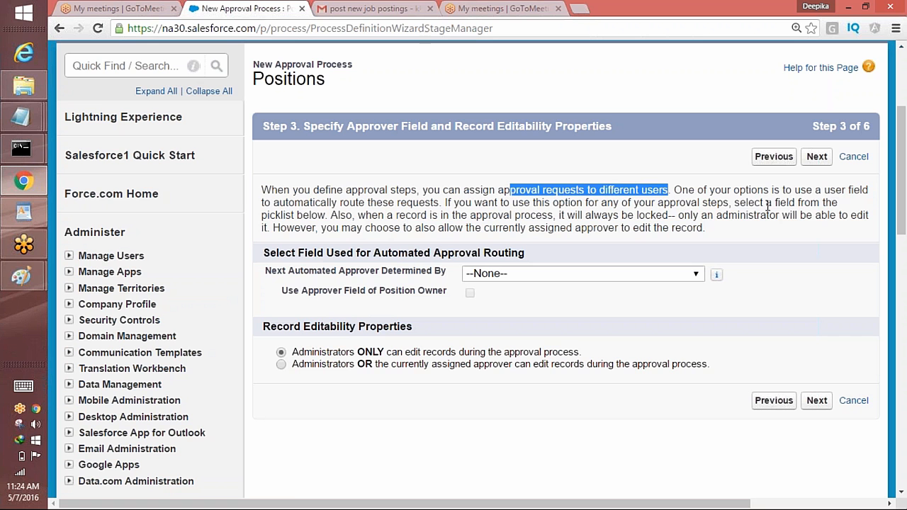
pyautogui.moveTo(739, 204); pyautogui.dragTo(845, 196)
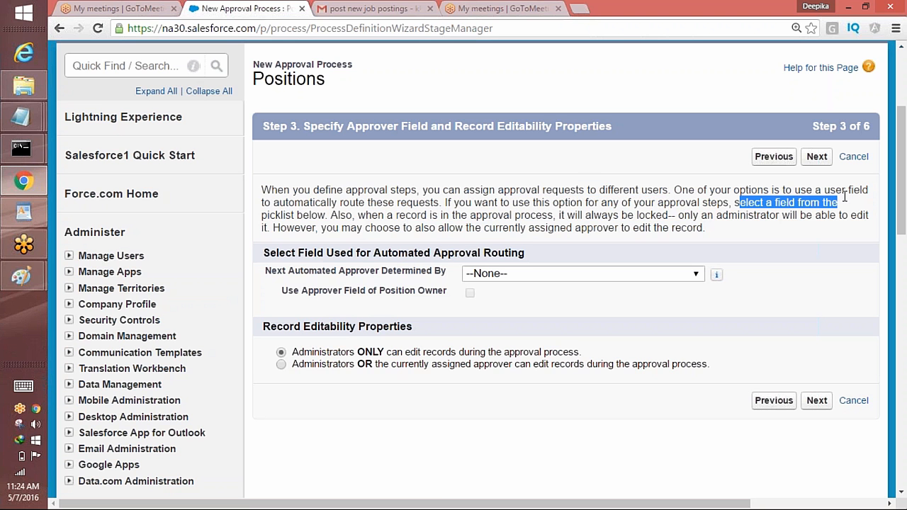
pyautogui.click(536, 275)
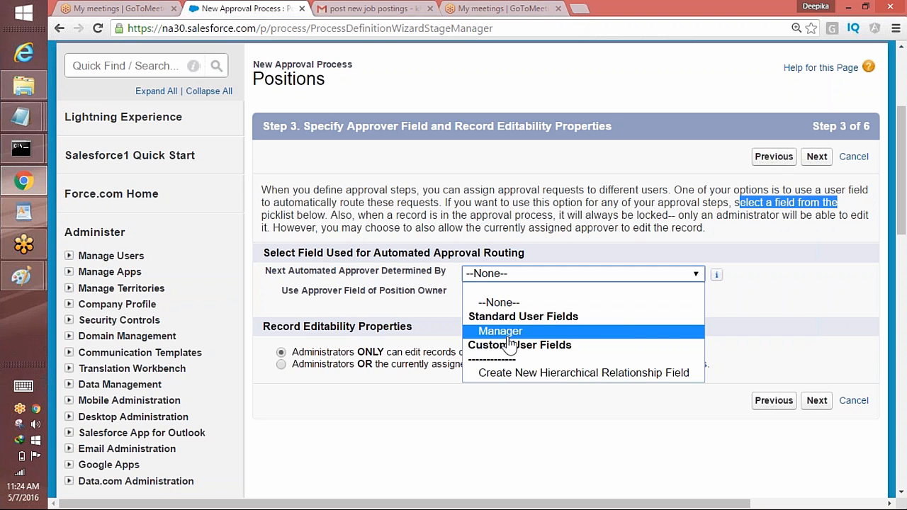
pyautogui.click(630, 296)
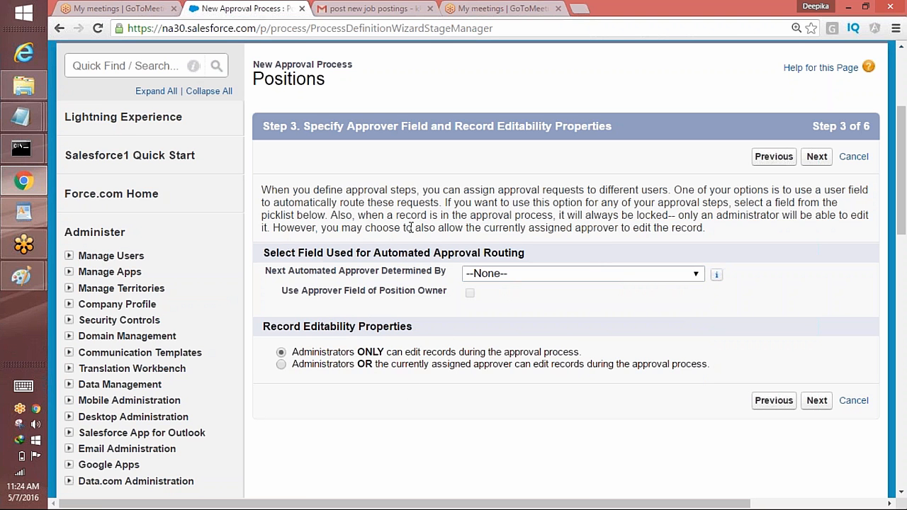
pyautogui.moveTo(407, 215); pyautogui.dragTo(557, 216)
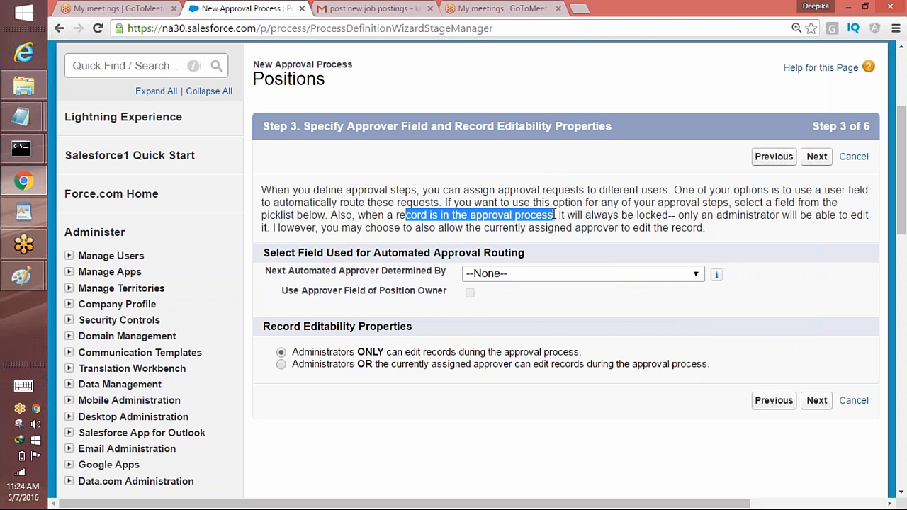
pyautogui.click(592, 214)
pyautogui.moveTo(669, 215); pyautogui.dragTo(574, 218)
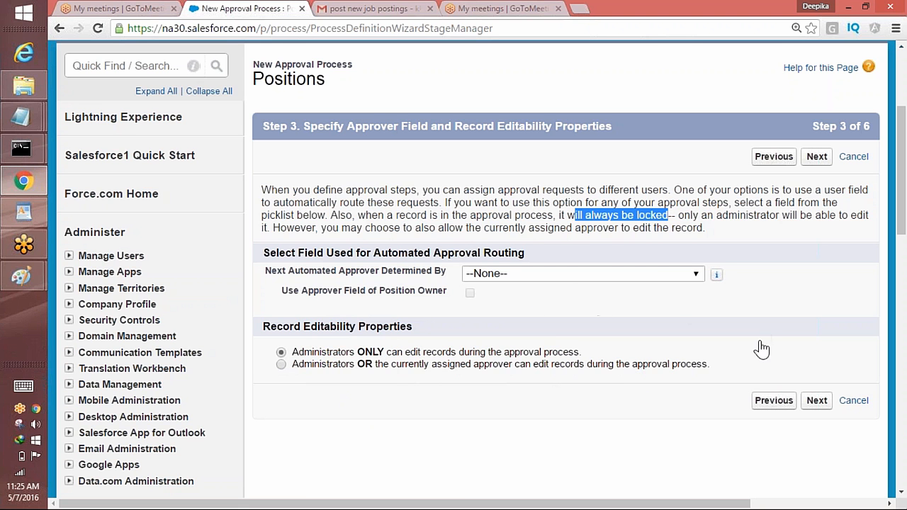
# Choose HTML Recruiting as the approval assignment email template.
pyautogui.click(816, 401)
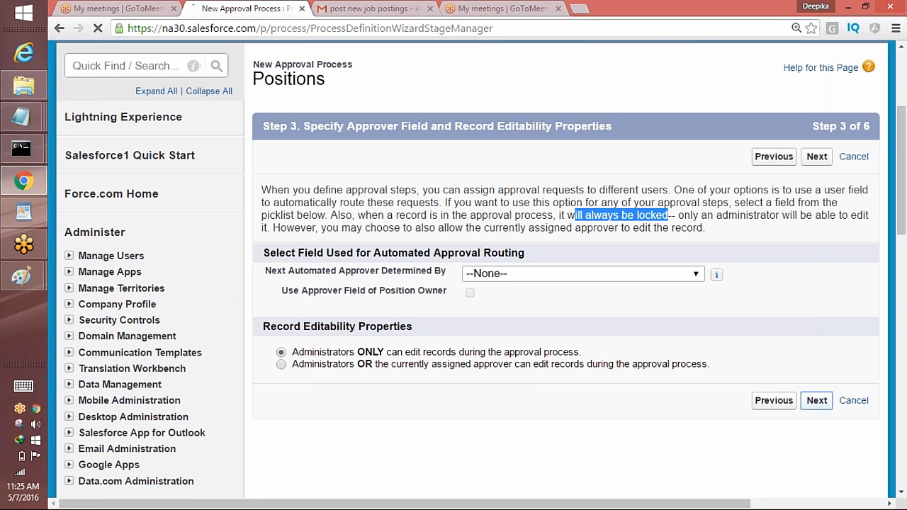
pyautogui.scroll(-3, 905, 147)
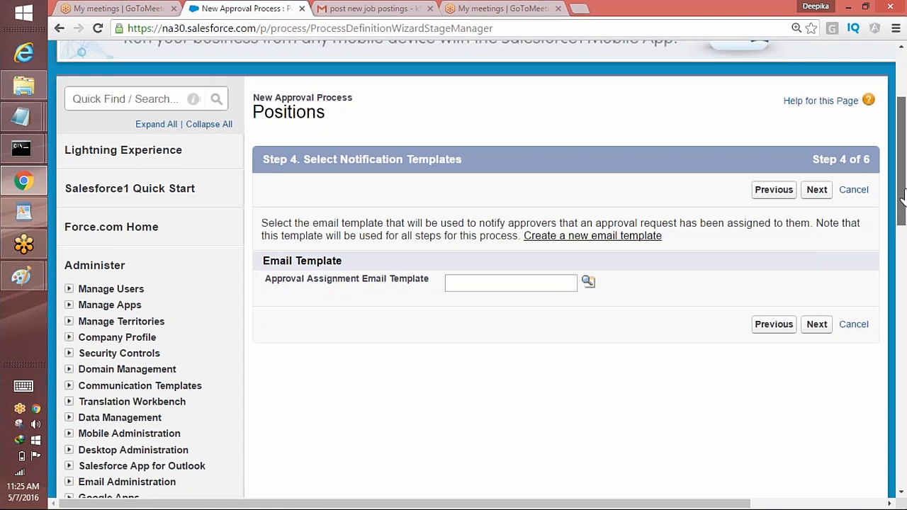
pyautogui.click(589, 219)
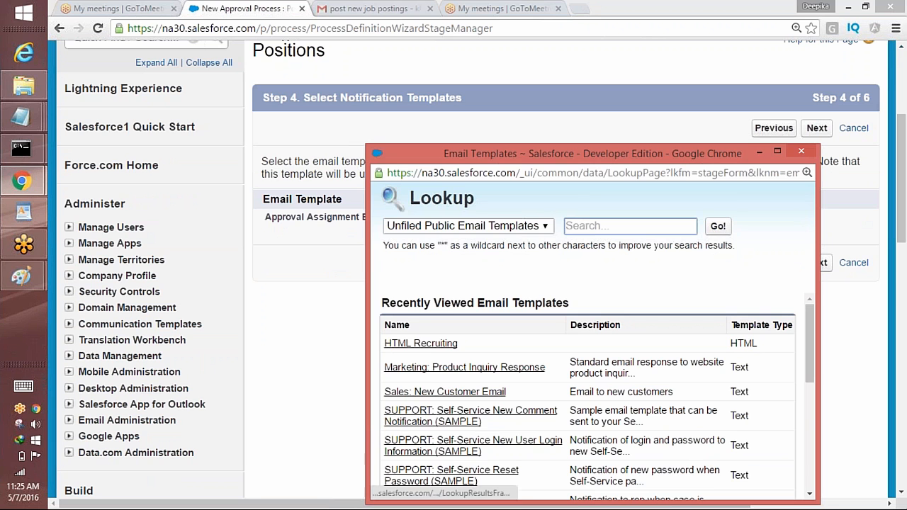
pyautogui.click(434, 344)
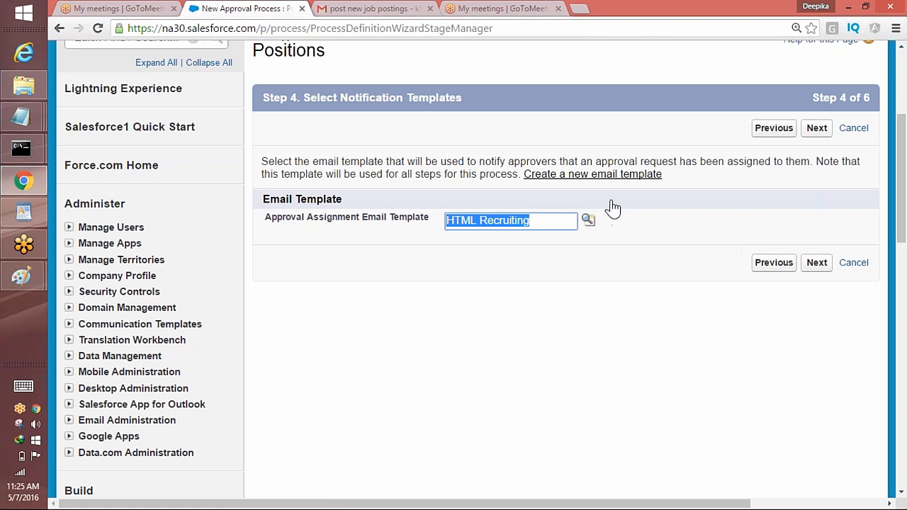
# Advance to Step 5 and review the approval page layout fields, currently Position Title and Owner.
pyautogui.click(817, 263)
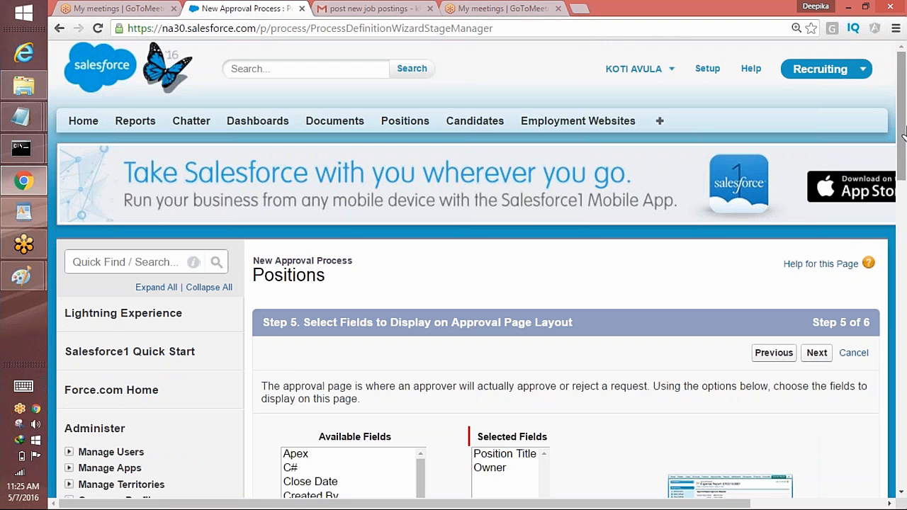
pyautogui.scroll(-3, 708, 142)
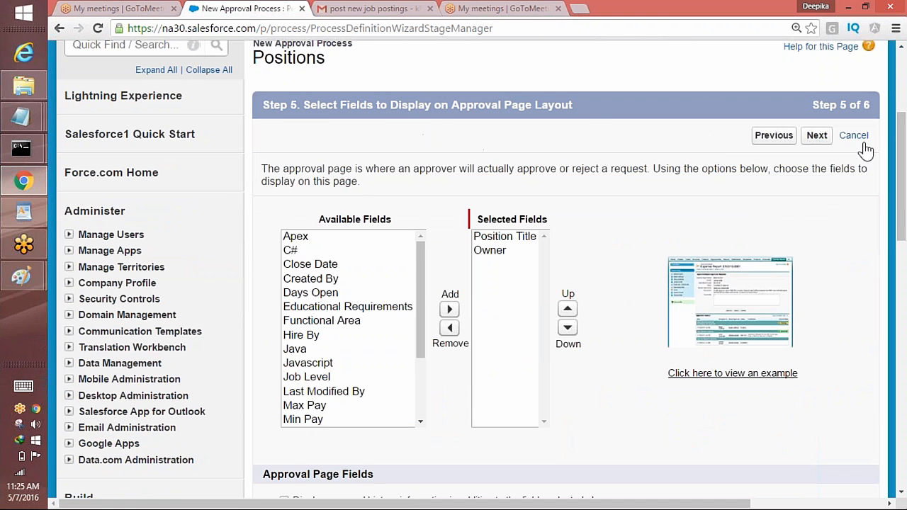
pyautogui.moveTo(903, 206); pyautogui.dragTo(902, 160)
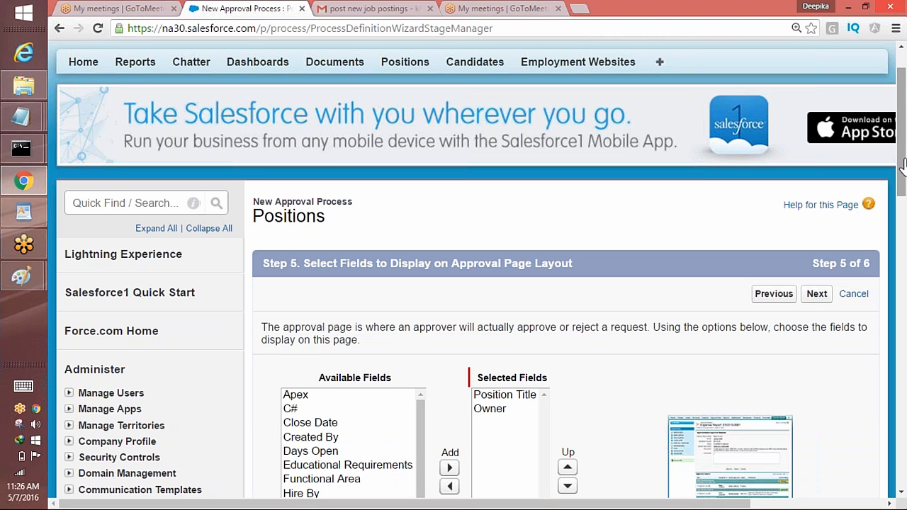
pyautogui.moveTo(903, 157); pyautogui.dragTo(903, 188)
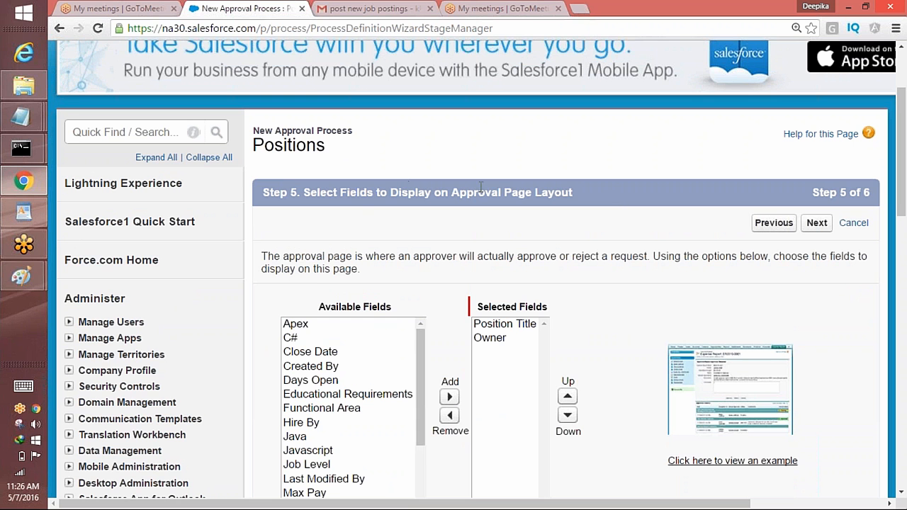
pyautogui.scroll(-1, 428, 386)
# Add Max Pay and Status to the approval page fields, then preview the example page.
pyautogui.moveTo(425, 415); pyautogui.dragTo(421, 464)
pyautogui.click(340, 402)
pyautogui.click(337, 394)
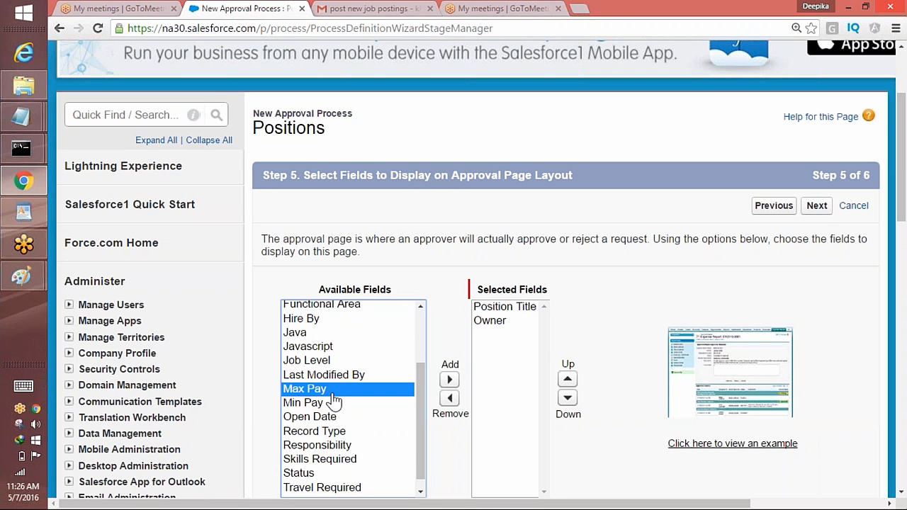
pyautogui.click(450, 380)
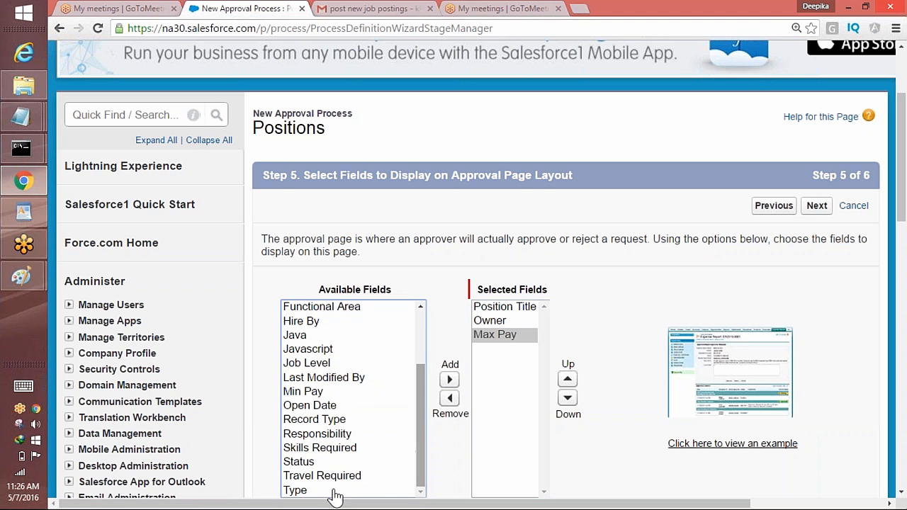
pyautogui.click(304, 464)
pyautogui.click(450, 380)
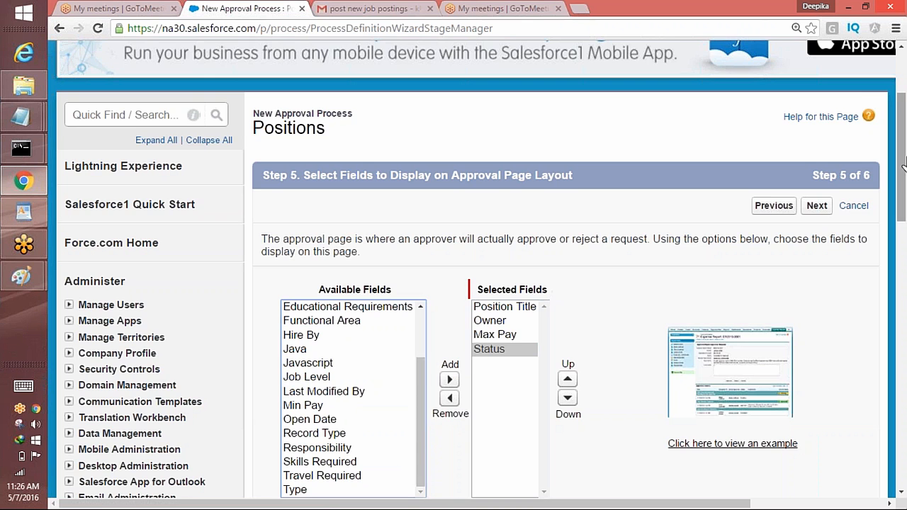
pyautogui.moveTo(902, 170); pyautogui.dragTo(903, 219)
pyautogui.click(732, 259)
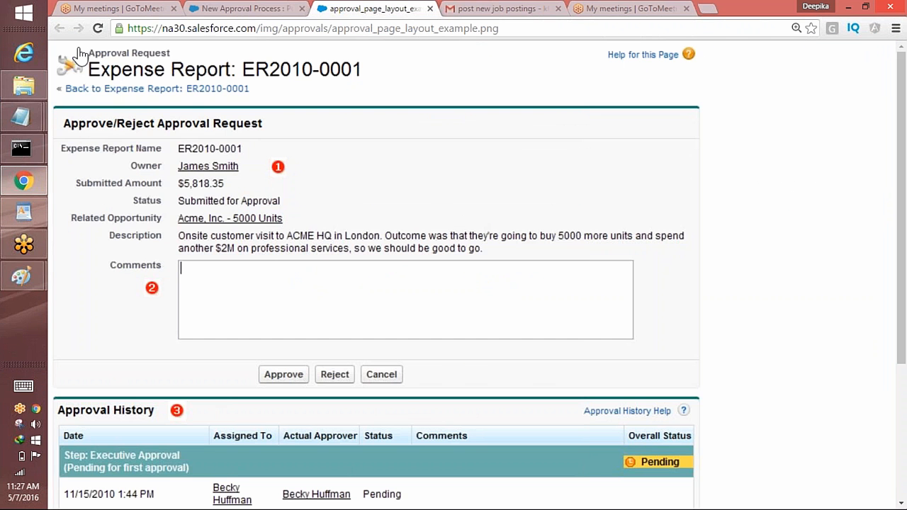
pyautogui.hotkey('ctrl', 'w')
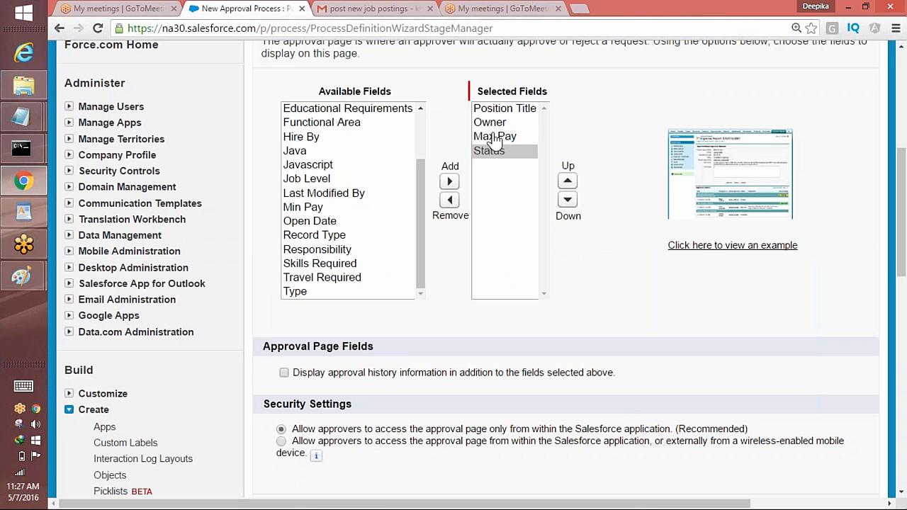
# Add Functional Area and Type to the selected approval page fields.
pyautogui.scroll(3, 423, 198)
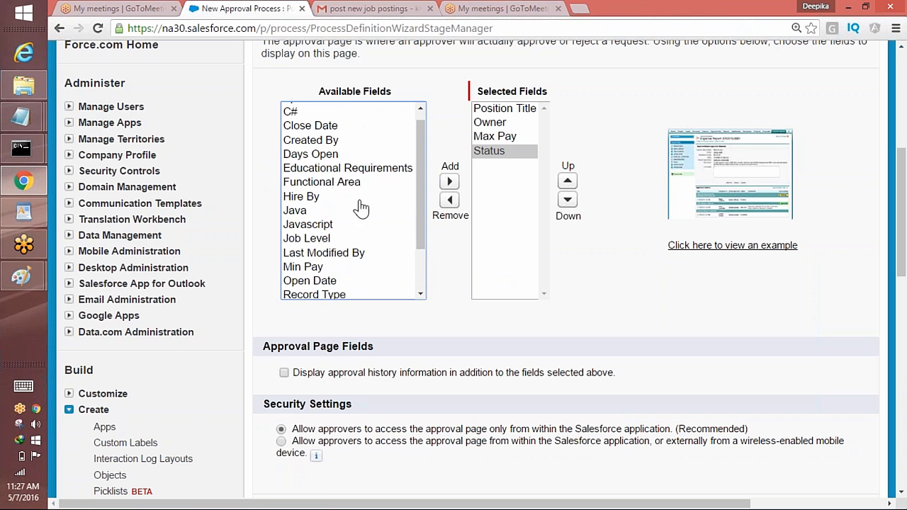
pyautogui.click(358, 183)
pyautogui.click(449, 182)
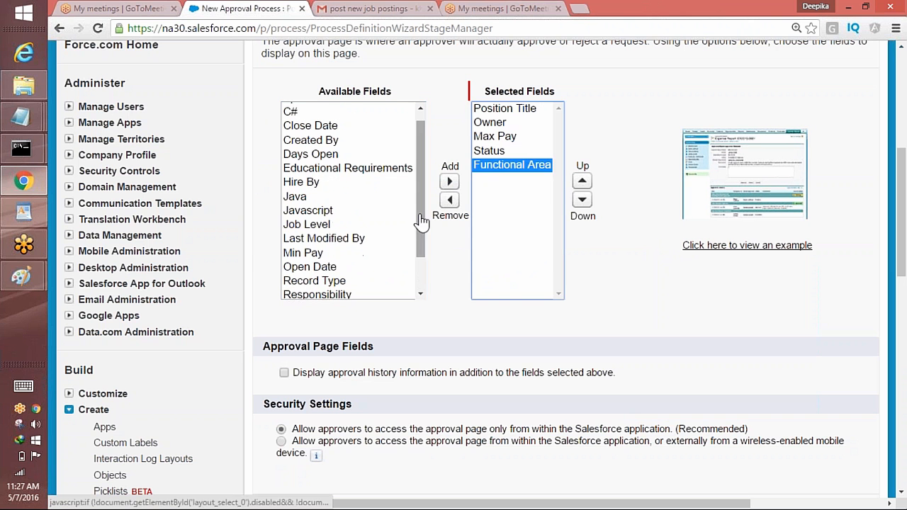
pyautogui.moveTo(421, 223); pyautogui.dragTo(419, 267)
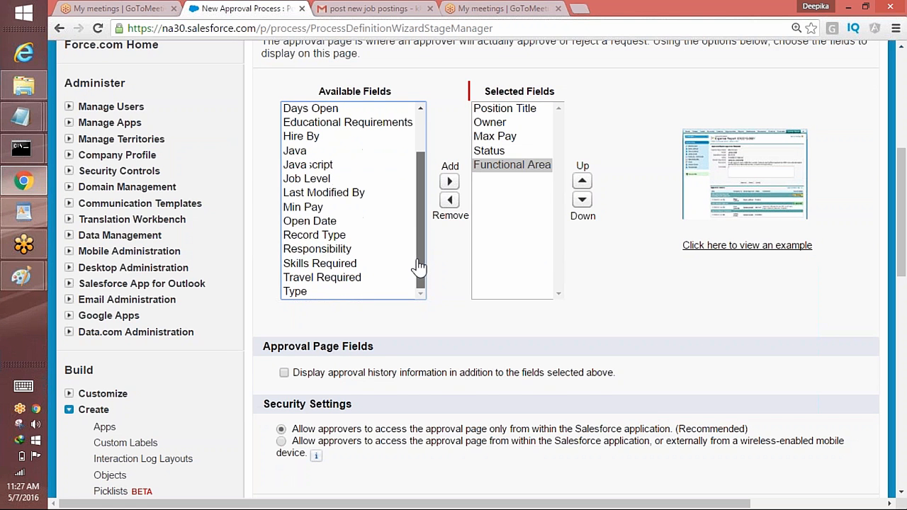
pyautogui.click(303, 298)
pyautogui.click(449, 182)
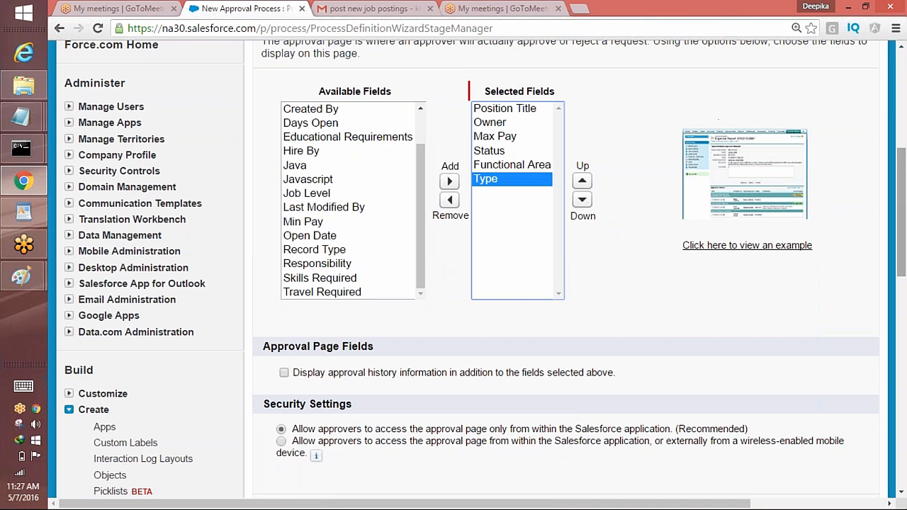
pyautogui.scroll(3, 903, 160)
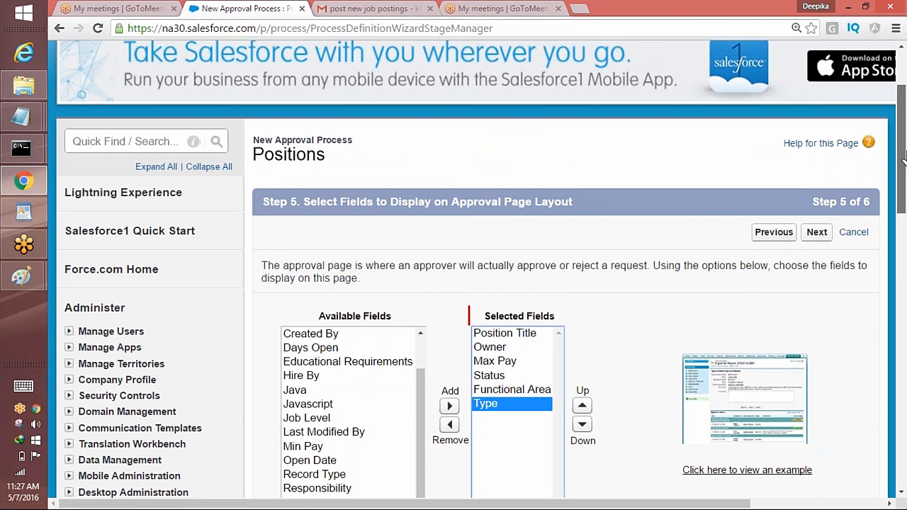
# Review the selected fields and security settings, then advance to Step 6, initial submitters.
pyautogui.moveTo(904, 160); pyautogui.dragTo(903, 175)
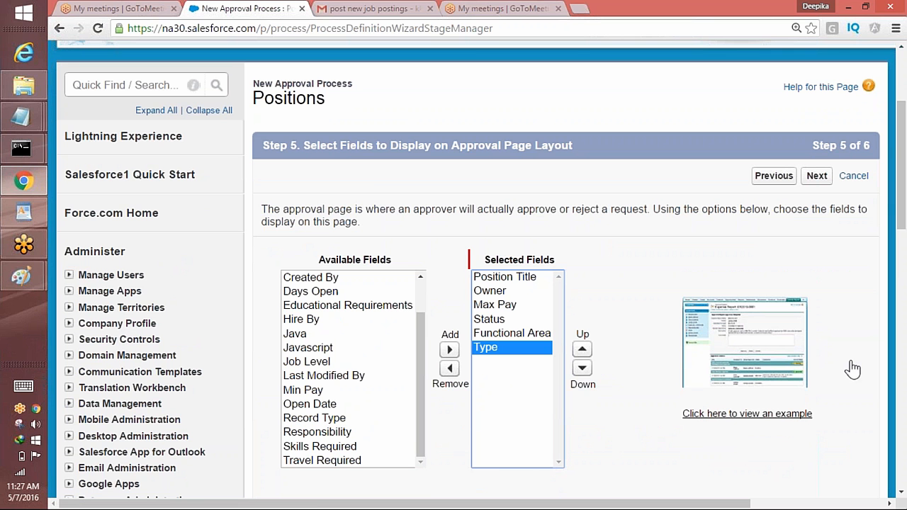
pyautogui.moveTo(904, 165); pyautogui.dragTo(895, 223)
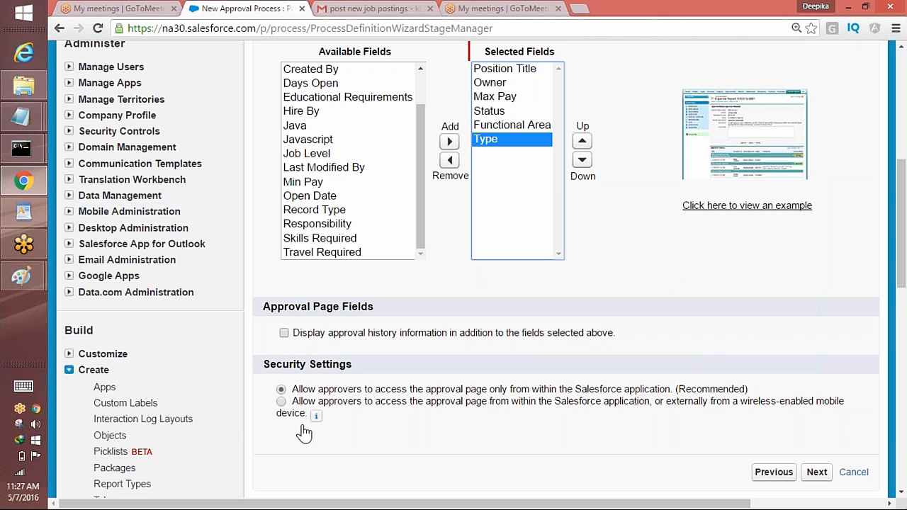
pyautogui.scroll(-3, 453, 283)
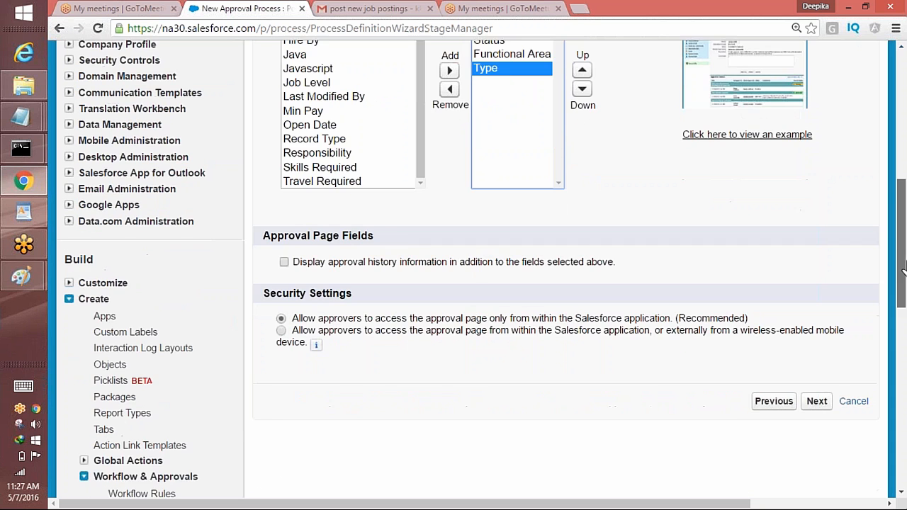
pyautogui.moveTo(354, 269); pyautogui.dragTo(272, 266)
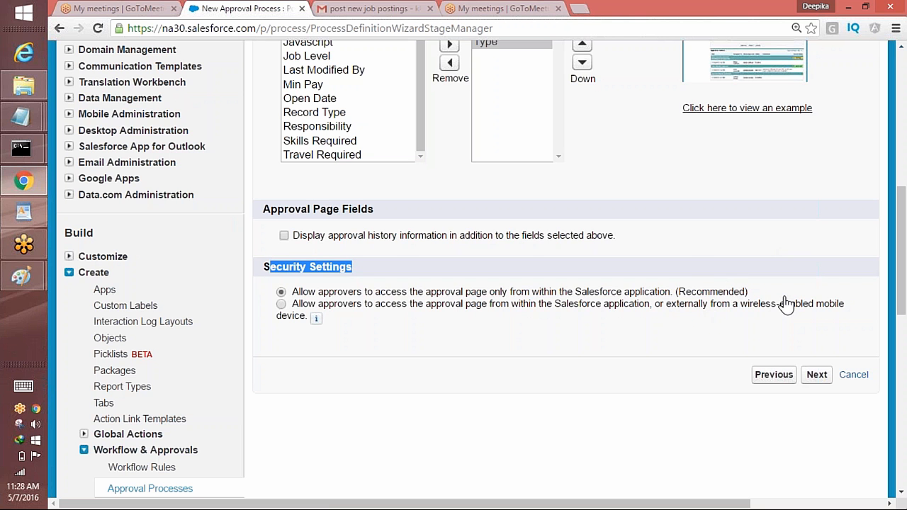
pyautogui.click(819, 380)
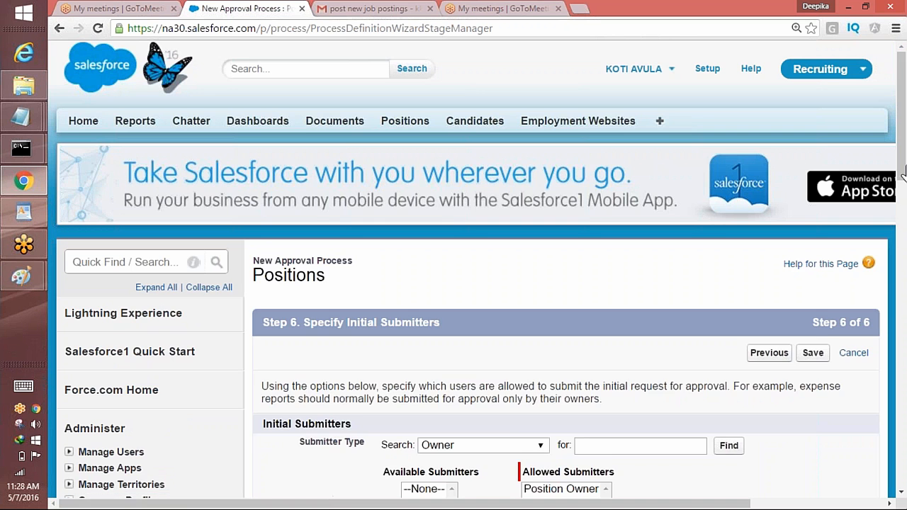
pyautogui.moveTo(902, 173); pyautogui.dragTo(902, 239)
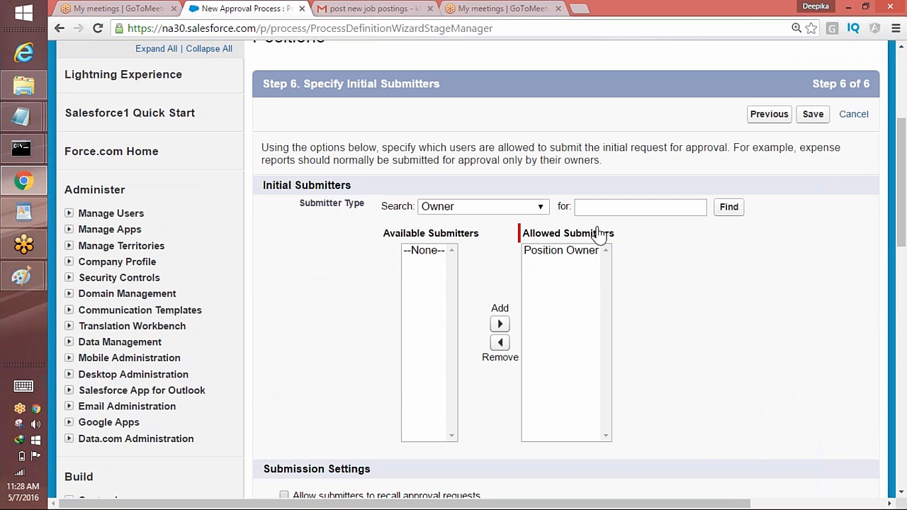
# Browse the Role and User submitter types, keep Position Owner as allowed submitter, and save.
pyautogui.click(532, 206)
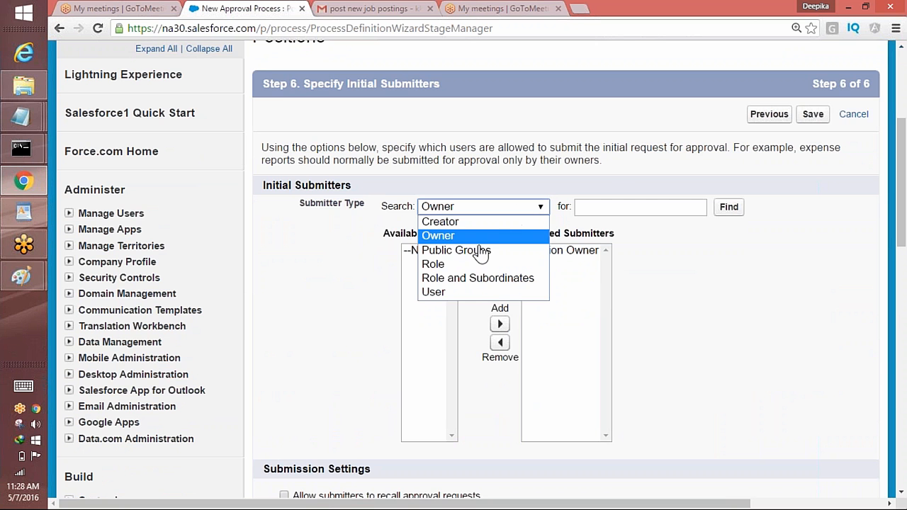
pyautogui.click(472, 267)
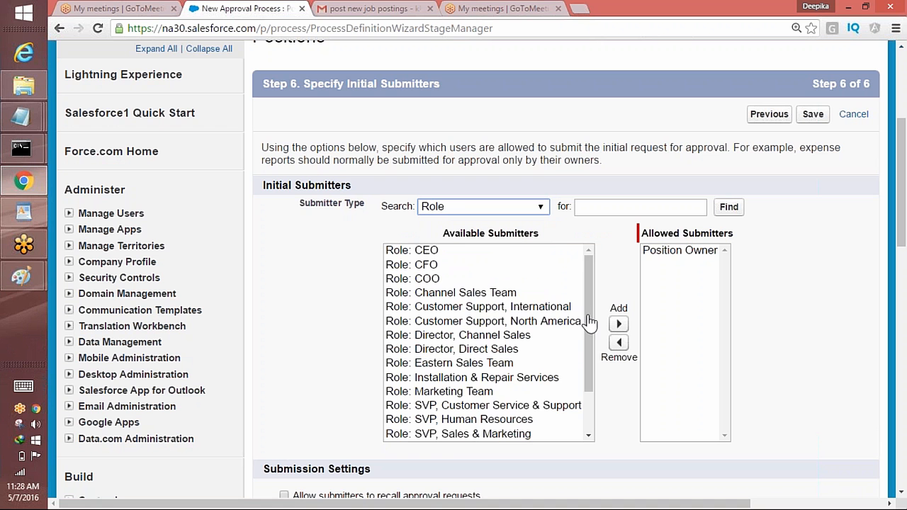
pyautogui.scroll(-2, 585, 319)
pyautogui.click(543, 206)
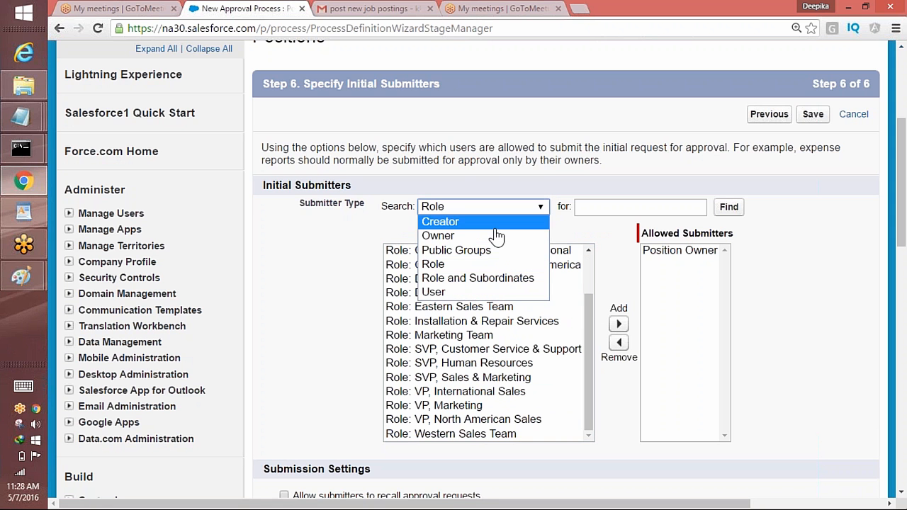
pyautogui.click(455, 293)
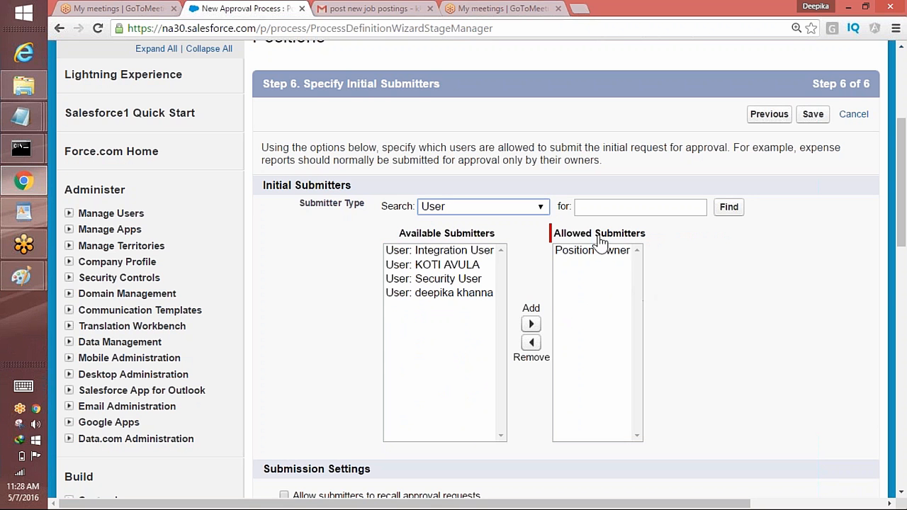
pyautogui.click(599, 252)
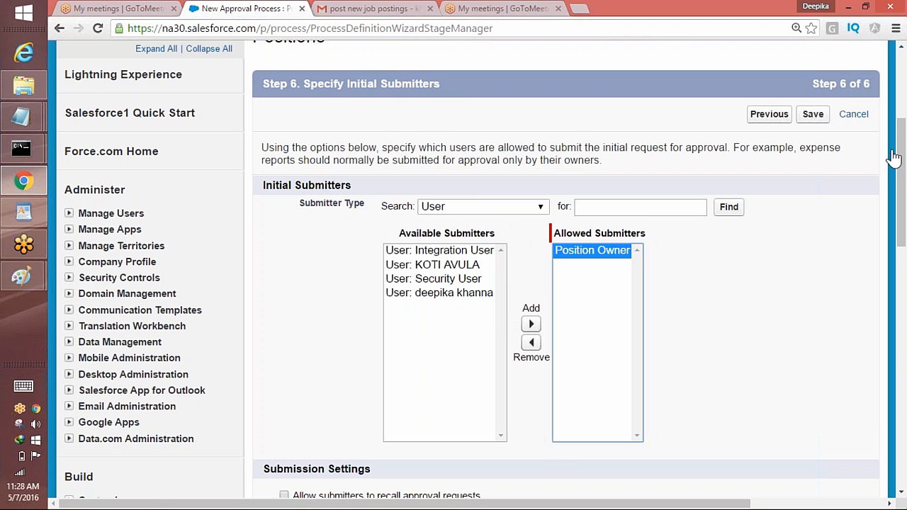
pyautogui.moveTo(901, 163); pyautogui.dragTo(902, 213)
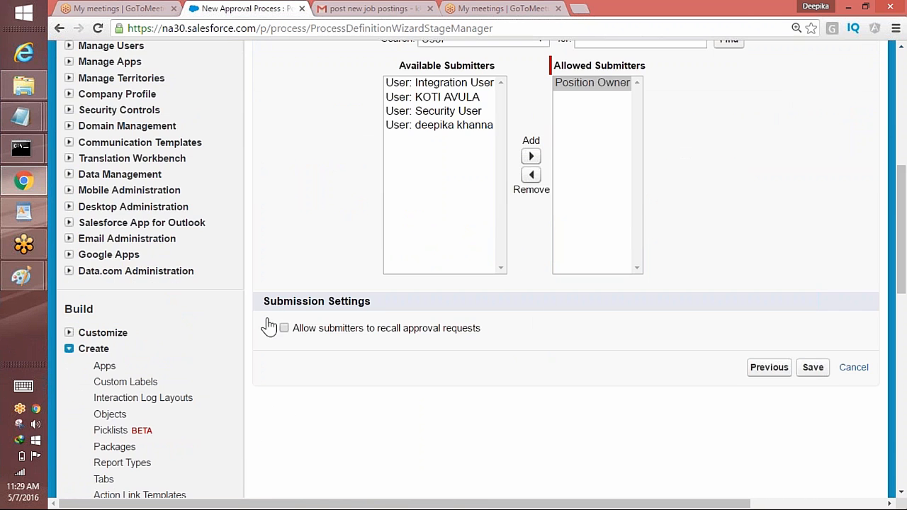
pyautogui.click(812, 368)
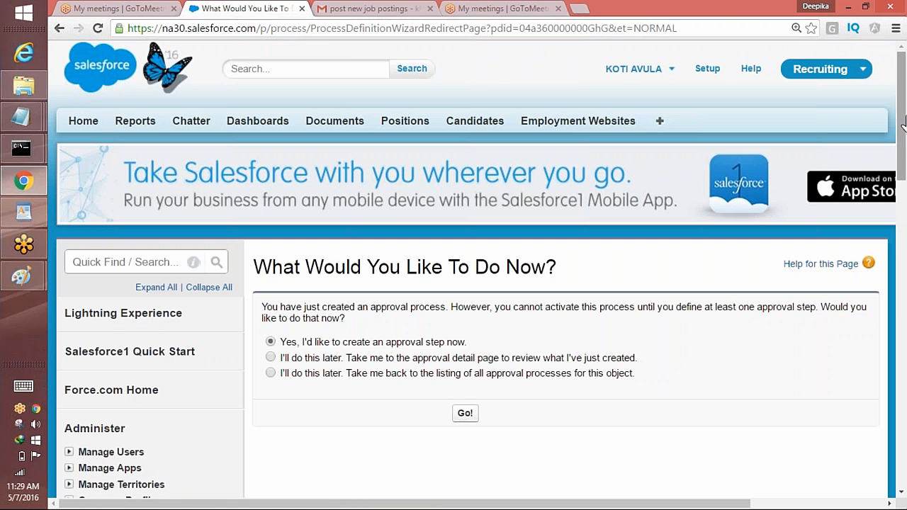
pyautogui.moveTo(903, 126)
pyautogui.mouseDown()
pyautogui.moveTo(903, 148)
pyautogui.moveTo(903, 108)
pyautogui.mouseUp()
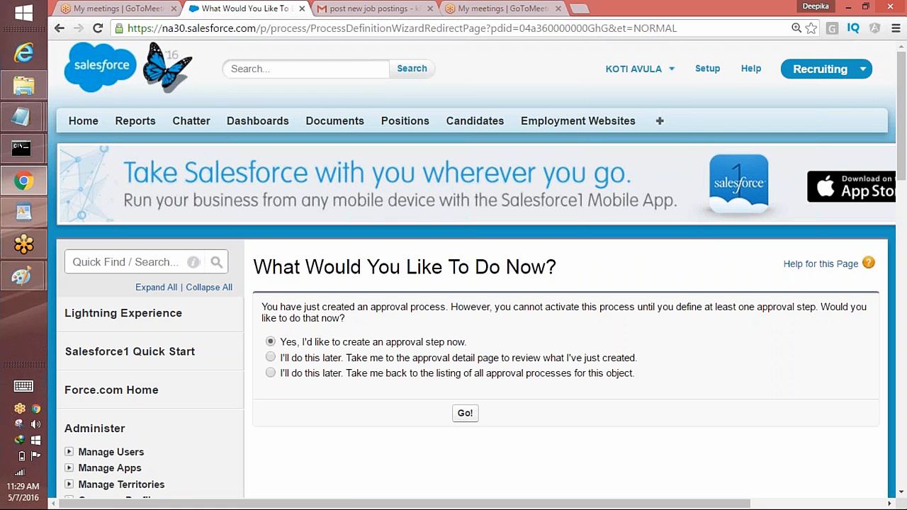
# Name the approval step for manager approval above 100000, keep step number 1, and continue.
pyautogui.click(465, 413)
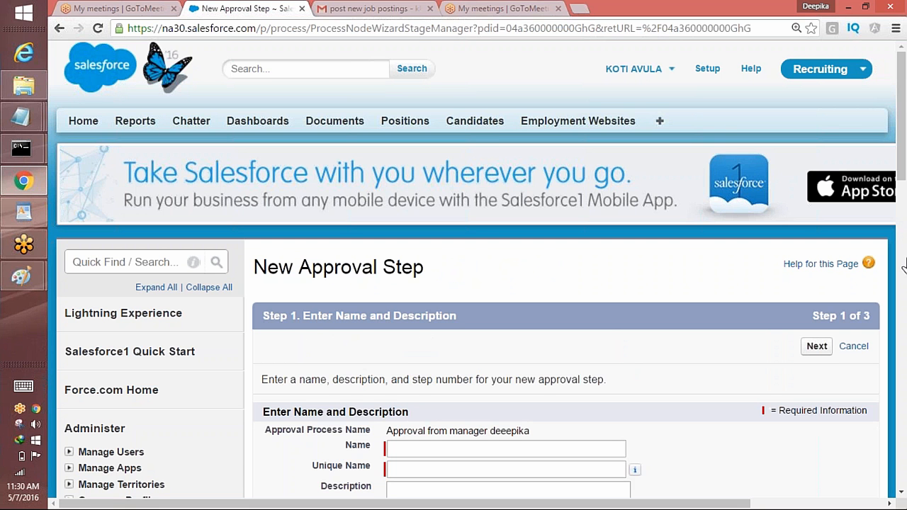
pyautogui.scroll(-3, 903, 183)
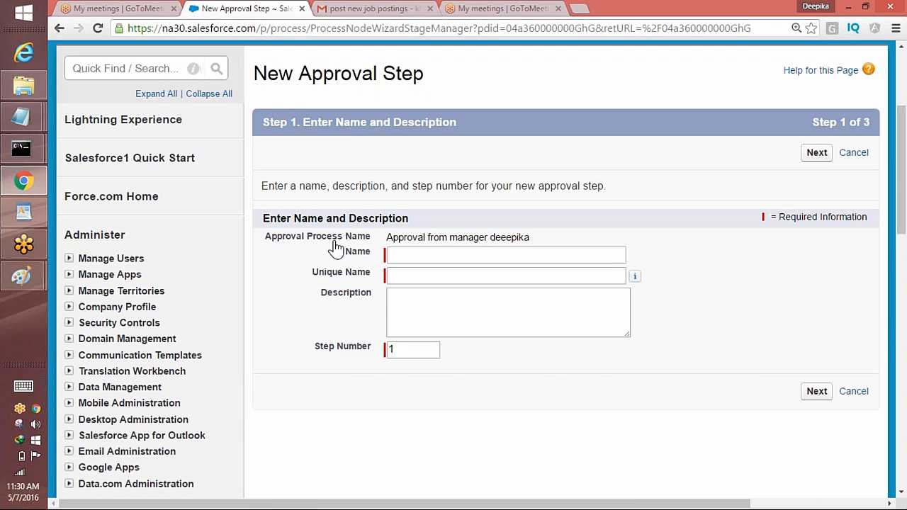
pyautogui.click(411, 254)
pyautogui.write('approva')
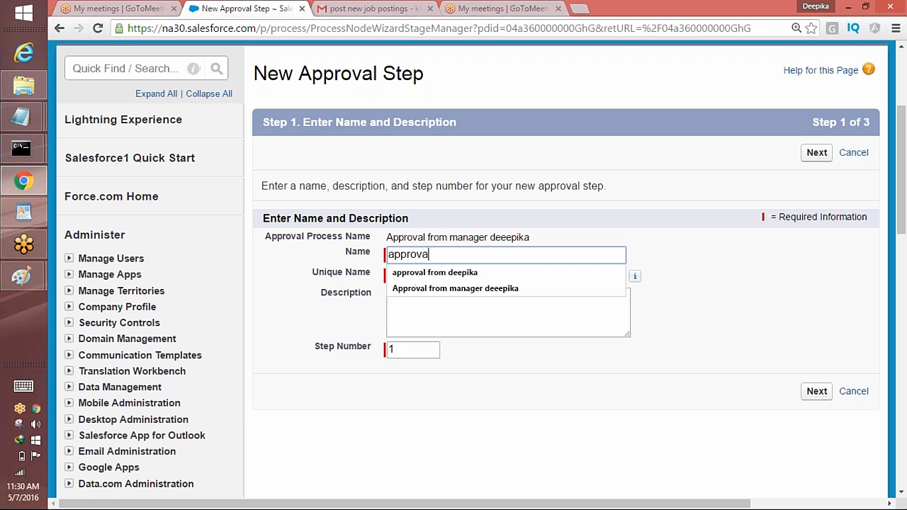
pyautogui.press('Down')
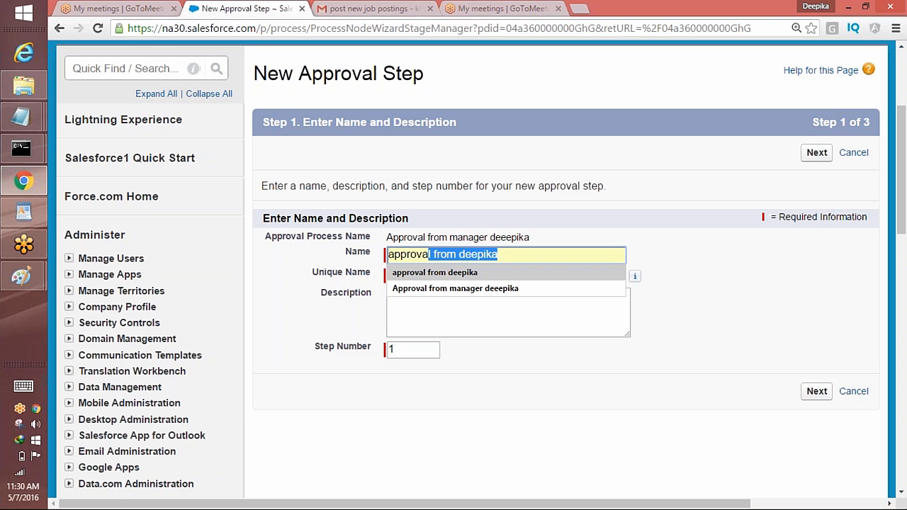
pyautogui.write('l from deepika when great')
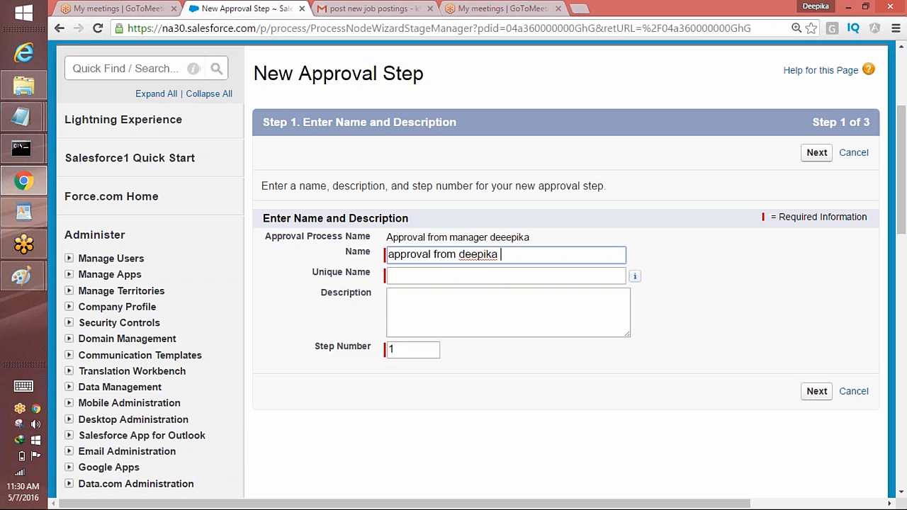
pyautogui.write('er the n 1')
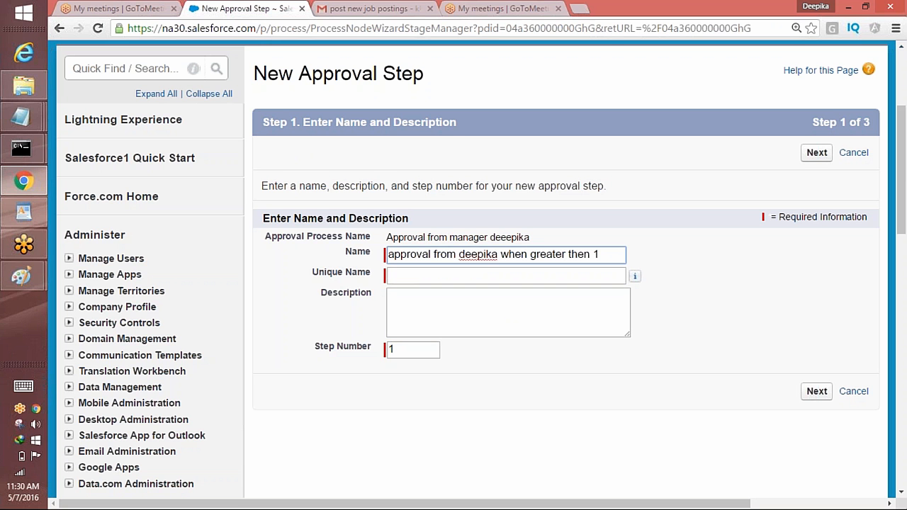
pyautogui.write('00000')
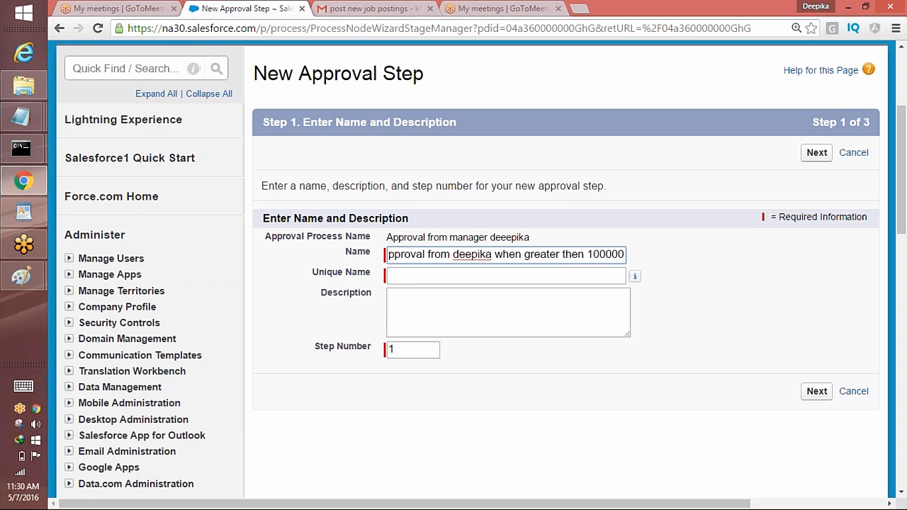
pyautogui.press('Tab')
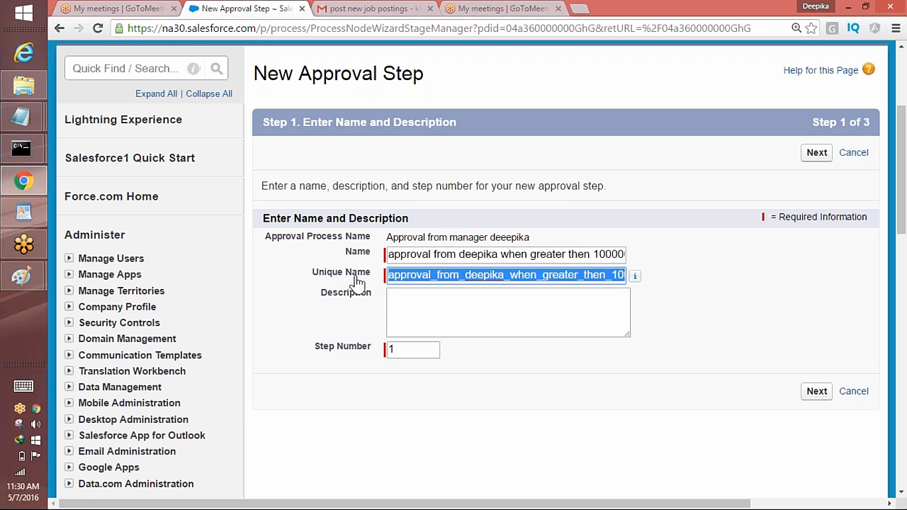
pyautogui.click(404, 350)
pyautogui.click(817, 391)
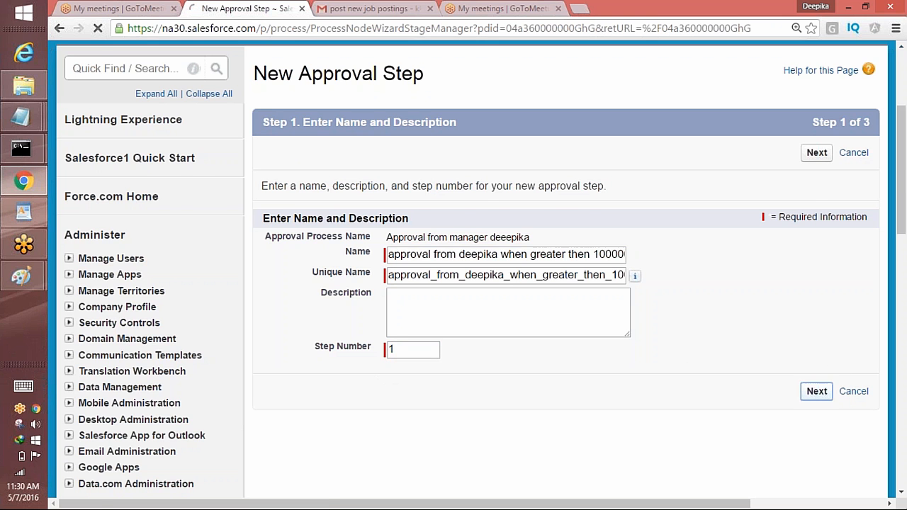
pyautogui.scroll(-3, 900, 198)
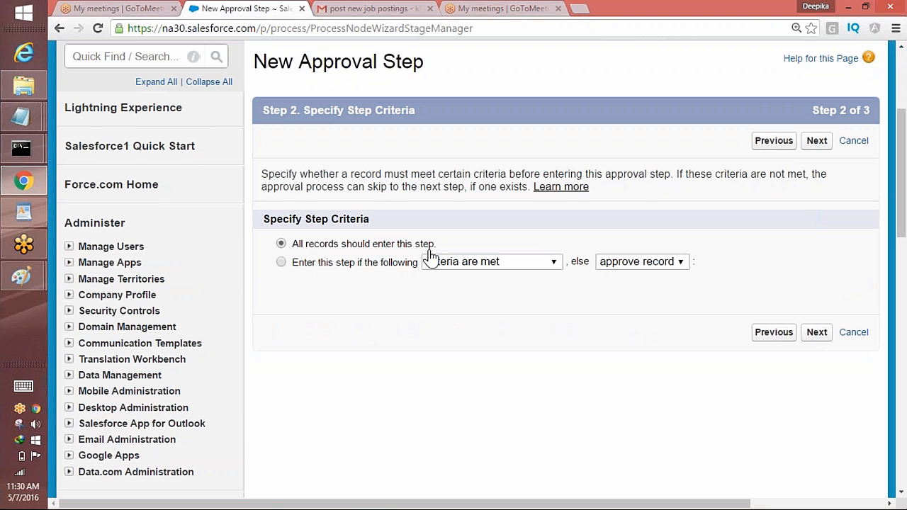
# Restrict the step to records where Position: Max Pay is greater than 120000, then continue.
pyautogui.click(282, 263)
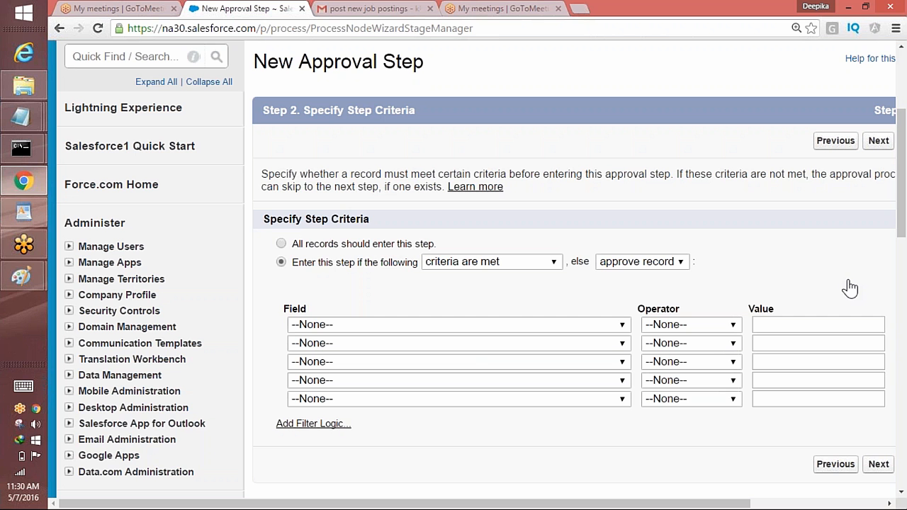
pyautogui.click(481, 326)
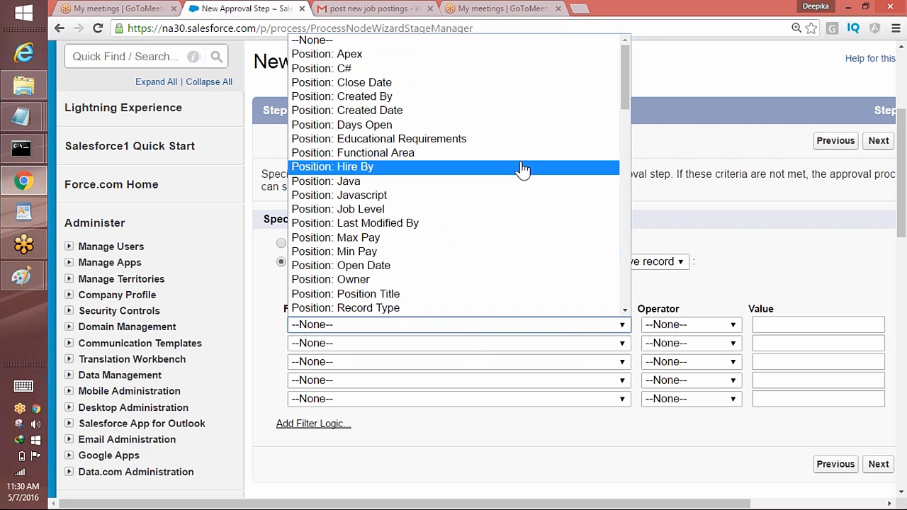
pyautogui.click(486, 238)
pyautogui.click(690, 326)
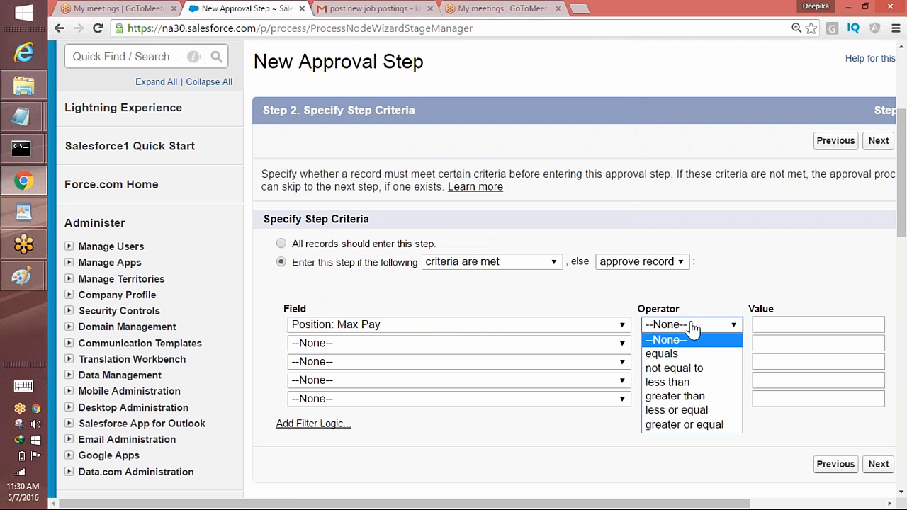
pyautogui.click(673, 396)
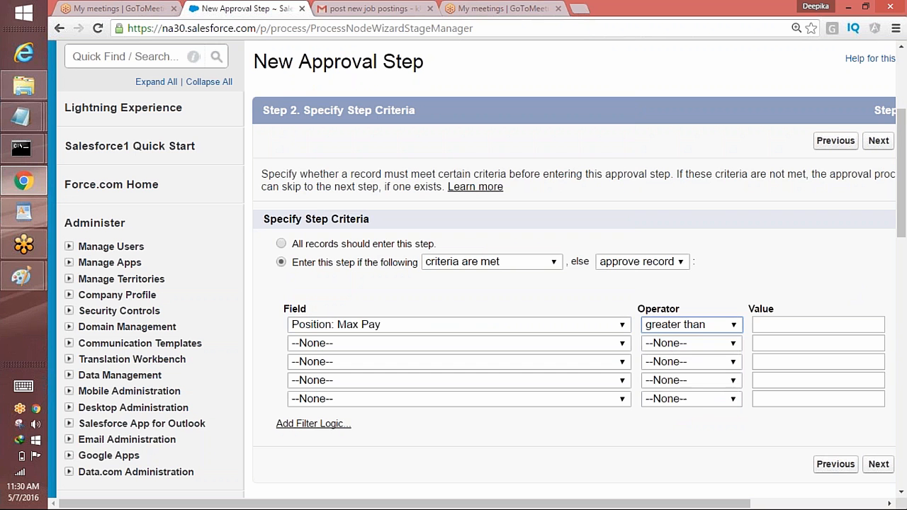
pyautogui.click(798, 326)
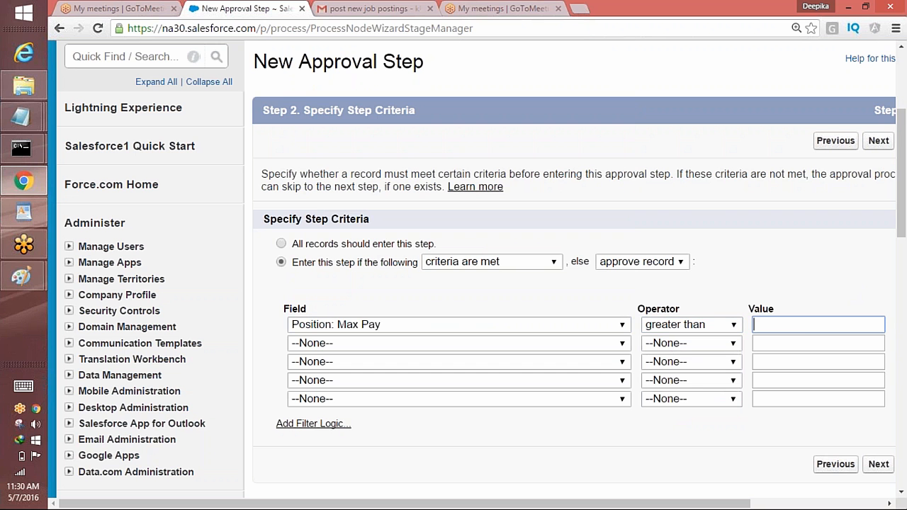
pyautogui.click(795, 327)
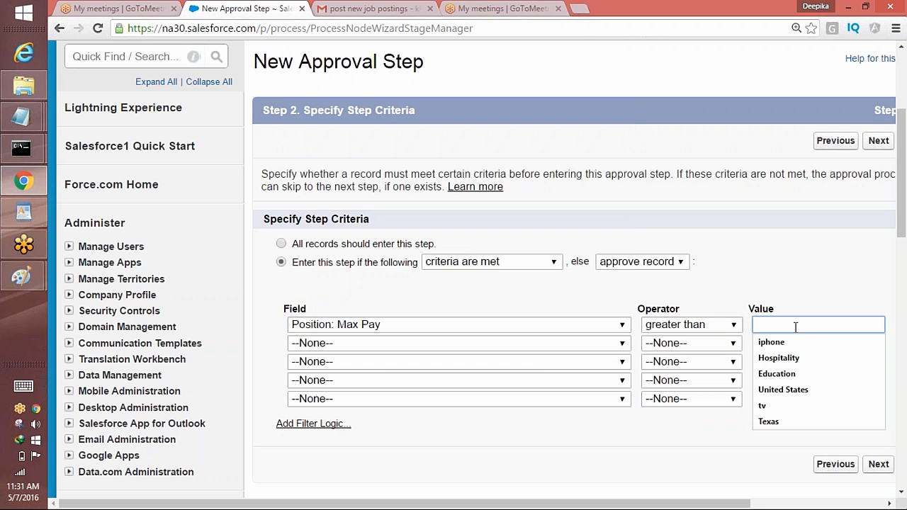
pyautogui.write('120000')
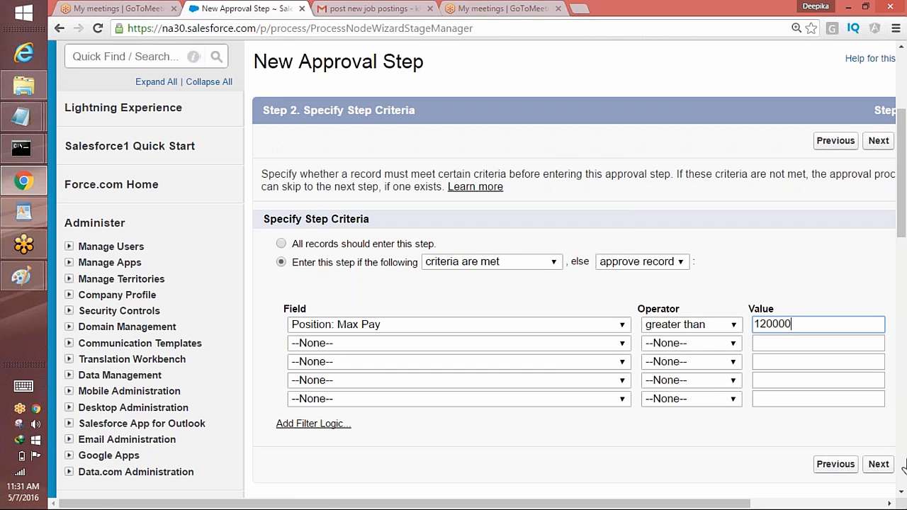
pyautogui.click(879, 464)
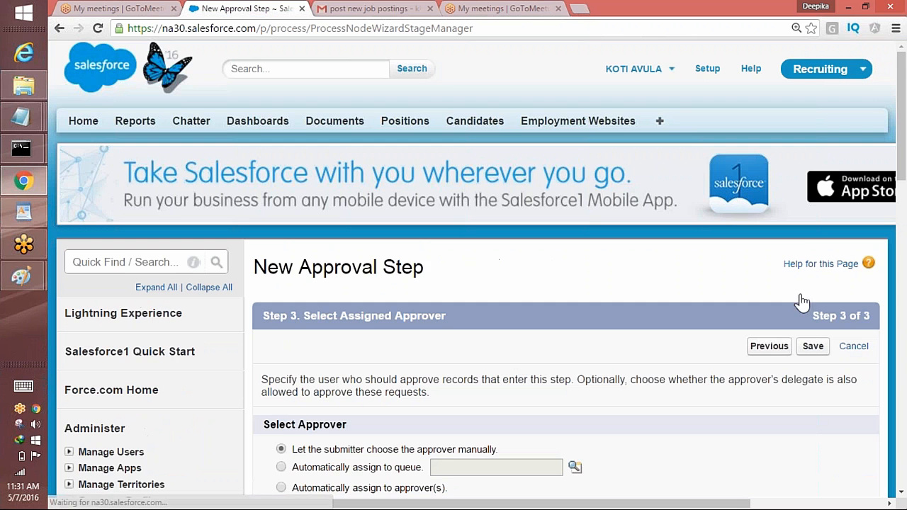
# Automatically assign the step to a user picked via lookup as approver, and save it.
pyautogui.scroll(-2, 301, 367)
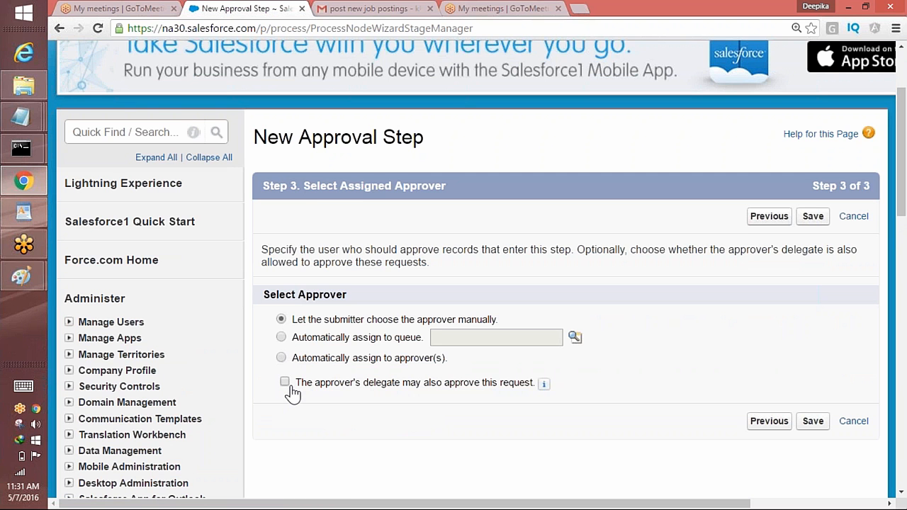
pyautogui.click(281, 338)
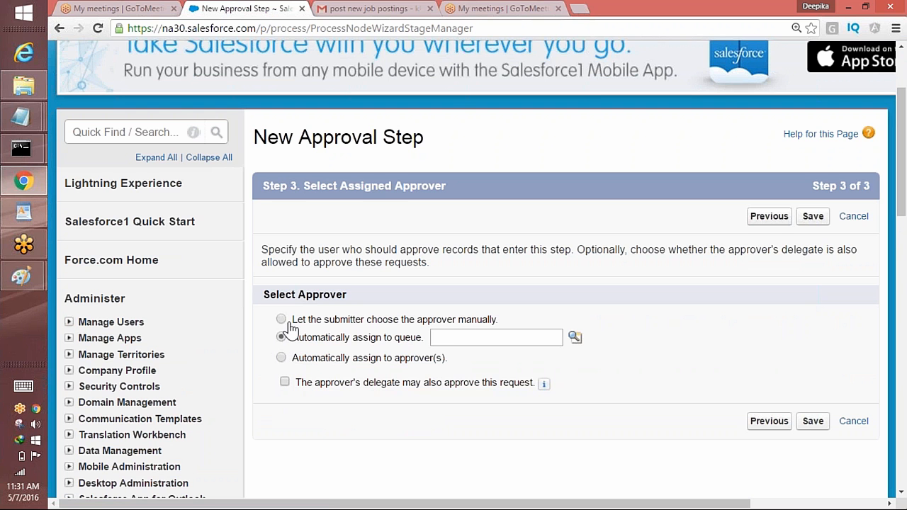
pyautogui.click(282, 320)
pyautogui.click(282, 358)
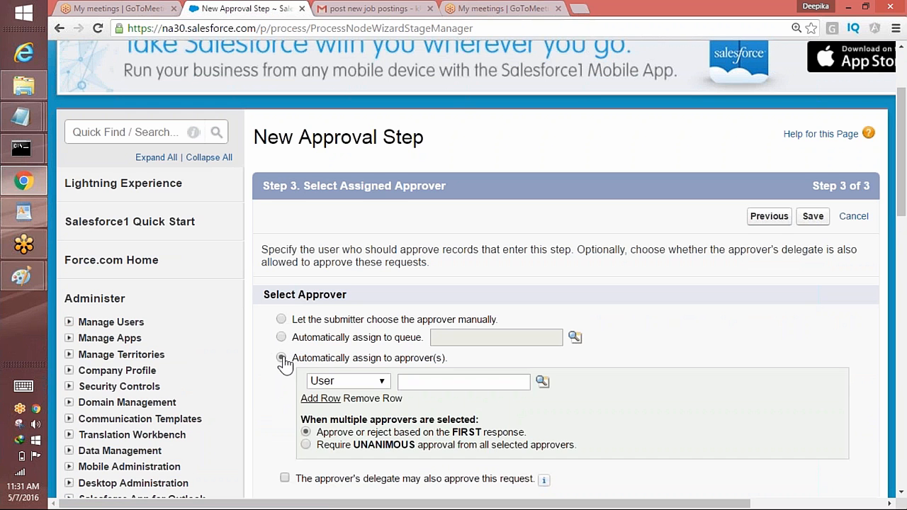
pyautogui.click(542, 382)
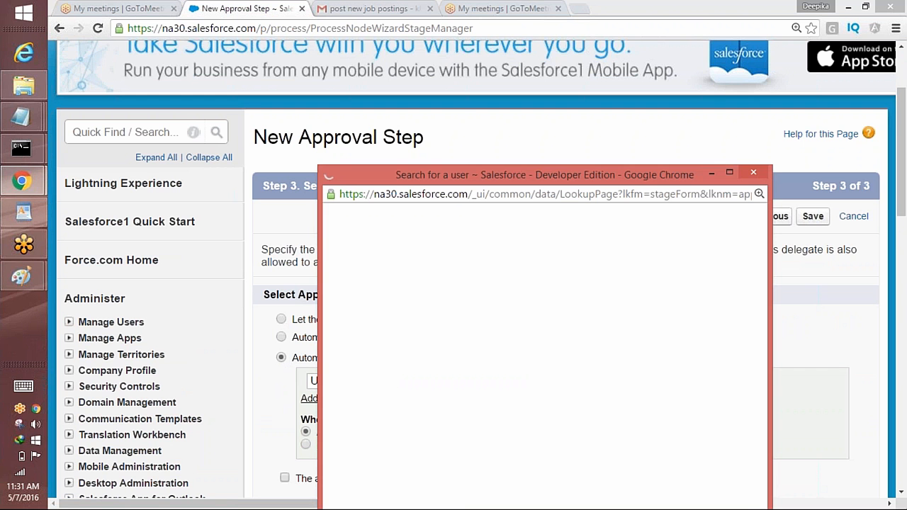
pyautogui.click(371, 364)
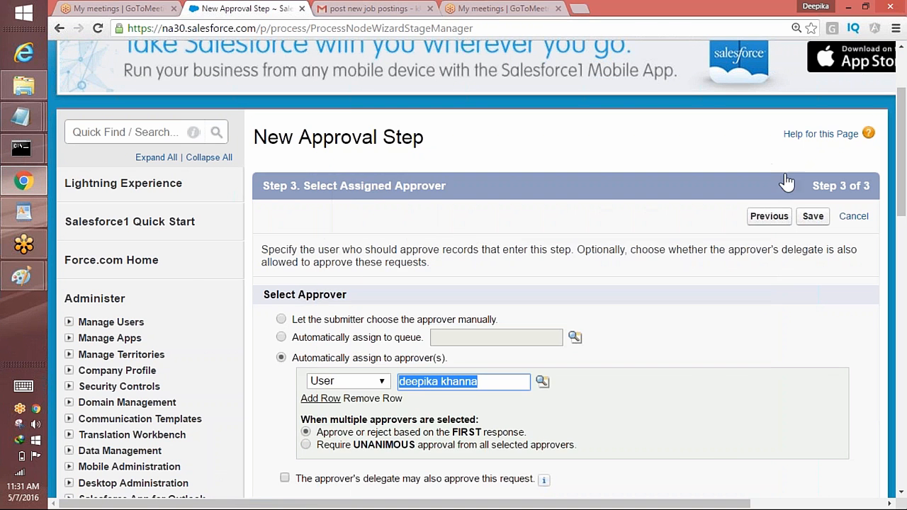
pyautogui.moveTo(904, 168); pyautogui.dragTo(904, 243)
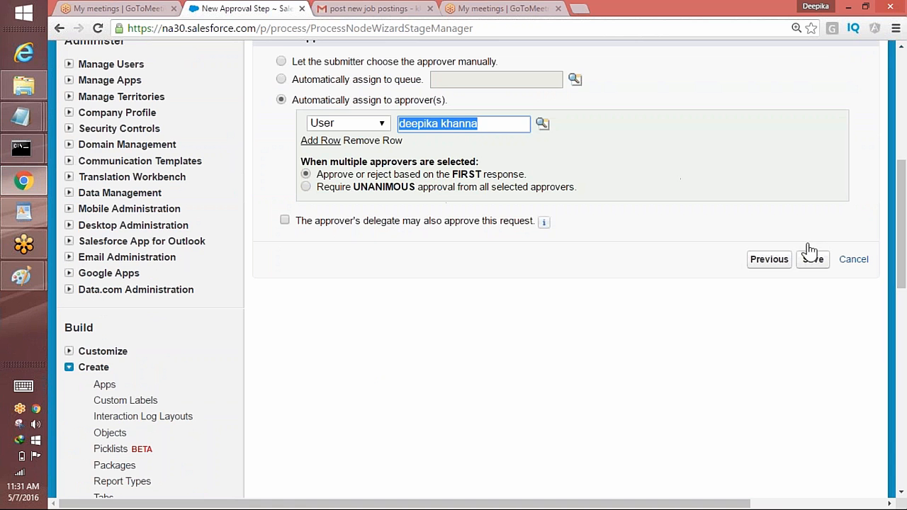
pyautogui.click(817, 264)
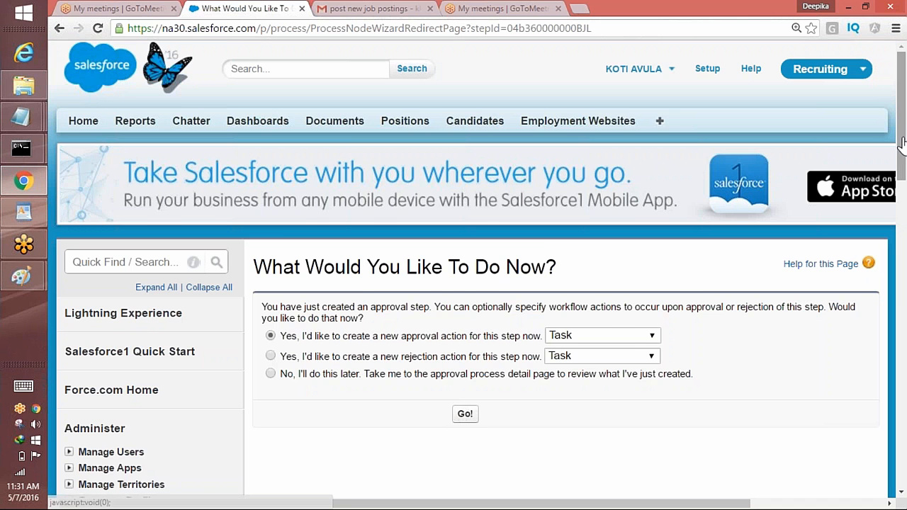
pyautogui.moveTo(902, 147); pyautogui.dragTo(902, 190)
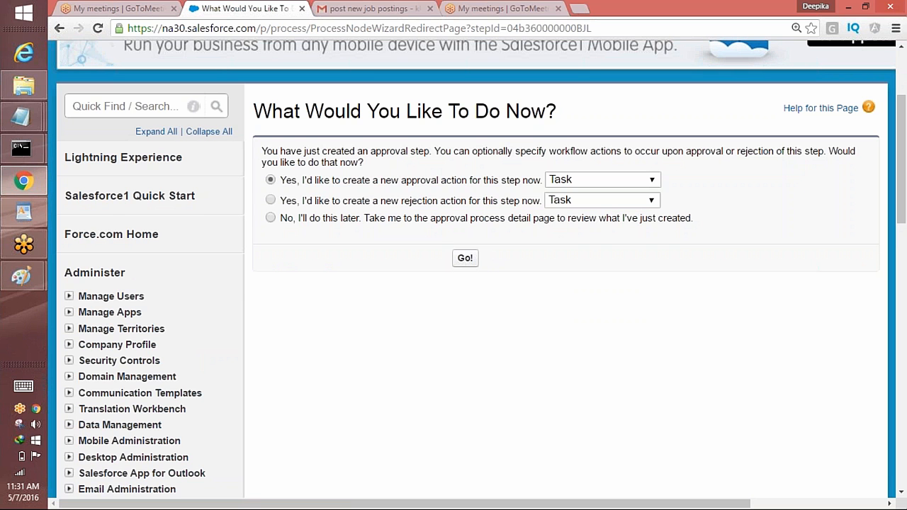
pyautogui.click(25, 282)
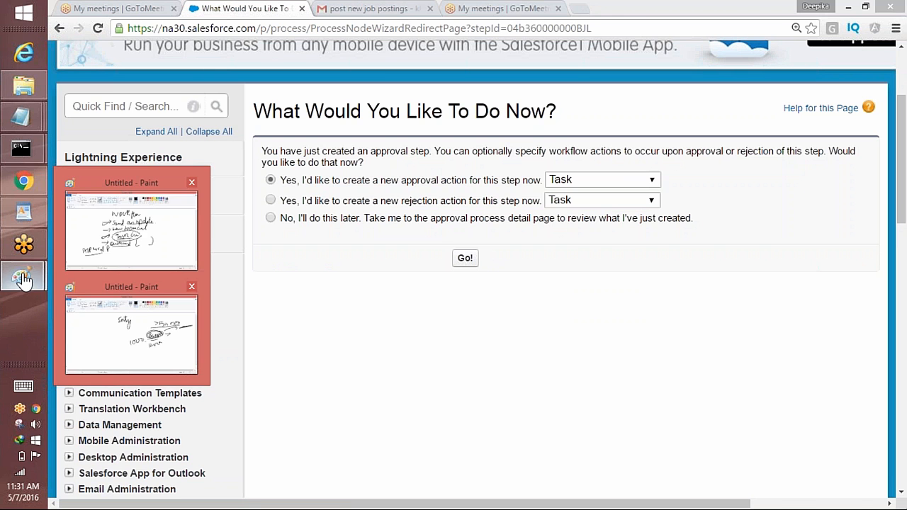
# On the Entry threshold sketch, write and circle the first threshold figure in an ellipse.
pyautogui.click(138, 329)
pyautogui.moveTo(137, 243); pyautogui.dragTo(173, 272)
pyautogui.moveTo(188, 231)
pyautogui.mouseDown()
pyautogui.moveTo(203, 265)
pyautogui.moveTo(265, 205)
pyautogui.moveTo(292, 202)
pyautogui.mouseUp()
pyautogui.moveTo(158, 290); pyautogui.dragTo(275, 239)
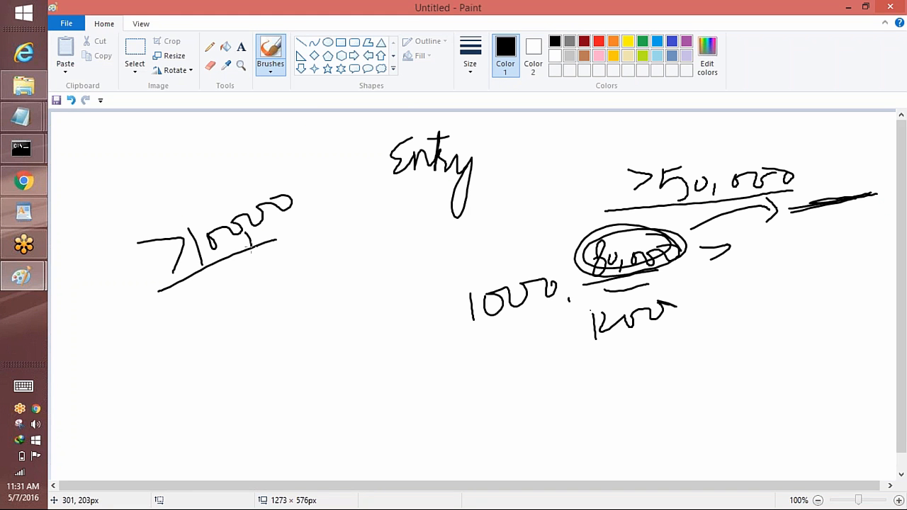
pyautogui.moveTo(302, 184)
pyautogui.mouseDown()
pyautogui.moveTo(268, 239)
pyautogui.moveTo(278, 182)
pyautogui.mouseUp()
pyautogui.moveTo(319, 157)
pyautogui.mouseDown()
pyautogui.moveTo(152, 205)
pyautogui.moveTo(293, 249)
pyautogui.moveTo(323, 155)
pyautogui.mouseUp()
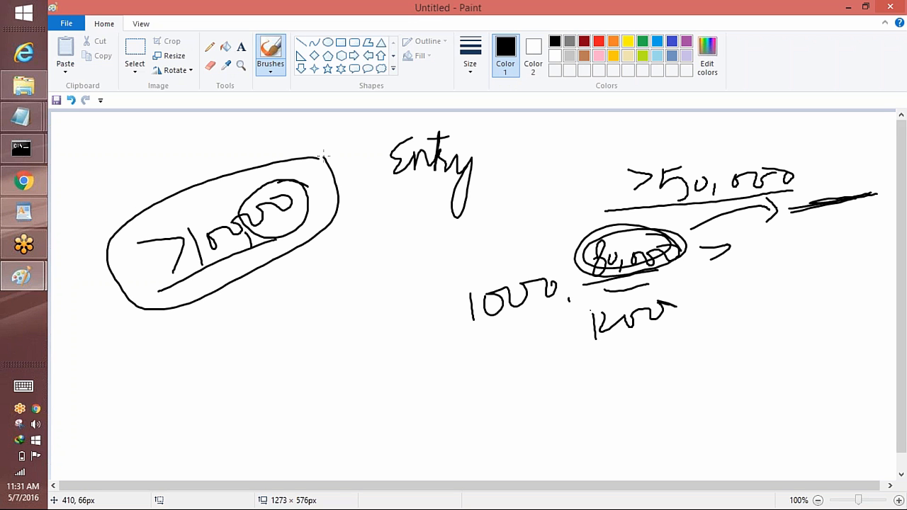
# Handwrite the new 120,000 threshold with an arrow, circle the approver note, and underline it.
pyautogui.moveTo(150, 342); pyautogui.dragTo(190, 383)
pyautogui.moveTo(219, 312)
pyautogui.mouseDown()
pyautogui.moveTo(234, 344)
pyautogui.moveTo(264, 323)
pyautogui.mouseUp()
pyautogui.moveTo(282, 293); pyautogui.dragTo(306, 304)
pyautogui.moveTo(325, 260)
pyautogui.mouseDown()
pyautogui.moveTo(354, 273)
pyautogui.moveTo(365, 251)
pyautogui.moveTo(390, 245)
pyautogui.mouseUp()
pyautogui.moveTo(430, 270); pyautogui.dragTo(256, 368)
pyautogui.moveTo(308, 323)
pyautogui.mouseDown()
pyautogui.moveTo(320, 354)
pyautogui.moveTo(375, 333)
pyautogui.mouseUp()
pyautogui.moveTo(360, 330); pyautogui.dragTo(366, 367)
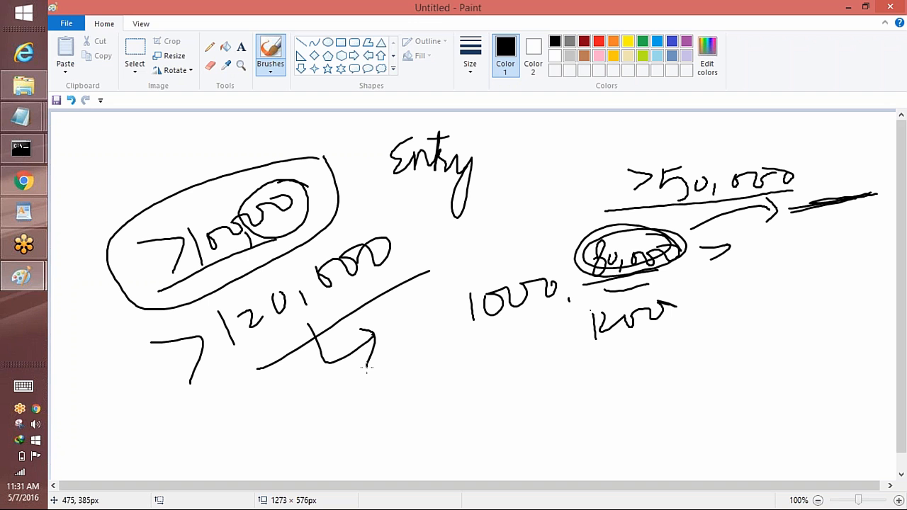
pyautogui.moveTo(394, 334)
pyautogui.mouseDown()
pyautogui.moveTo(422, 295)
pyautogui.moveTo(454, 284)
pyautogui.moveTo(498, 243)
pyautogui.moveTo(523, 256)
pyautogui.mouseUp()
pyautogui.moveTo(509, 218)
pyautogui.mouseDown()
pyautogui.moveTo(497, 333)
pyautogui.moveTo(512, 210)
pyautogui.mouseUp()
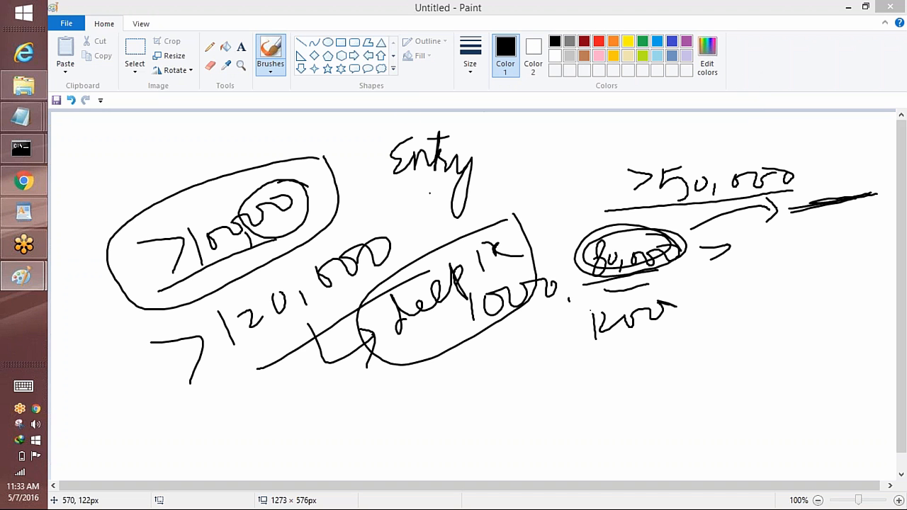
pyautogui.click(365, 458)
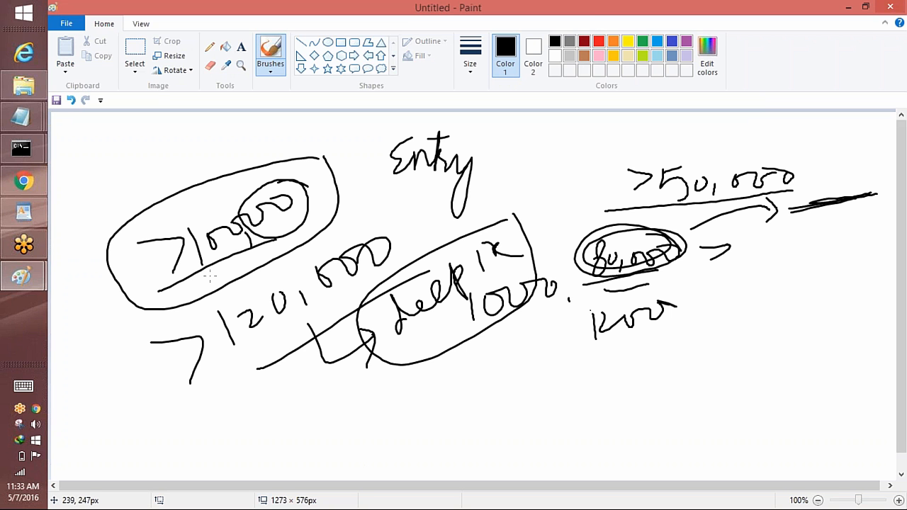
pyautogui.moveTo(414, 268); pyautogui.dragTo(256, 333)
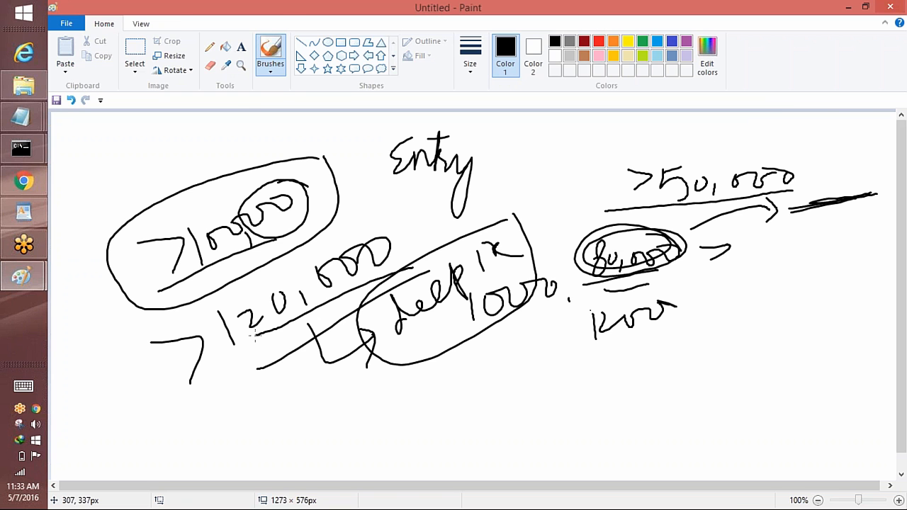
pyautogui.click(19, 186)
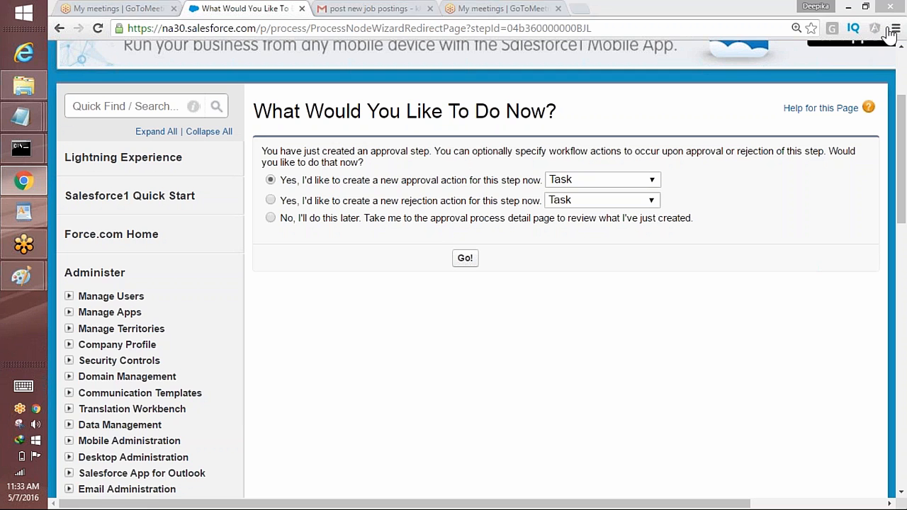
# Choose 'No, I'll do this later' for approval actions and open the Position approval process detail page.
pyautogui.moveTo(899, 189); pyautogui.dragTo(900, 186)
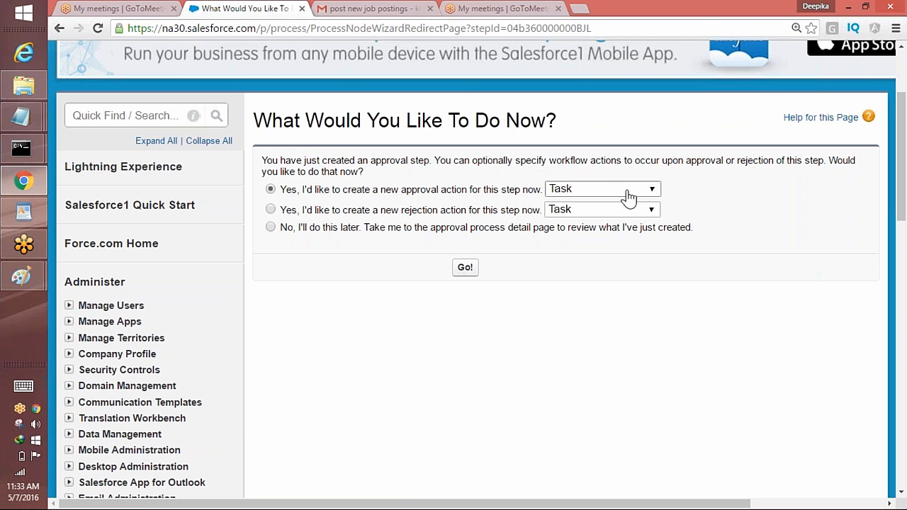
pyautogui.click(270, 228)
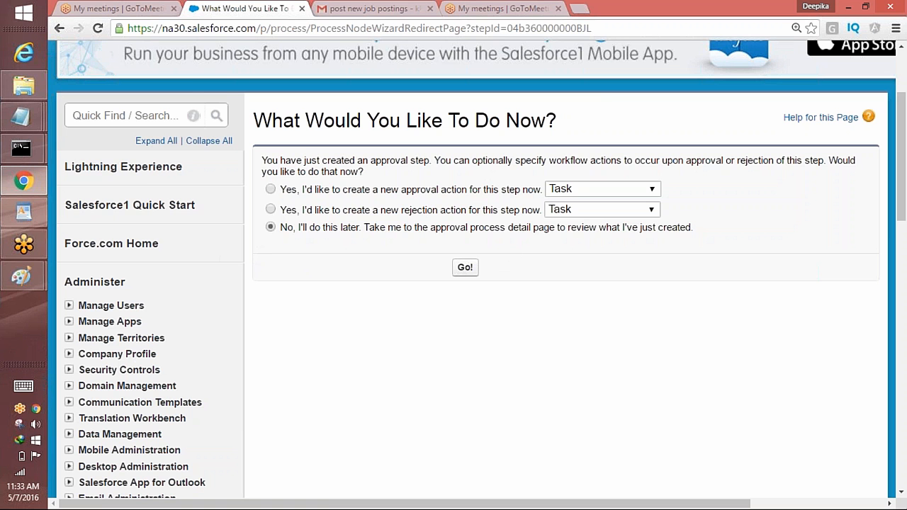
pyautogui.click(465, 267)
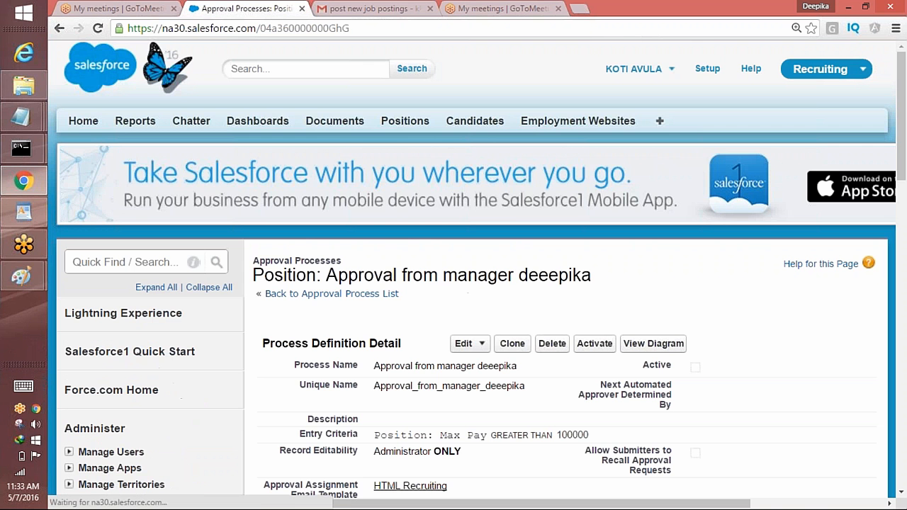
pyautogui.scroll(-3, 467, 283)
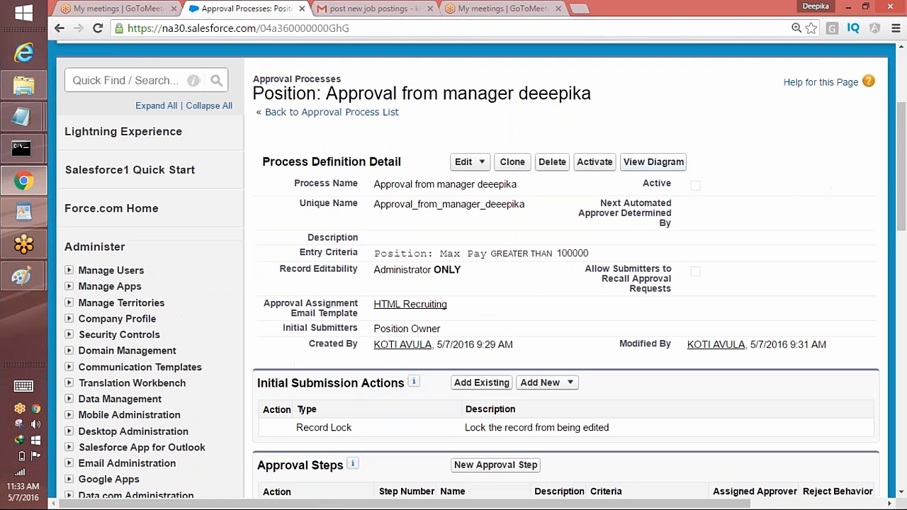
# Open the approval process diagram maximised and inspect the initial submission lock and Step 1 criteria.
pyautogui.click(665, 160)
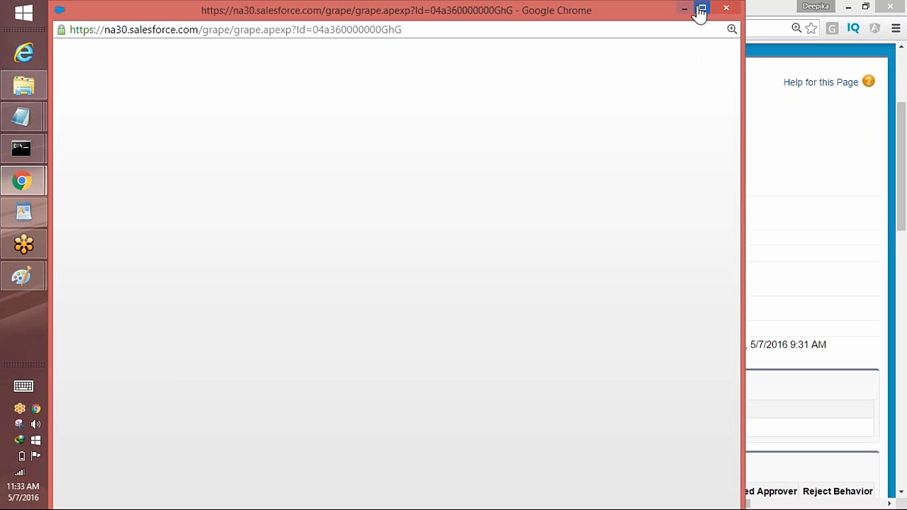
pyautogui.click(700, 10)
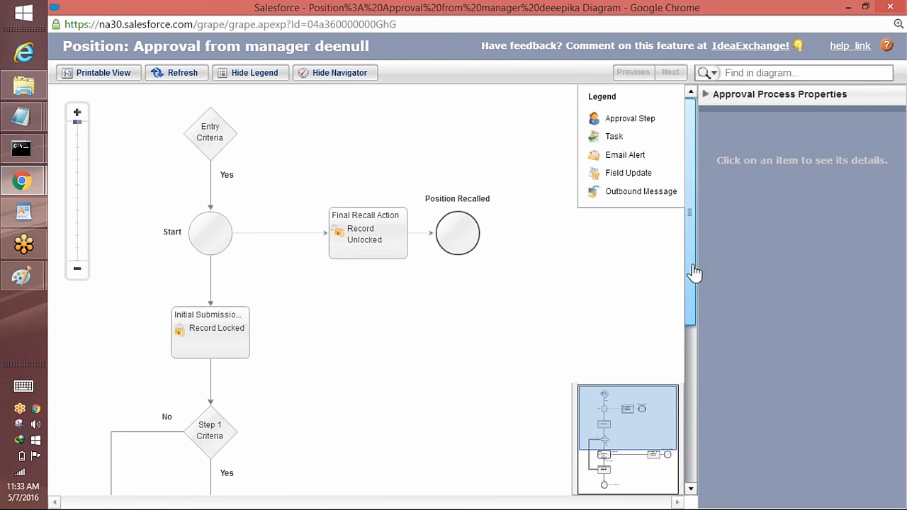
pyautogui.moveTo(695, 269); pyautogui.dragTo(694, 290)
pyautogui.click(230, 290)
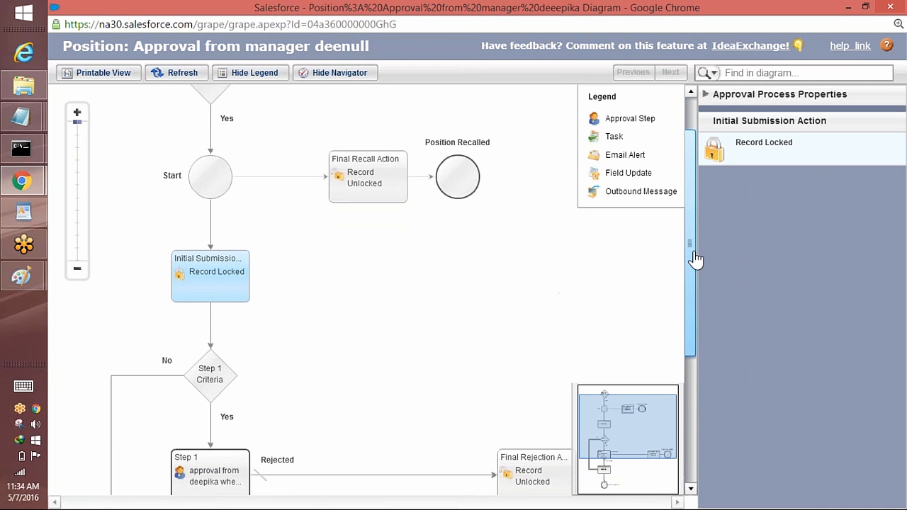
pyautogui.moveTo(690, 251); pyautogui.dragTo(694, 302)
pyautogui.click(205, 304)
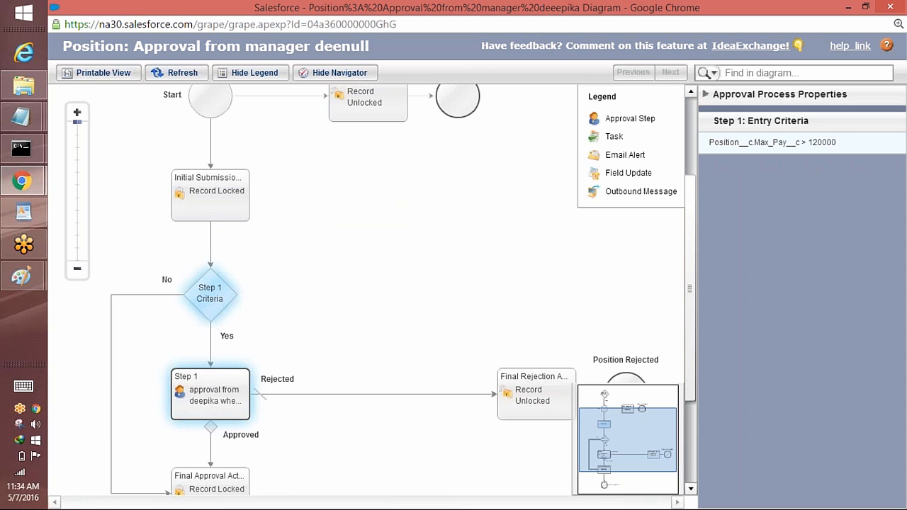
# Compare the entry criteria (Max Pay > 100000) with the final recall unlock action.
pyautogui.click(215, 188)
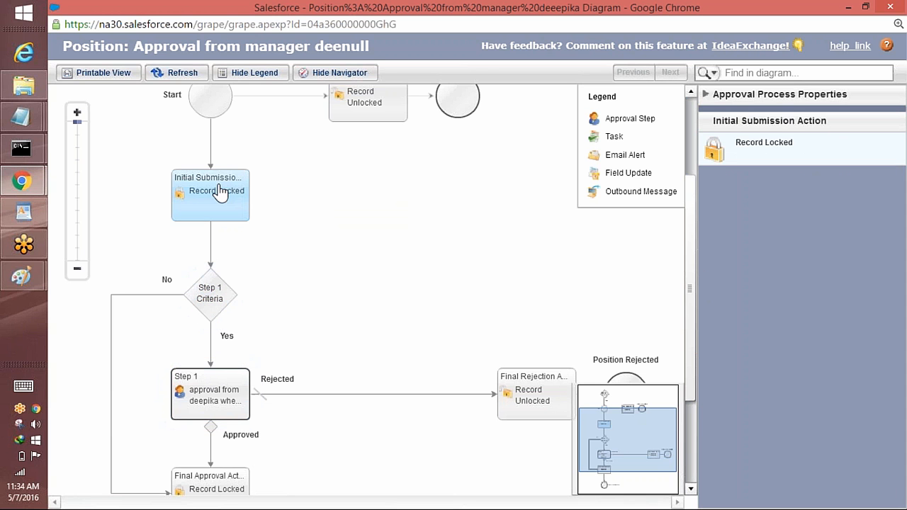
pyautogui.moveTo(692, 283); pyautogui.dragTo(681, 215)
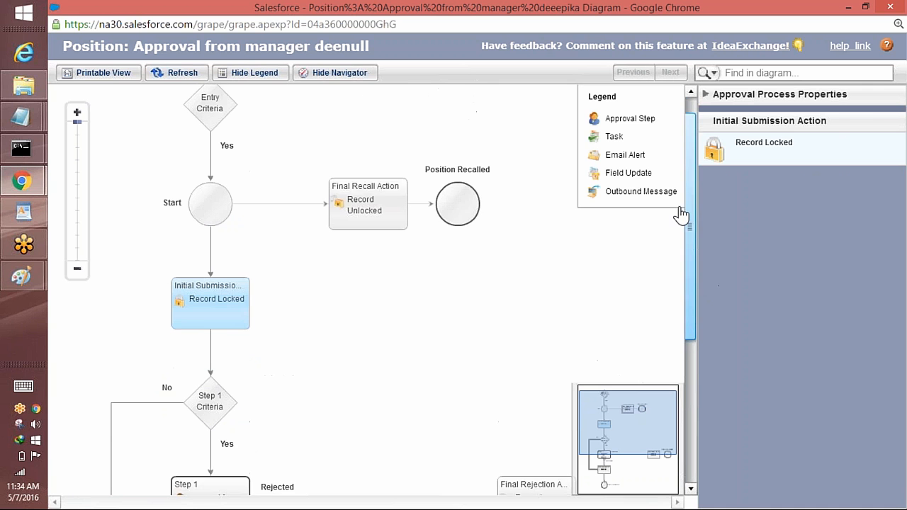
pyautogui.click(212, 132)
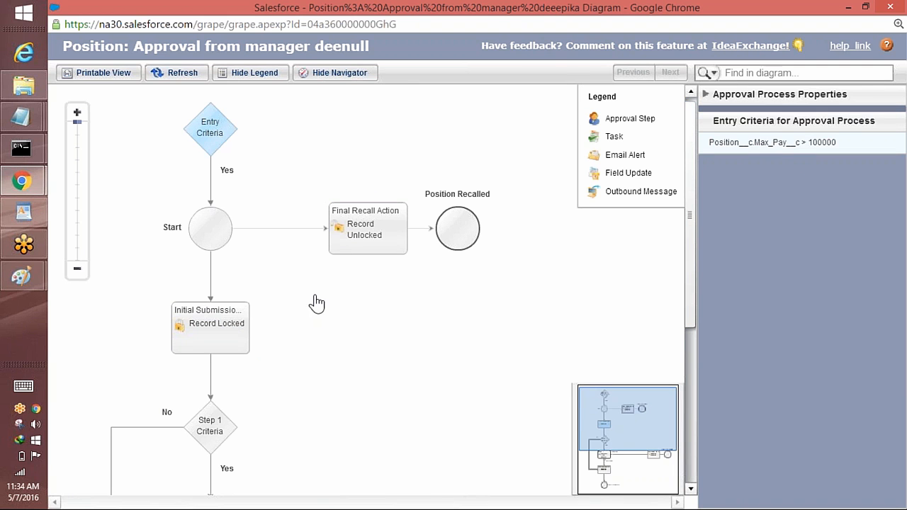
pyautogui.click(393, 233)
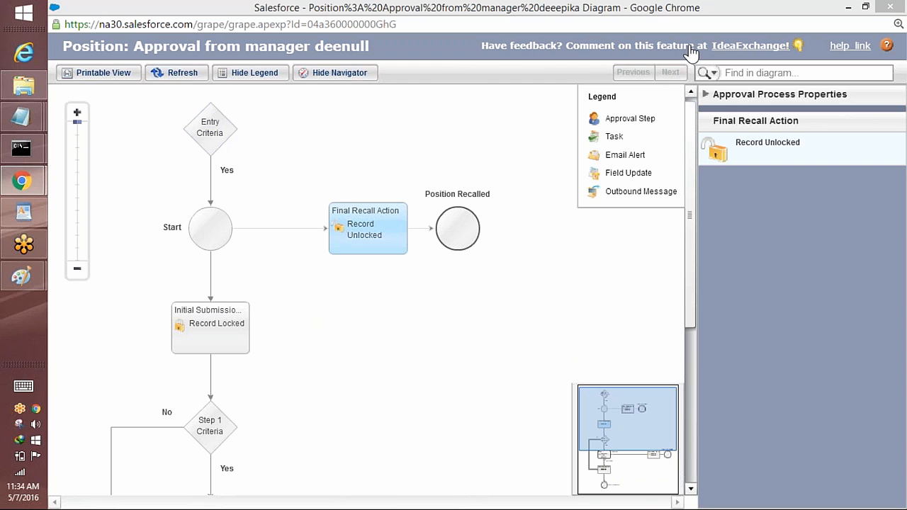
pyautogui.click(215, 130)
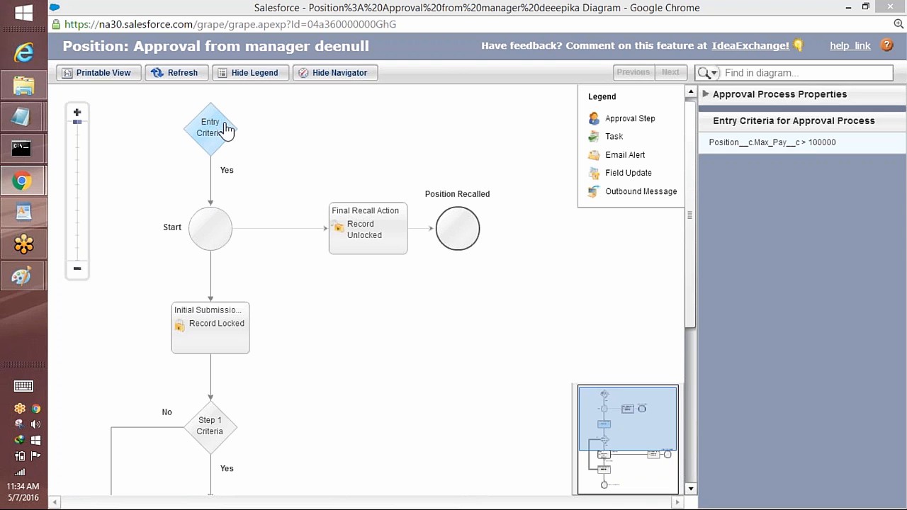
pyautogui.click(401, 219)
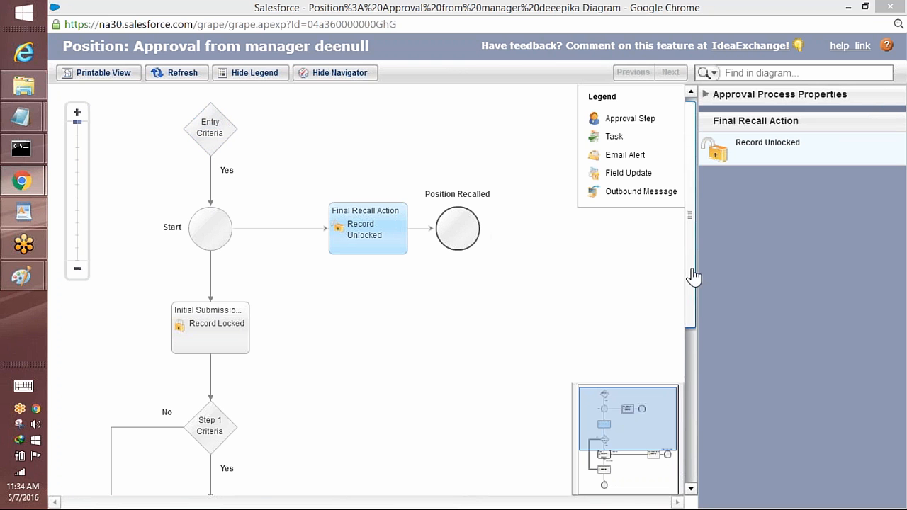
pyautogui.moveTo(692, 279); pyautogui.dragTo(682, 350)
# Inspect the initial submission action, Step 1 entry criteria and Step 1 approval step details.
pyautogui.click(232, 206)
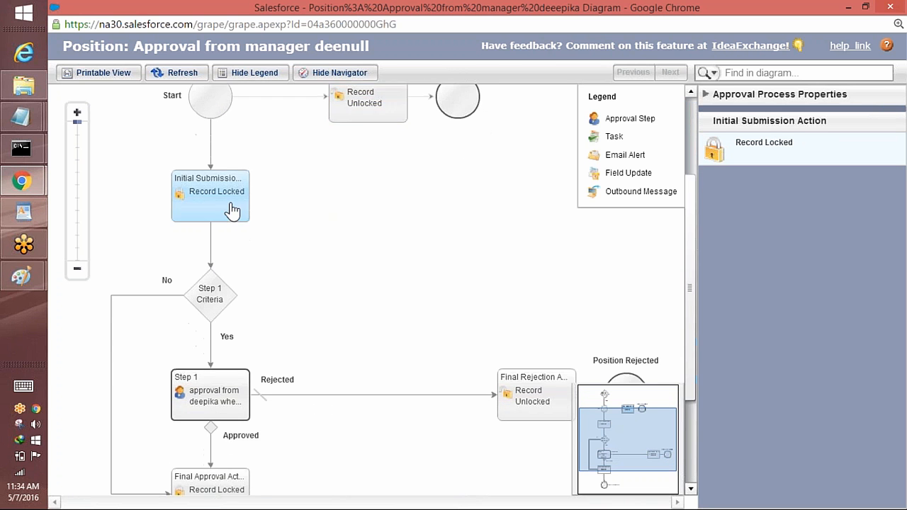
pyautogui.click(216, 297)
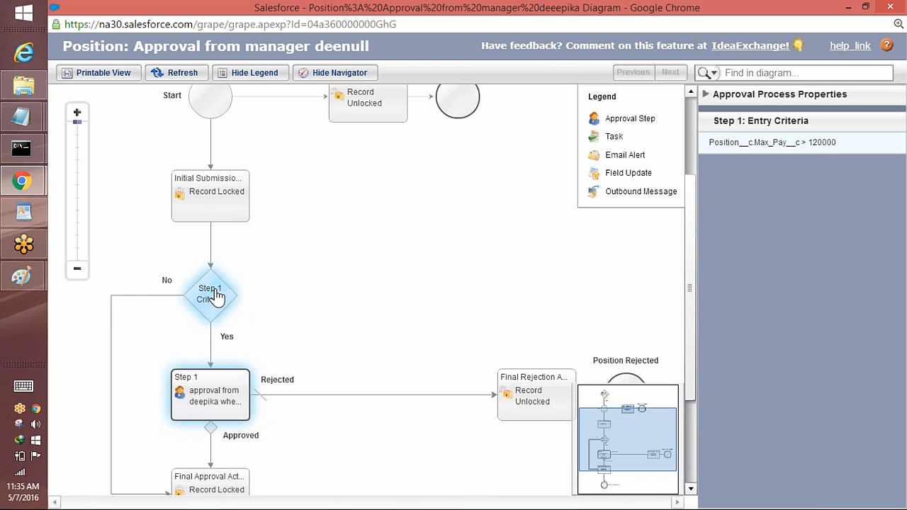
pyautogui.click(202, 404)
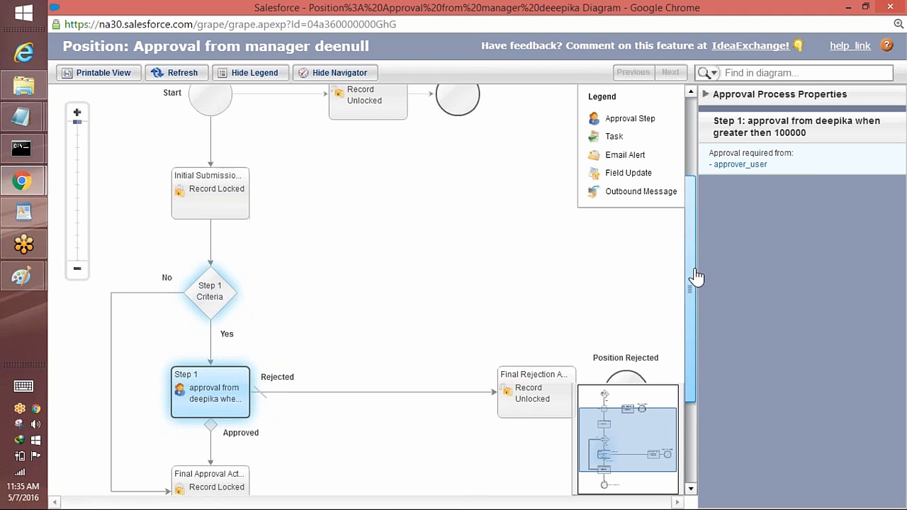
pyautogui.scroll(-1, 695, 280)
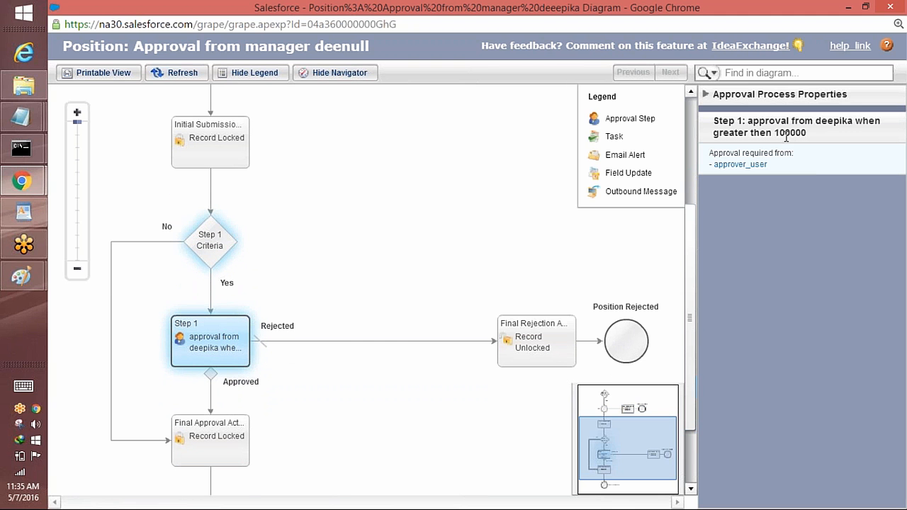
# Check the final rejection and final approval actions, then close the diagram.
pyautogui.click(507, 340)
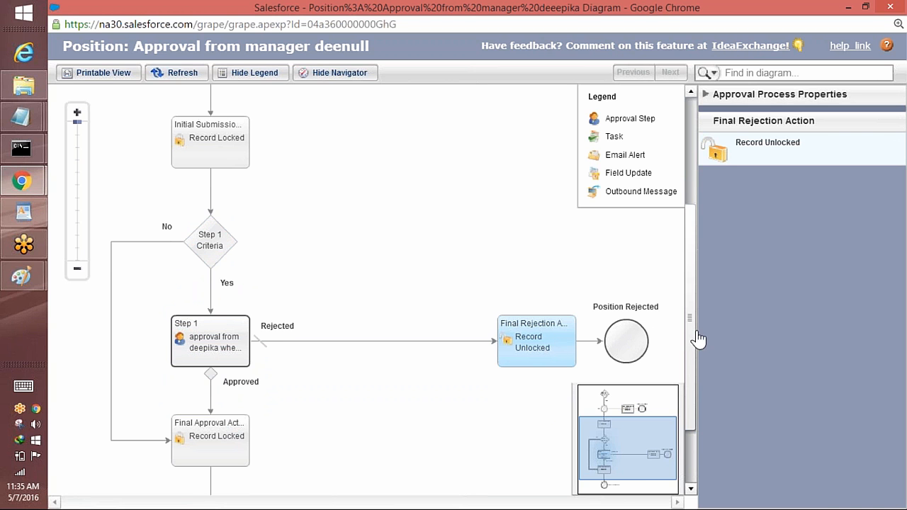
pyautogui.scroll(-3, 694, 357)
pyautogui.click(202, 367)
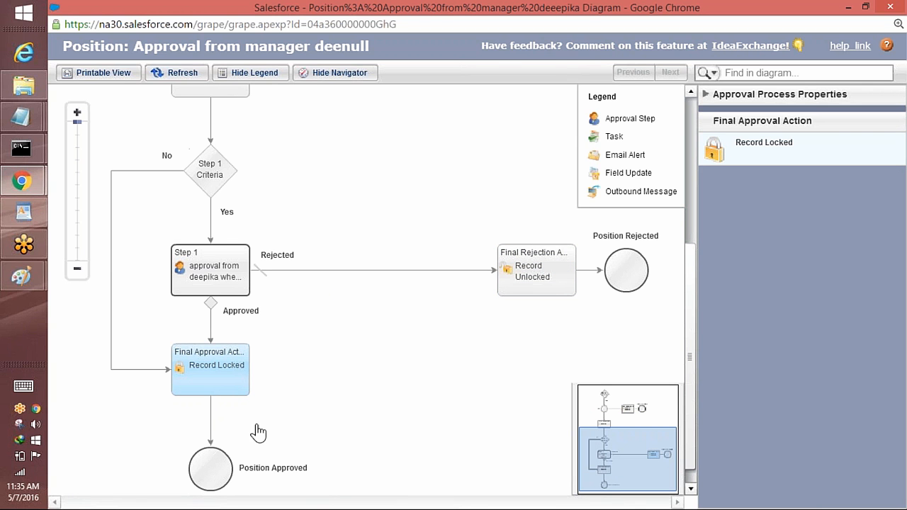
pyautogui.click(209, 174)
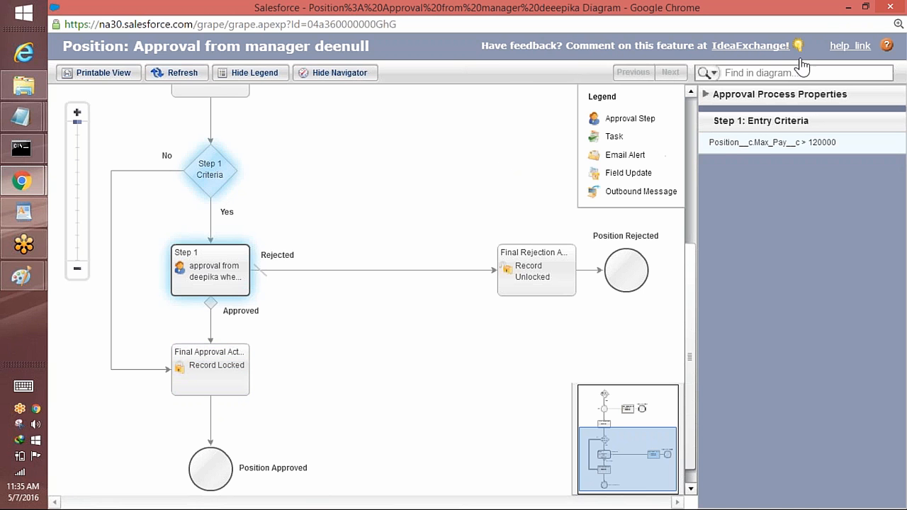
pyautogui.click(890, 7)
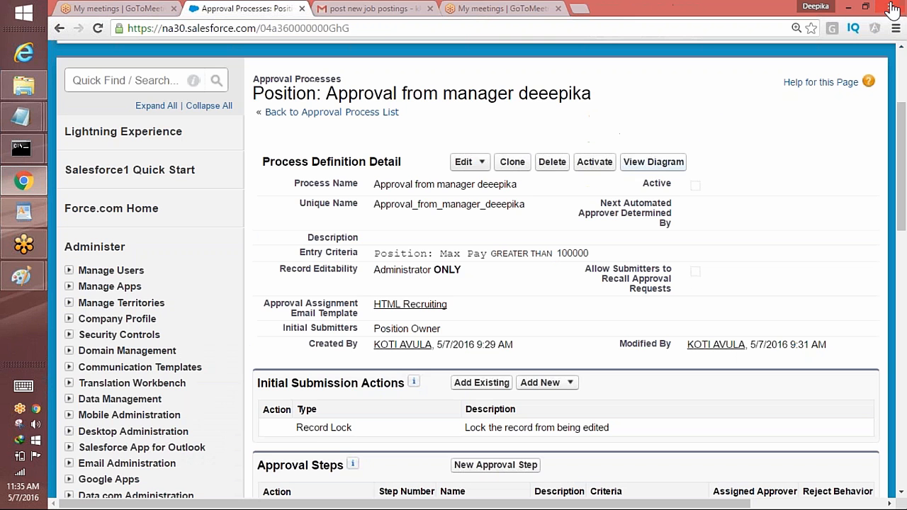
# Activate the Positions approval process and review its single approval step and Max Pay > 100000 criteria.
pyautogui.click(597, 165)
pyautogui.click(531, 115)
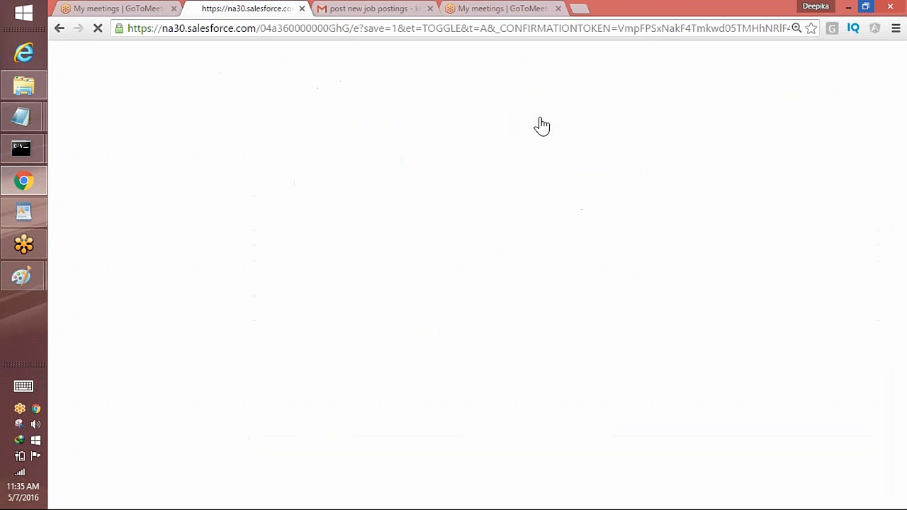
pyautogui.scroll(-4, 901, 130)
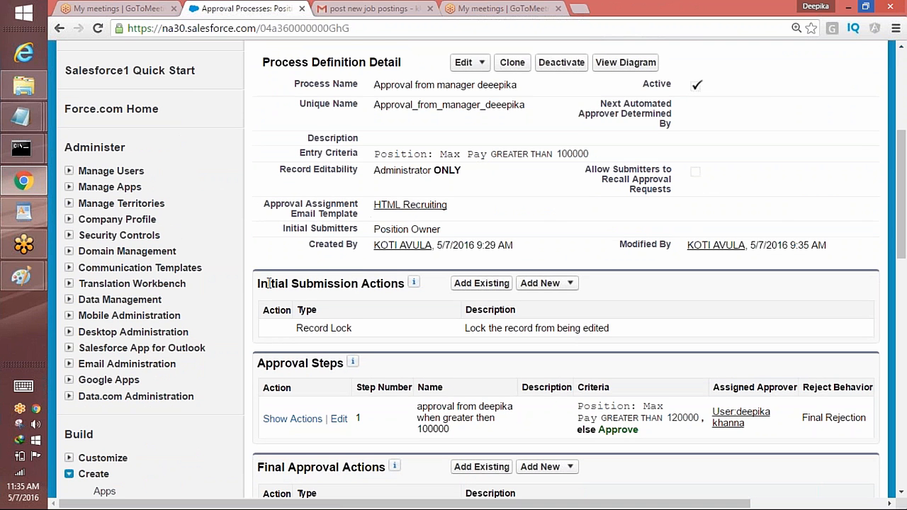
pyautogui.moveTo(267, 284); pyautogui.dragTo(379, 284)
pyautogui.click(379, 284)
pyautogui.scroll(-1, 903, 200)
pyautogui.moveTo(900, 263); pyautogui.dragTo(900, 264)
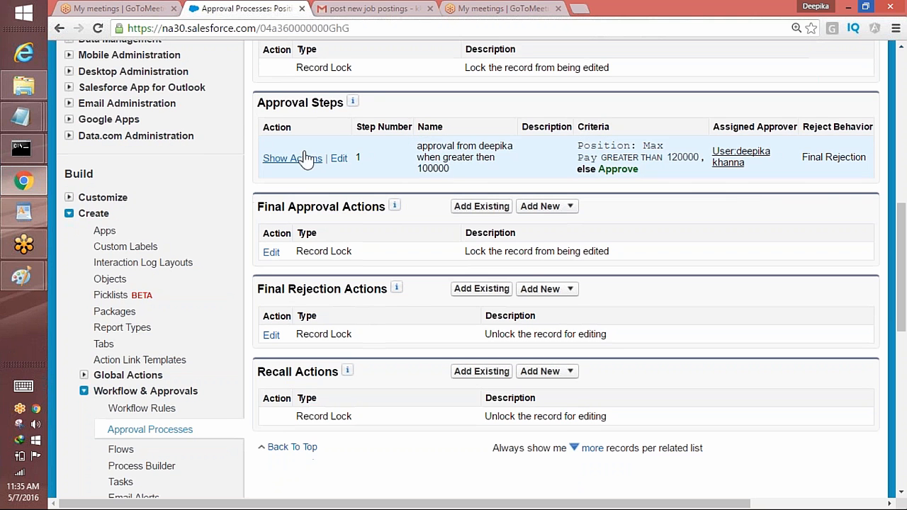
pyautogui.moveTo(420, 145); pyautogui.dragTo(487, 170)
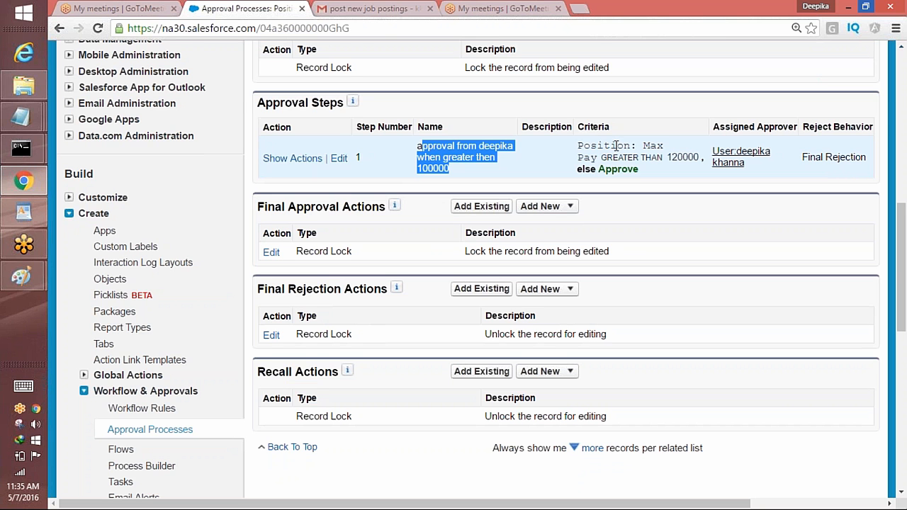
pyautogui.moveTo(900, 241); pyautogui.dragTo(899, 89)
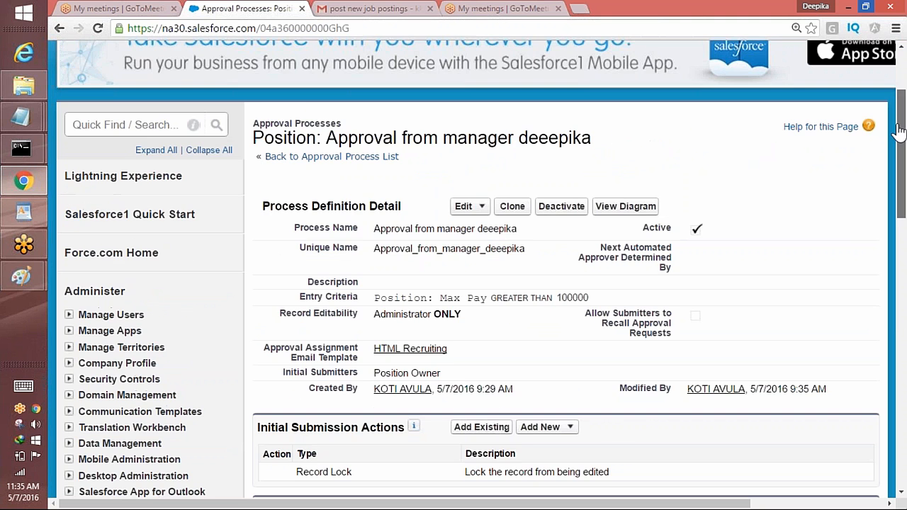
# Create and save a new Position titled 'Position 1' with Max Pay 80000.
pyautogui.click(404, 121)
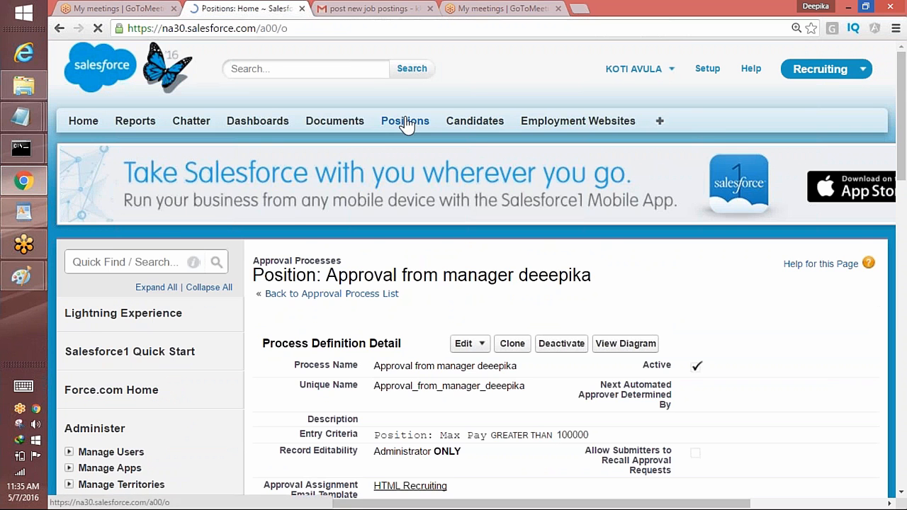
pyautogui.click(462, 243)
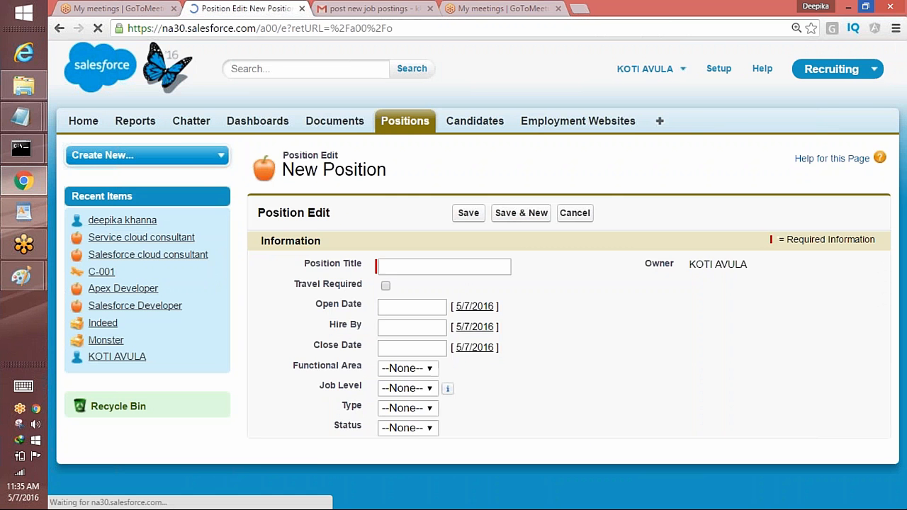
pyautogui.write('Position 1')
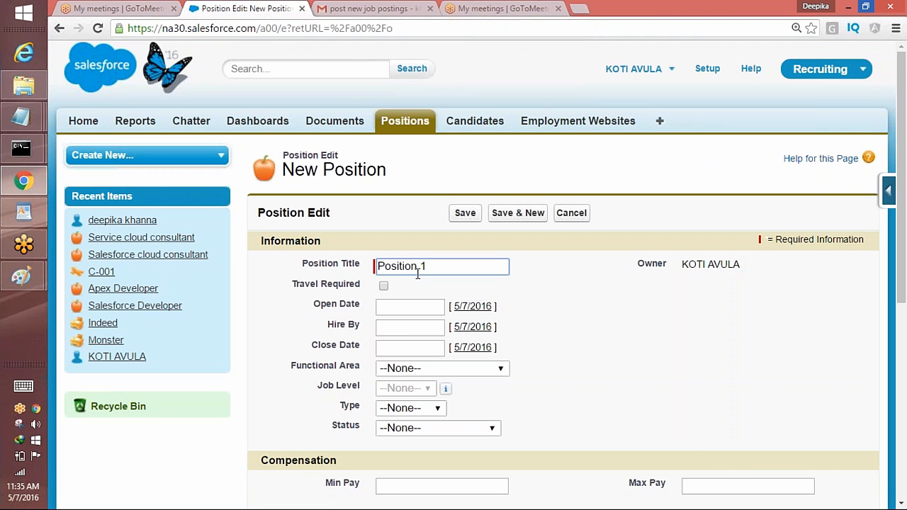
pyautogui.click(729, 484)
pyautogui.write('8')
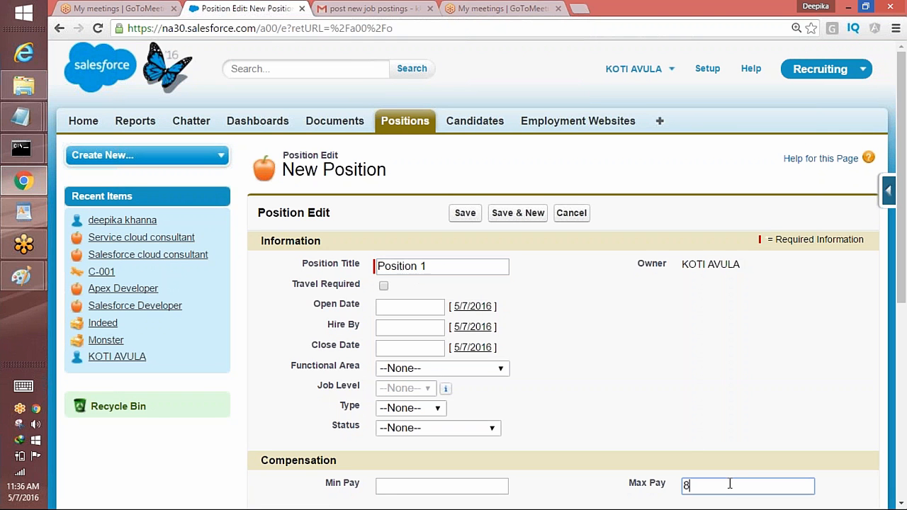
pyautogui.write('0000')
pyautogui.scroll(-3, 901, 312)
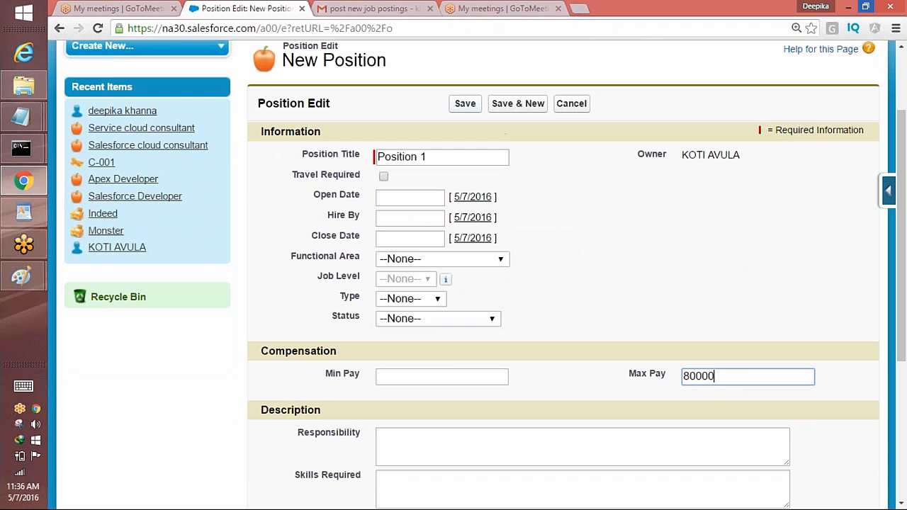
pyautogui.click(465, 104)
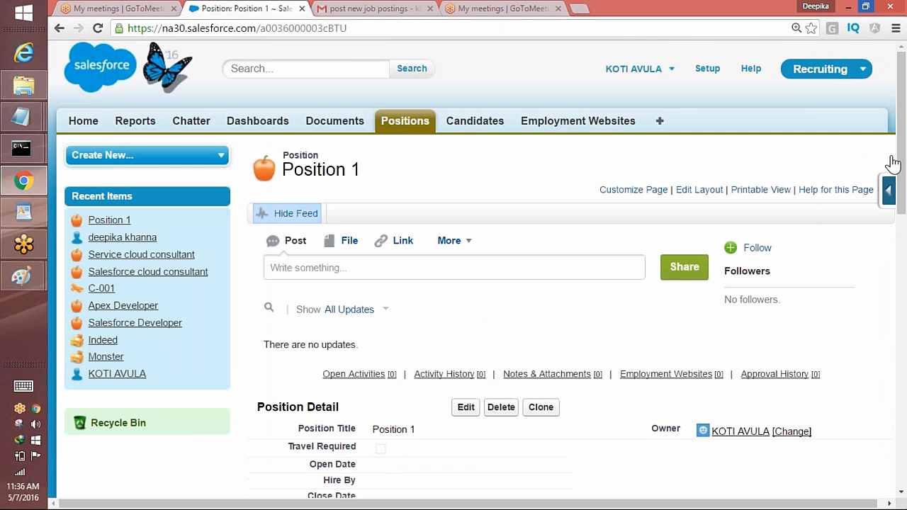
# Submit Position 1 for approval, note the Unable to Submit message, and return to Positions.
pyautogui.moveTo(899, 163); pyautogui.dragTo(900, 271)
pyautogui.scroll(-8, 900, 271)
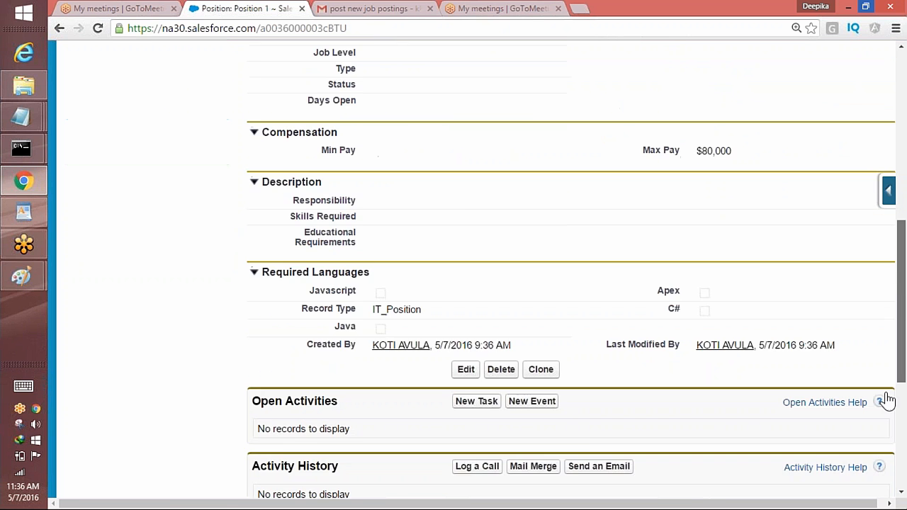
pyautogui.click(506, 372)
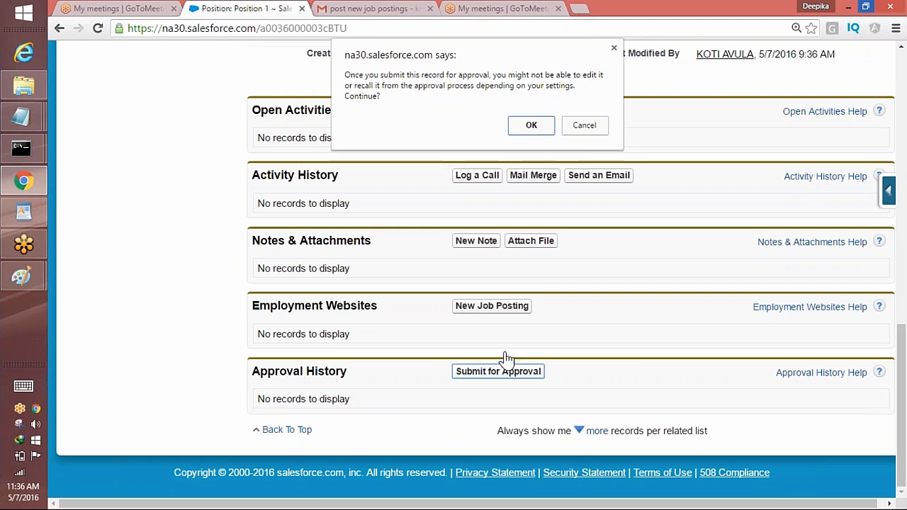
pyautogui.click(539, 131)
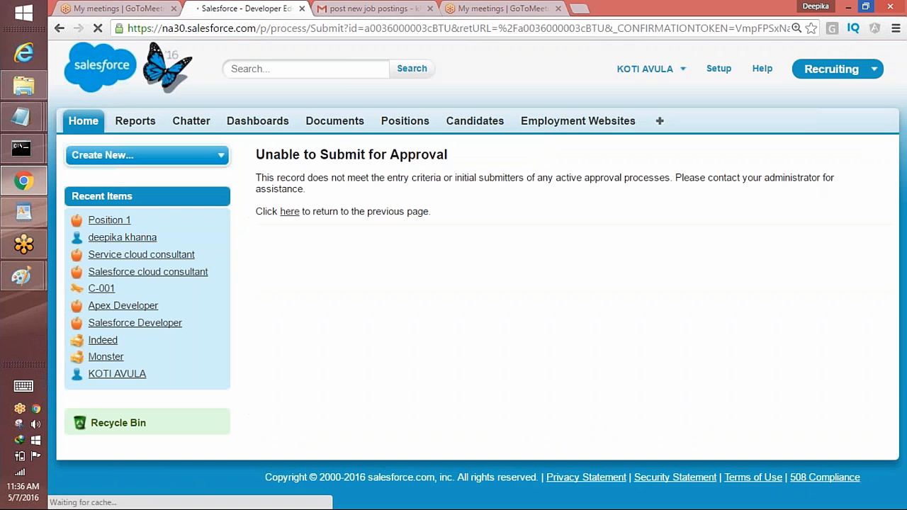
pyautogui.moveTo(468, 163); pyautogui.dragTo(260, 156)
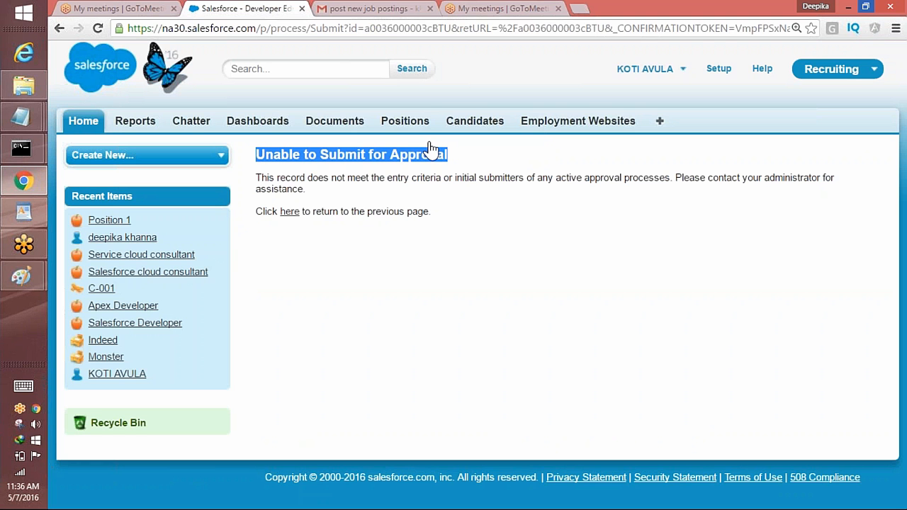
pyautogui.click(405, 121)
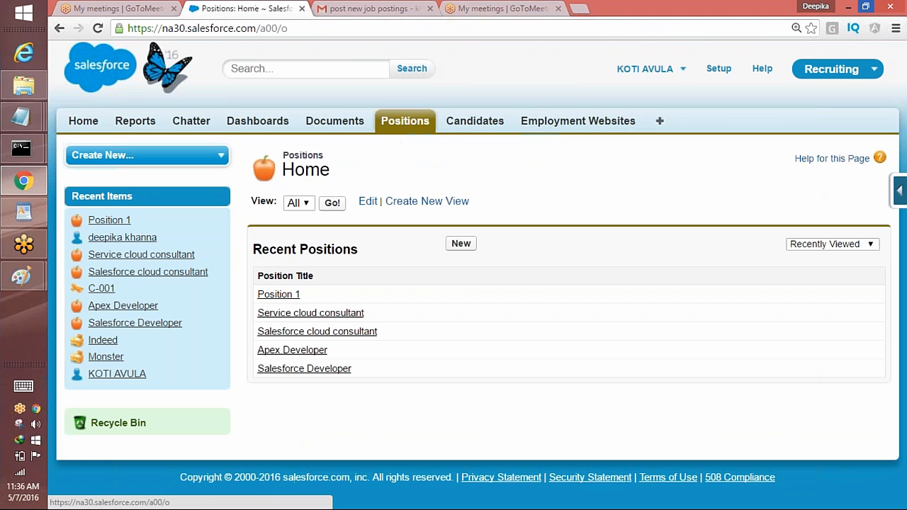
# Create and save a new Position titled 'Position 2' with Max Pay 110000.
pyautogui.click(278, 296)
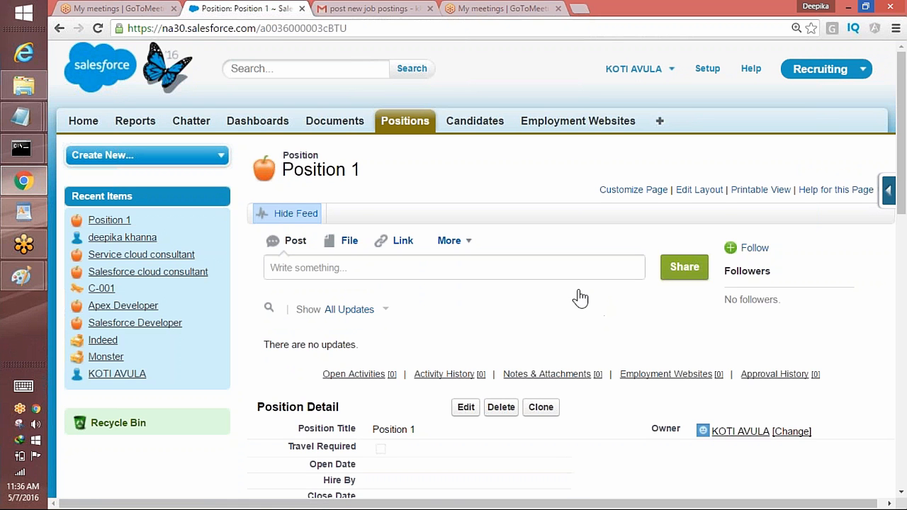
pyautogui.click(398, 122)
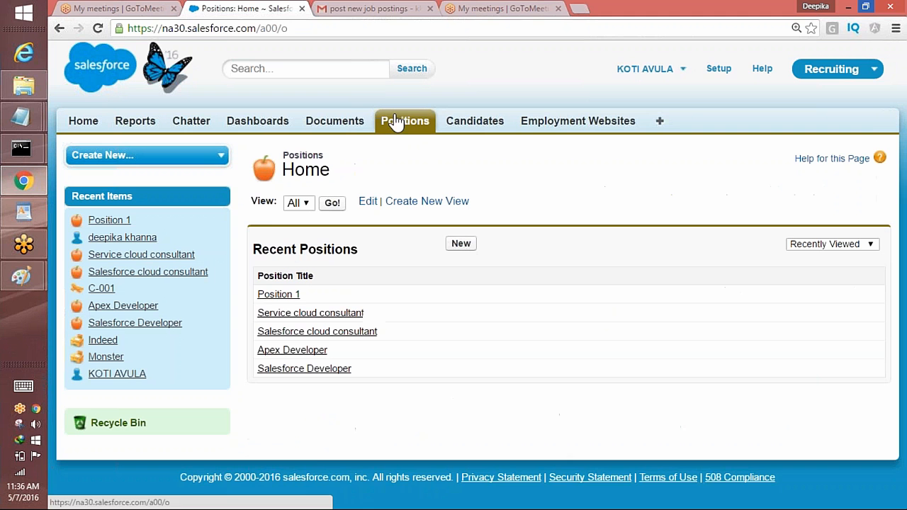
pyautogui.click(461, 246)
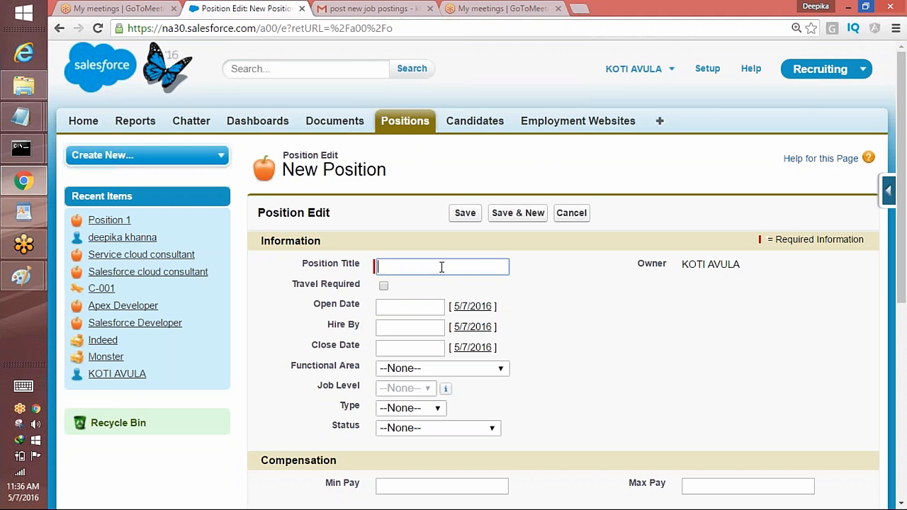
pyautogui.write('Position 2')
pyautogui.moveTo(902, 231); pyautogui.dragTo(901, 308)
pyautogui.click(730, 340)
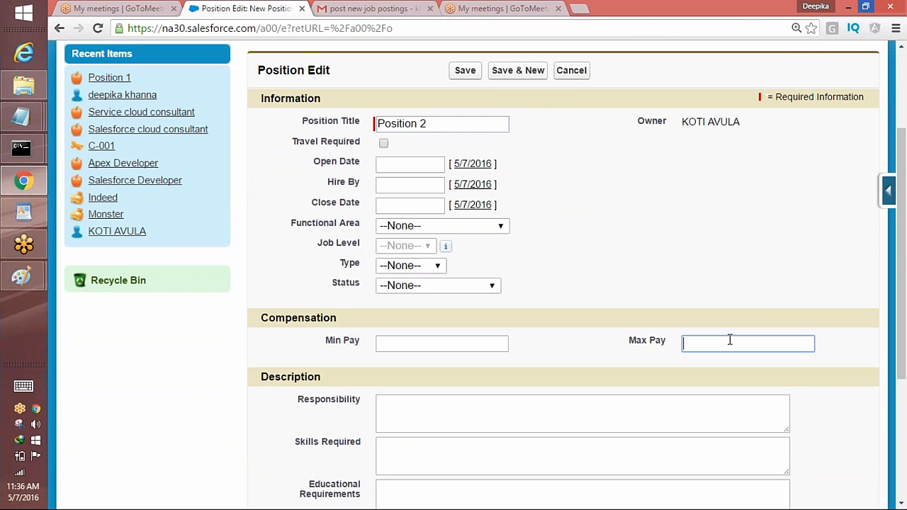
pyautogui.write('110000')
pyautogui.click(465, 71)
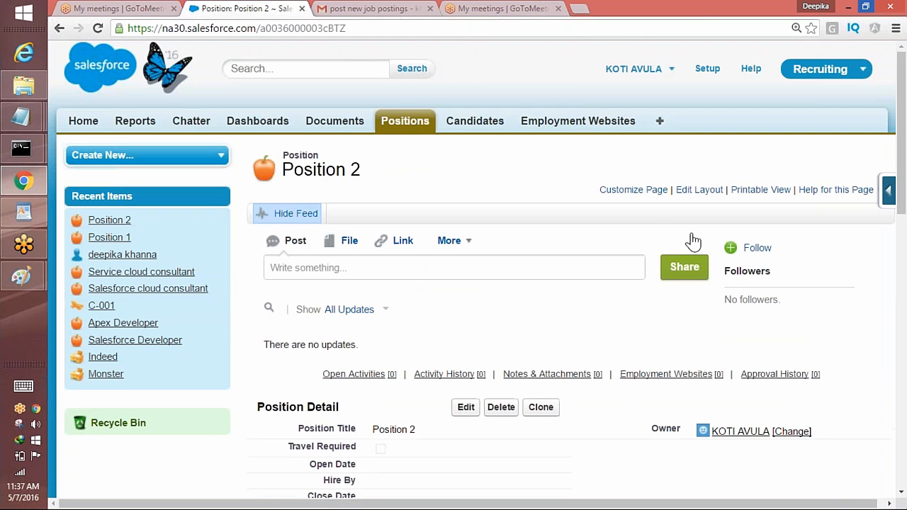
# Submit Position 2 for approval, check its Approval History, and return to Positions home.
pyautogui.scroll(-6, 891, 196)
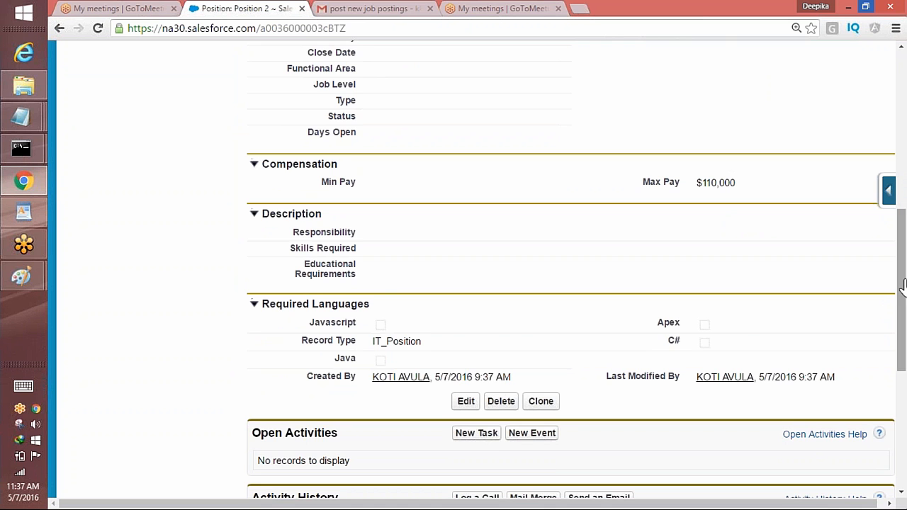
pyautogui.scroll(-5, 900, 312)
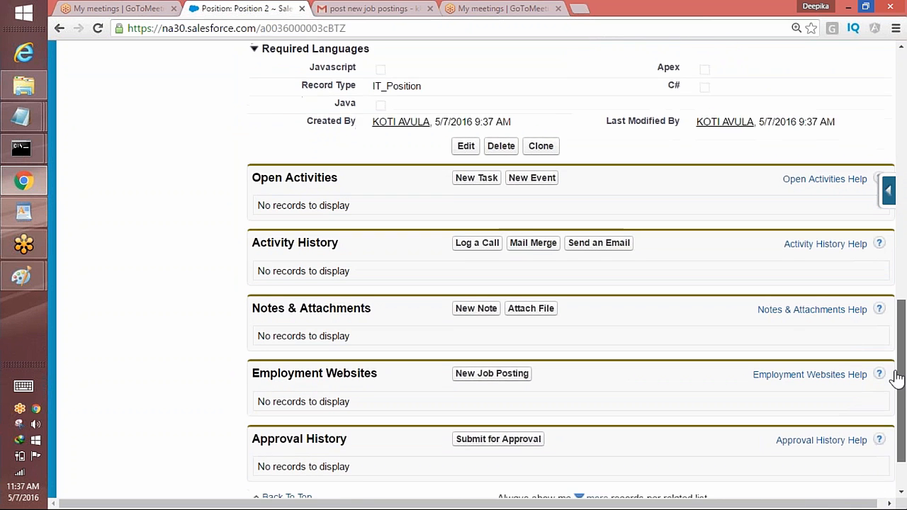
pyautogui.click(515, 377)
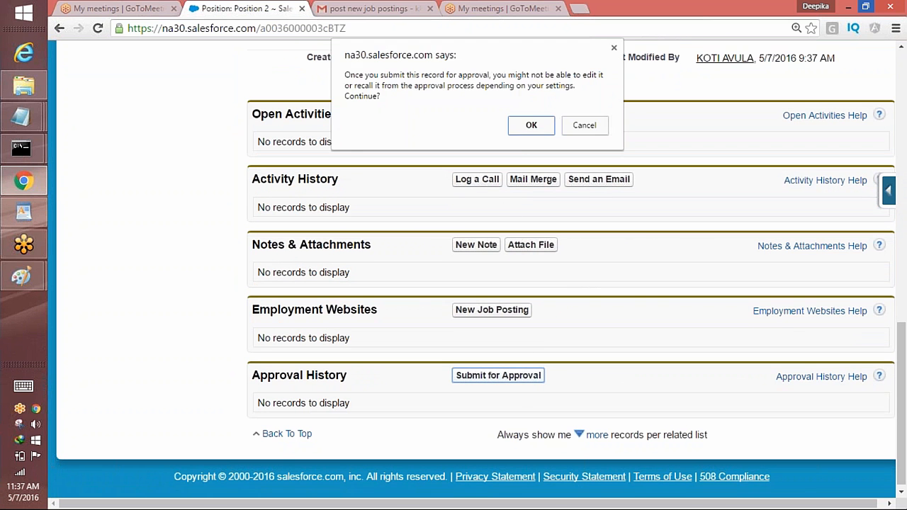
pyautogui.click(524, 140)
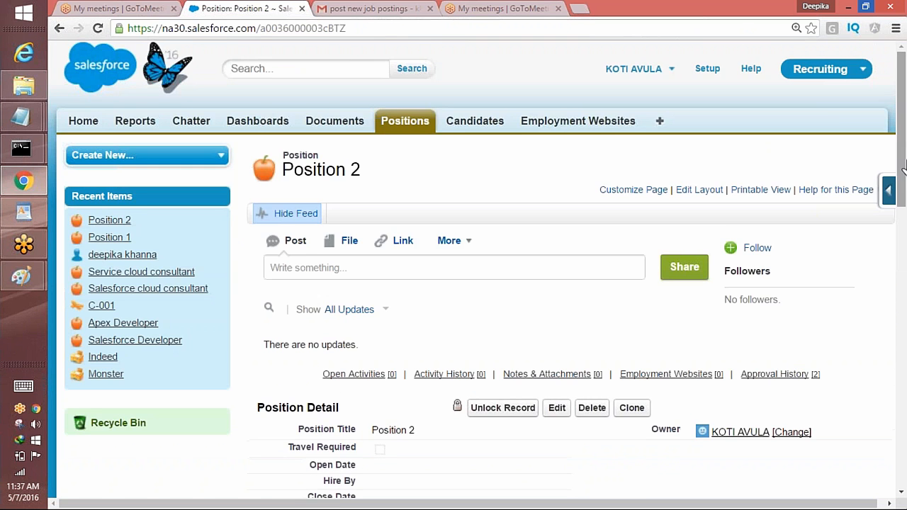
pyautogui.scroll(-2, 902, 262)
pyautogui.scroll(-3, 902, 262)
pyautogui.scroll(2, 903, 266)
pyautogui.scroll(-8, 903, 355)
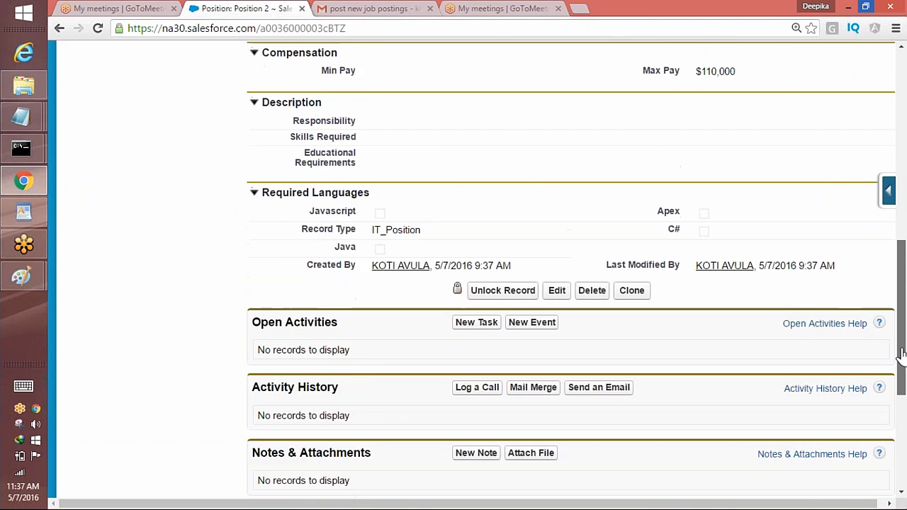
pyautogui.scroll(-2, 902, 414)
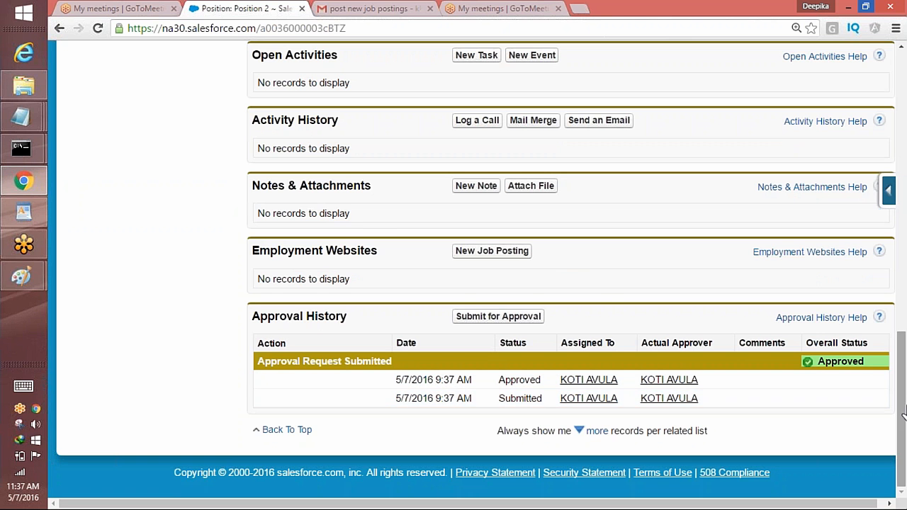
pyautogui.moveTo(902, 408); pyautogui.dragTo(904, 123)
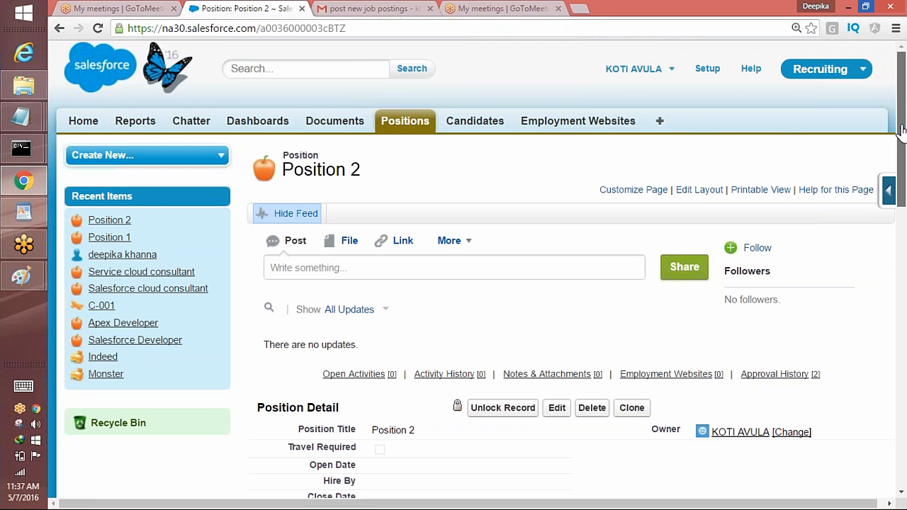
pyautogui.click(403, 129)
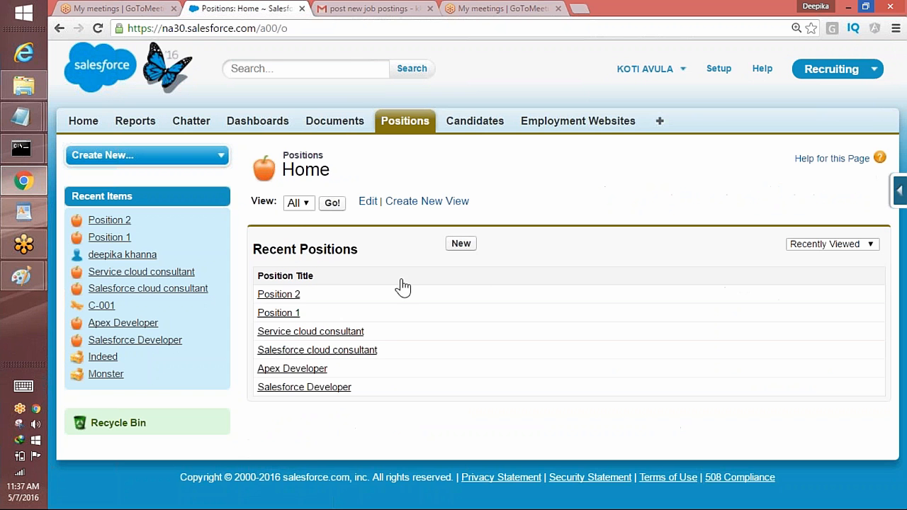
# Create and save a new Position titled 'Positon 3' with Max Pay 125000.
pyautogui.click(461, 244)
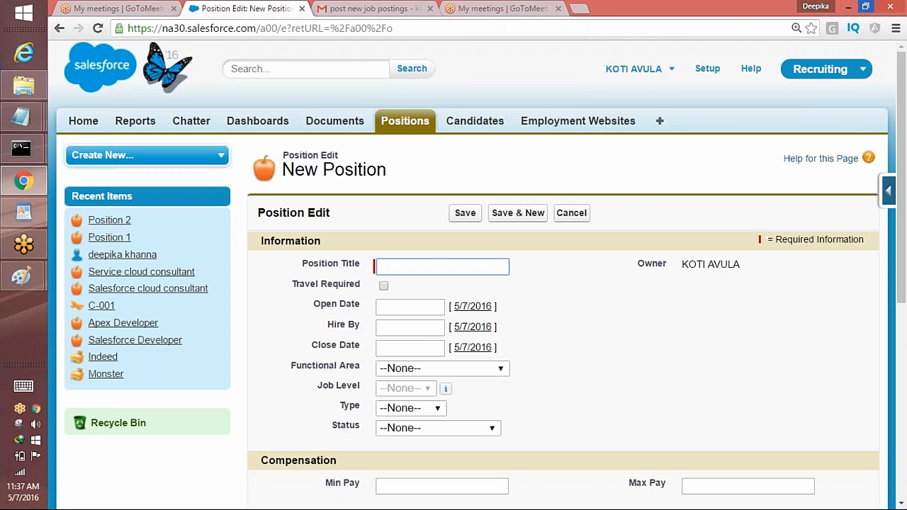
pyautogui.write('Positon 3')
pyautogui.scroll(-3, 722, 340)
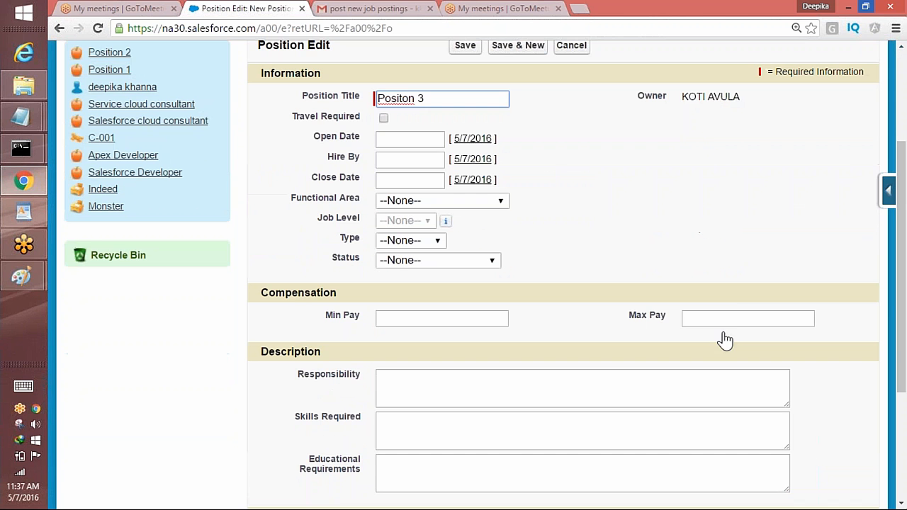
pyautogui.click(722, 321)
pyautogui.write('125000')
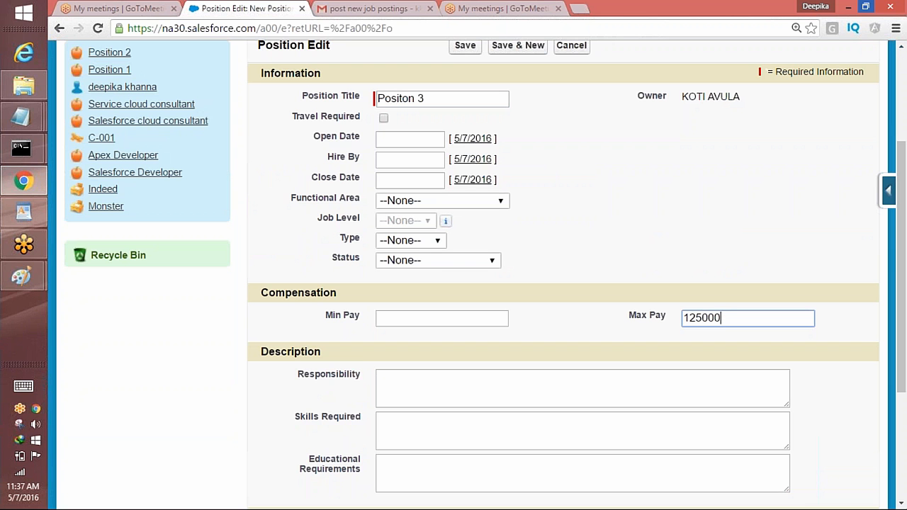
pyautogui.moveTo(902, 256); pyautogui.dragTo(894, 383)
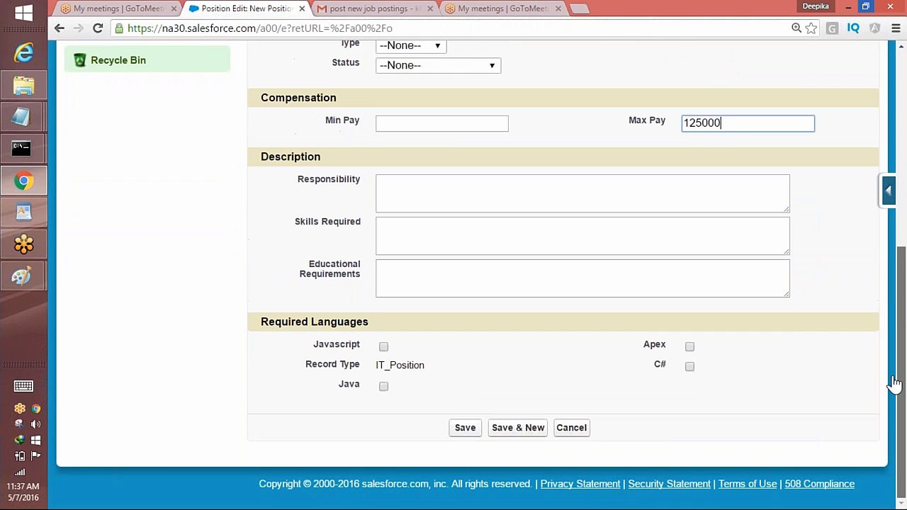
pyautogui.click(466, 430)
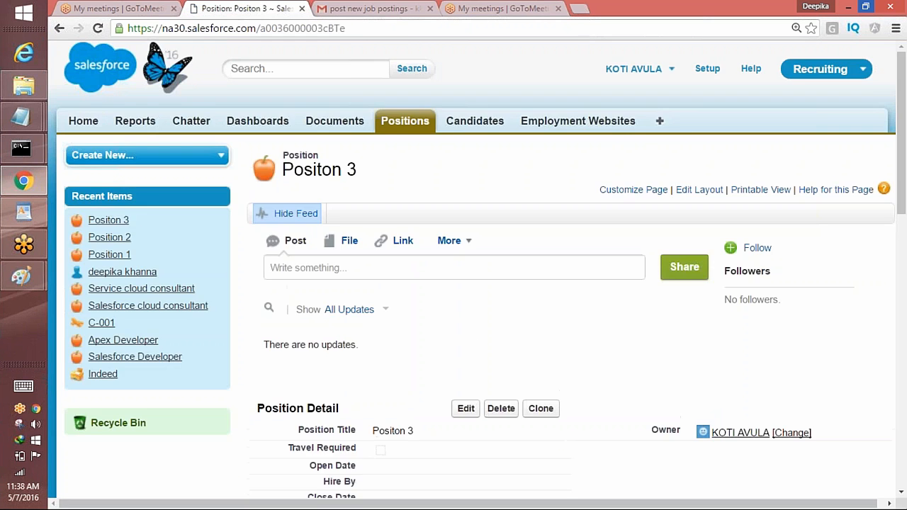
# Submit Positon 3 for approval, leaving it pending the approver.
pyautogui.moveTo(902, 129); pyautogui.dragTo(881, 338)
pyautogui.scroll(-3, 670, 333)
pyautogui.click(498, 390)
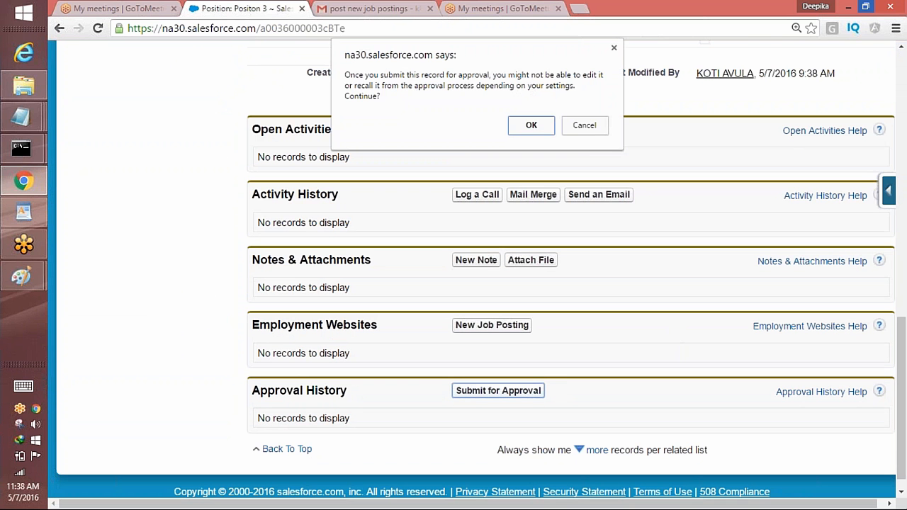
pyautogui.click(546, 129)
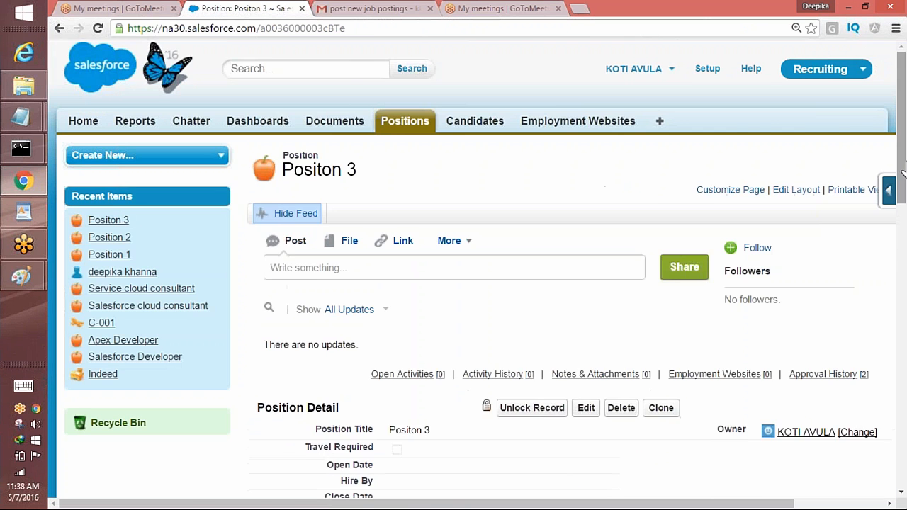
pyautogui.moveTo(904, 165); pyautogui.dragTo(893, 431)
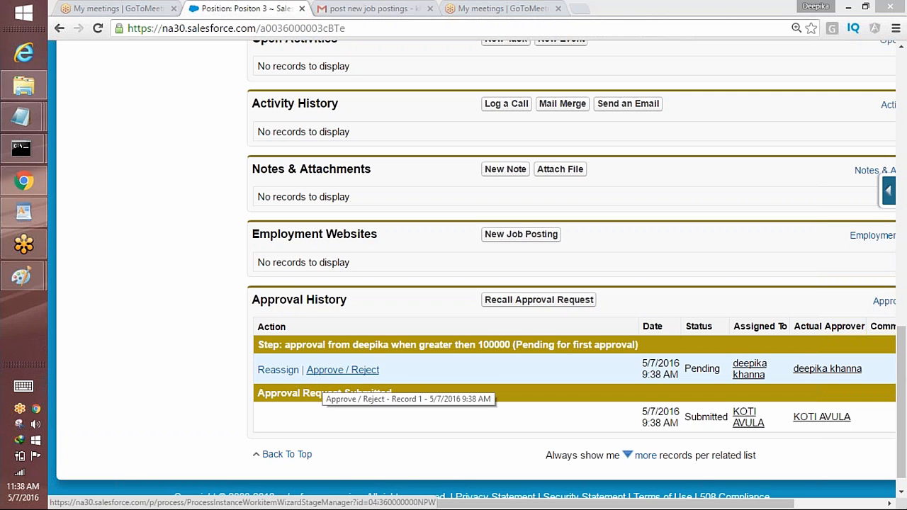
# Start a new blank Paint picture, discarding the old drawing without saving.
pyautogui.moveTo(21, 277)
pyautogui.click(142, 333)
pyautogui.click(66, 23)
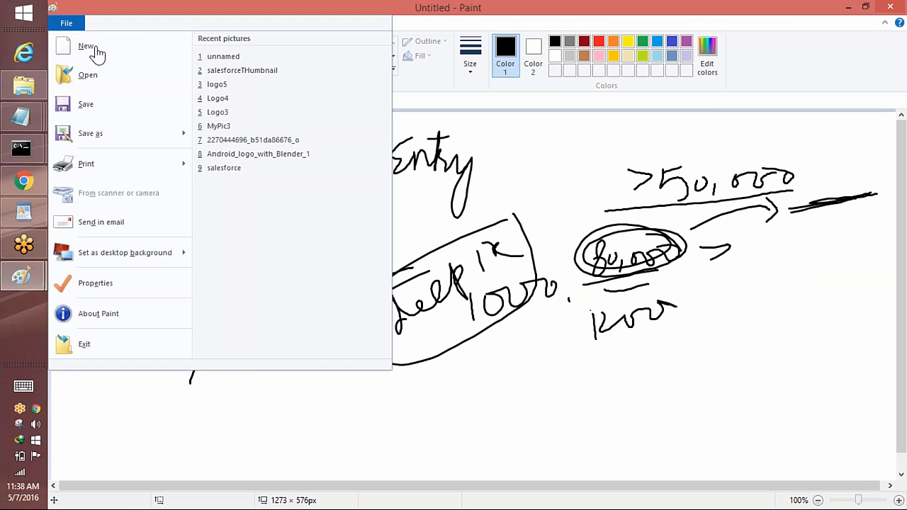
pyautogui.click(95, 54)
pyautogui.click(496, 262)
# Sketch '>100,000' at the top with a plus note, underline, and an arrow down.
pyautogui.moveTo(355, 139); pyautogui.dragTo(362, 170)
pyautogui.moveTo(407, 134)
pyautogui.mouseDown()
pyautogui.moveTo(405, 166)
pyautogui.moveTo(437, 141)
pyautogui.mouseUp()
pyautogui.moveTo(438, 139)
pyautogui.mouseDown()
pyautogui.moveTo(448, 139)
pyautogui.moveTo(459, 167)
pyautogui.mouseUp()
pyautogui.moveTo(488, 139); pyautogui.dragTo(520, 141)
pyautogui.moveTo(537, 140)
pyautogui.mouseDown()
pyautogui.moveTo(544, 148)
pyautogui.moveTo(526, 141)
pyautogui.mouseUp()
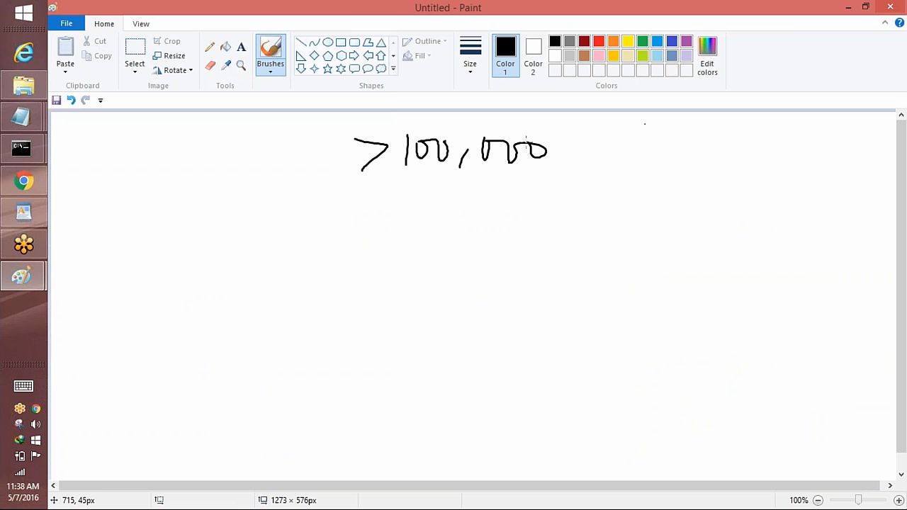
pyautogui.moveTo(644, 123); pyautogui.dragTo(659, 157)
pyautogui.moveTo(661, 129); pyautogui.dragTo(669, 135)
pyautogui.moveTo(676, 130); pyautogui.dragTo(679, 154)
pyautogui.moveTo(420, 172); pyautogui.dragTo(521, 172)
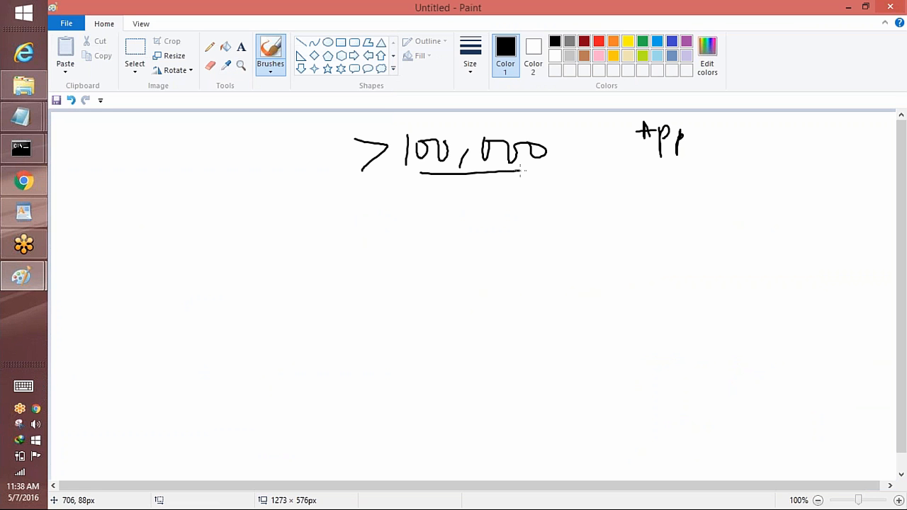
pyautogui.moveTo(457, 177)
pyautogui.mouseDown()
pyautogui.moveTo(457, 238)
pyautogui.moveTo(477, 224)
pyautogui.mouseUp()
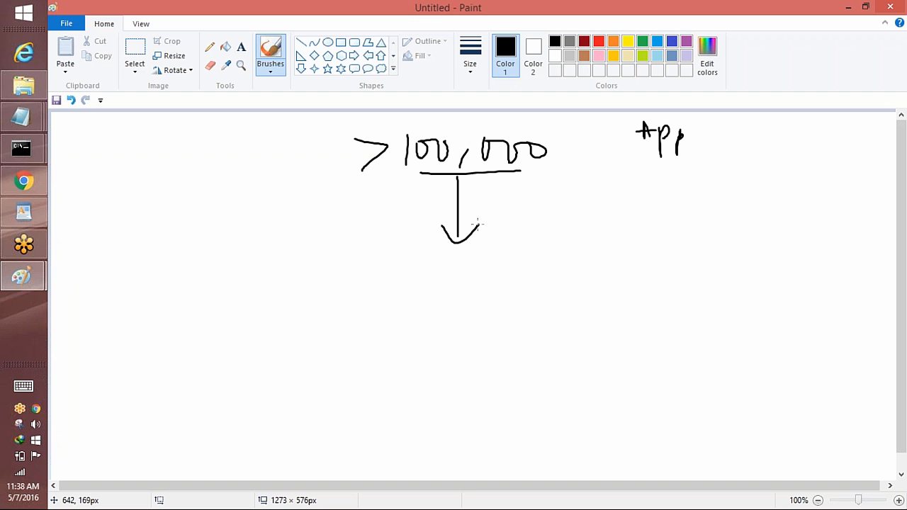
# Write '>120,000' below with a hooked arrow and an 'App Check' note.
pyautogui.moveTo(417, 266); pyautogui.dragTo(418, 309)
pyautogui.moveTo(446, 269); pyautogui.dragTo(446, 303)
pyautogui.moveTo(459, 281)
pyautogui.mouseDown()
pyautogui.moveTo(466, 278)
pyautogui.moveTo(475, 300)
pyautogui.moveTo(494, 281)
pyautogui.mouseUp()
pyautogui.moveTo(506, 294); pyautogui.dragTo(504, 311)
pyautogui.moveTo(525, 282); pyautogui.dragTo(525, 300)
pyautogui.moveTo(531, 301); pyautogui.dragTo(563, 292)
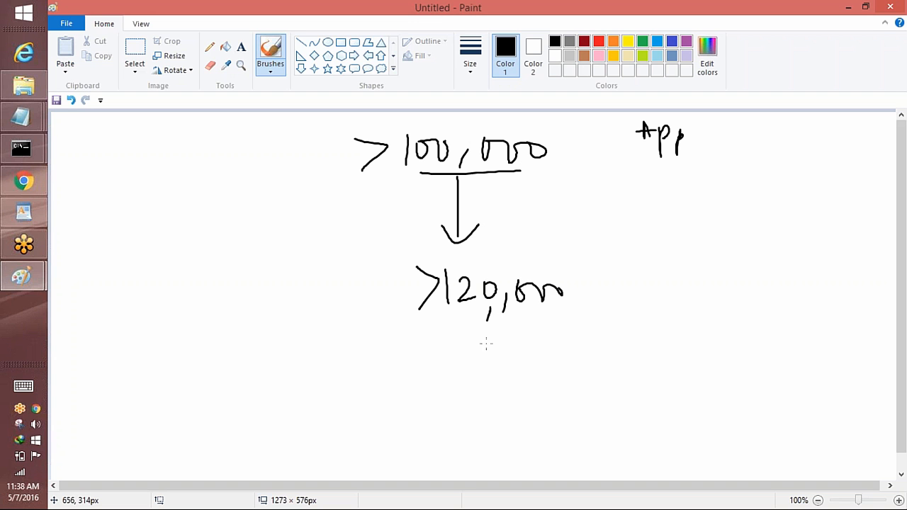
pyautogui.moveTo(490, 307)
pyautogui.mouseDown()
pyautogui.moveTo(557, 360)
pyautogui.moveTo(623, 333)
pyautogui.mouseUp()
pyautogui.moveTo(625, 321); pyautogui.dragTo(640, 347)
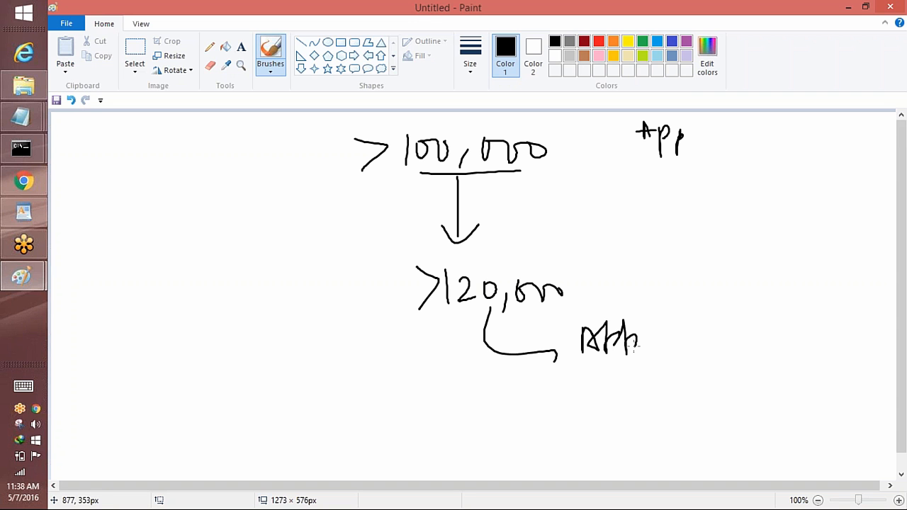
pyautogui.moveTo(673, 312); pyautogui.dragTo(675, 338)
pyautogui.moveTo(677, 306)
pyautogui.mouseDown()
pyautogui.moveTo(689, 338)
pyautogui.moveTo(698, 324)
pyautogui.moveTo(724, 344)
pyautogui.mouseUp()
pyautogui.moveTo(737, 314); pyautogui.dragTo(747, 333)
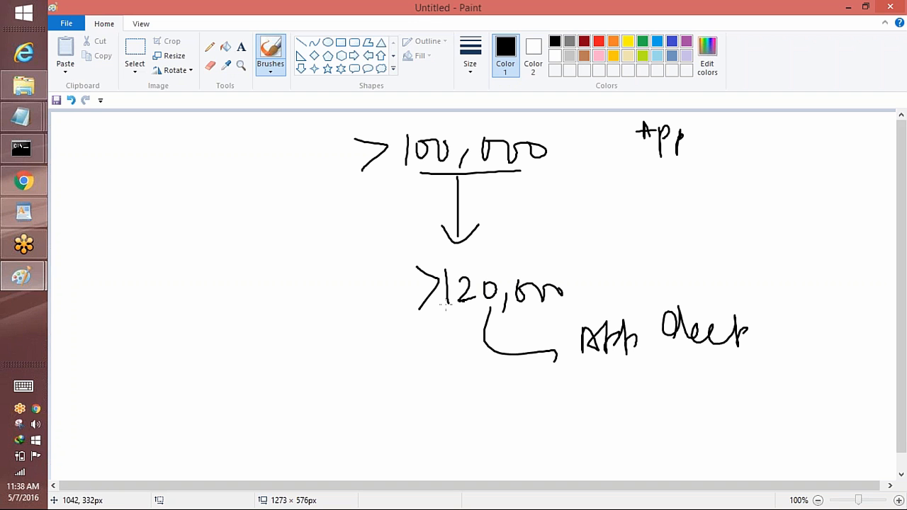
# Draw a curved arrow down-left from 120,000 labelled 'automatically approved'.
pyautogui.moveTo(462, 300); pyautogui.dragTo(336, 356)
pyautogui.moveTo(338, 333); pyautogui.dragTo(352, 362)
pyautogui.moveTo(220, 364)
pyautogui.mouseDown()
pyautogui.moveTo(214, 376)
pyautogui.moveTo(281, 331)
pyautogui.mouseUp()
pyautogui.moveTo(297, 311)
pyautogui.mouseDown()
pyautogui.moveTo(298, 325)
pyautogui.moveTo(344, 305)
pyautogui.moveTo(342, 264)
pyautogui.moveTo(391, 283)
pyautogui.moveTo(442, 248)
pyautogui.mouseUp()
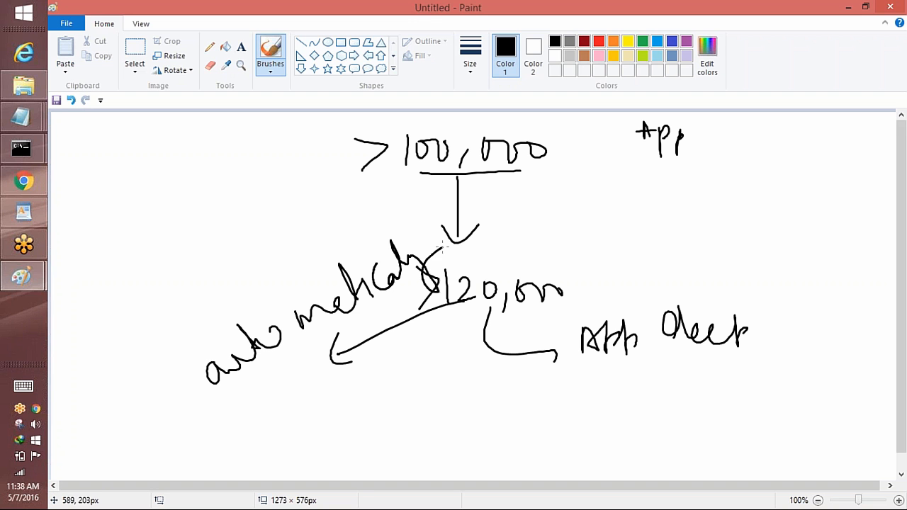
pyautogui.moveTo(328, 284); pyautogui.dragTo(356, 262)
pyautogui.moveTo(210, 451)
pyautogui.mouseDown()
pyautogui.moveTo(241, 418)
pyautogui.moveTo(255, 445)
pyautogui.moveTo(282, 376)
pyautogui.moveTo(310, 367)
pyautogui.moveTo(329, 338)
pyautogui.moveTo(375, 345)
pyautogui.moveTo(244, 479)
pyautogui.mouseUp()
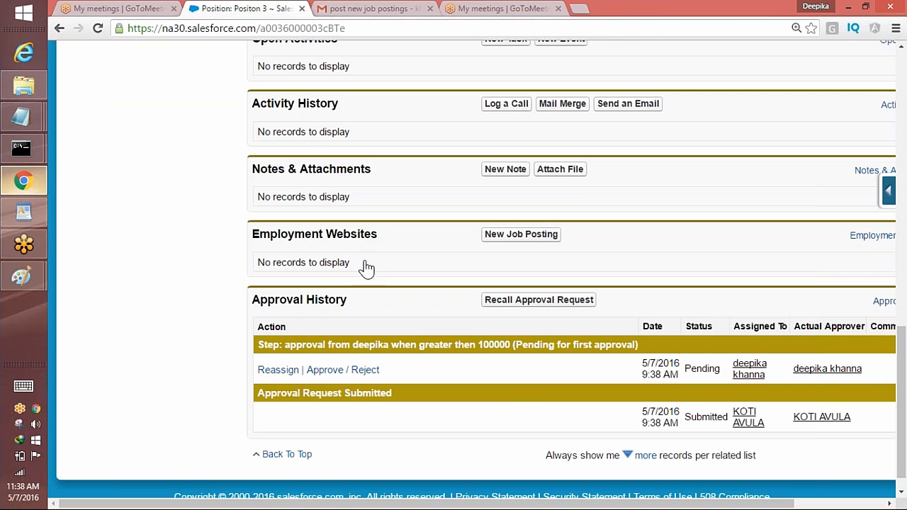
# Log out of the current account and log back in as the approving user.
pyautogui.scroll(10, 444, 437)
pyautogui.click(666, 71)
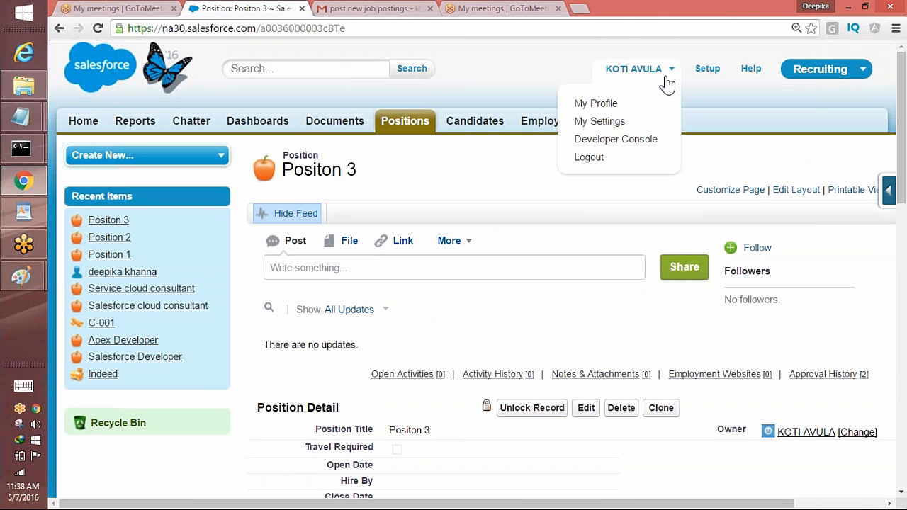
pyautogui.click(593, 157)
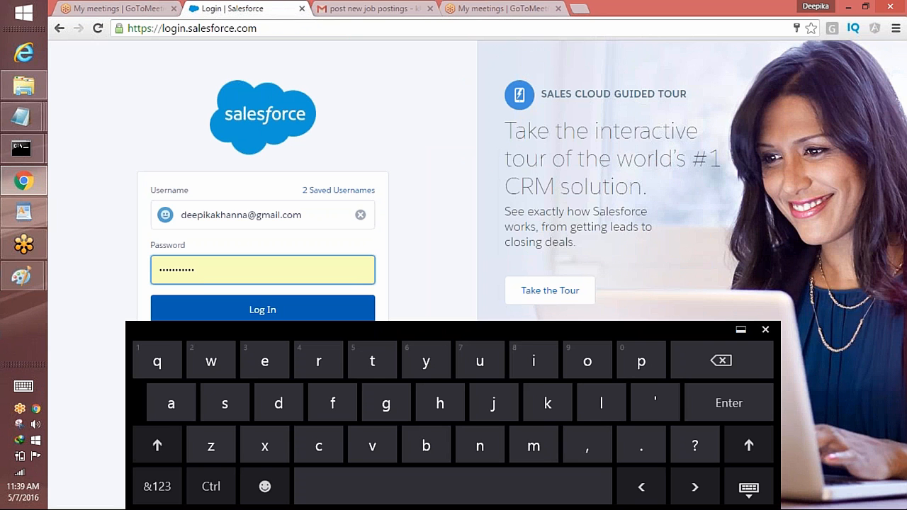
pyautogui.click(312, 312)
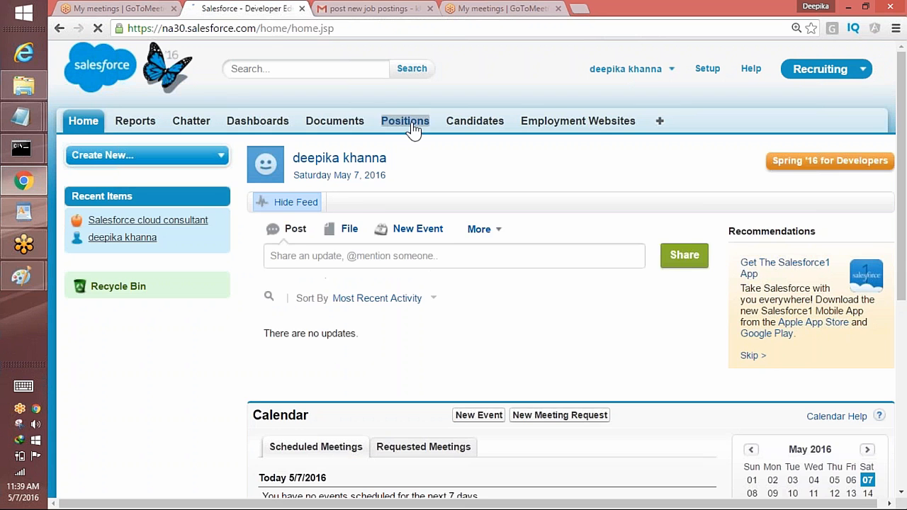
# Browse all positions, then open Positon 3's approval request from Home's Items to Approve.
pyautogui.click(405, 121)
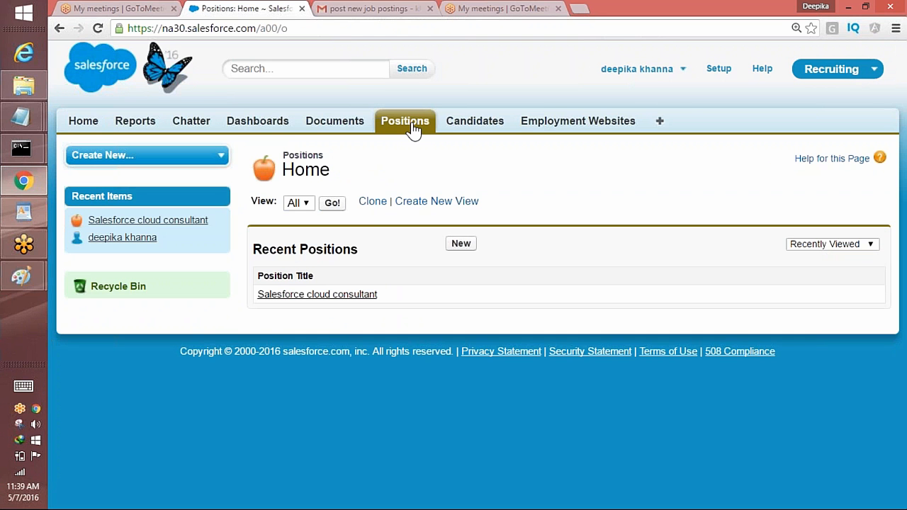
pyautogui.click(338, 207)
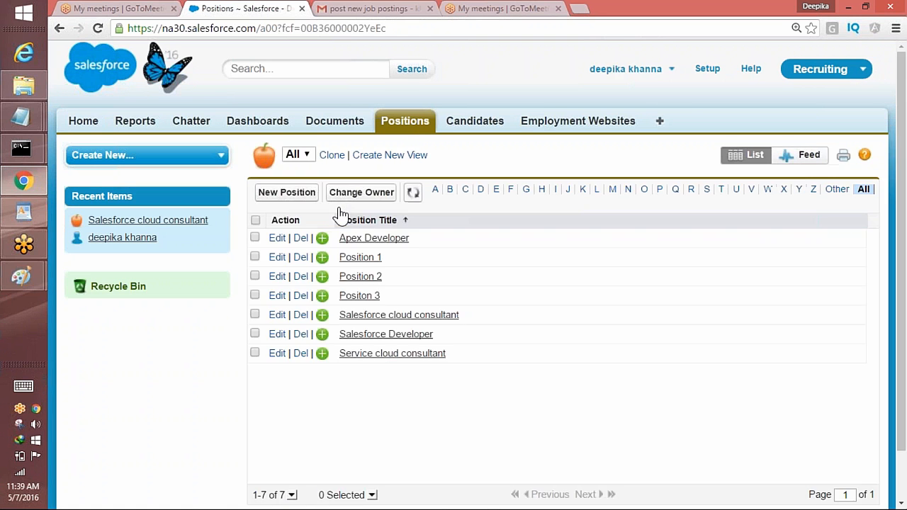
pyautogui.click(374, 314)
pyautogui.click(86, 126)
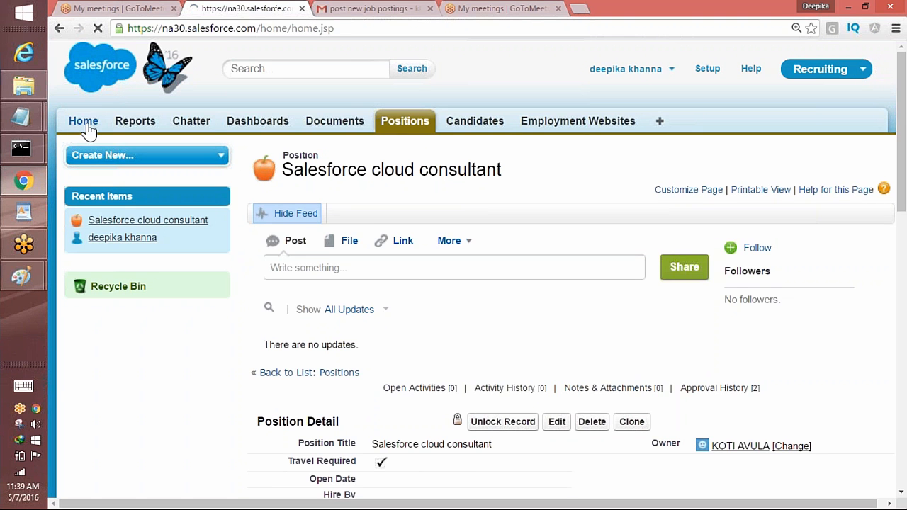
pyautogui.scroll(-10, 544, 259)
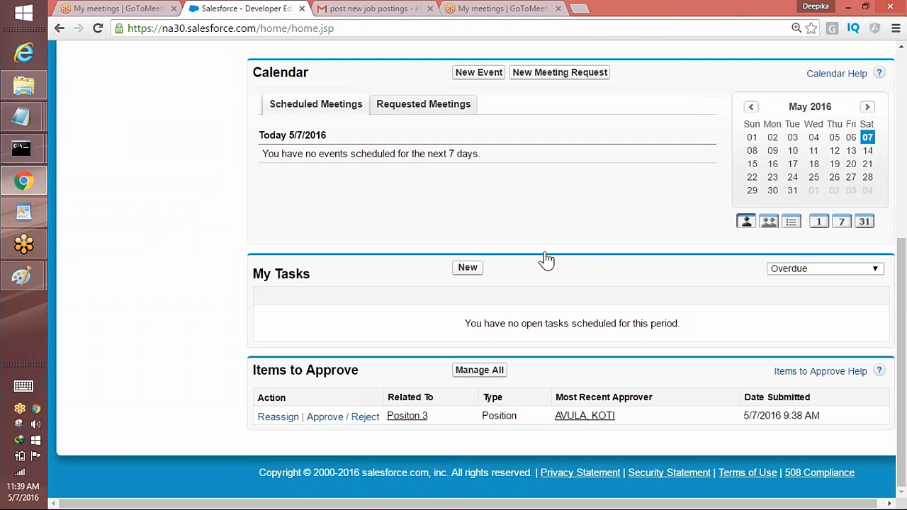
pyautogui.click(328, 417)
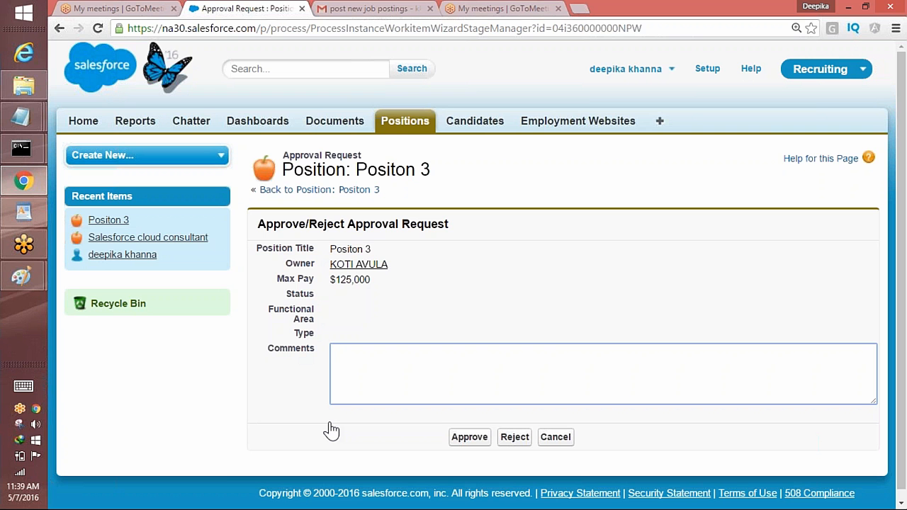
# Reject Positon 3's approval request and check its Approval History for the Rejected entry.
pyautogui.click(513, 435)
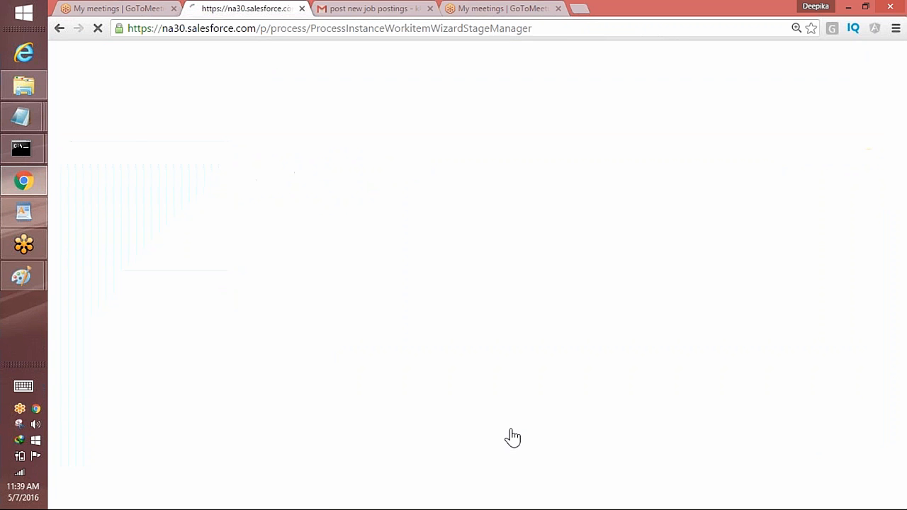
pyautogui.scroll(-10, 355, 261)
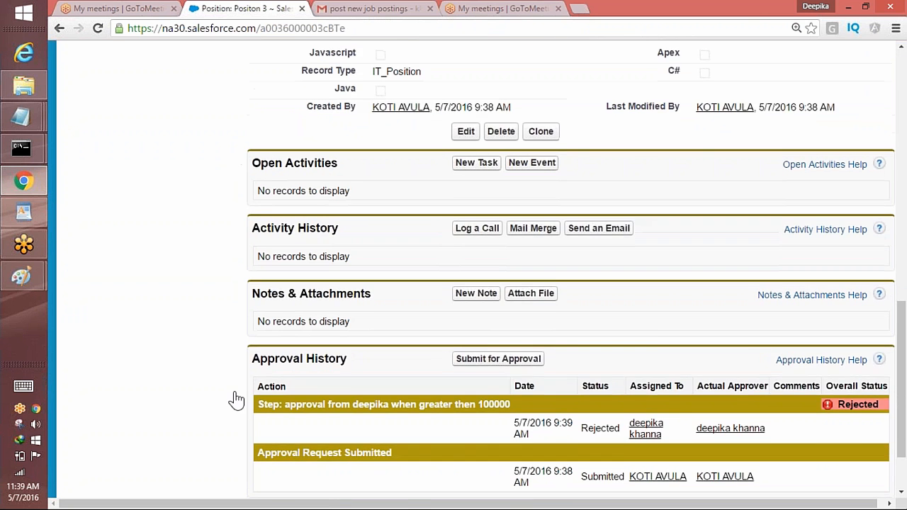
pyautogui.scroll(-2, 224, 193)
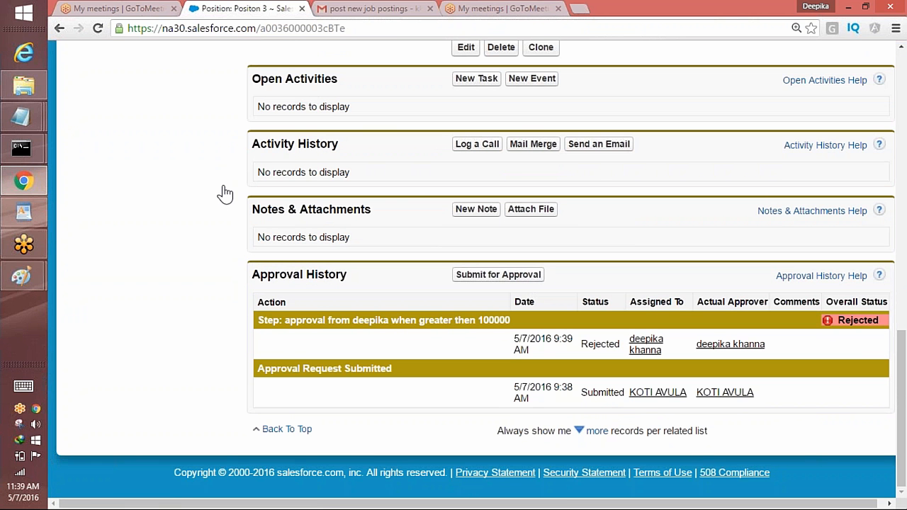
pyautogui.scroll(12, 289, 467)
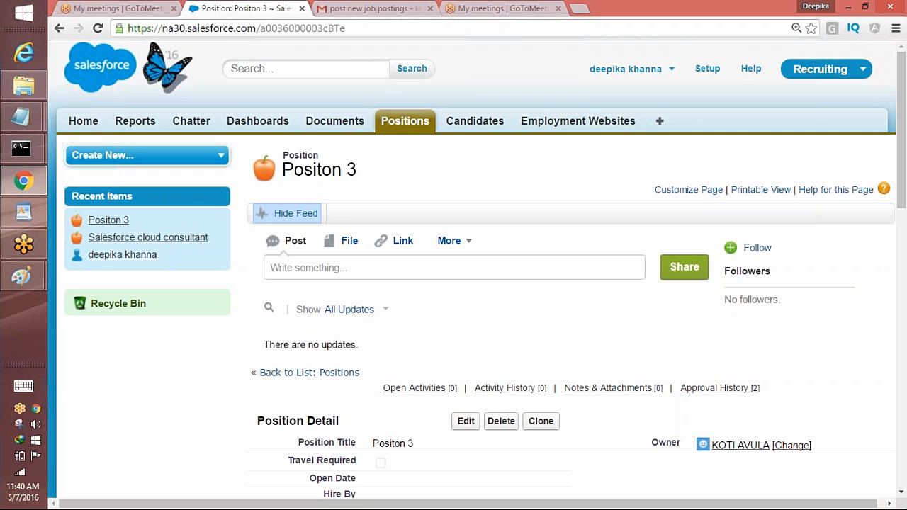
pyautogui.click(510, 24)
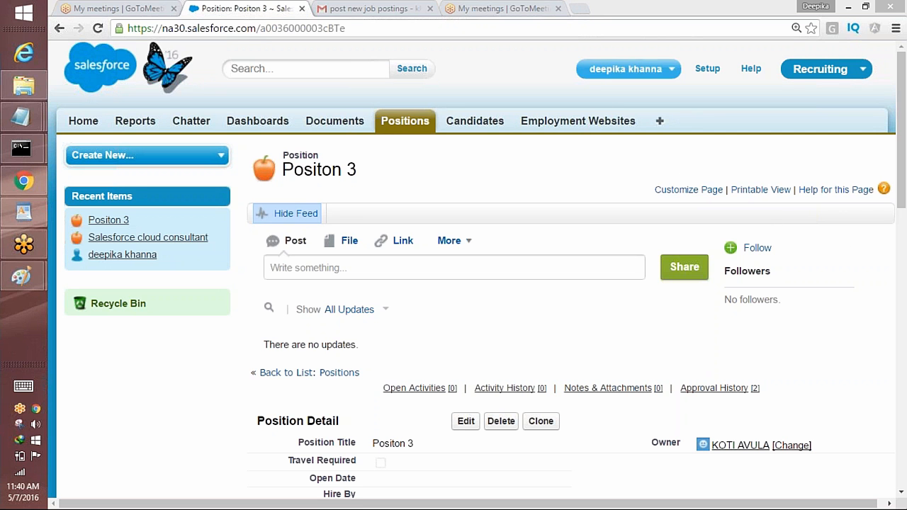
pyautogui.click(623, 69)
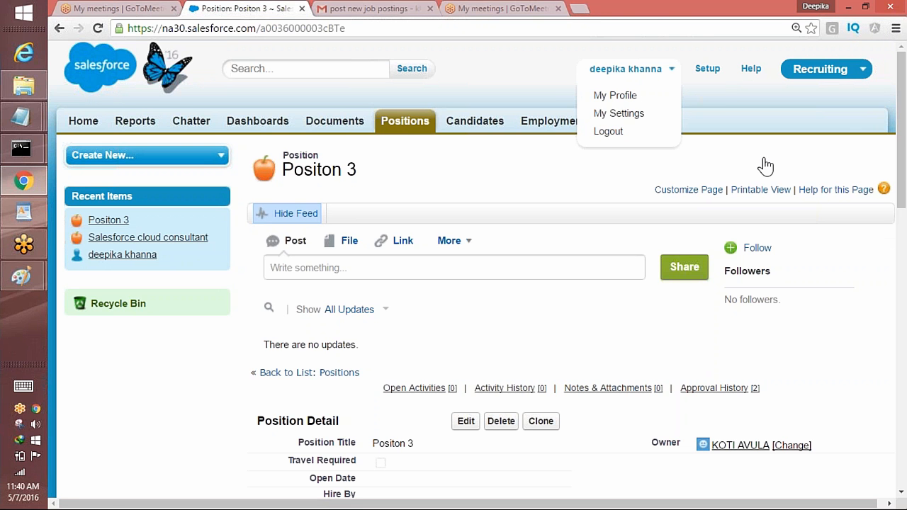
pyautogui.click(588, 104)
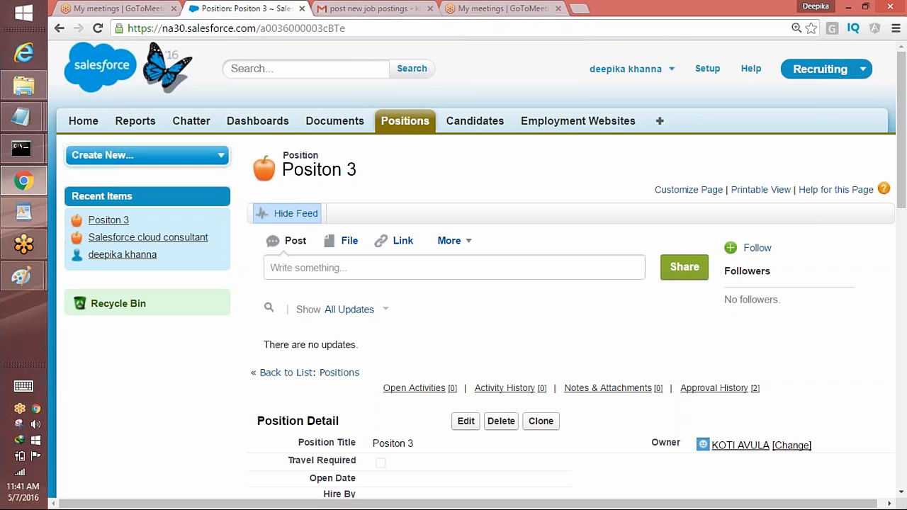
# Start a fresh blank Paint canvas, discarding the old drawing unsaved.
pyautogui.click(20, 290)
pyautogui.click(66, 24)
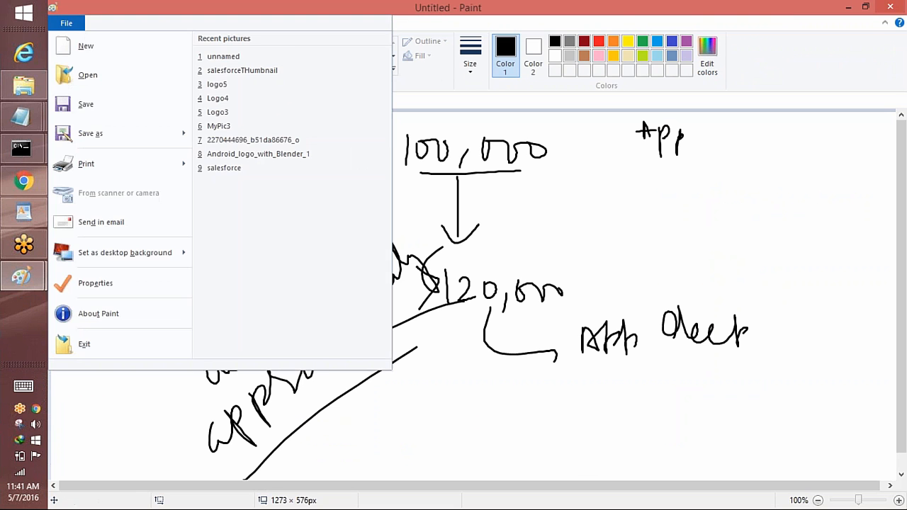
pyautogui.click(85, 46)
pyautogui.click(500, 263)
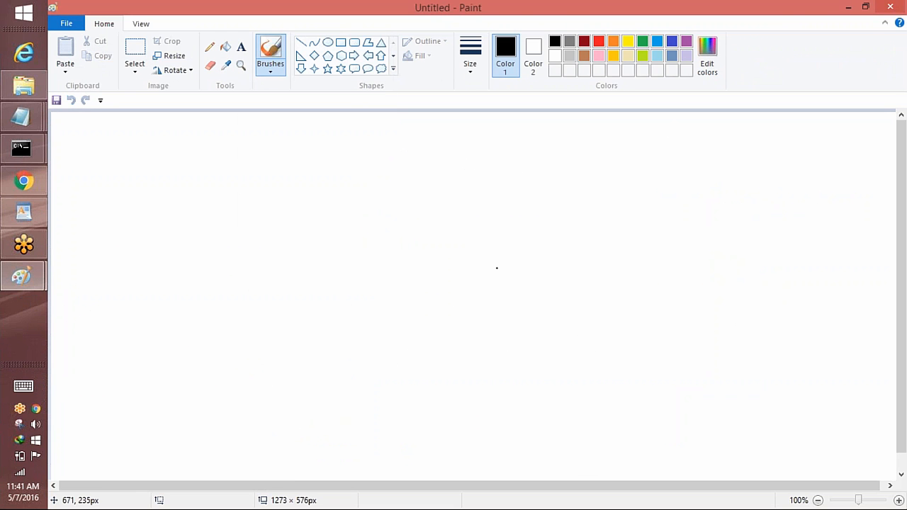
# Write 'Entry' and '>100,000' at the top of the canvas.
pyautogui.moveTo(420, 136)
pyautogui.mouseDown()
pyautogui.moveTo(438, 150)
pyautogui.moveTo(423, 167)
pyautogui.mouseUp()
pyautogui.moveTo(465, 137); pyautogui.dragTo(466, 167)
pyautogui.moveTo(482, 146)
pyautogui.mouseDown()
pyautogui.moveTo(592, 163)
pyautogui.moveTo(595, 147)
pyautogui.mouseUp()
pyautogui.click(521, 161)
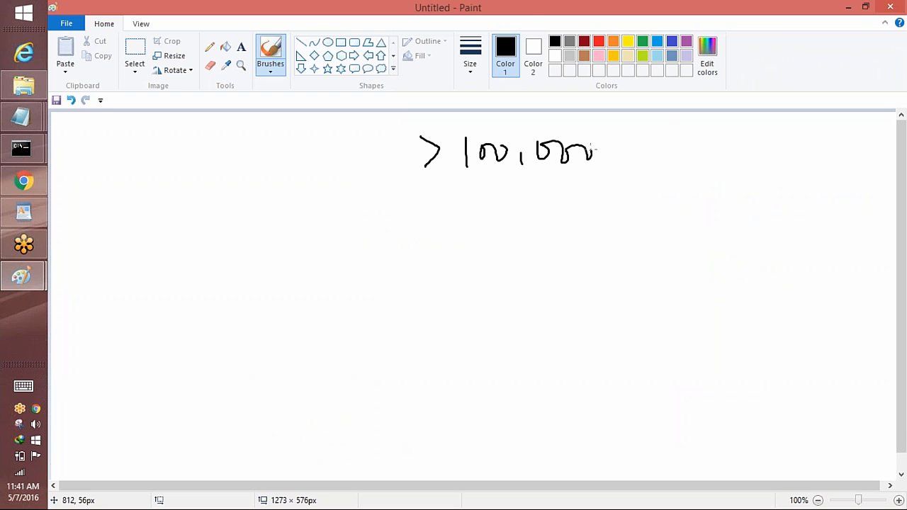
pyautogui.moveTo(273, 136)
pyautogui.mouseDown()
pyautogui.moveTo(263, 170)
pyautogui.moveTo(294, 163)
pyautogui.moveTo(298, 185)
pyautogui.mouseUp()
# Draw the first decision diamond with a connector, noting >120,000 above it.
pyautogui.moveTo(431, 228)
pyautogui.mouseDown()
pyautogui.moveTo(397, 269)
pyautogui.moveTo(476, 262)
pyautogui.mouseUp()
pyautogui.moveTo(397, 271); pyautogui.dragTo(425, 309)
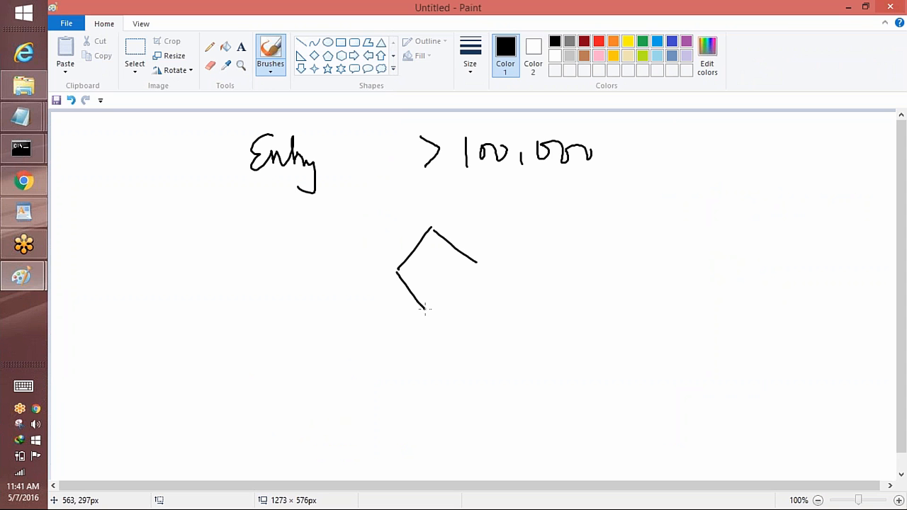
pyautogui.moveTo(477, 264); pyautogui.dragTo(423, 312)
pyautogui.moveTo(429, 192)
pyautogui.mouseDown()
pyautogui.moveTo(431, 226)
pyautogui.moveTo(447, 217)
pyautogui.mouseUp()
pyautogui.moveTo(483, 189)
pyautogui.mouseDown()
pyautogui.moveTo(484, 212)
pyautogui.moveTo(529, 219)
pyautogui.moveTo(608, 202)
pyautogui.moveTo(590, 191)
pyautogui.mouseUp()
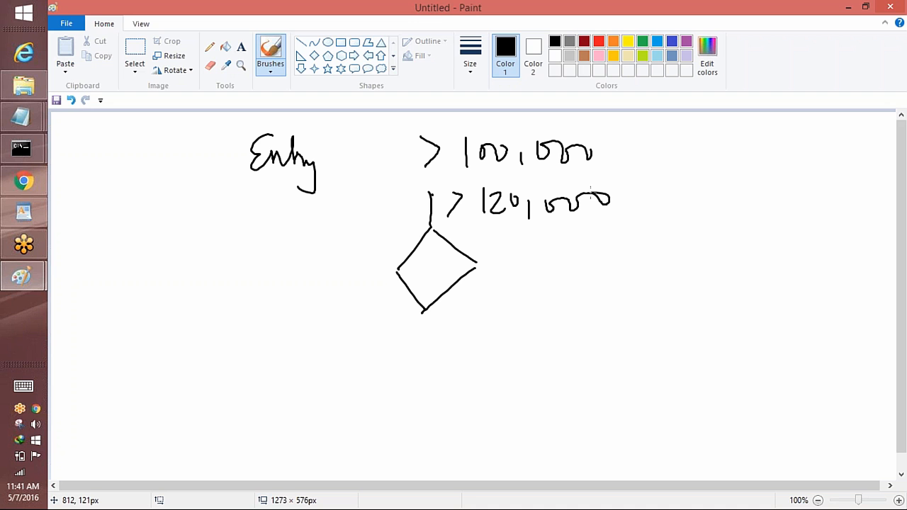
pyautogui.moveTo(417, 252)
pyautogui.mouseDown()
pyautogui.moveTo(425, 280)
pyautogui.moveTo(448, 279)
pyautogui.mouseUp()
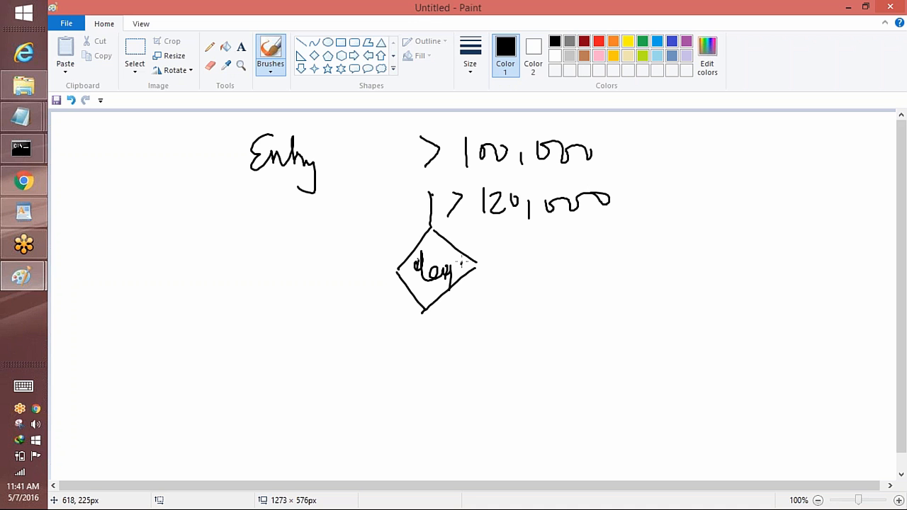
# Add an A branch left and an R branch right of the top diamond.
pyautogui.moveTo(394, 272)
pyautogui.mouseDown()
pyautogui.moveTo(321, 284)
pyautogui.moveTo(301, 269)
pyautogui.mouseUp()
pyautogui.moveTo(287, 260); pyautogui.dragTo(312, 252)
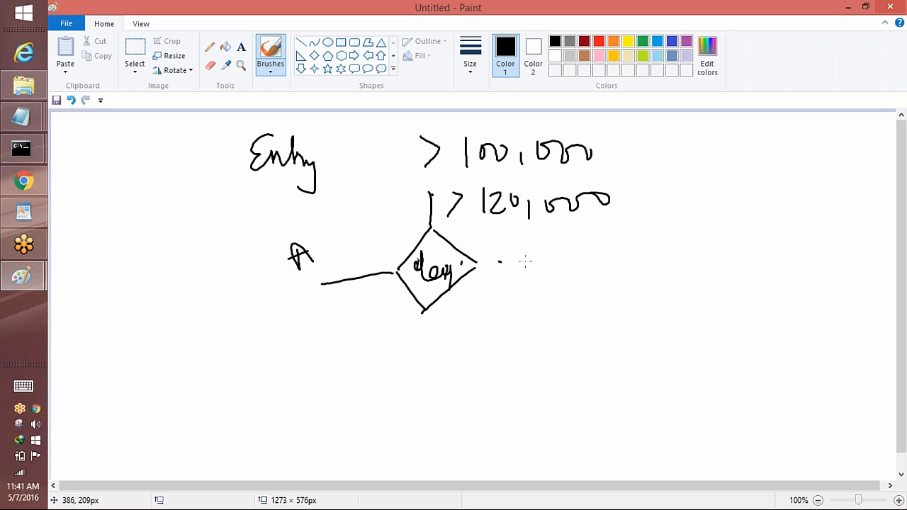
pyautogui.moveTo(499, 262); pyautogui.dragTo(581, 257)
pyautogui.moveTo(562, 223)
pyautogui.mouseDown()
pyautogui.moveTo(563, 249)
pyautogui.moveTo(591, 248)
pyautogui.mouseUp()
# Draw a line down from the A branch to a second decision diamond.
pyautogui.moveTo(320, 283)
pyautogui.mouseDown()
pyautogui.moveTo(327, 344)
pyautogui.moveTo(293, 394)
pyautogui.mouseUp()
pyautogui.moveTo(330, 341); pyautogui.dragTo(376, 386)
pyautogui.moveTo(293, 394); pyautogui.dragTo(335, 419)
pyautogui.moveTo(374, 388); pyautogui.dragTo(337, 419)
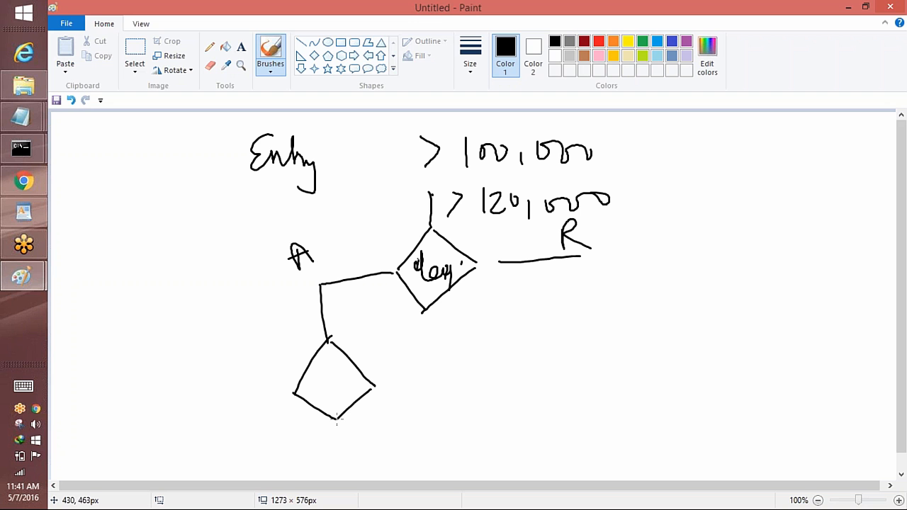
# Write >150,000 beside the second diamond and label it.
pyautogui.moveTo(369, 326); pyautogui.dragTo(371, 349)
pyautogui.moveTo(401, 320)
pyautogui.mouseDown()
pyautogui.moveTo(404, 346)
pyautogui.moveTo(418, 328)
pyautogui.moveTo(408, 345)
pyautogui.moveTo(435, 312)
pyautogui.mouseUp()
pyautogui.moveTo(443, 327)
pyautogui.mouseDown()
pyautogui.moveTo(452, 333)
pyautogui.moveTo(445, 324)
pyautogui.mouseUp()
pyautogui.moveTo(464, 333)
pyautogui.mouseDown()
pyautogui.moveTo(463, 342)
pyautogui.moveTo(492, 321)
pyautogui.moveTo(526, 318)
pyautogui.mouseUp()
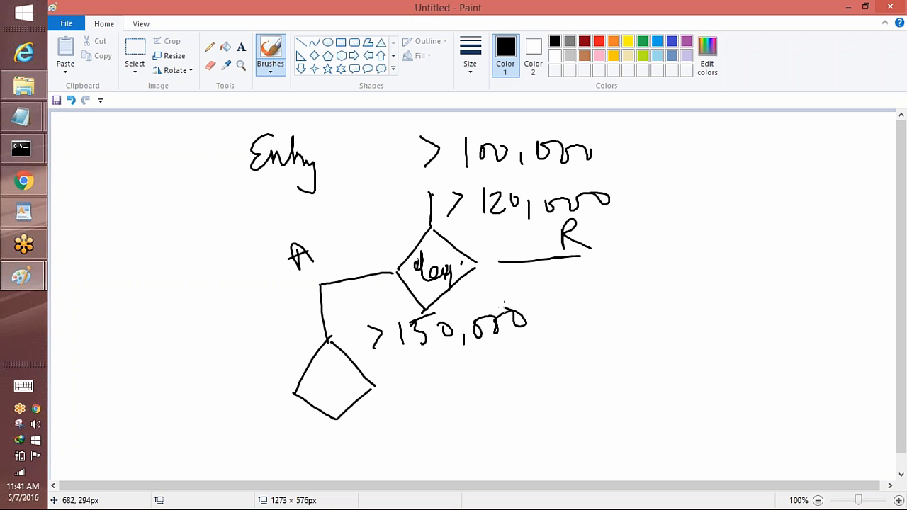
pyautogui.moveTo(316, 373)
pyautogui.mouseDown()
pyautogui.moveTo(311, 394)
pyautogui.moveTo(367, 388)
pyautogui.mouseUp()
pyautogui.moveTo(902, 330); pyautogui.dragTo(901, 349)
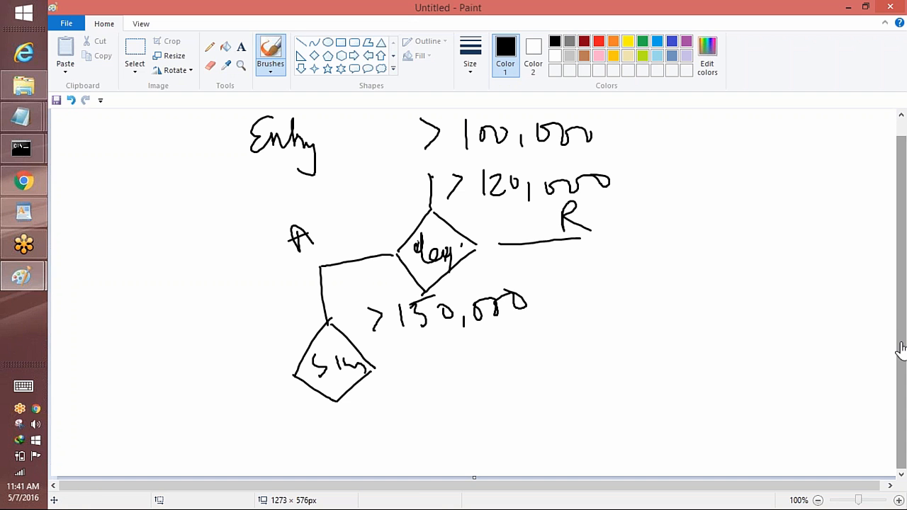
pyautogui.moveTo(407, 344); pyautogui.dragTo(494, 328)
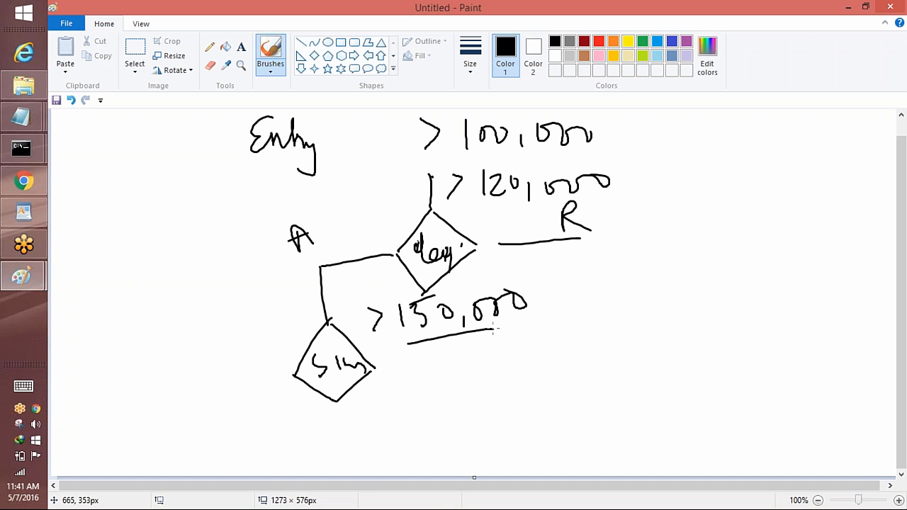
# Draw the A and R branches under the second diamond, ending in a small diamond.
pyautogui.moveTo(337, 401)
pyautogui.mouseDown()
pyautogui.moveTo(343, 445)
pyautogui.moveTo(285, 450)
pyautogui.mouseUp()
pyautogui.moveTo(365, 434)
pyautogui.mouseDown()
pyautogui.moveTo(456, 423)
pyautogui.moveTo(451, 388)
pyautogui.moveTo(463, 410)
pyautogui.mouseUp()
pyautogui.moveTo(433, 411); pyautogui.dragTo(458, 401)
pyautogui.moveTo(260, 399)
pyautogui.mouseDown()
pyautogui.moveTo(274, 445)
pyautogui.moveTo(300, 436)
pyautogui.mouseUp()
pyautogui.moveTo(391, 430)
pyautogui.mouseDown()
pyautogui.moveTo(459, 423)
pyautogui.moveTo(461, 449)
pyautogui.moveTo(493, 443)
pyautogui.moveTo(540, 459)
pyautogui.mouseUp()
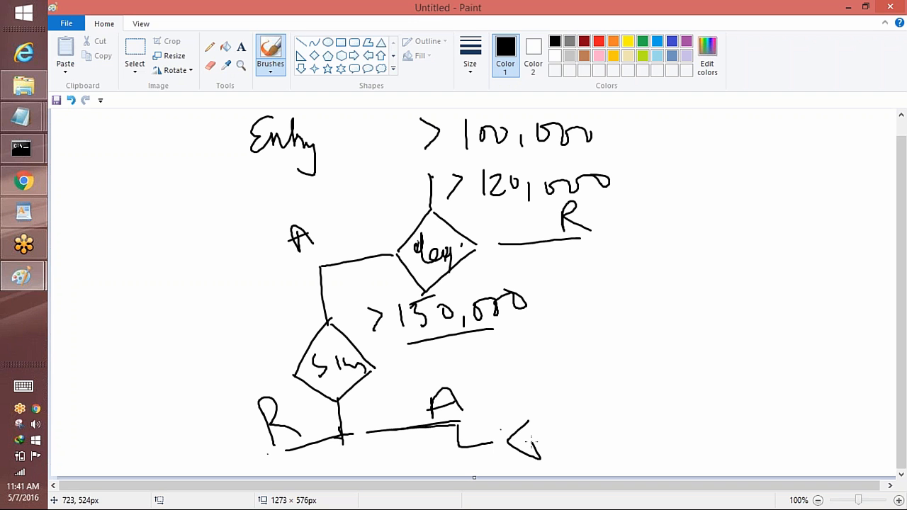
pyautogui.moveTo(529, 421)
pyautogui.mouseDown()
pyautogui.moveTo(547, 447)
pyautogui.moveTo(543, 457)
pyautogui.mouseUp()
# Write >130,000 at the right of the canvas.
pyautogui.moveTo(674, 208)
pyautogui.mouseDown()
pyautogui.moveTo(693, 221)
pyautogui.moveTo(673, 239)
pyautogui.mouseUp()
pyautogui.moveTo(702, 209)
pyautogui.mouseDown()
pyautogui.moveTo(703, 227)
pyautogui.moveTo(722, 218)
pyautogui.moveTo(718, 232)
pyautogui.mouseUp()
pyautogui.moveTo(741, 216); pyautogui.dragTo(764, 228)
pyautogui.moveTo(771, 214); pyautogui.dragTo(813, 205)
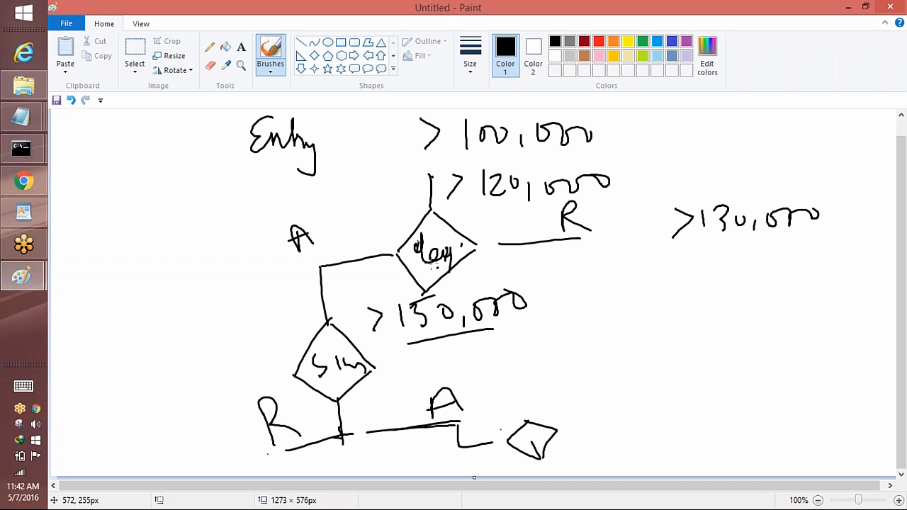
# Draw an arrow and 'A' below >130,000, and touch up the top diamond.
pyautogui.moveTo(712, 243)
pyautogui.mouseDown()
pyautogui.moveTo(714, 263)
pyautogui.moveTo(724, 262)
pyautogui.mouseUp()
pyautogui.moveTo(694, 302)
pyautogui.mouseDown()
pyautogui.moveTo(698, 282)
pyautogui.moveTo(724, 294)
pyautogui.mouseUp()
pyautogui.moveTo(398, 238); pyautogui.dragTo(398, 244)
pyautogui.moveTo(426, 295); pyautogui.dragTo(444, 273)
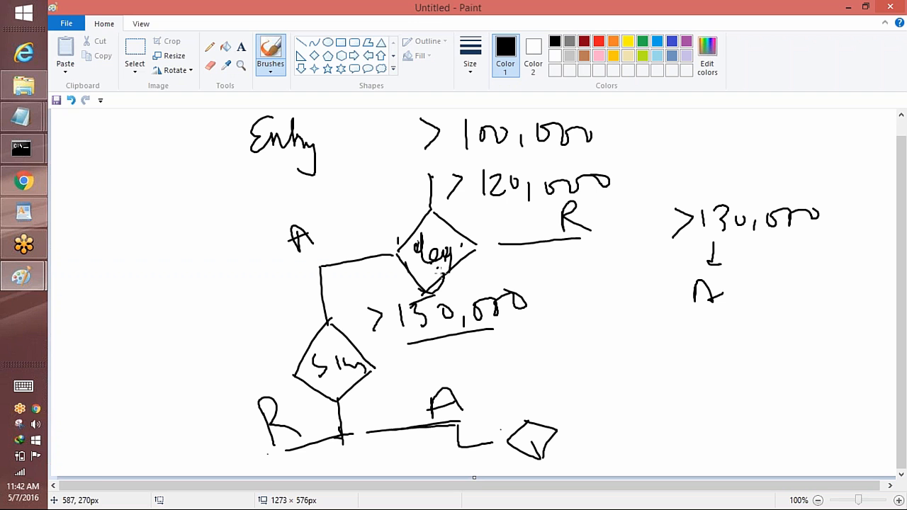
# Add >120,000 and >100 notes beside the A, correcting and underlining them.
pyautogui.moveTo(758, 252)
pyautogui.mouseDown()
pyautogui.moveTo(777, 267)
pyautogui.moveTo(758, 282)
pyautogui.moveTo(784, 279)
pyautogui.mouseUp()
pyautogui.moveTo(787, 263); pyautogui.dragTo(804, 276)
pyautogui.moveTo(819, 259)
pyautogui.mouseDown()
pyautogui.moveTo(822, 268)
pyautogui.moveTo(880, 256)
pyautogui.mouseUp()
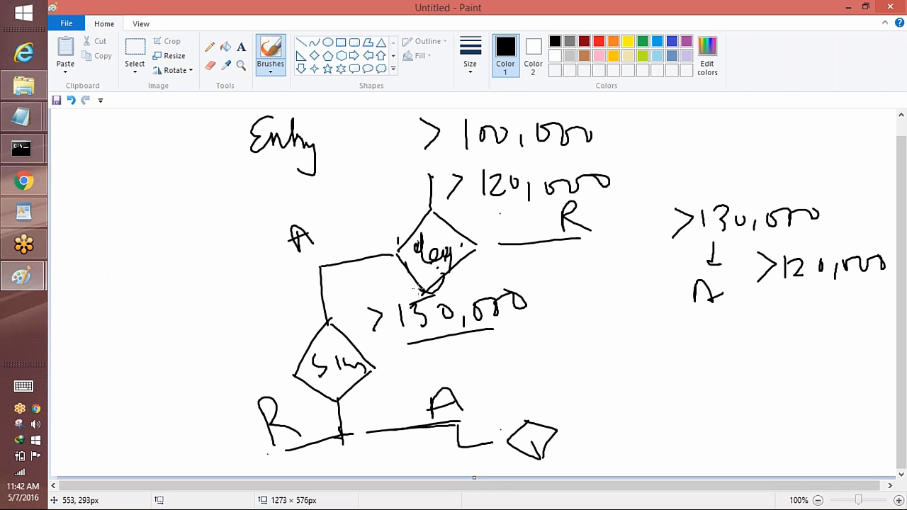
pyautogui.moveTo(787, 247)
pyautogui.mouseDown()
pyautogui.moveTo(755, 272)
pyautogui.moveTo(775, 294)
pyautogui.mouseUp()
pyautogui.moveTo(599, 262)
pyautogui.mouseDown()
pyautogui.moveTo(620, 269)
pyautogui.moveTo(608, 292)
pyautogui.mouseUp()
pyautogui.moveTo(650, 264)
pyautogui.mouseDown()
pyautogui.moveTo(642, 287)
pyautogui.moveTo(681, 265)
pyautogui.moveTo(702, 268)
pyautogui.mouseUp()
pyautogui.moveTo(749, 308); pyautogui.dragTo(831, 303)
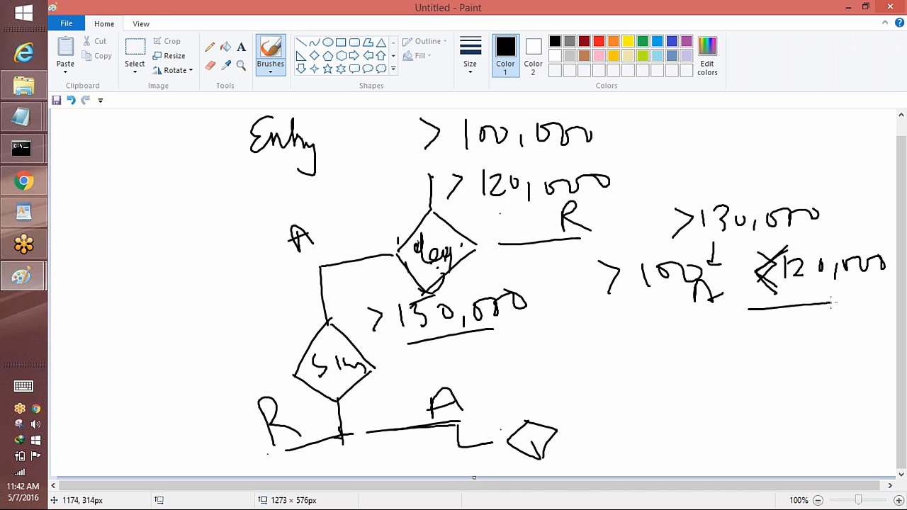
# Write the example '17,000 → A' below the notes.
pyautogui.moveTo(705, 329); pyautogui.dragTo(709, 356)
pyautogui.moveTo(715, 333)
pyautogui.mouseDown()
pyautogui.moveTo(725, 355)
pyautogui.moveTo(764, 339)
pyautogui.moveTo(734, 367)
pyautogui.mouseUp()
pyautogui.moveTo(771, 340); pyautogui.dragTo(788, 336)
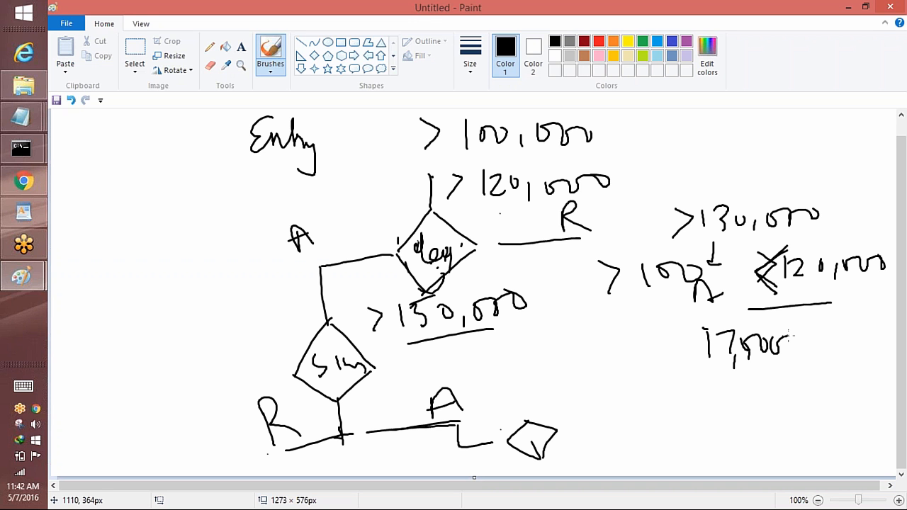
pyautogui.moveTo(794, 344); pyautogui.dragTo(829, 348)
pyautogui.moveTo(833, 312); pyautogui.dragTo(844, 345)
pyautogui.moveTo(823, 333); pyautogui.dragTo(850, 331)
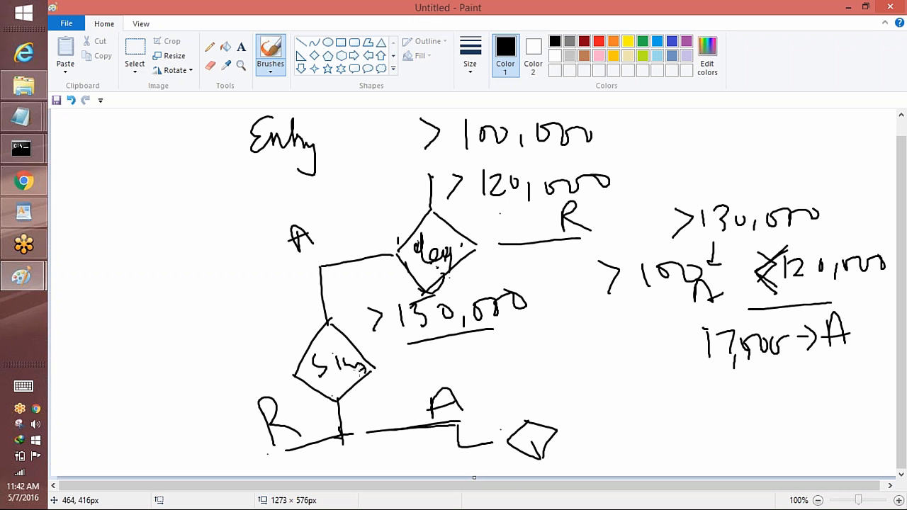
# Clear Paint to a blank canvas without saving and return to Salesforce.
pyautogui.click(689, 412)
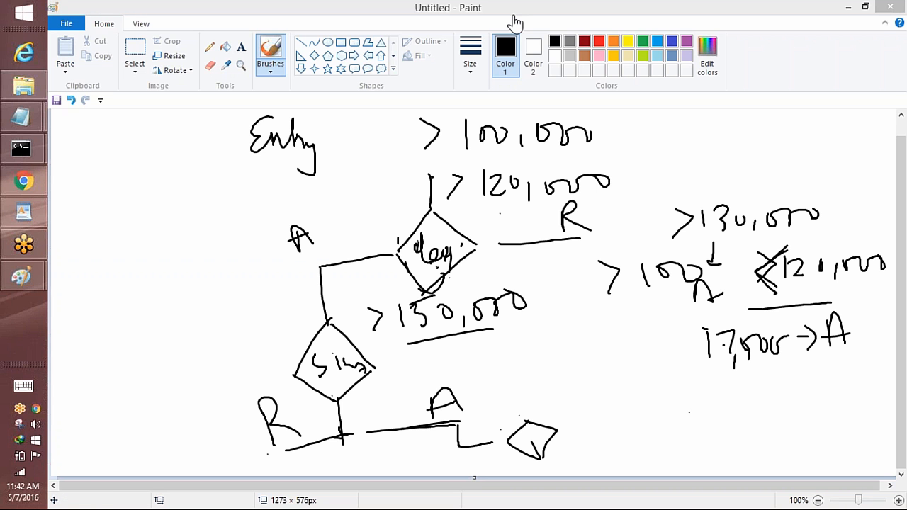
pyautogui.click(751, 202)
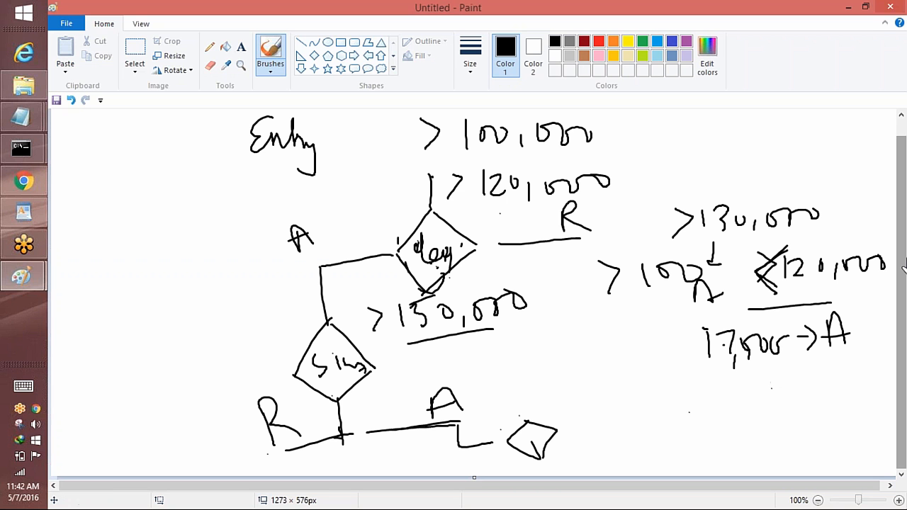
pyautogui.click(66, 23)
pyautogui.click(74, 71)
pyautogui.click(500, 262)
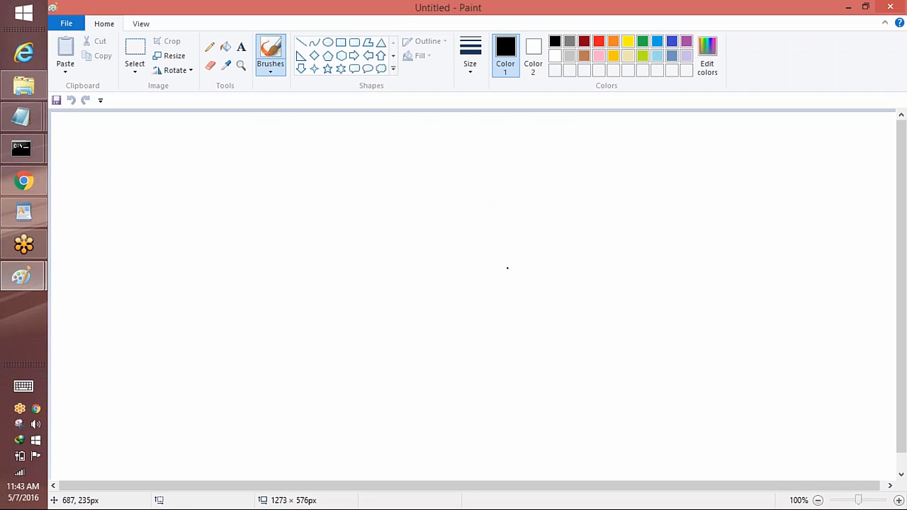
pyautogui.hotkey('alt', 'Tab')
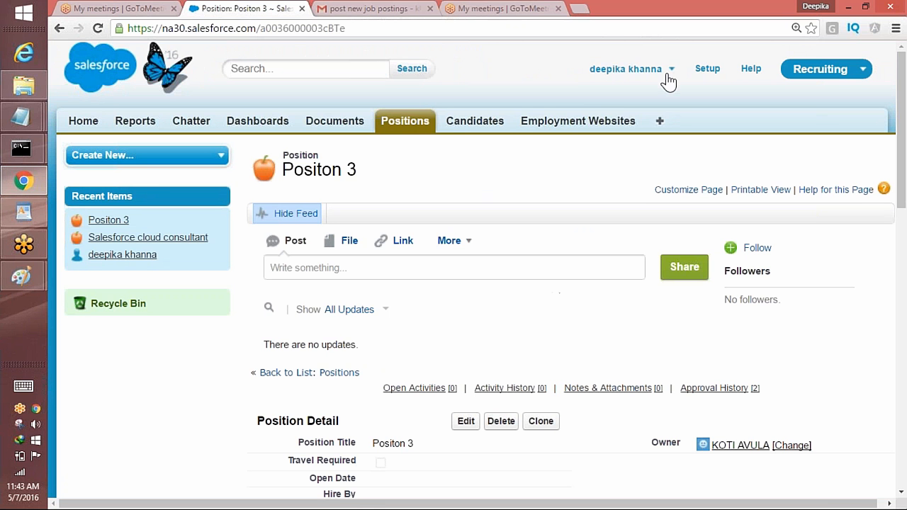
# Log out and sign back in with the saved username.
pyautogui.click(668, 76)
pyautogui.click(622, 136)
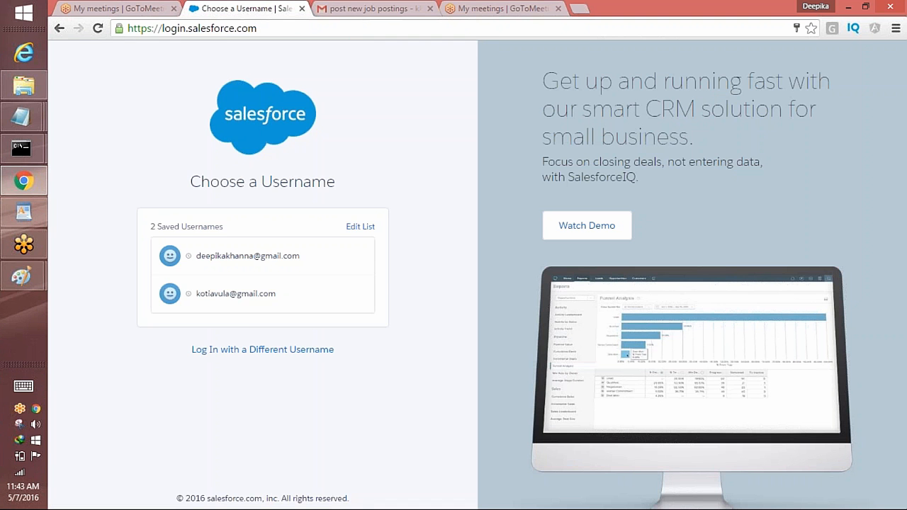
pyautogui.click(251, 296)
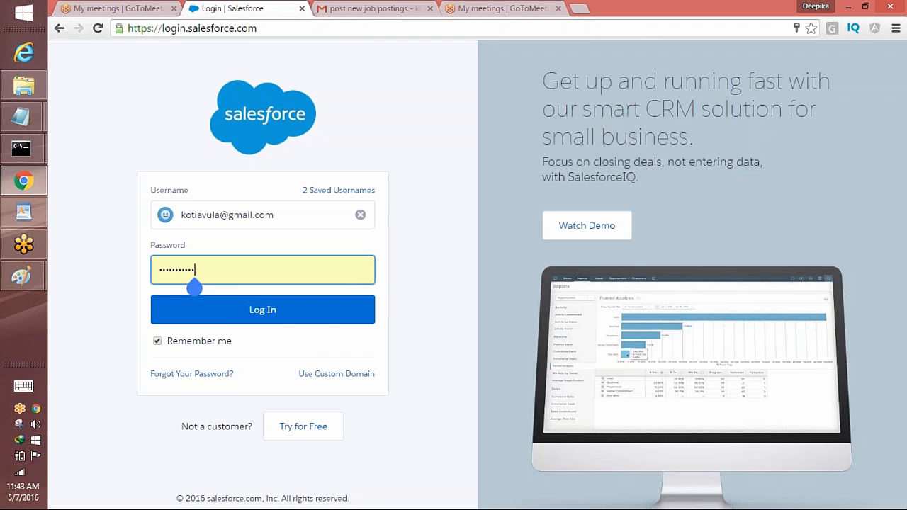
pyautogui.click(283, 321)
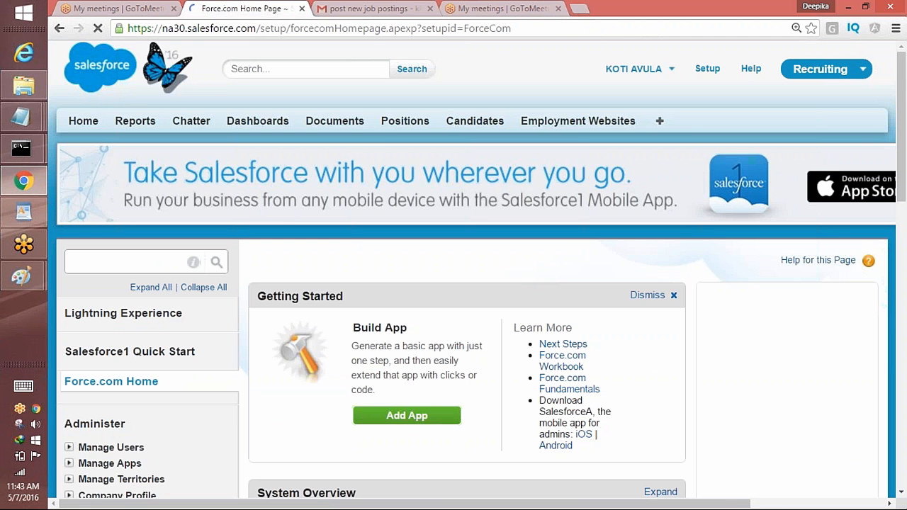
# From the Positions tab, open Setup and search Quick Find for 'appro'.
pyautogui.click(404, 122)
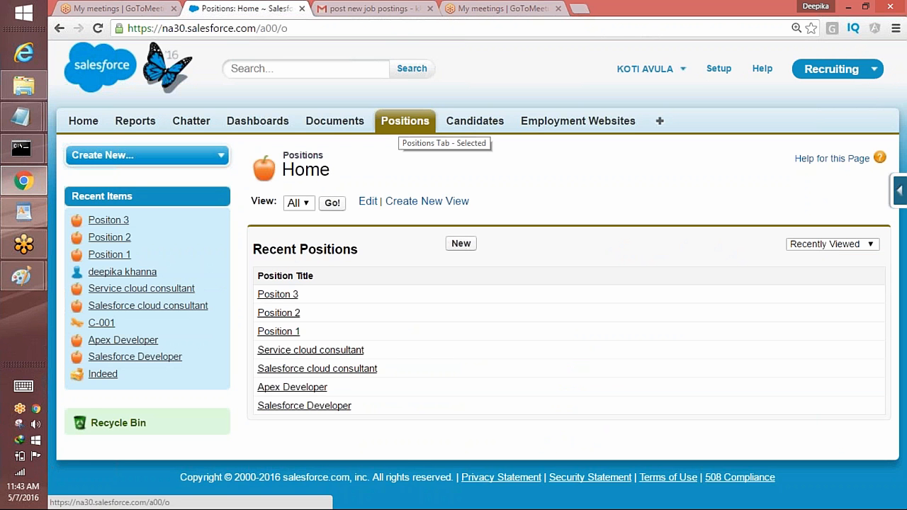
pyautogui.click(719, 71)
pyautogui.click(103, 264)
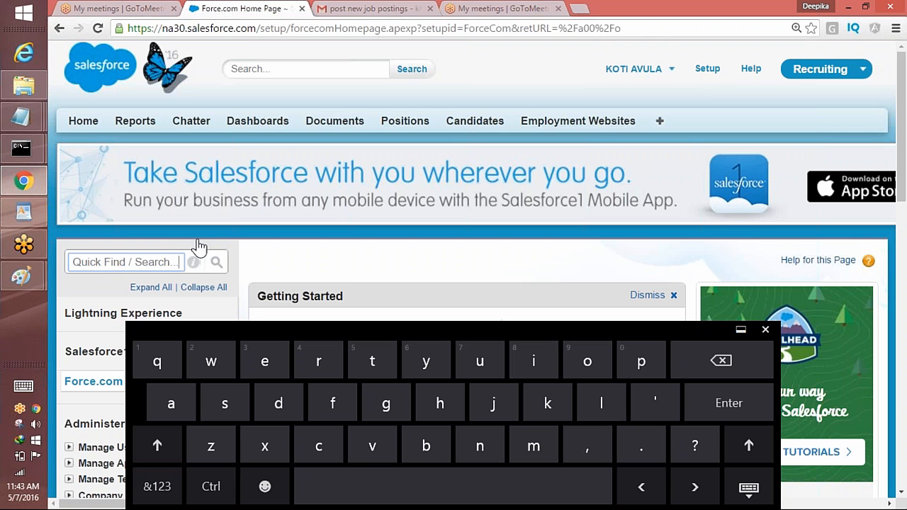
pyautogui.moveTo(179, 261); pyautogui.dragTo(17, 295)
pyautogui.write('.')
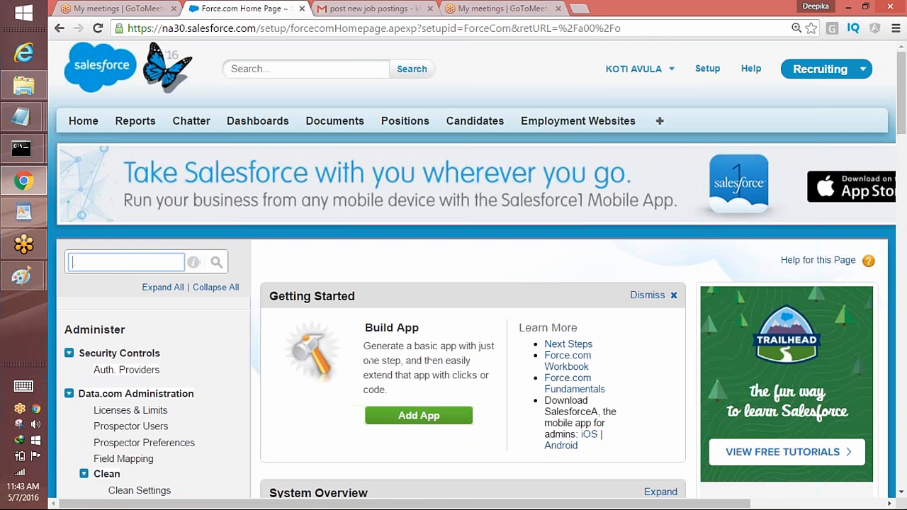
pyautogui.write('app')
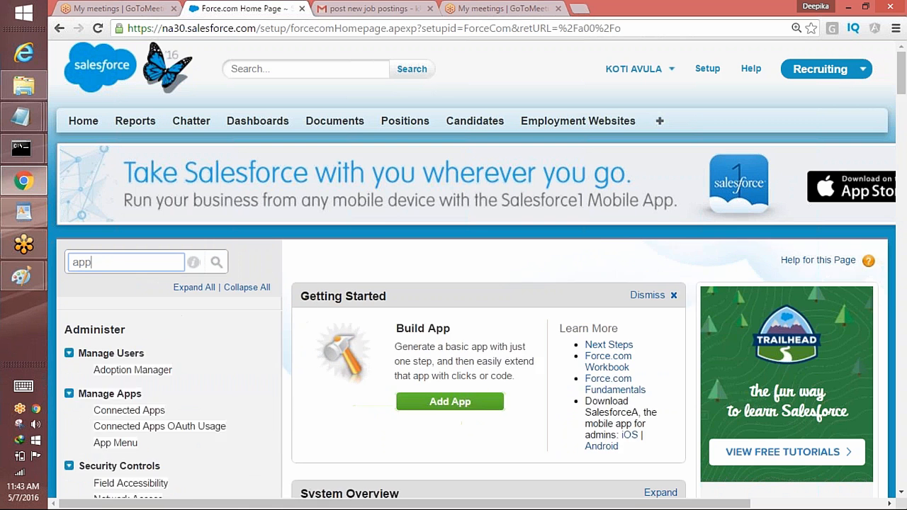
pyautogui.write('roval')
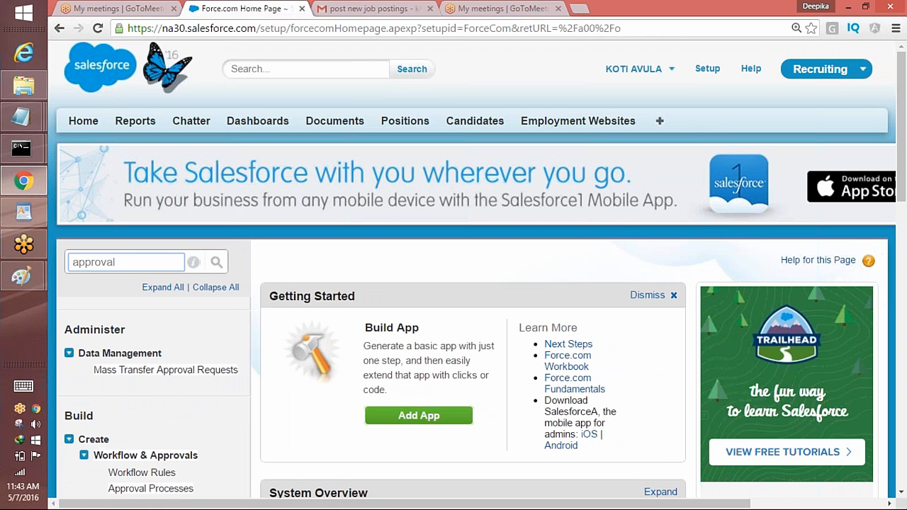
pyautogui.moveTo(902, 186); pyautogui.dragTo(902, 245)
# Open Position's approval processes and deactivate the currently active one.
pyautogui.click(144, 146)
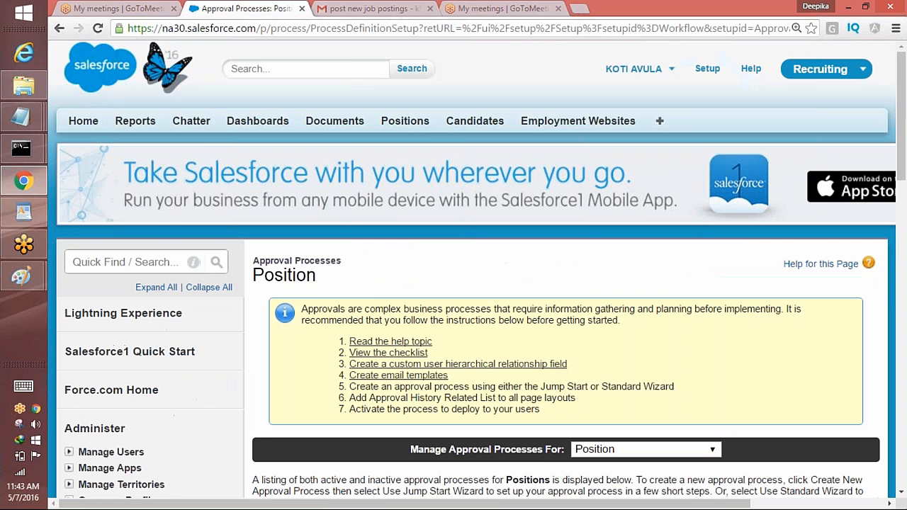
pyautogui.moveTo(900, 147); pyautogui.dragTo(900, 215)
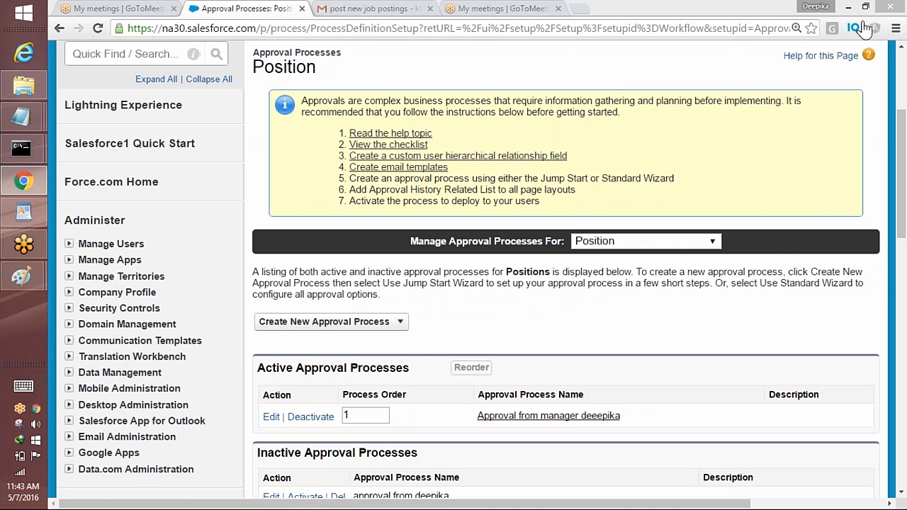
pyautogui.moveTo(900, 212); pyautogui.dragTo(900, 255)
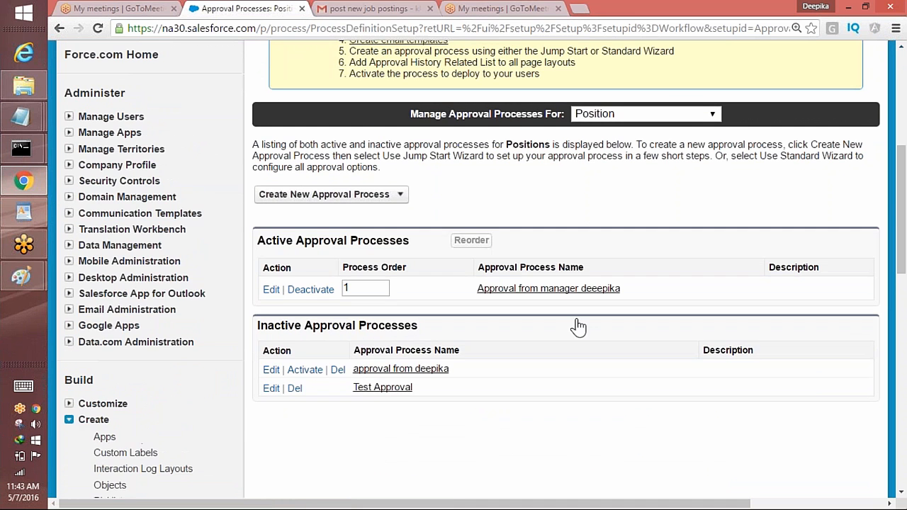
pyautogui.moveTo(899, 224)
pyautogui.mouseDown()
pyautogui.moveTo(900, 141)
pyautogui.moveTo(901, 256)
pyautogui.moveTo(902, 179)
pyautogui.moveTo(902, 221)
pyautogui.mouseUp()
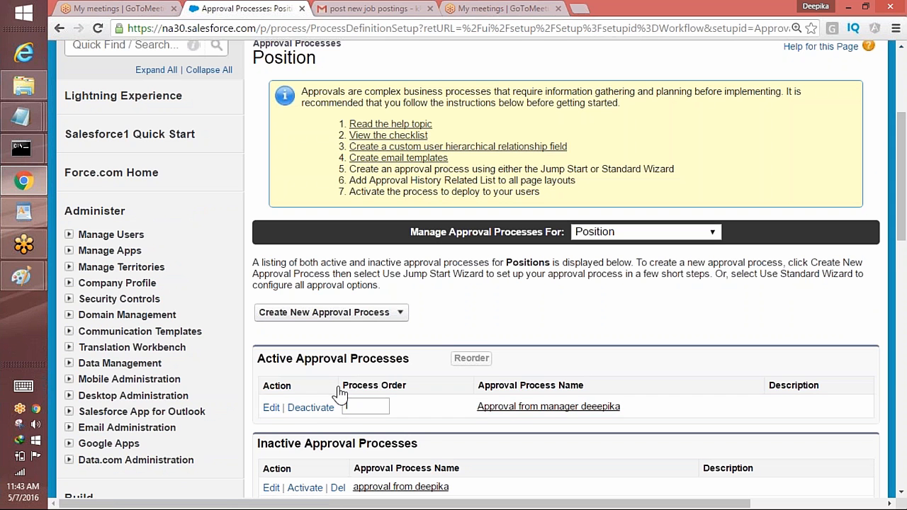
pyautogui.click(315, 409)
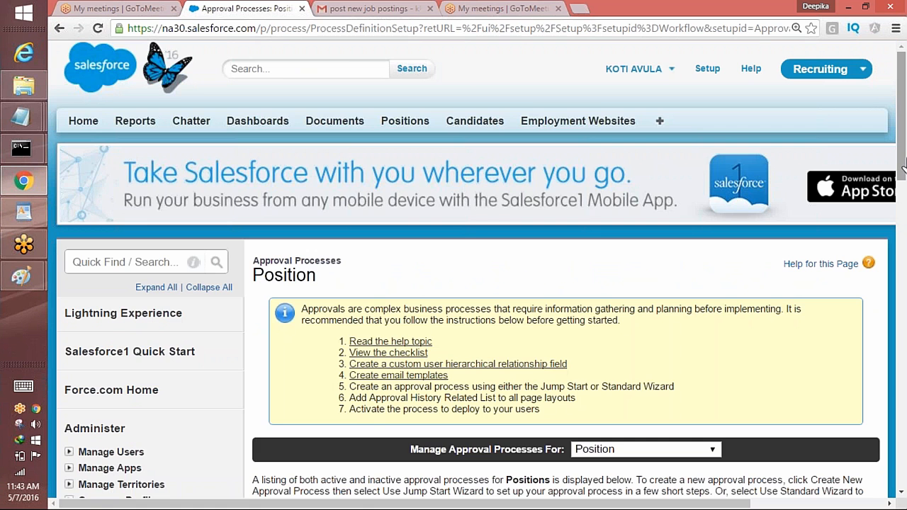
# Create a new approval process using the Standard Setup Wizard.
pyautogui.moveTo(899, 168); pyautogui.dragTo(898, 249)
pyautogui.scroll(-1, 899, 250)
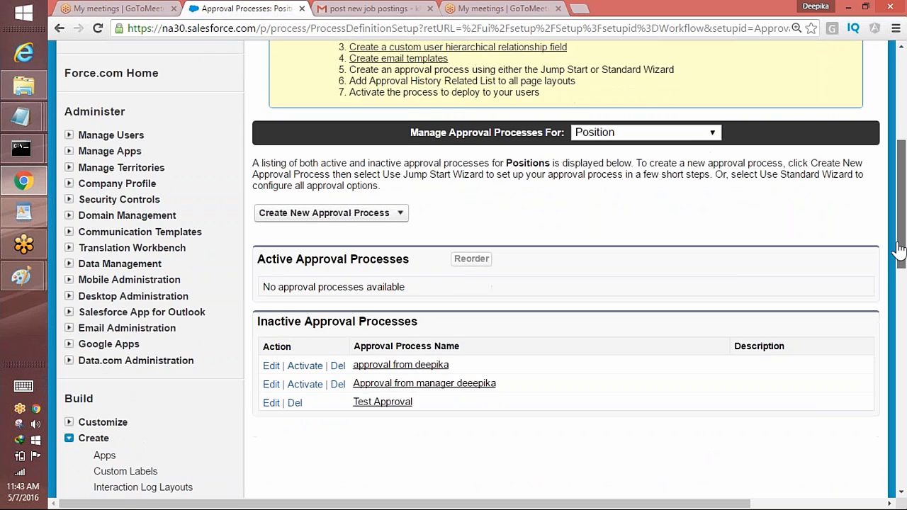
pyautogui.scroll(-2, 898, 249)
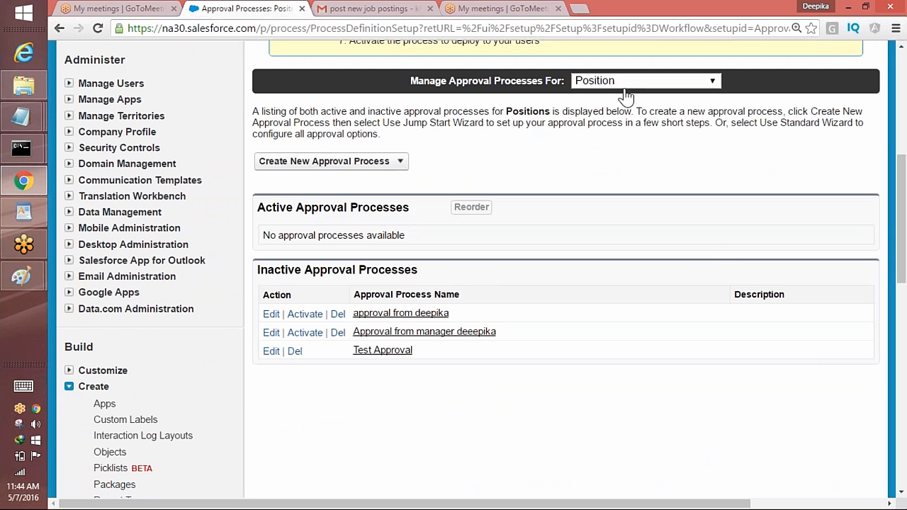
pyautogui.click(327, 161)
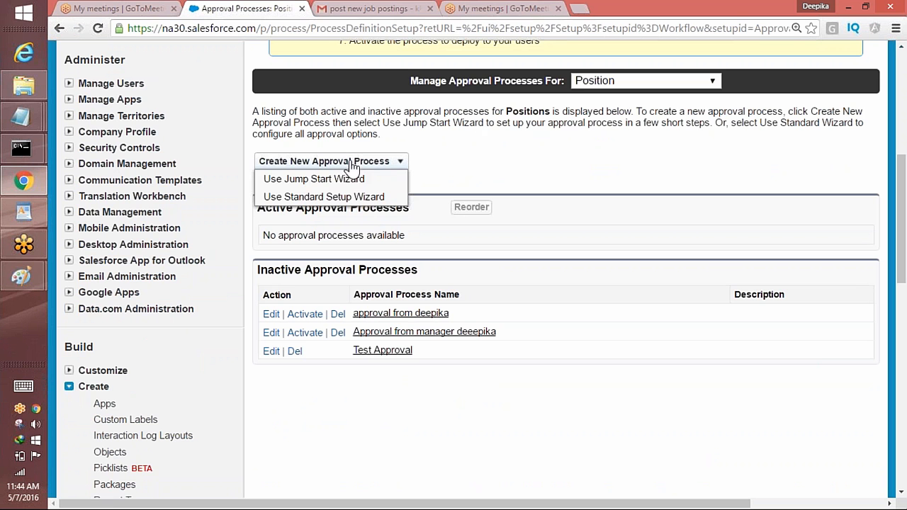
pyautogui.click(332, 196)
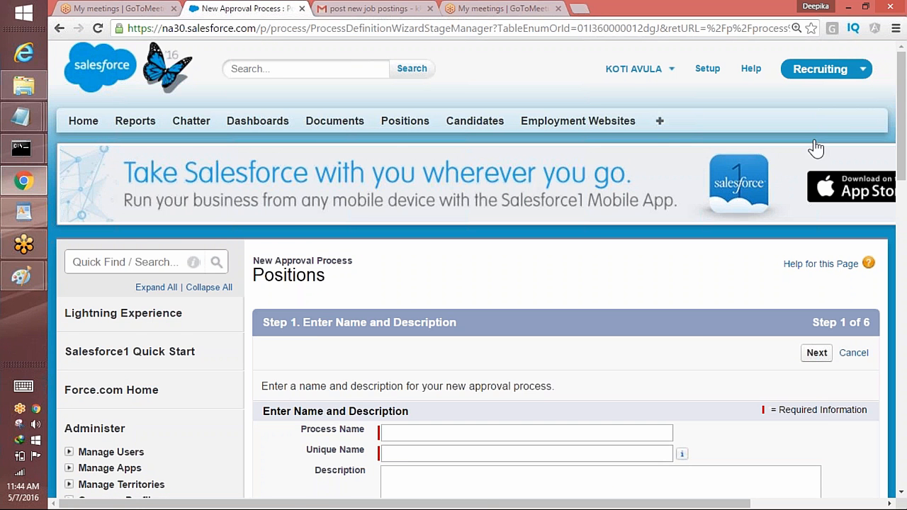
# Name the process 'Two step approval process' and continue to entry criteria.
pyautogui.scroll(-3, 546, 241)
pyautogui.click(511, 264)
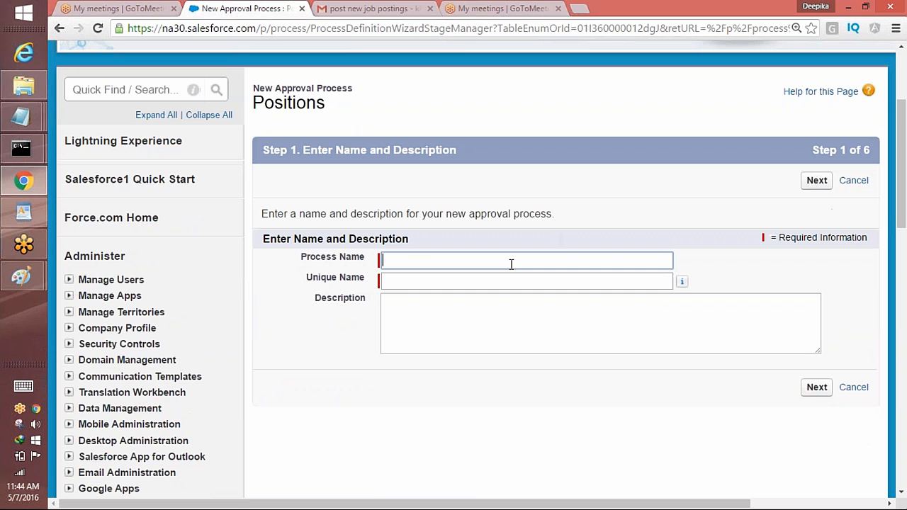
pyautogui.write('Two')
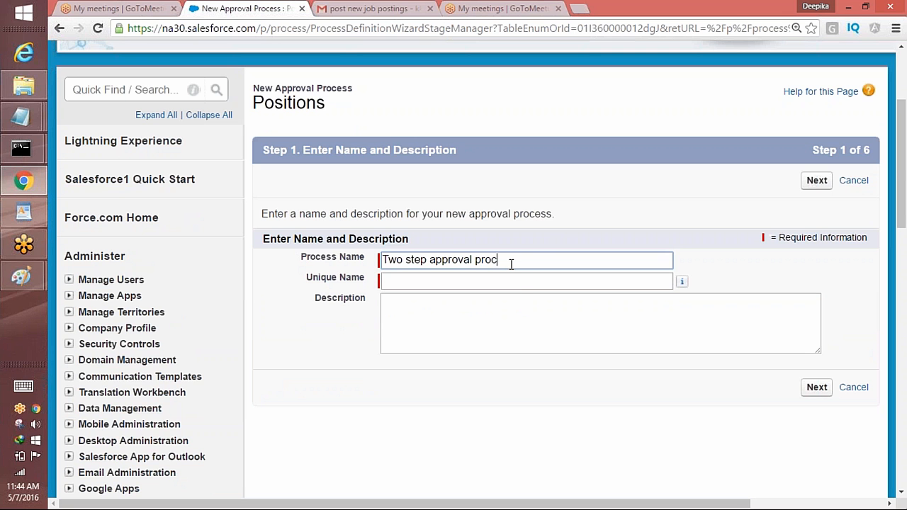
pyautogui.write('step approval process')
pyautogui.press('Tab')
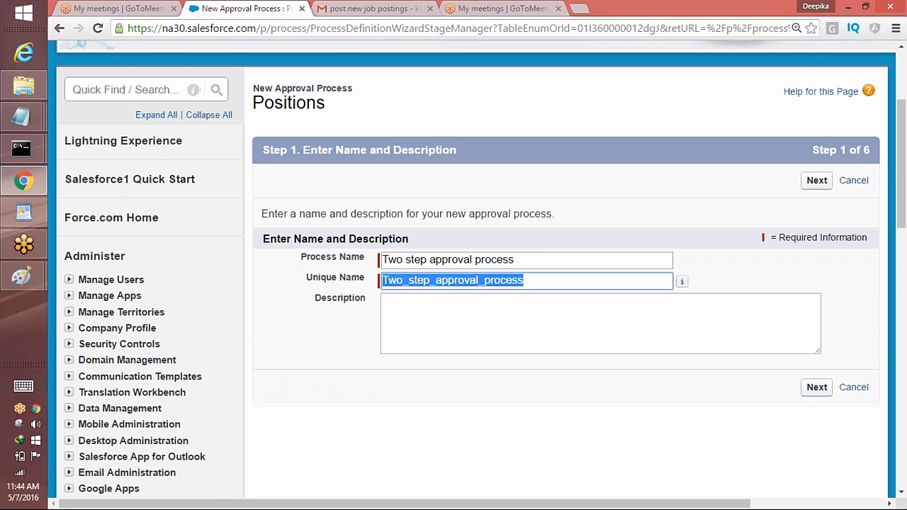
pyautogui.click(817, 386)
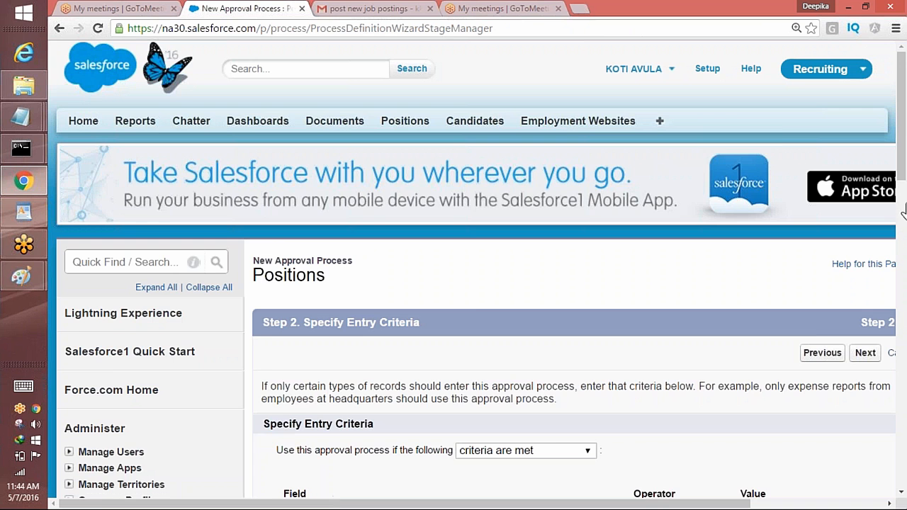
# Set entry criteria to Max Pay greater than 100000 and continue.
pyautogui.scroll(-3, 903, 211)
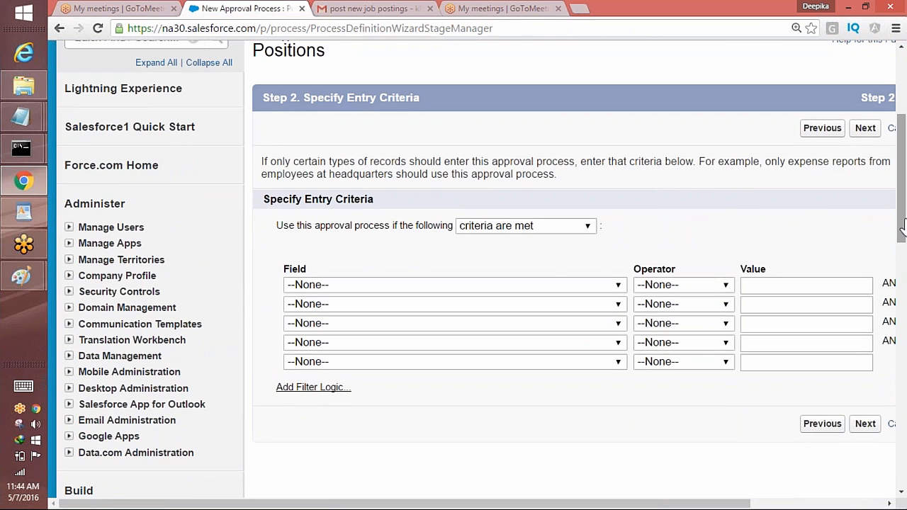
pyautogui.click(551, 289)
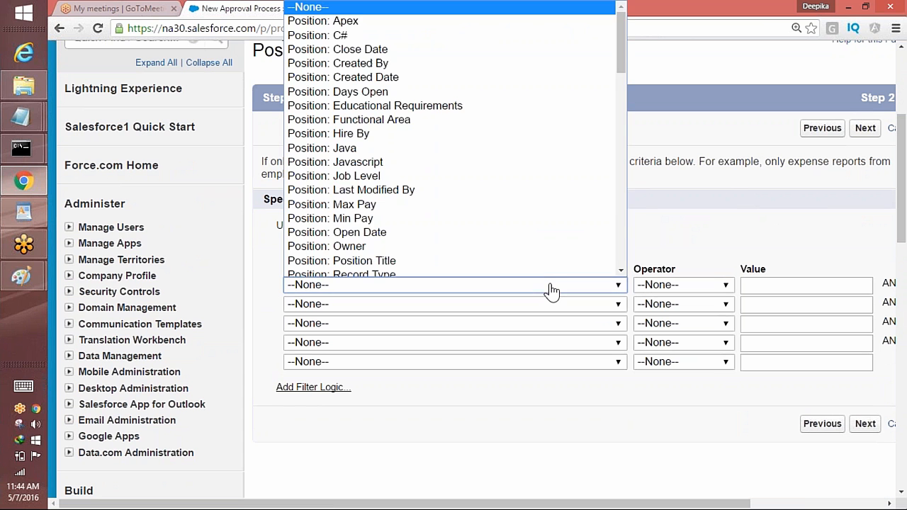
pyautogui.click(500, 207)
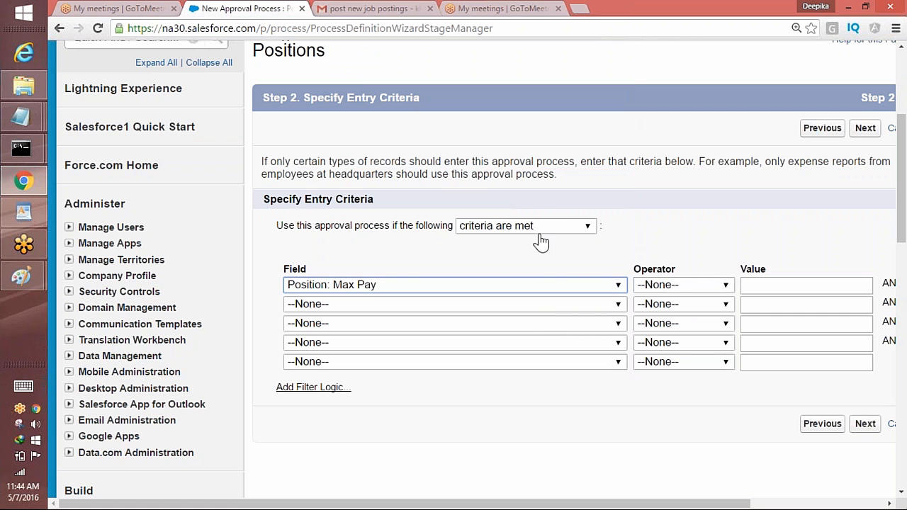
pyautogui.click(697, 287)
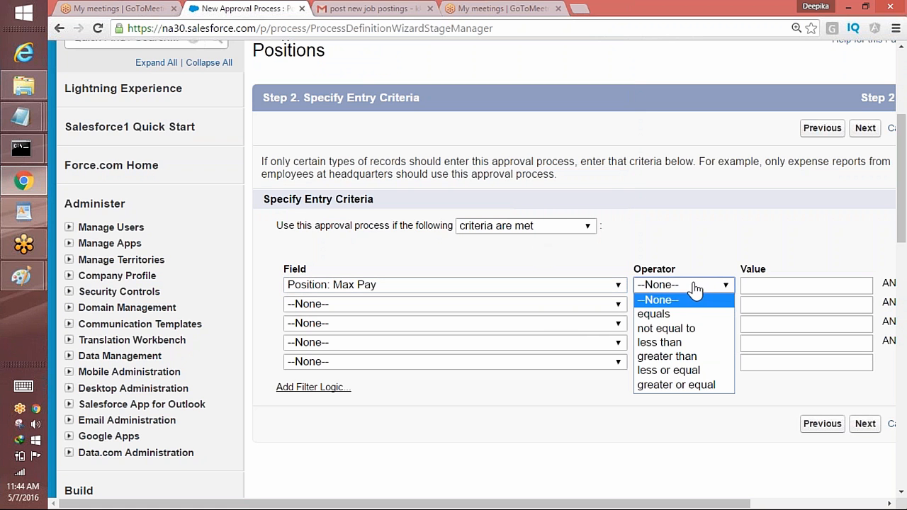
pyautogui.click(685, 358)
pyautogui.click(772, 285)
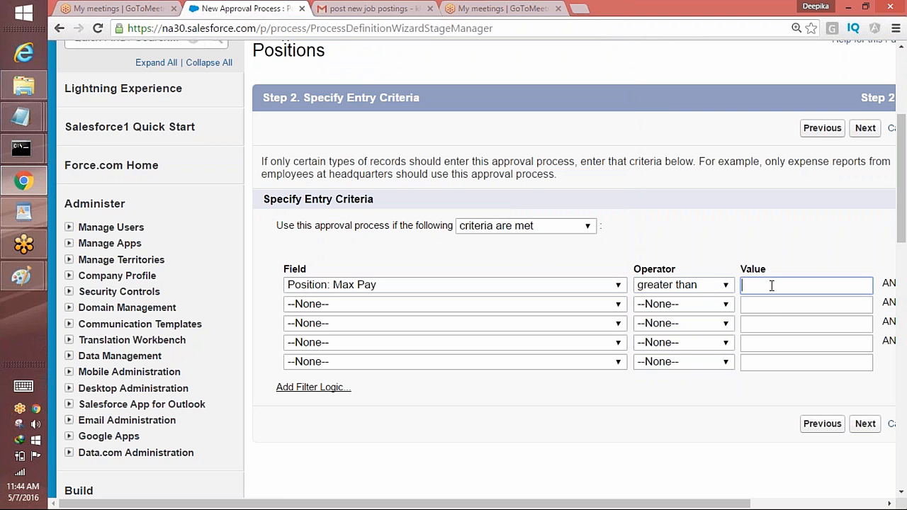
pyautogui.write('100000')
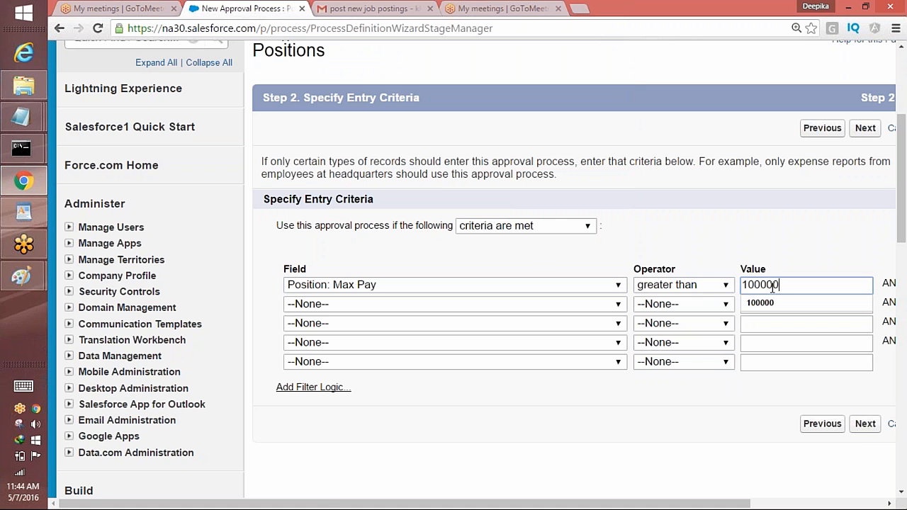
pyautogui.click(866, 424)
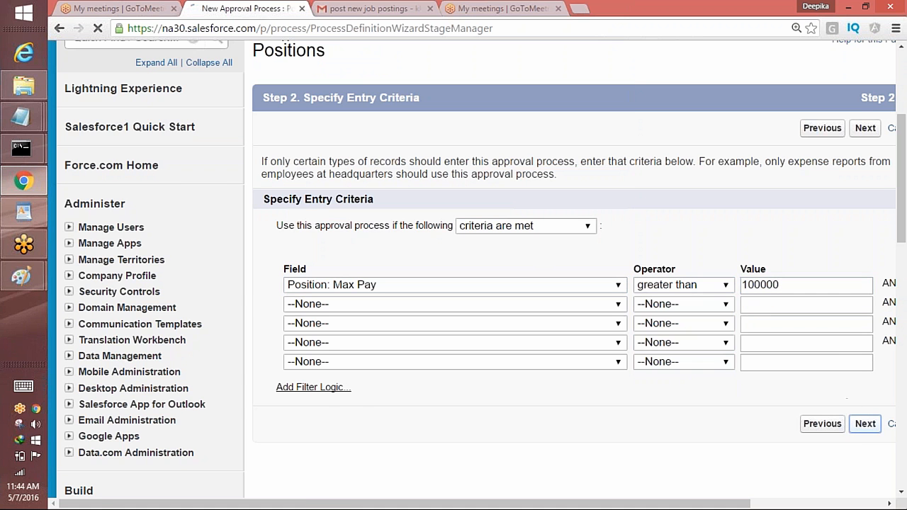
pyautogui.moveTo(898, 159); pyautogui.dragTo(899, 248)
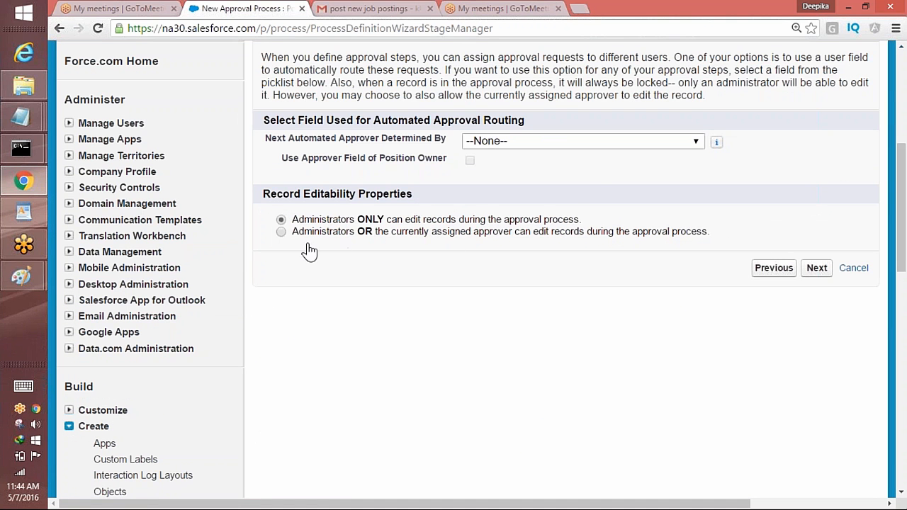
# Keep default approver settings and choose the HTML Recruiting email template.
pyautogui.click(817, 268)
pyautogui.scroll(-4, 466, 222)
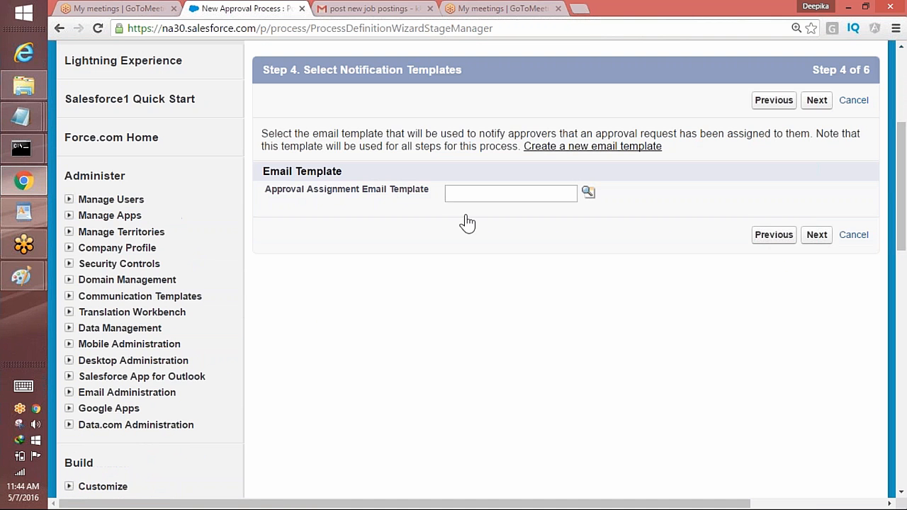
pyautogui.click(589, 193)
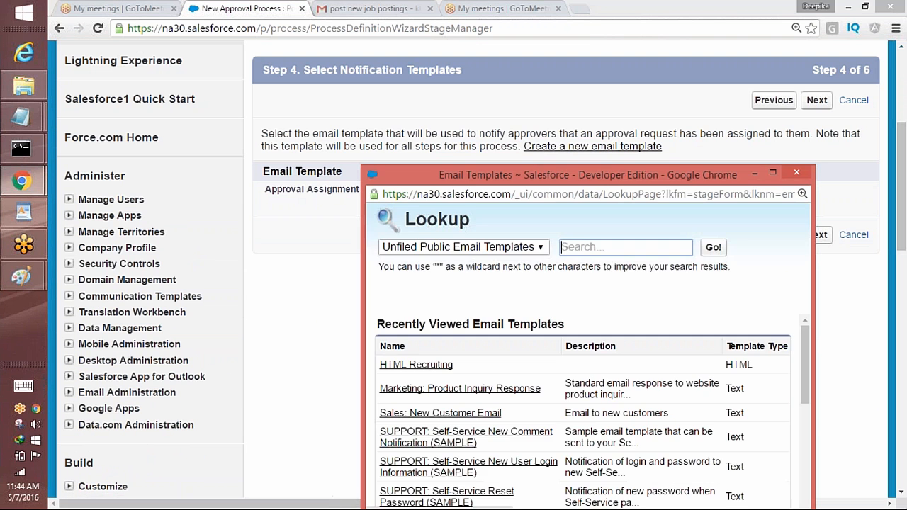
pyautogui.click(416, 364)
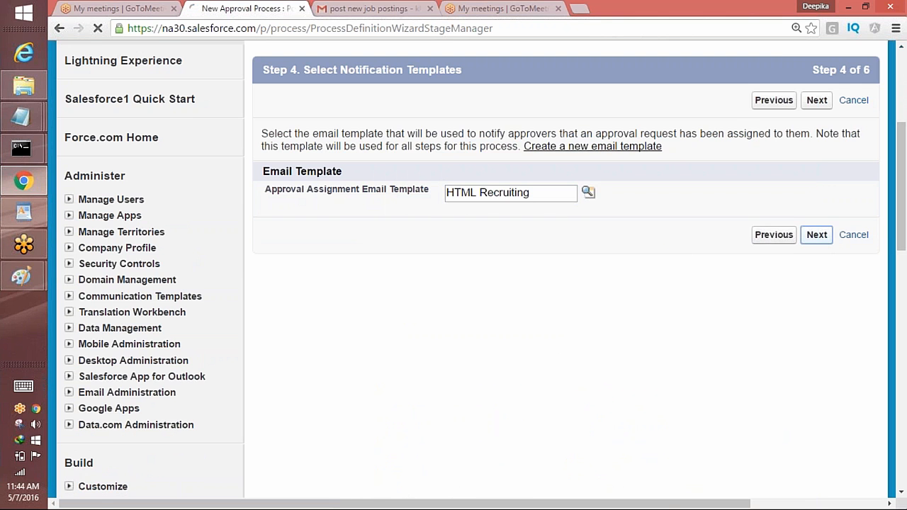
pyautogui.click(817, 235)
# Add Max Pay, Min Pay, Functional Area and Status to the approval page fields.
pyautogui.moveTo(901, 152); pyautogui.dragTo(900, 231)
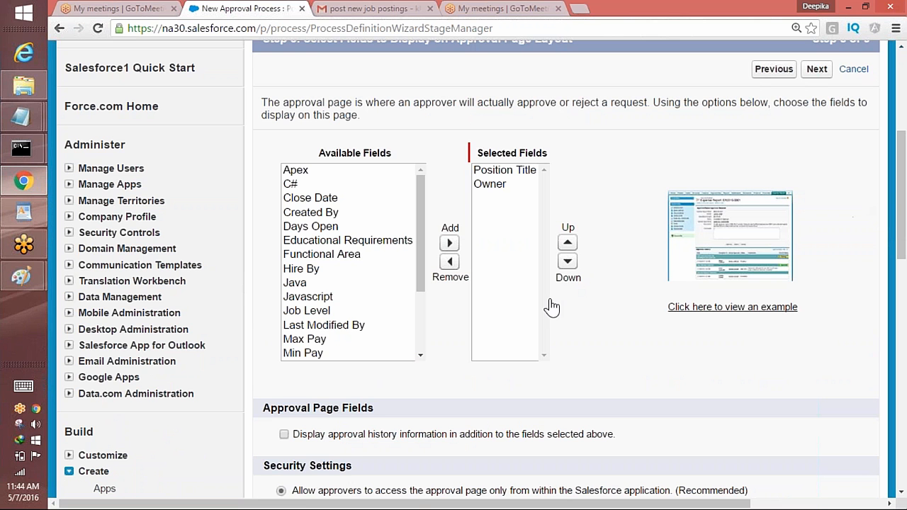
pyautogui.doubleClick(305, 338)
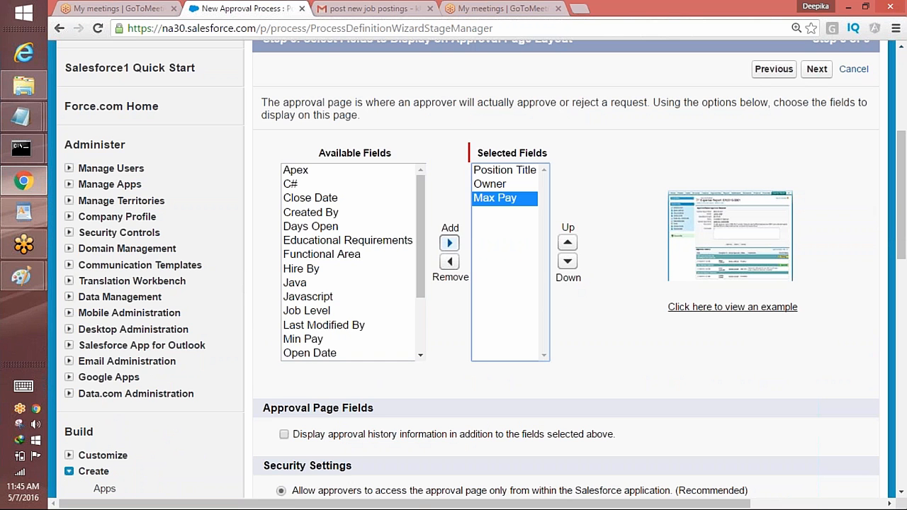
pyautogui.click(317, 339)
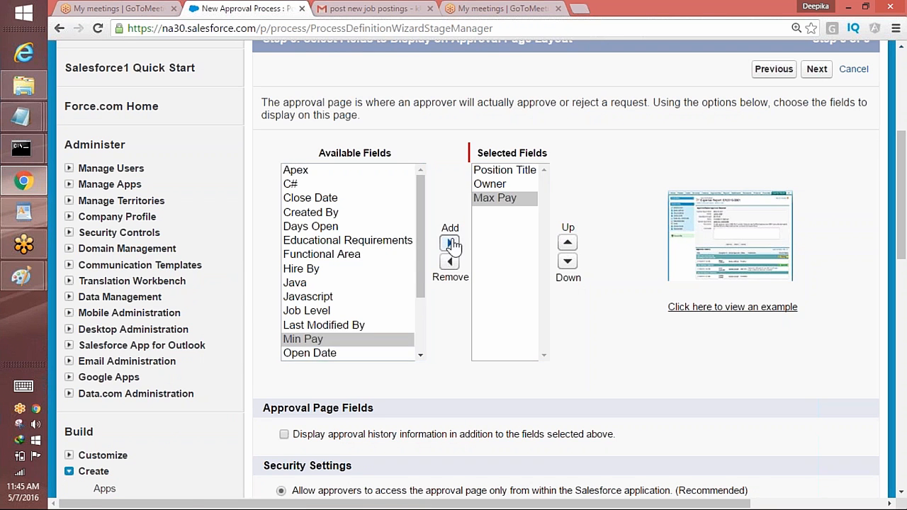
pyautogui.click(449, 243)
pyautogui.click(350, 255)
pyautogui.click(449, 243)
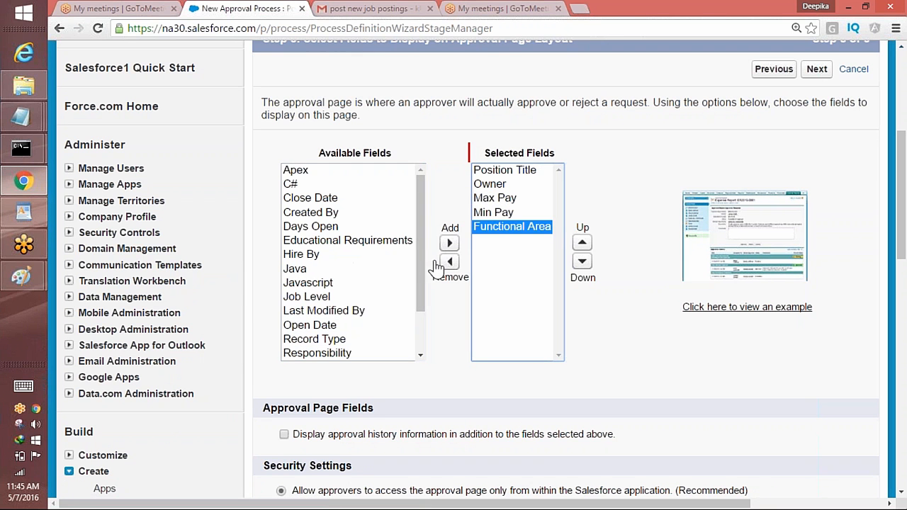
pyautogui.scroll(-2, 426, 293)
pyautogui.click(331, 312)
pyautogui.click(314, 326)
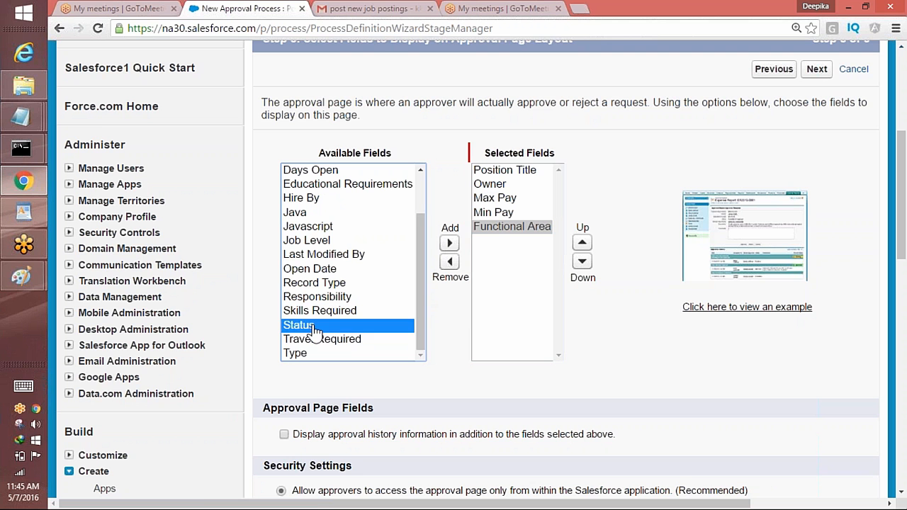
pyautogui.click(450, 243)
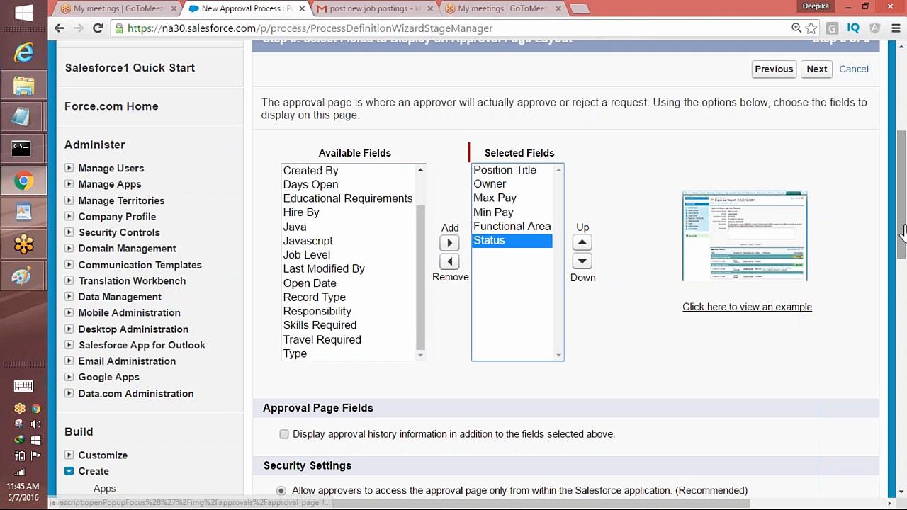
# Enable 'Display approval history information' on the approval page and continue.
pyautogui.moveTo(901, 228); pyautogui.dragTo(902, 256)
pyautogui.scroll(-3, 599, 158)
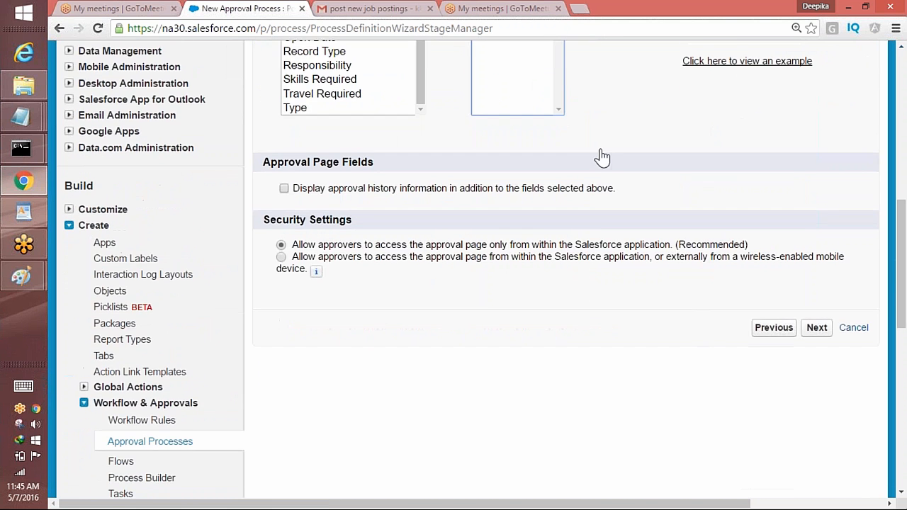
pyautogui.click(283, 188)
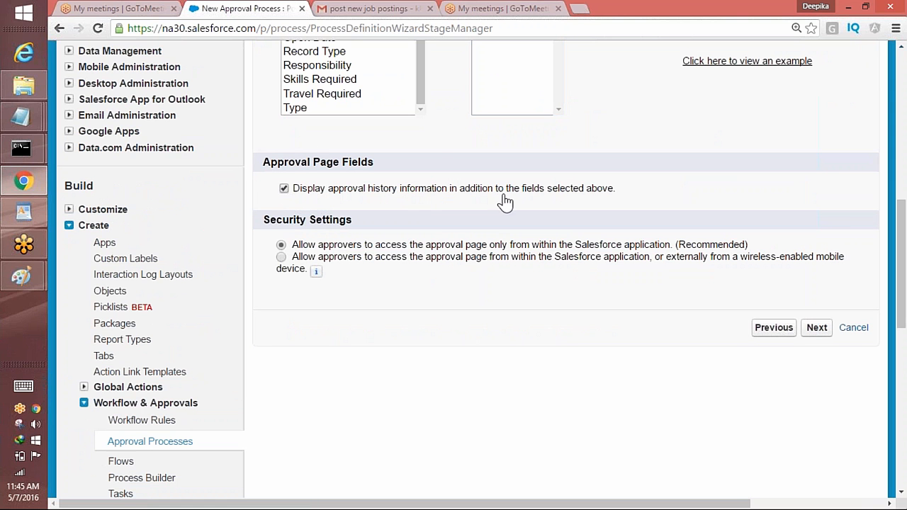
pyautogui.click(816, 328)
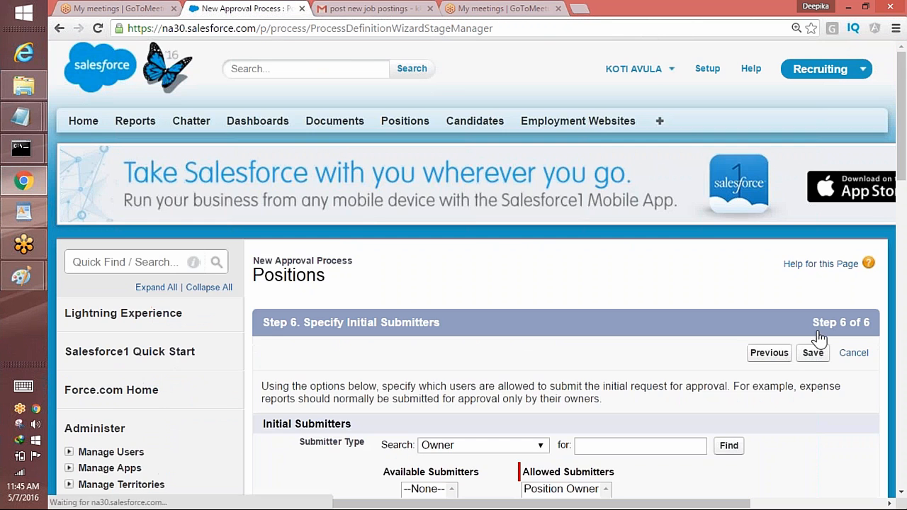
# Keep Position Owner as the allowed submitter and save the approval process.
pyautogui.moveTo(904, 170); pyautogui.dragTo(902, 235)
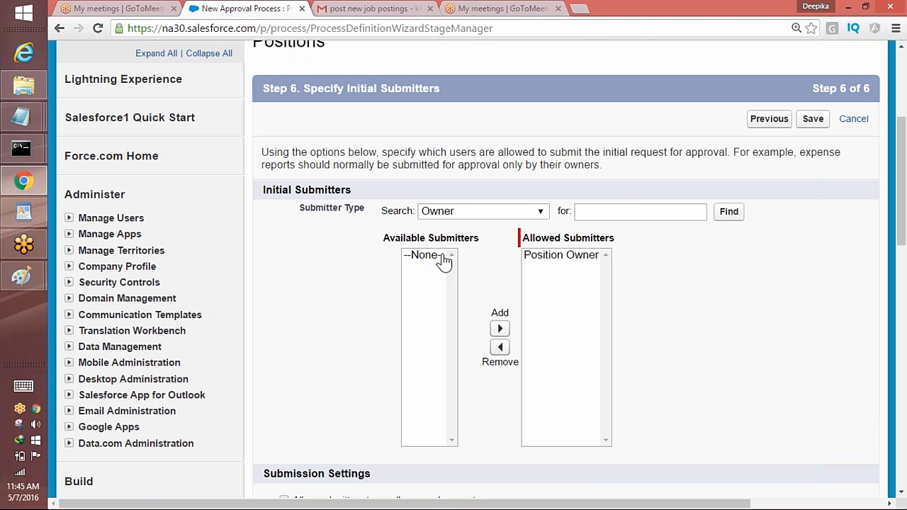
pyautogui.click(496, 212)
pyautogui.moveTo(903, 209); pyautogui.dragTo(898, 280)
pyautogui.click(807, 281)
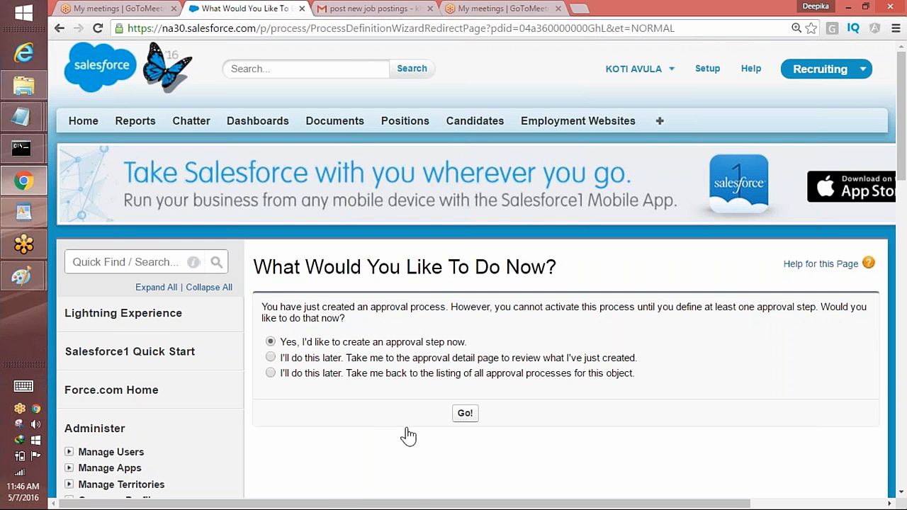
# Create a new approval step named after its first approver, with the unique name auto-filled.
pyautogui.click(465, 413)
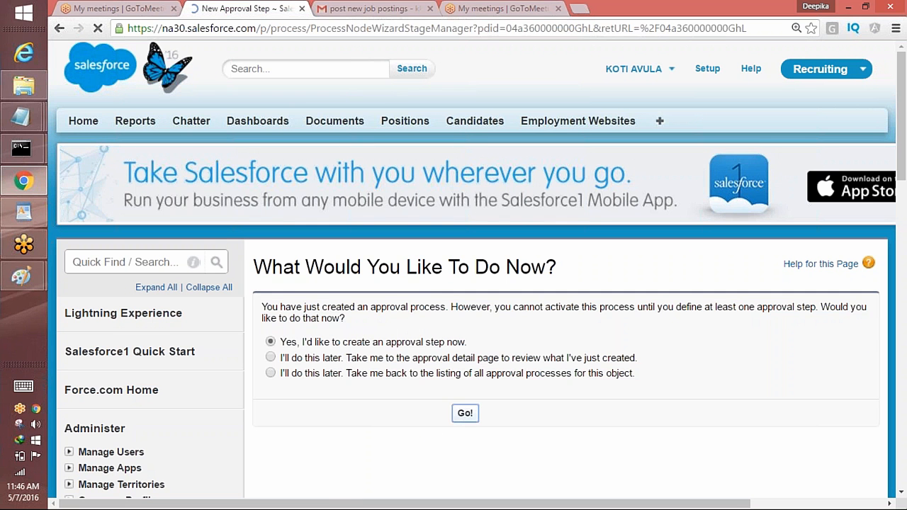
pyautogui.moveTo(903, 159); pyautogui.dragTo(901, 202)
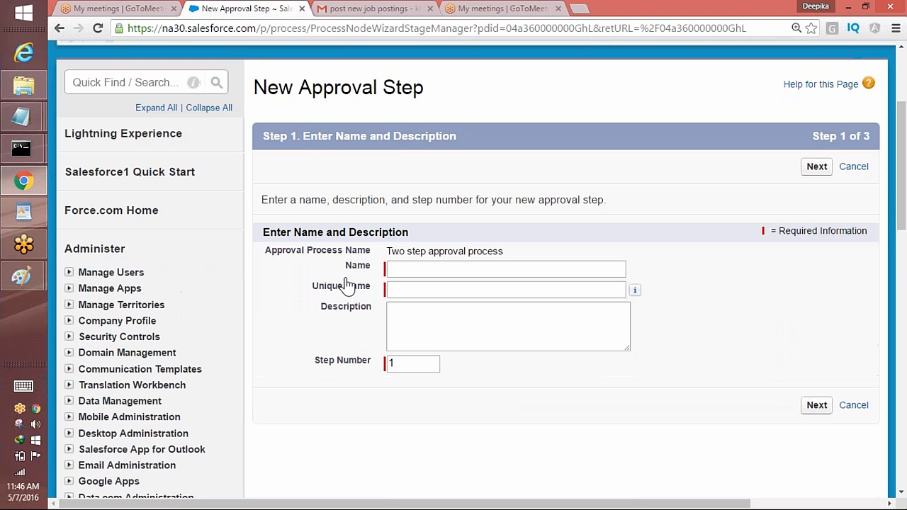
pyautogui.click(397, 270)
pyautogui.write('approval')
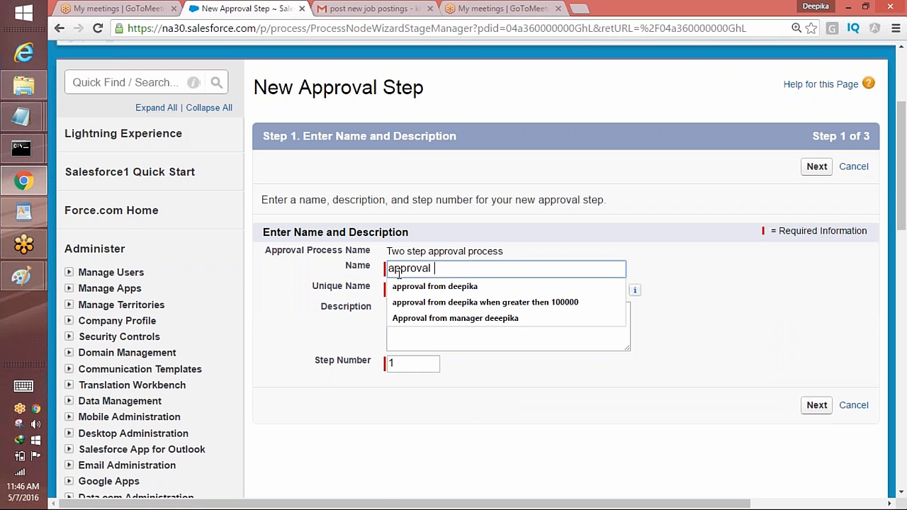
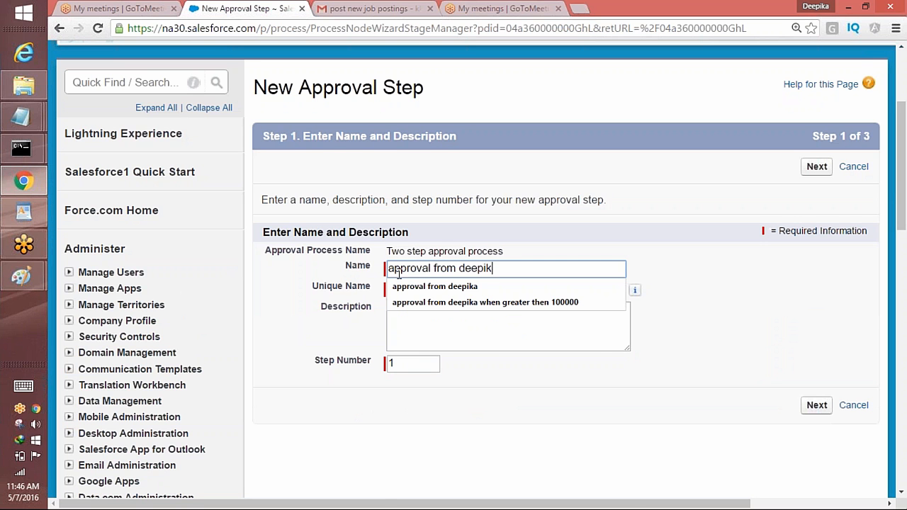
pyautogui.press('Tab')
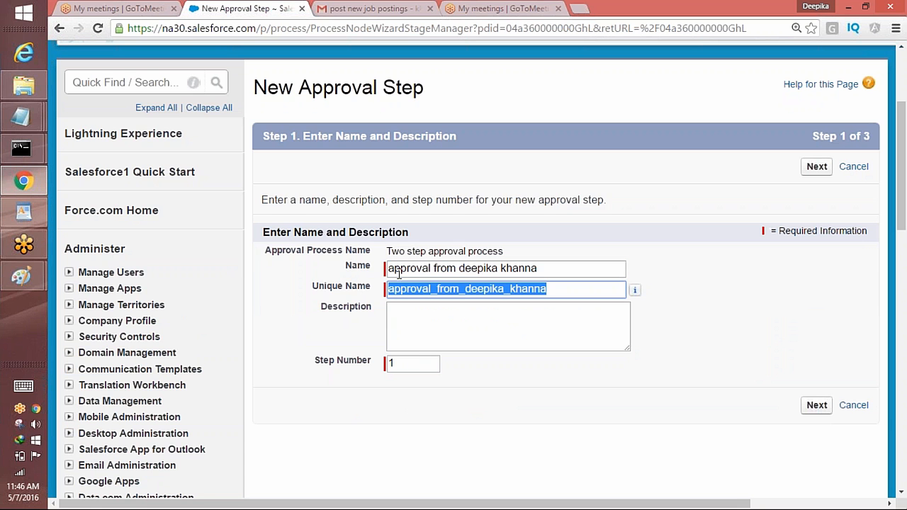
pyautogui.click(816, 404)
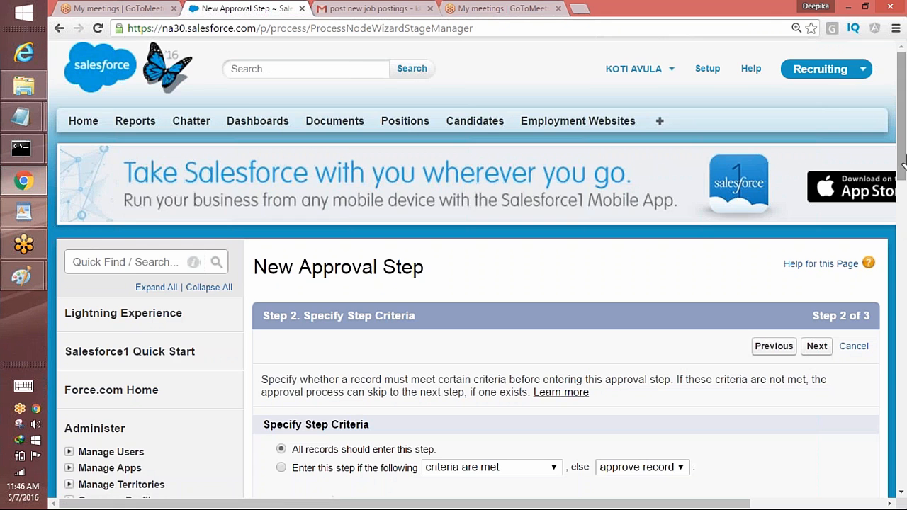
# Set the step criteria to Position: Max Pay greater than 120000.
pyautogui.moveTo(903, 160); pyautogui.dragTo(903, 224)
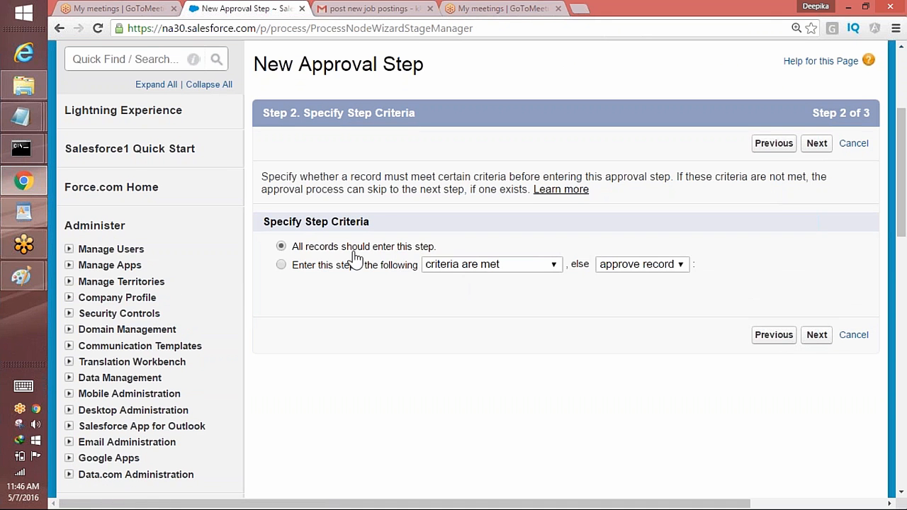
pyautogui.moveTo(451, 251); pyautogui.dragTo(296, 253)
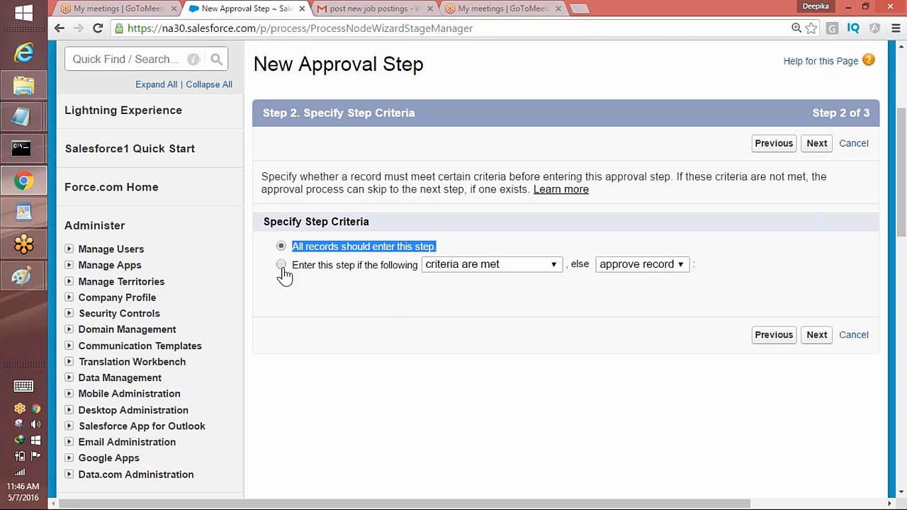
pyautogui.click(282, 266)
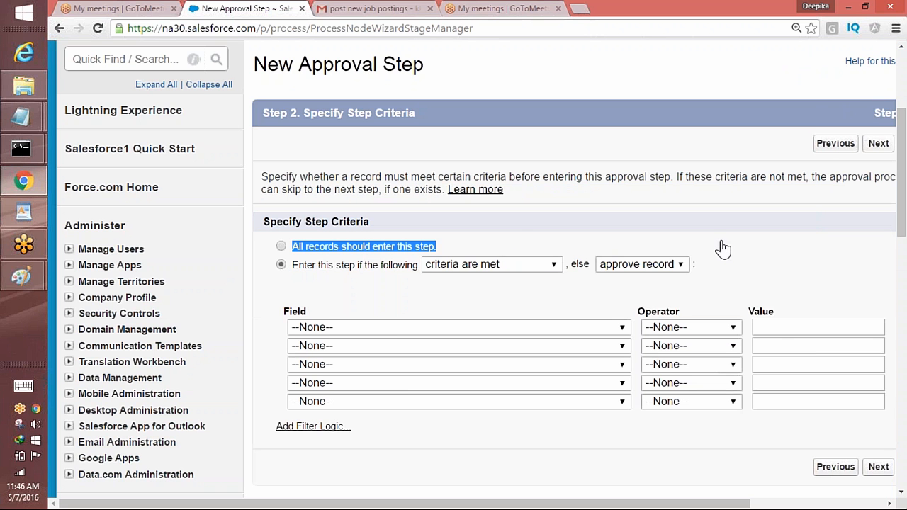
pyautogui.click(422, 330)
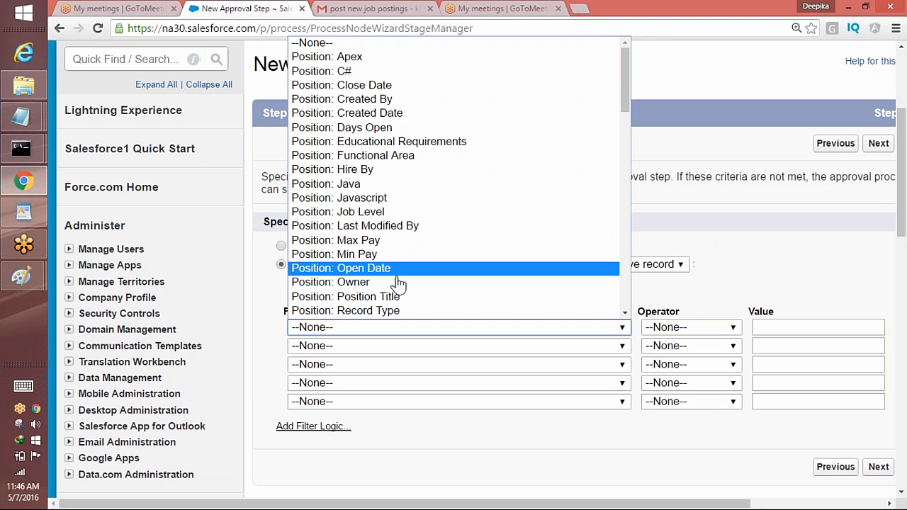
pyautogui.click(394, 239)
pyautogui.click(785, 327)
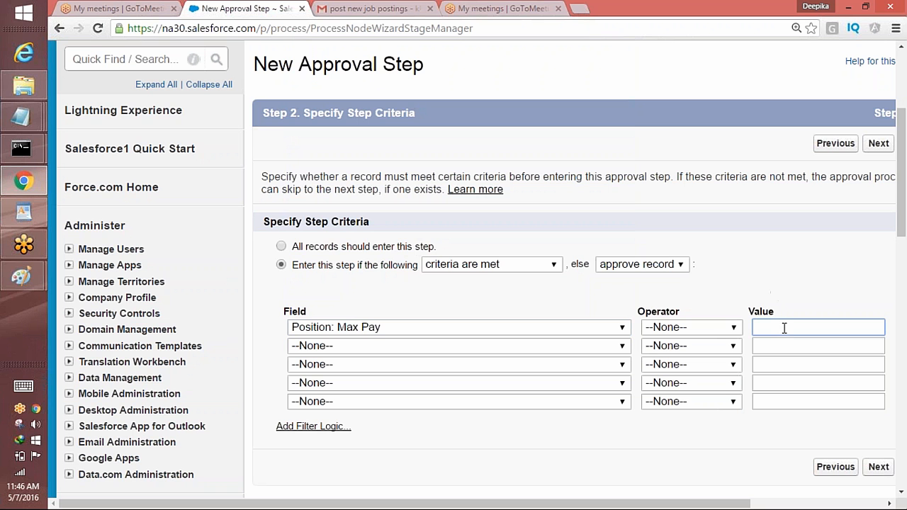
pyautogui.write('120000')
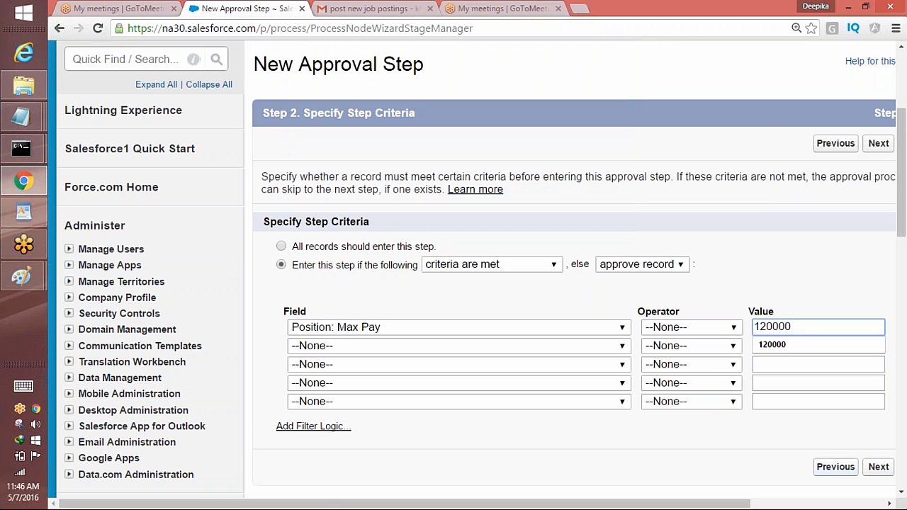
pyautogui.click(879, 468)
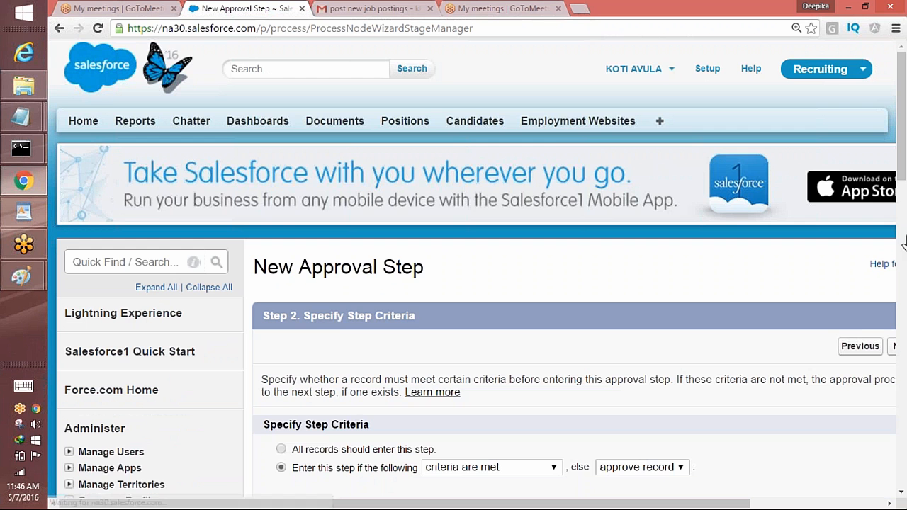
pyautogui.scroll(-1, 902, 102)
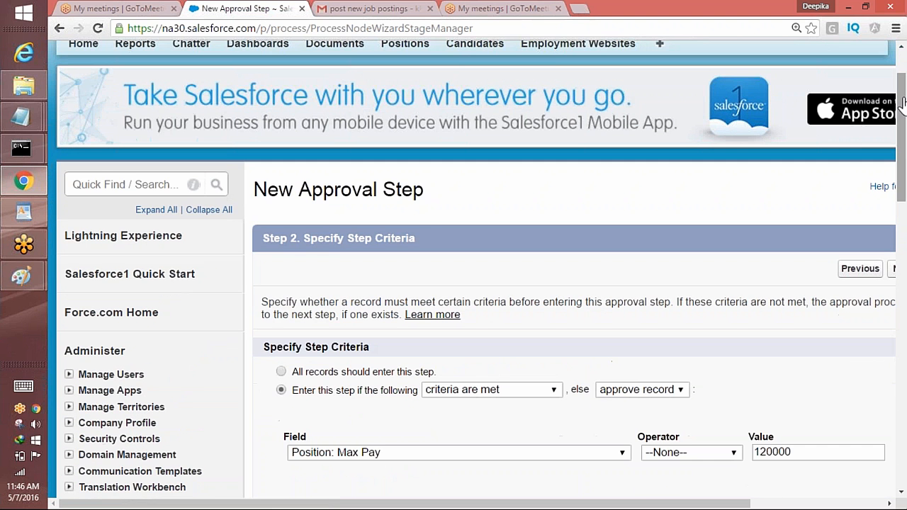
pyautogui.moveTo(902, 103); pyautogui.dragTo(900, 163)
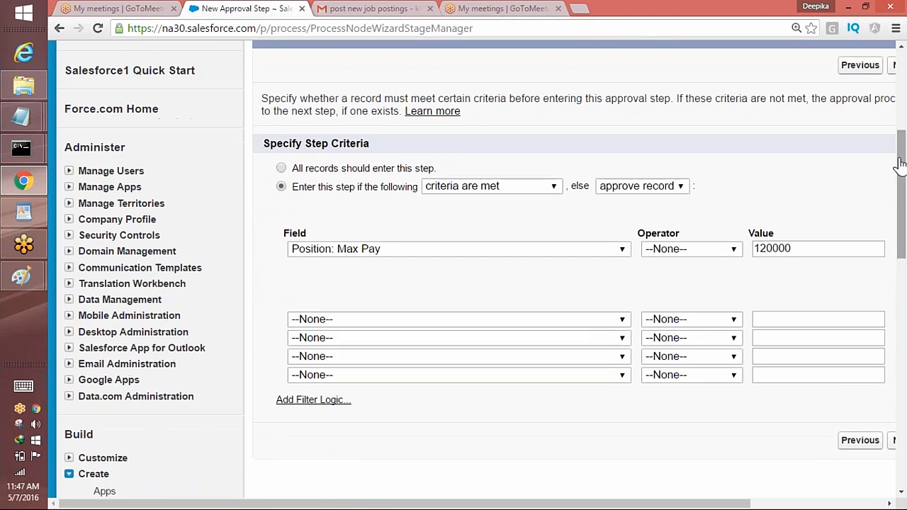
pyautogui.click(685, 250)
pyautogui.click(669, 324)
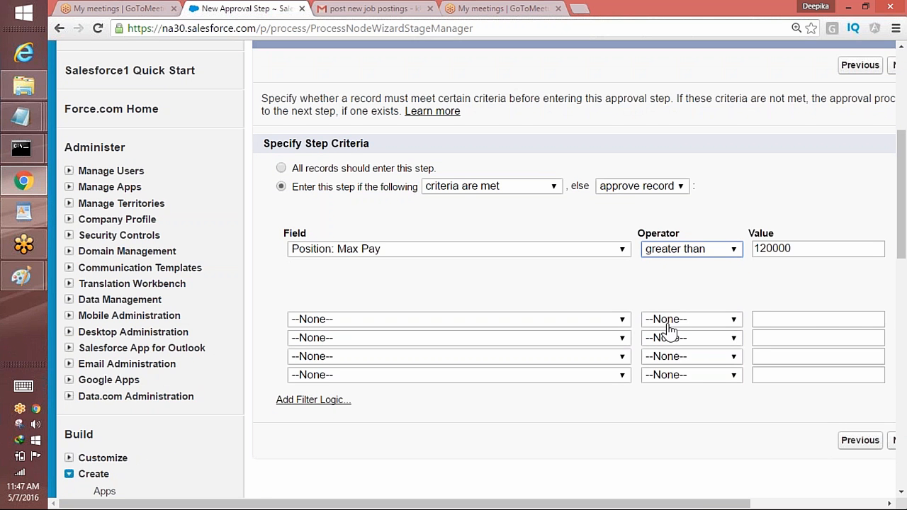
pyautogui.moveTo(734, 505); pyautogui.dragTo(845, 504)
pyautogui.click(787, 440)
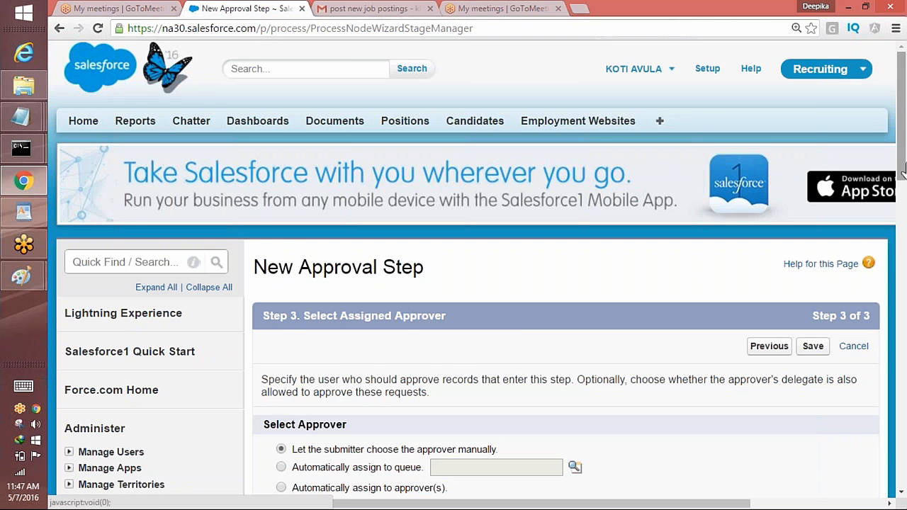
# Auto-assign the step to the chosen user as approver and save it.
pyautogui.moveTo(903, 170); pyautogui.dragTo(904, 230)
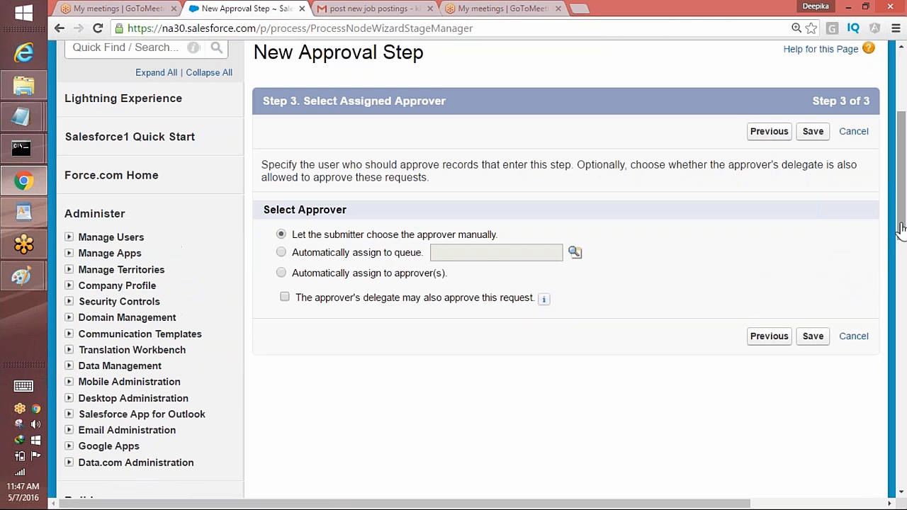
pyautogui.click(281, 273)
pyautogui.click(454, 298)
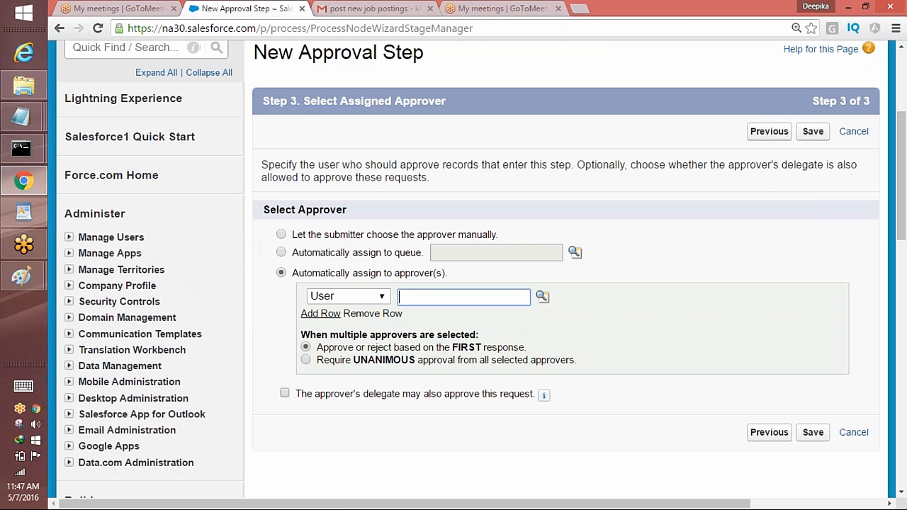
pyautogui.write('dee')
pyautogui.click(448, 313)
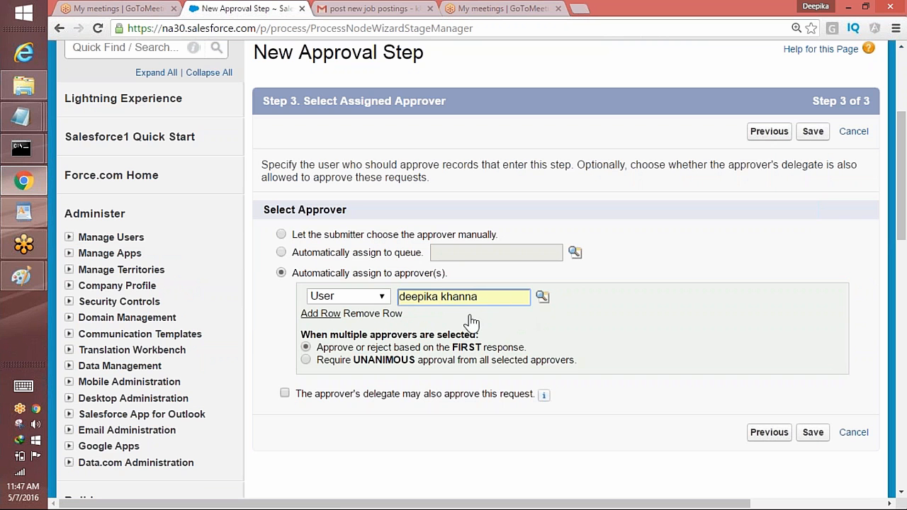
pyautogui.click(812, 432)
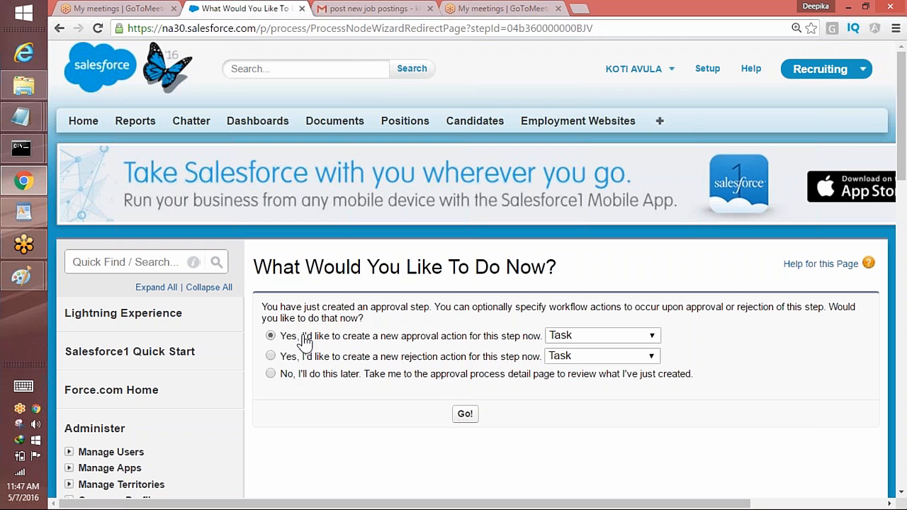
# Choose 'No, I'll do this later' for step actions and go to the process details.
pyautogui.click(583, 338)
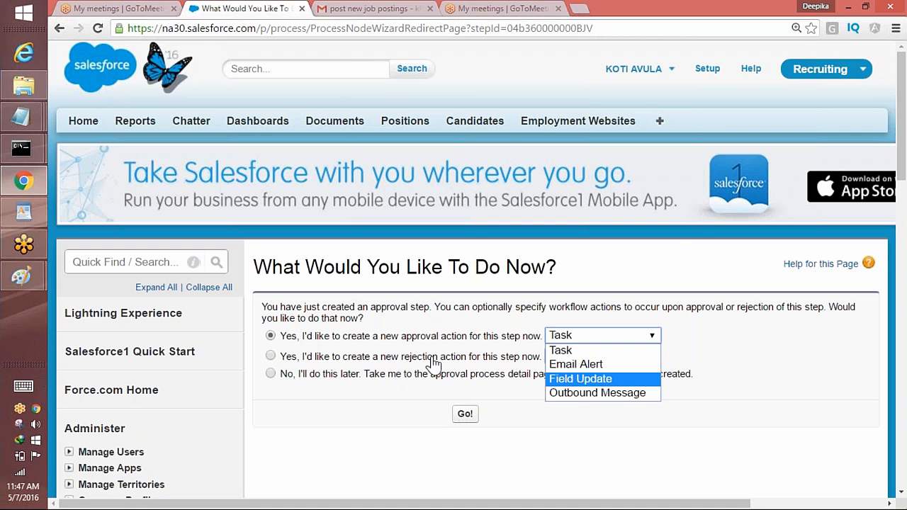
pyautogui.click(481, 357)
pyautogui.moveTo(481, 357); pyautogui.dragTo(267, 376)
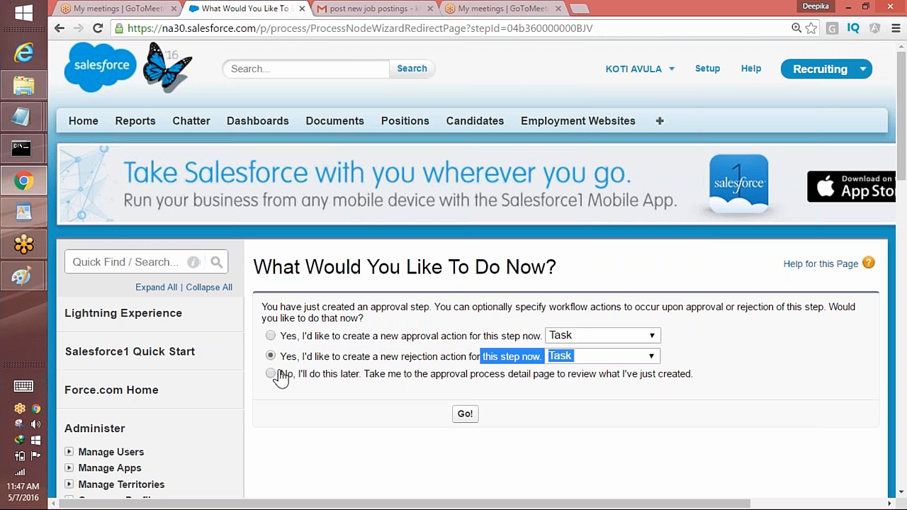
pyautogui.click(272, 375)
pyautogui.click(465, 414)
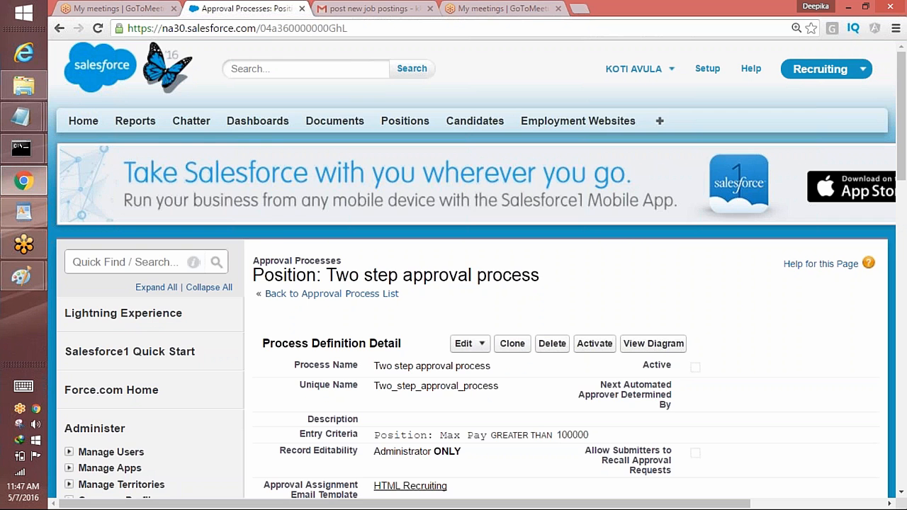
# Review step 1's approver, its Max Pay > 120000 criteria and its else-Approve outcome.
pyautogui.scroll(-5, 895, 260)
pyautogui.scroll(-2, 896, 261)
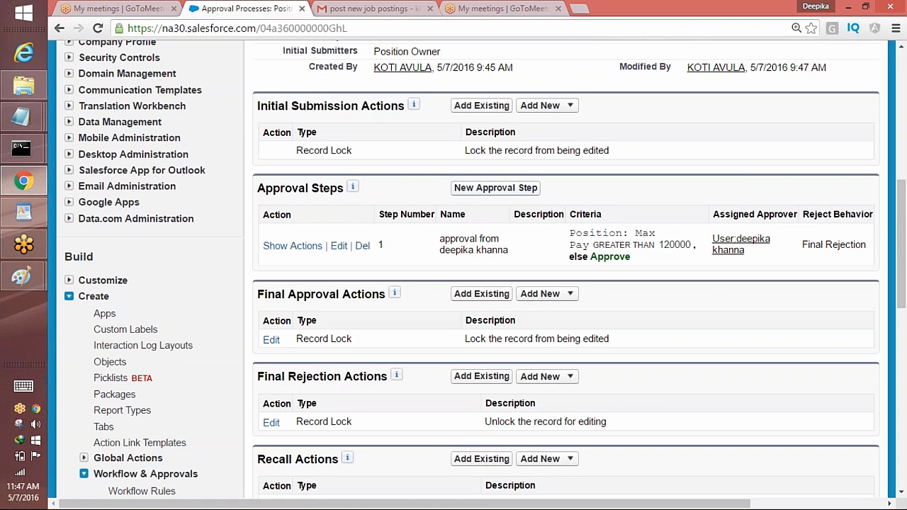
pyautogui.moveTo(440, 247); pyautogui.dragTo(517, 255)
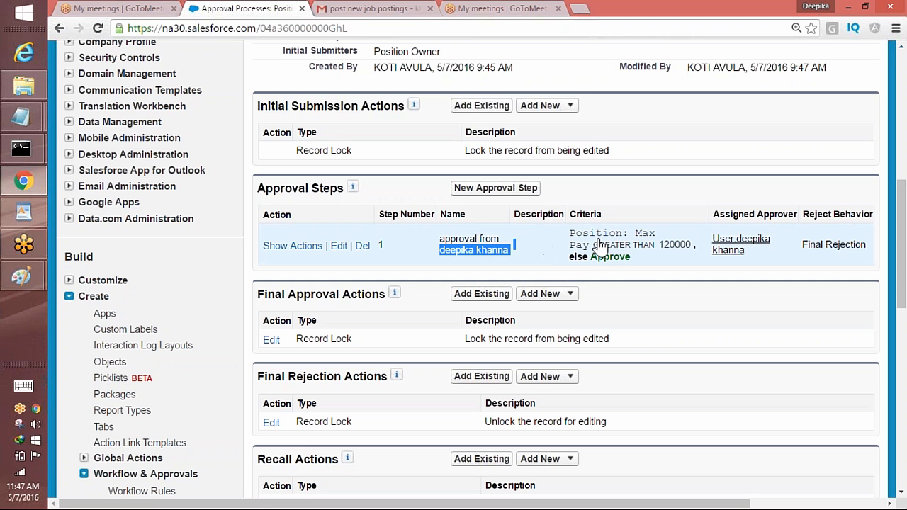
pyautogui.moveTo(664, 244); pyautogui.dragTo(696, 245)
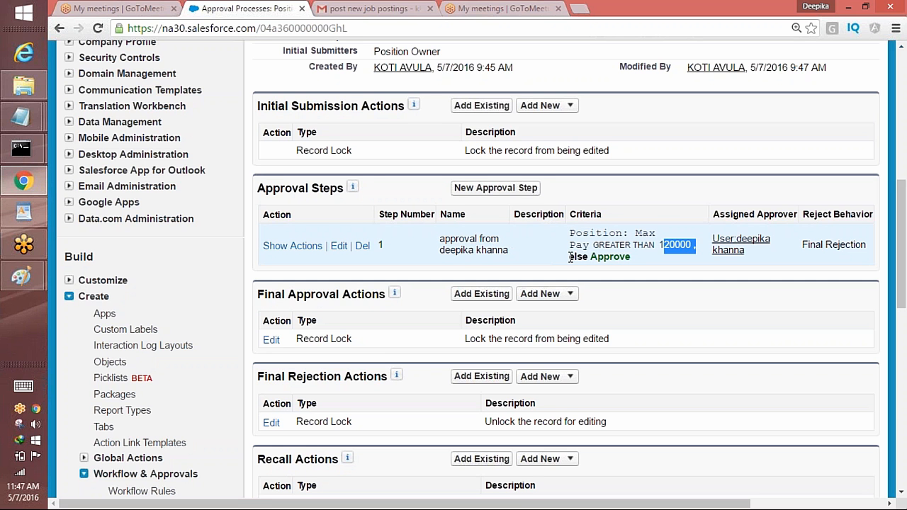
pyautogui.moveTo(571, 258); pyautogui.dragTo(631, 258)
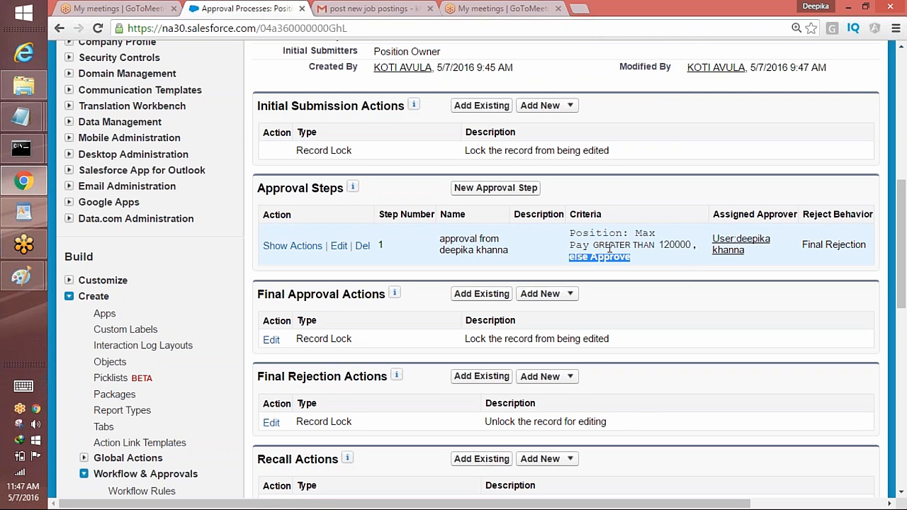
pyautogui.scroll(7, 900, 278)
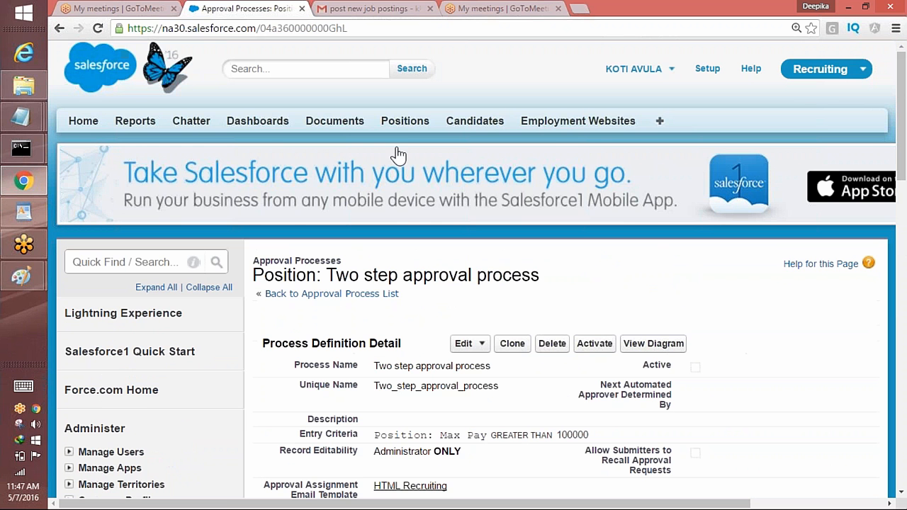
# Search Setup for 'user' and open the Users list.
pyautogui.click(133, 263)
pyautogui.write('user')
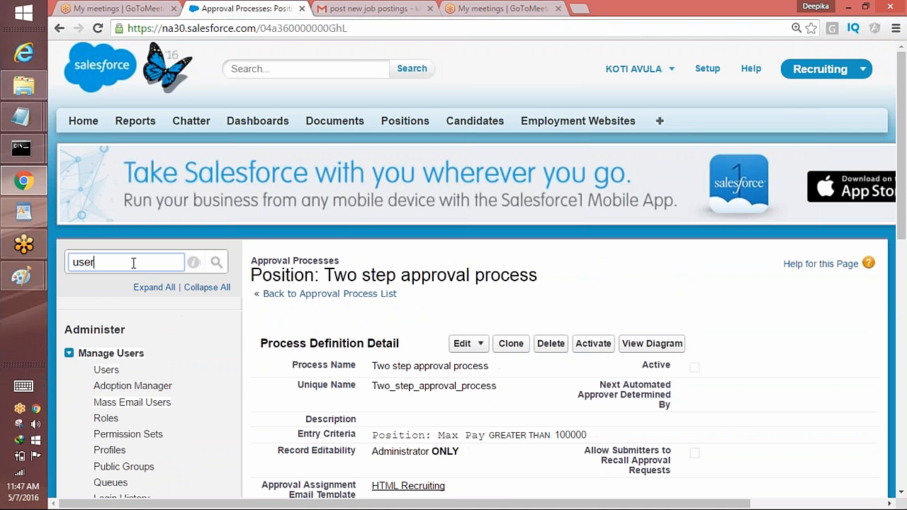
pyautogui.moveTo(95, 263); pyautogui.dragTo(24, 276)
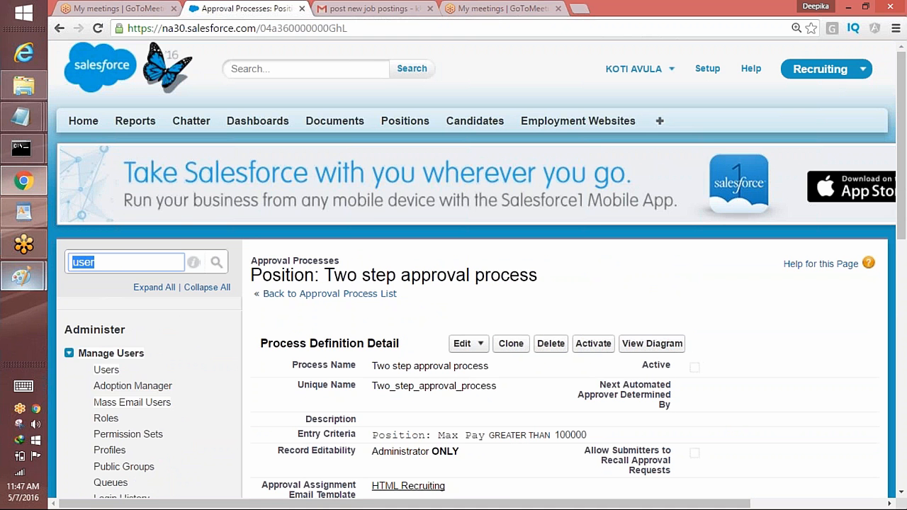
pyautogui.moveTo(23, 276)
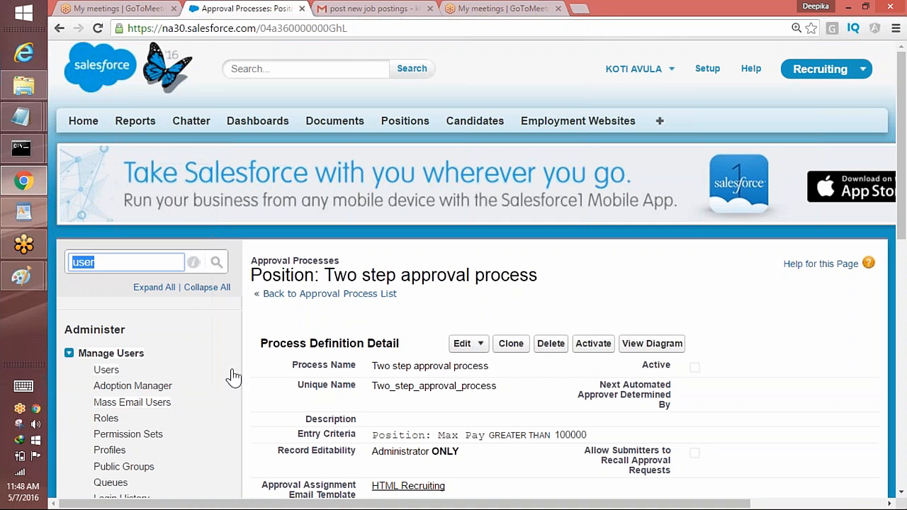
pyautogui.doubleClick(168, 263)
pyautogui.write('user')
pyautogui.click(107, 370)
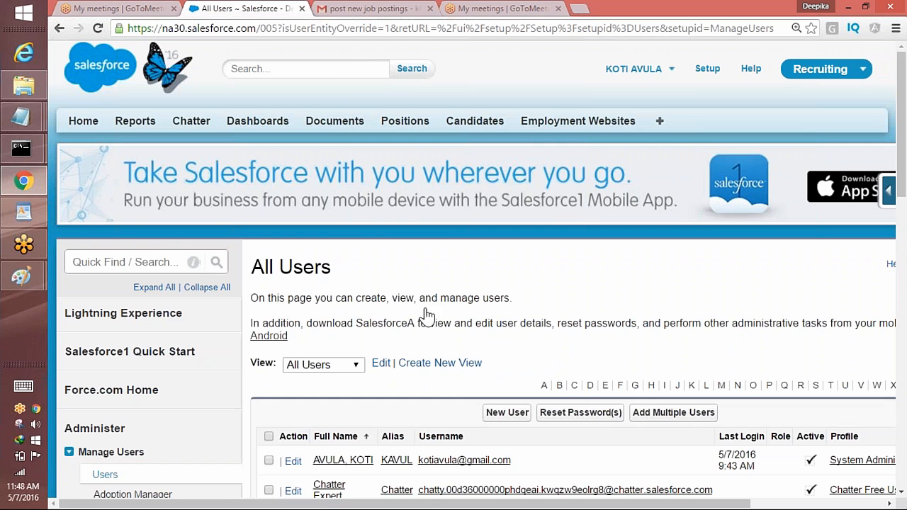
# Start a new user and enter the user's first and last name.
pyautogui.click(507, 412)
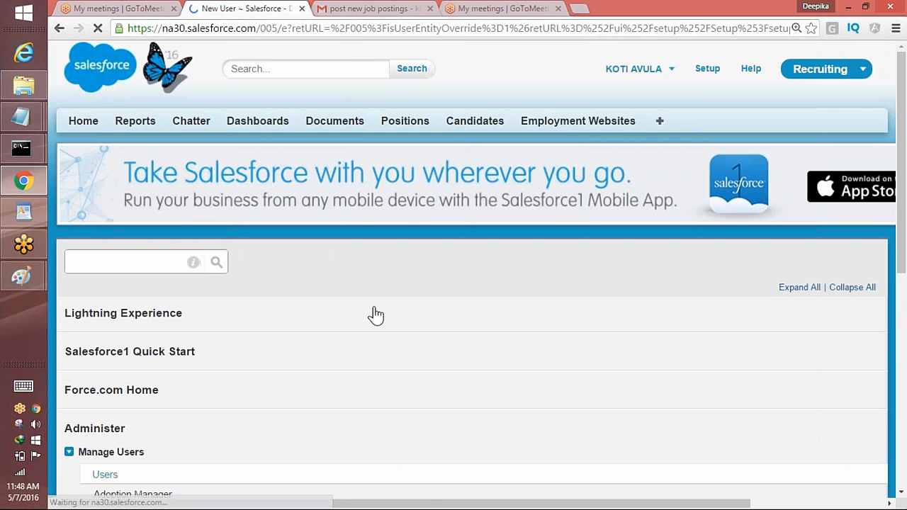
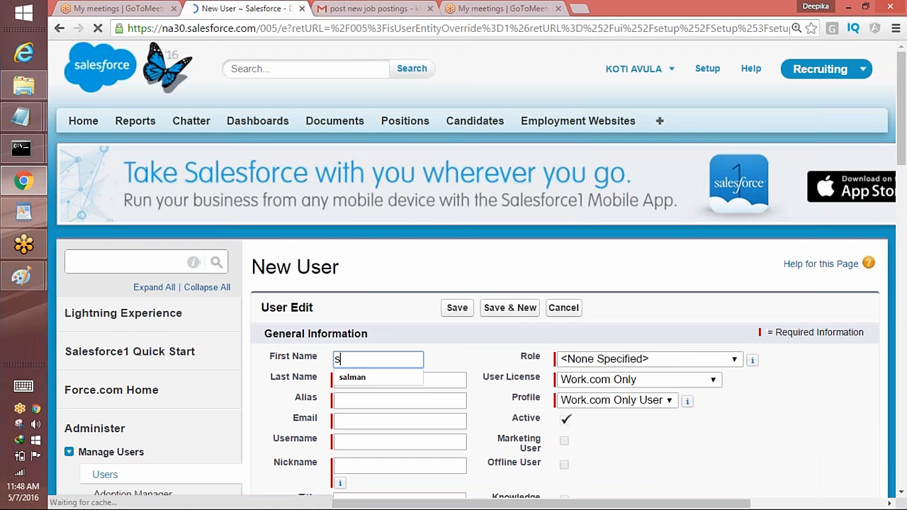
pyautogui.press('Tab')
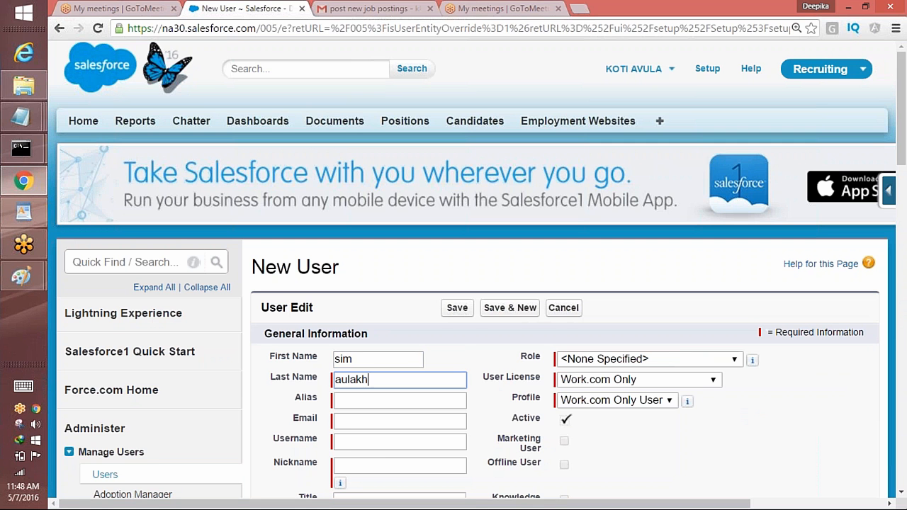
pyautogui.press('Tab')
# Paste the user's email address and replace the name part of the auto-filled username.
pyautogui.click(350, 421)
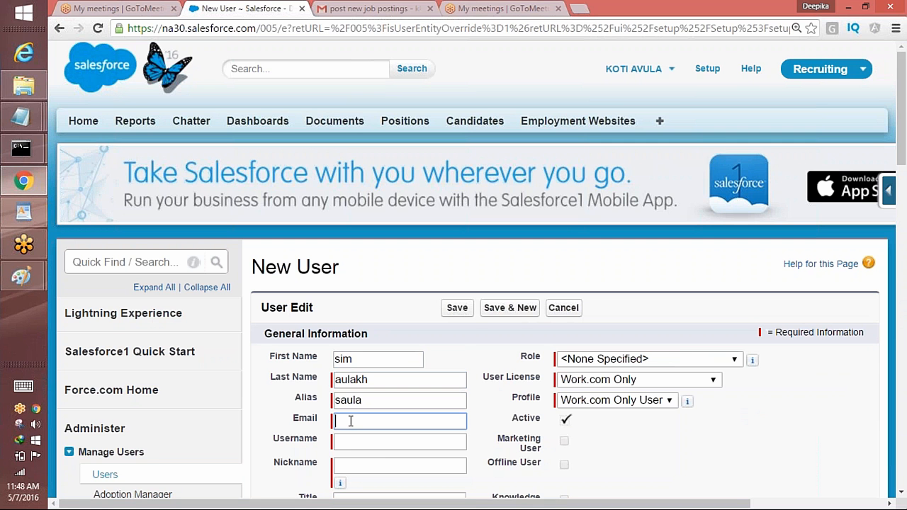
pyautogui.write('koti')
pyautogui.press('BackSpace')
pyautogui.press('BackSpace')
pyautogui.press('BackSpace')
pyautogui.press('BackSpace')
pyautogui.click(527, 5)
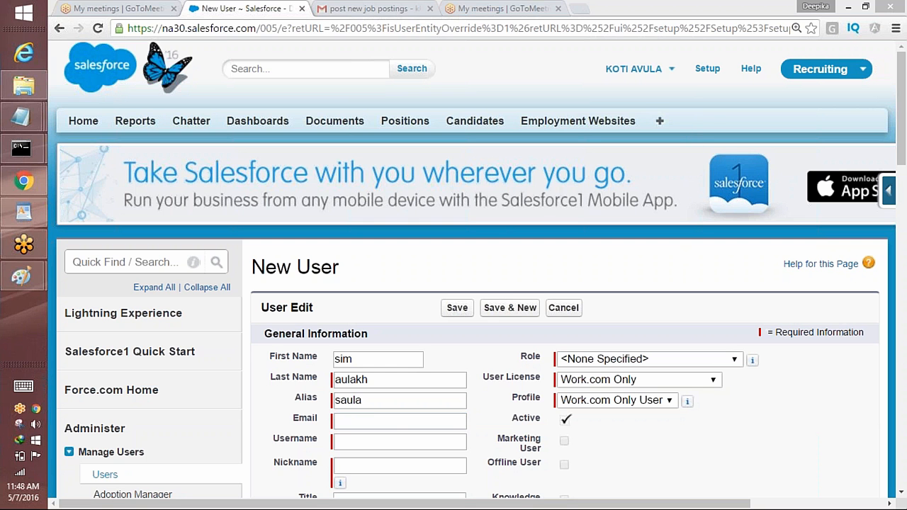
pyautogui.click(350, 423)
pyautogui.hotkey('ctrl', 'v')
pyautogui.press('Tab')
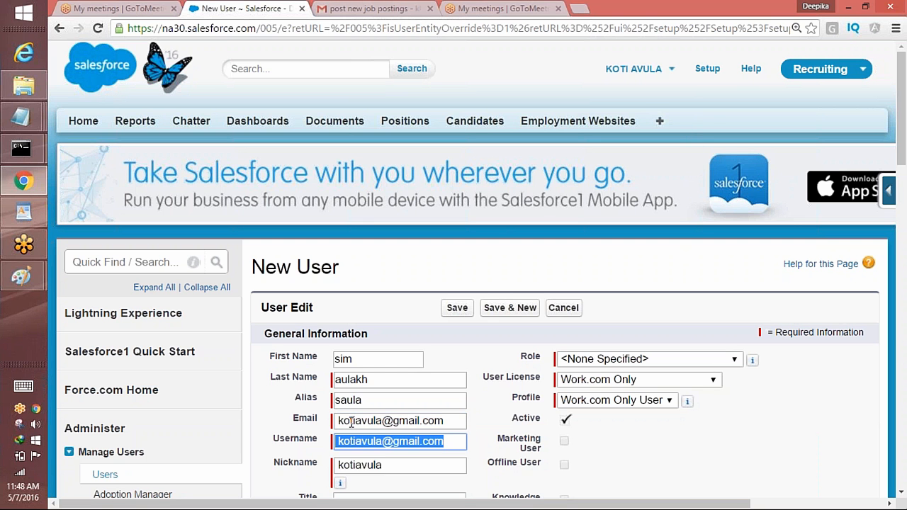
pyautogui.moveTo(388, 441); pyautogui.dragTo(320, 438)
pyautogui.click(382, 442)
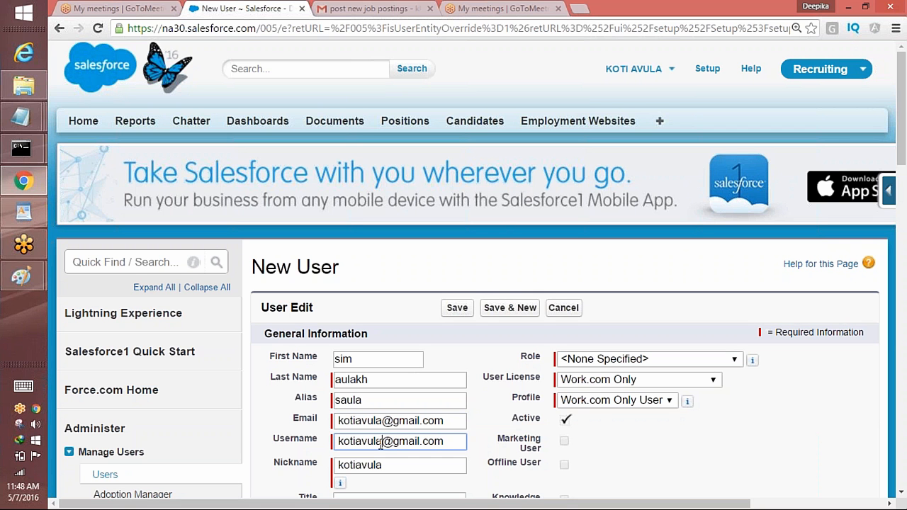
pyautogui.moveTo(382, 441); pyautogui.dragTo(337, 441)
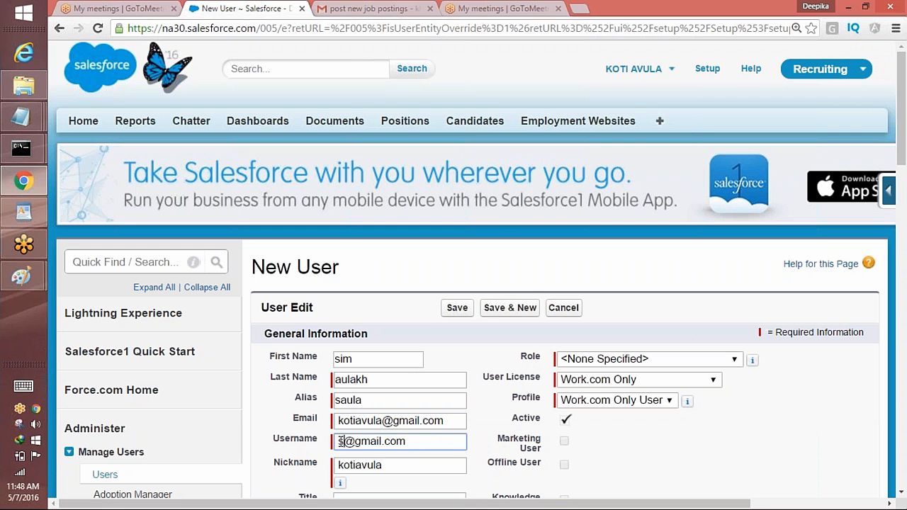
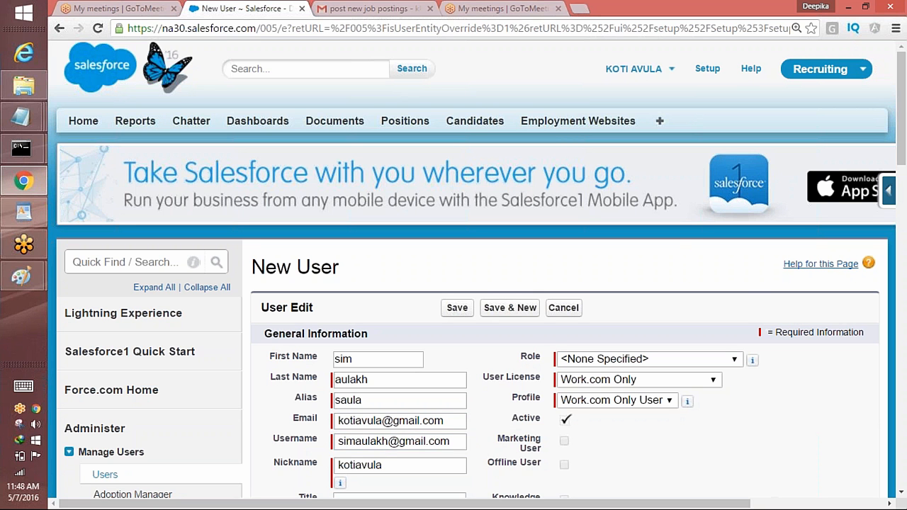
# Copy the new username's name part into the Nickname field.
pyautogui.scroll(-1, 900, 205)
pyautogui.scroll(-2, 899, 205)
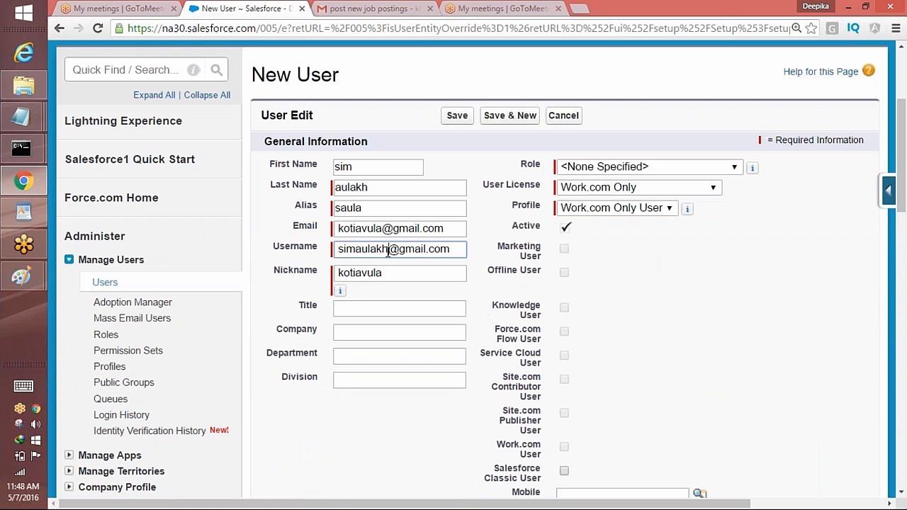
pyautogui.moveTo(389, 249); pyautogui.dragTo(296, 253)
pyautogui.hotkey('ctrl', 'c')
pyautogui.moveTo(386, 274); pyautogui.dragTo(334, 275)
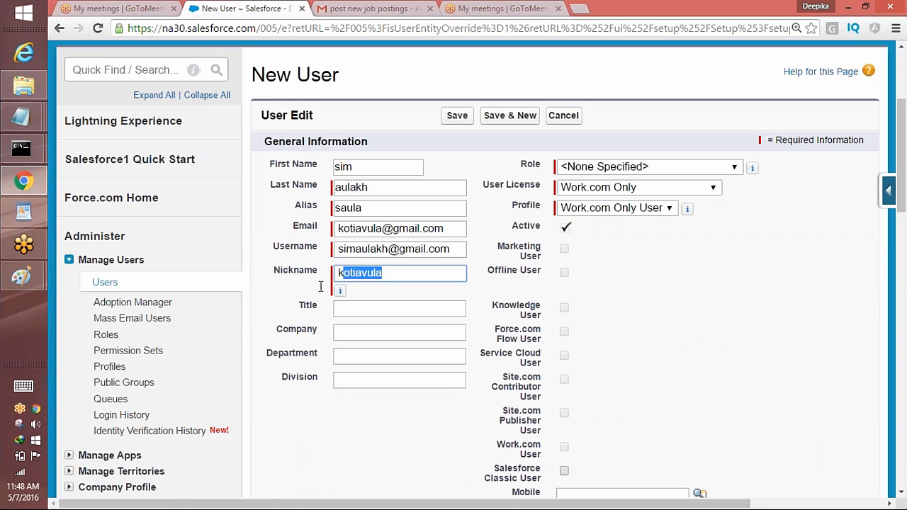
pyautogui.hotkey('ctrl', 'v')
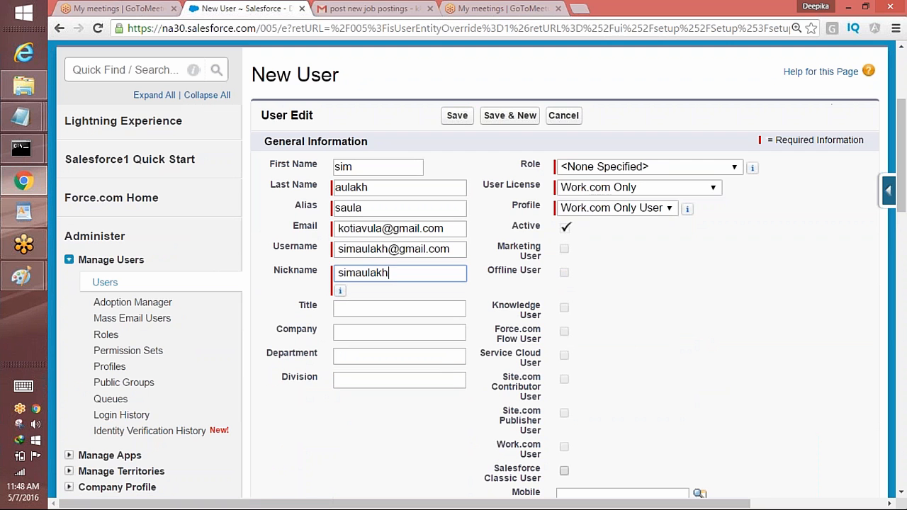
# Set licence Salesforce Platform with profile Standard Platform User and save the user.
pyautogui.click(675, 186)
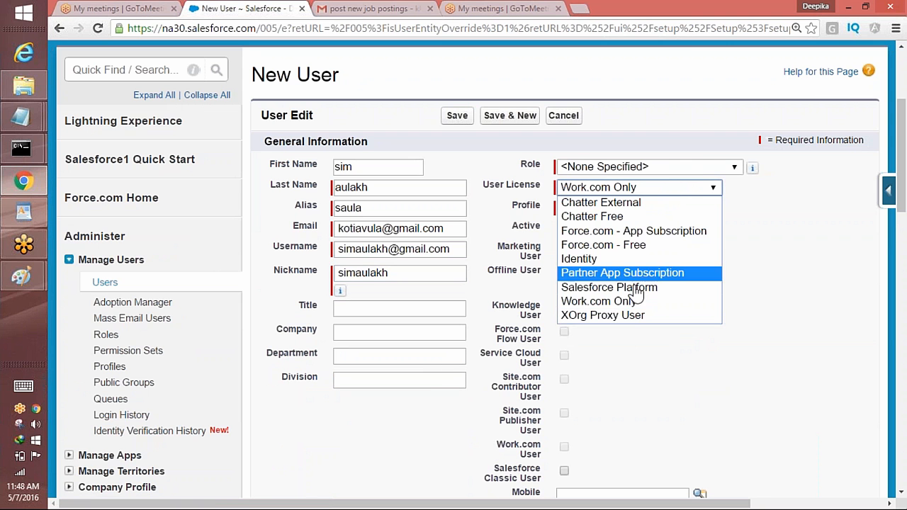
pyautogui.click(637, 288)
pyautogui.click(621, 215)
pyautogui.click(624, 222)
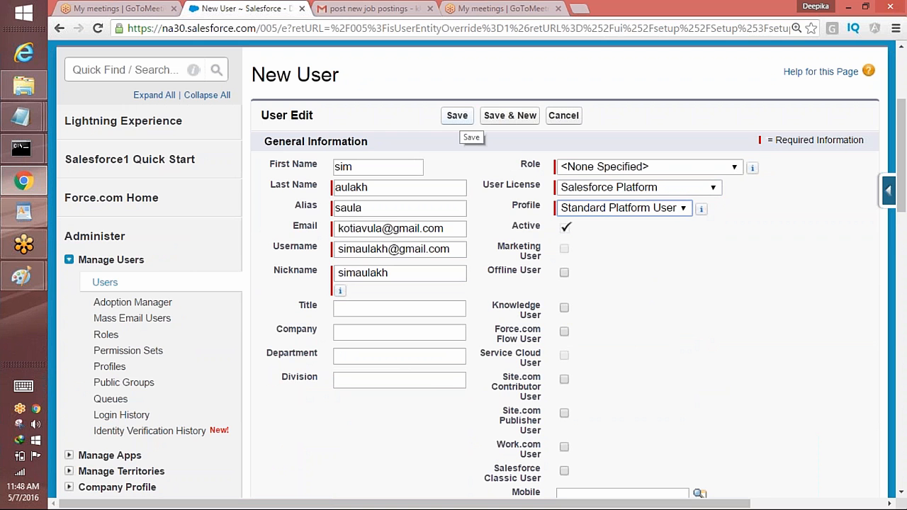
pyautogui.click(457, 115)
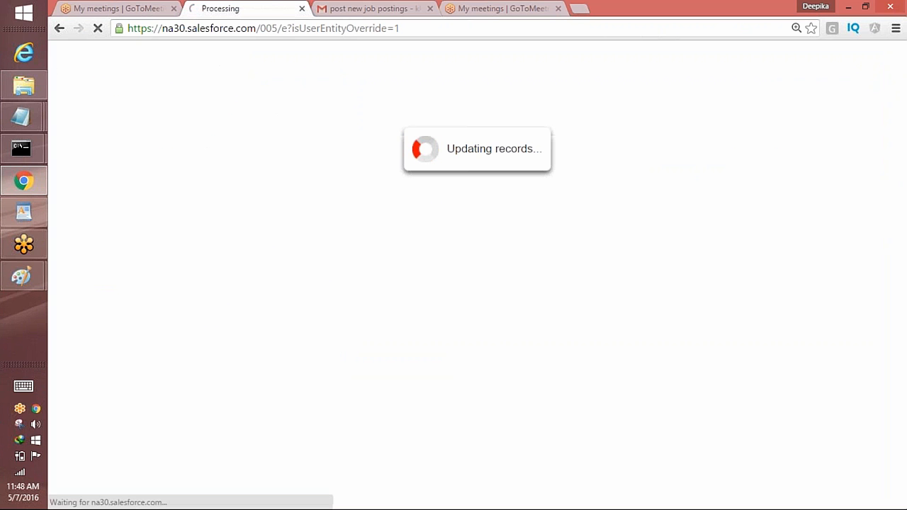
pyautogui.scroll(-20, 902, 103)
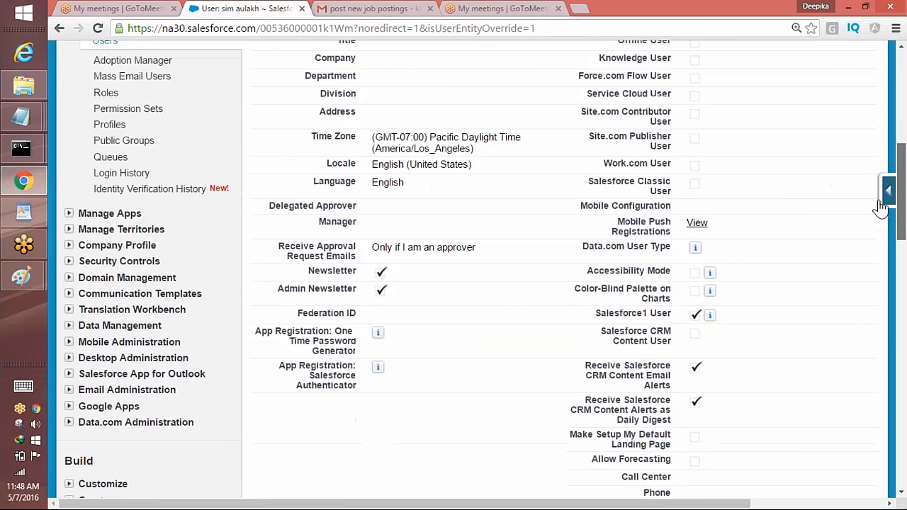
pyautogui.scroll(-3, 859, 401)
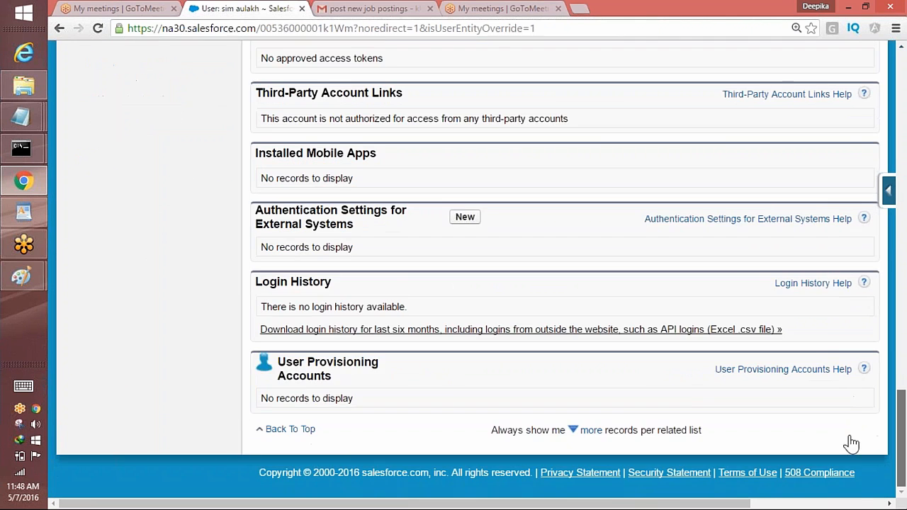
pyautogui.scroll(20, 848, 443)
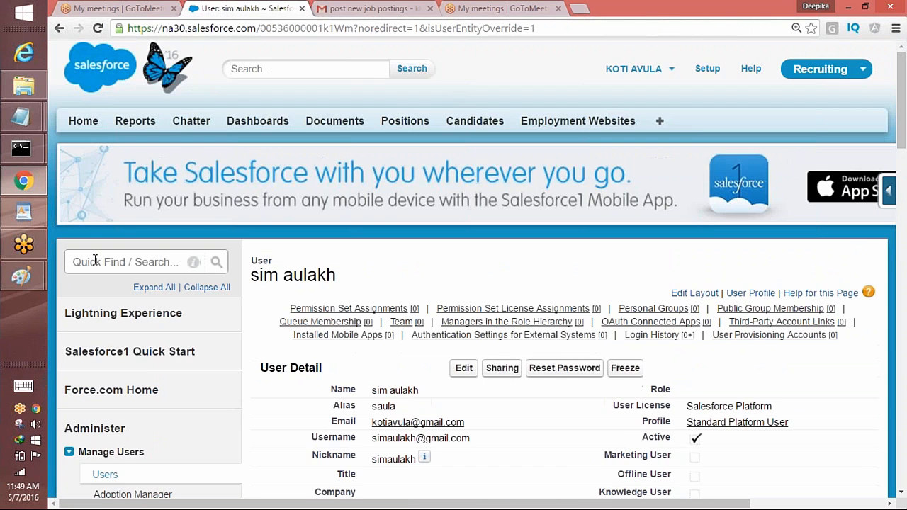
# Search Setup for 'profi' and open the Profiles list.
pyautogui.click(107, 261)
pyautogui.write('prog')
pyautogui.press('BackSpace')
pyautogui.write('fil')
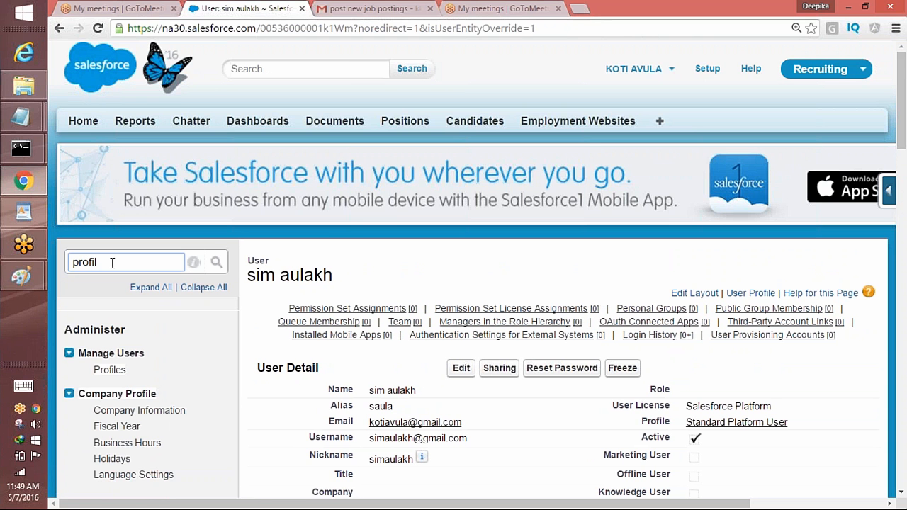
pyautogui.click(111, 372)
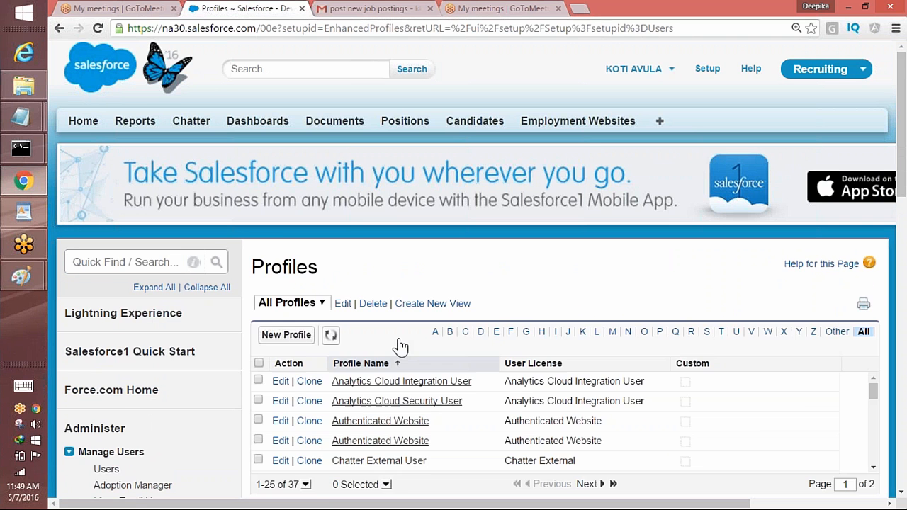
# Start a new profile cloned from Standard Platform User.
pyautogui.click(286, 335)
pyautogui.click(472, 366)
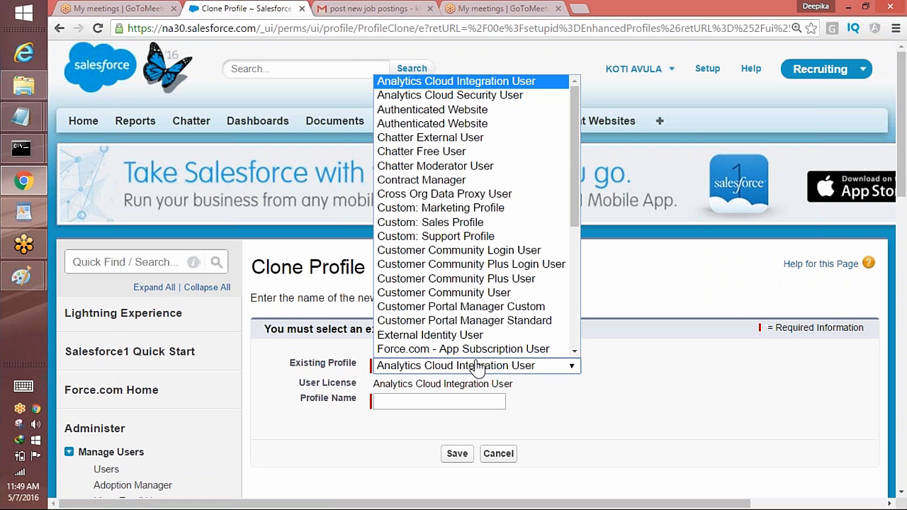
pyautogui.scroll(-4, 486, 322)
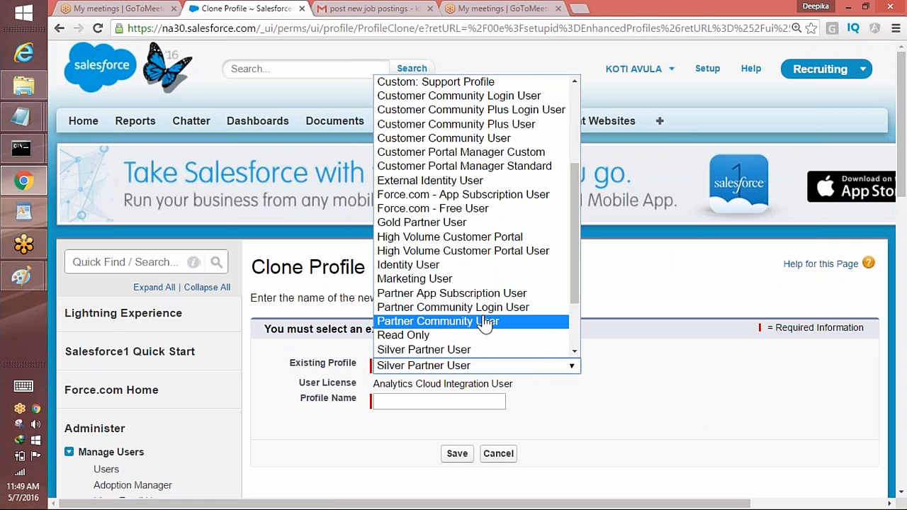
pyautogui.moveTo(573, 265); pyautogui.dragTo(577, 310)
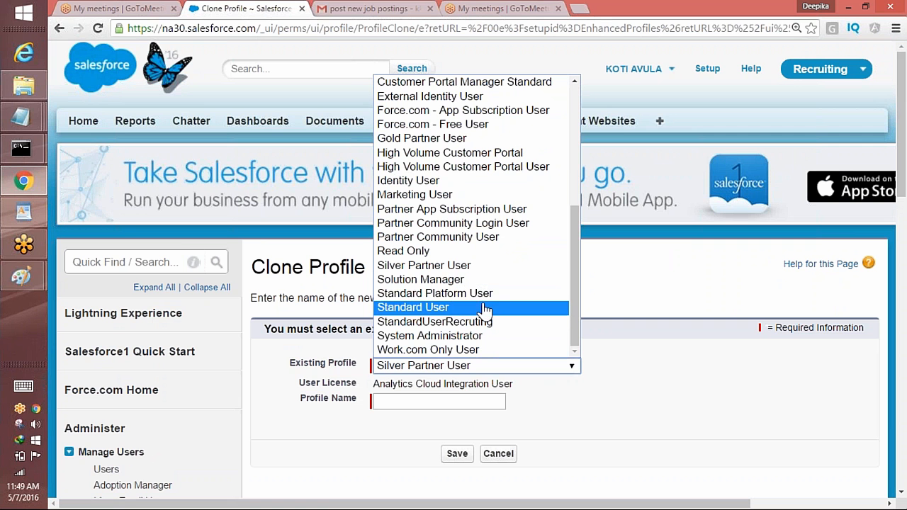
pyautogui.moveTo(575, 290); pyautogui.dragTo(569, 309)
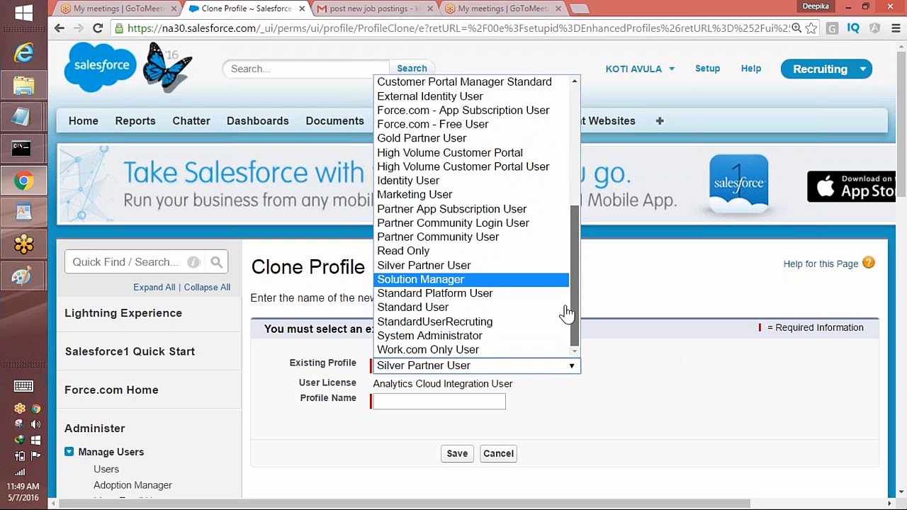
pyautogui.click(459, 294)
# Name it 'Standard Platform Recruiting', save, and open it for editing.
pyautogui.click(390, 401)
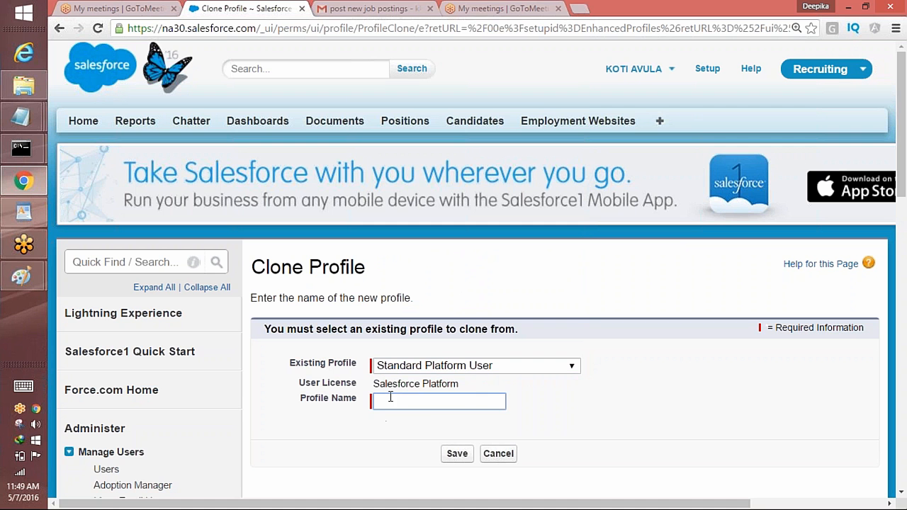
pyautogui.write('Standa')
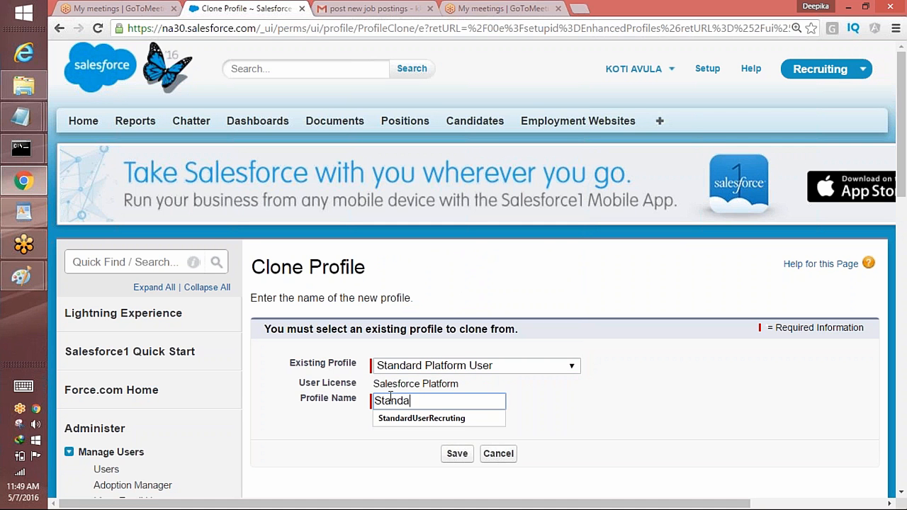
pyautogui.write('rd Platform Recr')
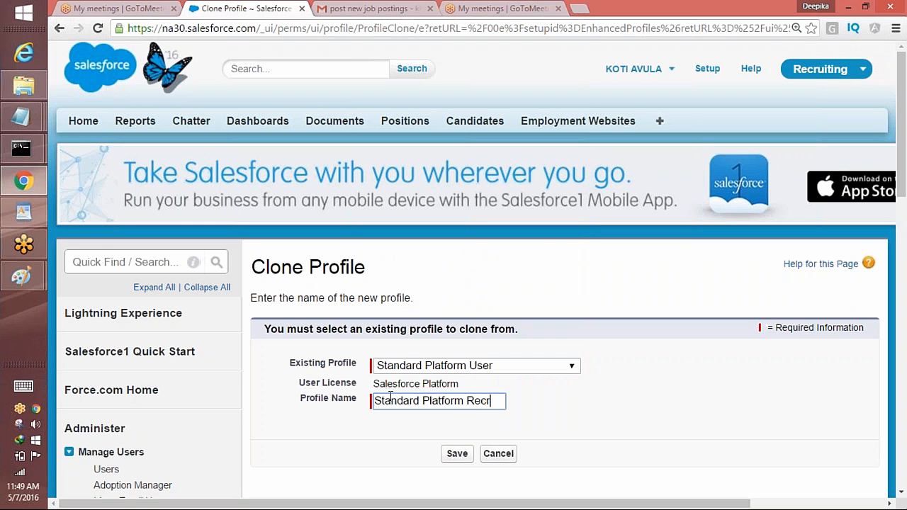
pyautogui.write('uitin')
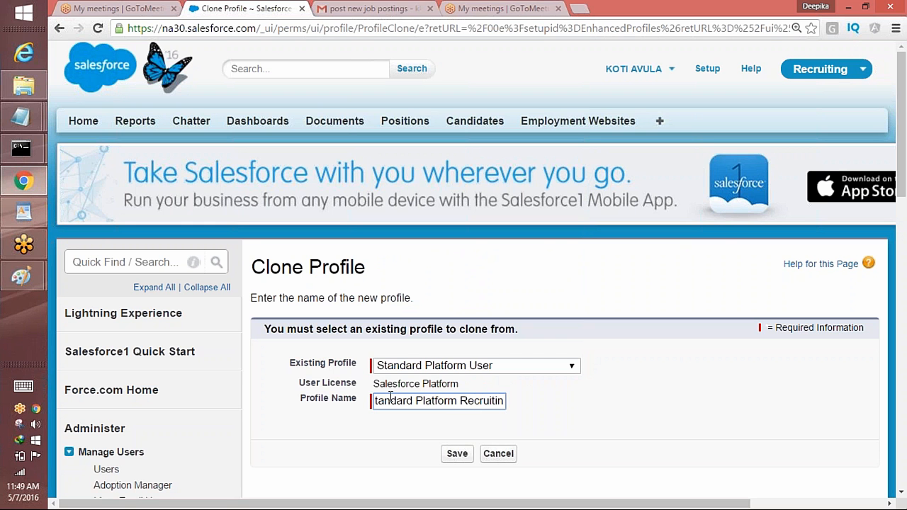
pyautogui.write('g')
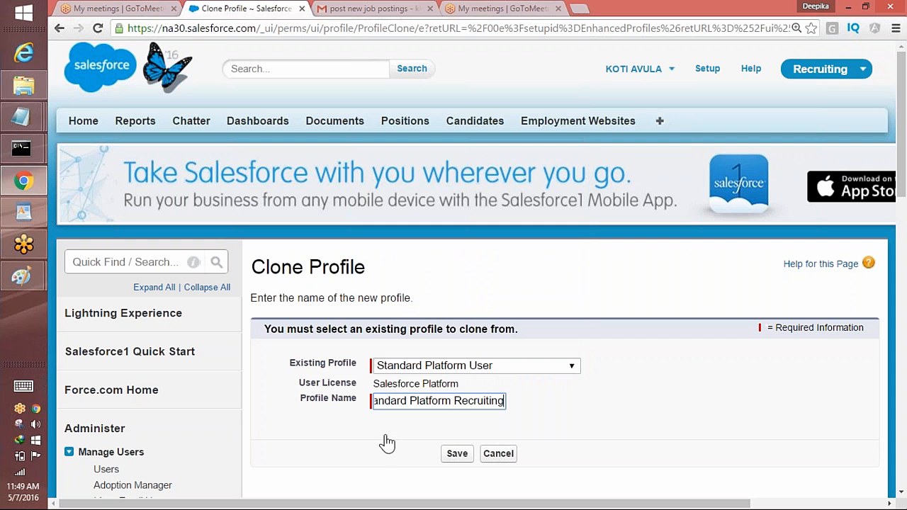
pyautogui.click(457, 456)
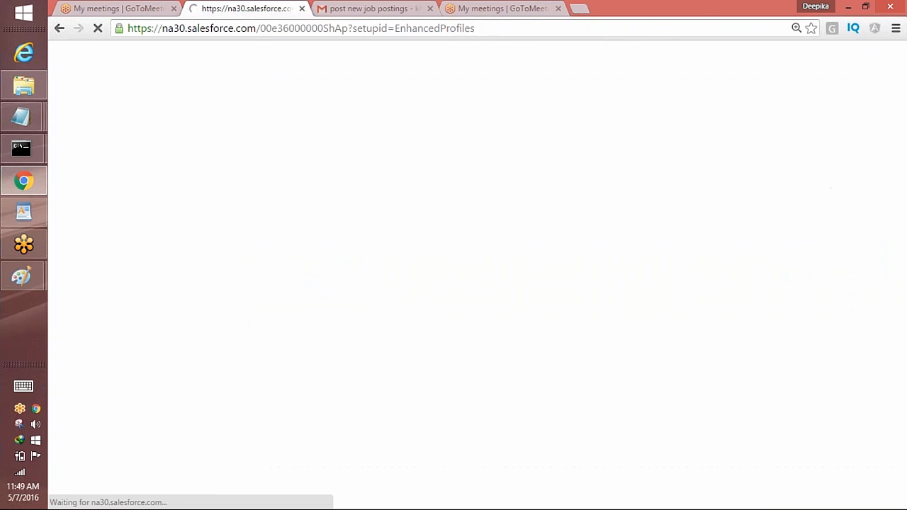
pyautogui.scroll(-5, 902, 67)
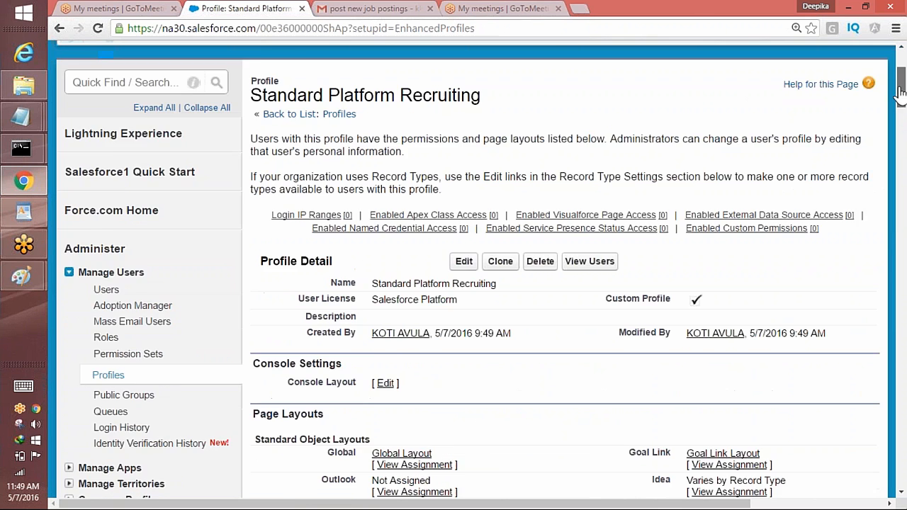
pyautogui.click(464, 52)
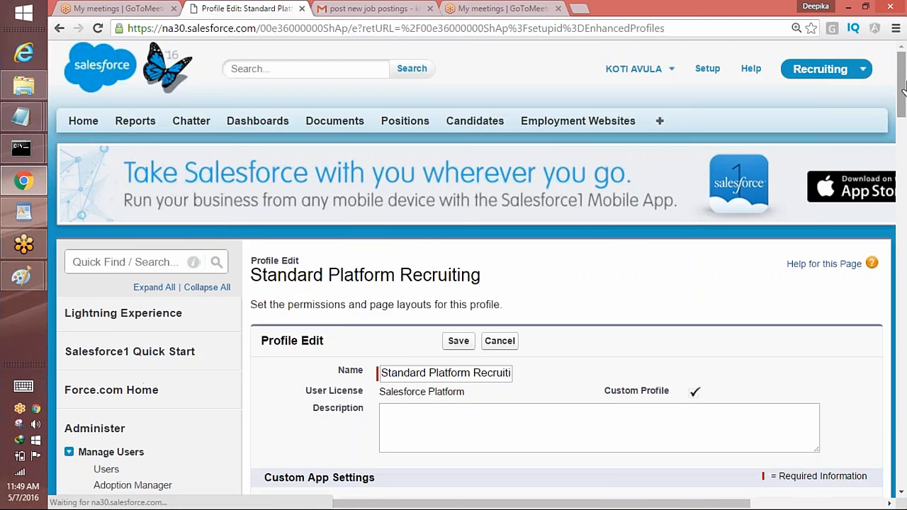
pyautogui.moveTo(899, 106); pyautogui.dragTo(758, 394)
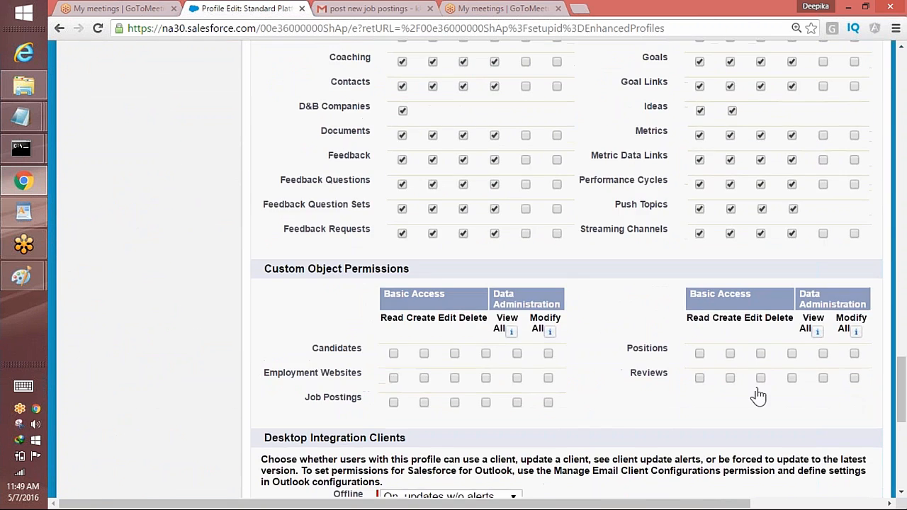
# Tick View All and Modify All for Candidates, Employment Websites, Job Postings, Positions and Reviews, then save.
pyautogui.click(548, 353)
pyautogui.click(516, 378)
pyautogui.click(548, 378)
pyautogui.click(516, 402)
pyautogui.click(548, 402)
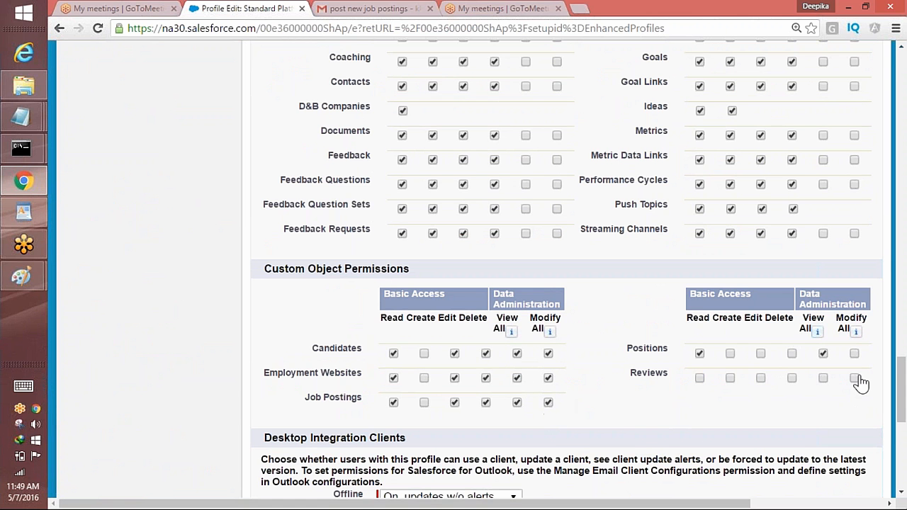
pyautogui.click(820, 379)
pyautogui.click(854, 353)
pyautogui.click(854, 377)
pyautogui.moveTo(901, 394); pyautogui.dragTo(900, 501)
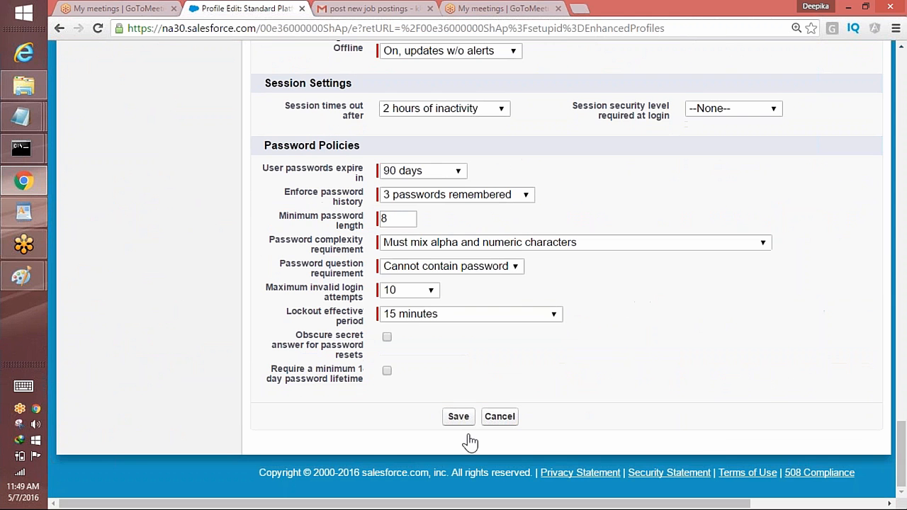
pyautogui.click(458, 417)
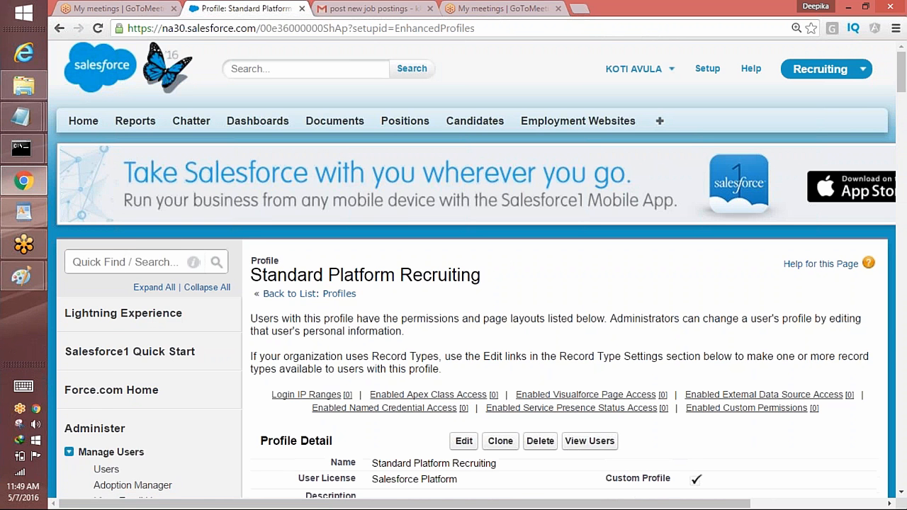
# Open the Users list via Setup search and edit the test user.
pyautogui.click(118, 261)
pyautogui.write('user')
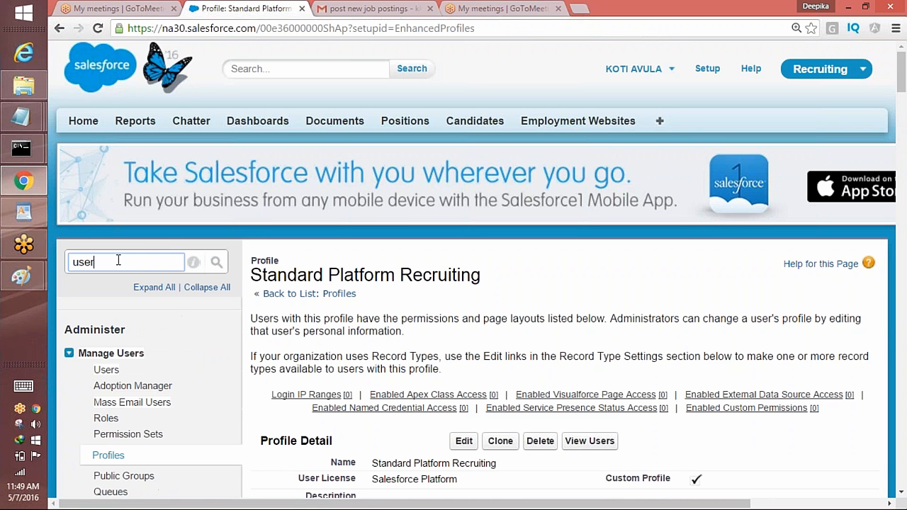
pyautogui.click(106, 369)
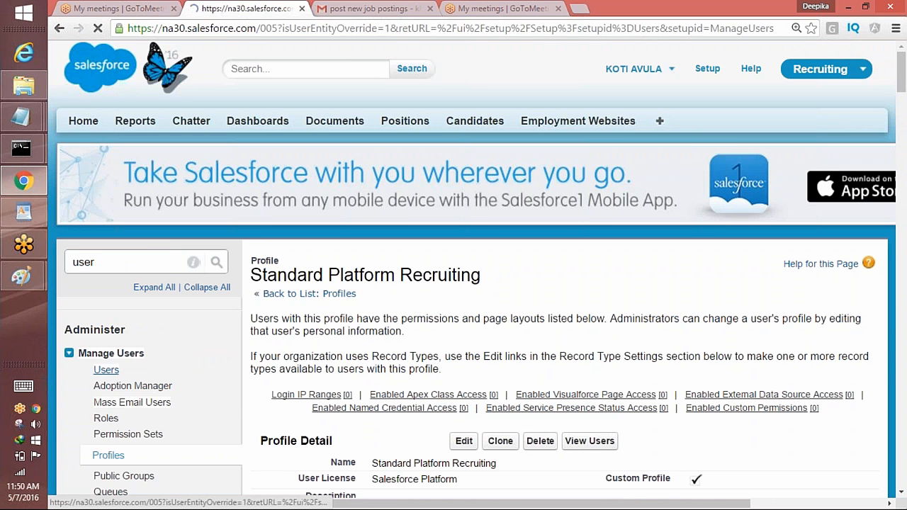
pyautogui.scroll(-3, 343, 244)
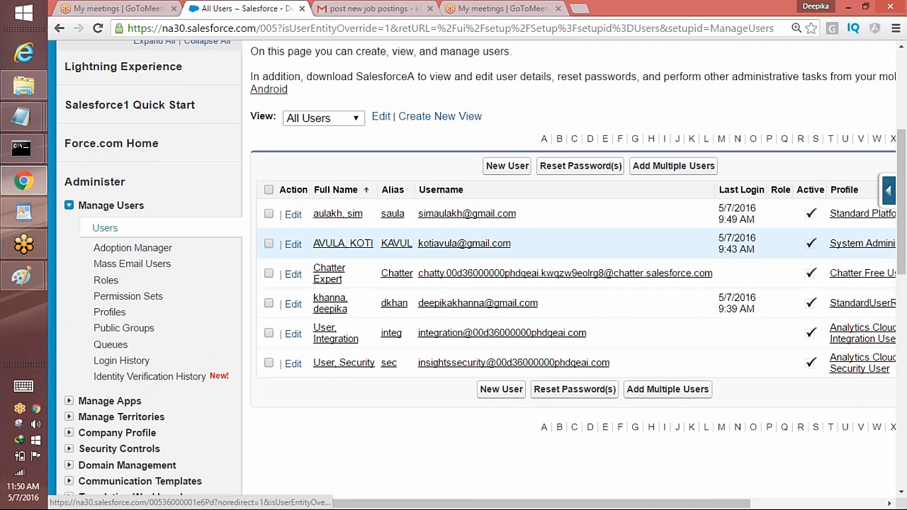
pyautogui.click(293, 214)
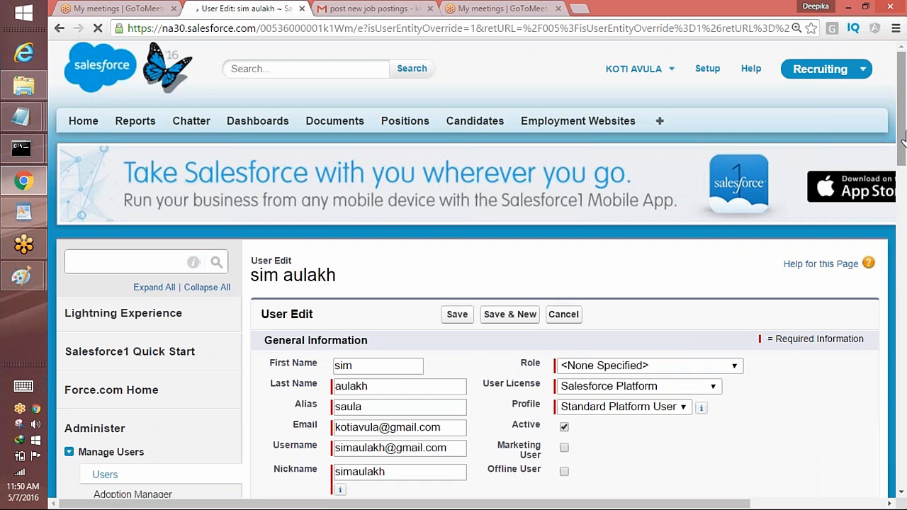
# Change the user's profile to Standard Platform Recruiting and save.
pyautogui.scroll(-2, 724, 237)
pyautogui.click(645, 250)
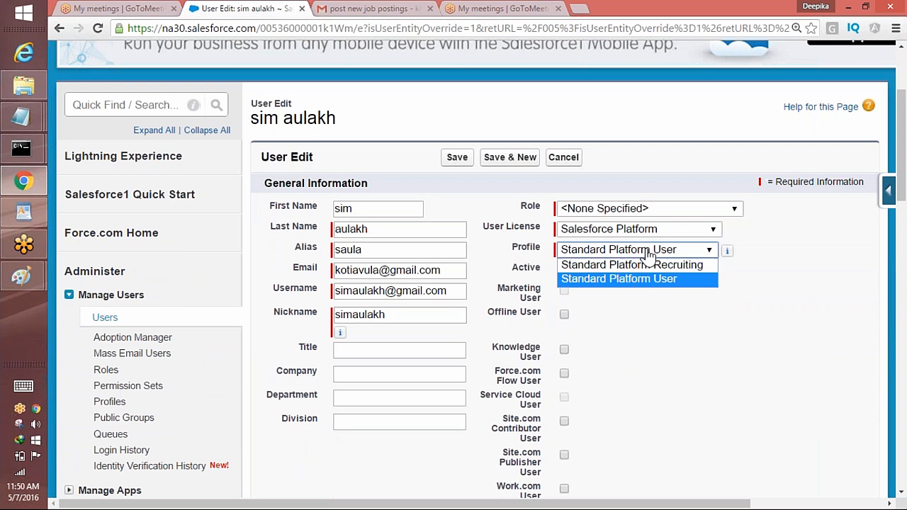
pyautogui.click(617, 263)
pyautogui.click(457, 156)
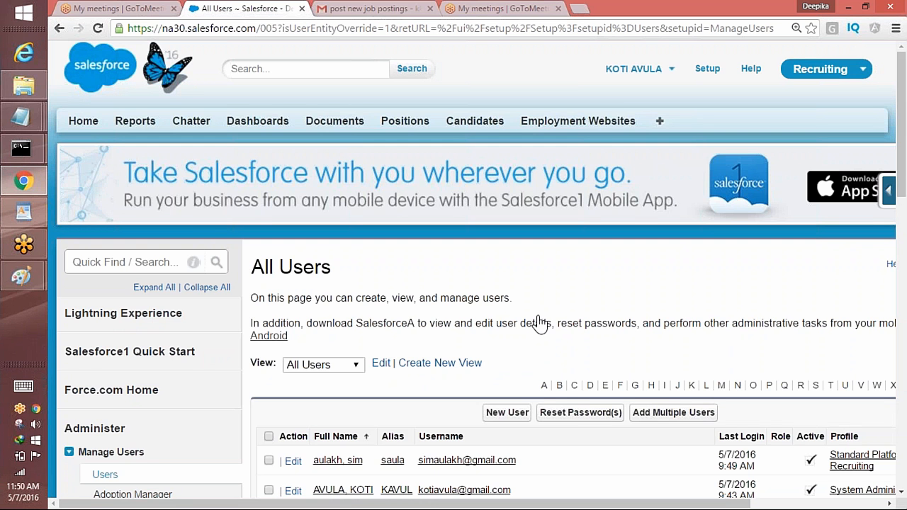
pyautogui.moveTo(901, 165)
pyautogui.mouseDown()
pyautogui.moveTo(902, 210)
pyautogui.moveTo(901, 170)
pyautogui.mouseUp()
# Search 'appro', open the Two step approval process, and start a new approval step.
pyautogui.click(118, 246)
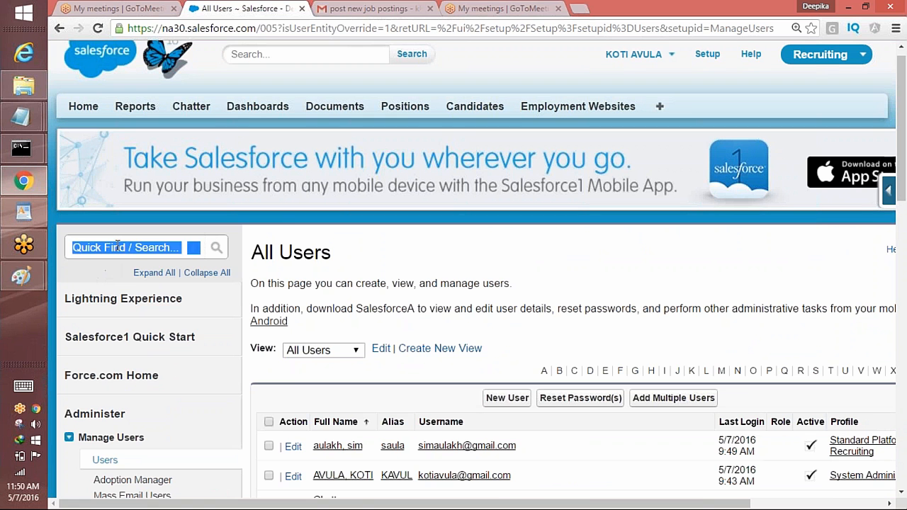
pyautogui.write('app')
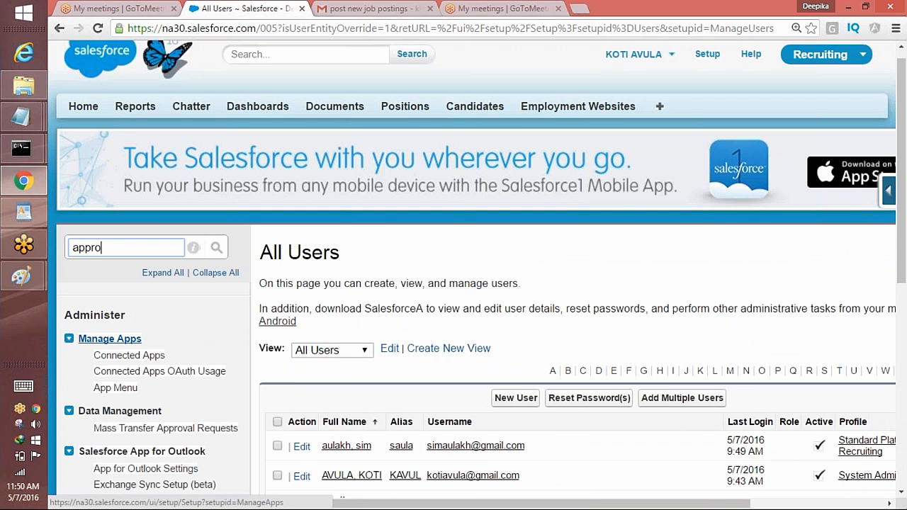
pyautogui.write('ro')
pyautogui.click(124, 488)
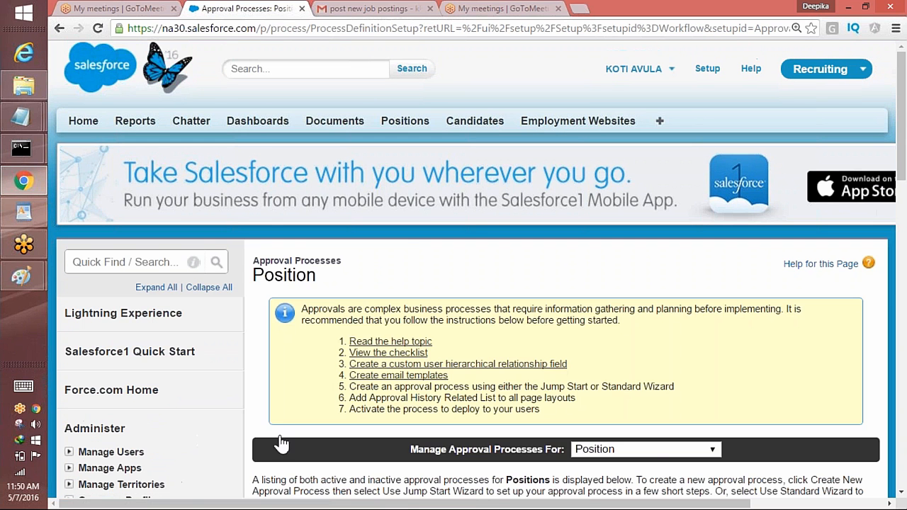
pyautogui.moveTo(900, 157); pyautogui.dragTo(898, 271)
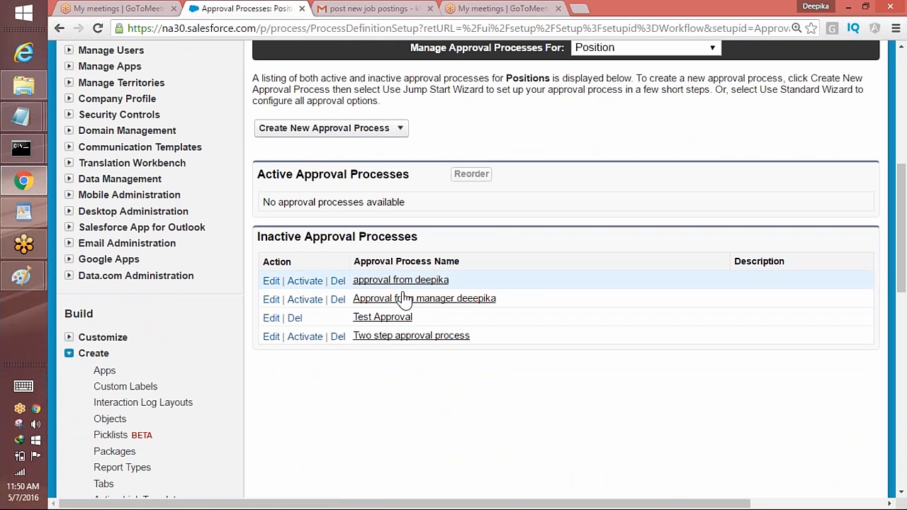
pyautogui.click(413, 336)
pyautogui.moveTo(902, 142); pyautogui.dragTo(885, 234)
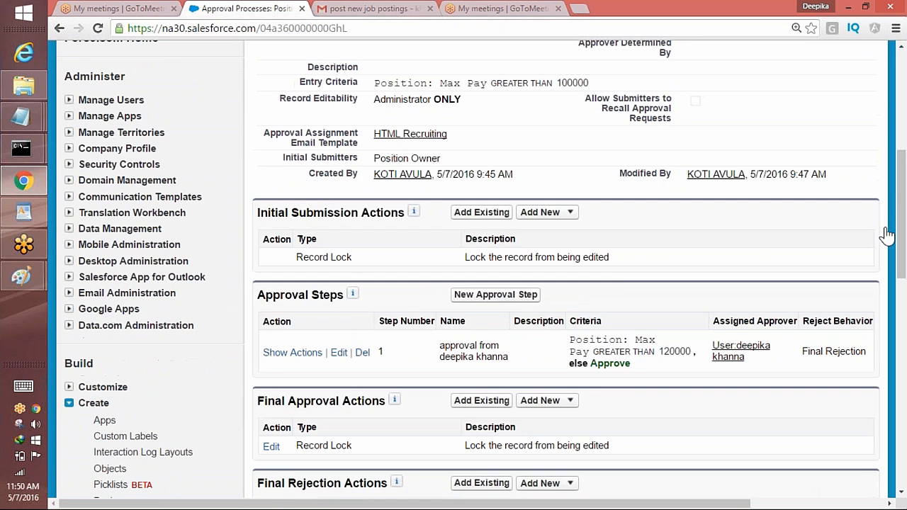
pyautogui.click(518, 302)
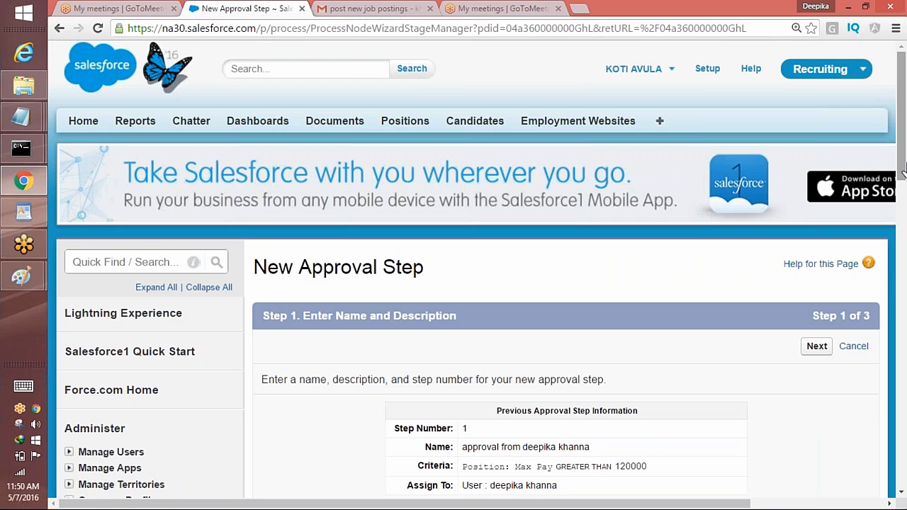
# Name step 2 after its second approver, auto-fill the unique name, and continue.
pyautogui.scroll(-4, 593, 223)
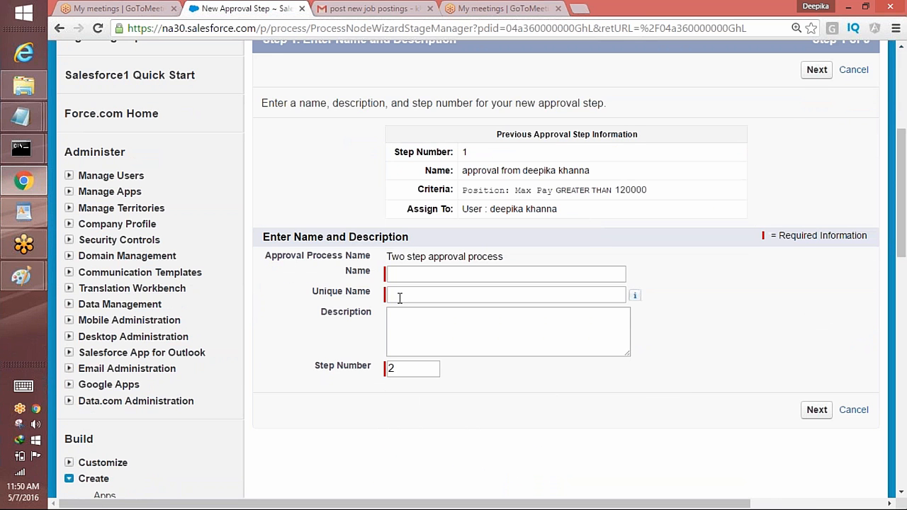
pyautogui.click(410, 276)
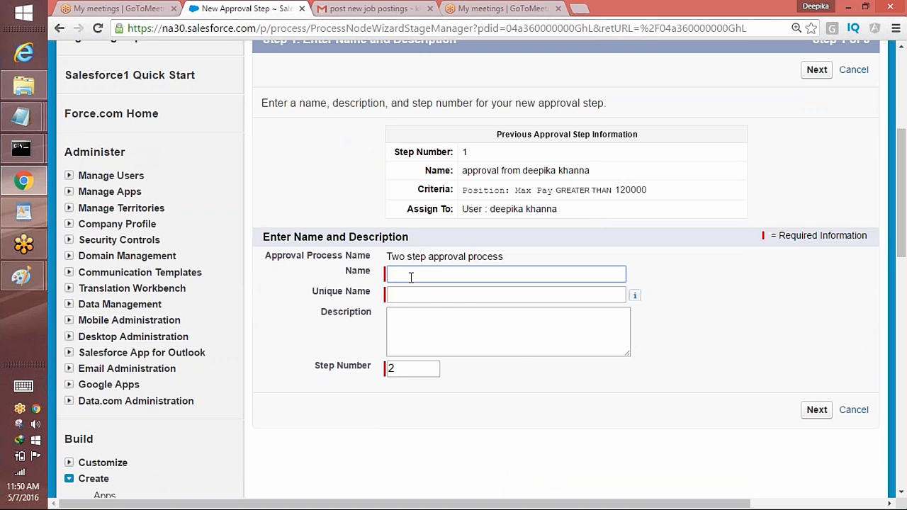
pyautogui.write('approval')
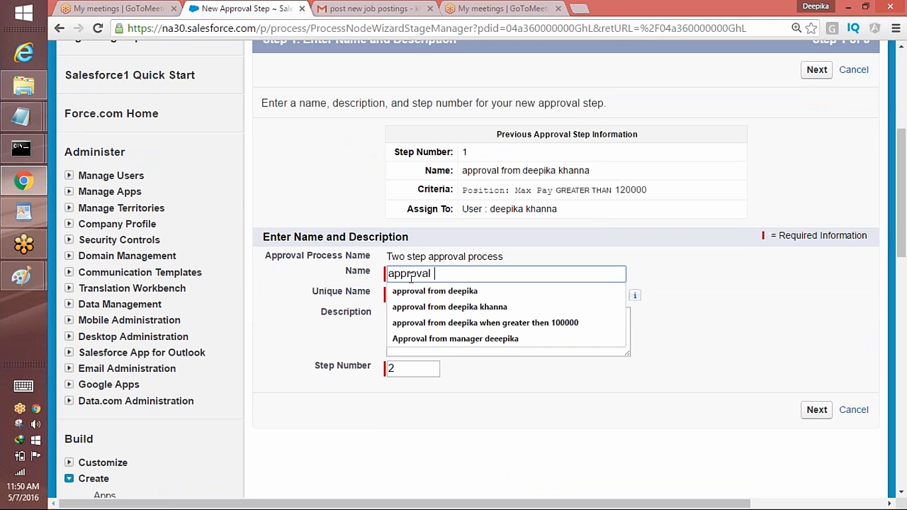
pyautogui.write(' from sim')
pyautogui.press('Tab')
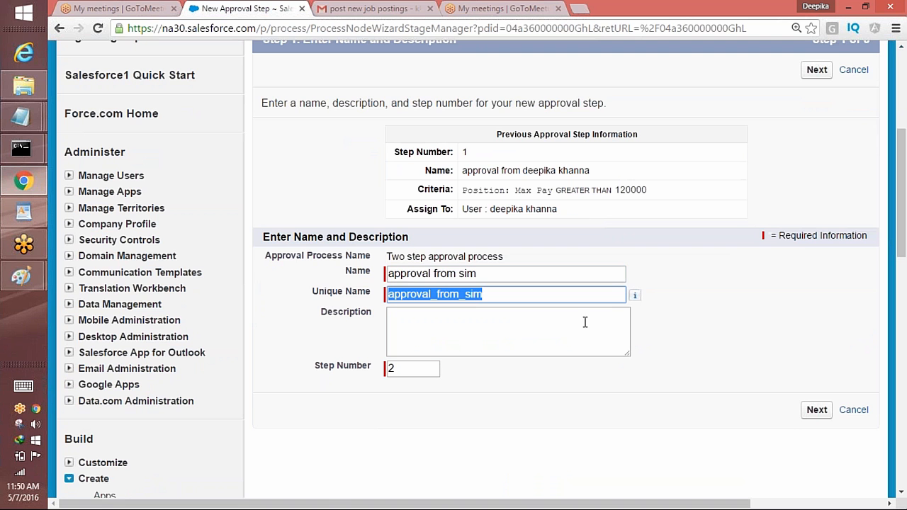
pyautogui.click(816, 409)
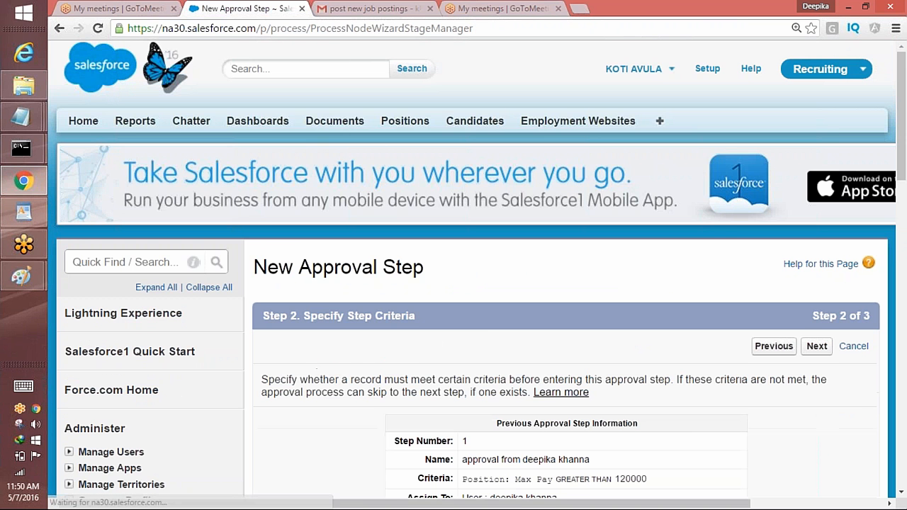
# Set step 2 criteria to Position: Max Pay greater than 150000 and continue.
pyautogui.moveTo(898, 174); pyautogui.dragTo(899, 248)
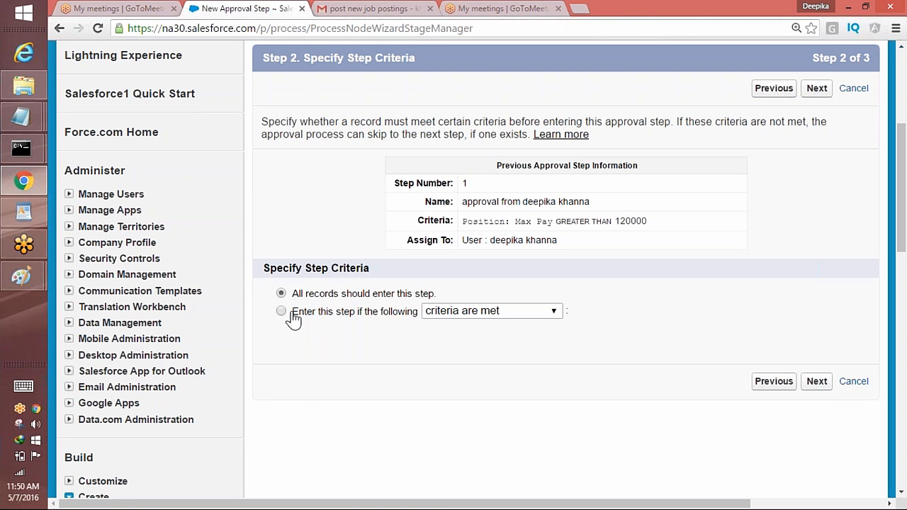
pyautogui.click(281, 312)
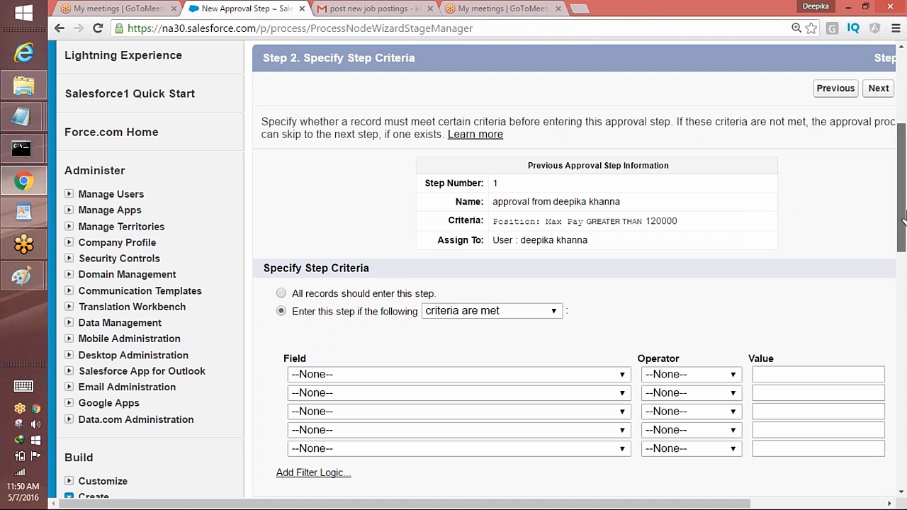
pyautogui.moveTo(903, 218); pyautogui.dragTo(903, 234)
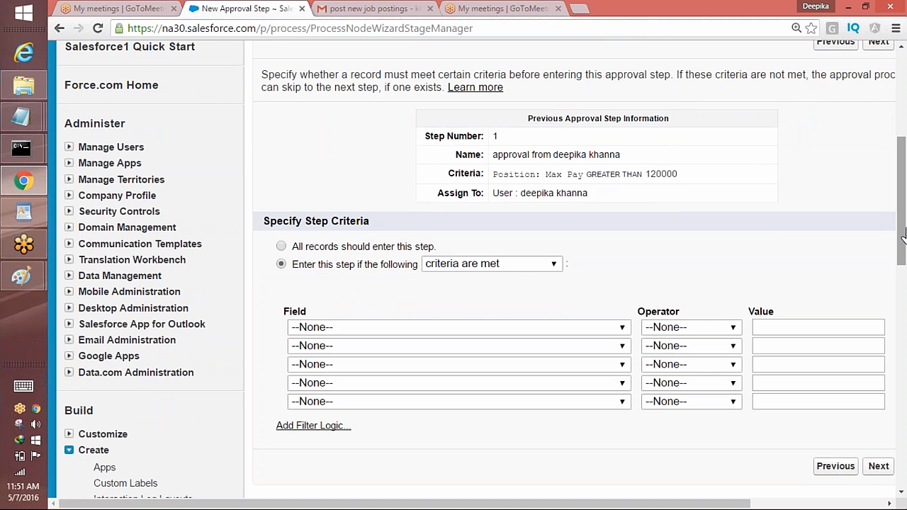
pyautogui.click(505, 330)
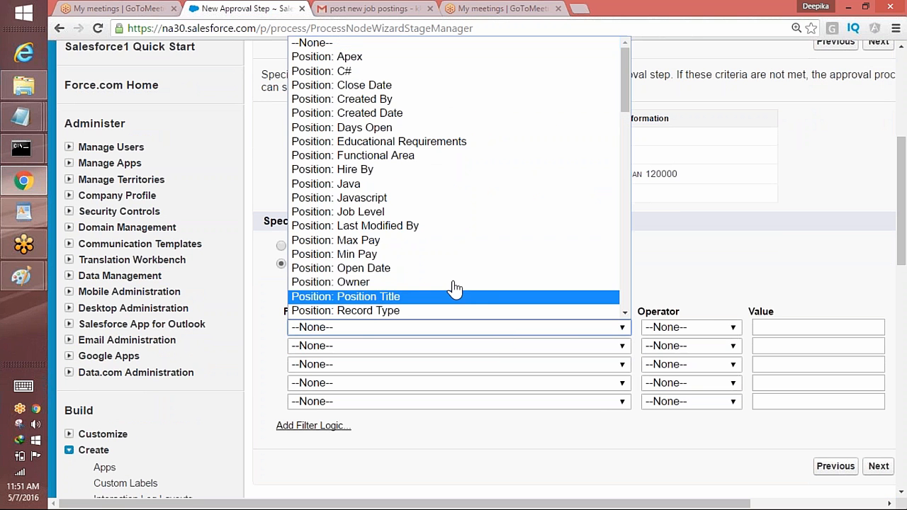
pyautogui.click(442, 241)
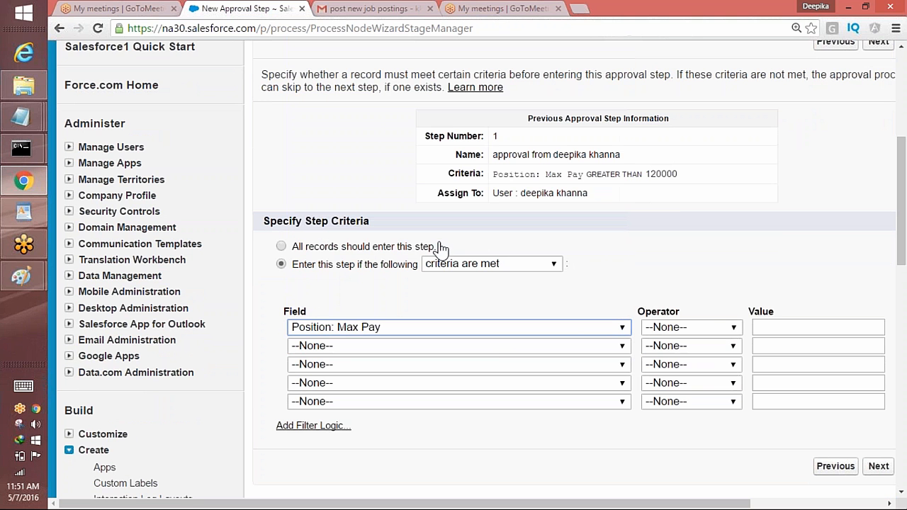
pyautogui.click(649, 327)
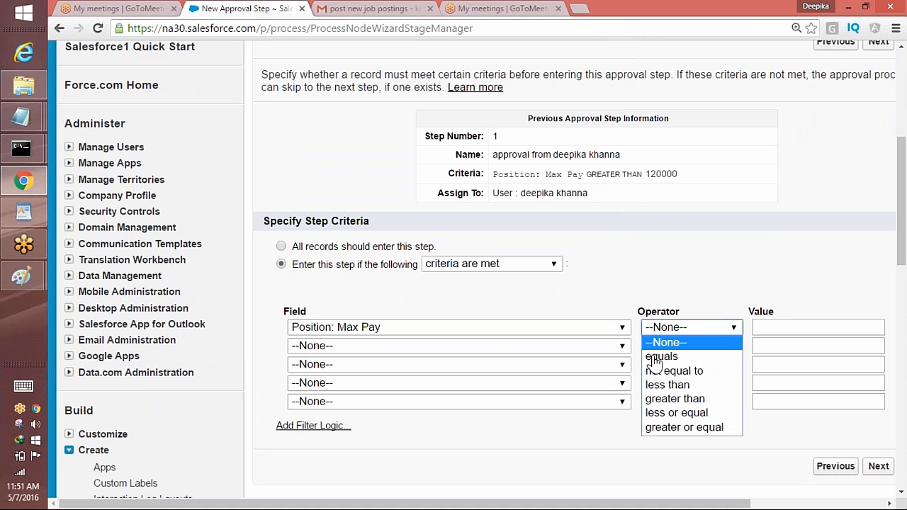
pyautogui.click(660, 401)
pyautogui.click(792, 329)
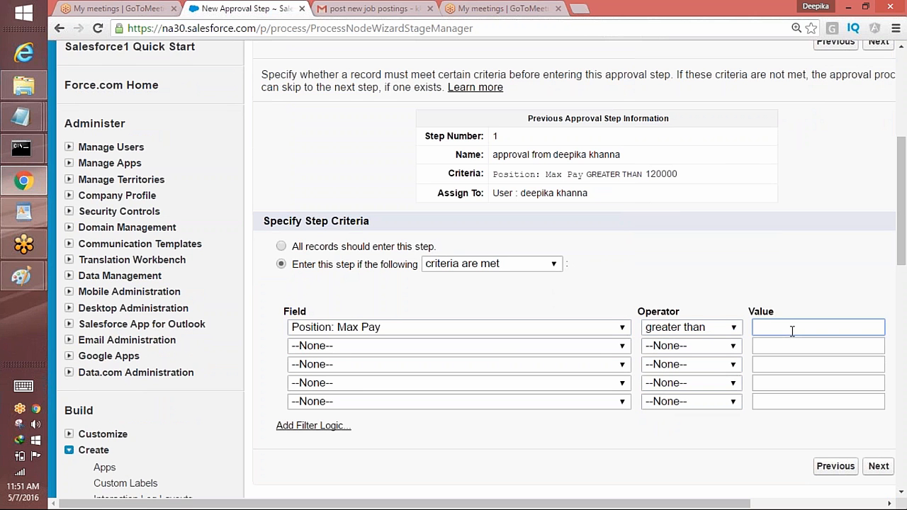
pyautogui.write('150000')
pyautogui.click(878, 466)
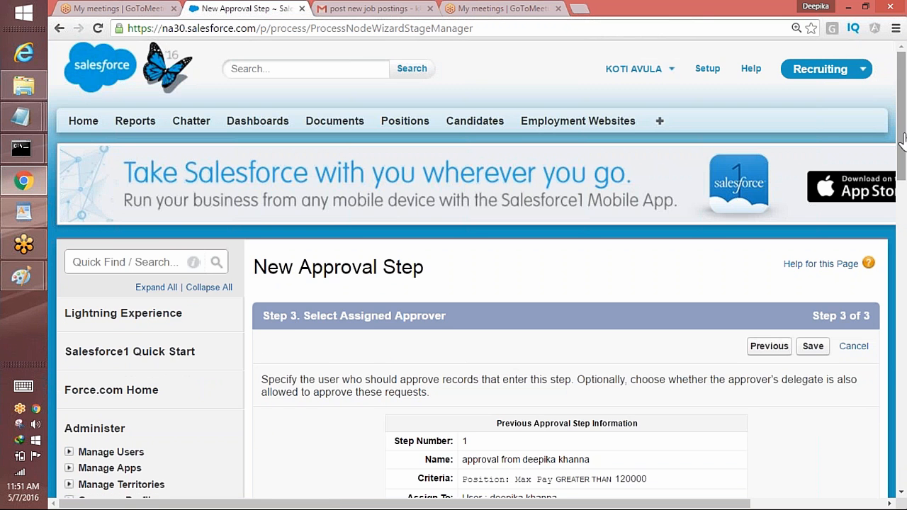
# Auto-assign step 2 to the second approver from Recently Viewed Users and save the step.
pyautogui.scroll(-3, 902, 140)
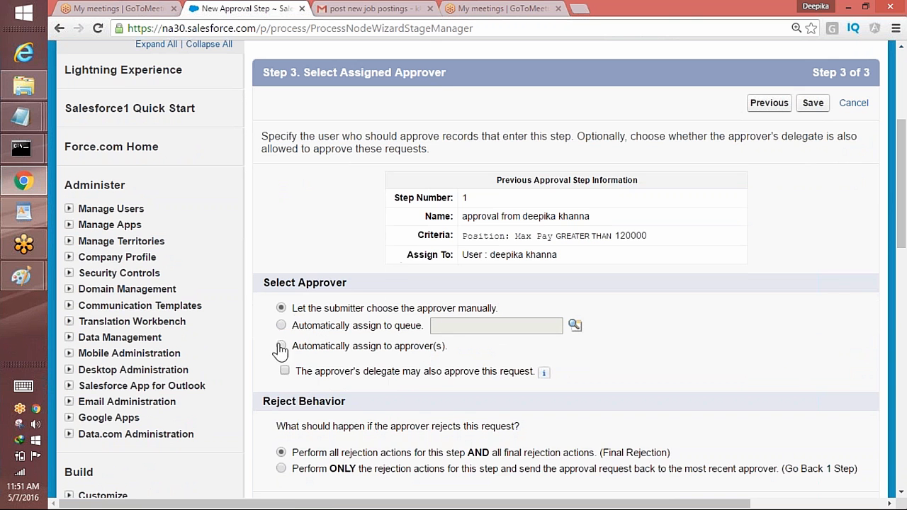
pyautogui.click(282, 347)
pyautogui.click(542, 370)
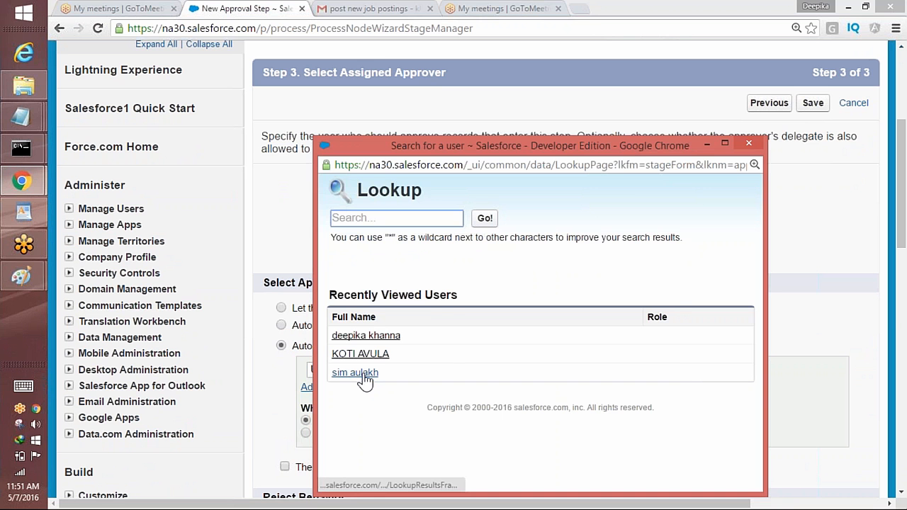
pyautogui.click(361, 373)
pyautogui.moveTo(904, 226); pyautogui.dragTo(904, 281)
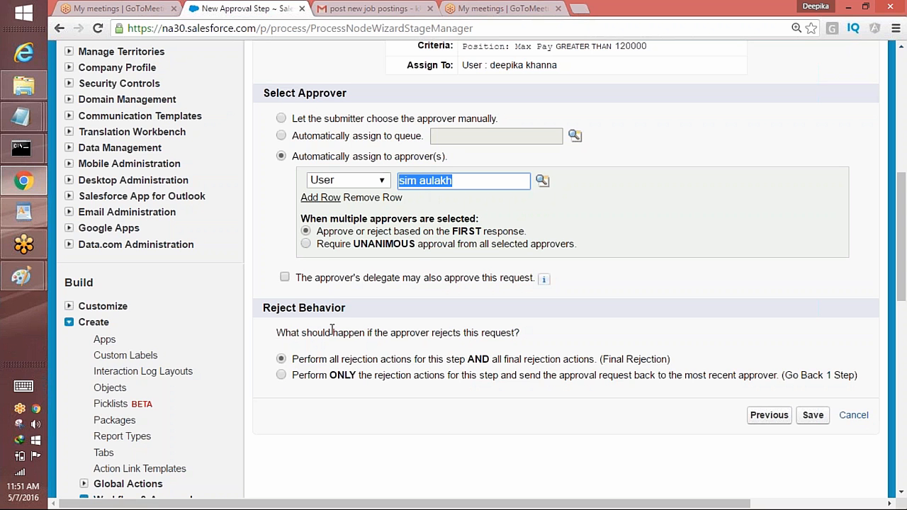
pyautogui.moveTo(347, 309); pyautogui.dragTo(259, 305)
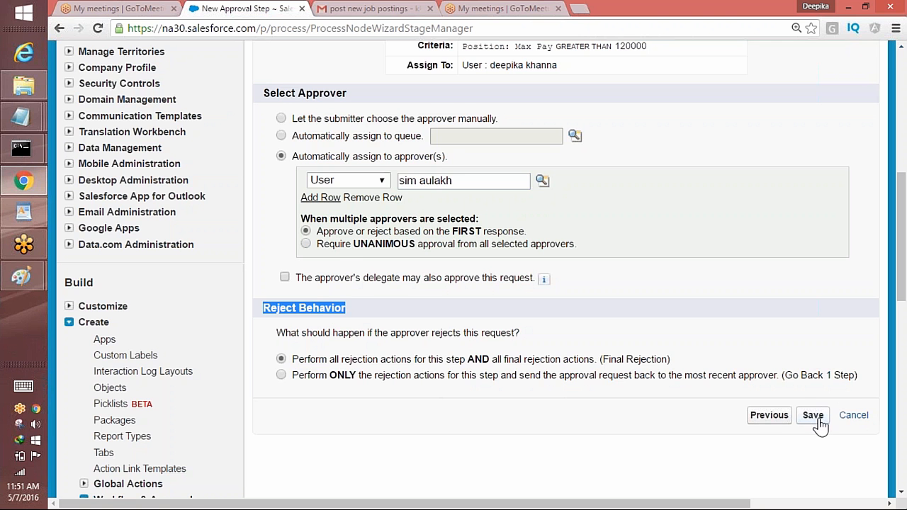
pyautogui.moveTo(903, 275); pyautogui.dragTo(904, 211)
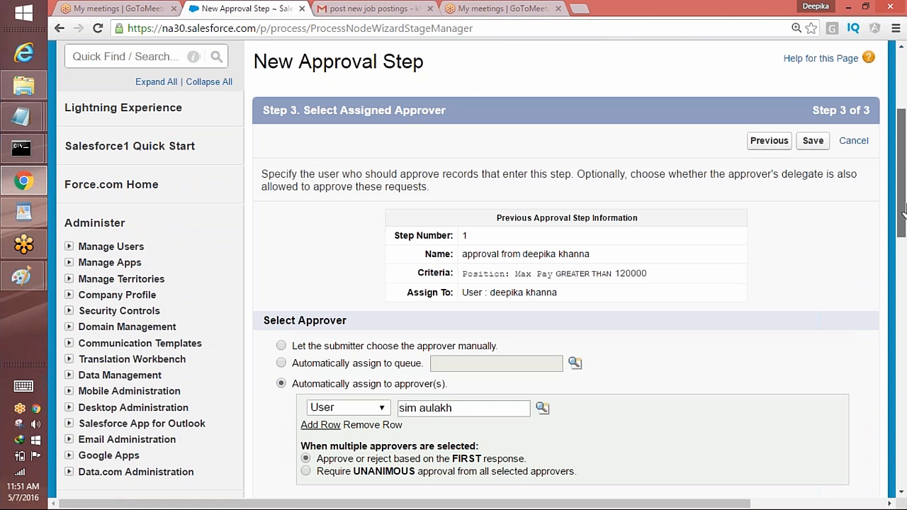
pyautogui.moveTo(904, 211); pyautogui.dragTo(898, 272)
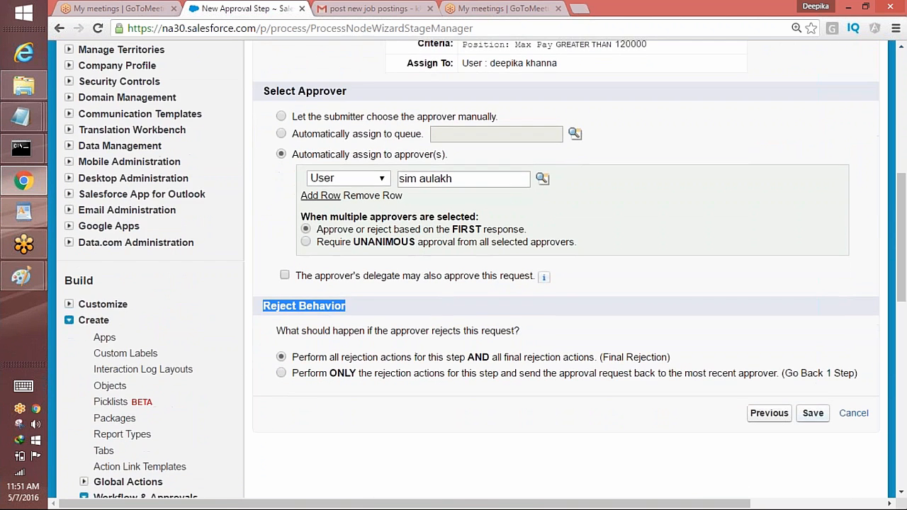
pyautogui.click(820, 415)
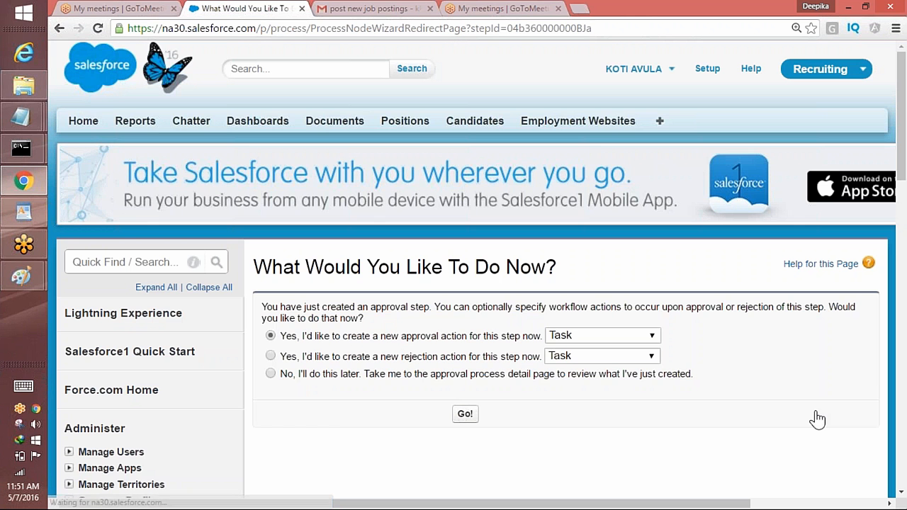
# Choose 'No, I'll do this later' for step actions and open the Two step approval process diagram.
pyautogui.scroll(-2, 904, 209)
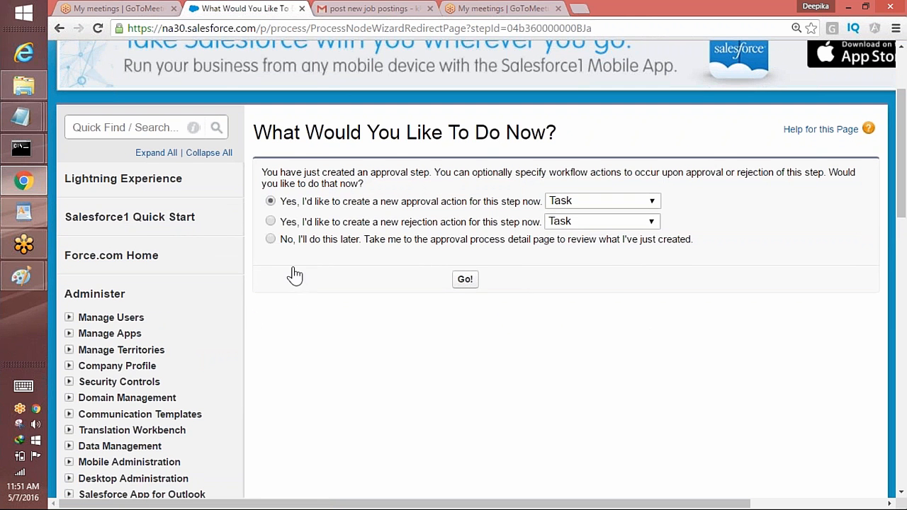
pyautogui.click(312, 241)
pyautogui.click(467, 280)
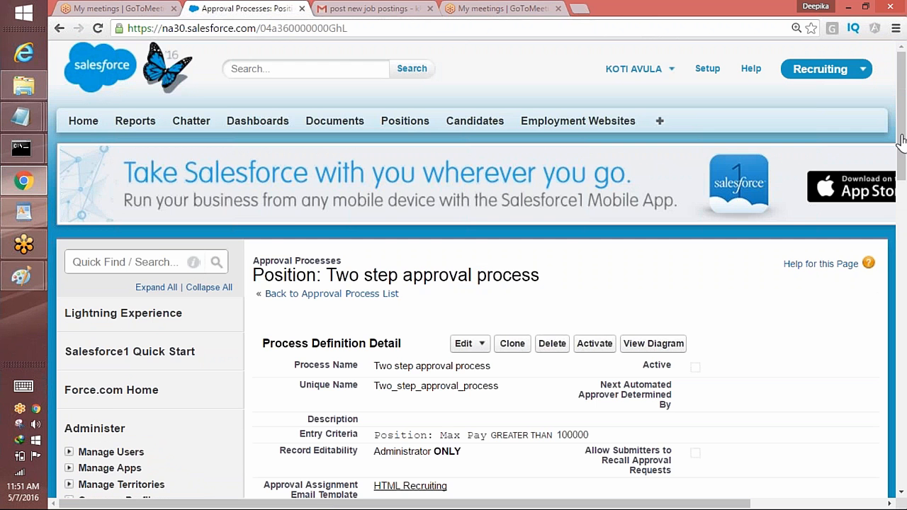
pyautogui.moveTo(901, 139); pyautogui.dragTo(902, 92)
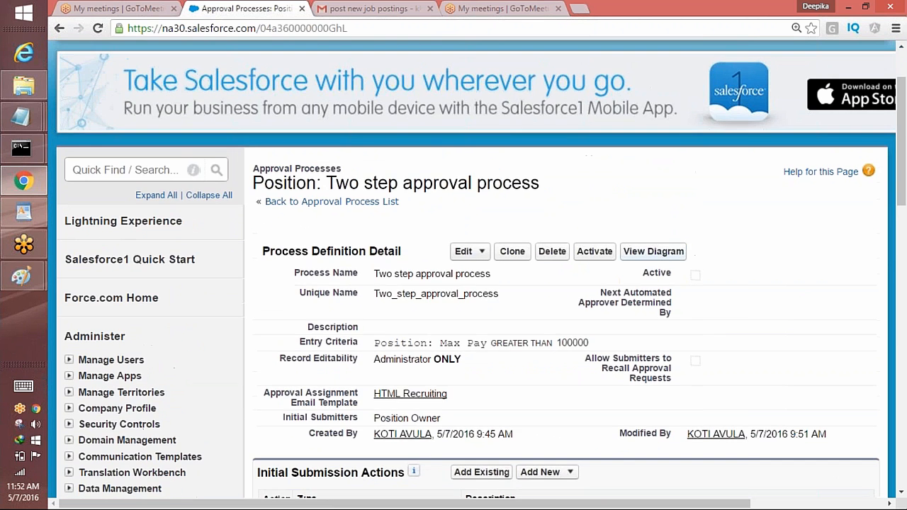
pyautogui.click(646, 252)
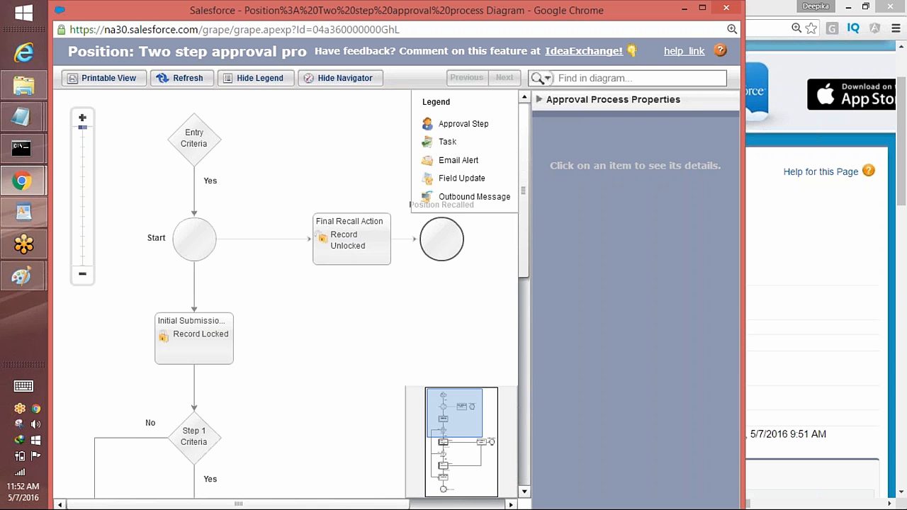
# Review Step 2's approver and entry criteria in the diagram, then close the diagram window.
pyautogui.moveTo(532, 253); pyautogui.dragTo(533, 299)
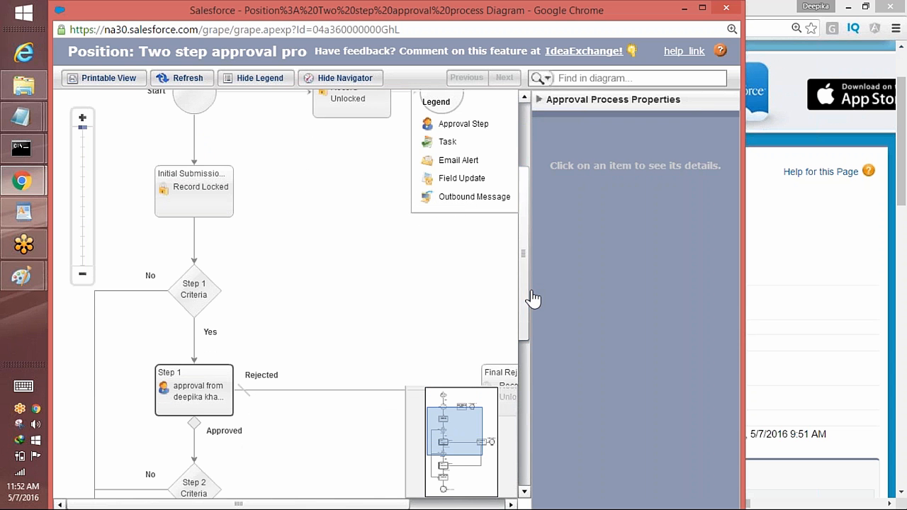
pyautogui.moveTo(539, 287); pyautogui.dragTo(531, 312)
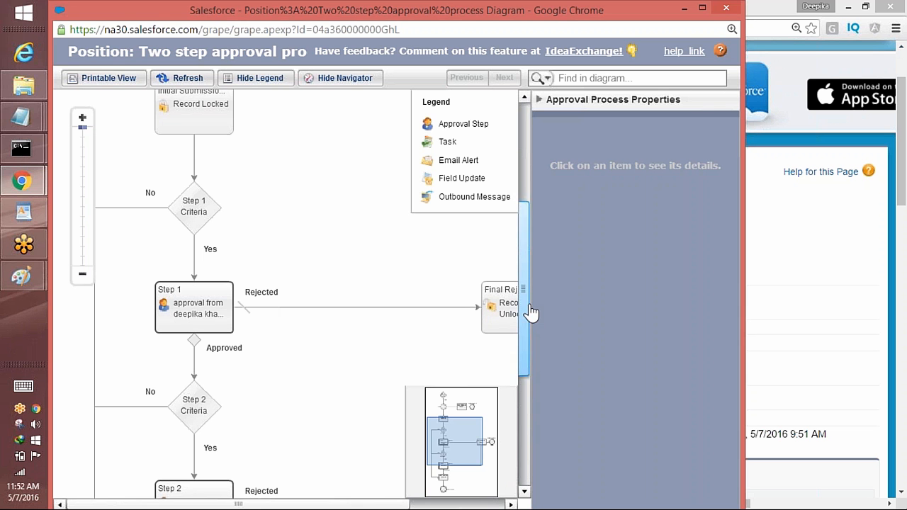
pyautogui.scroll(-1, 531, 311)
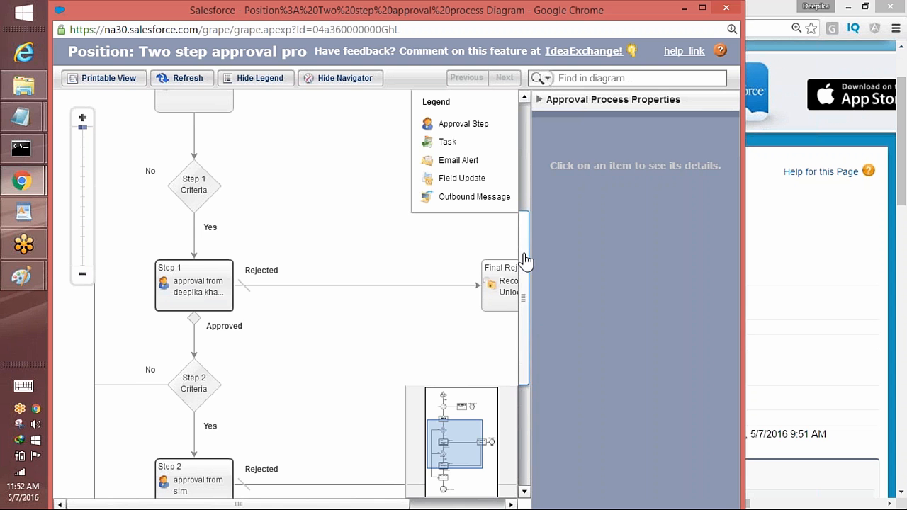
pyautogui.scroll(-3, 527, 260)
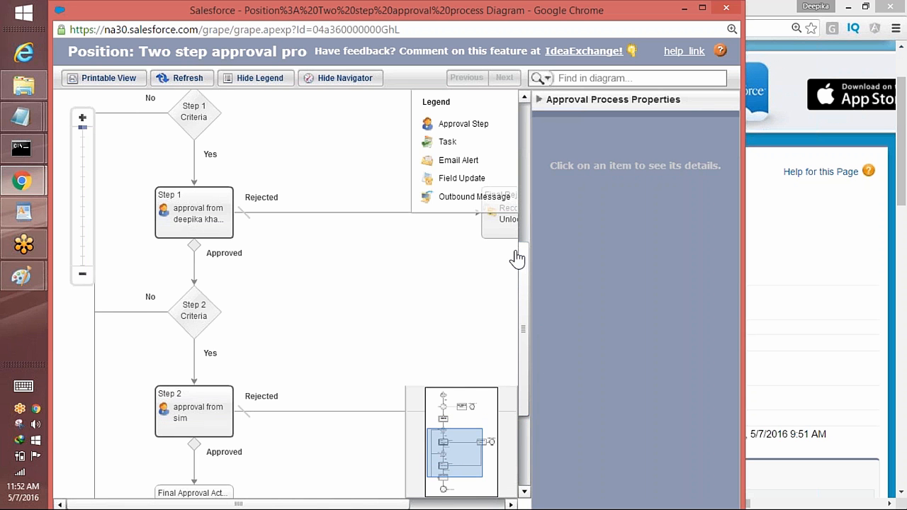
pyautogui.click(196, 424)
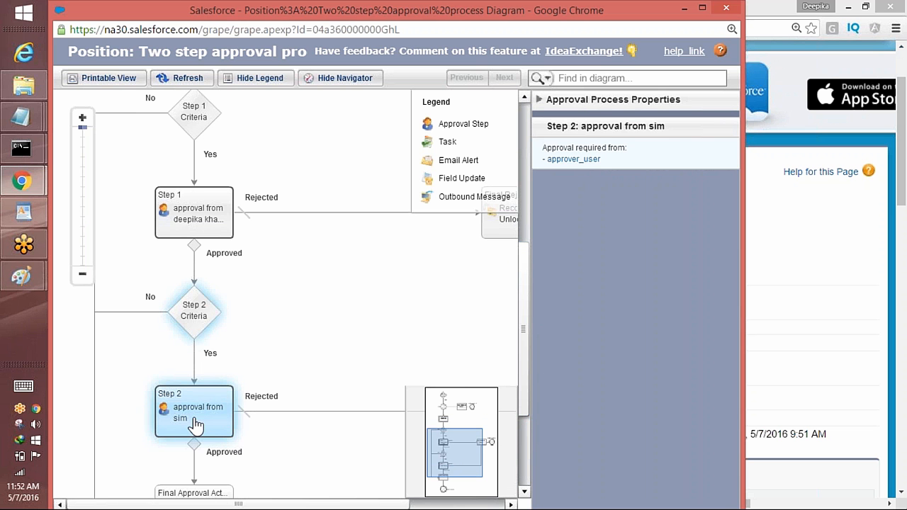
pyautogui.click(204, 325)
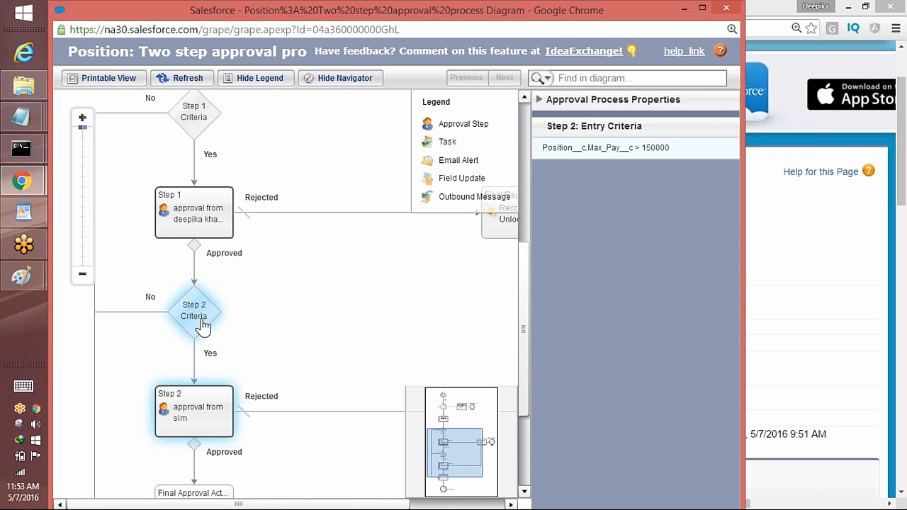
pyautogui.scroll(-2, 528, 347)
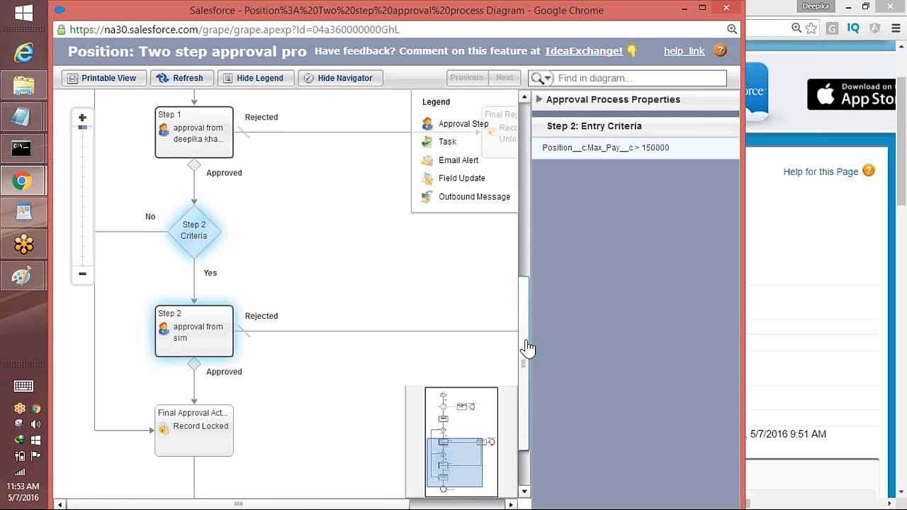
pyautogui.moveTo(528, 360); pyautogui.dragTo(522, 399)
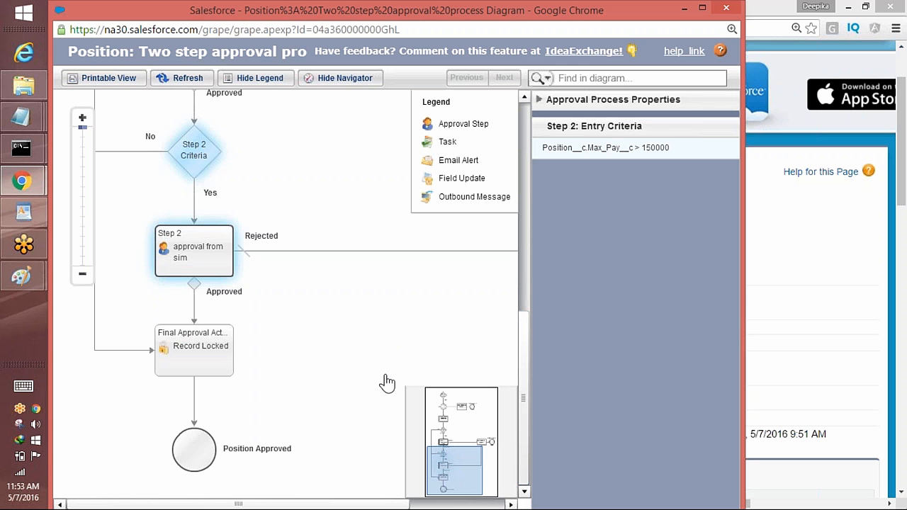
pyautogui.moveTo(525, 383); pyautogui.dragTo(535, 325)
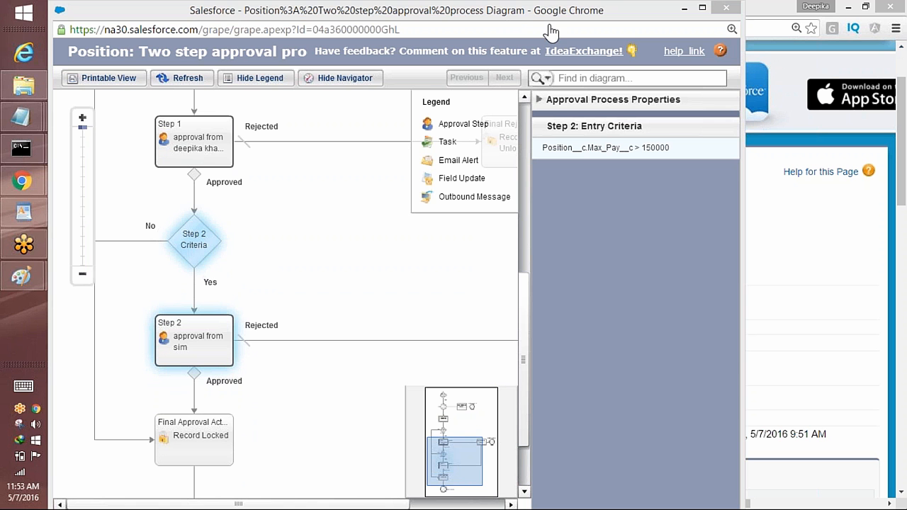
pyautogui.click(726, 8)
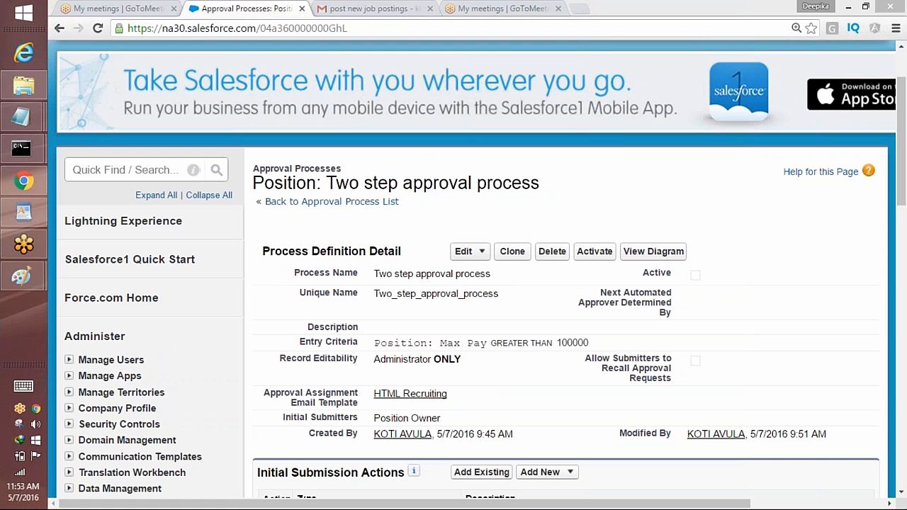
# Activate the Two step approval process, review its steps, and go to the Positions list.
pyautogui.click(595, 252)
pyautogui.click(533, 115)
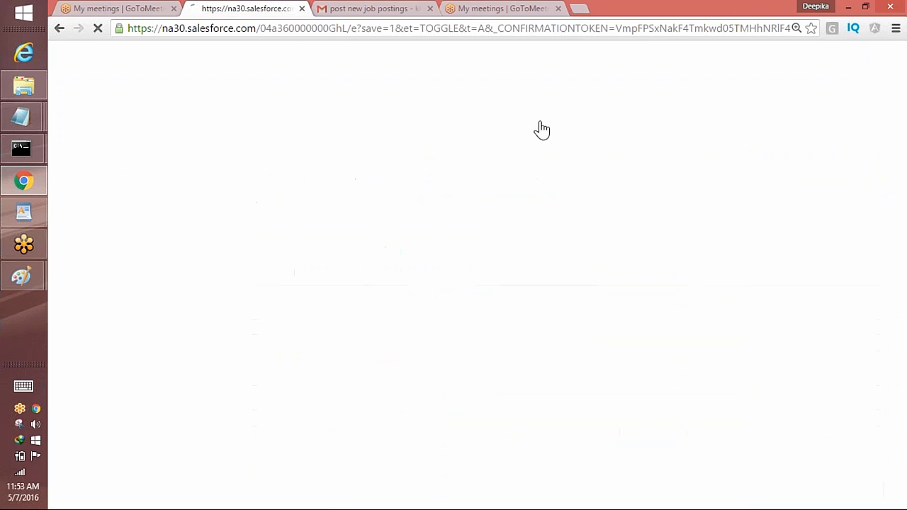
pyautogui.scroll(-5, 530, 269)
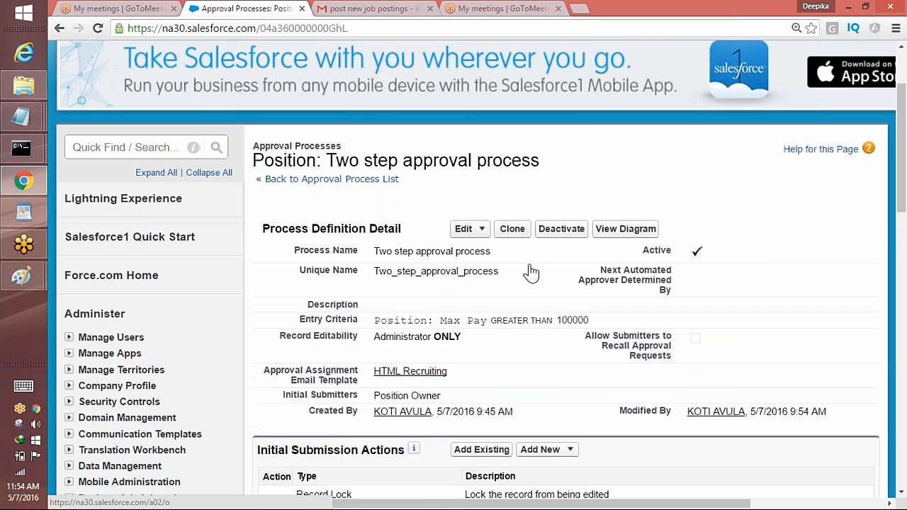
pyautogui.scroll(-2, 686, 309)
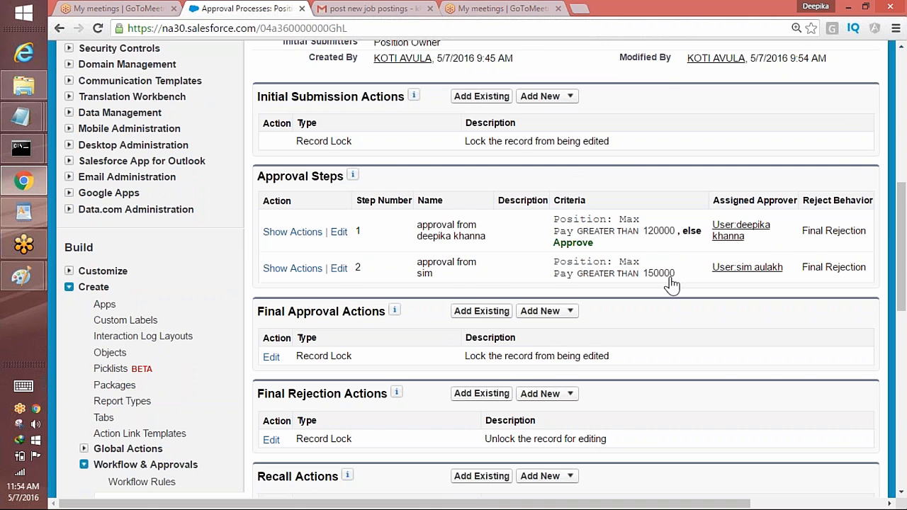
pyautogui.scroll(8, 476, 389)
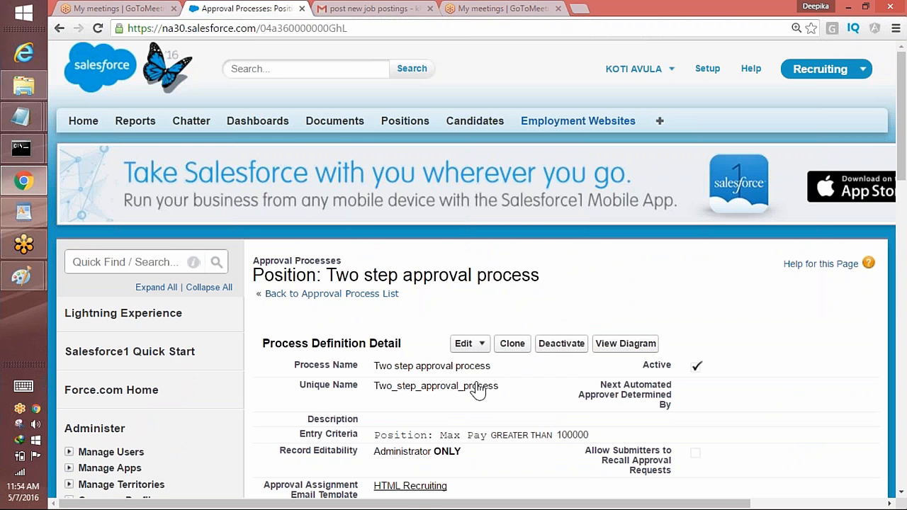
pyautogui.click(403, 131)
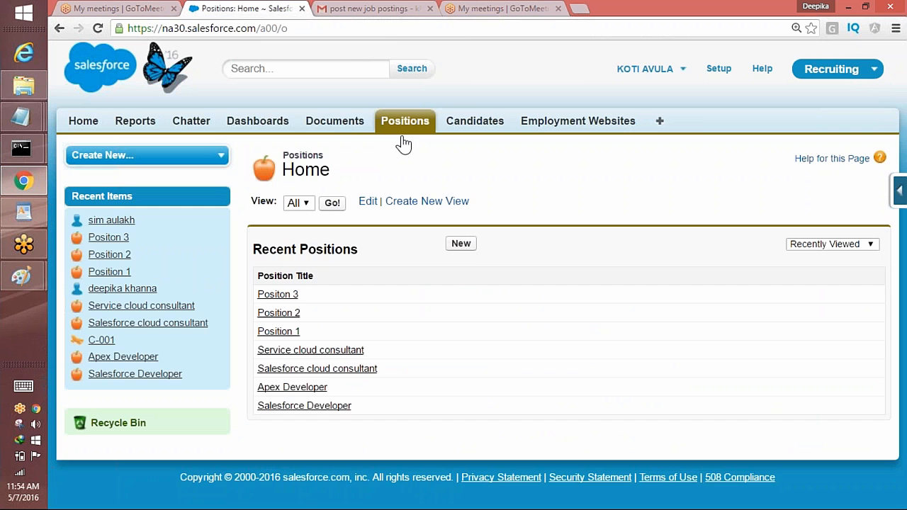
# Start a new position titled 'position4'.
pyautogui.click(464, 244)
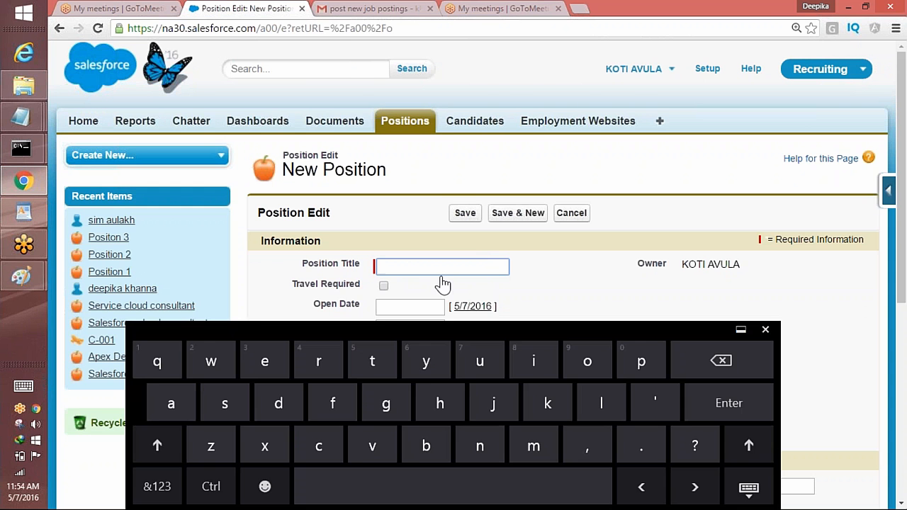
pyautogui.write('possi')
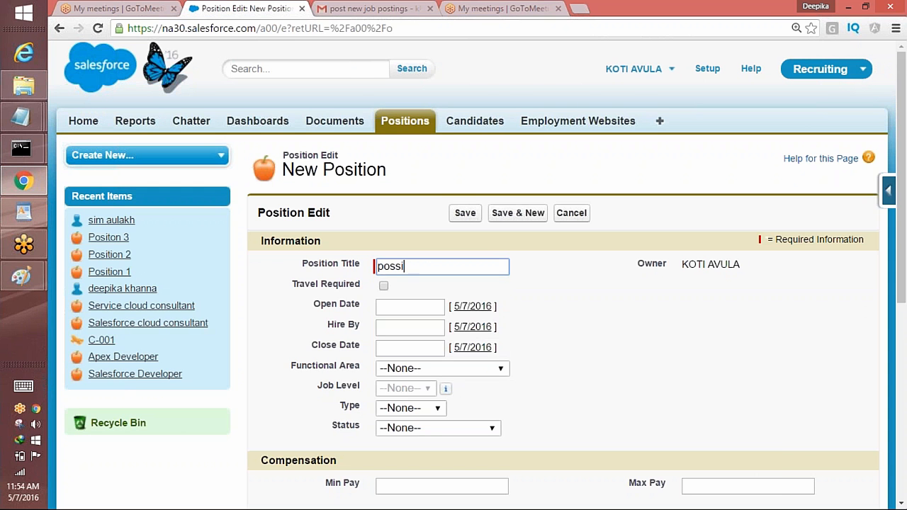
pyautogui.write('tio')
pyautogui.press('BackSpace')
pyautogui.press('BackSpace')
pyautogui.press('BackSpace')
pyautogui.press('BackSpace')
pyautogui.press('BackSpace')
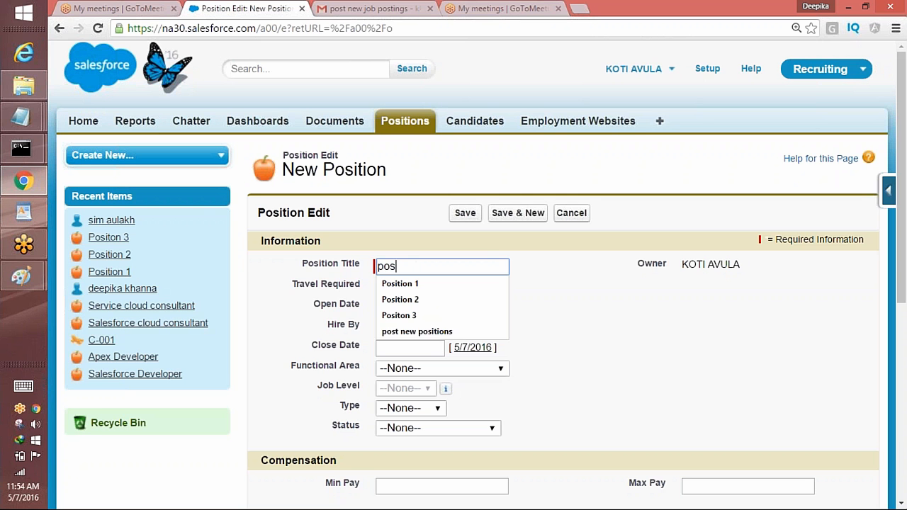
pyautogui.write('ition4')
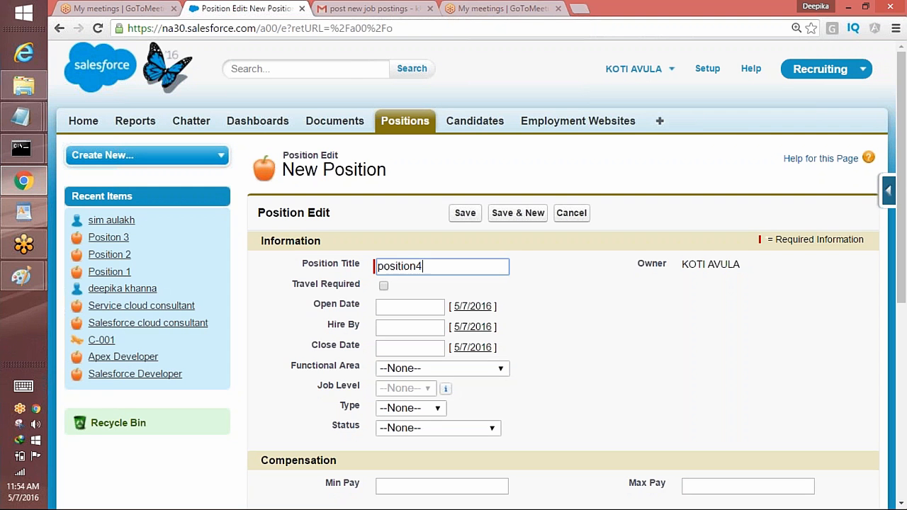
pyautogui.press('Tab')
# Set Functional Area to Information Technology, Status to New Position and Type to Full Time.
pyautogui.moveTo(904, 159); pyautogui.dragTo(904, 160)
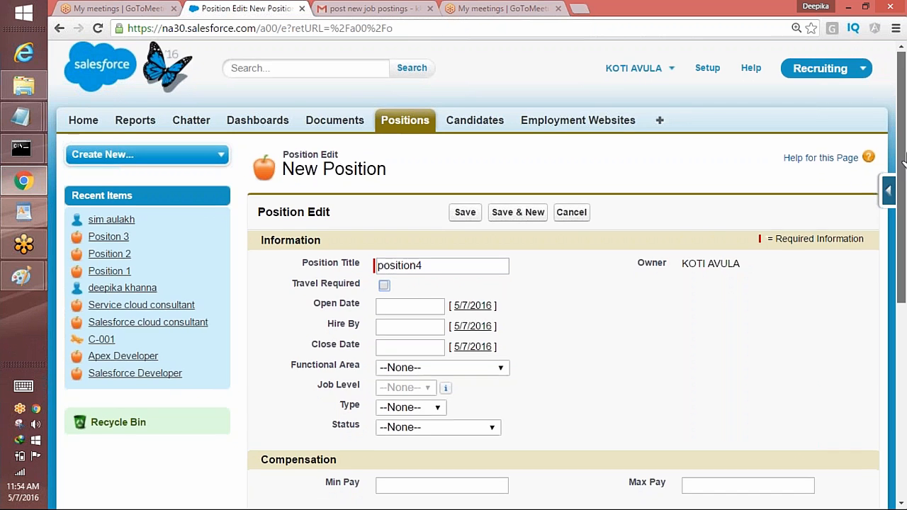
pyautogui.scroll(-3, 904, 159)
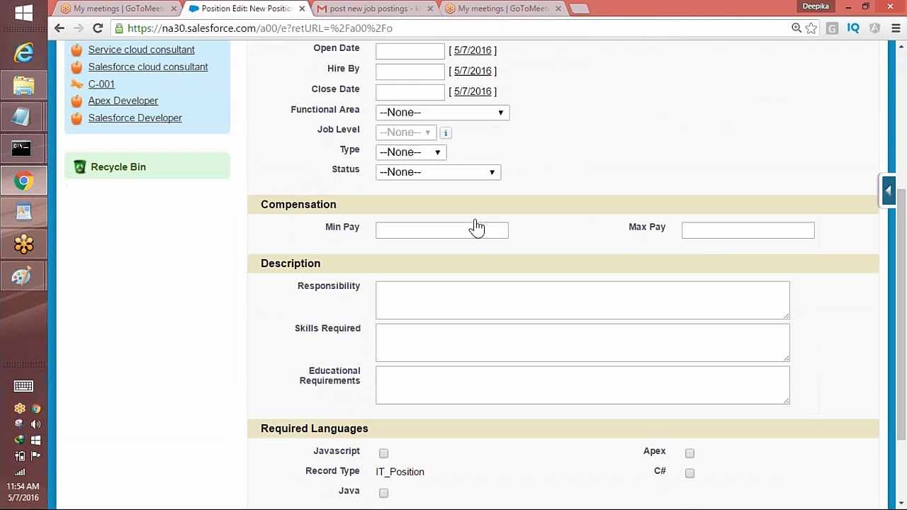
pyautogui.click(477, 227)
pyautogui.click(694, 231)
pyautogui.click(453, 112)
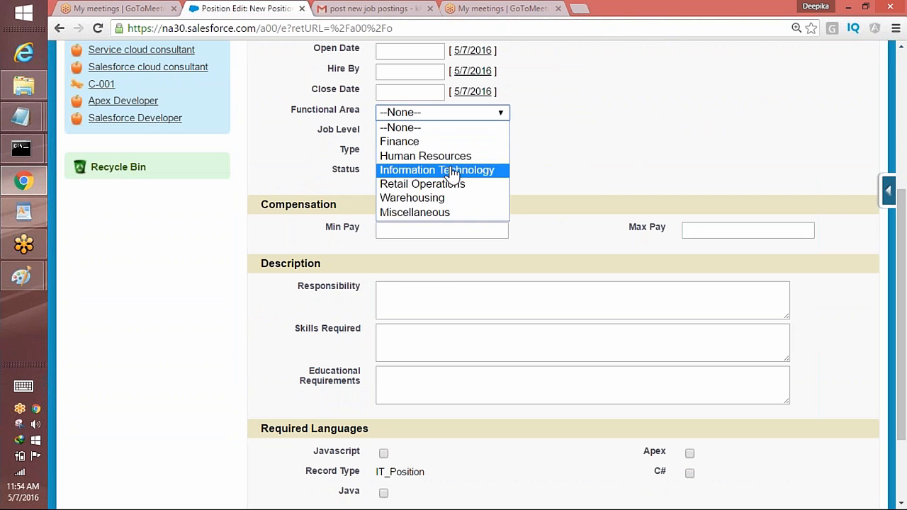
pyautogui.click(443, 170)
pyautogui.click(414, 172)
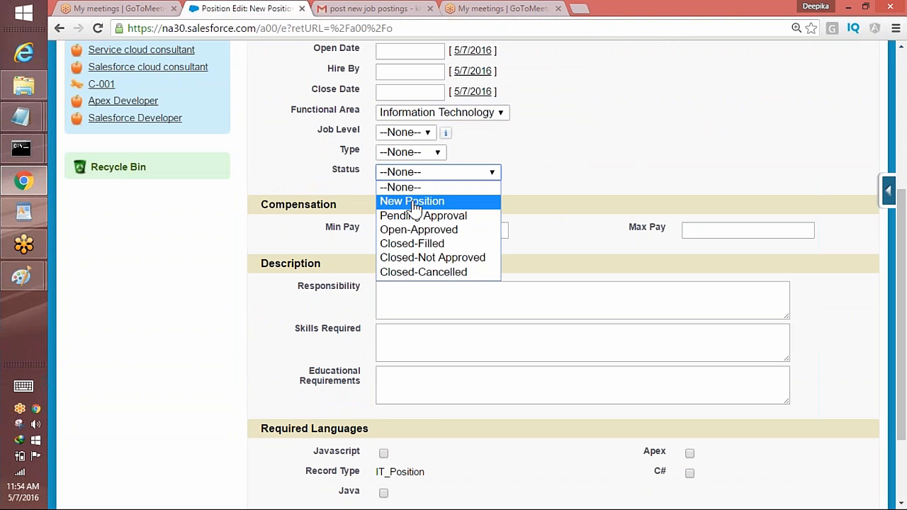
pyautogui.click(413, 204)
pyautogui.click(429, 152)
pyautogui.click(418, 183)
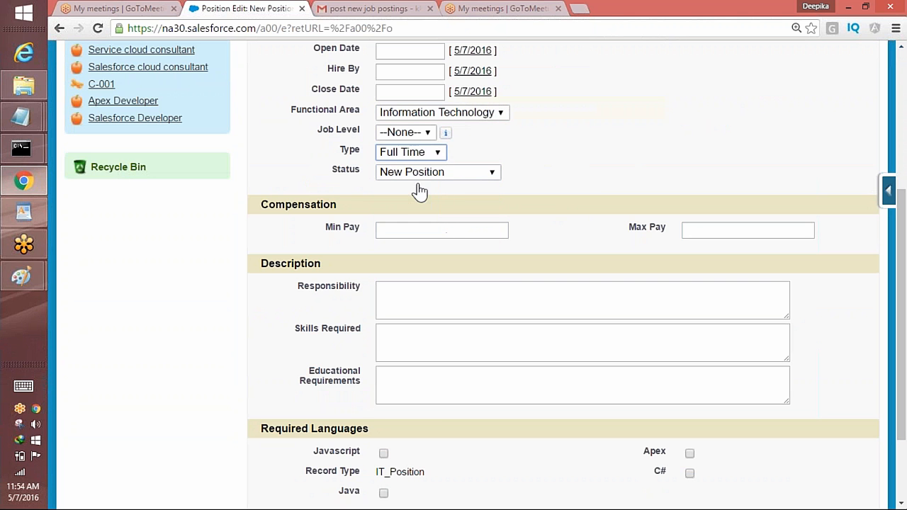
# Enter a Max Pay of 90000 and save position4.
pyautogui.scroll(1, 904, 245)
pyautogui.scroll(2, 904, 245)
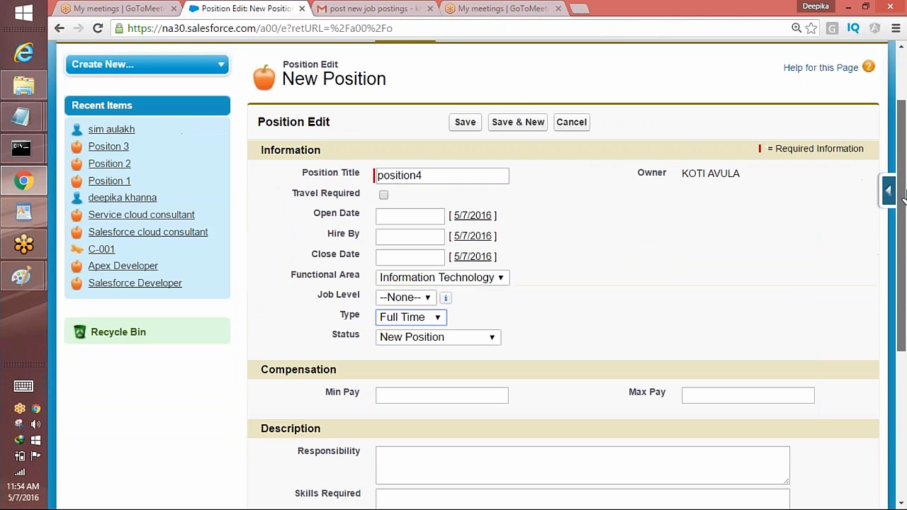
pyautogui.scroll(-3, 905, 205)
pyautogui.click(716, 177)
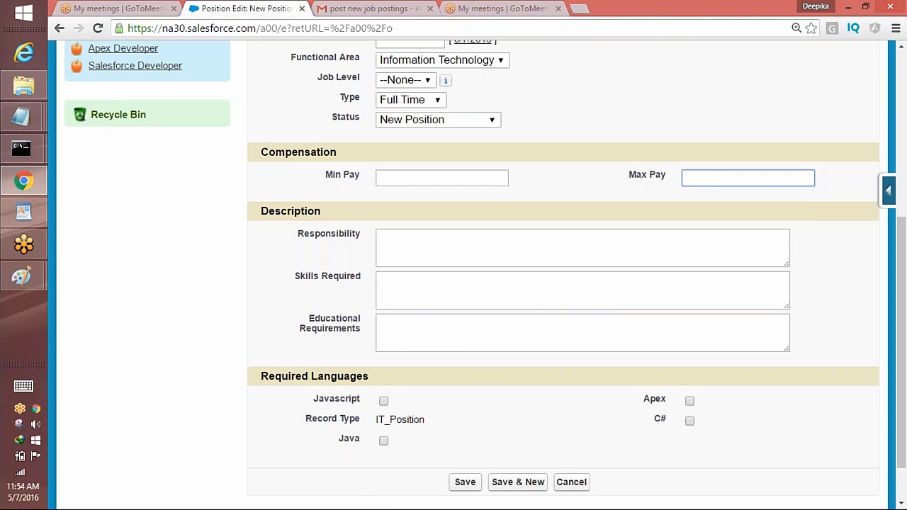
pyautogui.write('13')
pyautogui.press('BackSpace')
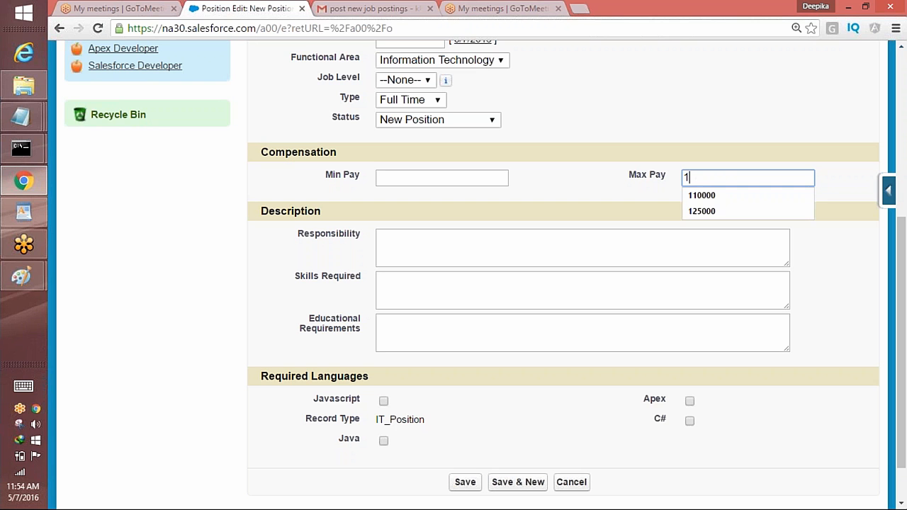
pyautogui.press('BackSpace')
pyautogui.write('90000')
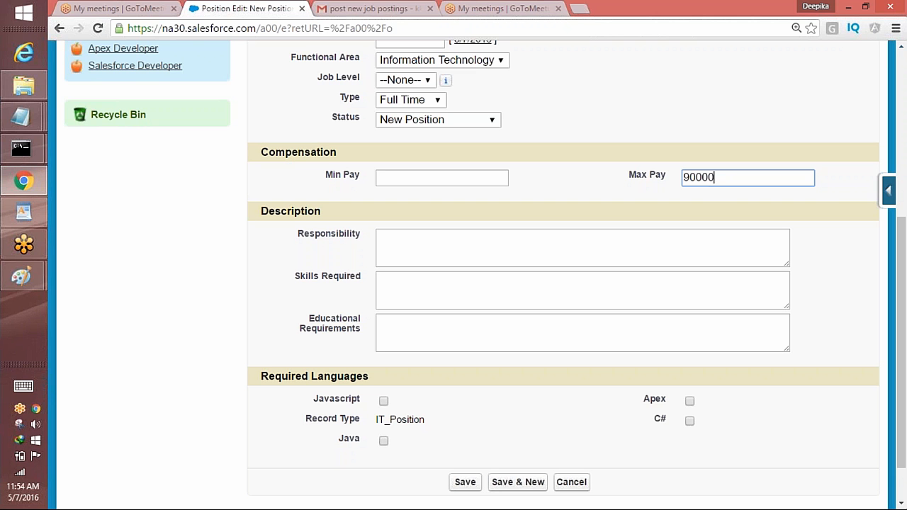
pyautogui.click(464, 482)
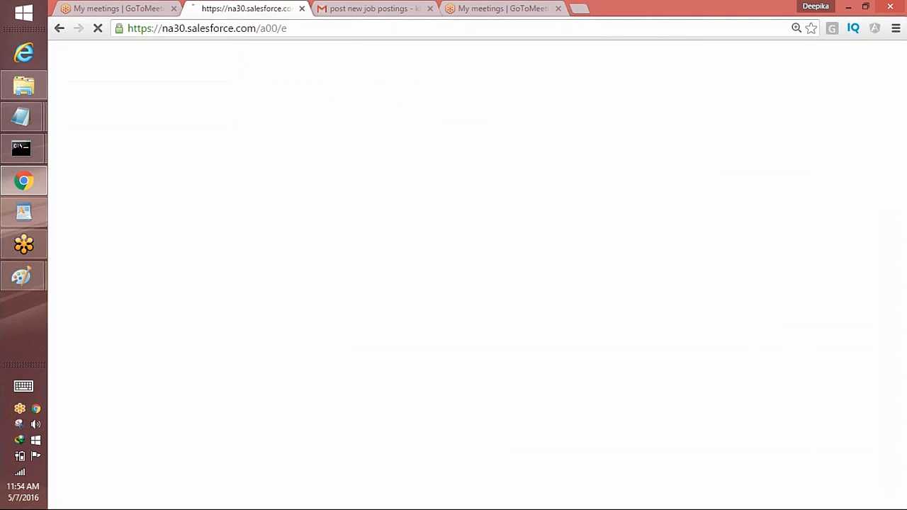
# Submit position4 for approval, see it refused for entry criteria, and return to Positions.
pyautogui.scroll(-10, 867, 346)
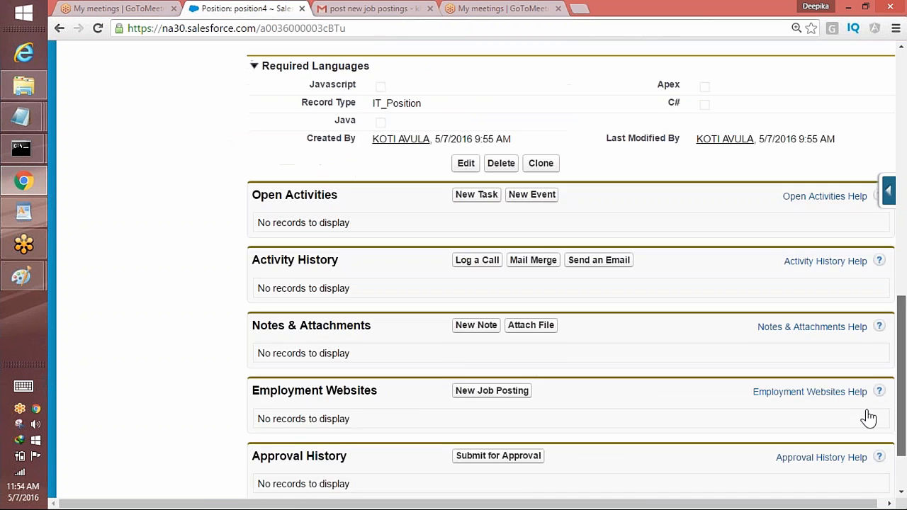
pyautogui.scroll(-1, 861, 453)
pyautogui.click(498, 371)
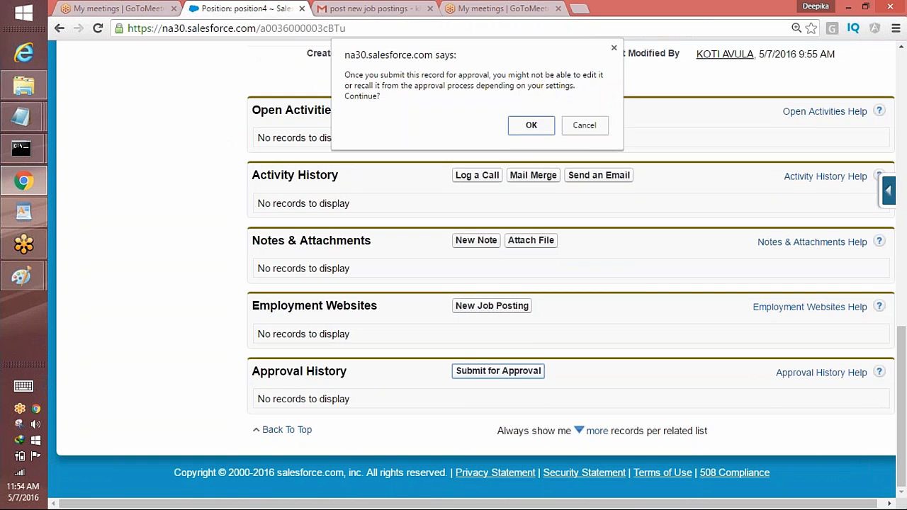
pyautogui.click(531, 126)
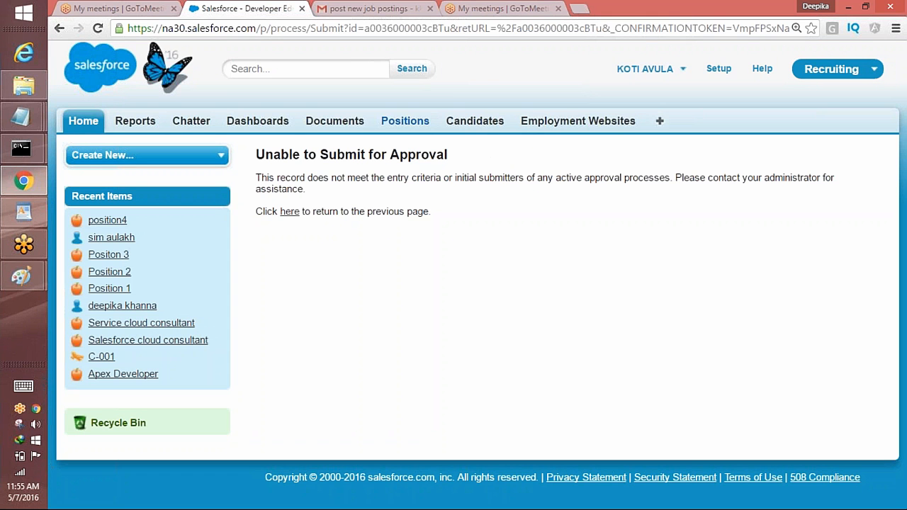
pyautogui.click(405, 121)
# Start a new position 'position5' with Human Resources, Full Time and New Position status.
pyautogui.click(461, 246)
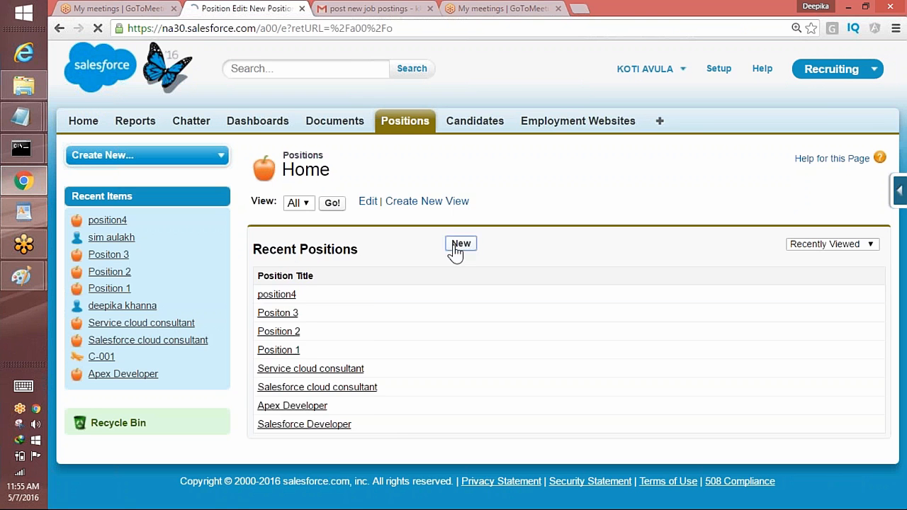
pyautogui.write('positi')
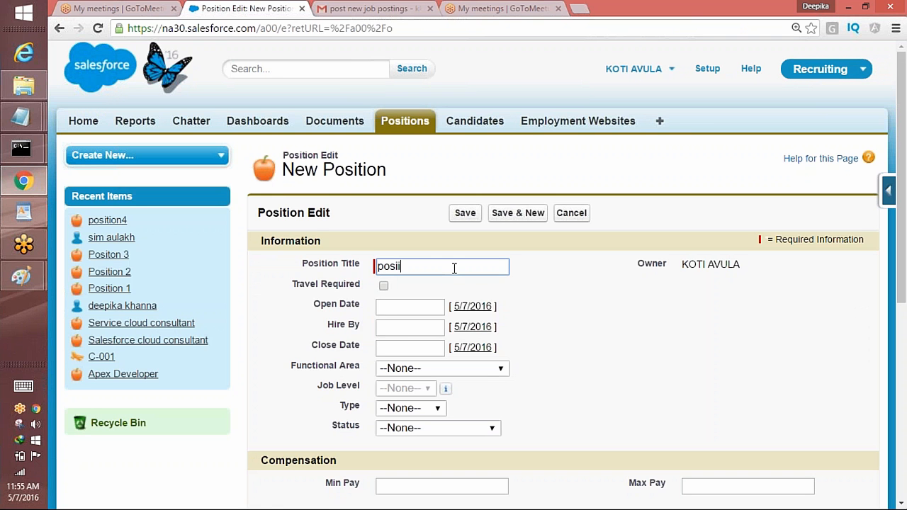
pyautogui.write('on5')
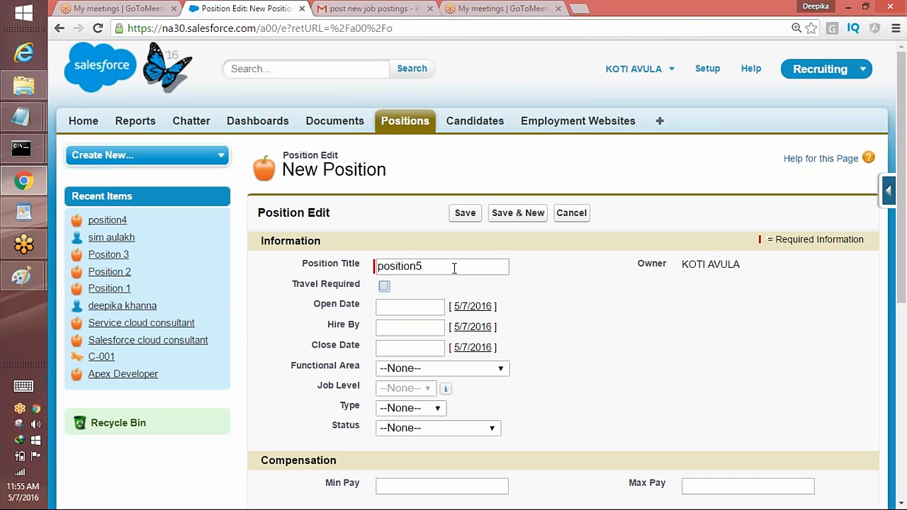
pyautogui.click(397, 369)
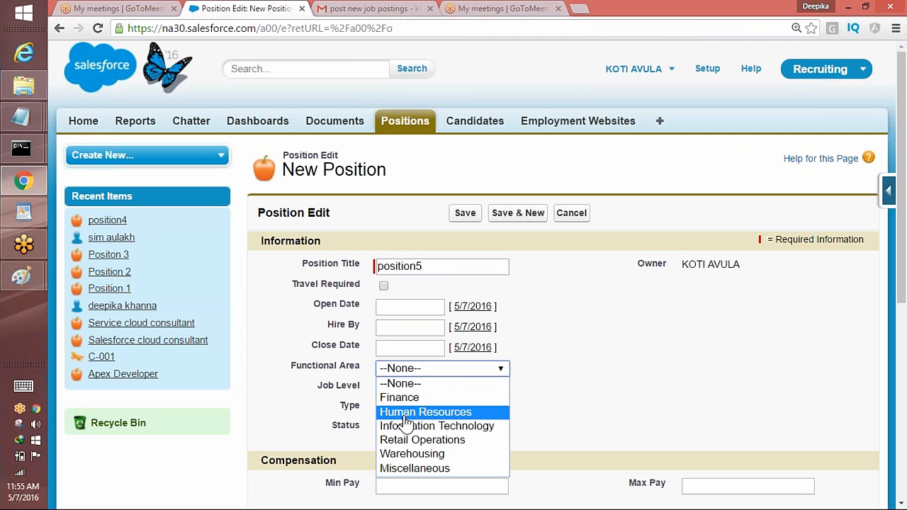
pyautogui.click(405, 414)
pyautogui.click(415, 409)
pyautogui.click(399, 438)
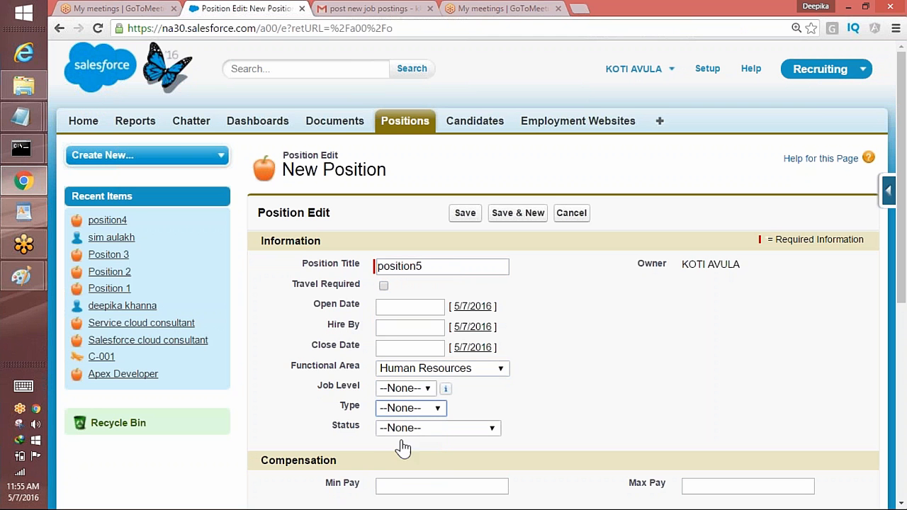
pyautogui.click(440, 429)
pyautogui.click(412, 340)
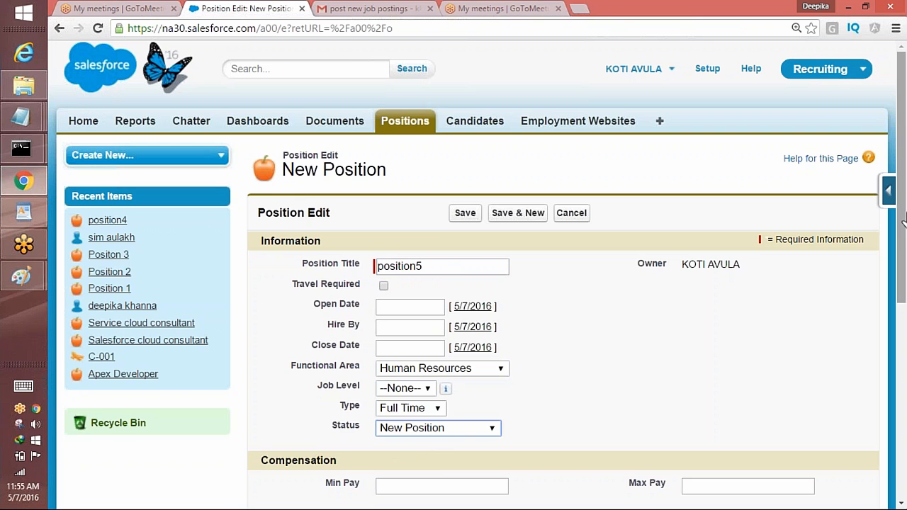
# Enter a Max Pay of 110000 for position5.
pyautogui.moveTo(903, 242); pyautogui.dragTo(903, 309)
pyautogui.click(751, 369)
pyautogui.write('11')
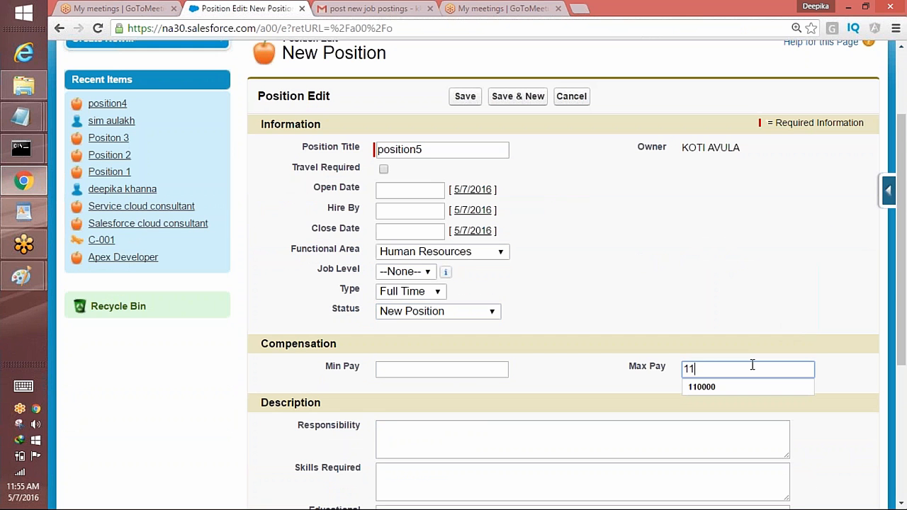
pyautogui.write('0000')
pyautogui.click(703, 352)
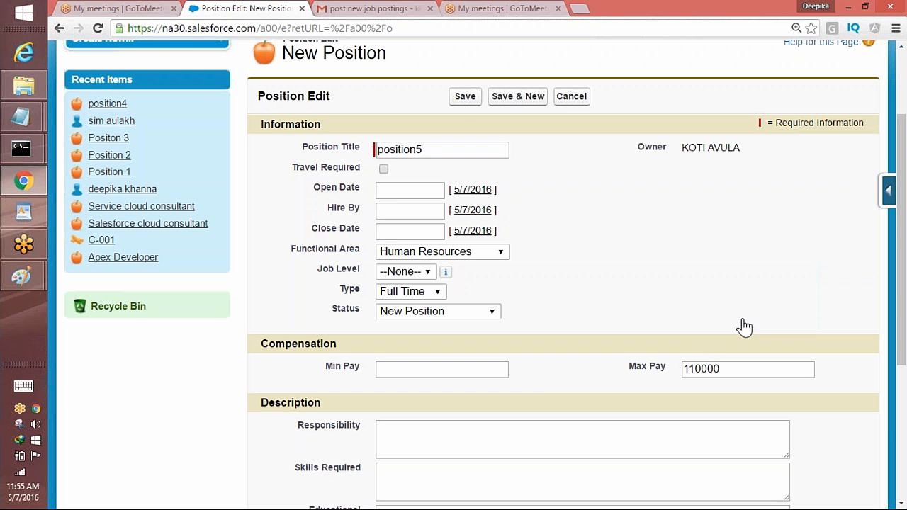
# Save position5, submit it for approval, and confirm its history shows Submitted and Approved.
pyautogui.click(465, 95)
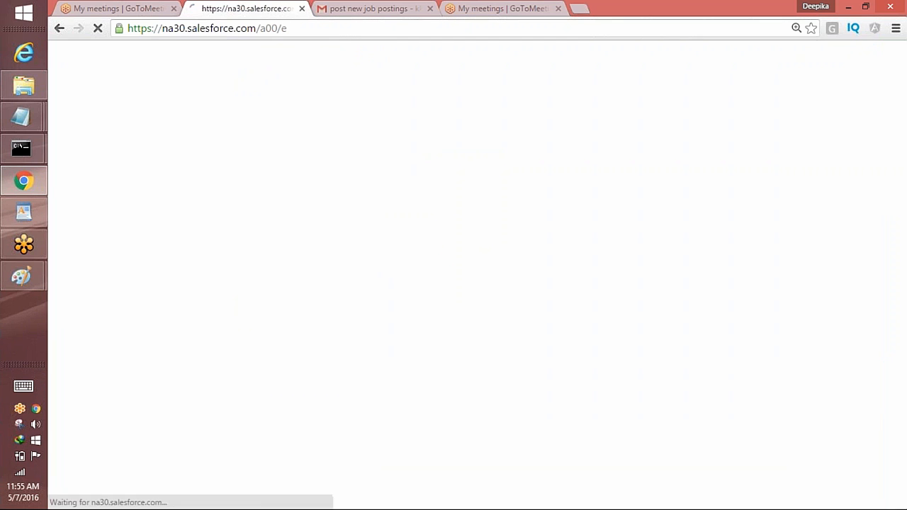
pyautogui.scroll(-8, 891, 347)
pyautogui.scroll(-4, 891, 347)
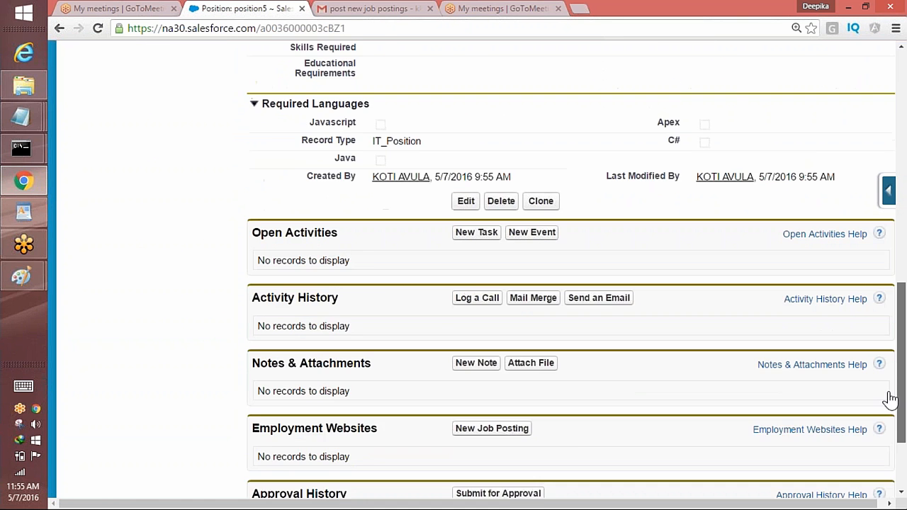
pyautogui.click(528, 375)
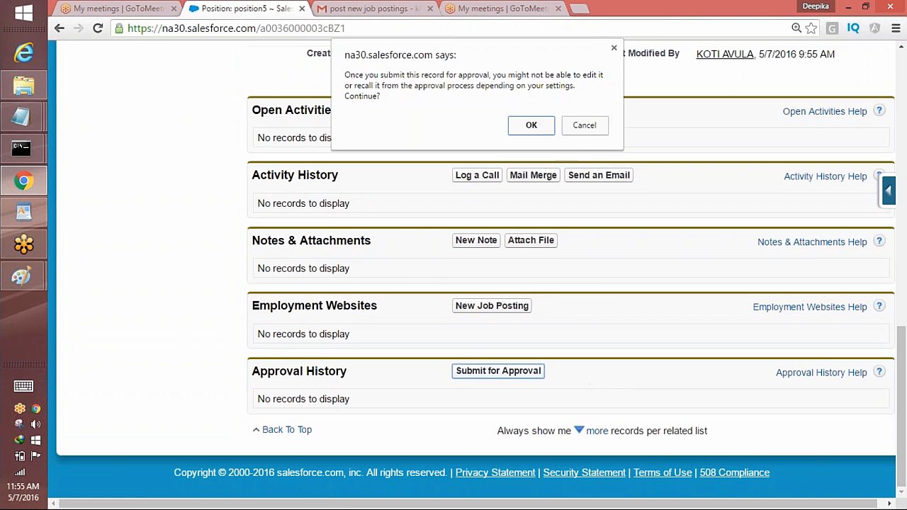
pyautogui.click(545, 129)
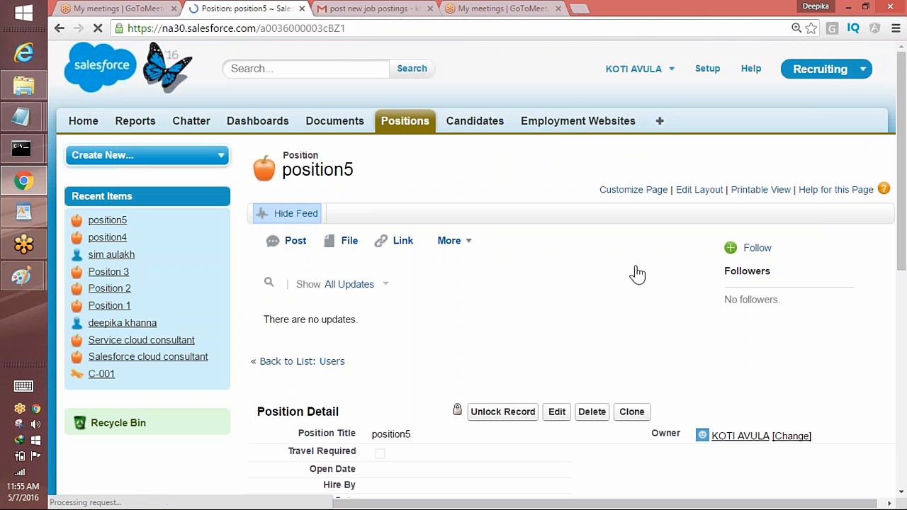
pyautogui.moveTo(900, 182); pyautogui.dragTo(900, 464)
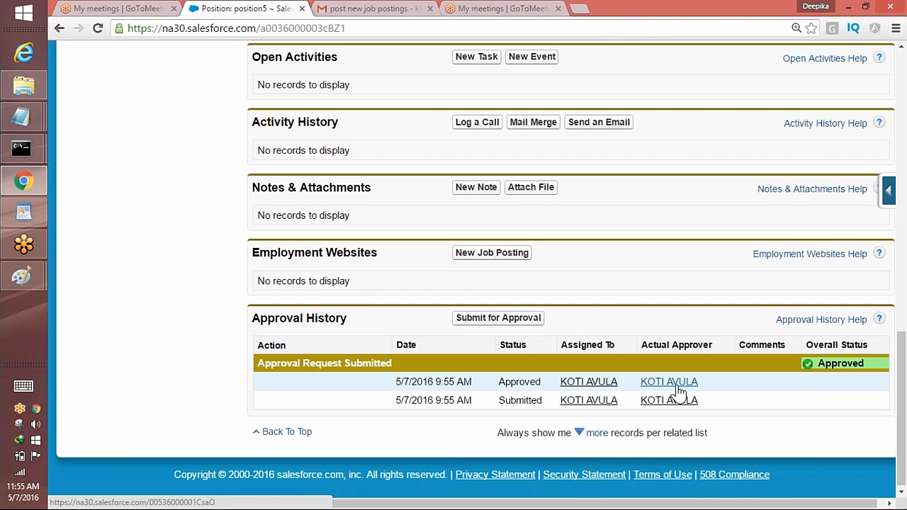
pyautogui.moveTo(902, 372); pyautogui.dragTo(903, 95)
pyautogui.moveTo(897, 182); pyautogui.dragTo(884, 135)
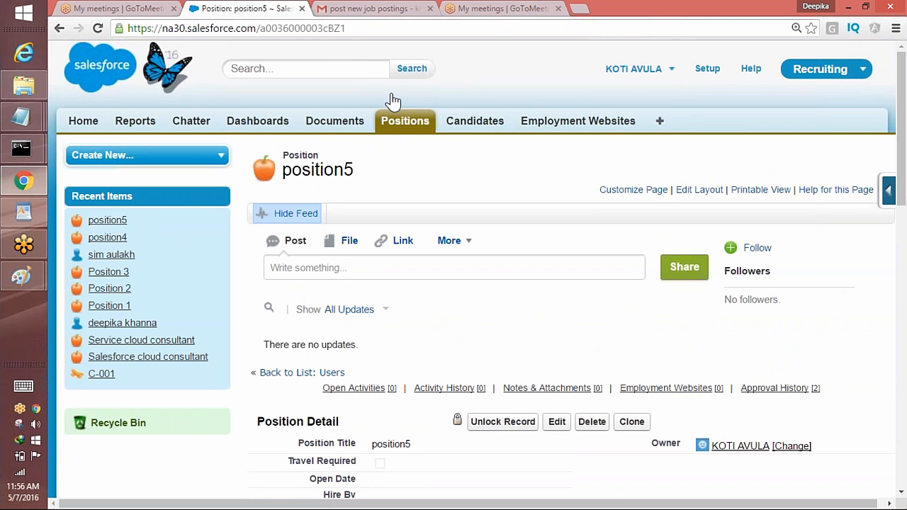
# Start a new position 'position6' in Information Technology, leaving Job Level at None.
pyautogui.click(393, 128)
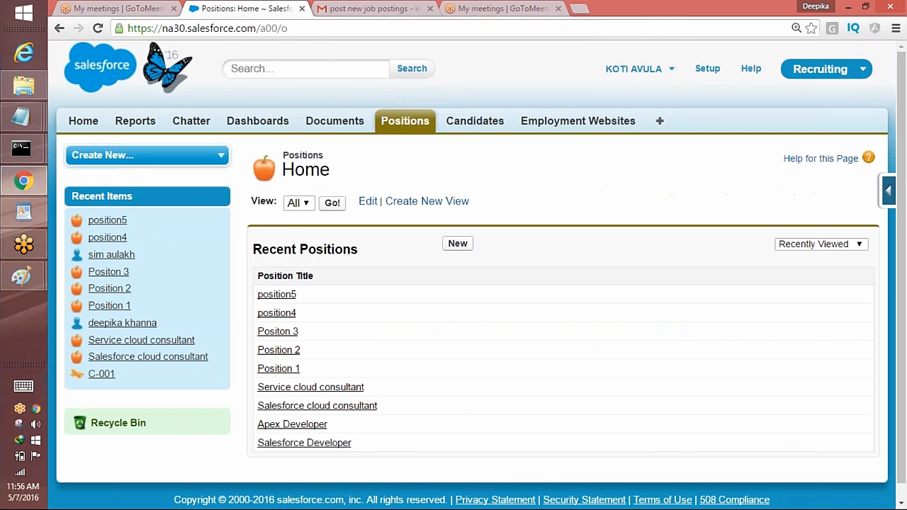
pyautogui.click(458, 243)
pyautogui.write('position6')
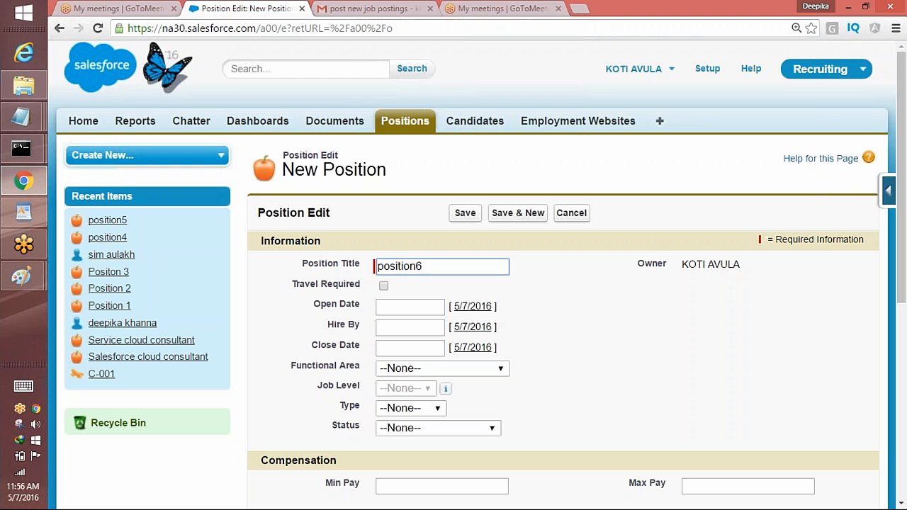
pyautogui.scroll(-2, 489, 361)
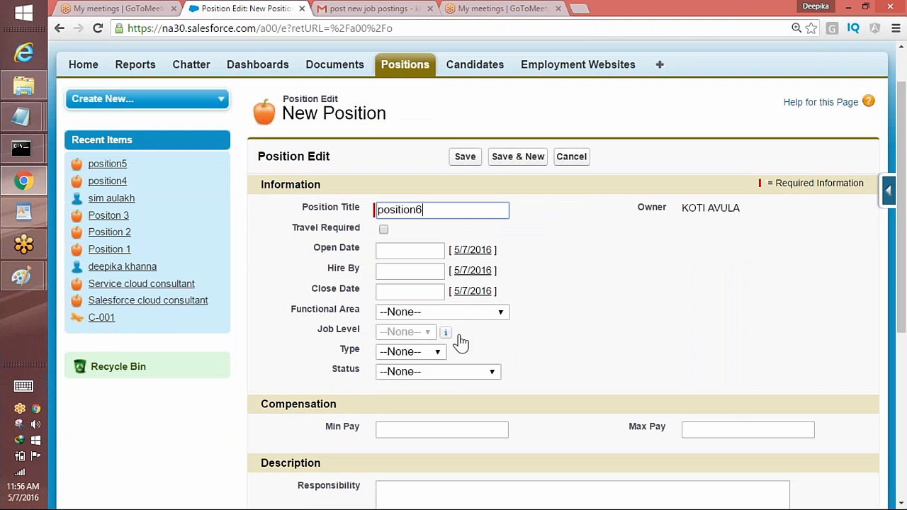
pyautogui.click(462, 313)
pyautogui.click(458, 368)
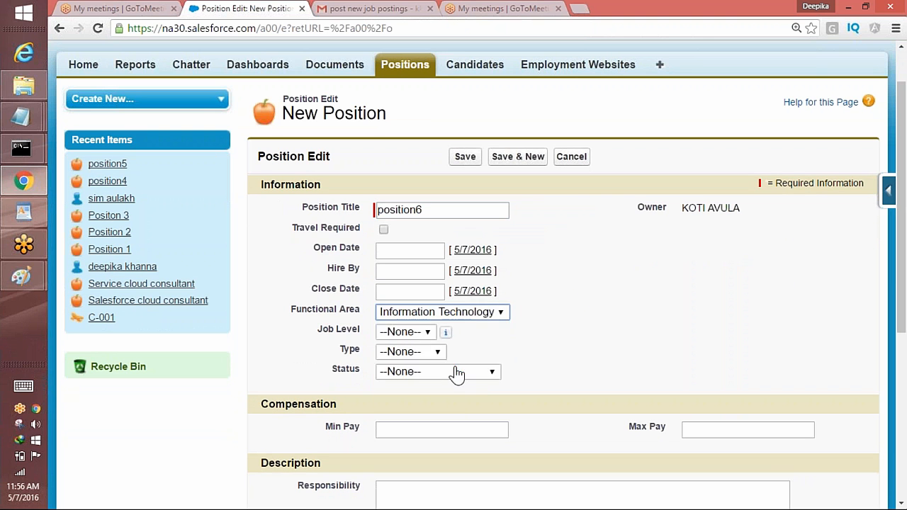
pyautogui.click(412, 336)
pyautogui.click(419, 332)
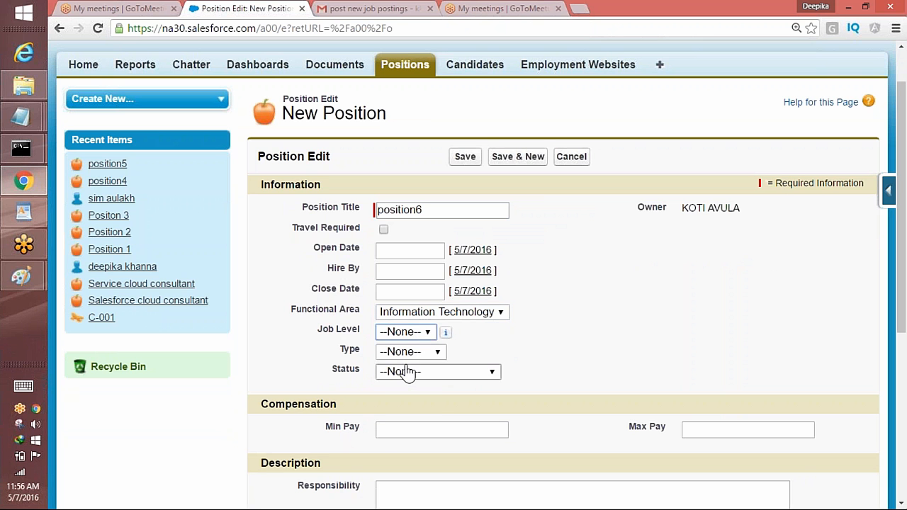
# Set Type Full Time, Status New Position, Max Pay 133000, and save position6.
pyautogui.click(413, 353)
pyautogui.click(409, 383)
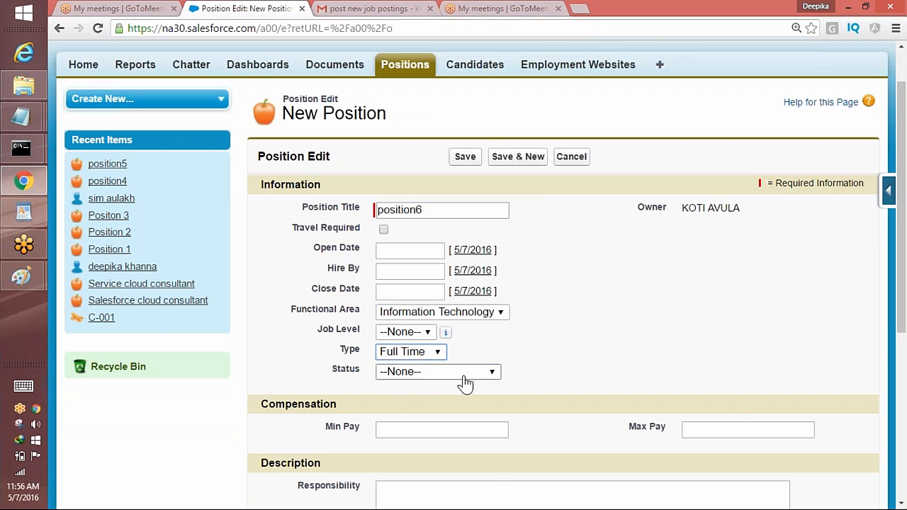
pyautogui.click(464, 374)
pyautogui.click(425, 401)
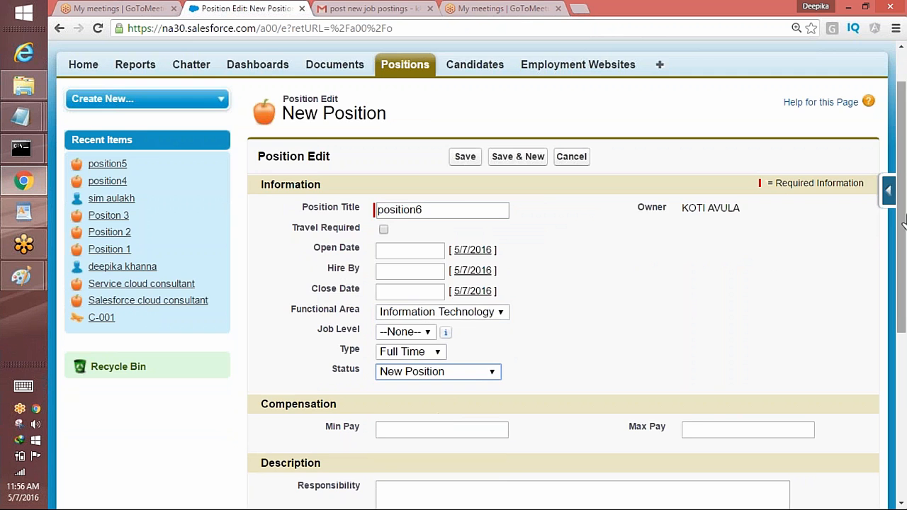
pyautogui.scroll(-2, 740, 274)
pyautogui.click(734, 273)
pyautogui.write('133000')
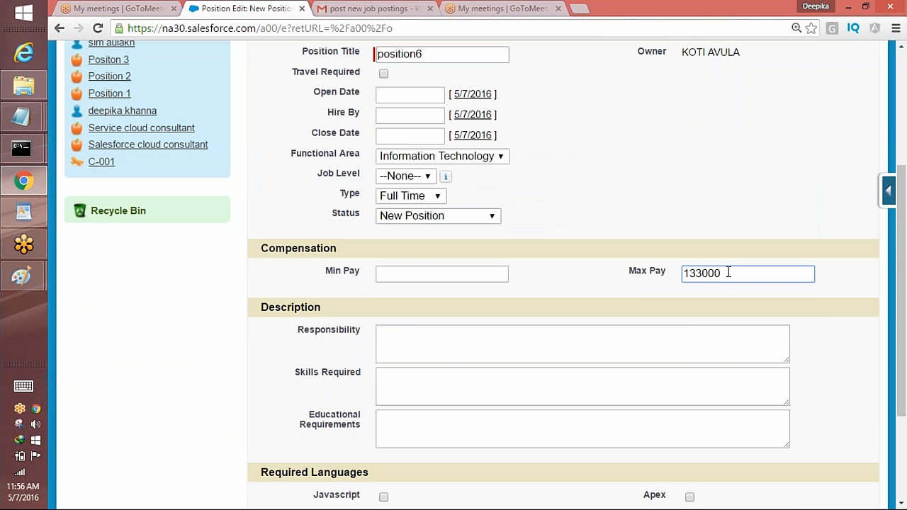
pyautogui.scroll(-2, 765, 382)
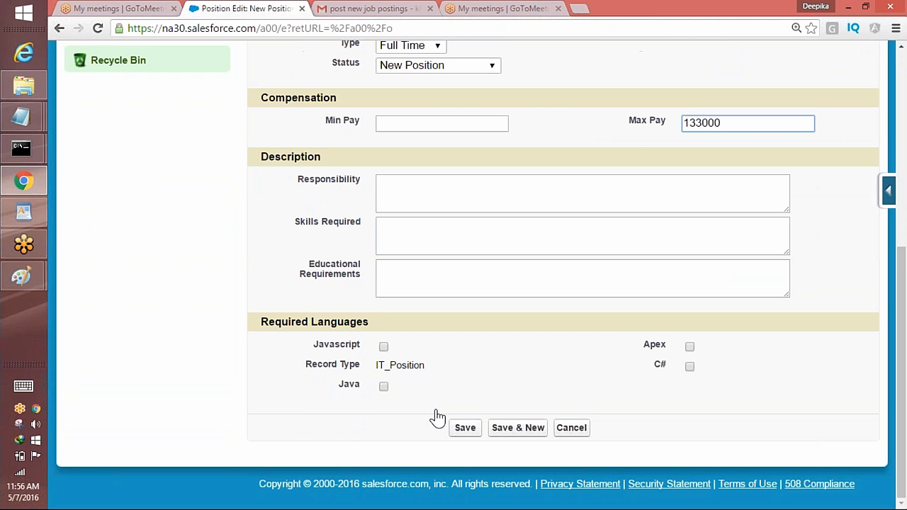
pyautogui.click(465, 428)
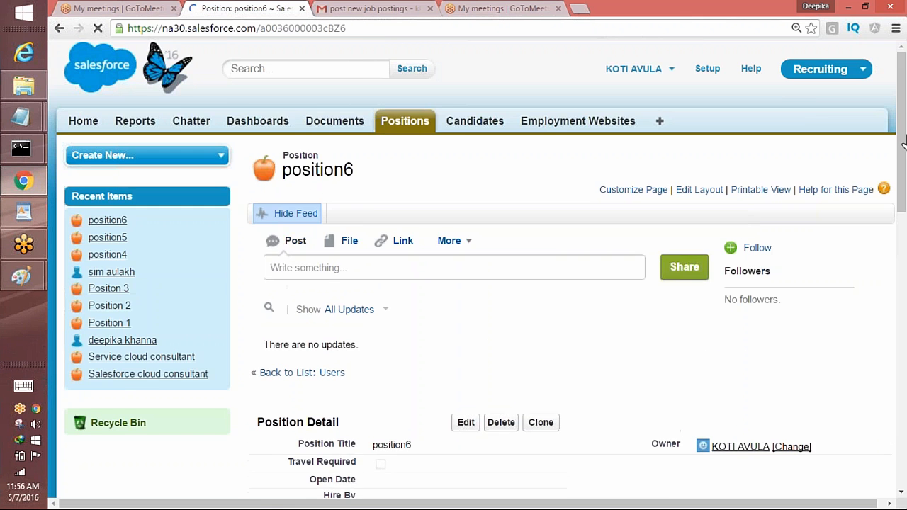
# Submit position6 for approval and check its history shows the step pending.
pyautogui.scroll(-2, 901, 174)
pyautogui.moveTo(903, 174); pyautogui.dragTo(893, 385)
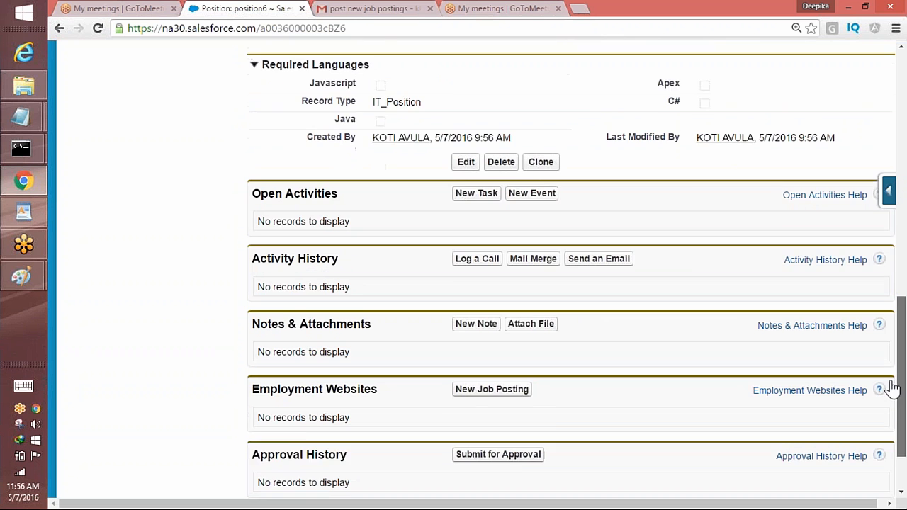
pyautogui.click(533, 410)
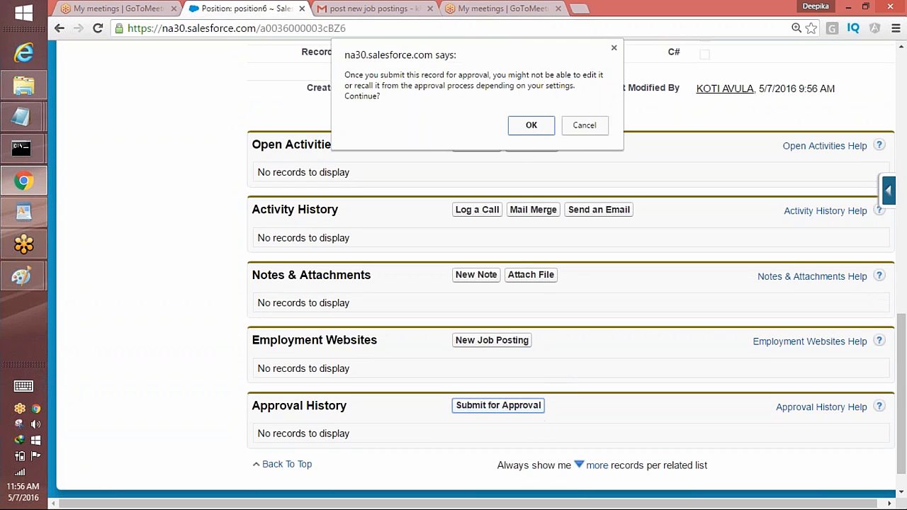
pyautogui.click(531, 125)
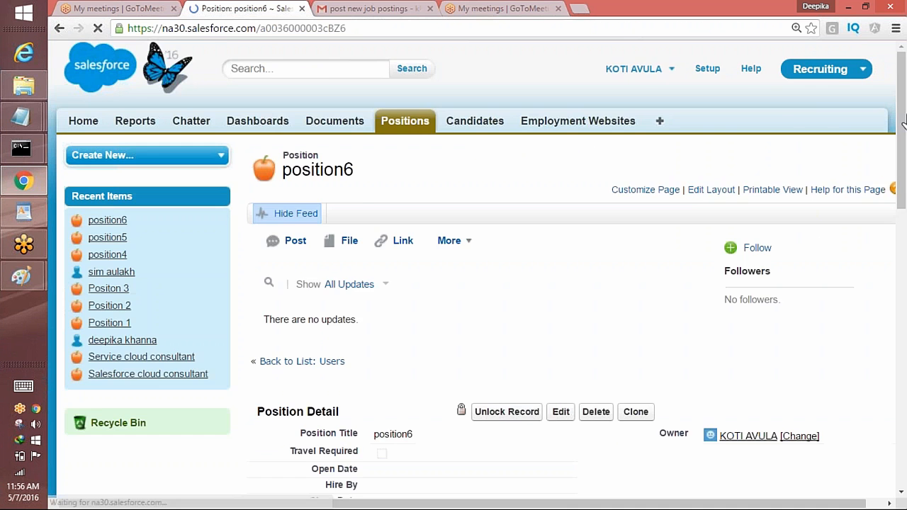
pyautogui.moveTo(899, 106); pyautogui.dragTo(886, 425)
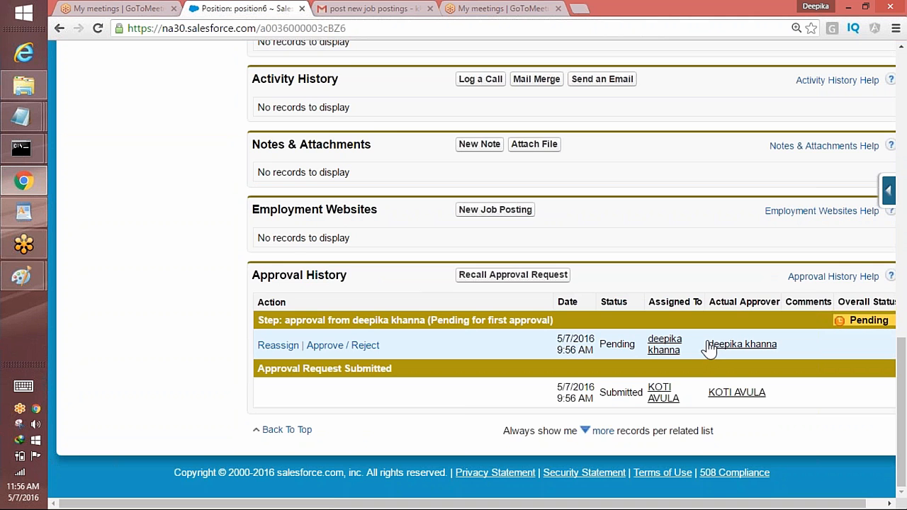
pyautogui.moveTo(898, 376); pyautogui.dragTo(903, 83)
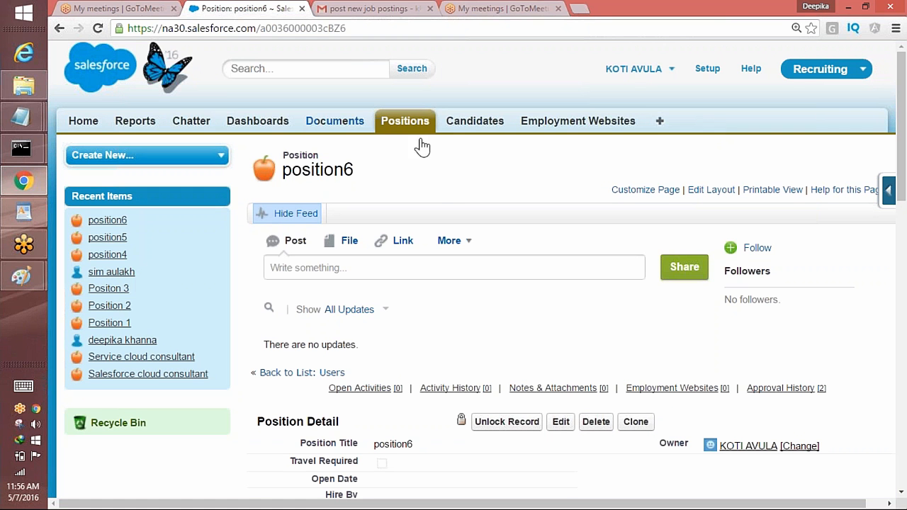
pyautogui.click(666, 70)
# Log out and sign back in with the approver's saved username.
pyautogui.click(596, 160)
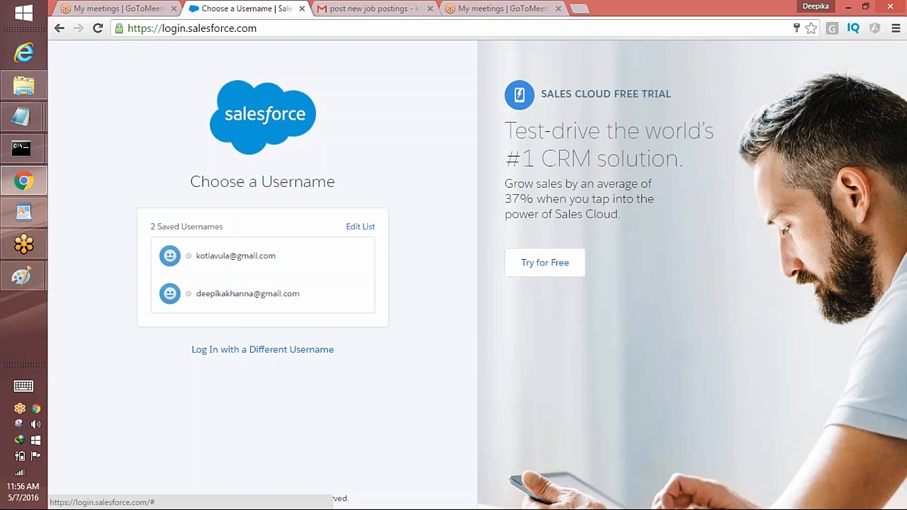
pyautogui.click(239, 304)
pyautogui.click(249, 315)
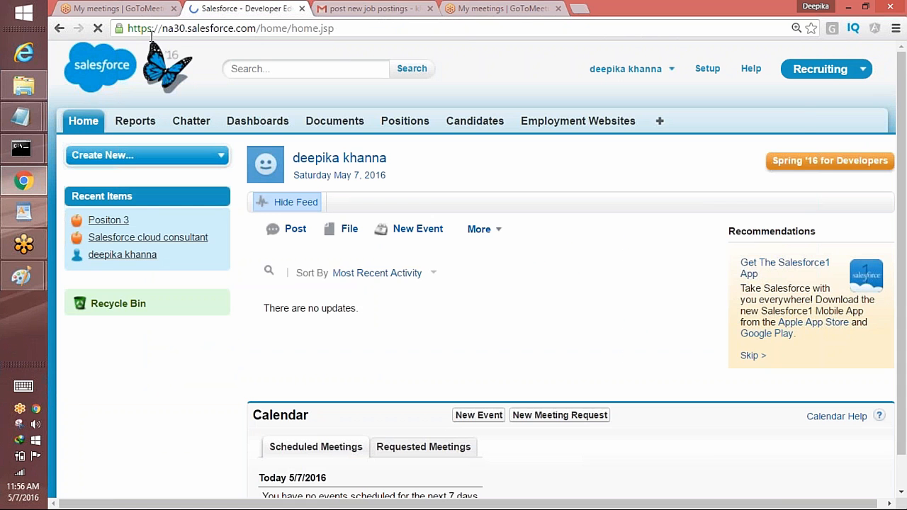
pyautogui.moveTo(902, 171); pyautogui.dragTo(893, 442)
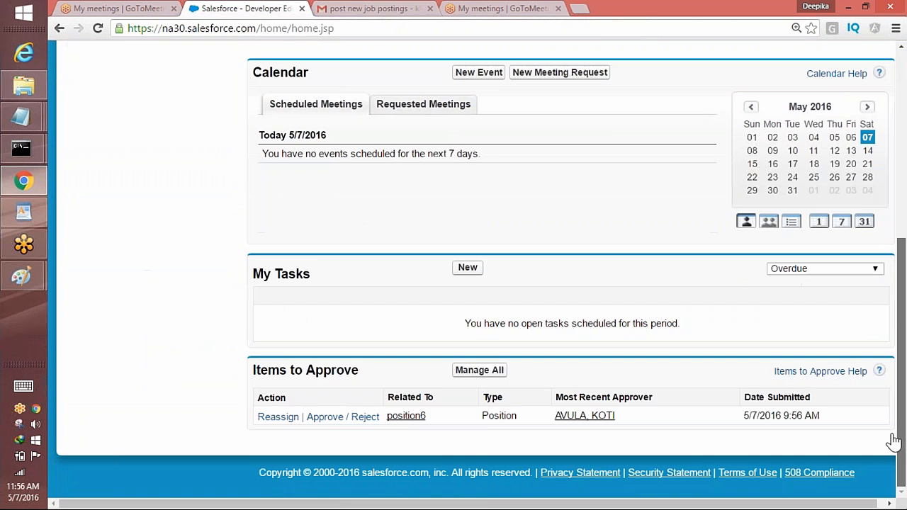
# Open position6's pending request from Items to Approve, review its details, and approve it.
pyautogui.click(333, 419)
pyautogui.moveTo(460, 312); pyautogui.dragTo(339, 299)
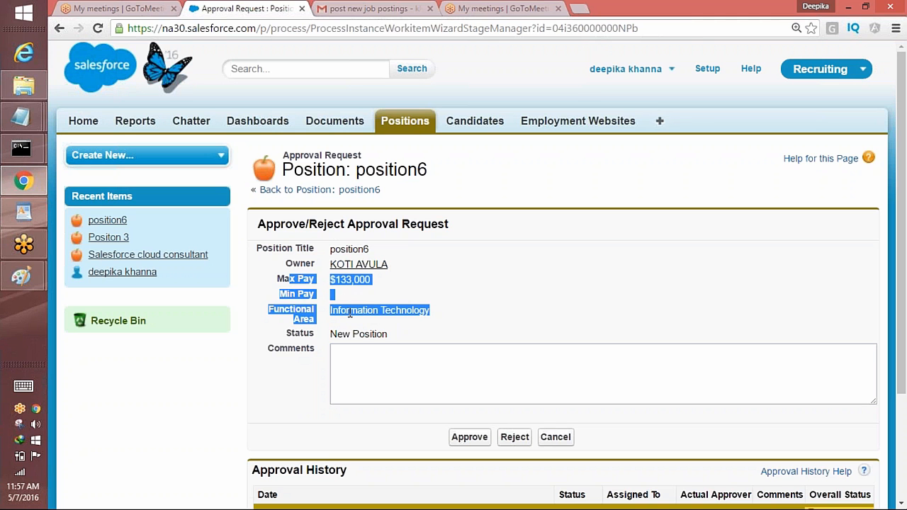
pyautogui.doubleClick(348, 313)
pyautogui.moveTo(337, 336); pyautogui.dragTo(378, 336)
pyautogui.scroll(-3, 688, 203)
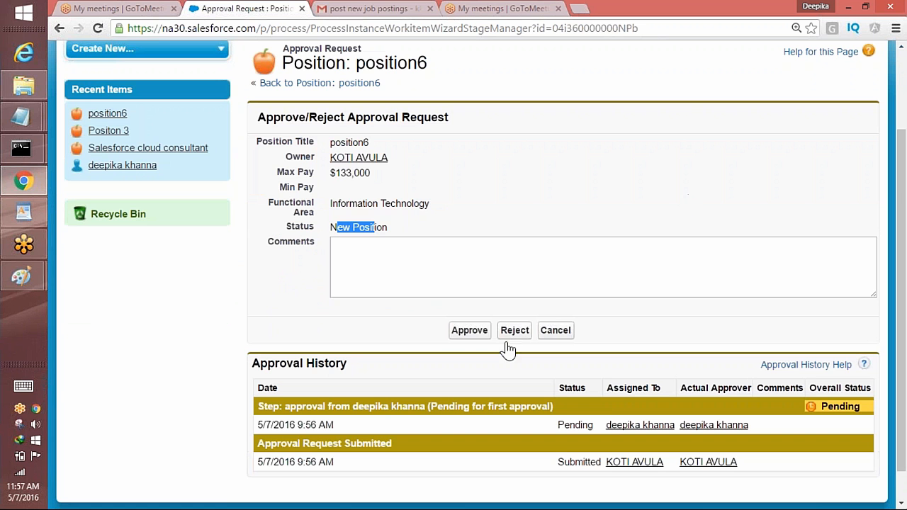
pyautogui.click(468, 331)
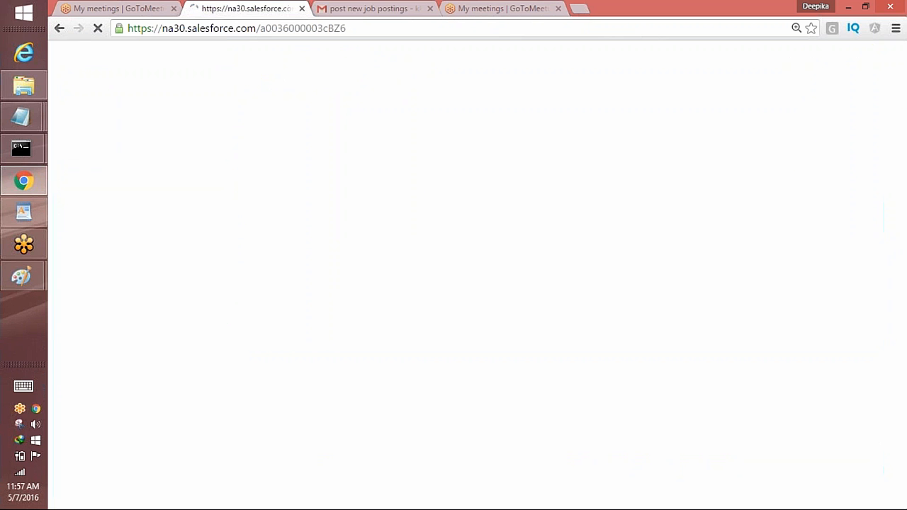
pyautogui.scroll(-5, 892, 273)
pyautogui.scroll(-6, 892, 274)
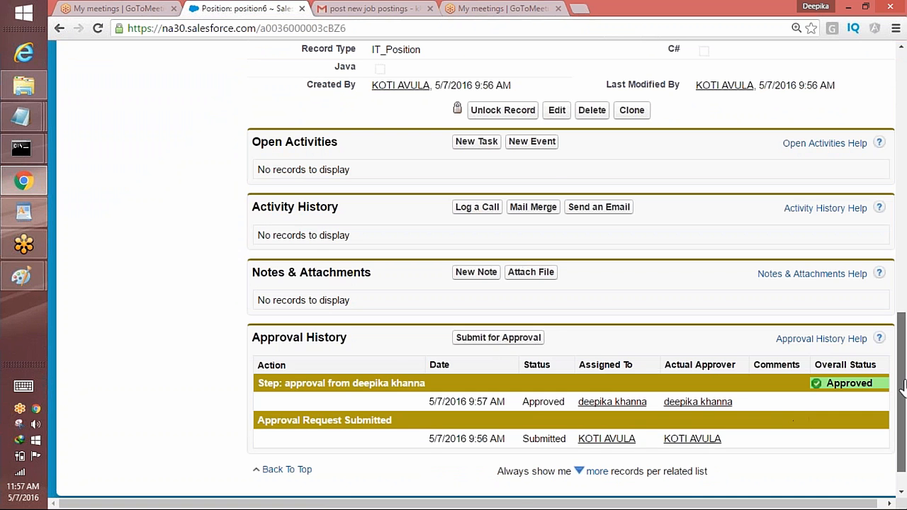
pyautogui.scroll(10, 826, 163)
# Log out of the approver account and sign back in as the original user.
pyautogui.click(650, 80)
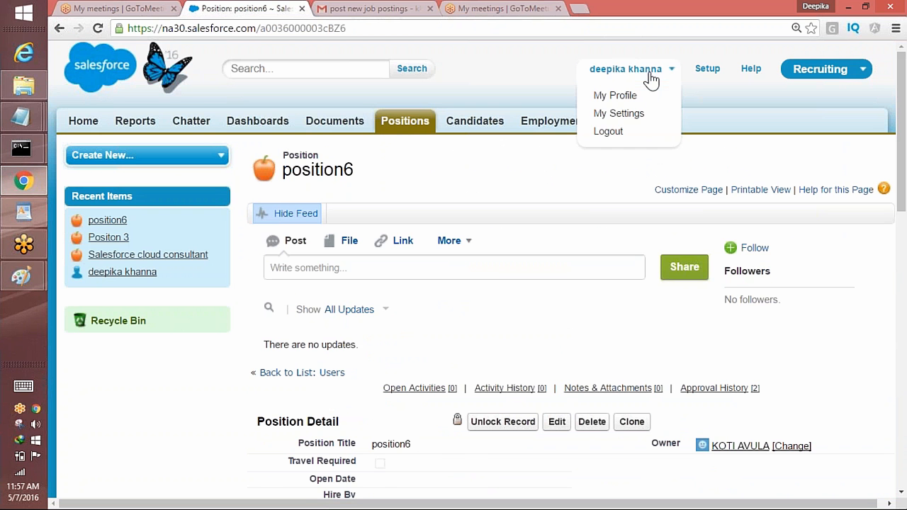
pyautogui.click(652, 129)
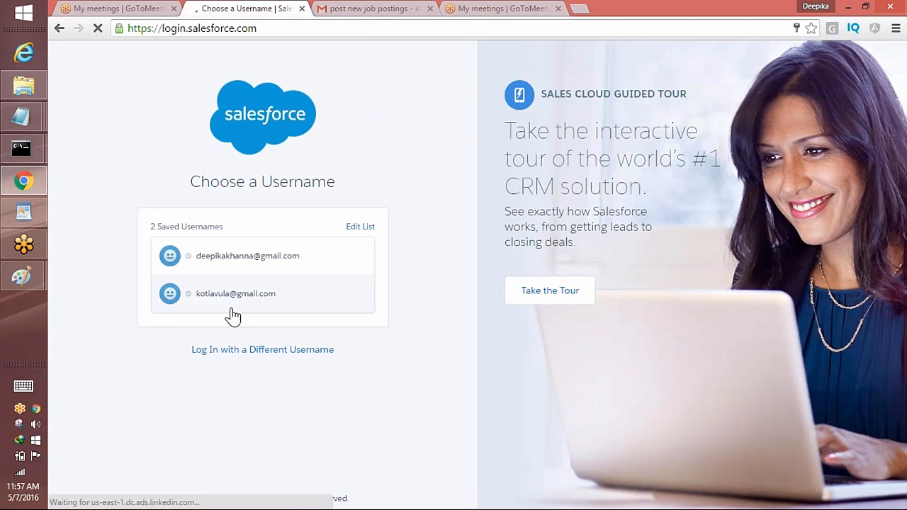
pyautogui.click(228, 305)
pyautogui.click(268, 310)
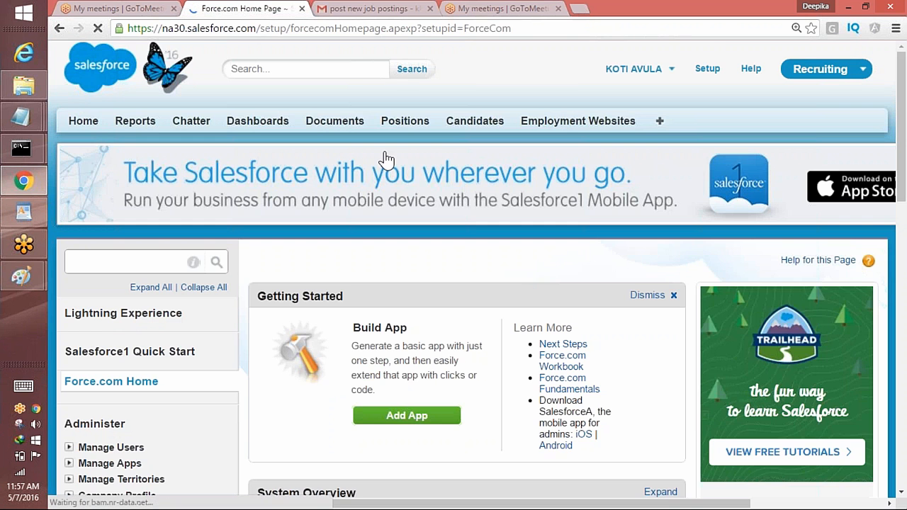
# Start a new Position titled 'positioon 7' in Information Technology, Full Time.
pyautogui.click(405, 121)
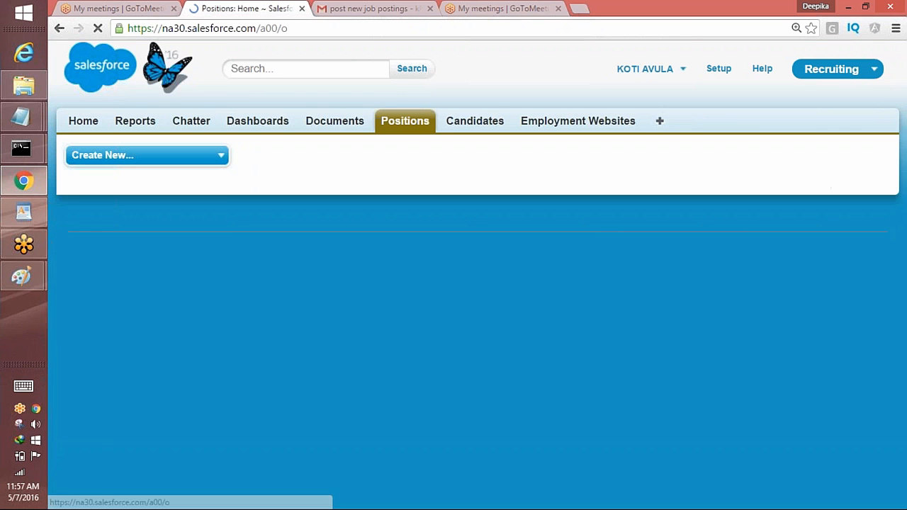
pyautogui.click(457, 240)
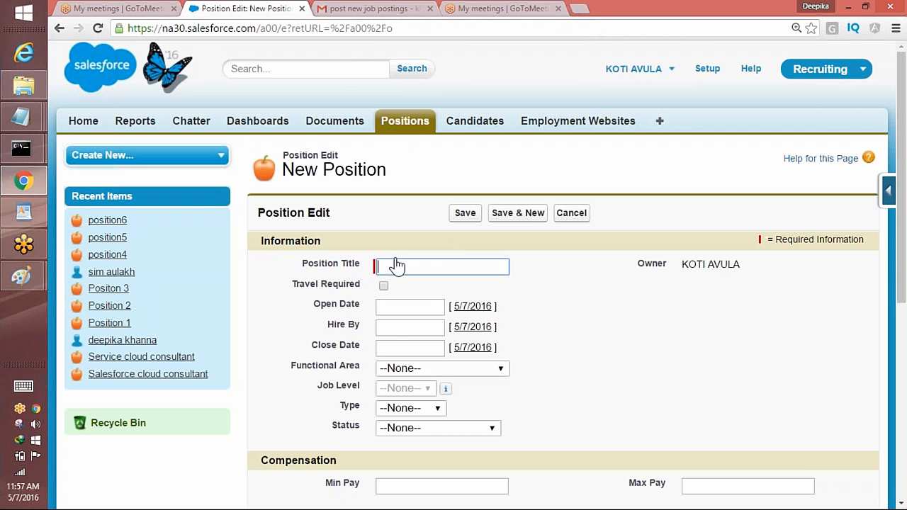
pyautogui.write('positioon 7')
pyautogui.press('Tab')
pyautogui.click(454, 370)
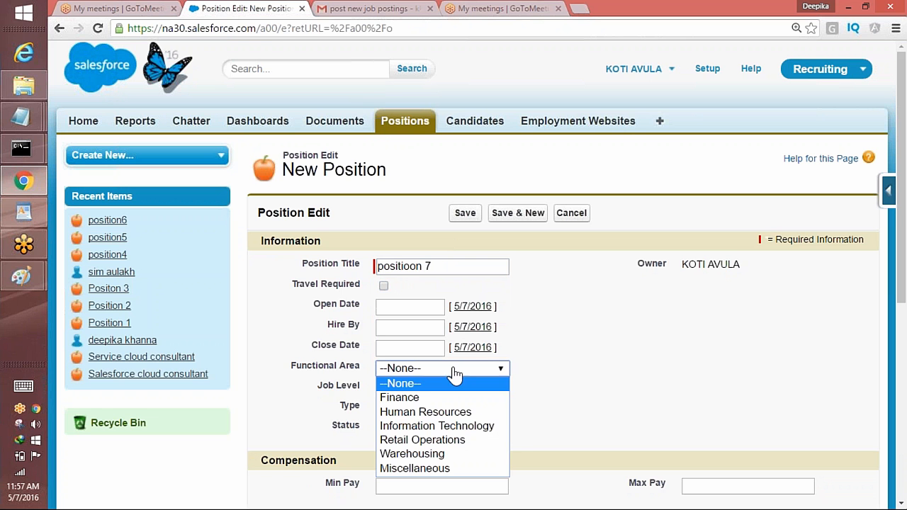
pyautogui.click(415, 426)
pyautogui.click(404, 409)
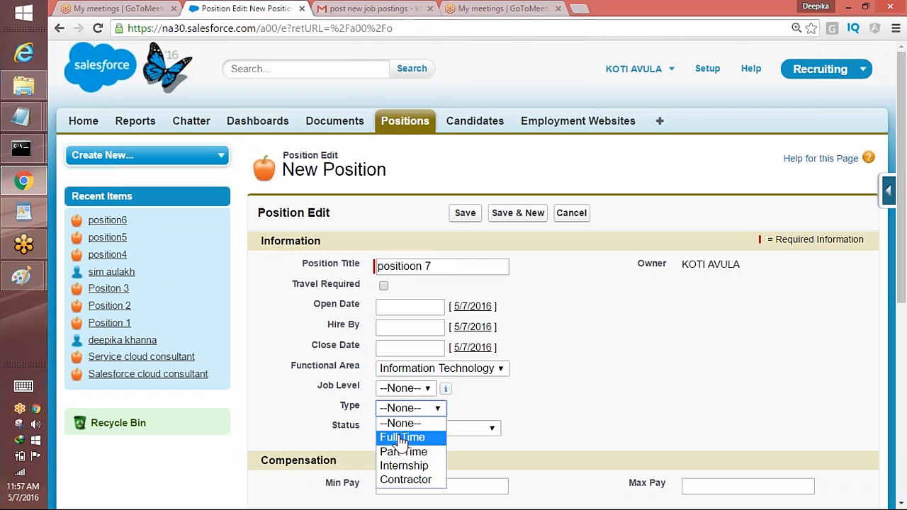
pyautogui.click(402, 438)
# Enter a Max Pay of 170000 on the new position.
pyautogui.click(439, 487)
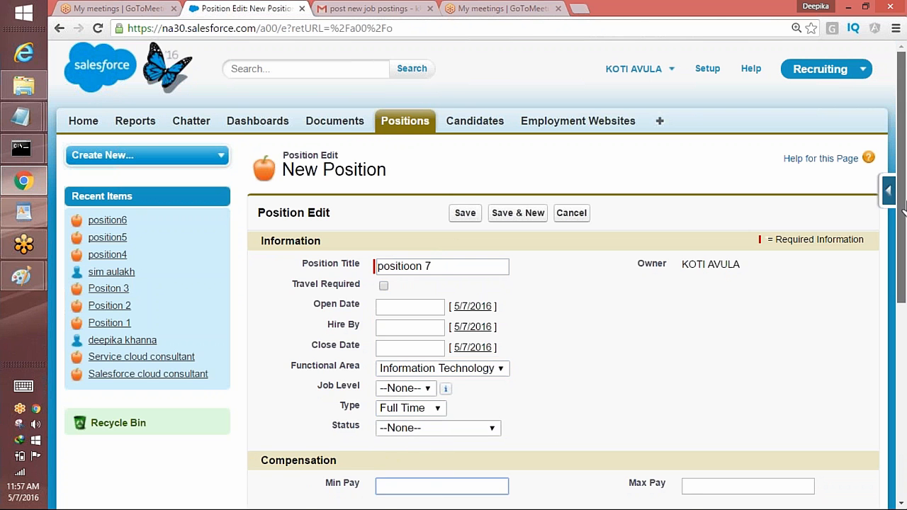
pyautogui.scroll(-3, 904, 205)
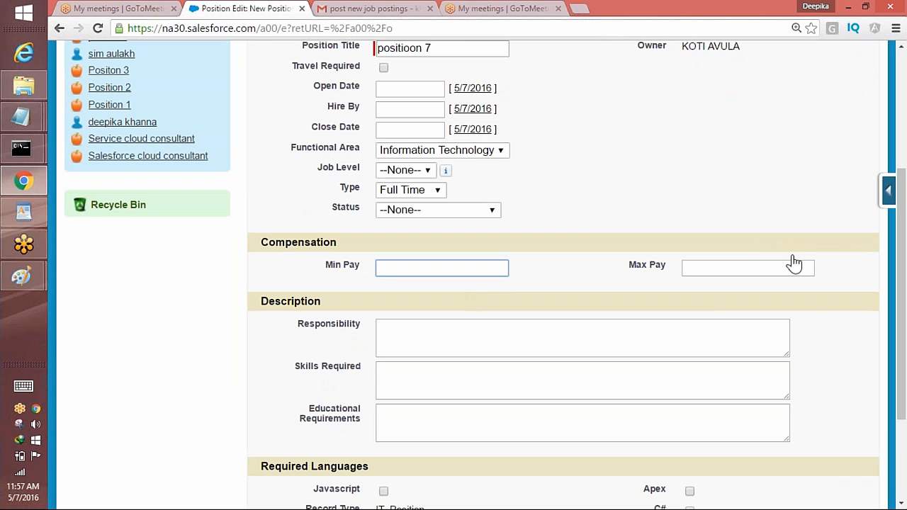
pyautogui.click(737, 266)
pyautogui.write('15')
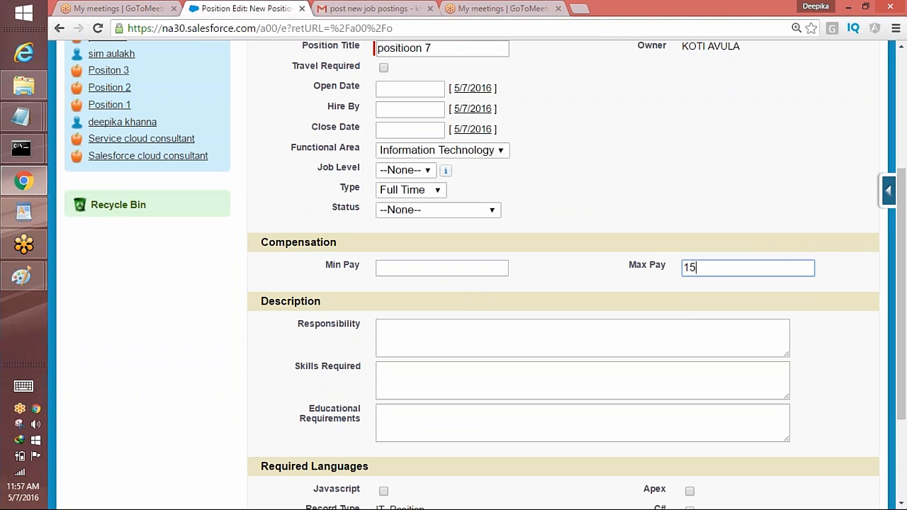
pyautogui.press('BackSpace')
pyautogui.write('70000')
pyautogui.moveTo(902, 246); pyautogui.dragTo(901, 284)
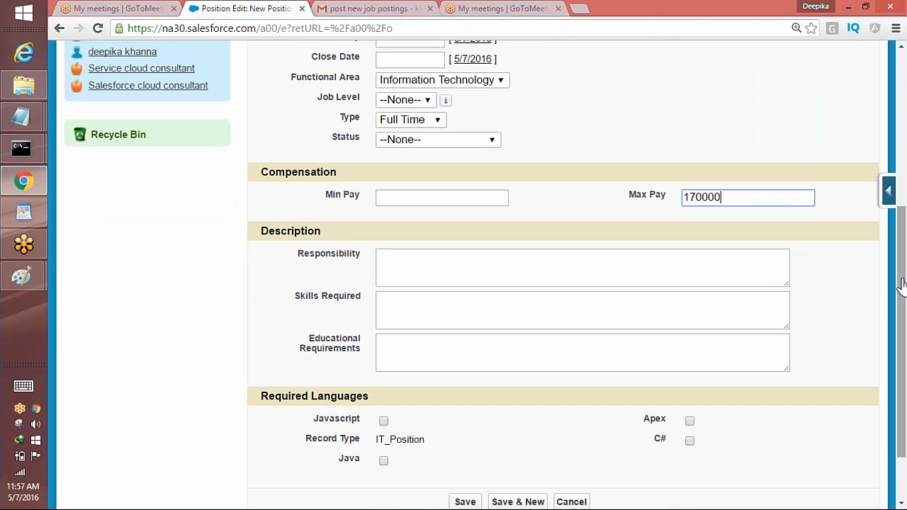
pyautogui.moveTo(903, 310); pyautogui.dragTo(903, 350)
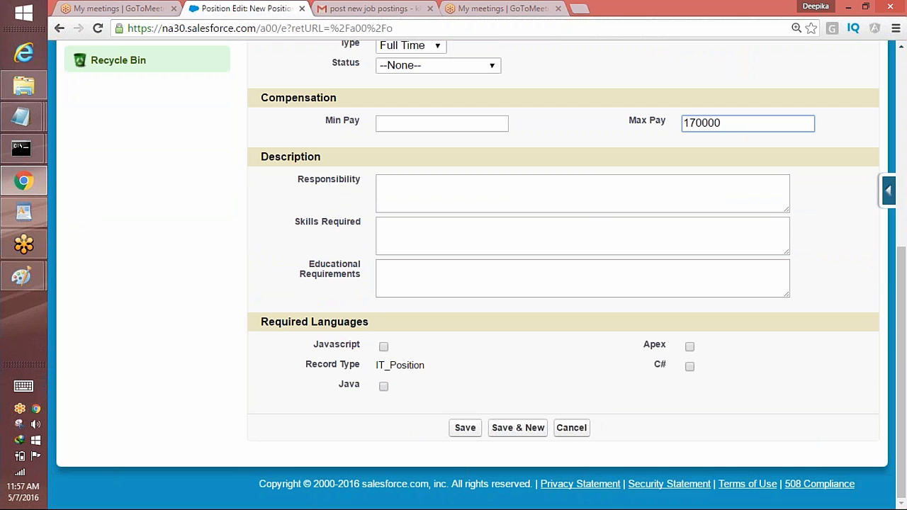
# Save positioon 7, submit it for approval, and confirm the first step shows Pending.
pyautogui.click(466, 428)
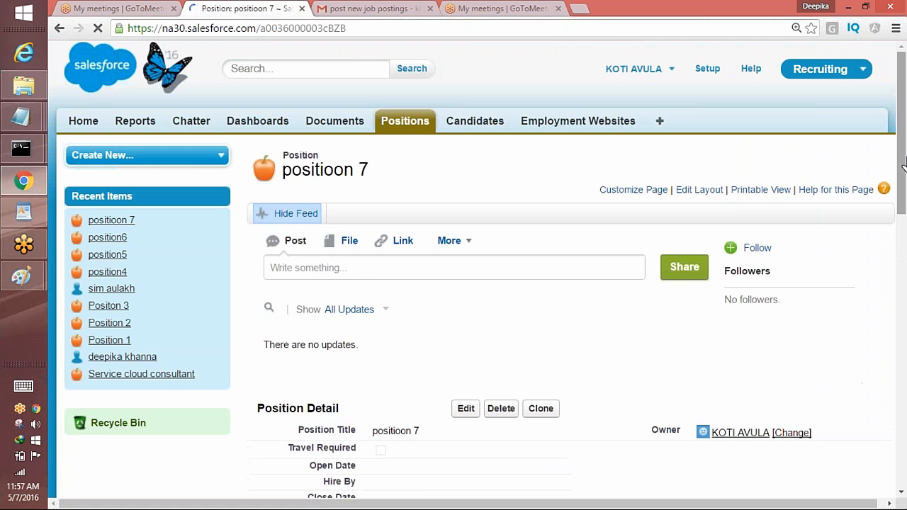
pyautogui.moveTo(903, 164); pyautogui.dragTo(890, 494)
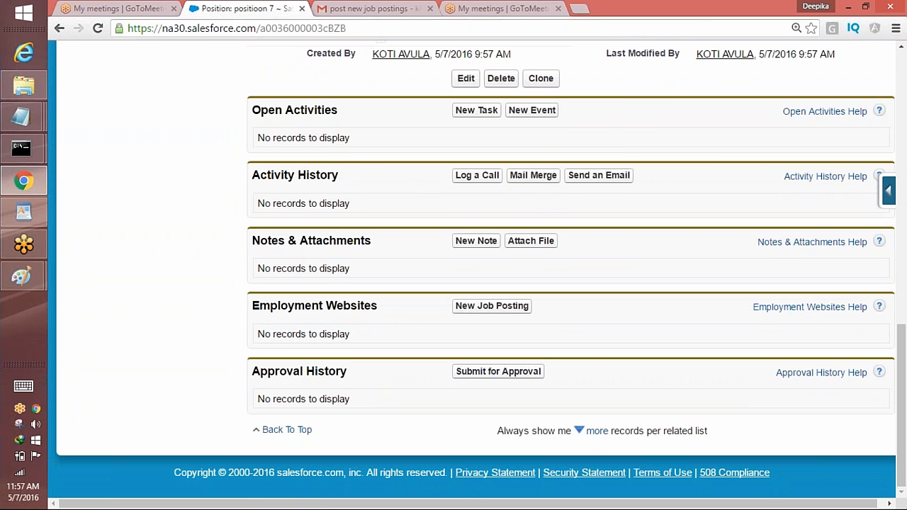
pyautogui.click(498, 372)
pyautogui.click(531, 125)
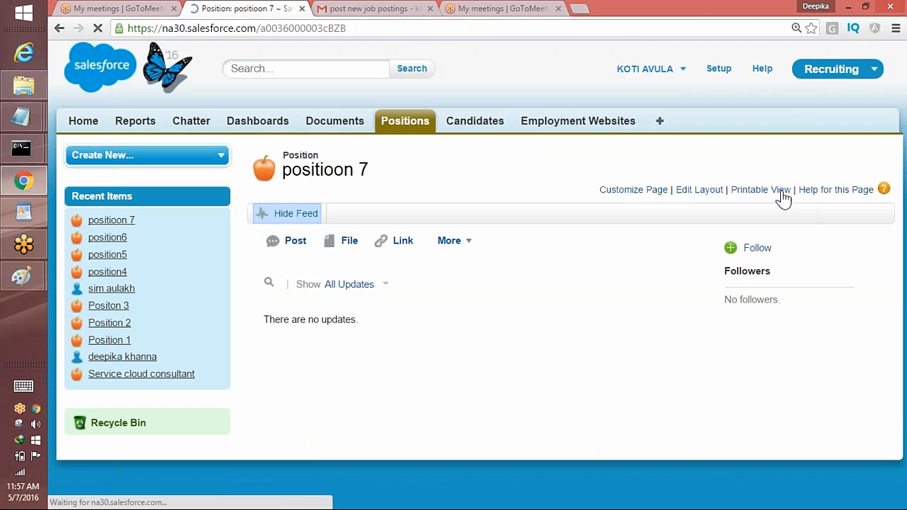
pyautogui.moveTo(902, 195); pyautogui.dragTo(885, 475)
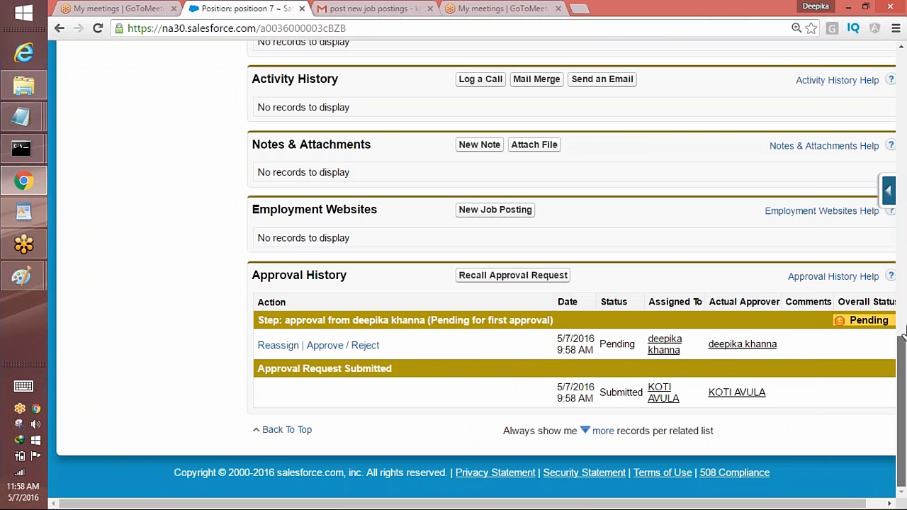
pyautogui.moveTo(902, 334); pyautogui.dragTo(902, 57)
pyautogui.click(652, 69)
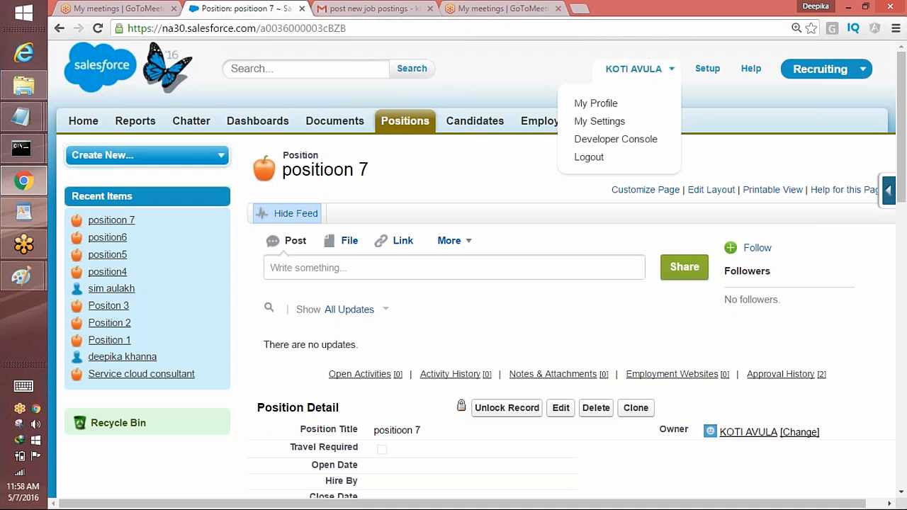
# Log out and sign in with the first approver's saved username.
pyautogui.click(589, 158)
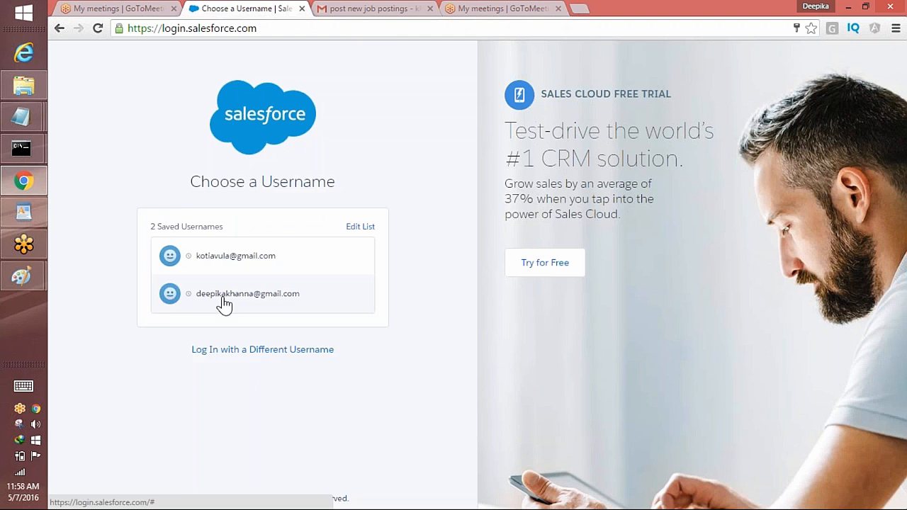
pyautogui.click(224, 303)
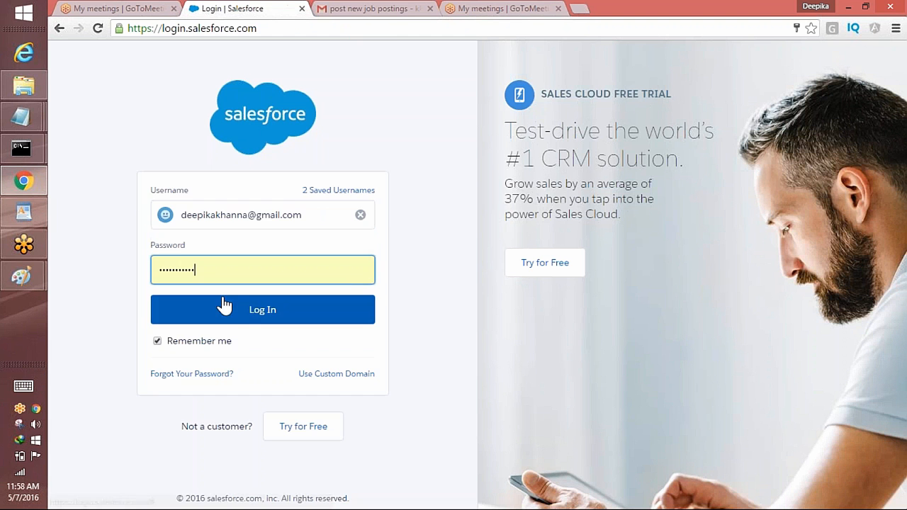
pyautogui.click(253, 316)
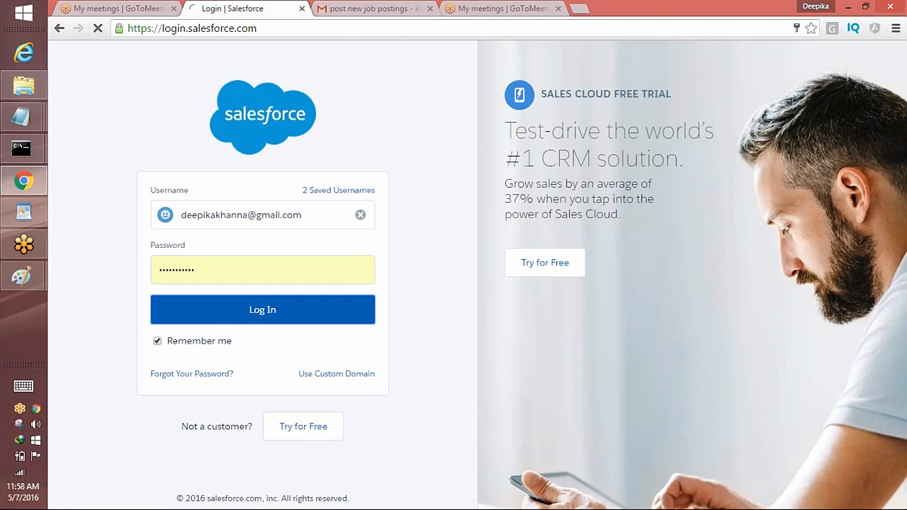
# Approve the positioon 7 request and check the history's Approved and pending second-approver steps.
pyautogui.scroll(-5, 882, 333)
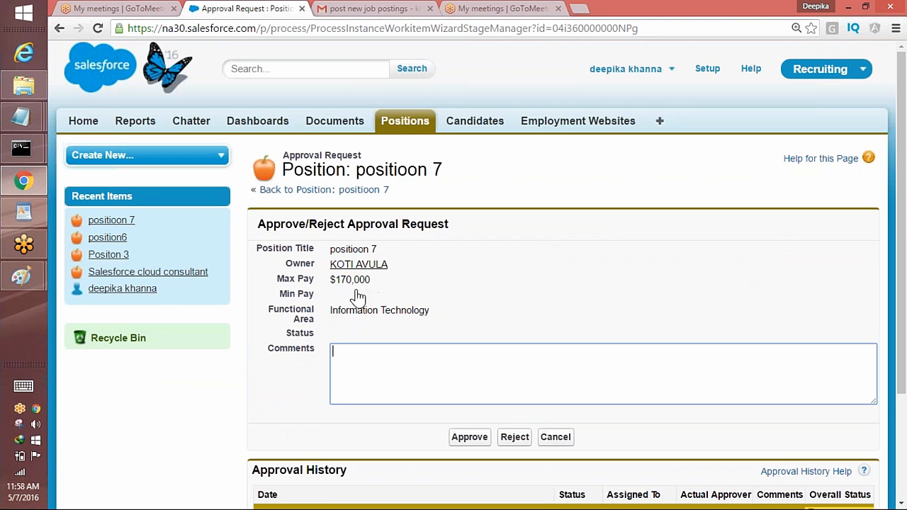
pyautogui.click(470, 437)
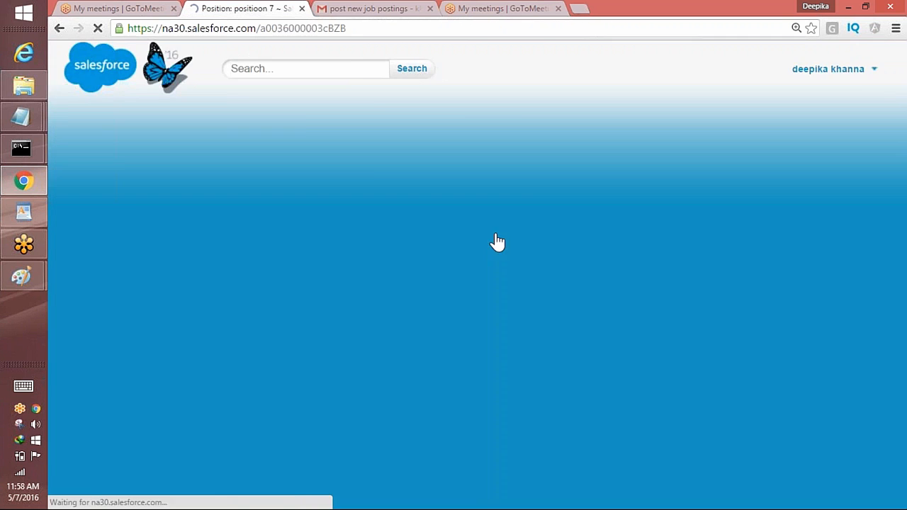
pyautogui.scroll(-15, 885, 368)
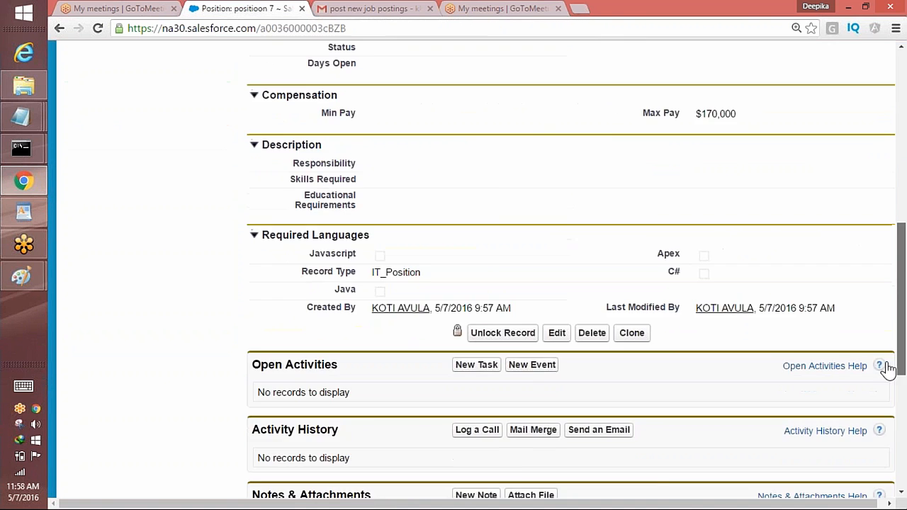
pyautogui.scroll(-1, 888, 447)
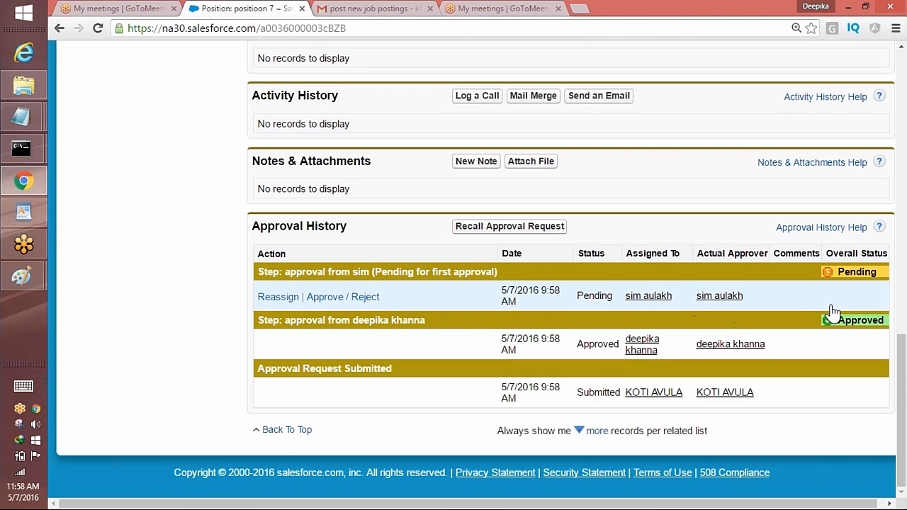
pyautogui.moveTo(746, 296); pyautogui.dragTo(697, 295)
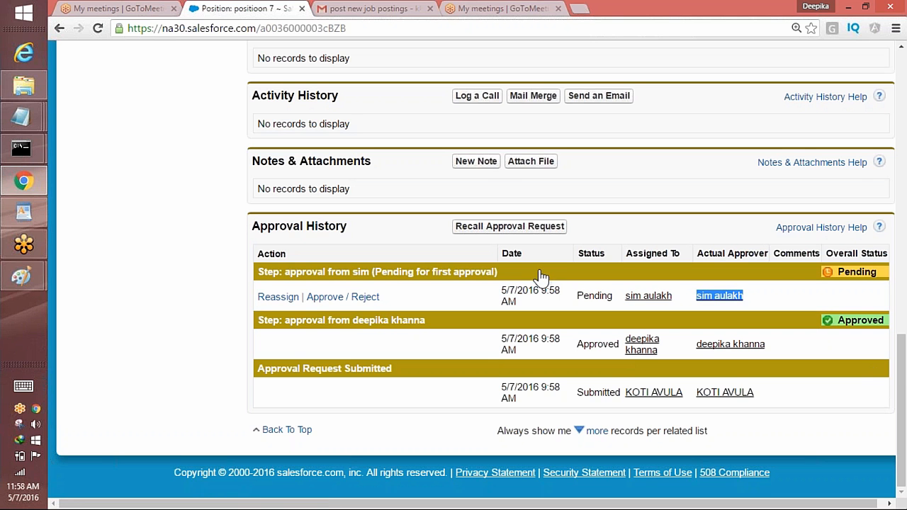
pyautogui.moveTo(767, 344); pyautogui.dragTo(697, 346)
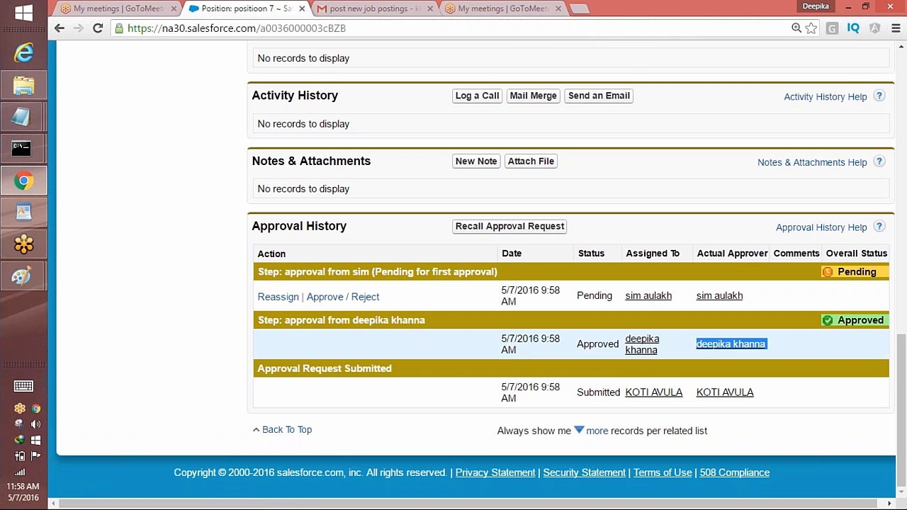
# Scroll to the top of the record page and open the user name menu in the header.
pyautogui.moveTo(902, 352); pyautogui.dragTo(900, 64)
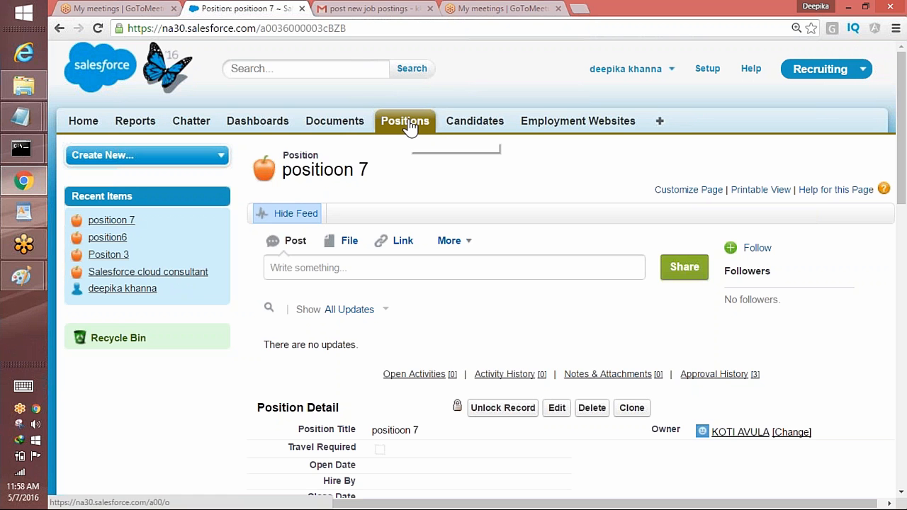
pyautogui.click(638, 69)
# Log out and sign in with a different username and password, saving the password in the browser.
pyautogui.click(594, 136)
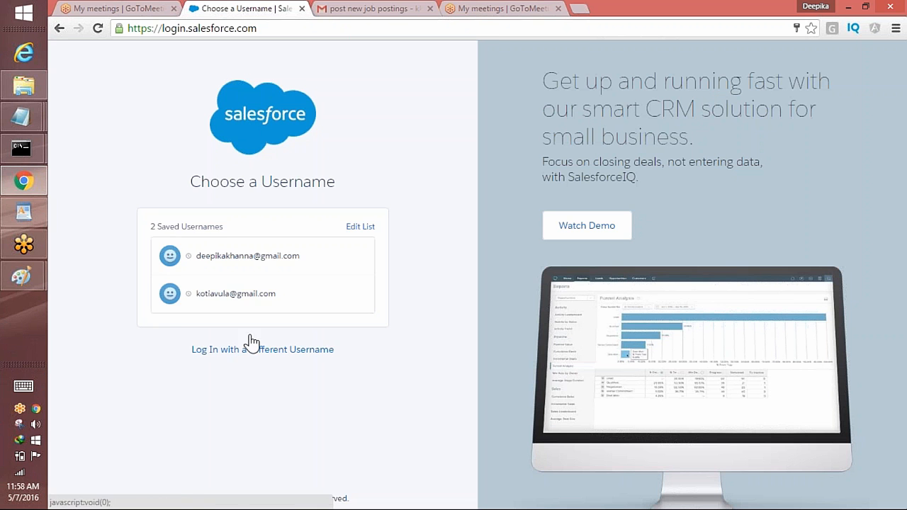
pyautogui.click(262, 350)
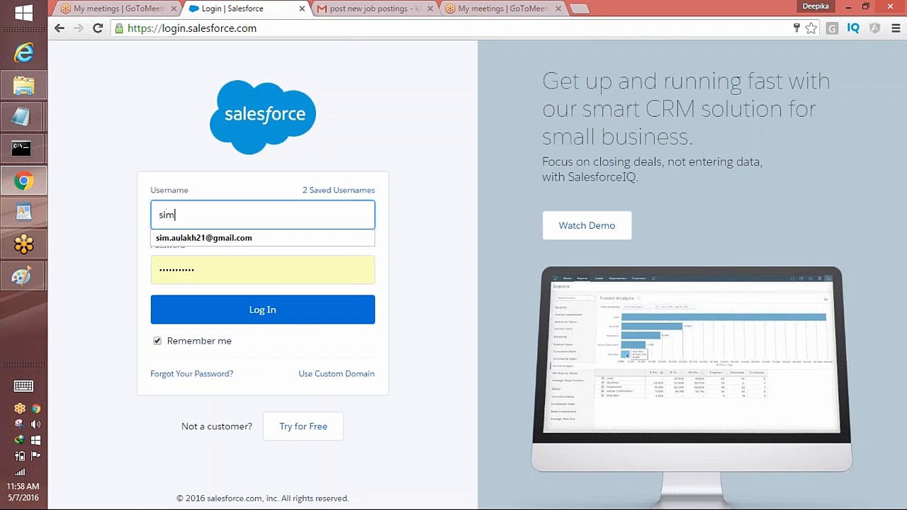
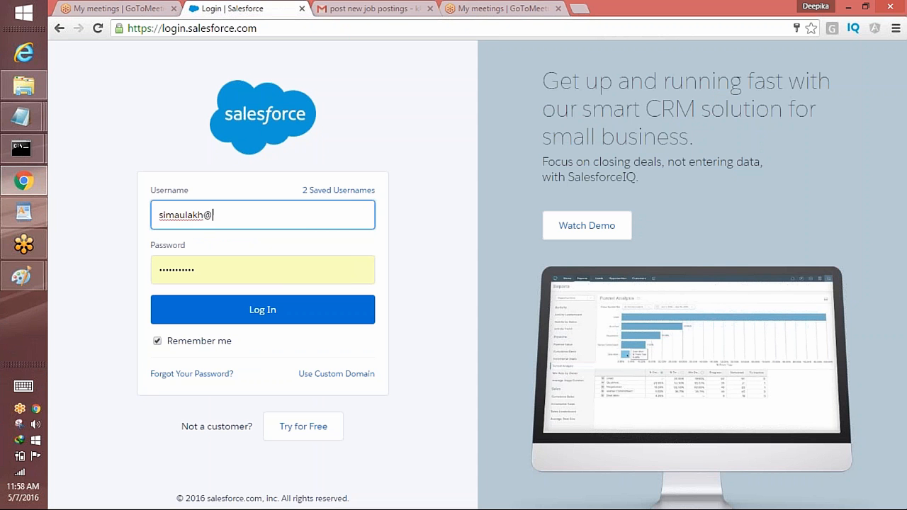
pyautogui.press('Tab')
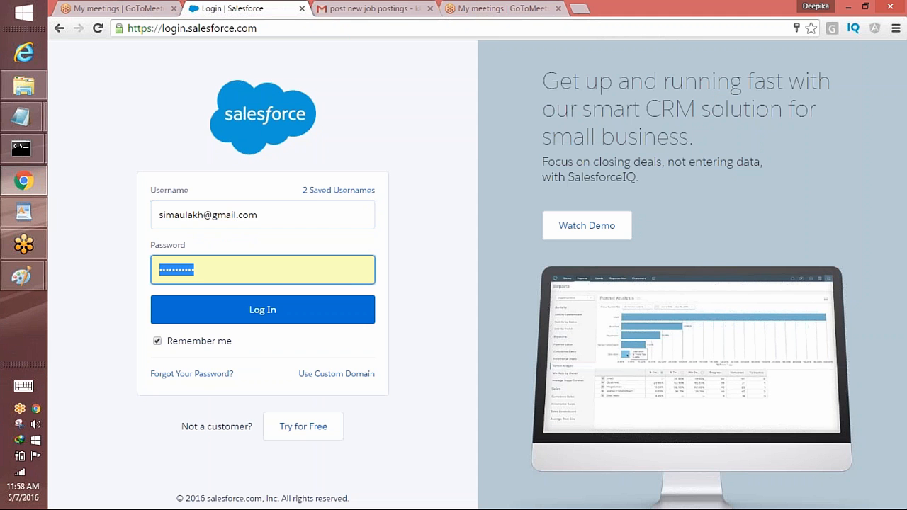
pyautogui.press('Return')
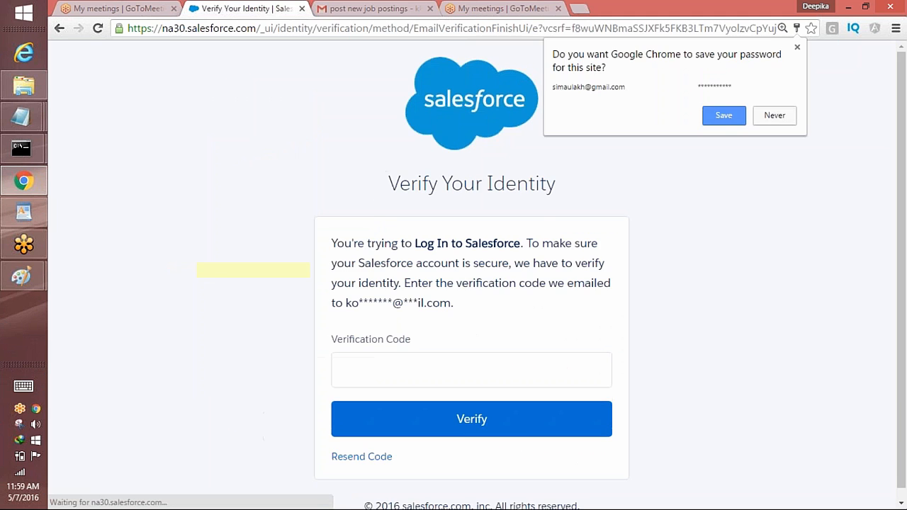
pyautogui.click(723, 115)
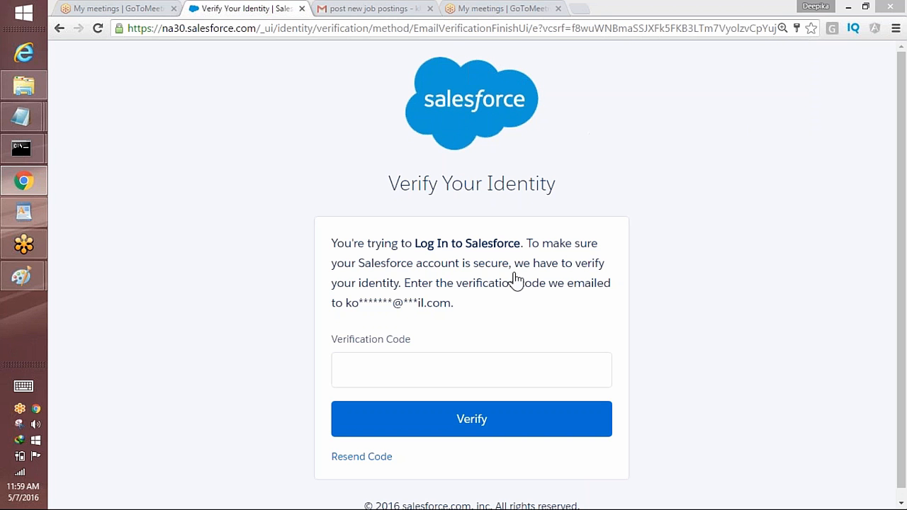
# Enter the emailed verification code, verify it, and decline registering a phone.
pyautogui.click(408, 363)
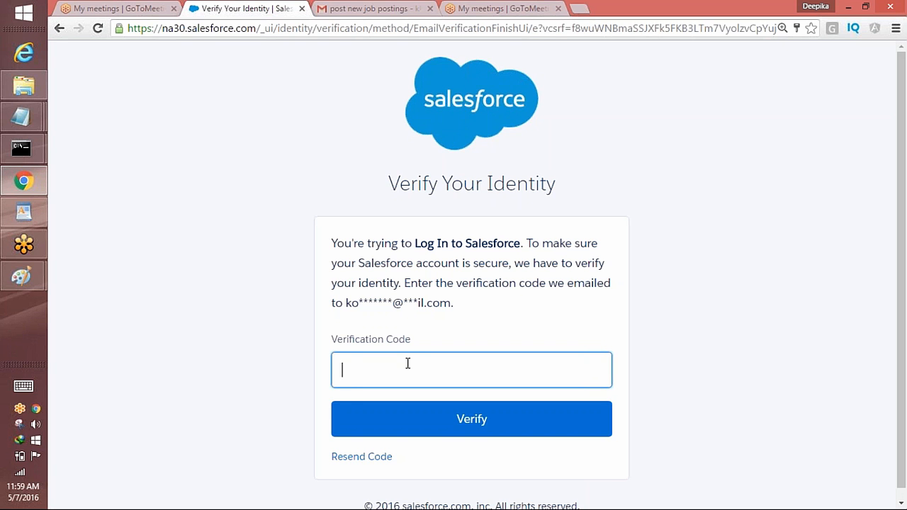
pyautogui.click(407, 364)
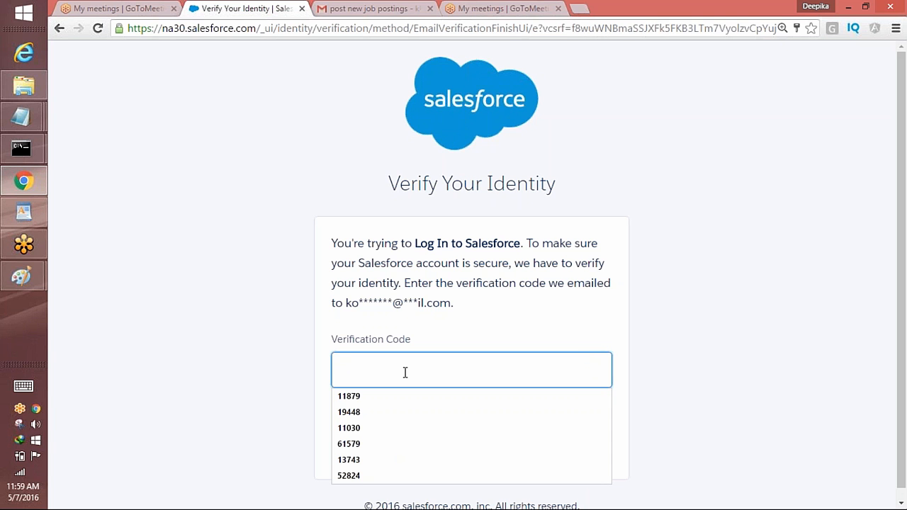
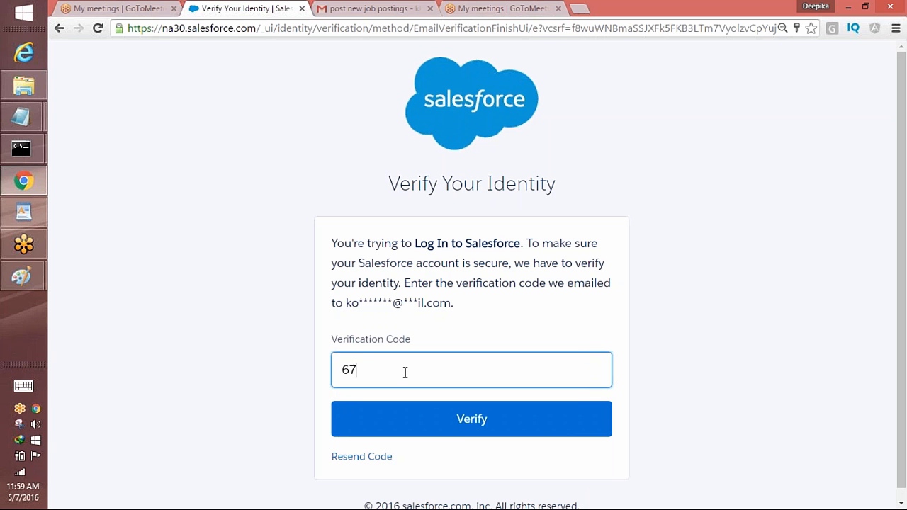
pyautogui.click(421, 418)
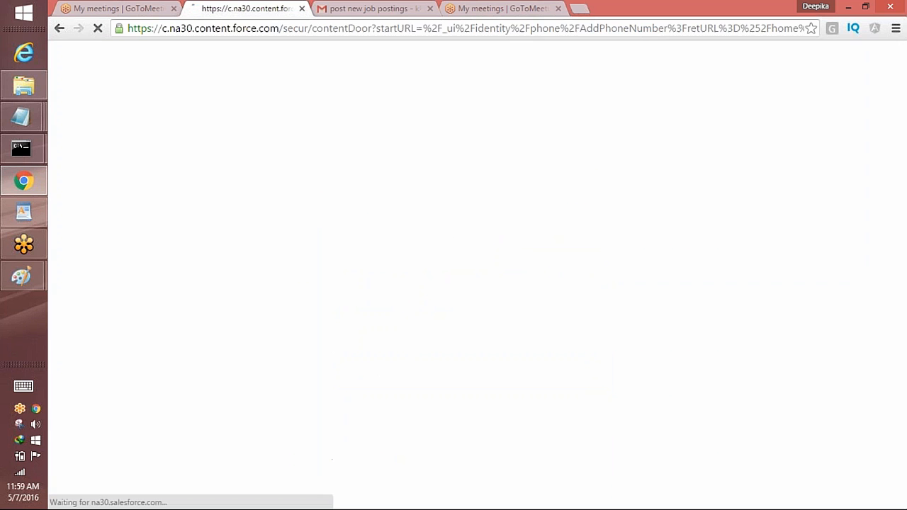
pyautogui.click(685, 56)
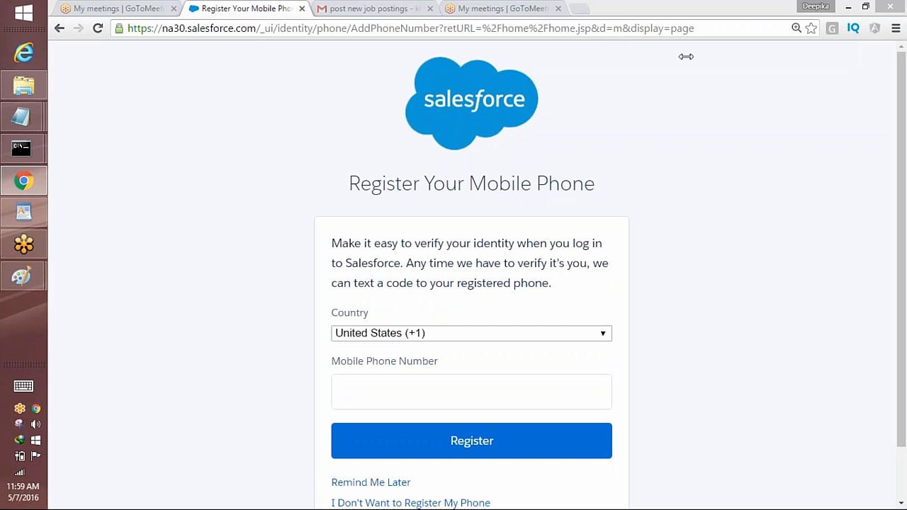
pyautogui.click(408, 503)
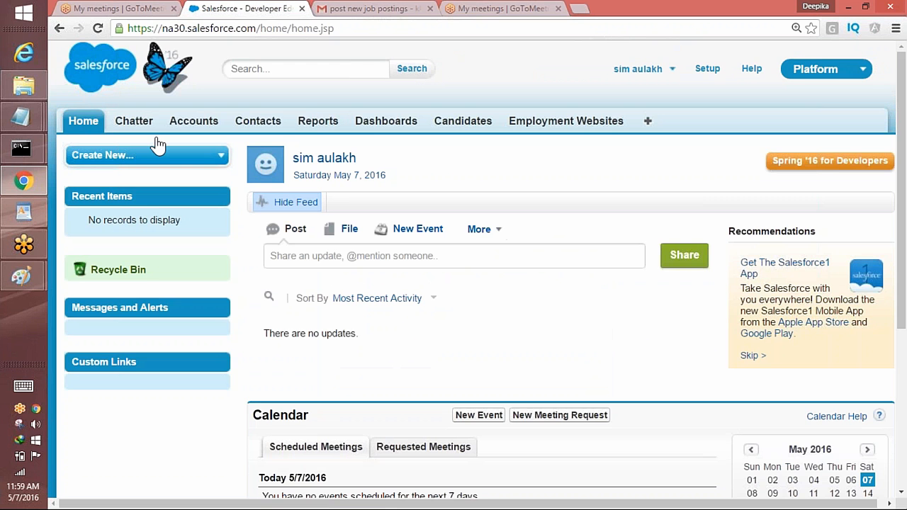
# Switch to the Recruiting app and open positioon 7 from the full Positions list.
pyautogui.scroll(-5, 882, 398)
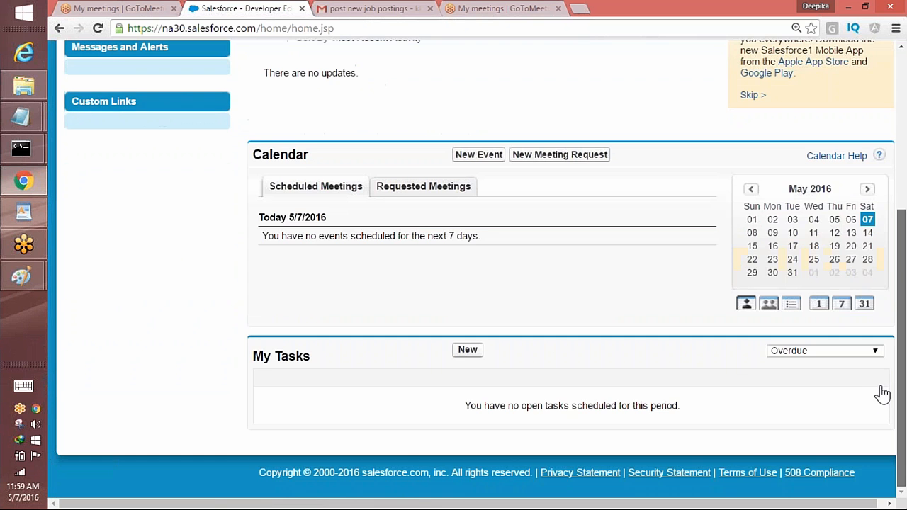
pyautogui.scroll(4, 877, 360)
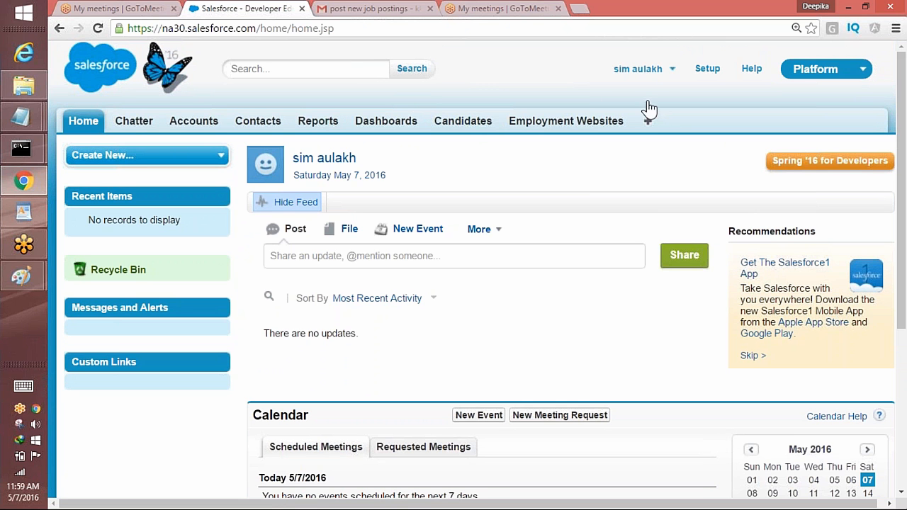
pyautogui.click(785, 71)
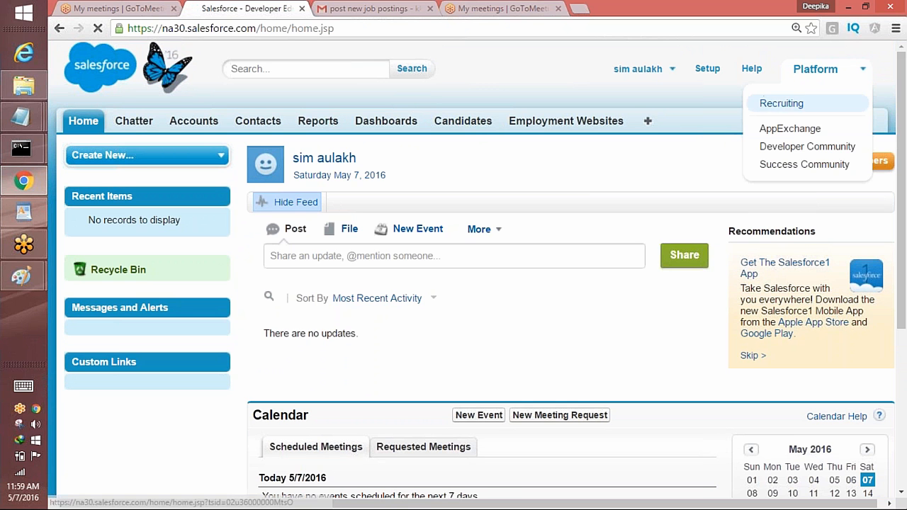
pyautogui.click(781, 103)
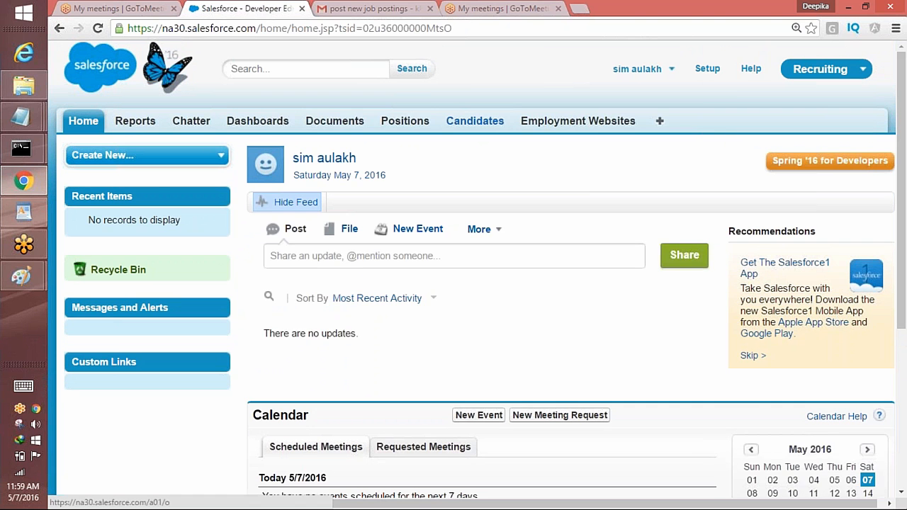
pyautogui.click(408, 122)
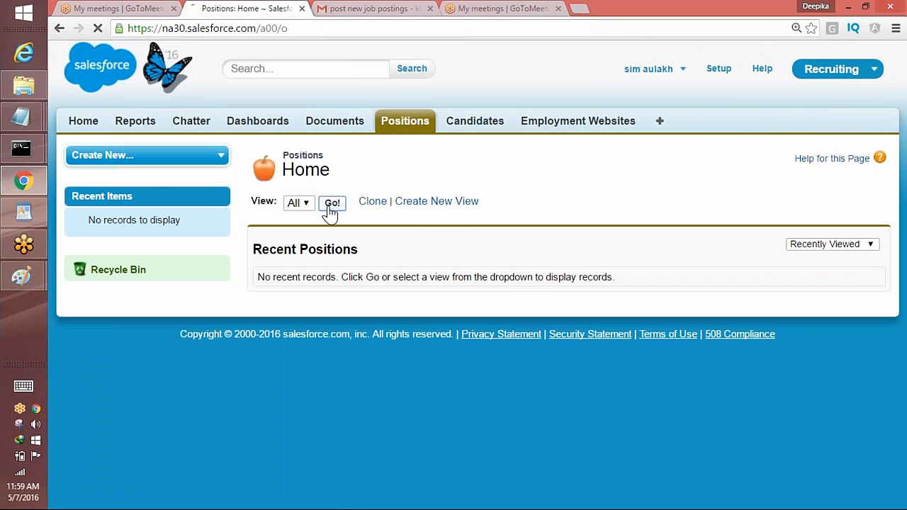
pyautogui.click(330, 205)
pyautogui.scroll(-1, 903, 280)
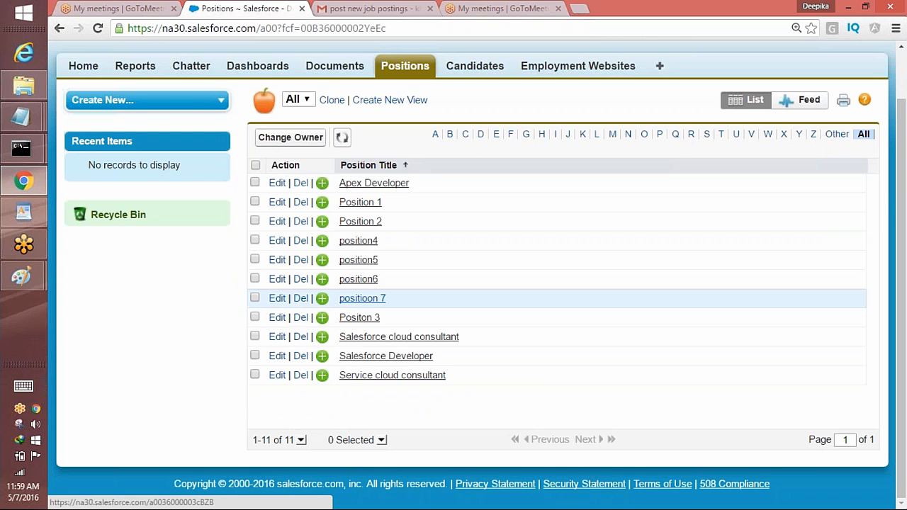
pyautogui.click(363, 299)
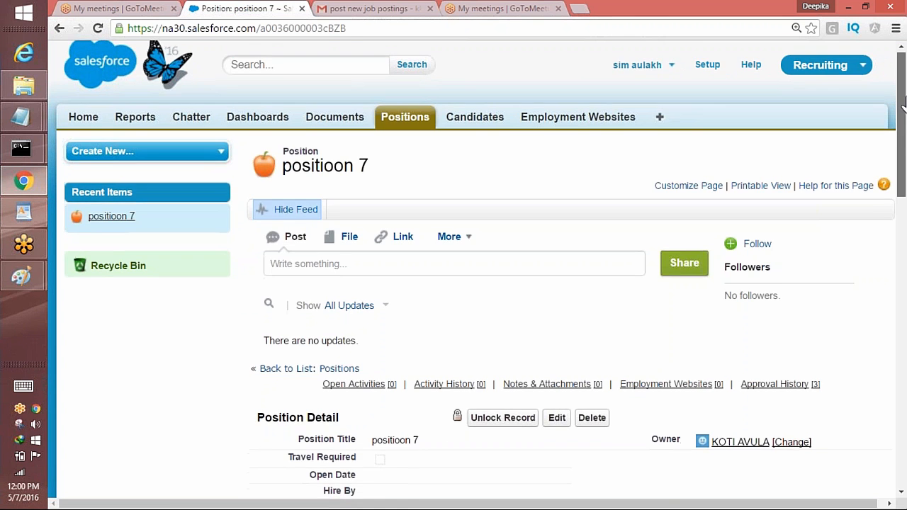
# Approve the pending request on positioon 7 and review its approval history.
pyautogui.moveTo(900, 79); pyautogui.dragTo(892, 425)
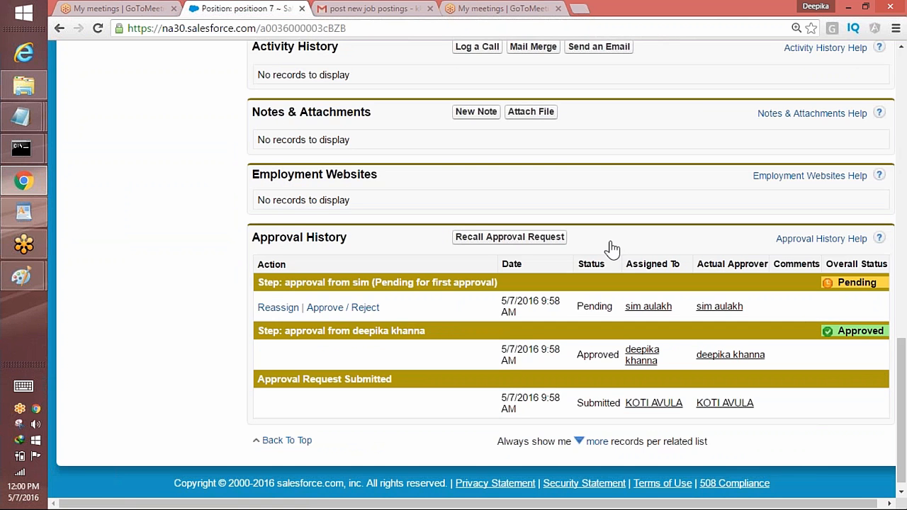
pyautogui.click(340, 307)
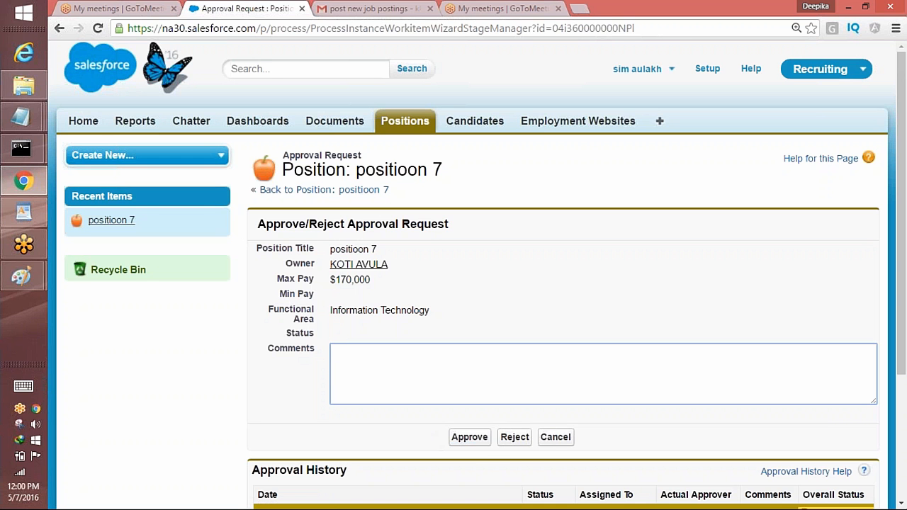
pyautogui.click(515, 437)
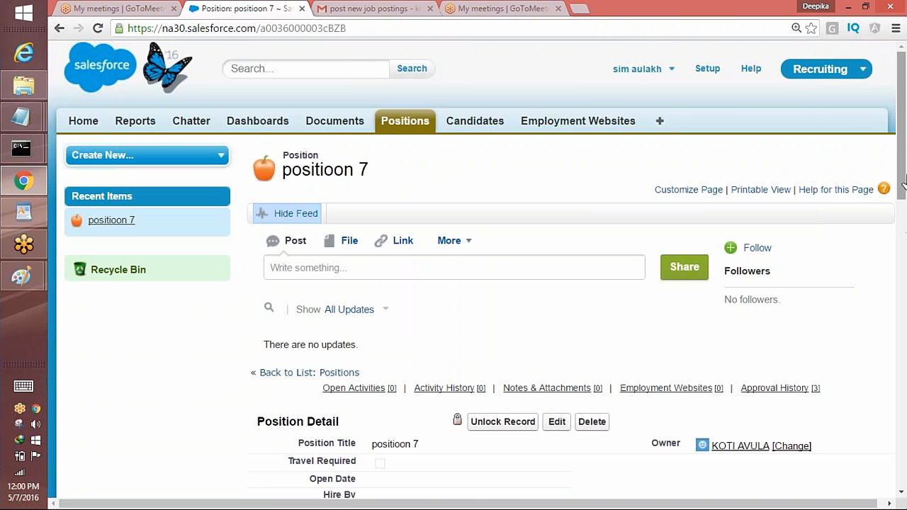
pyautogui.scroll(-15, 857, 350)
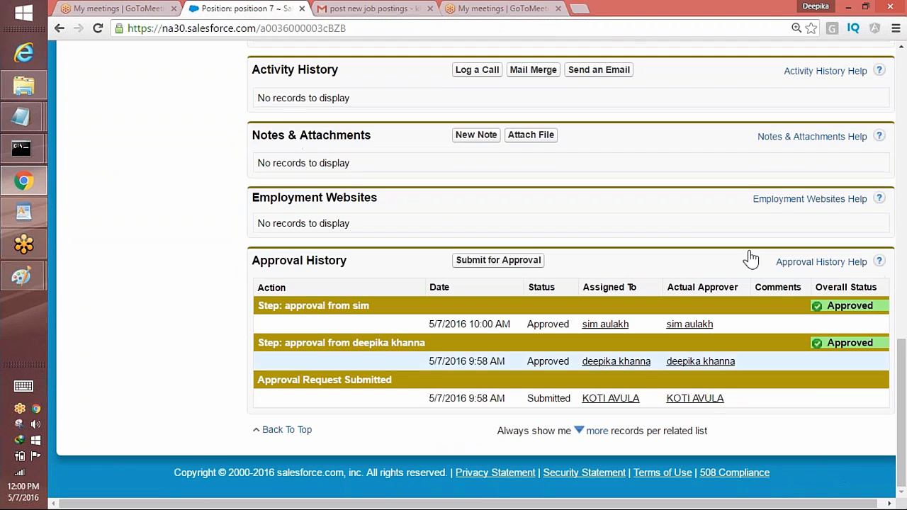
pyautogui.moveTo(901, 368); pyautogui.dragTo(902, 44)
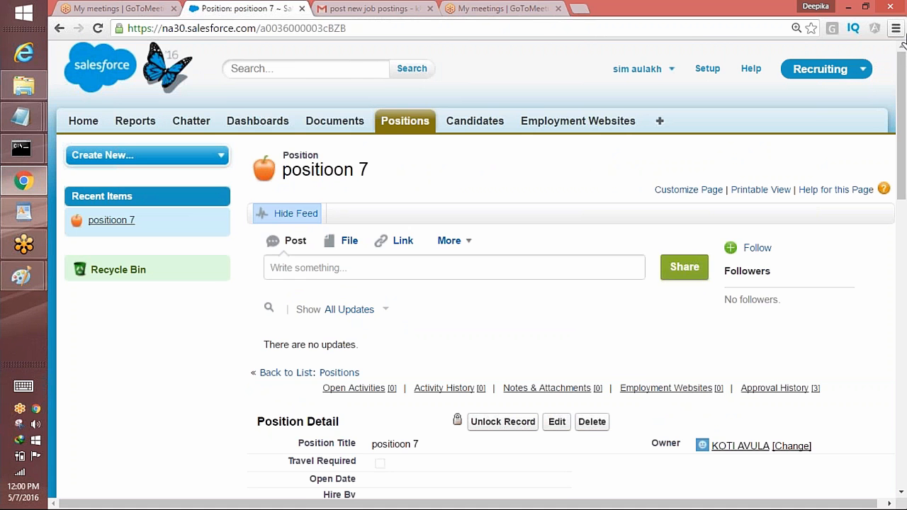
# In Paint, handwrite UNANIMOUS, underline it, and draw arrows beside and below it.
pyautogui.moveTo(21, 278)
pyautogui.click(117, 343)
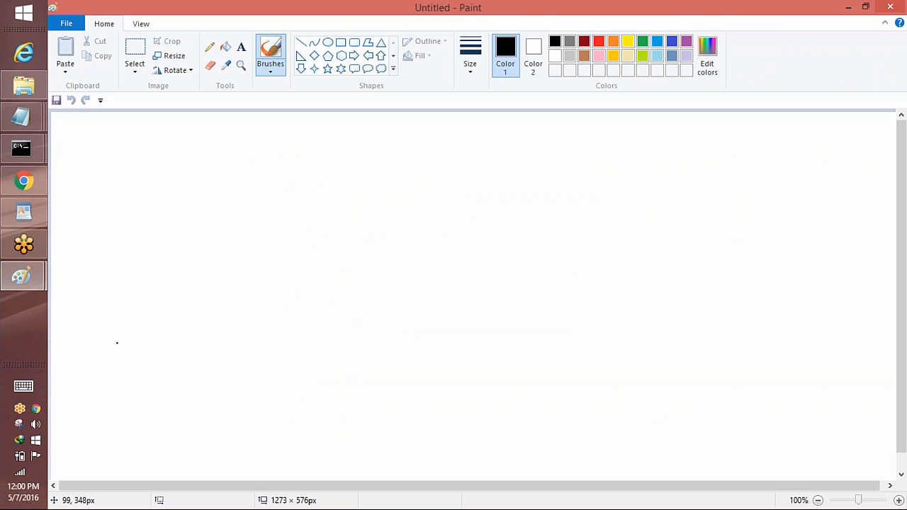
pyautogui.moveTo(390, 131)
pyautogui.mouseDown()
pyautogui.moveTo(410, 132)
pyautogui.moveTo(427, 155)
pyautogui.moveTo(444, 129)
pyautogui.moveTo(473, 150)
pyautogui.moveTo(500, 124)
pyautogui.moveTo(508, 152)
pyautogui.mouseUp()
pyautogui.moveTo(523, 149)
pyautogui.mouseDown()
pyautogui.moveTo(530, 138)
pyautogui.moveTo(545, 147)
pyautogui.mouseUp()
pyautogui.moveTo(556, 131)
pyautogui.mouseDown()
pyautogui.moveTo(556, 147)
pyautogui.moveTo(567, 133)
pyautogui.mouseUp()
pyautogui.moveTo(574, 126)
pyautogui.mouseDown()
pyautogui.moveTo(581, 150)
pyautogui.moveTo(590, 125)
pyautogui.mouseUp()
pyautogui.moveTo(611, 123); pyautogui.dragTo(578, 154)
pyautogui.moveTo(381, 173); pyautogui.dragTo(626, 164)
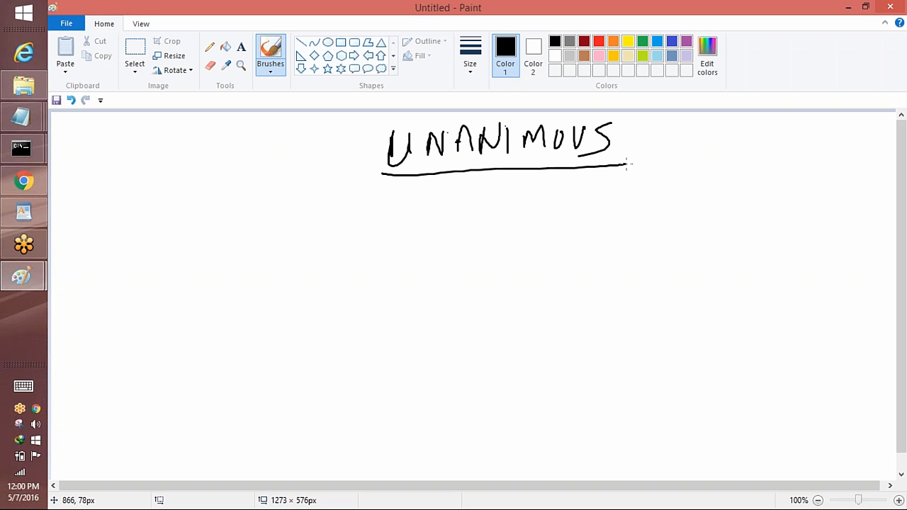
pyautogui.moveTo(318, 166); pyautogui.dragTo(352, 163)
pyautogui.moveTo(347, 159); pyautogui.dragTo(348, 172)
pyautogui.moveTo(321, 219)
pyautogui.mouseDown()
pyautogui.moveTo(304, 225)
pyautogui.moveTo(352, 222)
pyautogui.moveTo(367, 244)
pyautogui.moveTo(389, 232)
pyautogui.mouseUp()
# Handwrite Entry Criteria, underlined, with an arrow note to its right.
pyautogui.moveTo(397, 201)
pyautogui.mouseDown()
pyautogui.moveTo(400, 228)
pyautogui.moveTo(419, 222)
pyautogui.mouseUp()
pyautogui.moveTo(418, 226)
pyautogui.mouseDown()
pyautogui.moveTo(424, 278)
pyautogui.moveTo(447, 241)
pyautogui.mouseUp()
pyautogui.moveTo(331, 260)
pyautogui.mouseDown()
pyautogui.moveTo(447, 236)
pyautogui.moveTo(472, 205)
pyautogui.moveTo(478, 234)
pyautogui.moveTo(516, 204)
pyautogui.moveTo(617, 224)
pyautogui.mouseUp()
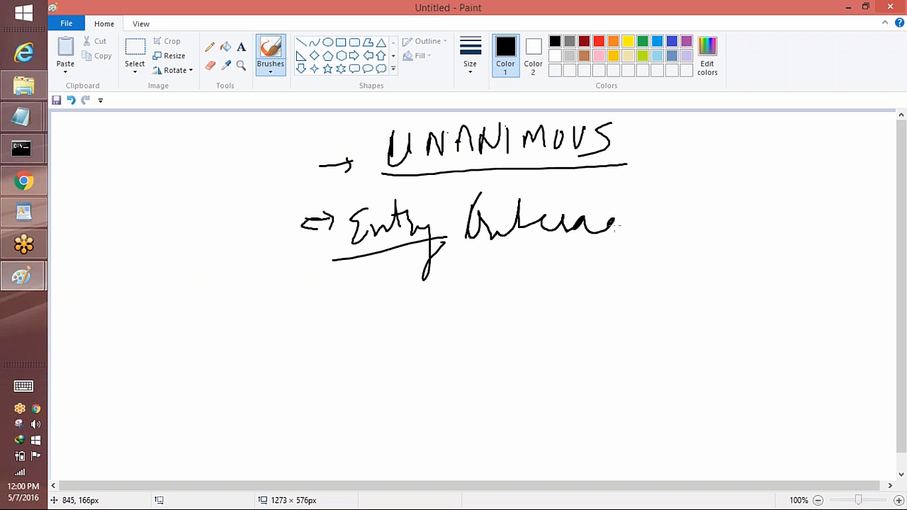
pyautogui.moveTo(504, 216); pyautogui.dragTo(527, 207)
pyautogui.moveTo(698, 205); pyautogui.dragTo(715, 228)
pyautogui.moveTo(752, 197); pyautogui.dragTo(765, 222)
pyautogui.moveTo(772, 203)
pyautogui.mouseDown()
pyautogui.moveTo(776, 212)
pyautogui.moveTo(800, 207)
pyautogui.mouseUp()
pyautogui.moveTo(615, 248); pyautogui.dragTo(348, 271)
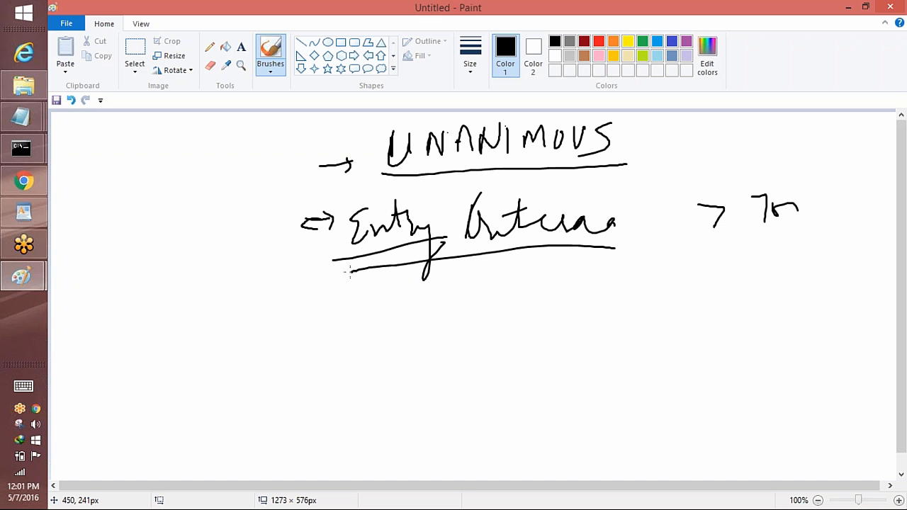
# Draw an arrow and write First or, followed by a large circle.
pyautogui.moveTo(312, 327)
pyautogui.mouseDown()
pyautogui.moveTo(333, 323)
pyautogui.moveTo(321, 339)
pyautogui.mouseUp()
pyautogui.moveTo(380, 339)
pyautogui.mouseDown()
pyautogui.moveTo(394, 296)
pyautogui.moveTo(387, 316)
pyautogui.mouseUp()
pyautogui.moveTo(401, 309)
pyautogui.mouseDown()
pyautogui.moveTo(400, 327)
pyautogui.moveTo(416, 319)
pyautogui.moveTo(444, 327)
pyautogui.moveTo(447, 294)
pyautogui.mouseUp()
pyautogui.moveTo(438, 312)
pyautogui.mouseDown()
pyautogui.moveTo(455, 300)
pyautogui.moveTo(523, 305)
pyautogui.moveTo(529, 320)
pyautogui.mouseUp()
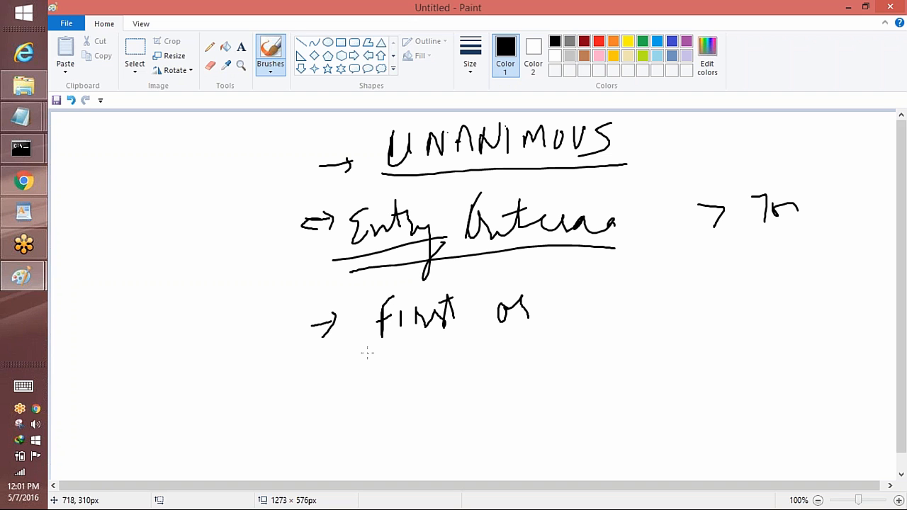
pyautogui.moveTo(656, 270)
pyautogui.mouseDown()
pyautogui.moveTo(648, 297)
pyautogui.moveTo(666, 277)
pyautogui.moveTo(655, 272)
pyautogui.moveTo(645, 285)
pyautogui.moveTo(691, 302)
pyautogui.mouseUp()
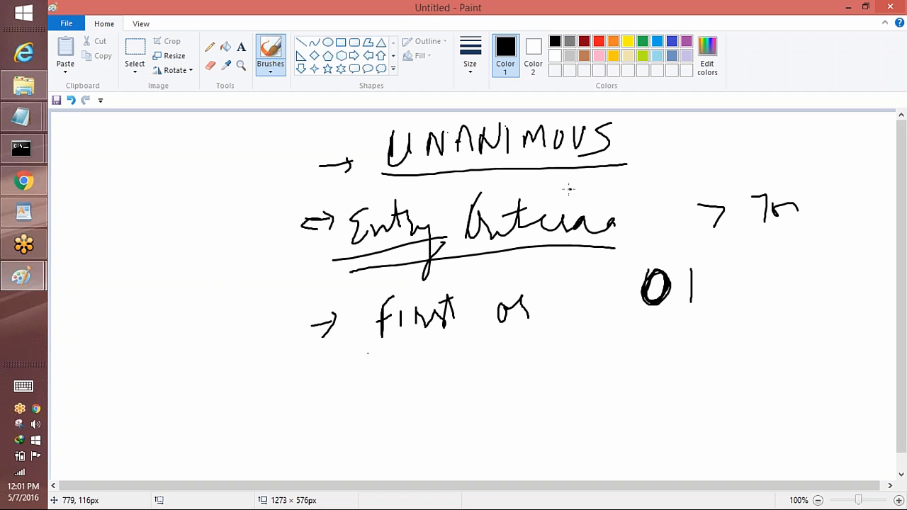
# Write a barred zero followed by First or below the notes.
pyautogui.moveTo(376, 373); pyautogui.dragTo(436, 394)
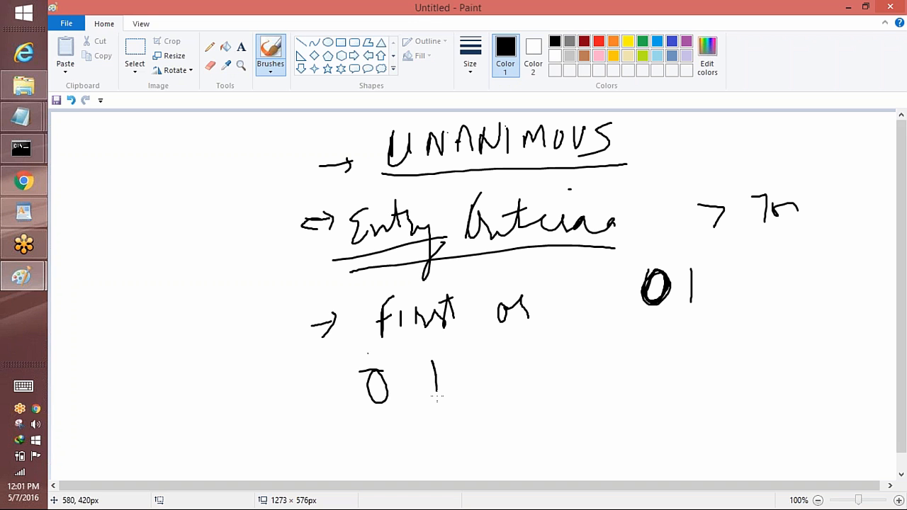
pyautogui.moveTo(435, 363)
pyautogui.mouseDown()
pyautogui.moveTo(525, 375)
pyautogui.moveTo(619, 349)
pyautogui.moveTo(698, 359)
pyautogui.mouseUp()
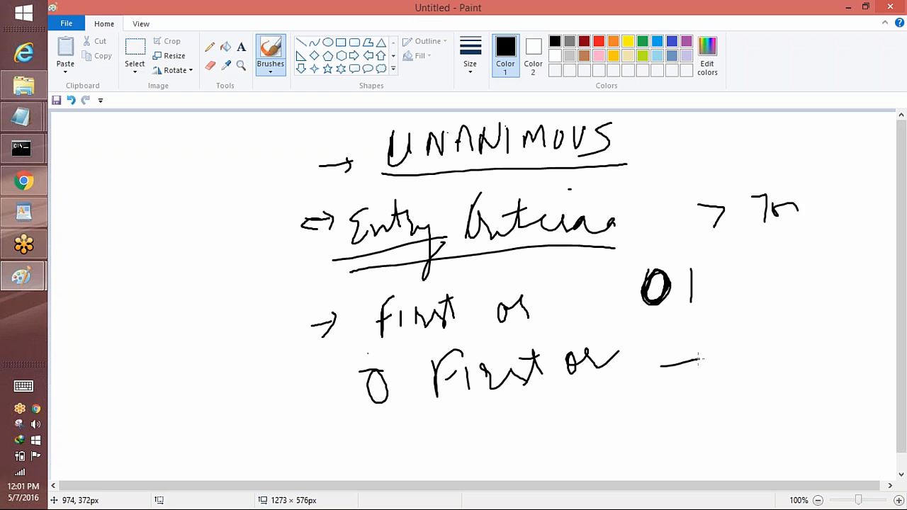
pyautogui.moveTo(902, 309); pyautogui.dragTo(903, 329)
# Draw an arrow with the word Wov, then return to the Salesforce position record.
pyautogui.moveTo(313, 417); pyautogui.dragTo(349, 418)
pyautogui.moveTo(344, 407); pyautogui.dragTo(341, 430)
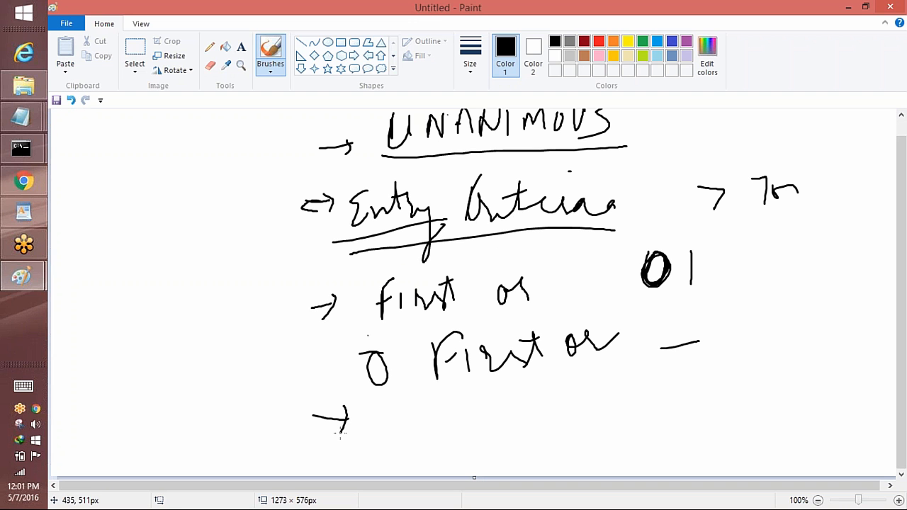
pyautogui.moveTo(415, 398)
pyautogui.mouseDown()
pyautogui.moveTo(442, 436)
pyautogui.moveTo(449, 388)
pyautogui.moveTo(474, 405)
pyautogui.moveTo(494, 396)
pyautogui.mouseUp()
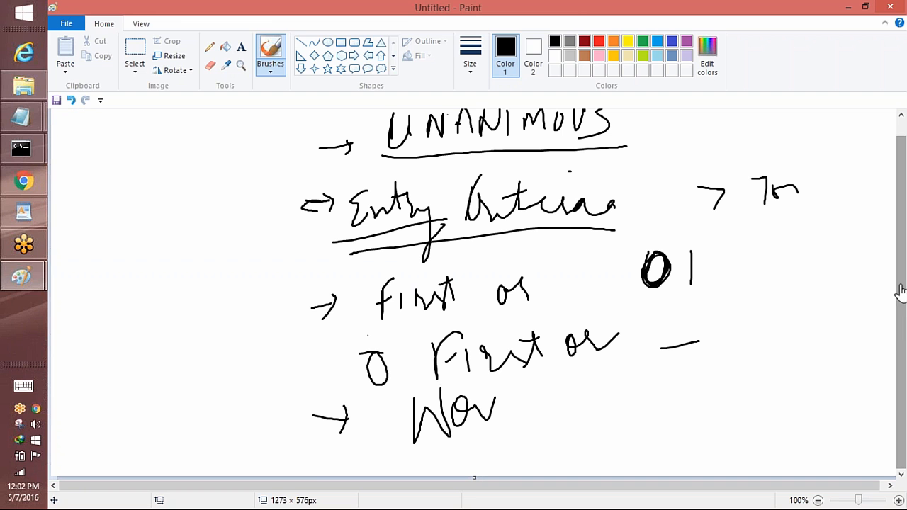
pyautogui.moveTo(211, 276); pyautogui.dragTo(224, 381)
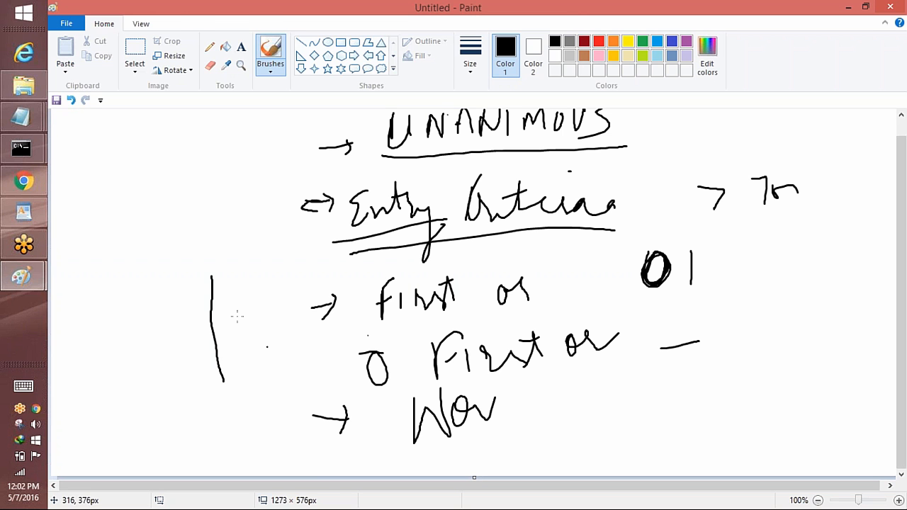
pyautogui.click(23, 182)
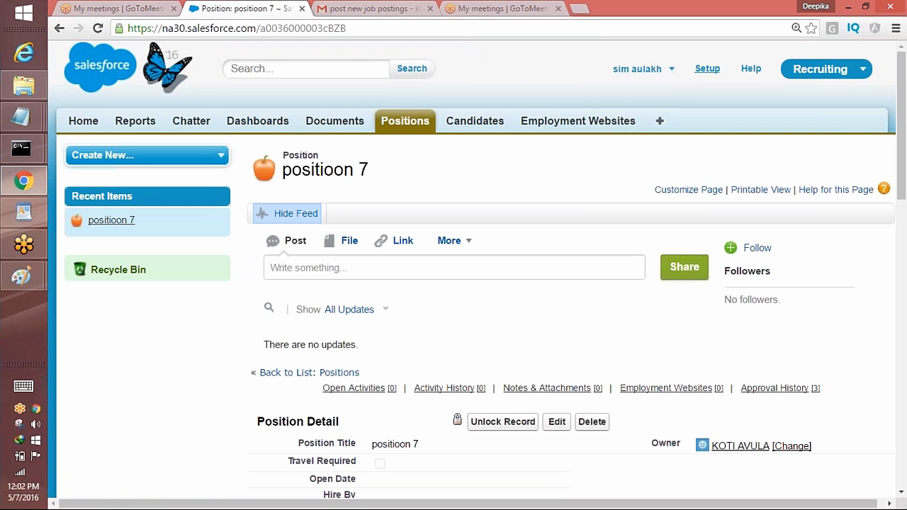
# Log out and log back in as another saved user with the remembered password.
pyautogui.click(638, 69)
pyautogui.click(611, 131)
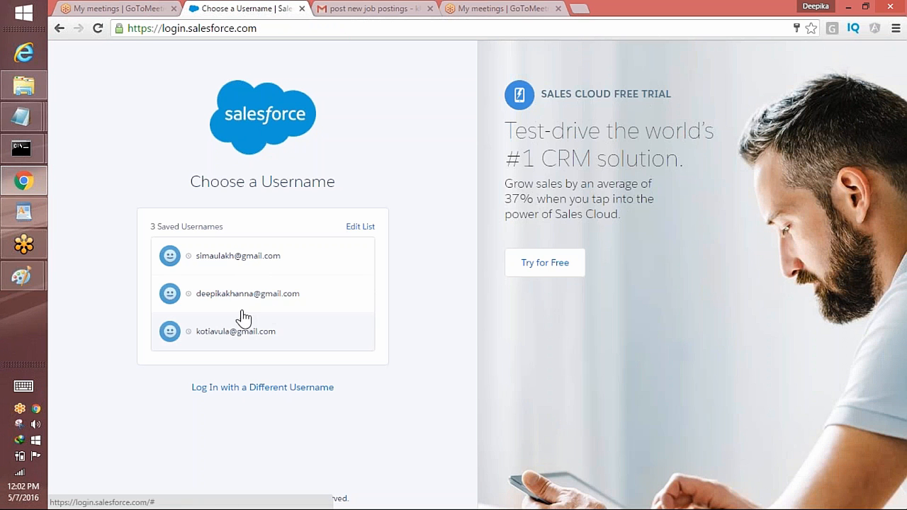
pyautogui.moveTo(252, 266); pyautogui.dragTo(217, 352)
pyautogui.click(226, 332)
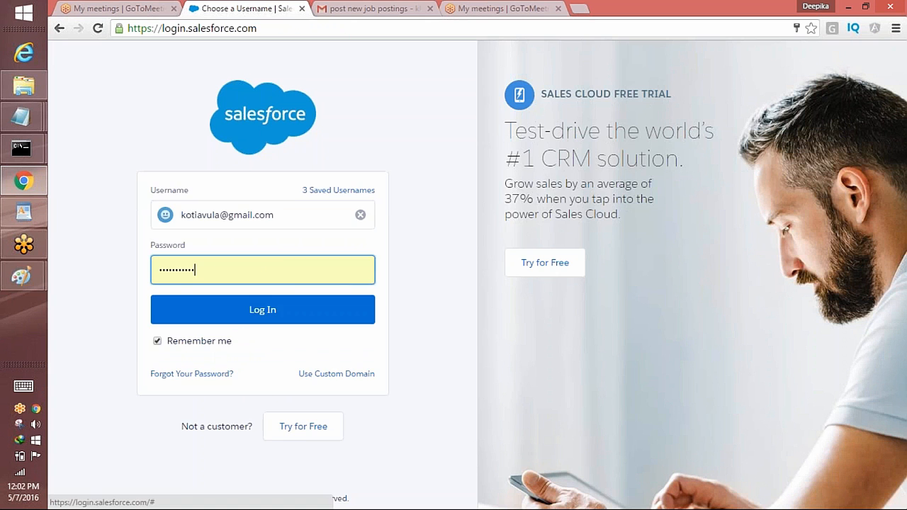
pyautogui.click(243, 309)
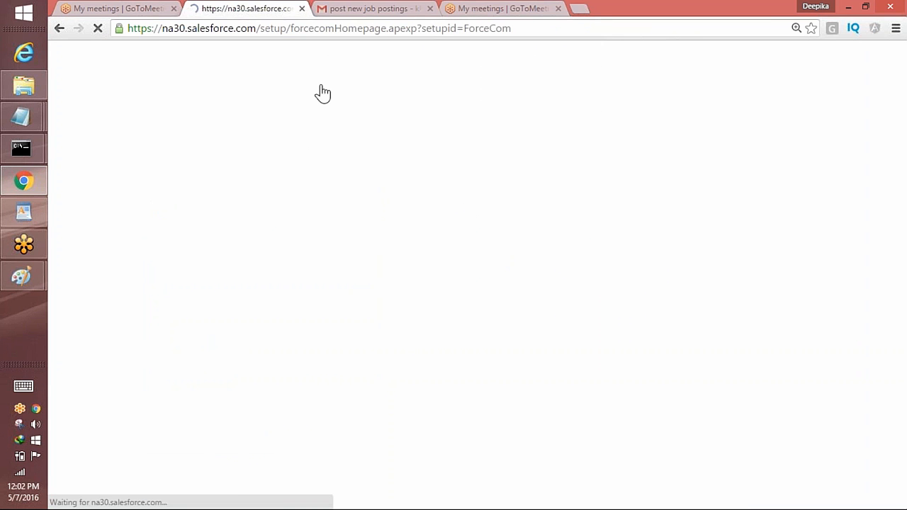
# Search 'approv' in Quick Find and open the Approval Processes setup page.
pyautogui.write('approv')
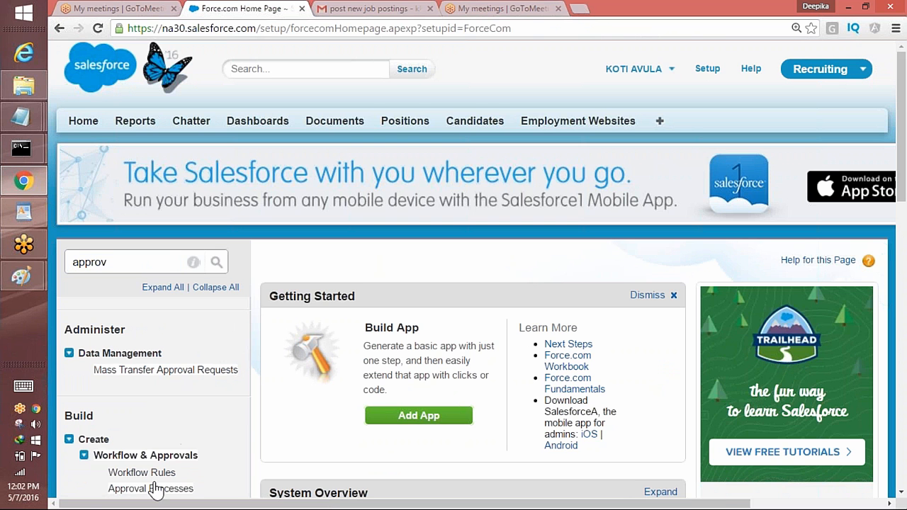
pyautogui.doubleClick(170, 488)
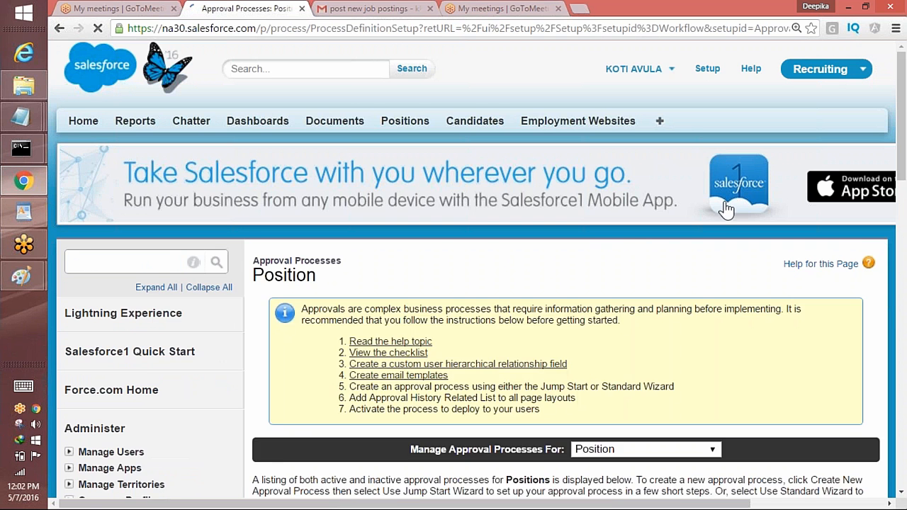
pyautogui.scroll(-5, 557, 261)
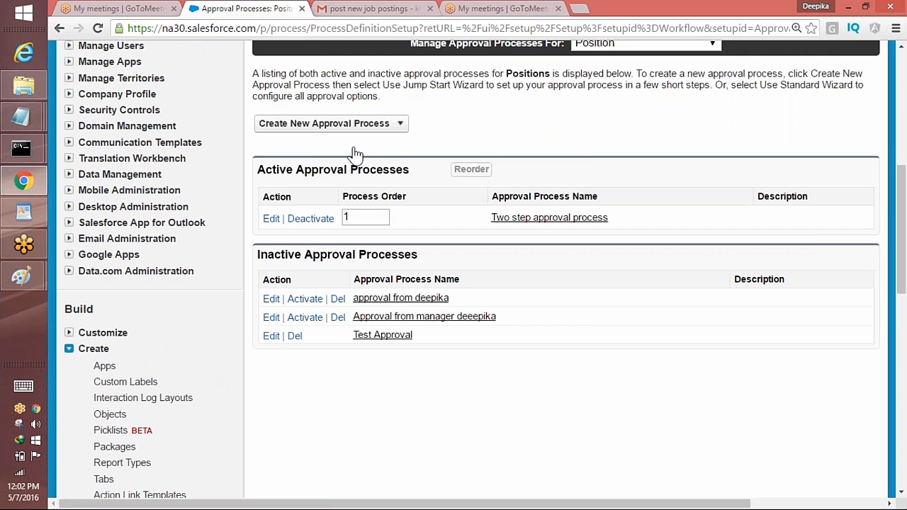
# Create a new Position approval process with the Standard Setup Wizard, reaching Step 1.
pyautogui.click(348, 123)
pyautogui.click(345, 158)
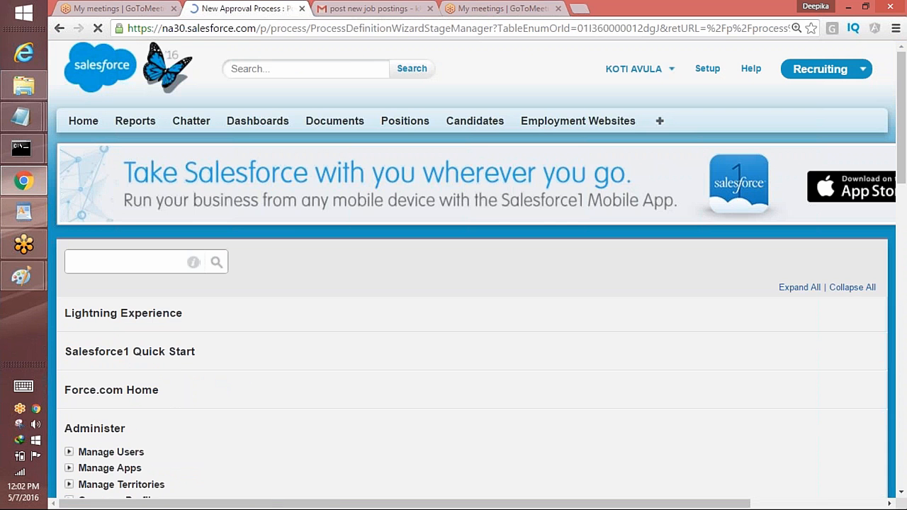
pyautogui.moveTo(898, 159); pyautogui.dragTo(898, 221)
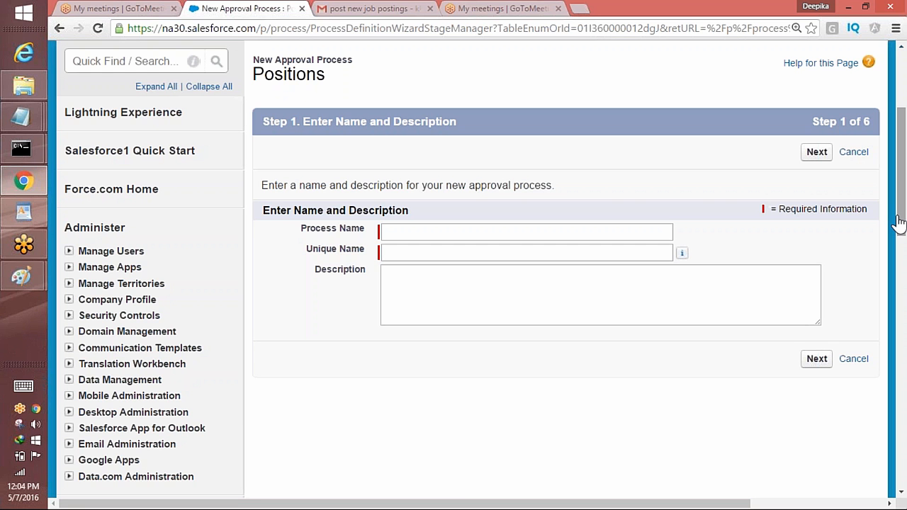
# Type w into the setup Quick Find box to filter the menu.
pyautogui.click(124, 62)
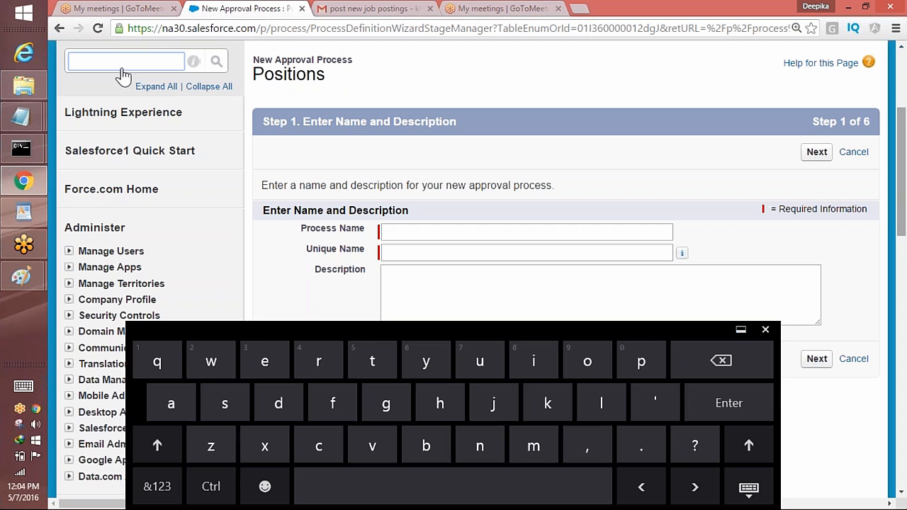
pyautogui.write('w')
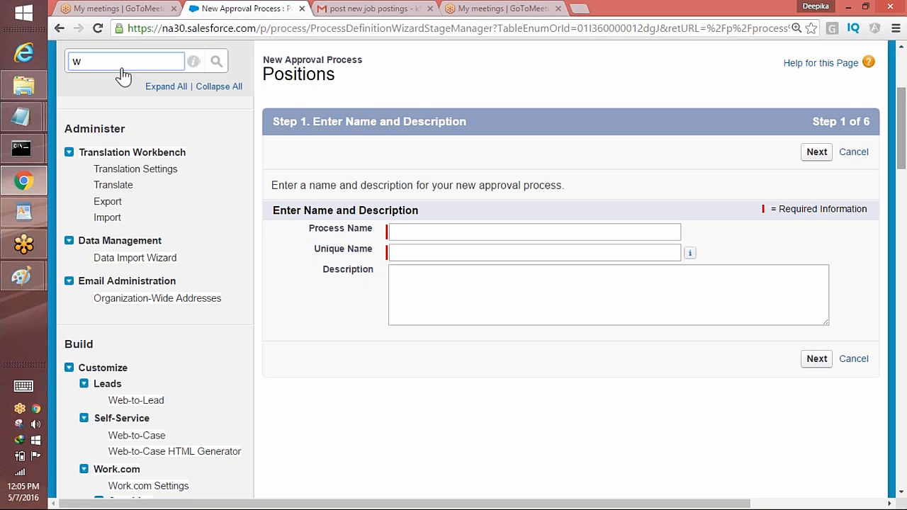
pyautogui.scroll(1, 310, 225)
pyautogui.scroll(3, 310, 224)
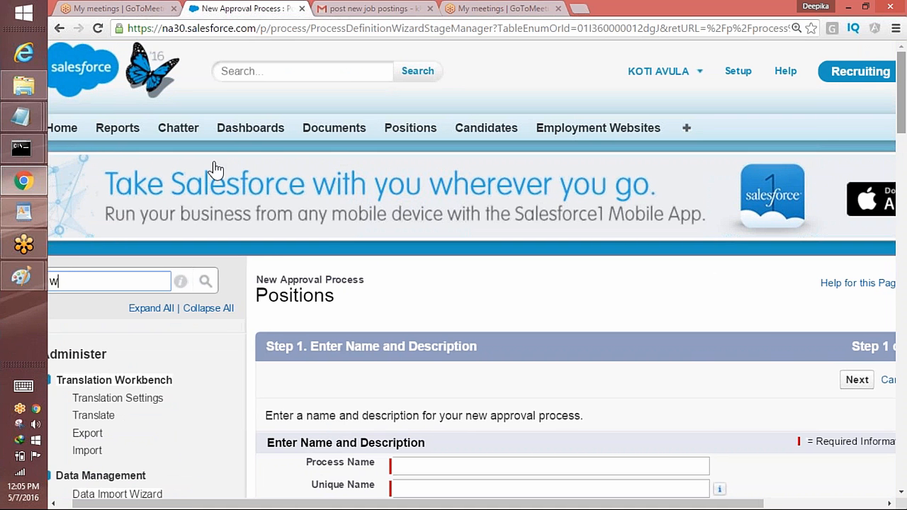
# Sign out from the user menu, returning to the Choose a Username page.
pyautogui.hscroll(-1, 330, 233)
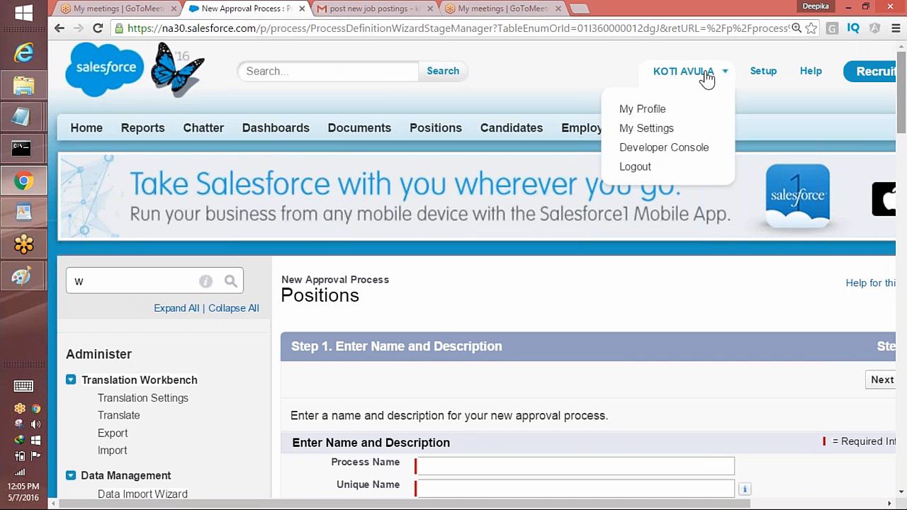
pyautogui.click(635, 166)
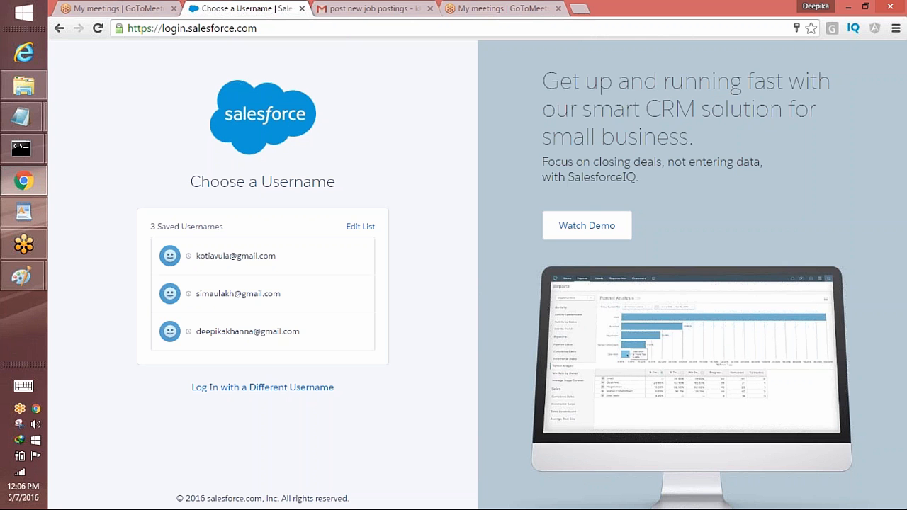
# Sign back in with a saved username and its remembered password.
pyautogui.click(555, 21)
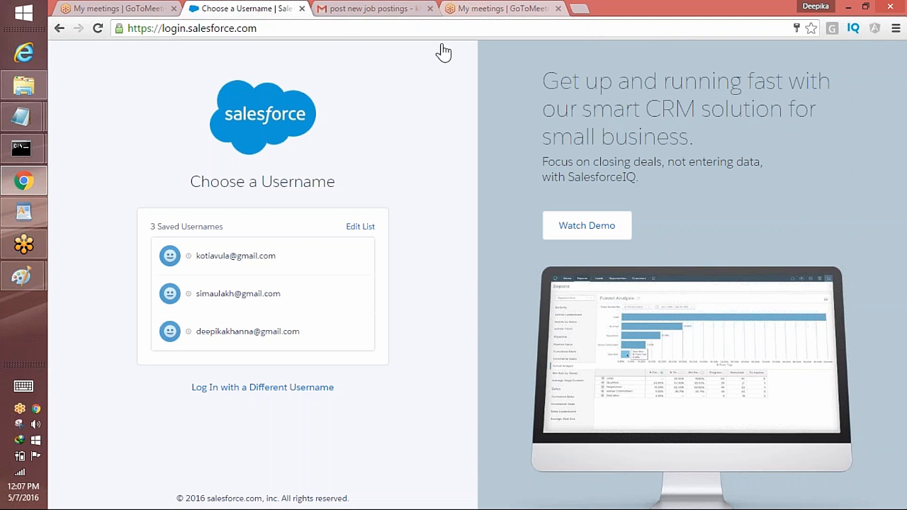
pyautogui.click(243, 263)
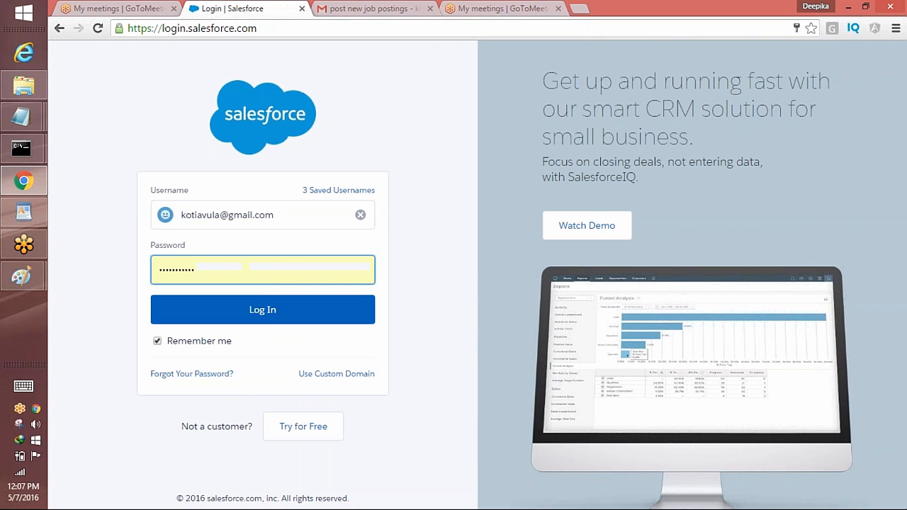
pyautogui.click(272, 310)
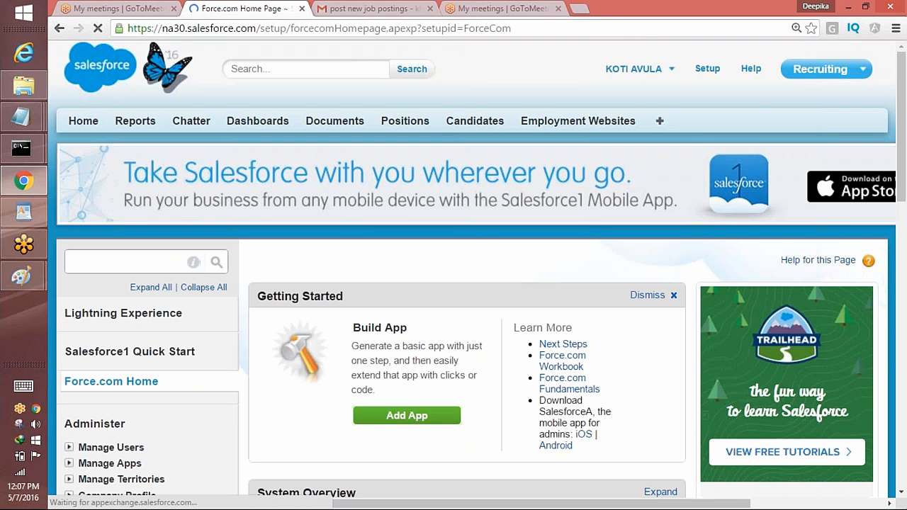
# Open AppExchange from the Salesforce app menu in a new tab and browse its Apps home page.
pyautogui.click(836, 70)
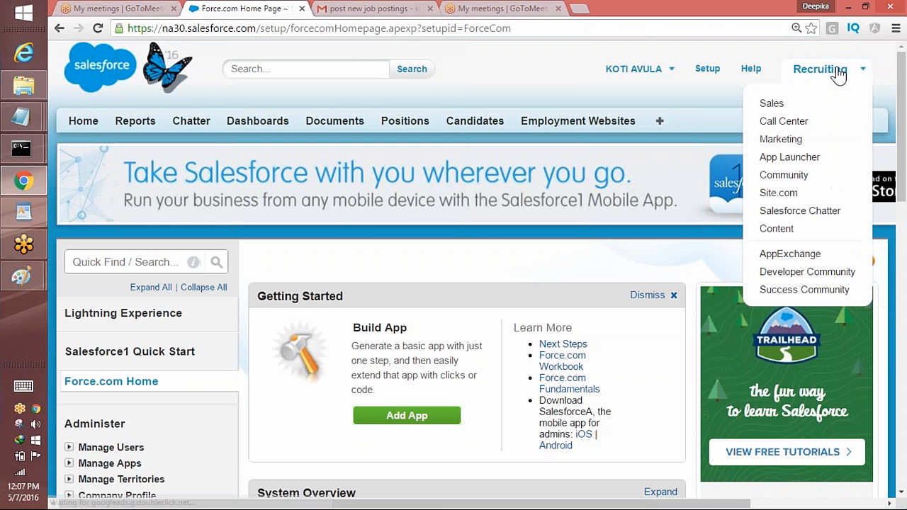
pyautogui.click(799, 260)
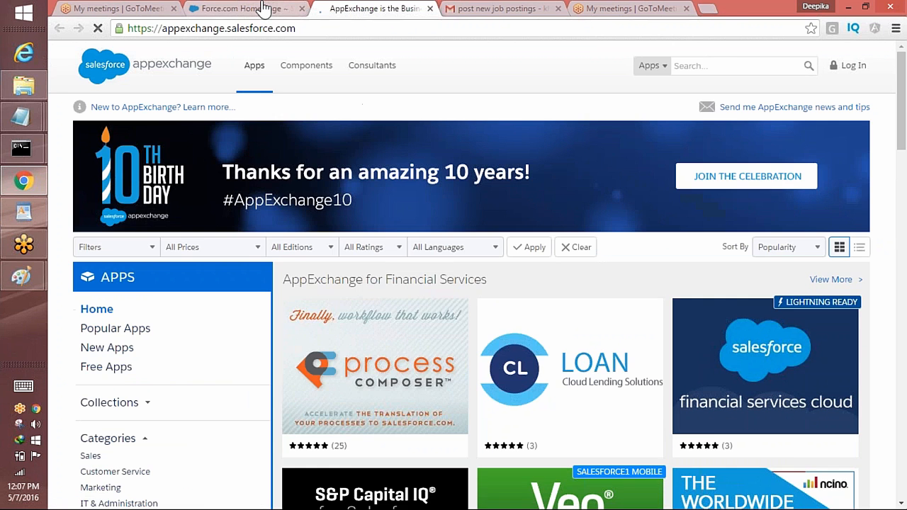
pyautogui.click(262, 8)
pyautogui.click(825, 69)
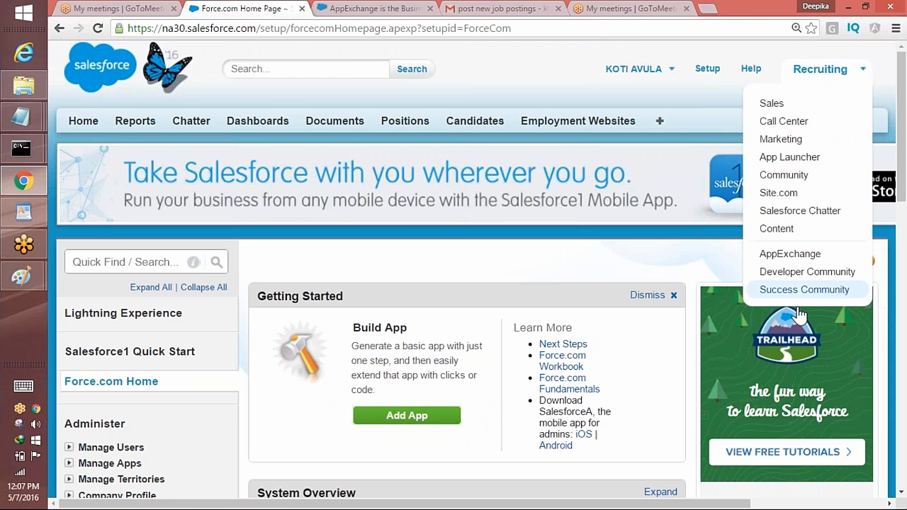
pyautogui.click(341, 9)
pyautogui.scroll(-3, 902, 141)
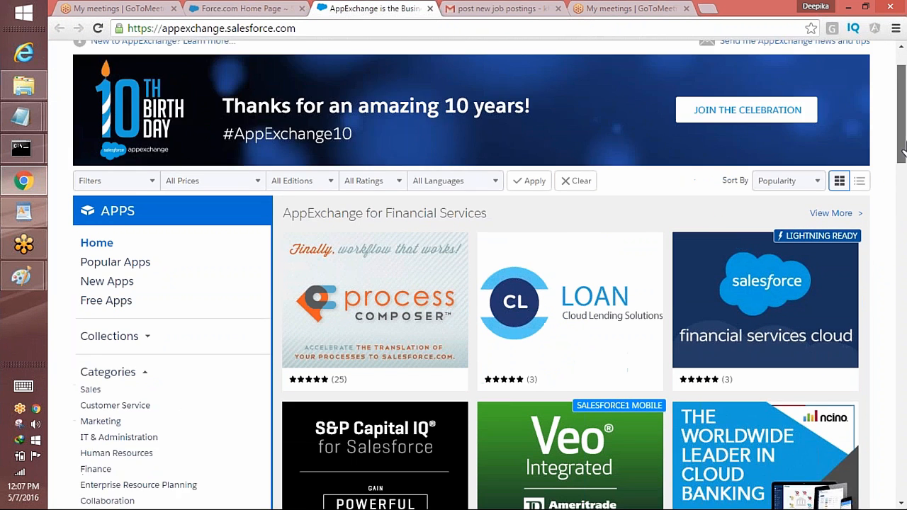
pyautogui.scroll(-2, 904, 160)
pyautogui.scroll(5, 903, 160)
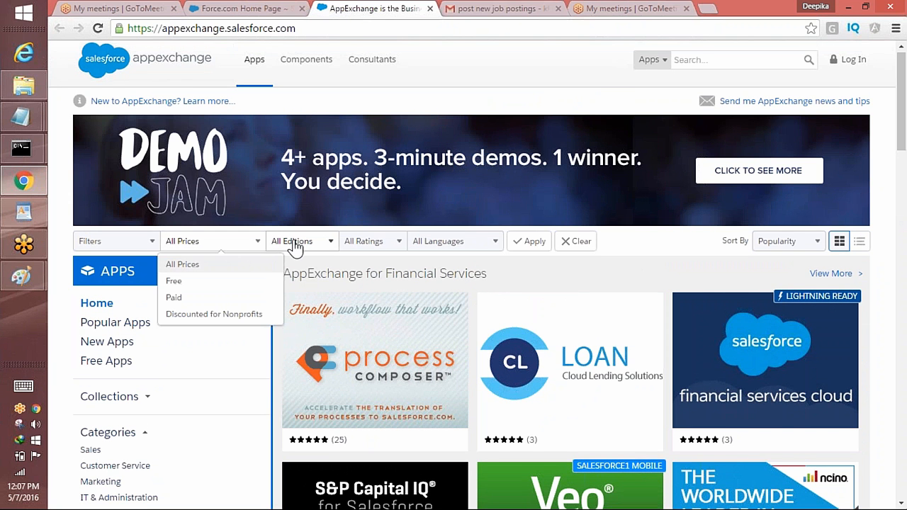
# Filter AppExchange apps to the Developer edition and open the Sales category.
pyautogui.moveTo(296, 246)
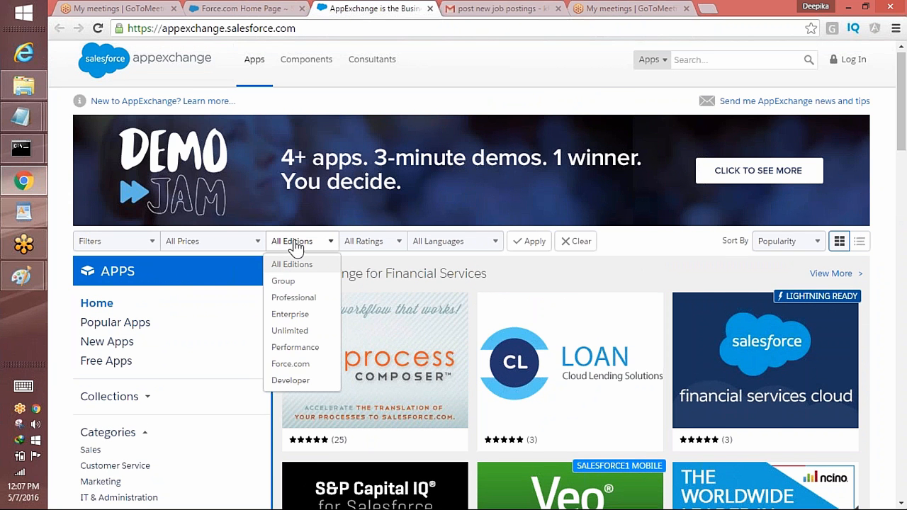
pyautogui.click(300, 382)
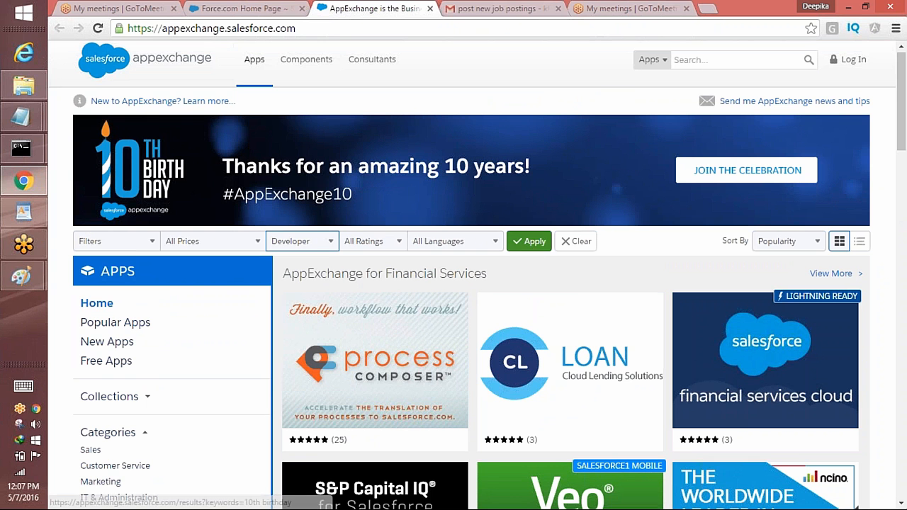
pyautogui.click(529, 243)
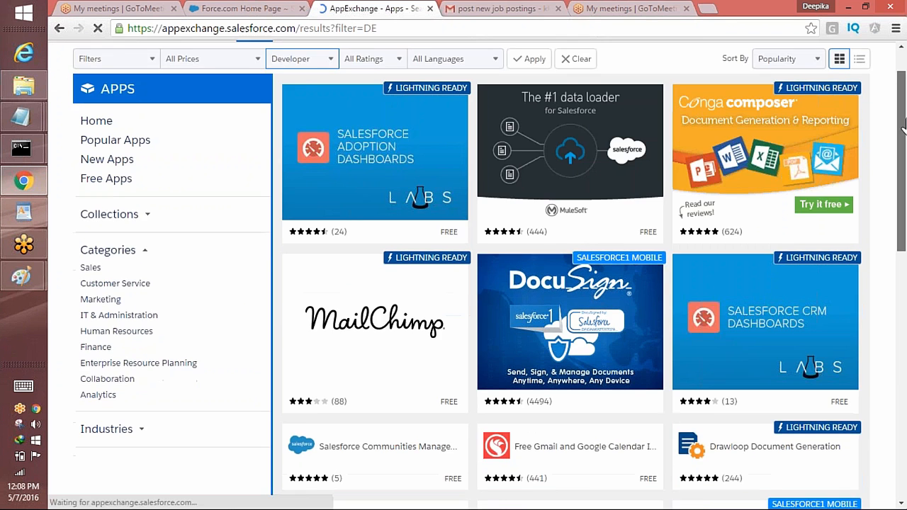
pyautogui.moveTo(904, 124); pyautogui.dragTo(903, 82)
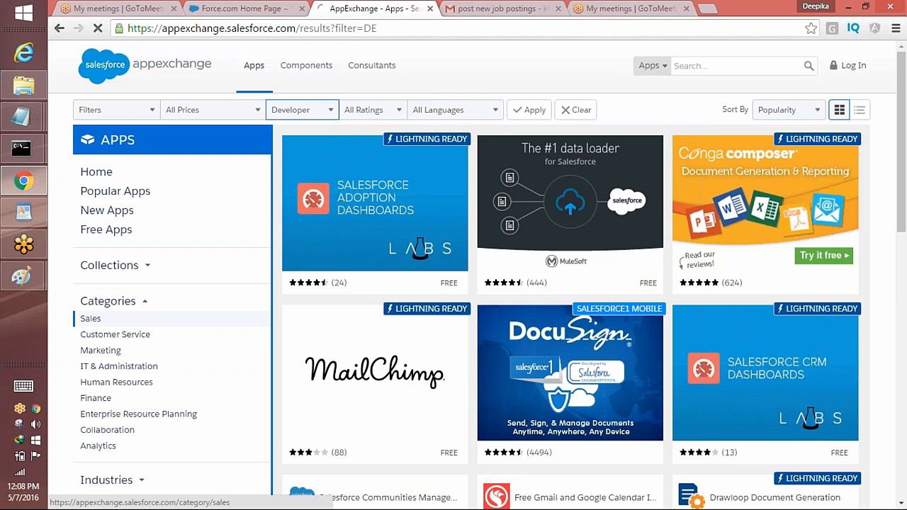
pyautogui.click(99, 336)
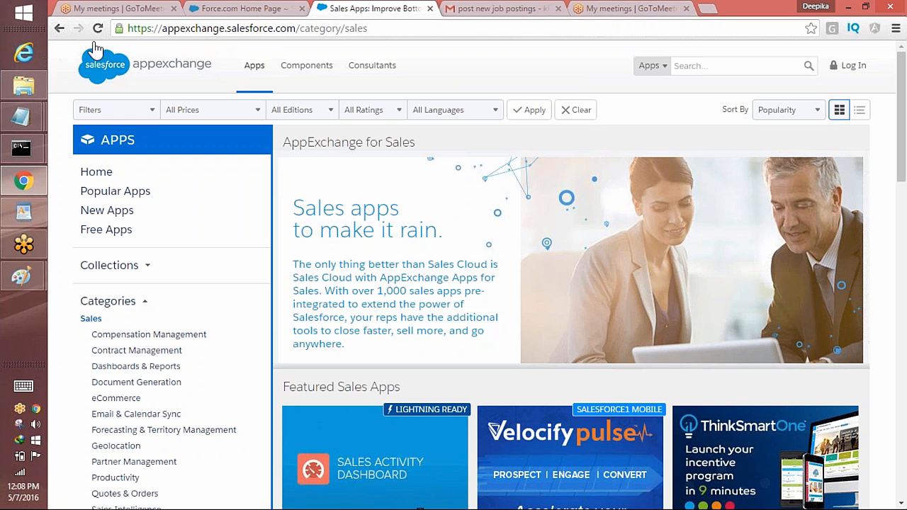
# Search AppExchange for 'opportunity planning wall', then return to the Force.com Home tab.
pyautogui.click(695, 66)
pyautogui.write('opportunity planning ')
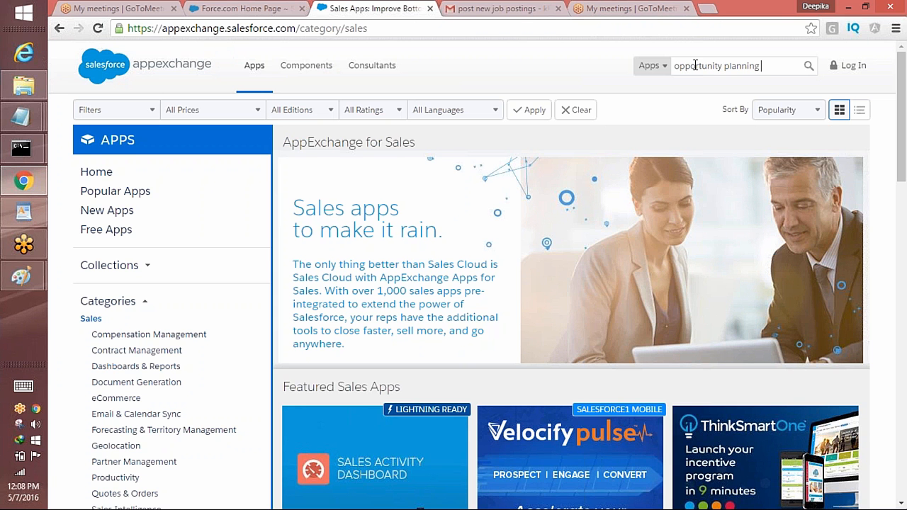
pyautogui.write('wall')
pyautogui.press('Return')
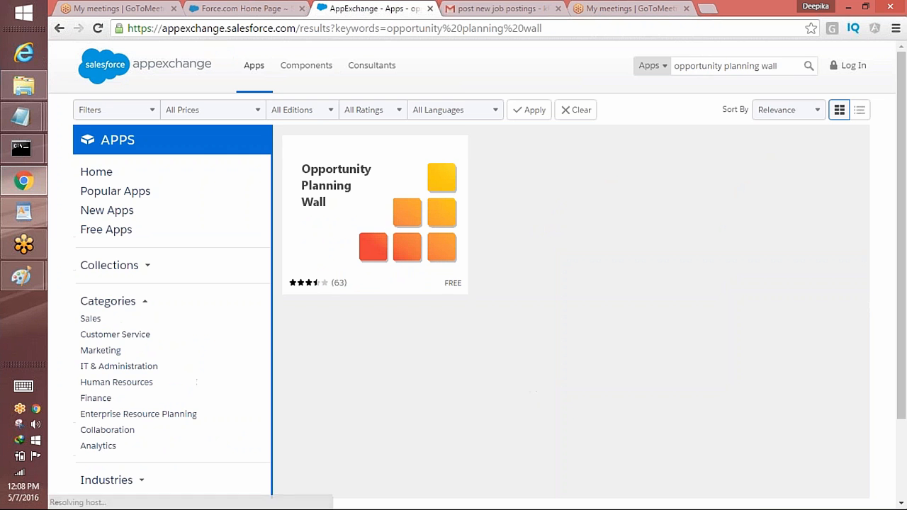
pyautogui.click(241, 8)
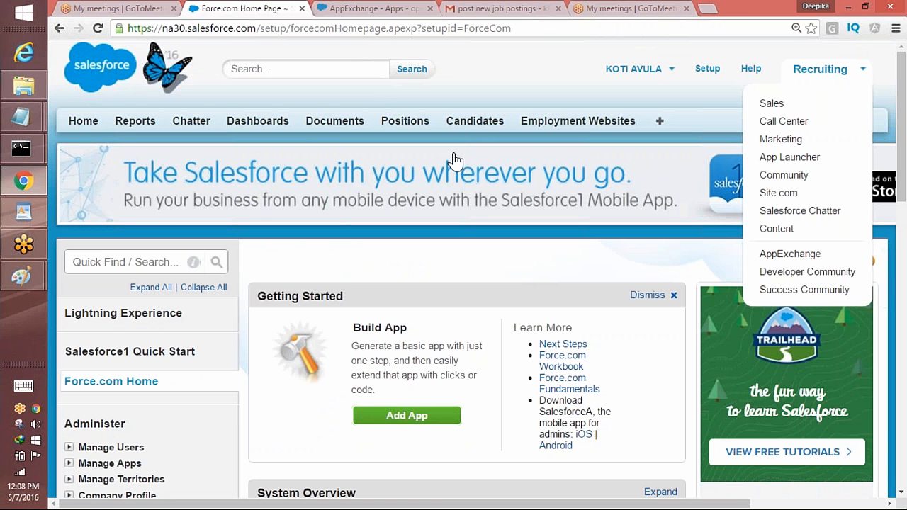
# Switch to the Sales app and list All Opportunities on the Opportunities tab (31 records).
pyautogui.click(707, 69)
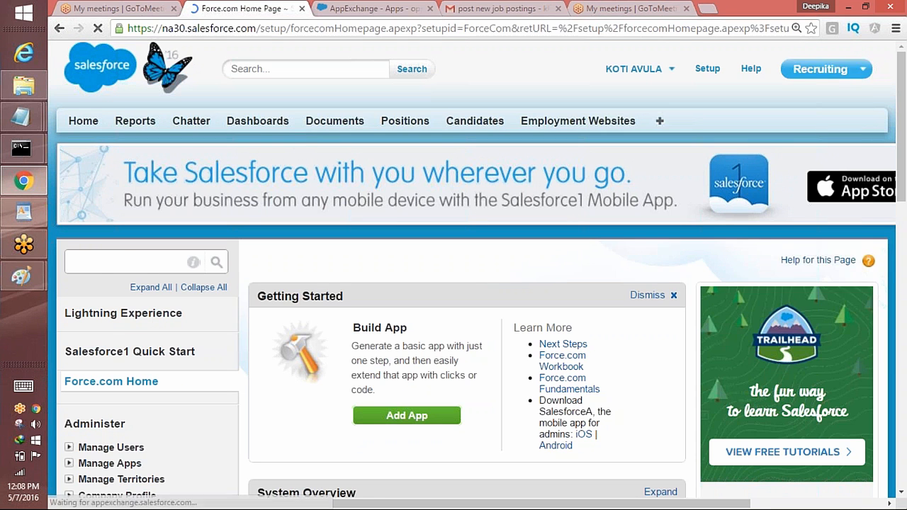
pyautogui.click(811, 73)
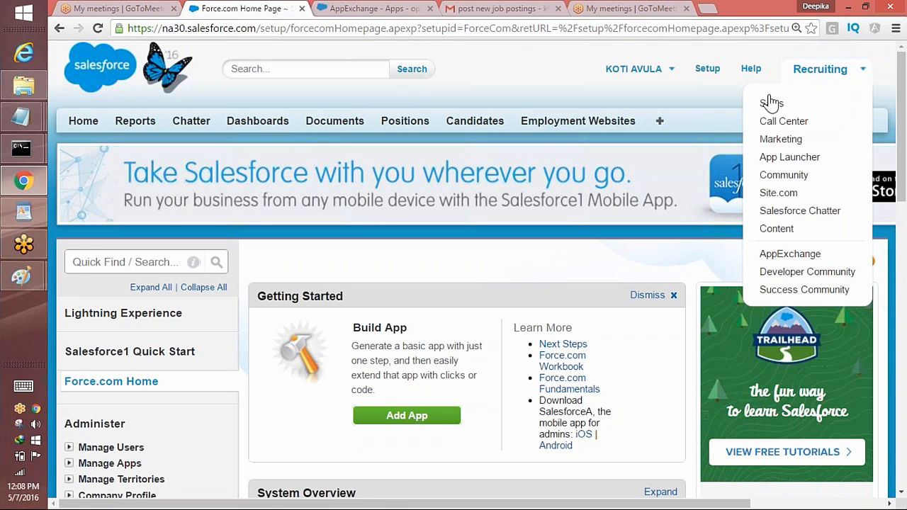
pyautogui.click(769, 102)
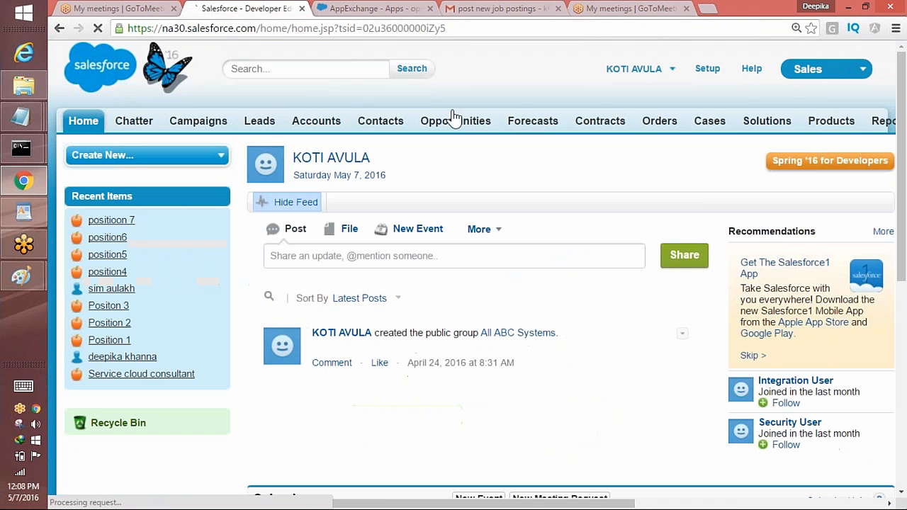
pyautogui.click(456, 121)
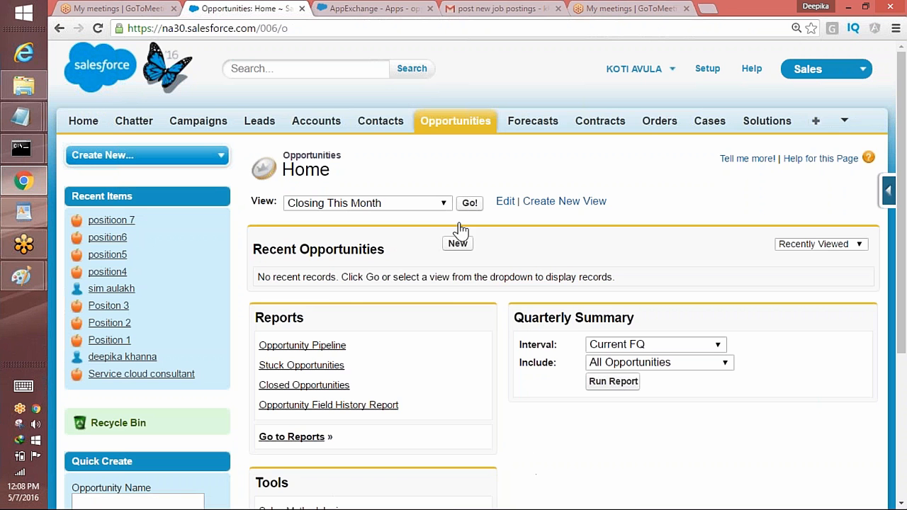
pyautogui.click(443, 204)
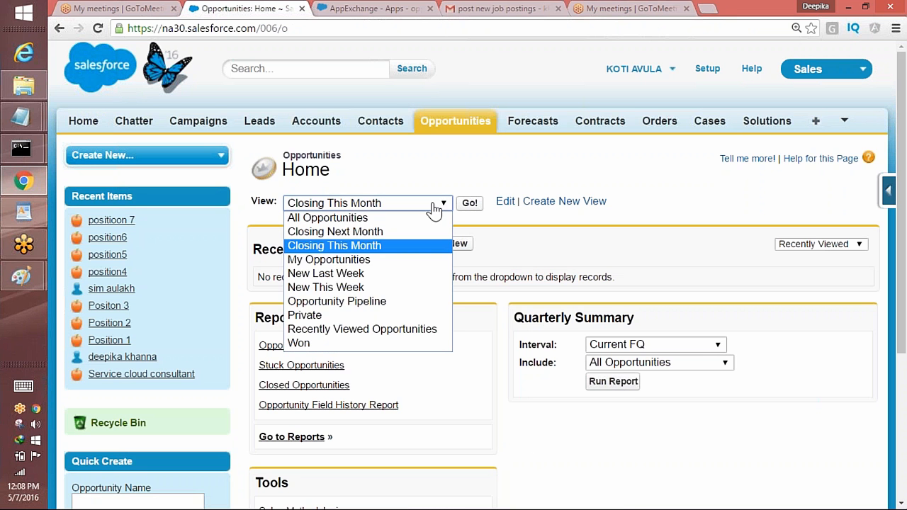
pyautogui.click(438, 216)
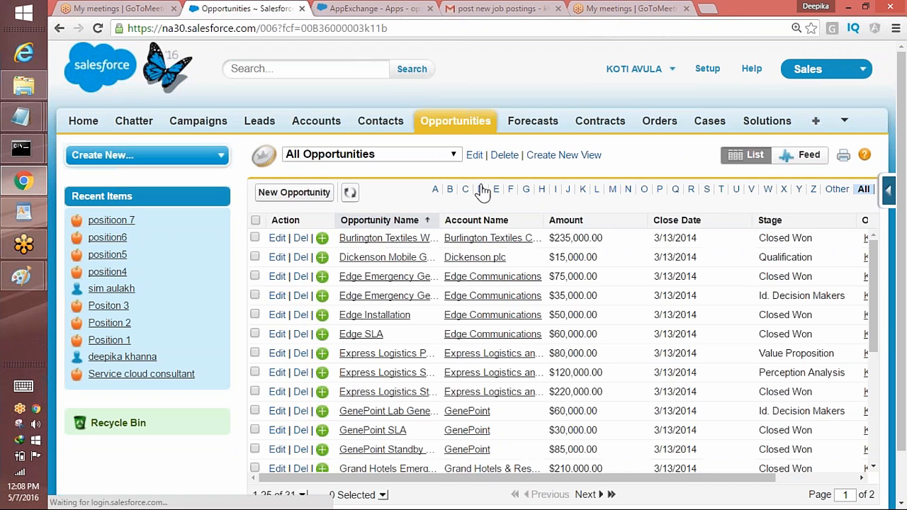
pyautogui.moveTo(903, 230); pyautogui.dragTo(903, 285)
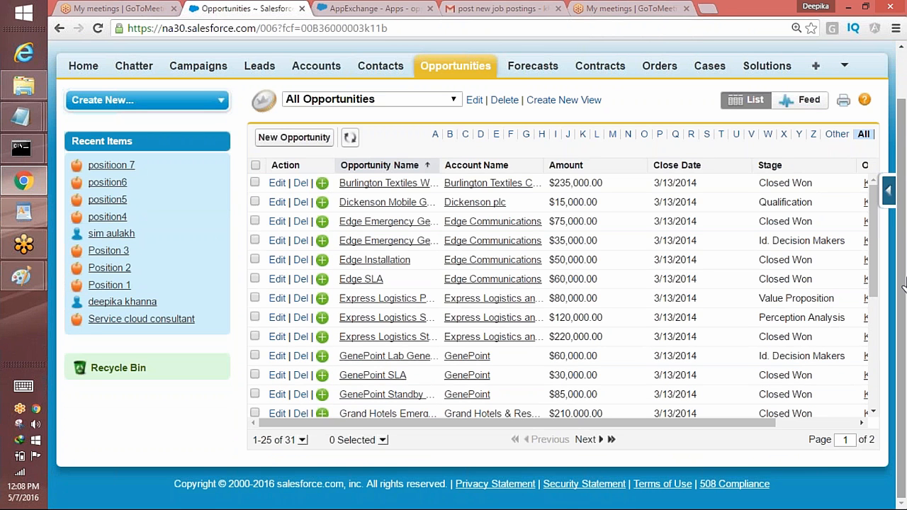
pyautogui.moveTo(904, 273); pyautogui.dragTo(903, 223)
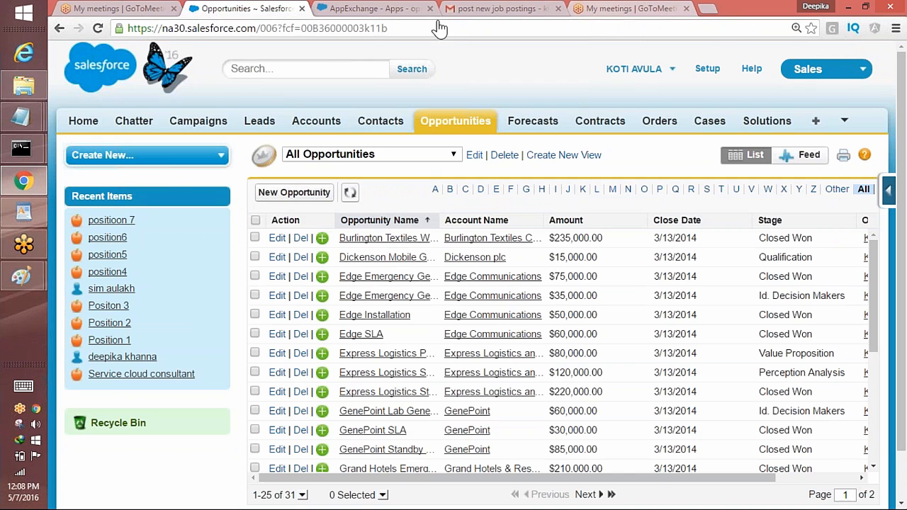
# Open the Opportunity Planning Wall listing, view its screenshot, and read the Details tab.
pyautogui.click(346, 10)
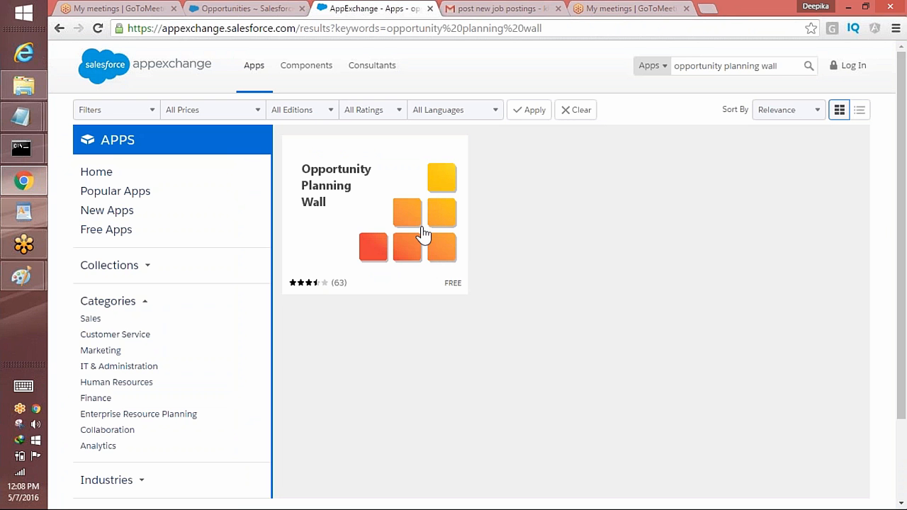
pyautogui.moveTo(423, 234)
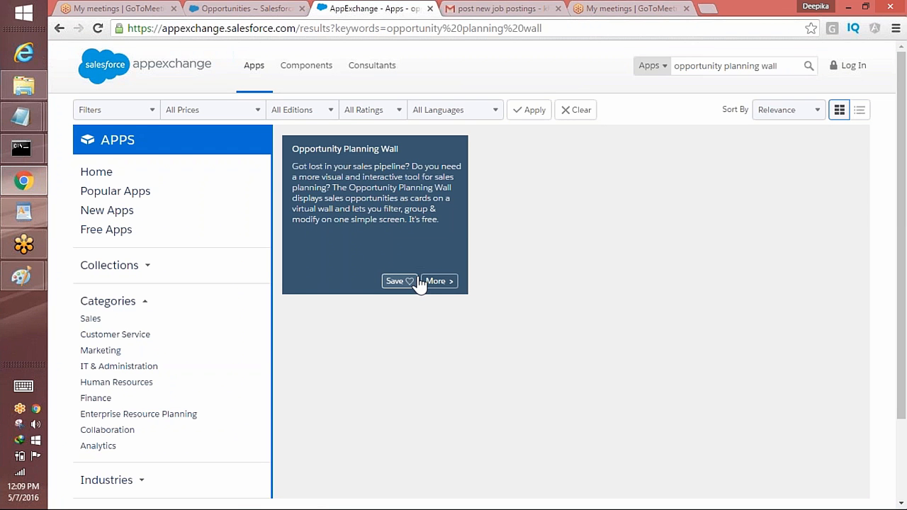
pyautogui.click(391, 189)
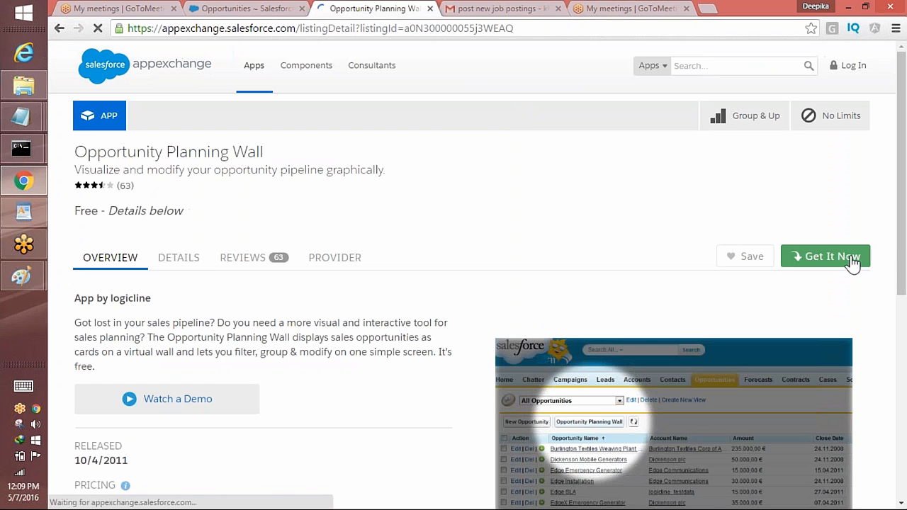
pyautogui.scroll(-1, 902, 305)
pyautogui.moveTo(902, 304); pyautogui.dragTo(902, 233)
pyautogui.click(631, 376)
pyautogui.click(836, 76)
pyautogui.scroll(-1, 430, 158)
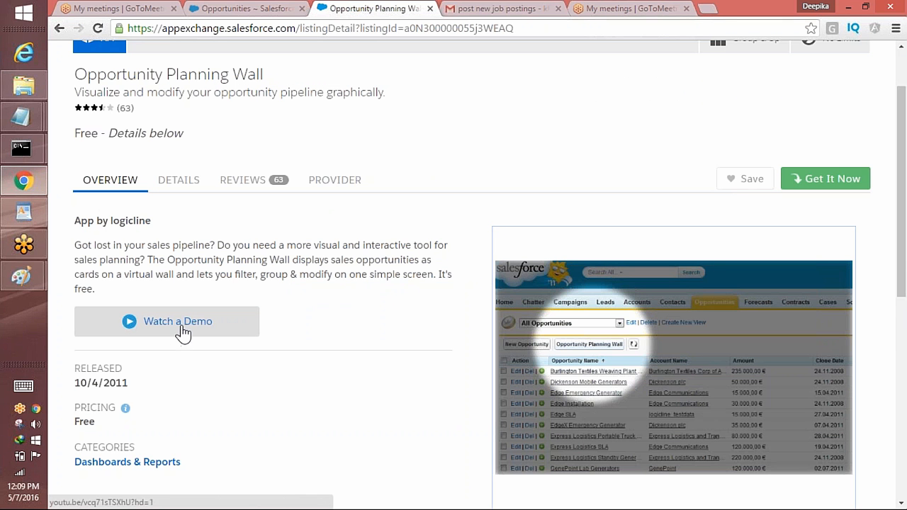
pyautogui.click(179, 181)
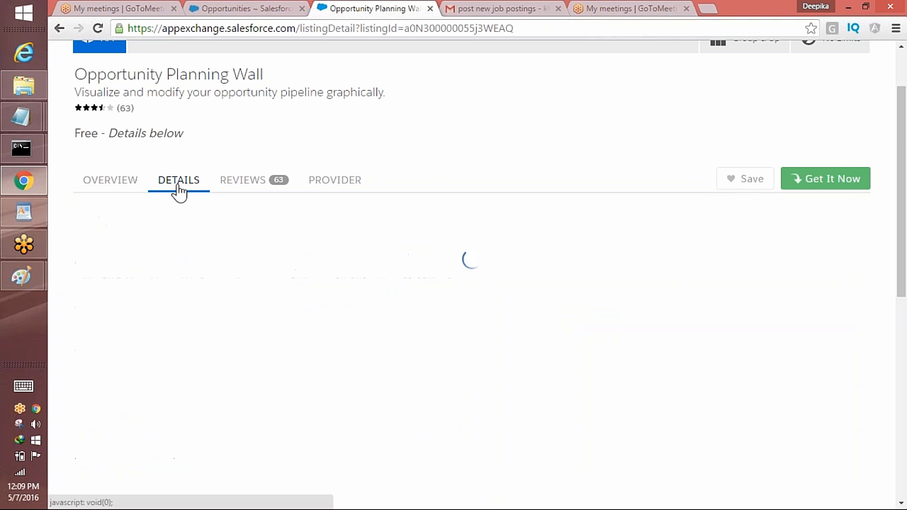
pyautogui.moveTo(900, 136); pyautogui.dragTo(897, 284)
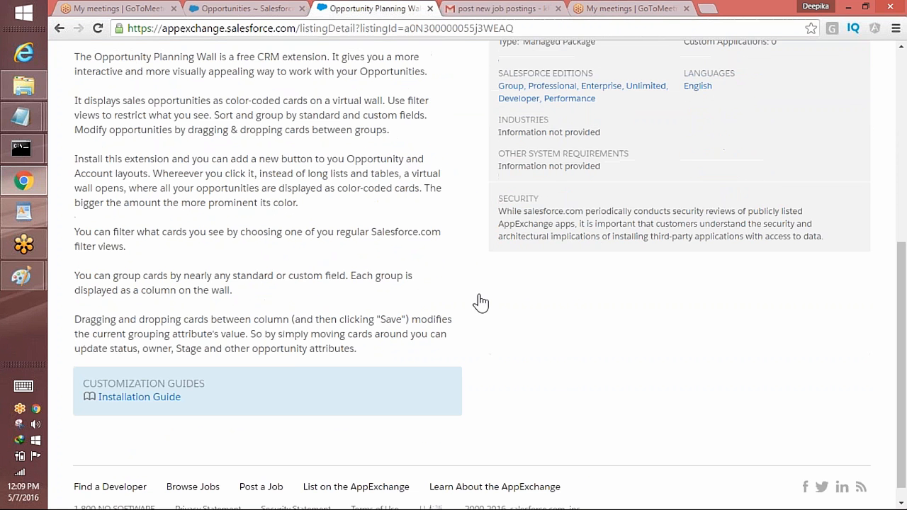
# Open the Installation Guide PDF in its own tab and scroll through its pages.
pyautogui.rightClick(155, 401)
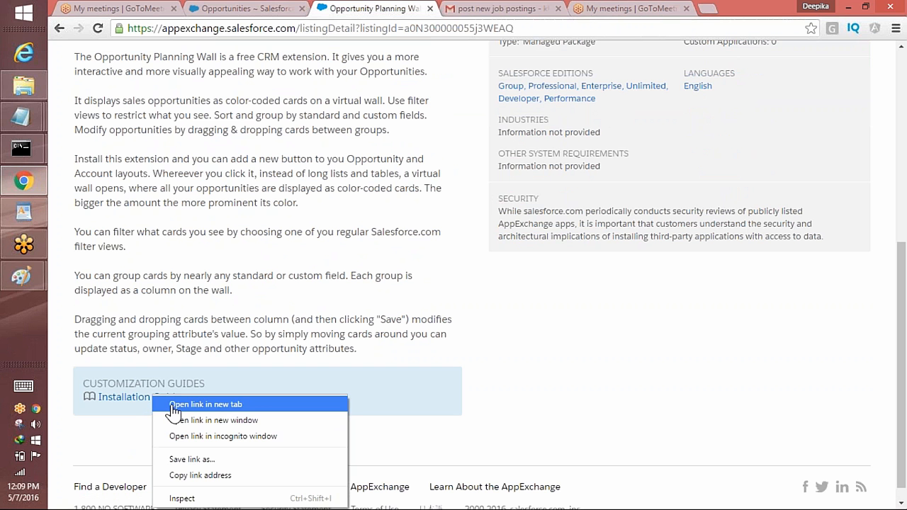
pyautogui.click(174, 405)
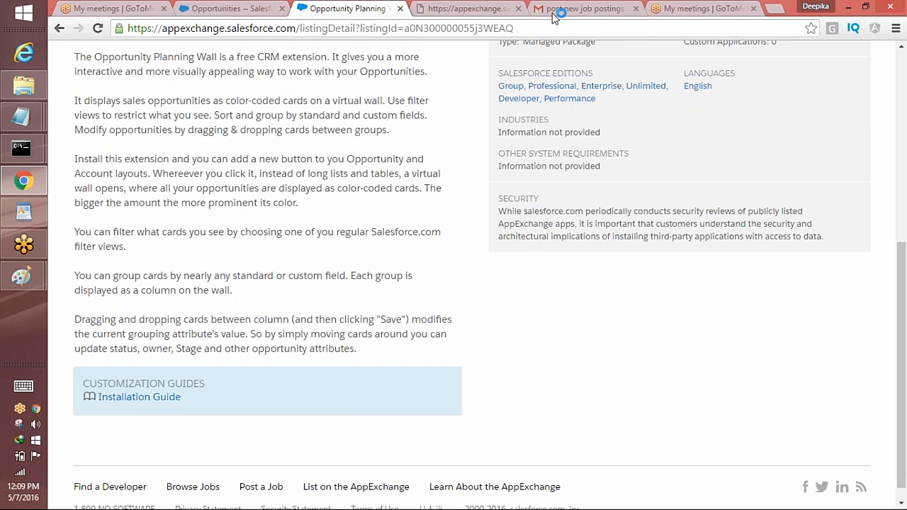
pyautogui.click(446, 7)
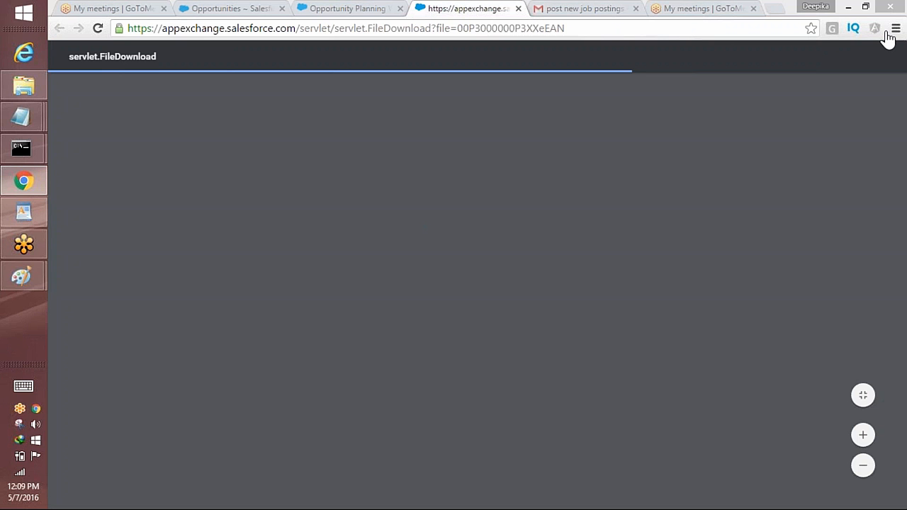
pyautogui.scroll(-4, 510, 170)
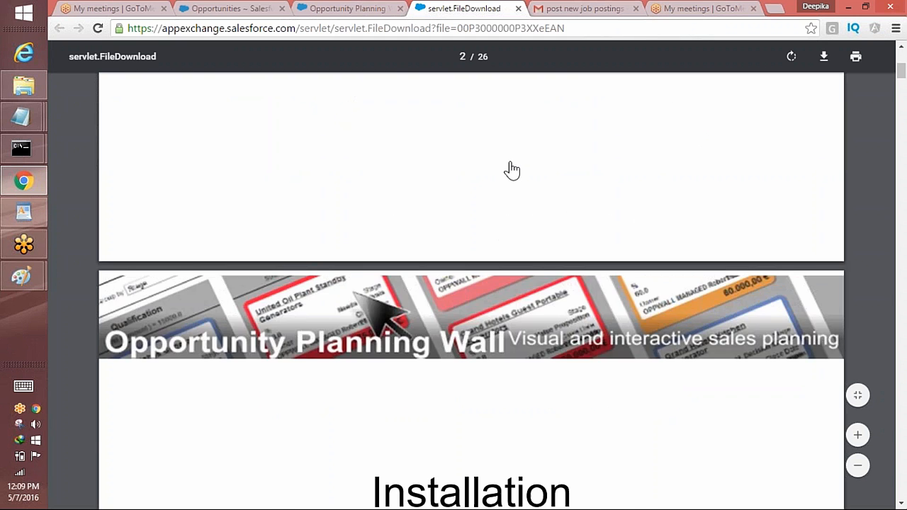
pyautogui.scroll(-5, 503, 173)
pyautogui.scroll(-5, 475, 205)
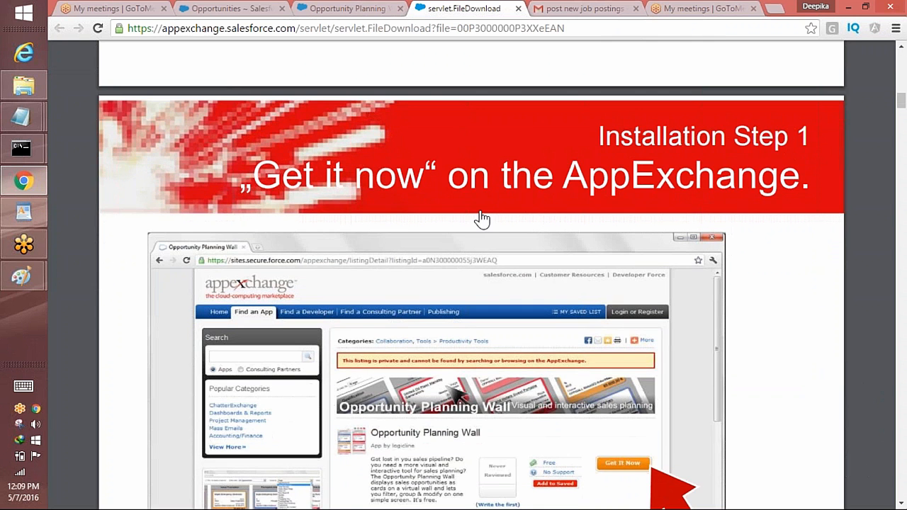
pyautogui.scroll(-10, 482, 219)
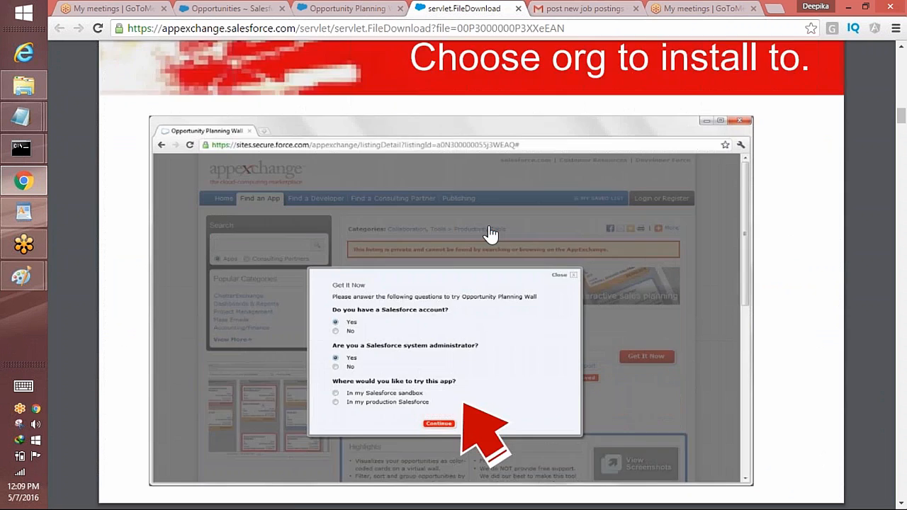
pyautogui.scroll(-10, 482, 234)
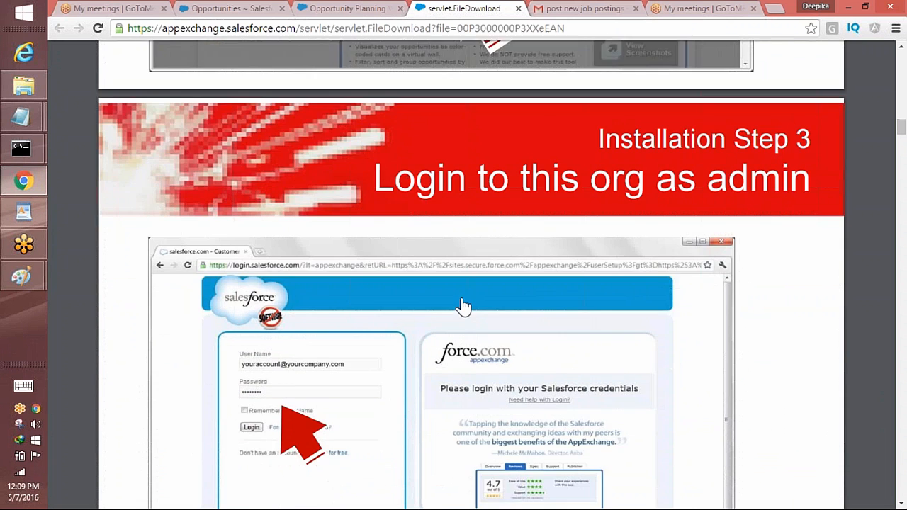
# Back on the listing, check the Reviews and Provider tabs, then choose Get It Now.
pyautogui.click(333, 9)
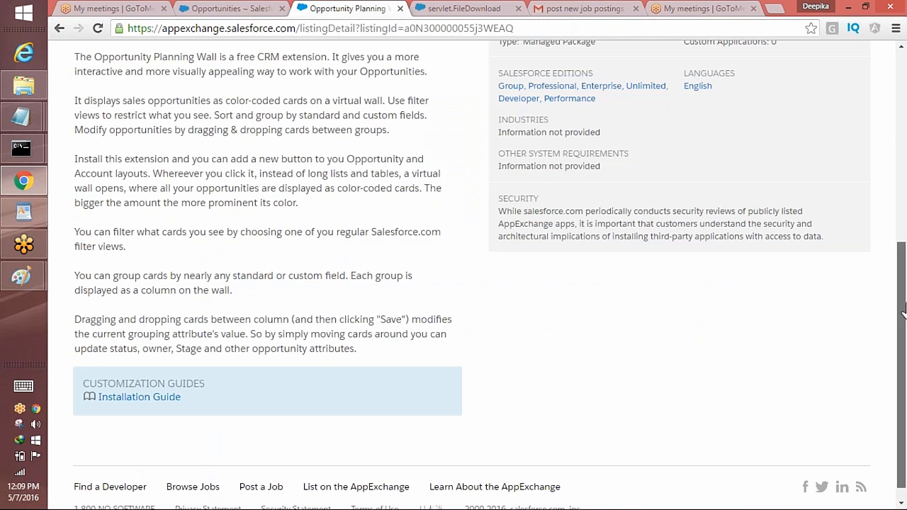
pyautogui.scroll(1, 903, 311)
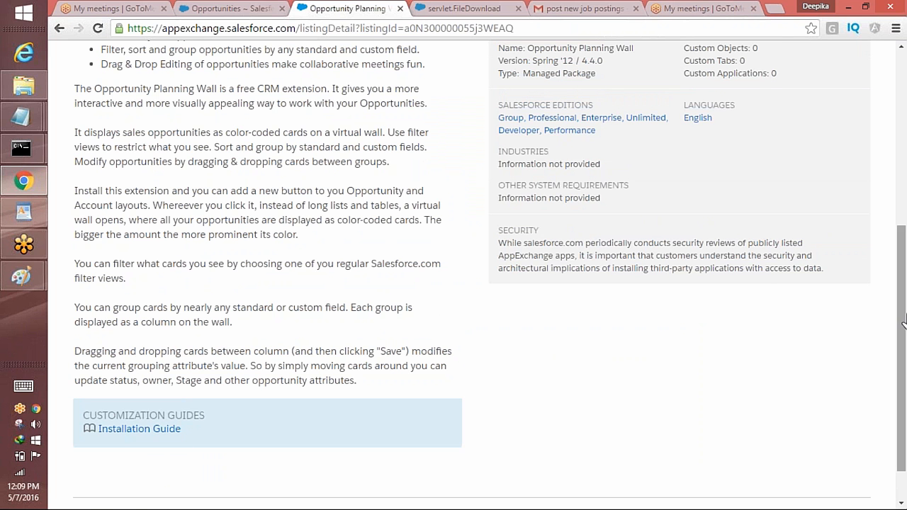
pyautogui.scroll(3, 904, 320)
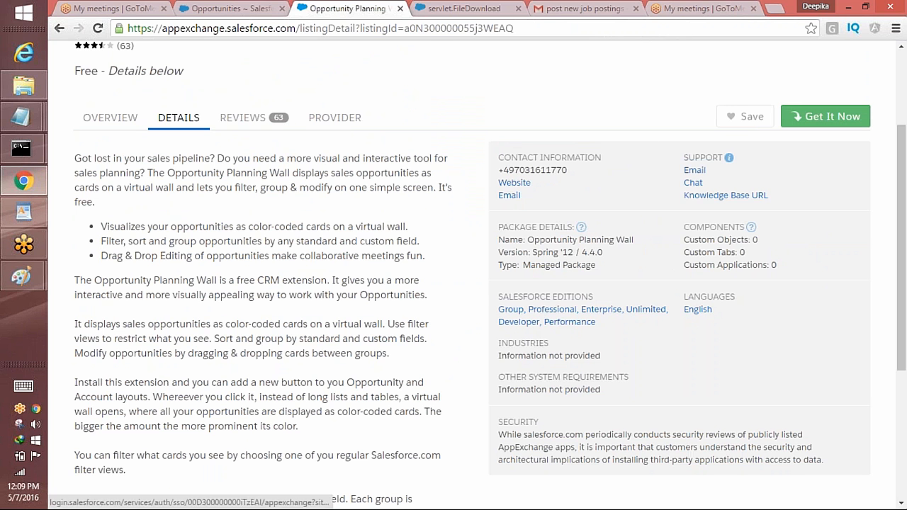
pyautogui.click(262, 118)
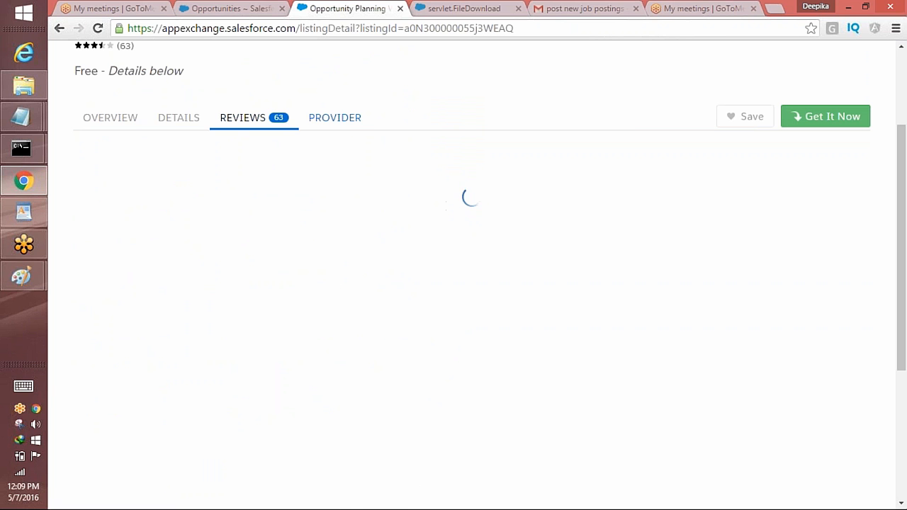
pyautogui.click(335, 117)
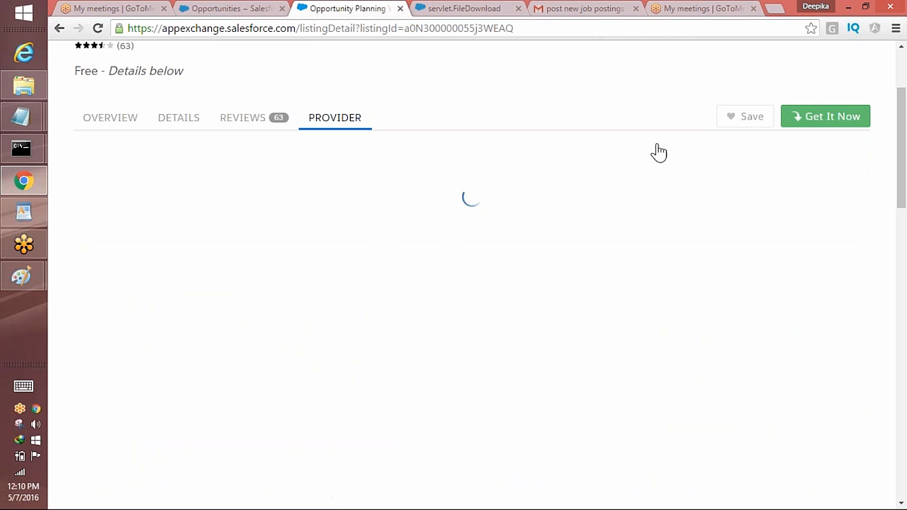
pyautogui.click(814, 123)
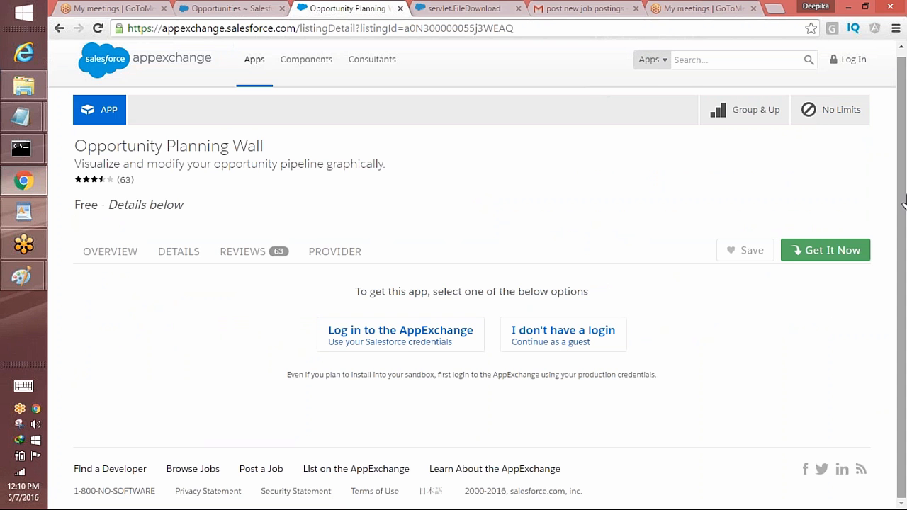
# Log in to AppExchange, pick Install in production, accept the terms, and confirm the install.
pyautogui.click(412, 343)
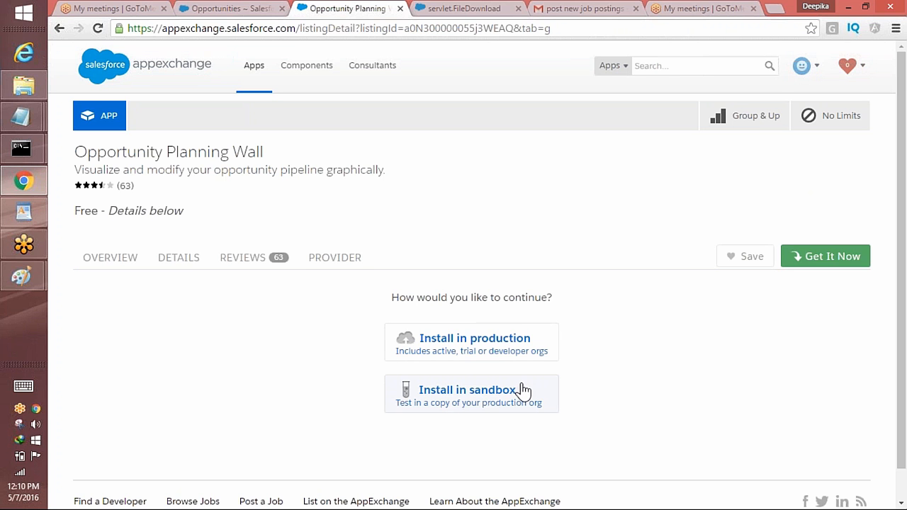
pyautogui.click(492, 356)
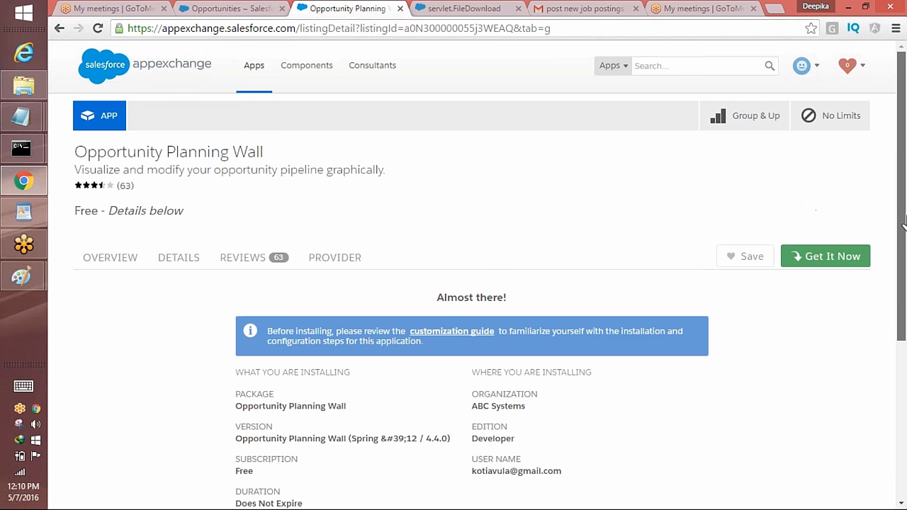
pyautogui.scroll(-3, 904, 222)
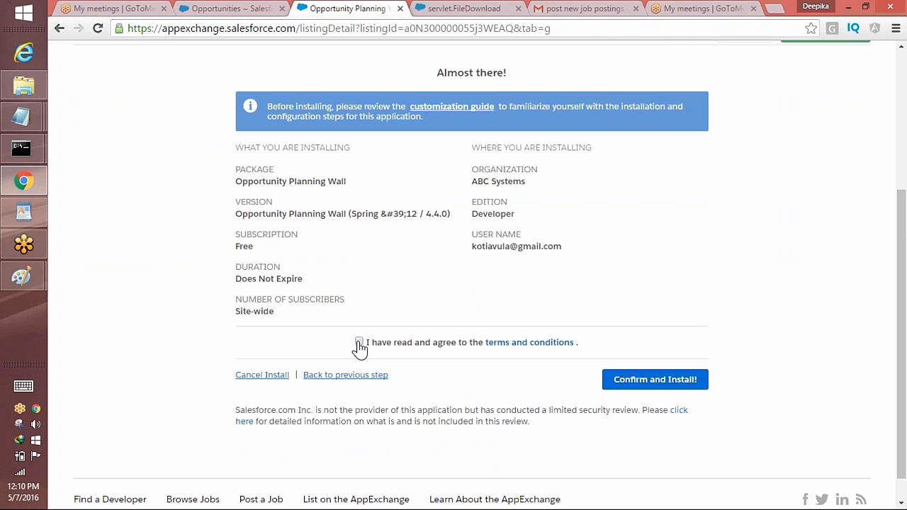
pyautogui.click(359, 343)
pyautogui.click(637, 381)
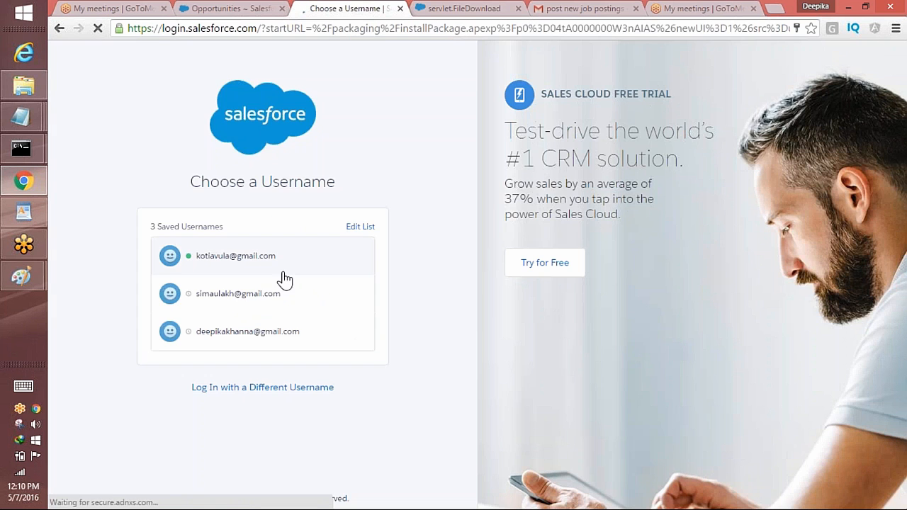
# Sign in with the saved username and install Opportunity Planning Wall 4.4 for all users.
pyautogui.click(283, 279)
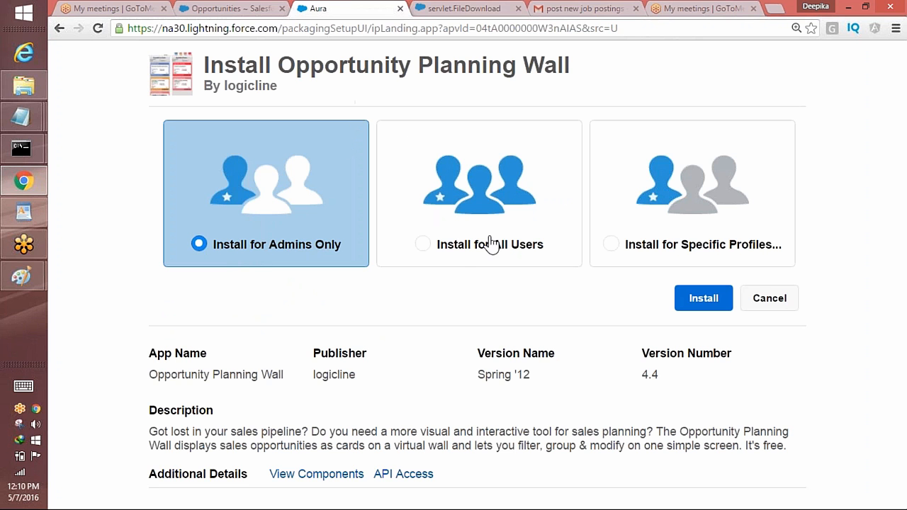
pyautogui.click(459, 249)
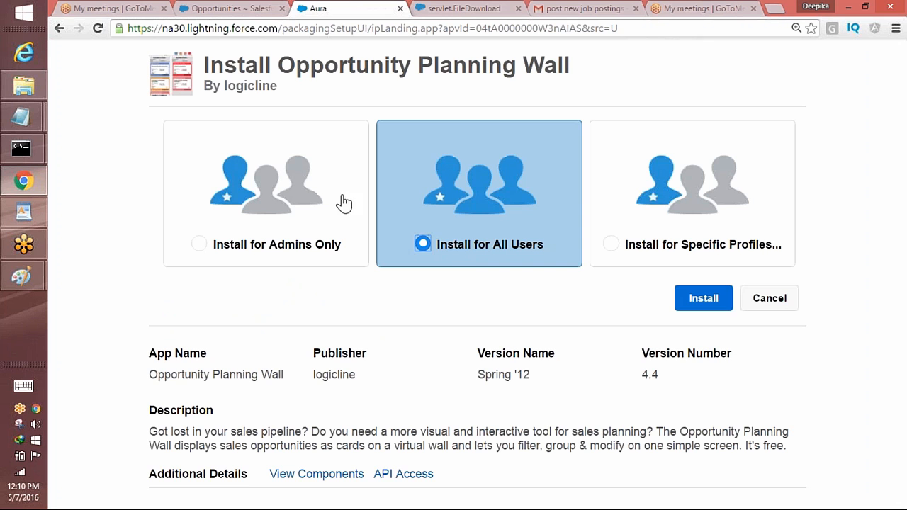
pyautogui.click(719, 305)
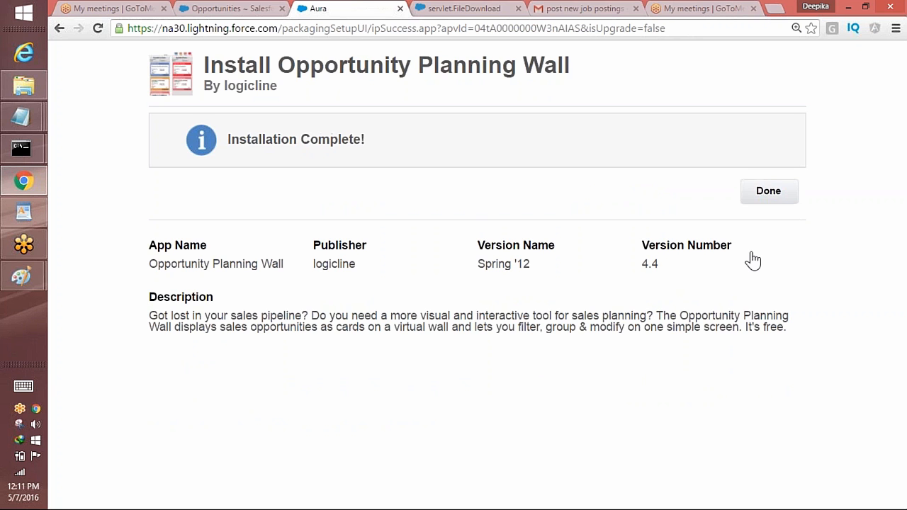
pyautogui.click(778, 205)
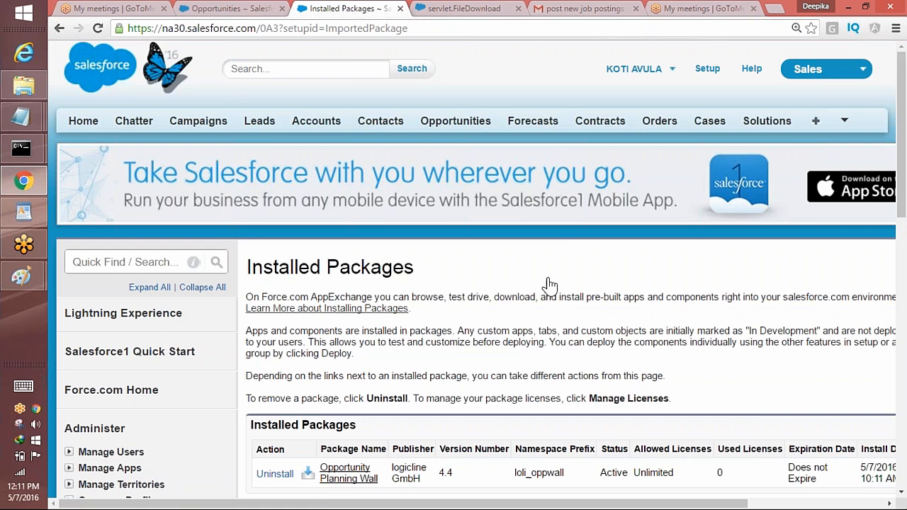
# Review the Installed Packages table, then list All Opportunities on the Opportunities tab.
pyautogui.scroll(-1, 545, 285)
pyautogui.scroll(-1, 574, 407)
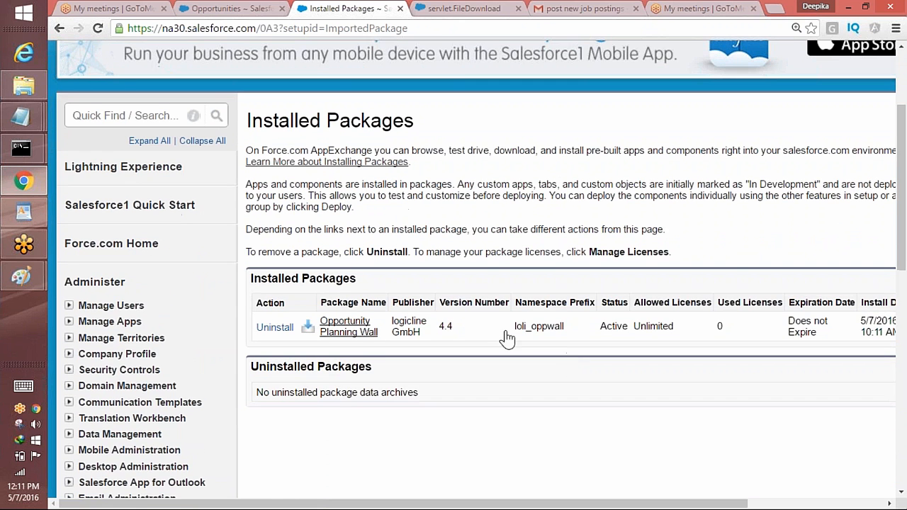
pyautogui.moveTo(412, 506); pyautogui.dragTo(616, 506)
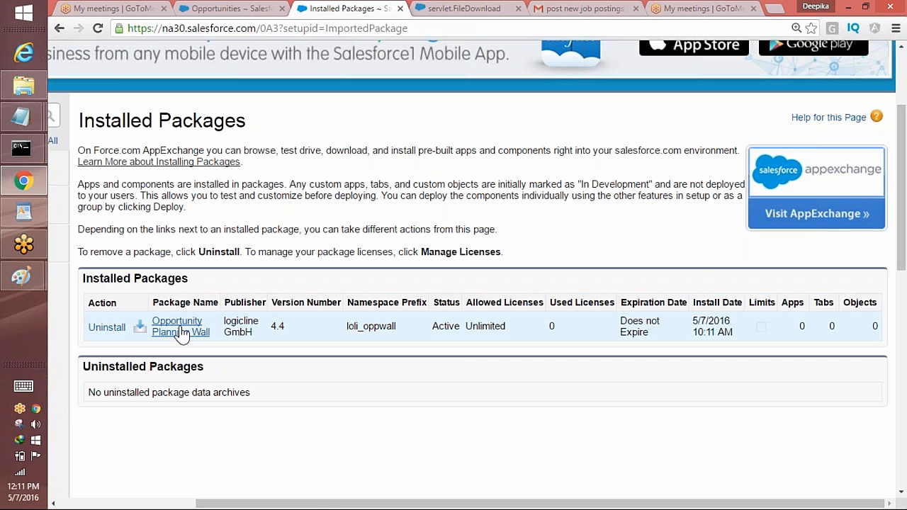
pyautogui.moveTo(901, 173); pyautogui.dragTo(901, 113)
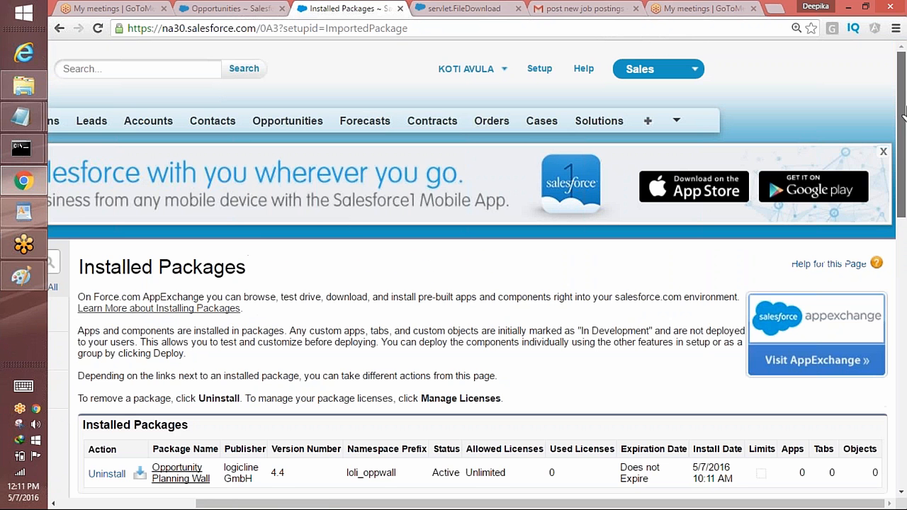
pyautogui.click(307, 124)
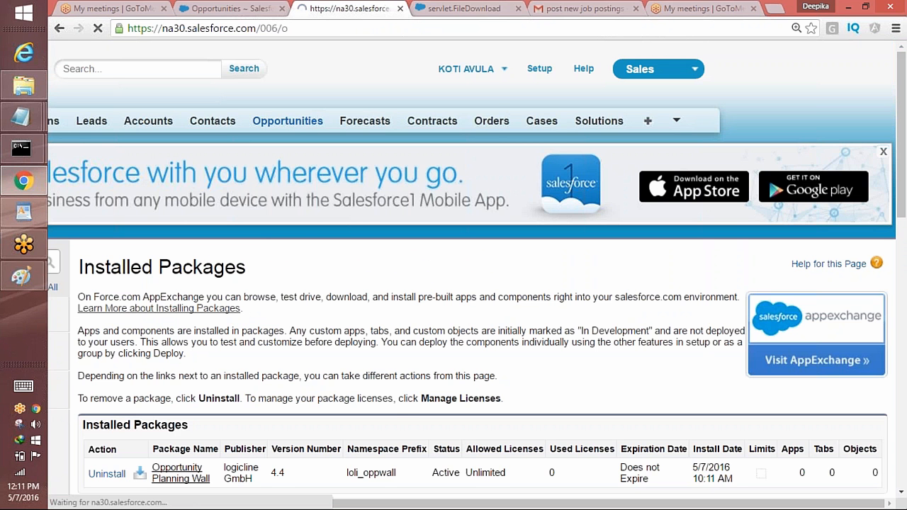
pyautogui.click(465, 207)
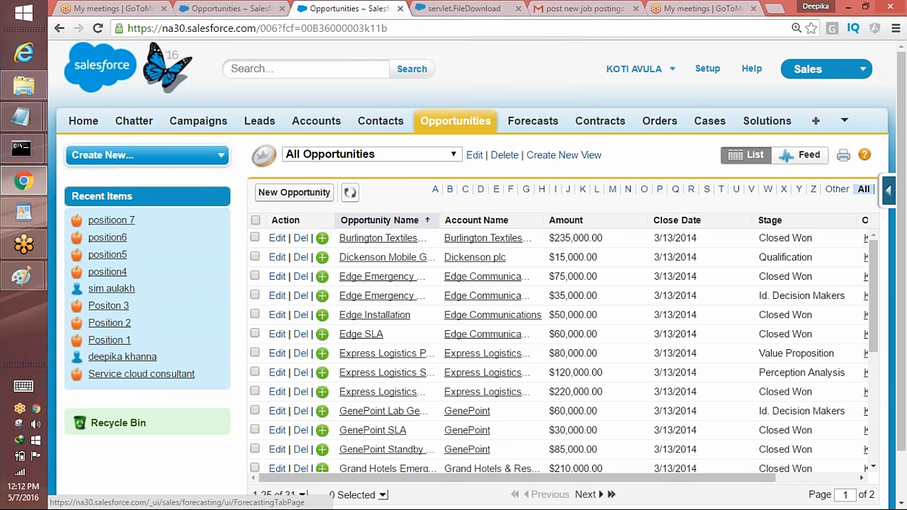
pyautogui.click(466, 9)
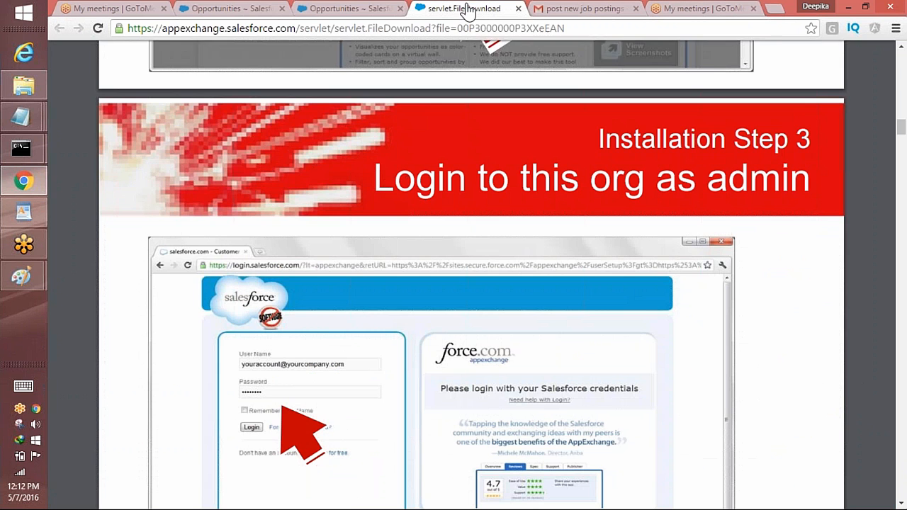
pyautogui.scroll(-2, 400, 218)
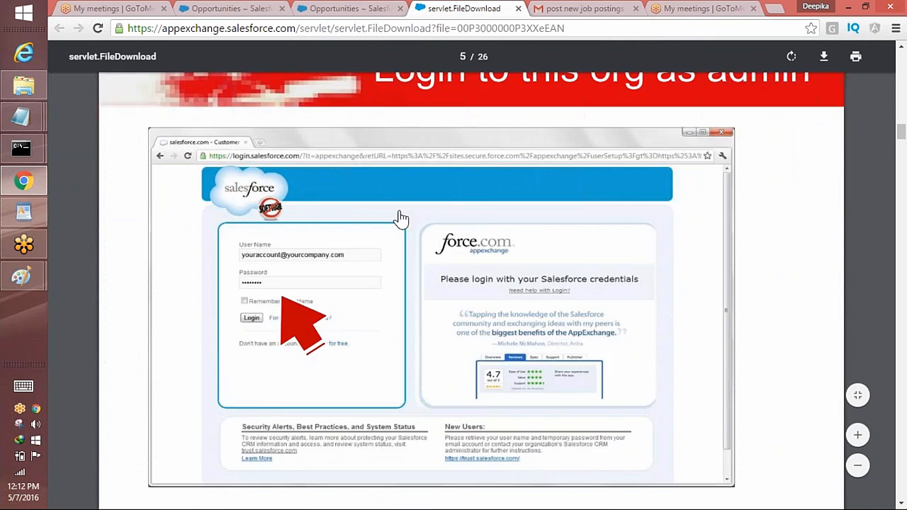
pyautogui.scroll(-5, 401, 218)
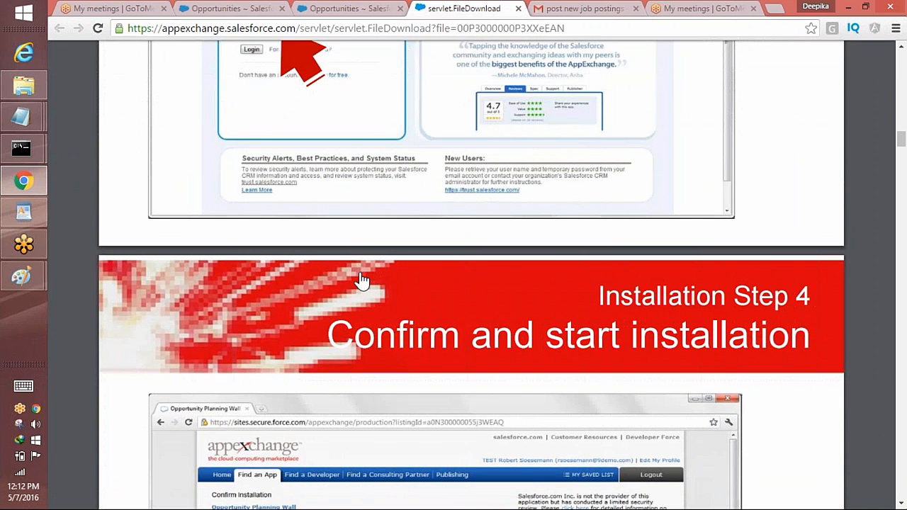
pyautogui.scroll(-10, 361, 280)
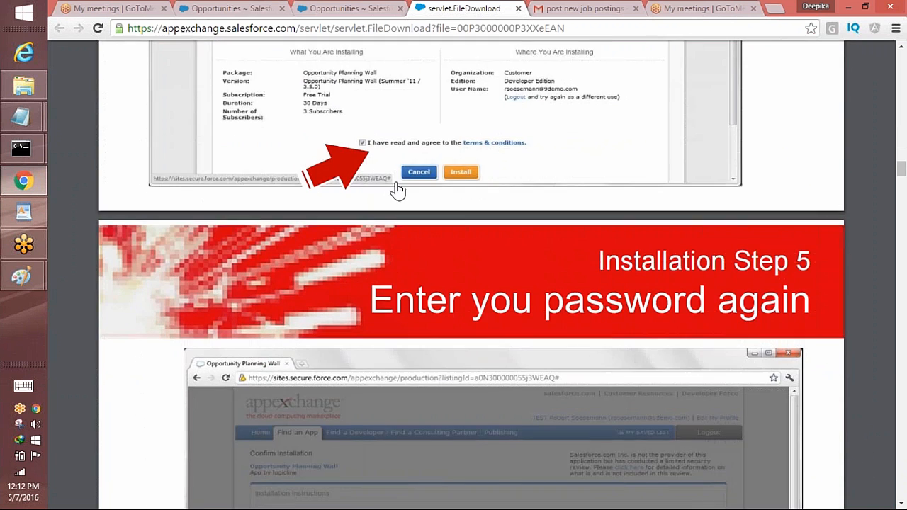
pyautogui.scroll(-20, 398, 190)
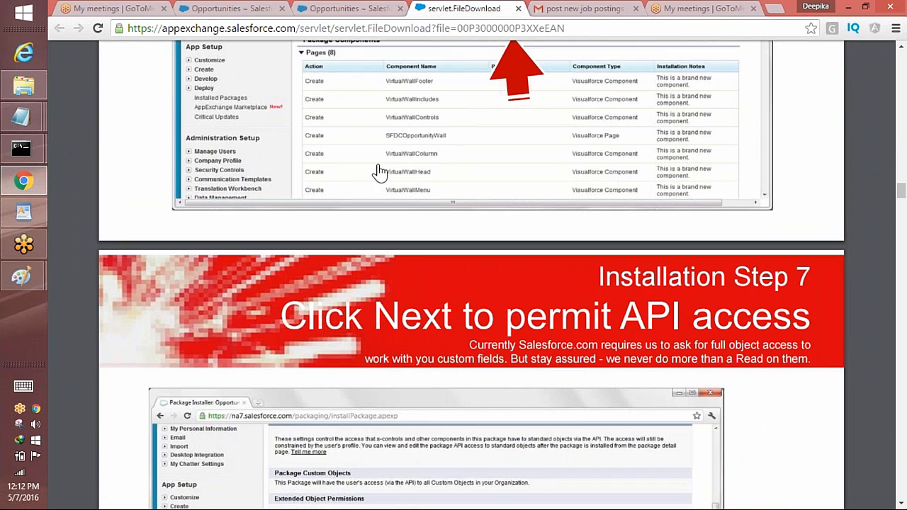
pyautogui.scroll(-5, 451, 358)
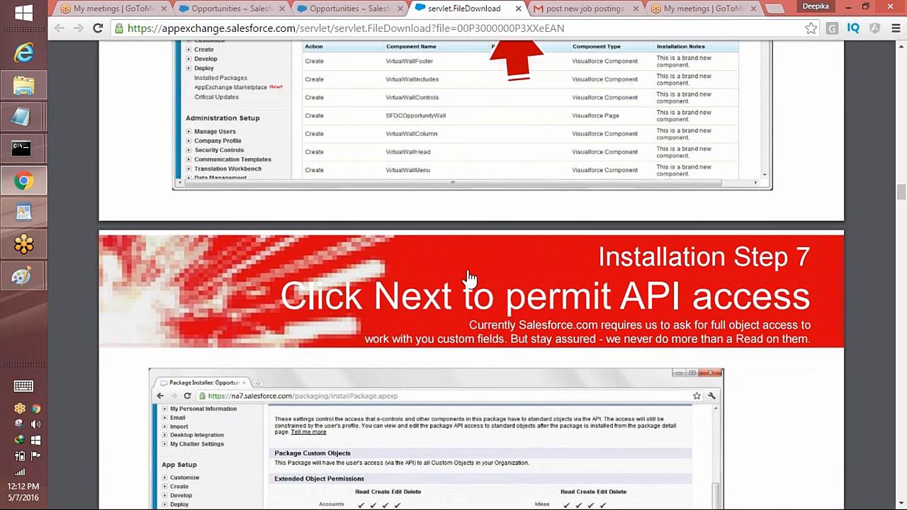
pyautogui.scroll(-12, 457, 230)
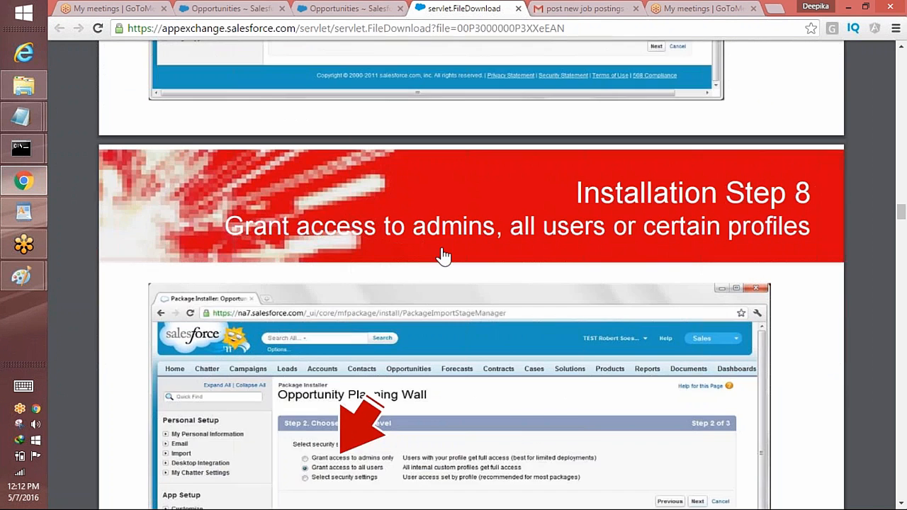
pyautogui.scroll(2, 429, 297)
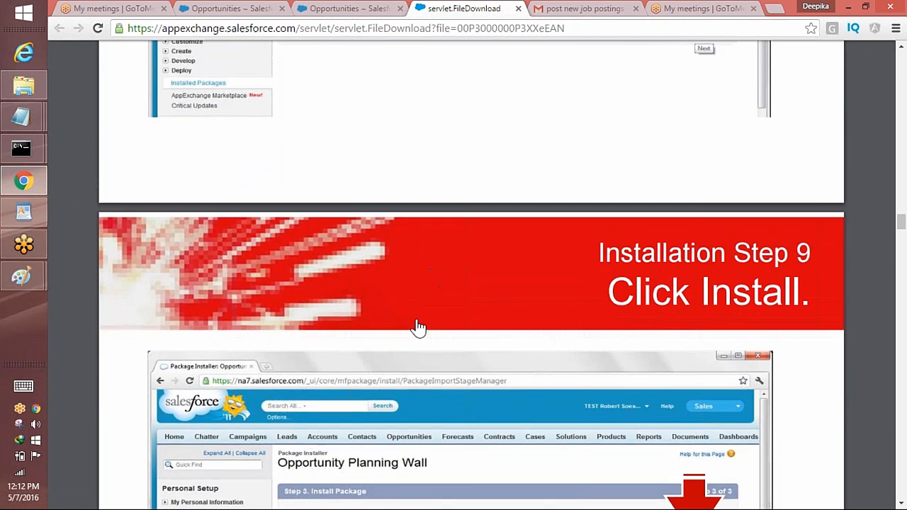
pyautogui.scroll(-7, 454, 234)
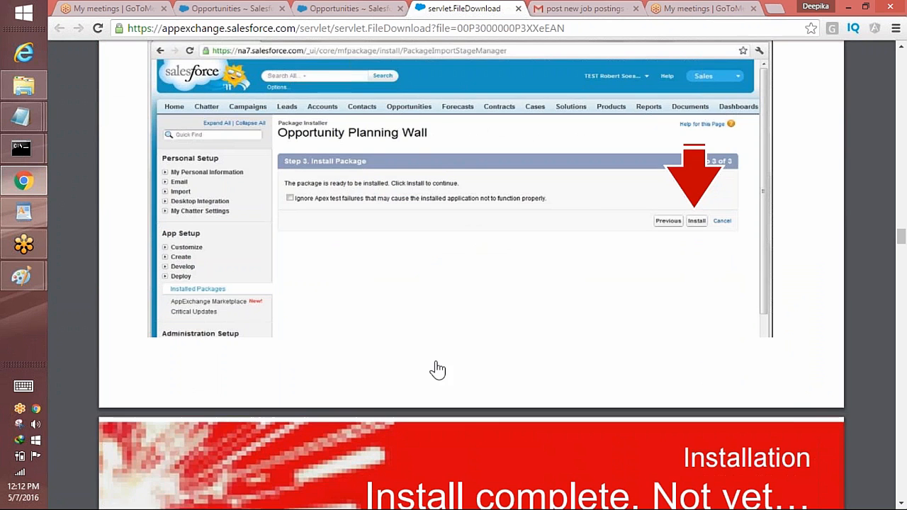
pyautogui.scroll(-1, 435, 241)
pyautogui.scroll(-8, 449, 162)
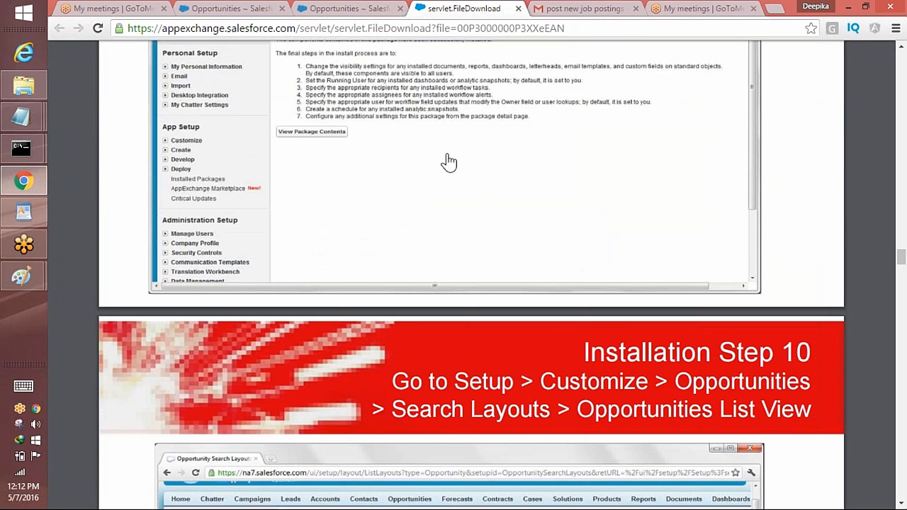
pyautogui.scroll(-1, 464, 317)
pyautogui.scroll(-6, 465, 317)
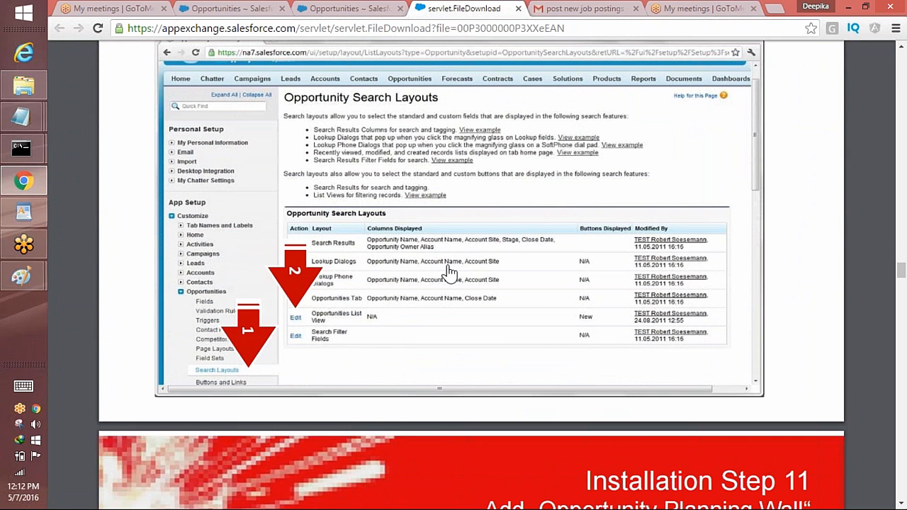
pyautogui.scroll(5, 353, 319)
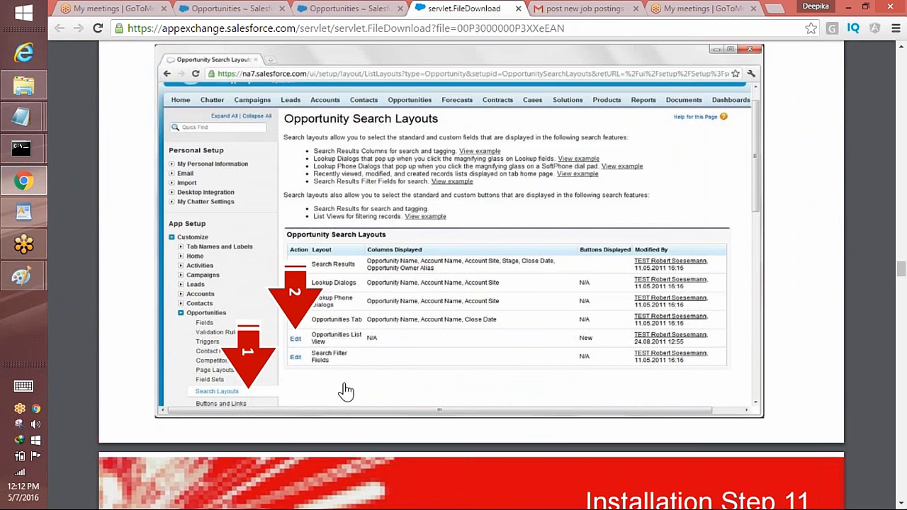
pyautogui.scroll(4, 376, 442)
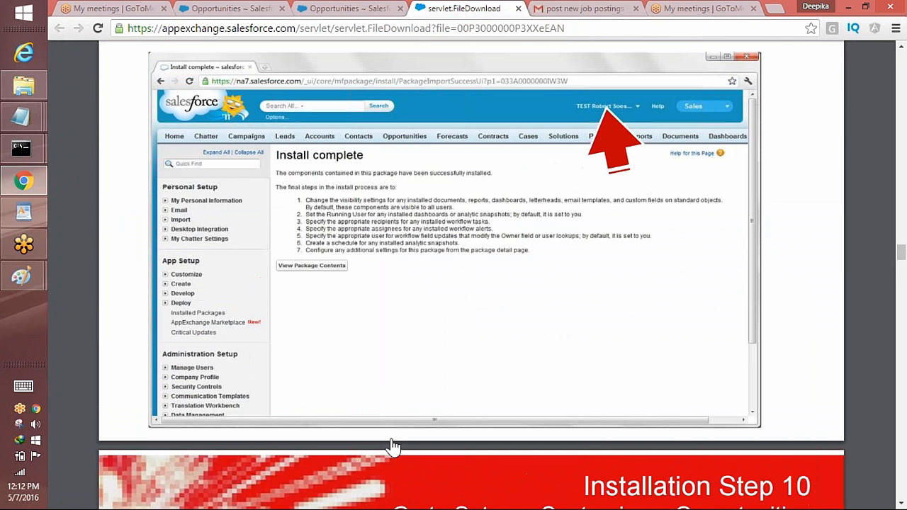
pyautogui.scroll(-6, 393, 447)
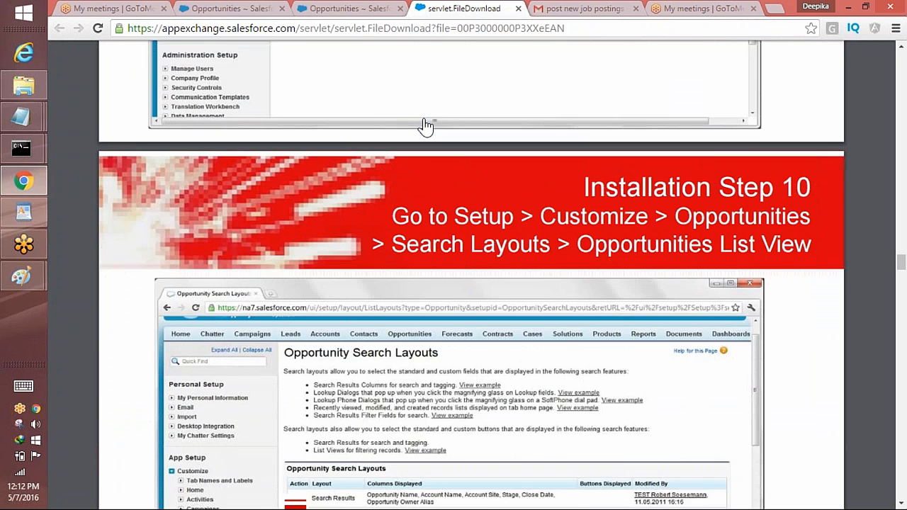
pyautogui.scroll(-3, 378, 383)
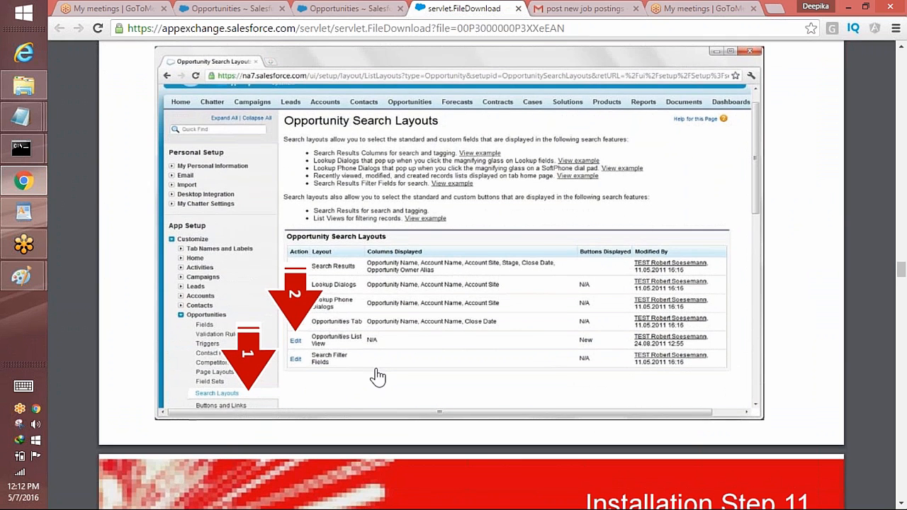
pyautogui.click(385, 7)
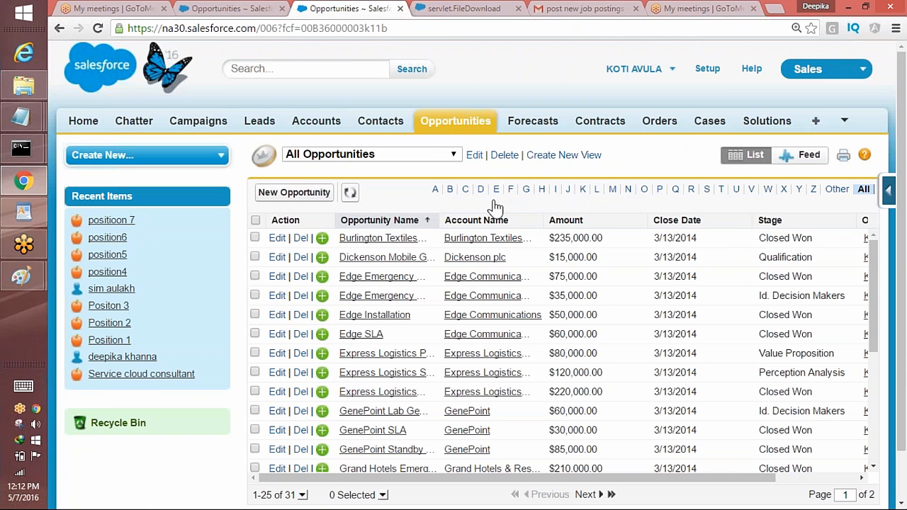
# Search Setup for 'searc' and open the Price Book Entry search layouts.
pyautogui.click(707, 71)
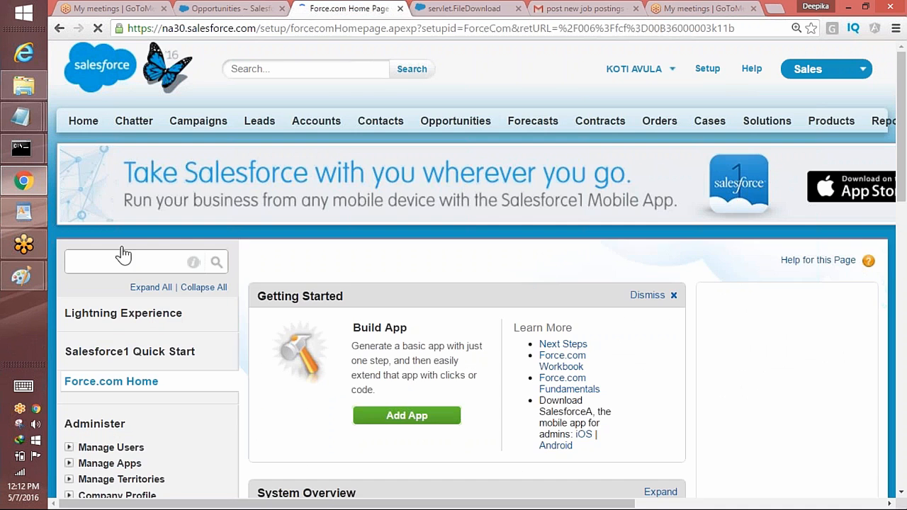
pyautogui.click(122, 257)
pyautogui.write('searc')
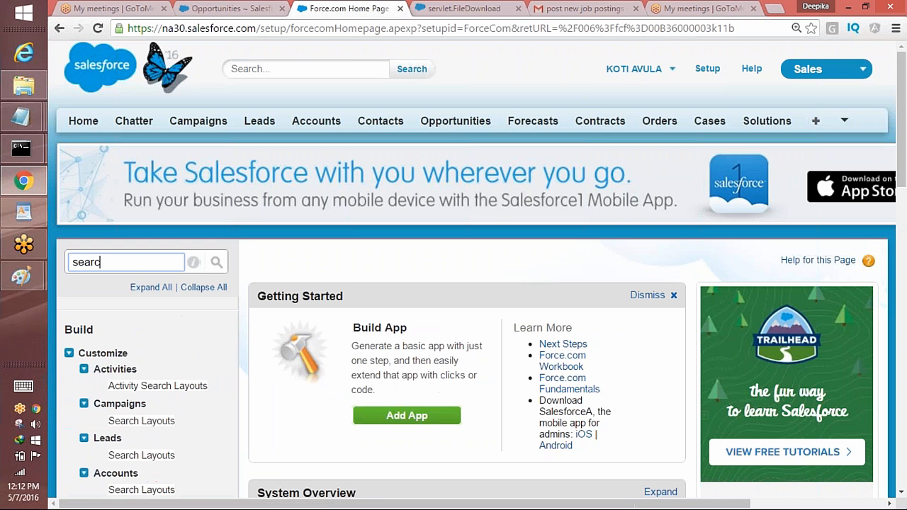
pyautogui.scroll(-4, 903, 84)
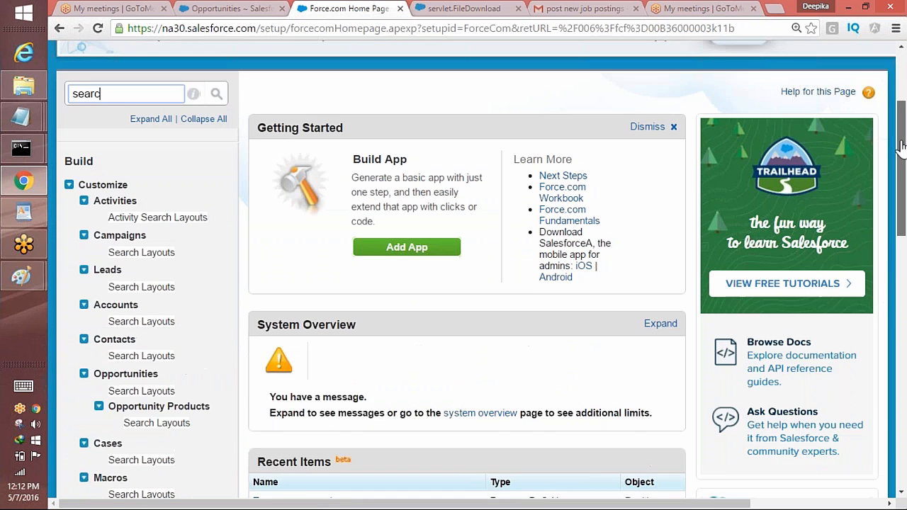
pyautogui.click(156, 342)
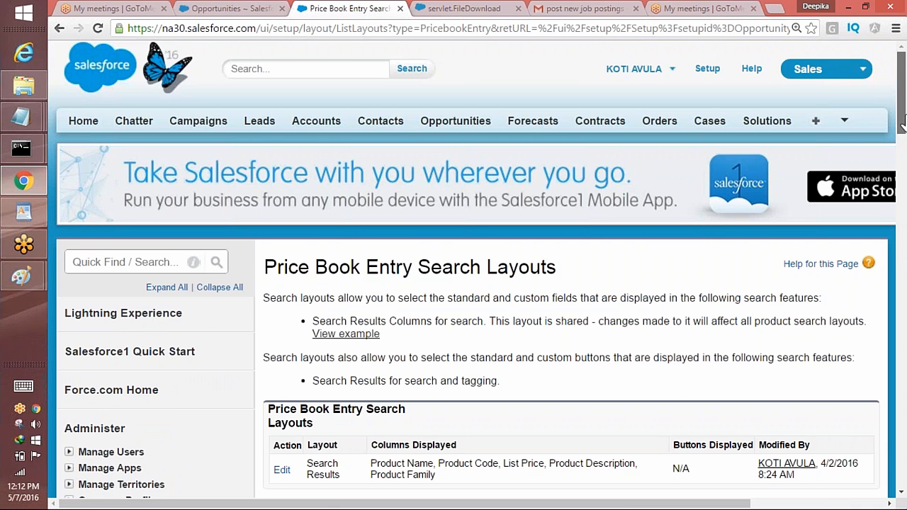
# Check the installation guide, then edit the Price Book Entry Search Results layout.
pyautogui.scroll(-2, 903, 106)
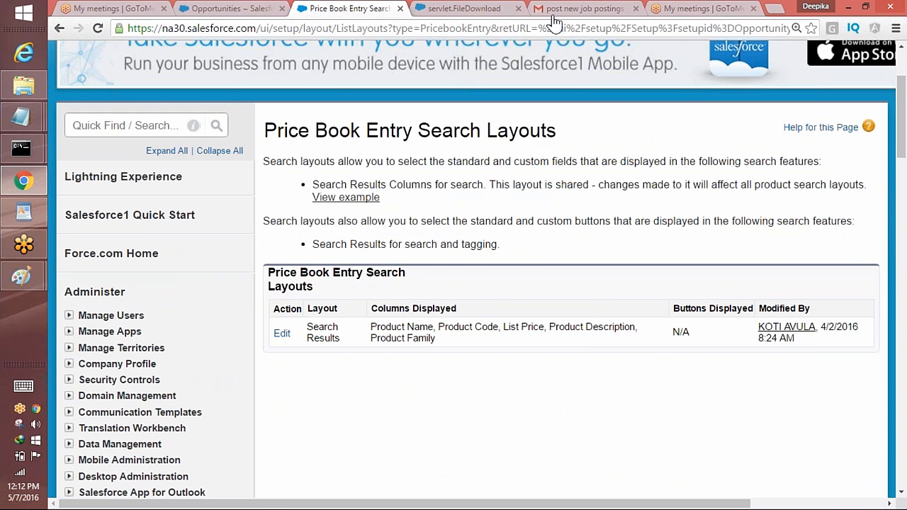
pyautogui.click(421, 12)
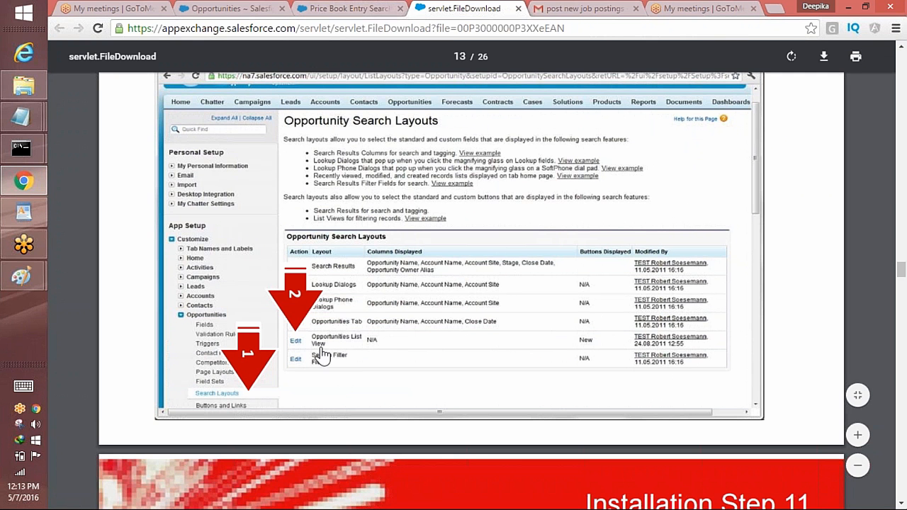
pyautogui.click(347, 10)
pyautogui.click(282, 333)
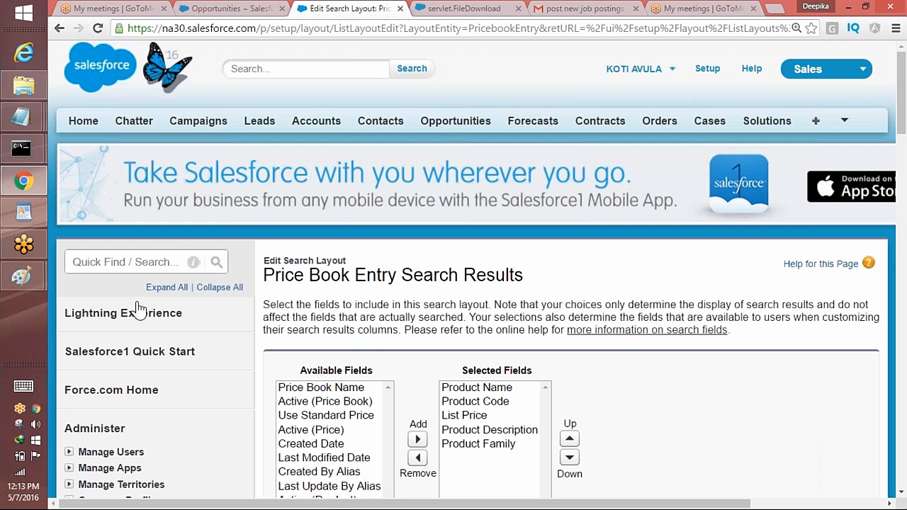
# Filter Setup by 'opp' and open the Opportunity Search Layouts page.
pyautogui.click(141, 261)
pyautogui.write('se')
pyautogui.press('BackSpace')
pyautogui.press('BackSpace')
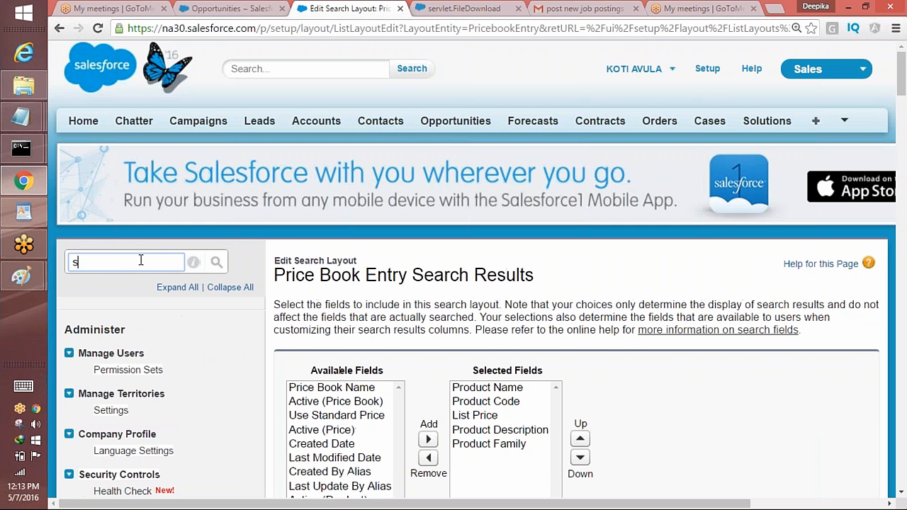
pyautogui.write('opp')
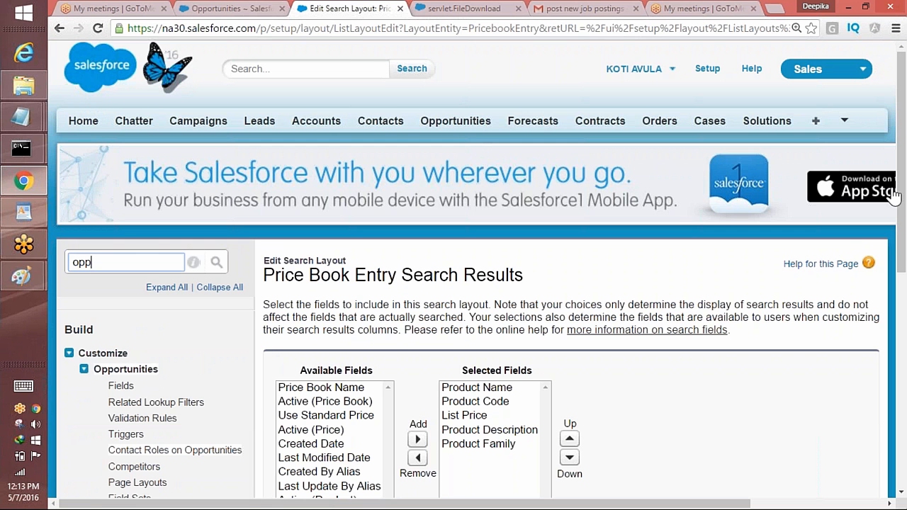
pyautogui.moveTo(894, 196); pyautogui.dragTo(894, 328)
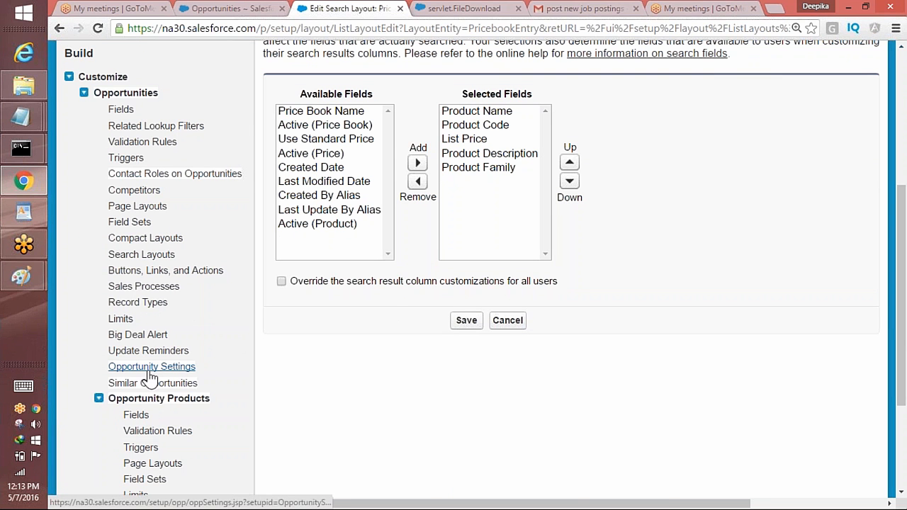
pyautogui.click(150, 256)
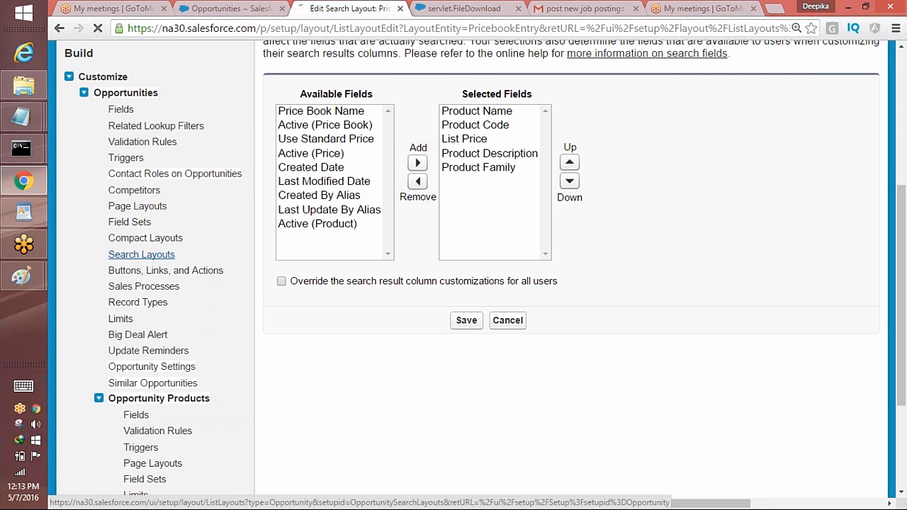
pyautogui.moveTo(904, 106); pyautogui.dragTo(899, 168)
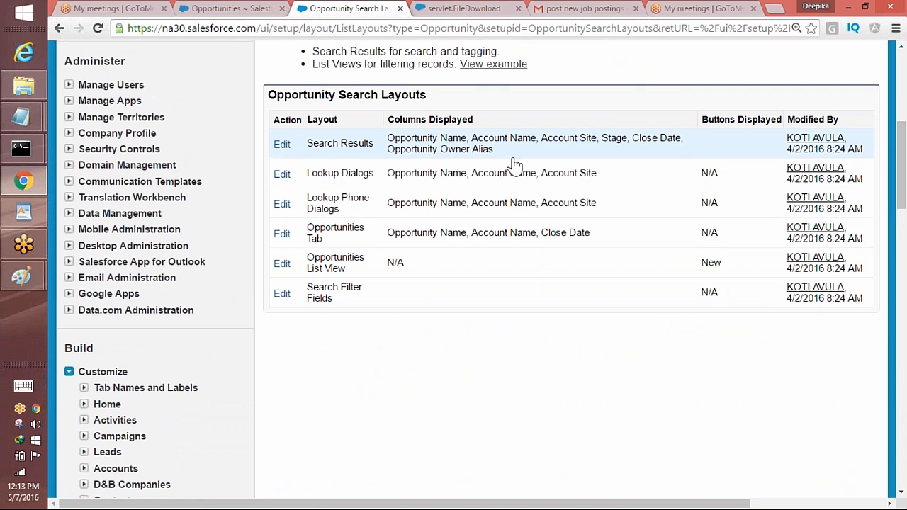
# Open the Opportunities List View layout editor, checking the installation guide in another tab.
pyautogui.click(282, 267)
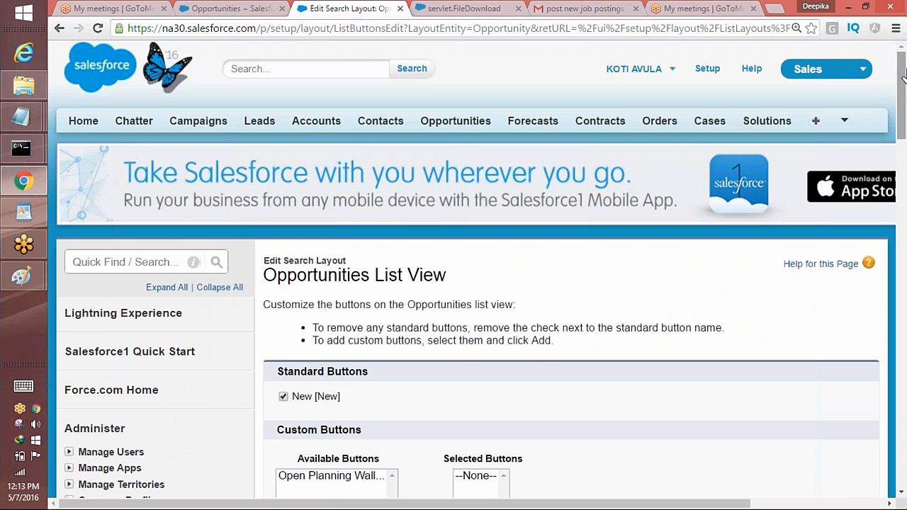
pyautogui.moveTo(903, 98); pyautogui.dragTo(903, 128)
pyautogui.click(547, 10)
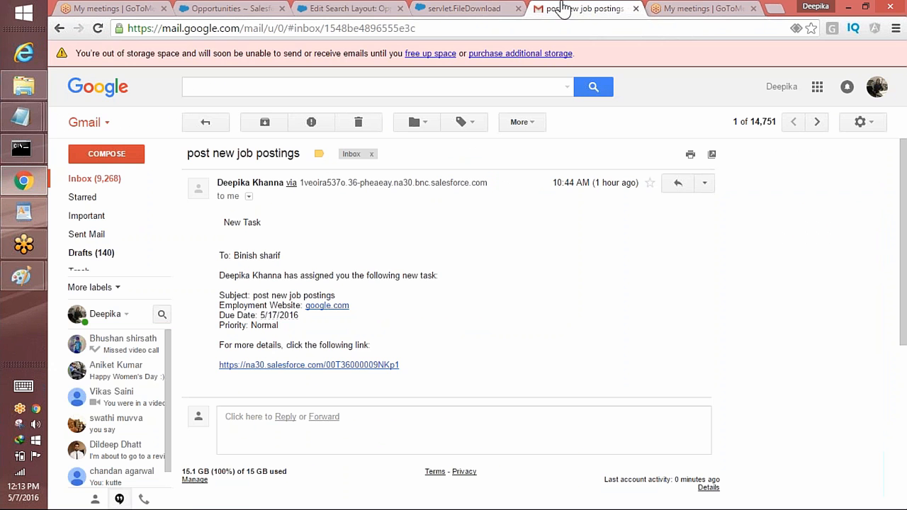
pyautogui.click(482, 8)
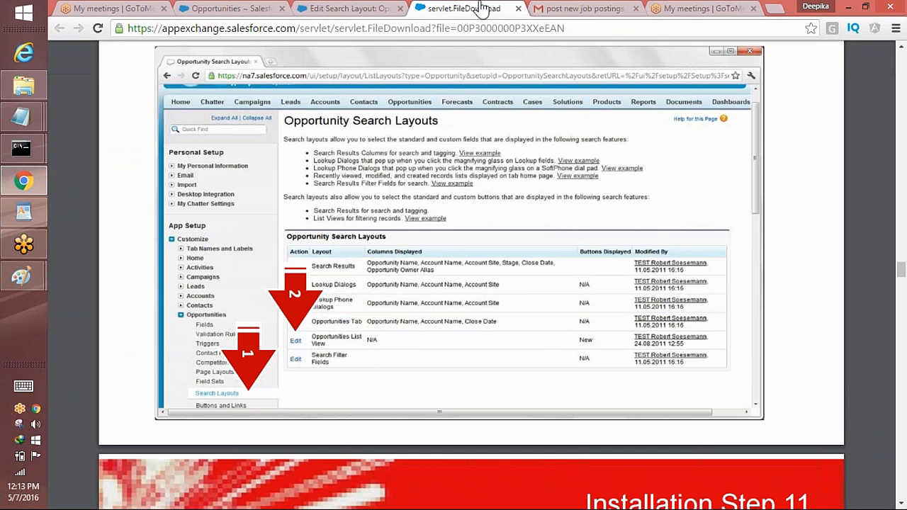
pyautogui.scroll(-10, 251, 223)
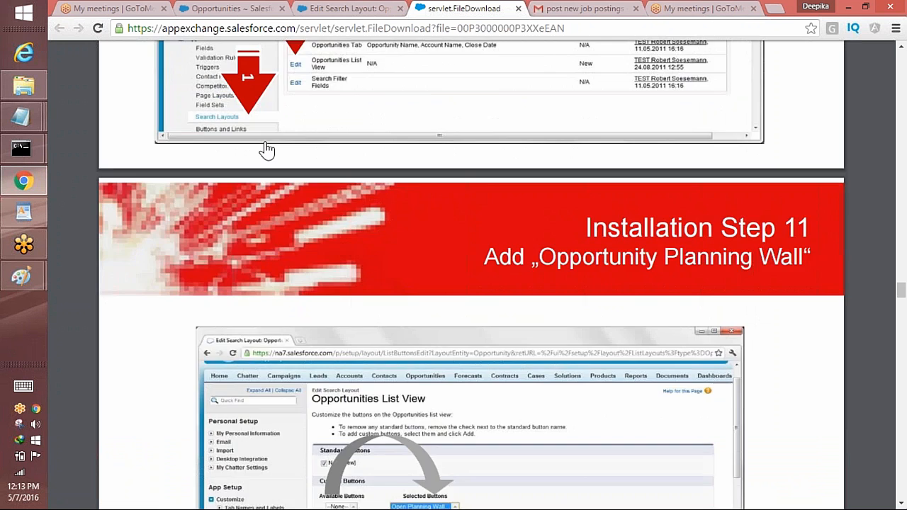
pyautogui.scroll(1, 266, 149)
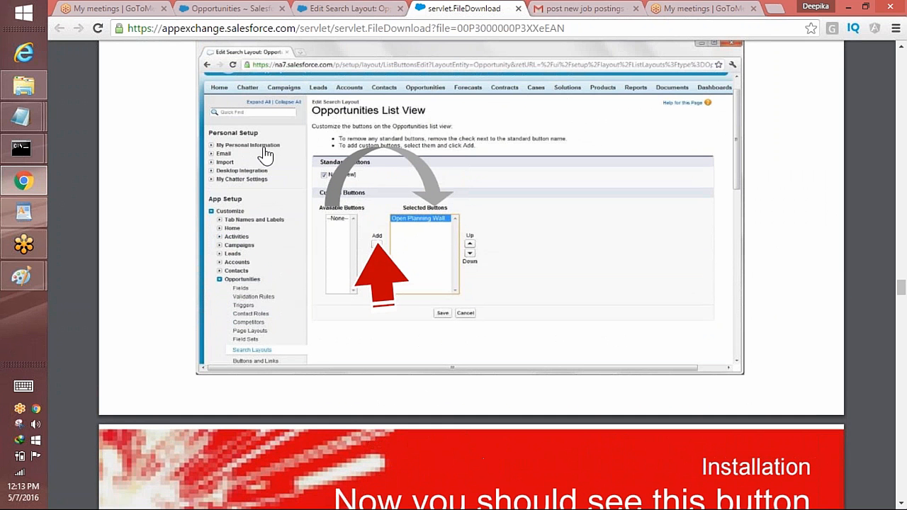
pyautogui.click(347, 9)
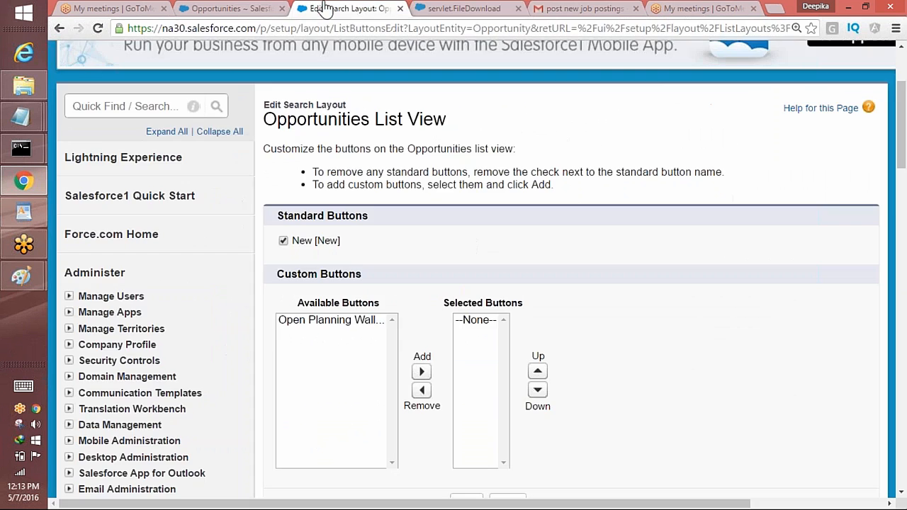
# Add the Open Planning Wall button to the list view layout and save it.
pyautogui.click(337, 320)
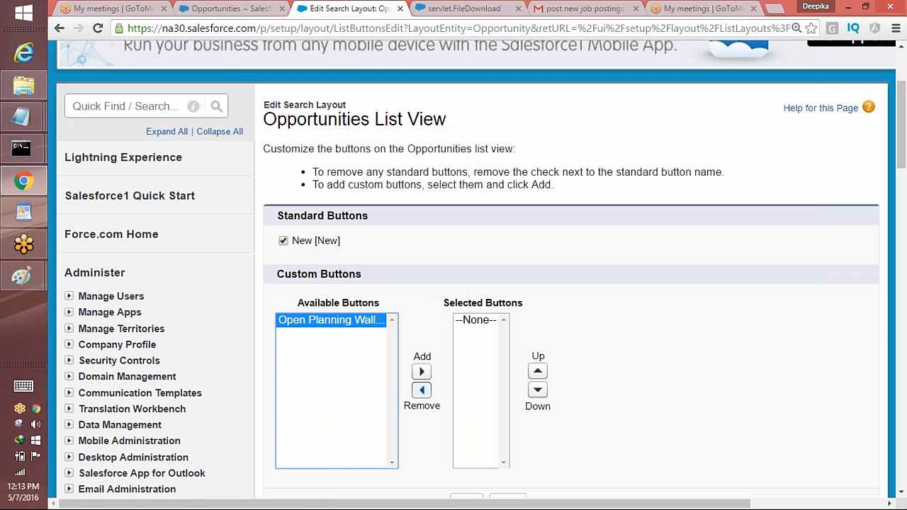
pyautogui.click(423, 372)
pyautogui.scroll(-3, 310, 217)
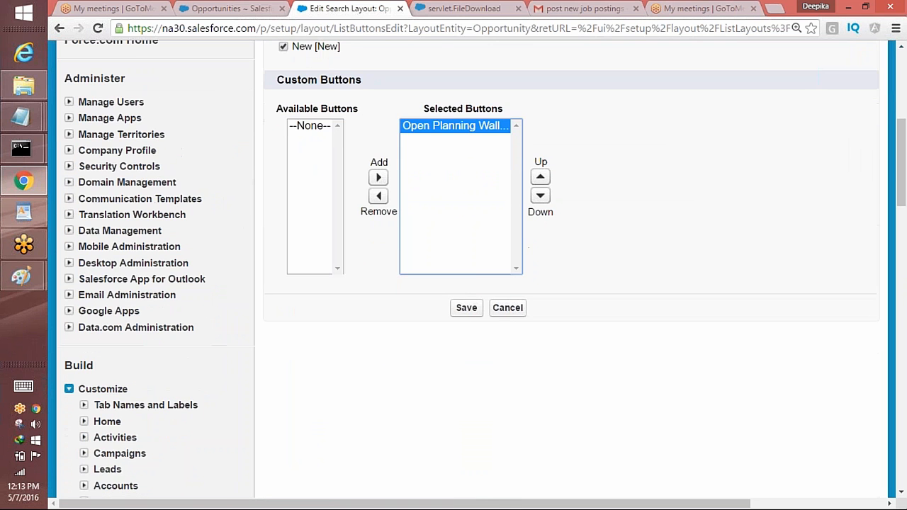
pyautogui.click(467, 308)
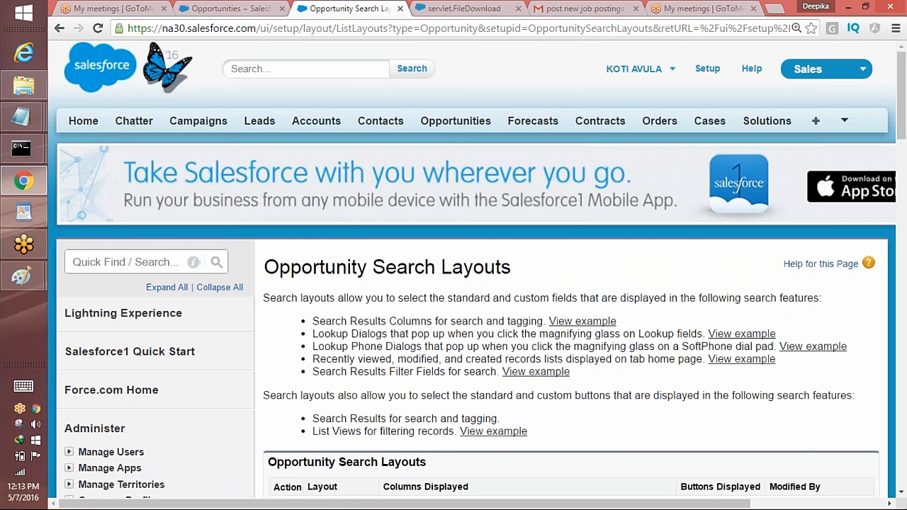
pyautogui.scroll(-3, 312, 268)
pyautogui.scroll(3, 302, 440)
# Show the All Opportunities list and launch the Open Planning Wall window from it.
pyautogui.click(458, 126)
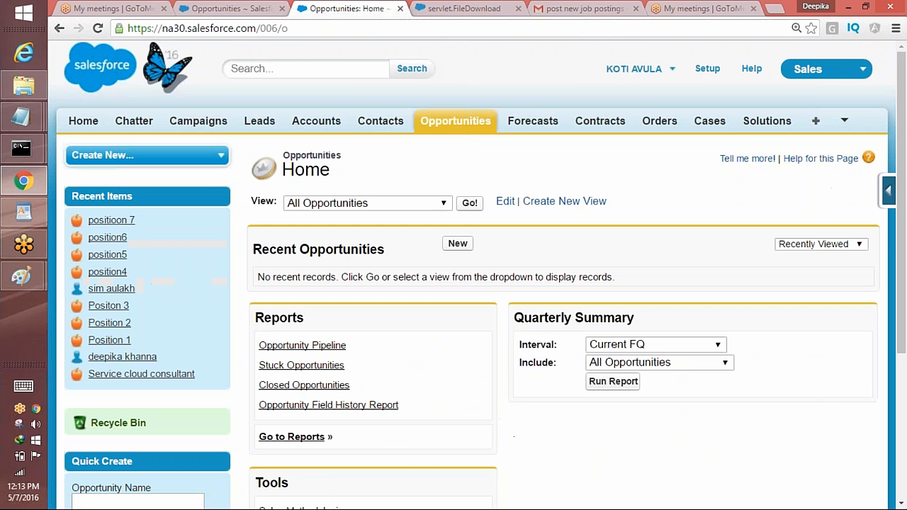
pyautogui.click(469, 203)
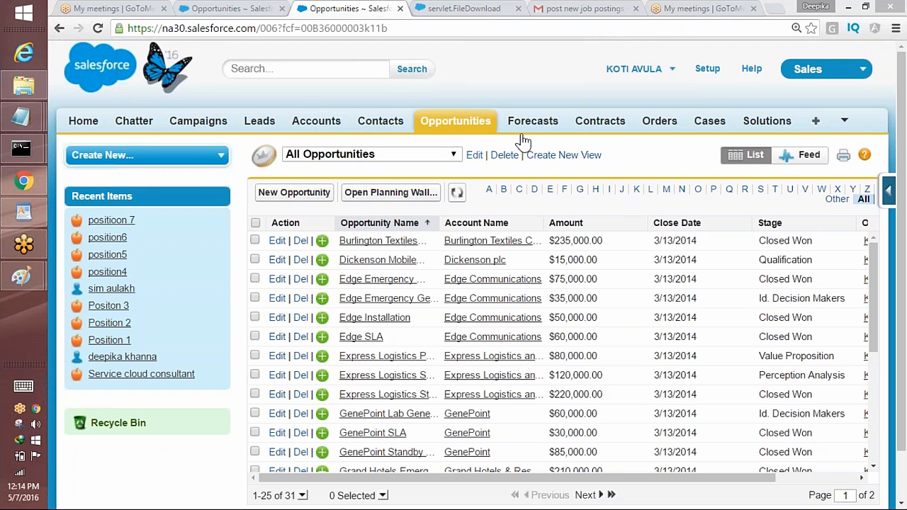
pyautogui.click(384, 197)
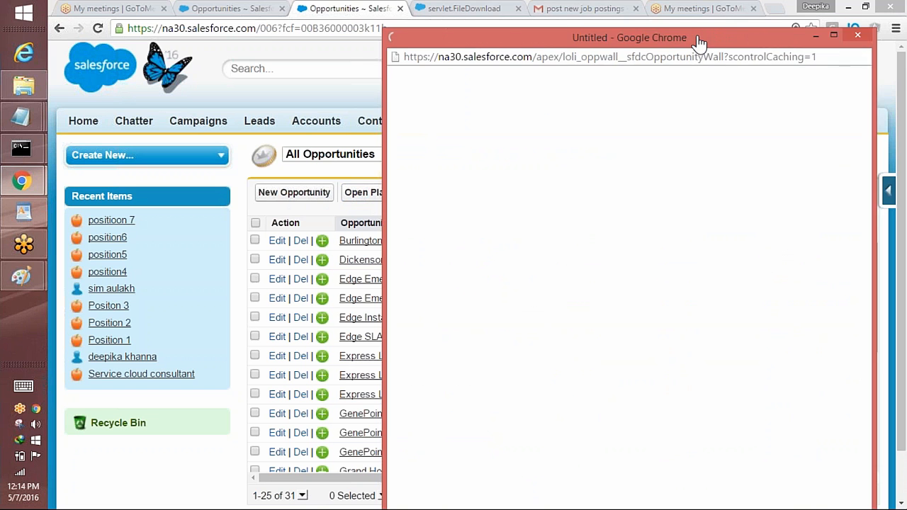
# Maximize the Opportunity Planning Wall window and refresh the wall.
pyautogui.click(776, 21)
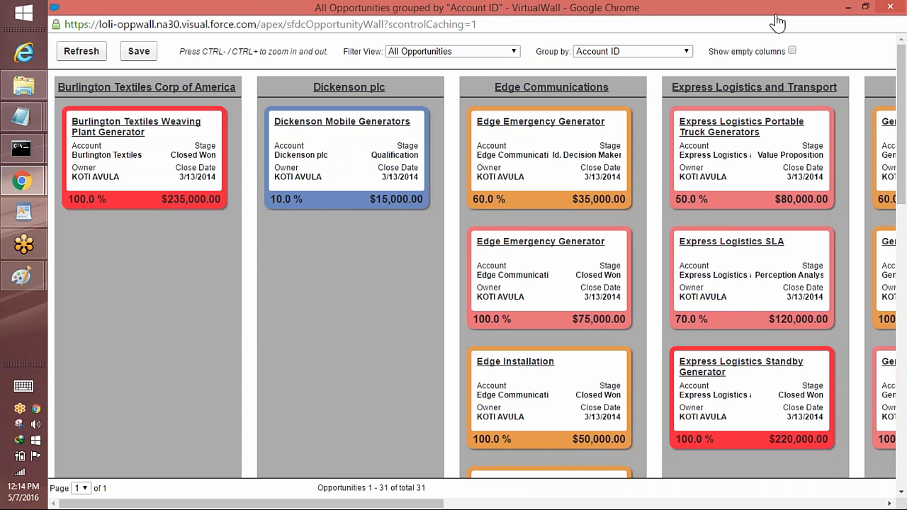
pyautogui.click(80, 53)
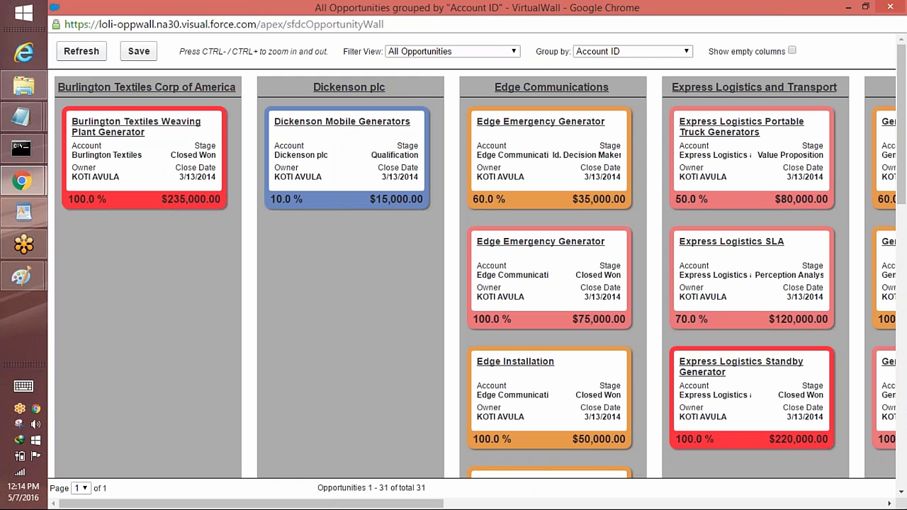
pyautogui.hscroll(3, 324, 320)
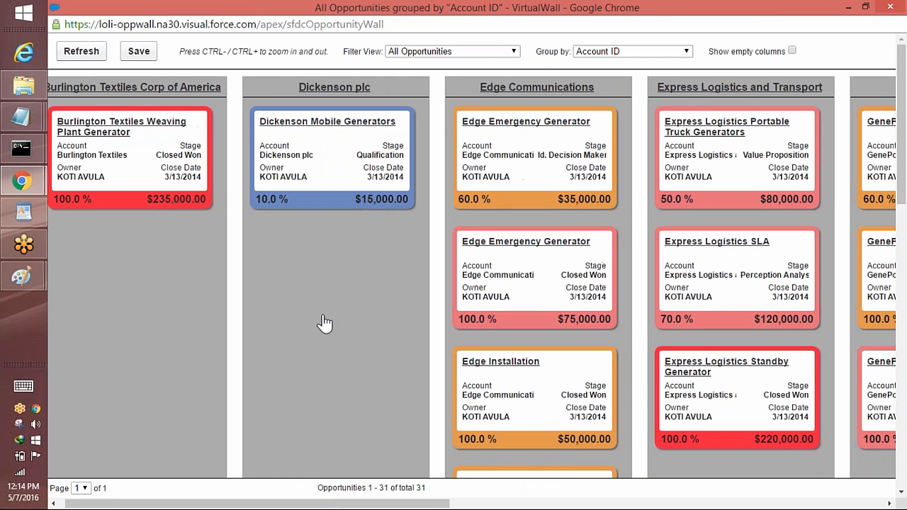
pyautogui.hscroll(-3, 165, 289)
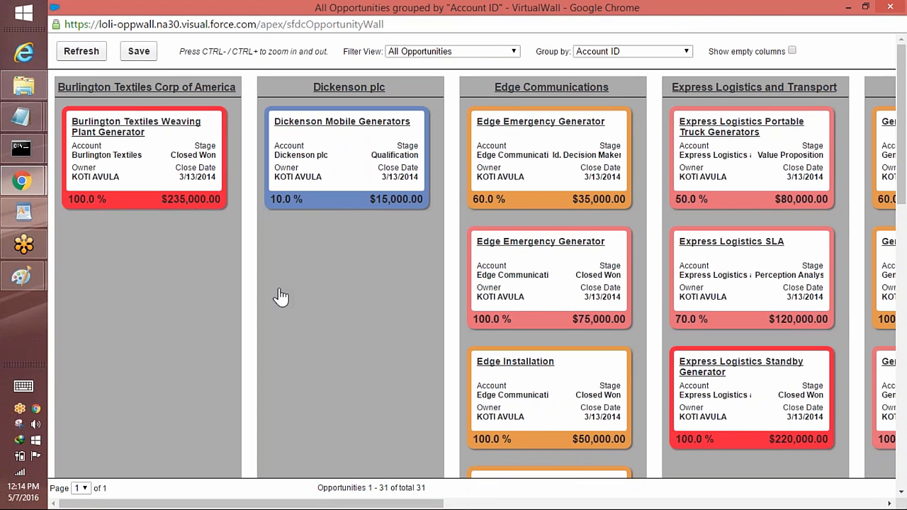
pyautogui.hscroll(3, 318, 322)
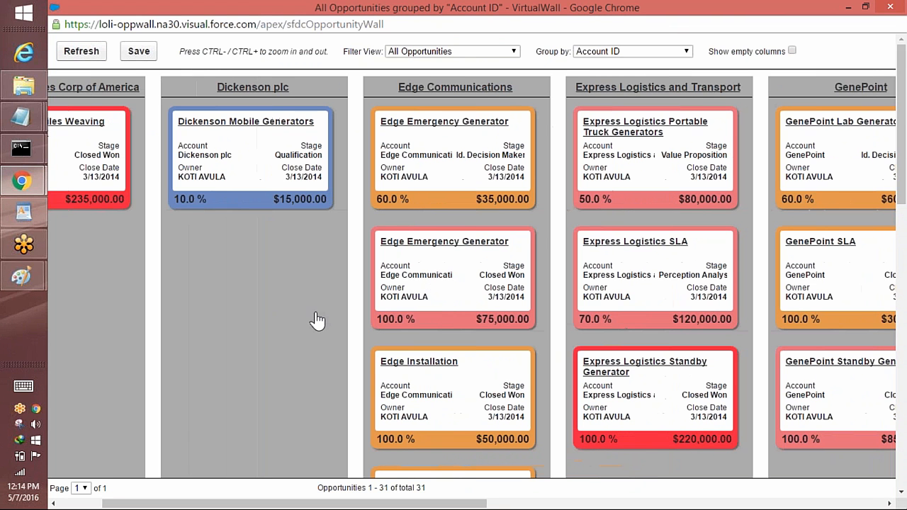
# Move the Express Logistics SLA card below the Standby Generator card.
pyautogui.moveTo(588, 311); pyautogui.dragTo(586, 383)
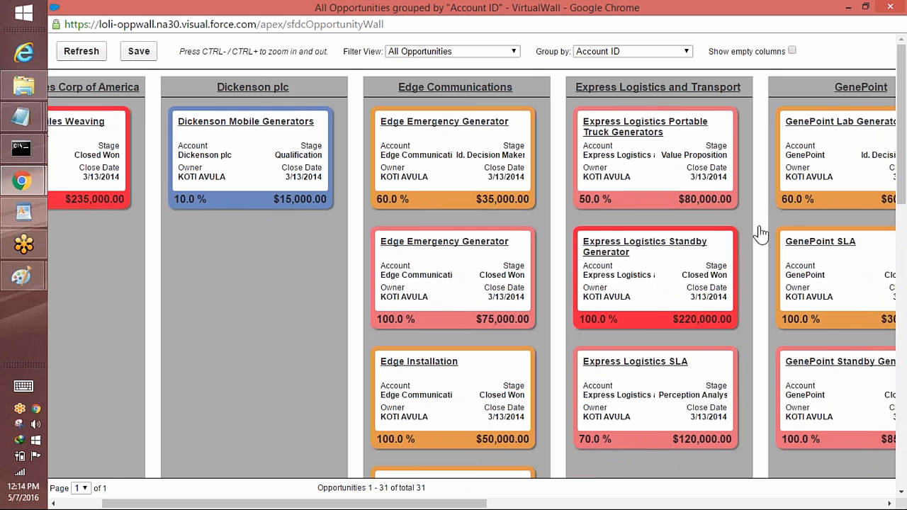
pyautogui.hscroll(7, 737, 233)
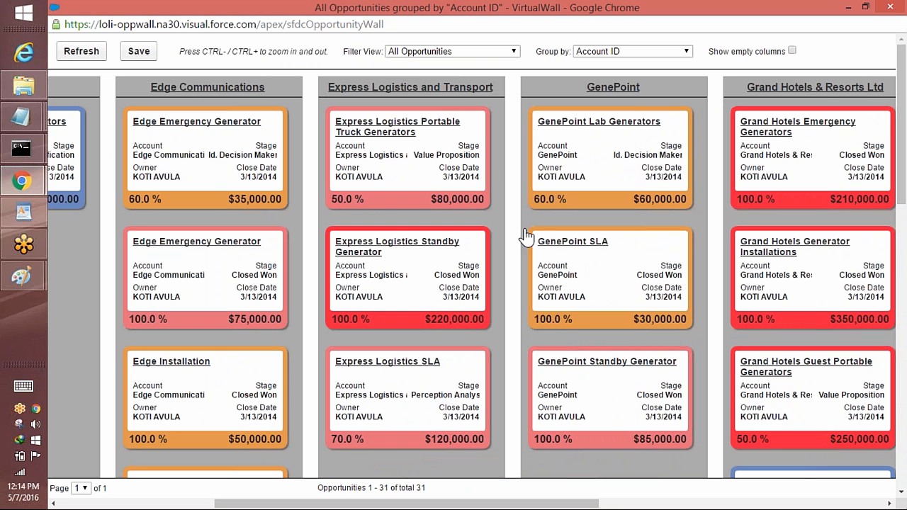
pyautogui.click(460, 52)
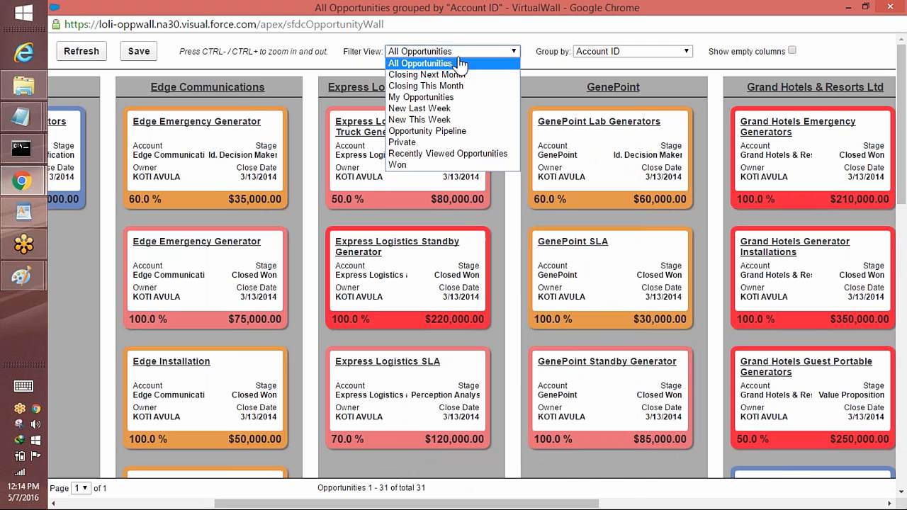
# Filter the wall to the 18 Won opportunities, view the Grand Hotels column, then minimize it.
pyautogui.click(415, 165)
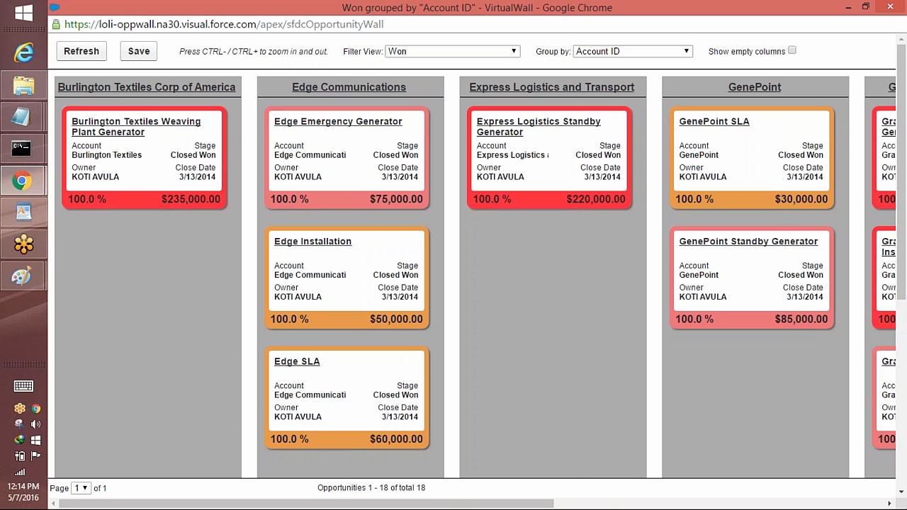
pyautogui.moveTo(439, 505); pyautogui.dragTo(527, 506)
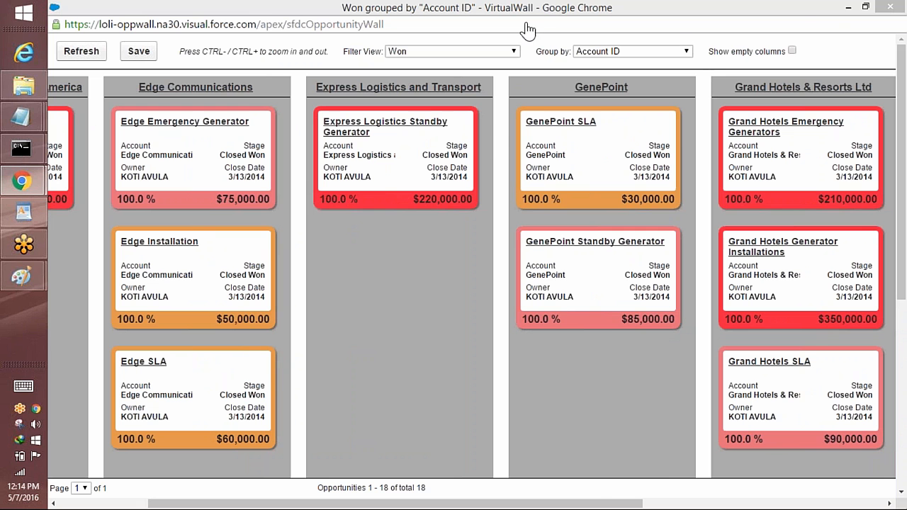
pyautogui.click(848, 7)
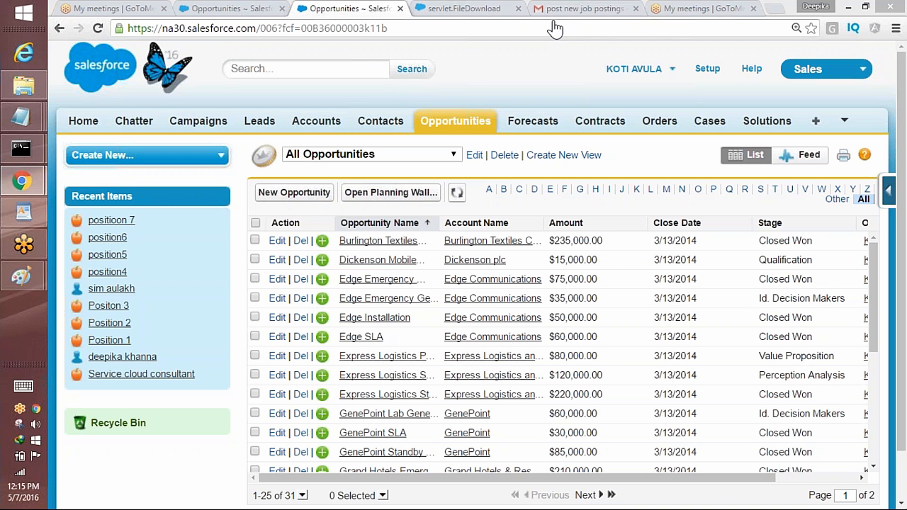
# Close the servlet.FileDownload guide PDF and open AppExchange from the Salesforce app menu.
pyautogui.click(460, 10)
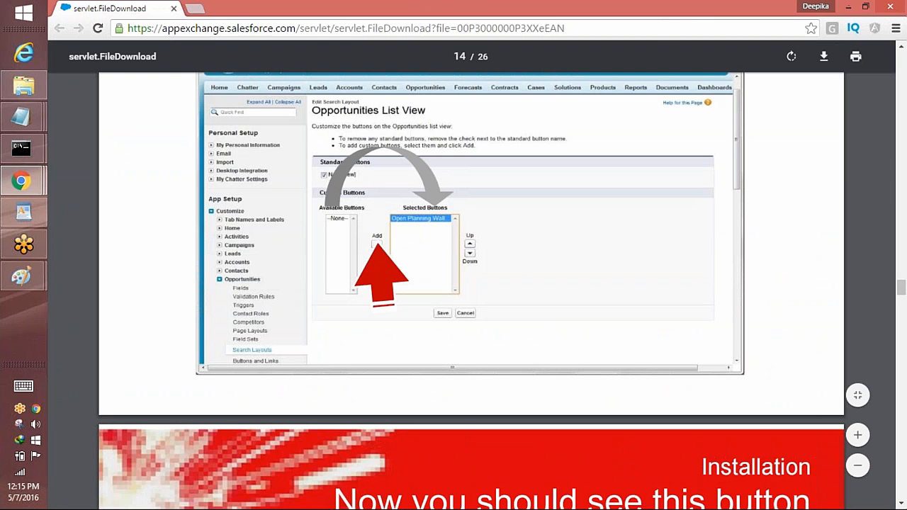
pyautogui.click(174, 7)
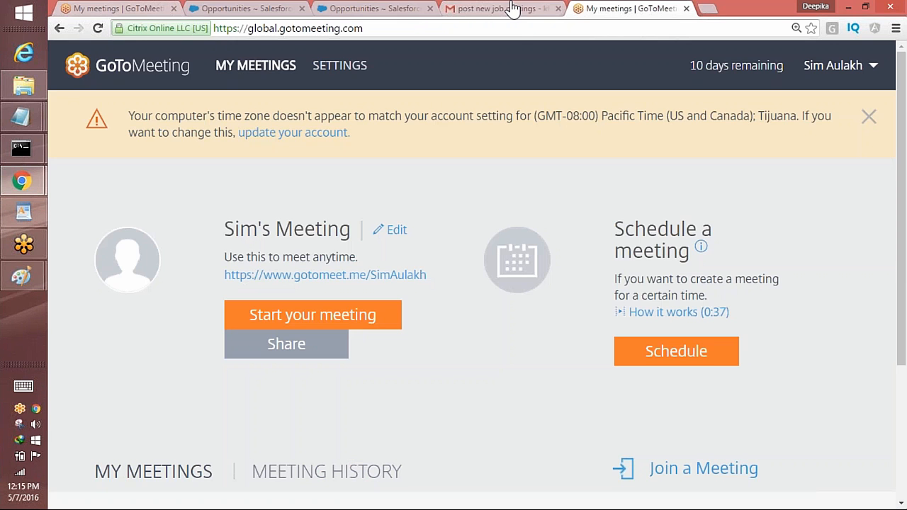
pyautogui.click(349, 8)
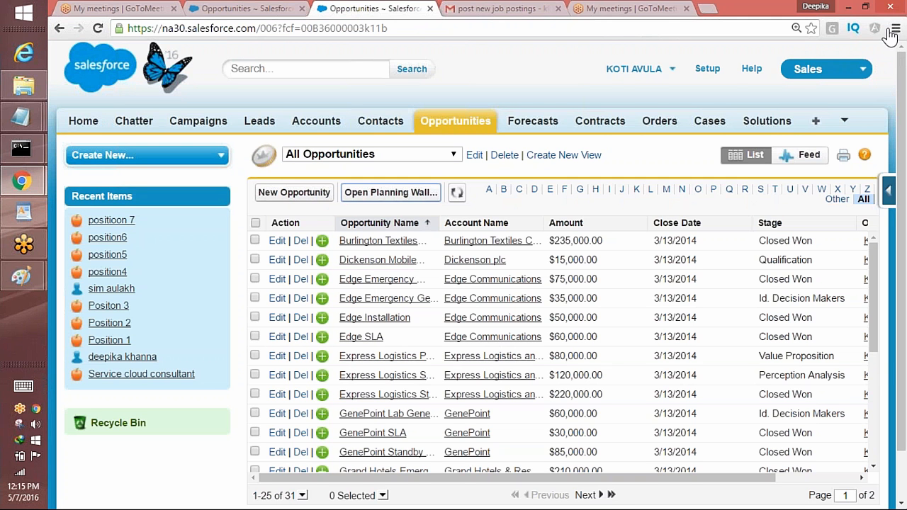
pyautogui.click(862, 70)
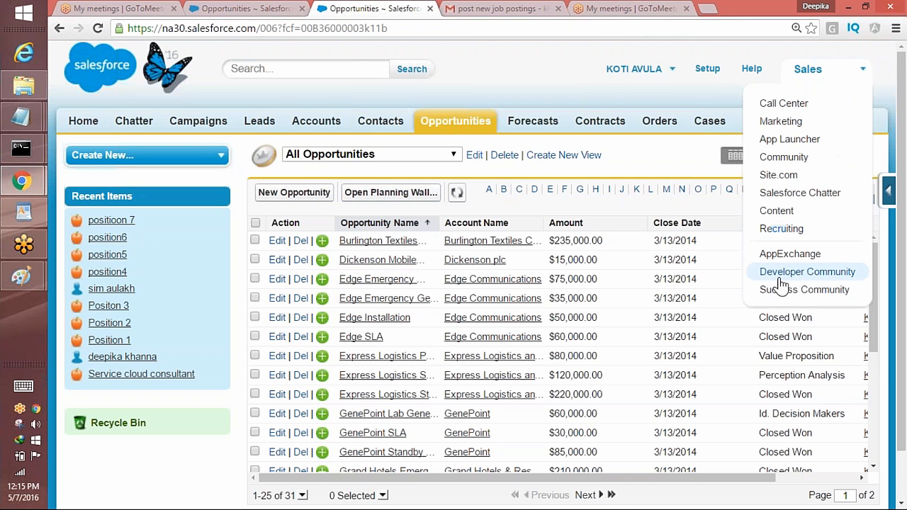
pyautogui.click(788, 254)
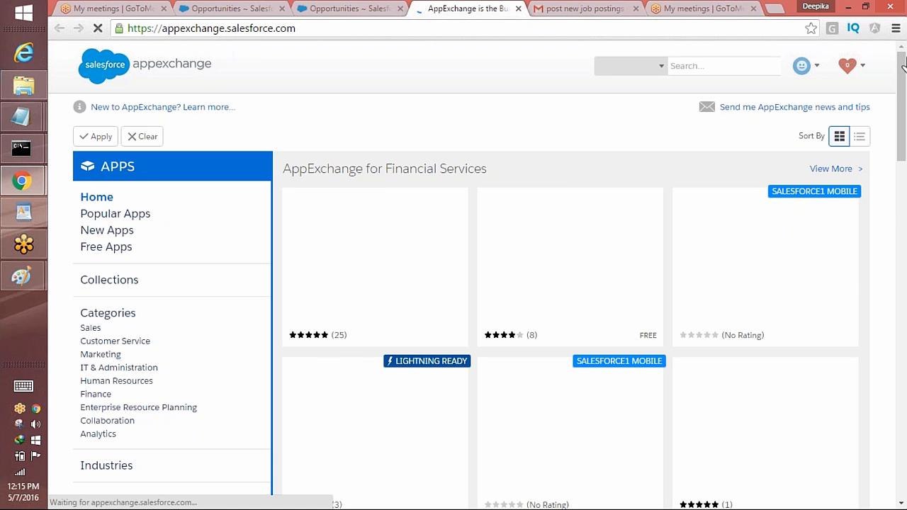
# Search AppExchange for 'field tracking' after a few false starts.
pyautogui.moveTo(902, 97)
pyautogui.mouseDown()
pyautogui.moveTo(904, 110)
pyautogui.moveTo(903, 98)
pyautogui.mouseUp()
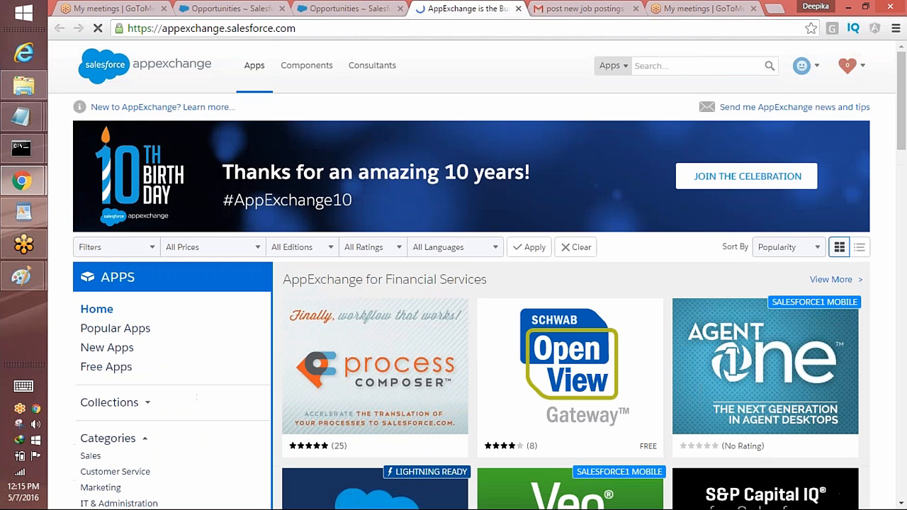
pyautogui.click(670, 67)
pyautogui.write('em')
pyautogui.press('BackSpace')
pyautogui.press('BackSpace')
pyautogui.write('fil')
pyautogui.press('BackSpace')
pyautogui.press('BackSpace')
pyautogui.write('ac')
pyautogui.press('BackSpace')
pyautogui.press('BackSpace')
pyautogui.press('BackSpace')
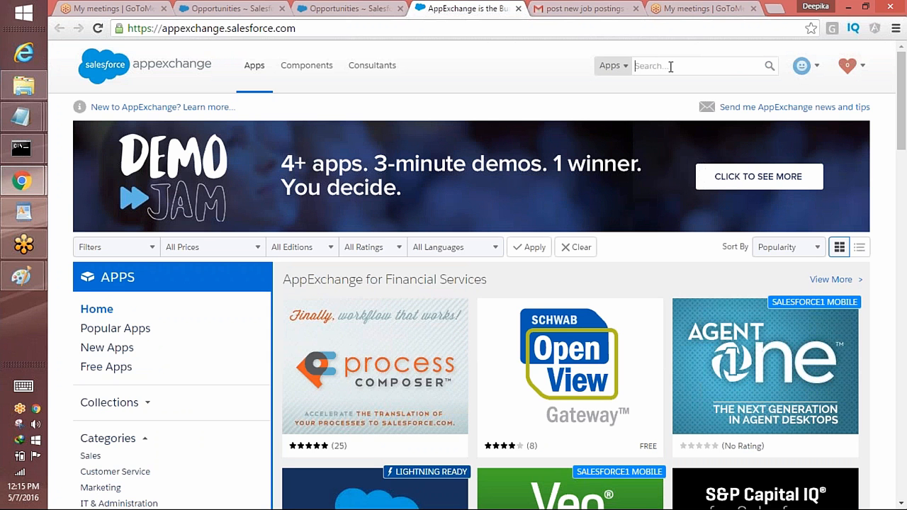
pyautogui.write('ui')
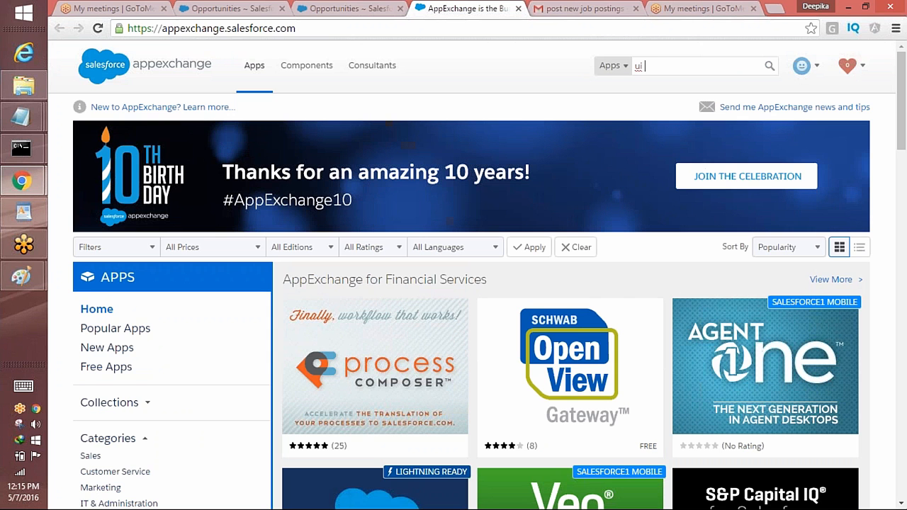
pyautogui.moveTo(690, 66); pyautogui.dragTo(630, 69)
pyautogui.press('BackSpace')
pyautogui.write('field tracking')
pyautogui.press('Return')
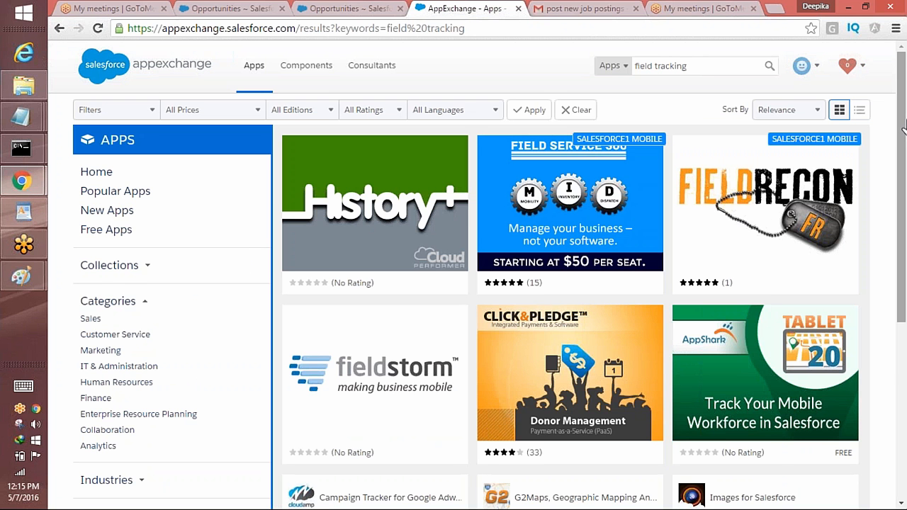
# Refine the AppExchange search to 'field history tracking'.
pyautogui.moveTo(903, 126)
pyautogui.mouseDown()
pyautogui.moveTo(902, 319)
pyautogui.moveTo(902, 134)
pyautogui.mouseUp()
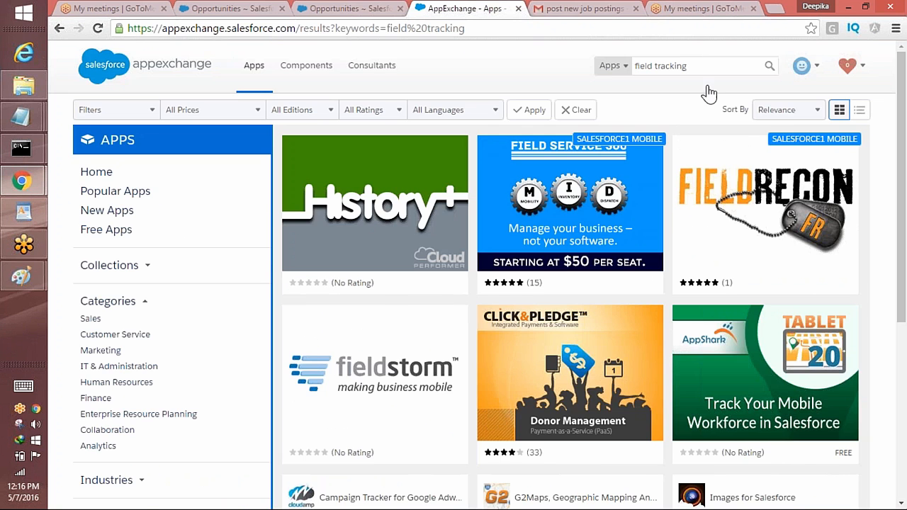
pyautogui.doubleClick(670, 65)
pyautogui.write('histoo')
pyautogui.press('BackSpace')
pyautogui.write('ry tracking')
pyautogui.press('Return')
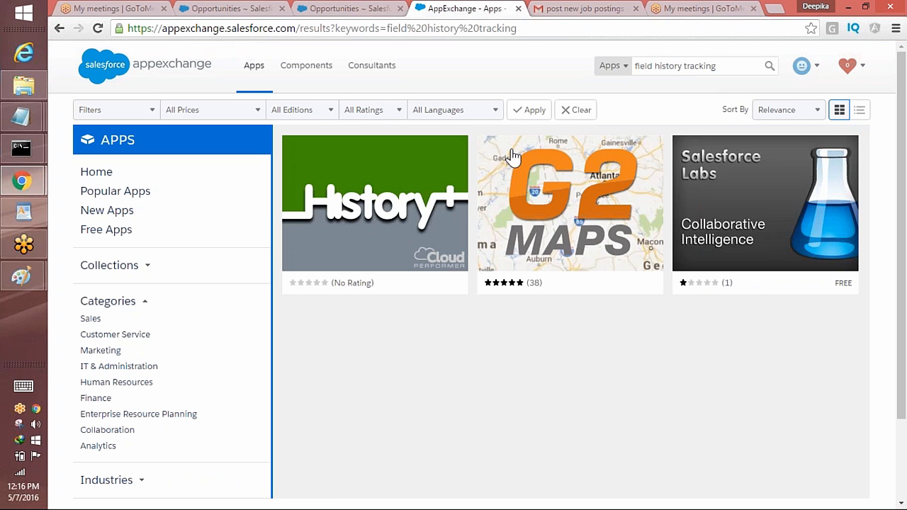
# Search for just 'field' and scroll down to the Field Trip result.
pyautogui.doubleClick(676, 68)
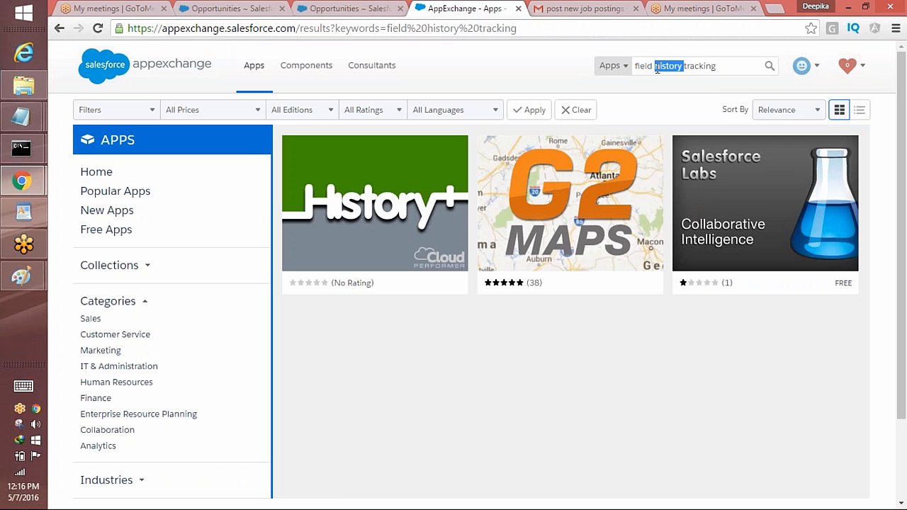
pyautogui.moveTo(656, 66); pyautogui.dragTo(750, 64)
pyautogui.press('BackSpace')
pyautogui.press('BackSpace')
pyautogui.press('BackSpace')
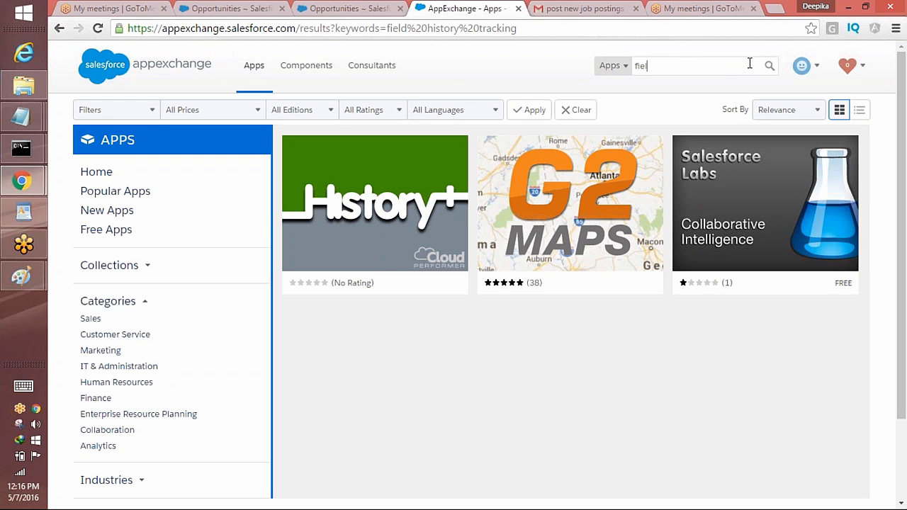
pyautogui.write('d')
pyautogui.press('Return')
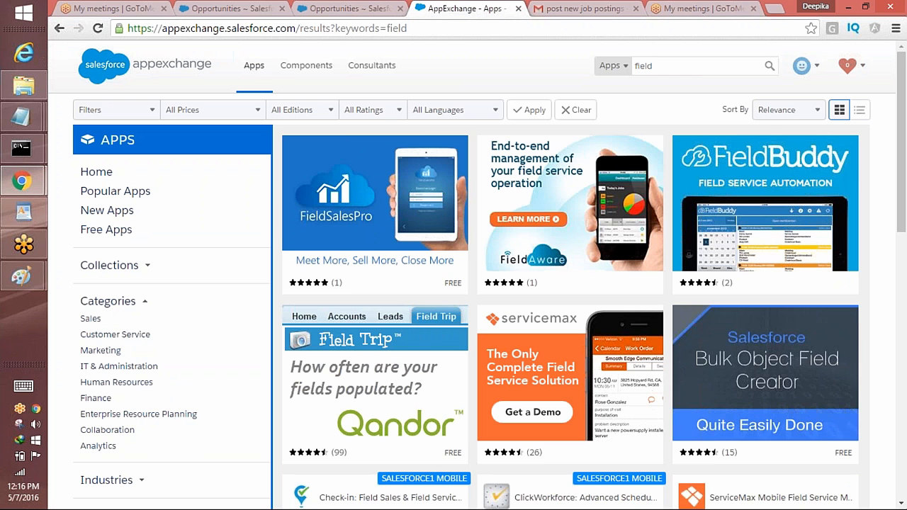
pyautogui.scroll(-1, 142, 156)
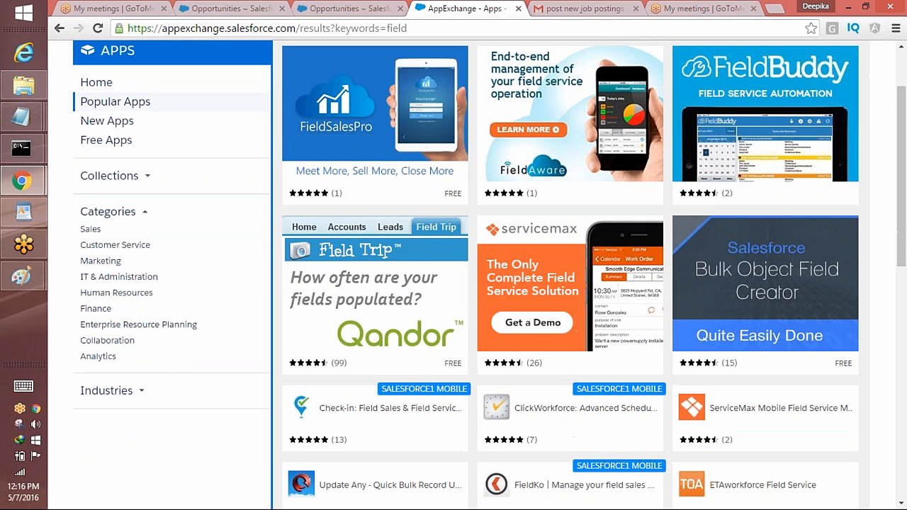
pyautogui.moveTo(355, 278)
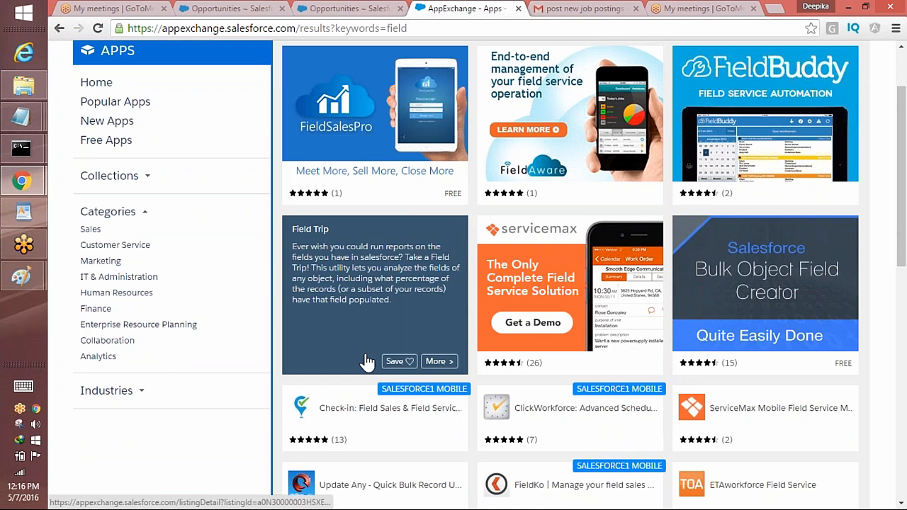
# Open the Field Trip listing, start Get It Now, and review its Details tab.
pyautogui.click(383, 275)
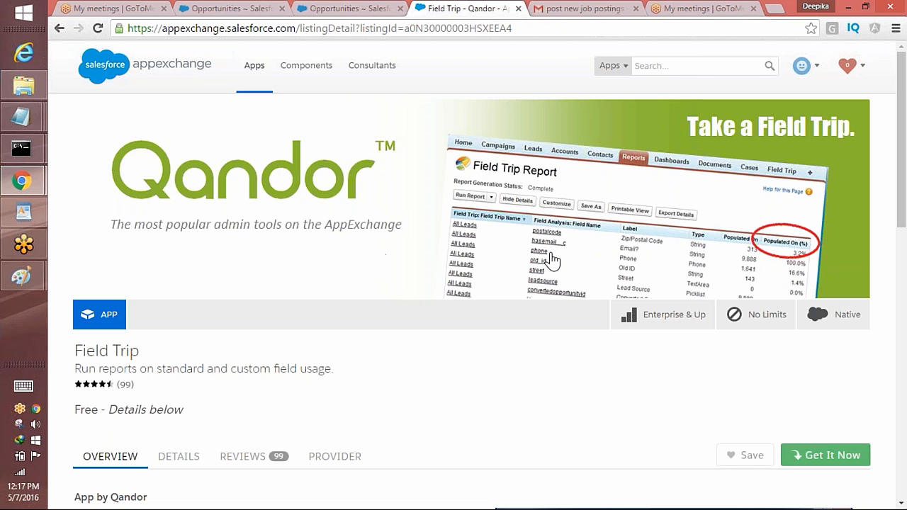
pyautogui.moveTo(902, 168); pyautogui.dragTo(904, 192)
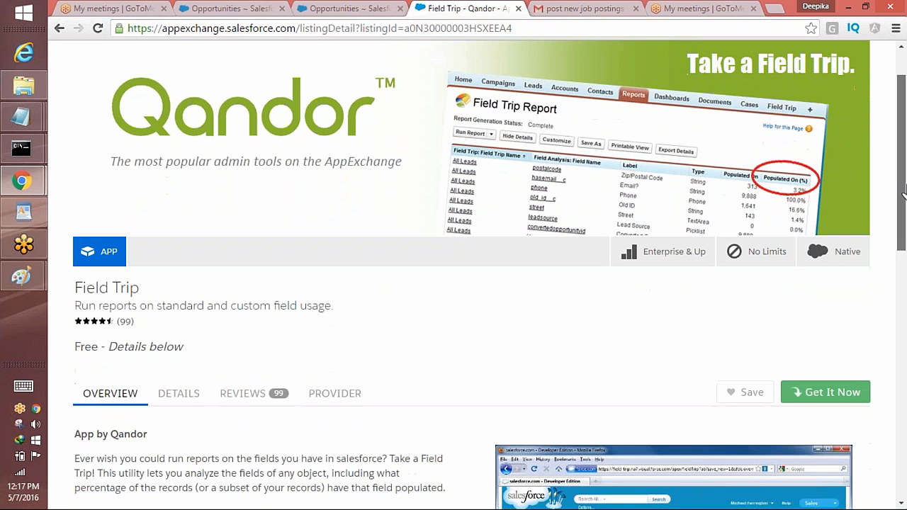
pyautogui.click(836, 396)
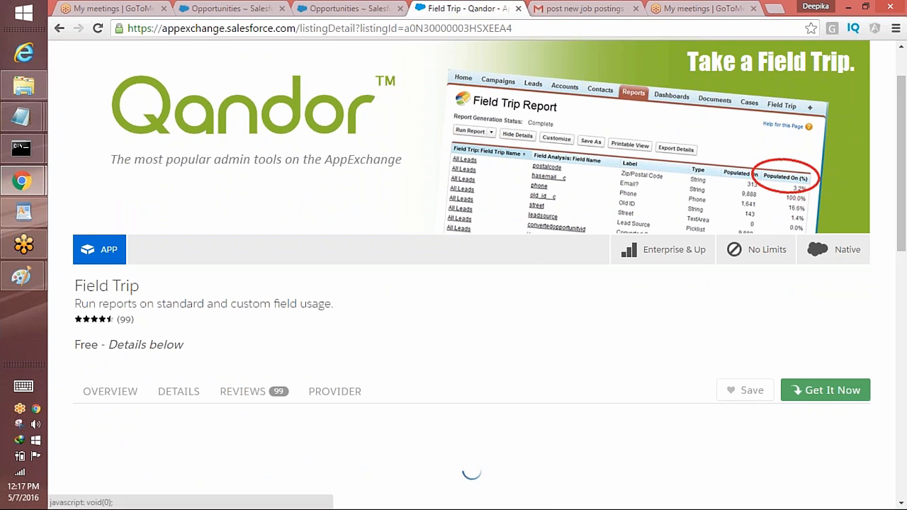
pyautogui.scroll(-2, 895, 258)
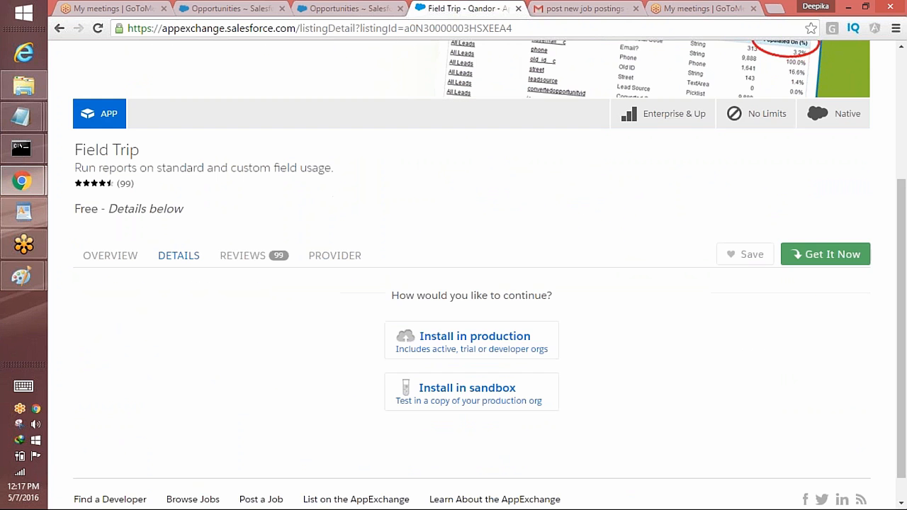
pyautogui.click(186, 258)
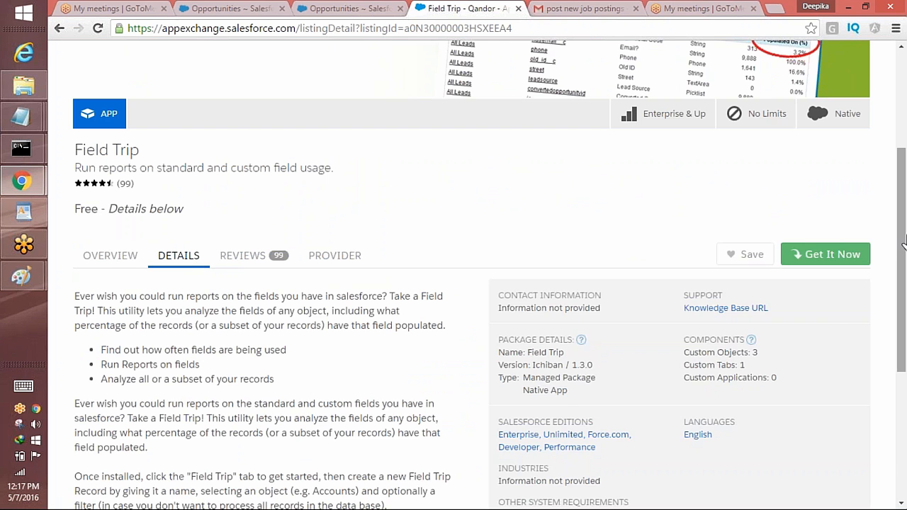
pyautogui.scroll(-4, 901, 243)
# Download the Field Trip Quickstart Guide, accept the duplicate link, and open it.
pyautogui.click(152, 381)
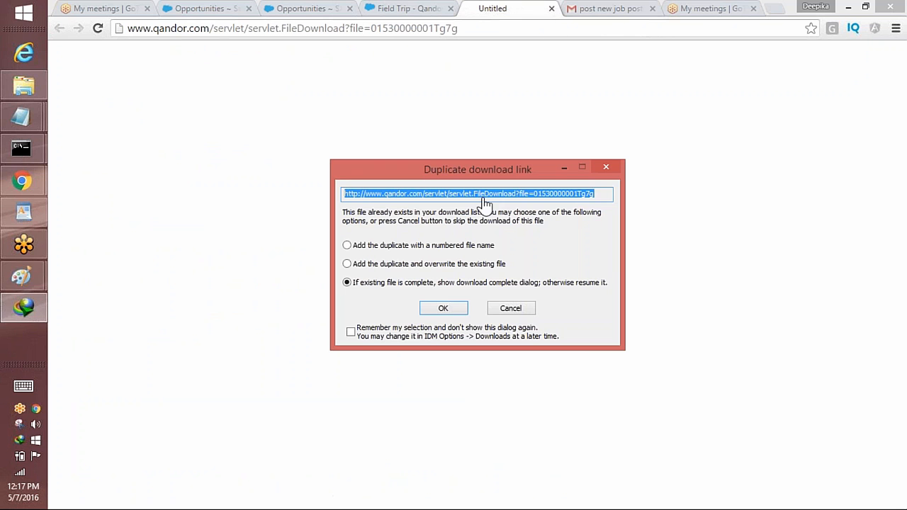
pyautogui.click(456, 305)
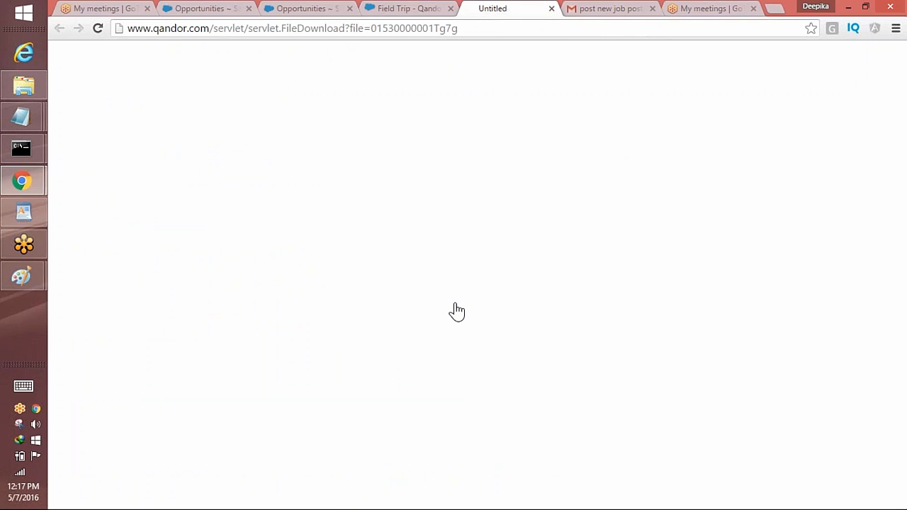
pyautogui.click(362, 303)
# Re-request the guide, keep the existing file, open and minimize it, then return to Field Trip.
pyautogui.click(398, 10)
pyautogui.click(492, 9)
pyautogui.click(465, 32)
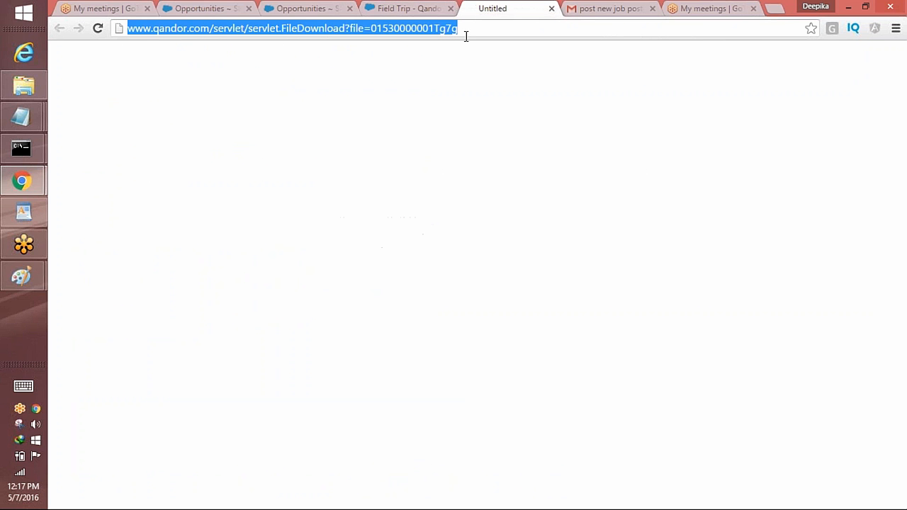
pyautogui.press('Return')
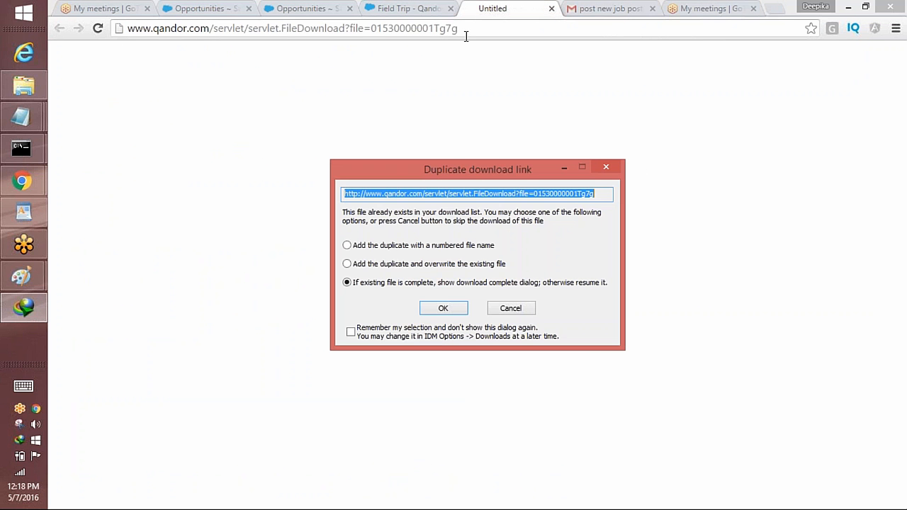
pyautogui.click(435, 310)
pyautogui.click(383, 305)
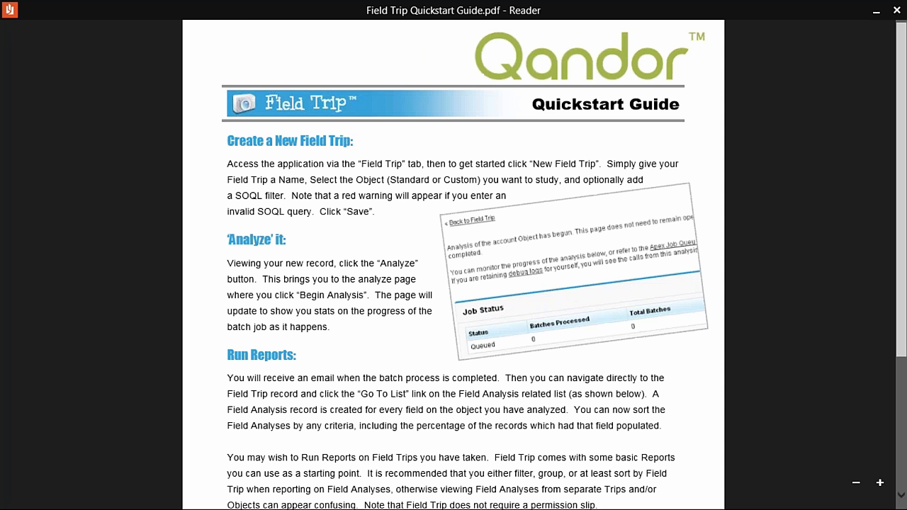
pyautogui.click(879, 16)
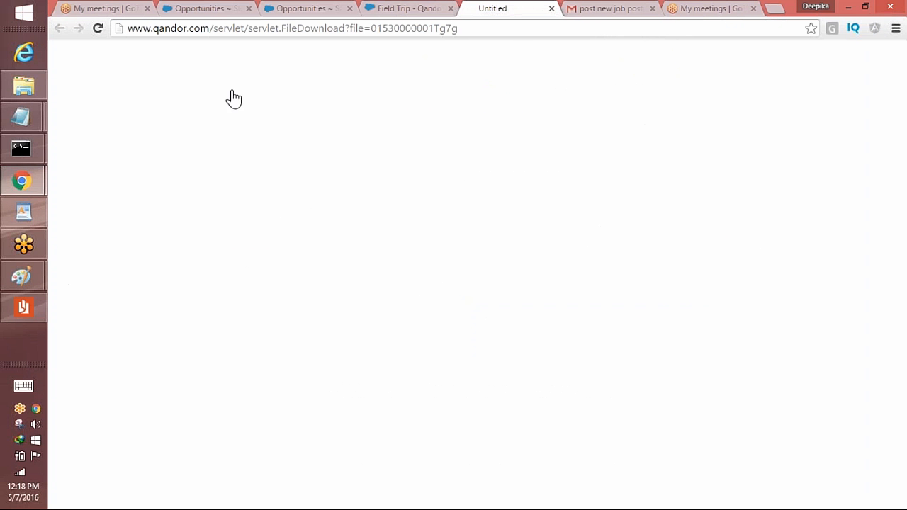
pyautogui.click(394, 7)
pyautogui.scroll(3, 292, 281)
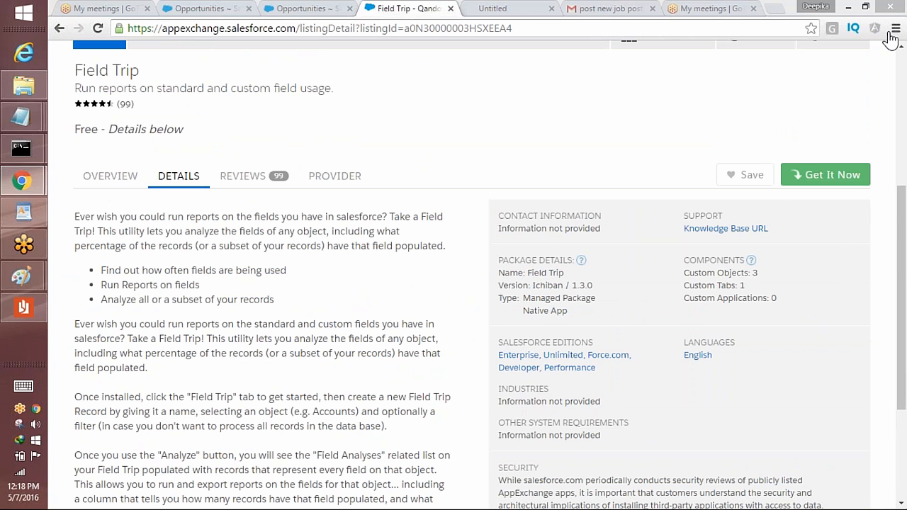
# Install Field Trip in production, accepting the terms and logging in with the saved account.
pyautogui.click(839, 177)
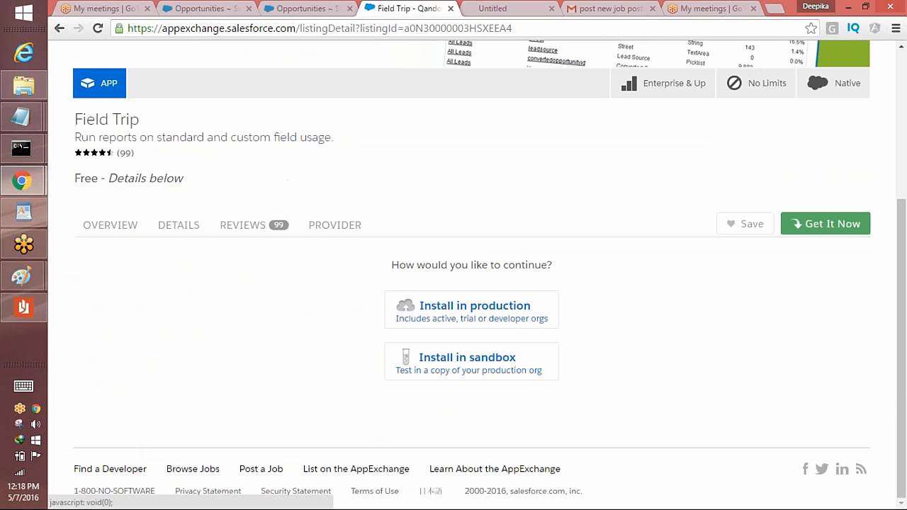
pyautogui.click(472, 319)
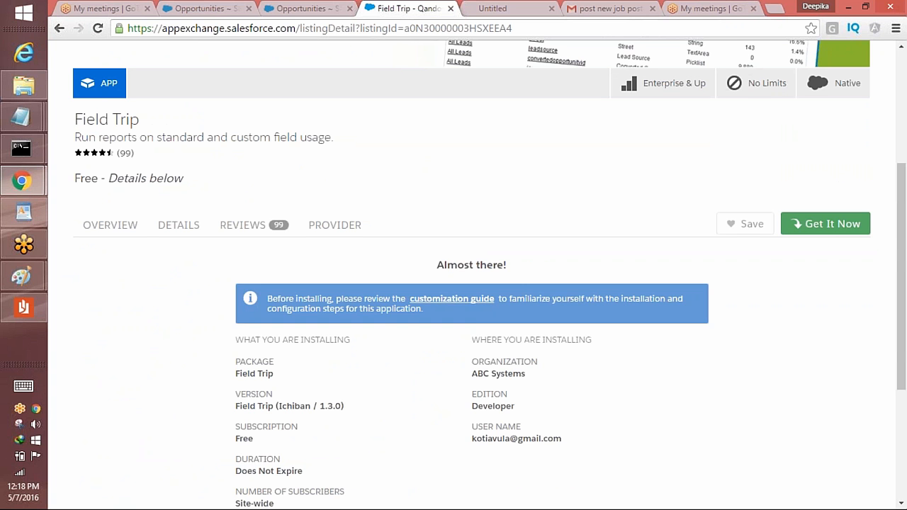
pyautogui.scroll(-1, 899, 248)
pyautogui.scroll(-3, 896, 284)
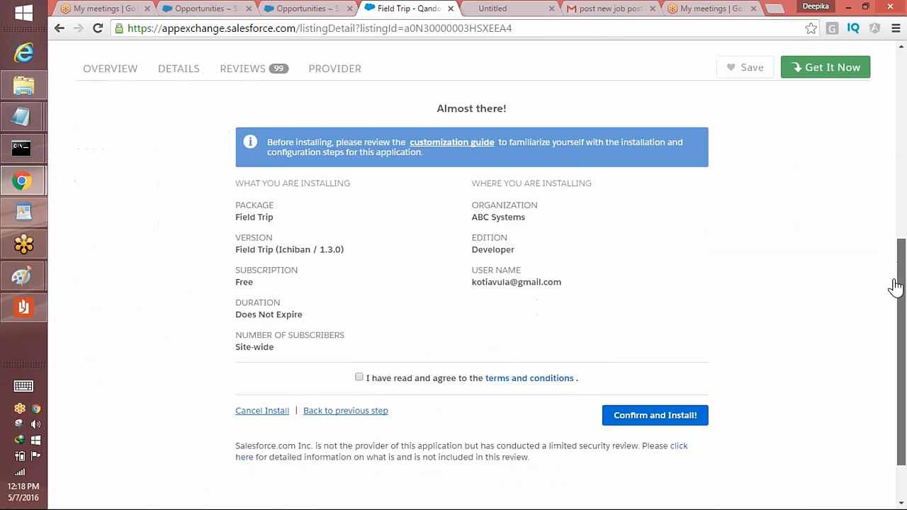
pyautogui.click(359, 331)
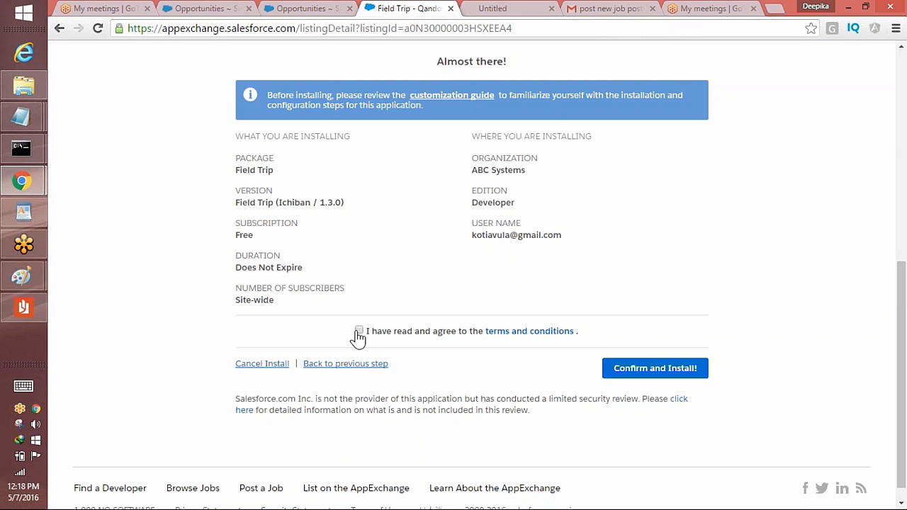
pyautogui.click(623, 370)
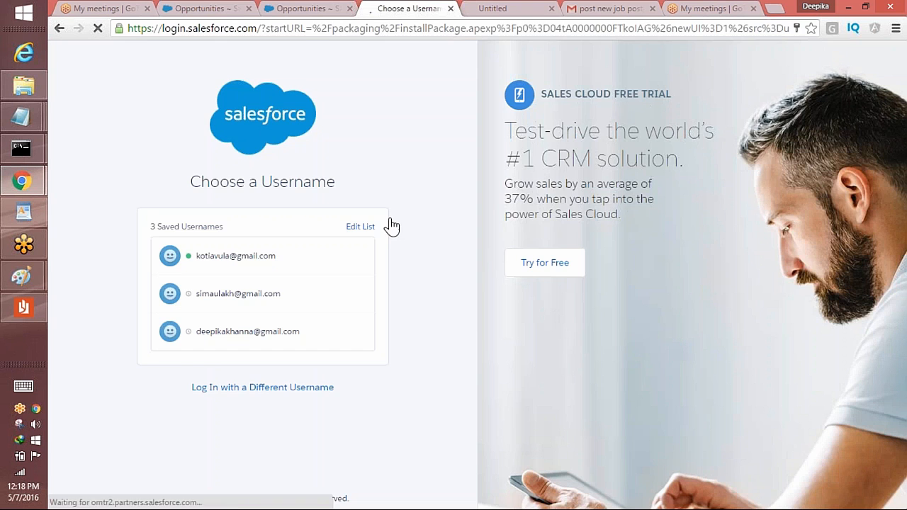
pyautogui.click(248, 256)
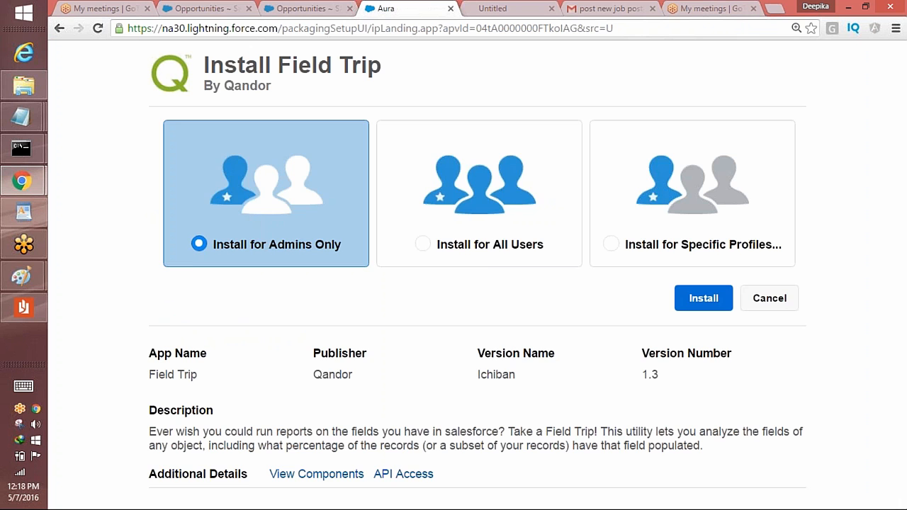
# Install Field Trip for all users and bring up the Field Trip Quickstart Guide in Reader.
pyautogui.click(485, 257)
pyautogui.click(708, 301)
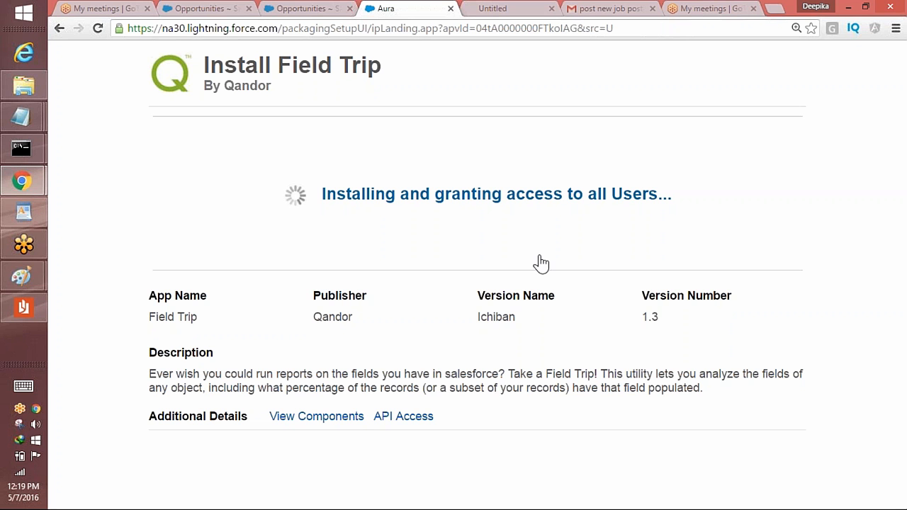
pyautogui.click(27, 308)
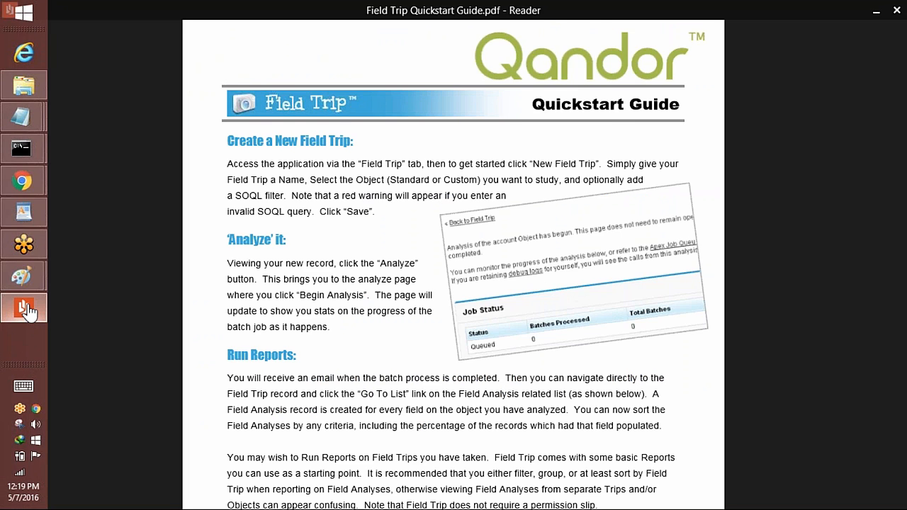
# Scroll through the Field Trip Quickstart Guide PDF.
pyautogui.scroll(-5, 27, 308)
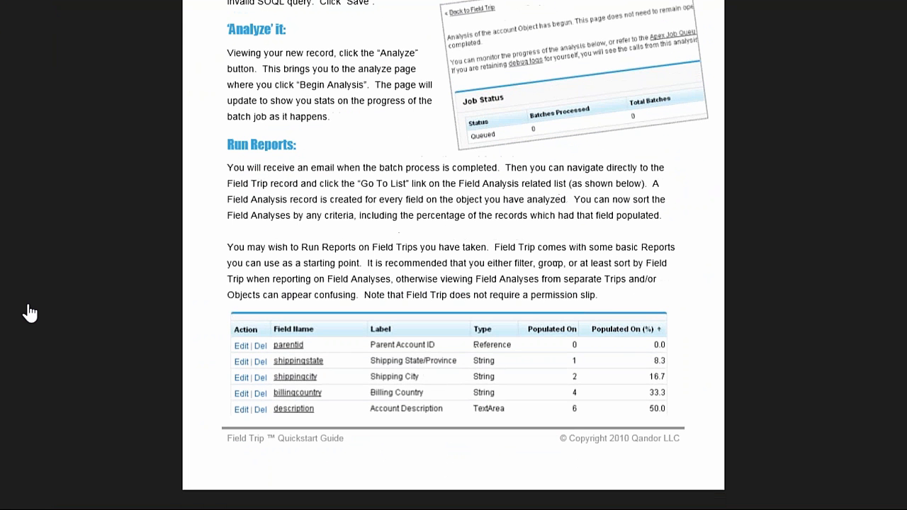
pyautogui.scroll(1, 29, 313)
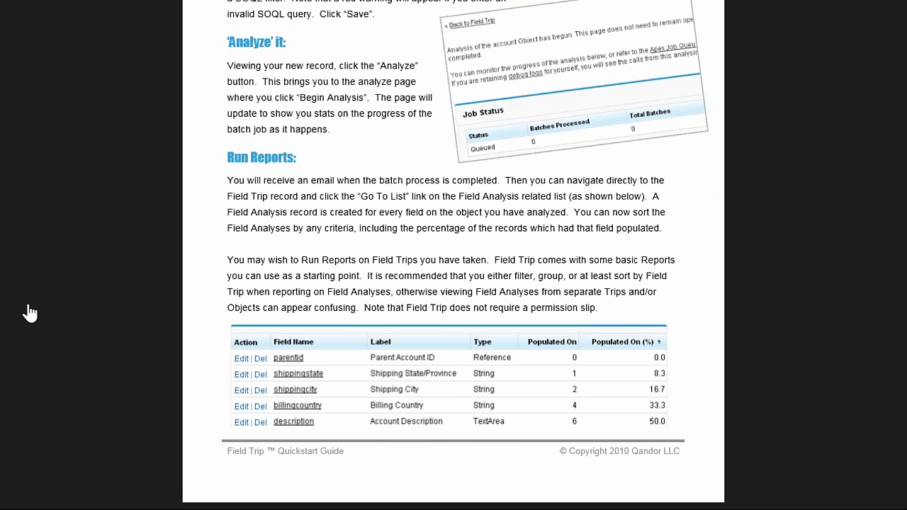
pyautogui.scroll(5, 29, 313)
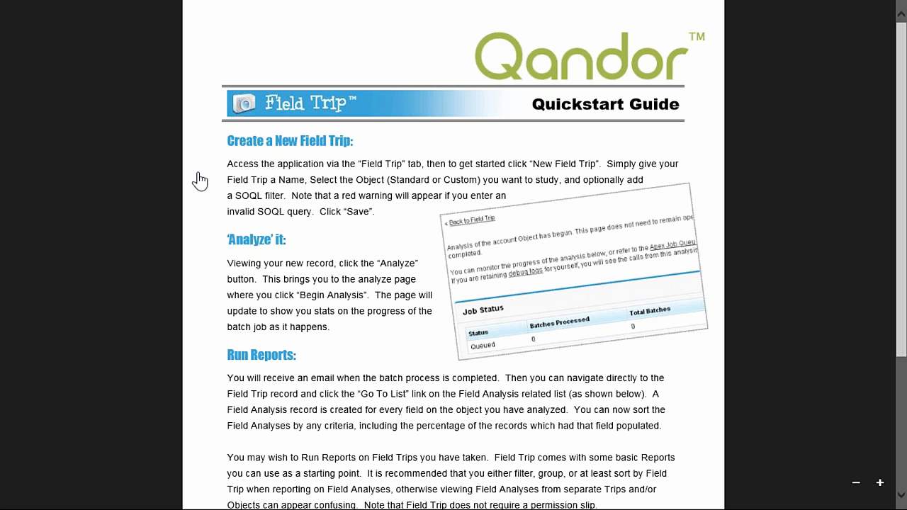
# Leave the guide for the Windows Start screen.
pyautogui.press('super')
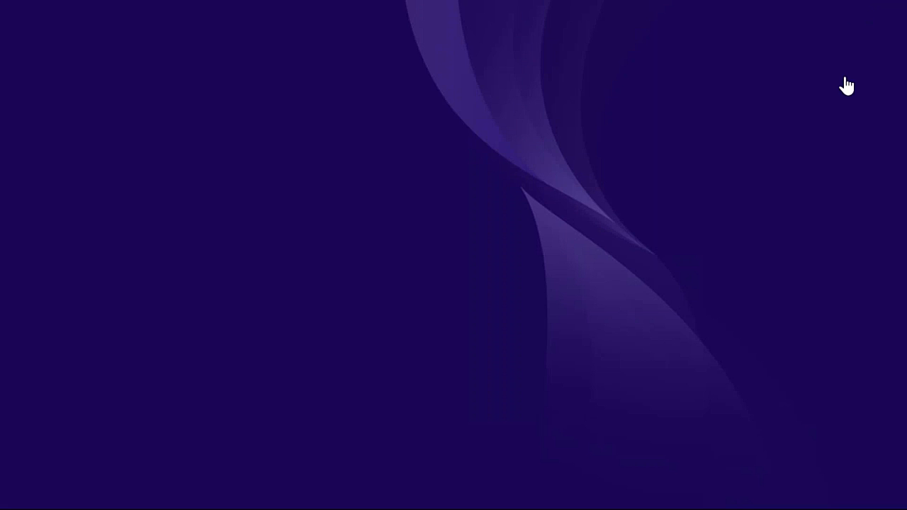
pyautogui.press('super')
pyautogui.press('super')
pyautogui.press('super')
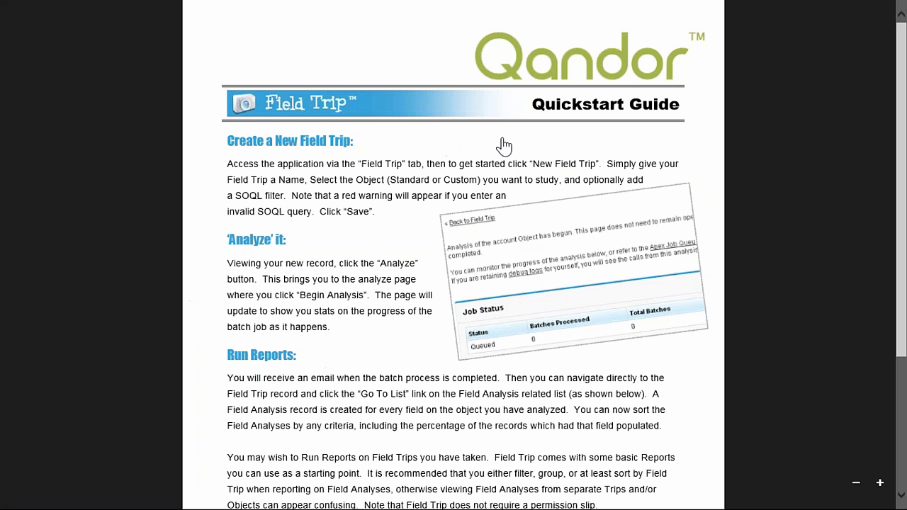
pyautogui.press('super')
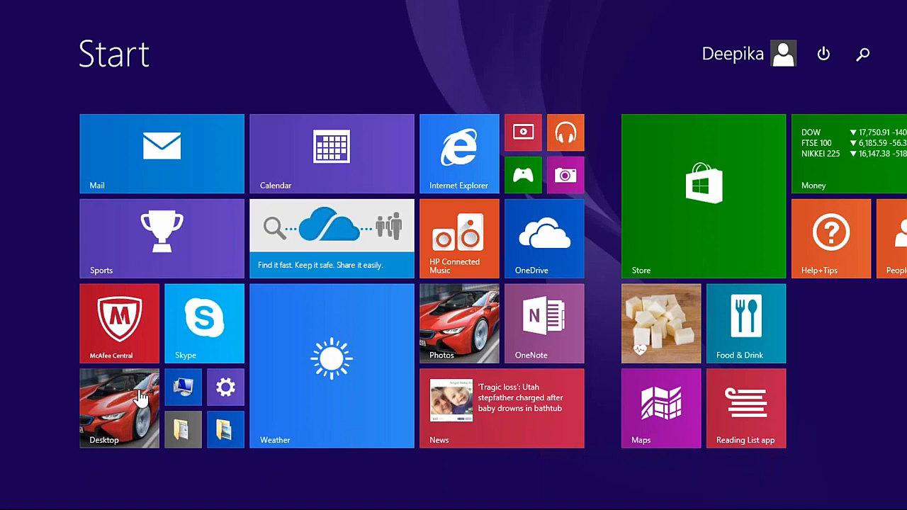
# Dismiss the Field Trip 1.3 install-complete notice and open the Field Trip tab from All Tabs.
pyautogui.click(135, 425)
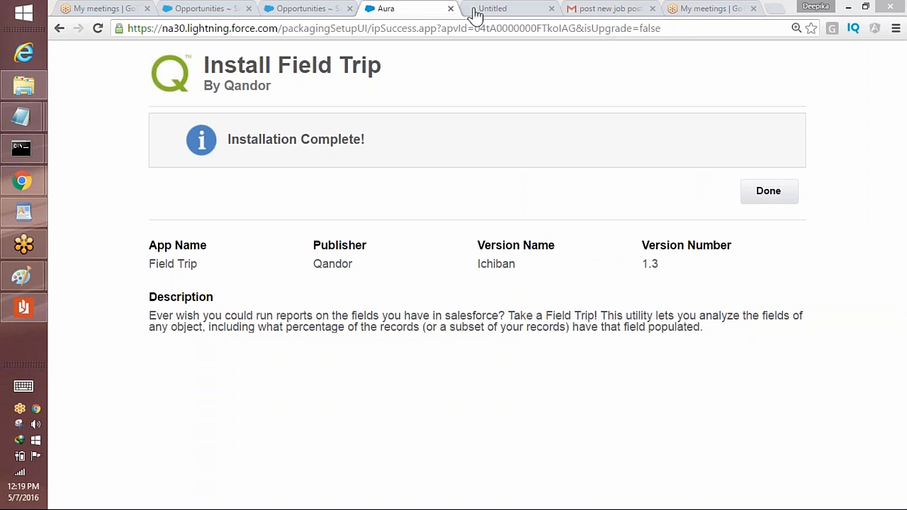
pyautogui.click(806, 204)
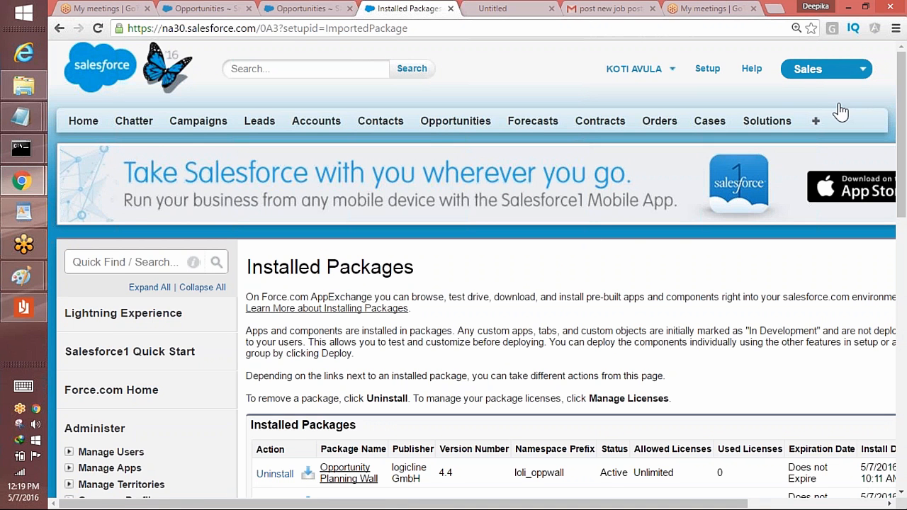
pyautogui.click(816, 121)
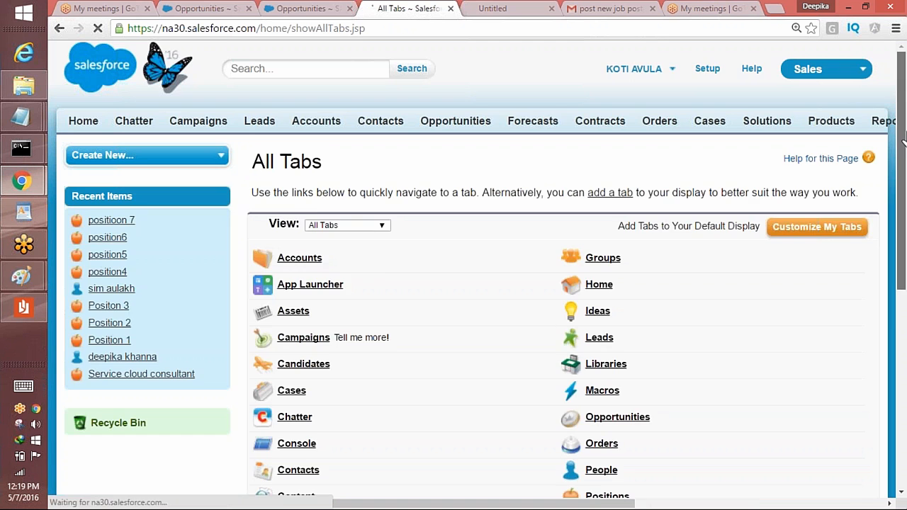
pyautogui.moveTo(902, 131); pyautogui.dragTo(903, 317)
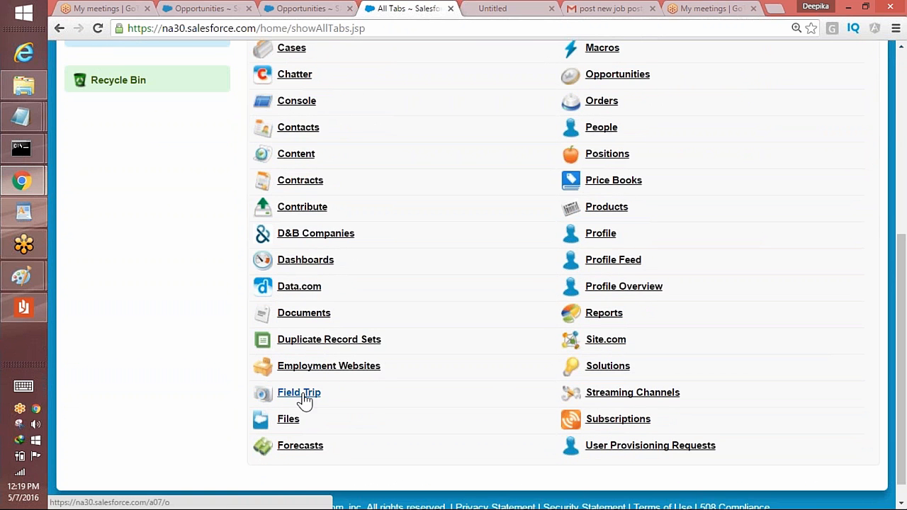
pyautogui.click(303, 397)
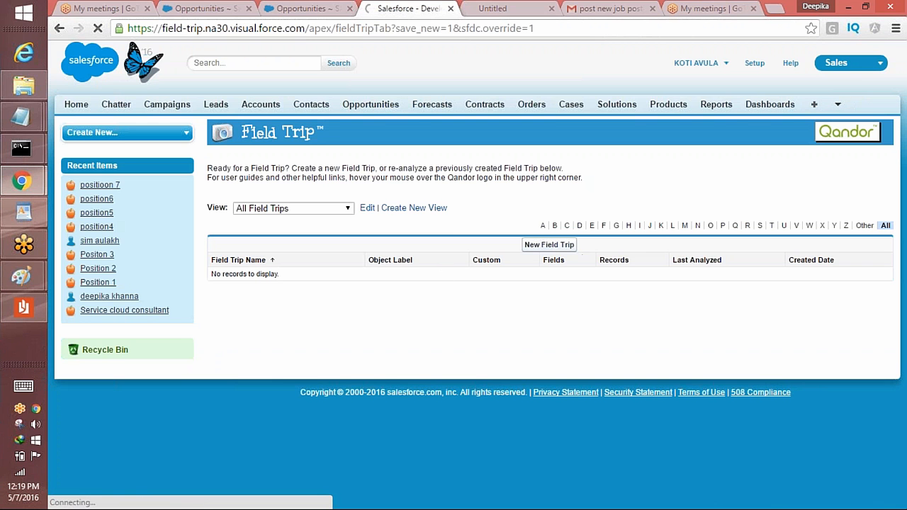
# Start a new field trip named Position Fields with position__c as the object.
pyautogui.click(564, 246)
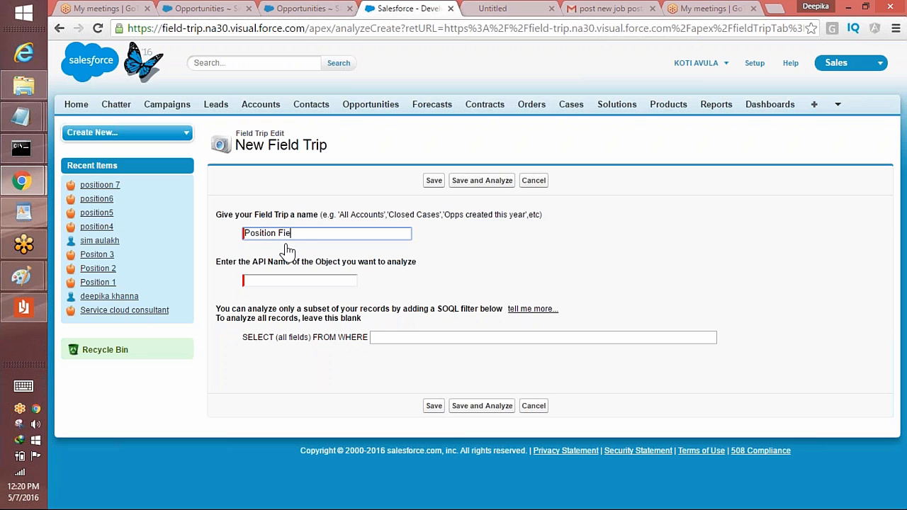
pyautogui.press('Tab')
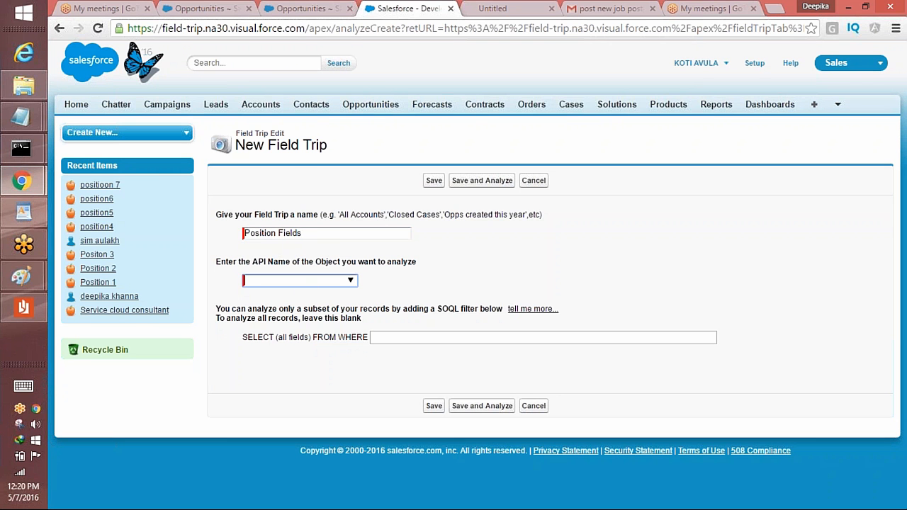
pyautogui.click(300, 280)
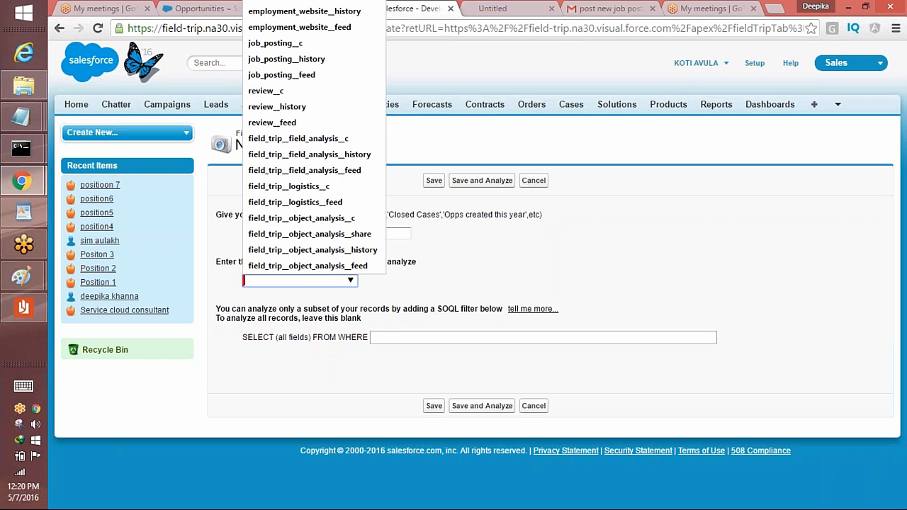
pyautogui.write('pos')
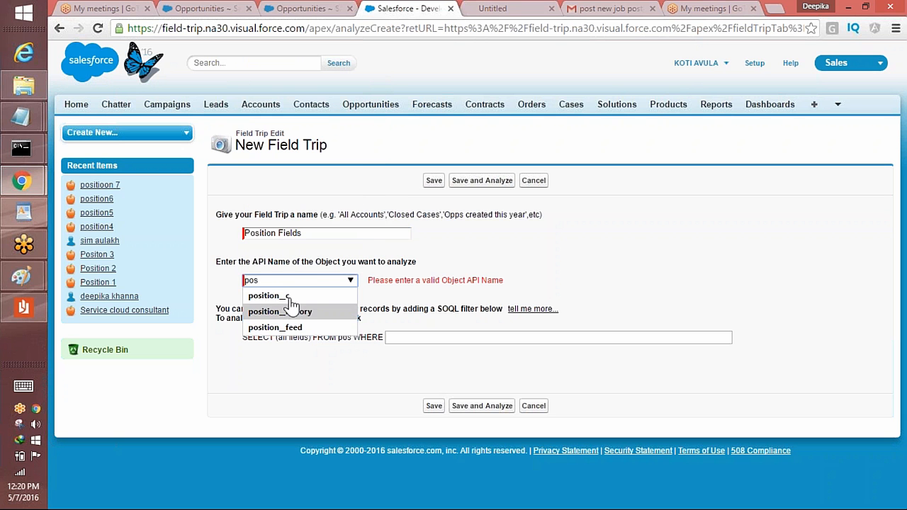
pyautogui.click(280, 296)
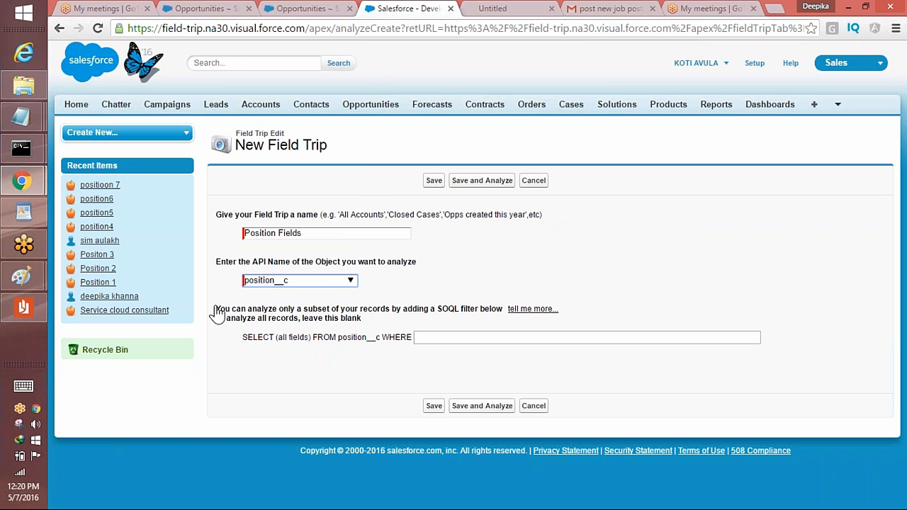
pyautogui.moveTo(216, 309); pyautogui.dragTo(369, 311)
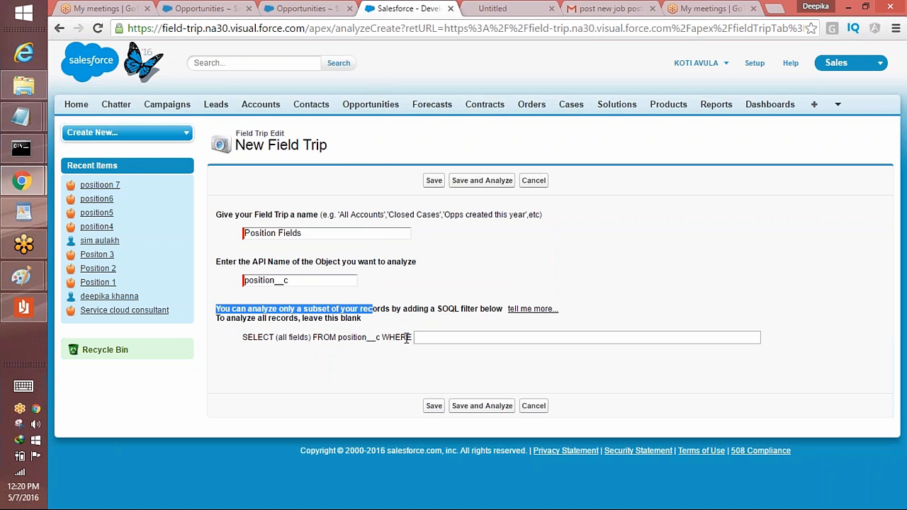
# Leave the SOQL filter empty to cover all records, then save and analyze.
pyautogui.click(435, 338)
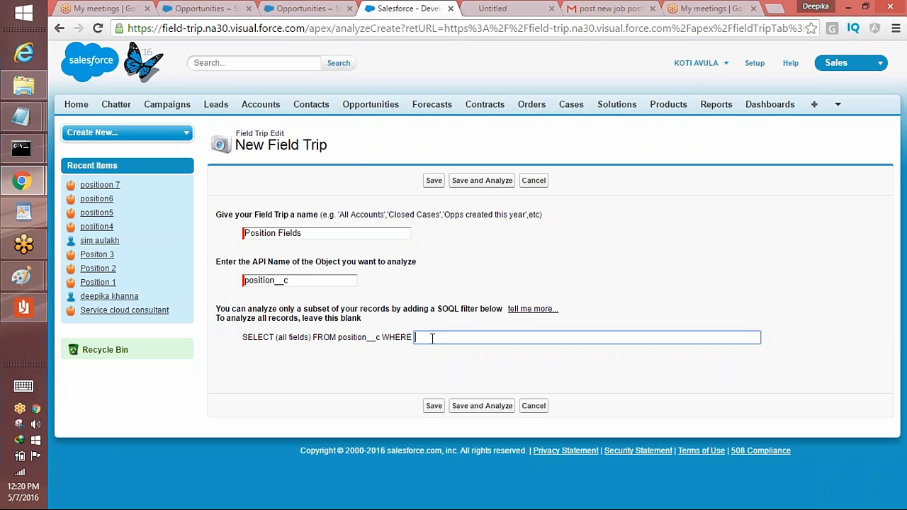
pyautogui.moveTo(257, 337); pyautogui.dragTo(398, 336)
pyautogui.click(440, 340)
pyautogui.click(468, 409)
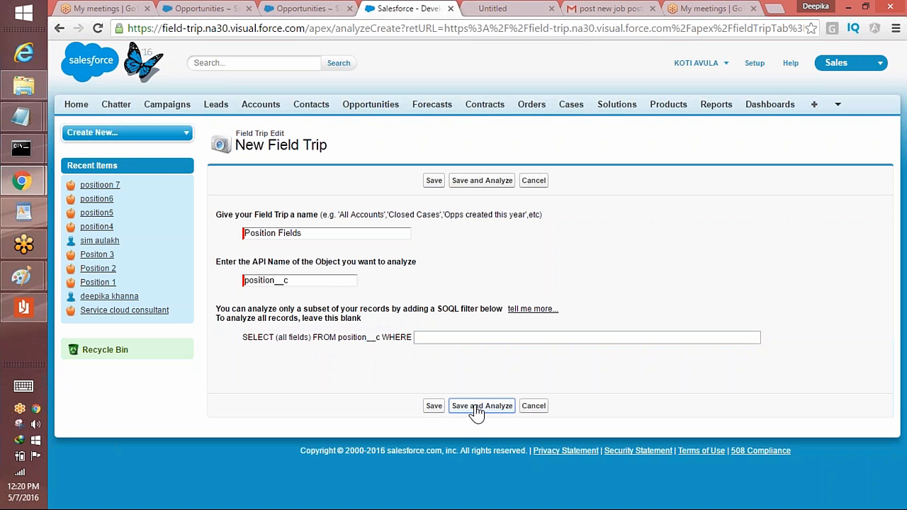
pyautogui.click(476, 411)
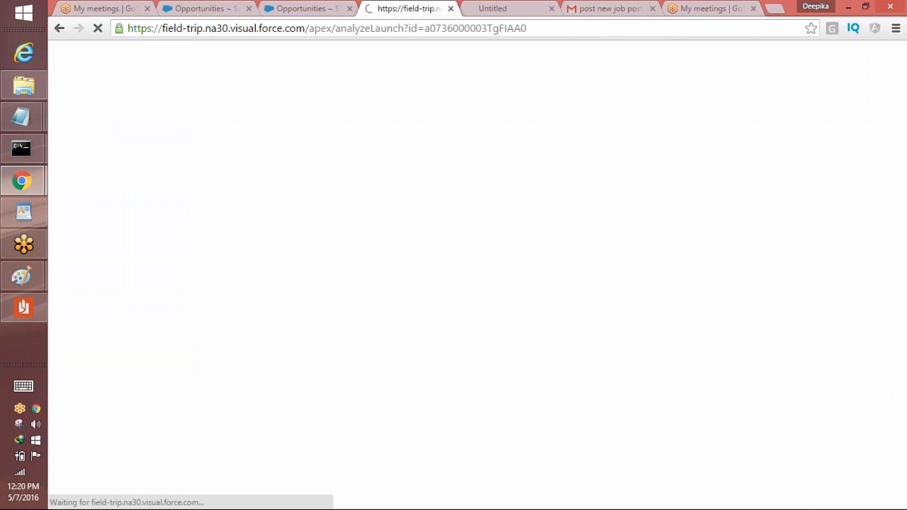
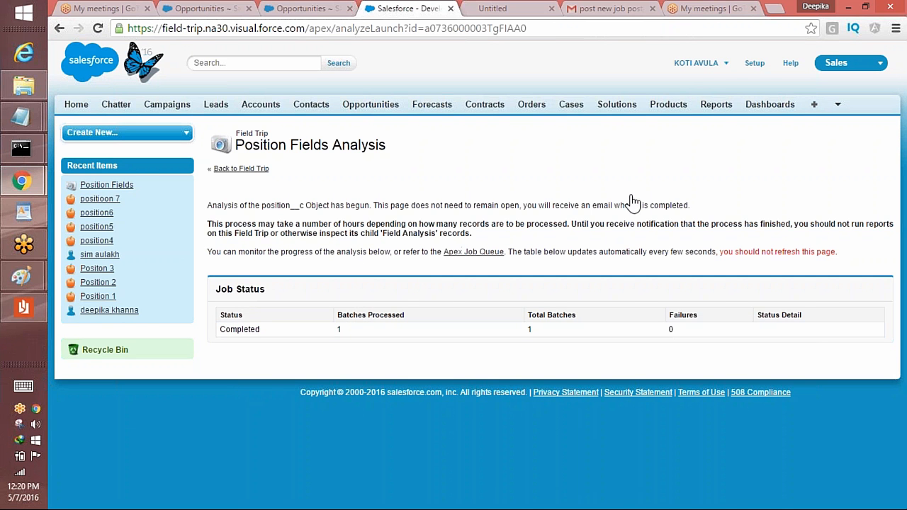
# Return to the Position Fields field trip and open its full list of 31 field analyses.
pyautogui.click(241, 169)
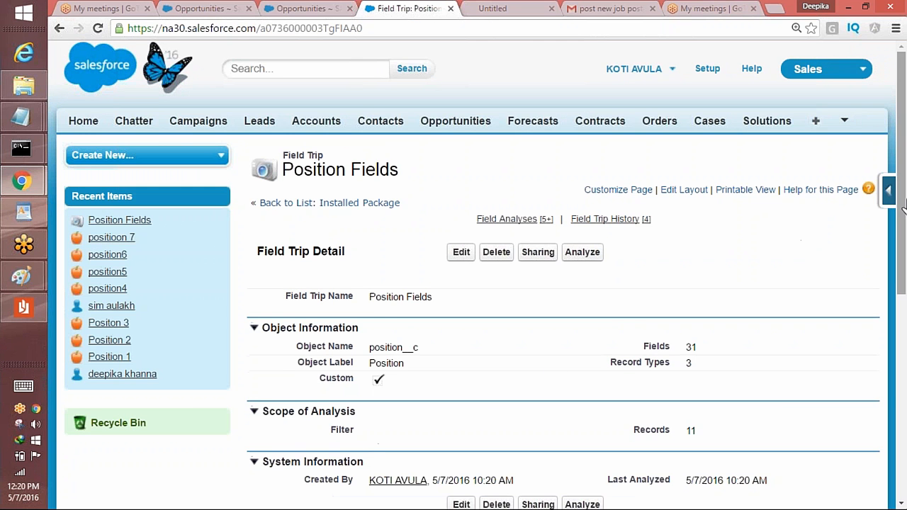
pyautogui.moveTo(904, 205); pyautogui.dragTo(902, 236)
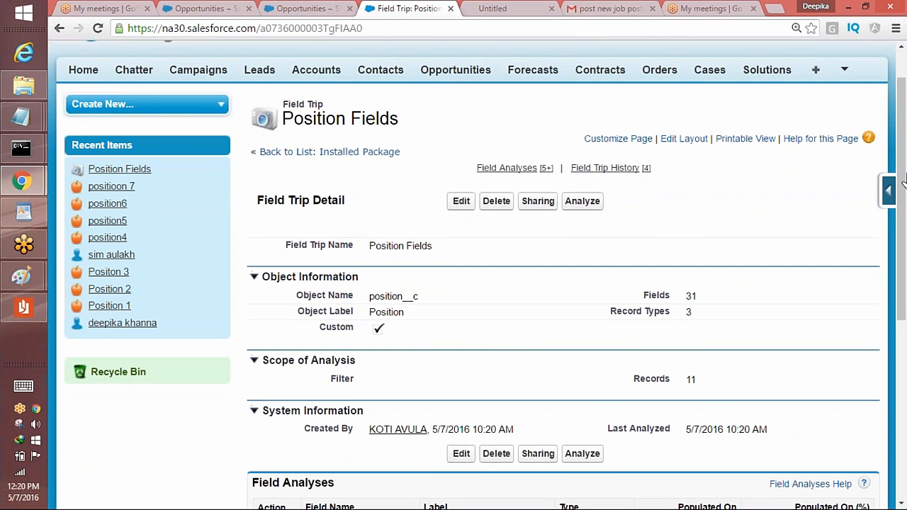
pyautogui.scroll(-3, 893, 312)
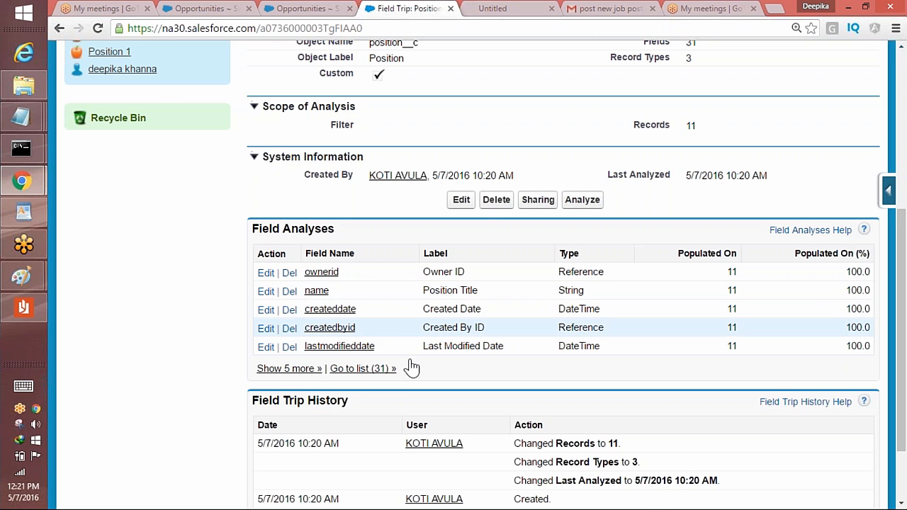
pyautogui.click(381, 370)
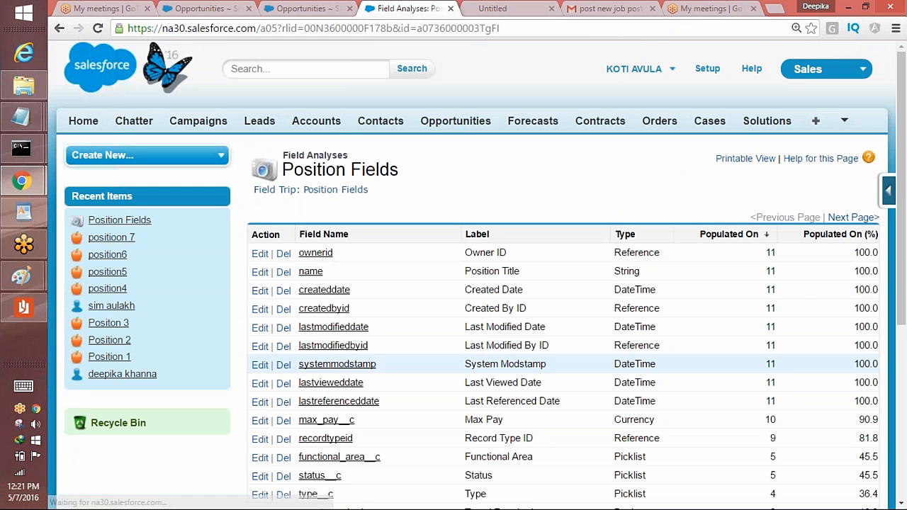
pyautogui.scroll(-2, 474, 283)
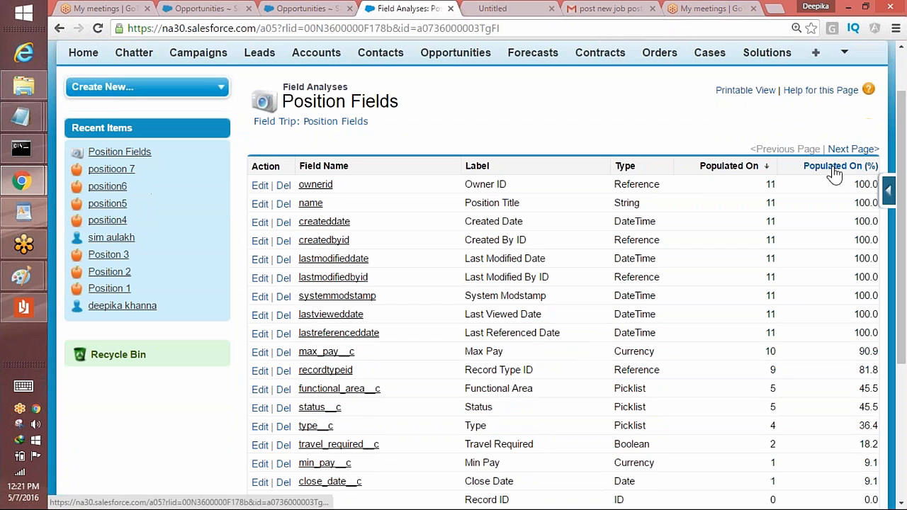
pyautogui.scroll(-3, 877, 296)
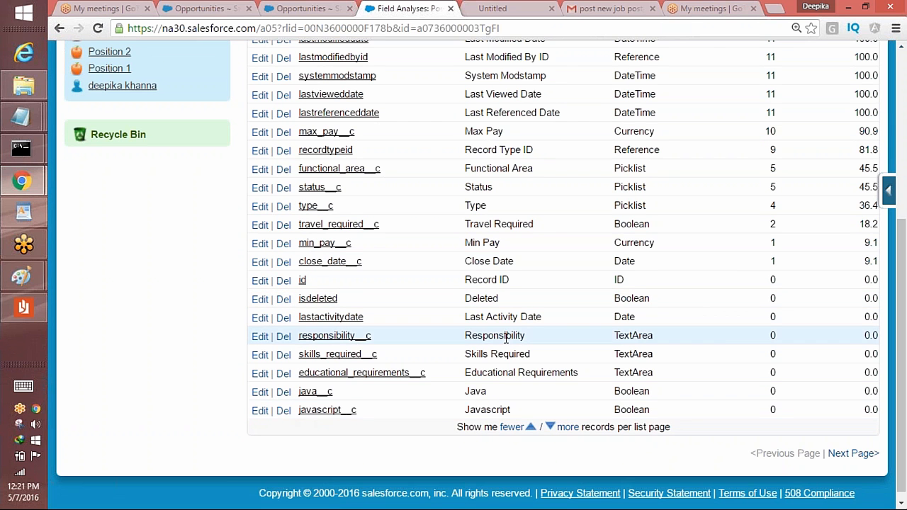
pyautogui.moveTo(873, 336); pyautogui.dragTo(876, 403)
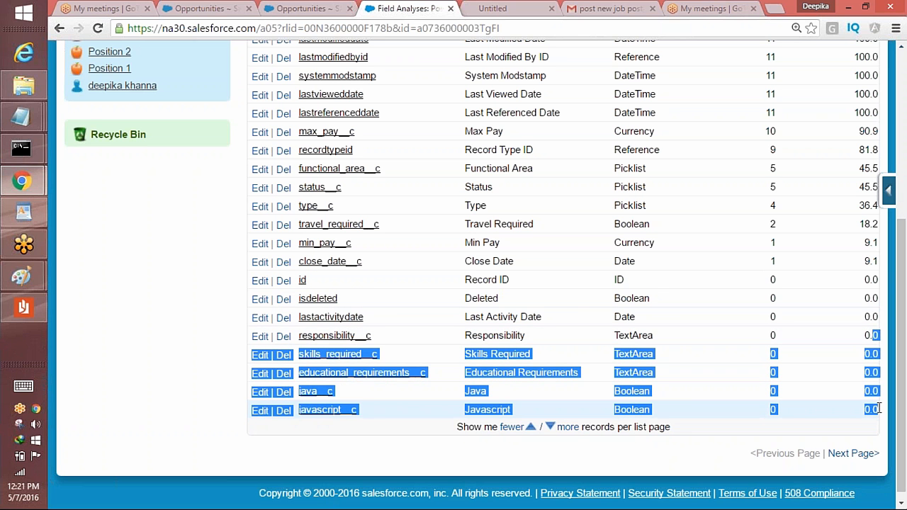
pyautogui.moveTo(900, 335); pyautogui.dragTo(897, 187)
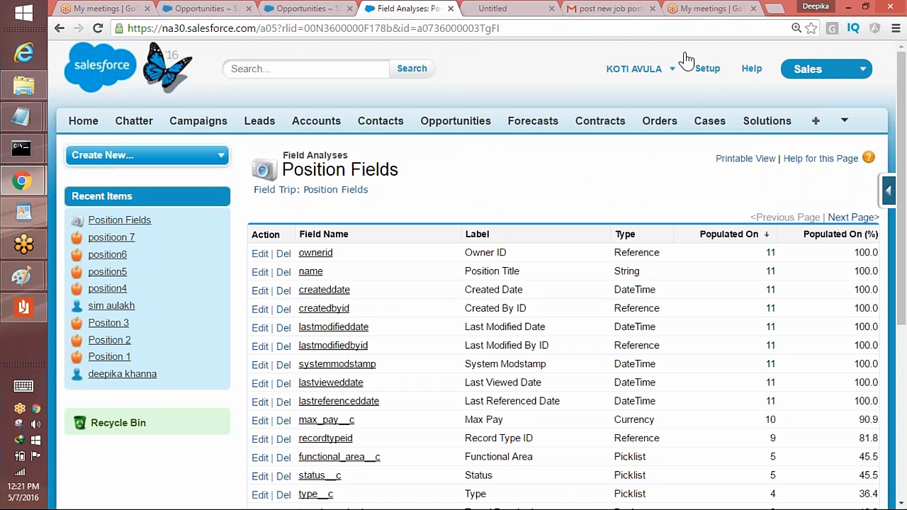
# Switch to the Marketing app and start a new report from the Reports page.
pyautogui.click(707, 69)
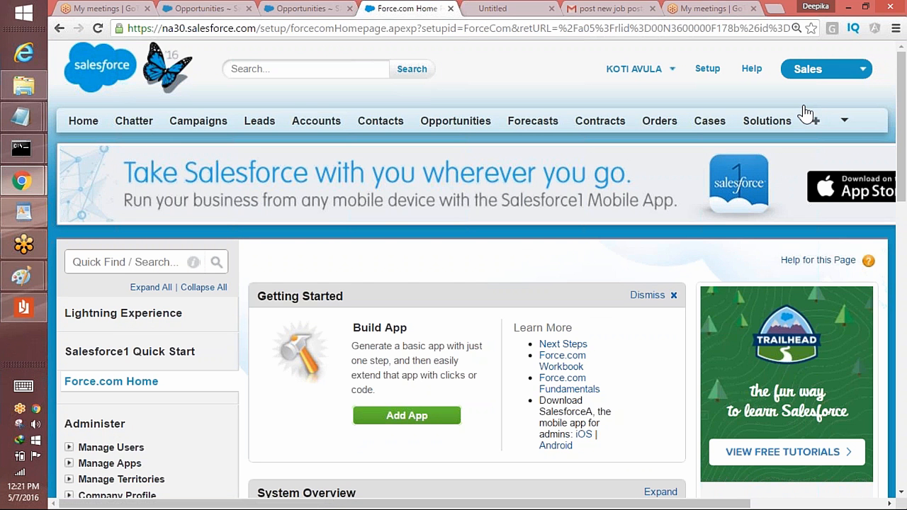
pyautogui.click(112, 269)
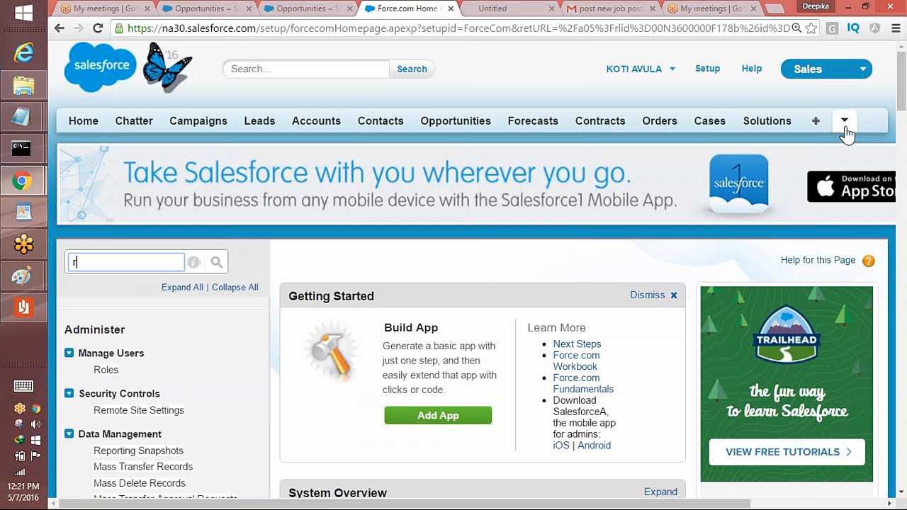
pyautogui.click(846, 129)
pyautogui.click(788, 69)
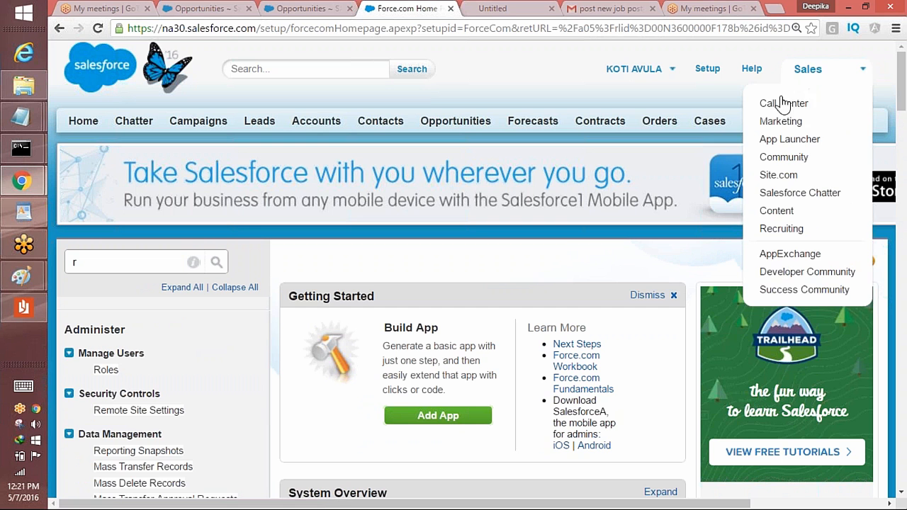
pyautogui.click(767, 123)
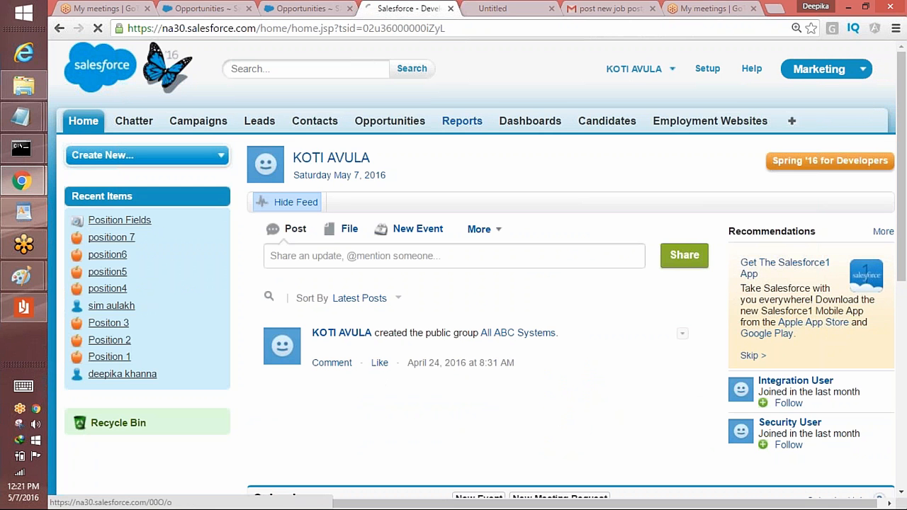
pyautogui.click(462, 120)
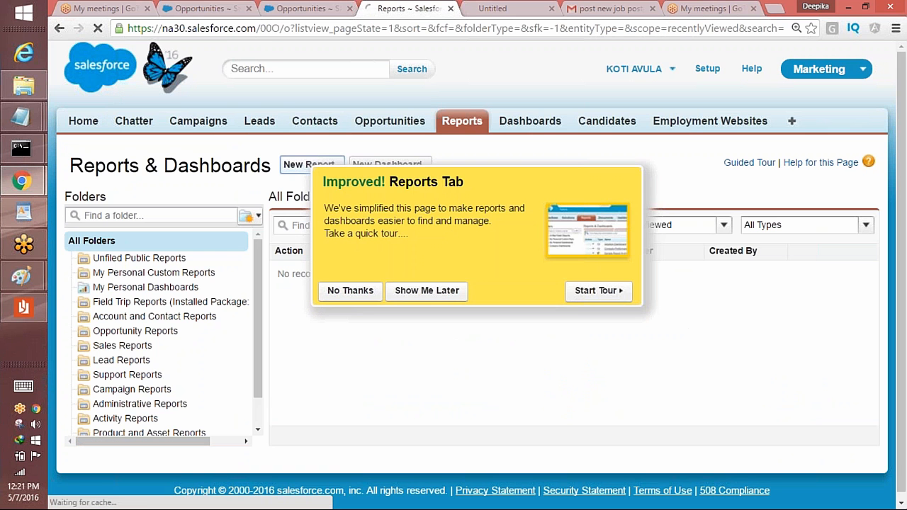
pyautogui.click(342, 163)
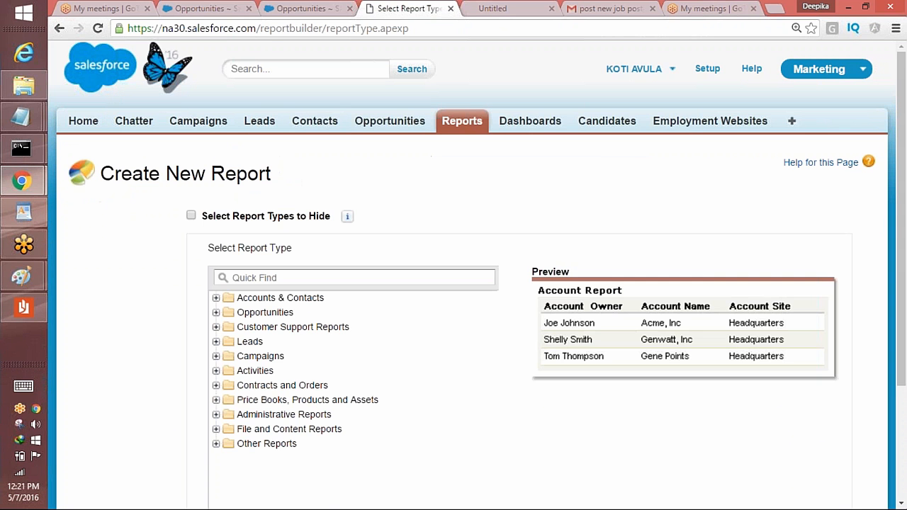
# Choose the Field Trip report type under Other Reports and create the report.
pyautogui.click(216, 444)
pyautogui.scroll(-2, 680, 255)
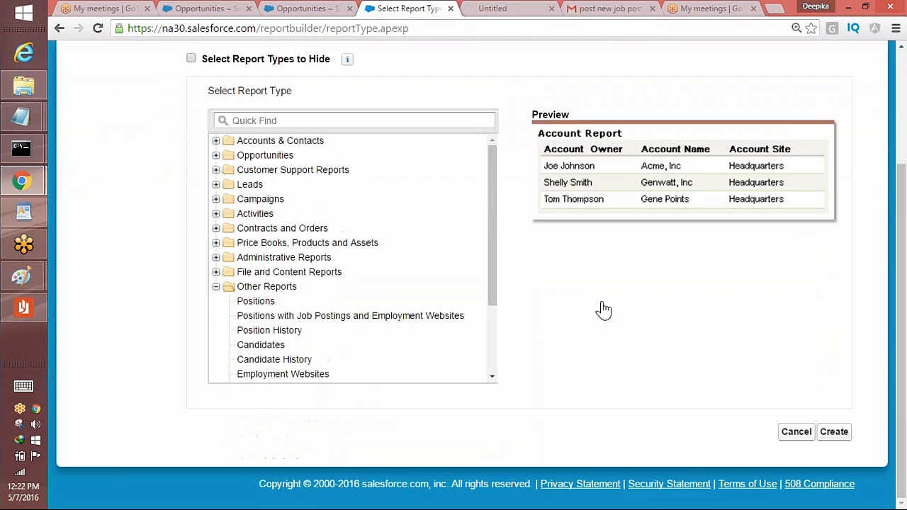
pyautogui.moveTo(492, 271); pyautogui.dragTo(494, 347)
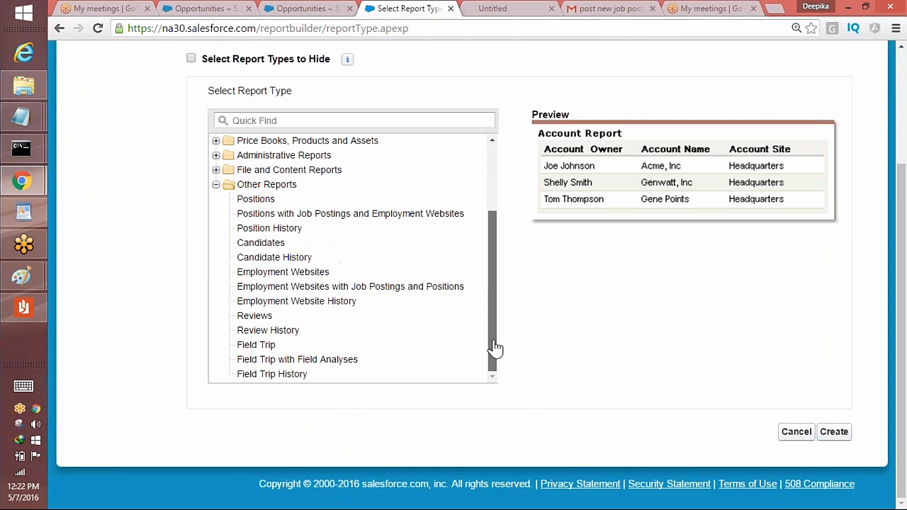
pyautogui.scroll(3, 494, 351)
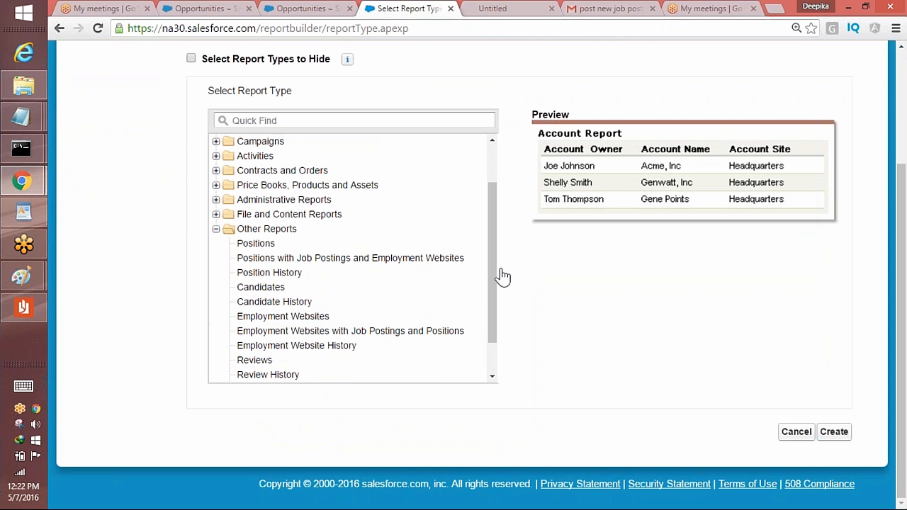
pyautogui.scroll(-3, 495, 346)
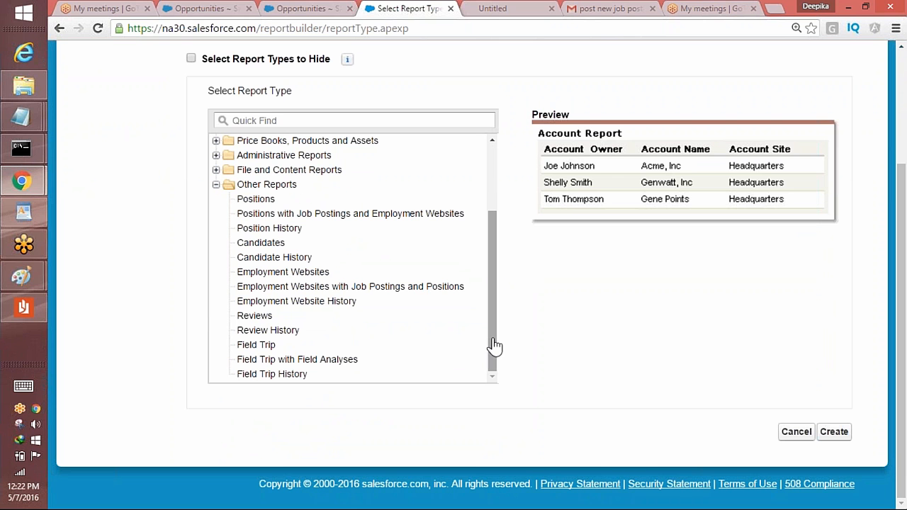
pyautogui.click(266, 352)
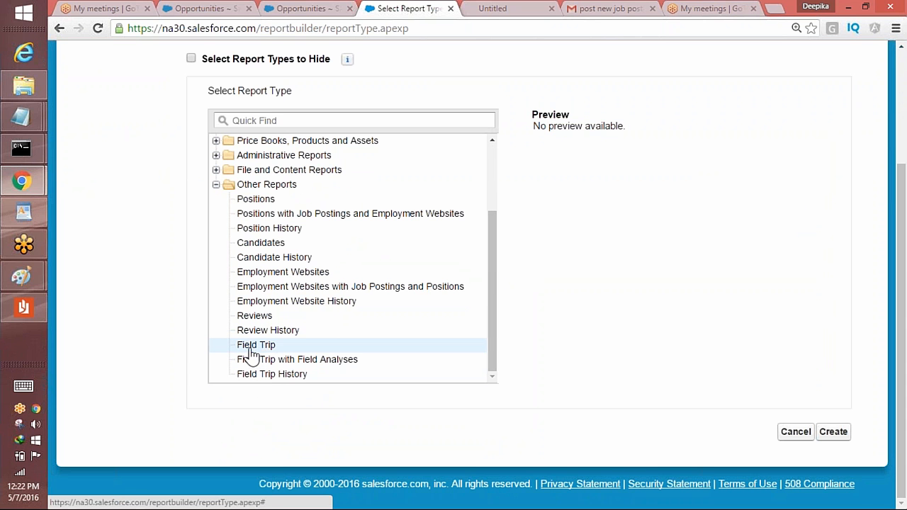
pyautogui.click(270, 363)
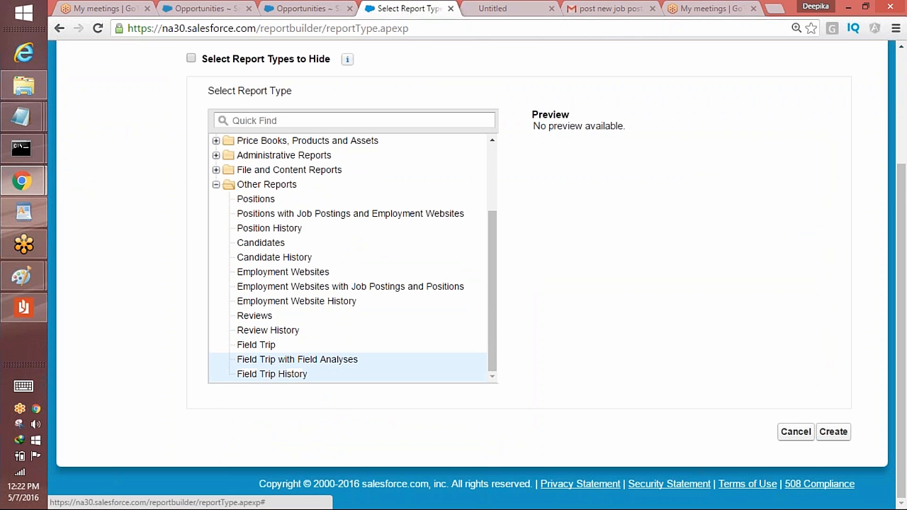
pyautogui.click(271, 374)
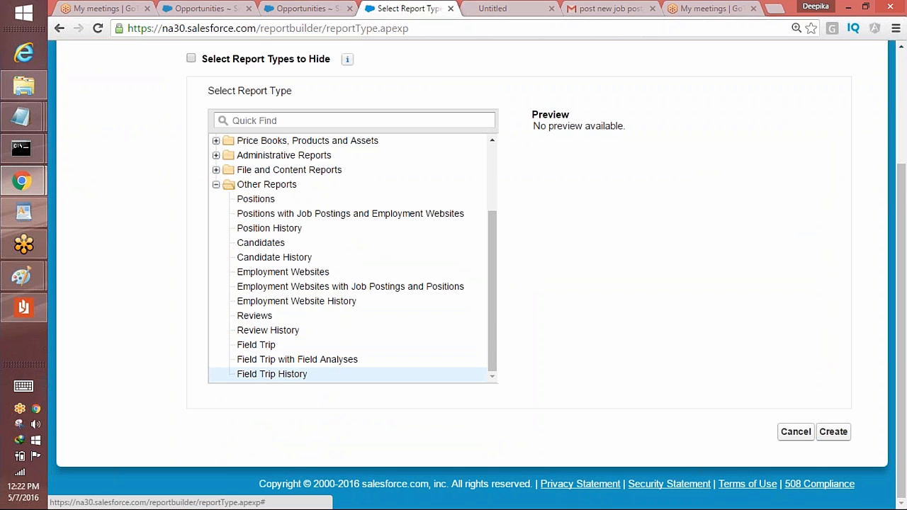
pyautogui.click(266, 346)
pyautogui.click(817, 428)
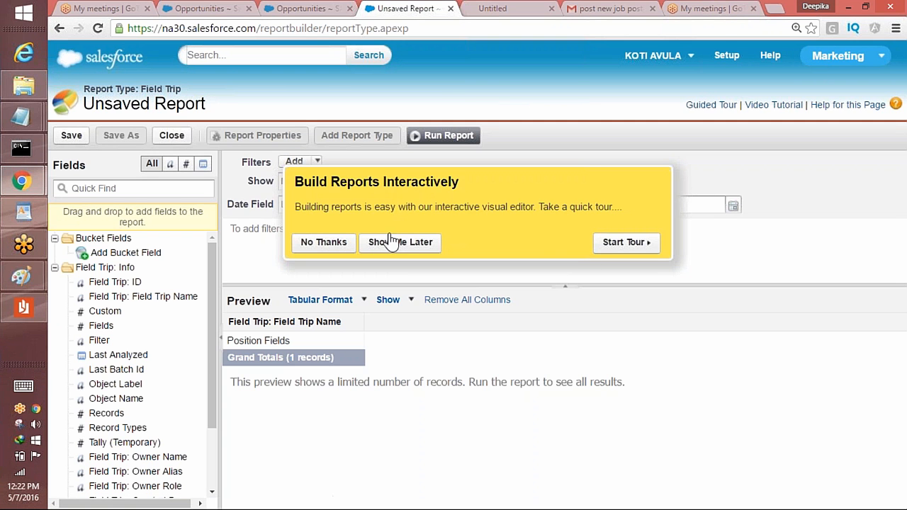
# Add the Fields, Last Analyzed and Field Trip Name columns to the report preview.
pyautogui.click(339, 256)
pyautogui.scroll(-3, 213, 341)
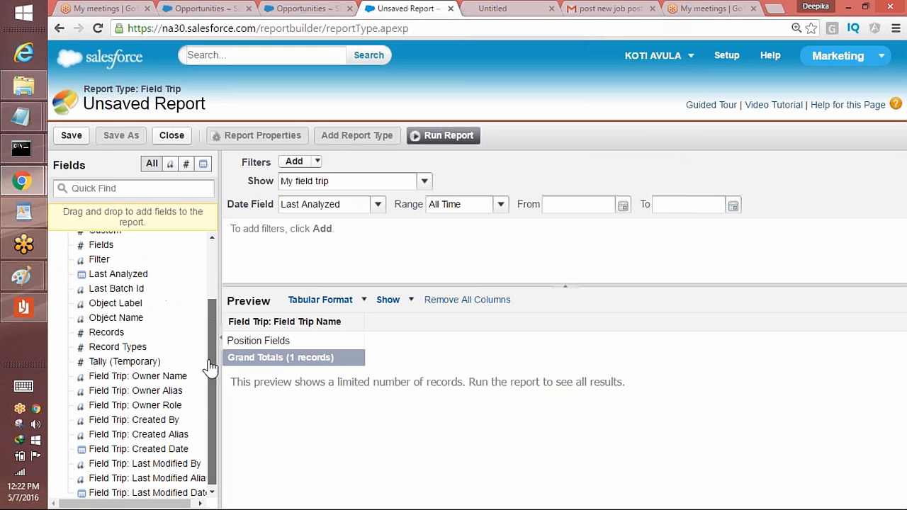
pyautogui.scroll(-1, 211, 367)
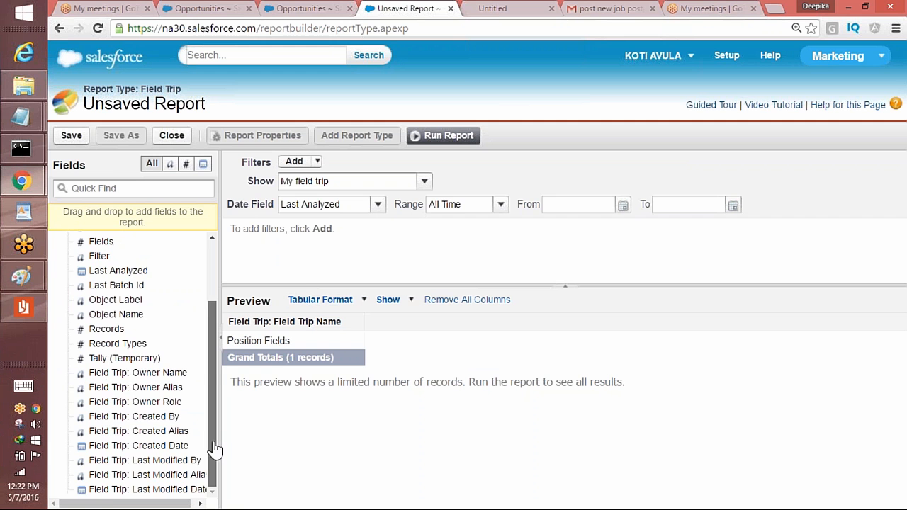
pyautogui.scroll(3, 216, 411)
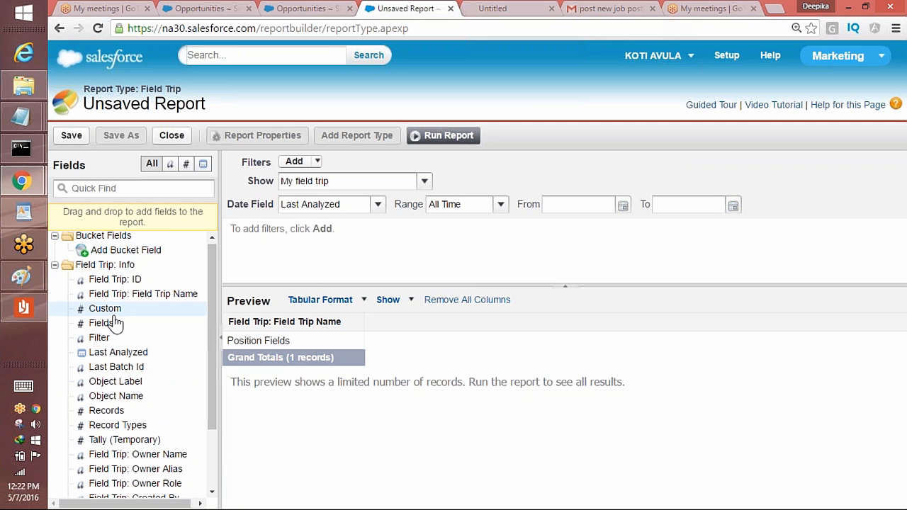
pyautogui.moveTo(117, 324); pyautogui.dragTo(380, 330)
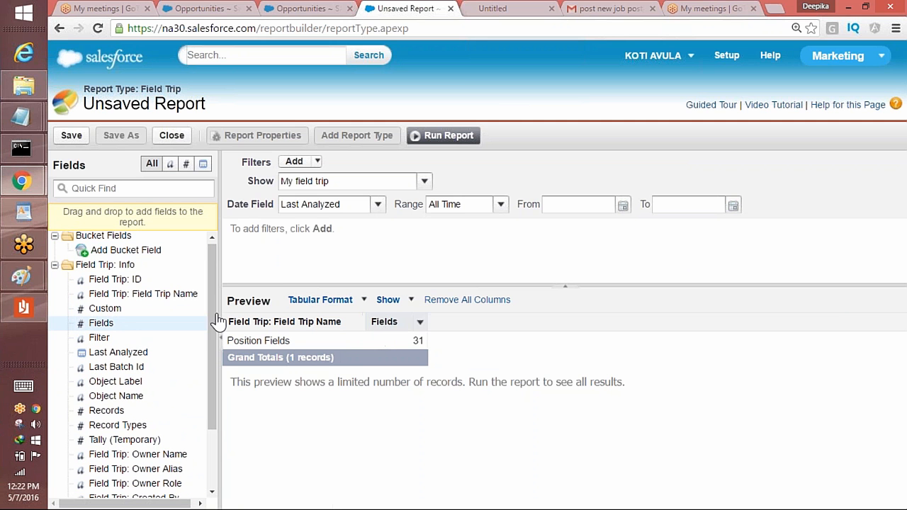
pyautogui.scroll(-3, 214, 354)
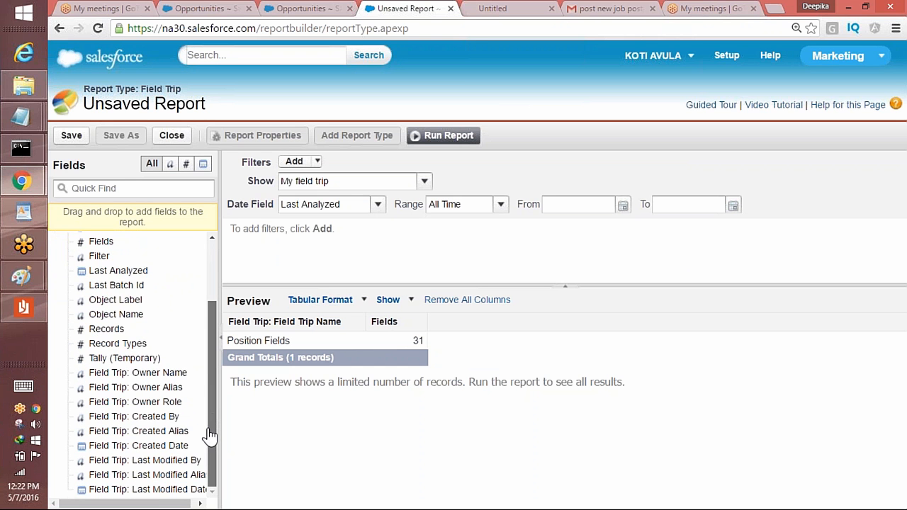
pyautogui.moveTo(210, 433); pyautogui.dragTo(209, 308)
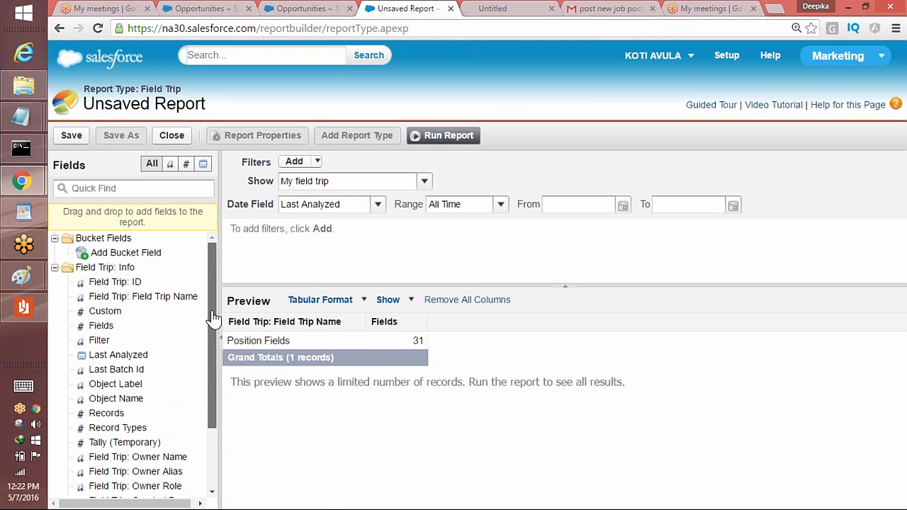
pyautogui.moveTo(126, 354); pyautogui.dragTo(479, 317)
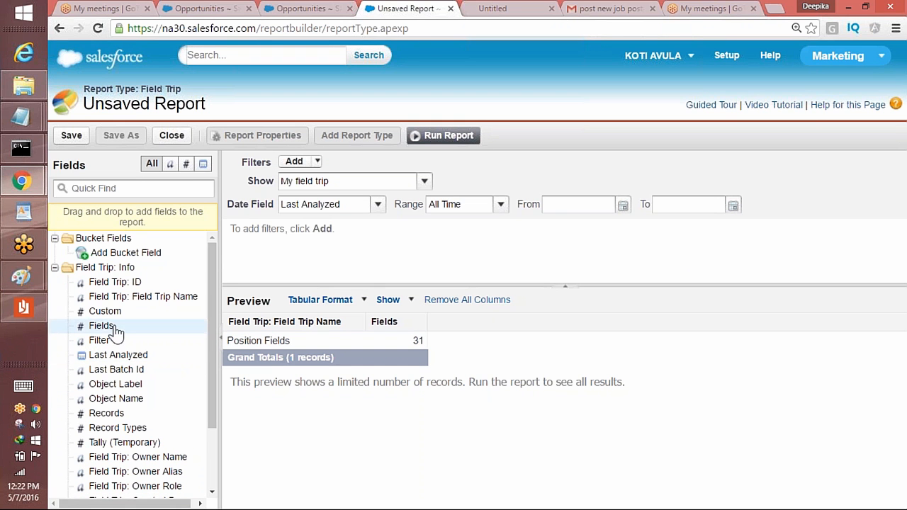
pyautogui.moveTo(155, 300)
pyautogui.mouseDown()
pyautogui.moveTo(439, 296)
pyautogui.moveTo(448, 315)
pyautogui.moveTo(433, 325)
pyautogui.mouseUp()
# Add a filter on Field Trip Name, then go back to report type selection.
pyautogui.moveTo(120, 302)
pyautogui.mouseDown()
pyautogui.moveTo(180, 277)
pyautogui.moveTo(434, 310)
pyautogui.moveTo(390, 314)
pyautogui.moveTo(413, 308)
pyautogui.moveTo(427, 338)
pyautogui.moveTo(372, 337)
pyautogui.moveTo(340, 298)
pyautogui.moveTo(293, 283)
pyautogui.moveTo(283, 255)
pyautogui.mouseUp()
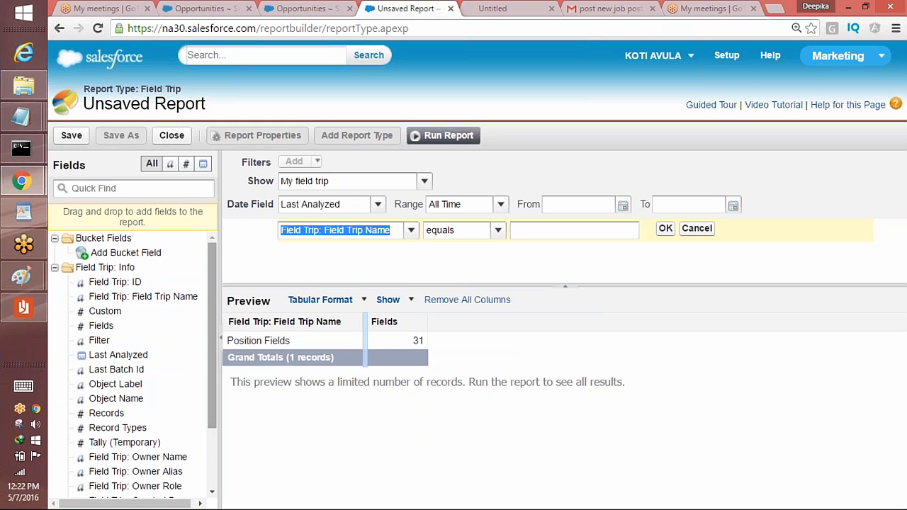
pyautogui.scroll(-1, 208, 431)
pyautogui.moveTo(208, 431); pyautogui.dragTo(207, 467)
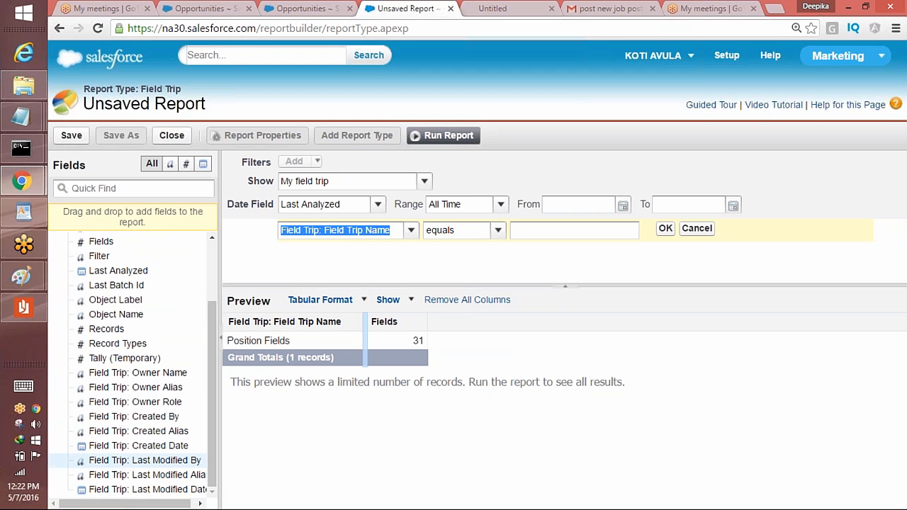
pyautogui.click(63, 31)
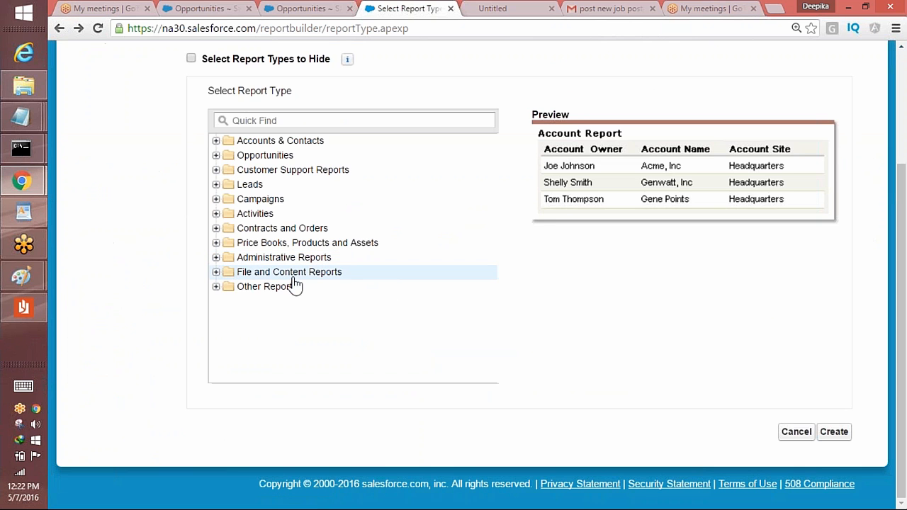
# Create a report using the Field Trip with Field Analyses type from Other Reports.
pyautogui.scroll(2, 234, 290)
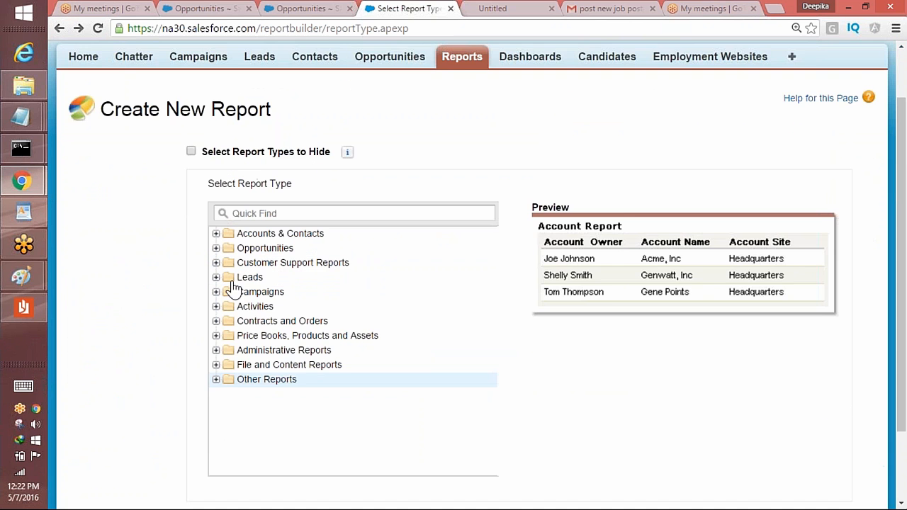
pyautogui.click(217, 380)
pyautogui.moveTo(493, 374); pyautogui.dragTo(491, 437)
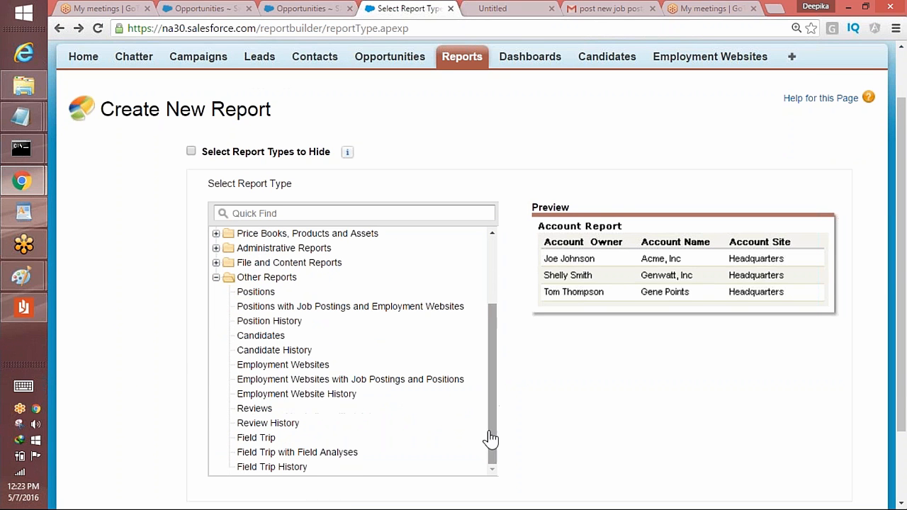
pyautogui.click(277, 454)
pyautogui.moveTo(902, 264); pyautogui.dragTo(901, 379)
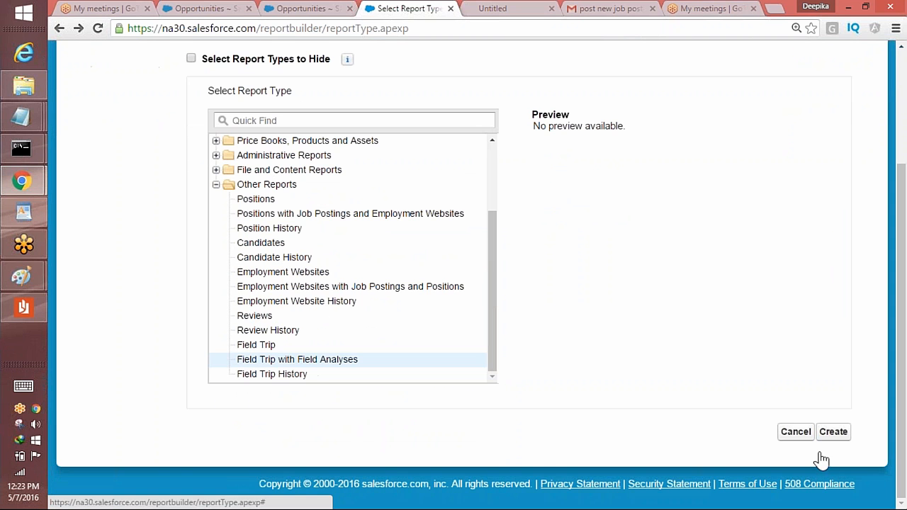
pyautogui.click(833, 432)
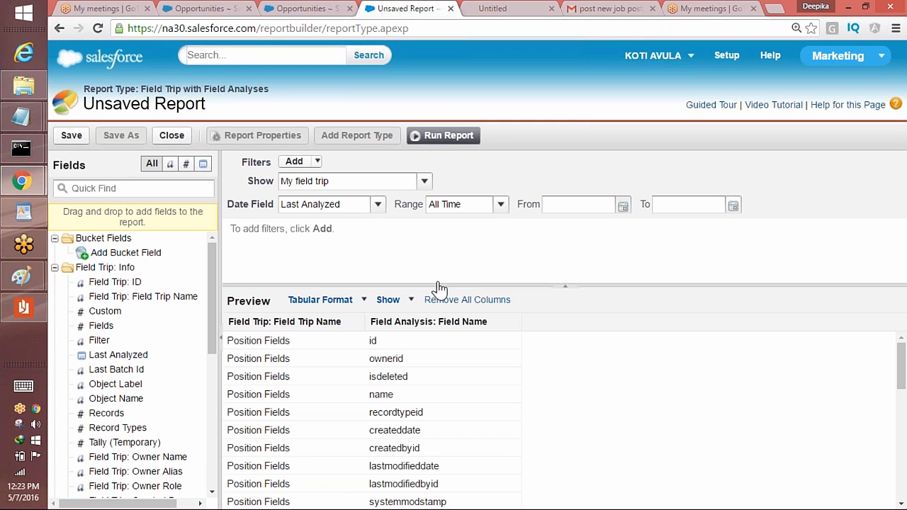
# Add the Populated On (%) column, sort it ascending, and run the report.
pyautogui.moveTo(214, 343); pyautogui.dragTo(211, 436)
pyautogui.moveTo(132, 418); pyautogui.dragTo(521, 348)
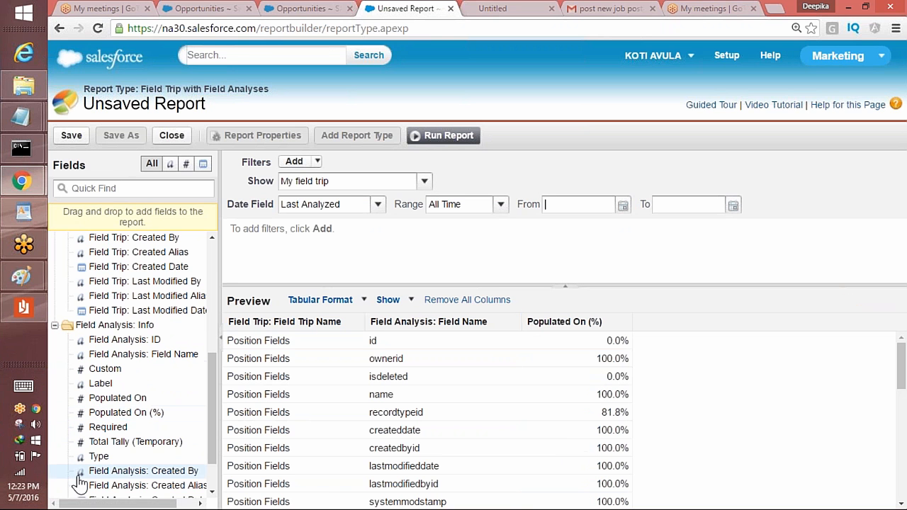
pyautogui.moveTo(106, 398); pyautogui.dragTo(662, 330)
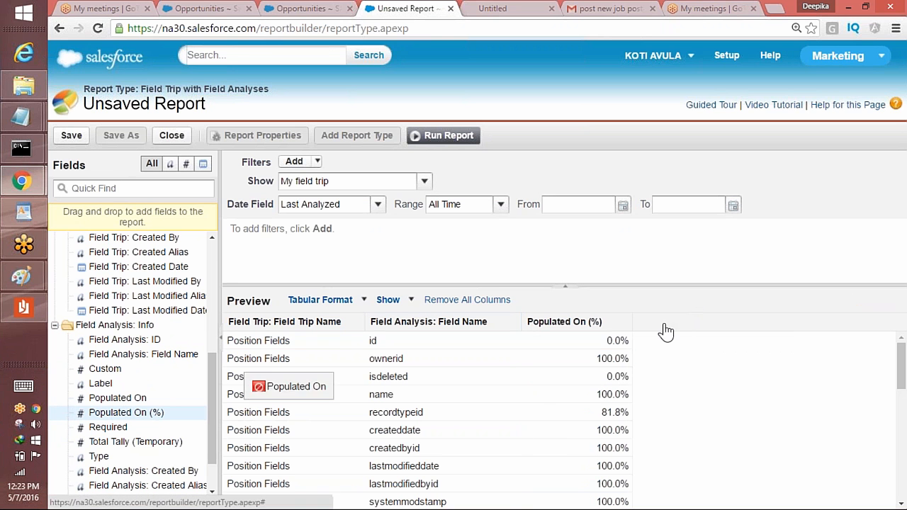
pyautogui.click(626, 326)
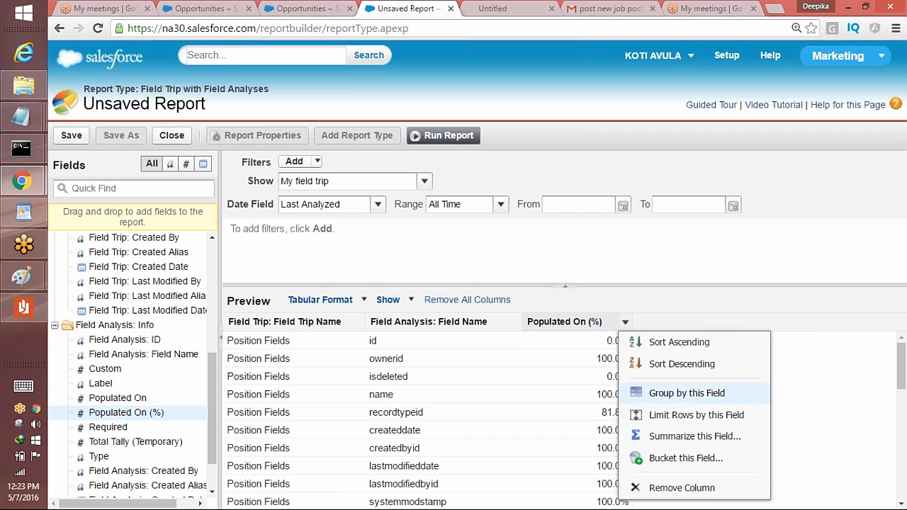
pyautogui.click(679, 343)
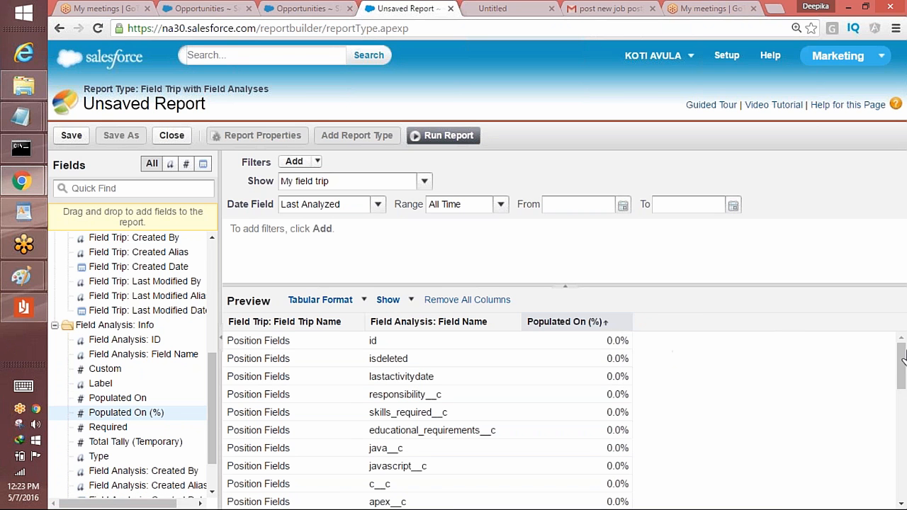
pyautogui.moveTo(904, 358); pyautogui.dragTo(897, 472)
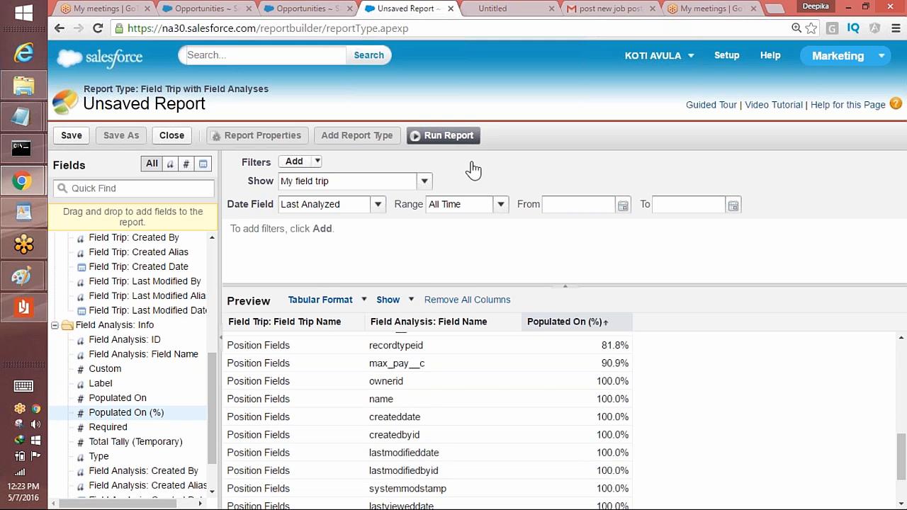
pyautogui.click(444, 137)
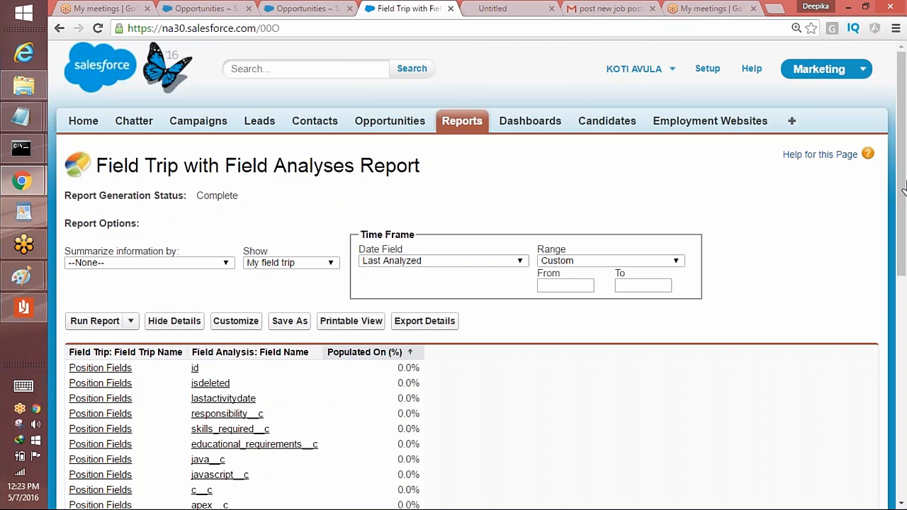
pyautogui.moveTo(903, 187)
pyautogui.mouseDown()
pyautogui.moveTo(898, 363)
pyautogui.moveTo(901, 178)
pyautogui.mouseUp()
pyautogui.click(863, 69)
# Go to the Field Trip tab via All Tabs and start a new field trip.
pyautogui.click(793, 122)
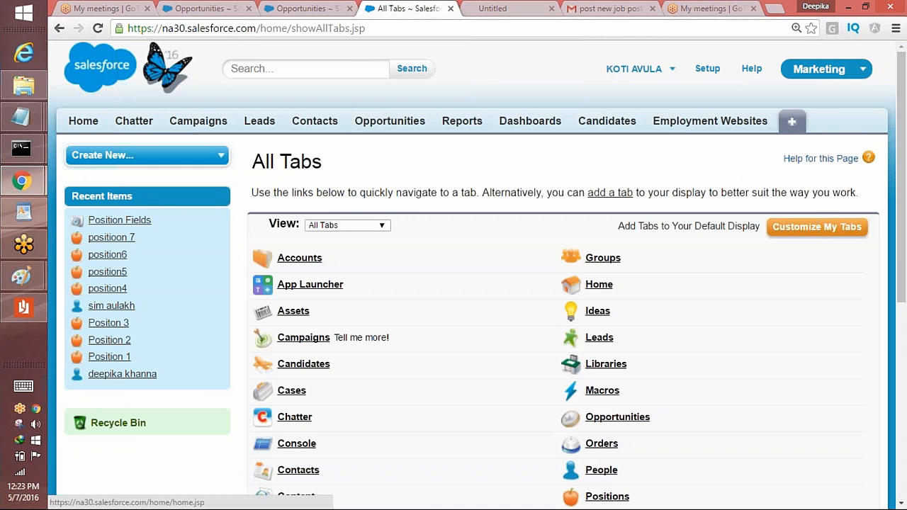
pyautogui.moveTo(878, 195); pyautogui.dragTo(902, 345)
pyautogui.click(826, 319)
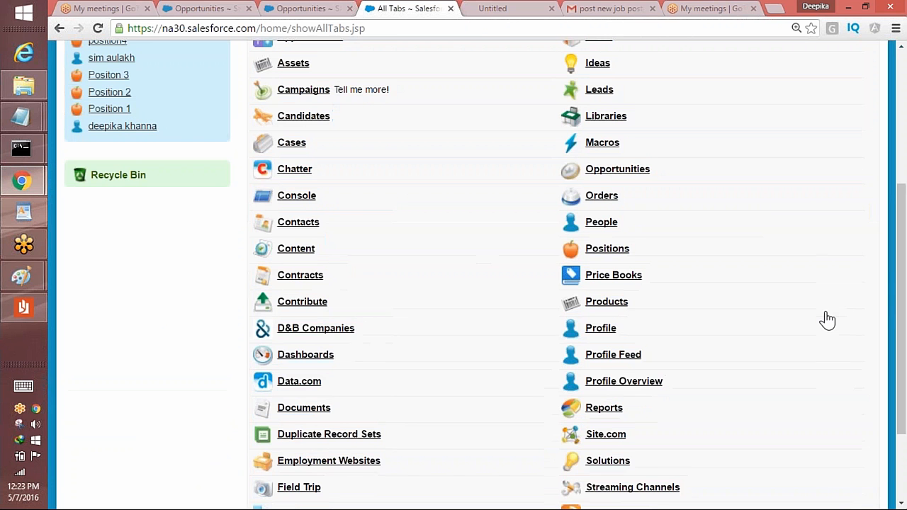
pyautogui.click(308, 487)
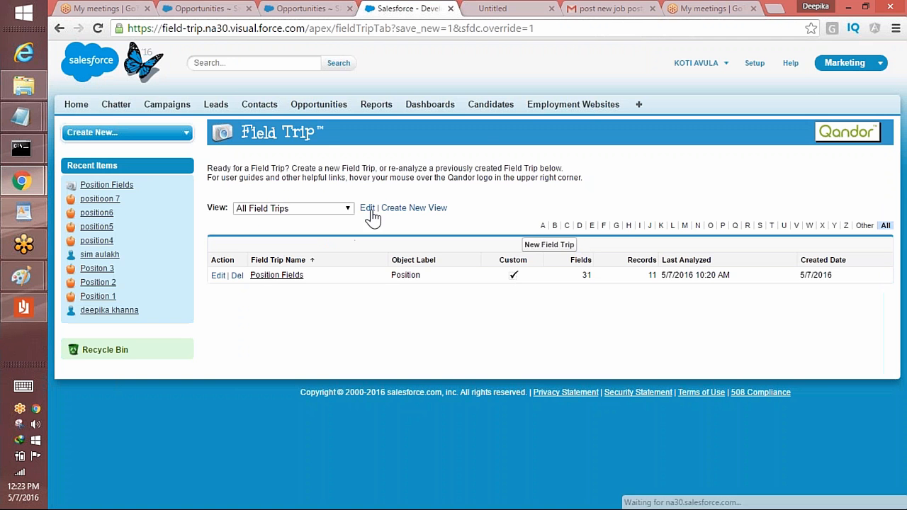
pyautogui.click(531, 245)
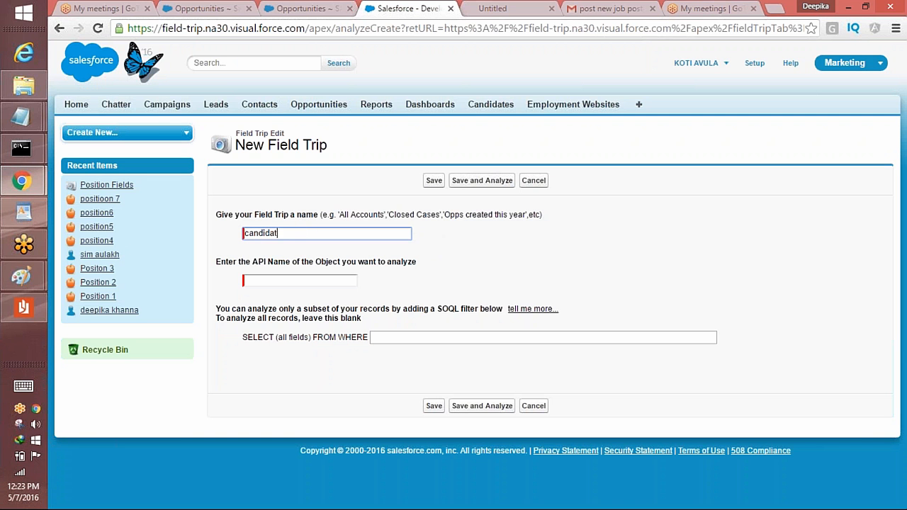
# Name it 'candidate fields' with object candidate__c, save it, and run the analysis.
pyautogui.write('candidate fields')
pyautogui.press('Tab')
pyautogui.write('c')
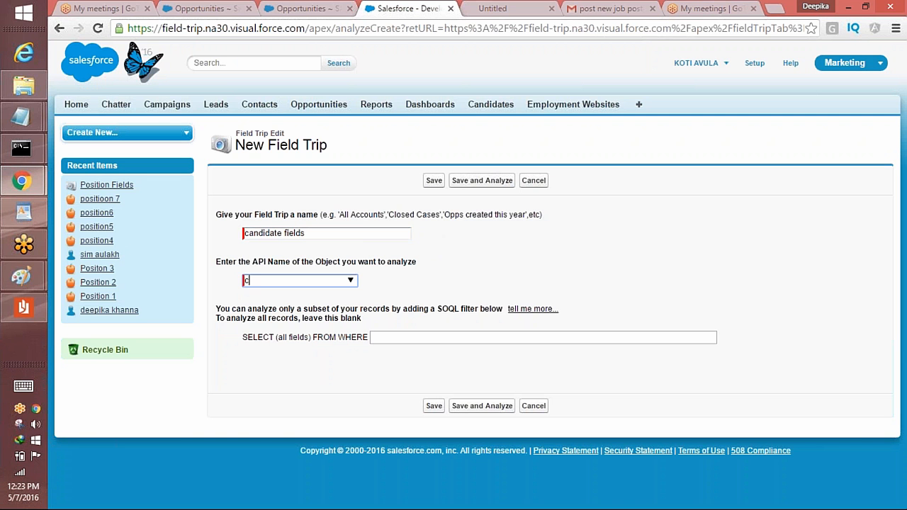
pyautogui.write('and')
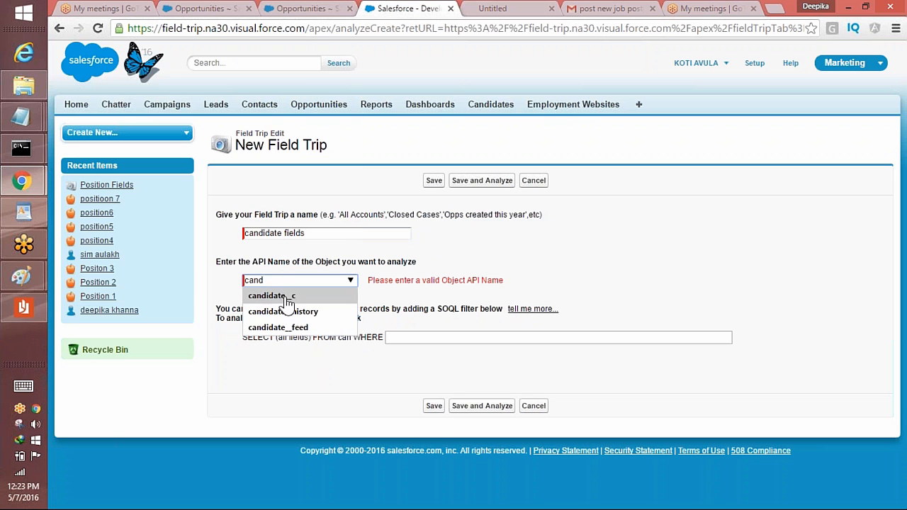
pyautogui.click(283, 298)
pyautogui.click(433, 406)
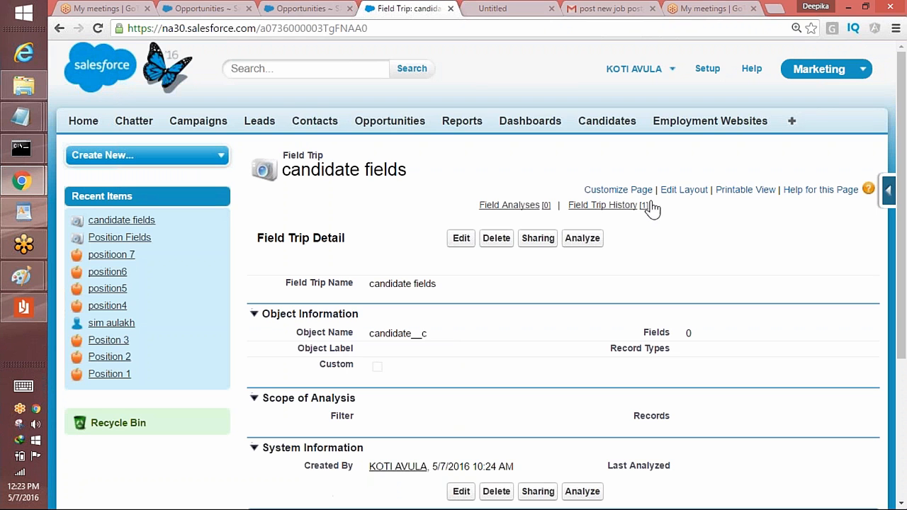
pyautogui.click(583, 238)
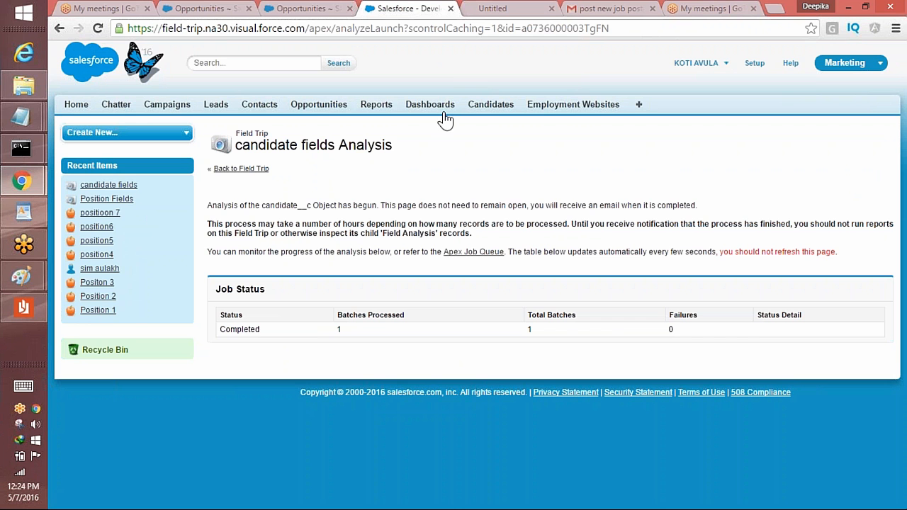
# Return to the candidate fields trip and browse its list of 29 field analyses.
pyautogui.click(239, 168)
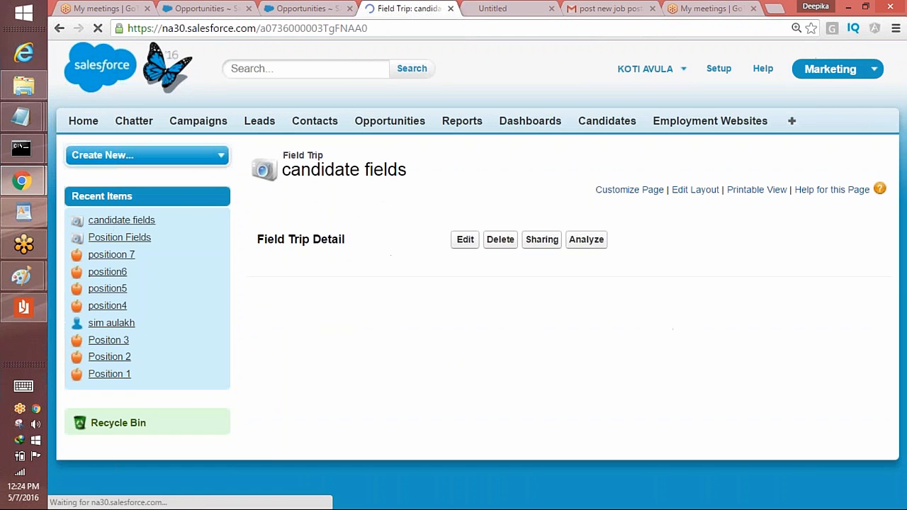
pyautogui.moveTo(903, 142); pyautogui.dragTo(877, 374)
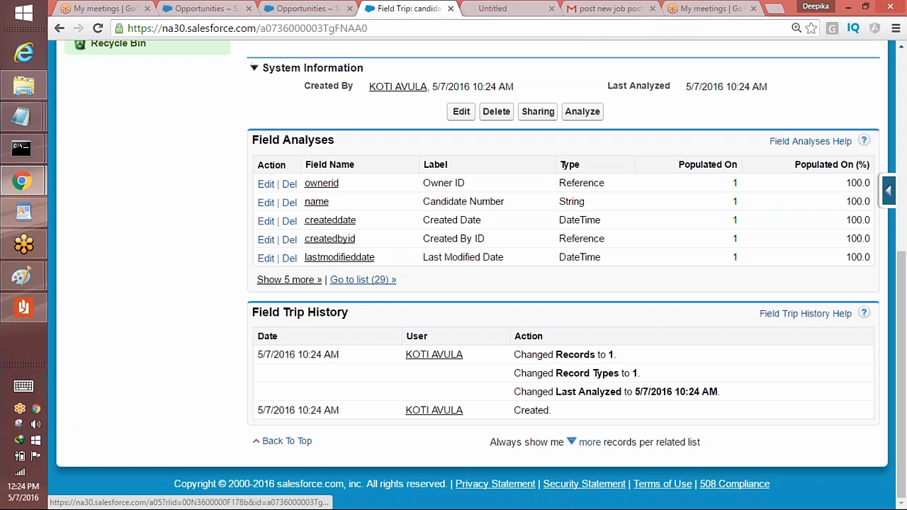
pyautogui.click(370, 281)
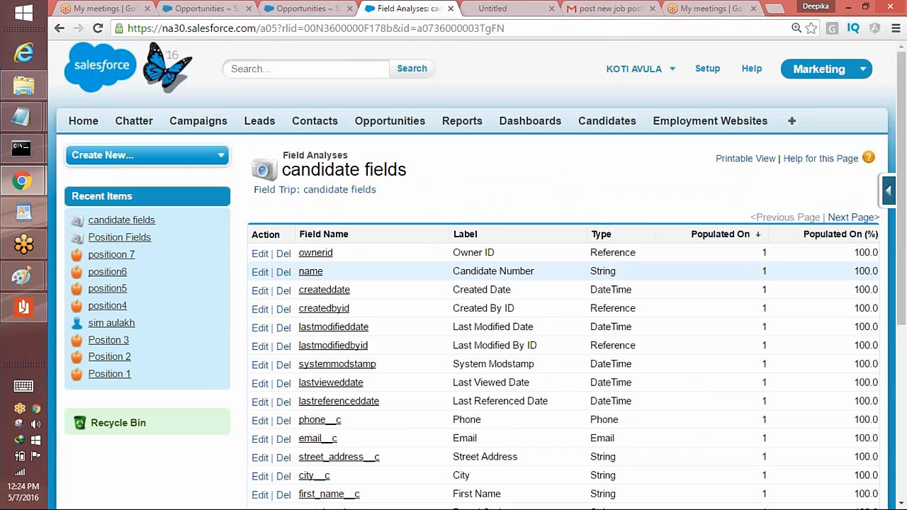
pyautogui.moveTo(903, 221); pyautogui.dragTo(899, 464)
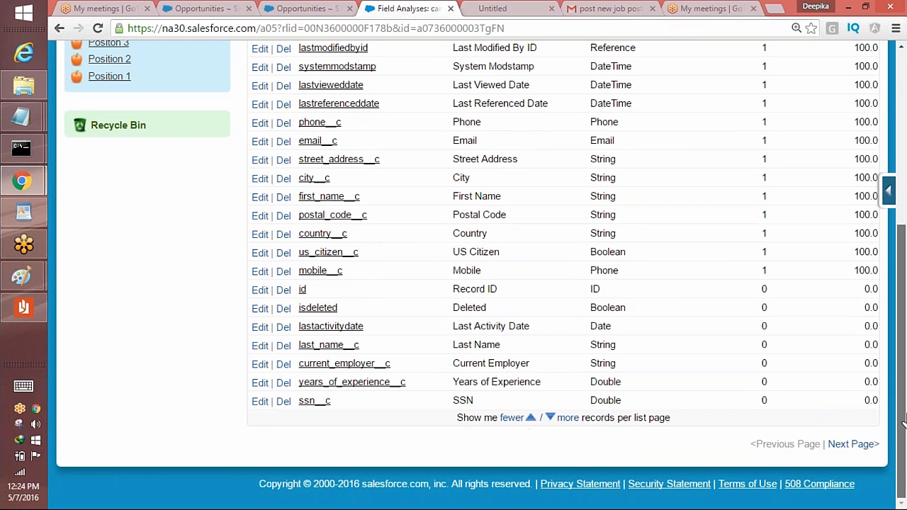
pyautogui.moveTo(904, 421); pyautogui.dragTo(903, 138)
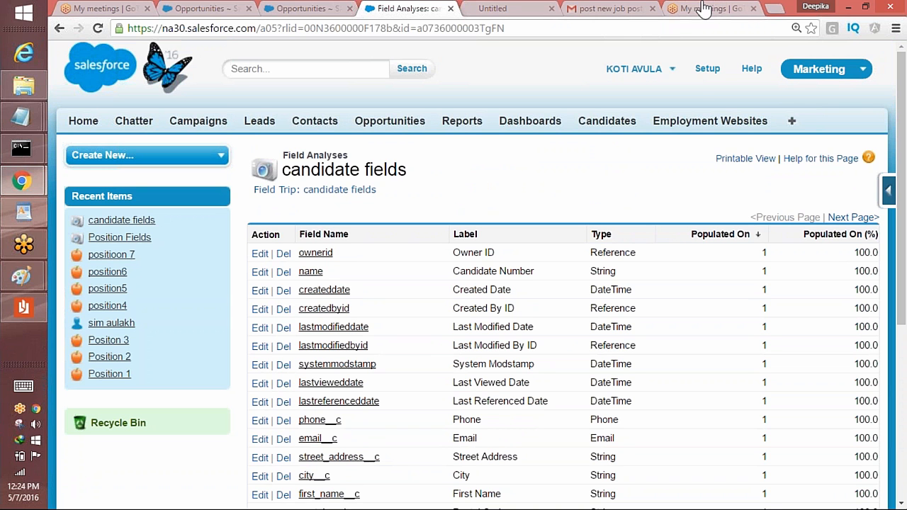
# Open the Chatter feed from the app menu and click into the post box.
pyautogui.click(709, 71)
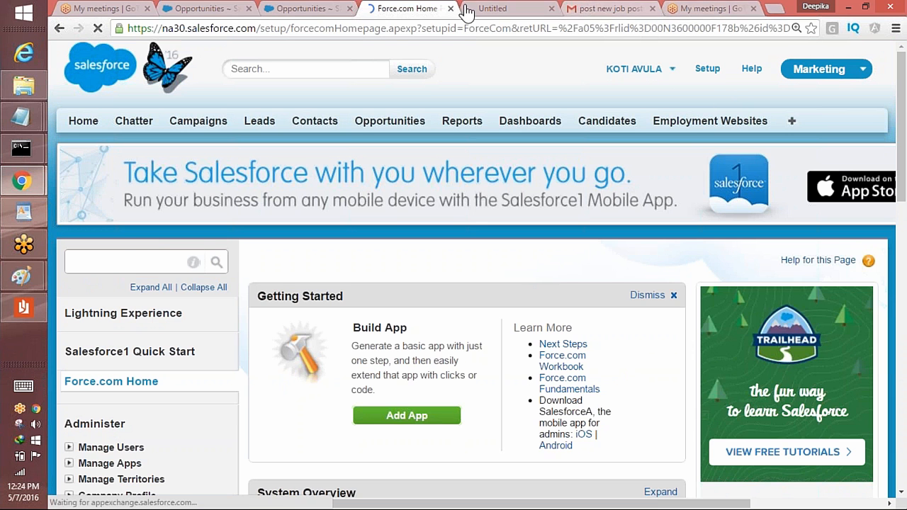
pyautogui.click(856, 71)
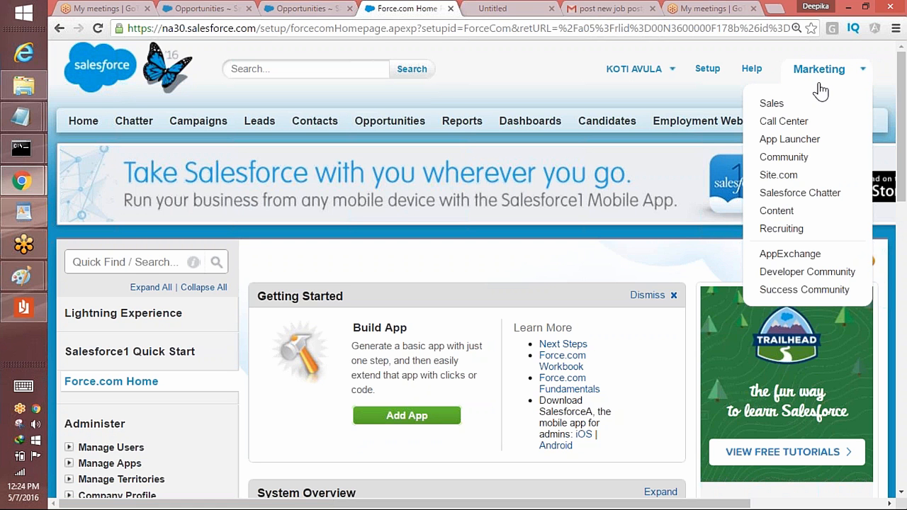
pyautogui.click(128, 121)
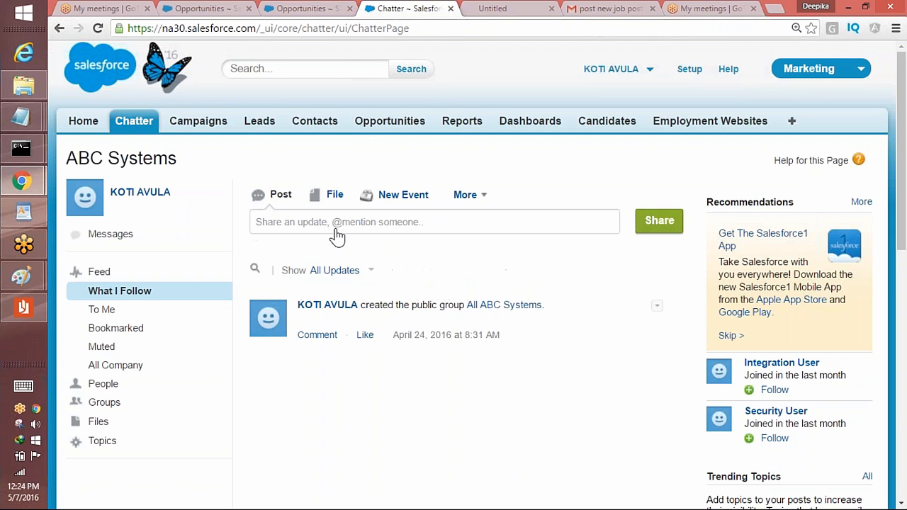
pyautogui.click(336, 234)
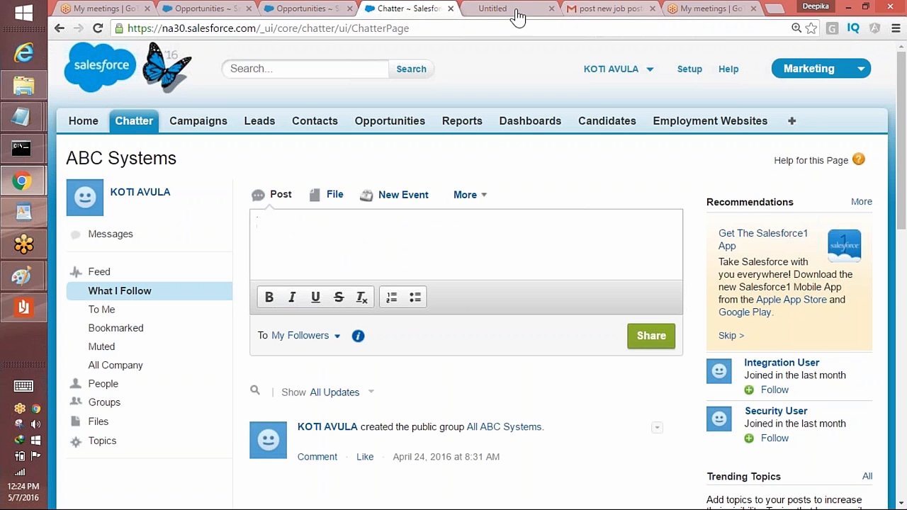
# After checking the other browser tabs, open the AppExchange marketplace in a new tab.
pyautogui.click(555, 23)
pyautogui.click(312, 8)
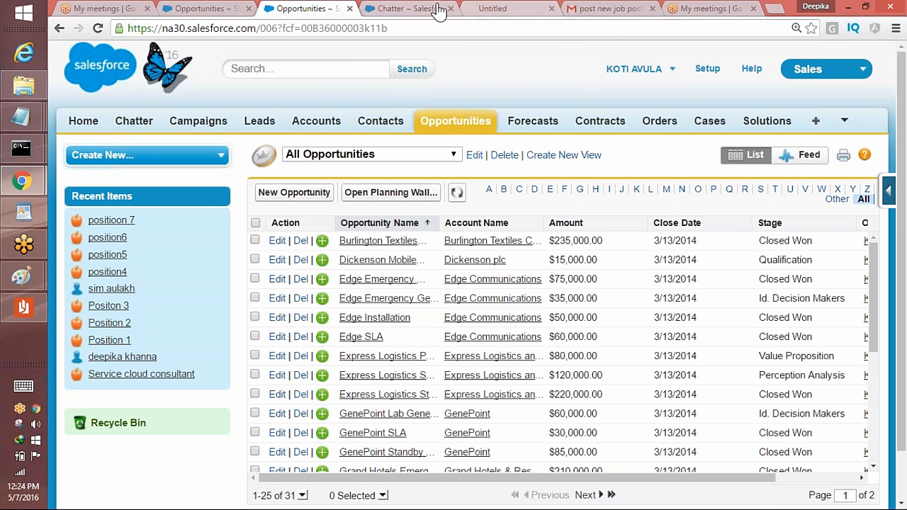
pyautogui.click(432, 8)
pyautogui.click(517, 8)
pyautogui.click(394, 11)
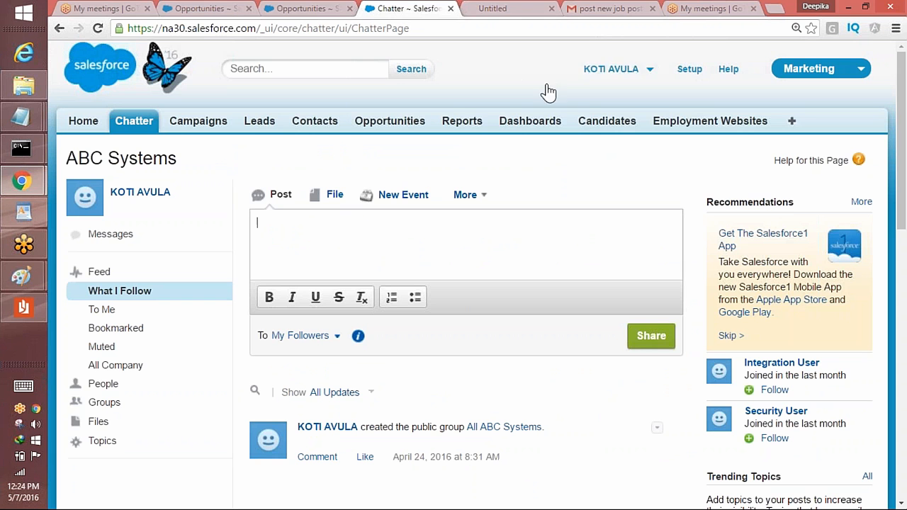
pyautogui.click(821, 68)
pyautogui.click(796, 245)
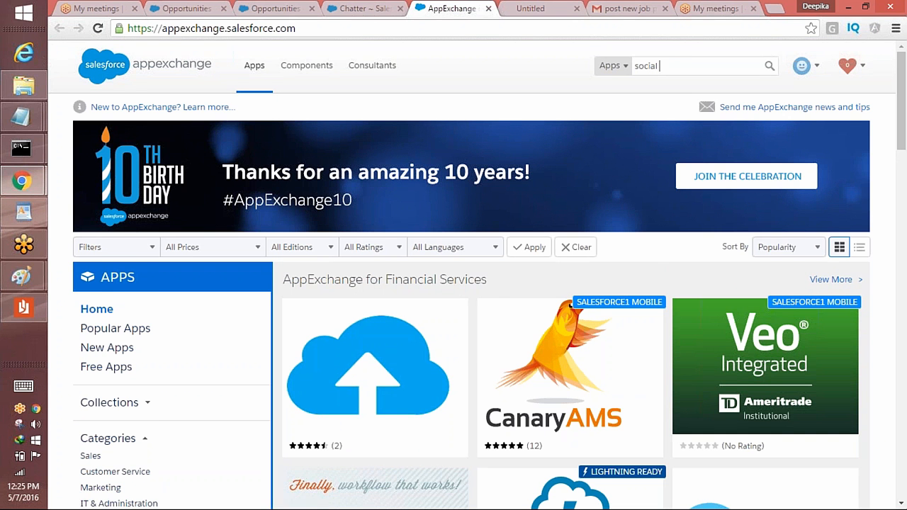
# Search AppExchange for 'social', then refine the search to 'facebook salesforce'.
pyautogui.press('Return')
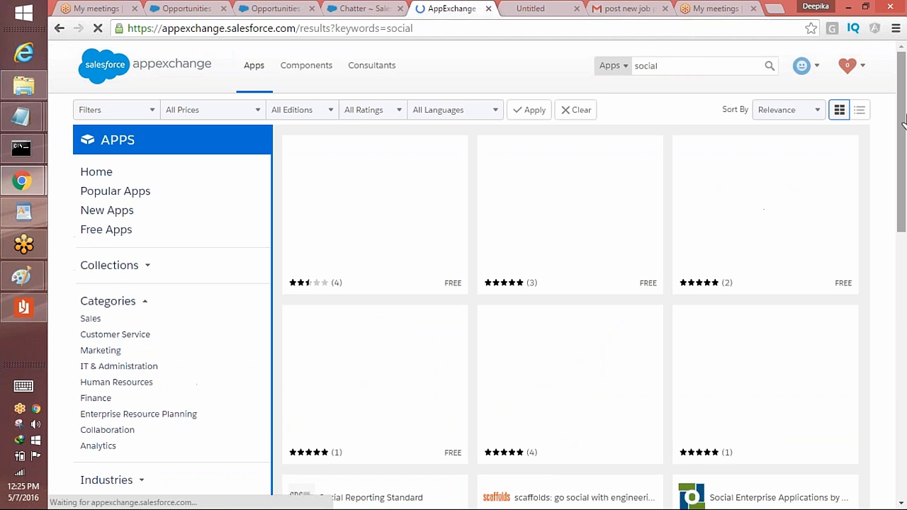
pyautogui.scroll(-1, 903, 135)
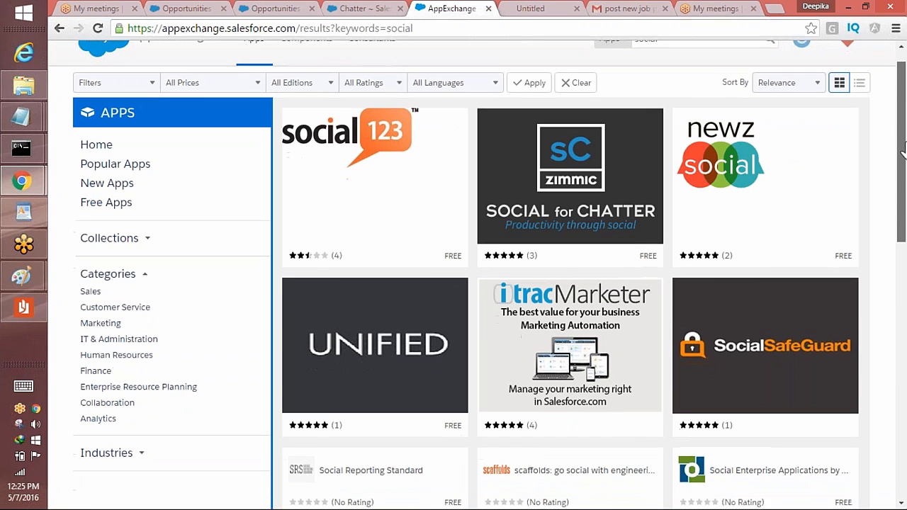
pyautogui.moveTo(904, 149); pyautogui.dragTo(903, 74)
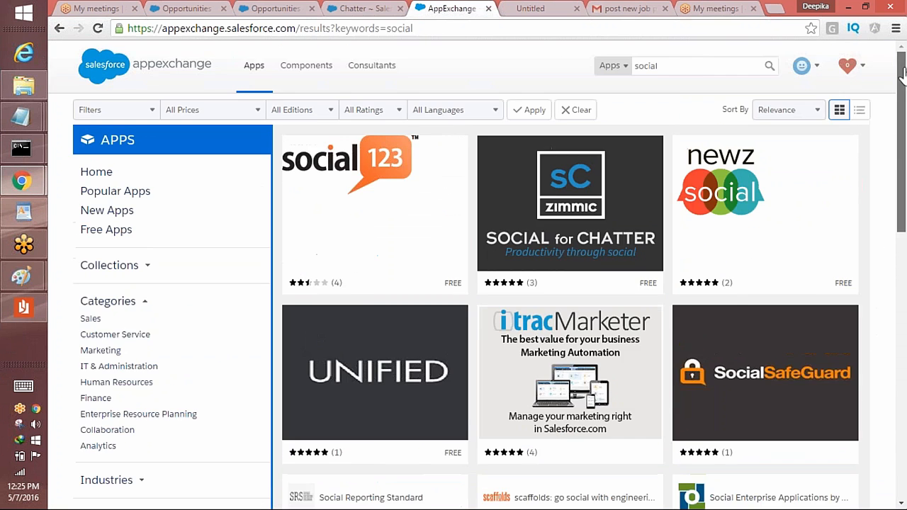
pyautogui.moveTo(660, 67); pyautogui.dragTo(618, 74)
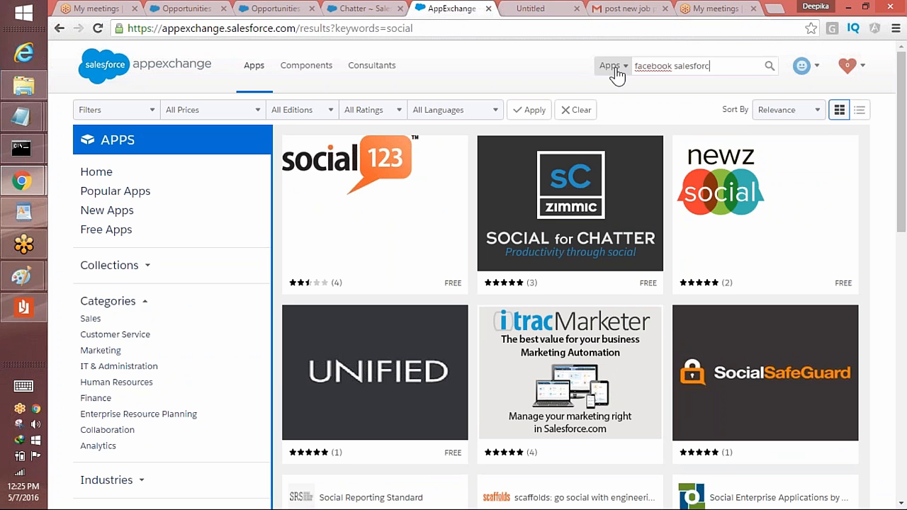
pyautogui.press('Return')
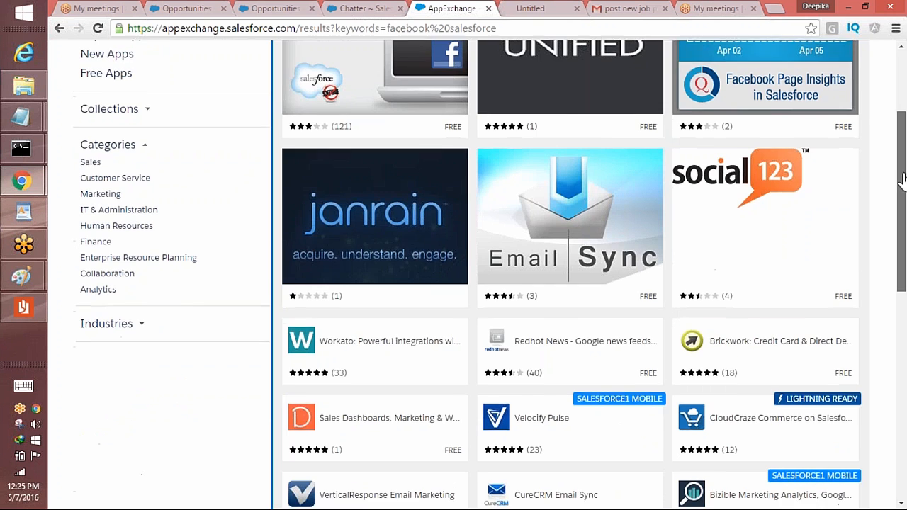
pyautogui.scroll(2, 903, 156)
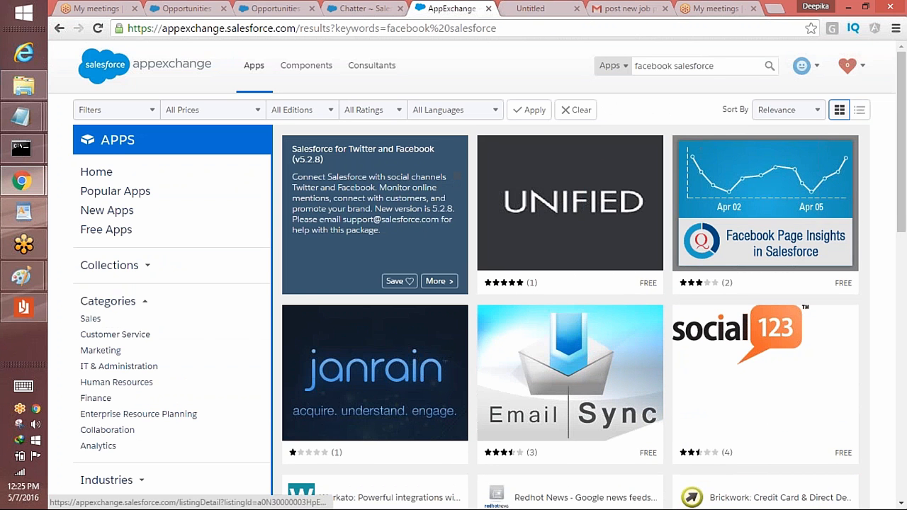
# Open the Salesforce for Twitter and Facebook listing and review its Details and Reviews.
pyautogui.click(319, 214)
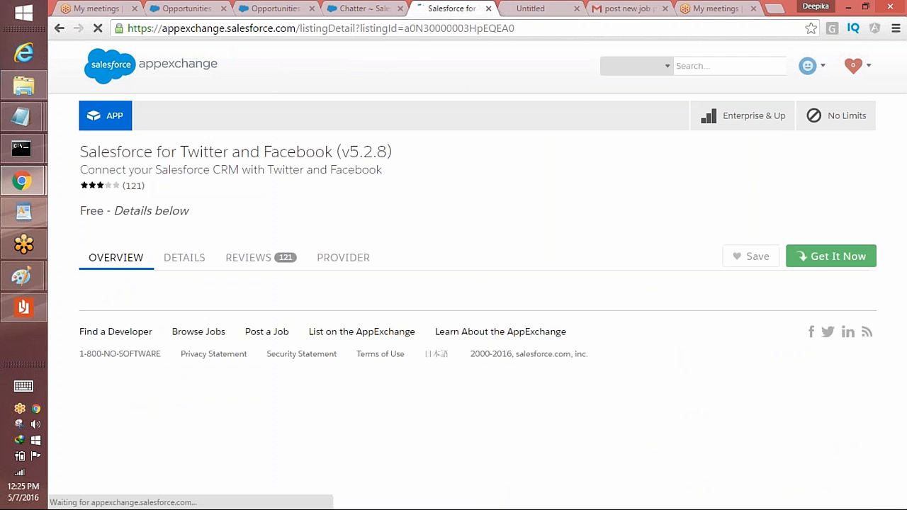
pyautogui.scroll(-2, 779, 223)
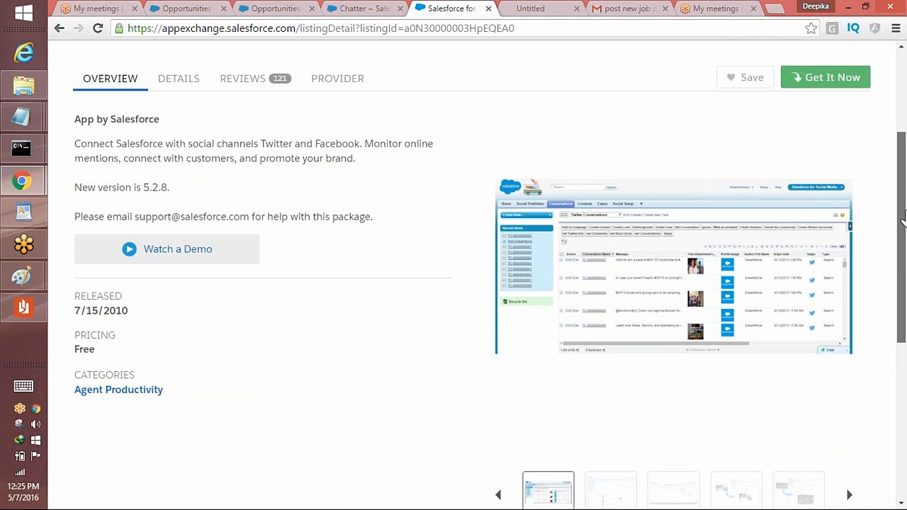
pyautogui.scroll(-2, 903, 264)
pyautogui.scroll(3, 903, 263)
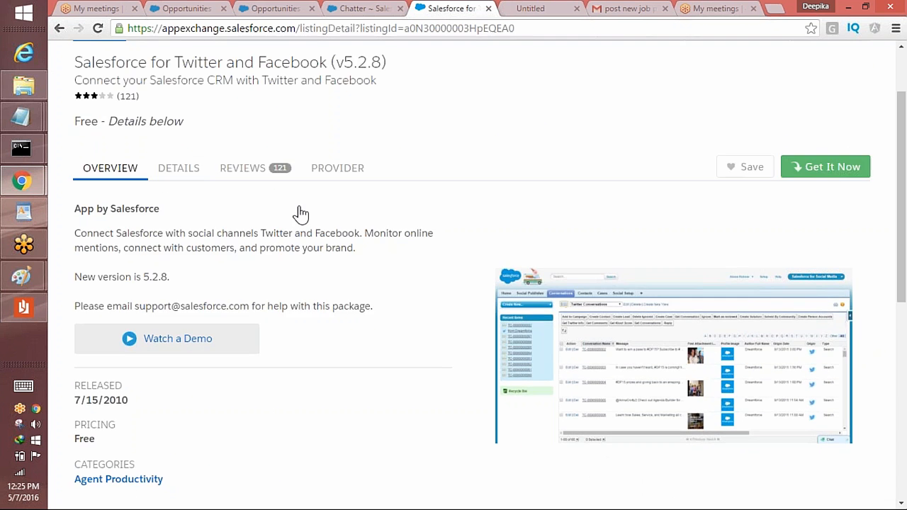
pyautogui.click(179, 173)
pyautogui.click(267, 175)
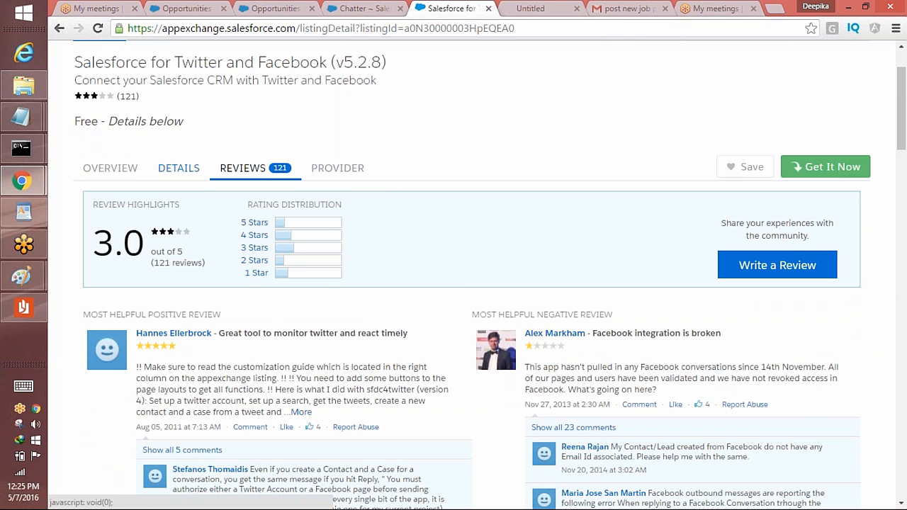
pyautogui.click(179, 168)
pyautogui.scroll(-3, 887, 295)
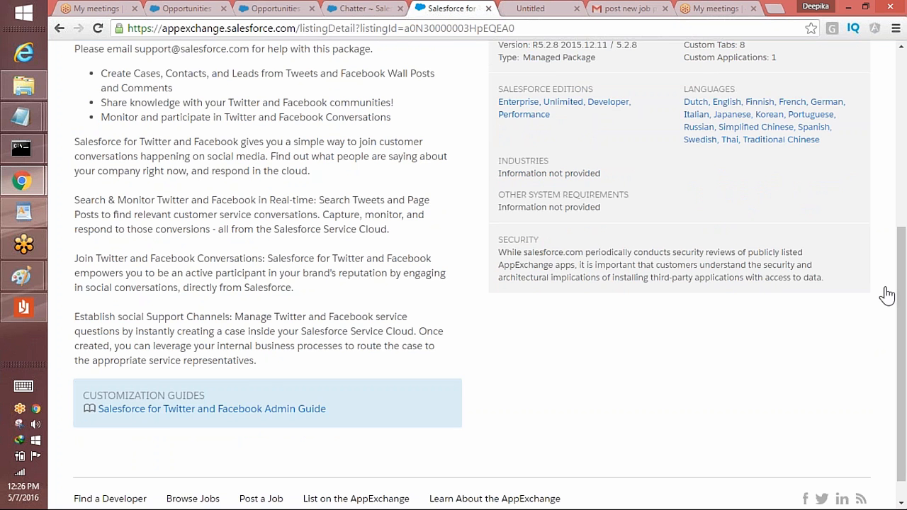
pyautogui.scroll(5, 371, 381)
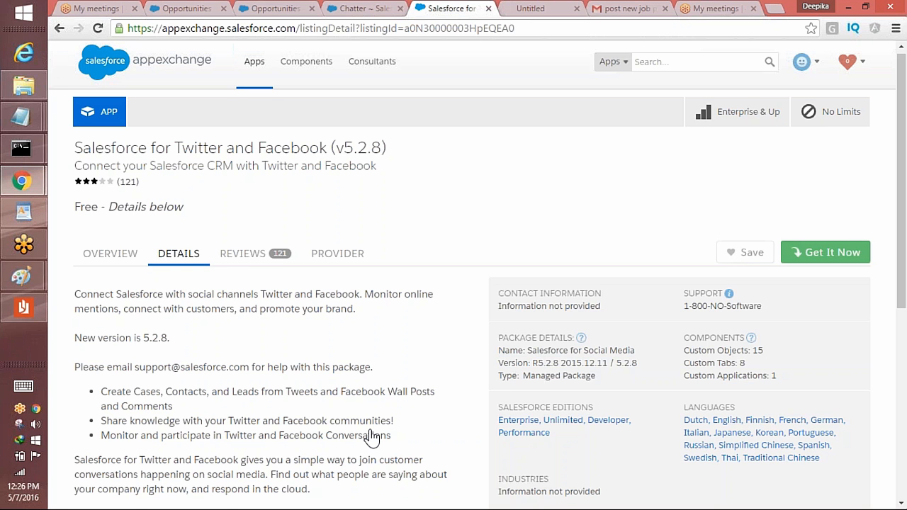
pyautogui.scroll(1, 277, 354)
# Look over the Salesforce Home page from the Opportunities tab, then close it.
pyautogui.click(273, 9)
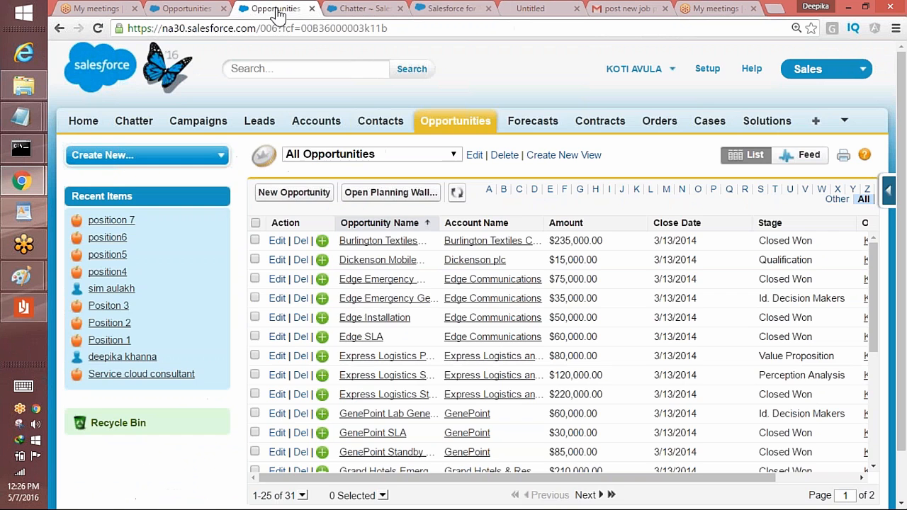
pyautogui.click(83, 130)
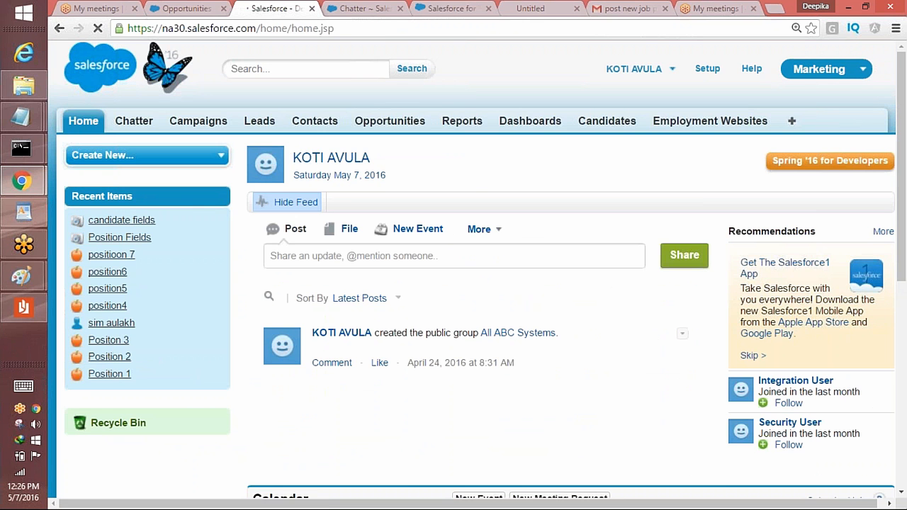
pyautogui.scroll(-2, 903, 315)
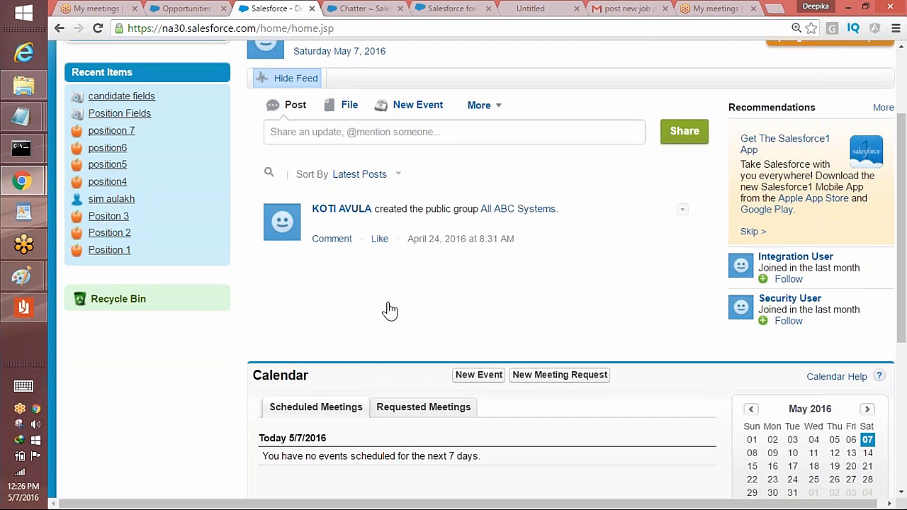
pyautogui.scroll(-2, 402, 196)
pyautogui.scroll(2, 402, 196)
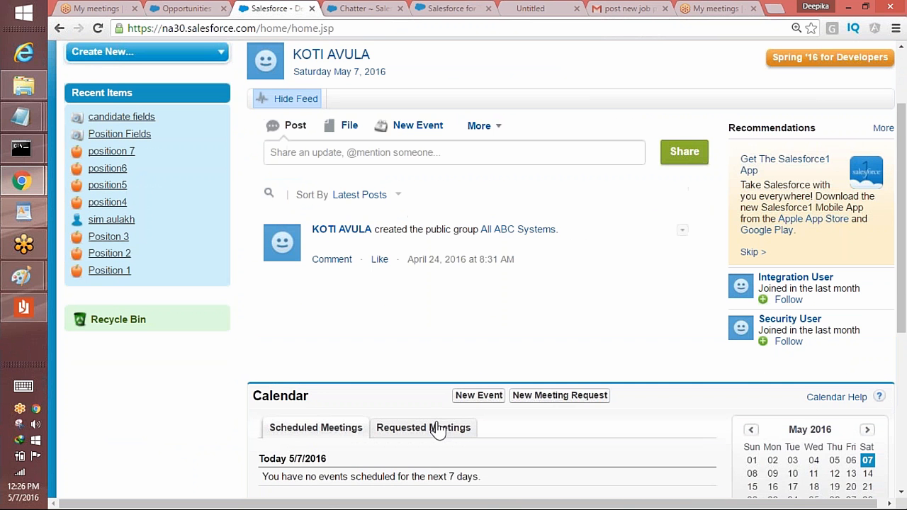
pyautogui.scroll(2, 178, 389)
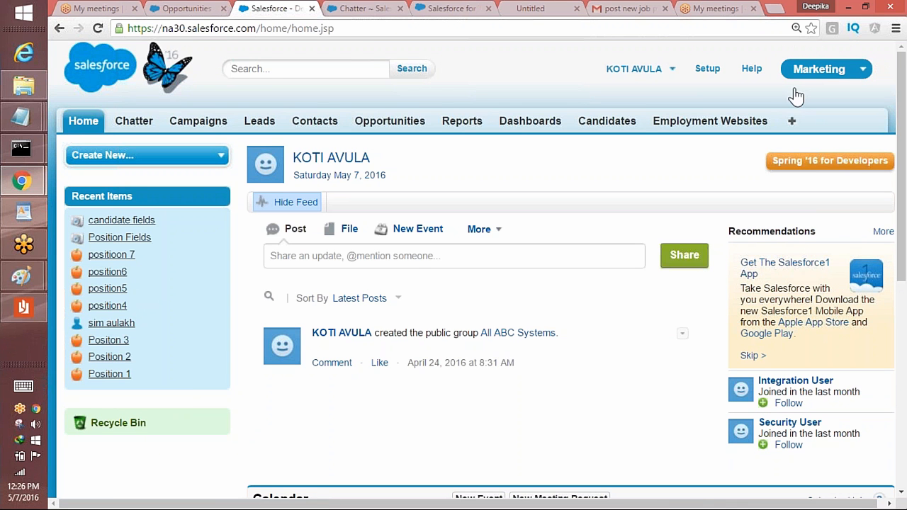
pyautogui.scroll(-1, 900, 183)
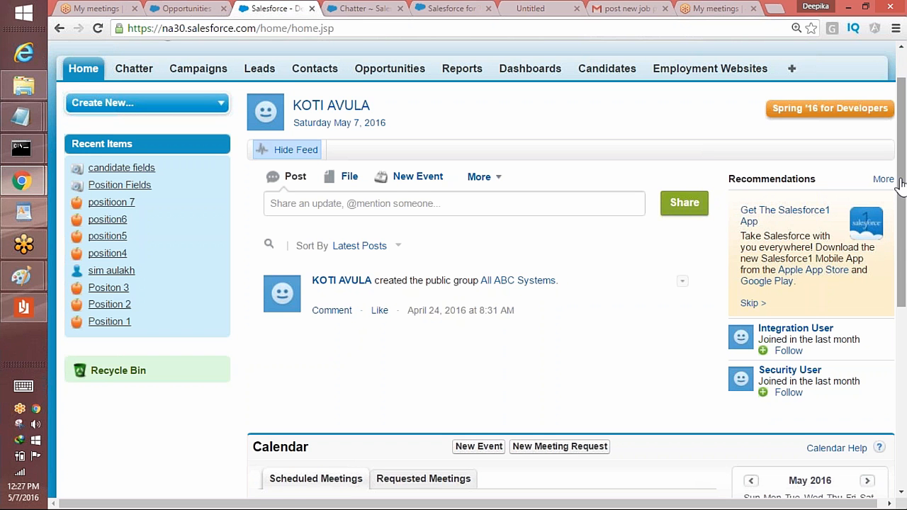
pyautogui.scroll(2, 472, 478)
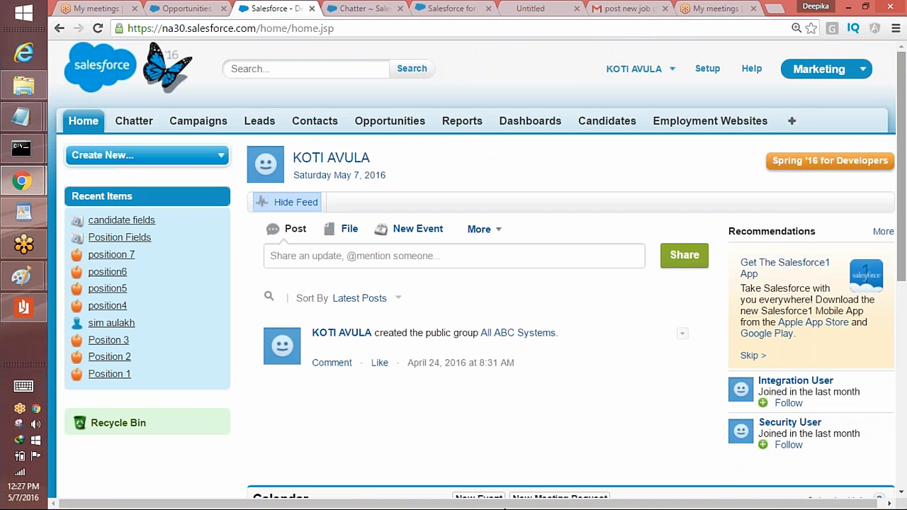
pyautogui.click(312, 9)
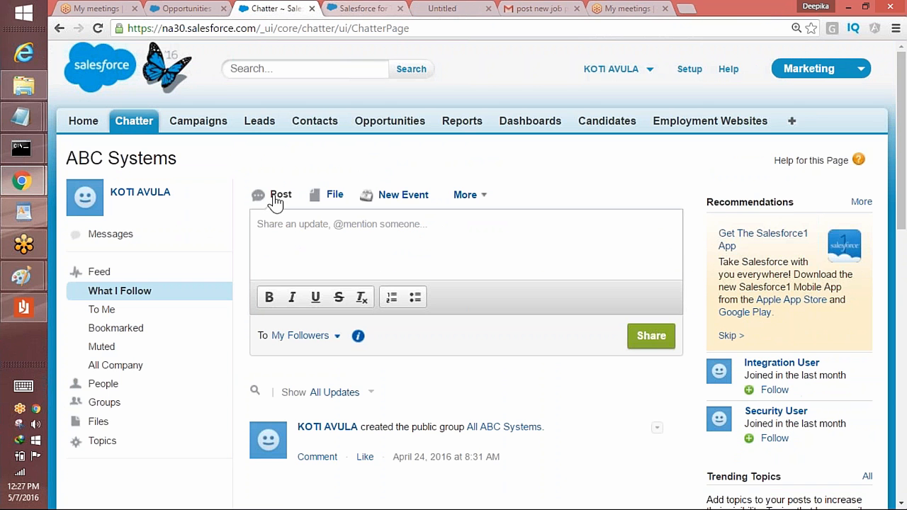